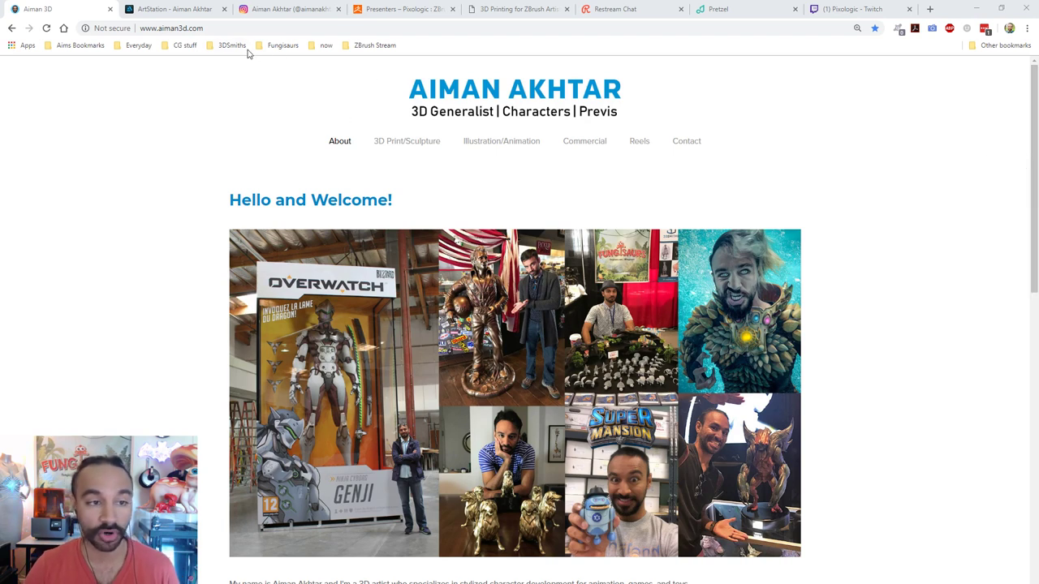
# Step: Move from the ArtStation portfolio to the artist's Instagram profile and scroll down its post grid
pyautogui.click(203, 9)
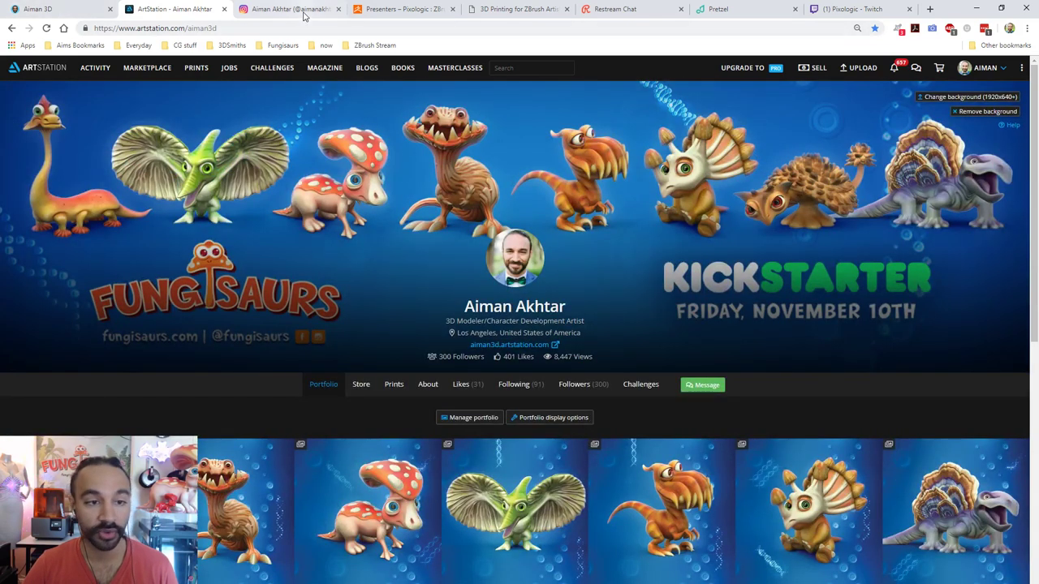
pyautogui.click(303, 11)
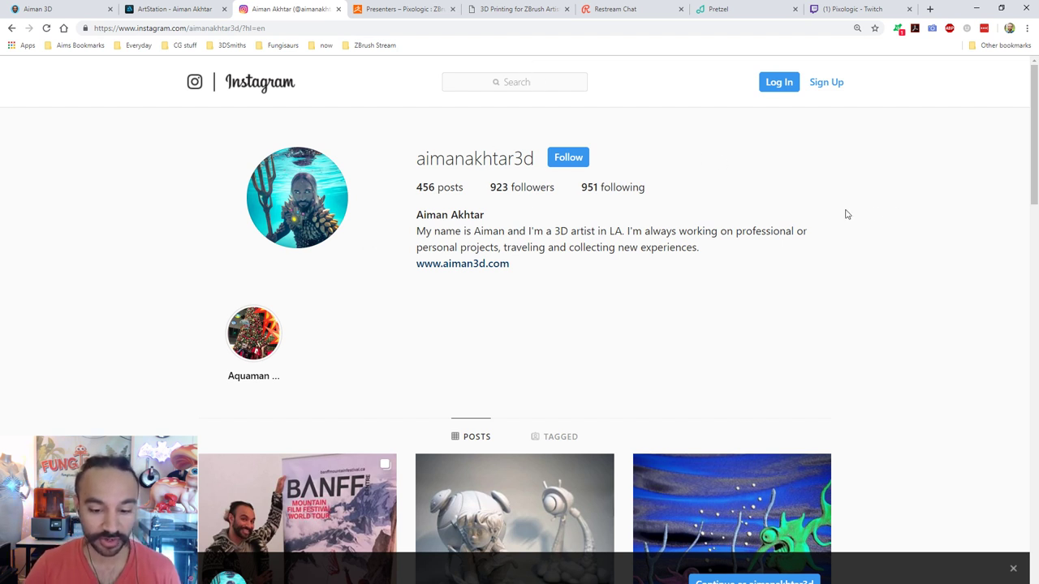
pyautogui.scroll(-5, 848, 213)
pyautogui.scroll(-3, 854, 212)
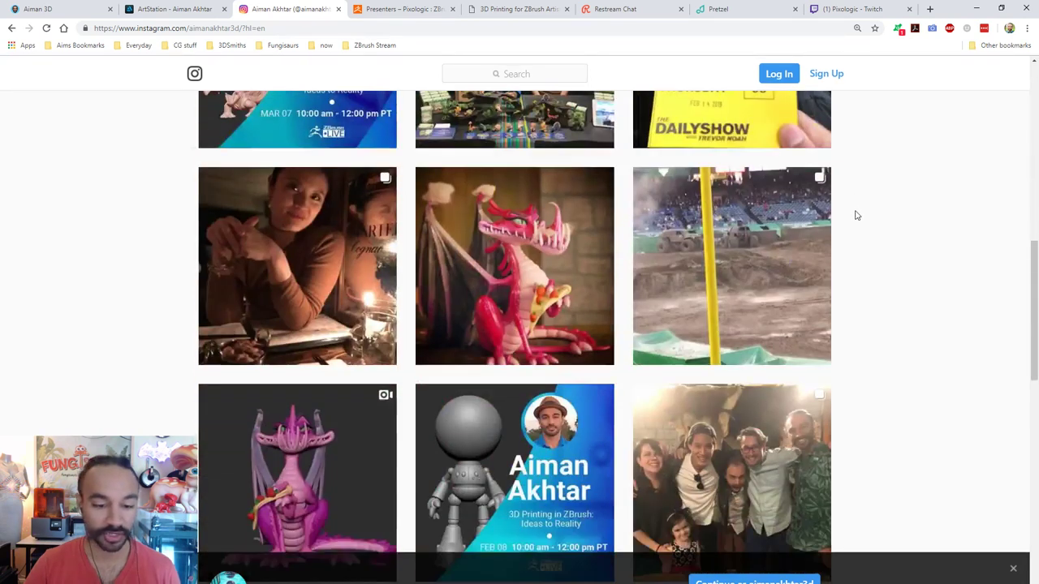
pyautogui.scroll(-2, 861, 216)
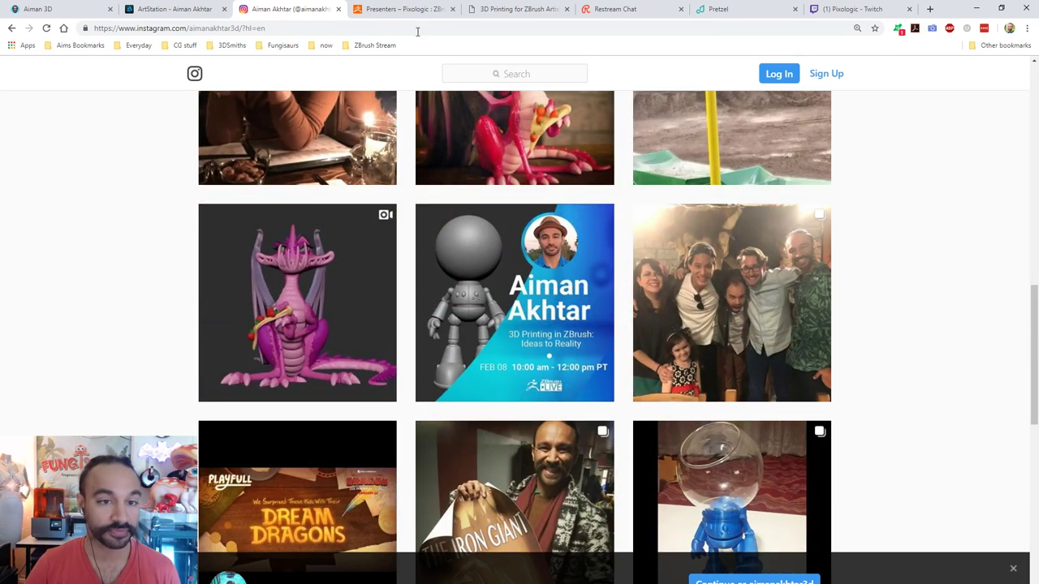
# Step: Switch to the ZBrushLive presenters page and scroll down to the presenter's card
pyautogui.click(414, 10)
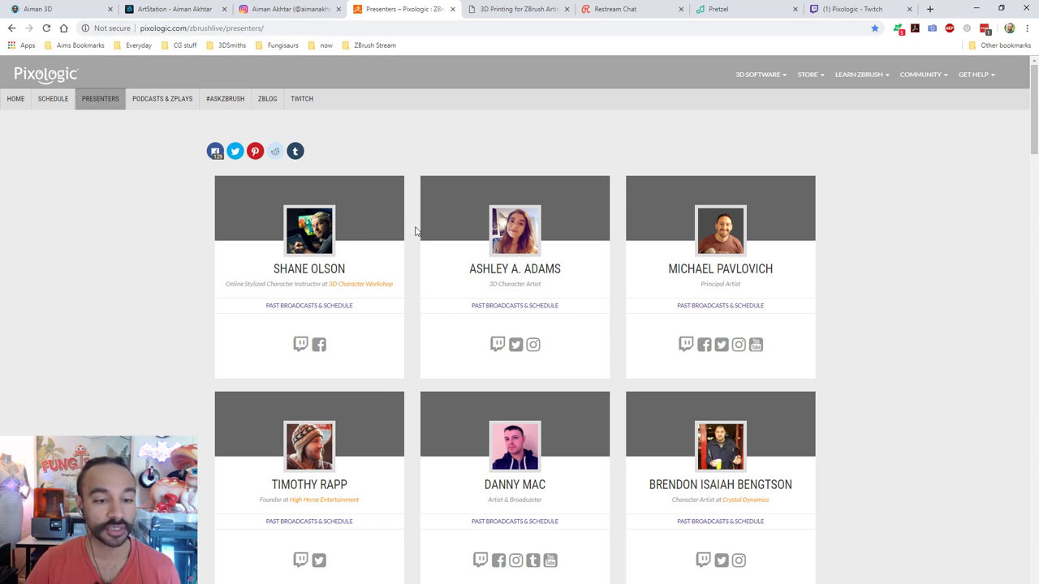
pyautogui.scroll(-5, 184, 160)
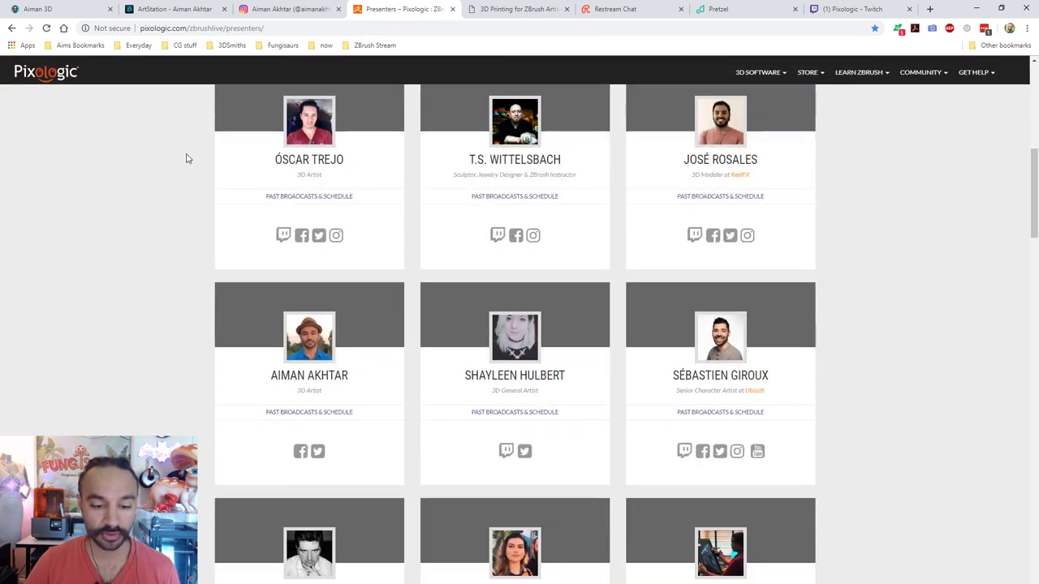
pyautogui.scroll(-2, 387, 253)
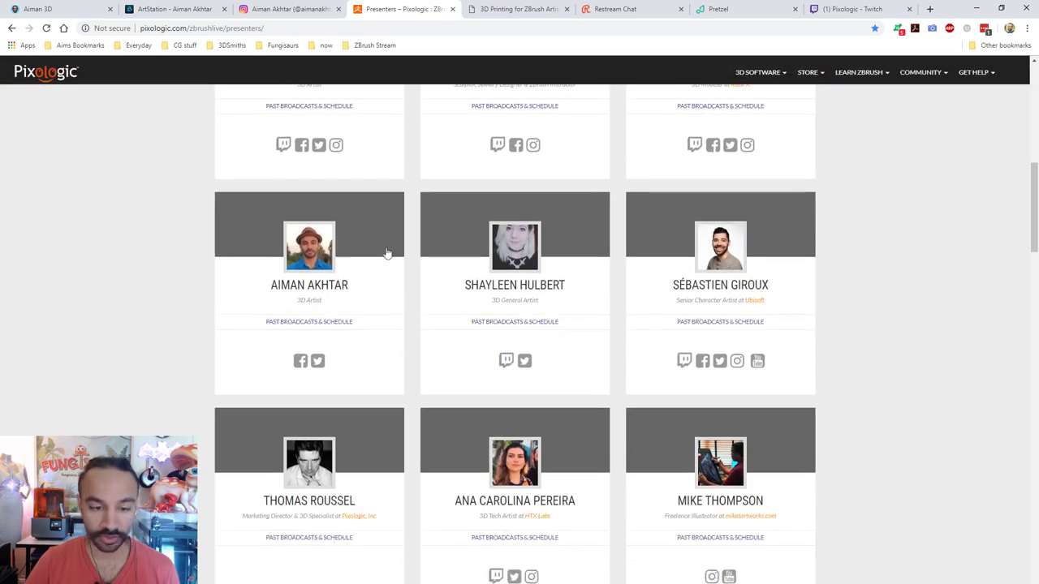
# Step: Open the presenter's Past Broadcasts & Schedule page and scroll through the episodes
pyautogui.click(294, 323)
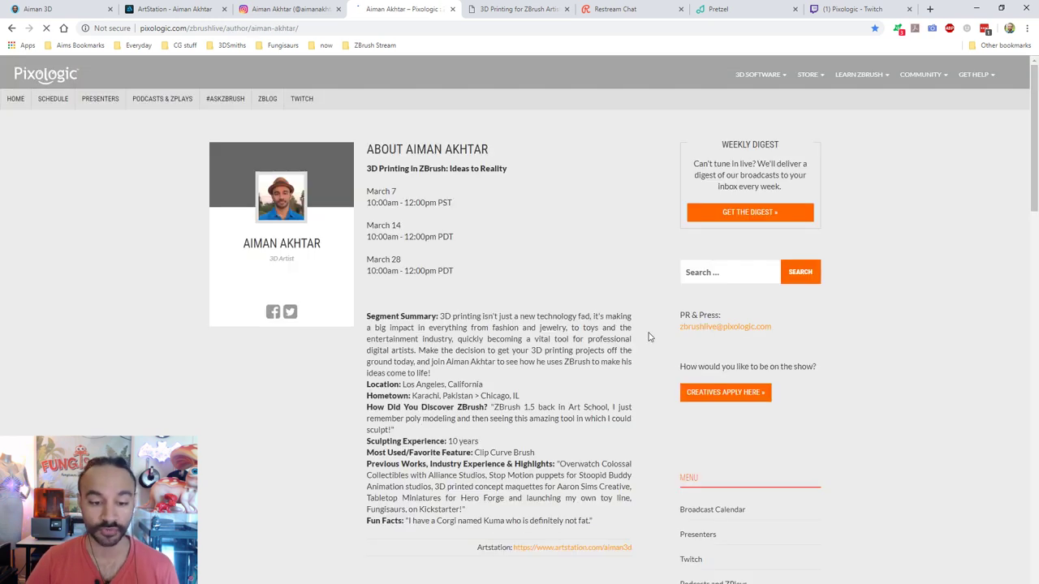
pyautogui.scroll(-10, 646, 337)
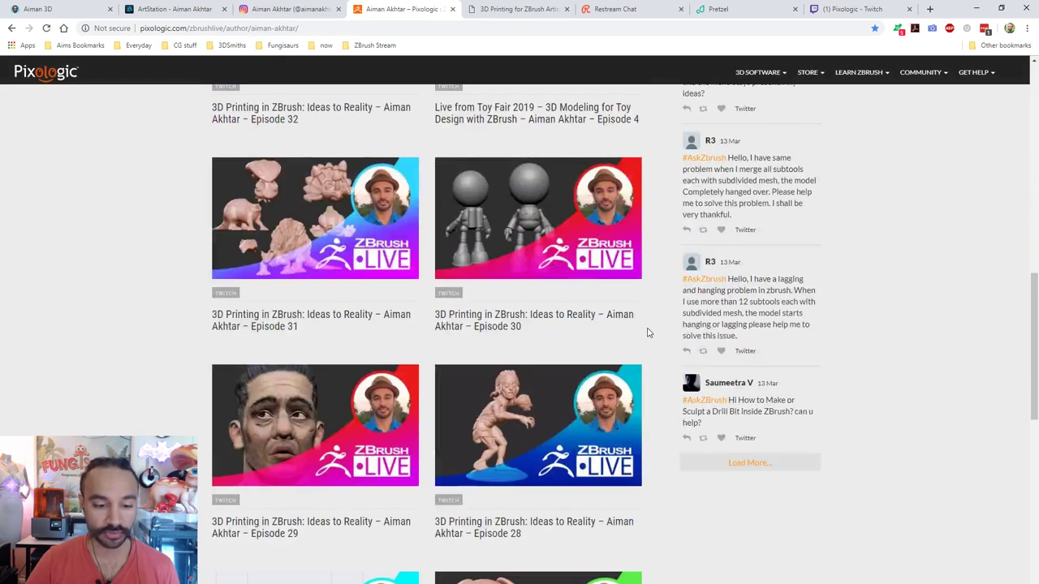
pyautogui.scroll(-6, 650, 333)
pyautogui.scroll(-1, 686, 341)
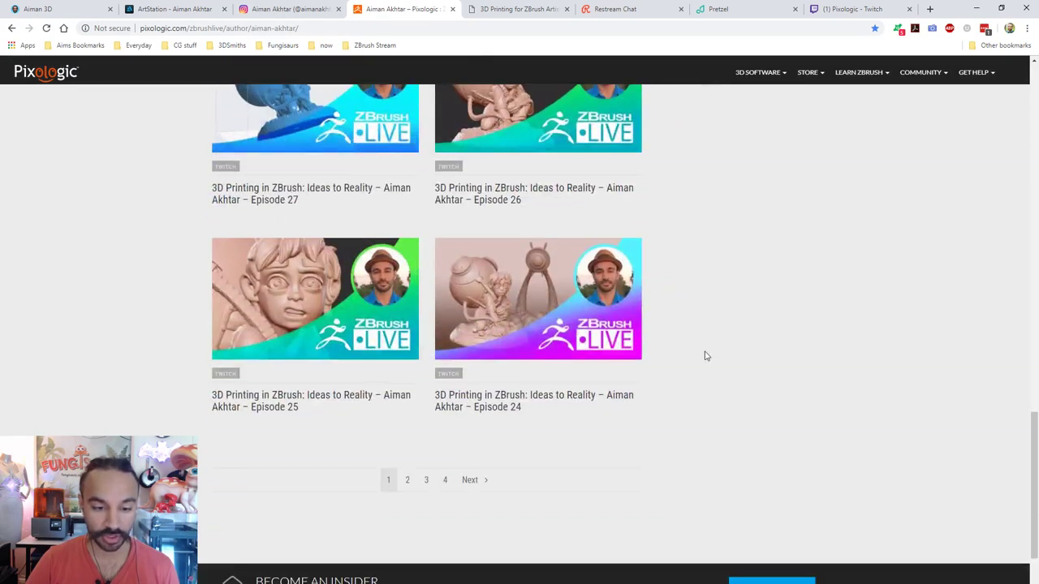
pyautogui.scroll(5, 689, 357)
pyautogui.scroll(2, 634, 383)
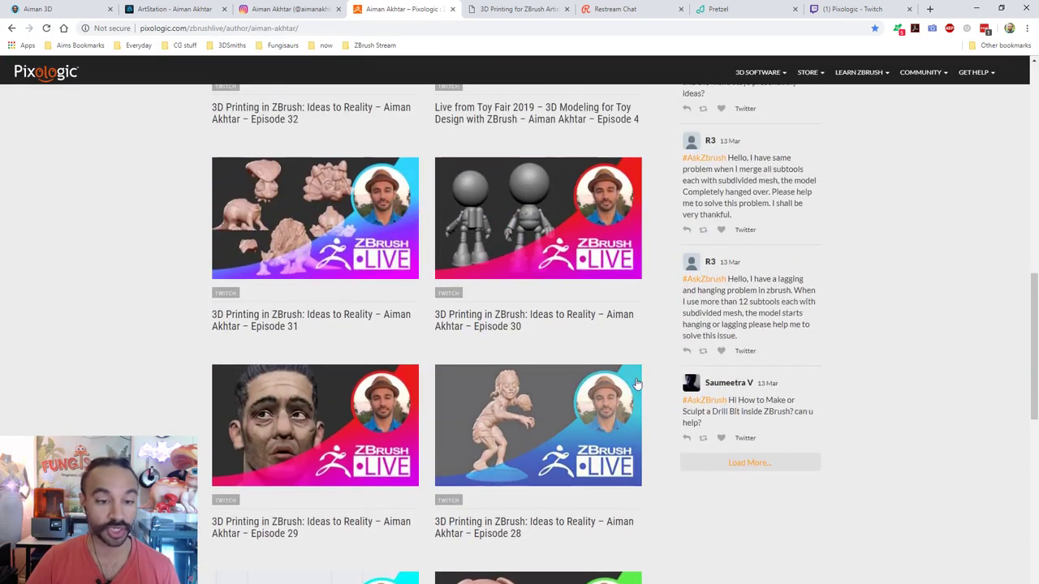
pyautogui.scroll(3, 642, 380)
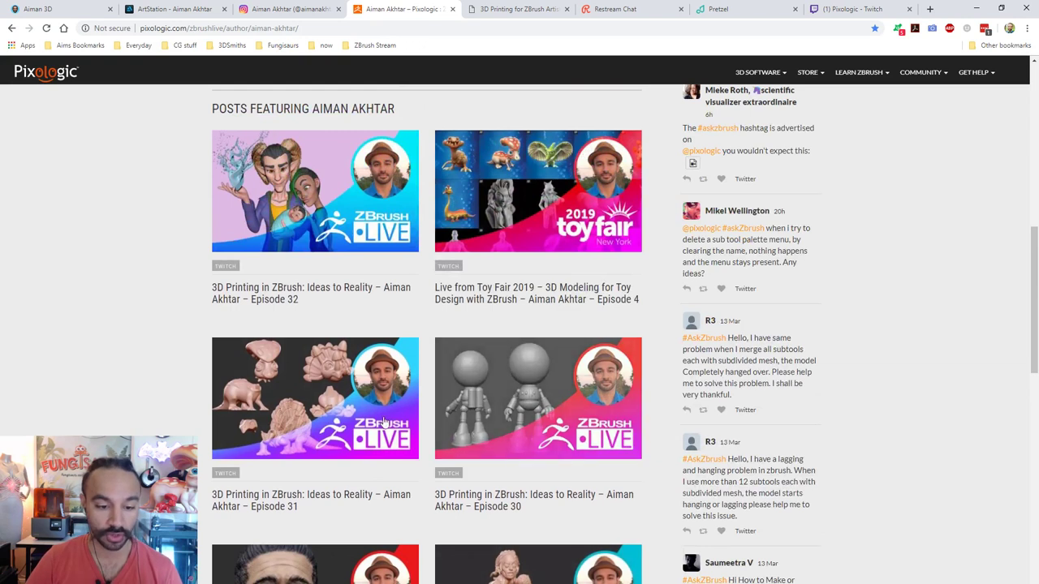
pyautogui.scroll(8, 446, 398)
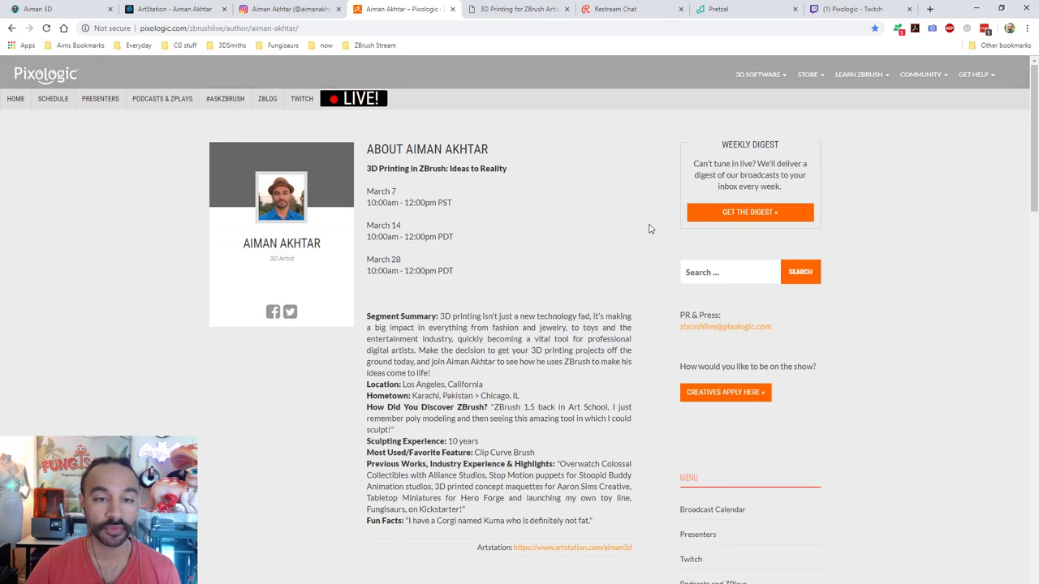
# Step: Switch to the '3D Printing for ZBrush Artists' course and scroll through its details and gallery
pyautogui.click(517, 10)
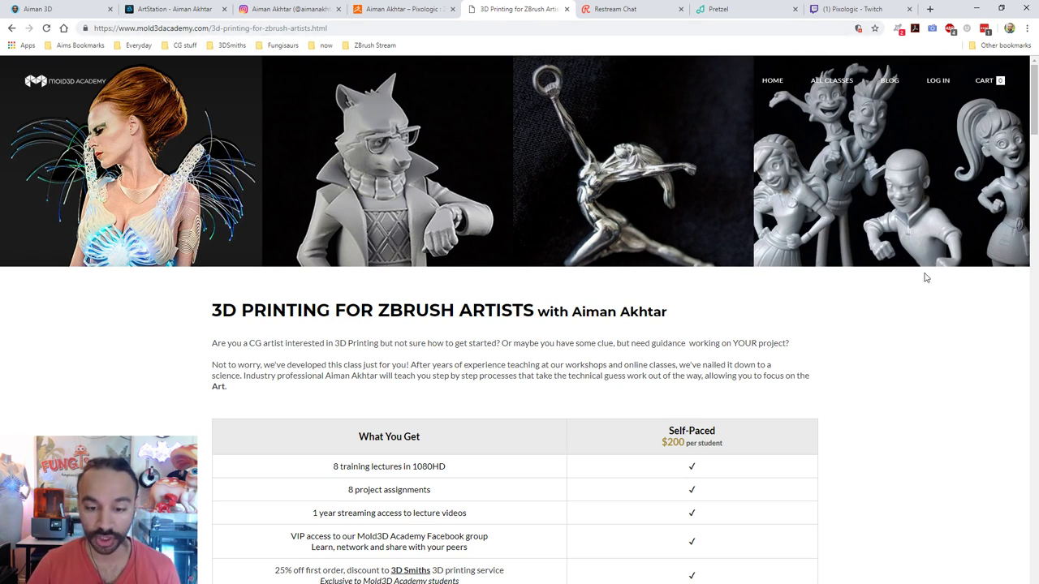
pyautogui.scroll(-4, 918, 292)
pyautogui.scroll(-5, 918, 294)
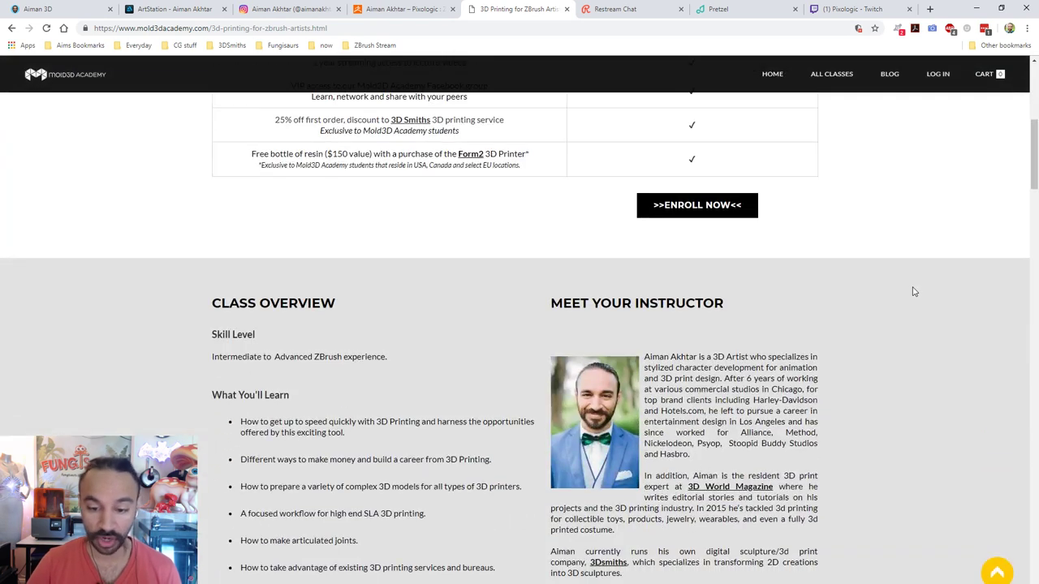
pyautogui.scroll(-1, 893, 280)
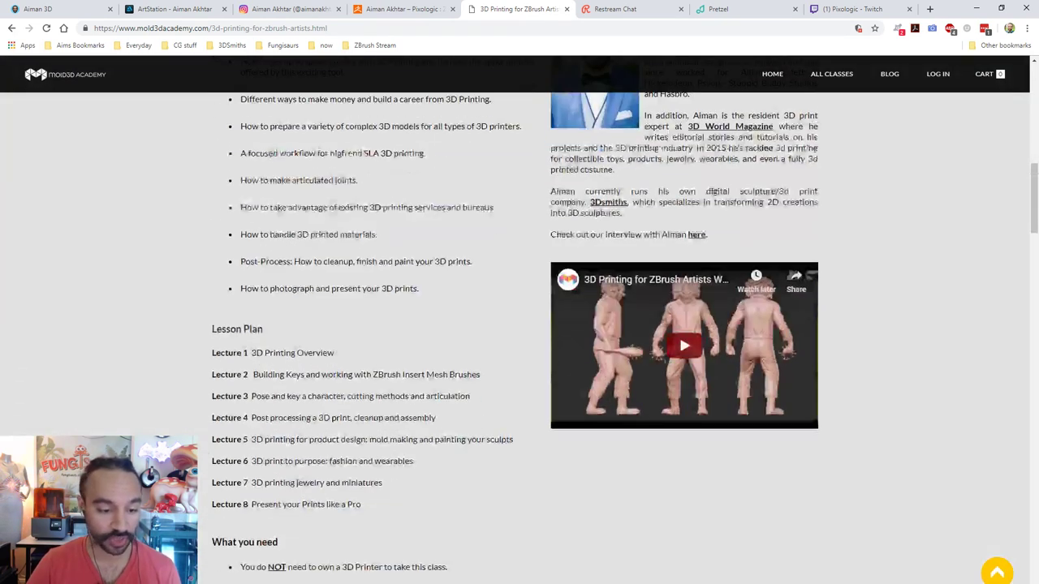
pyautogui.scroll(-3, 881, 421)
pyautogui.scroll(-8, 881, 422)
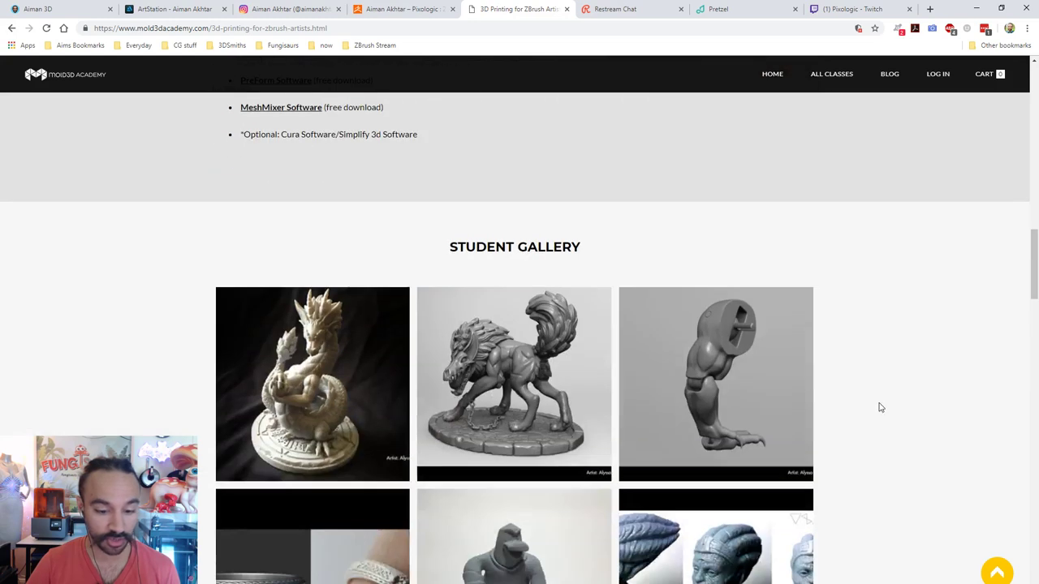
pyautogui.scroll(-1, 869, 397)
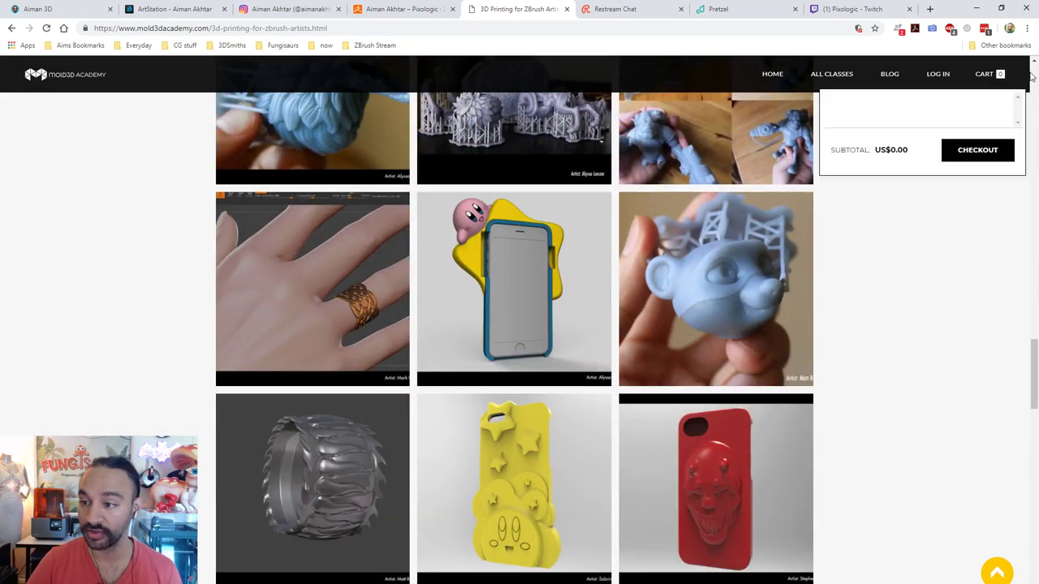
pyautogui.scroll(20, 649, 122)
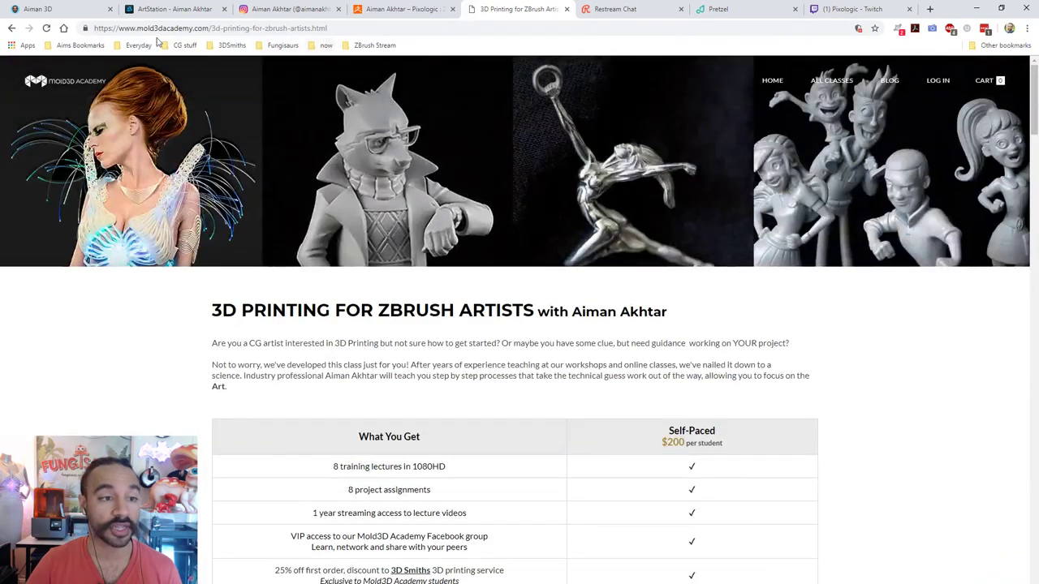
# Step: Reload the Restream chat page and check the Pixologic Twitch channel
pyautogui.click(631, 10)
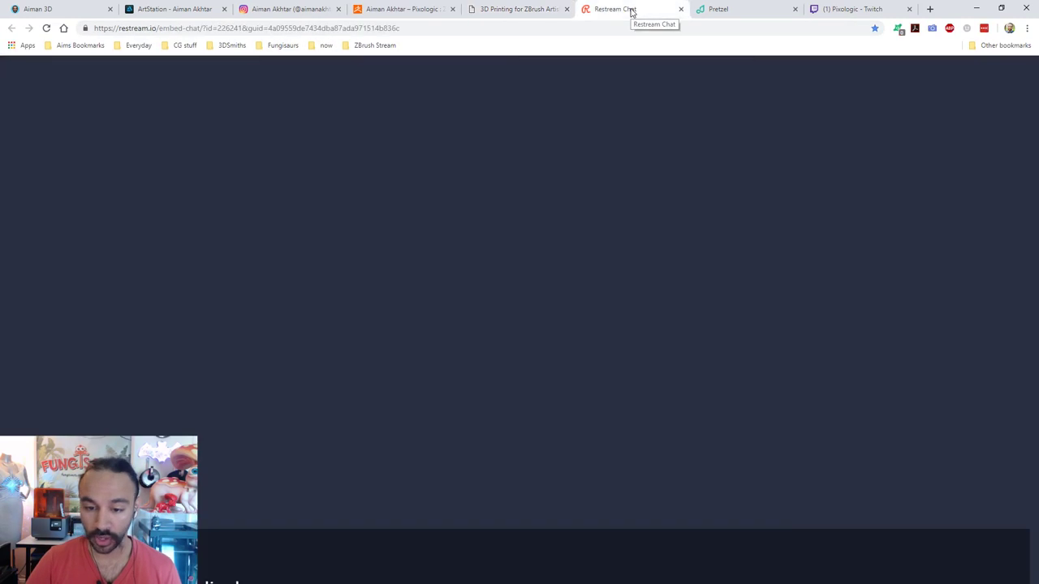
pyautogui.click(460, 28)
pyautogui.press('Return')
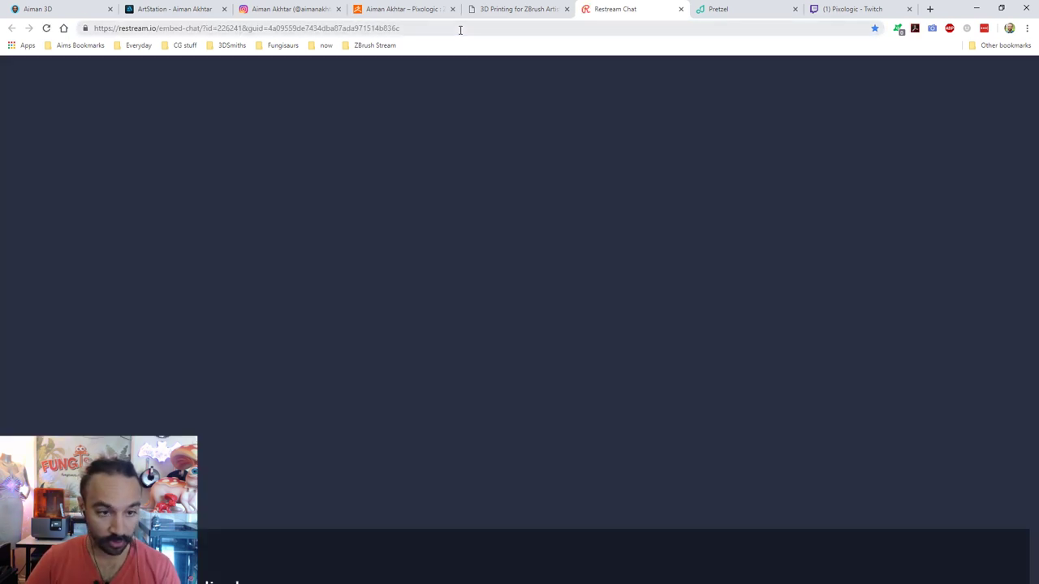
pyautogui.click(865, 9)
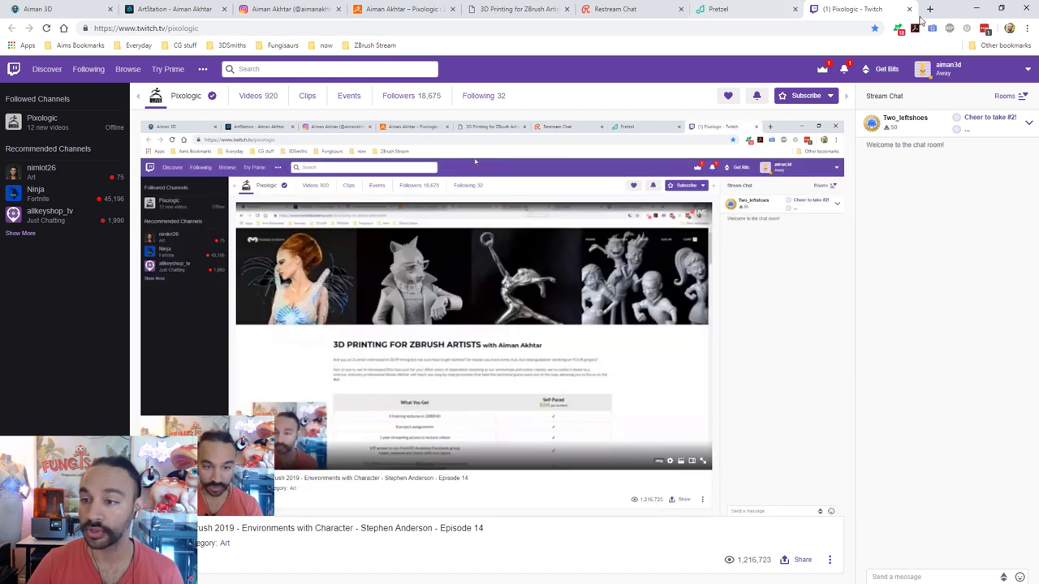
# Step: Start Prima's 'Bittersweet' track playing in the Pretzel web player
pyautogui.click(745, 9)
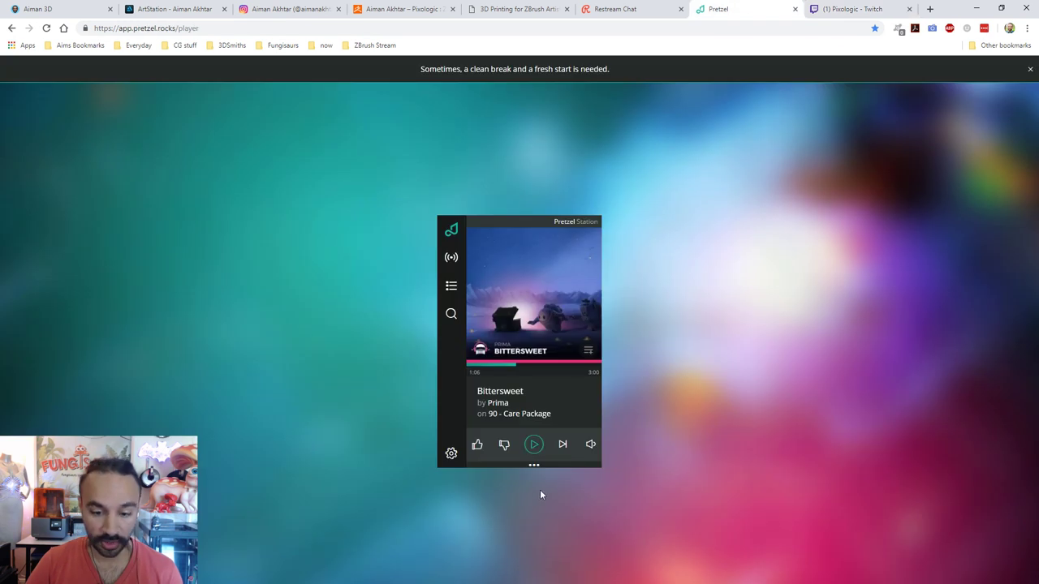
pyautogui.moveTo(590, 448)
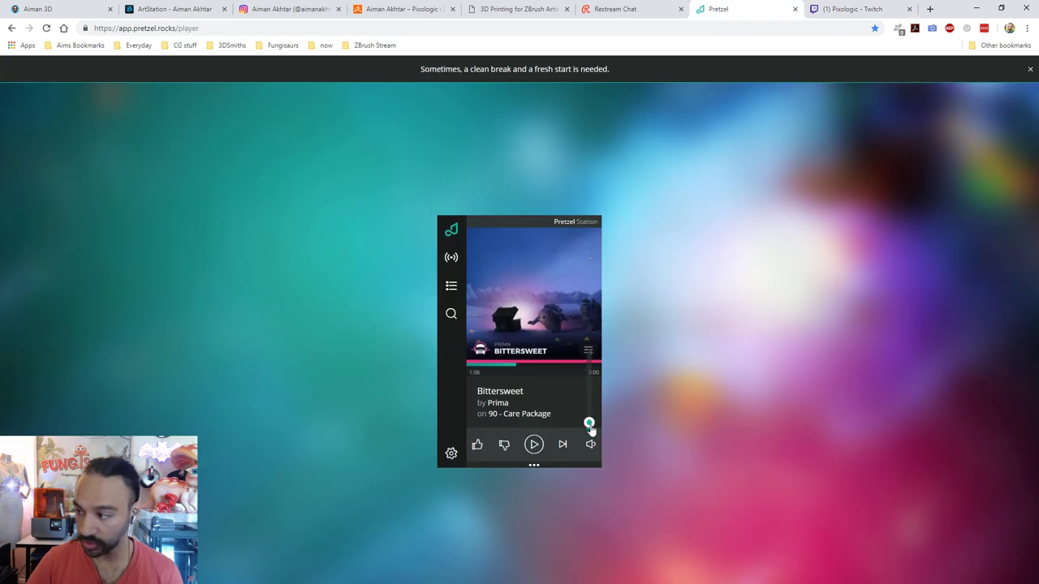
pyautogui.click(534, 445)
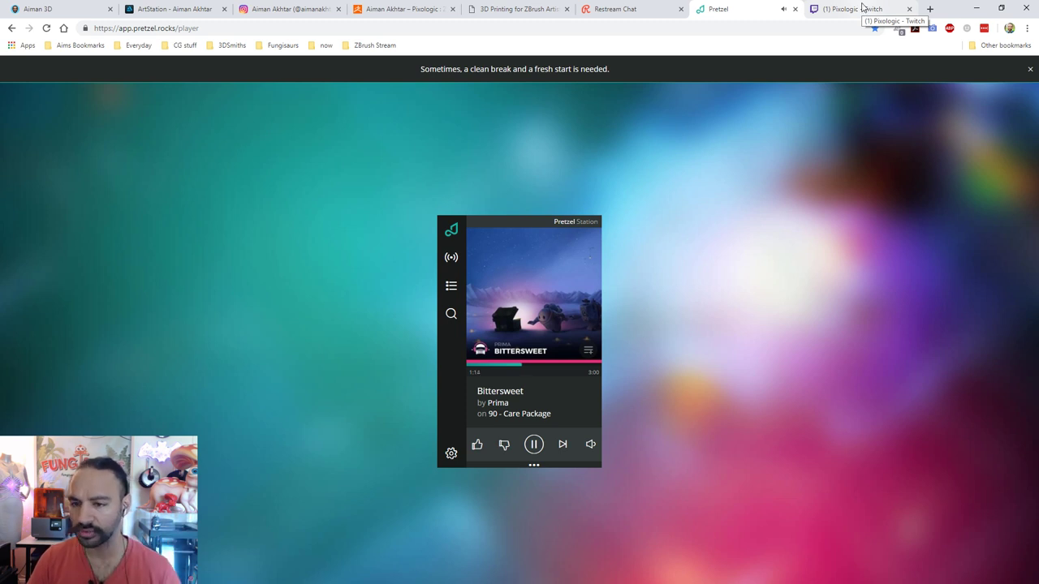
# Step: Orbit and pan the SagaFam_Update1 family sculpt, then frame it to fill the canvas
pyautogui.click(863, 8)
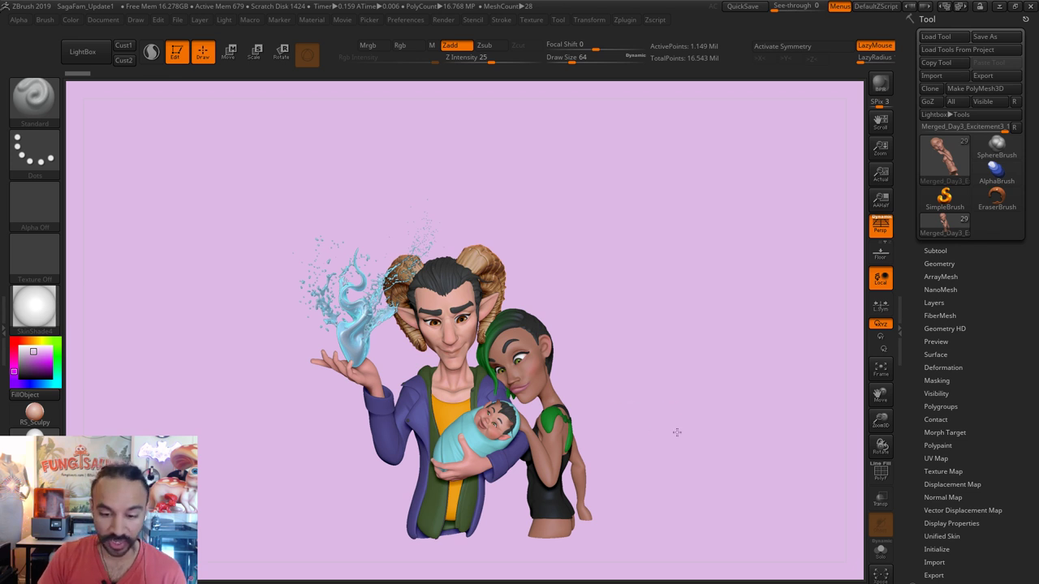
pyautogui.moveTo(671, 436); pyautogui.dragTo(669, 448)
pyautogui.keyDown('alt'); pyautogui.moveTo(716, 424); pyautogui.dragTo(717, 423); pyautogui.keyUp('alt')
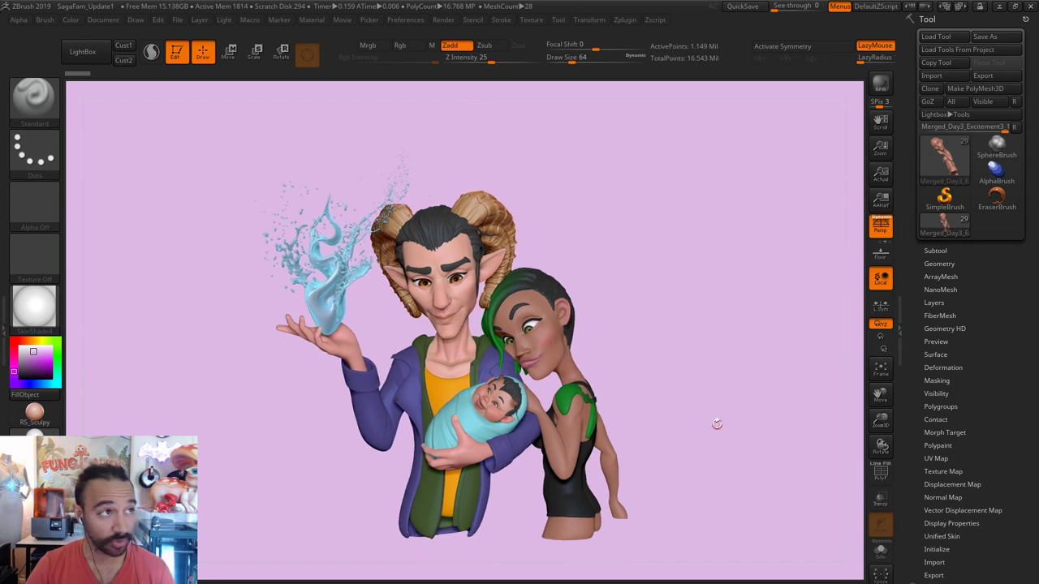
pyautogui.moveTo(754, 422); pyautogui.dragTo(982, 441)
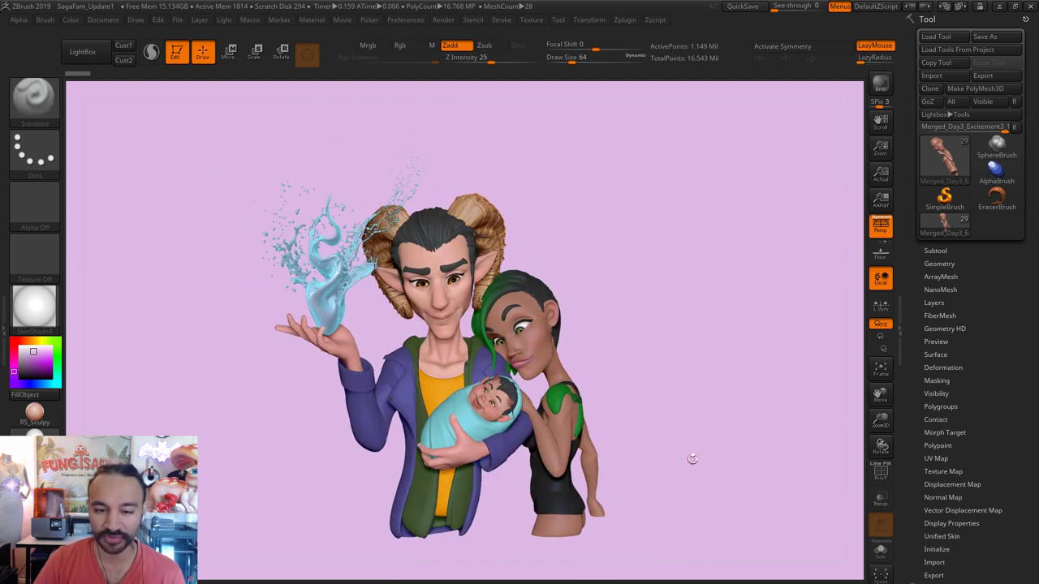
pyautogui.moveTo(693, 444); pyautogui.dragTo(695, 441)
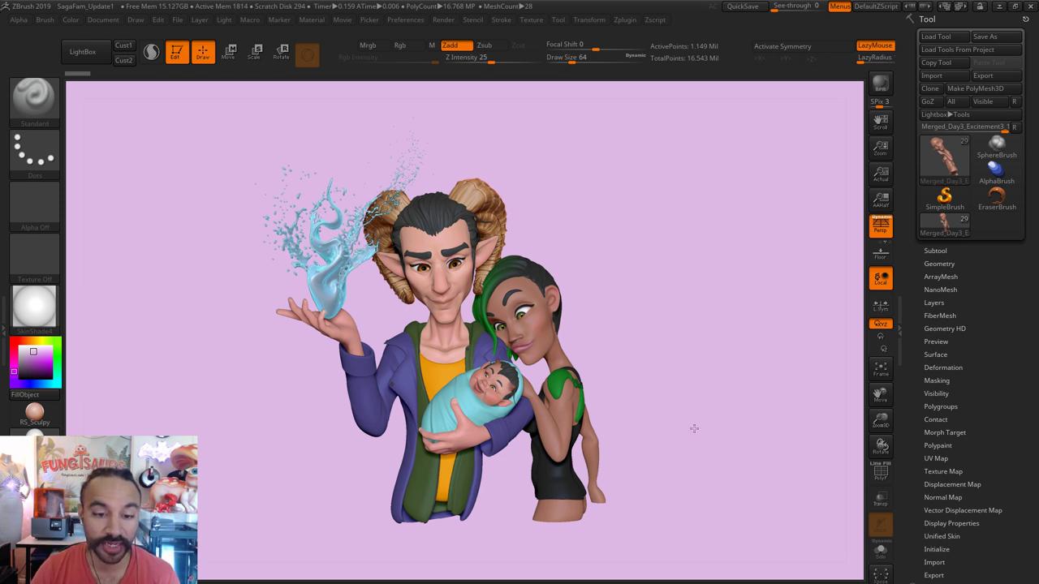
pyautogui.press('f')
pyautogui.moveTo(701, 433); pyautogui.dragTo(693, 438)
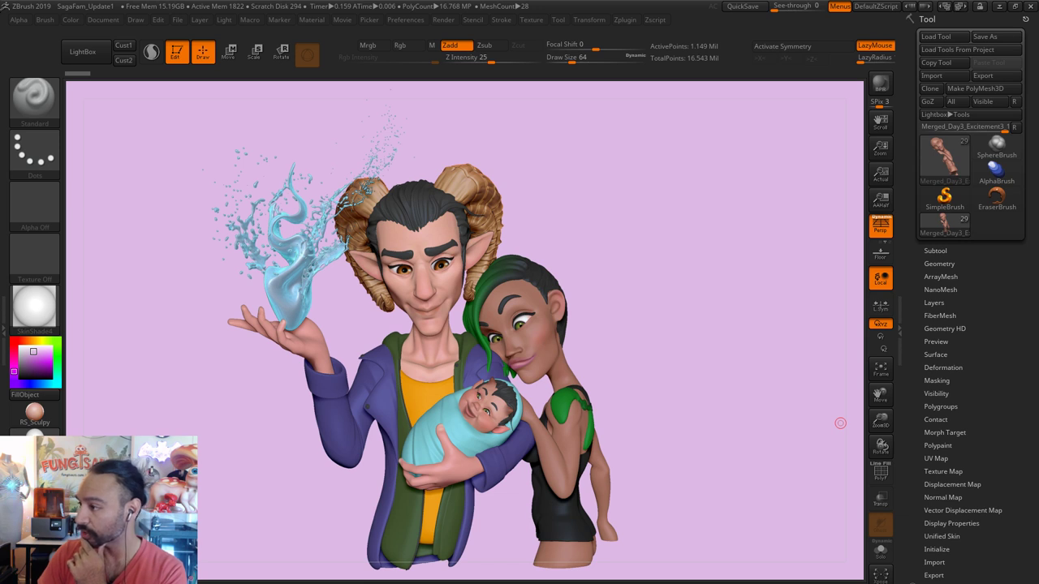
pyautogui.hotkey('alt', 'Tab')
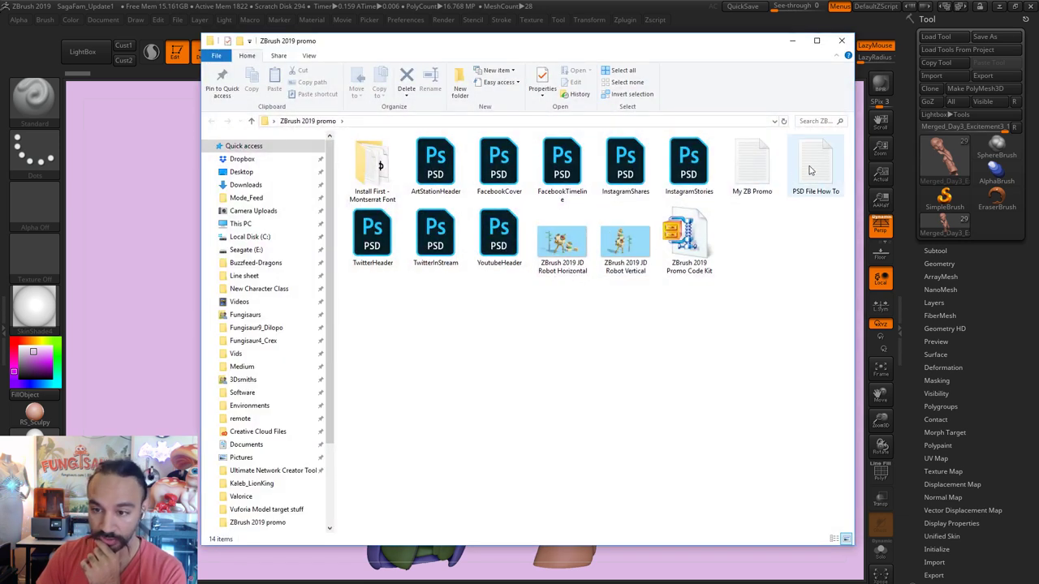
# Step: Open My ZB Promo.txt, then move its Notepad window up-left and enlarge it
pyautogui.doubleClick(752, 167)
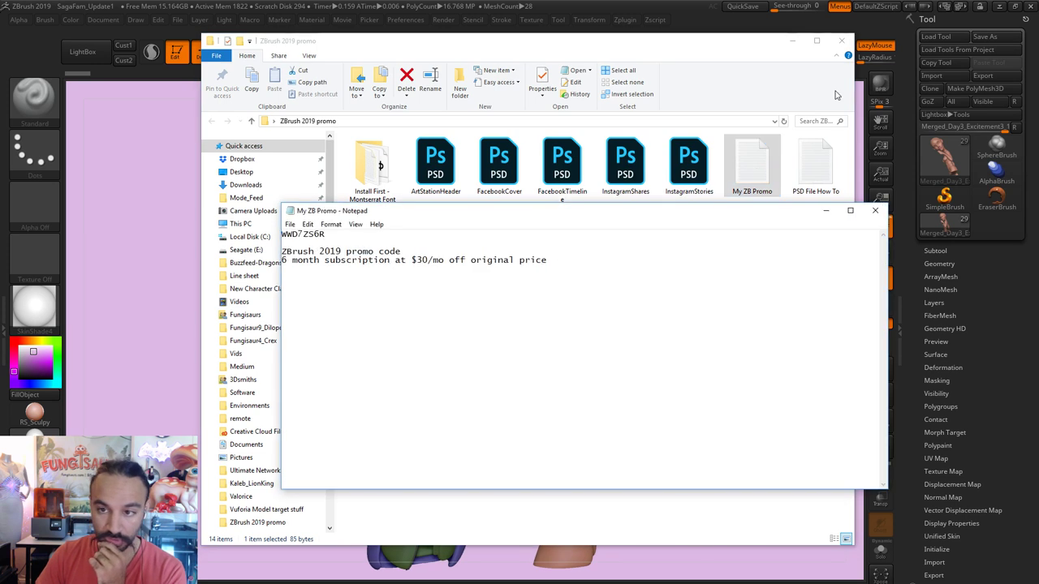
pyautogui.hotkey('alt', 'F4')
pyautogui.click(794, 45)
pyautogui.moveTo(747, 218); pyautogui.dragTo(591, 116)
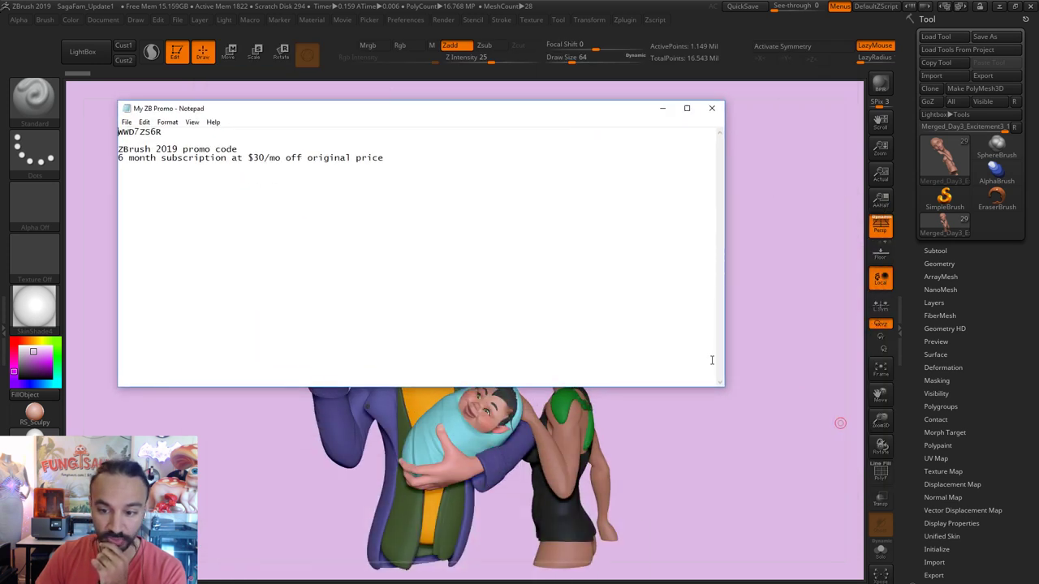
pyautogui.moveTo(725, 392); pyautogui.dragTo(907, 583)
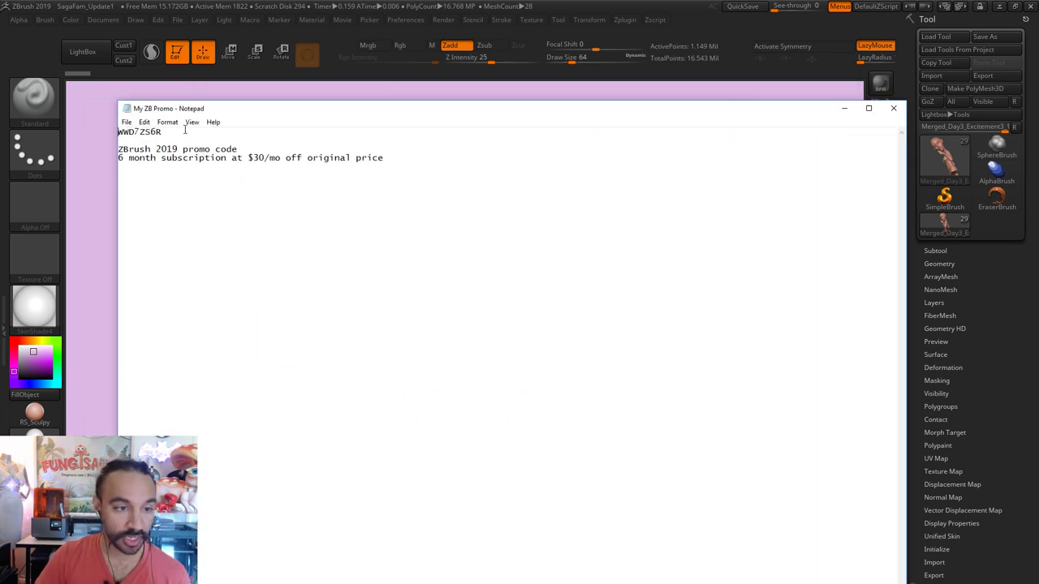
# Step: Highlight the promo code line, then close the note and open File Explorer
pyautogui.moveTo(174, 131); pyautogui.dragTo(118, 132)
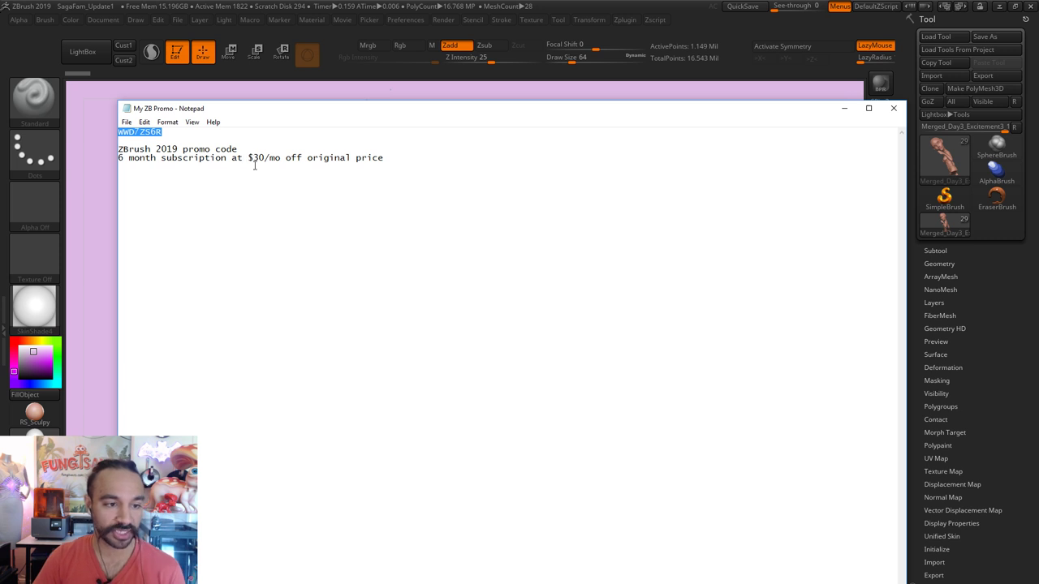
pyautogui.click(214, 160)
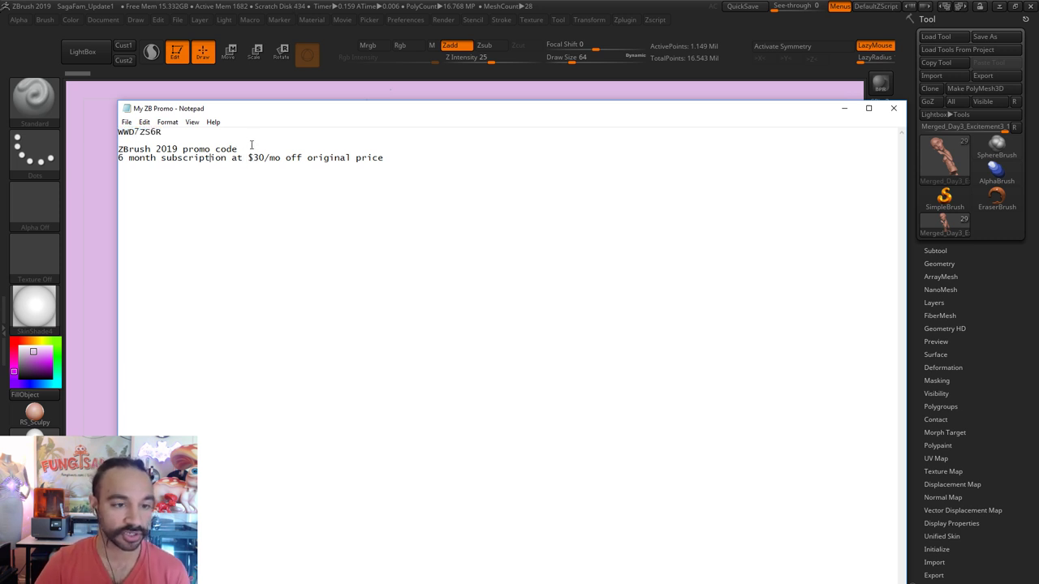
pyautogui.doubleClick(182, 133)
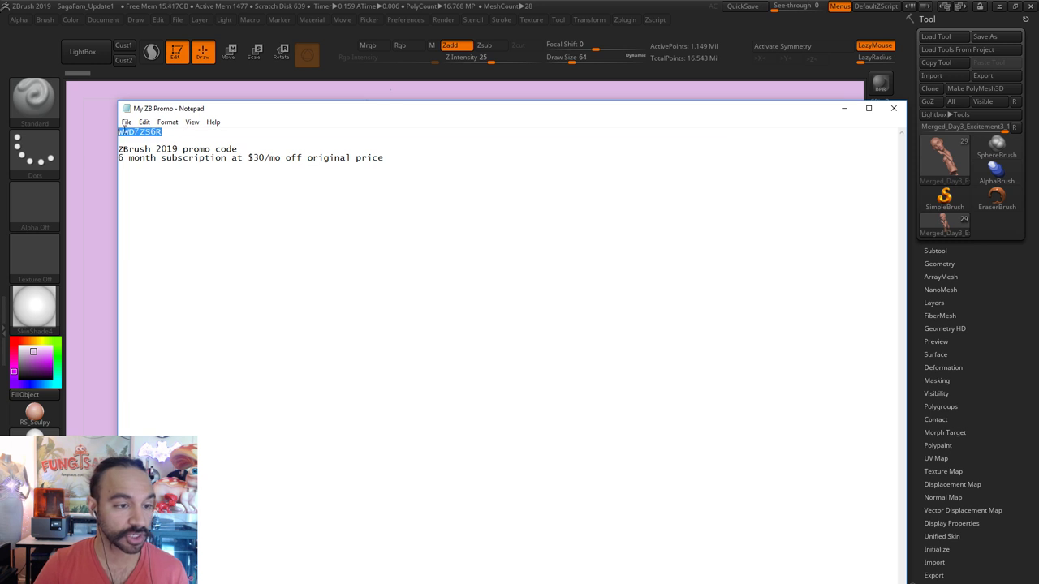
pyautogui.click(193, 140)
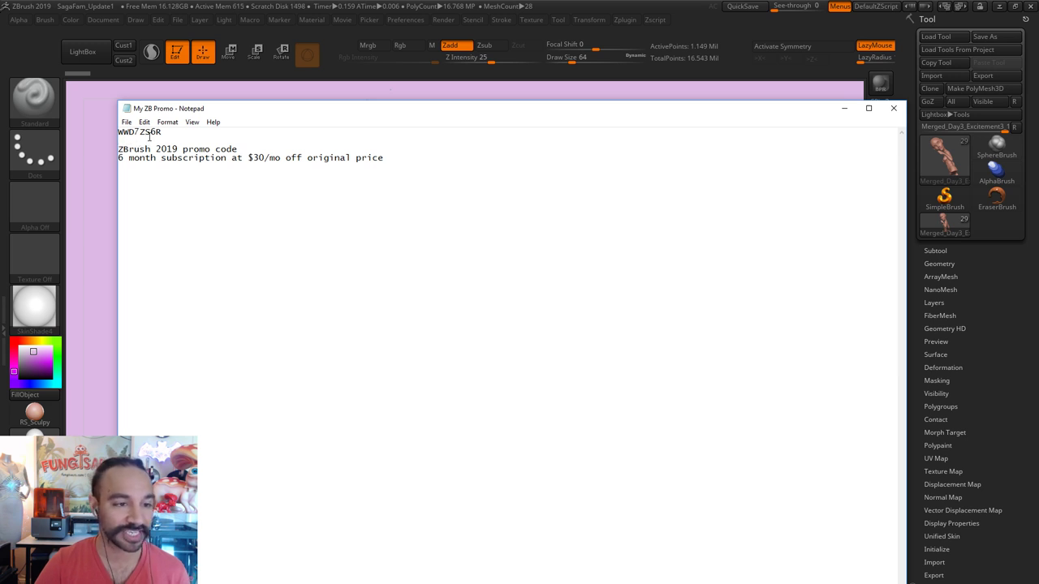
pyautogui.doubleClick(159, 132)
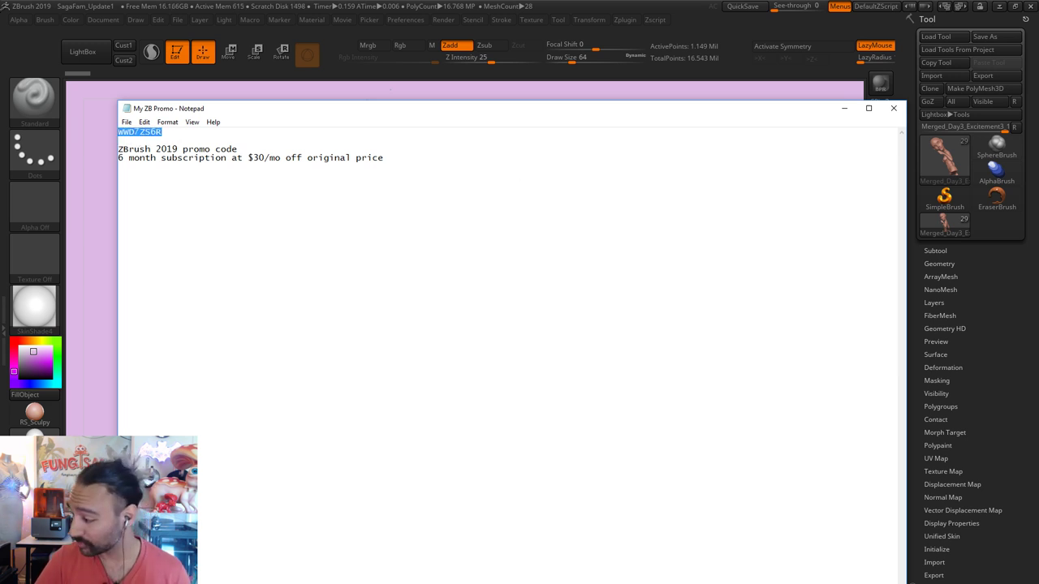
pyautogui.hotkey('alt', 'Tab')
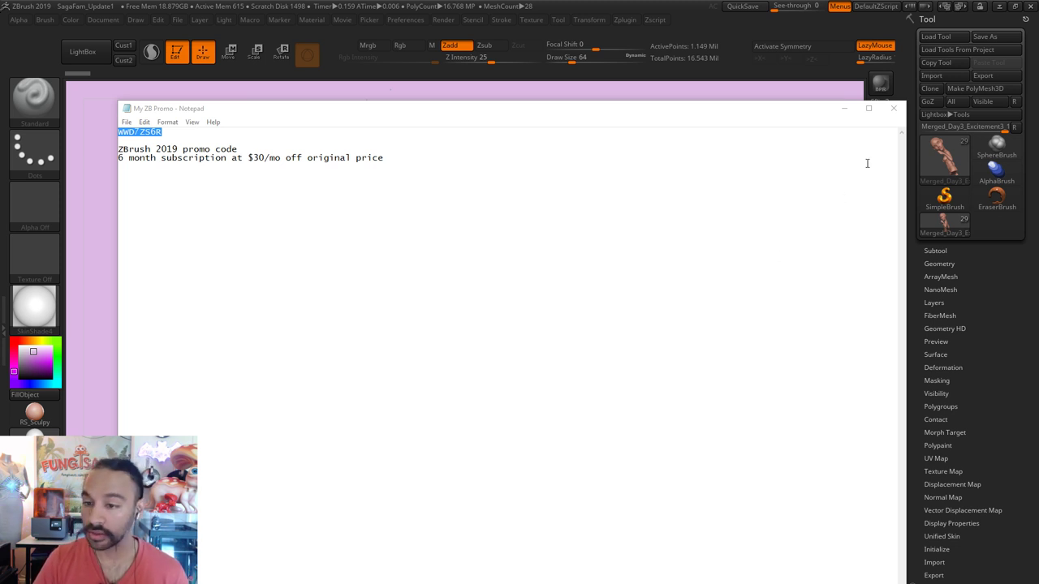
pyautogui.click(249, 157)
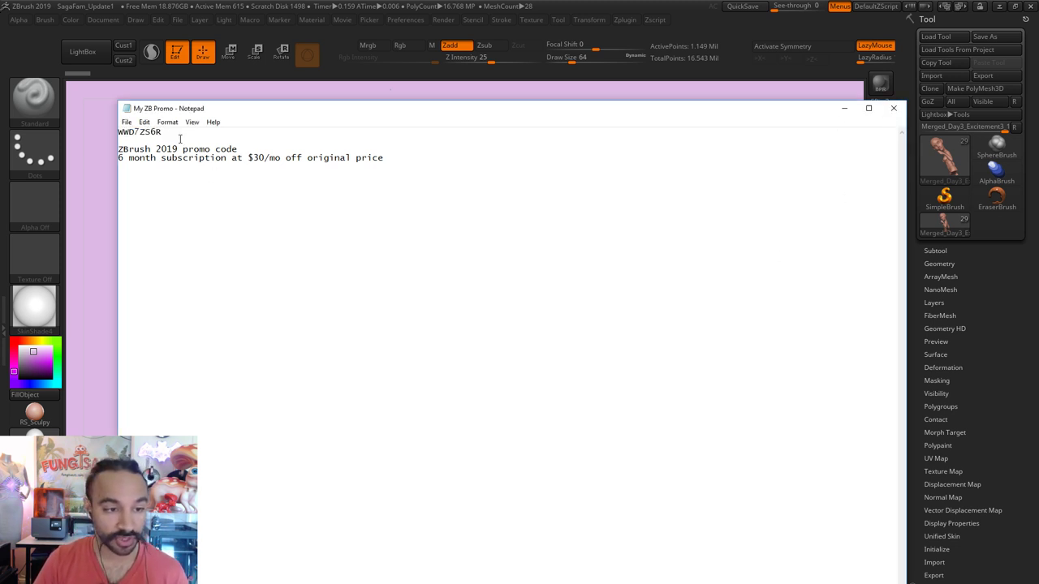
pyautogui.click(889, 112)
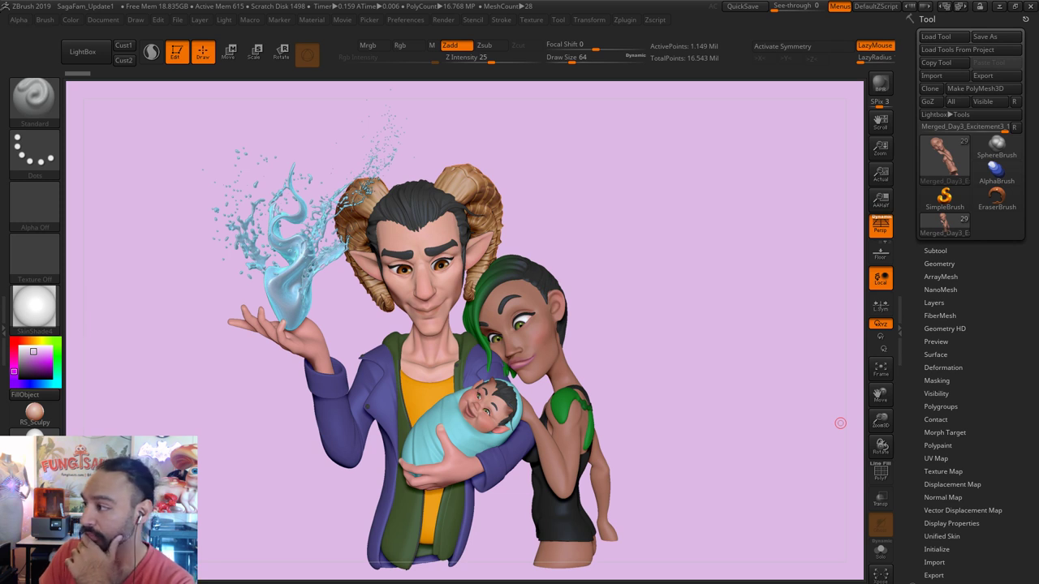
pyautogui.press('super+e')
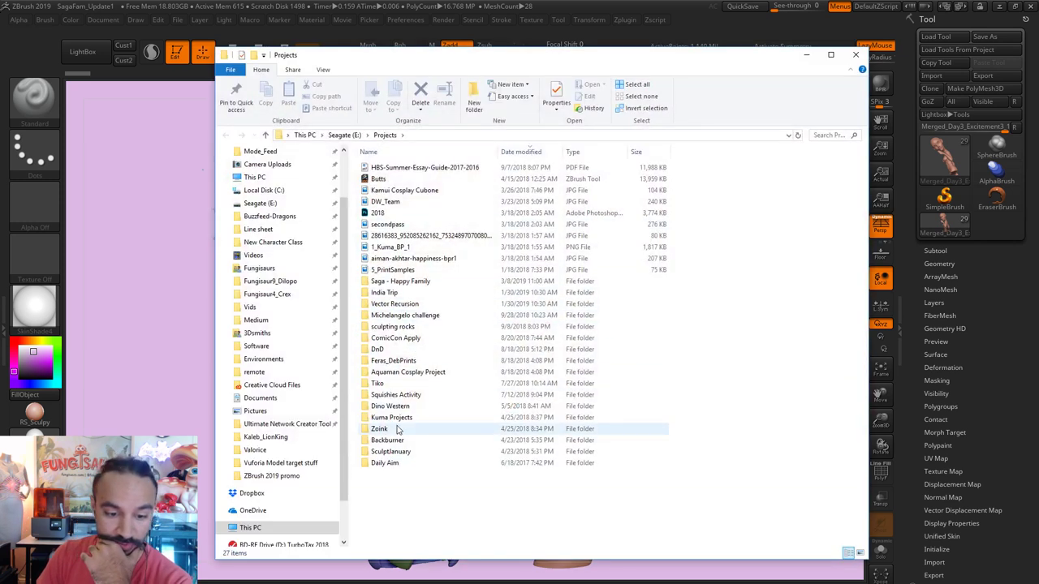
# Step: Open the Saga - Happy Family folder and view the saga-32 comic panel image in Photos
pyautogui.click(400, 384)
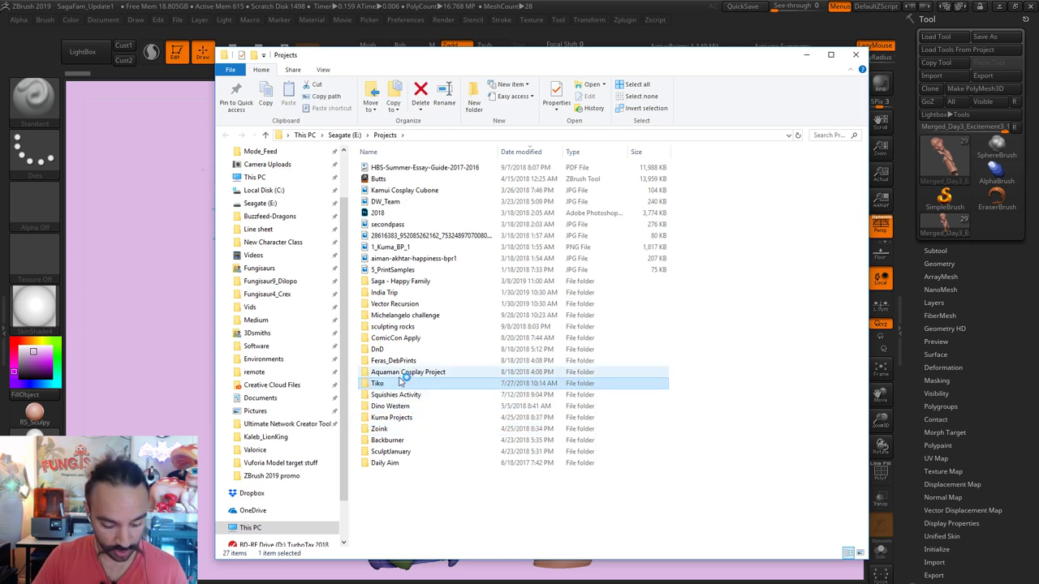
pyautogui.press('Down')
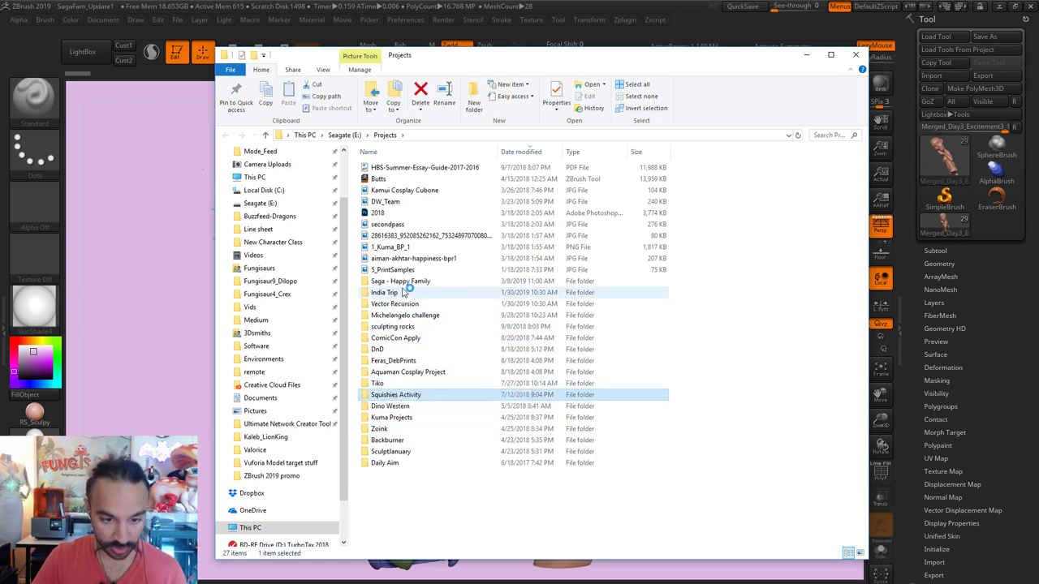
pyautogui.doubleClick(382, 281)
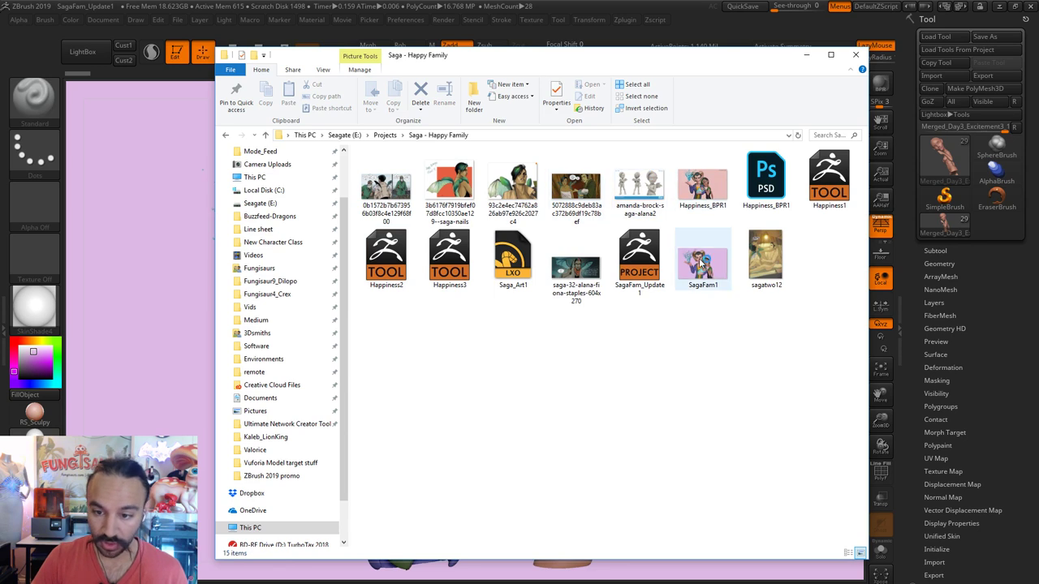
pyautogui.doubleClick(589, 262)
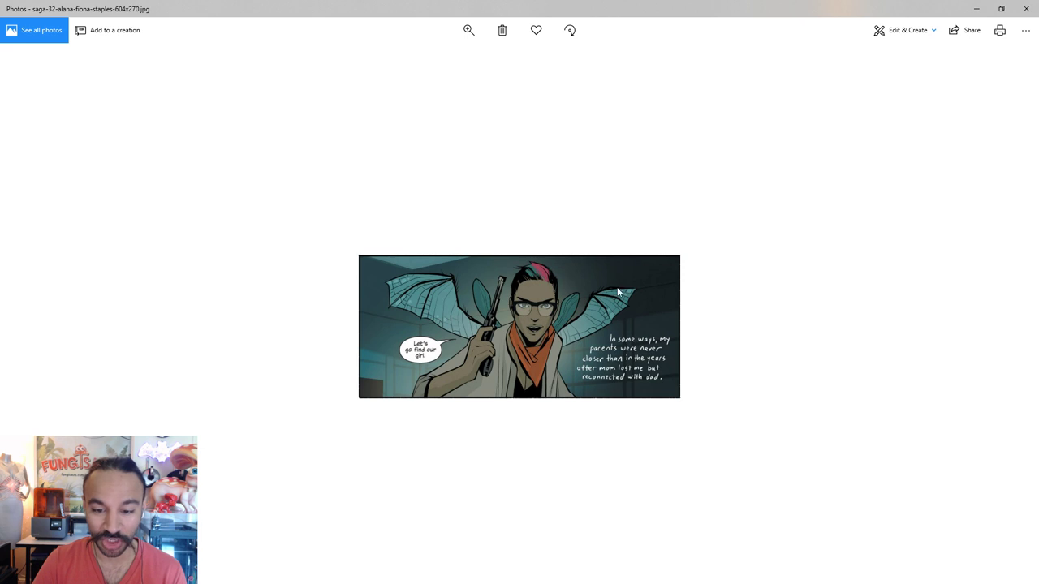
# Step: Step through the Saga reference images and zoom into the winged character's leaf shoulders
pyautogui.press('Right')
pyautogui.press('Right')
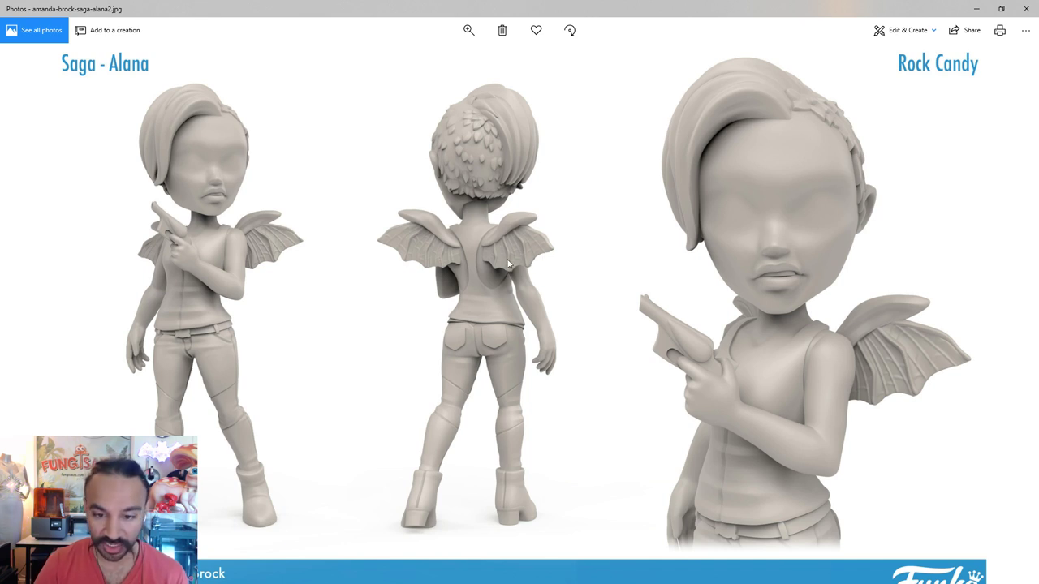
pyautogui.press('Right')
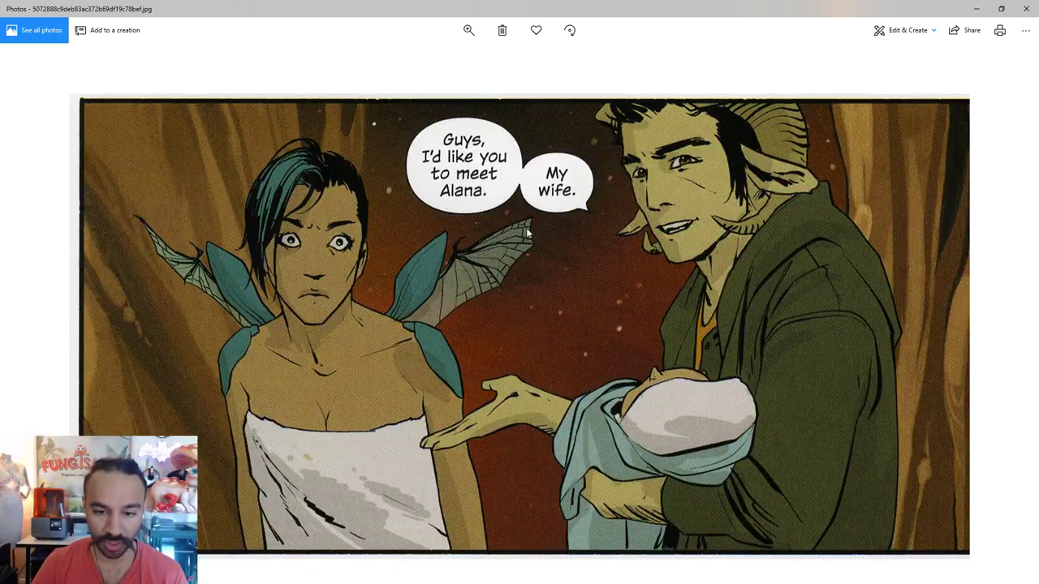
pyautogui.press('Right')
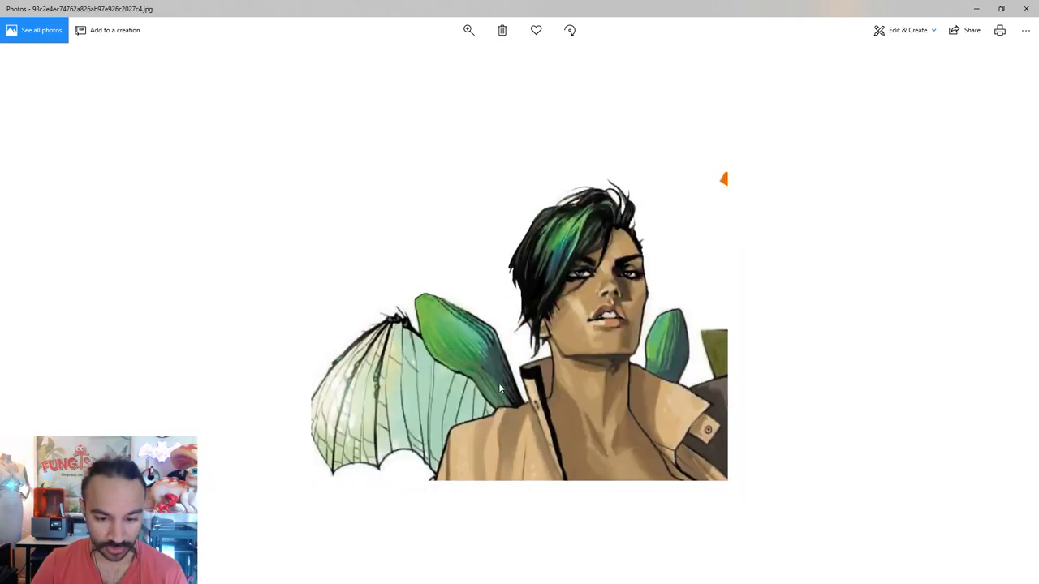
pyautogui.press('Right')
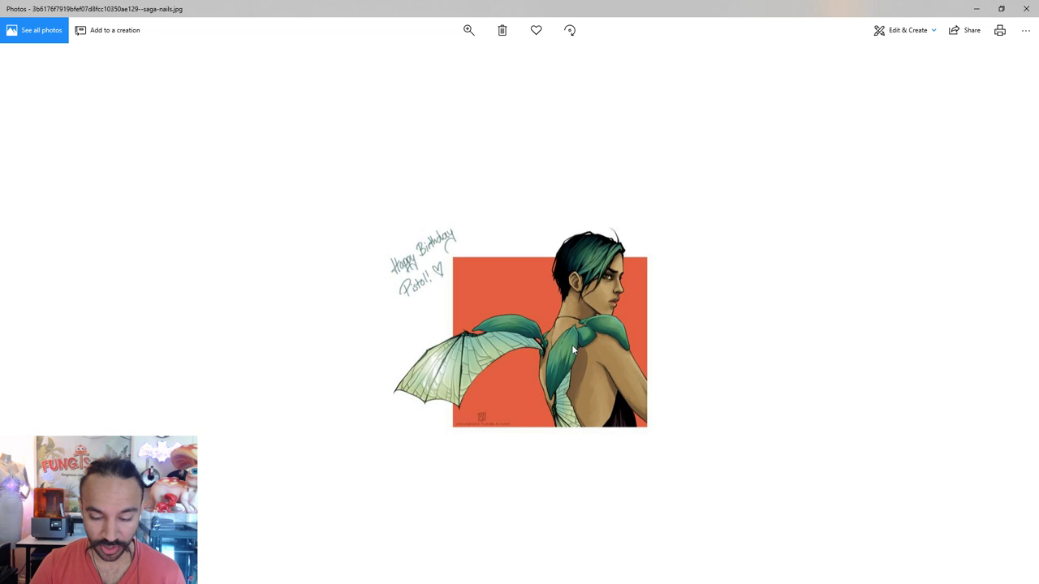
pyautogui.keyDown('ctrl'); pyautogui.scroll(2, 591, 379); pyautogui.keyUp('ctrl')
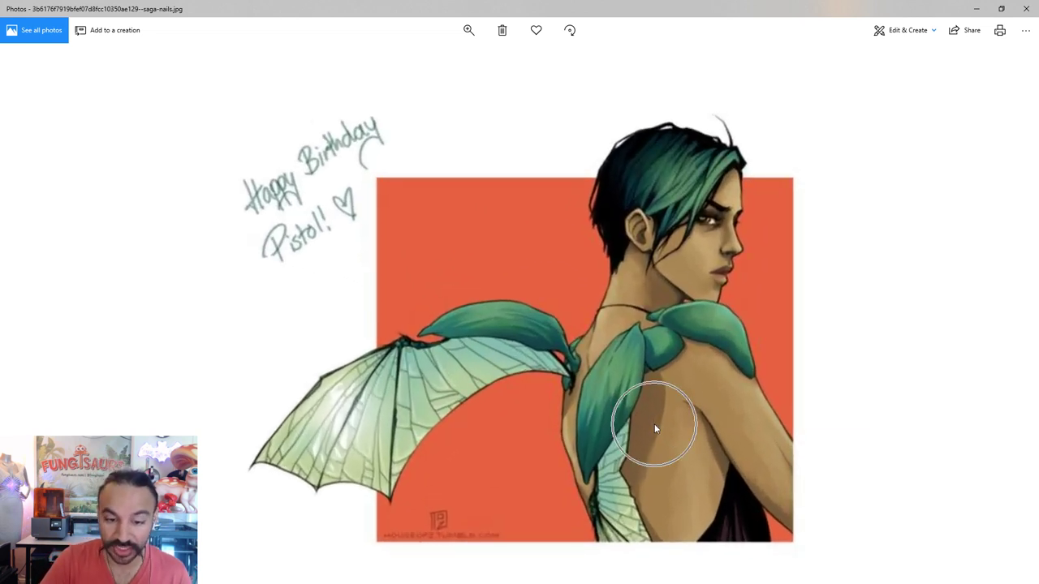
pyautogui.keyDown('ctrl'); pyautogui.scroll(1, 573, 350); pyautogui.keyUp('ctrl')
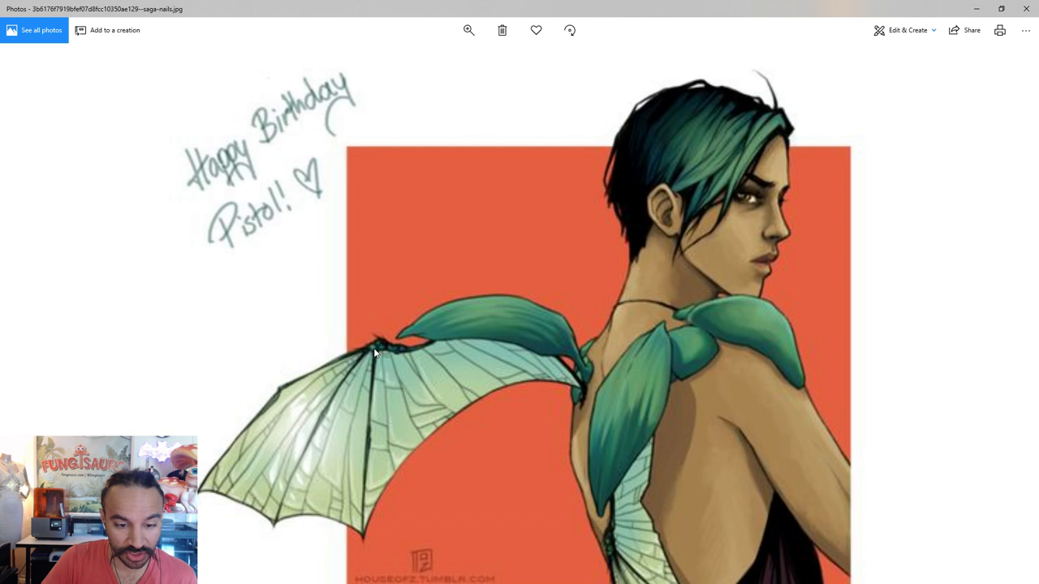
# Step: Close the Photos viewer and bring the ZBrush family sculpt back to the front
pyautogui.doubleClick(517, 4)
pyautogui.hotkey('alt', 'F4')
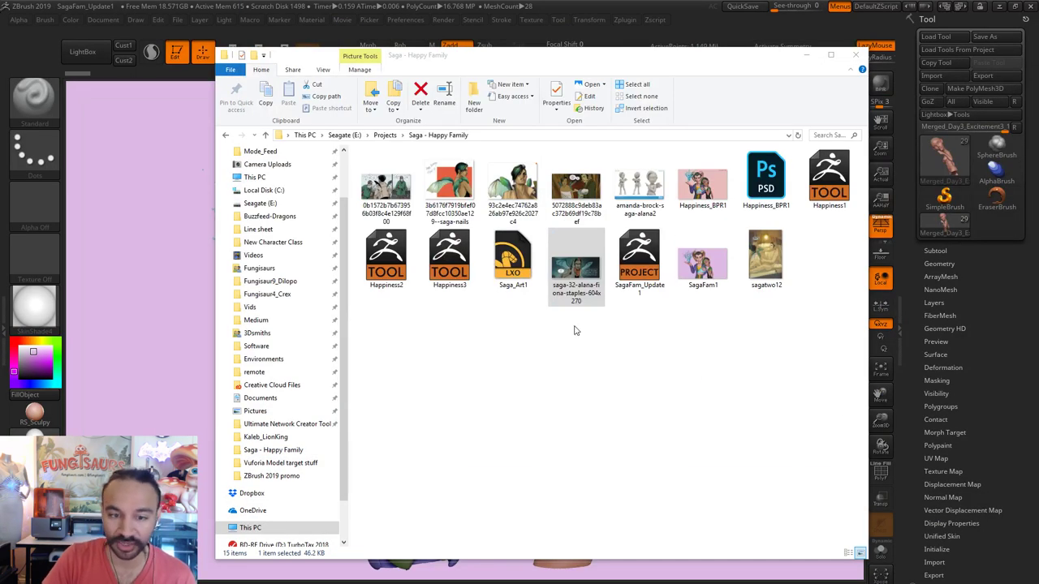
pyautogui.click(179, 282)
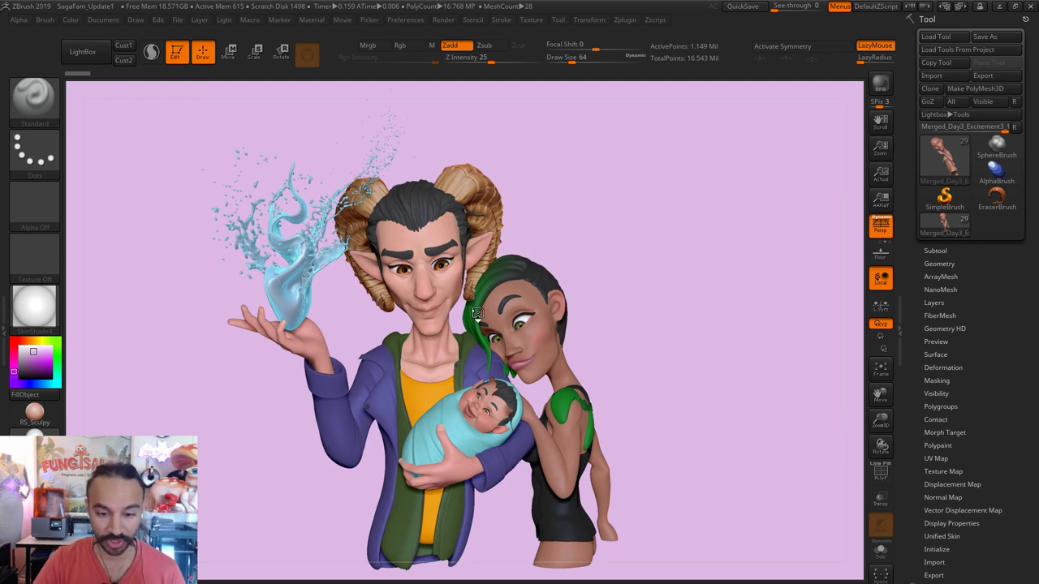
# Step: Solo the woman's subtool and frame her torso in view
pyautogui.moveTo(479, 315); pyautogui.dragTo(602, 388)
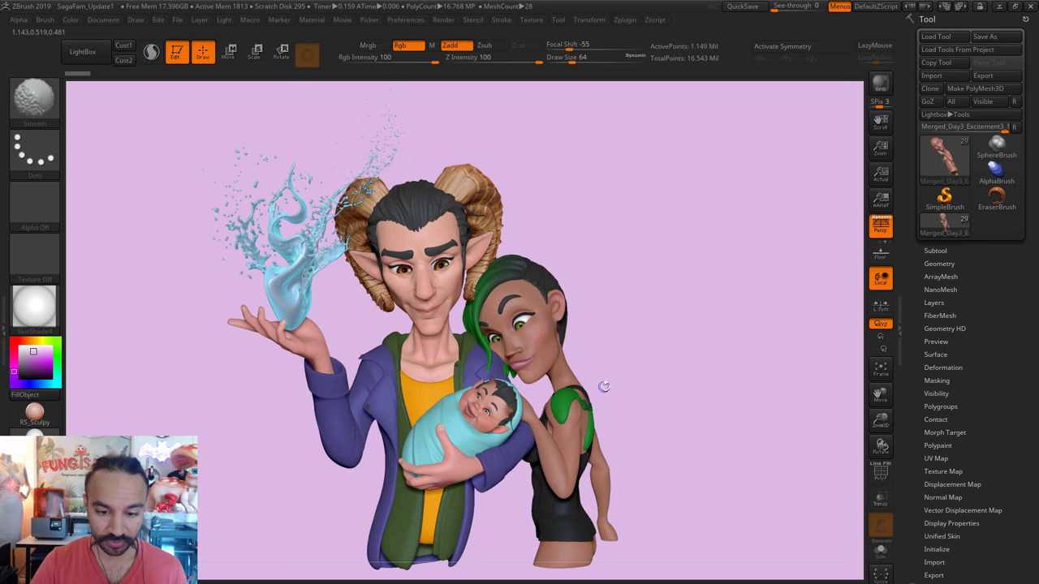
pyautogui.keyDown('alt'); pyautogui.moveTo(738, 505); pyautogui.dragTo(714, 414); pyautogui.keyUp('alt')
pyautogui.moveTo(686, 514); pyautogui.dragTo(646, 358)
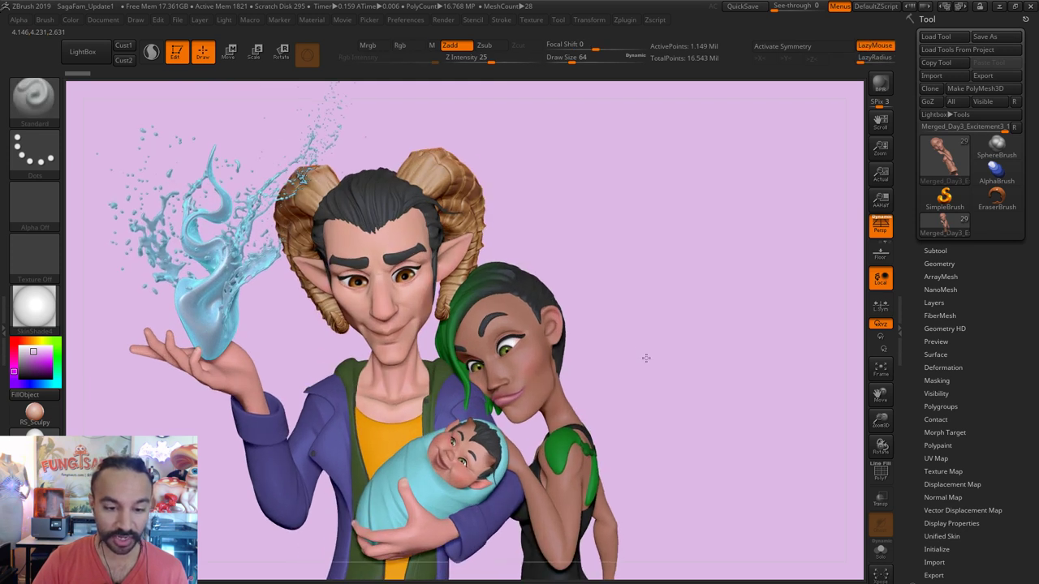
pyautogui.keyDown('alt'); pyautogui.moveTo(679, 165); pyautogui.dragTo(606, 399); pyautogui.keyUp('alt')
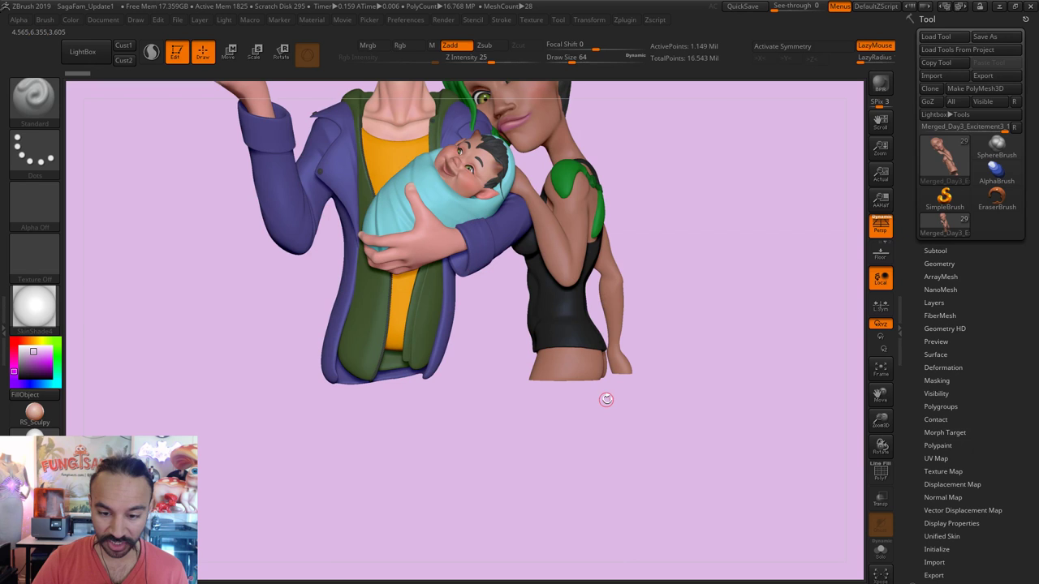
pyautogui.click(881, 552)
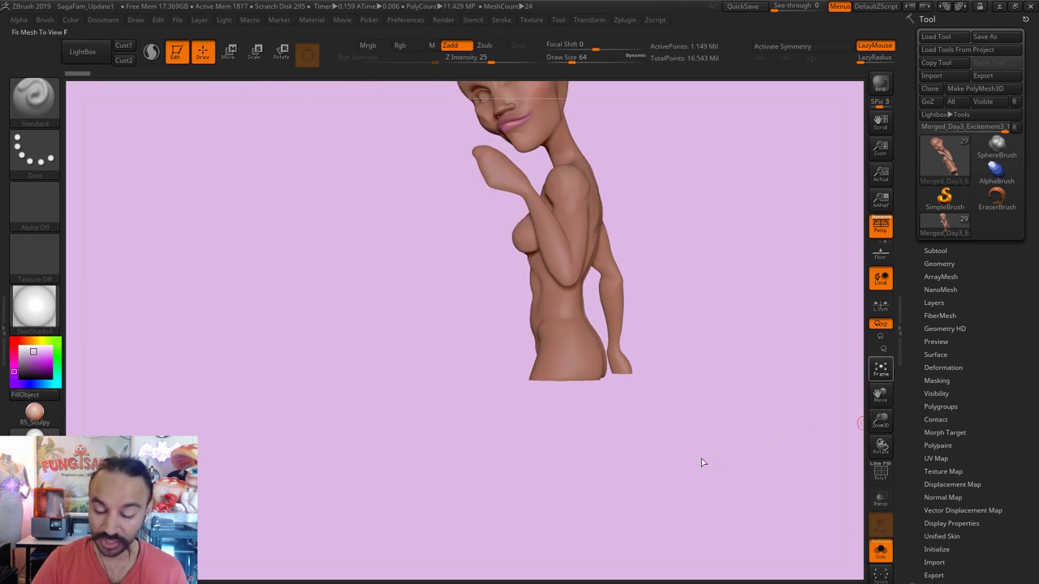
pyautogui.press('f')
pyautogui.moveTo(642, 332)
pyautogui.mouseDown()
pyautogui.moveTo(680, 278)
pyautogui.moveTo(667, 440)
pyautogui.moveTo(610, 438)
pyautogui.moveTo(412, 367)
pyautogui.moveTo(411, 329)
pyautogui.mouseUp()
# Step: Mask a band across the woman's hips, then clear the mask from her arm
pyautogui.press('ctrl')
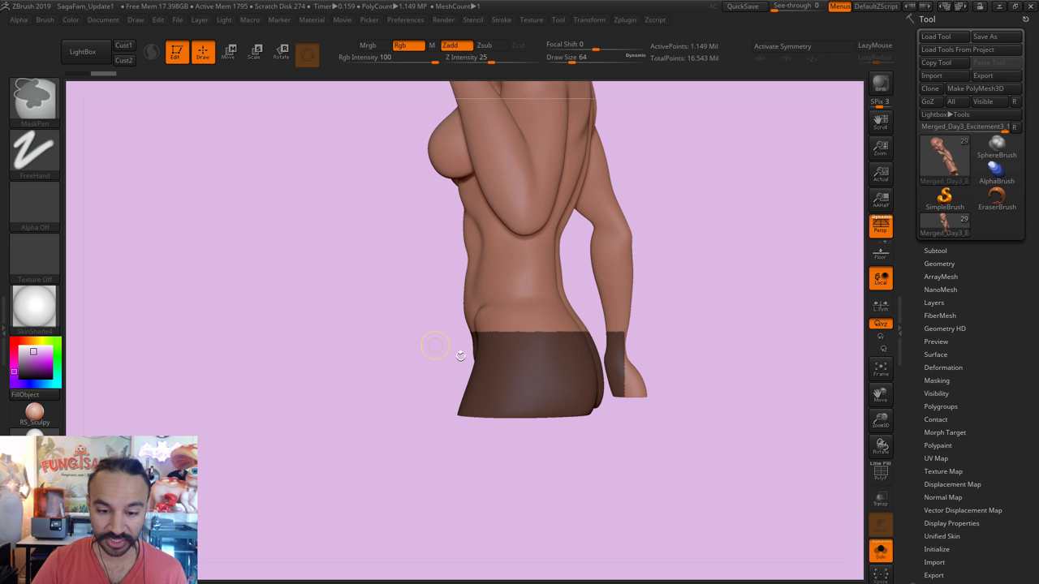
pyautogui.moveTo(753, 392); pyautogui.dragTo(743, 448)
pyautogui.moveTo(743, 448)
pyautogui.keyDown('ctrl'); pyautogui.mouseDown()
pyautogui.moveTo(575, 329)
pyautogui.moveTo(563, 295)
pyautogui.mouseUp(); pyautogui.keyUp('ctrl')
pyautogui.moveTo(619, 487)
pyautogui.mouseDown()
pyautogui.moveTo(685, 492)
pyautogui.moveTo(652, 494)
pyautogui.moveTo(538, 417)
pyautogui.moveTo(566, 458)
pyautogui.mouseUp()
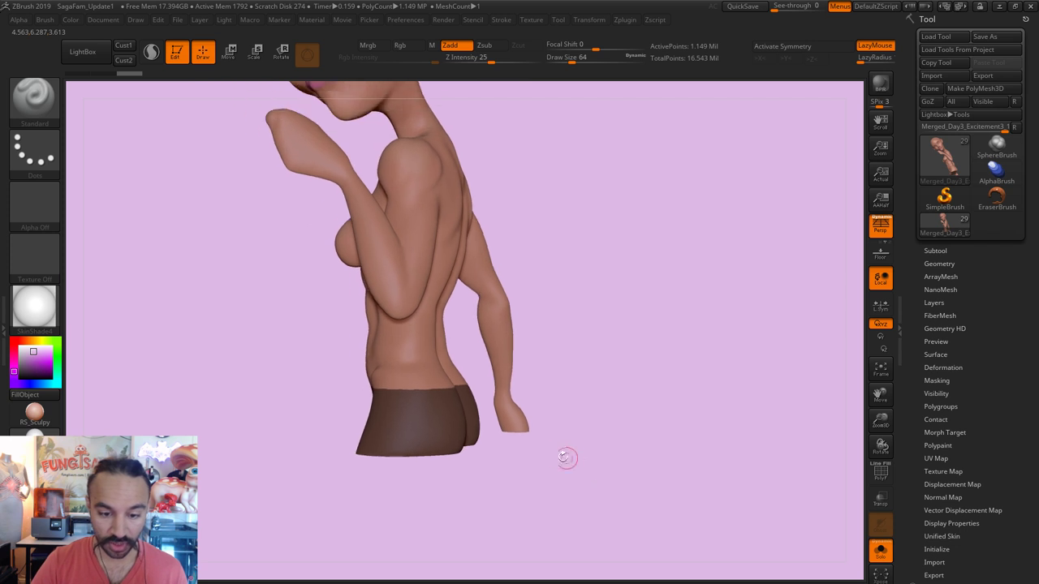
# Step: Turn Solo off, extract the masked band as a 0.02-thick shell, and select Extract1
pyautogui.click(881, 552)
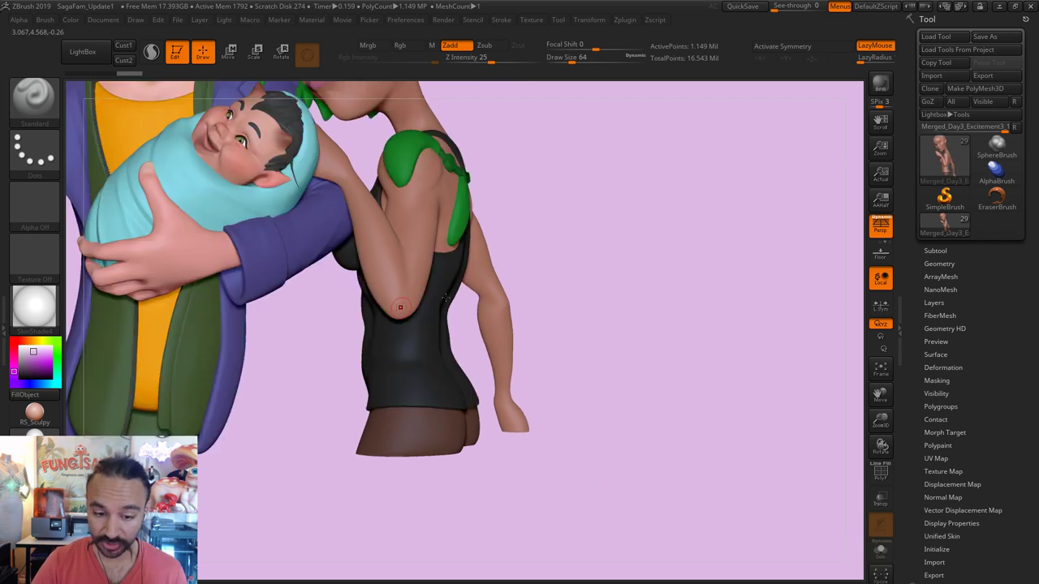
pyautogui.click(951, 250)
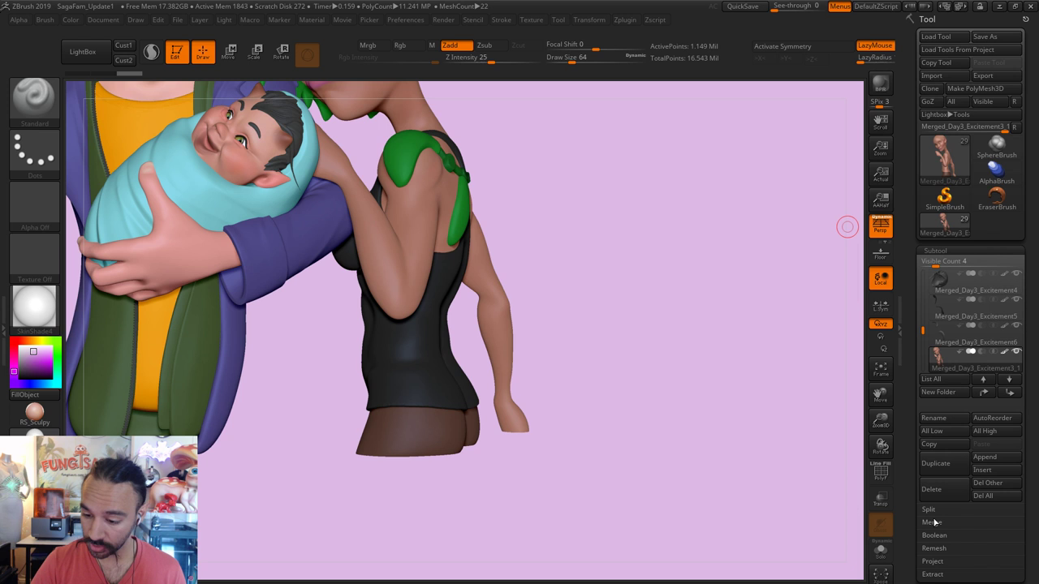
pyautogui.click(932, 573)
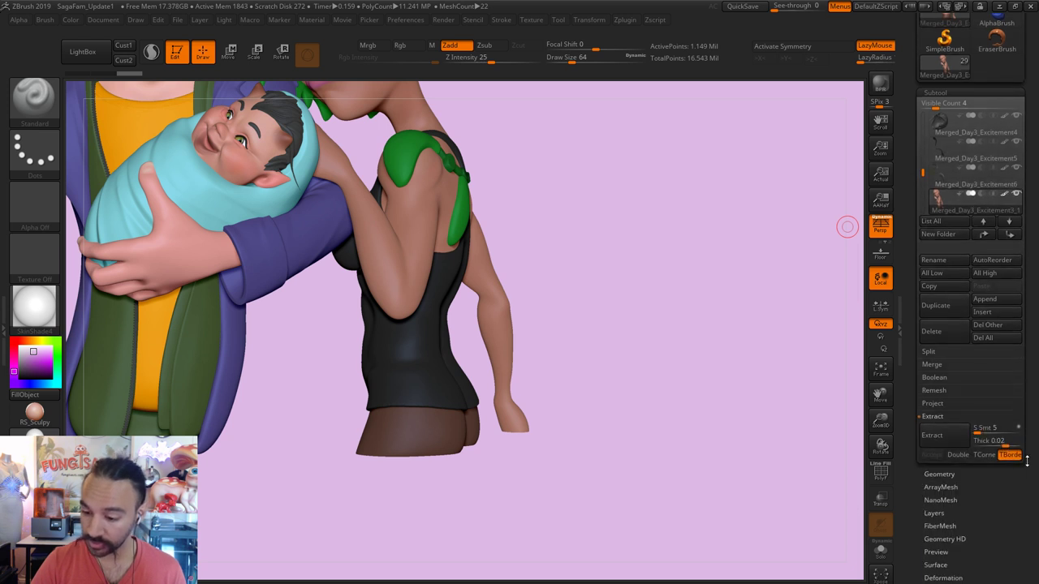
pyautogui.click(948, 445)
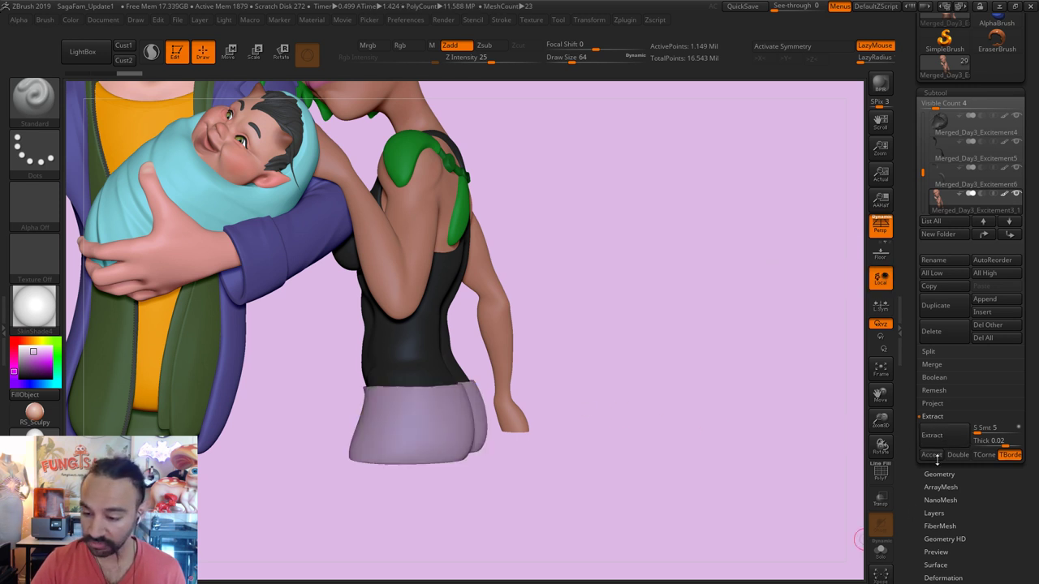
pyautogui.click(933, 455)
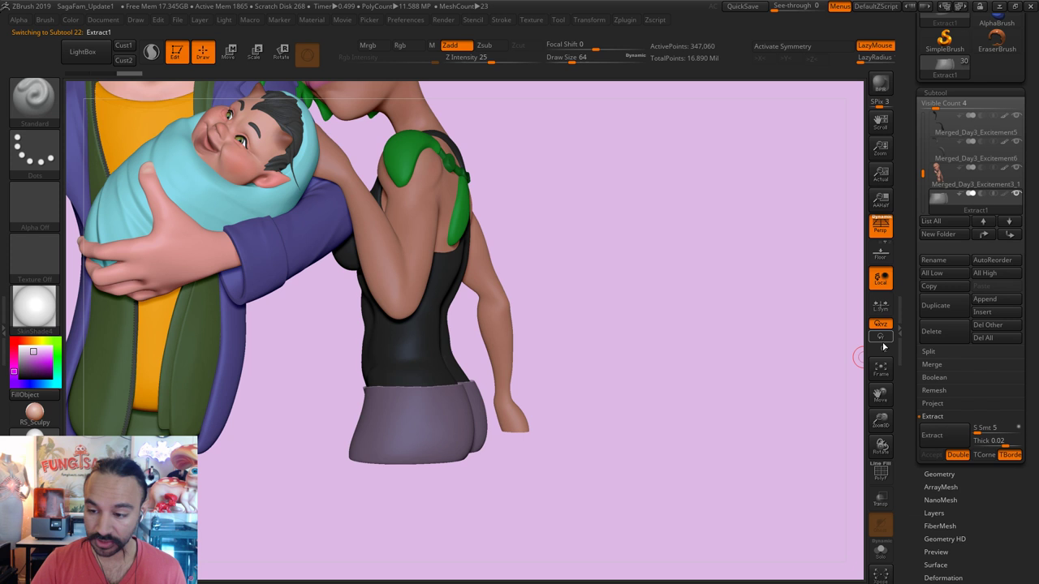
pyautogui.click(938, 170)
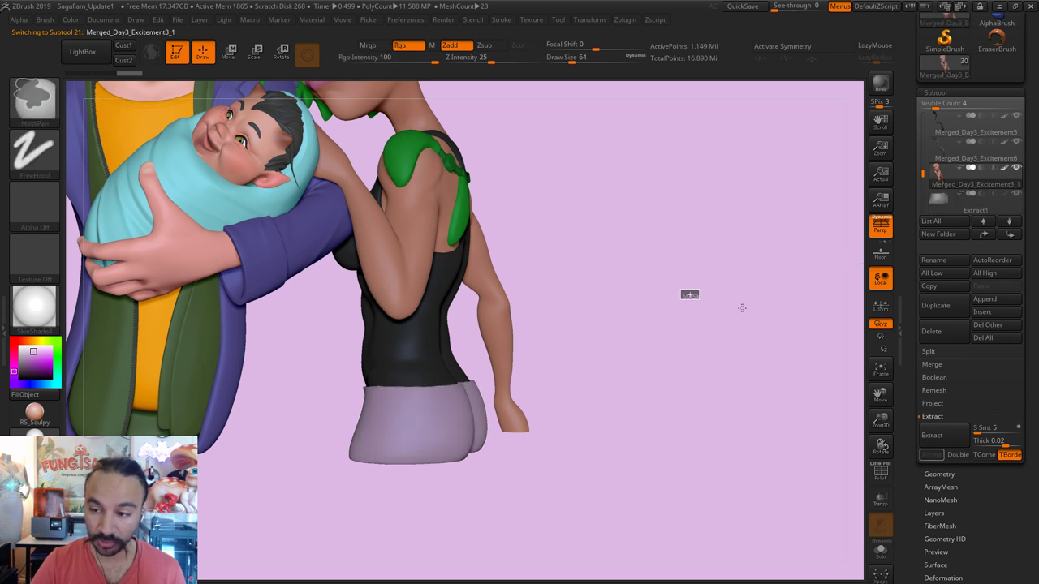
pyautogui.click(939, 198)
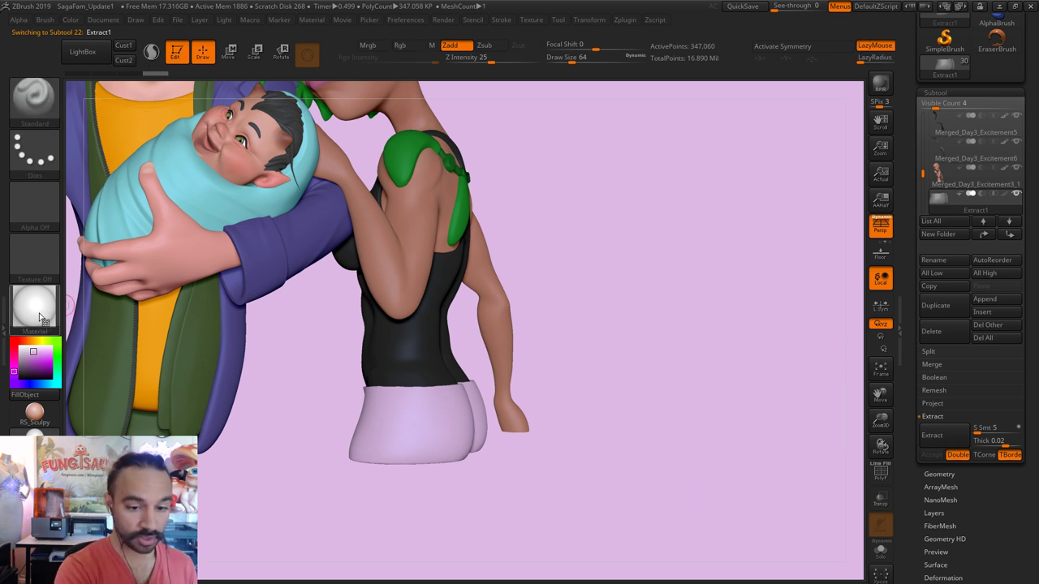
# Step: Sample SkinShade4 and the jacket's green, enable Mrgb, and FillObject the Extract1 shorts shell
pyautogui.moveTo(39, 317); pyautogui.dragTo(417, 346)
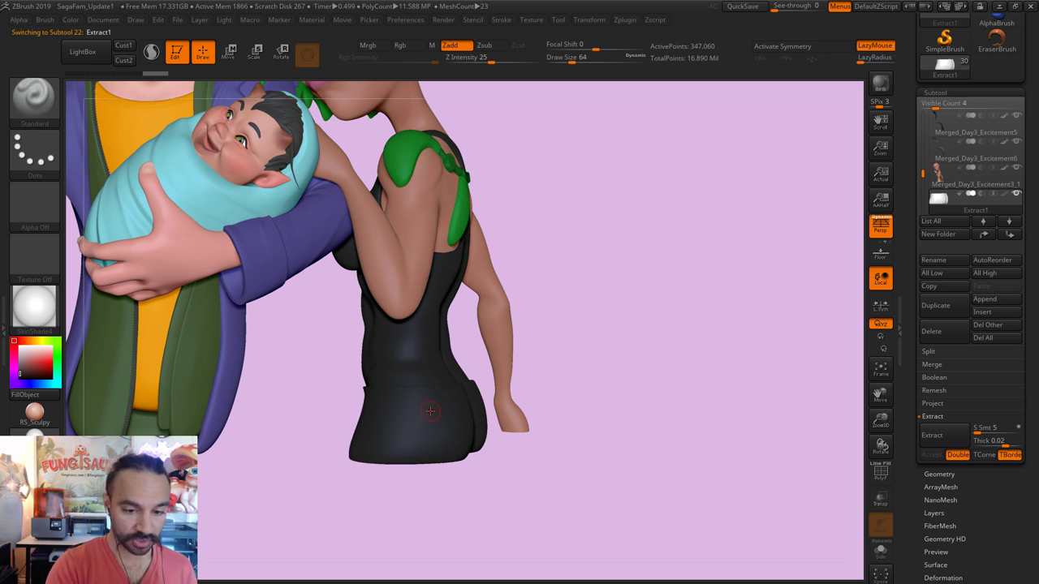
pyautogui.moveTo(45, 366); pyautogui.dragTo(184, 412)
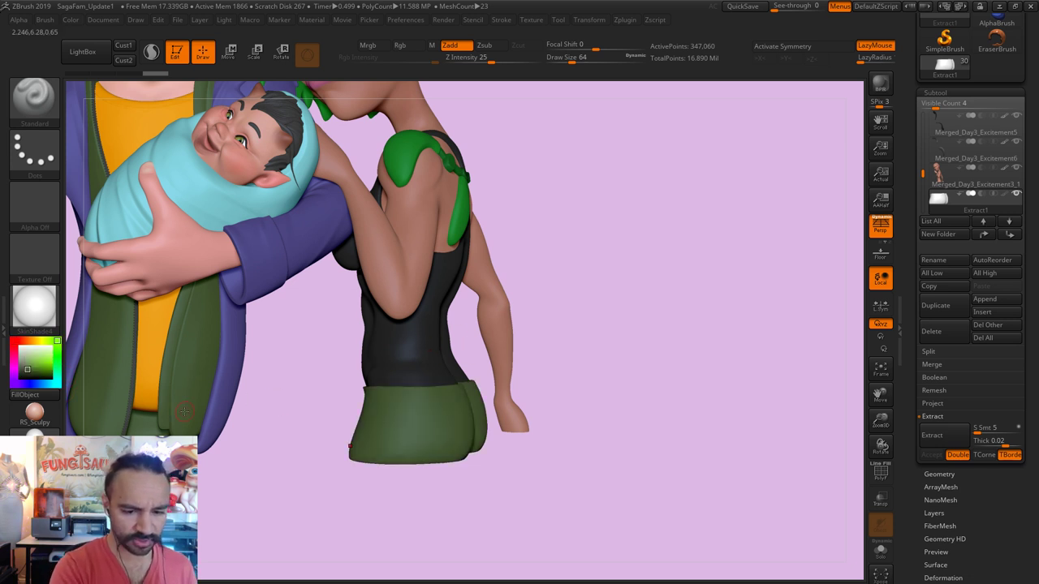
pyautogui.click(71, 20)
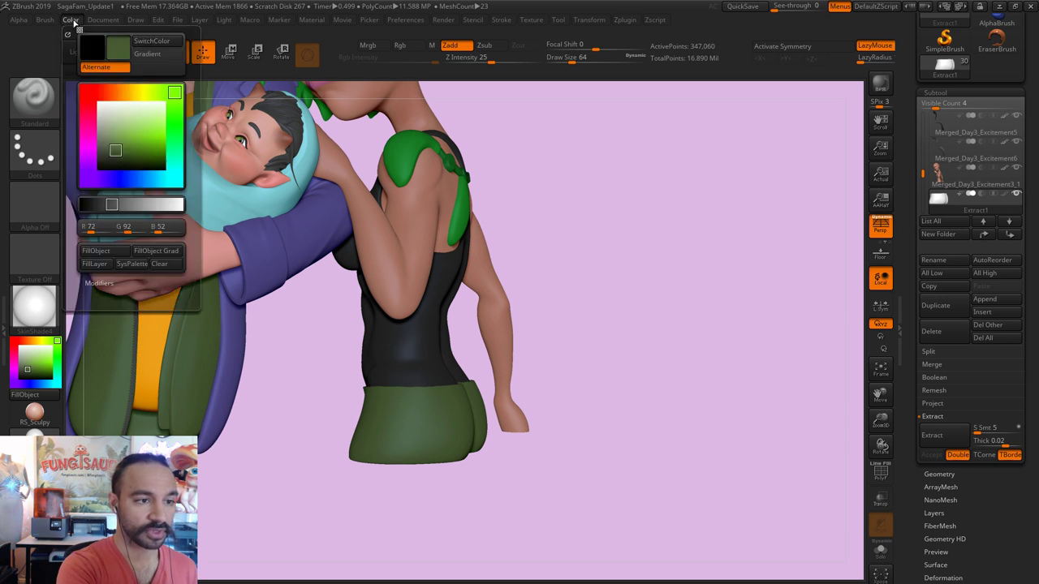
pyautogui.click(368, 45)
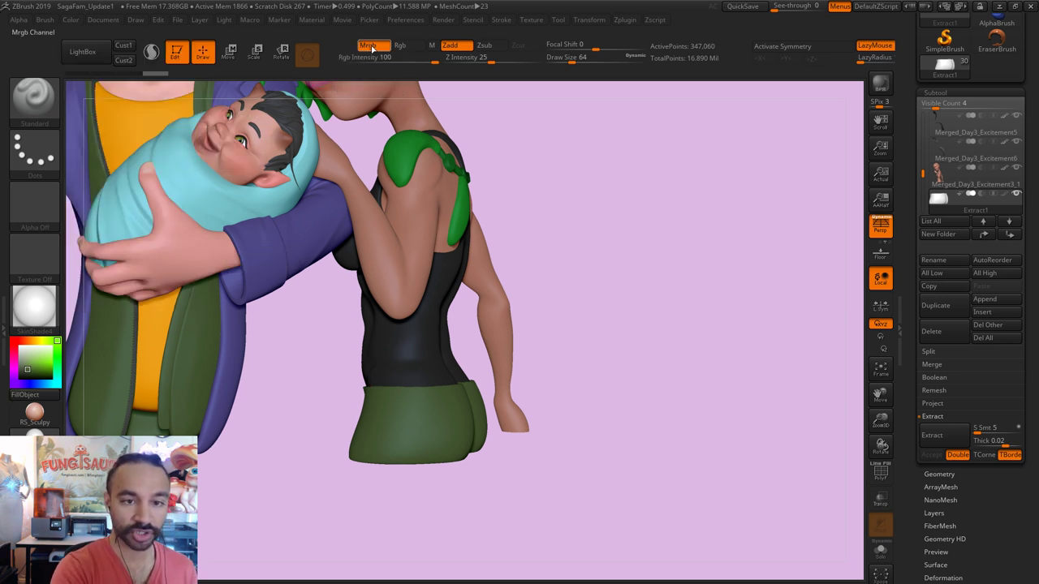
pyautogui.click(71, 19)
pyautogui.click(106, 247)
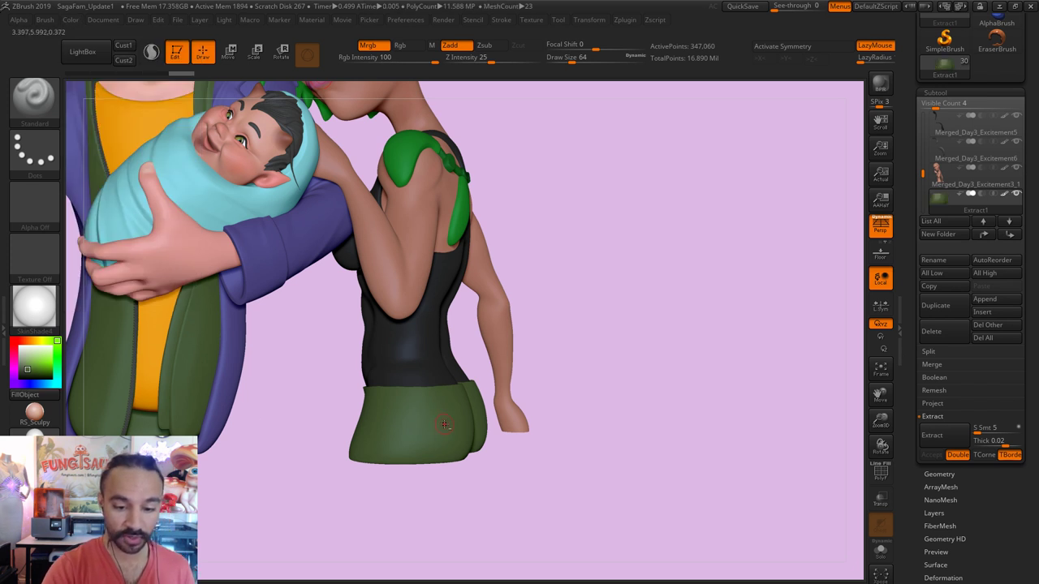
# Step: Orbit around the figures and set up a resized smoothing brush for the shorts
pyautogui.moveTo(561, 379)
pyautogui.mouseDown()
pyautogui.moveTo(592, 412)
pyautogui.moveTo(402, 388)
pyautogui.moveTo(406, 382)
pyautogui.mouseUp()
pyautogui.press('s')
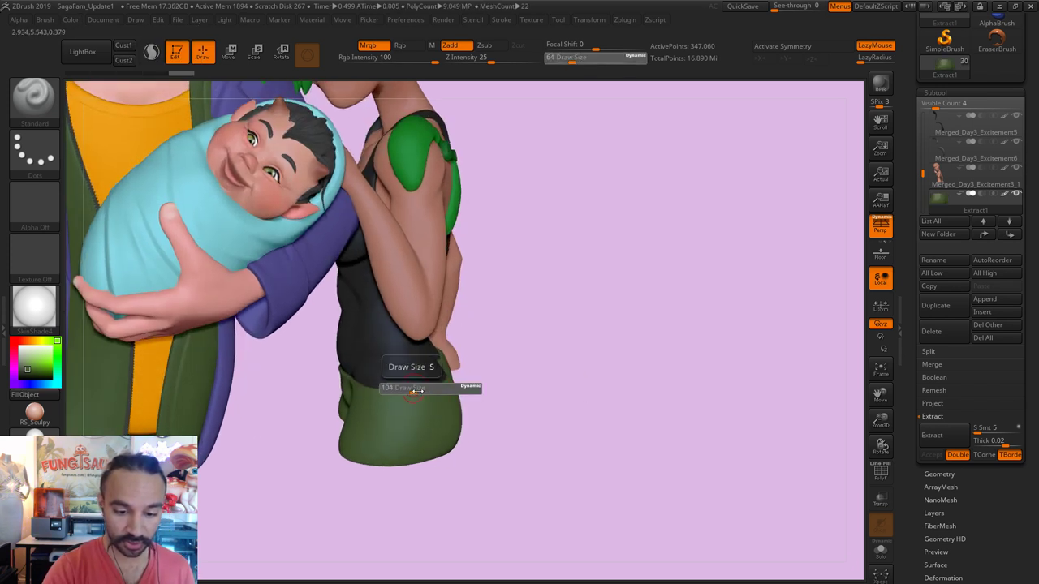
pyautogui.press('shift')
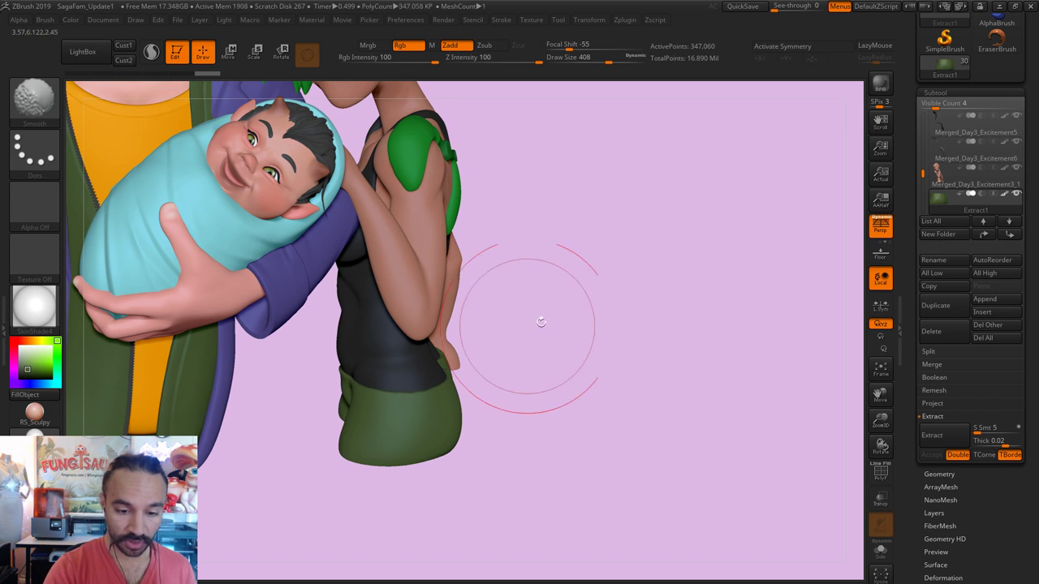
# Step: Orbit around the group to inspect the green shorts from back and front
pyautogui.moveTo(541, 320); pyautogui.dragTo(539, 345)
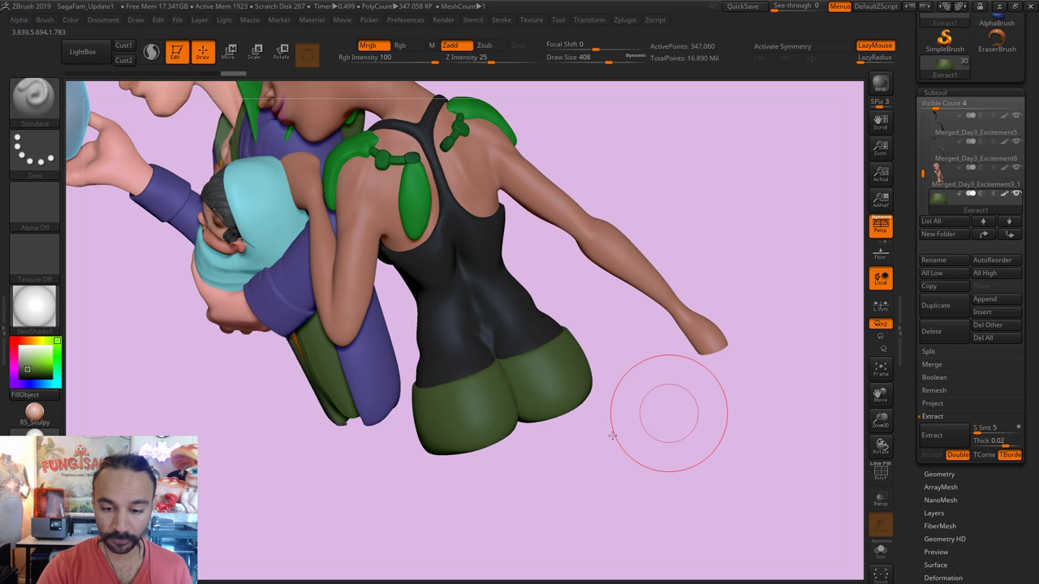
pyautogui.moveTo(668, 408); pyautogui.dragTo(564, 339)
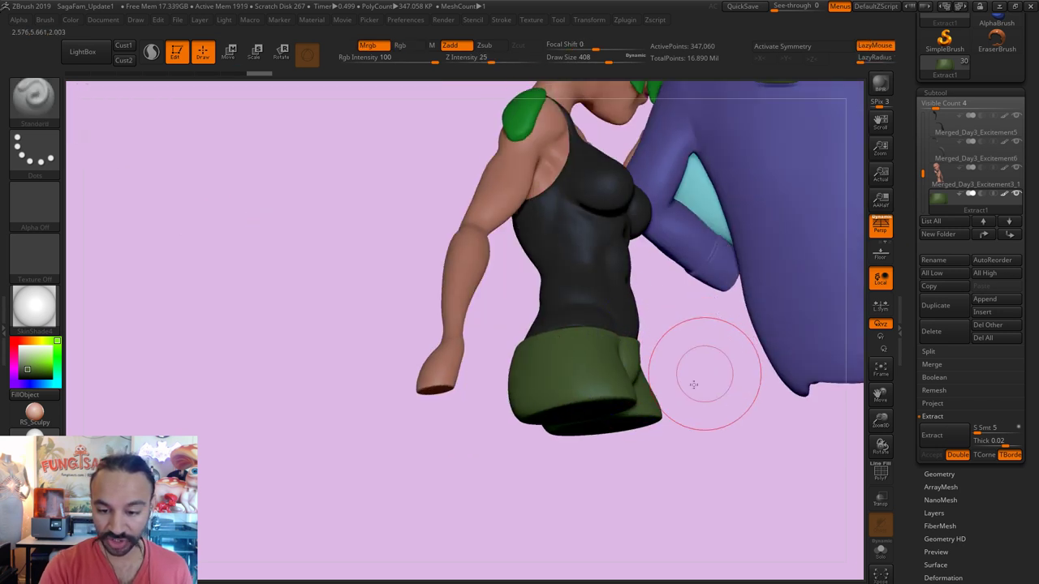
pyautogui.moveTo(693, 378); pyautogui.dragTo(609, 342)
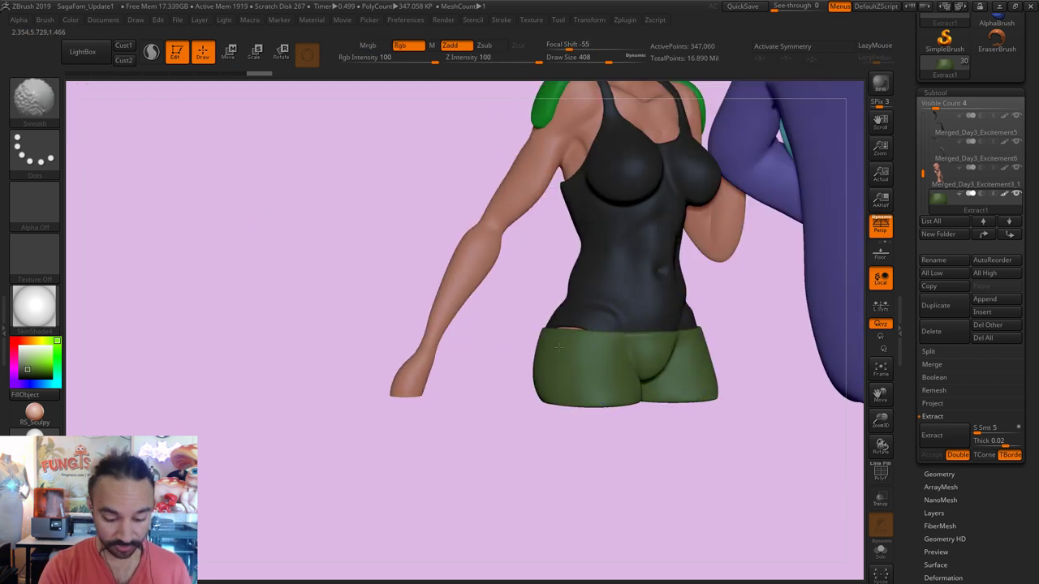
pyautogui.press('shift')
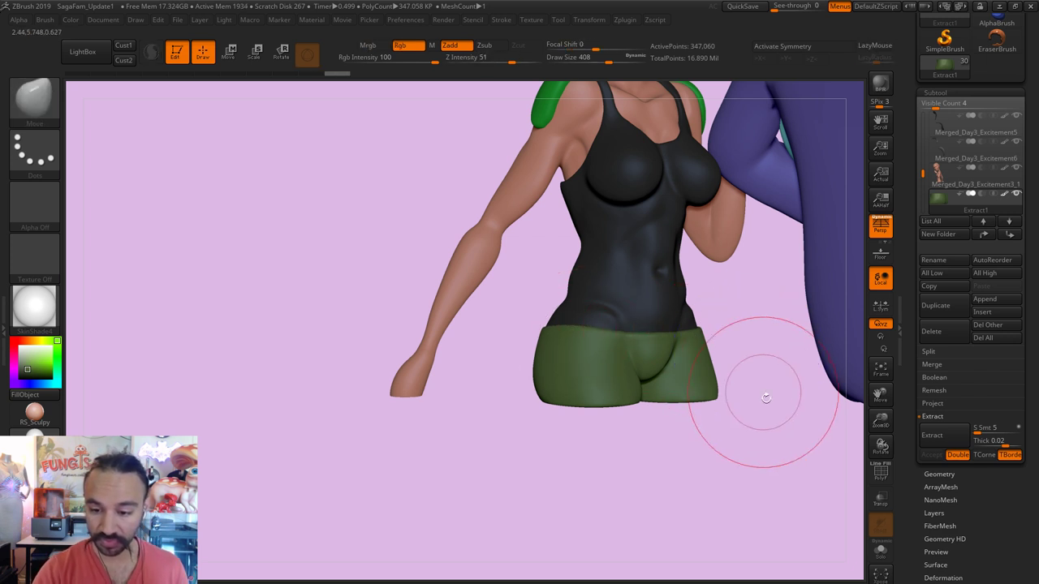
pyautogui.moveTo(766, 394)
pyautogui.mouseDown()
pyautogui.moveTo(691, 420)
pyautogui.moveTo(751, 323)
pyautogui.mouseUp()
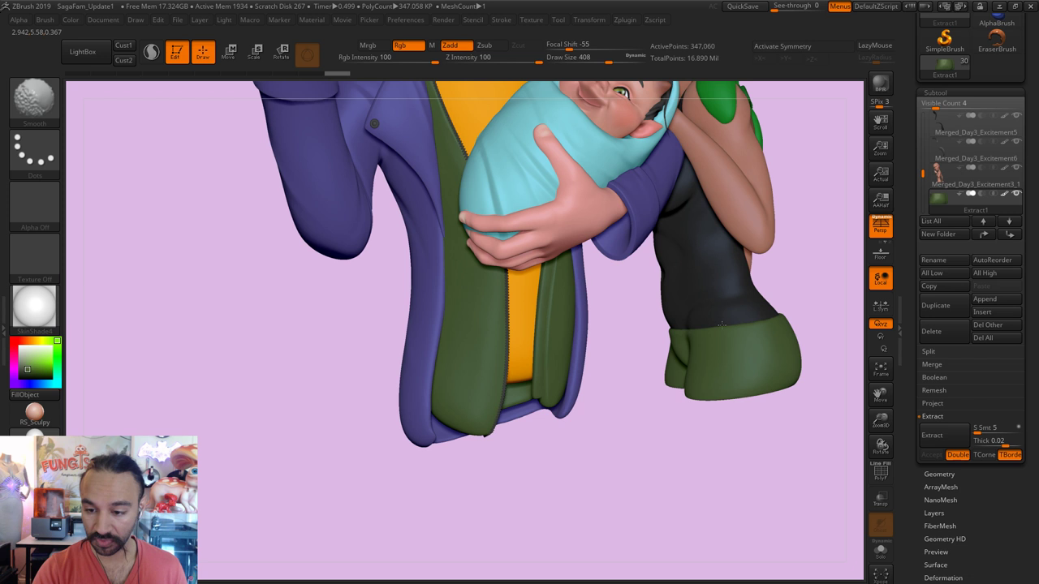
pyautogui.moveTo(660, 395)
pyautogui.mouseDown()
pyautogui.moveTo(758, 343)
pyautogui.moveTo(696, 390)
pyautogui.moveTo(635, 464)
pyautogui.mouseUp()
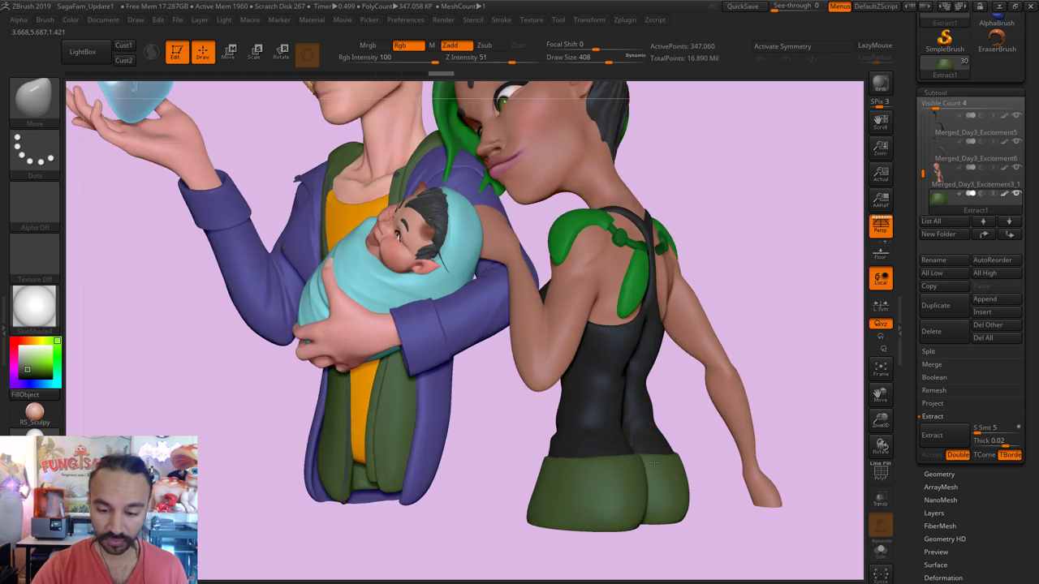
# Step: Turn to the woman's front and select the green Extract2 strap subtool
pyautogui.press('shift')
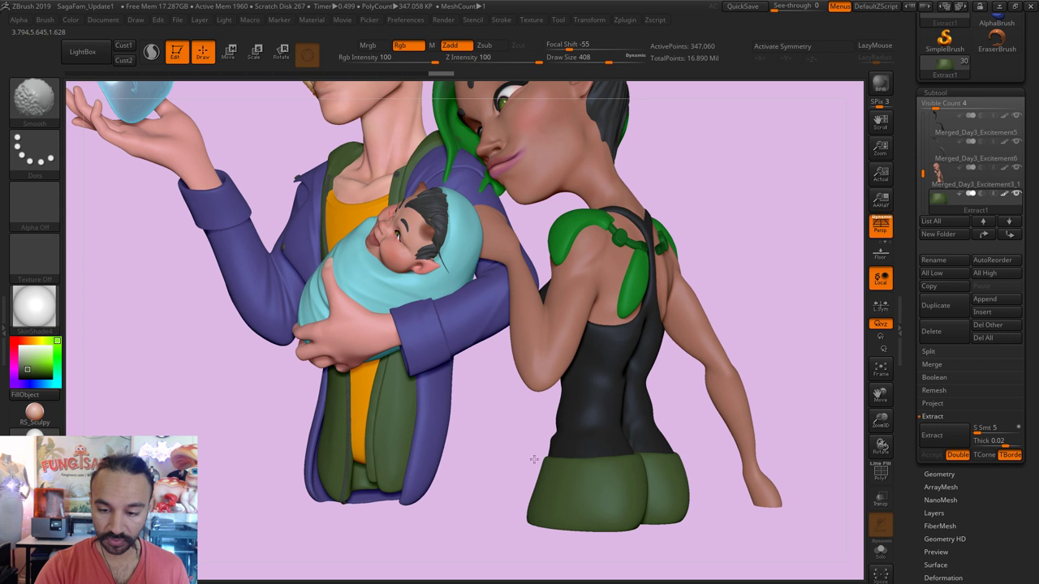
pyautogui.moveTo(754, 250)
pyautogui.mouseDown()
pyautogui.moveTo(726, 224)
pyautogui.moveTo(803, 209)
pyautogui.mouseUp()
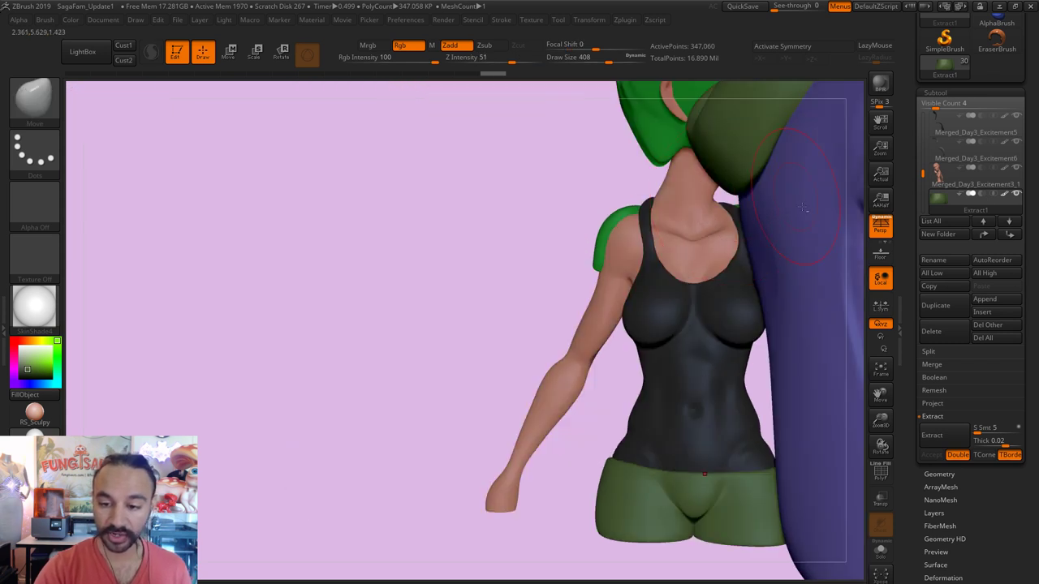
pyautogui.moveTo(431, 348); pyautogui.dragTo(722, 430)
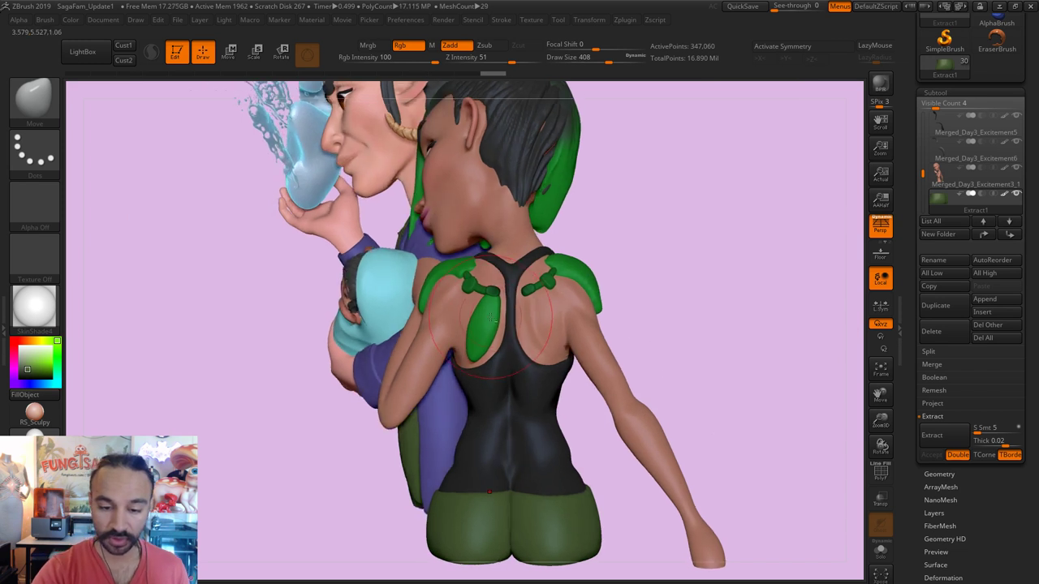
pyautogui.keyDown('alt'); pyautogui.click(491, 321); pyautogui.keyUp('alt')
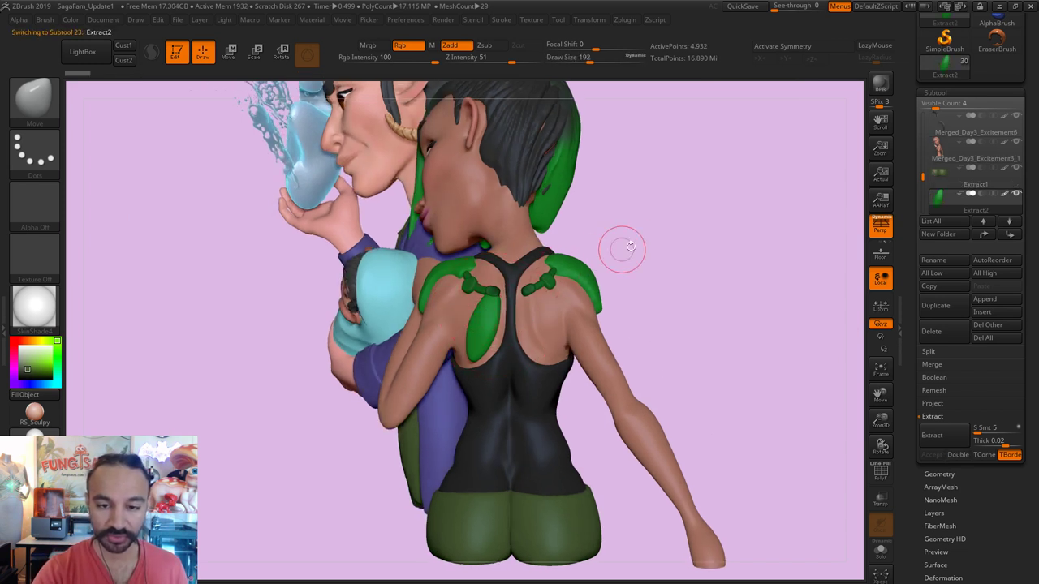
pyautogui.moveTo(642, 233)
pyautogui.mouseDown()
pyautogui.moveTo(671, 273)
pyautogui.moveTo(626, 285)
pyautogui.moveTo(718, 278)
pyautogui.moveTo(446, 408)
pyautogui.mouseUp()
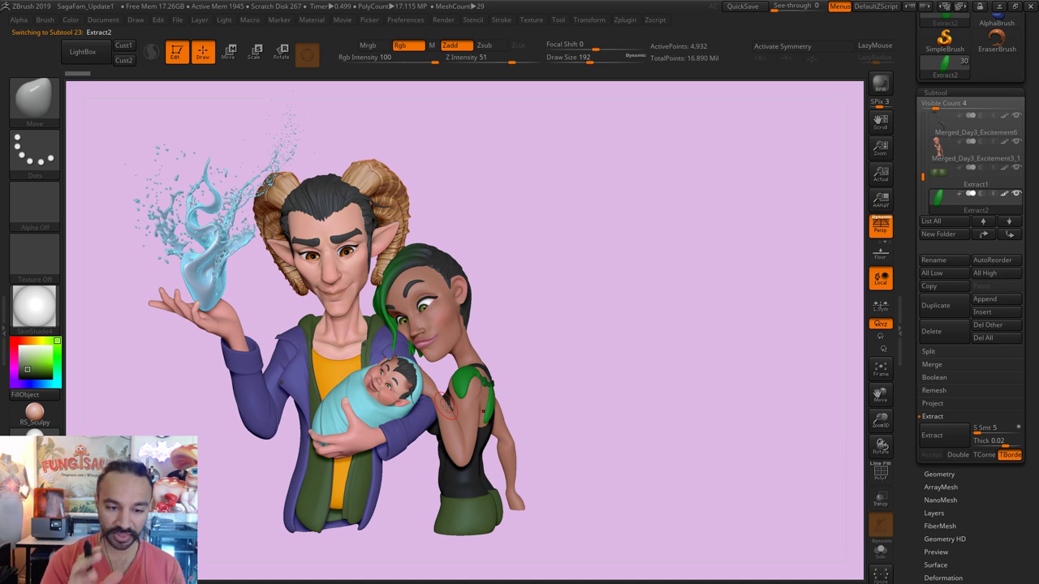
# Step: Rotate the Extract2 strap with a Rotate transpose line so it sticks out up-right
pyautogui.moveTo(604, 342); pyautogui.dragTo(479, 296)
pyautogui.press('[')
pyautogui.press('[')
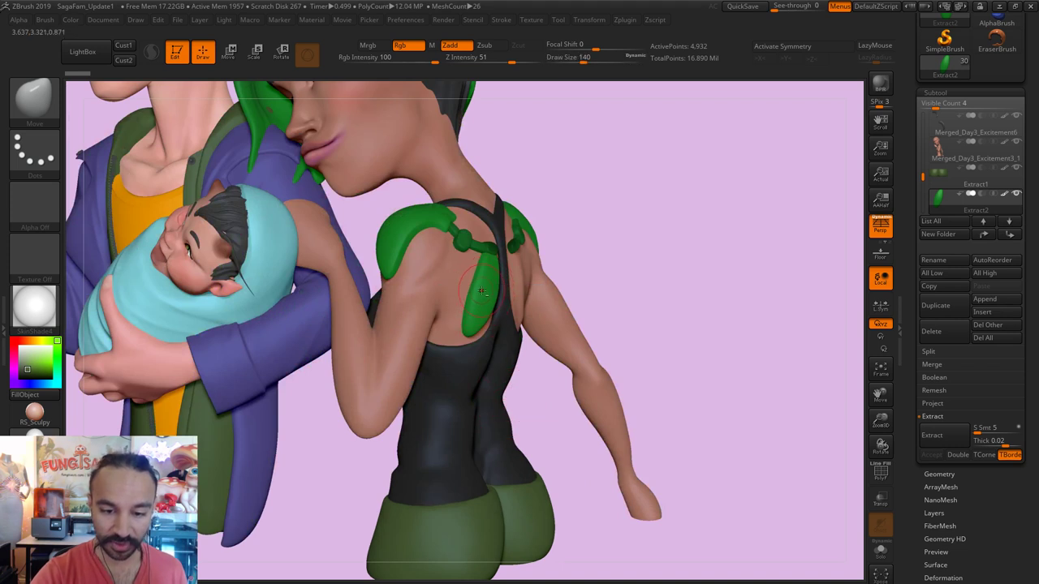
pyautogui.click(282, 53)
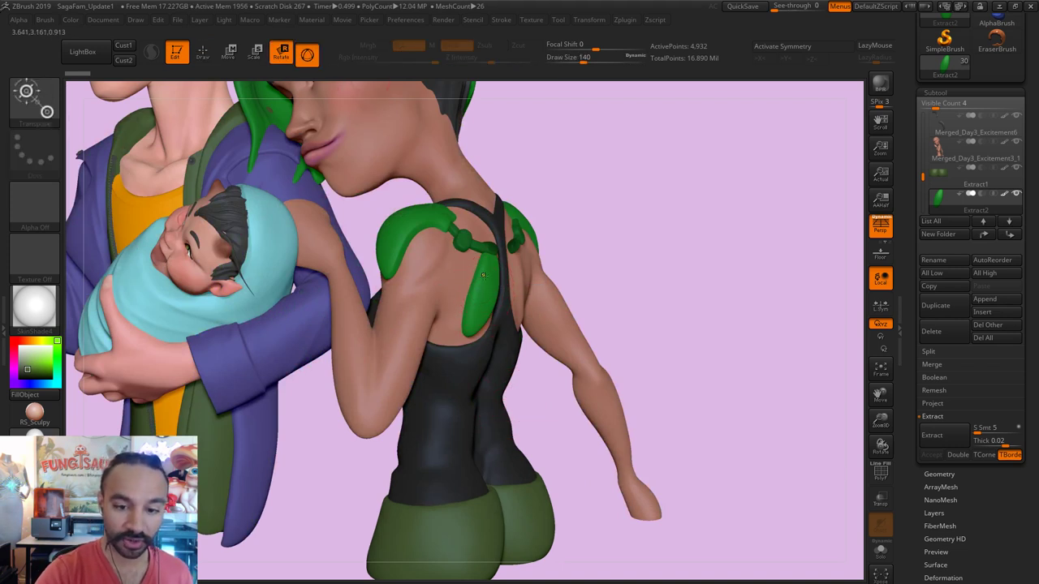
pyautogui.click(307, 54)
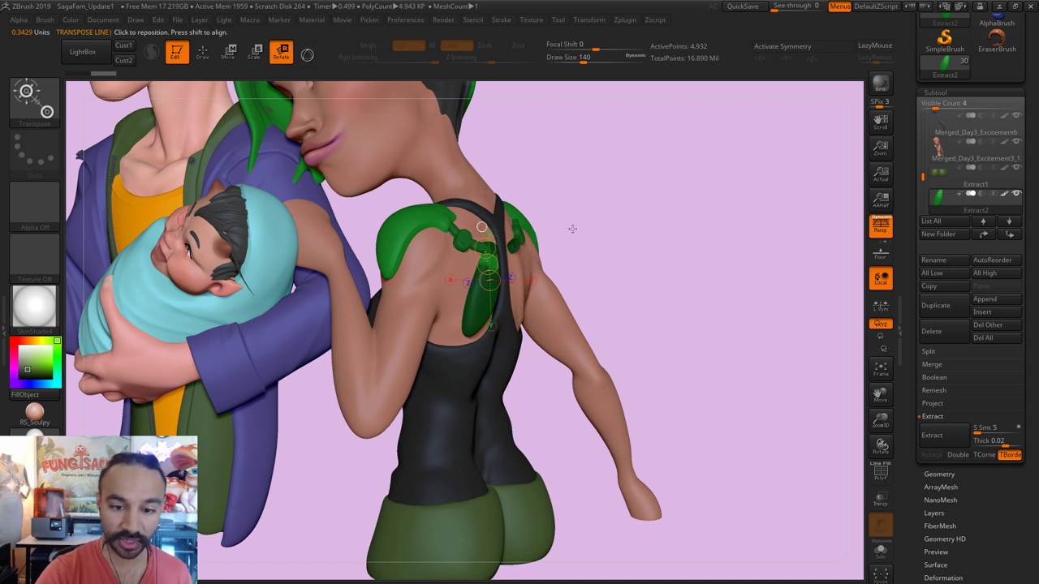
pyautogui.moveTo(573, 190); pyautogui.dragTo(623, 191)
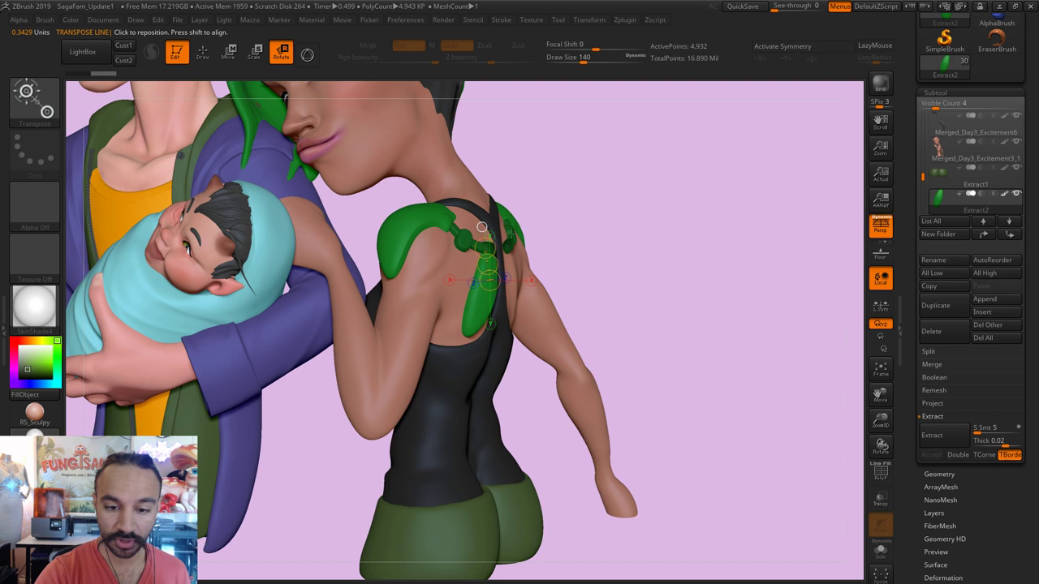
pyautogui.moveTo(511, 233)
pyautogui.mouseDown()
pyautogui.moveTo(484, 248)
pyautogui.moveTo(483, 178)
pyautogui.mouseUp()
pyautogui.moveTo(484, 215); pyautogui.dragTo(362, 349)
# Step: Trim the protruding green strap into a leaf shape with a ClipCurve cut
pyautogui.press('q')
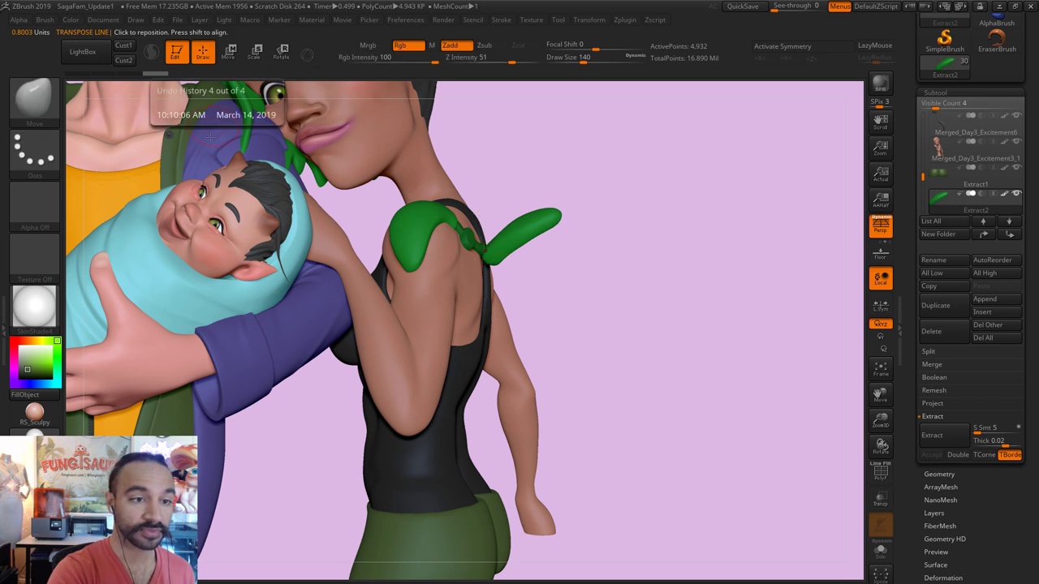
pyautogui.keyDown('ctrl'); pyautogui.keyDown('shift'); pyautogui.click(37, 114); pyautogui.keyUp('shift'); pyautogui.keyUp('ctrl')
pyautogui.click(101, 111)
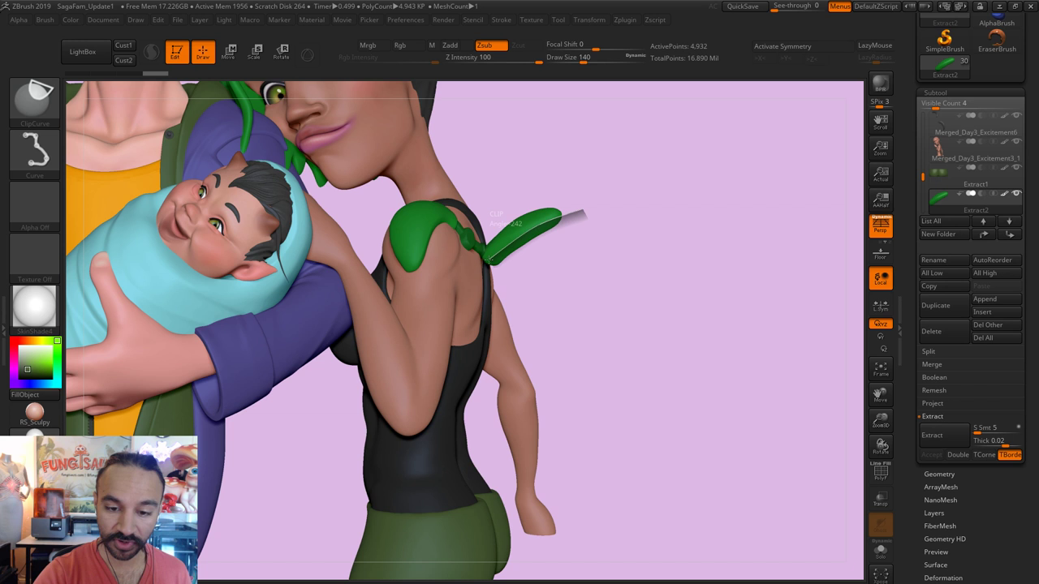
pyautogui.keyDown('ctrl'); pyautogui.keyDown('shift'); pyautogui.moveTo(479, 275); pyautogui.dragTo(480, 273); pyautogui.keyUp('shift'); pyautogui.keyUp('ctrl')
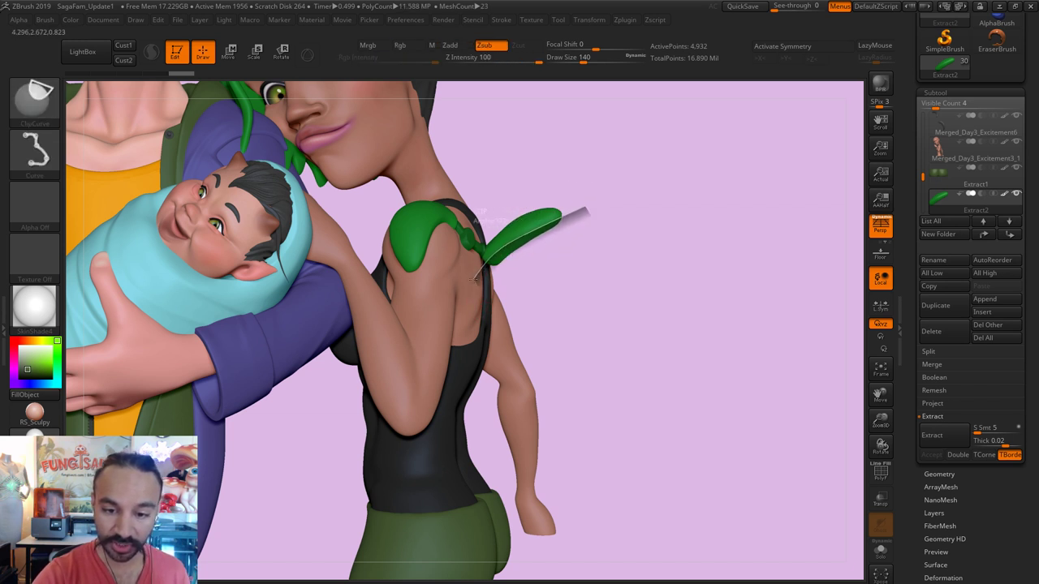
pyautogui.moveTo(449, 332)
pyautogui.keyDown('ctrl'); pyautogui.keyDown('shift'); pyautogui.mouseDown()
pyautogui.moveTo(441, 325)
pyautogui.moveTo(450, 315)
pyautogui.moveTo(433, 314)
pyautogui.mouseUp(); pyautogui.keyUp('shift'); pyautogui.keyUp('ctrl')
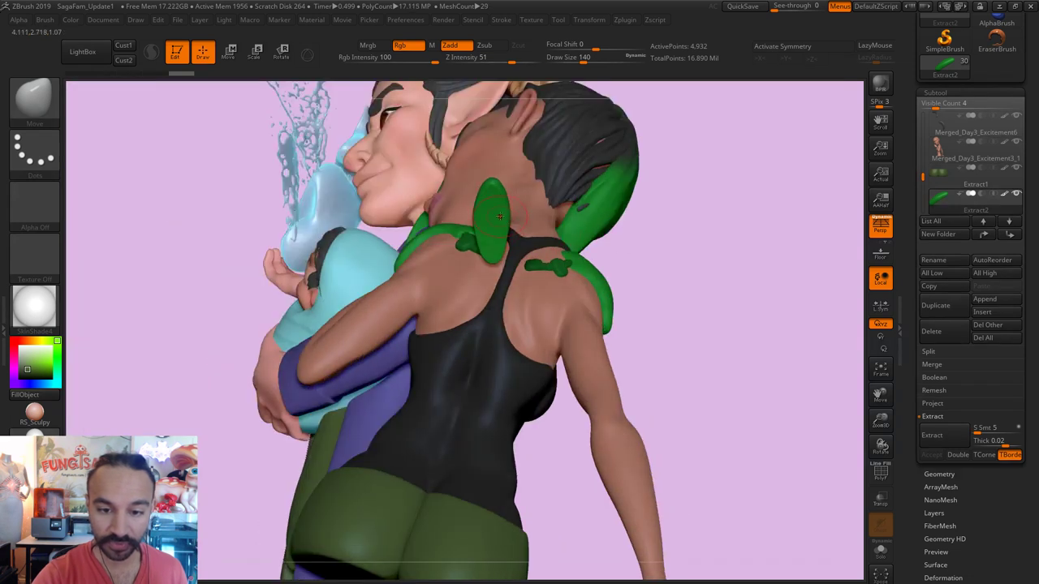
# Step: Smooth the green leaf tip with the hPolish brush, then set Draw Size to 172
pyautogui.press('shift')
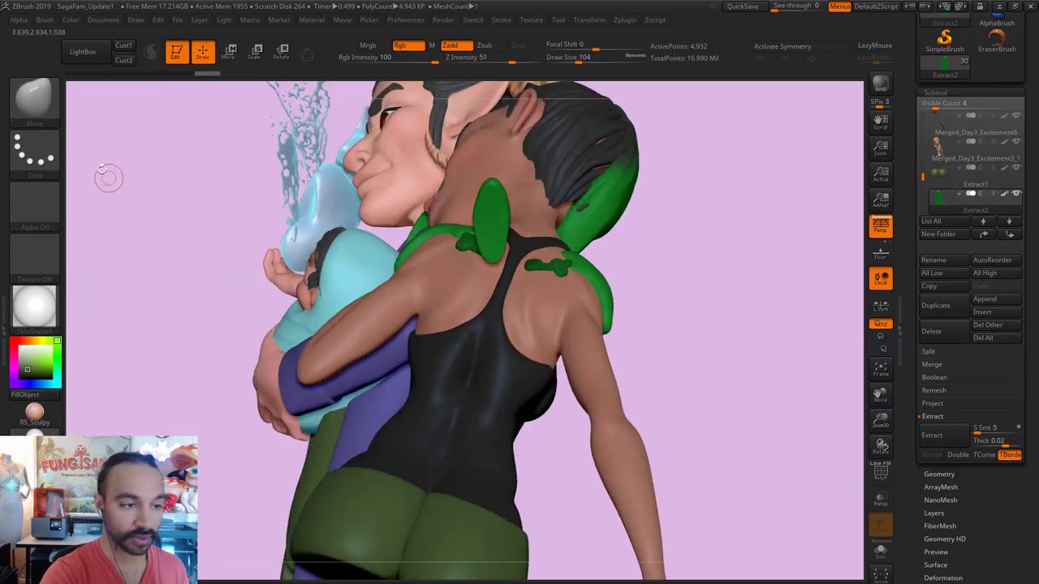
pyautogui.click(35, 97)
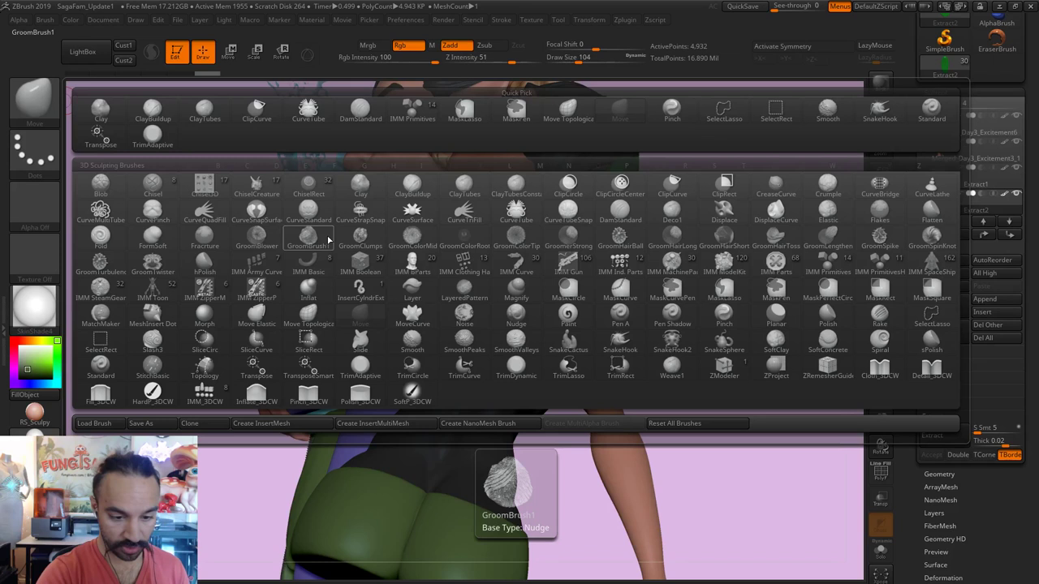
pyautogui.press('h')
pyautogui.press('p')
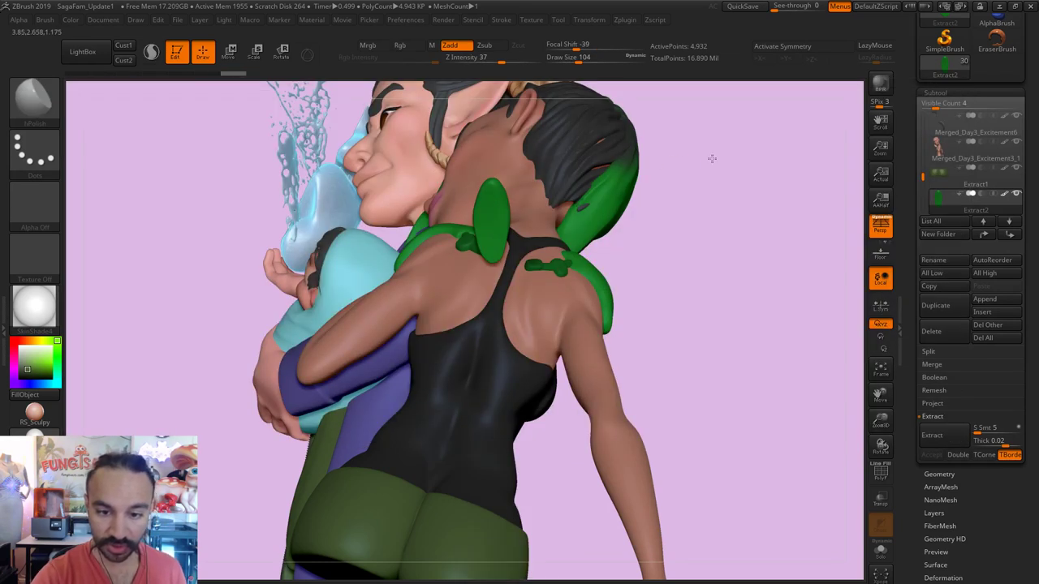
pyautogui.moveTo(710, 161)
pyautogui.mouseDown()
pyautogui.moveTo(497, 203)
pyautogui.moveTo(491, 195)
pyautogui.mouseUp()
pyautogui.moveTo(466, 235)
pyautogui.keyDown('shift'); pyautogui.mouseDown()
pyautogui.moveTo(485, 194)
pyautogui.moveTo(499, 192)
pyautogui.mouseUp(); pyautogui.keyUp('shift')
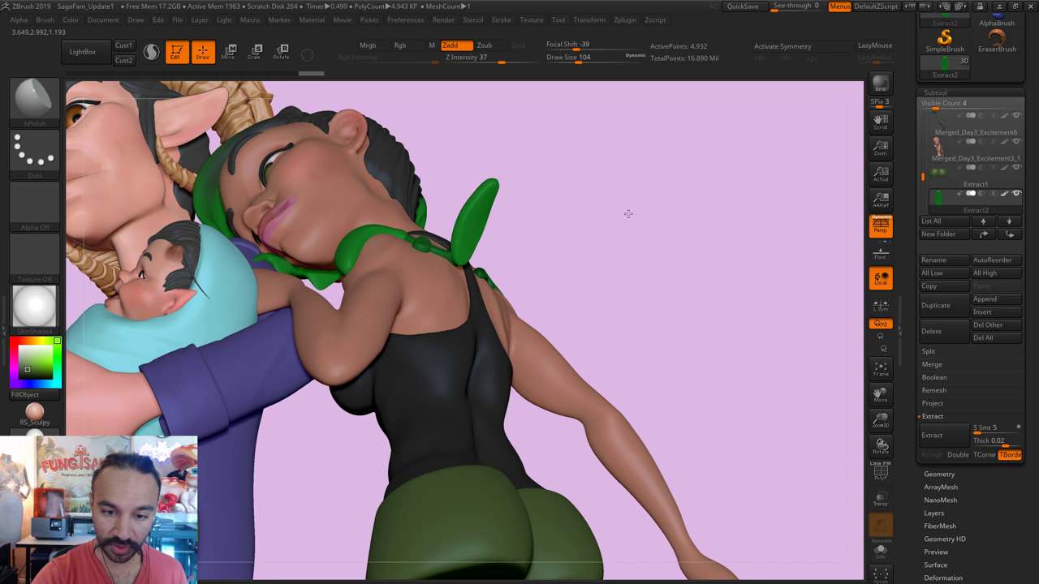
pyautogui.moveTo(625, 213)
pyautogui.mouseDown()
pyautogui.moveTo(623, 227)
pyautogui.moveTo(572, 237)
pyautogui.moveTo(468, 203)
pyautogui.moveTo(498, 202)
pyautogui.moveTo(520, 178)
pyautogui.mouseUp()
pyautogui.press('s')
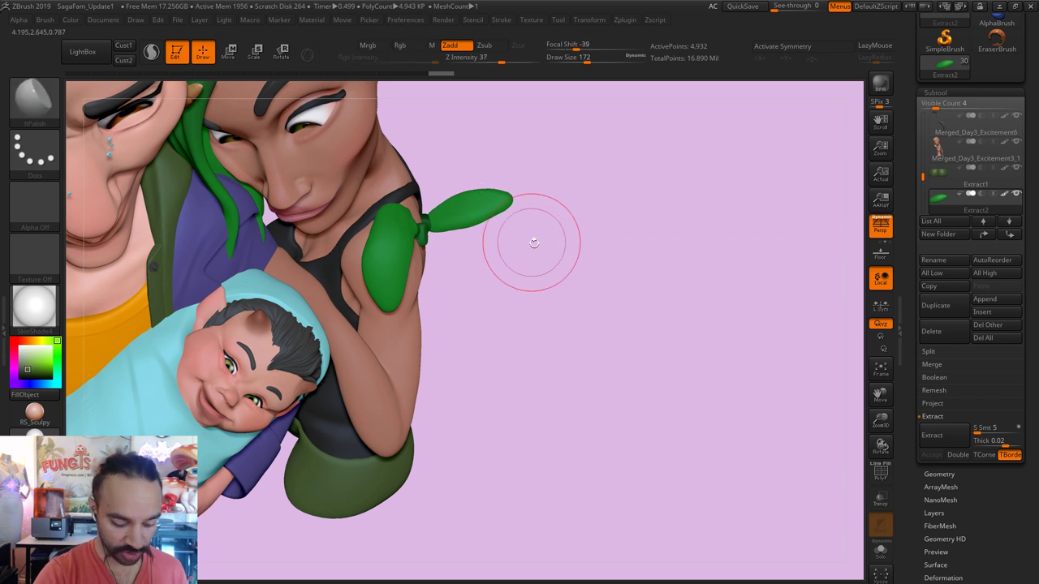
# Step: Set brush size 120 and shift the green leaf sideways with the Move transpose line
pyautogui.moveTo(537, 290)
pyautogui.mouseDown()
pyautogui.moveTo(522, 290)
pyautogui.moveTo(499, 254)
pyautogui.mouseUp()
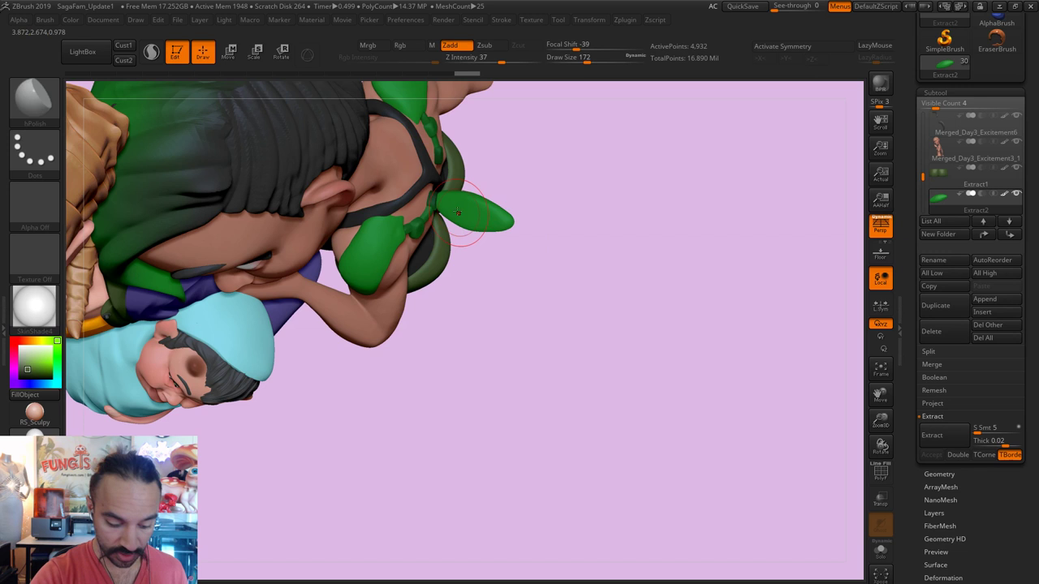
pyautogui.press('s')
pyautogui.moveTo(458, 220); pyautogui.dragTo(449, 223)
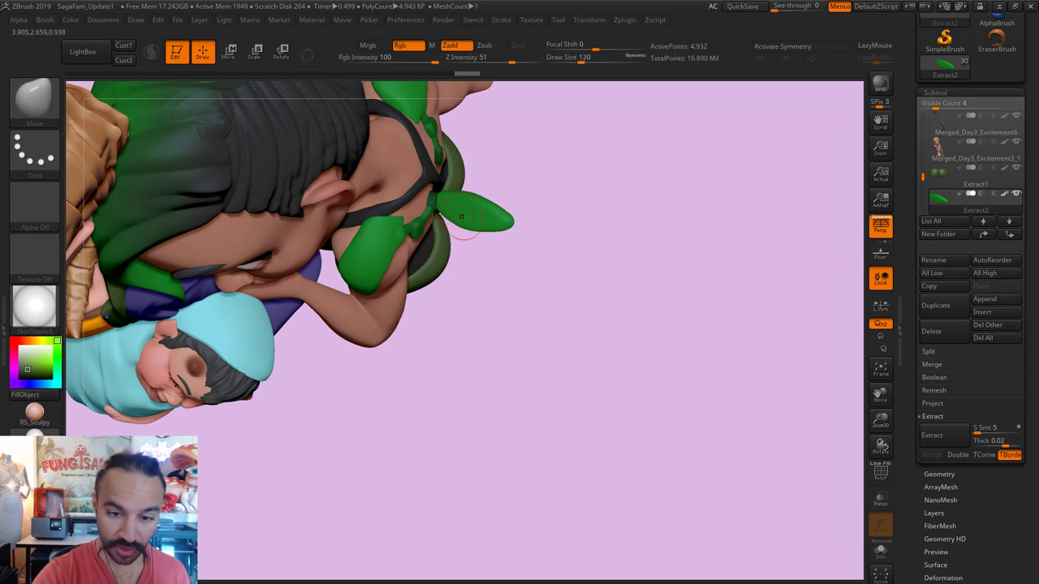
pyautogui.keyDown('shift'); pyautogui.moveTo(566, 167); pyautogui.dragTo(549, 211); pyautogui.keyUp('shift')
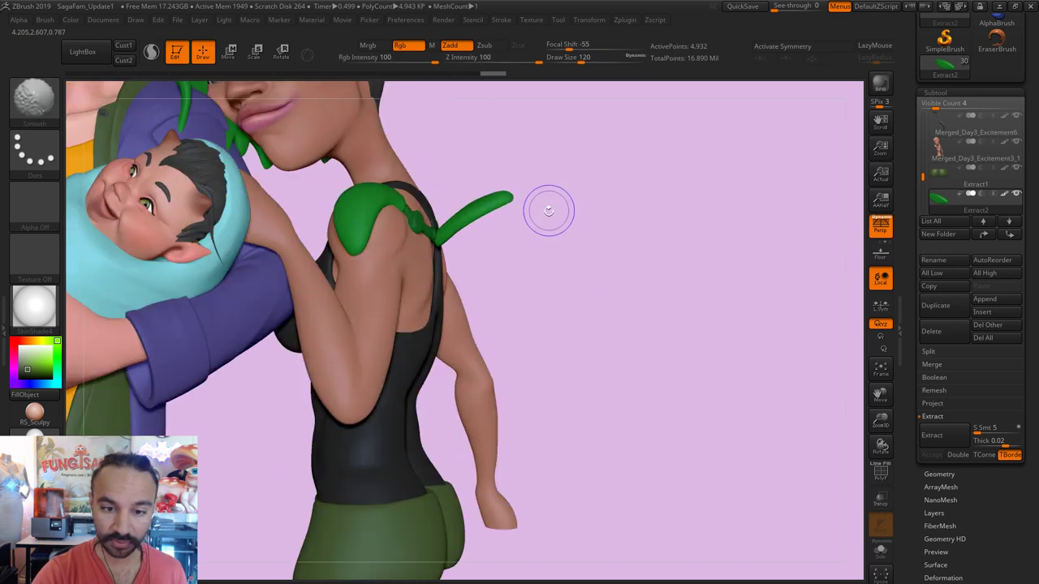
pyautogui.press('w')
pyautogui.moveTo(434, 235); pyautogui.dragTo(434, 138)
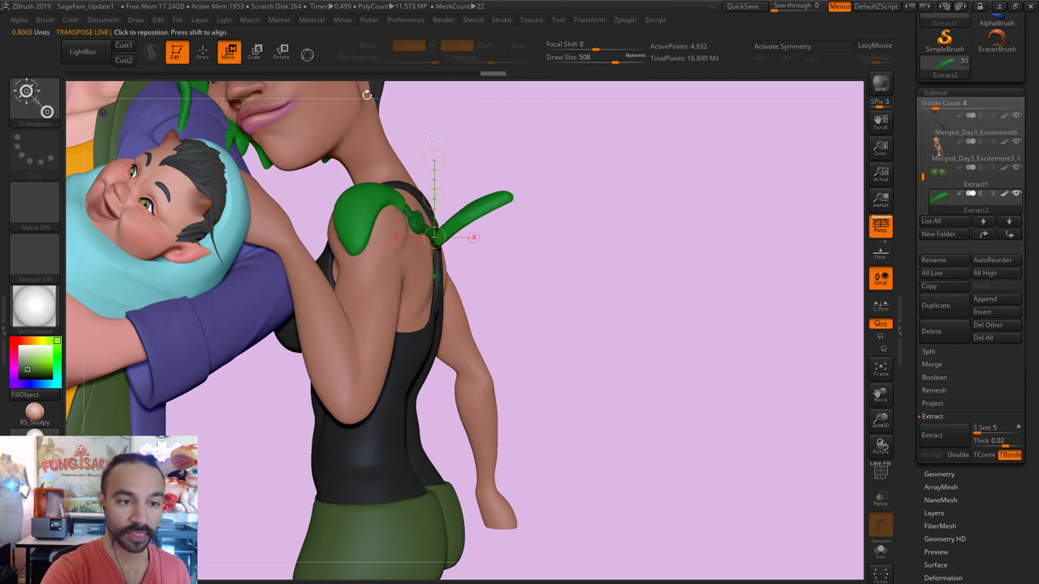
pyautogui.moveTo(434, 190); pyautogui.dragTo(531, 173)
pyautogui.moveTo(508, 202); pyautogui.dragTo(645, 206)
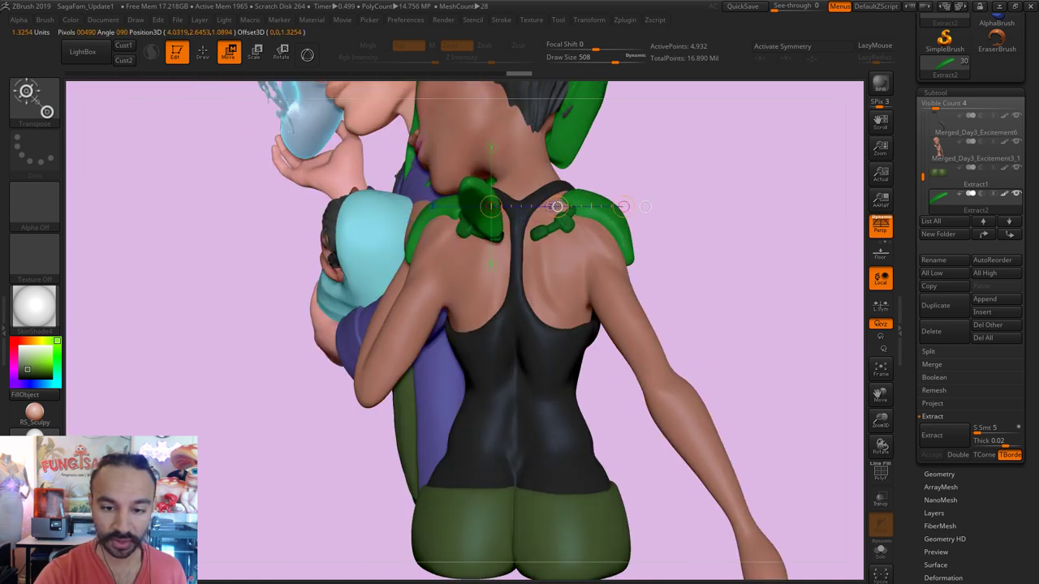
# Step: Return to the Move brush at size 136, then pick MaskPen at sizes 27 and 71
pyautogui.keyDown('shift'); pyautogui.moveTo(706, 148); pyautogui.dragTo(708, 157); pyautogui.keyUp('shift')
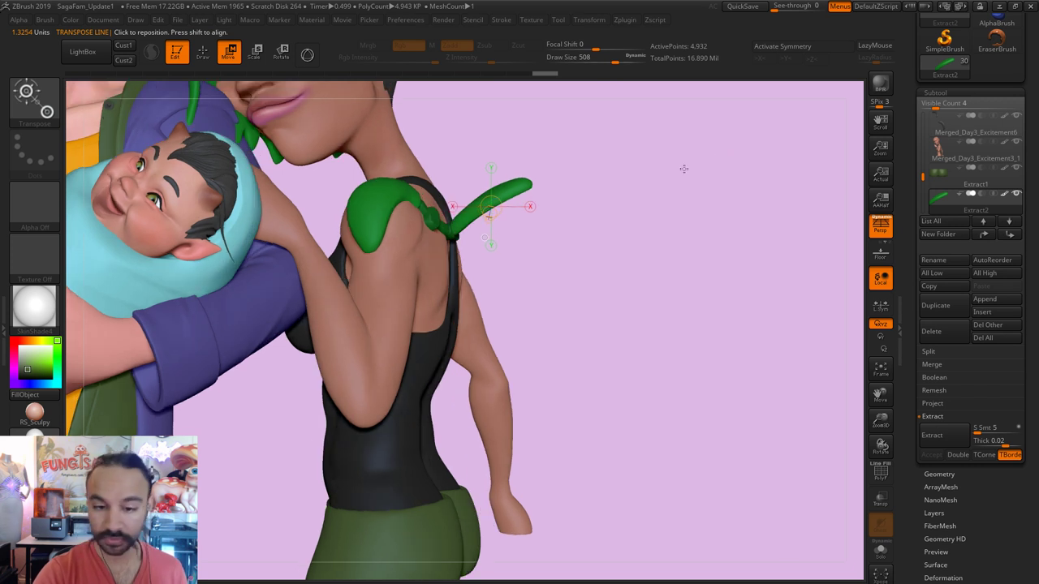
pyautogui.press('q')
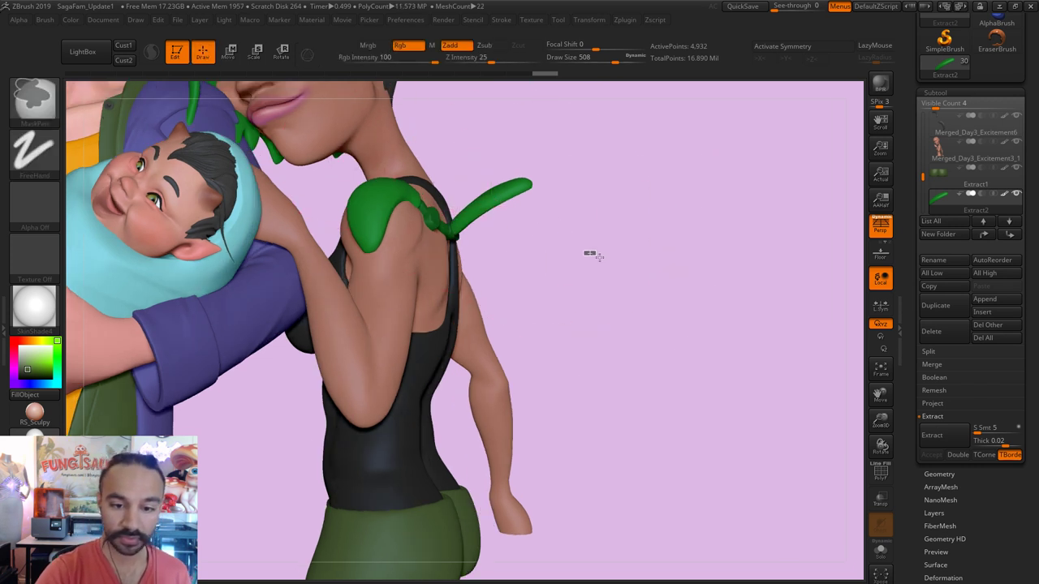
pyautogui.press('s')
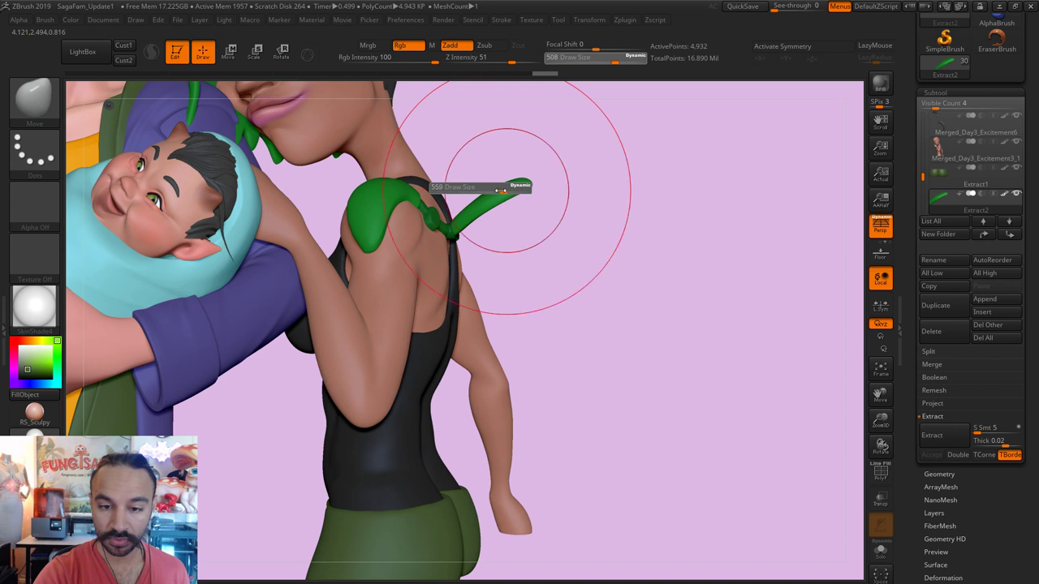
pyautogui.moveTo(496, 185)
pyautogui.mouseDown()
pyautogui.moveTo(476, 180)
pyautogui.moveTo(469, 190)
pyautogui.mouseUp()
pyautogui.moveTo(626, 290)
pyautogui.mouseDown()
pyautogui.moveTo(631, 318)
pyautogui.moveTo(550, 204)
pyautogui.moveTo(526, 209)
pyautogui.moveTo(544, 209)
pyautogui.mouseUp()
pyautogui.press('s')
pyautogui.press('b')
pyautogui.click(514, 248)
pyautogui.press('s')
pyautogui.press('s')
pyautogui.press('s')
pyautogui.press('s')
pyautogui.moveTo(617, 195)
pyautogui.mouseDown()
pyautogui.moveTo(601, 141)
pyautogui.moveTo(557, 208)
pyautogui.moveTo(572, 210)
pyautogui.moveTo(547, 213)
pyautogui.moveTo(577, 203)
pyautogui.moveTo(561, 217)
pyautogui.moveTo(514, 224)
pyautogui.moveTo(471, 214)
pyautogui.moveTo(465, 233)
pyautogui.mouseUp()
pyautogui.press('s')
pyautogui.press('s')
pyautogui.press('s')
pyautogui.press('s')
pyautogui.press('s')
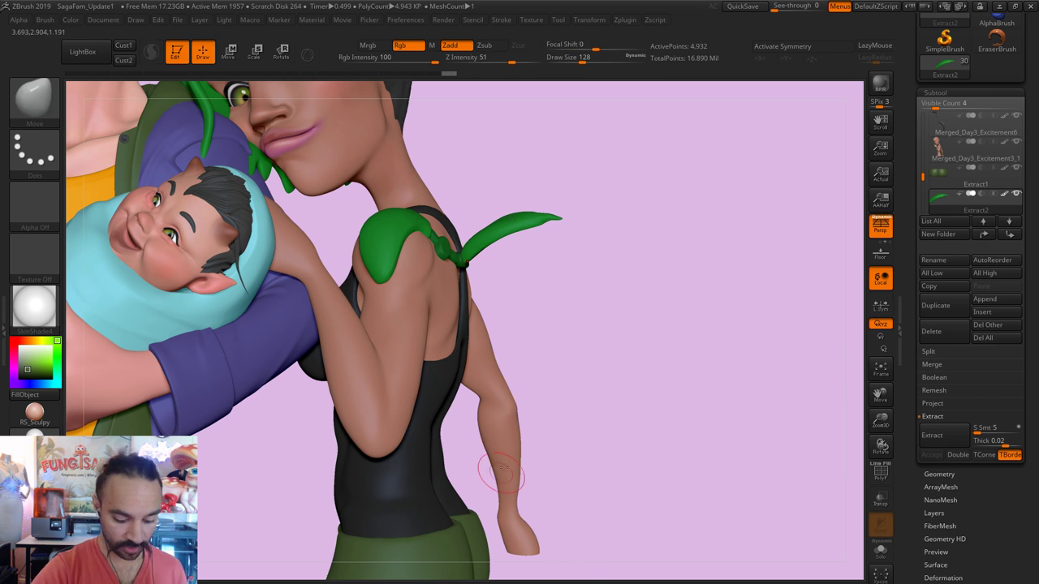
# Step: Switch to the ClayTubes brush and look down onto the figures
pyautogui.press('b')
pyautogui.press('c')
pyautogui.press('t')
pyautogui.moveTo(590, 259)
pyautogui.mouseDown()
pyautogui.moveTo(577, 288)
pyautogui.moveTo(527, 227)
pyautogui.moveTo(511, 227)
pyautogui.mouseUp()
# Step: Solo and frame the leaf, then build lengthwise grooves with ClayTubes at size 14
pyautogui.press('s')
pyautogui.click(881, 552)
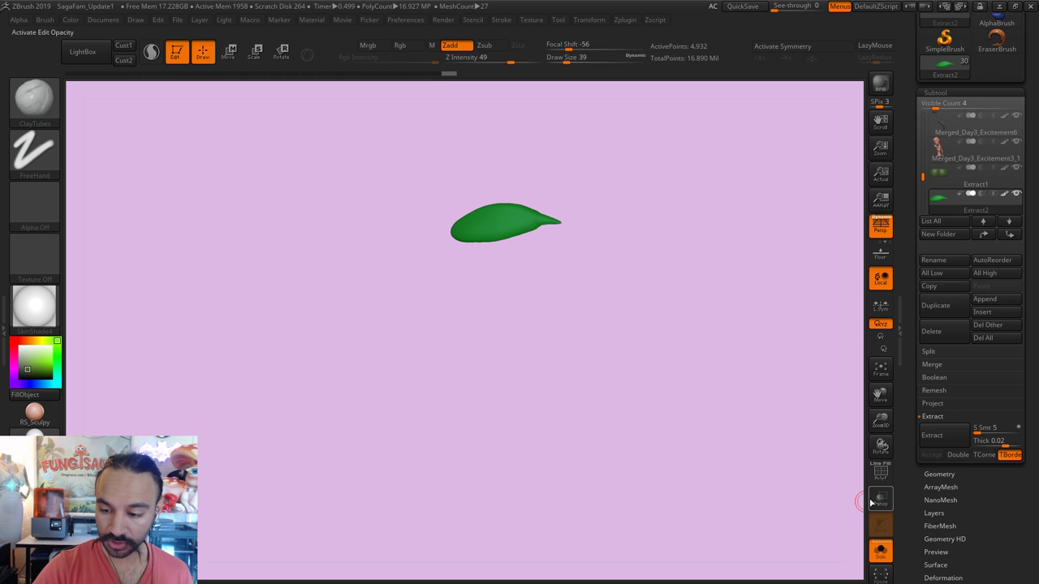
pyautogui.click(881, 370)
pyautogui.moveTo(731, 395)
pyautogui.keyDown('alt'); pyautogui.mouseDown()
pyautogui.moveTo(590, 332)
pyautogui.moveTo(515, 351)
pyautogui.mouseUp(); pyautogui.keyUp('alt')
pyautogui.press('s')
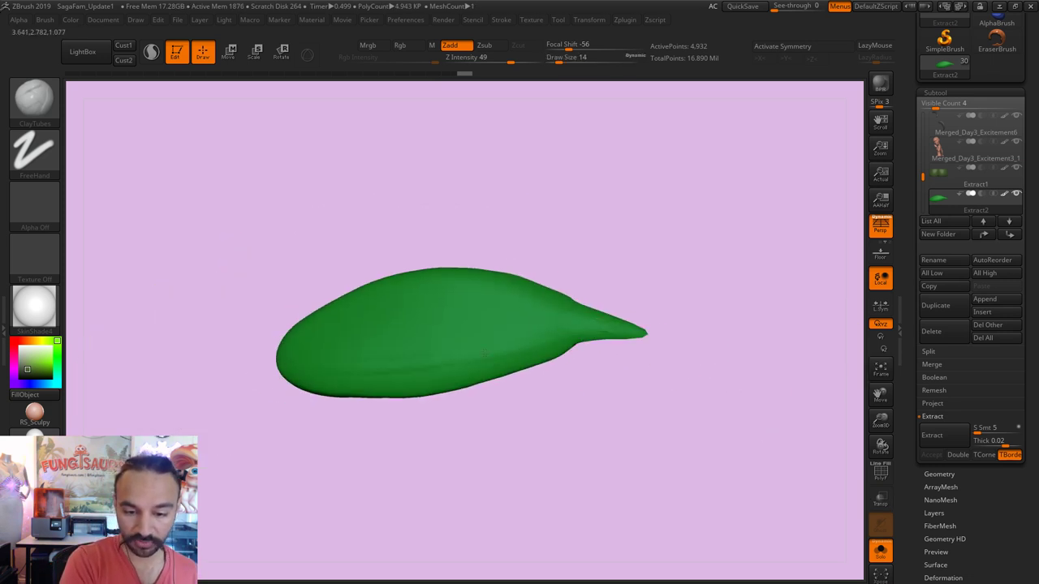
pyautogui.moveTo(617, 394); pyautogui.dragTo(561, 318)
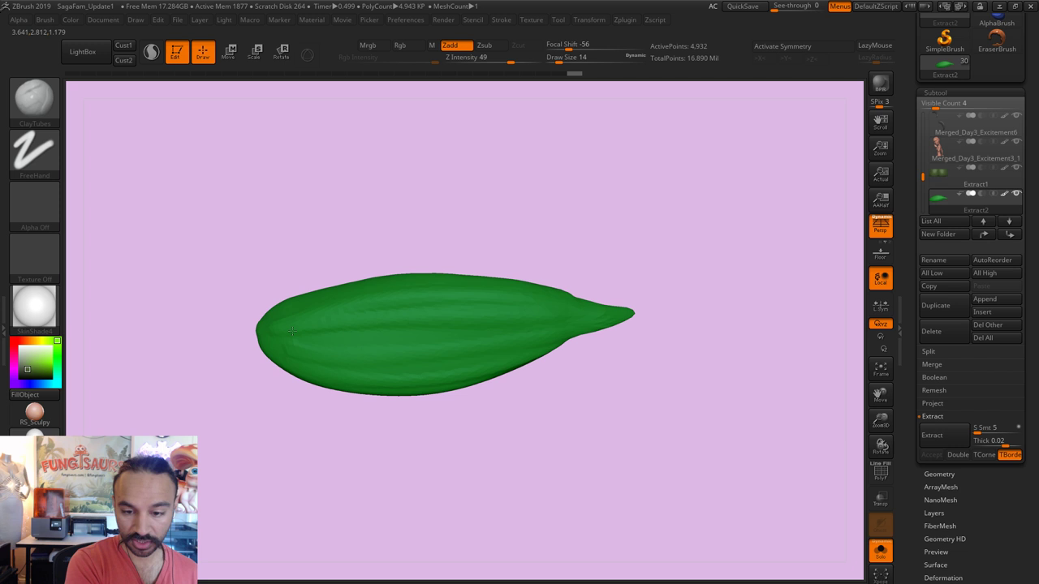
pyautogui.moveTo(677, 353); pyautogui.dragTo(561, 348)
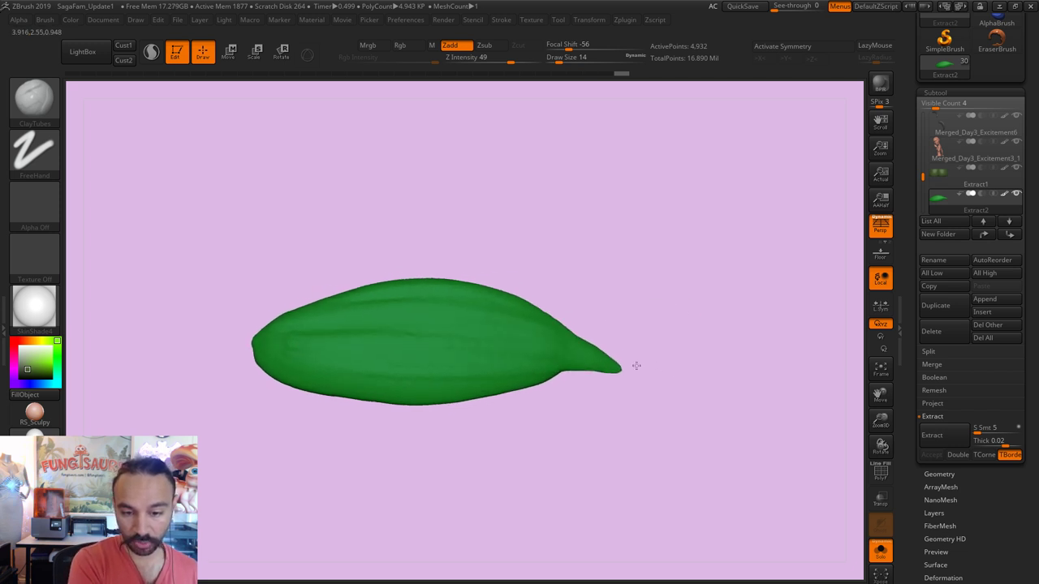
pyautogui.moveTo(636, 366); pyautogui.dragTo(548, 372)
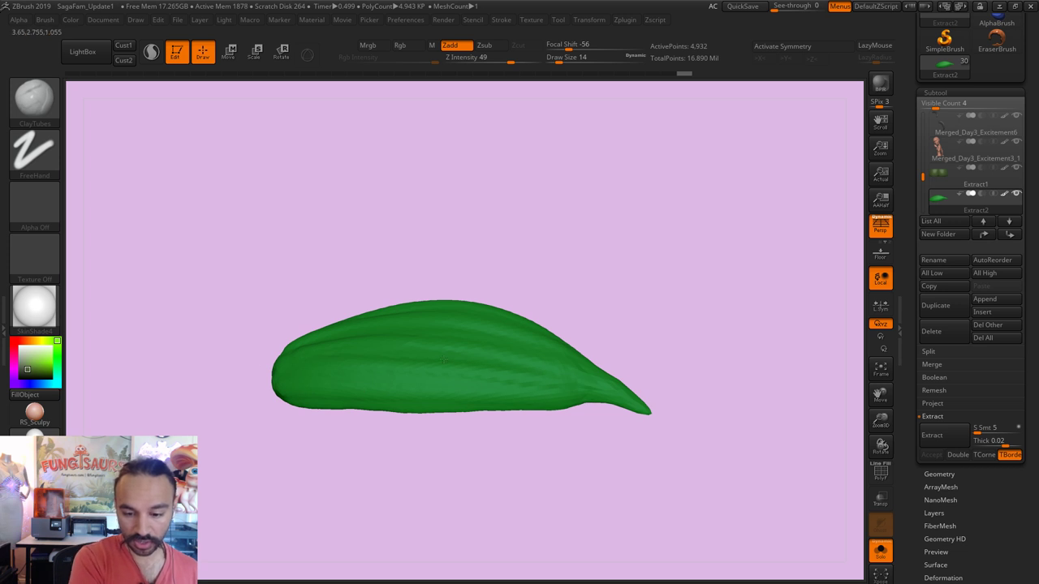
# Step: Carve two vein lines along the leaf with the DamStandard brush
pyautogui.press('b')
pyautogui.press('d')
pyautogui.press('s')
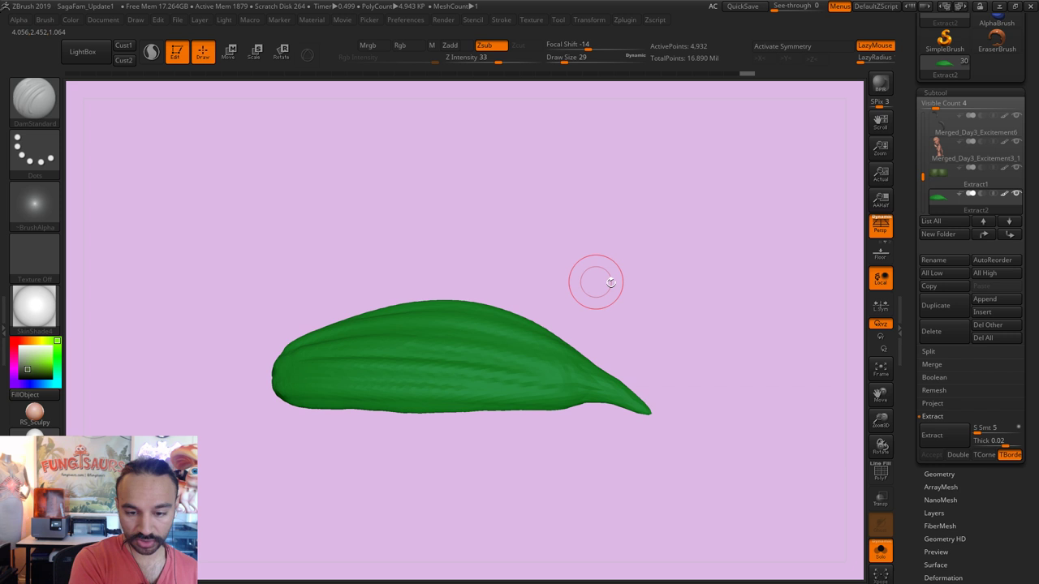
pyautogui.moveTo(610, 282); pyautogui.dragTo(528, 352)
pyautogui.moveTo(345, 301); pyautogui.dragTo(543, 329)
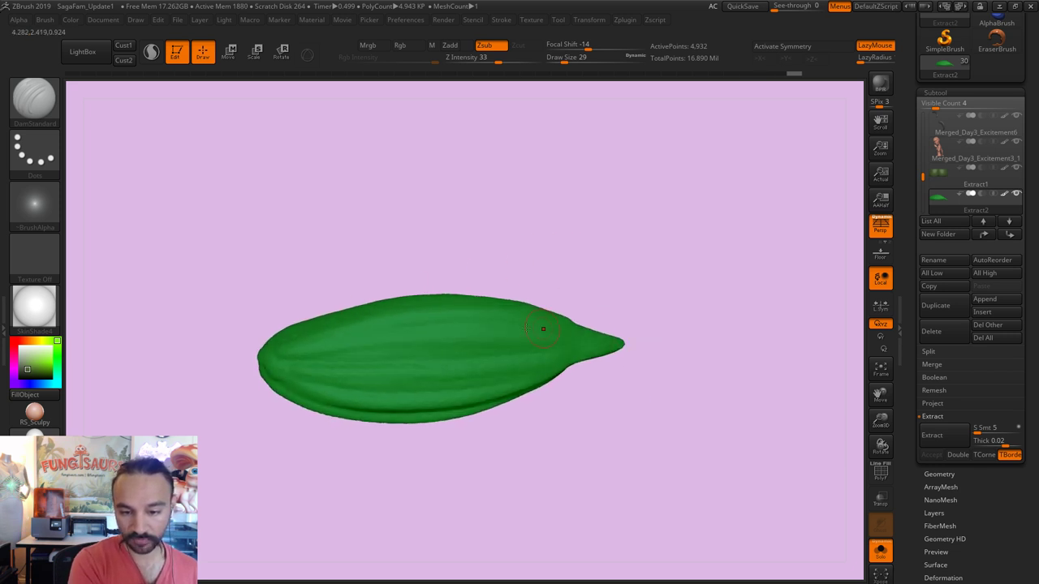
pyautogui.moveTo(717, 367); pyautogui.dragTo(697, 342)
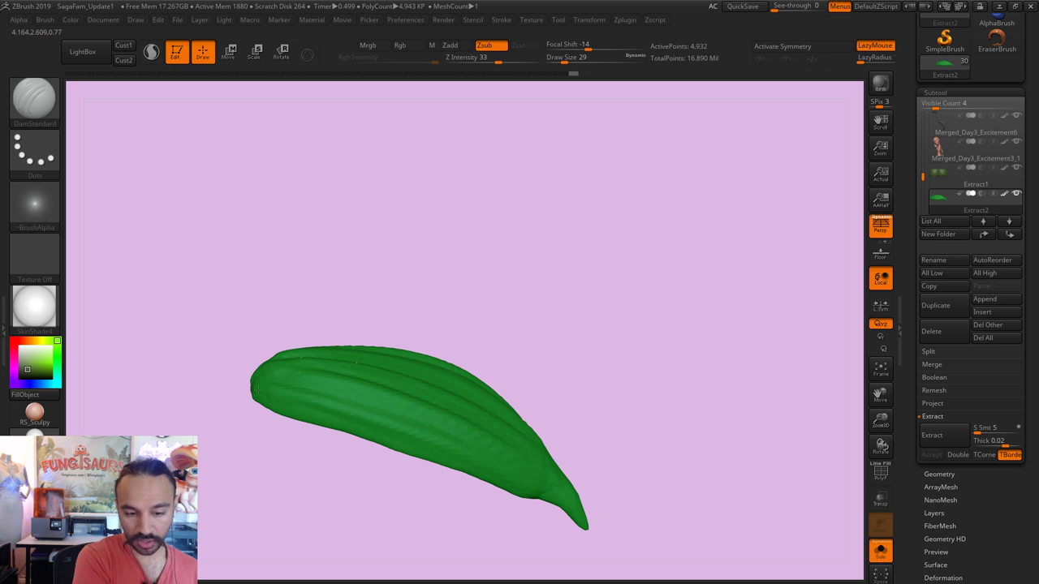
pyautogui.moveTo(696, 343); pyautogui.dragTo(853, 382)
# Step: Turn off Solo and frame the whole character group
pyautogui.click(881, 552)
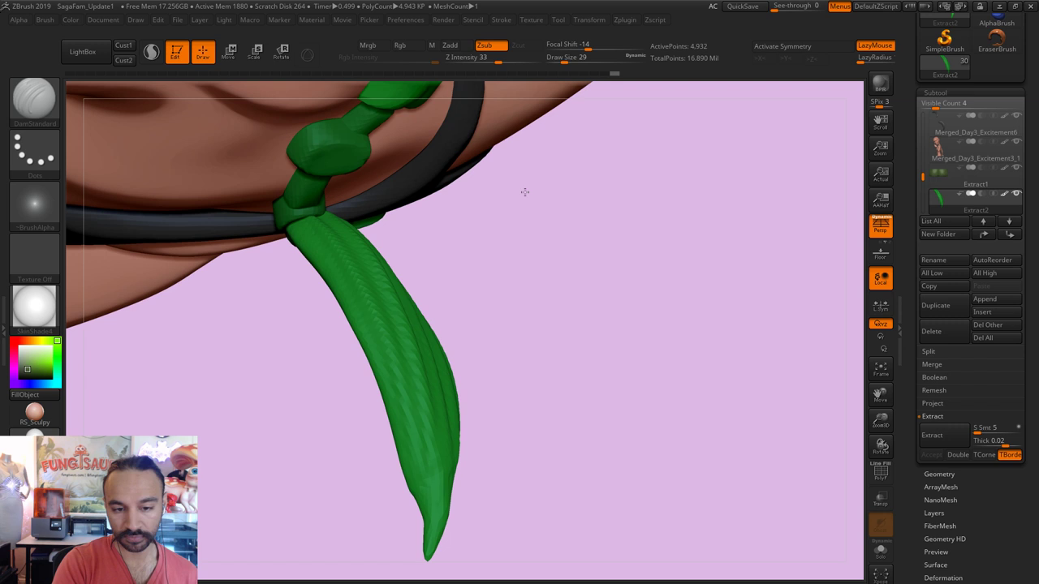
pyautogui.press('f')
pyautogui.moveTo(696, 355); pyautogui.dragTo(475, 297)
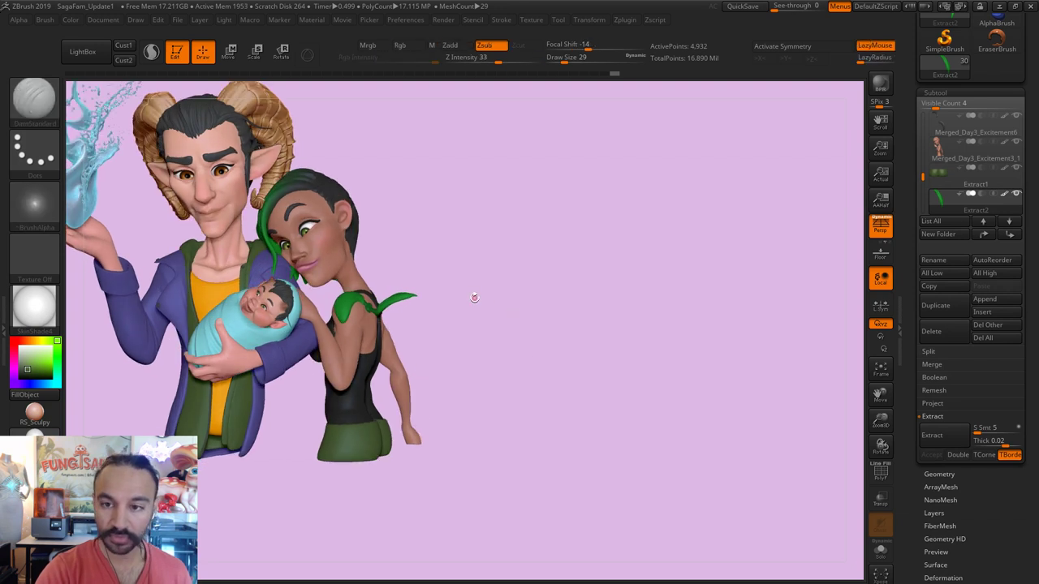
# Step: Frame and zoom in on the green shoulder leaf with the Move brush selected
pyautogui.press('f')
pyautogui.keyDown('alt'); pyautogui.moveTo(501, 349); pyautogui.dragTo(566, 334); pyautogui.keyUp('alt')
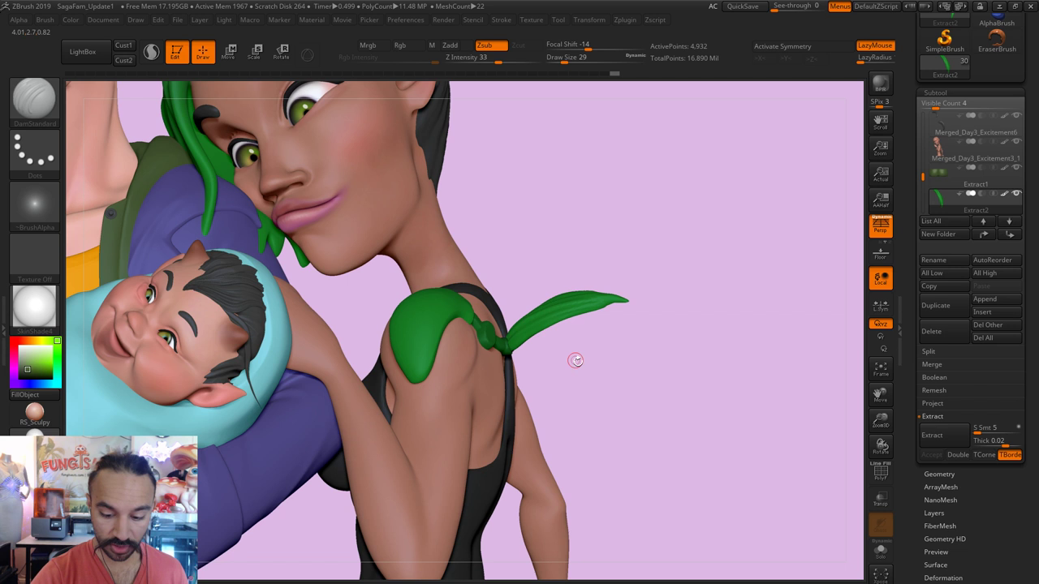
pyautogui.press('b')
pyautogui.press('m')
pyautogui.press('v')
pyautogui.press('s')
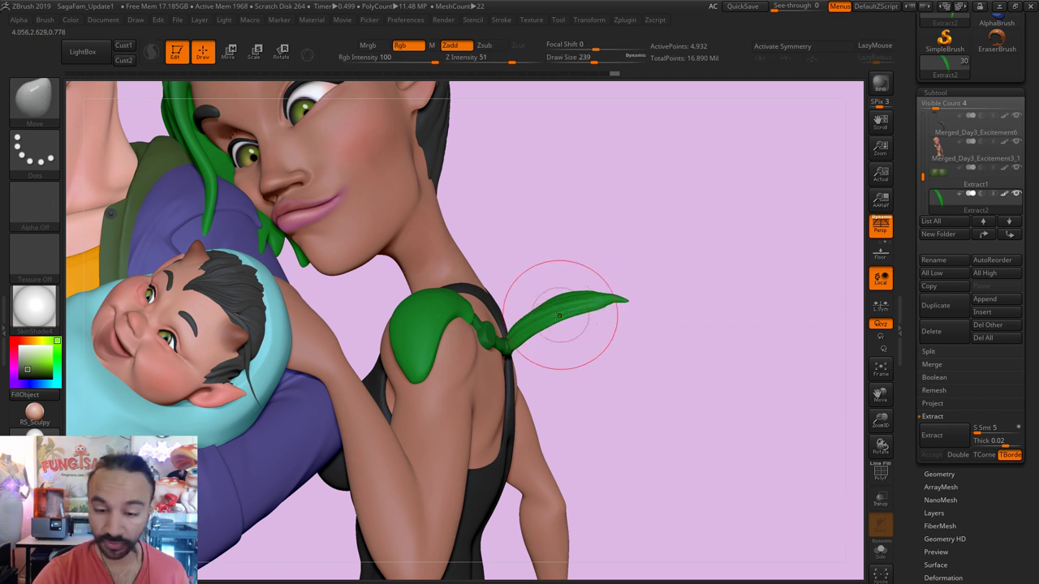
# Step: Scale the leaf longer with a Scale transpose line, then set brush size 517
pyautogui.click(256, 52)
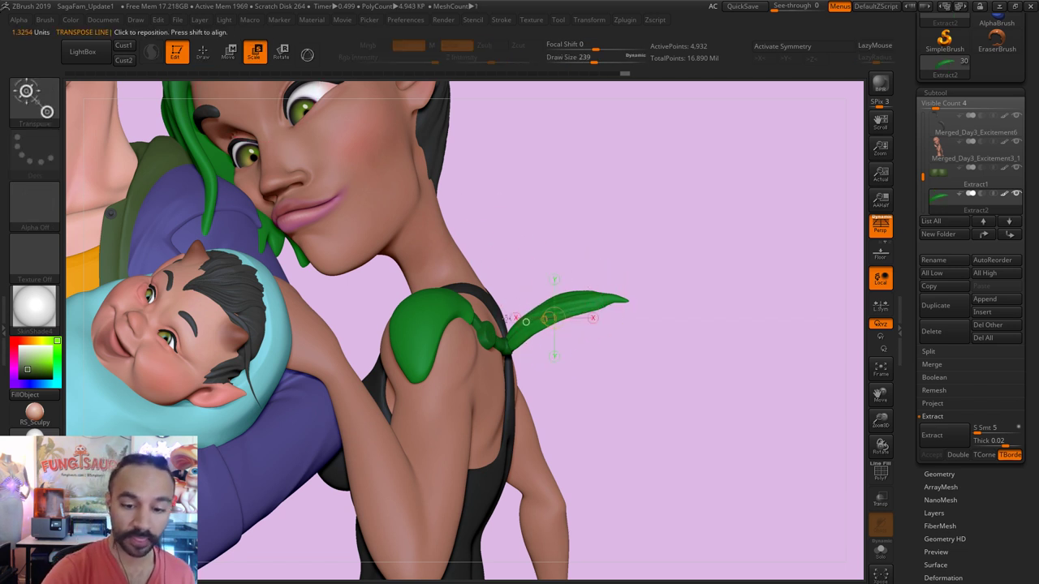
pyautogui.moveTo(507, 350); pyautogui.dragTo(591, 382)
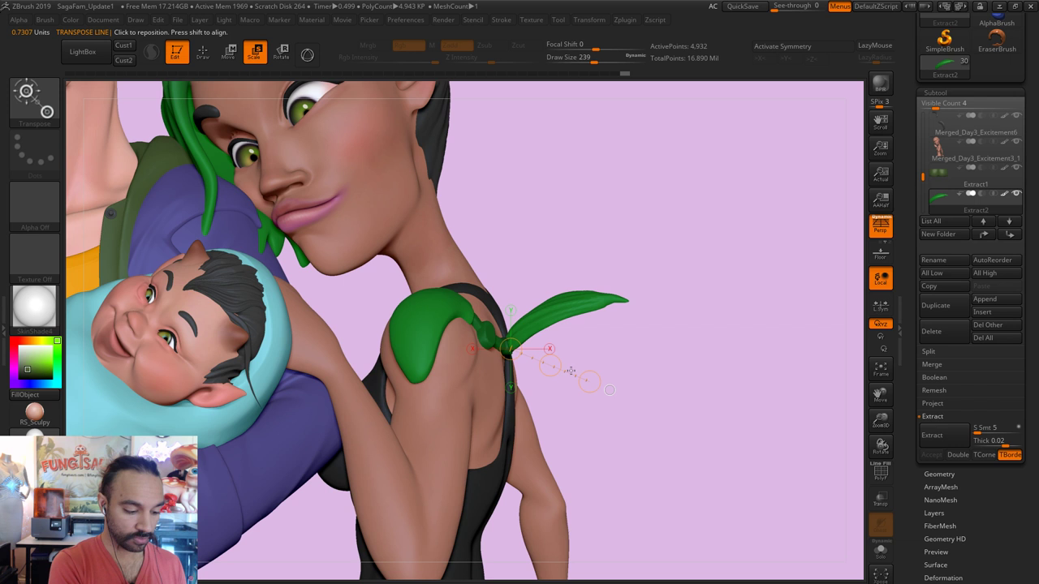
pyautogui.moveTo(590, 382); pyautogui.dragTo(609, 392)
pyautogui.press('q')
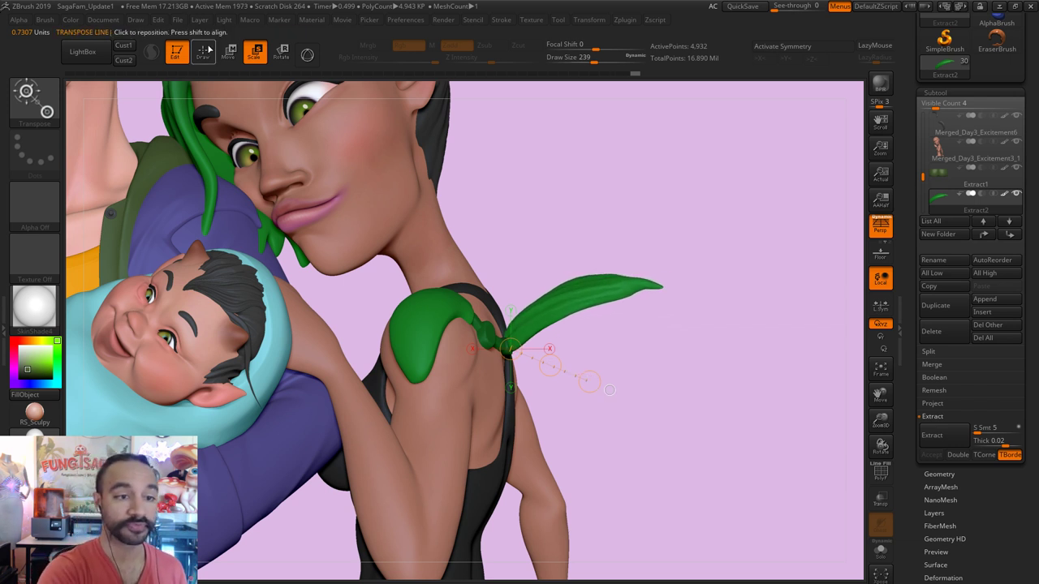
pyautogui.press('s')
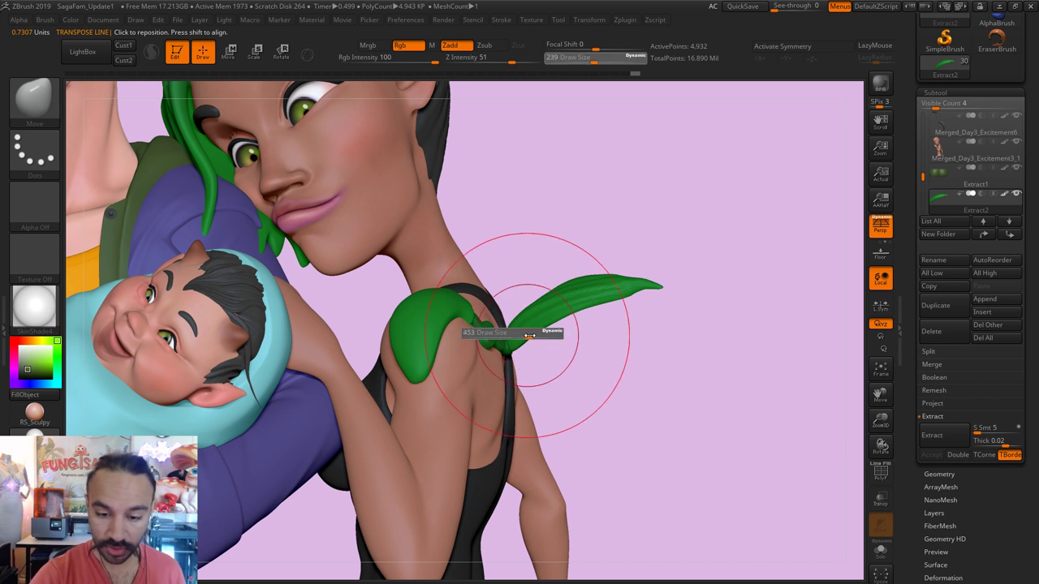
pyautogui.moveTo(495, 334); pyautogui.dragTo(524, 335)
# Step: Set brush size 293, switch to DamStandard, and select the shoulder leaf piece
pyautogui.press('s')
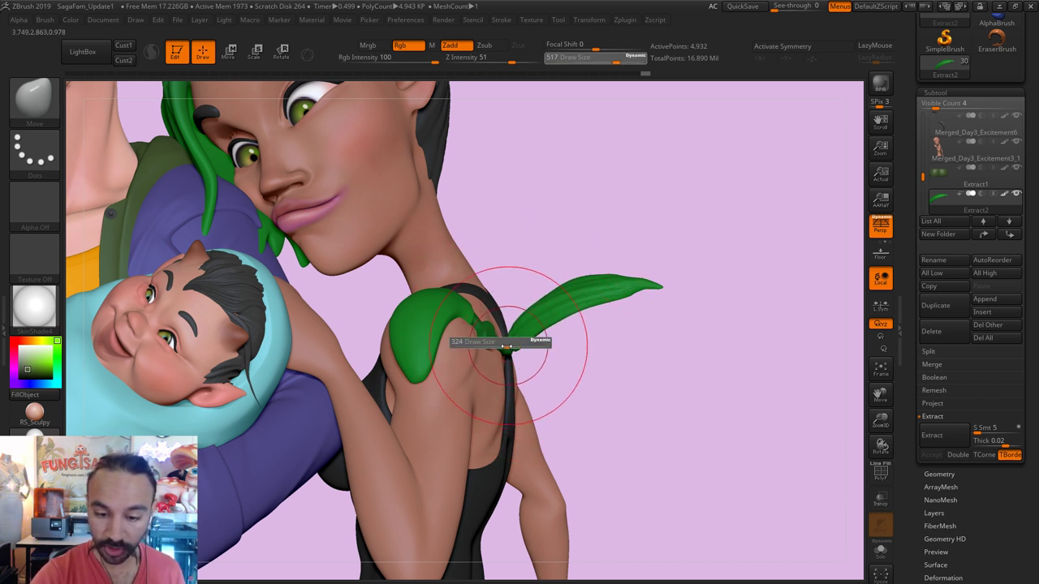
pyautogui.moveTo(974, 123)
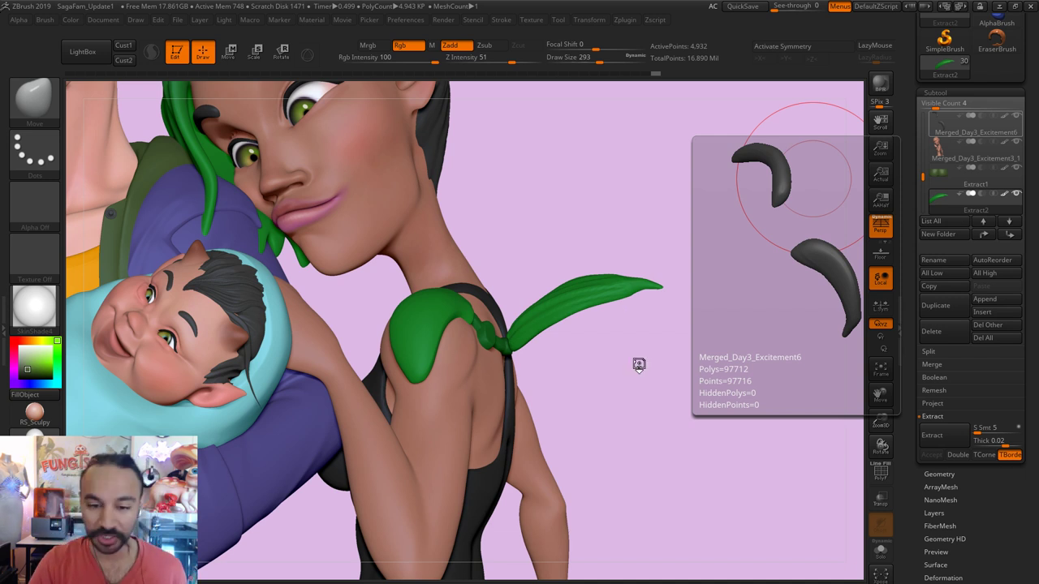
pyautogui.press('s')
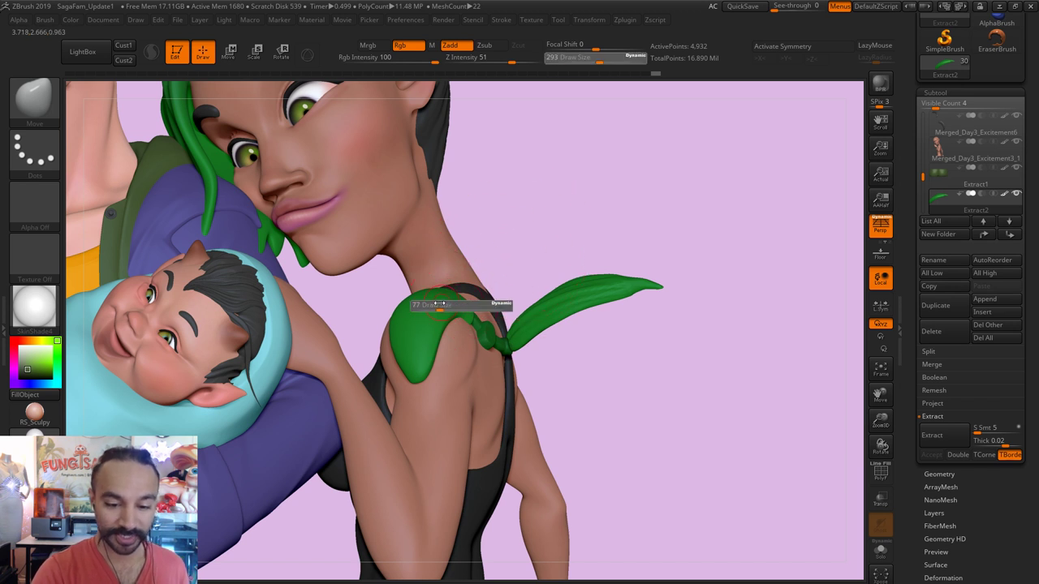
pyautogui.press('b')
pyautogui.press('d')
pyautogui.press('s')
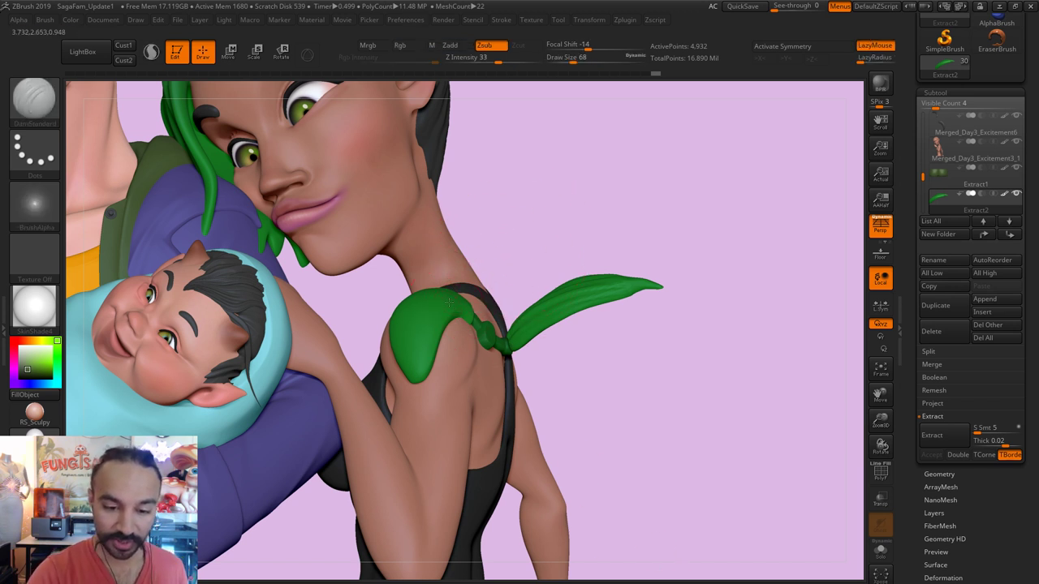
pyautogui.keyDown('alt'); pyautogui.click(449, 302); pyautogui.keyUp('alt')
pyautogui.press('s')
pyautogui.click(445, 300)
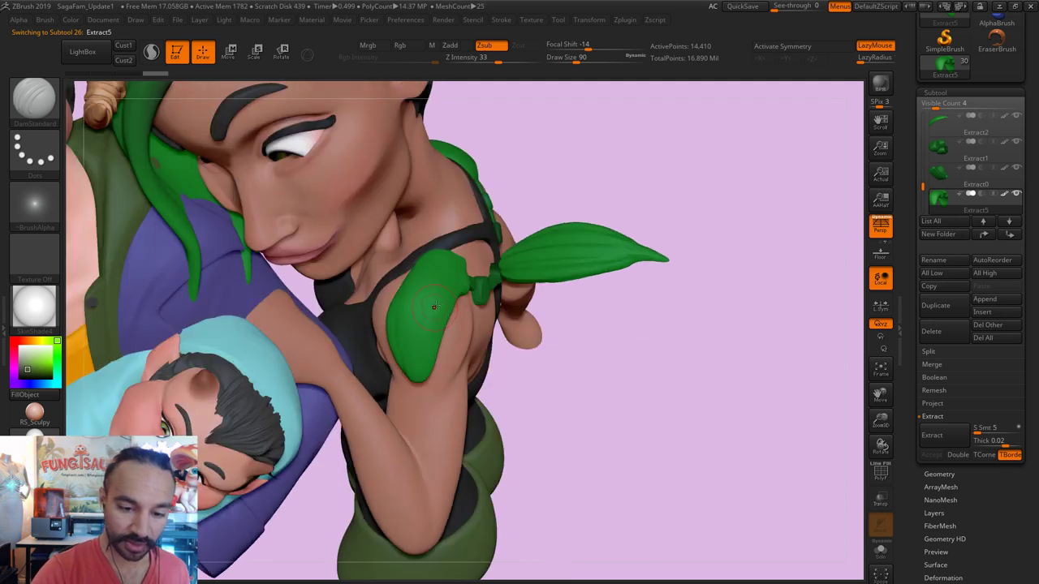
pyautogui.press('[')
pyautogui.press('[')
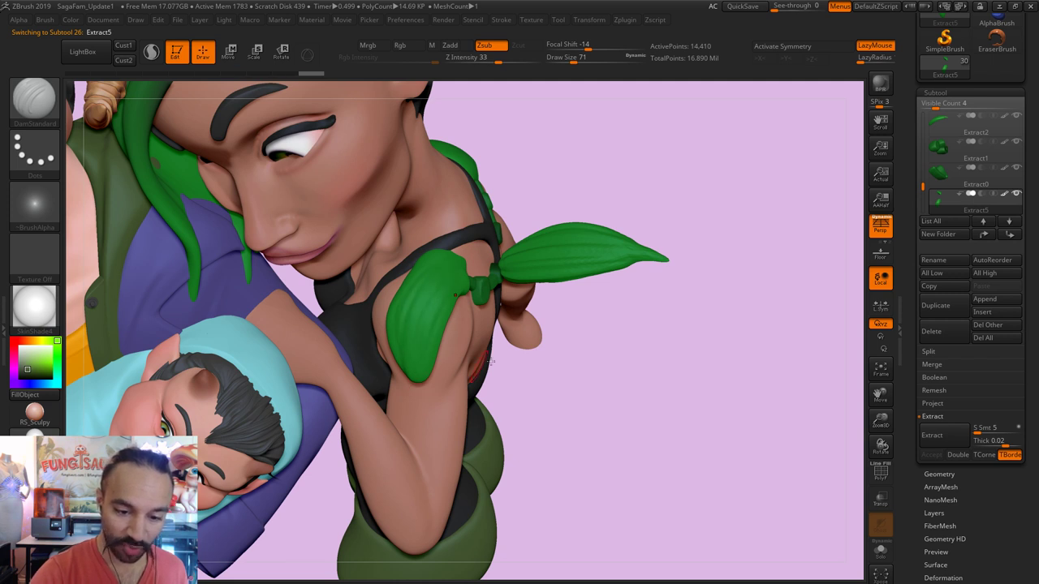
# Step: Carve vein grooves into the shoulder leaf, undoing one stray stroke
pyautogui.moveTo(631, 357); pyautogui.dragTo(455, 300)
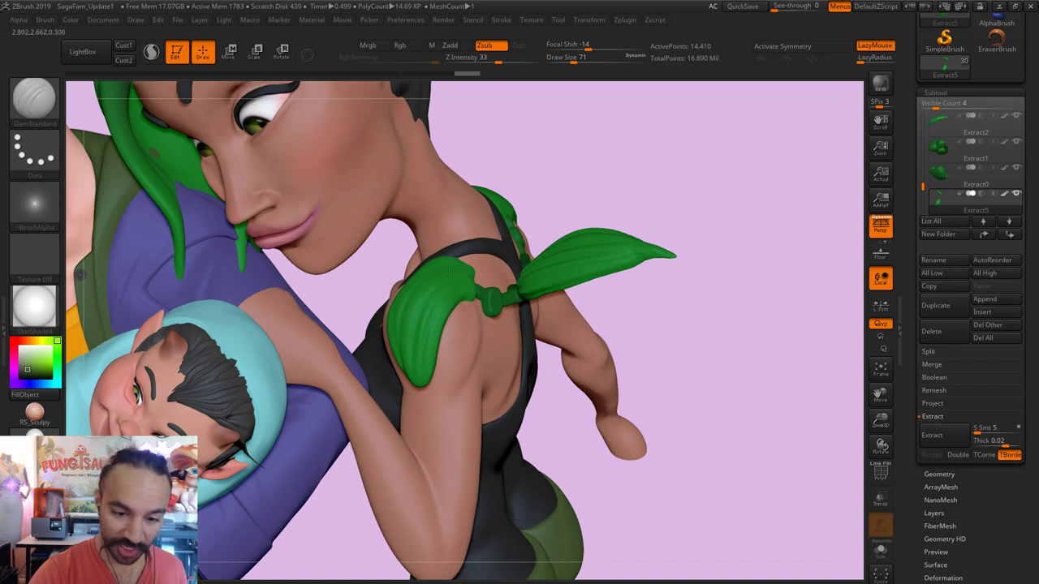
pyautogui.moveTo(557, 186); pyautogui.dragTo(439, 290)
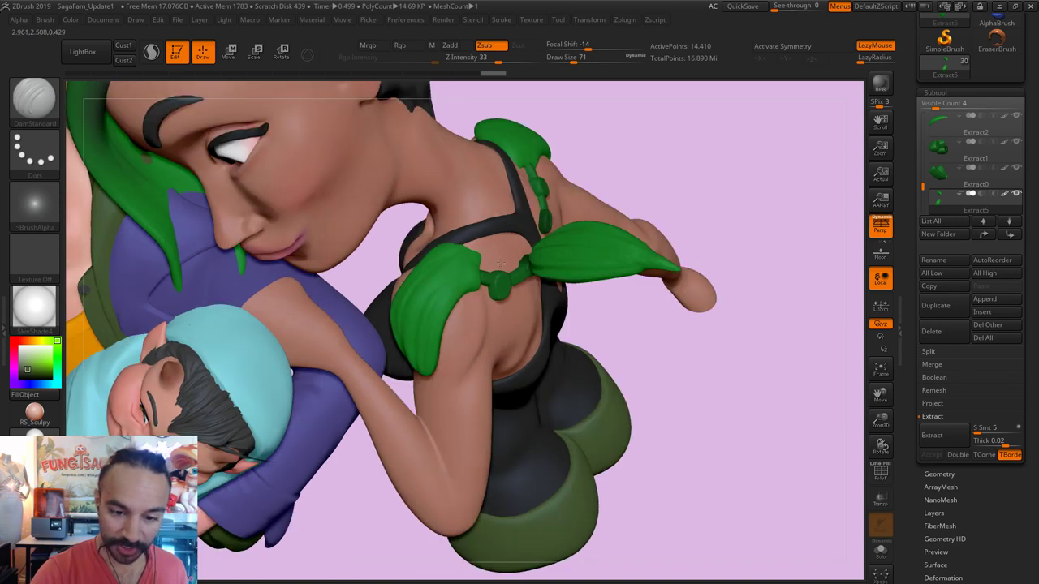
pyautogui.press('shift')
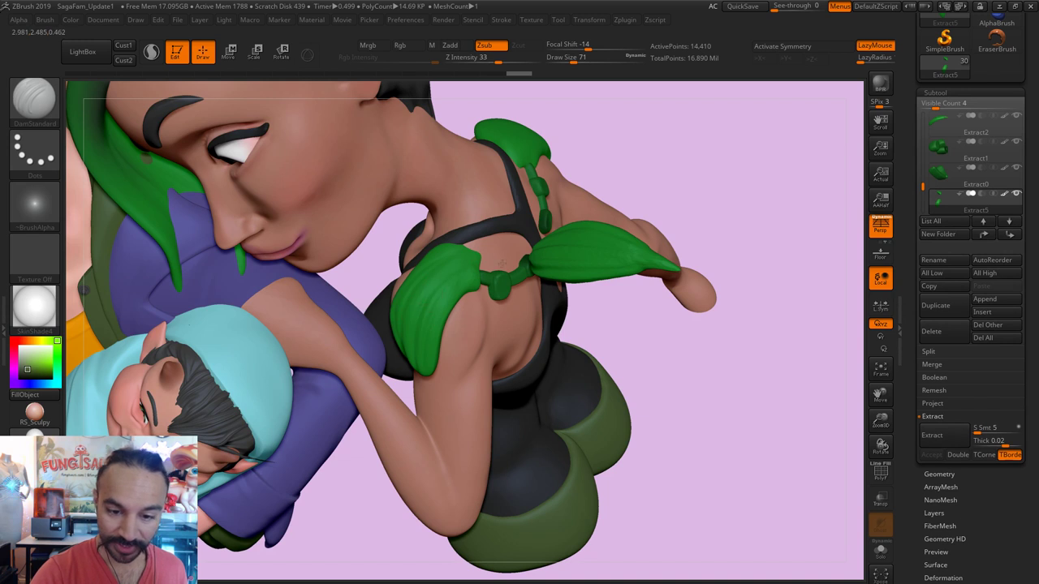
pyautogui.moveTo(666, 158); pyautogui.dragTo(438, 252)
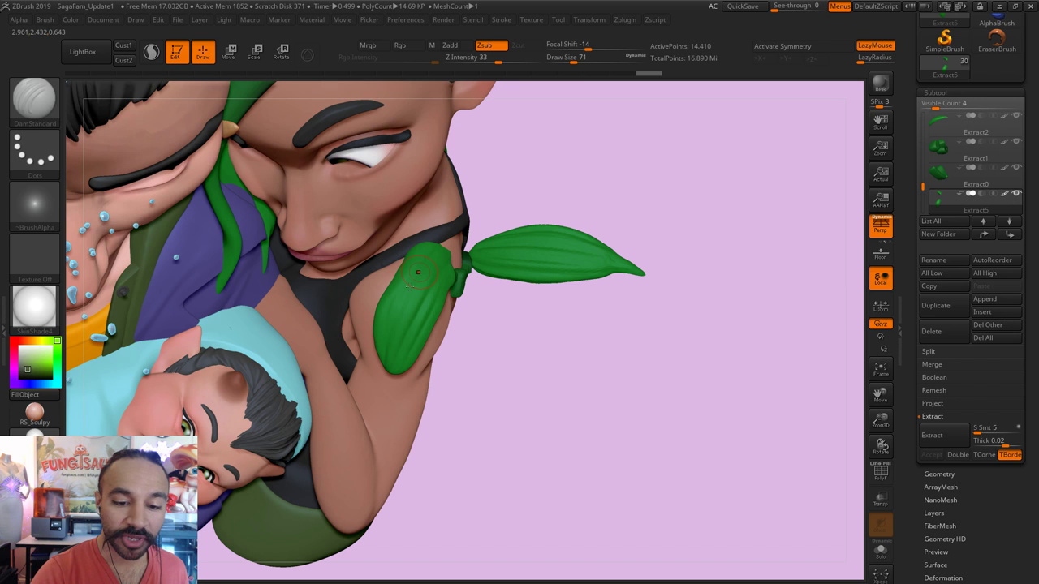
pyautogui.hotkey('ctrl', 'z')
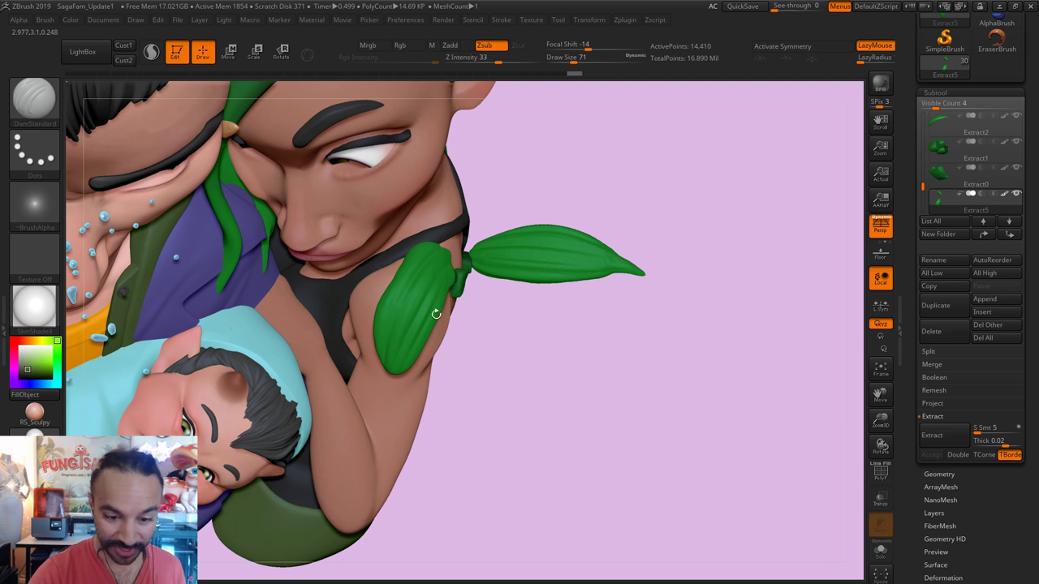
pyautogui.moveTo(438, 314); pyautogui.dragTo(445, 309, button='right')
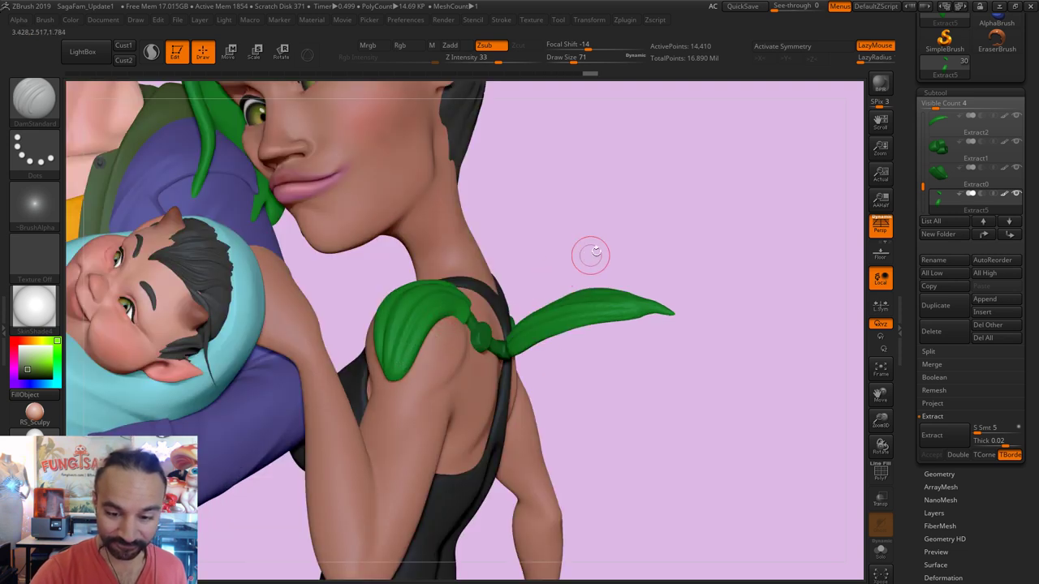
pyautogui.moveTo(477, 220)
pyautogui.mouseDown(button='right')
pyautogui.moveTo(538, 306)
pyautogui.moveTo(400, 285)
pyautogui.mouseUp(button='right')
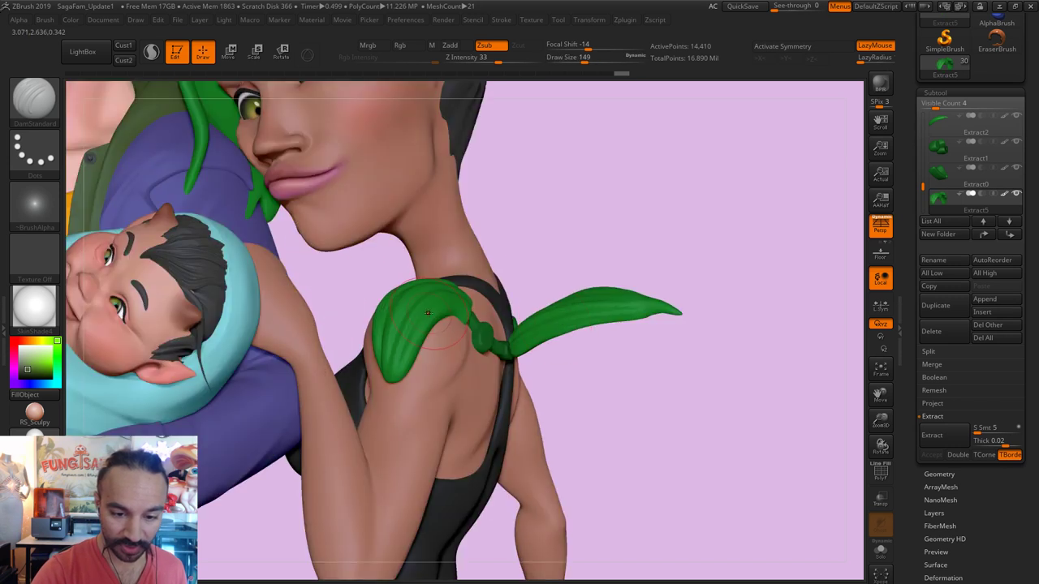
# Step: Smooth the grooves at brush size 44, then select and smooth the long trailing leaf
pyautogui.press('shift')
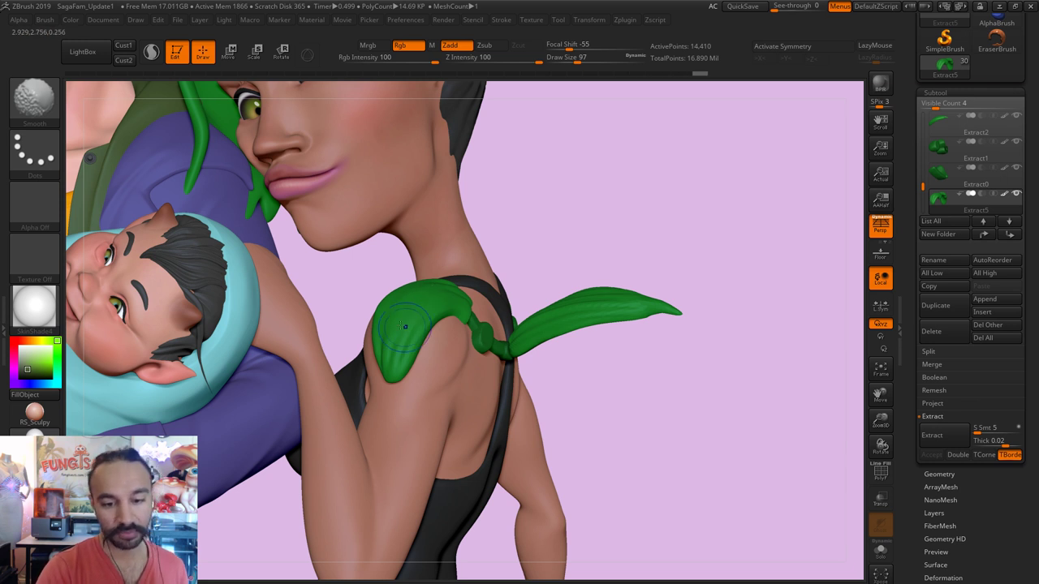
pyautogui.press('shift')
pyautogui.press('s')
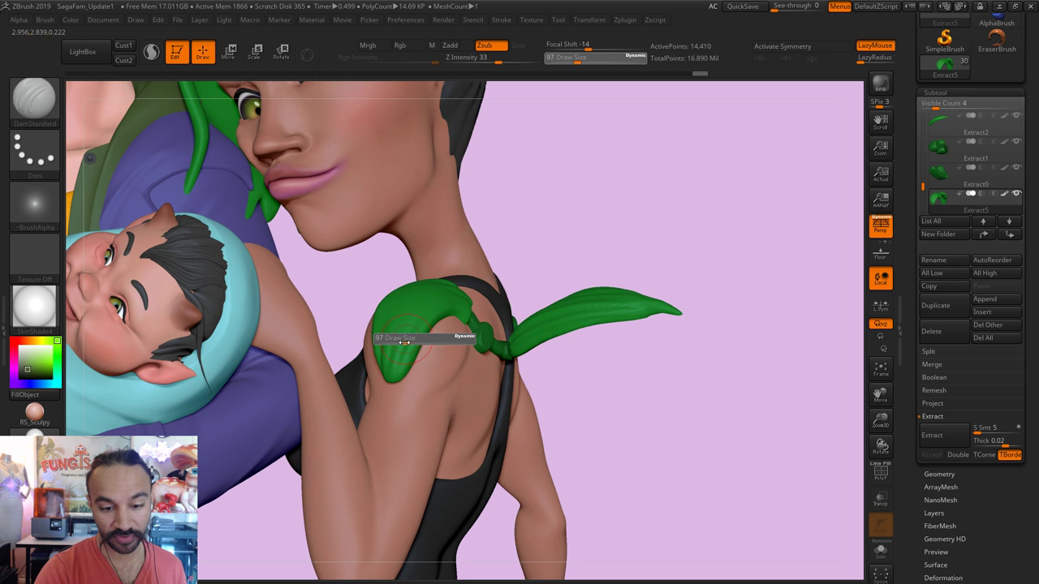
pyautogui.moveTo(397, 337); pyautogui.dragTo(383, 337)
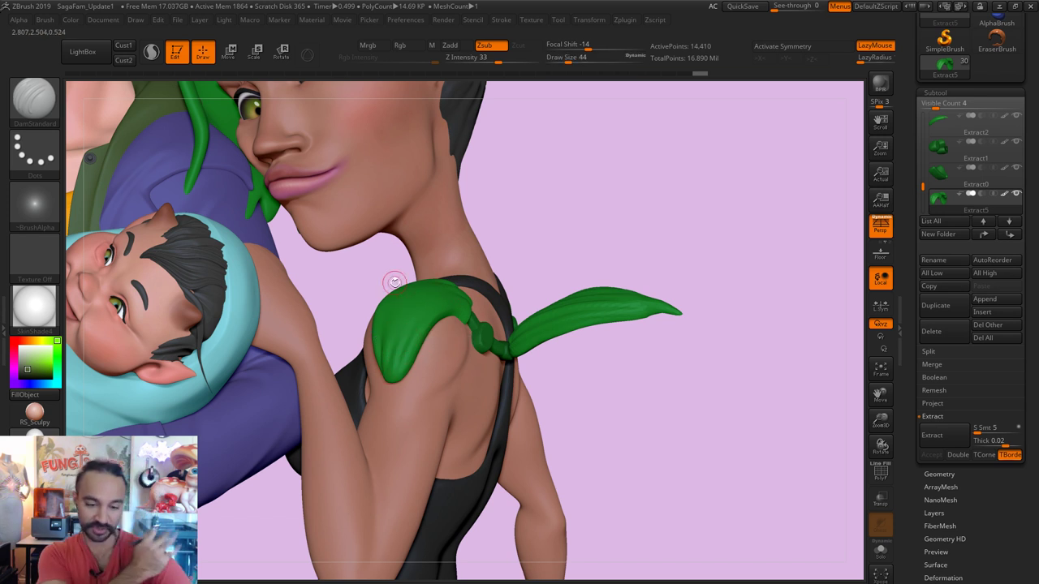
pyautogui.moveTo(689, 263); pyautogui.dragTo(735, 276)
pyautogui.press('shift')
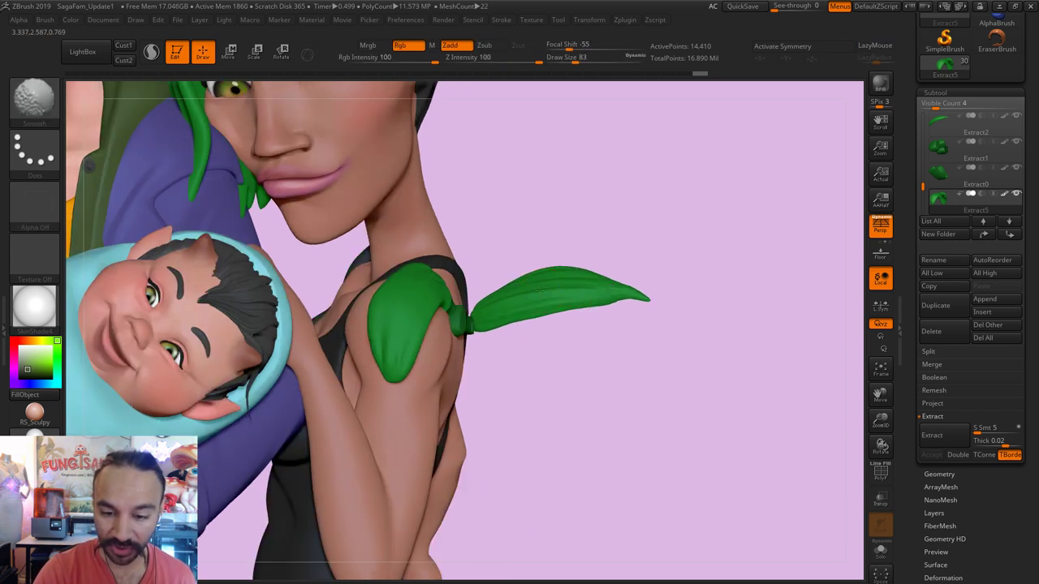
pyautogui.keyDown('alt'); pyautogui.click(548, 288); pyautogui.keyUp('alt')
pyautogui.press('shift')
pyautogui.moveTo(548, 288)
pyautogui.keyDown('shift'); pyautogui.mouseDown()
pyautogui.moveTo(504, 297)
pyautogui.moveTo(589, 282)
pyautogui.moveTo(505, 304)
pyautogui.mouseUp(); pyautogui.keyUp('shift')
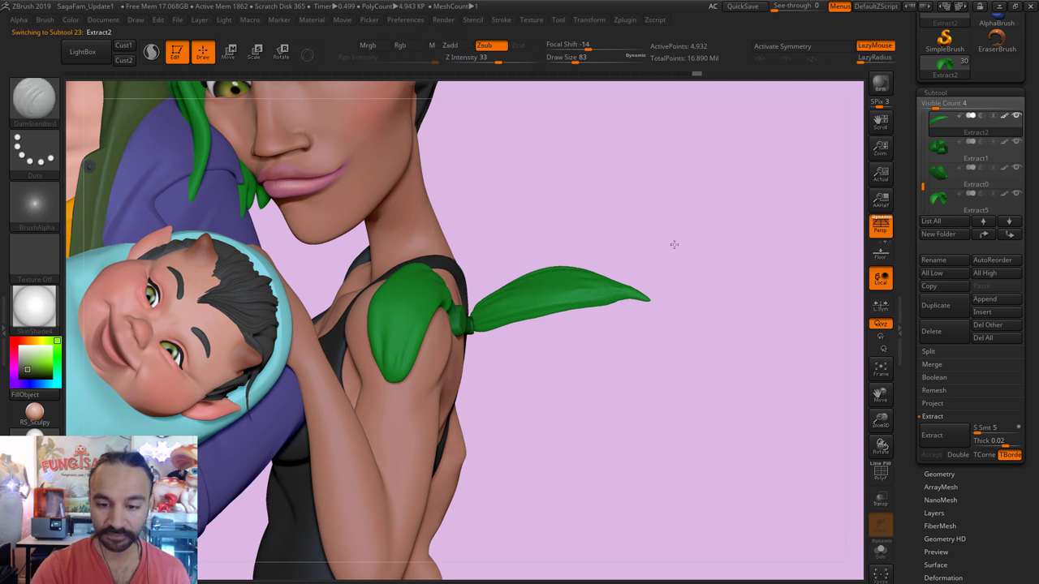
# Step: Select the shoulder leaf as Extract1, then switch to the Saga - Happy Family folder
pyautogui.moveTo(673, 241); pyautogui.dragTo(668, 245)
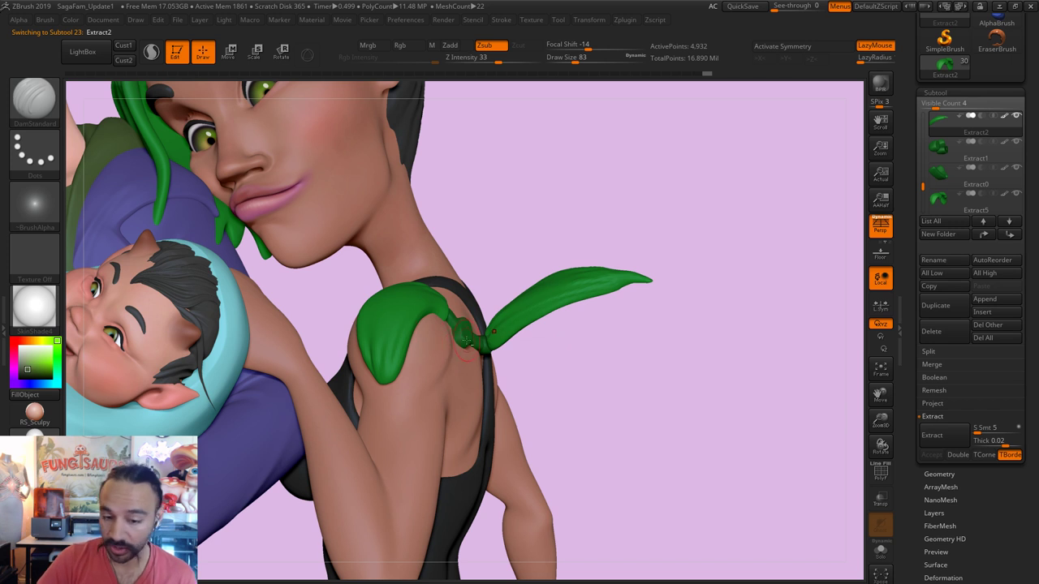
pyautogui.keyDown('alt'); pyautogui.click(466, 341); pyautogui.keyUp('alt')
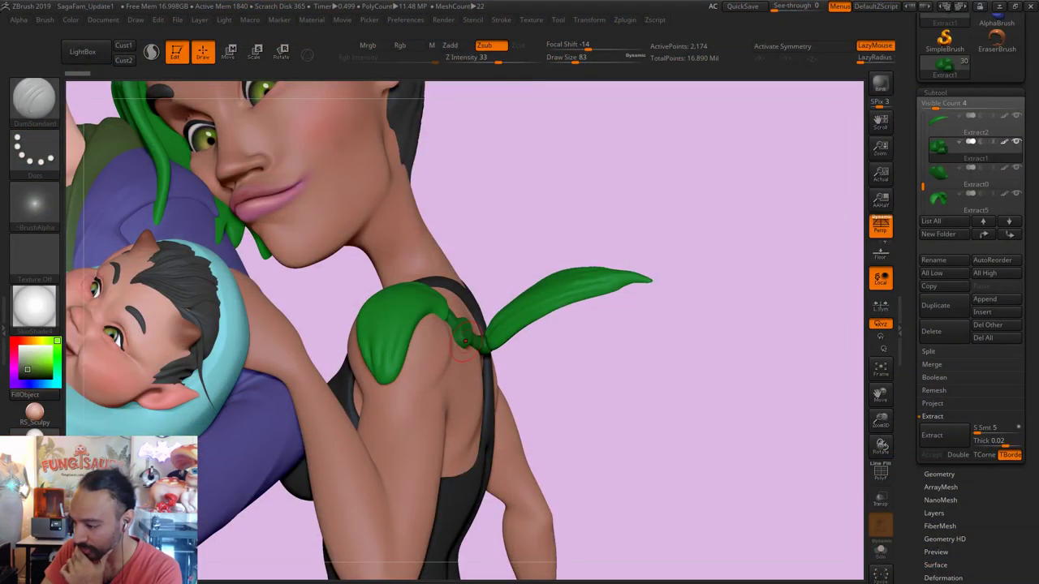
pyautogui.hotkey('alt', 'Tab')
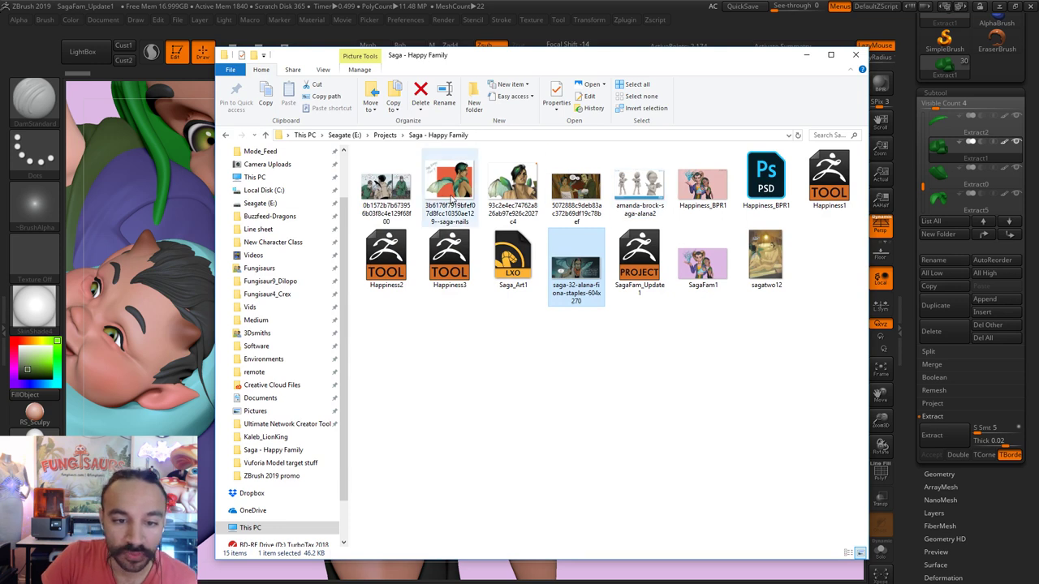
pyautogui.doubleClick(452, 197)
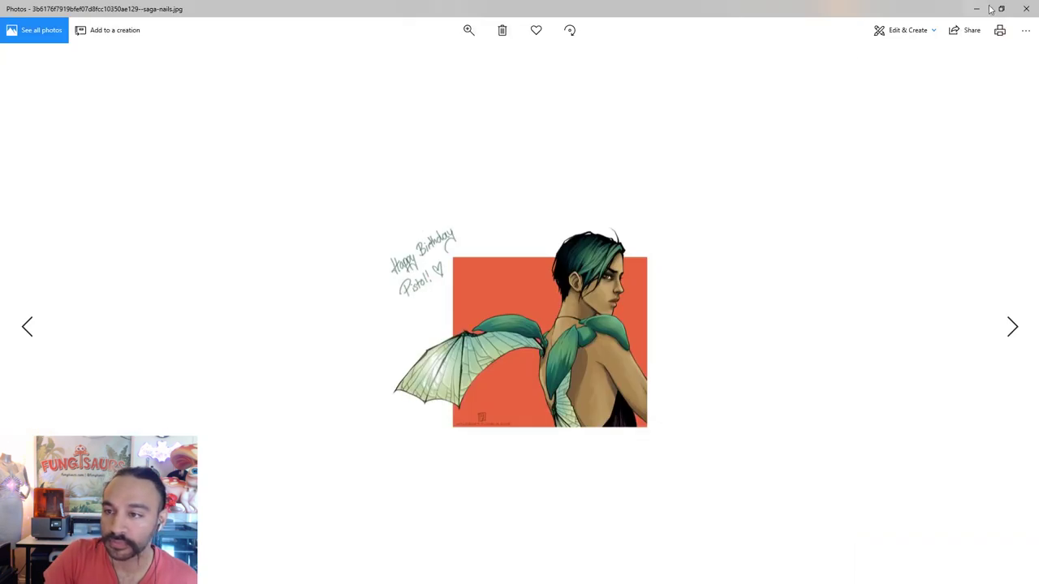
pyautogui.scroll(3, 605, 319)
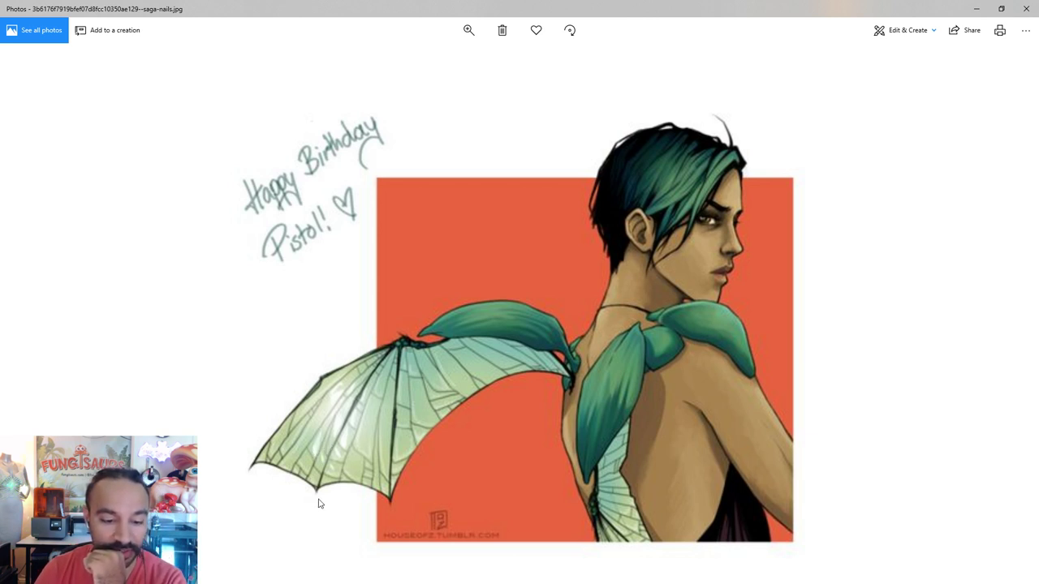
pyautogui.doubleClick(356, 12)
pyautogui.click(635, 21)
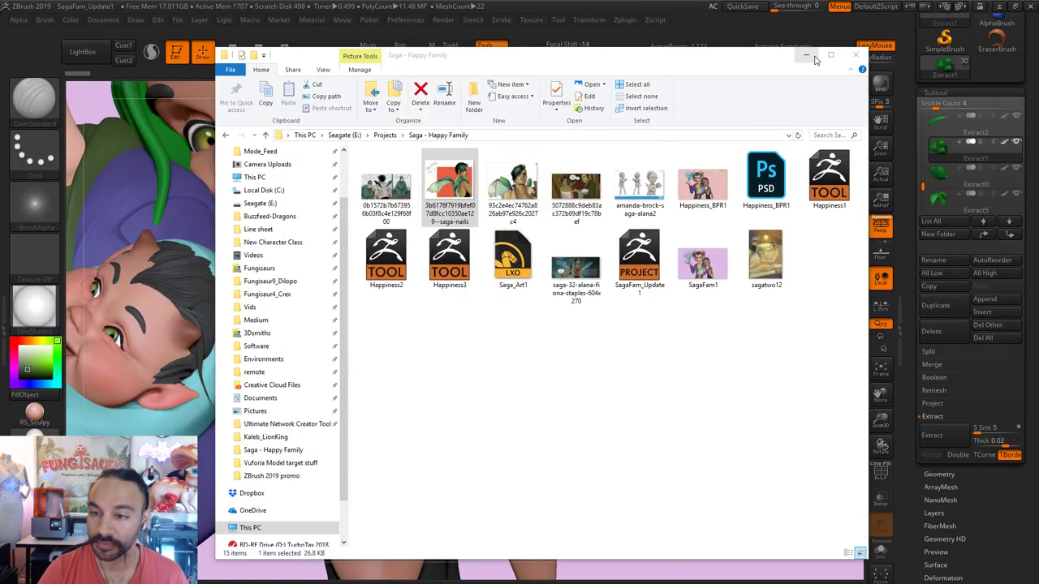
pyautogui.click(812, 57)
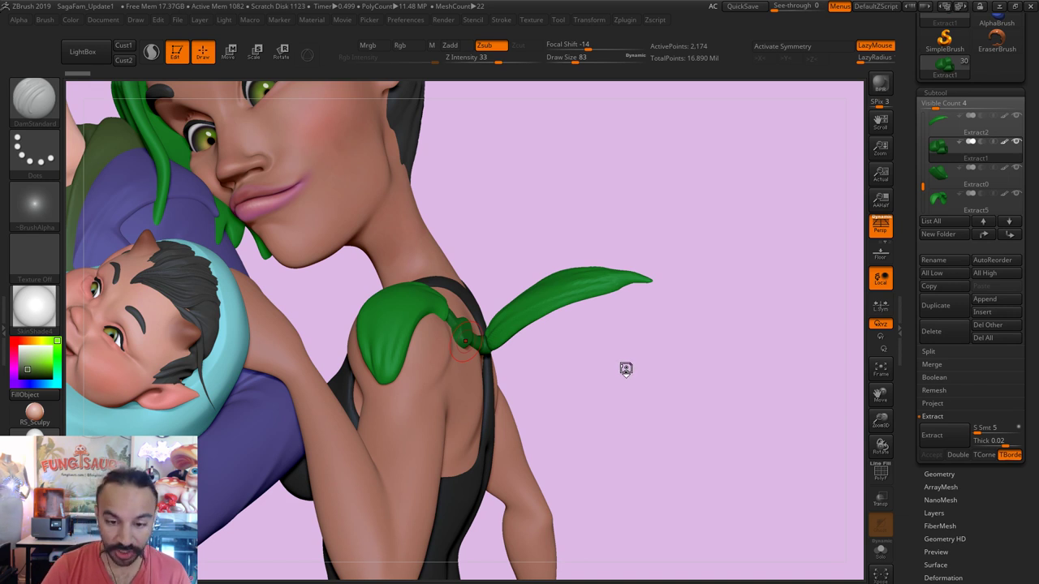
# Step: Undo the last change, save the tool to the Desktop as Happiness3, then select the trailing leaf
pyautogui.hotkey('ctrl', 'z')
pyautogui.scroll(1, 1034, 128)
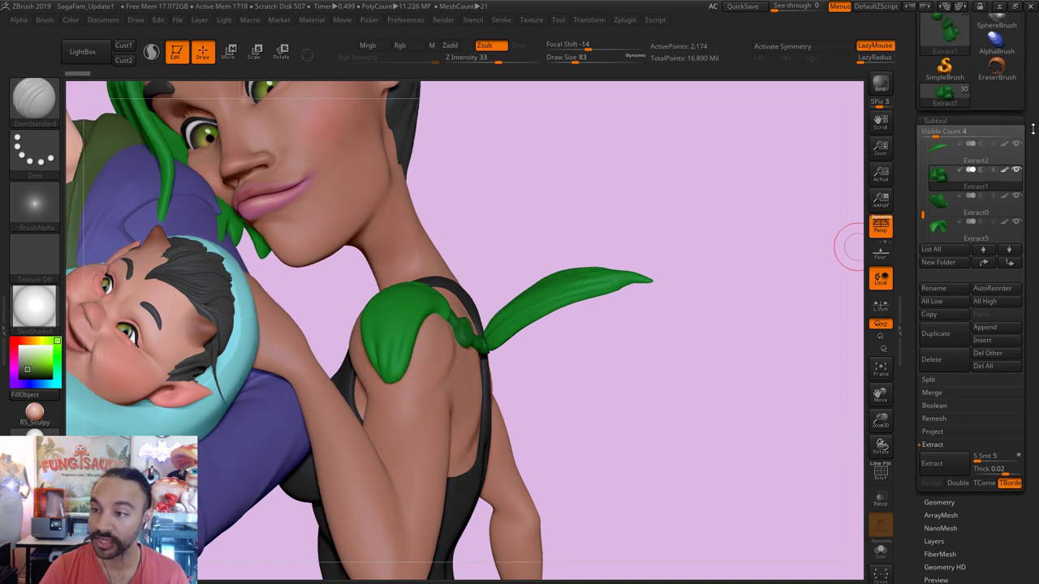
pyautogui.scroll(5, 1033, 128)
pyautogui.click(984, 37)
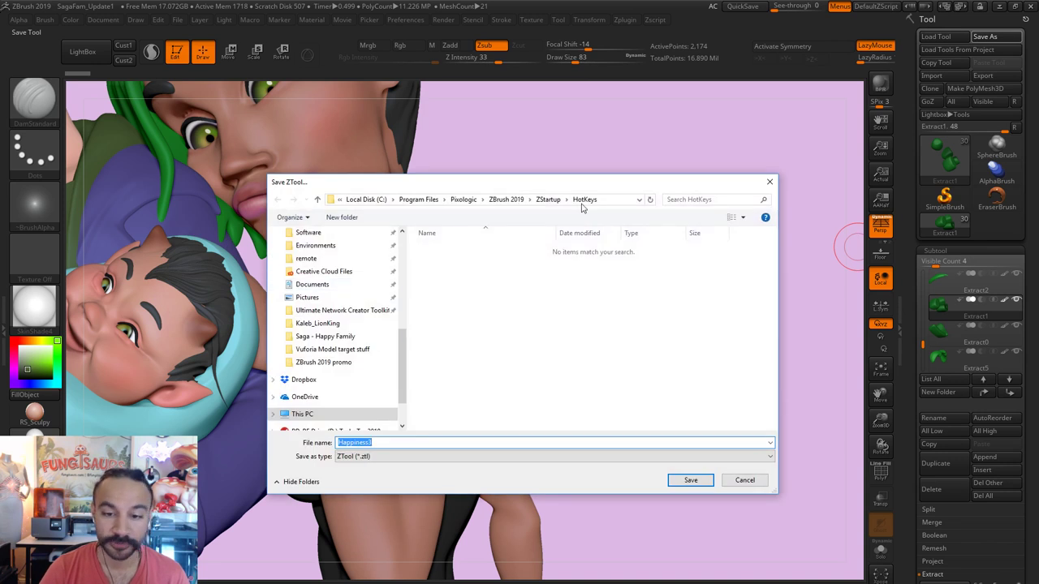
pyautogui.scroll(5, 354, 252)
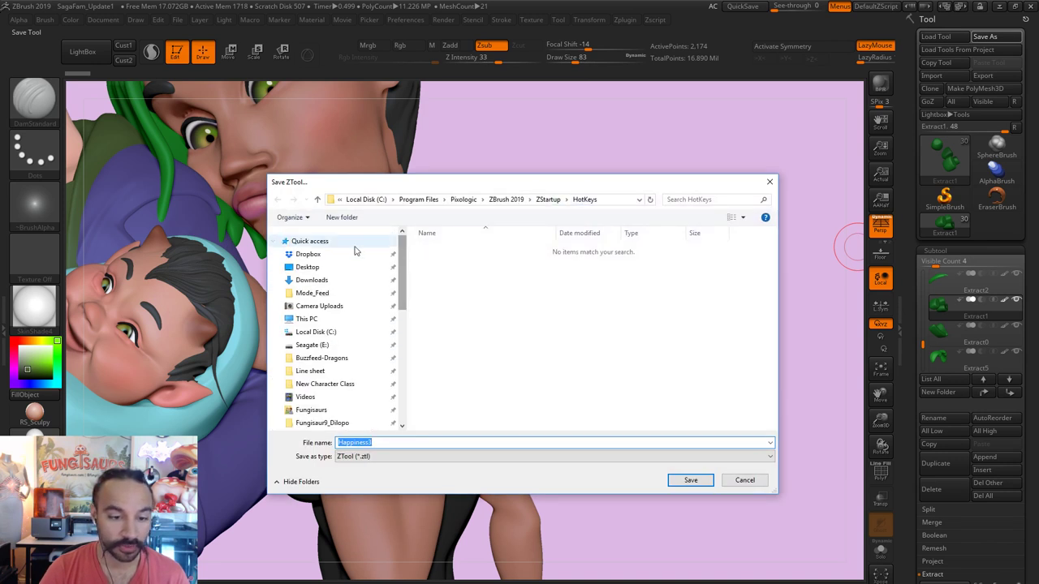
pyautogui.click(308, 267)
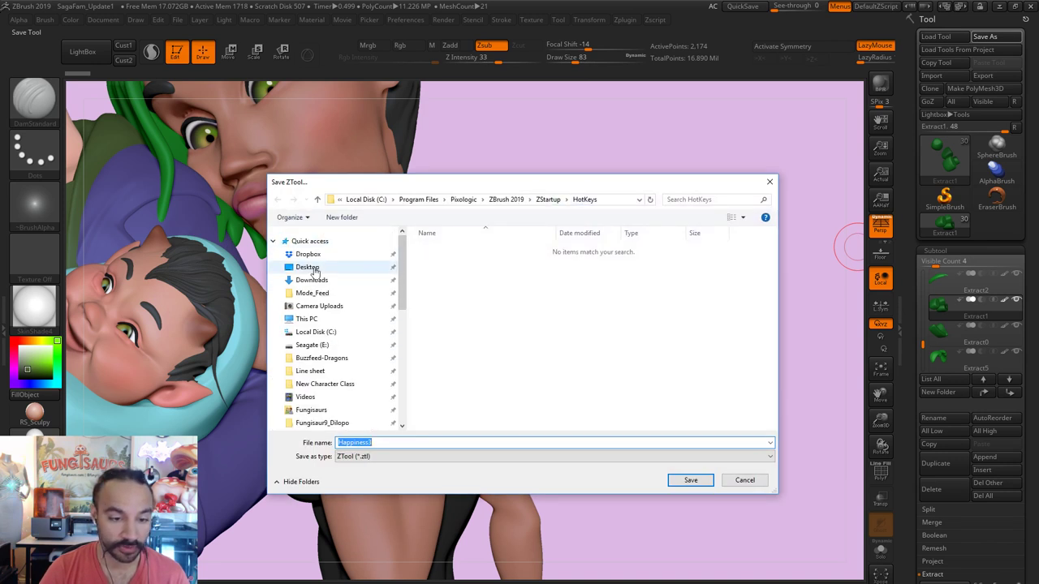
pyautogui.click(690, 481)
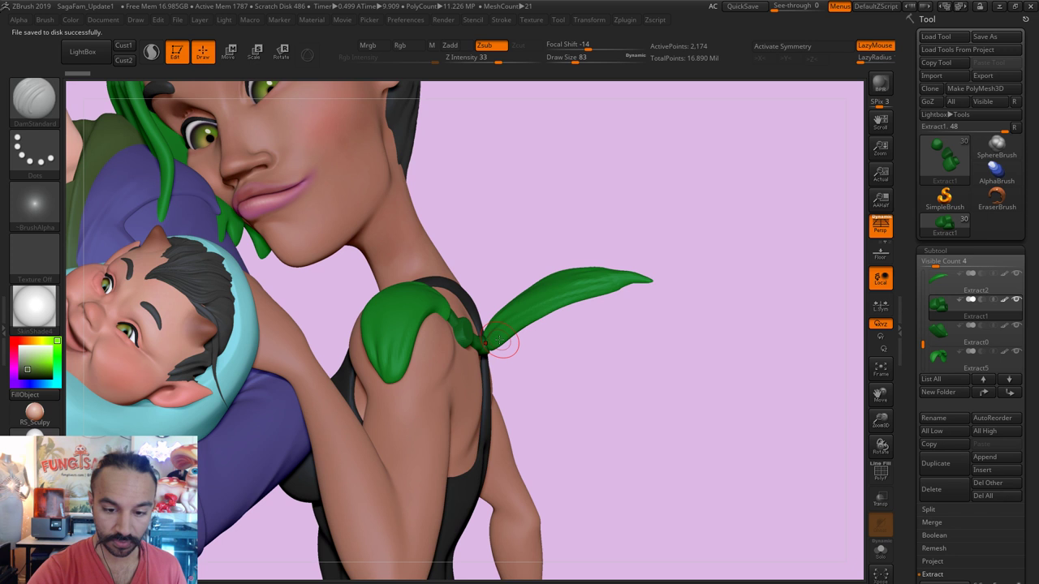
pyautogui.keyDown('alt'); pyautogui.click(486, 342); pyautogui.keyUp('alt')
pyautogui.press('s')
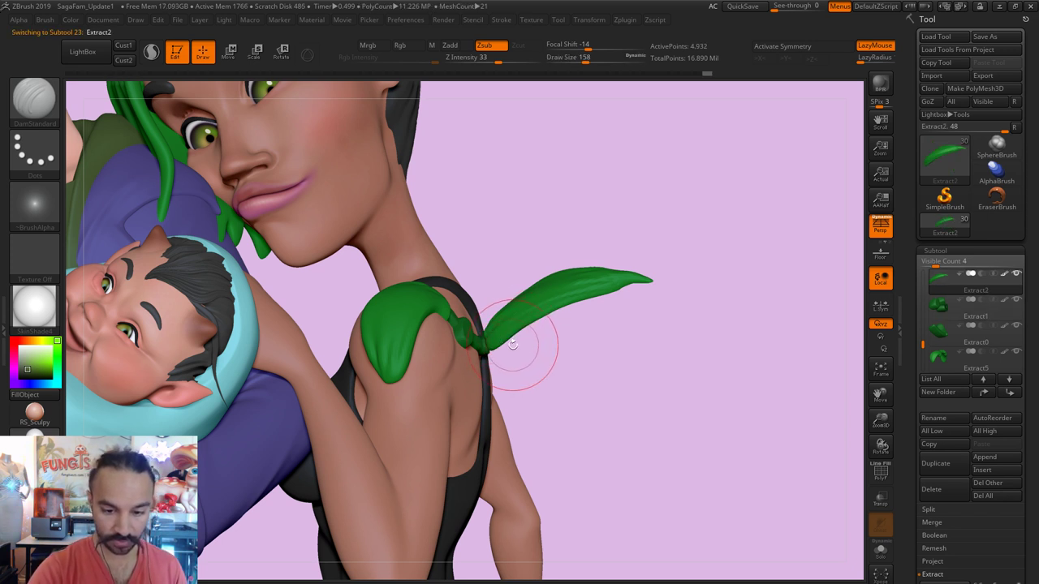
# Step: Assign the P key as a custom hotkey for the Pinch brush
pyautogui.press('b')
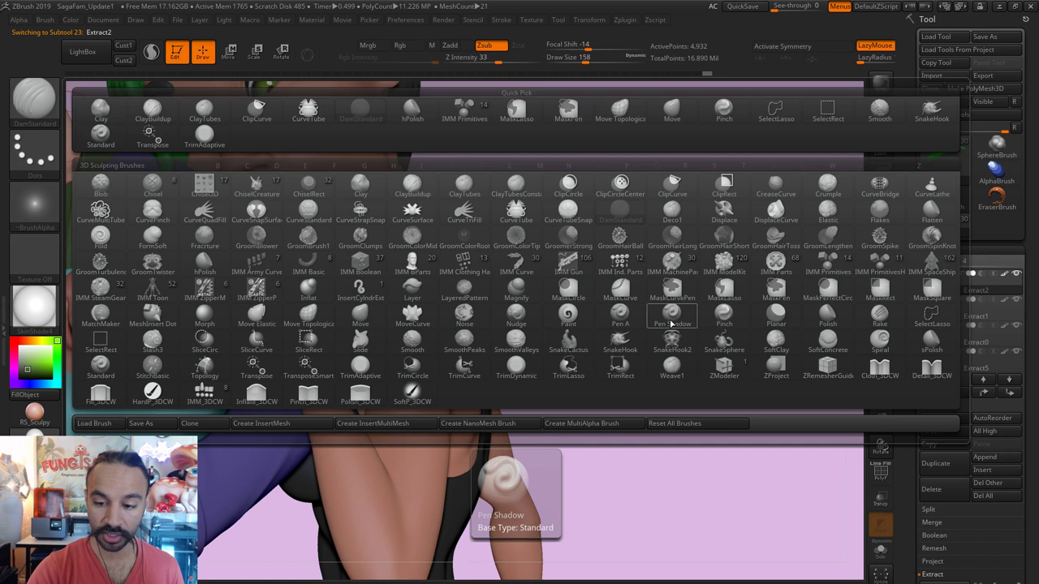
pyautogui.press('ctrl')
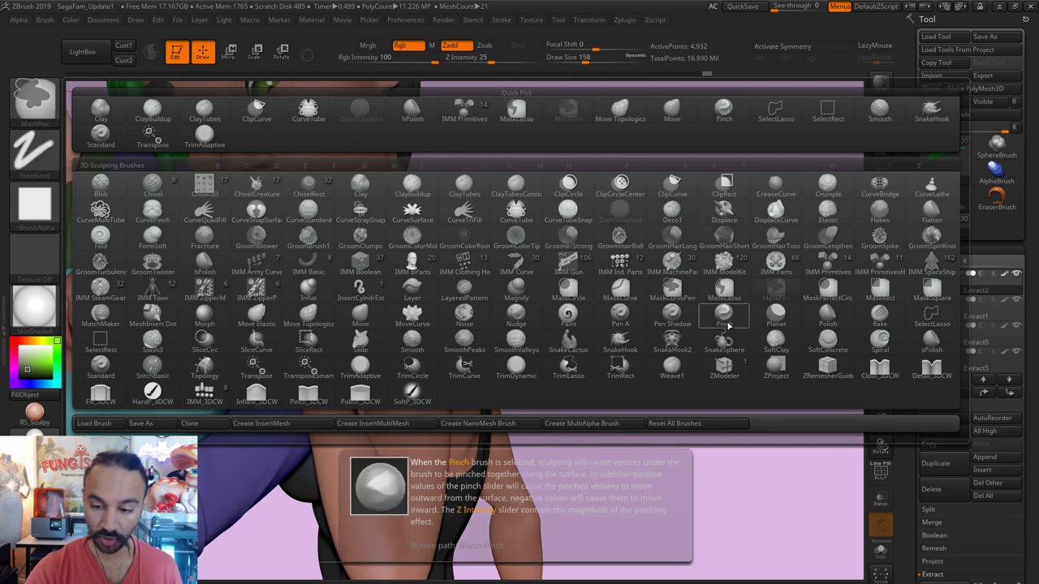
pyautogui.keyDown('ctrl'); pyautogui.keyDown('alt'); pyautogui.click(725, 321); pyautogui.keyUp('alt'); pyautogui.keyUp('ctrl')
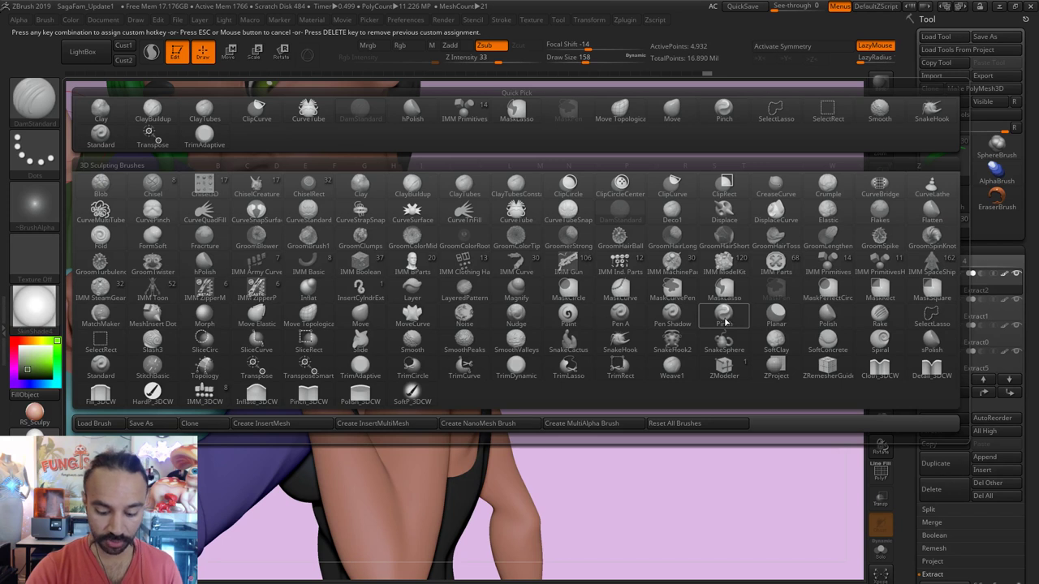
pyautogui.press('p')
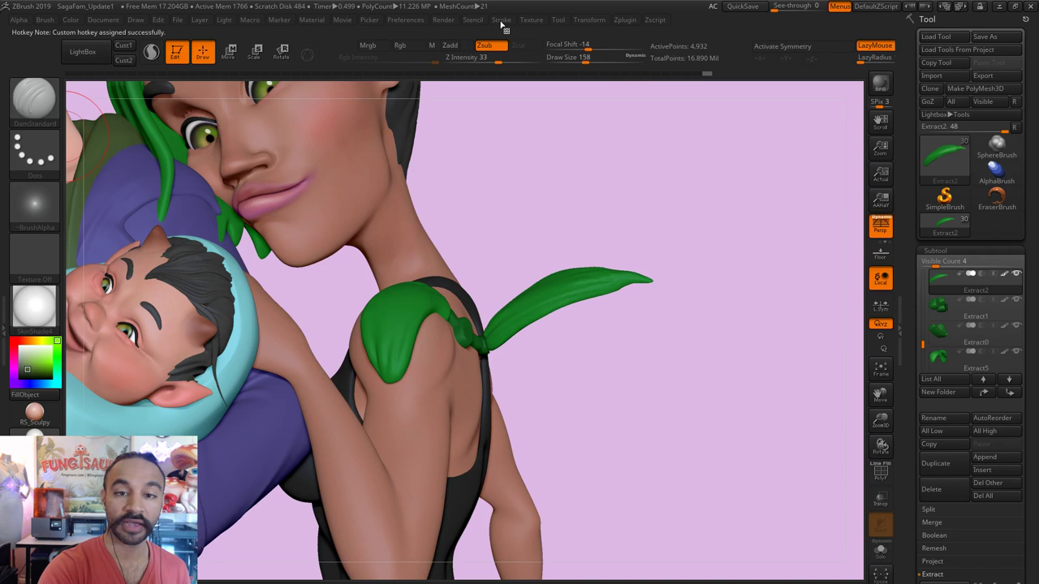
pyautogui.click(476, 20)
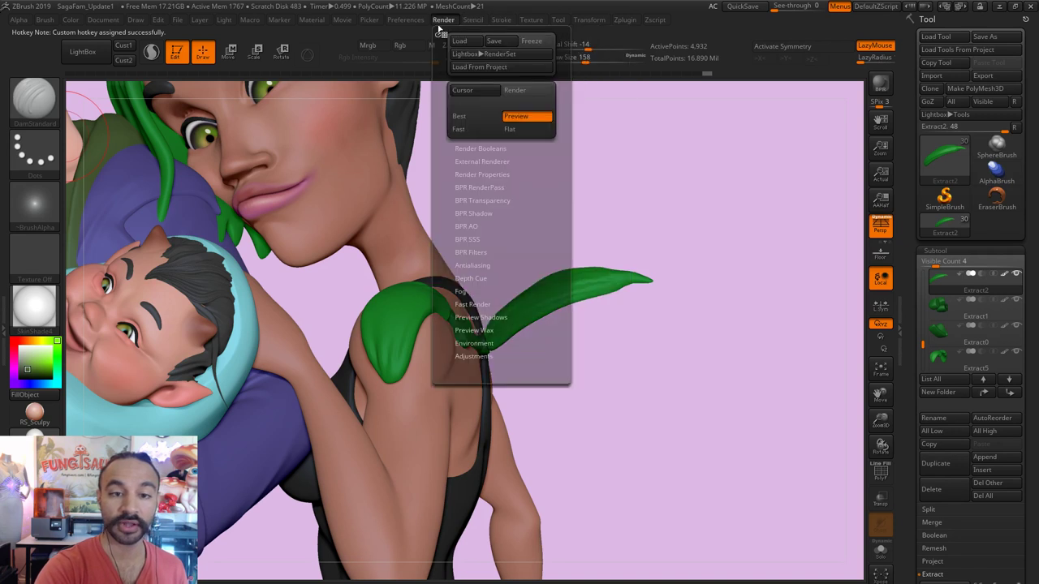
# Step: Store the hotkey set via Preferences > Hotkeys > Store and confirm the saved message
pyautogui.moveTo(410, 25)
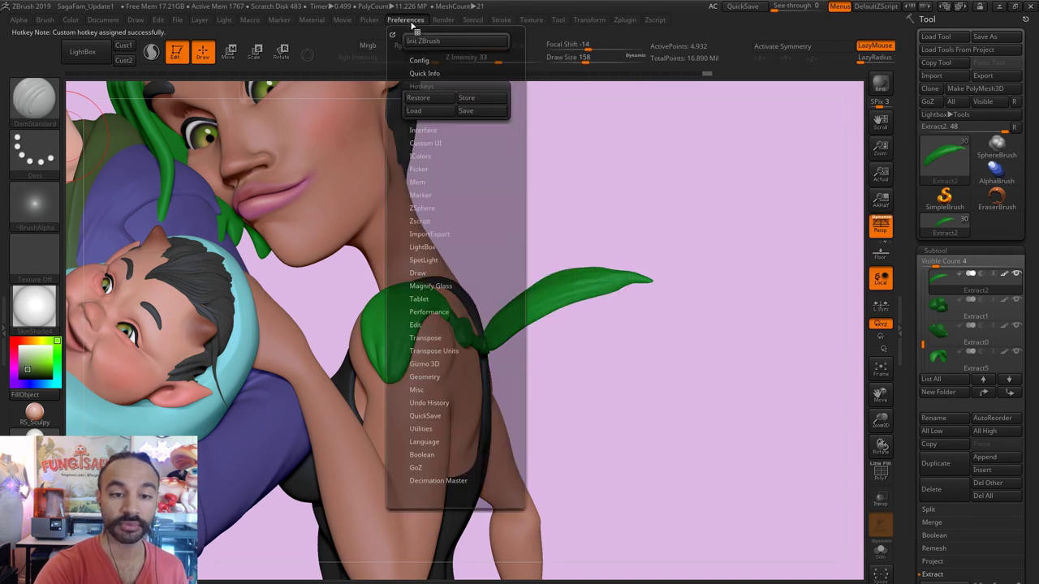
pyautogui.click(477, 99)
pyautogui.click(603, 352)
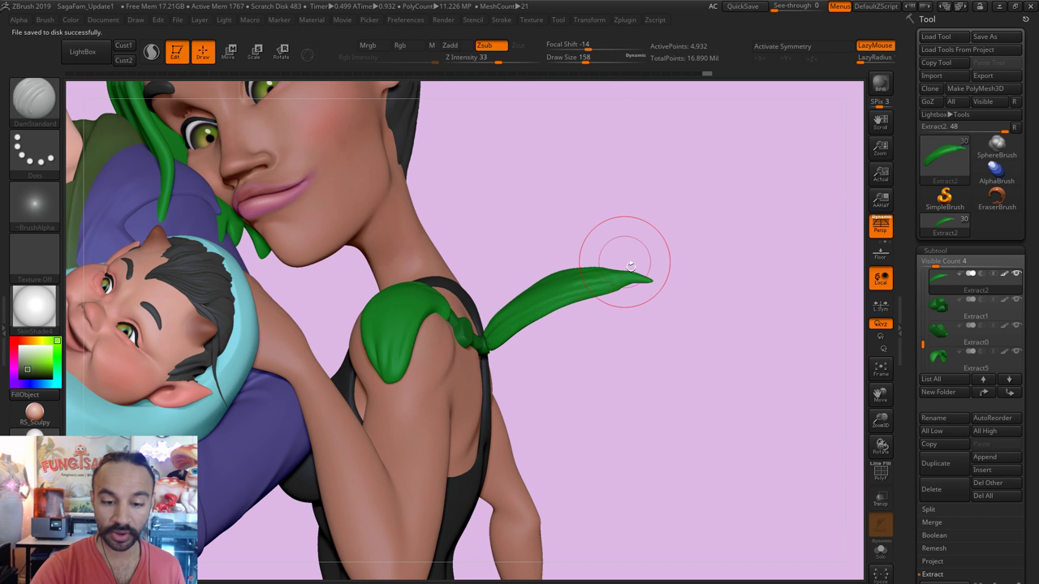
# Step: Switch to the Pinch brush at about 257 size and undo the trial stroke on the leaf
pyautogui.press('b')
pyautogui.press('p')
pyautogui.press('i')
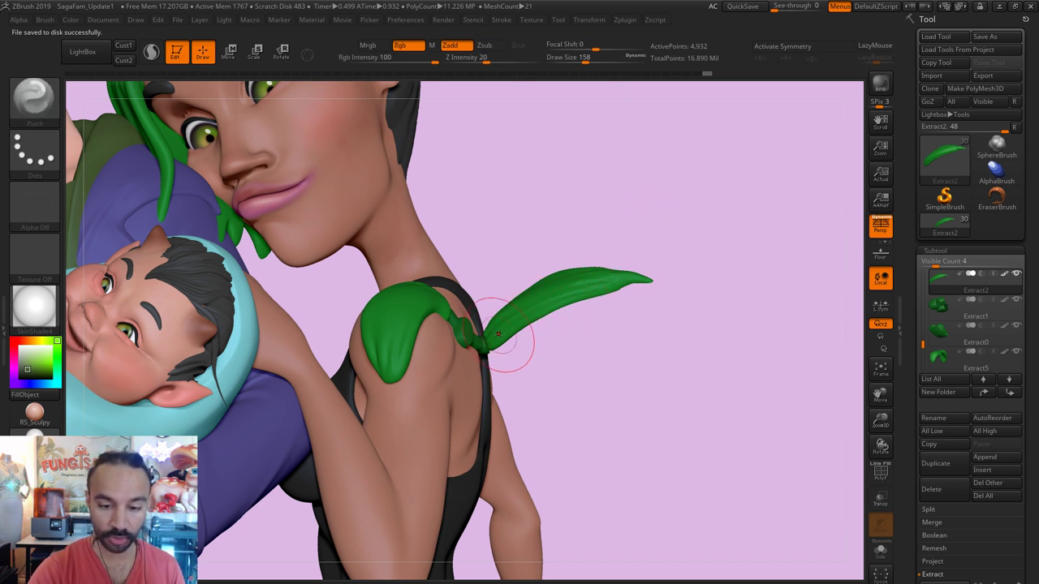
pyautogui.press('s')
pyautogui.moveTo(499, 328)
pyautogui.mouseDown()
pyautogui.moveTo(535, 326)
pyautogui.moveTo(493, 336)
pyautogui.mouseUp()
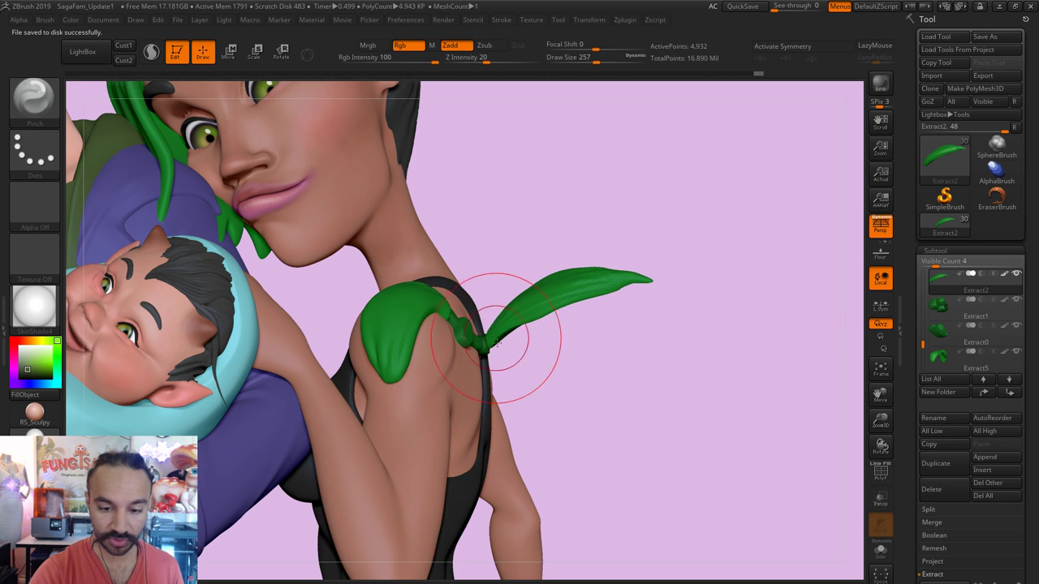
pyautogui.hotkey('ctrl', 'z')
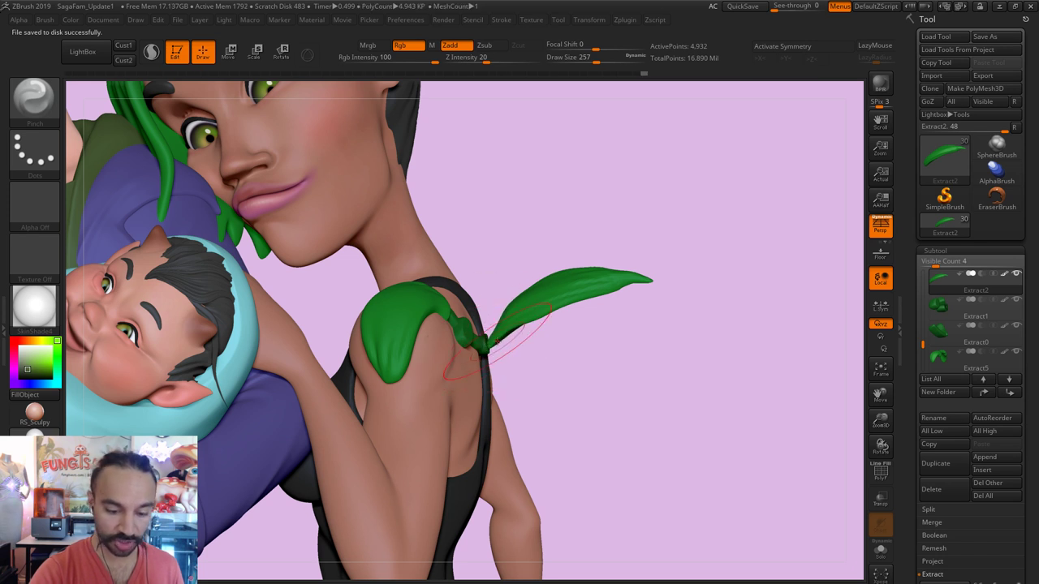
# Step: Move and smooth the knotted leaf base with the Move brush at sizes 124 and 228
pyautogui.press('b')
pyautogui.press('m')
pyautogui.press('v')
pyautogui.press('s')
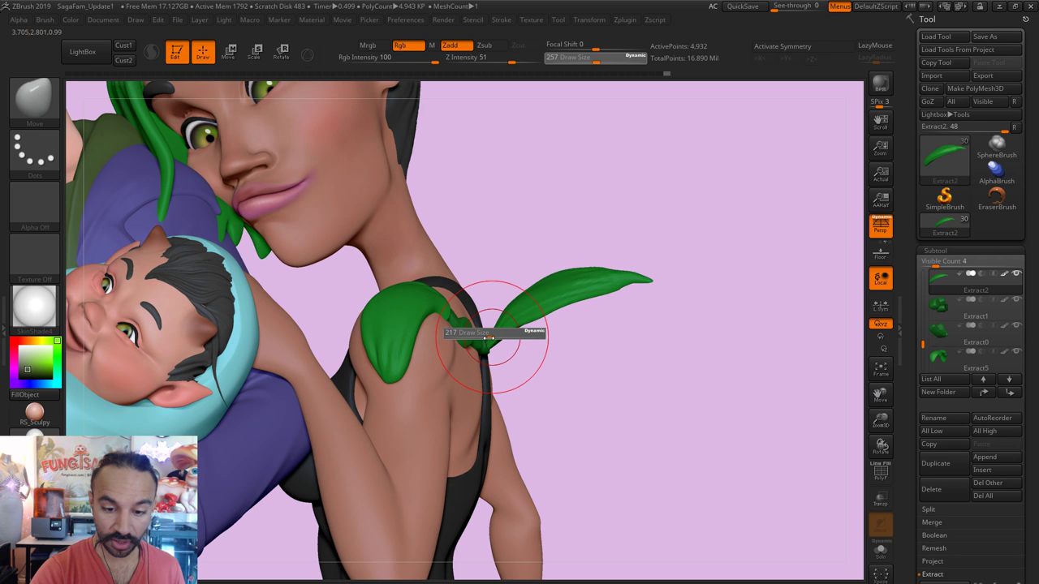
pyautogui.moveTo(506, 324)
pyautogui.mouseDown()
pyautogui.moveTo(492, 331)
pyautogui.moveTo(511, 335)
pyautogui.mouseUp()
pyautogui.moveTo(511, 335); pyautogui.dragTo(509, 331, button='right')
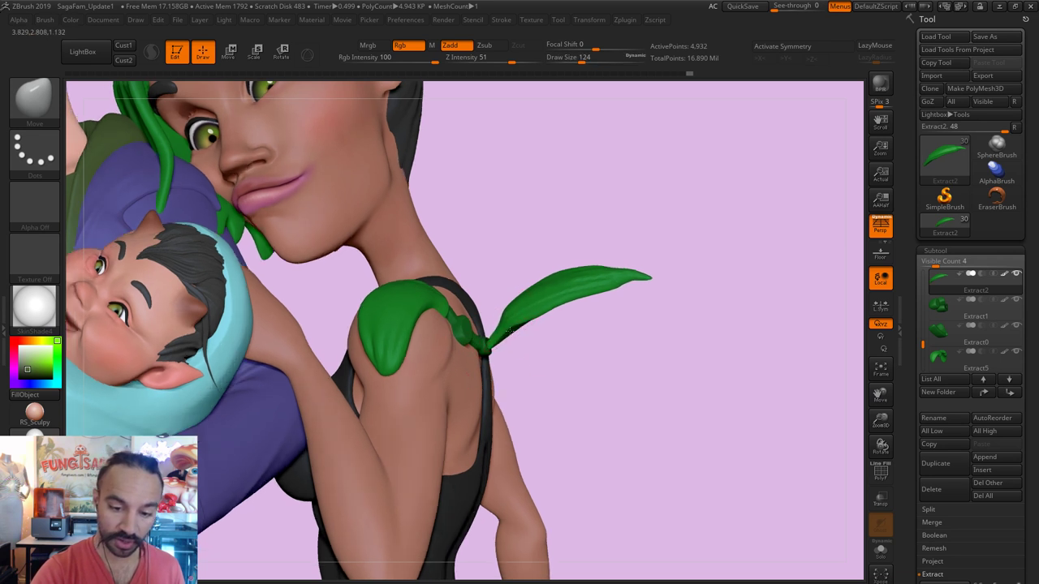
pyautogui.press('s')
pyautogui.moveTo(524, 304); pyautogui.dragTo(544, 304)
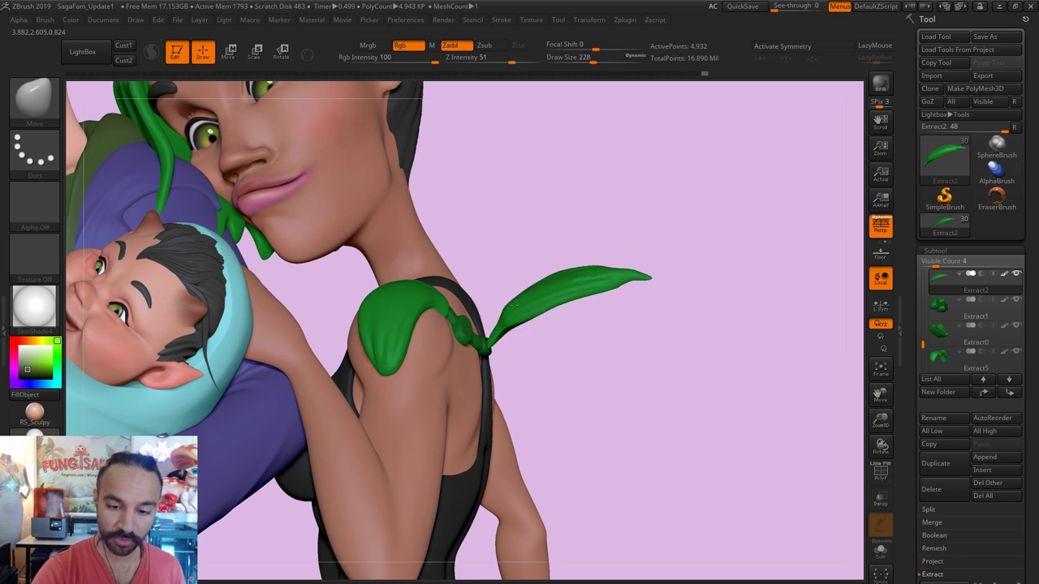
pyautogui.moveTo(557, 301); pyautogui.dragTo(551, 302, button='right')
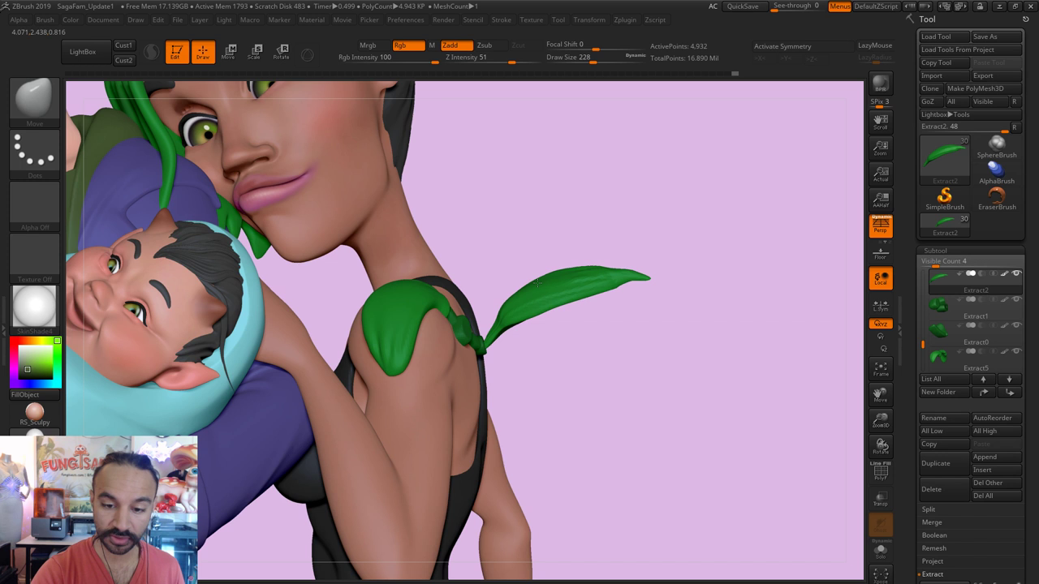
pyautogui.press('shift')
pyautogui.moveTo(574, 345); pyautogui.dragTo(498, 329, button='right')
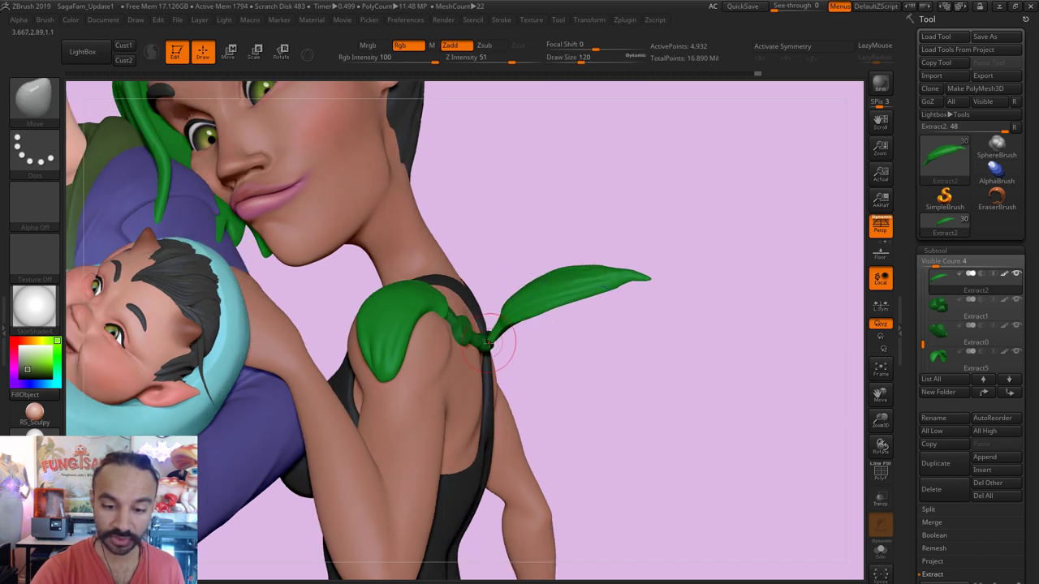
# Step: Refine the Extract1 leaf piece at brush sizes 62–116, then select Extract0
pyautogui.keyDown('alt'); pyautogui.click(477, 339); pyautogui.keyUp('alt')
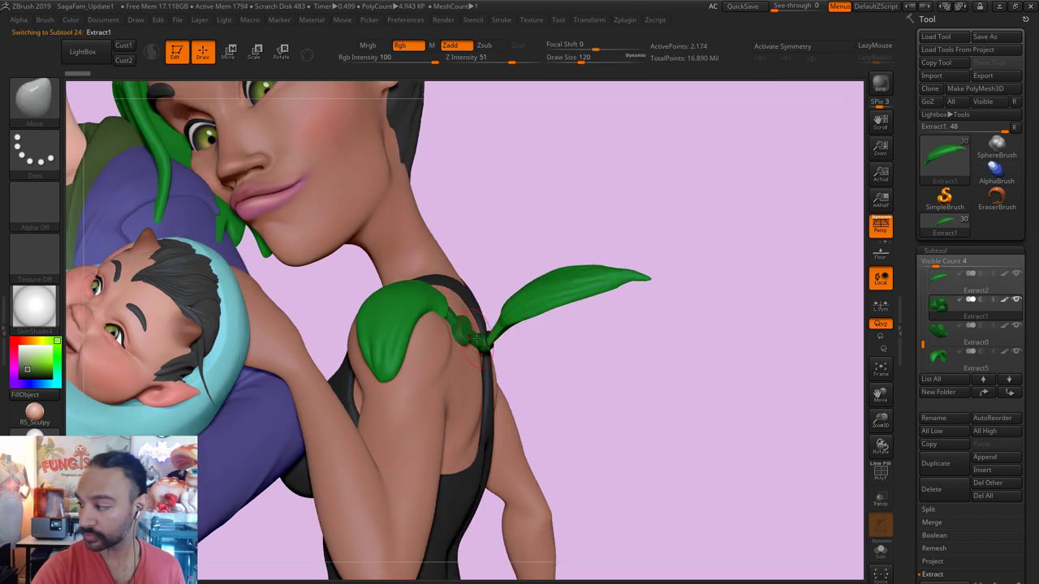
pyautogui.moveTo(477, 339)
pyautogui.mouseDown()
pyautogui.moveTo(445, 329)
pyautogui.moveTo(465, 326)
pyautogui.moveTo(489, 344)
pyautogui.mouseUp()
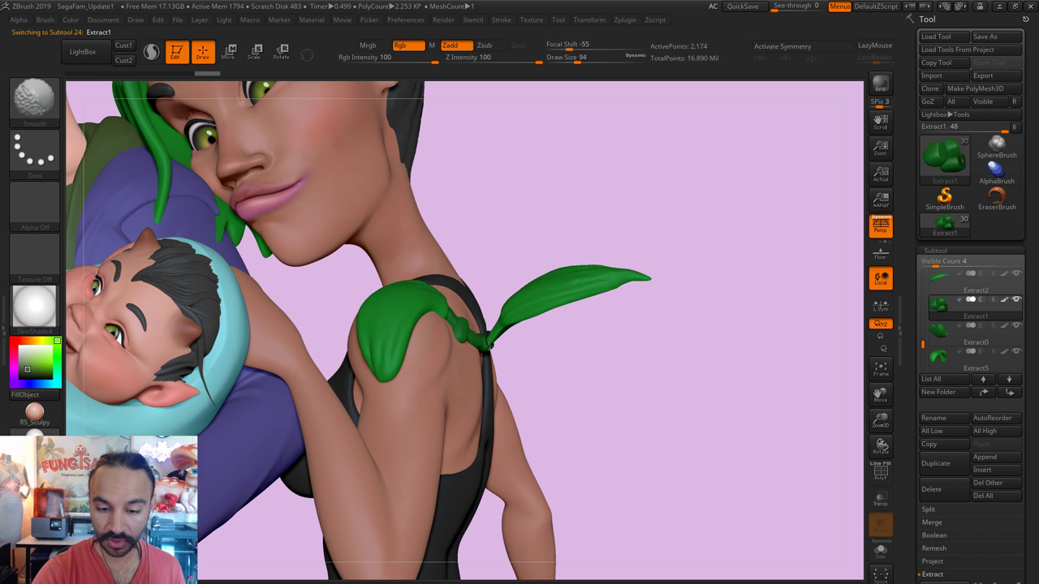
pyautogui.press('s')
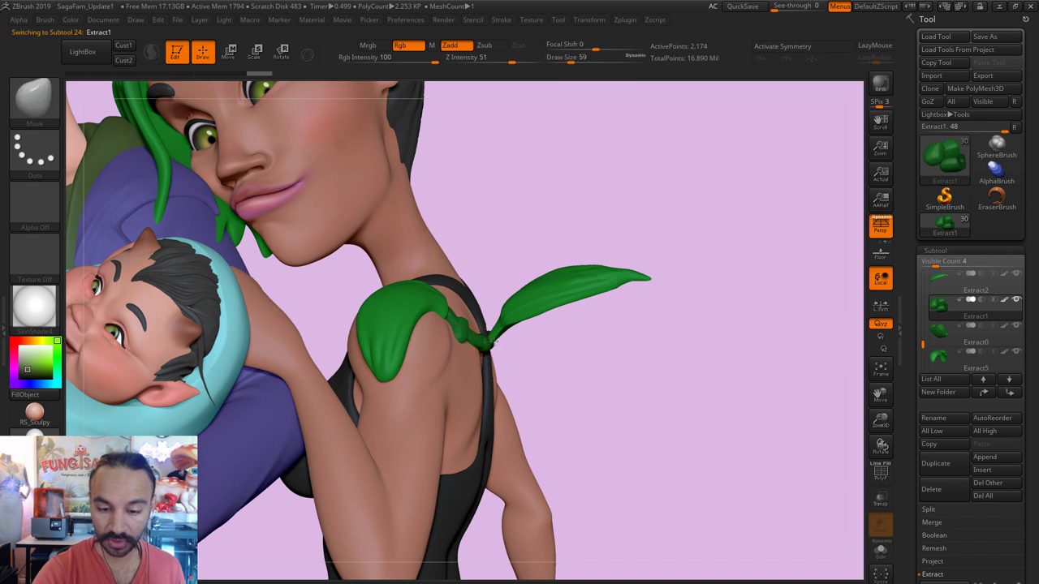
pyautogui.press('s')
pyautogui.press('s')
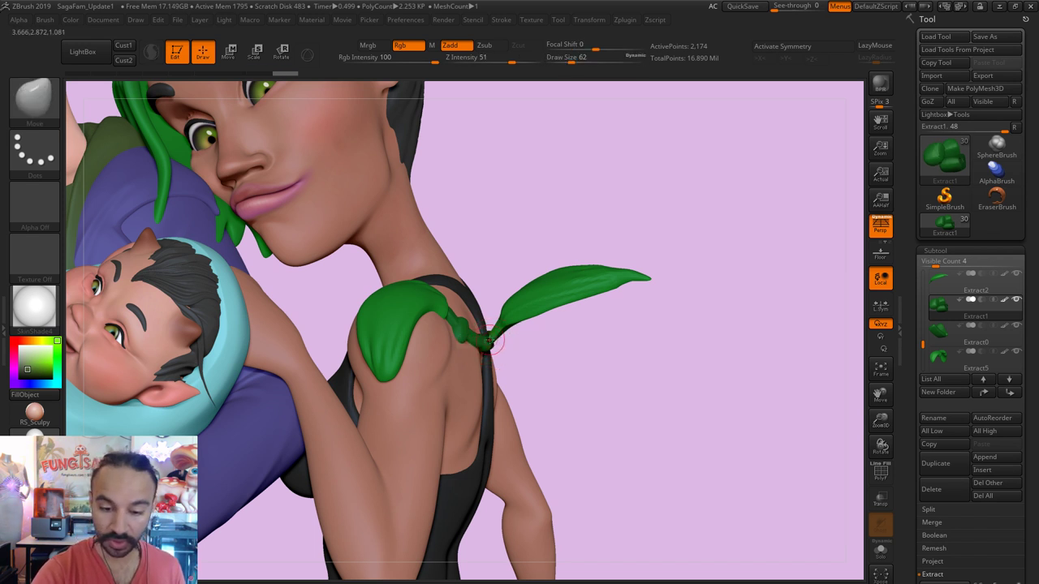
pyautogui.press('s')
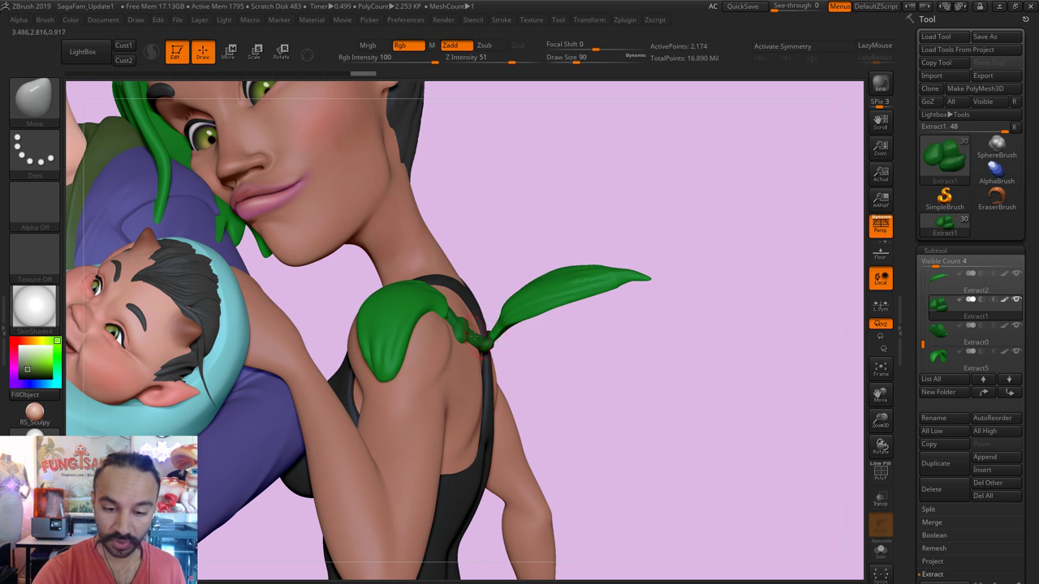
pyautogui.press(']')
pyautogui.press(']')
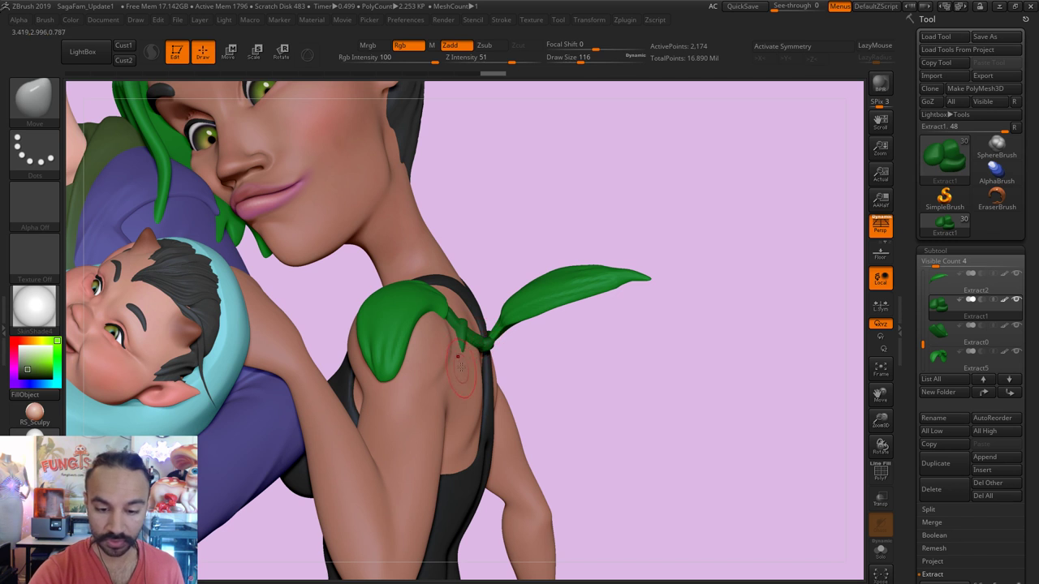
pyautogui.press('[')
pyautogui.press('[')
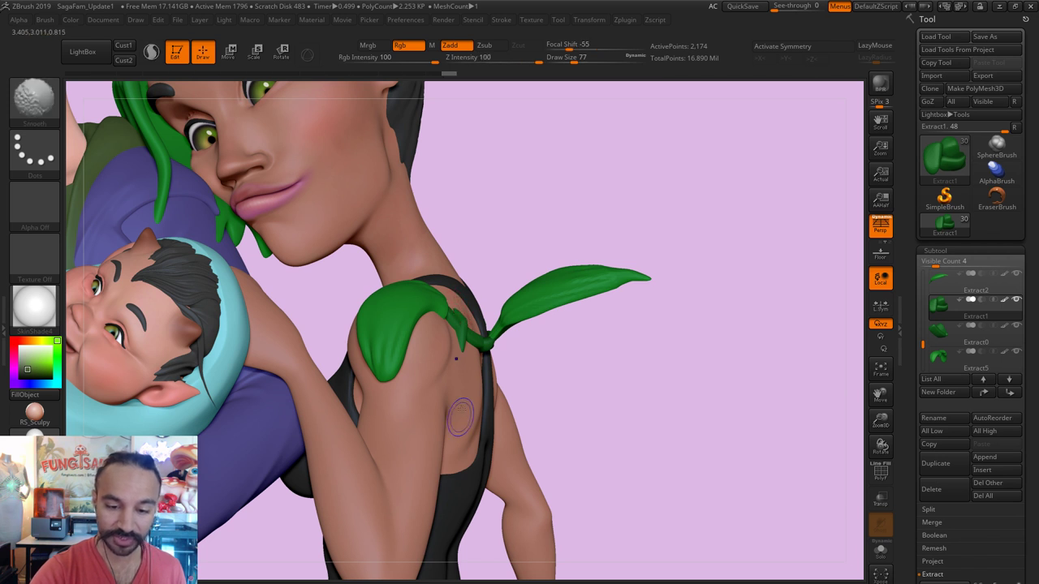
pyautogui.press('s')
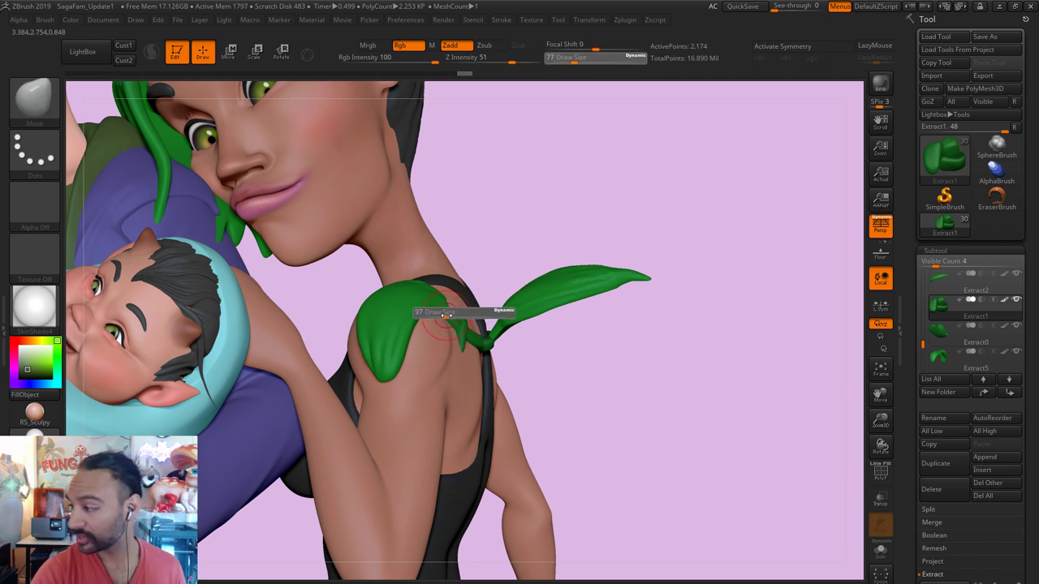
pyautogui.moveTo(455, 313); pyautogui.dragTo(471, 334)
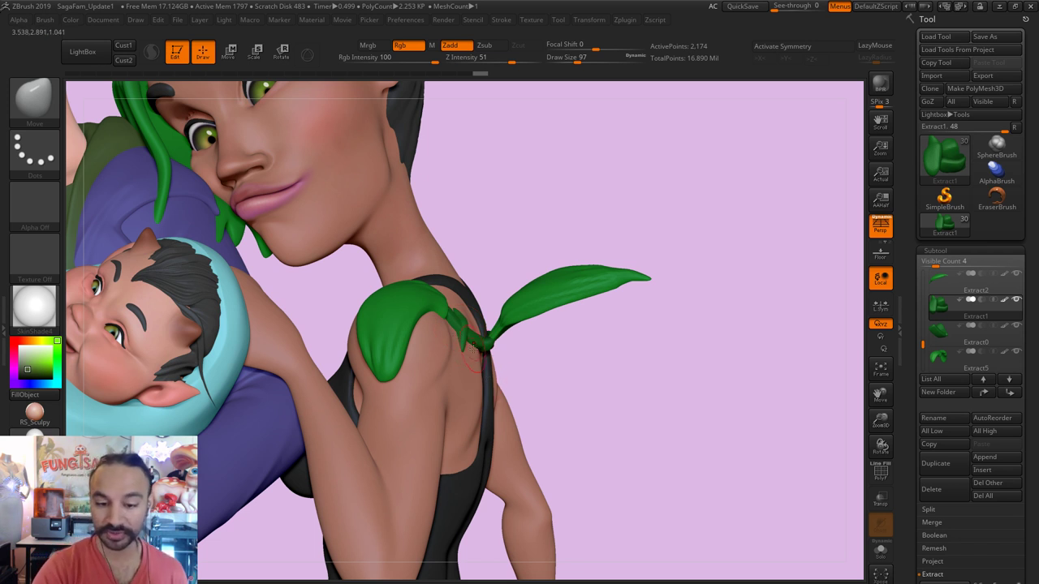
pyautogui.keyDown('alt'); pyautogui.click(480, 341); pyautogui.keyUp('alt')
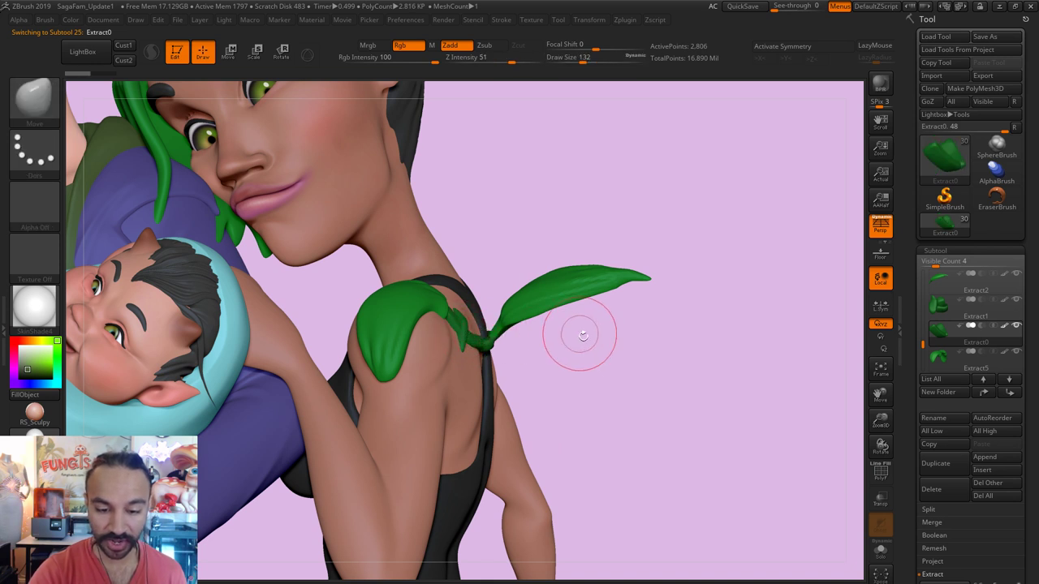
# Step: Inflate and smooth a small area of the green strap on the woman's back
pyautogui.moveTo(480, 341); pyautogui.dragTo(479, 343)
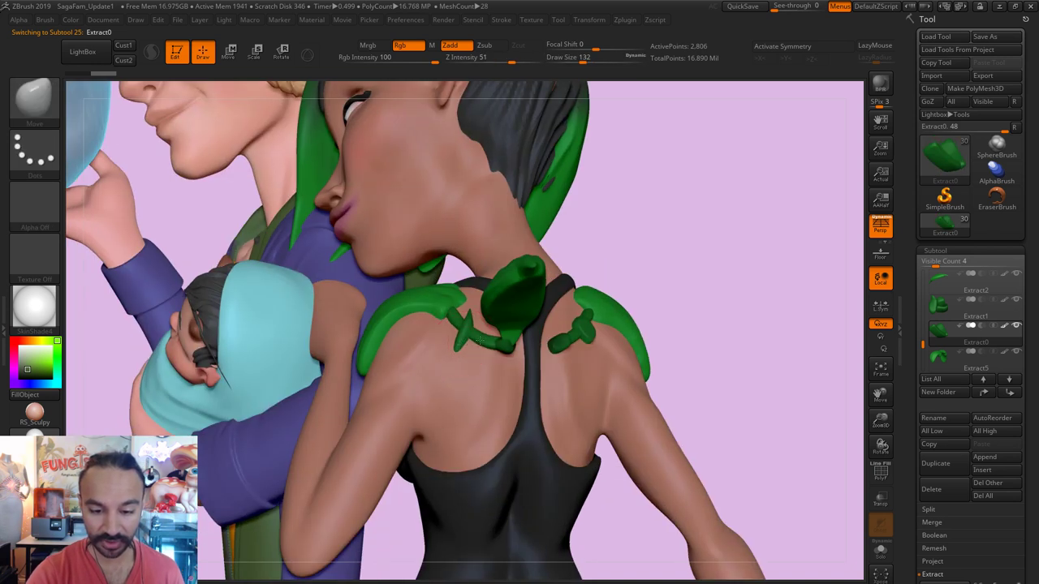
pyautogui.press('shift')
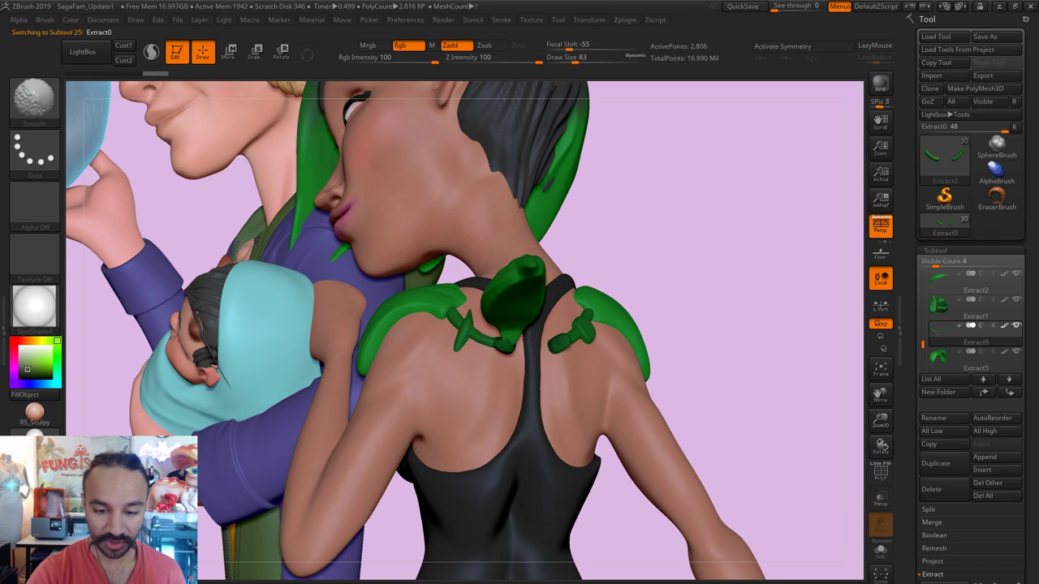
pyautogui.press('shift')
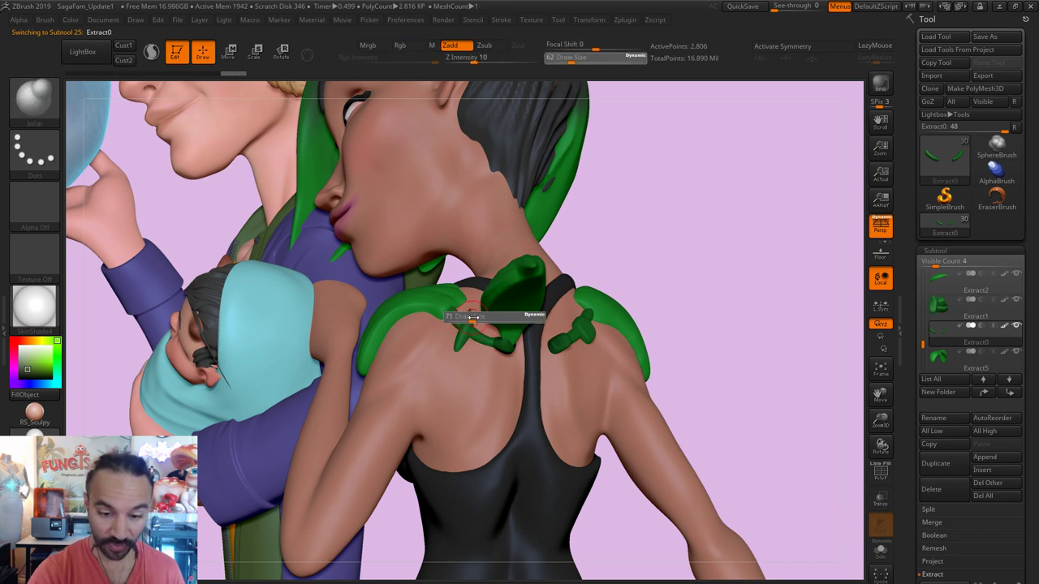
pyautogui.press('shift')
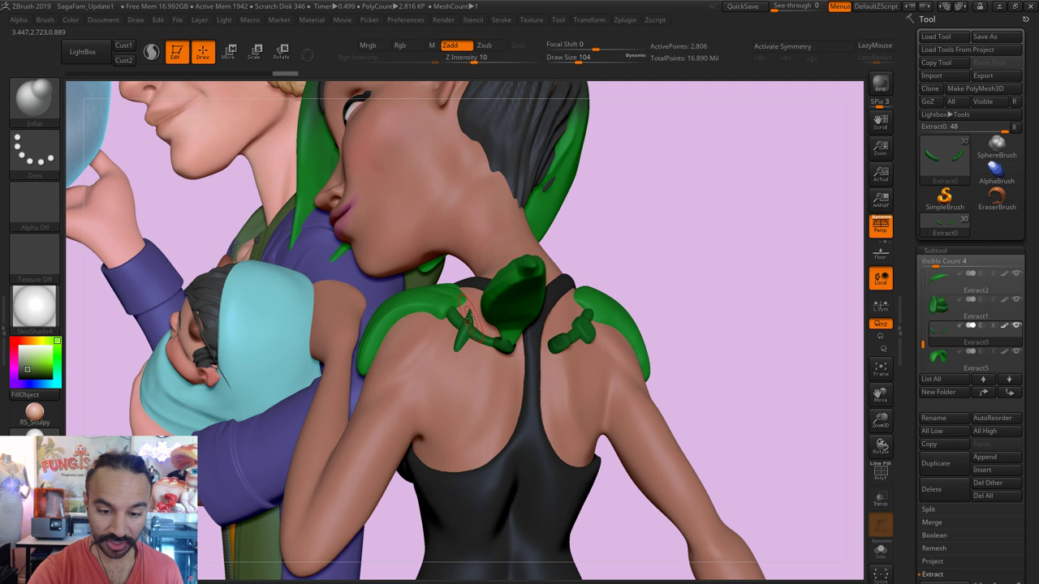
pyautogui.moveTo(462, 318); pyautogui.dragTo(467, 317)
pyautogui.press('b')
pyautogui.press('i')
pyautogui.press('n')
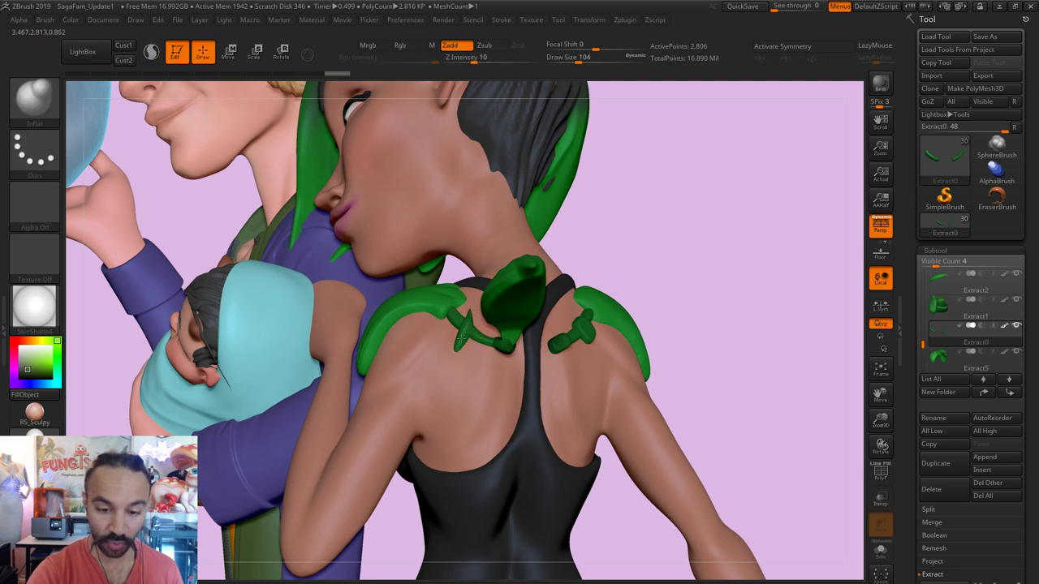
# Step: Nudge the Extract0 shoulder piece into place with a smaller Move brush
pyautogui.keyDown('alt'); pyautogui.click(475, 318); pyautogui.keyUp('alt')
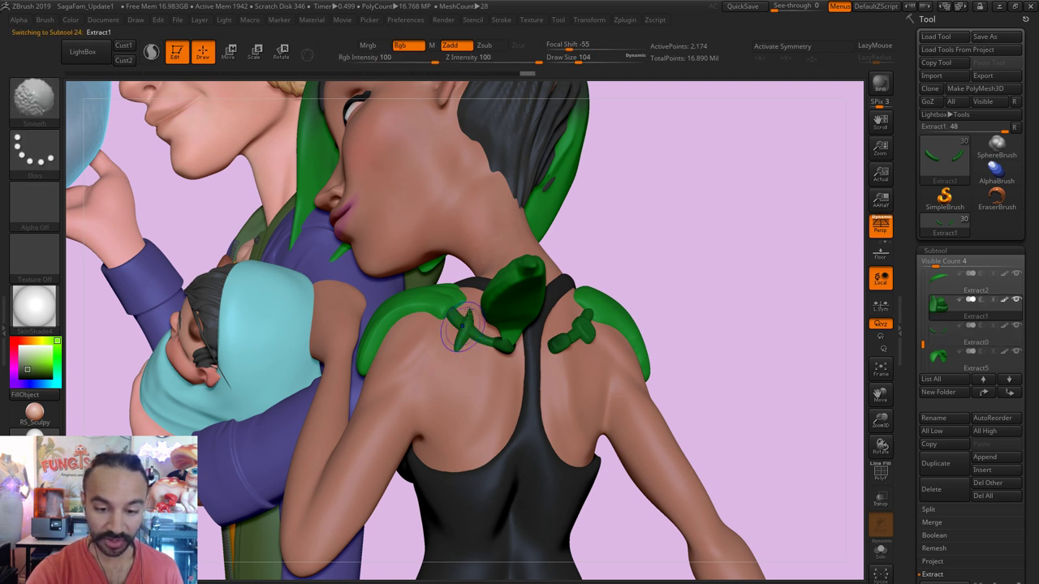
pyautogui.press('s')
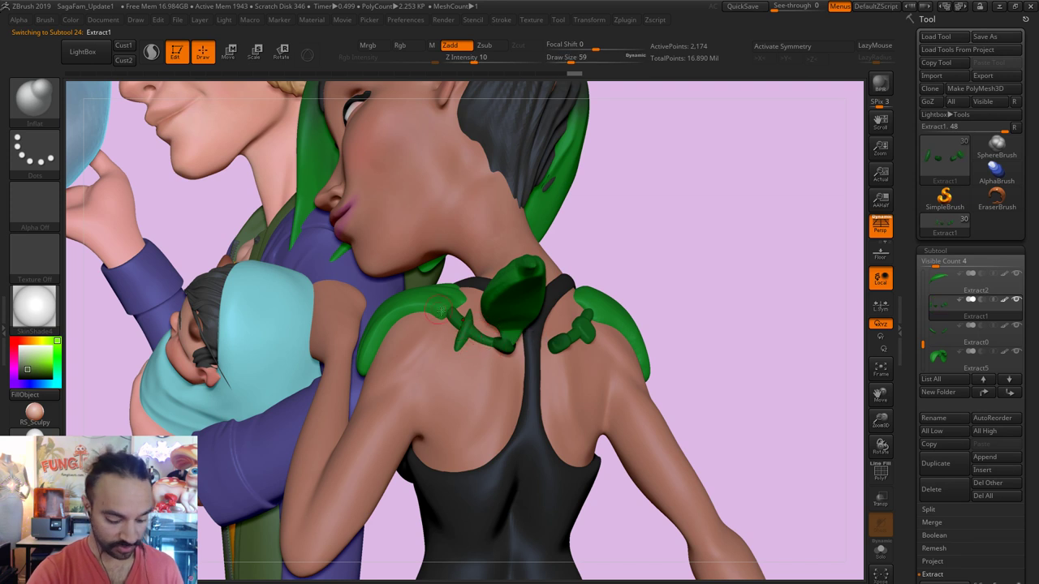
pyautogui.press('b')
pyautogui.press('m')
pyautogui.press('v')
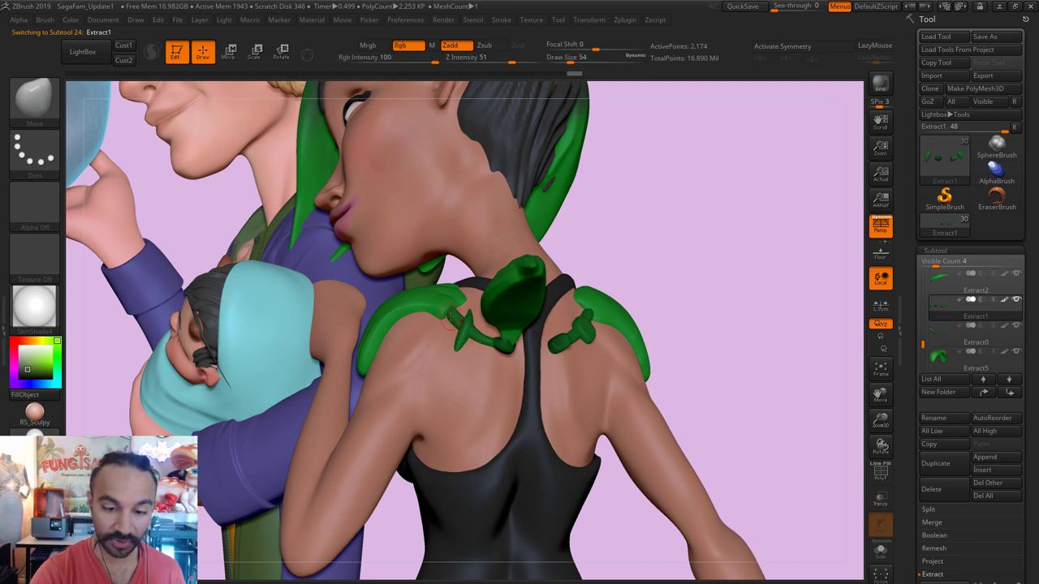
pyautogui.keyDown('alt'); pyautogui.click(450, 319); pyautogui.keyUp('alt')
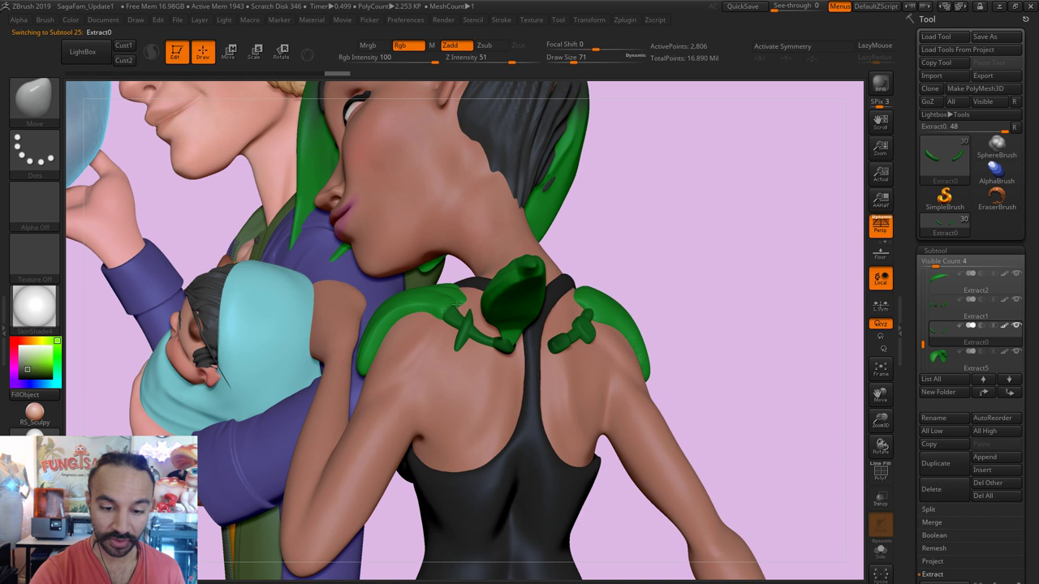
pyautogui.moveTo(456, 303); pyautogui.dragTo(467, 321)
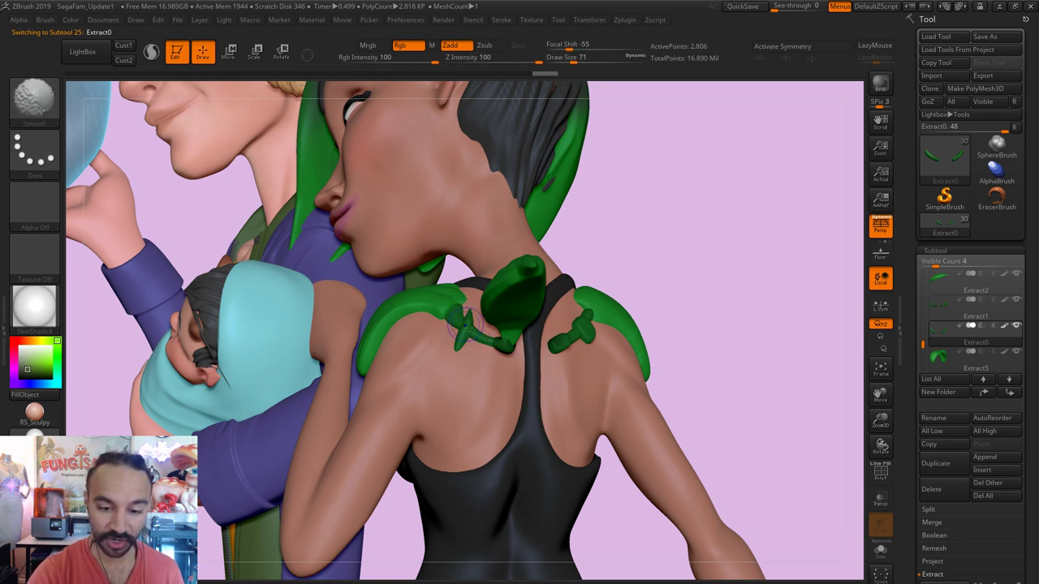
# Step: Turn the woman's back toward the camera and select the Merged_Day3_Excitement3_1 body subtool
pyautogui.moveTo(714, 243); pyautogui.dragTo(460, 295)
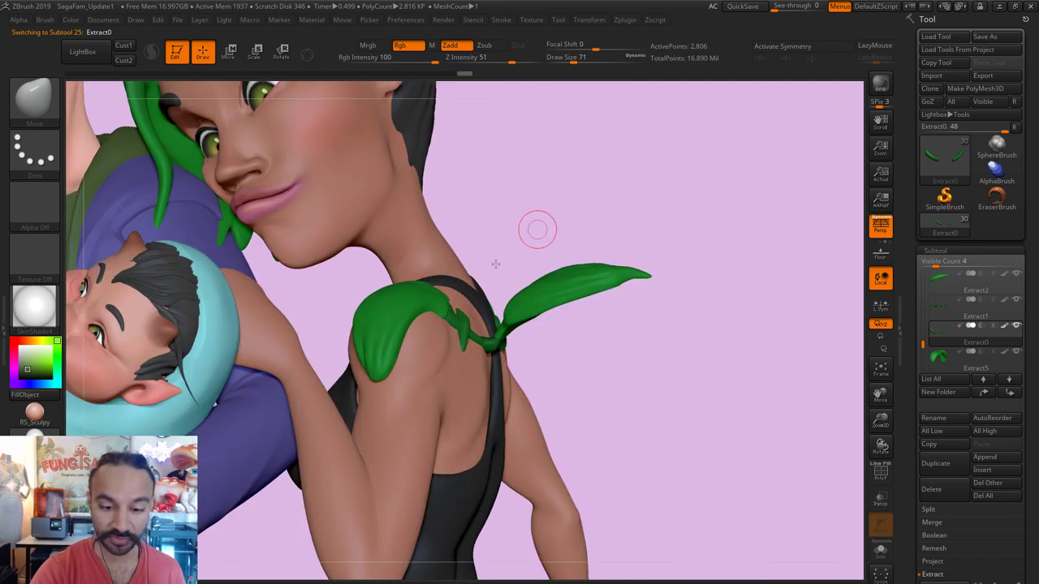
pyautogui.moveTo(535, 230); pyautogui.dragTo(471, 277)
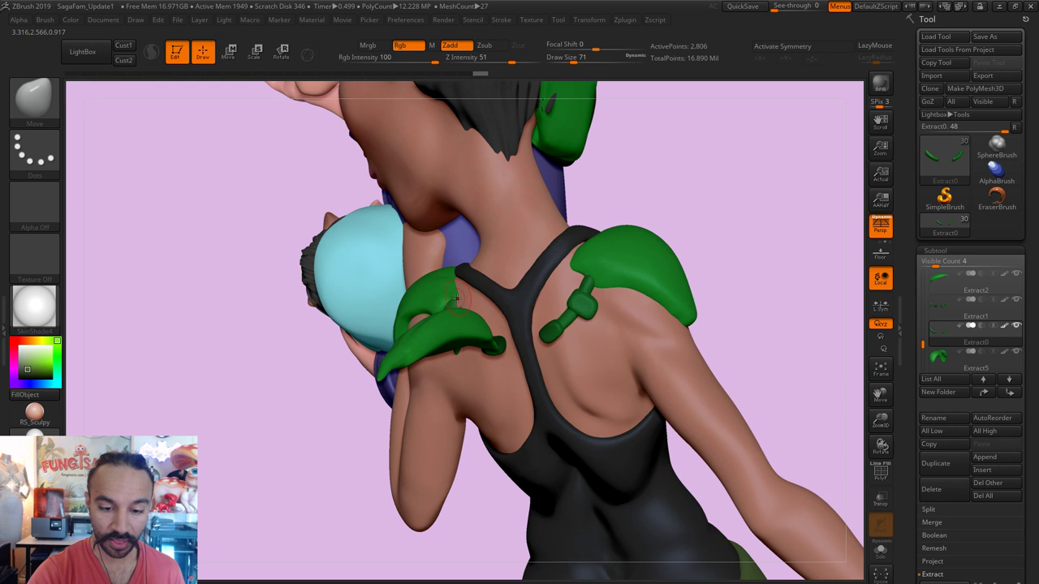
pyautogui.moveTo(614, 174); pyautogui.dragTo(440, 317)
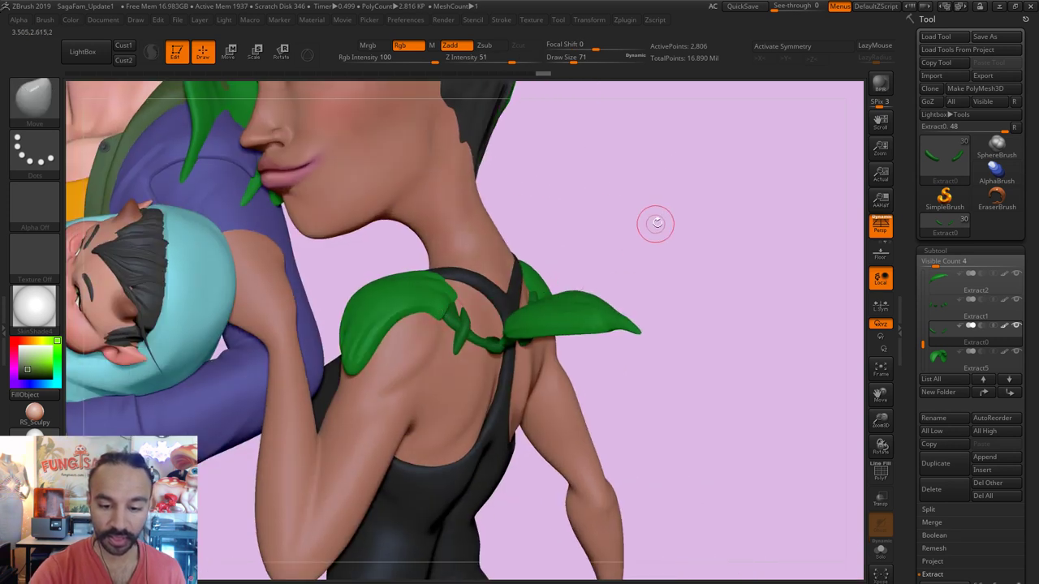
pyautogui.moveTo(649, 253); pyautogui.dragTo(645, 267)
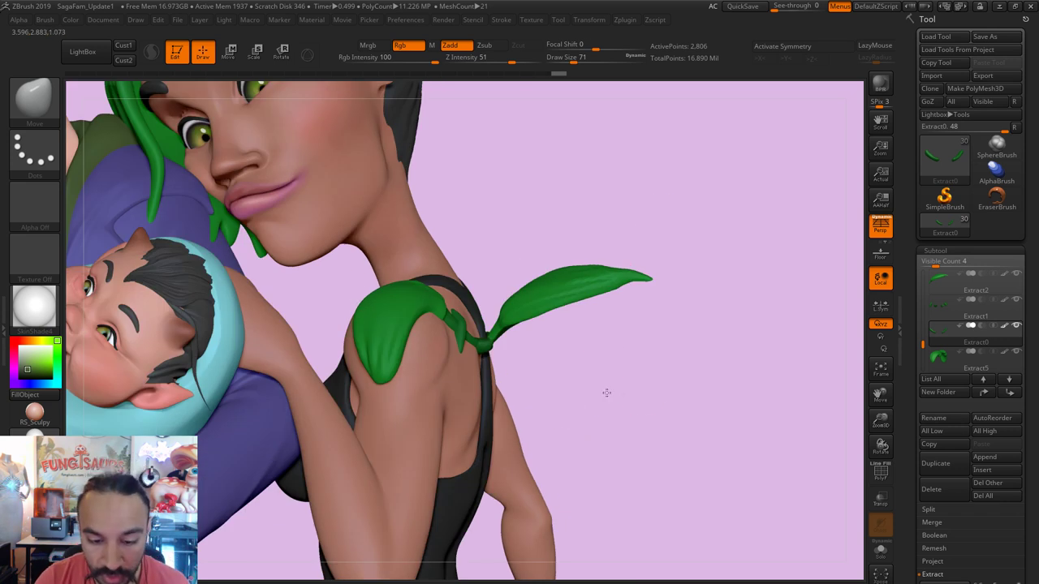
pyautogui.moveTo(607, 394); pyautogui.dragTo(605, 394)
pyautogui.keyDown('alt'); pyautogui.click(495, 388); pyautogui.keyUp('alt')
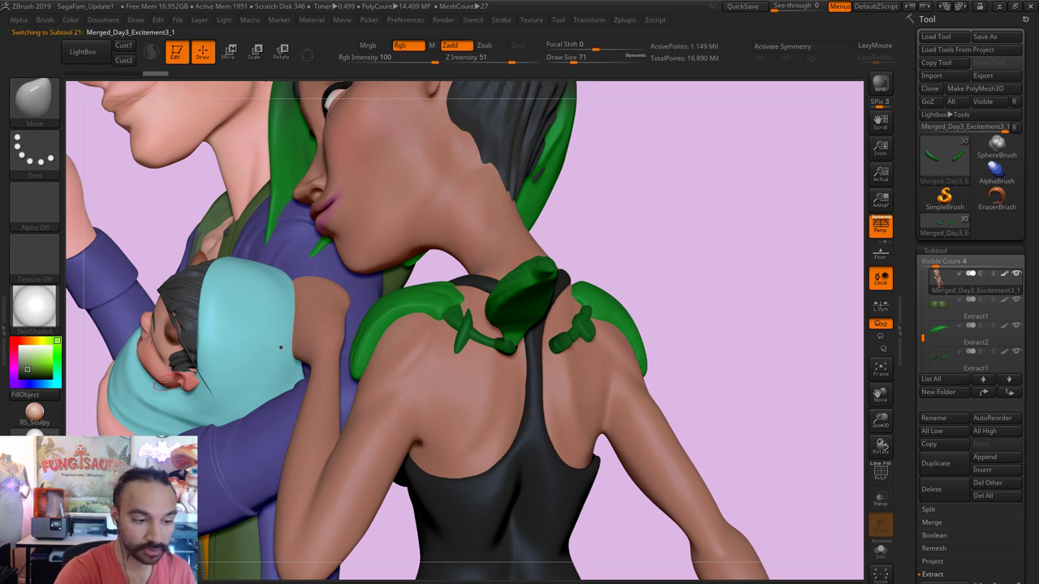
# Step: Set up the Standard brush with Mrgb on, Zadd off and Draw Size 49
pyautogui.press('b')
pyautogui.press('s')
pyautogui.press('t')
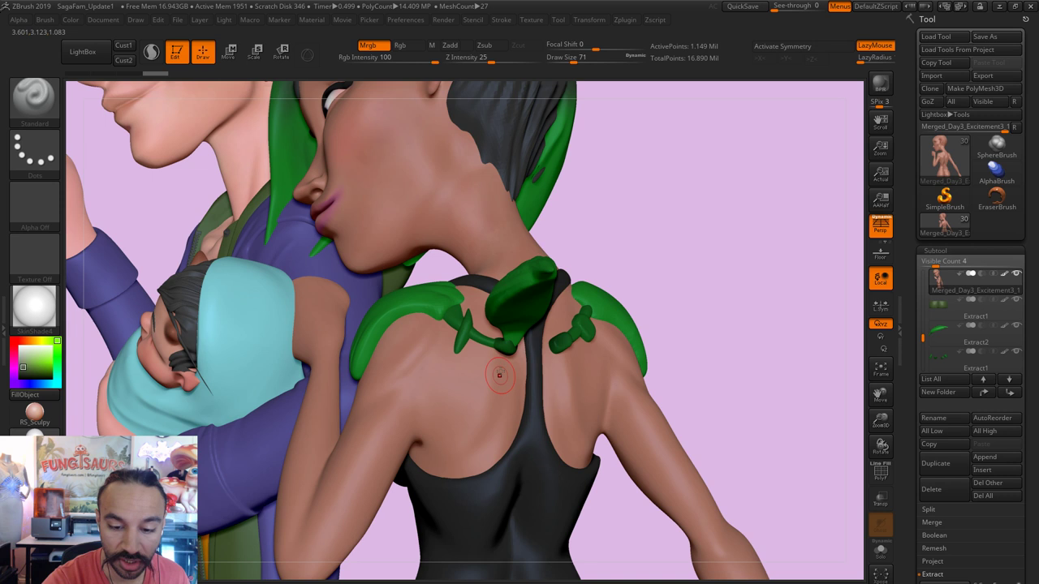
pyautogui.press('s')
pyautogui.moveTo(505, 359)
pyautogui.mouseDown()
pyautogui.moveTo(495, 406)
pyautogui.moveTo(504, 378)
pyautogui.mouseUp()
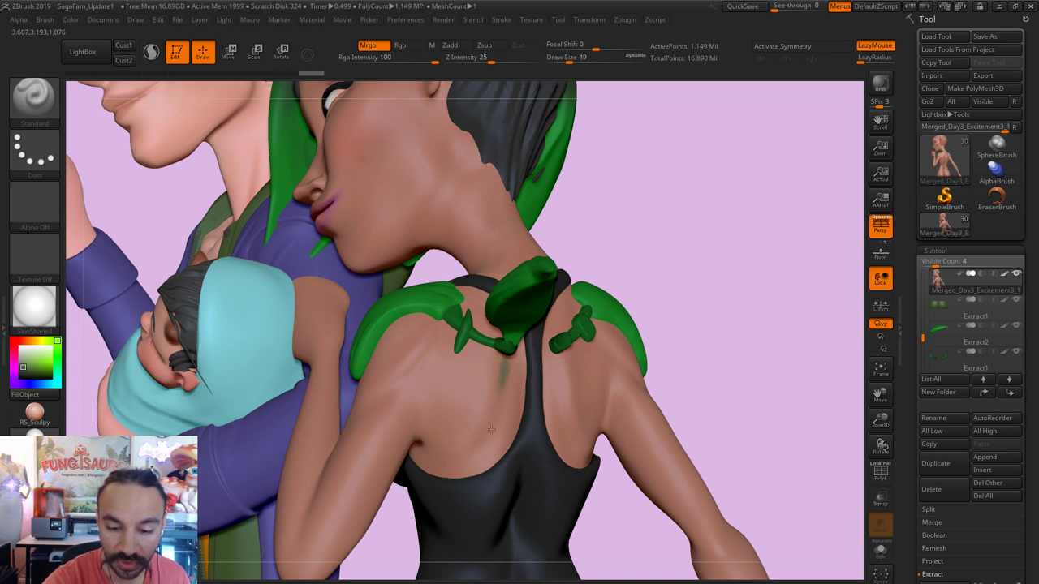
# Step: Polypaint dark shadow strokes below the shoulder leaf, shrinking the brush to 31, 20, then 23
pyautogui.moveTo(492, 431); pyautogui.dragTo(495, 411)
pyautogui.moveTo(503, 372)
pyautogui.mouseDown()
pyautogui.moveTo(493, 416)
pyautogui.moveTo(507, 355)
pyautogui.mouseUp()
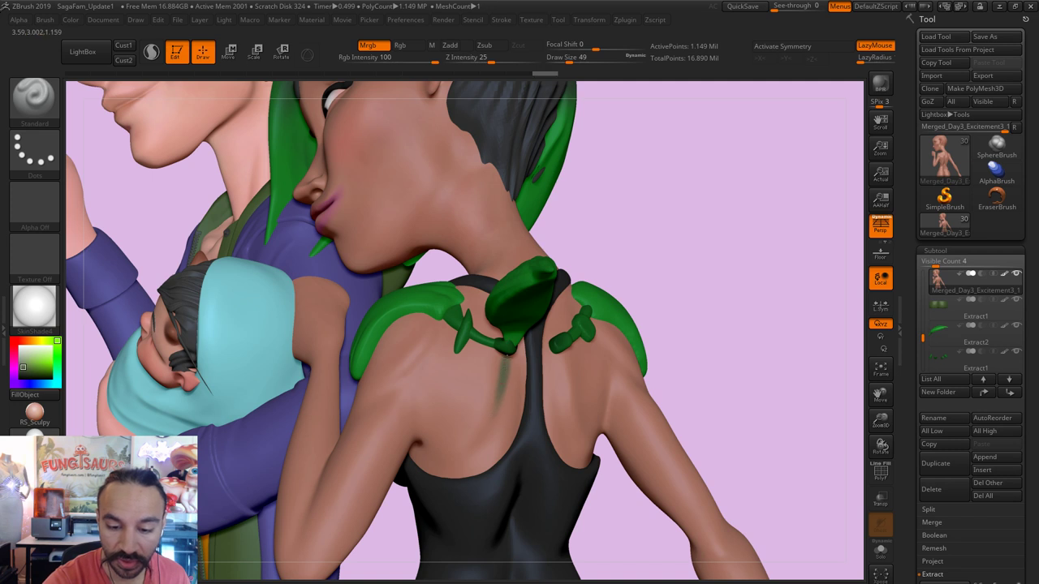
pyautogui.moveTo(501, 390); pyautogui.dragTo(504, 363)
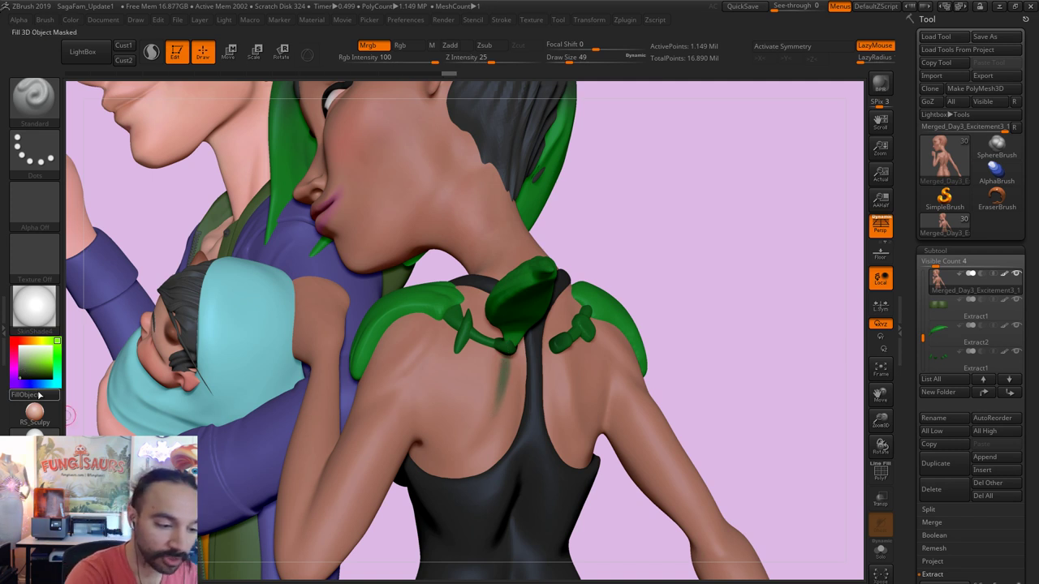
pyautogui.press('[')
pyautogui.moveTo(506, 367); pyautogui.dragTo(502, 367)
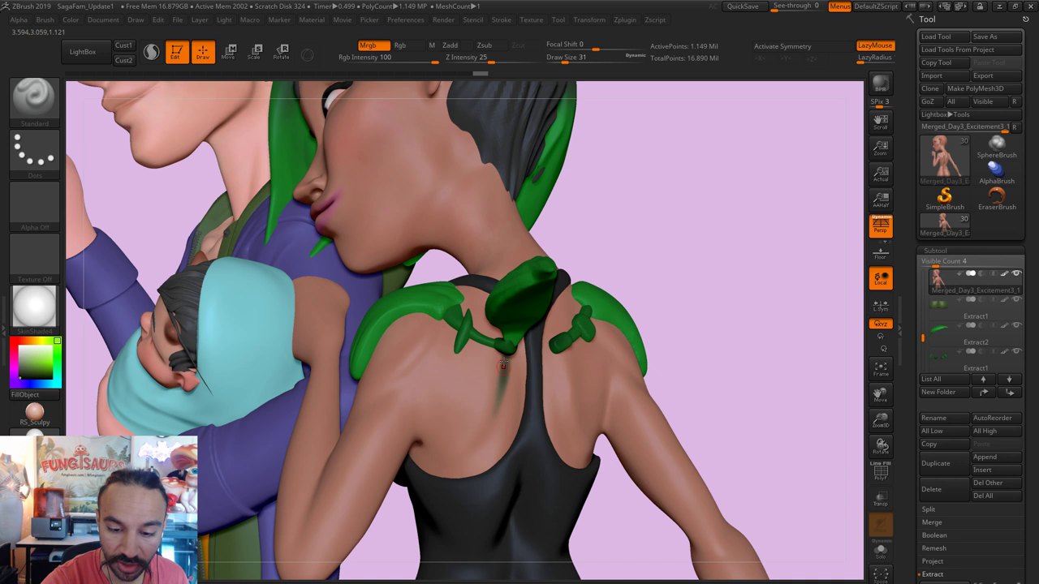
pyautogui.press('[')
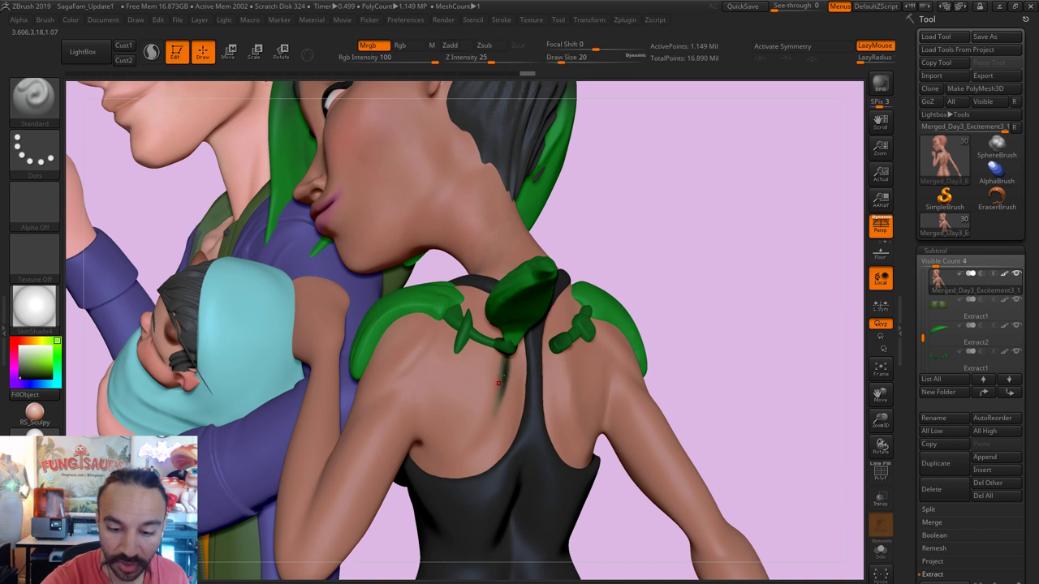
pyautogui.moveTo(688, 315)
pyautogui.mouseDown()
pyautogui.moveTo(654, 308)
pyautogui.moveTo(629, 339)
pyautogui.moveTo(562, 362)
pyautogui.moveTo(567, 418)
pyautogui.mouseUp()
pyautogui.press(']')
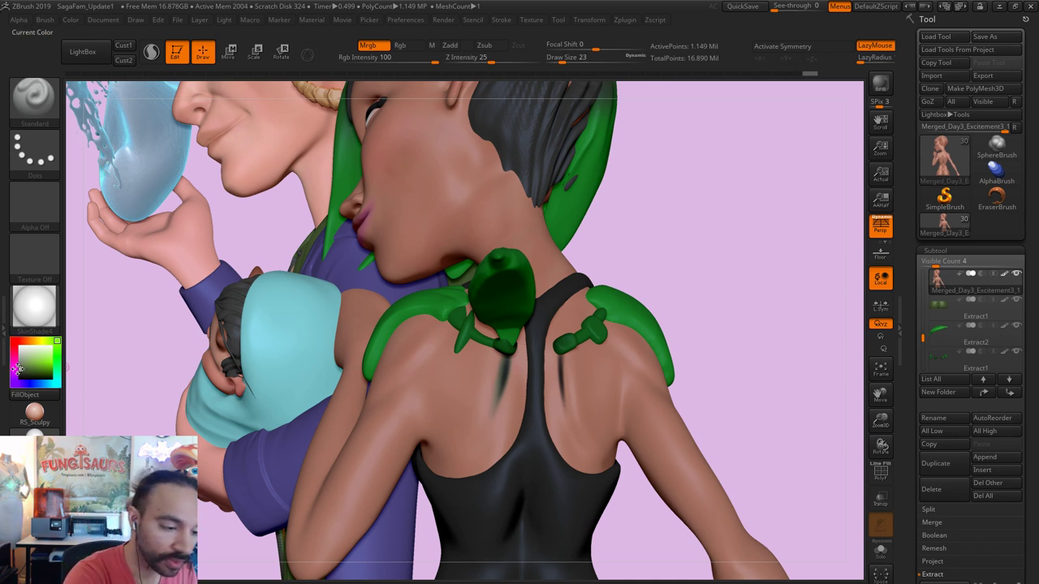
# Step: Paint short shadow strokes on the upper back at Draw Size 35
pyautogui.press(']')
pyautogui.press(']')
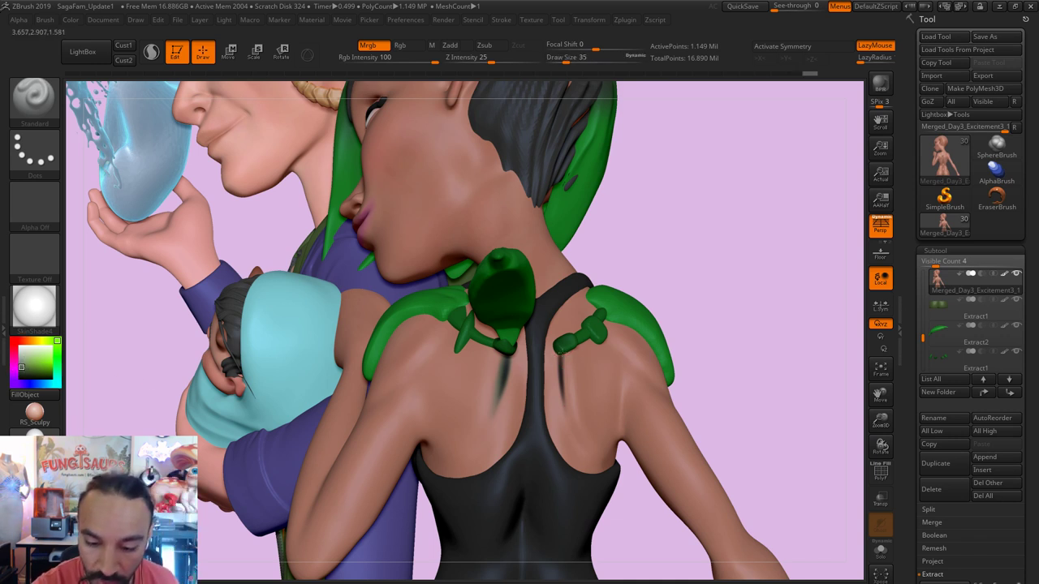
pyautogui.moveTo(570, 427); pyautogui.dragTo(571, 447)
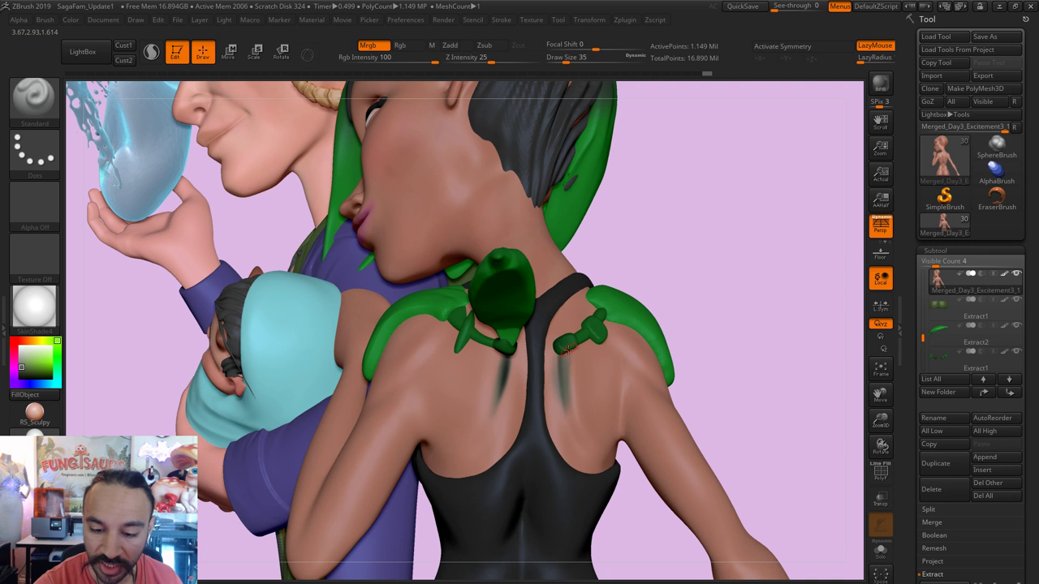
pyautogui.moveTo(568, 349); pyautogui.dragTo(572, 341)
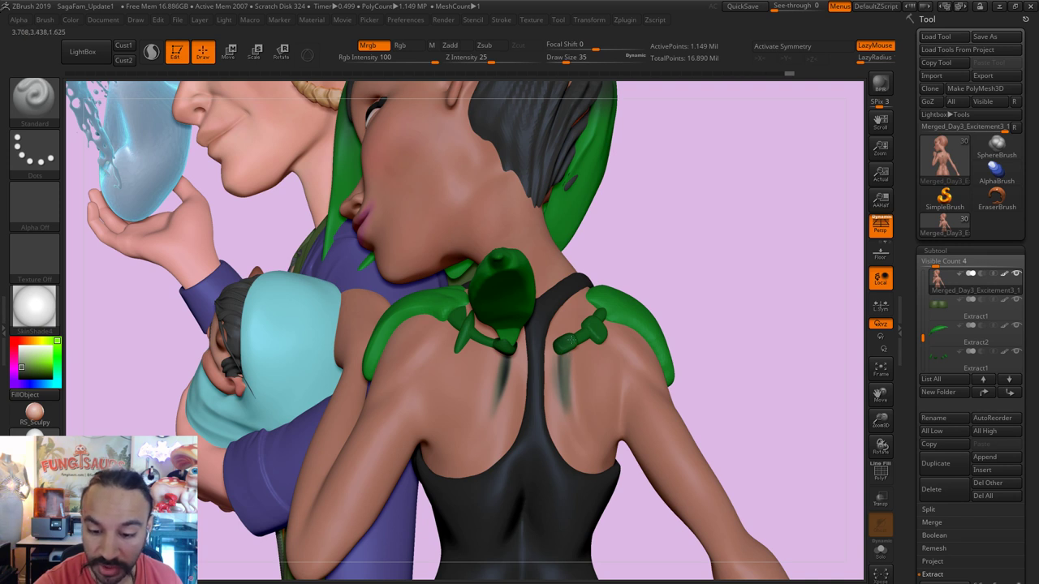
pyautogui.click(568, 424)
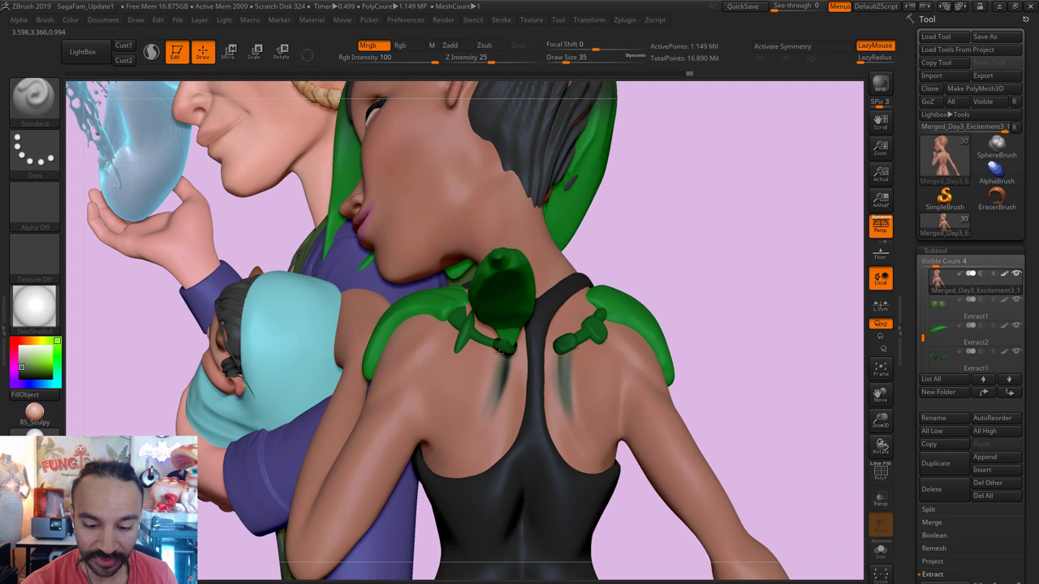
pyautogui.moveTo(495, 395); pyautogui.dragTo(499, 360)
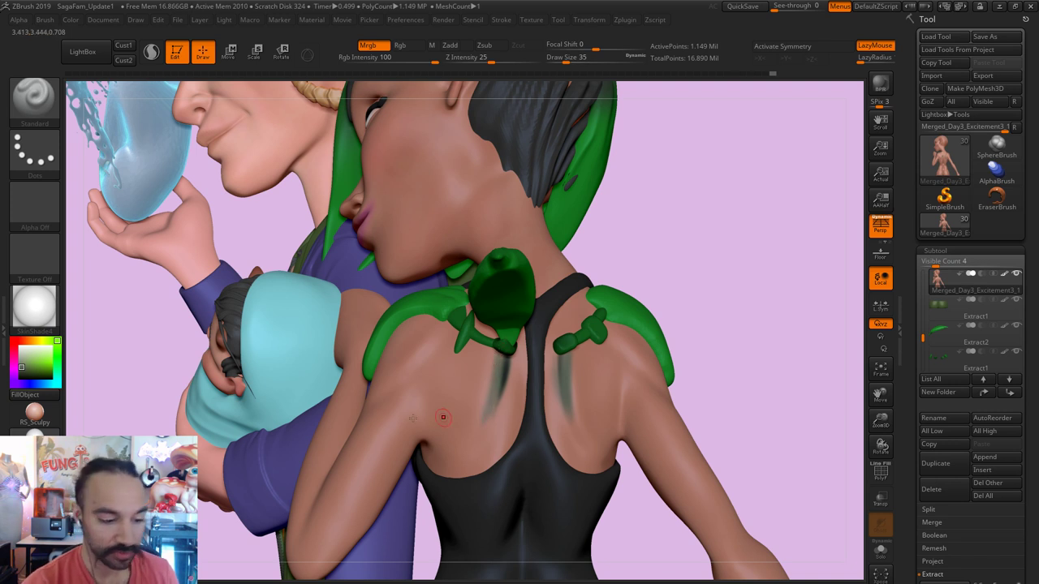
# Step: Pick a darker colour and paint longer downward shadows below each green strap
pyautogui.moveTo(21, 367); pyautogui.dragTo(20, 374)
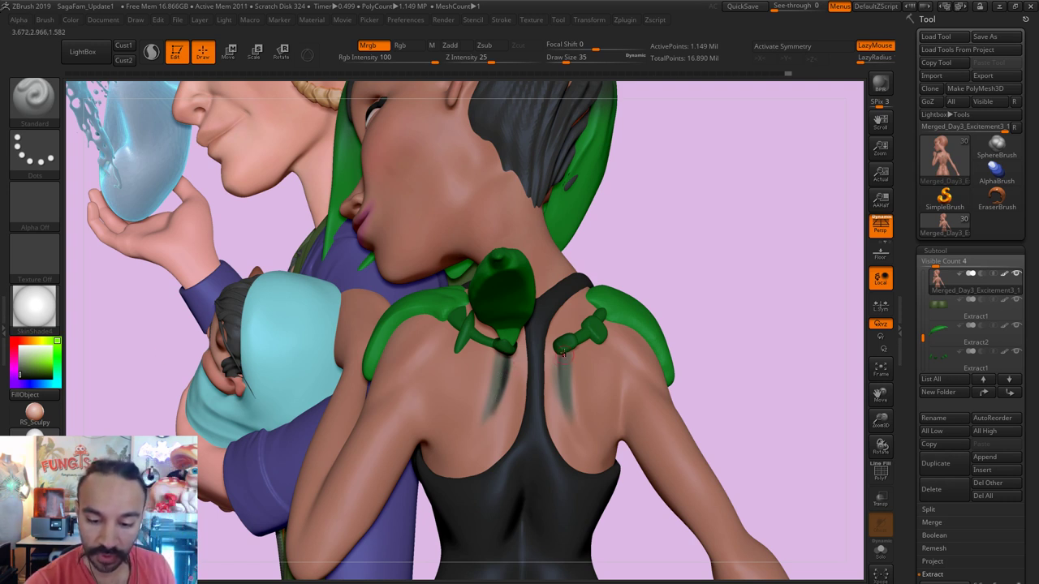
pyautogui.moveTo(564, 353); pyautogui.dragTo(575, 422)
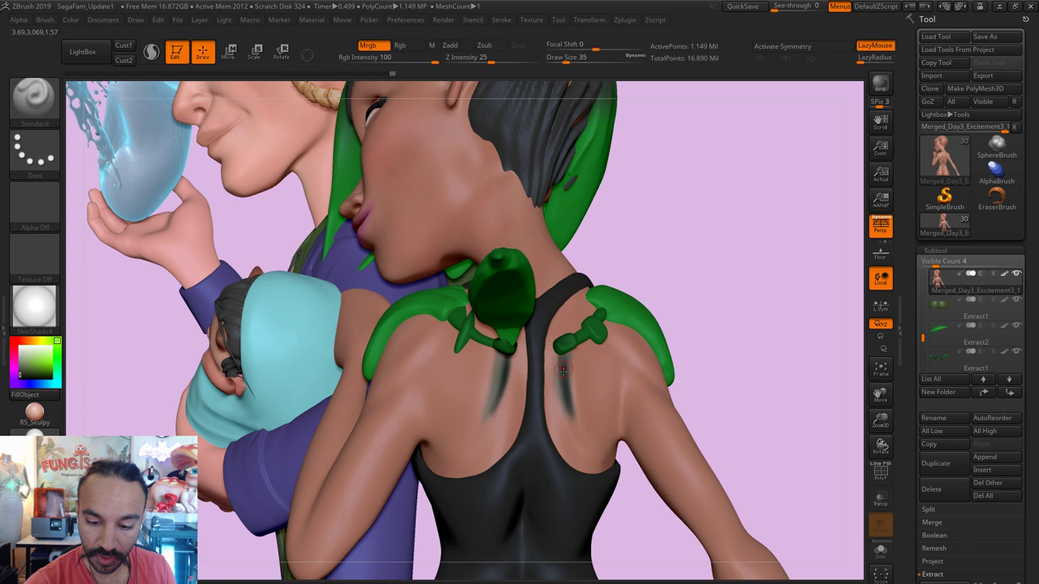
pyautogui.moveTo(490, 412); pyautogui.dragTo(485, 420)
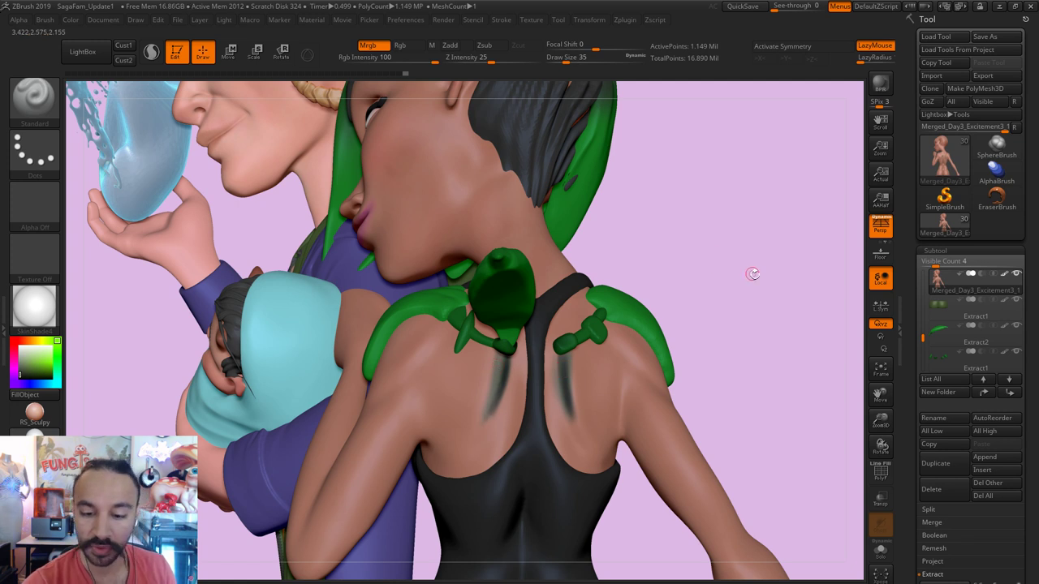
pyautogui.moveTo(782, 277); pyautogui.dragTo(61, 410)
# Step: Sample a dark red-brown colour from the body with C and set Draw Size to 62
pyautogui.press('c')
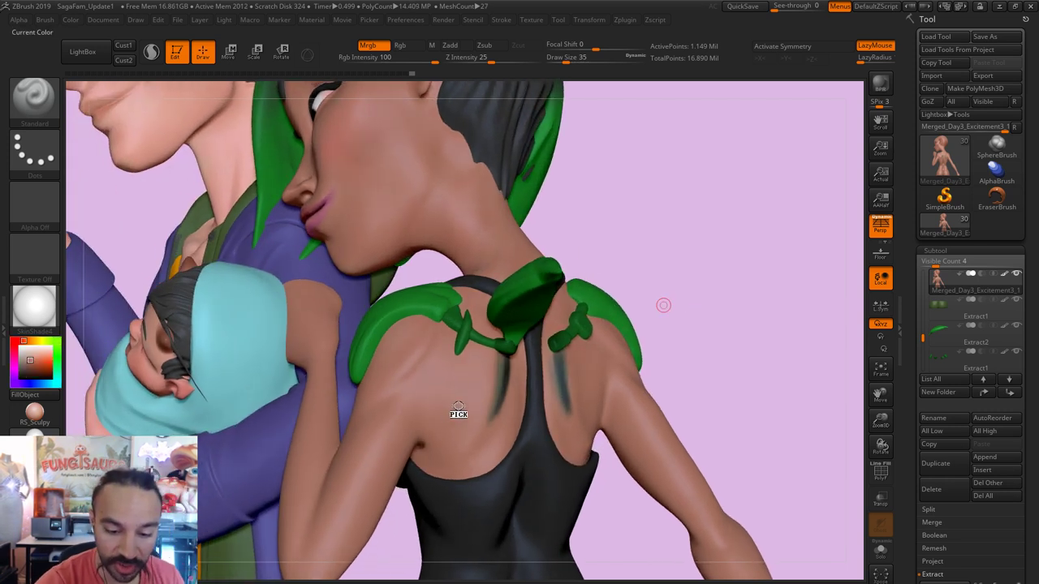
pyautogui.press('s')
pyautogui.click(482, 413)
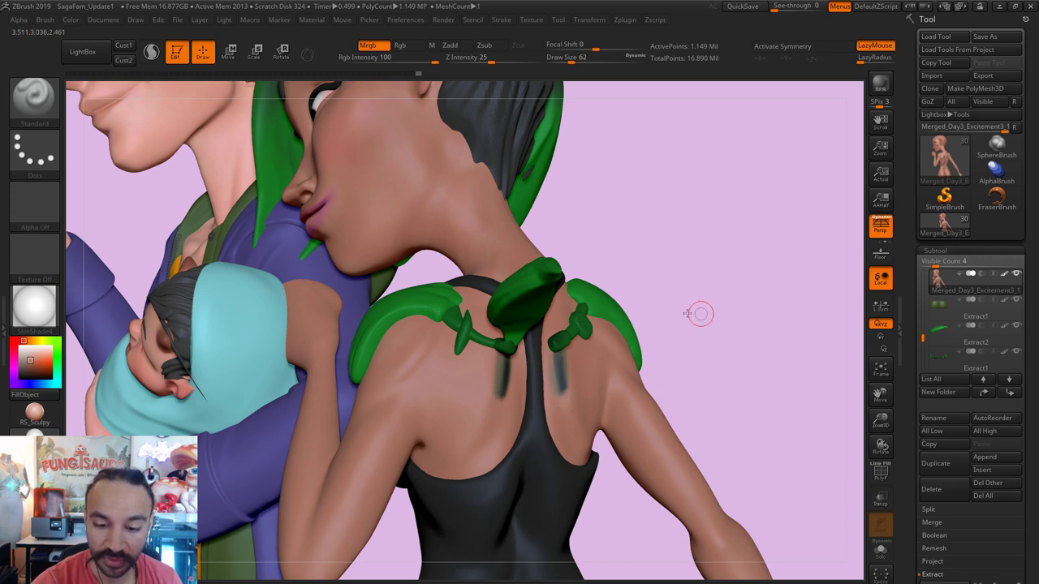
pyautogui.moveTo(700, 313)
pyautogui.mouseDown()
pyautogui.moveTo(677, 304)
pyautogui.moveTo(541, 388)
pyautogui.mouseUp()
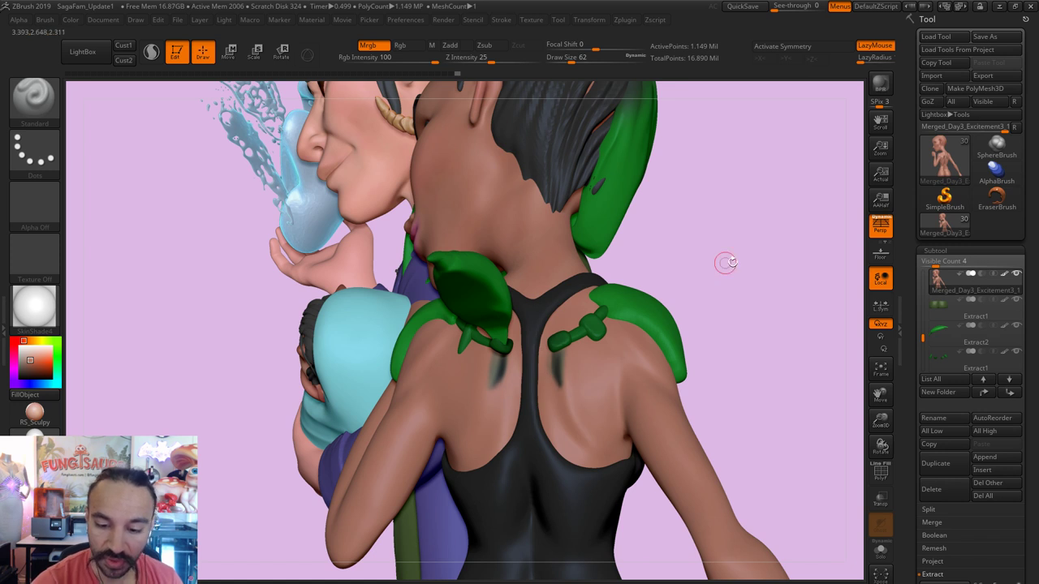
pyautogui.moveTo(795, 272); pyautogui.dragTo(793, 269)
pyautogui.press('s')
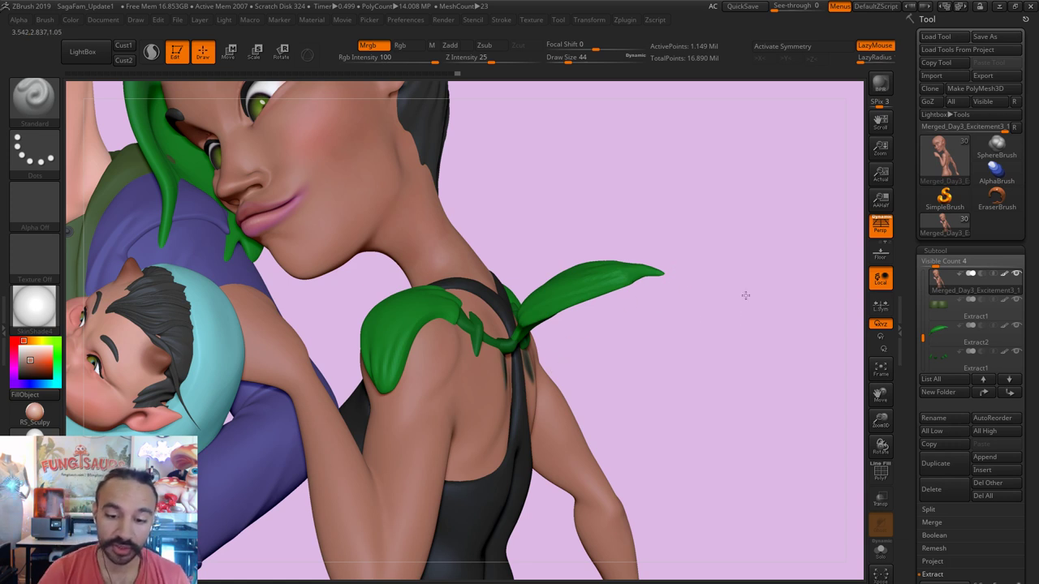
pyautogui.moveTo(745, 294); pyautogui.dragTo(706, 311)
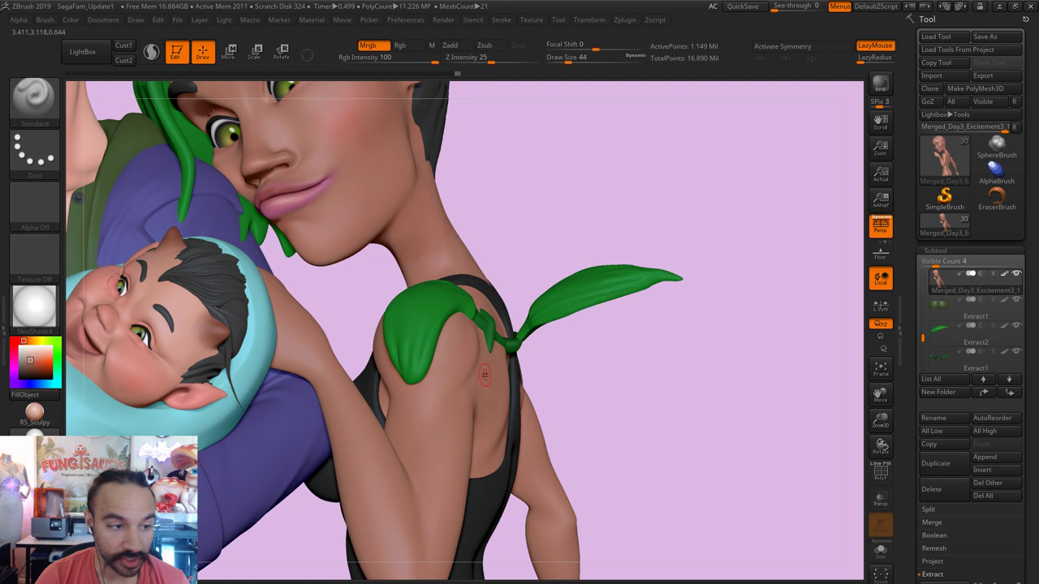
# Step: Pick the PolyMesh3D star tool and draw it on a cleared canvas
pyautogui.click(944, 199)
pyautogui.click(643, 210)
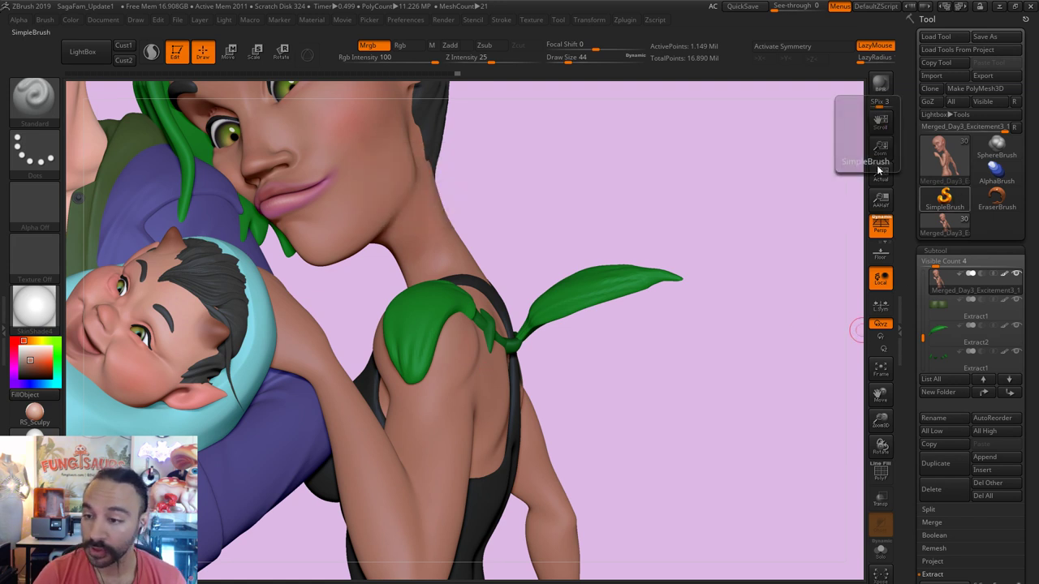
pyautogui.click(937, 158)
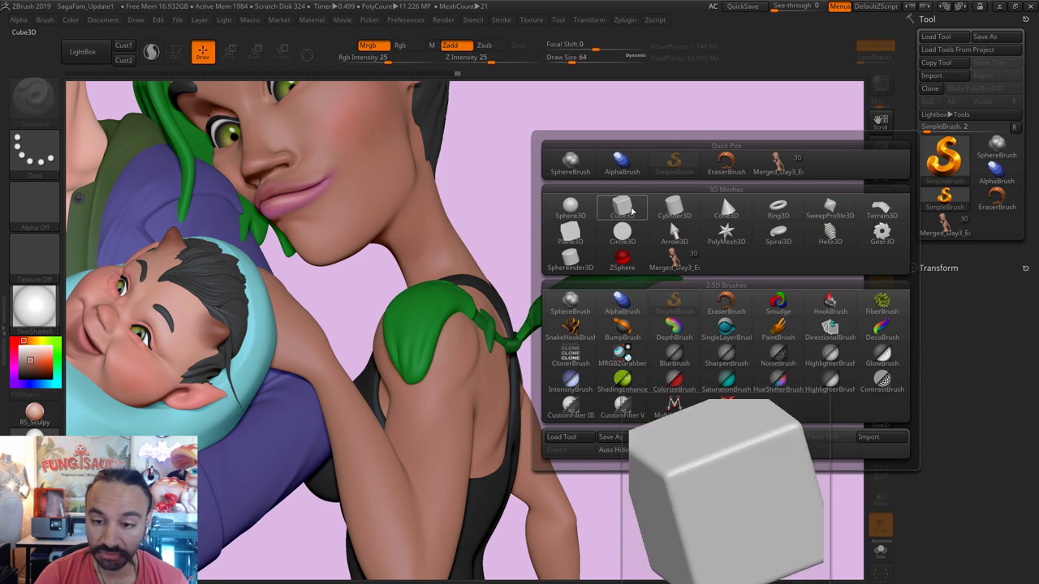
pyautogui.click(715, 232)
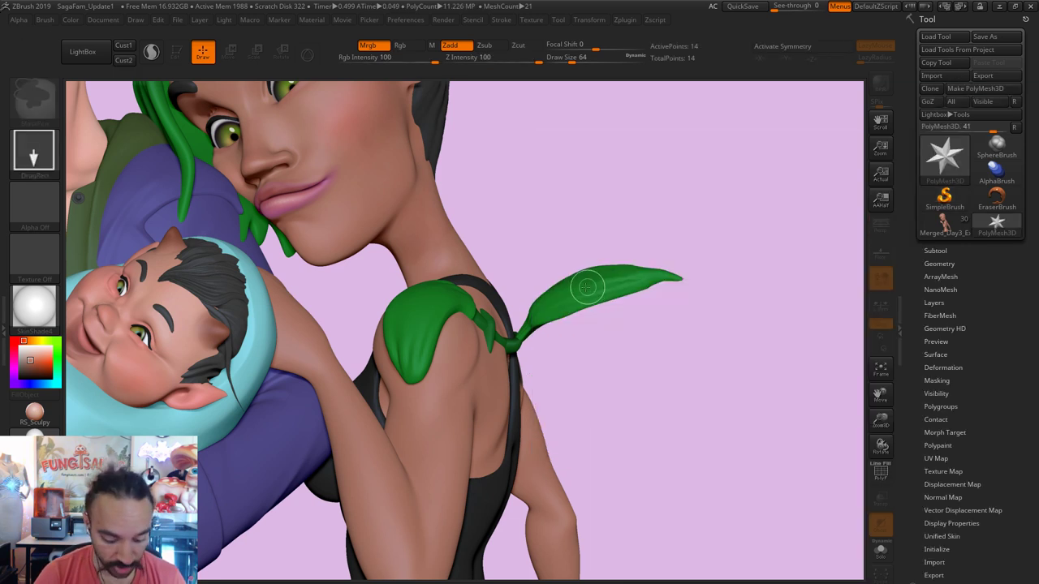
pyautogui.hotkey('ctrl', 'n')
pyautogui.moveTo(480, 283)
pyautogui.mouseDown()
pyautogui.moveTo(492, 391)
pyautogui.moveTo(267, 157)
pyautogui.mouseUp()
# Step: Enter Edit mode and convert the star with Make PolyMesh3D, showing its Subtool list
pyautogui.press('t')
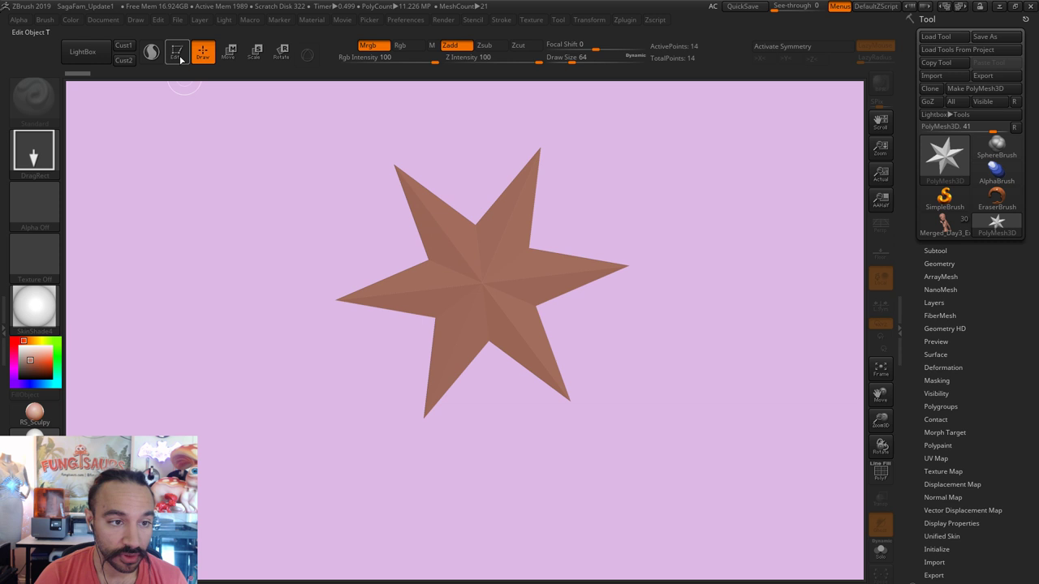
pyautogui.click(975, 87)
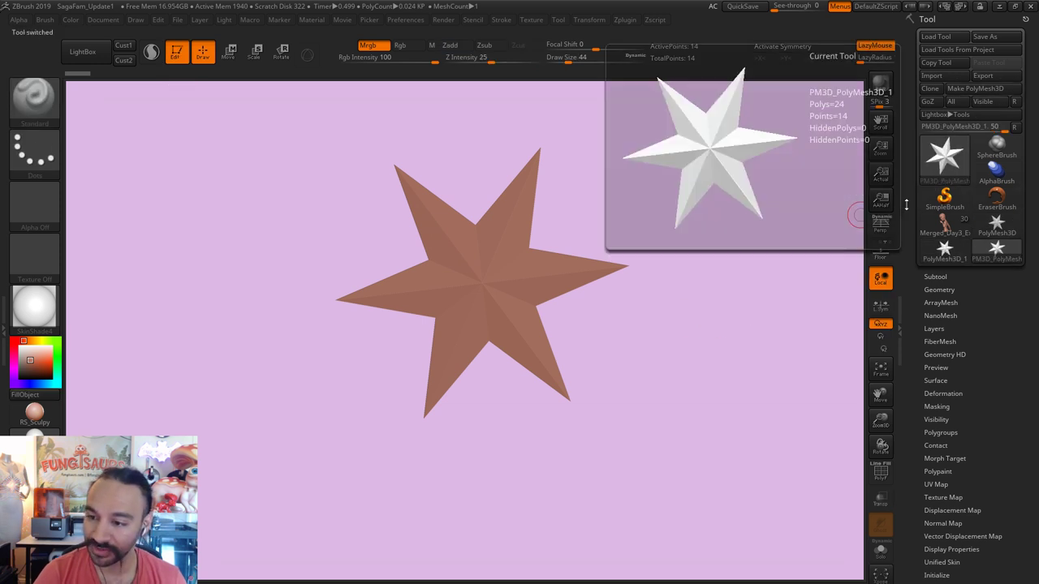
pyautogui.click(935, 276)
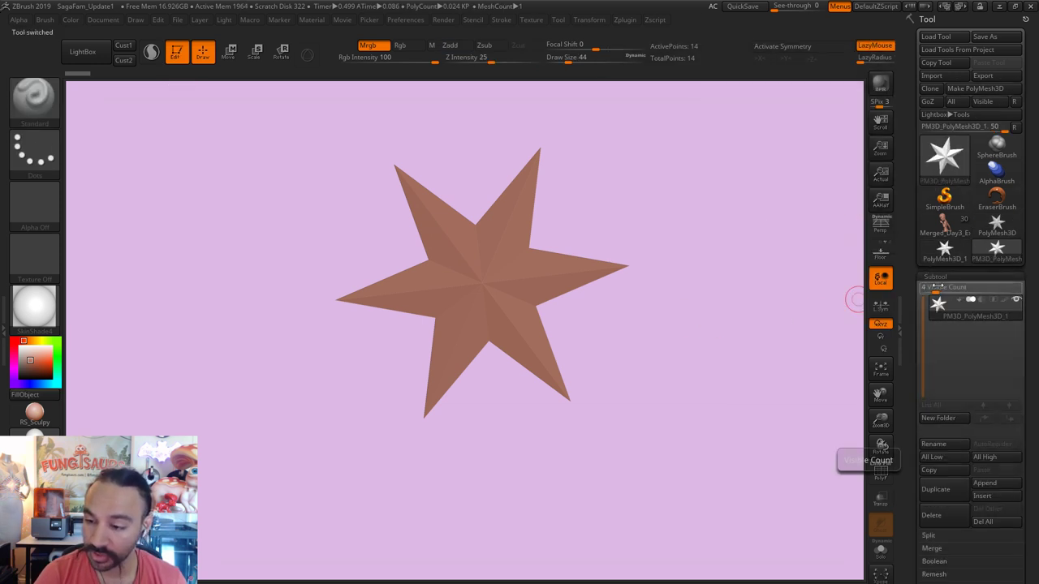
pyautogui.moveTo(657, 338); pyautogui.dragTo(579, 385)
# Step: From a side view, squash the star's depth with a Move transpose line, then return to Draw
pyautogui.moveTo(190, 343); pyautogui.dragTo(478, 354)
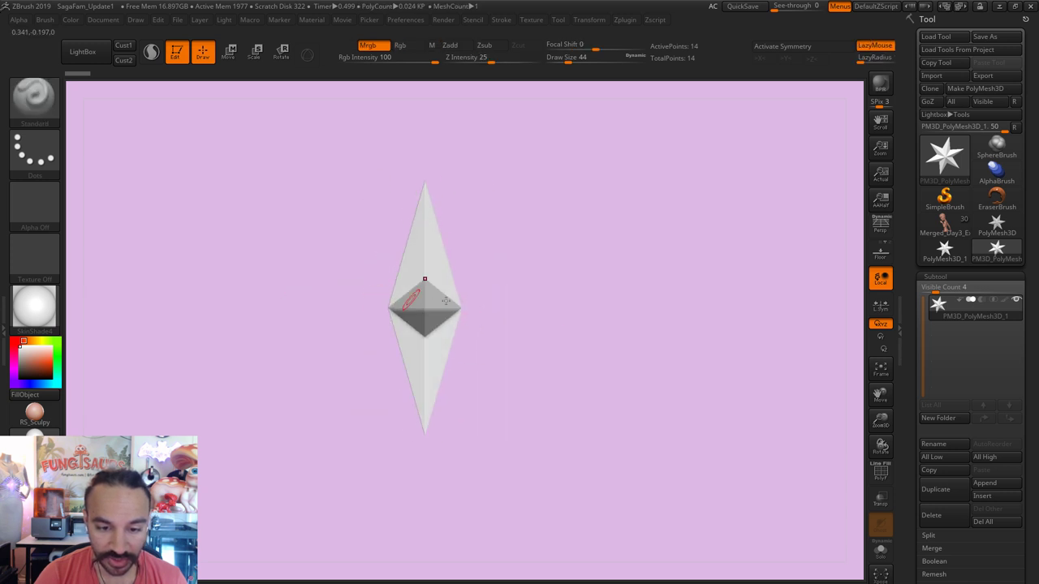
pyautogui.moveTo(365, 303); pyautogui.dragTo(630, 334)
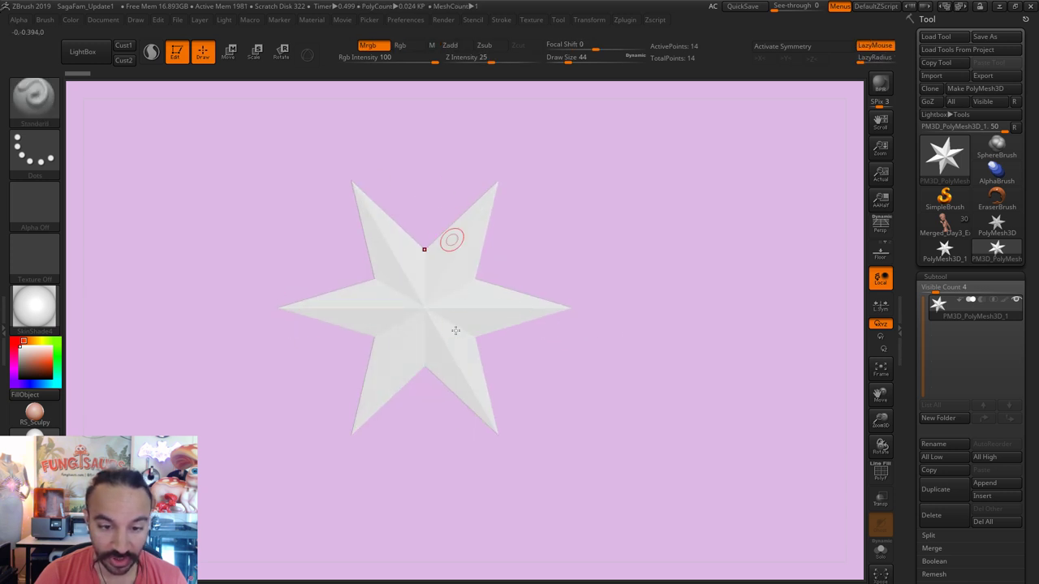
pyautogui.moveTo(501, 292); pyautogui.dragTo(440, 310)
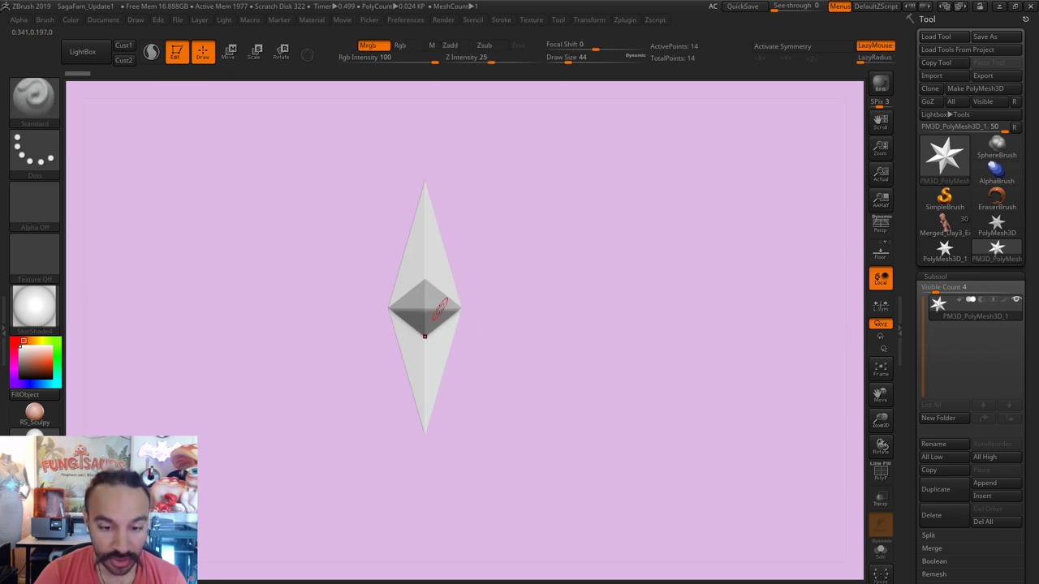
pyautogui.keyDown('shift'); pyautogui.moveTo(580, 366); pyautogui.dragTo(617, 371); pyautogui.keyUp('shift')
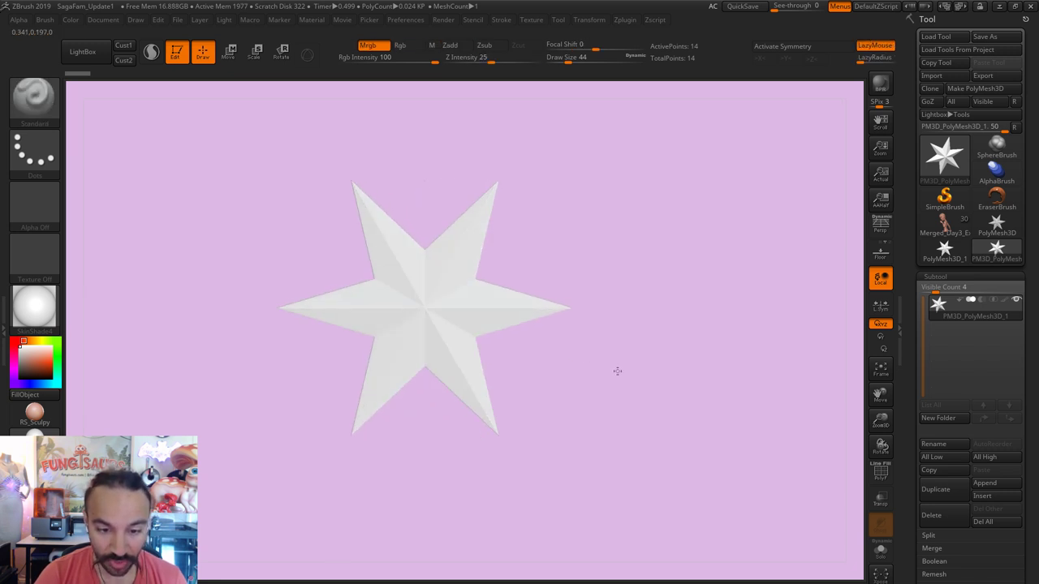
pyautogui.click(50, 119)
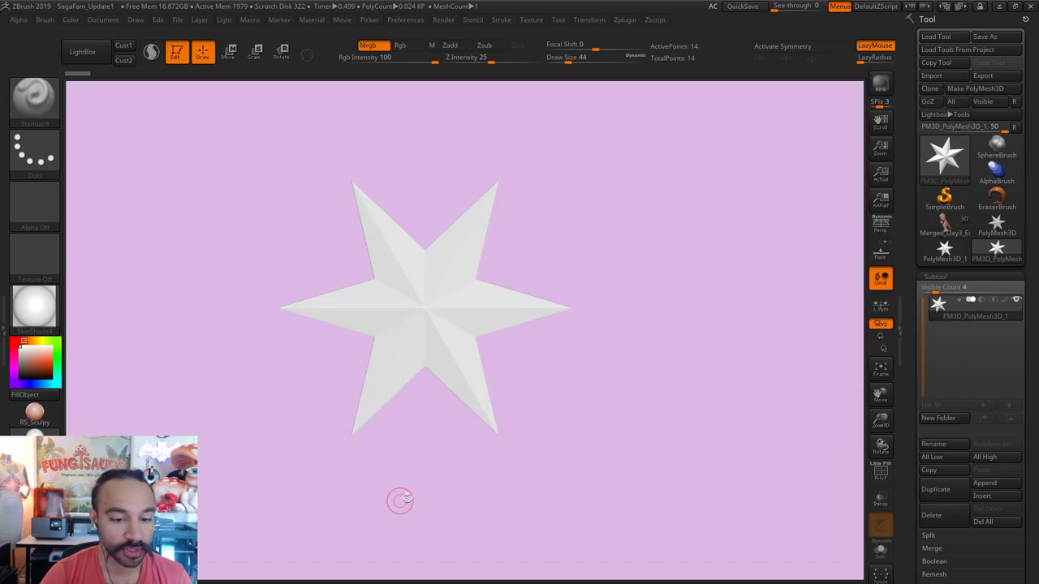
pyautogui.moveTo(399, 499); pyautogui.dragTo(560, 513)
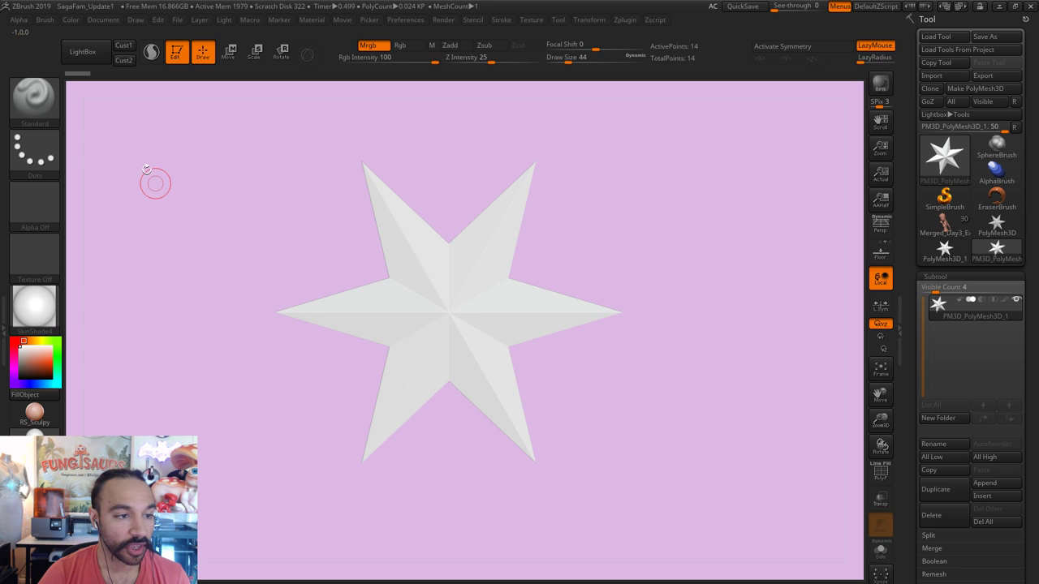
pyautogui.moveTo(688, 382); pyautogui.dragTo(629, 368)
pyautogui.click(232, 54)
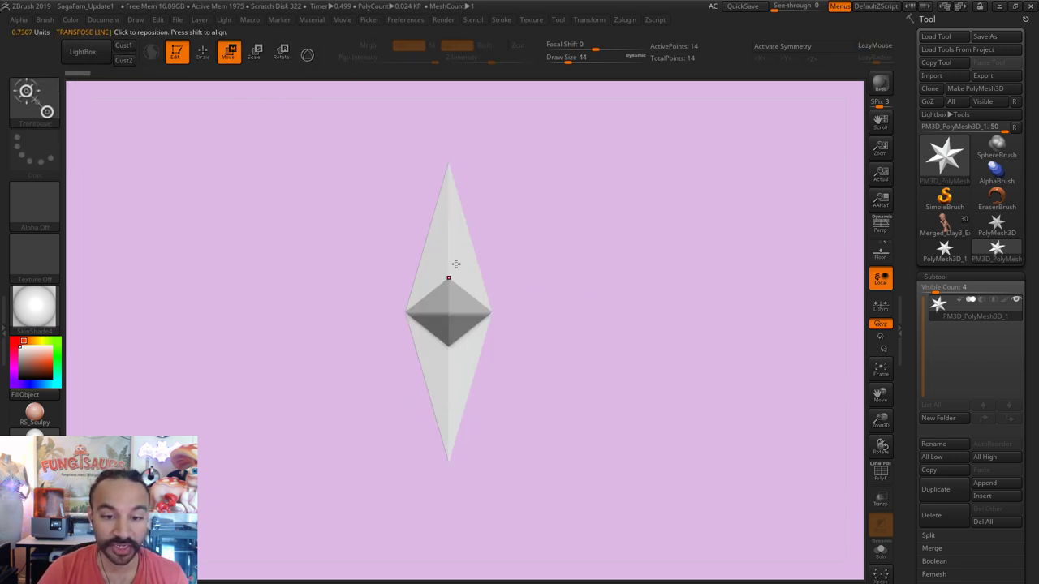
pyautogui.moveTo(448, 268); pyautogui.dragTo(582, 271)
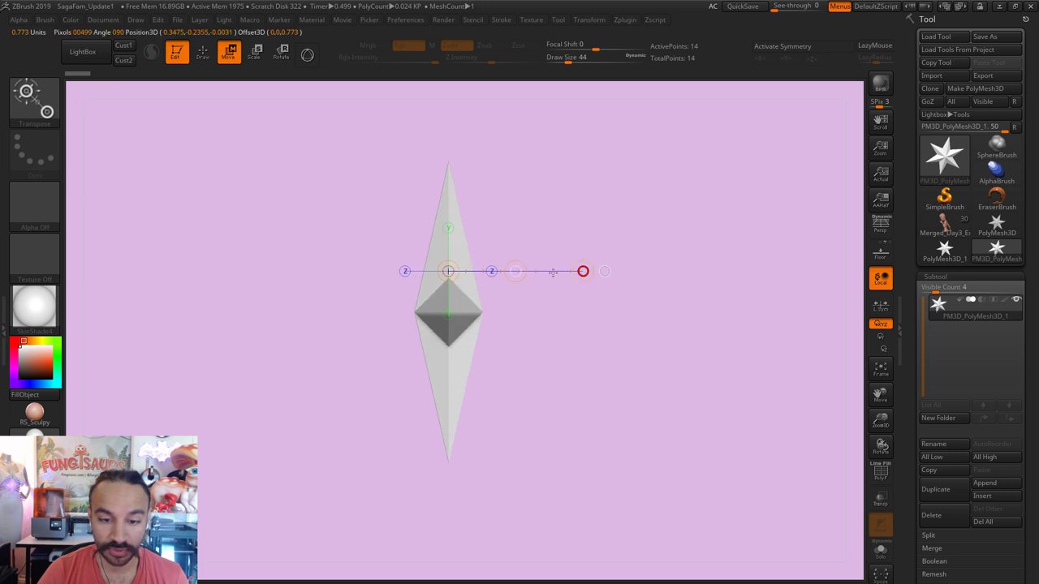
pyautogui.click(203, 53)
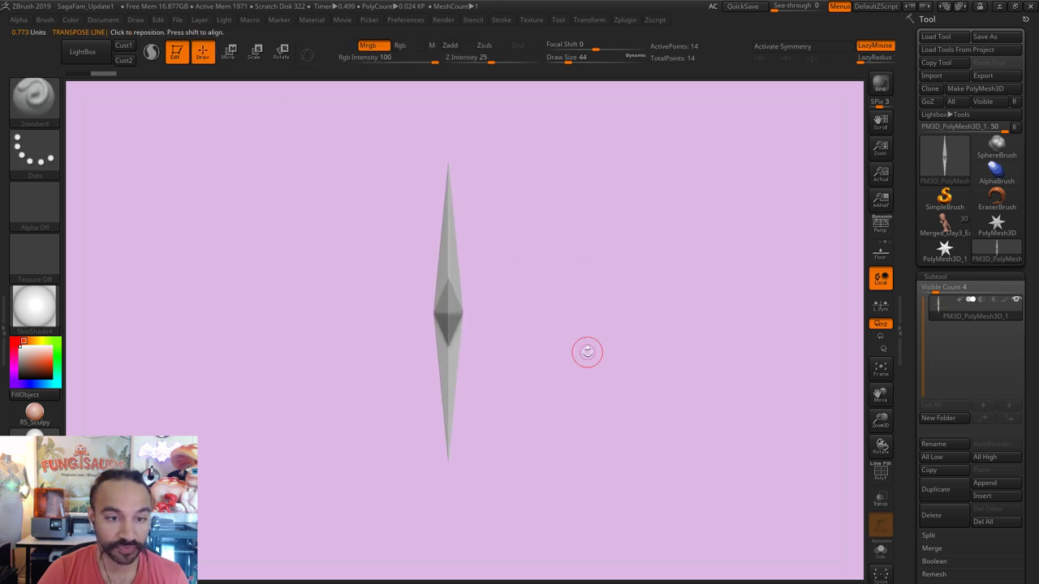
pyautogui.moveTo(587, 353)
pyautogui.mouseDown()
pyautogui.moveTo(636, 356)
pyautogui.moveTo(606, 352)
pyautogui.mouseUp()
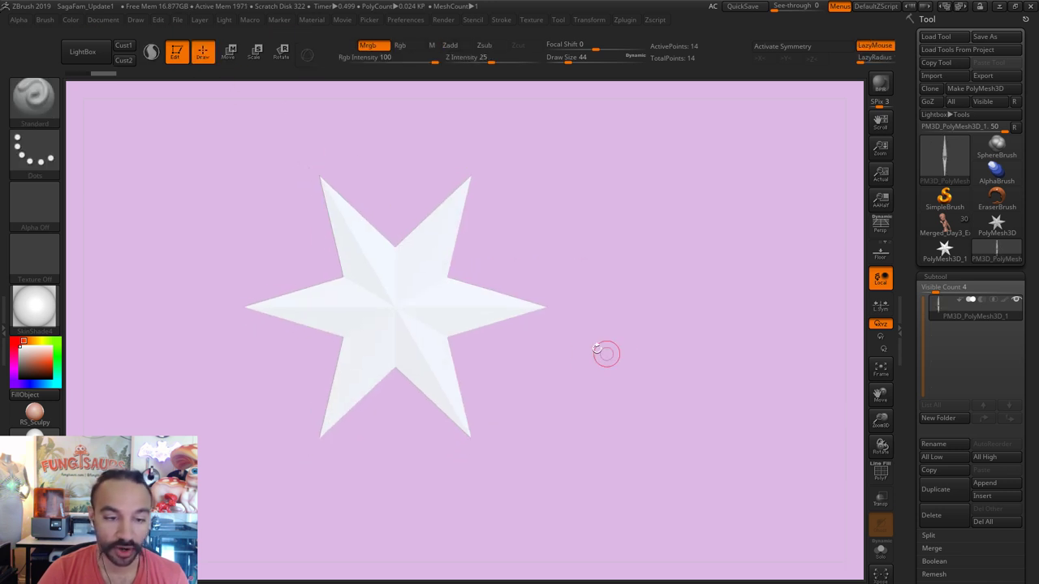
# Step: Select Alpha 34 from the alpha library and use Alpha > Add To Spotlight
pyautogui.click(22, 21)
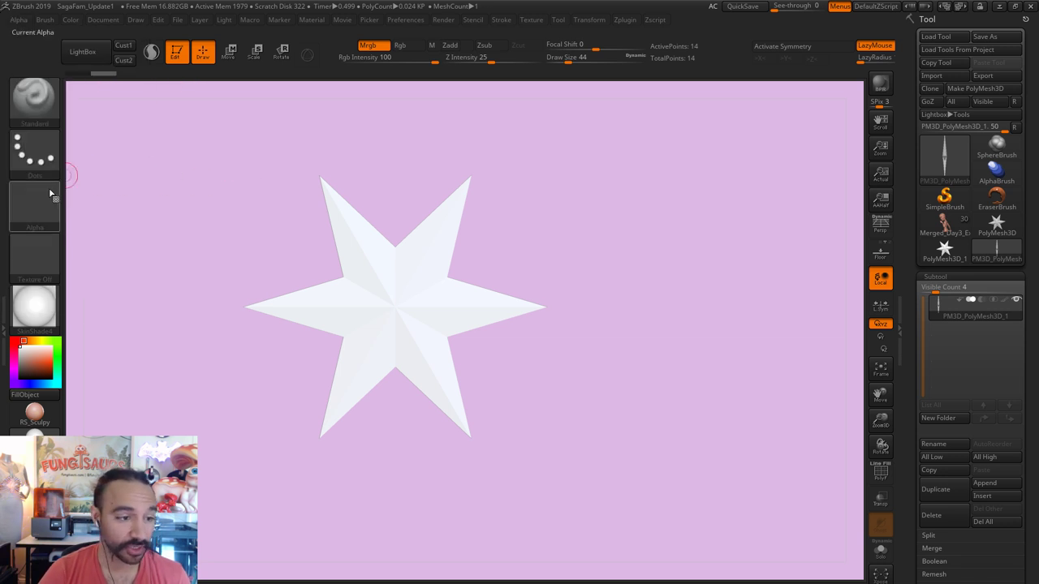
pyautogui.click(36, 100)
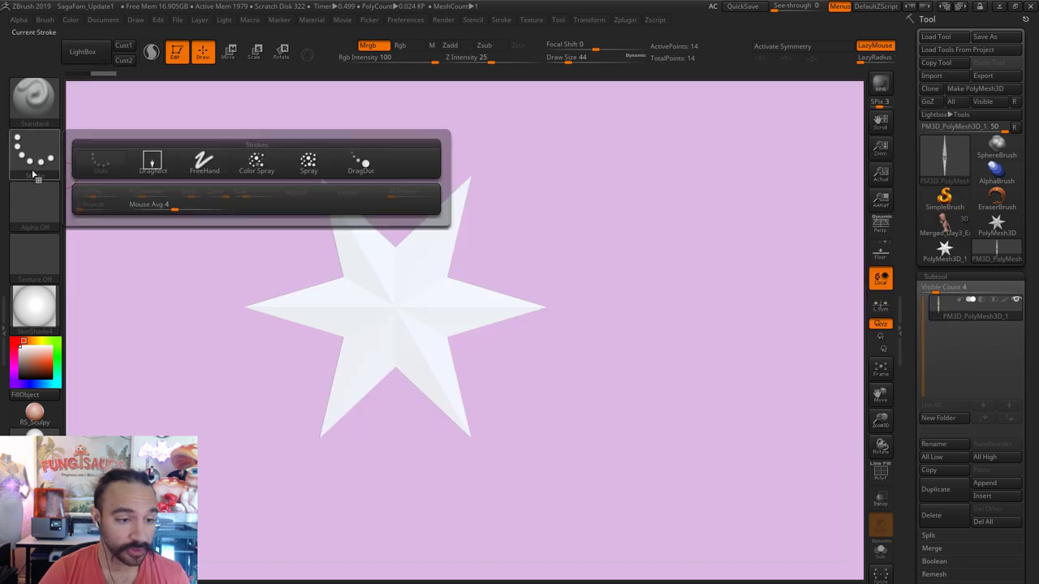
pyautogui.click(34, 154)
pyautogui.click(34, 204)
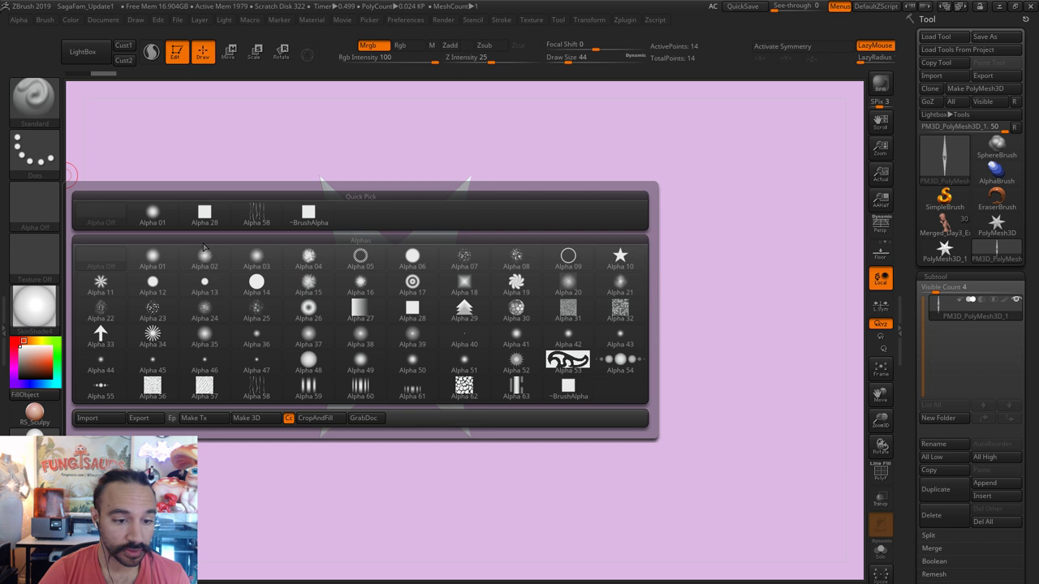
pyautogui.click(152, 333)
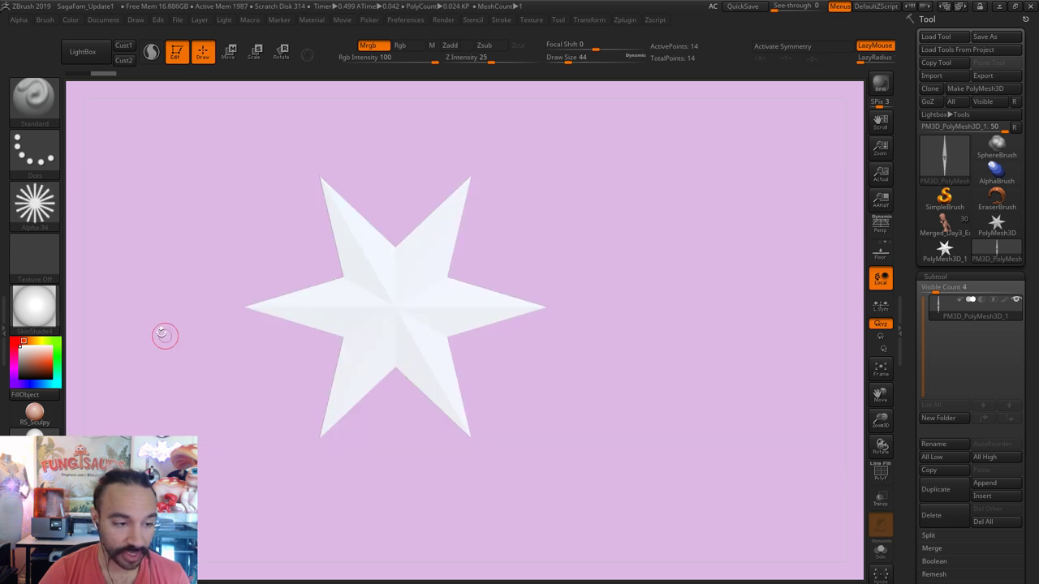
pyautogui.moveTo(35, 211)
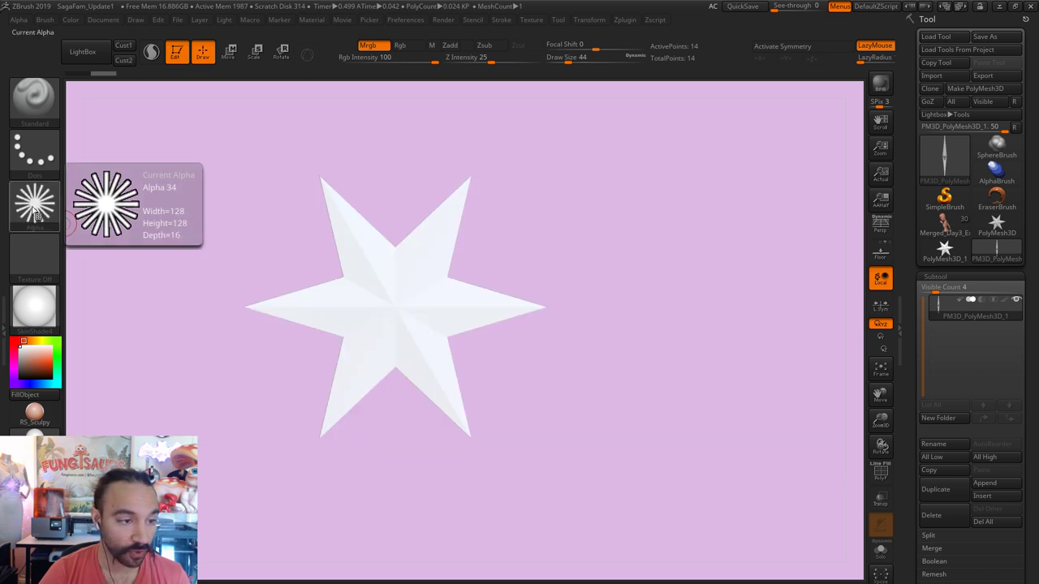
pyautogui.click(19, 19)
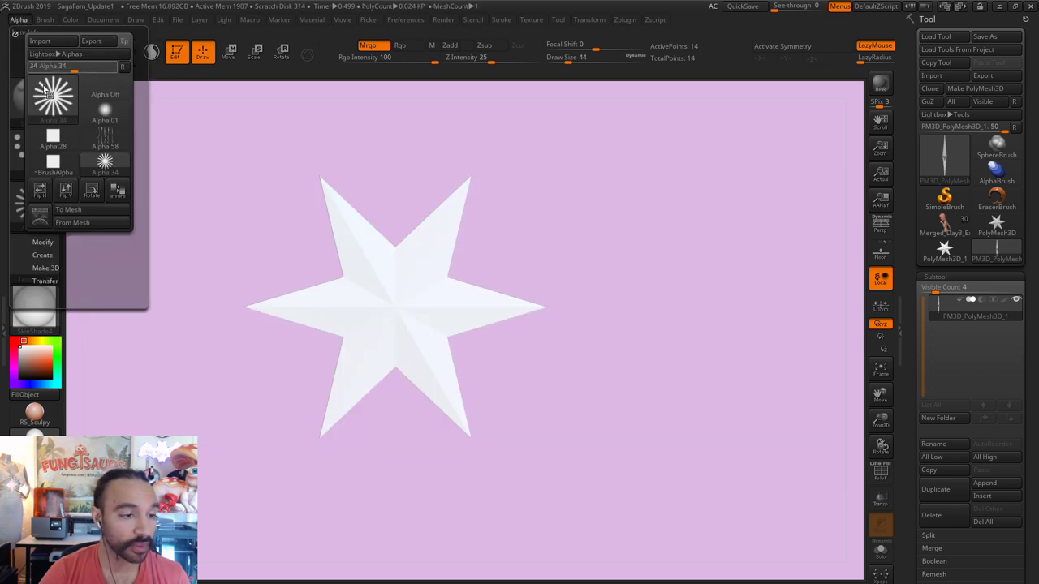
pyautogui.click(41, 213)
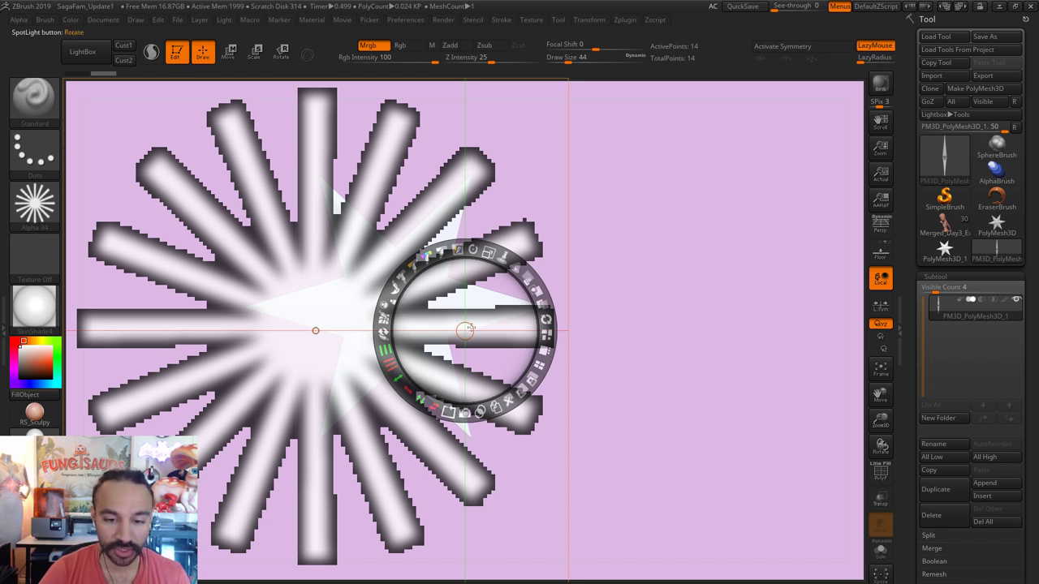
# Step: Center and shrink the starburst Spotlight image over the star, then Snapshot3D it into a mesh
pyautogui.moveTo(465, 330); pyautogui.dragTo(427, 285)
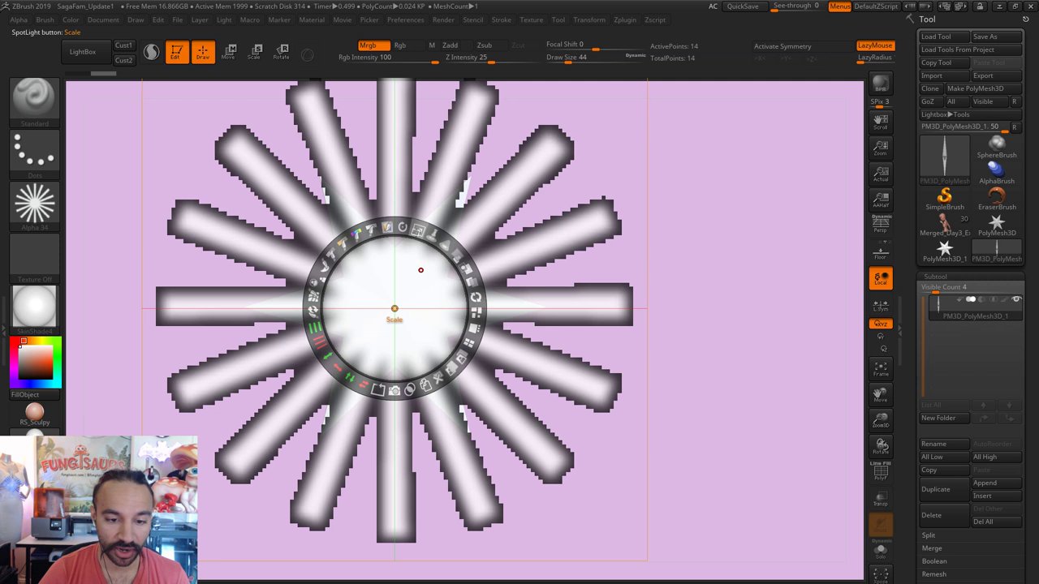
pyautogui.moveTo(341, 207); pyautogui.dragTo(394, 227)
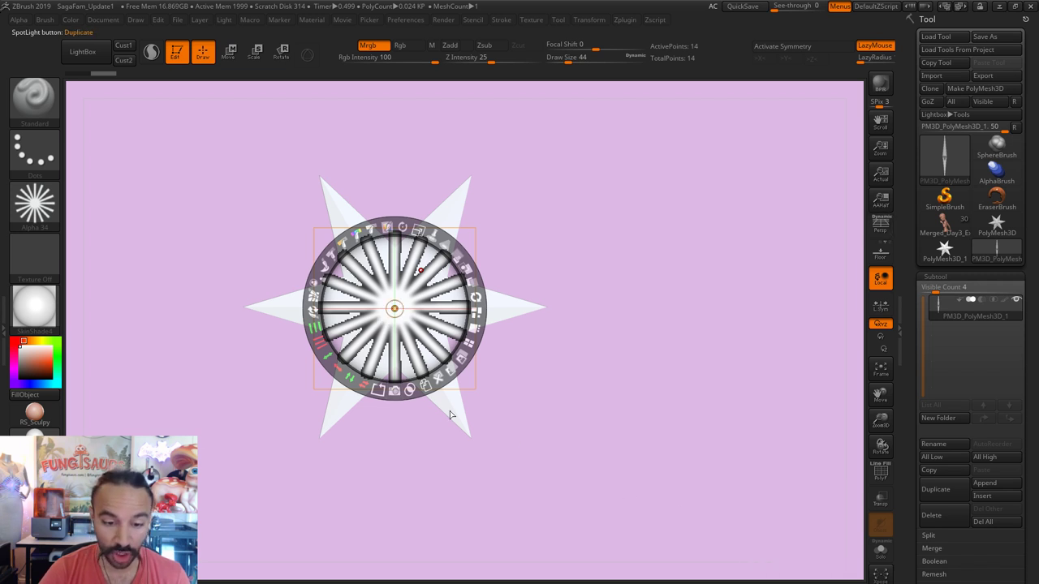
pyautogui.click(395, 392)
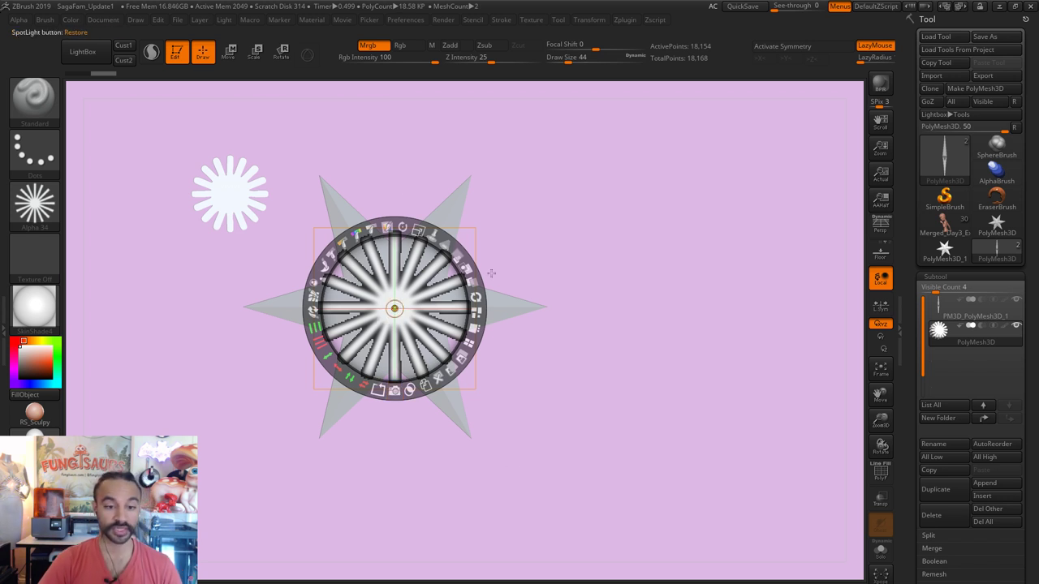
# Step: Hide the Spotlight overlay and rotate to inspect the star and new sunburst
pyautogui.hotkey('shift', 'z')
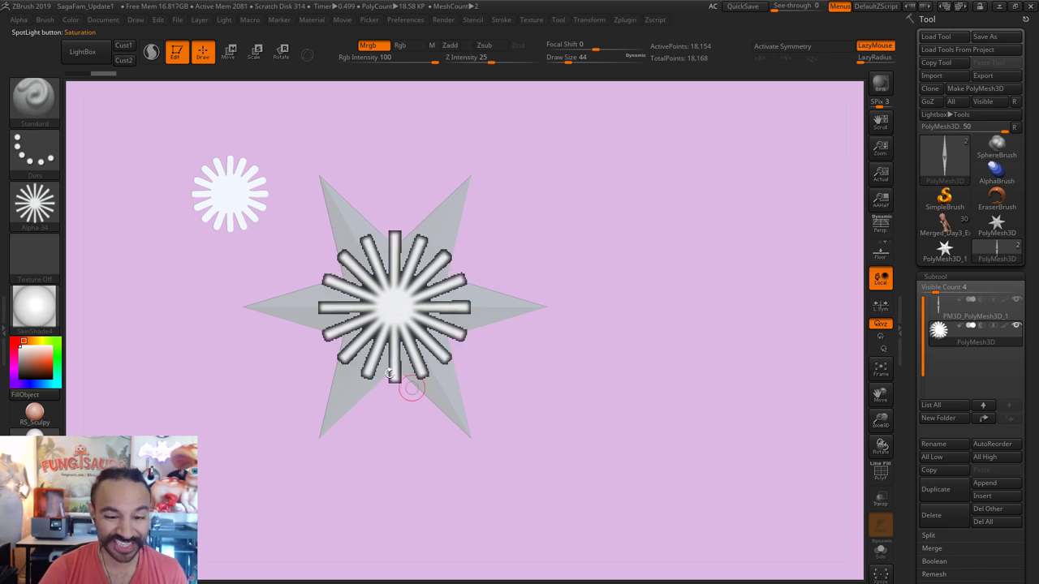
pyautogui.hotkey('shift', 'z')
pyautogui.hotkey('shift', 'z')
pyautogui.hotkey('shift', 'z')
pyautogui.hotkey('shift', 'z')
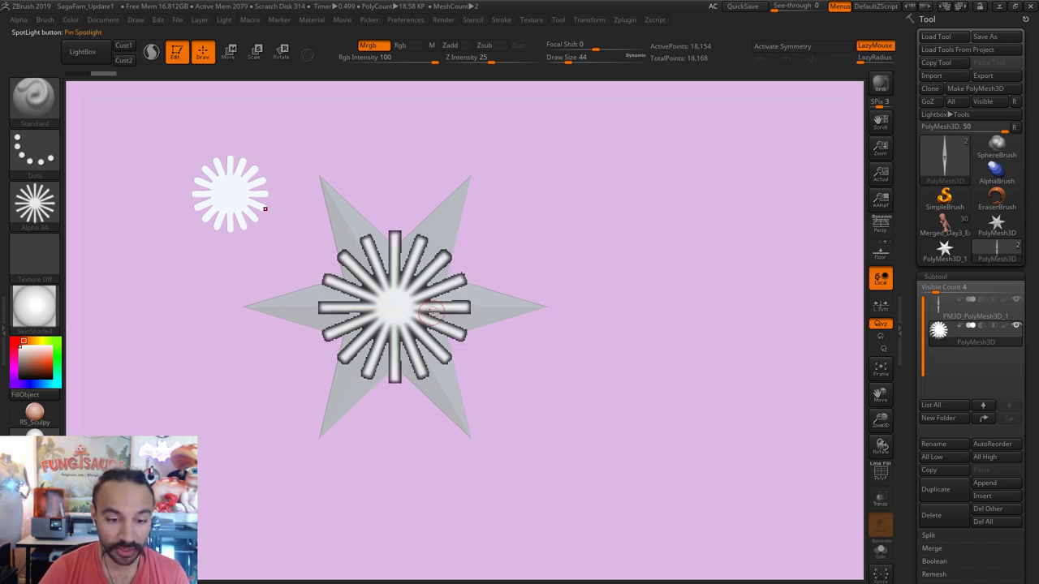
pyautogui.hotkey('shift', 'z')
pyautogui.hotkey('shift', 'z')
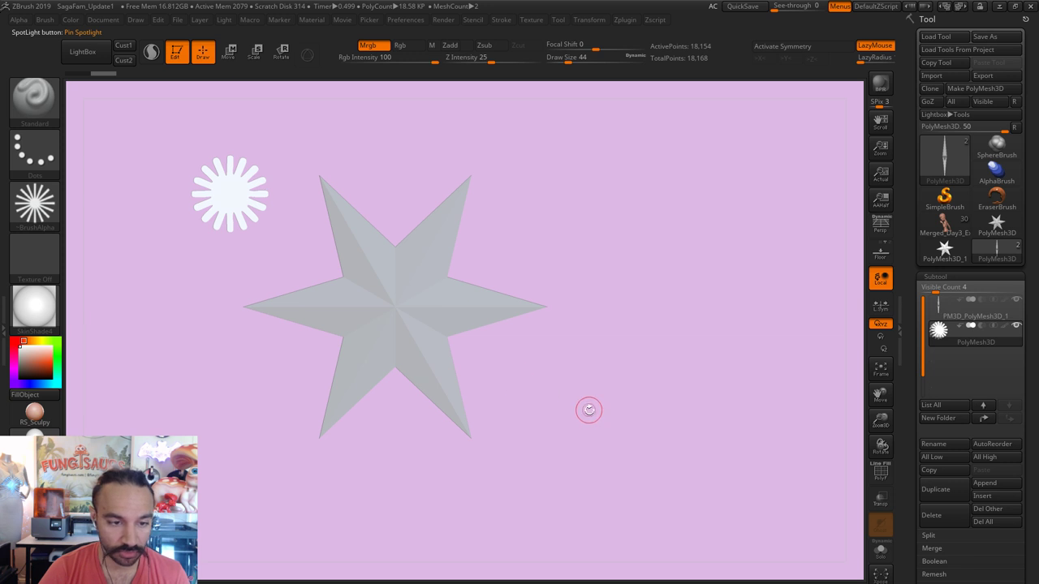
pyautogui.moveTo(589, 410); pyautogui.dragTo(574, 364)
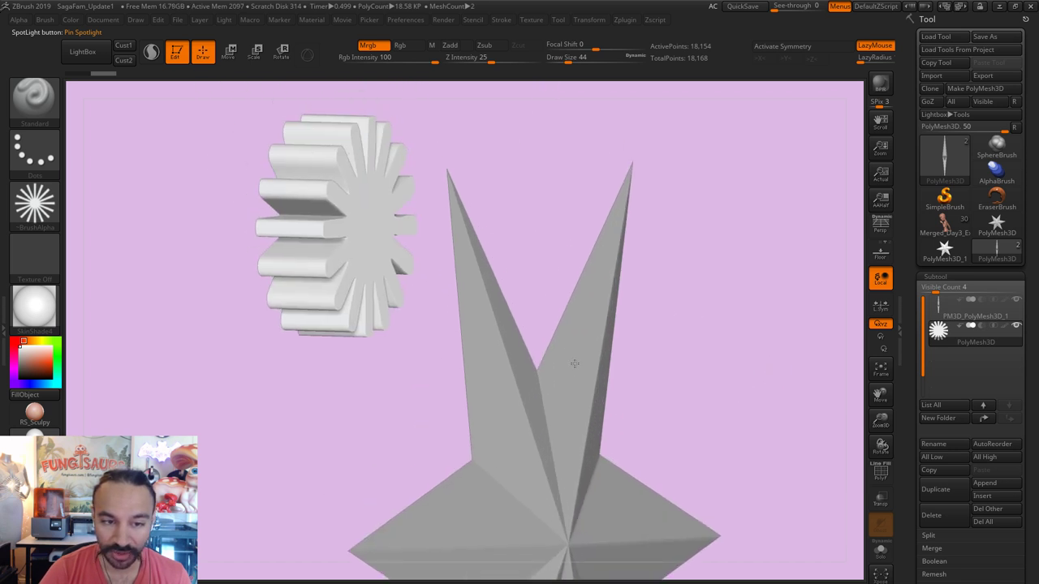
# Step: Round off and smooth the sunburst's teeth, then set Draw Size to 71
pyautogui.moveTo(365, 401); pyautogui.dragTo(484, 437)
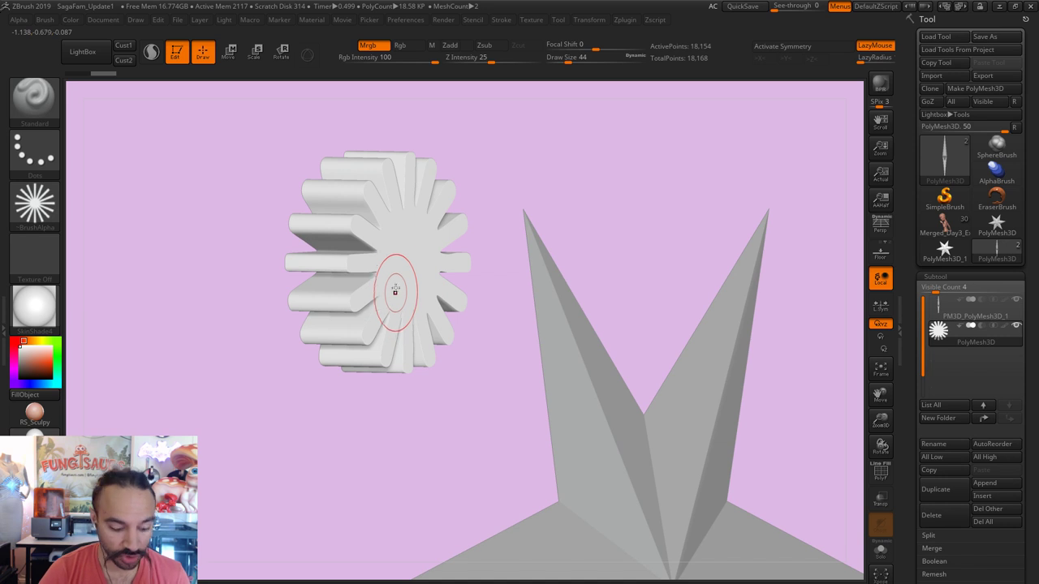
pyautogui.moveTo(400, 284)
pyautogui.mouseDown()
pyautogui.moveTo(400, 258)
pyautogui.moveTo(393, 267)
pyautogui.moveTo(473, 371)
pyautogui.moveTo(416, 343)
pyautogui.moveTo(398, 290)
pyautogui.mouseUp()
pyautogui.moveTo(471, 385)
pyautogui.mouseDown()
pyautogui.moveTo(388, 386)
pyautogui.moveTo(441, 382)
pyautogui.moveTo(485, 420)
pyautogui.moveTo(452, 417)
pyautogui.moveTo(515, 418)
pyautogui.moveTo(362, 417)
pyautogui.moveTo(380, 280)
pyautogui.mouseUp()
pyautogui.press('shift')
pyautogui.press('s')
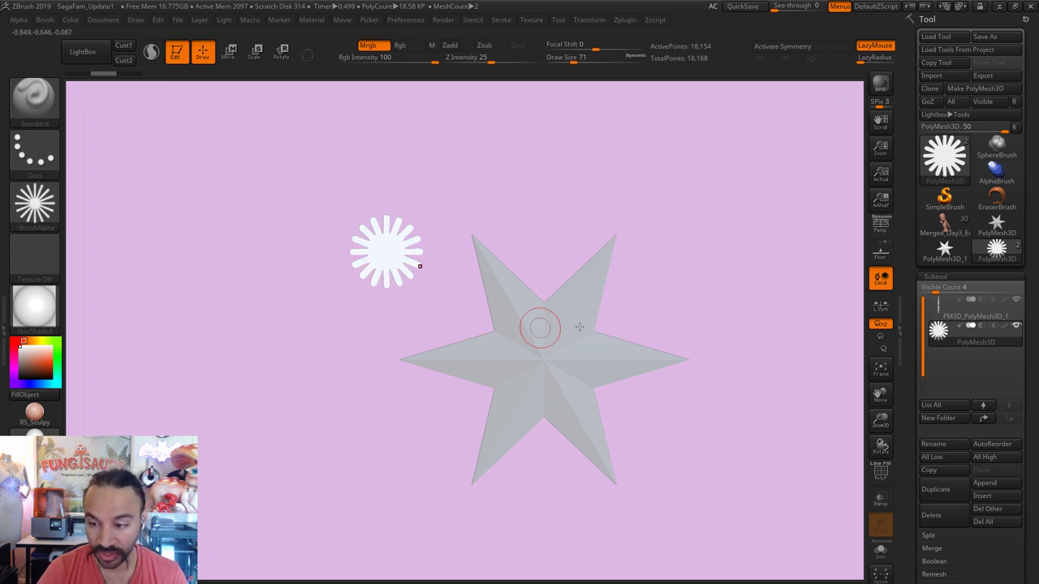
# Step: Make the star the active subtool and hide the Spotlight overlay
pyautogui.click(938, 304)
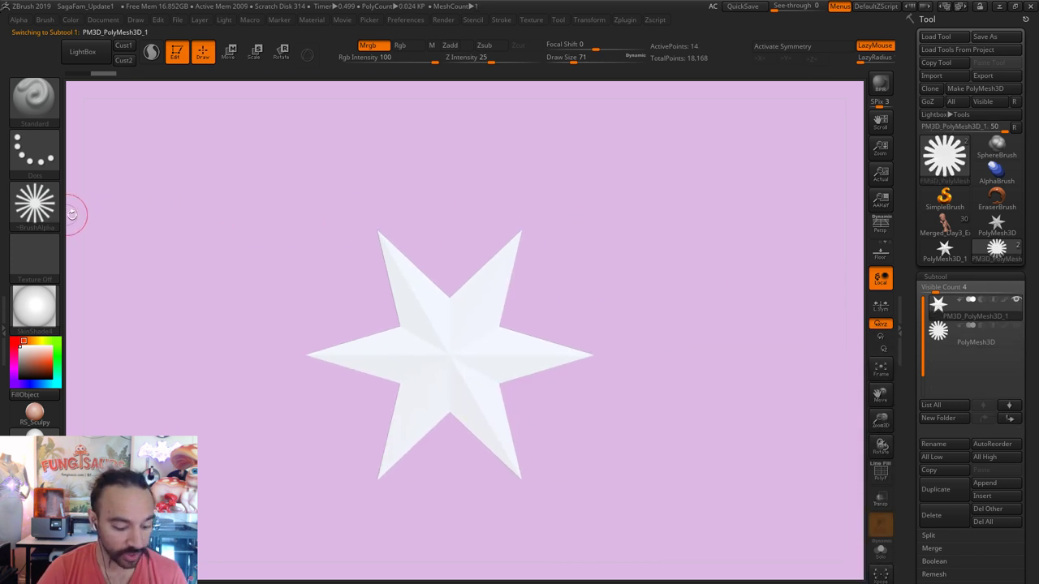
pyautogui.hotkey('shift', 'z')
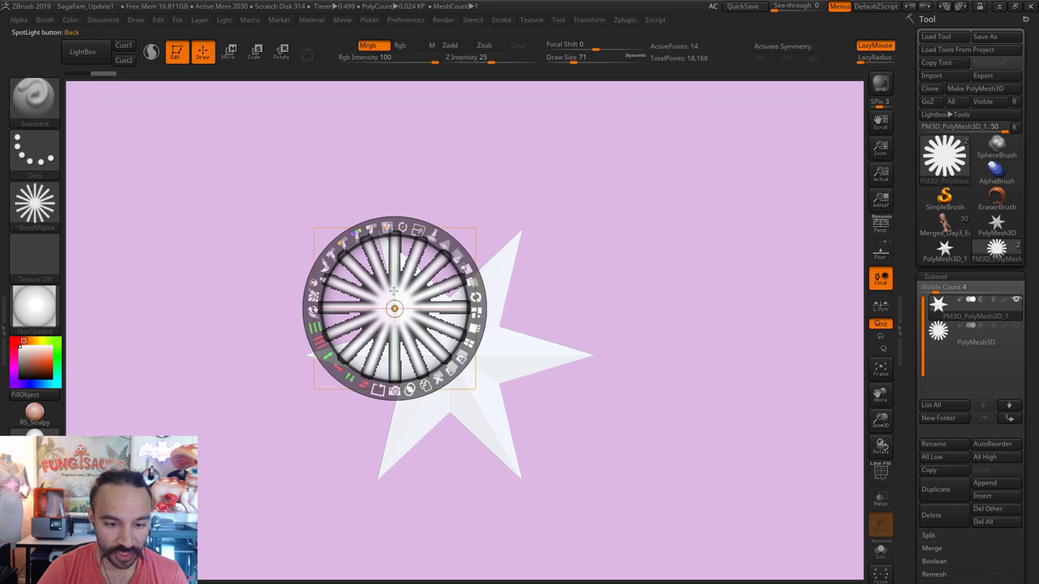
pyautogui.hotkey('shift', 'z')
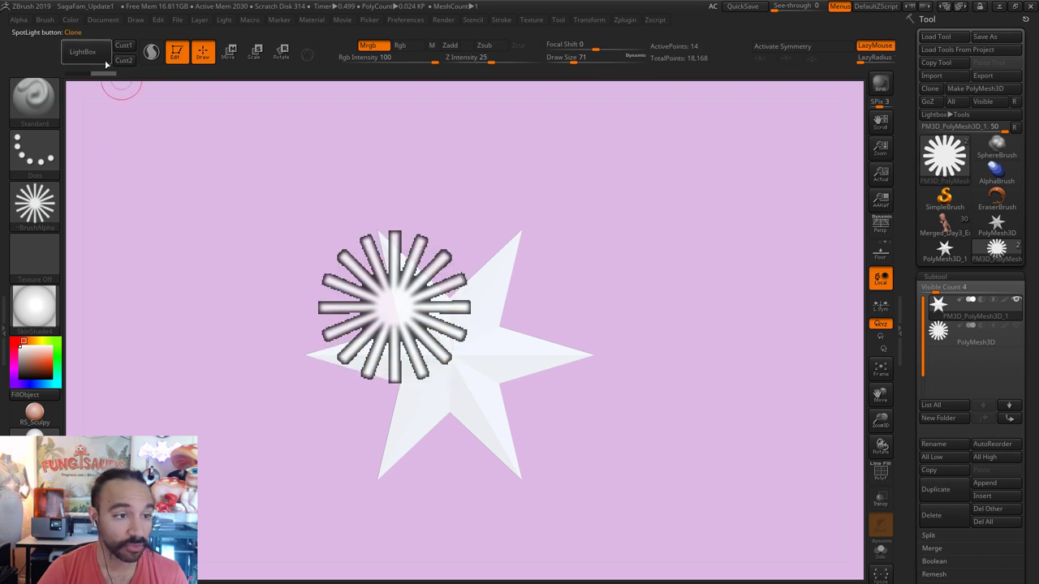
pyautogui.hotkey('shift', 'z')
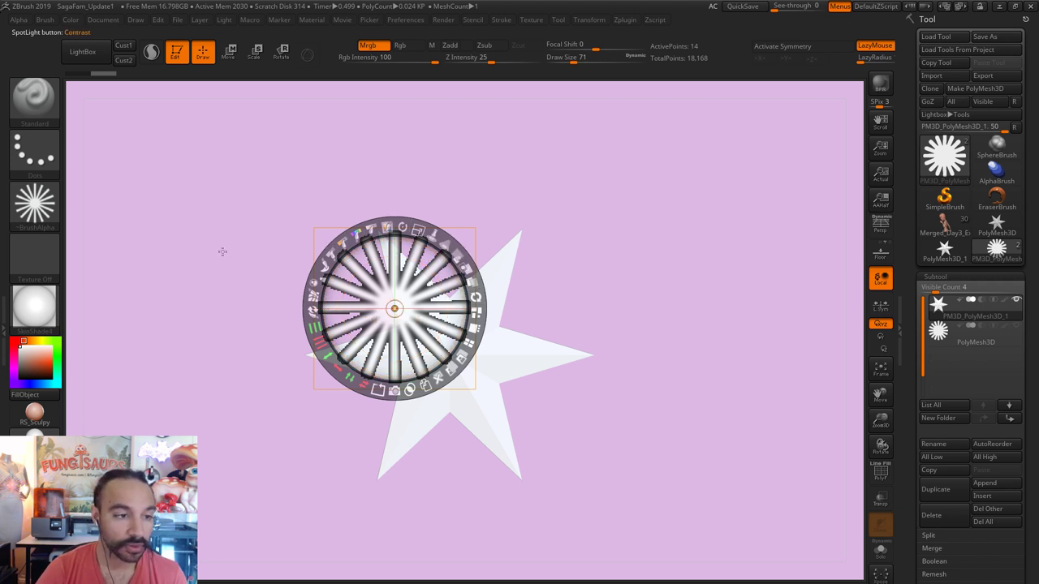
pyautogui.press('z')
# Step: Bring up the alpha library showing Alpha 01 through Alpha 63
pyautogui.click(34, 97)
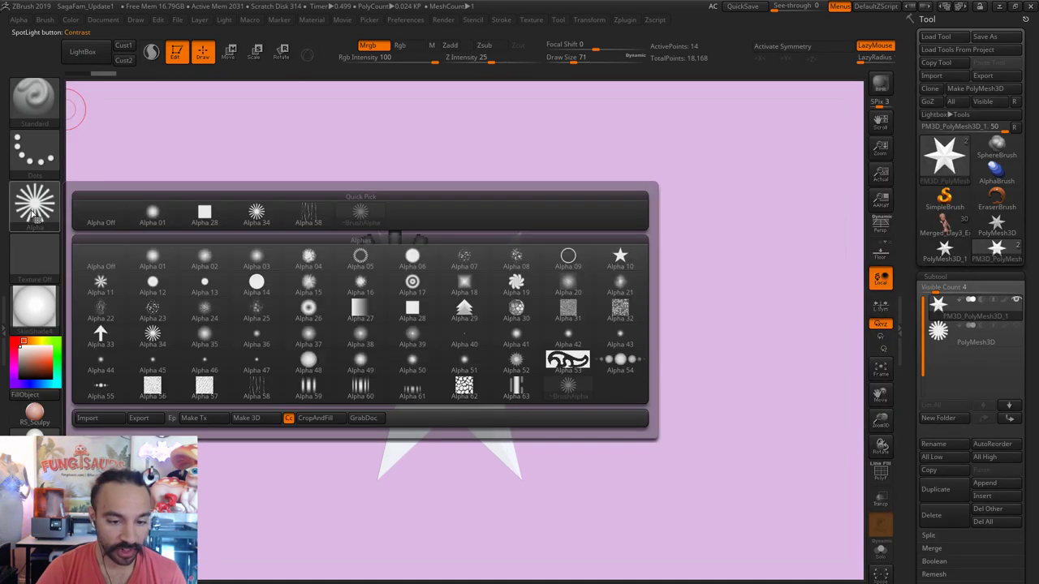
pyautogui.click(33, 216)
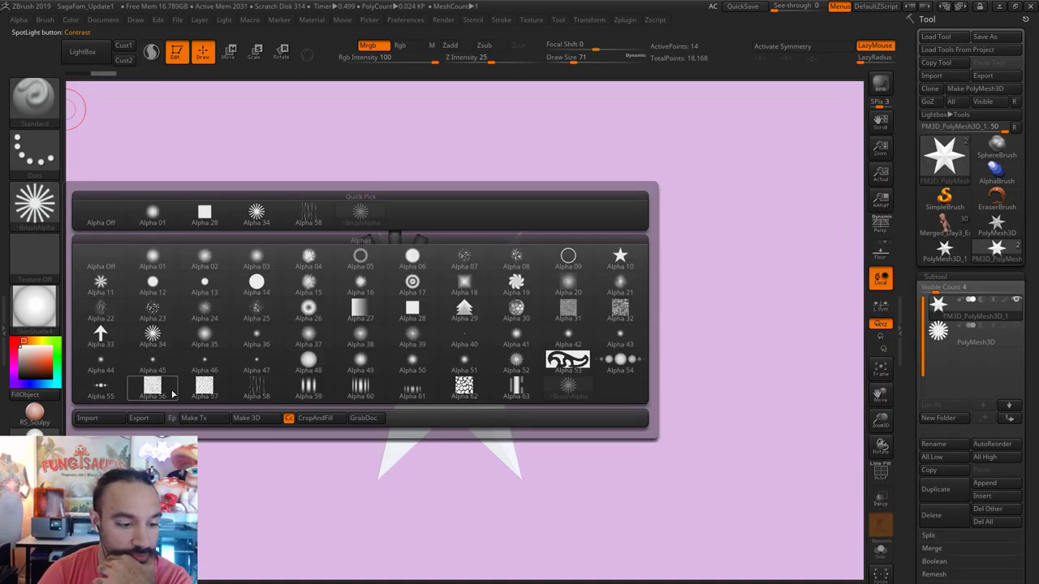
pyautogui.moveTo(120, 393)
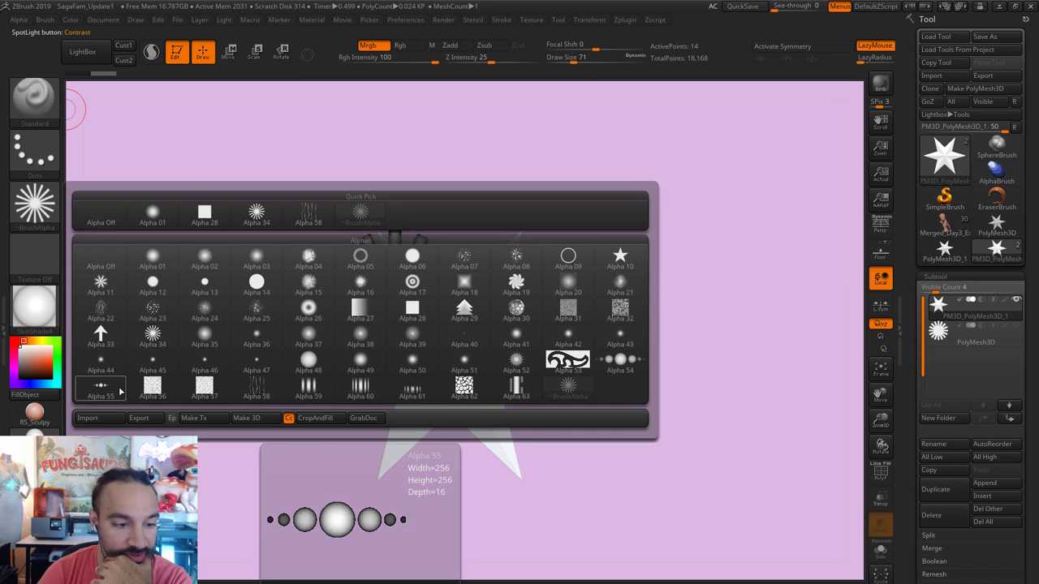
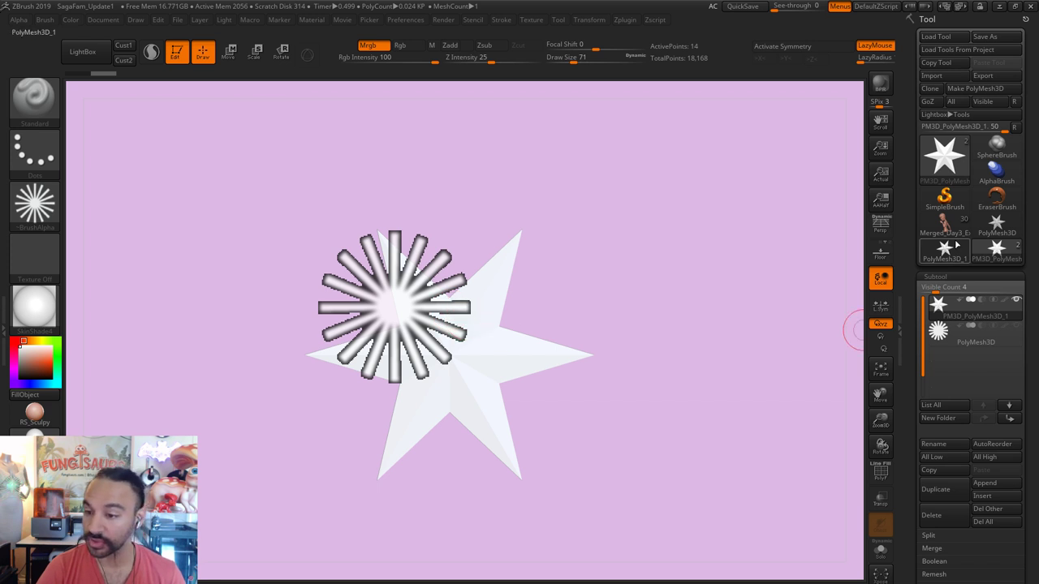
# Step: Select SimpleBrush, clear the star mesh off the canvas, and test brush sizes with throwaway strokes
pyautogui.click(958, 210)
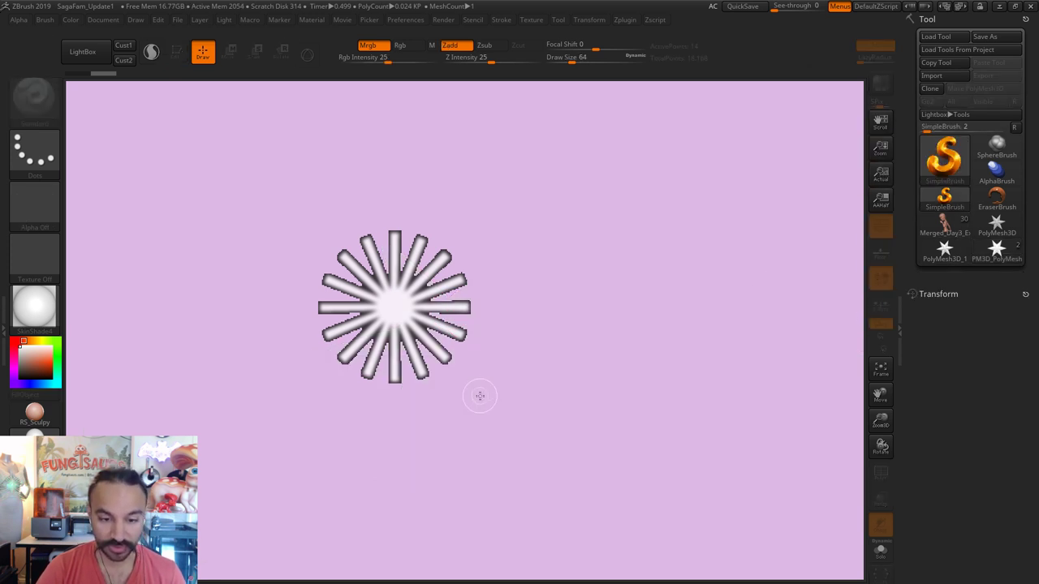
pyautogui.hotkey('ctrl', 'n')
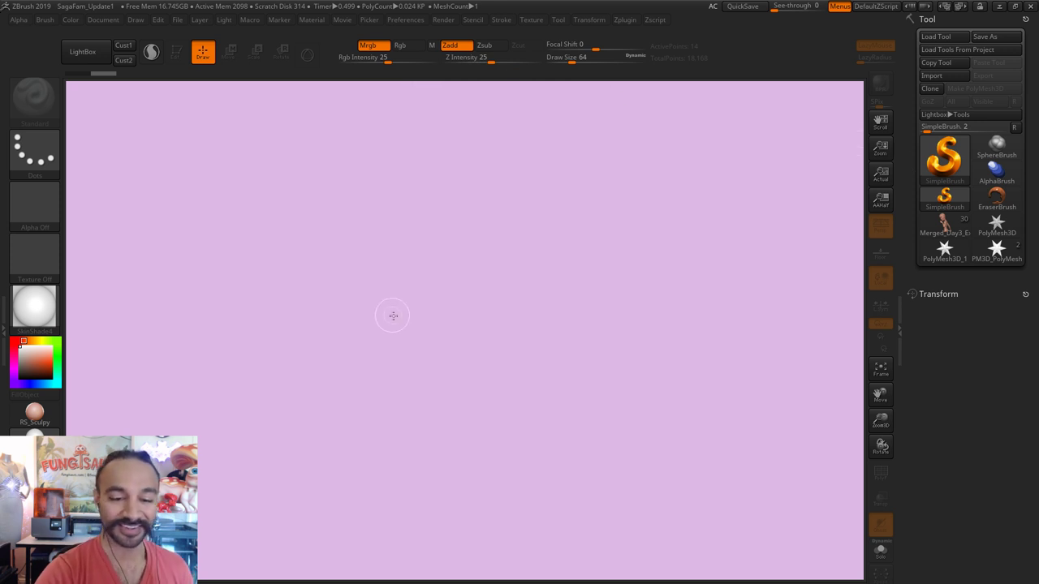
pyautogui.press('s')
pyautogui.moveTo(393, 316); pyautogui.dragTo(399, 321)
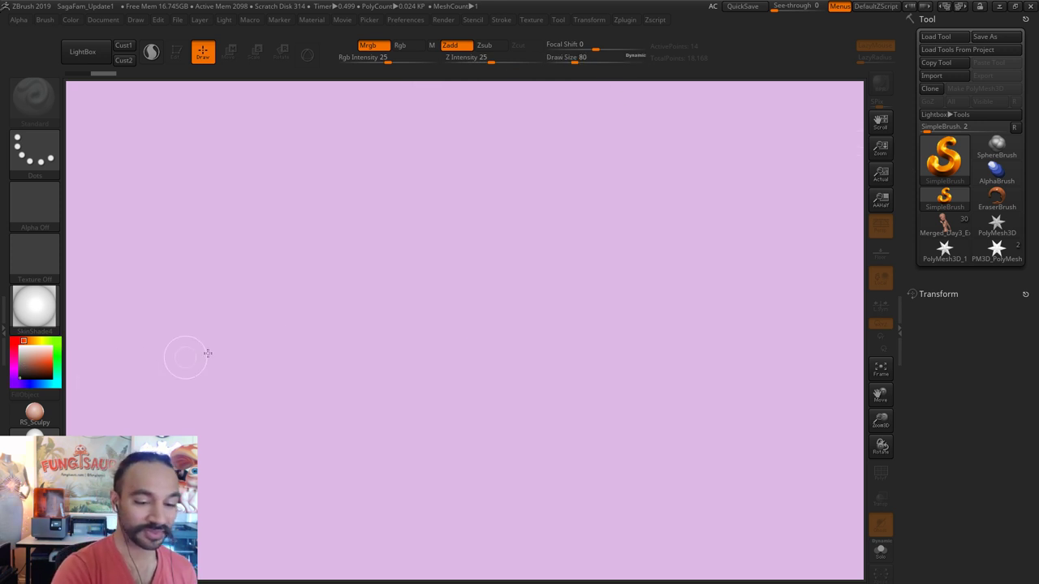
pyautogui.moveTo(301, 348)
pyautogui.mouseDown()
pyautogui.moveTo(440, 267)
pyautogui.moveTo(610, 274)
pyautogui.mouseUp()
pyautogui.hotkey('ctrl', 'n')
pyautogui.click(379, 282)
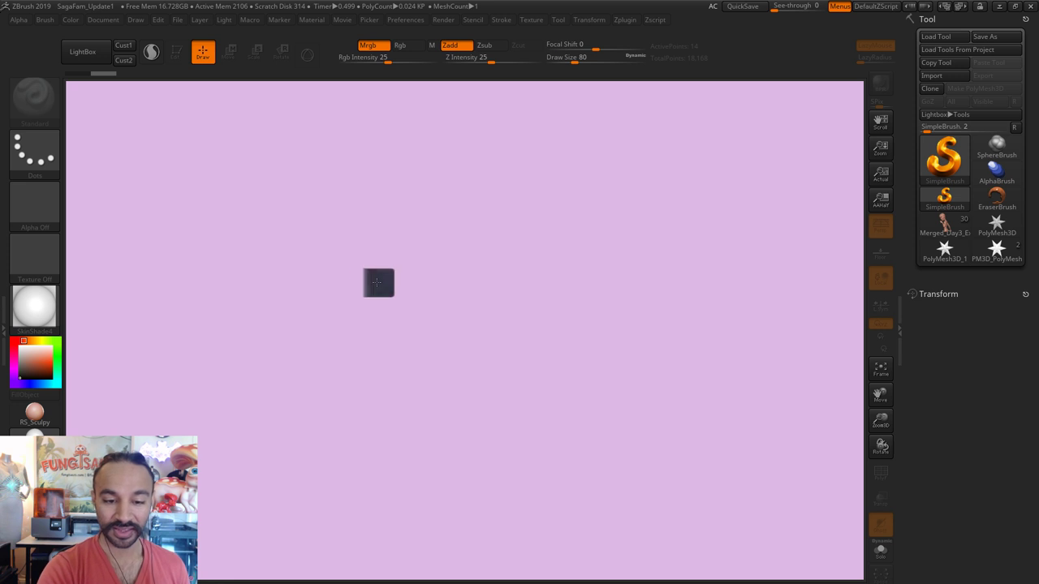
pyautogui.hotkey('ctrl', 'z')
# Step: At Draw Size 31, paint three finger bones and an arm bone from one shared joint
pyautogui.press('s')
pyautogui.moveTo(350, 302); pyautogui.dragTo(350, 302)
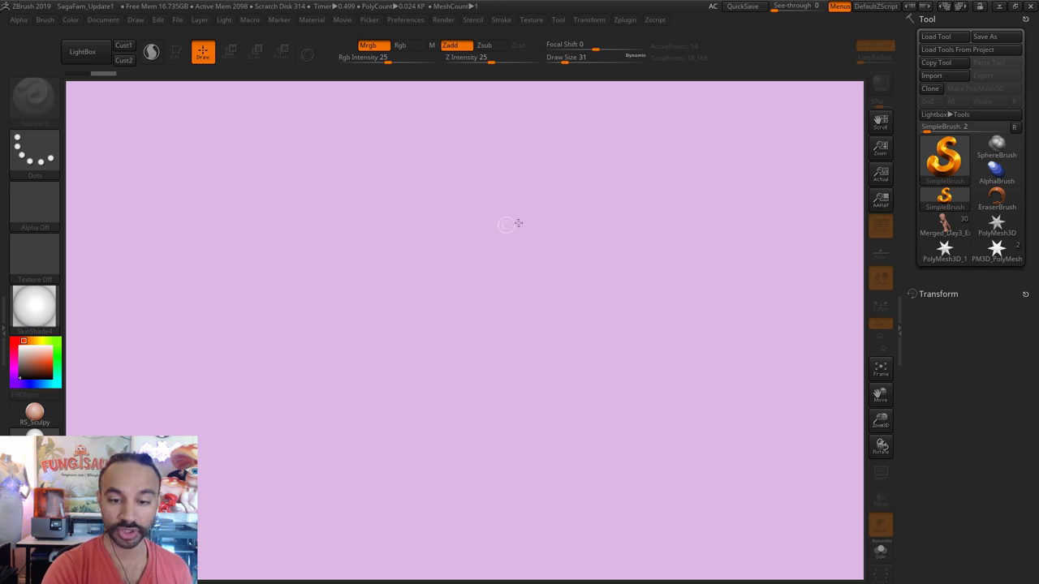
pyautogui.moveTo(544, 213)
pyautogui.mouseDown()
pyautogui.moveTo(655, 259)
pyautogui.moveTo(778, 380)
pyautogui.mouseUp()
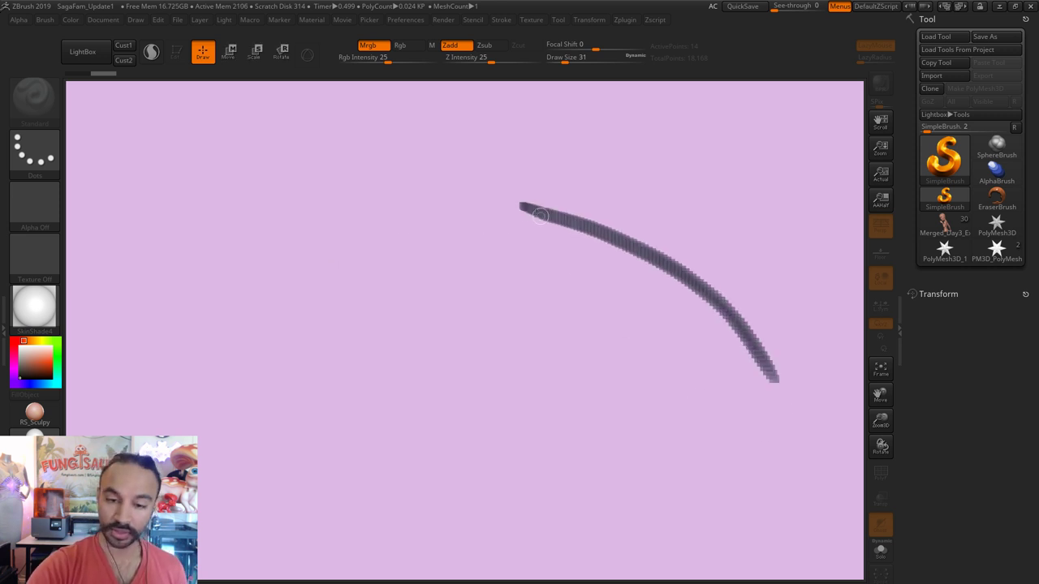
pyautogui.moveTo(526, 208)
pyautogui.mouseDown()
pyautogui.moveTo(599, 266)
pyautogui.moveTo(669, 442)
pyautogui.mouseUp()
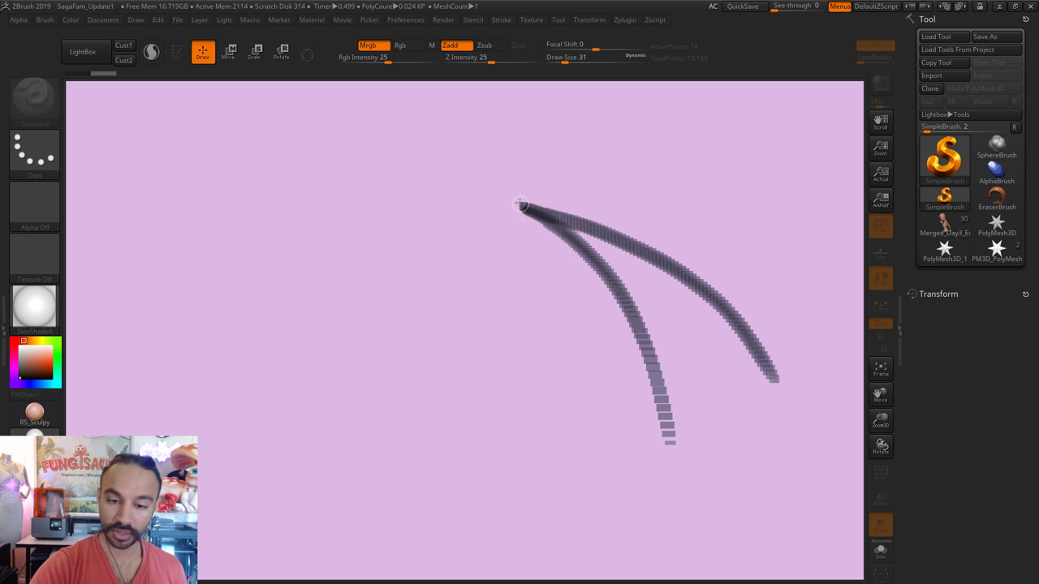
pyautogui.moveTo(519, 205)
pyautogui.mouseDown()
pyautogui.moveTo(557, 380)
pyautogui.moveTo(552, 463)
pyautogui.mouseUp()
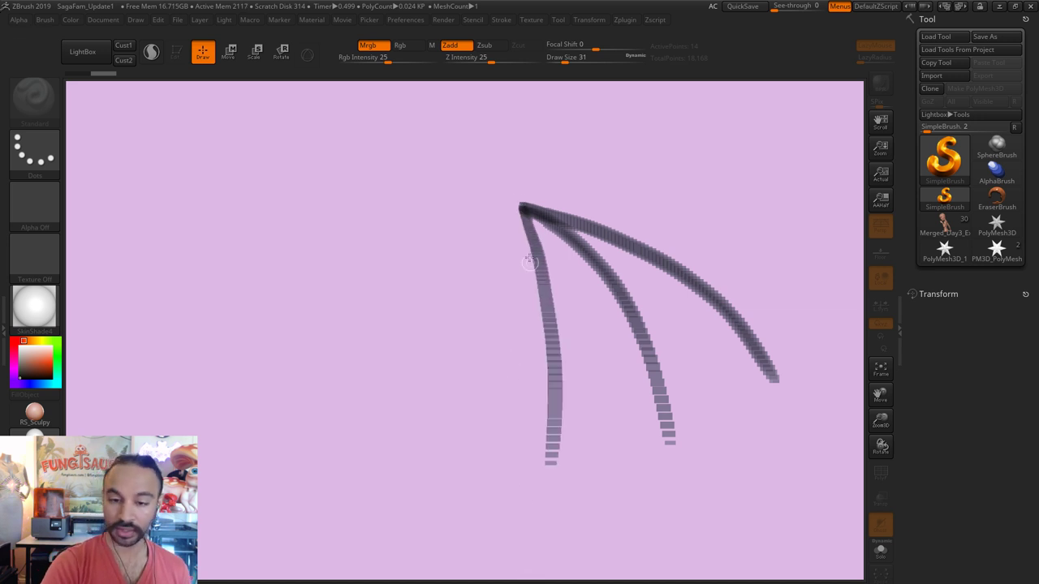
pyautogui.moveTo(515, 201)
pyautogui.mouseDown()
pyautogui.moveTo(459, 234)
pyautogui.moveTo(305, 293)
pyautogui.mouseUp()
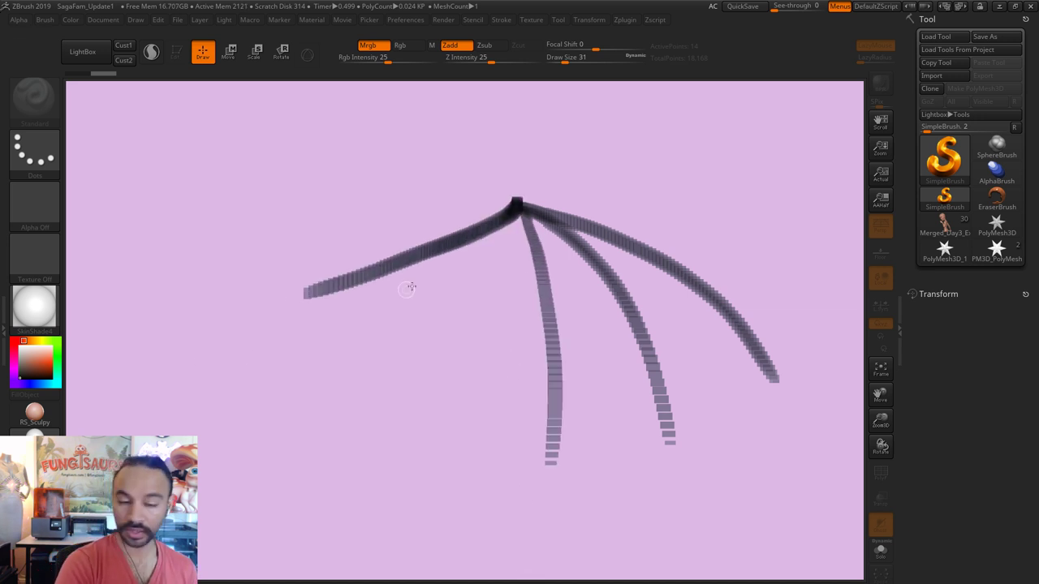
# Step: Darken and extend the arm bone leftward, adding a forearm angling down-left
pyautogui.moveTo(502, 225); pyautogui.dragTo(265, 292)
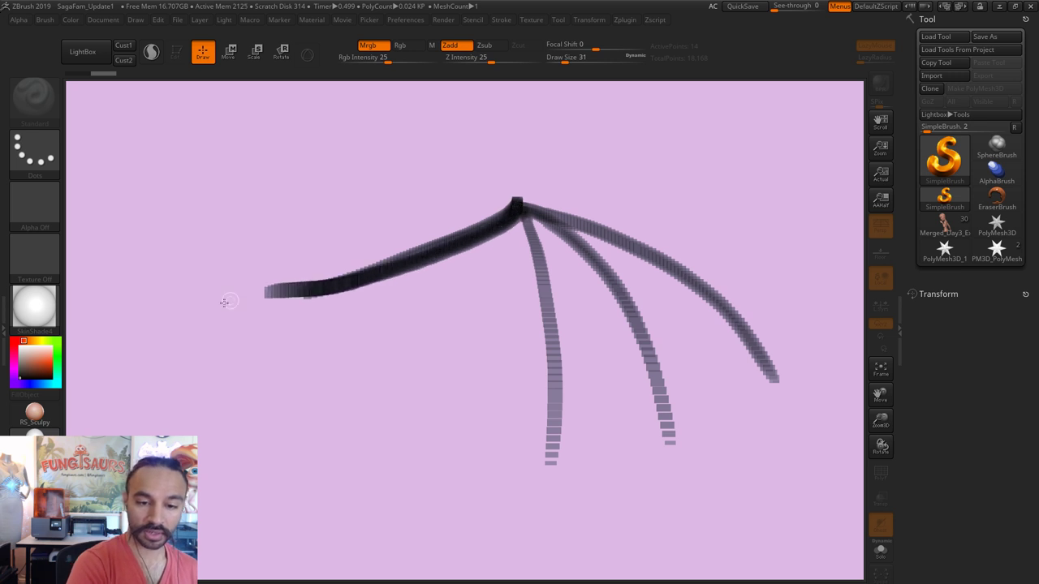
pyautogui.moveTo(407, 263); pyautogui.dragTo(235, 295)
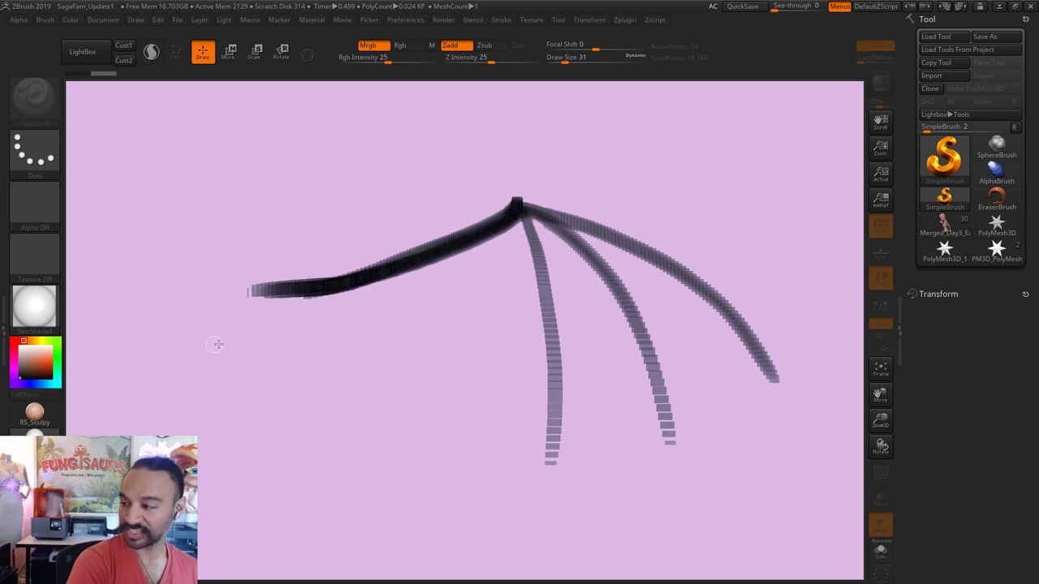
pyautogui.moveTo(300, 291); pyautogui.dragTo(225, 268)
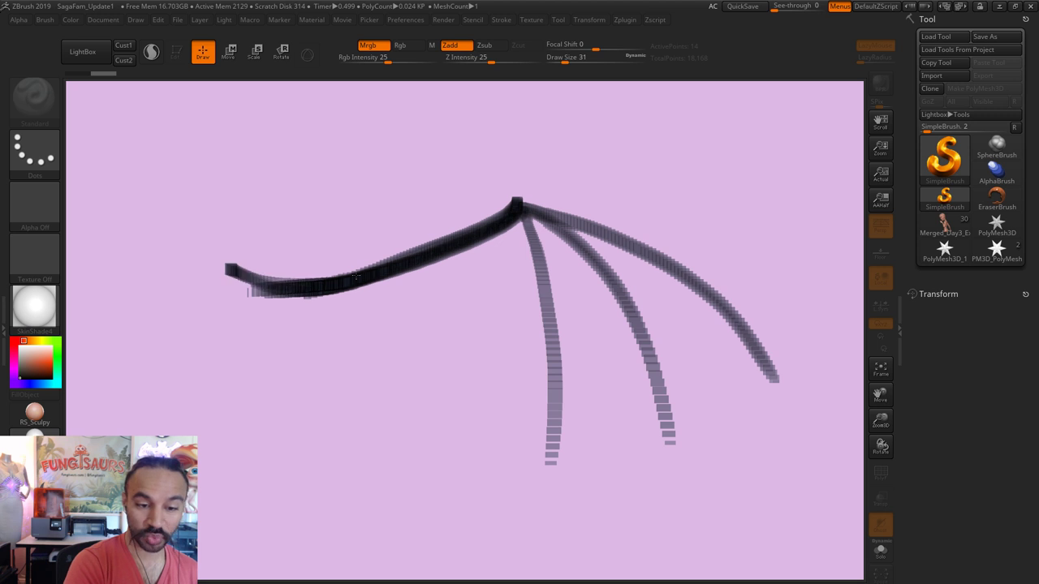
pyautogui.moveTo(383, 269)
pyautogui.mouseDown()
pyautogui.moveTo(249, 272)
pyautogui.moveTo(271, 284)
pyautogui.moveTo(378, 266)
pyautogui.moveTo(264, 281)
pyautogui.moveTo(329, 276)
pyautogui.moveTo(229, 271)
pyautogui.mouseUp()
pyautogui.moveTo(338, 279)
pyautogui.mouseDown()
pyautogui.moveTo(217, 264)
pyautogui.moveTo(129, 432)
pyautogui.moveTo(215, 301)
pyautogui.moveTo(220, 268)
pyautogui.moveTo(140, 372)
pyautogui.mouseUp()
pyautogui.moveTo(219, 266)
pyautogui.mouseDown()
pyautogui.moveTo(136, 374)
pyautogui.moveTo(230, 254)
pyautogui.moveTo(136, 377)
pyautogui.moveTo(234, 256)
pyautogui.moveTo(140, 366)
pyautogui.moveTo(219, 267)
pyautogui.moveTo(146, 358)
pyautogui.mouseUp()
pyautogui.moveTo(219, 266); pyautogui.dragTo(139, 375)
pyautogui.moveTo(356, 281)
pyautogui.mouseDown()
pyautogui.moveTo(498, 233)
pyautogui.moveTo(523, 208)
pyautogui.moveTo(349, 292)
pyautogui.moveTo(508, 217)
pyautogui.mouseUp()
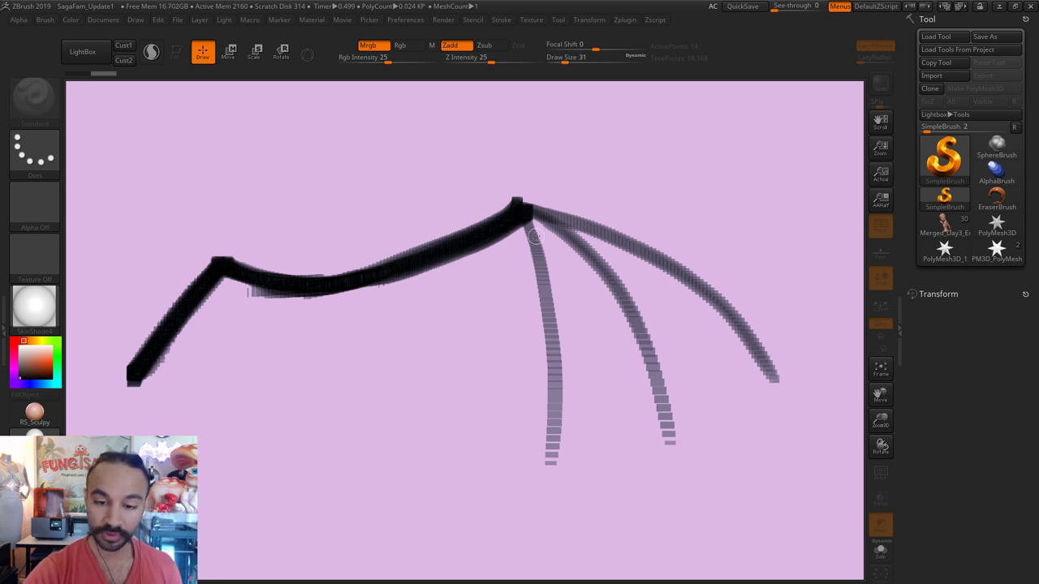
# Step: Thicken the wrist joint and darken the three finger bones to their tips
pyautogui.moveTo(506, 205)
pyautogui.mouseDown()
pyautogui.moveTo(485, 221)
pyautogui.moveTo(502, 203)
pyautogui.moveTo(568, 212)
pyautogui.moveTo(553, 226)
pyautogui.moveTo(554, 203)
pyautogui.moveTo(581, 212)
pyautogui.mouseUp()
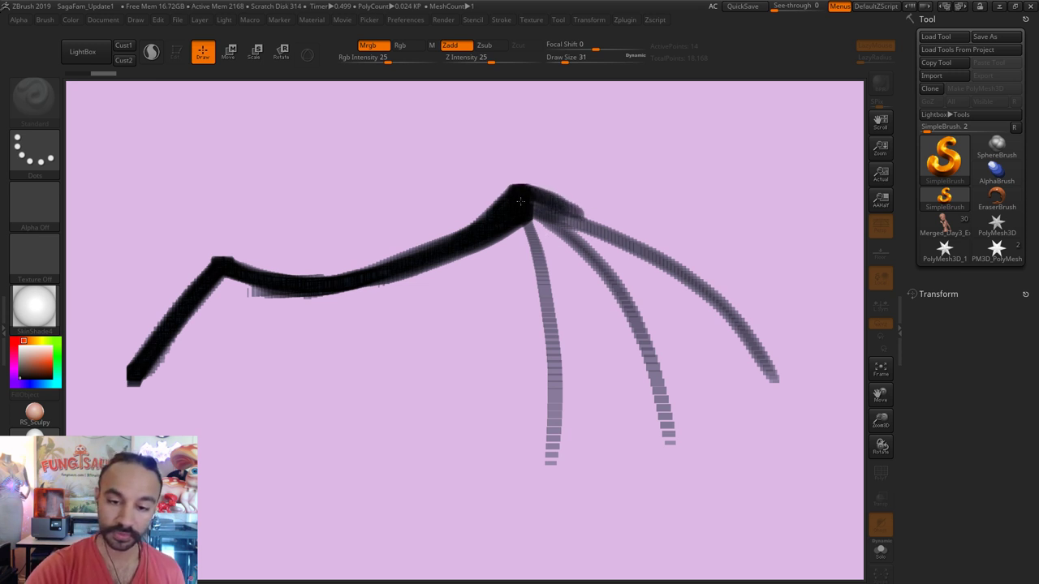
pyautogui.moveTo(520, 200)
pyautogui.mouseDown()
pyautogui.moveTo(556, 342)
pyautogui.moveTo(550, 451)
pyautogui.mouseUp()
pyautogui.moveTo(527, 209)
pyautogui.mouseDown()
pyautogui.moveTo(558, 370)
pyautogui.moveTo(552, 448)
pyautogui.mouseUp()
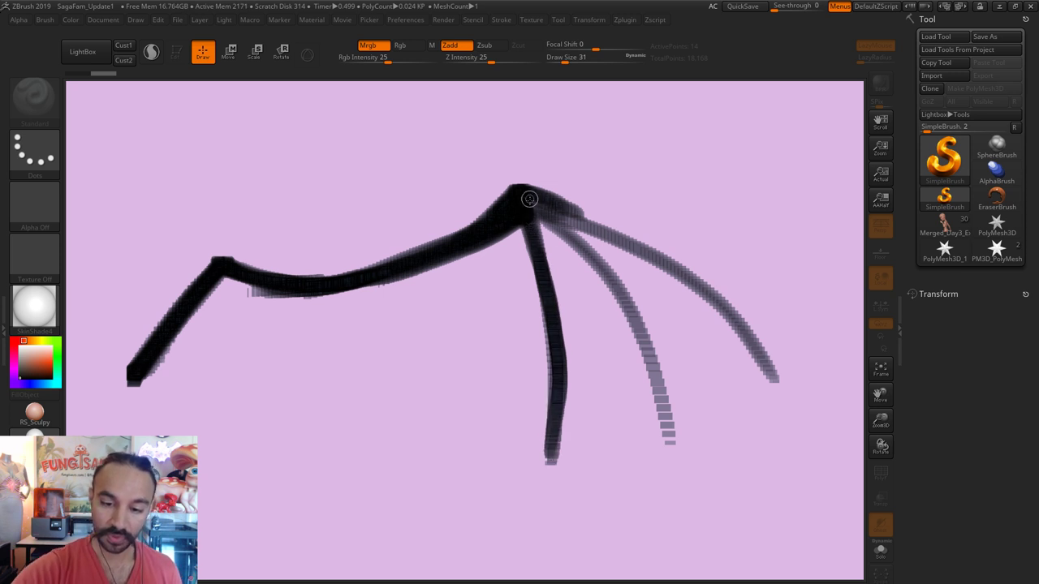
pyautogui.moveTo(530, 199)
pyautogui.mouseDown()
pyautogui.moveTo(574, 239)
pyautogui.moveTo(673, 417)
pyautogui.mouseUp()
pyautogui.moveTo(538, 203)
pyautogui.mouseDown()
pyautogui.moveTo(608, 281)
pyautogui.moveTo(670, 398)
pyautogui.moveTo(684, 458)
pyautogui.moveTo(613, 287)
pyautogui.moveTo(535, 206)
pyautogui.moveTo(619, 295)
pyautogui.moveTo(670, 412)
pyautogui.moveTo(681, 481)
pyautogui.moveTo(681, 453)
pyautogui.moveTo(579, 246)
pyautogui.mouseUp()
pyautogui.moveTo(550, 205)
pyautogui.mouseDown()
pyautogui.moveTo(722, 322)
pyautogui.moveTo(587, 227)
pyautogui.moveTo(674, 280)
pyautogui.moveTo(773, 391)
pyautogui.moveTo(612, 232)
pyautogui.moveTo(713, 304)
pyautogui.moveTo(775, 398)
pyautogui.moveTo(741, 336)
pyautogui.moveTo(679, 282)
pyautogui.moveTo(544, 198)
pyautogui.moveTo(716, 303)
pyautogui.moveTo(762, 371)
pyautogui.moveTo(771, 402)
pyautogui.mouseUp()
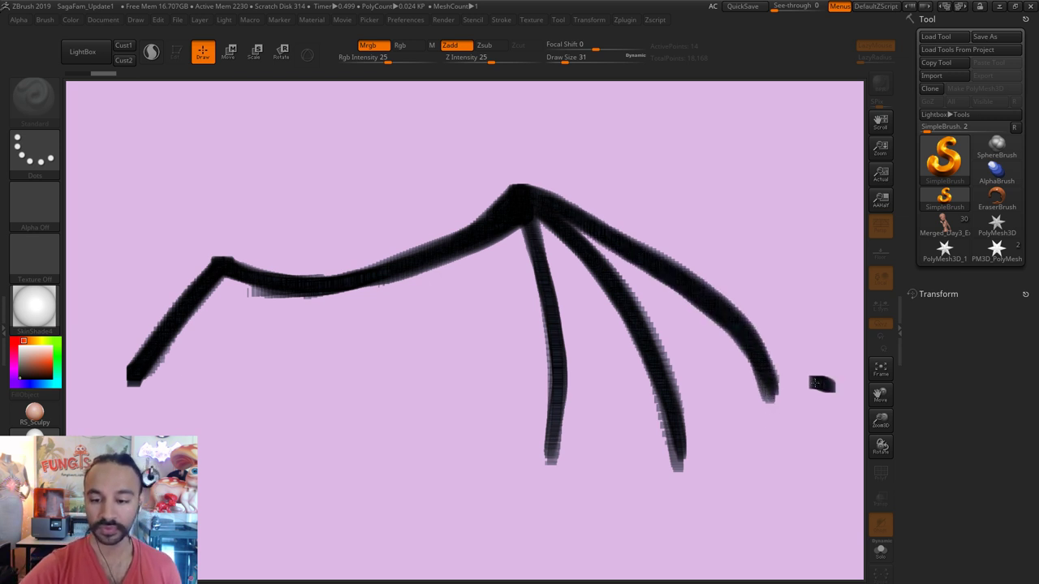
# Step: Undo the stray mark and grab the painted wing with MRGBZGrabber as alpha DepthGrab01
pyautogui.hotkey('ctrl', 'z')
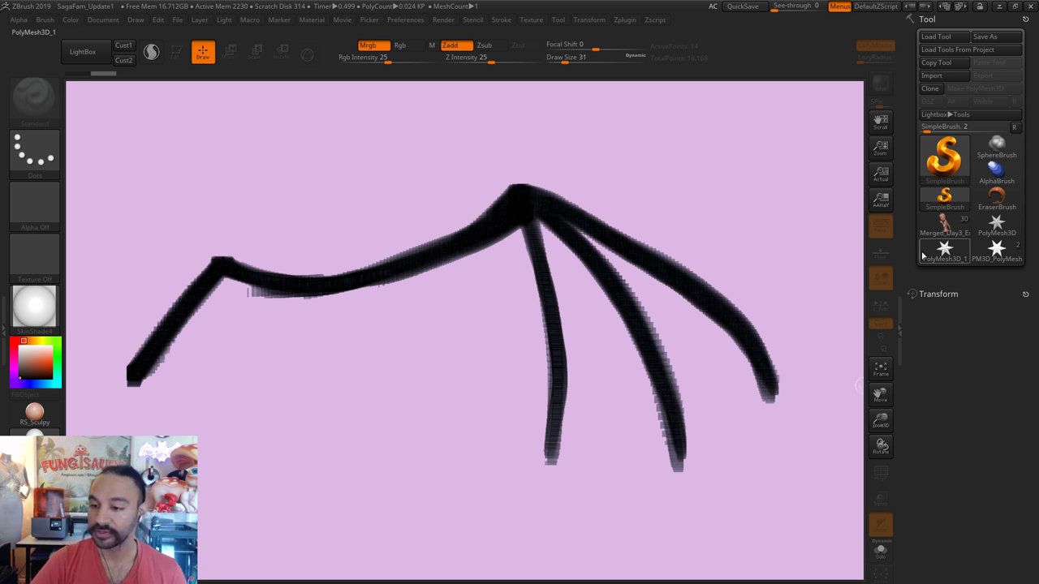
pyautogui.click(963, 172)
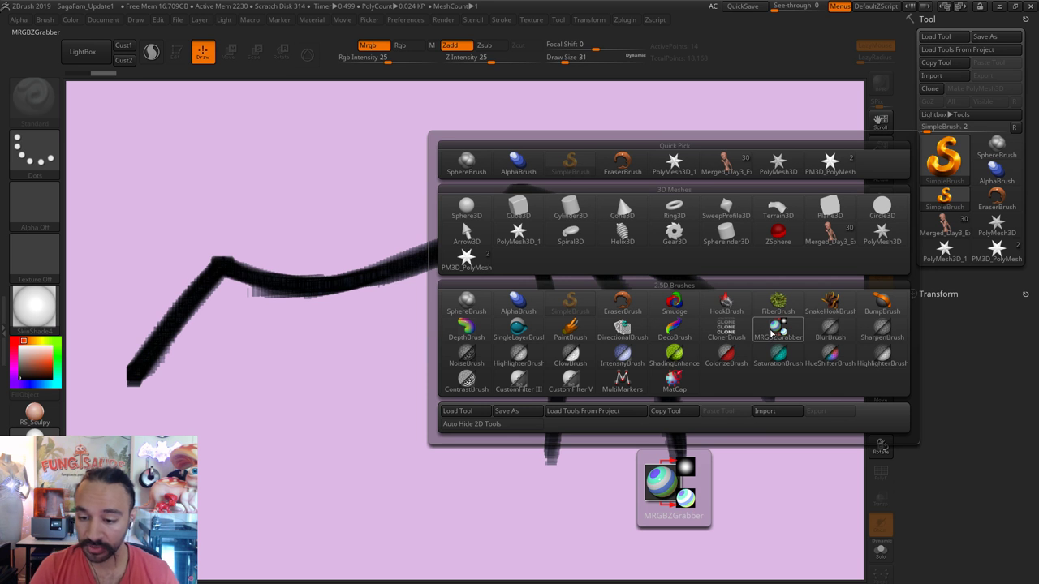
pyautogui.click(775, 333)
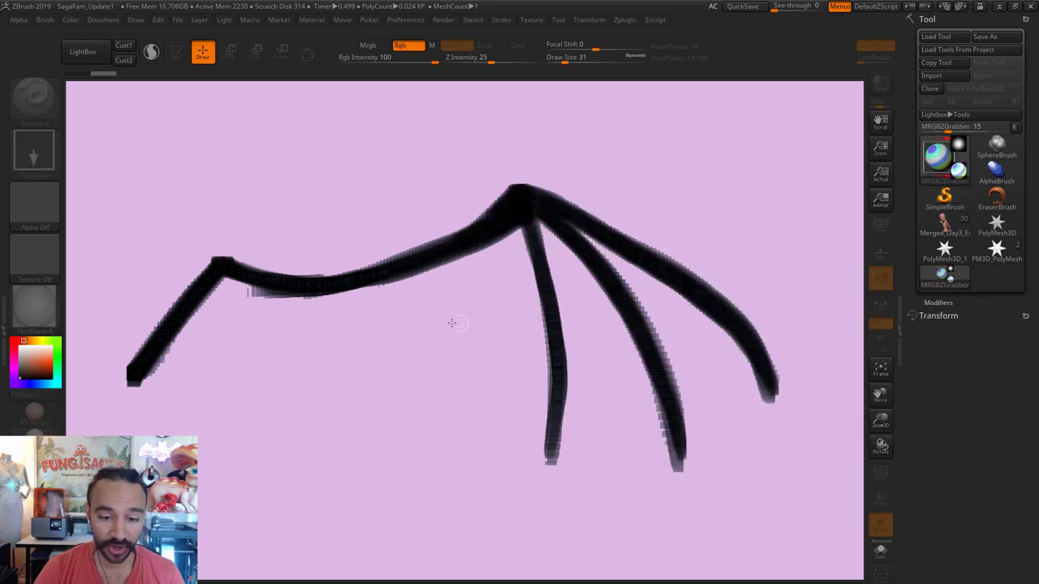
pyautogui.moveTo(466, 340); pyautogui.dragTo(806, 552)
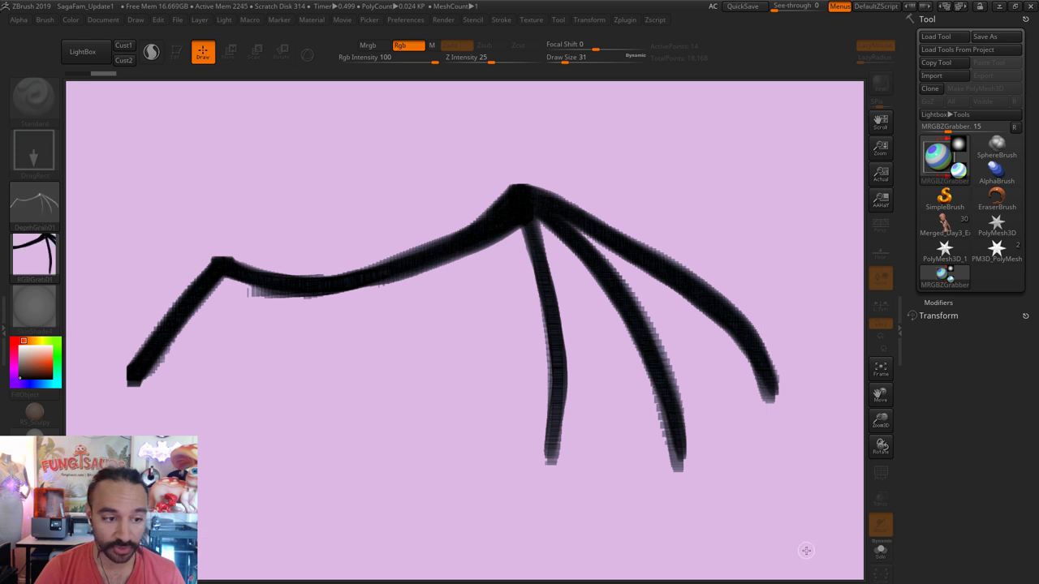
# Step: Set Texture Off and switch back to the PM3D_PolyMesh3D_1 star tool
pyautogui.moveTo(34, 221)
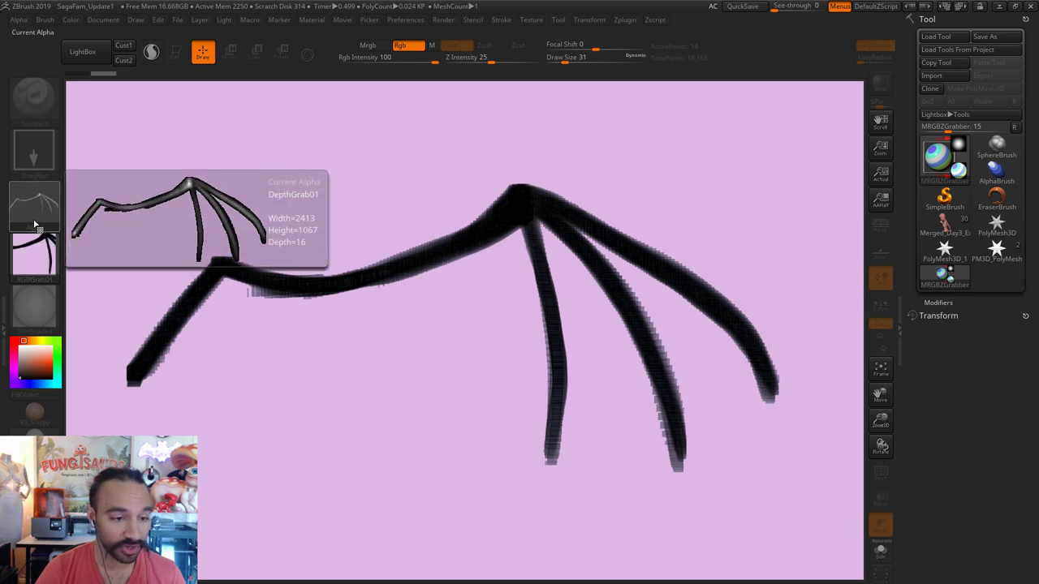
pyautogui.click(34, 247)
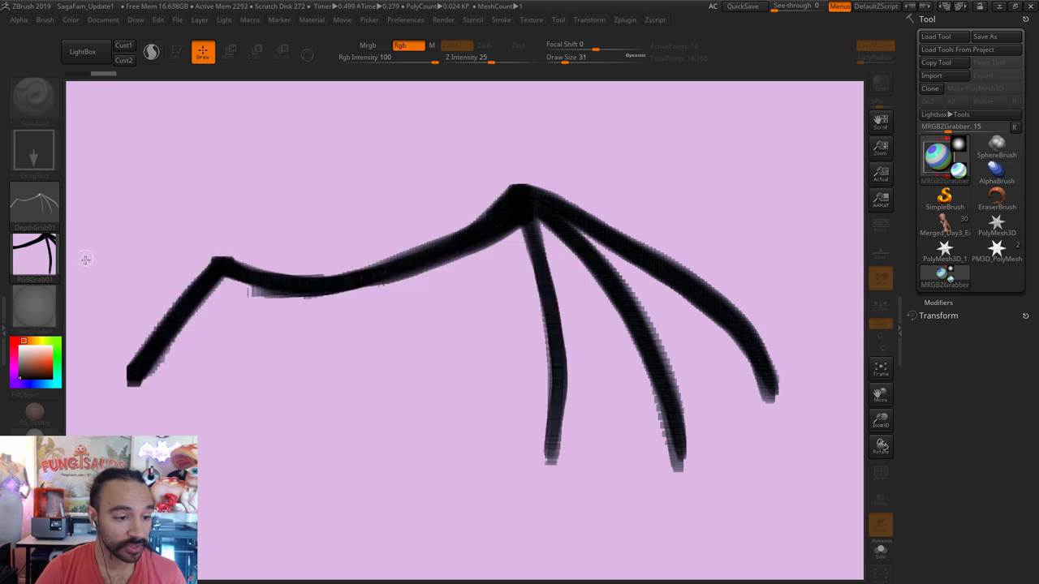
pyautogui.click(32, 258)
pyautogui.click(101, 266)
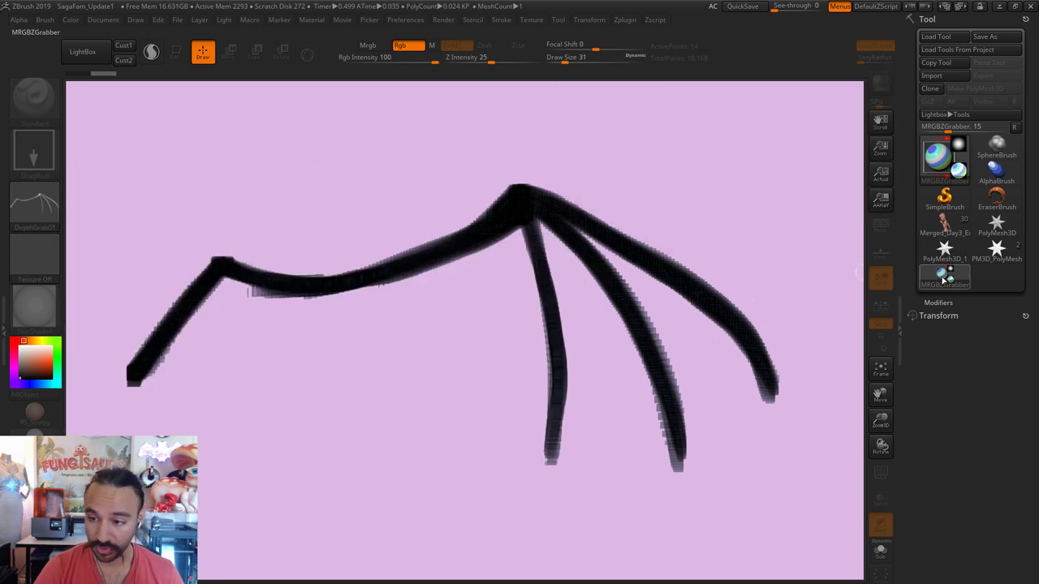
pyautogui.click(999, 250)
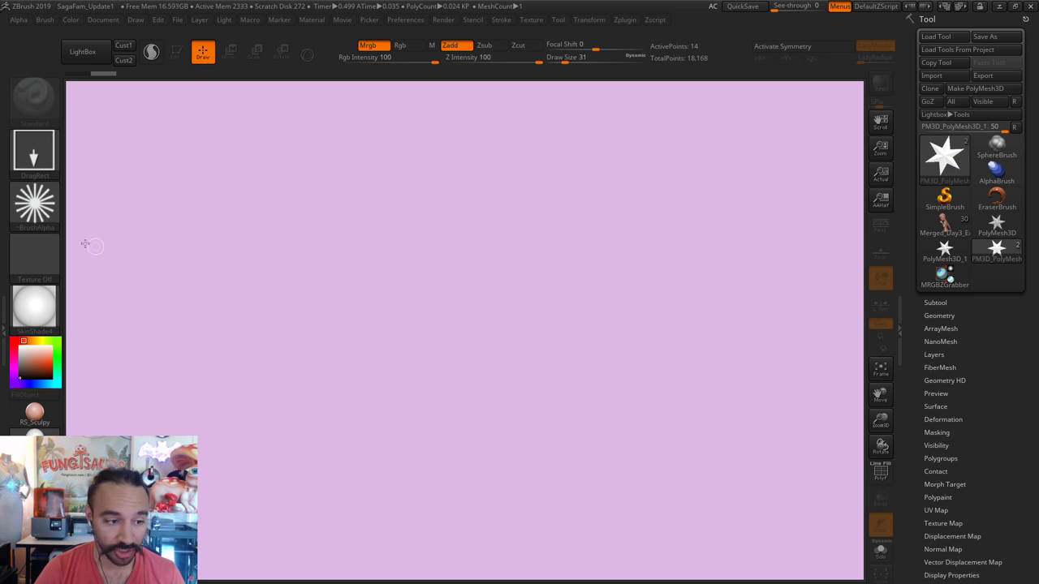
# Step: Load the DepthGrab01 alpha into Spotlight, then scale it down and reposition it
pyautogui.click(34, 205)
pyautogui.click(413, 223)
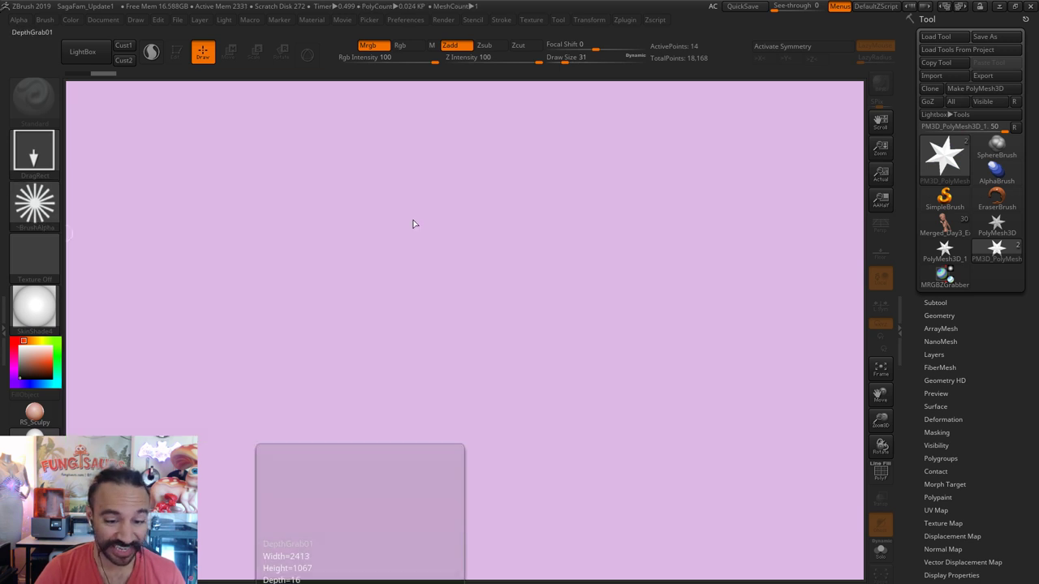
pyautogui.moveTo(45, 203)
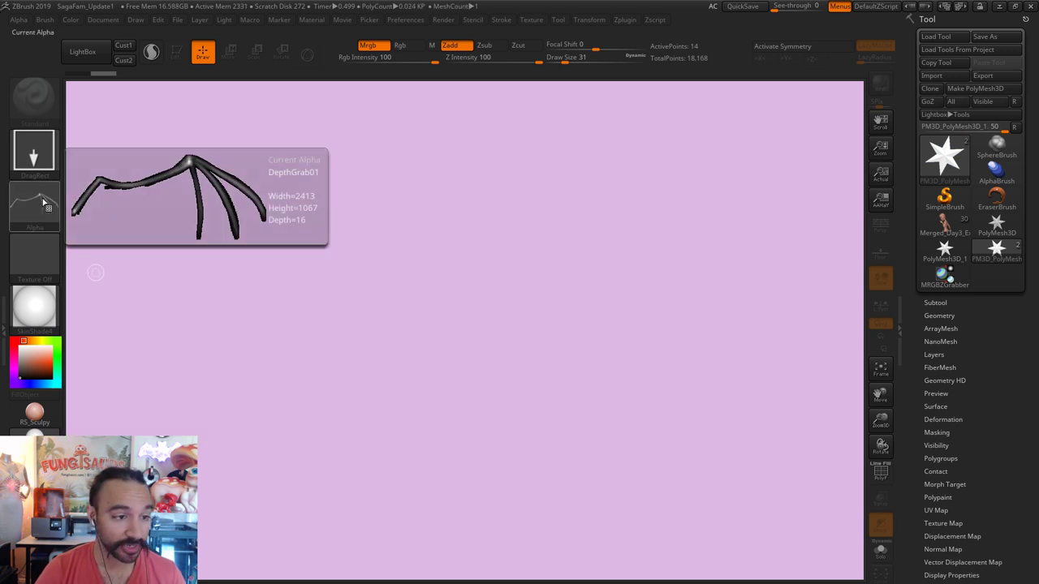
pyautogui.click(22, 23)
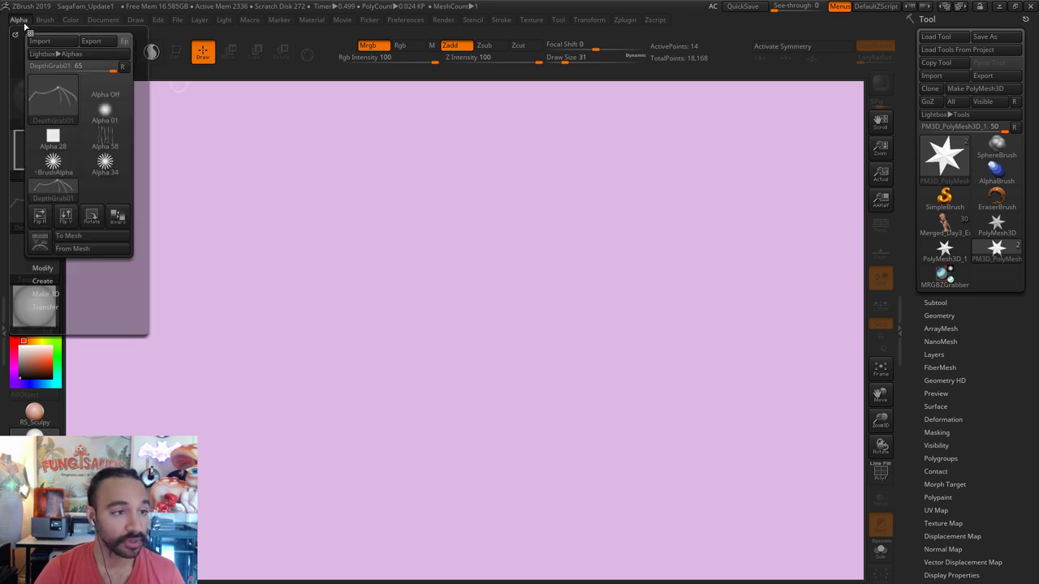
pyautogui.click(37, 247)
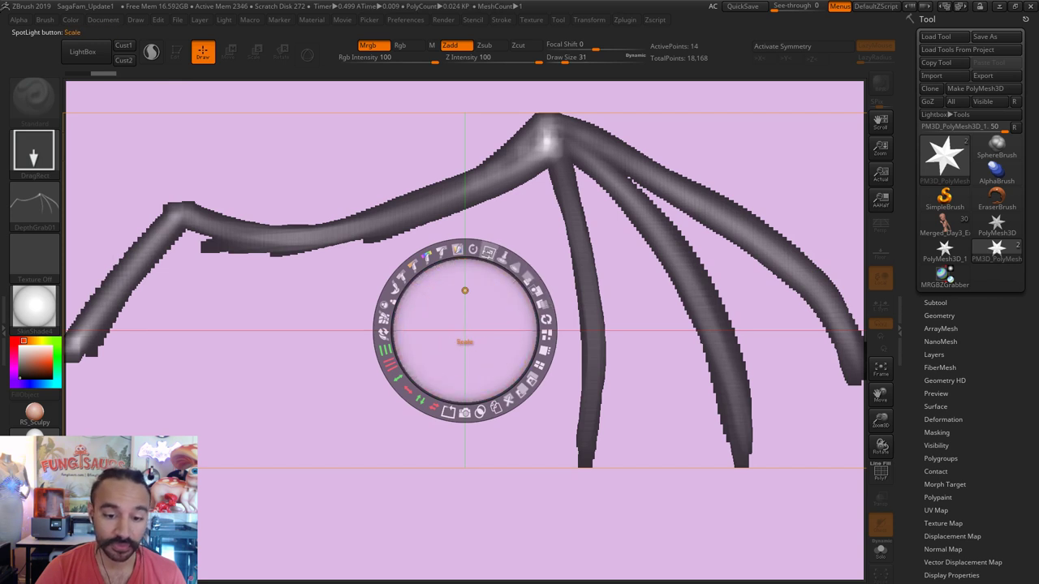
pyautogui.moveTo(488, 252); pyautogui.dragTo(359, 252)
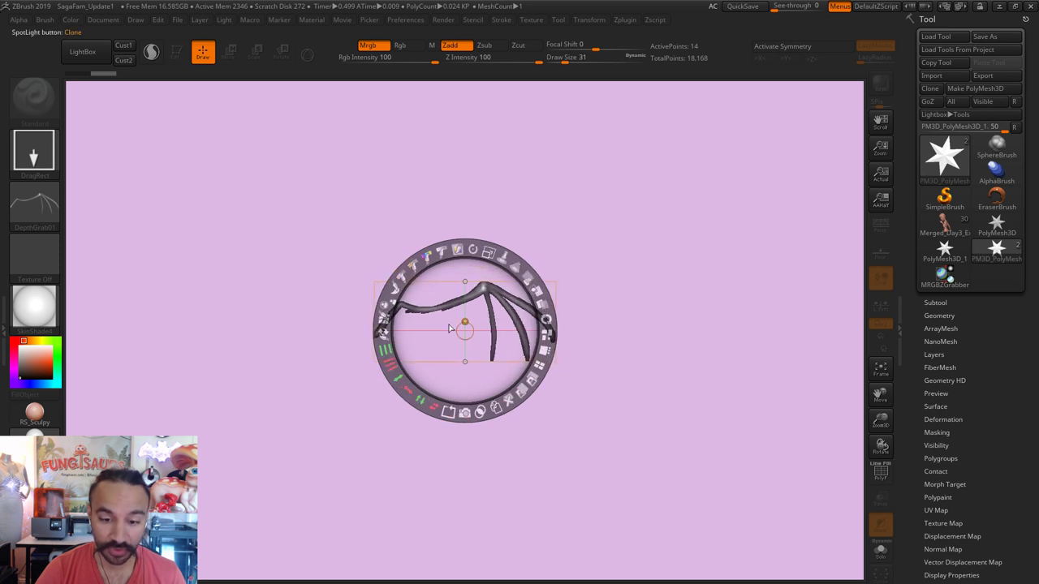
pyautogui.click(935, 303)
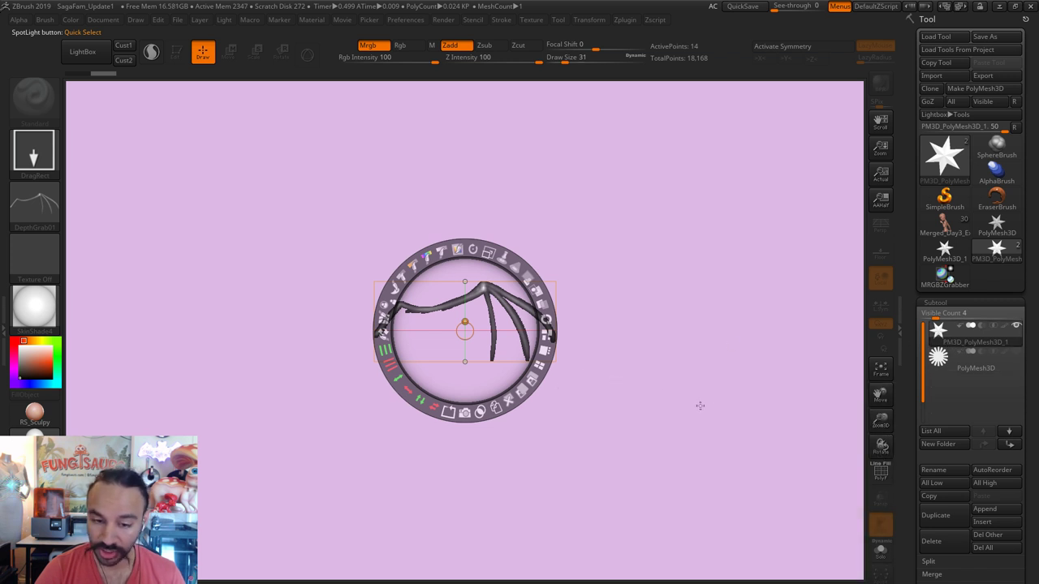
pyautogui.moveTo(699, 406); pyautogui.dragTo(686, 399)
# Step: Close Spotlight and draw the star polymesh near the canvas centre, redrawing it once
pyautogui.hotkey('shift', 'z')
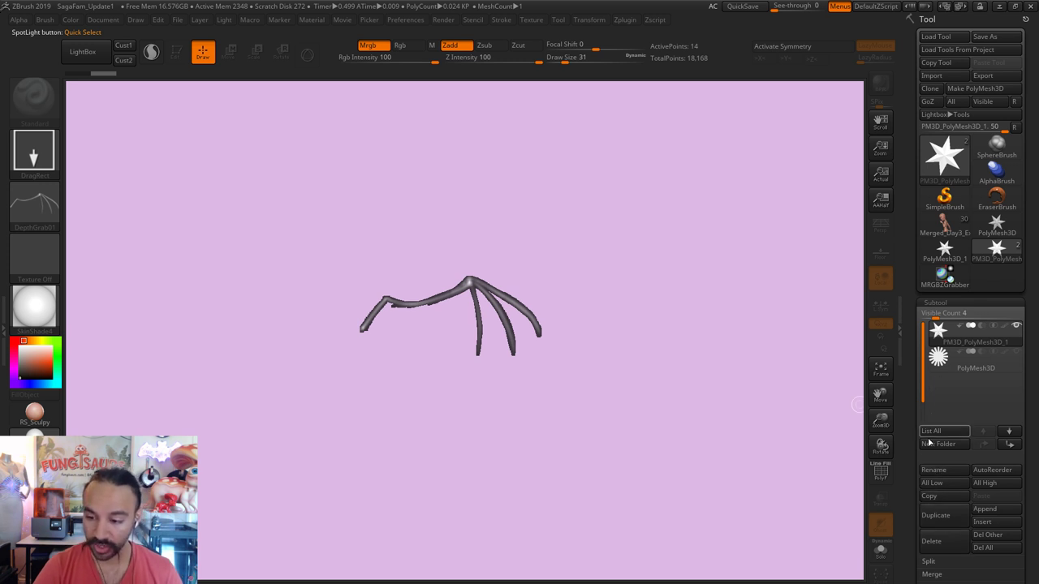
pyautogui.hotkey('shift', 'z')
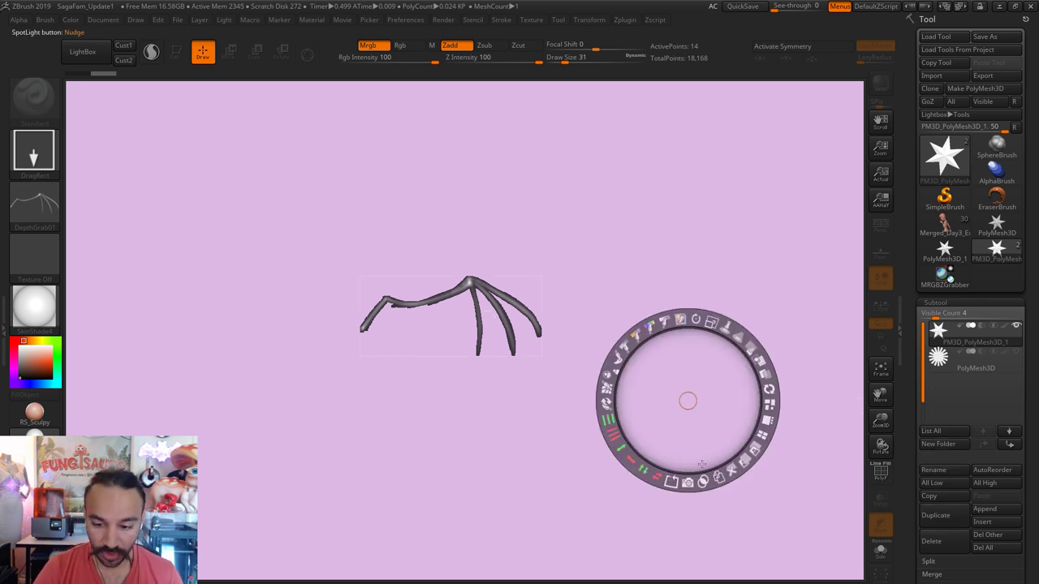
pyautogui.click(688, 482)
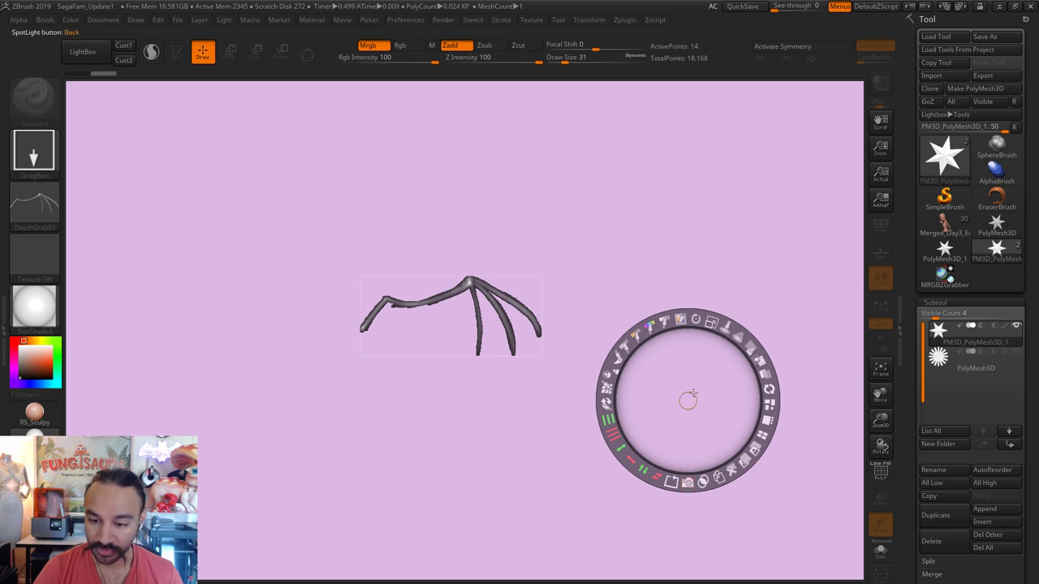
pyautogui.hotkey('shift', 'z')
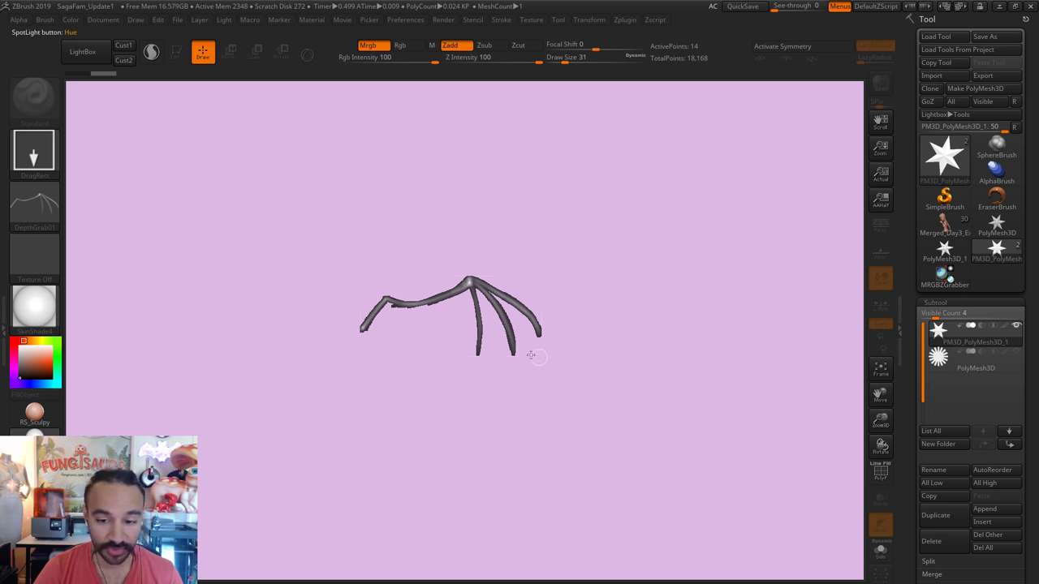
pyautogui.moveTo(605, 378)
pyautogui.mouseDown()
pyautogui.moveTo(564, 394)
pyautogui.moveTo(541, 448)
pyautogui.moveTo(533, 513)
pyautogui.mouseUp()
pyautogui.hotkey('ctrl', 'z')
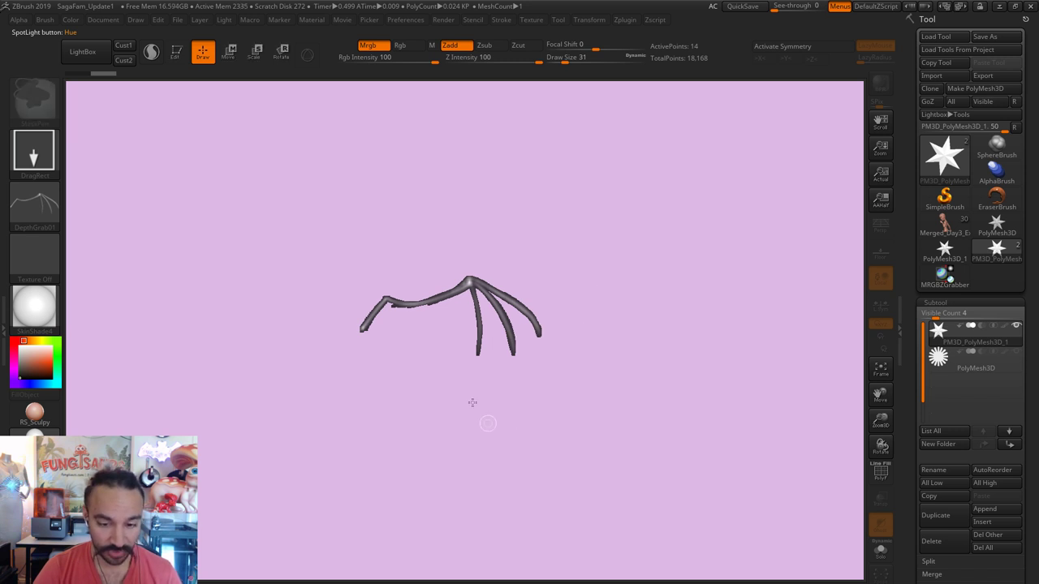
pyautogui.moveTo(436, 366); pyautogui.dragTo(441, 534)
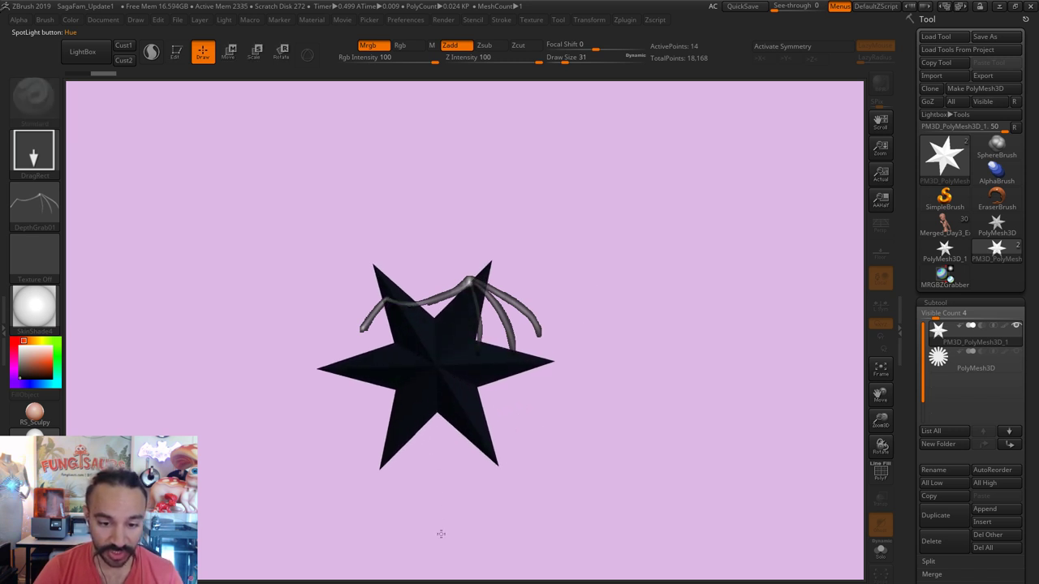
# Step: Put the star in Edit mode and move the wing reference image over it
pyautogui.click(174, 52)
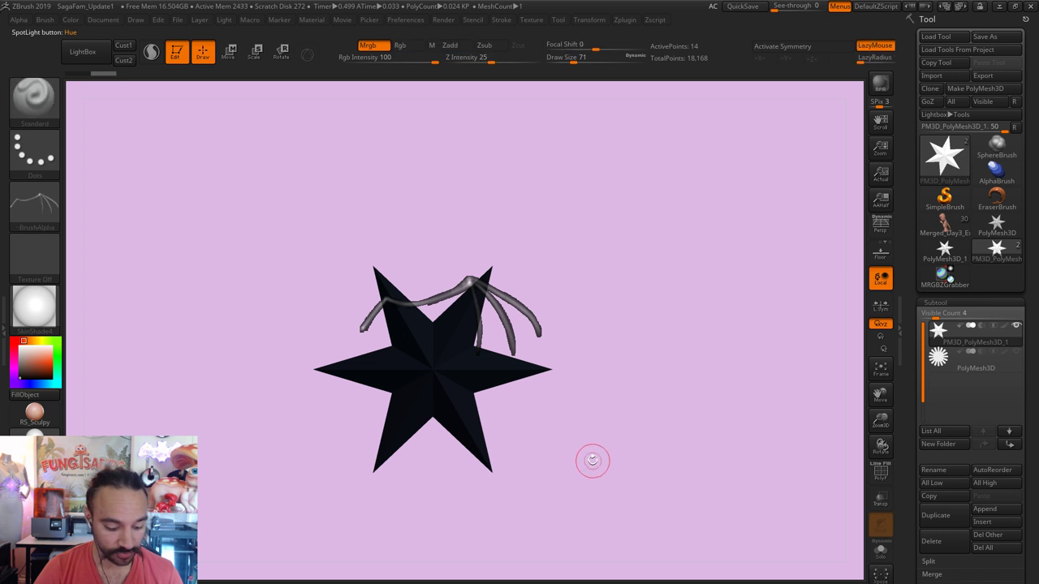
pyautogui.hotkey('shift', 'z')
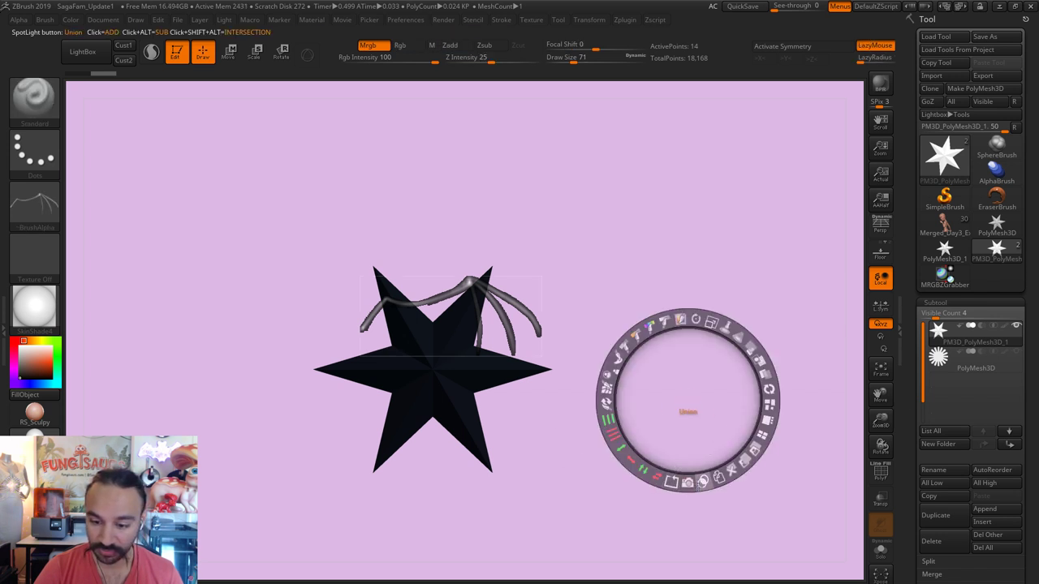
pyautogui.moveTo(689, 398); pyautogui.dragTo(603, 260)
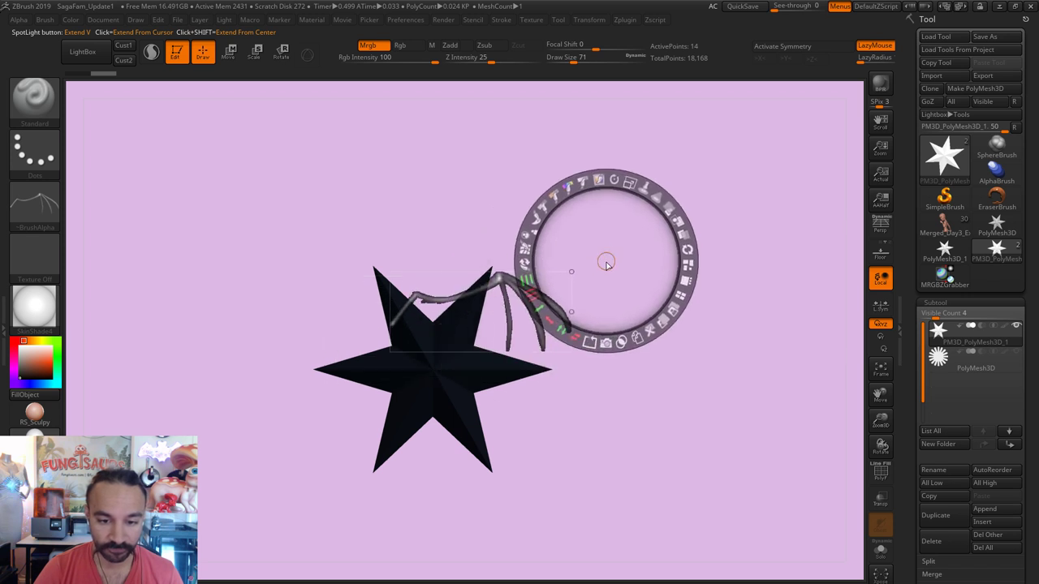
pyautogui.hotkey('shift', 'z')
# Step: Select the sunburst subtool, set the colour to white, and enlarge the wing image slightly
pyautogui.click(938, 367)
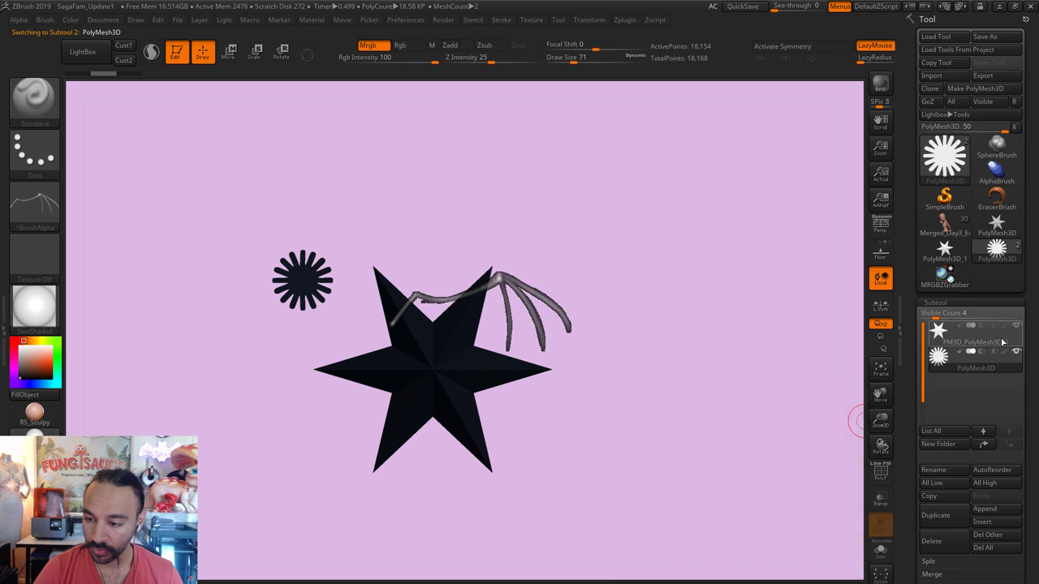
pyautogui.moveTo(576, 388); pyautogui.dragTo(77, 388)
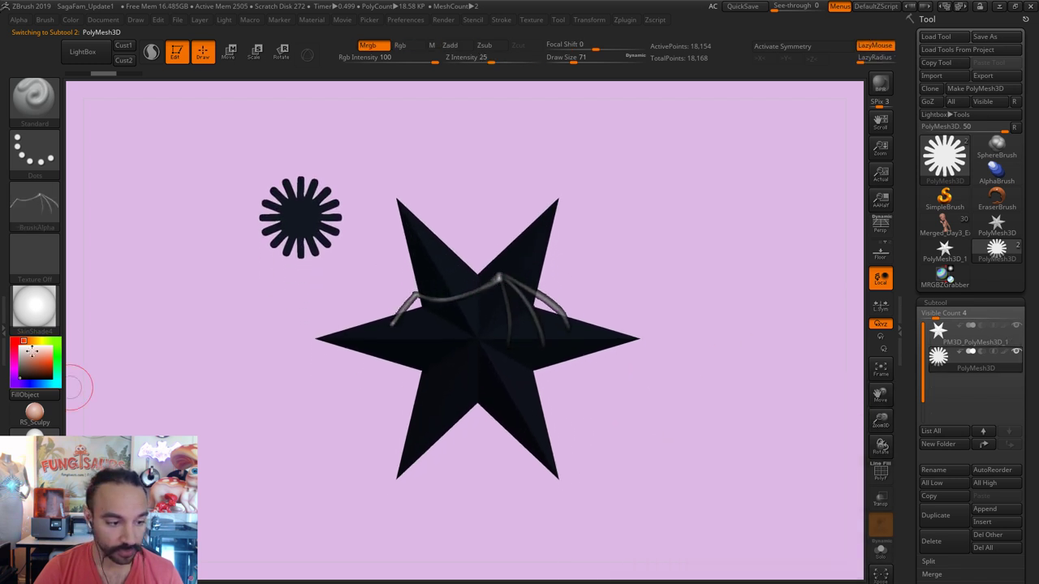
pyautogui.click(21, 344)
pyautogui.moveTo(675, 422)
pyautogui.mouseDown()
pyautogui.moveTo(676, 410)
pyautogui.moveTo(666, 417)
pyautogui.moveTo(678, 398)
pyautogui.mouseUp()
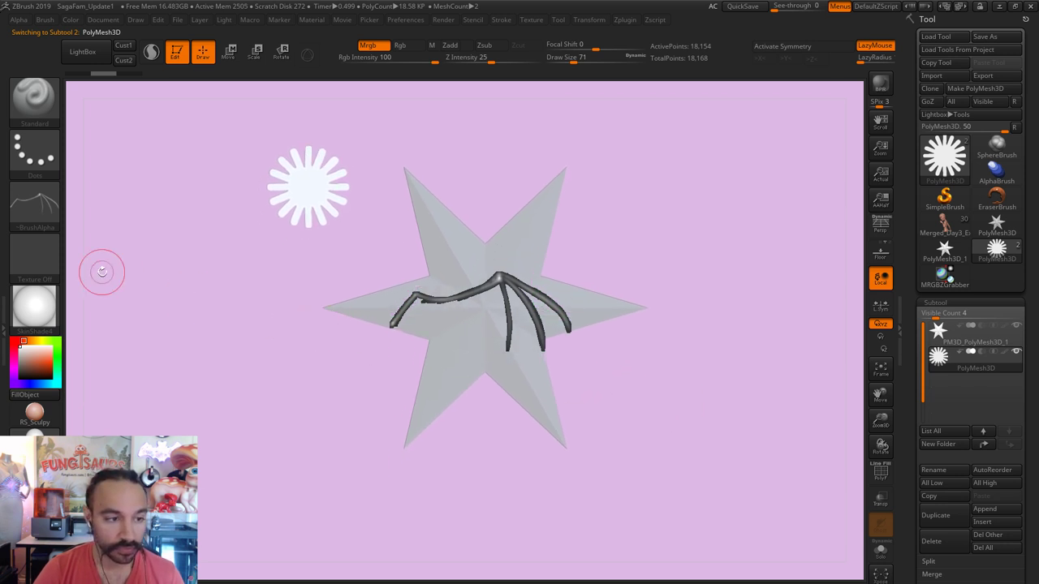
pyautogui.hotkey('shift', 'z')
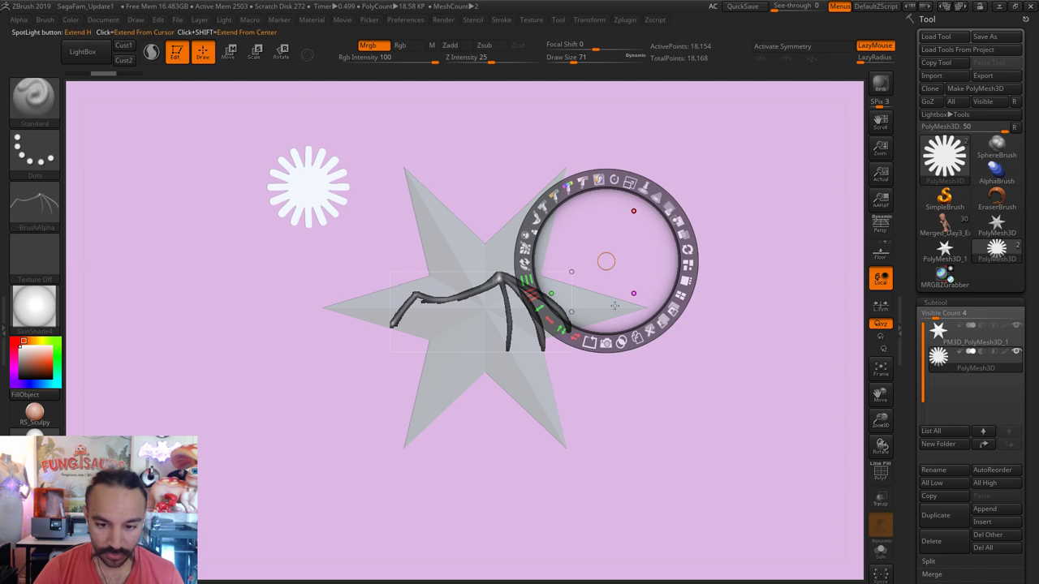
pyautogui.moveTo(631, 182); pyautogui.dragTo(641, 183)
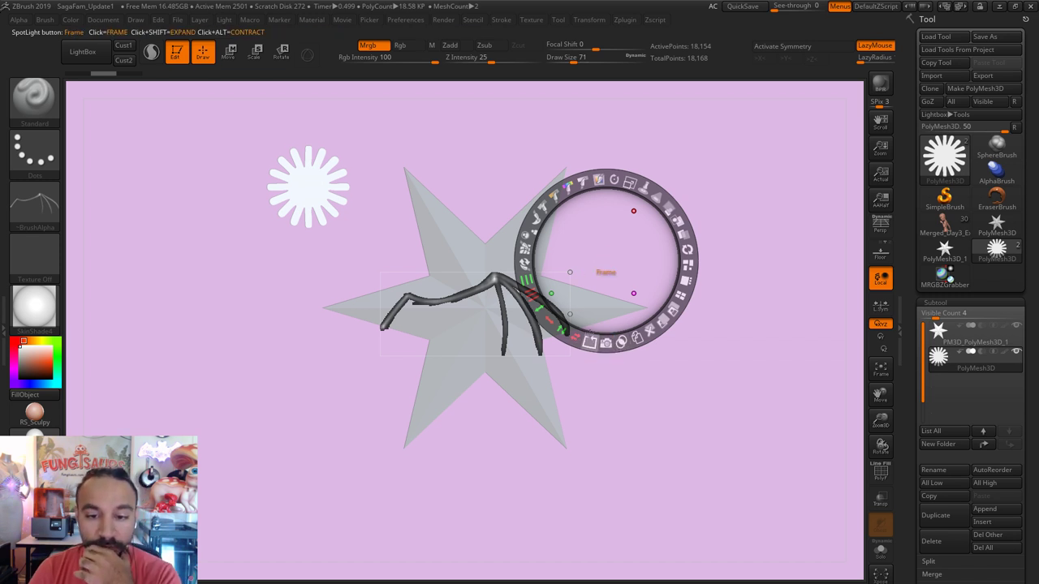
# Step: Load DepthGrab01 into Spotlight, shrink it, make a Snapshot3D wing part, and hide the sunburst
pyautogui.click(39, 209)
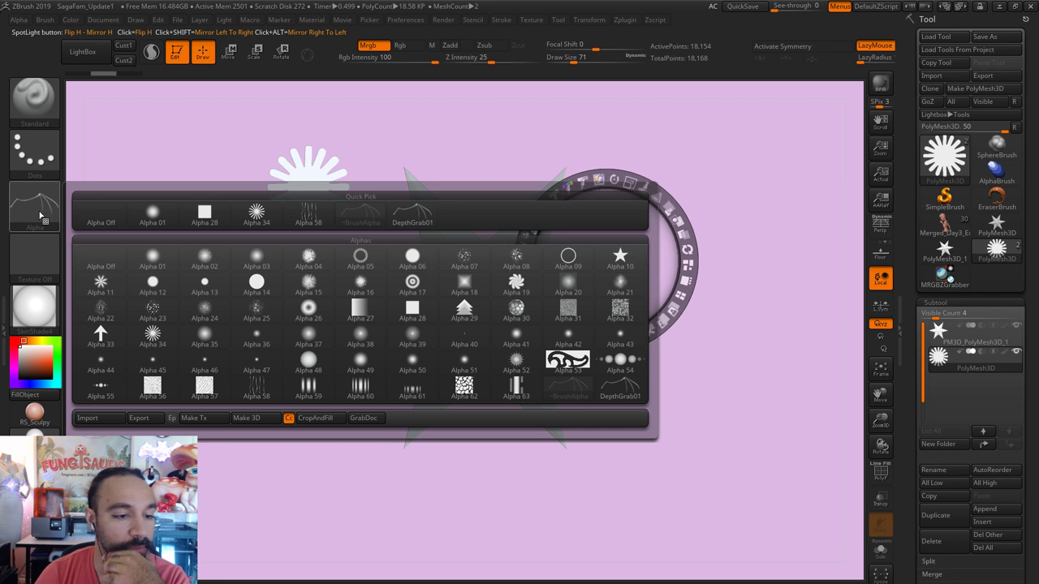
pyautogui.click(391, 225)
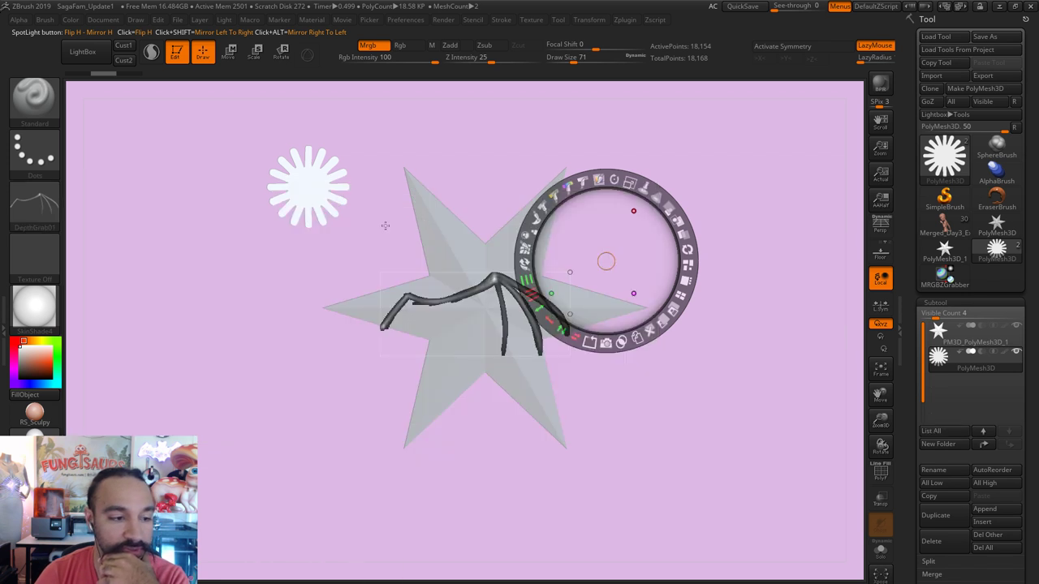
pyautogui.click(21, 19)
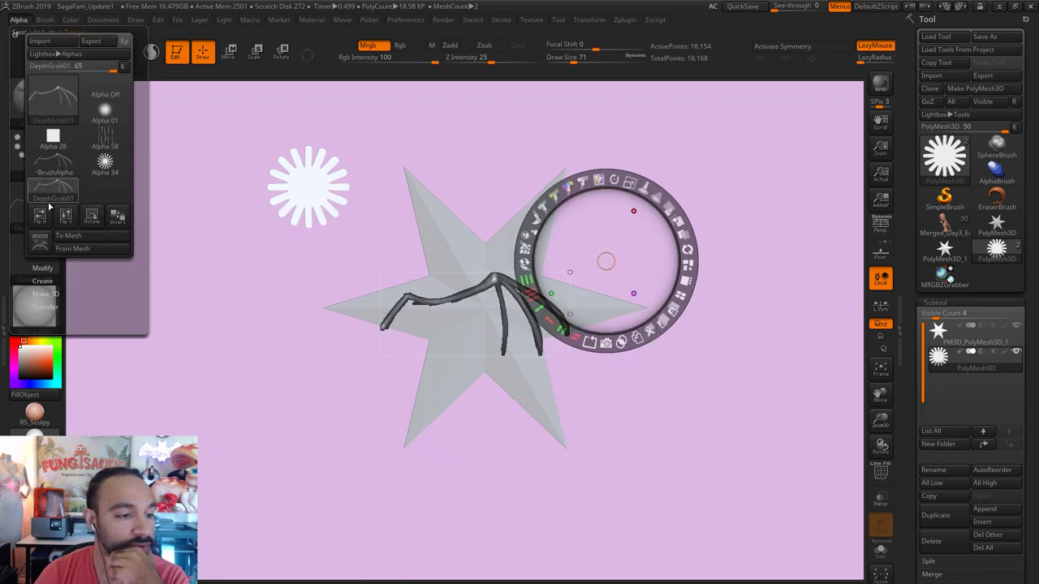
pyautogui.click(52, 250)
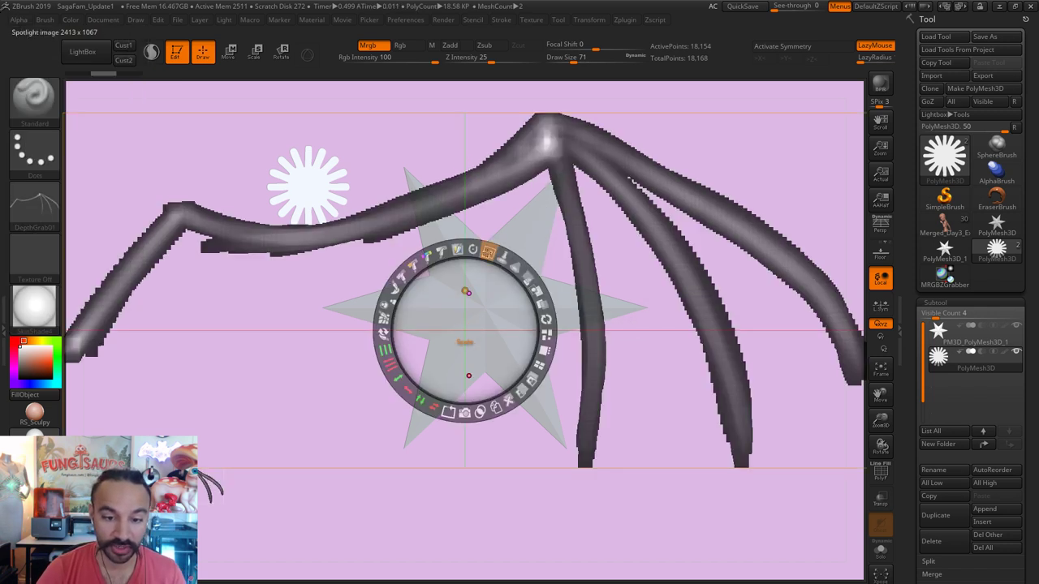
pyautogui.moveTo(488, 252)
pyautogui.mouseDown()
pyautogui.moveTo(414, 390)
pyautogui.moveTo(410, 355)
pyautogui.mouseUp()
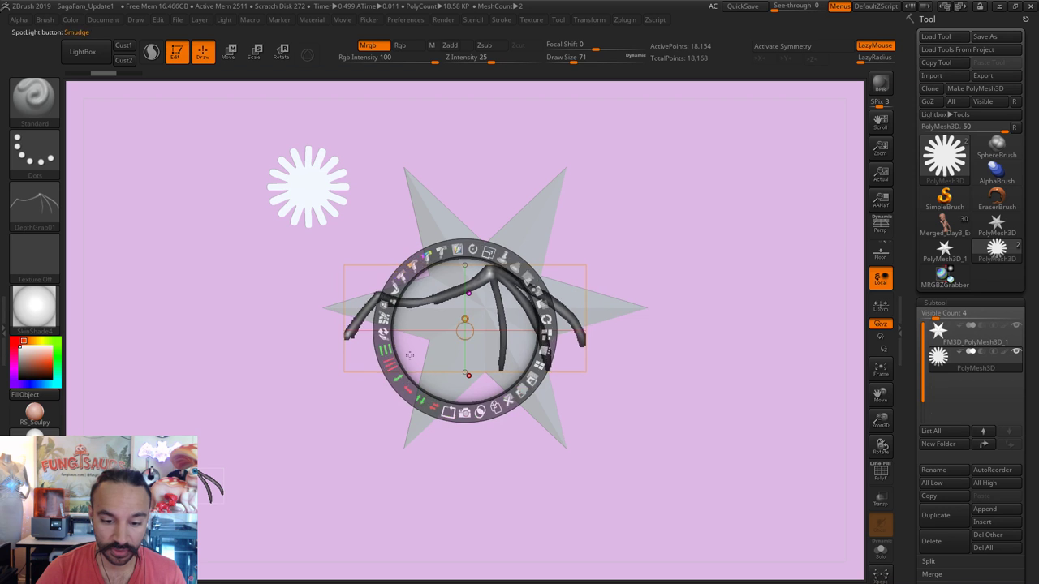
pyautogui.click(465, 412)
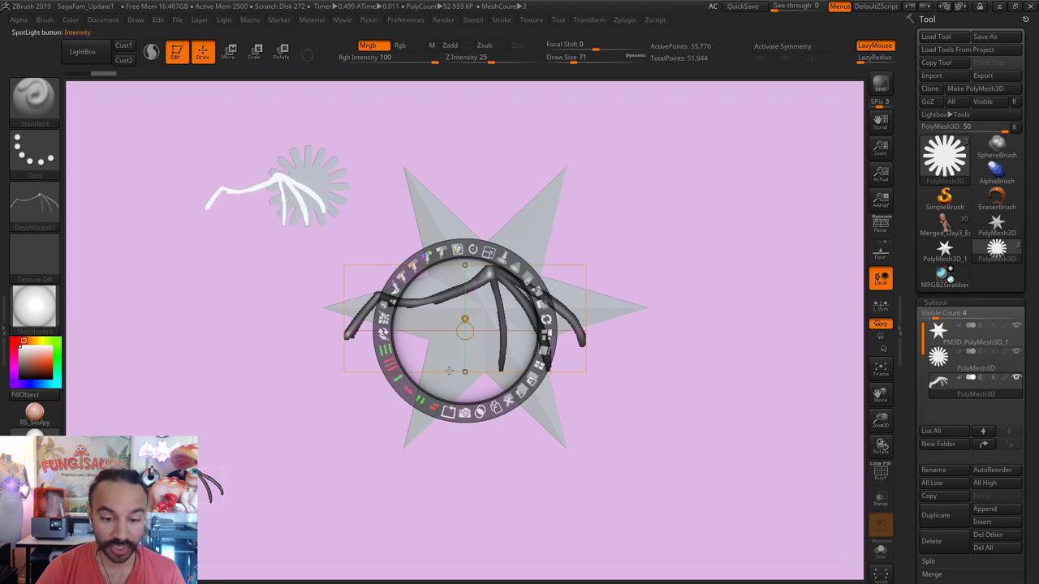
pyautogui.hotkey('shift', 'z')
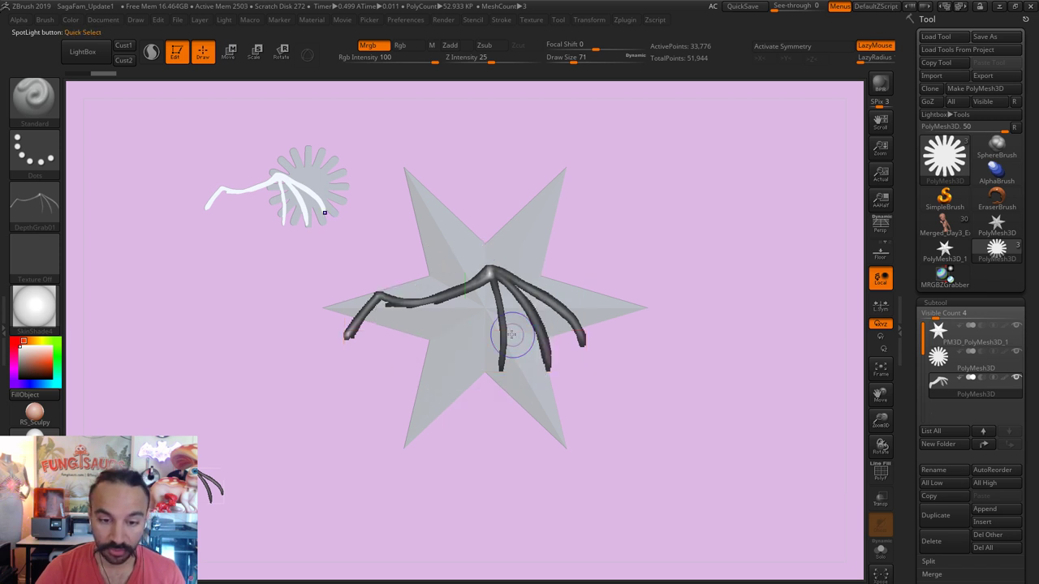
pyautogui.click(1016, 352)
# Step: Hide the star subtool and frame the wing mesh in the view
pyautogui.click(1017, 325)
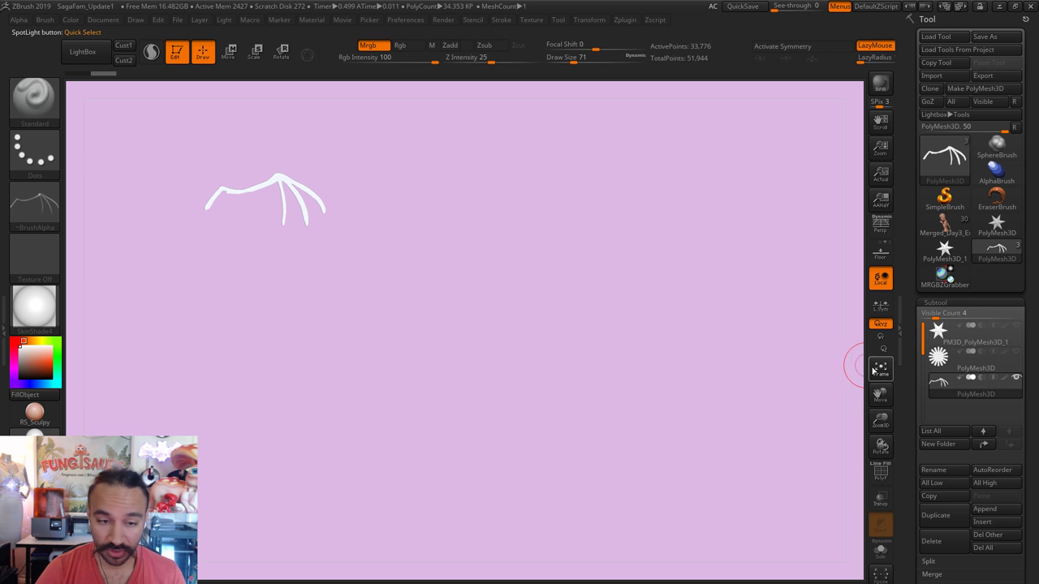
pyautogui.click(881, 369)
pyautogui.keyDown('ctrl'); pyautogui.moveTo(776, 506); pyautogui.dragTo(511, 383, button='right'); pyautogui.keyUp('ctrl')
# Step: Flatten the wing front to back with a Transpose line, then return to Draw mode
pyautogui.click(229, 52)
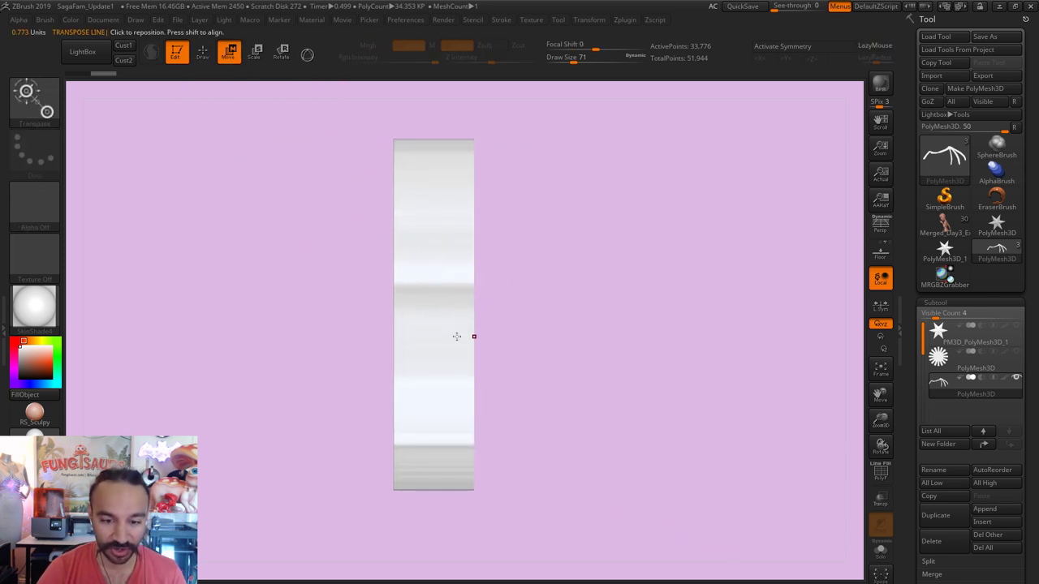
pyautogui.moveTo(457, 336); pyautogui.dragTo(603, 336)
pyautogui.moveTo(529, 336)
pyautogui.mouseDown()
pyautogui.moveTo(541, 336)
pyautogui.moveTo(495, 336)
pyautogui.mouseUp()
pyautogui.moveTo(495, 336); pyautogui.dragTo(306, 166, button='right')
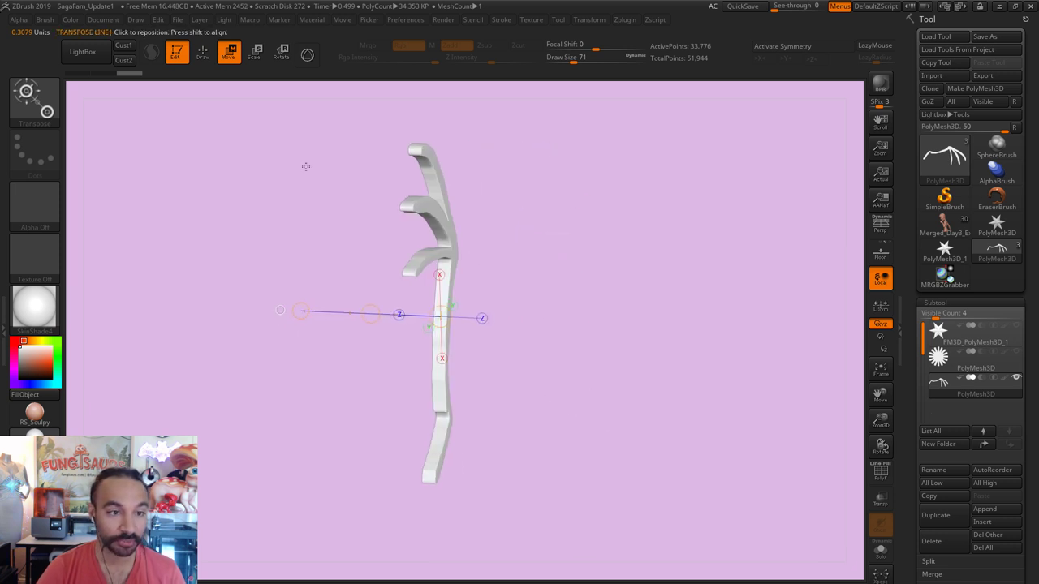
pyautogui.click(202, 53)
# Step: Set the brush size to 108 and orbit to a three-quarter view of the wing
pyautogui.moveTo(634, 365); pyautogui.dragTo(657, 371, button='right')
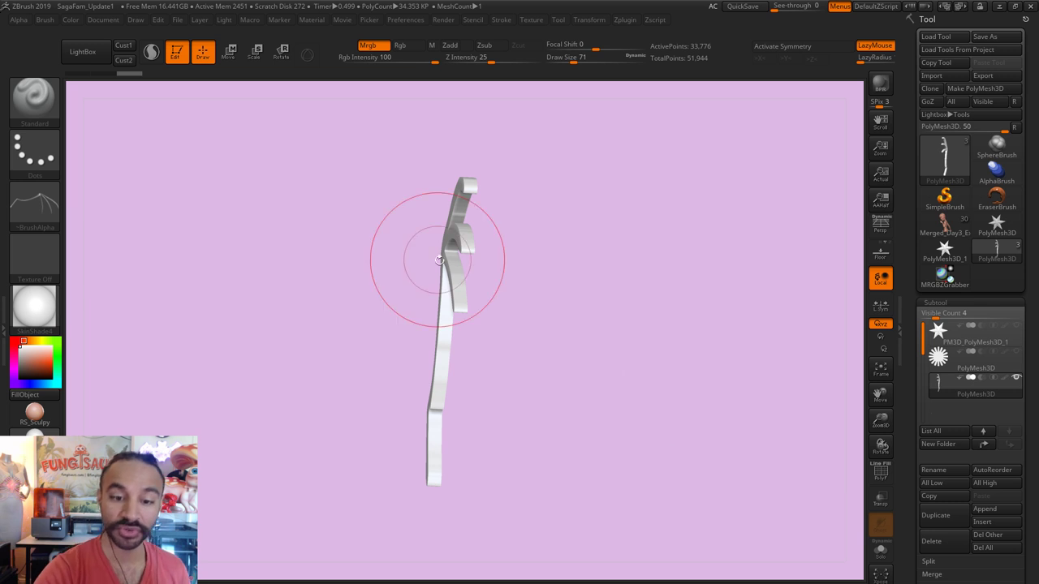
pyautogui.press('s')
pyautogui.moveTo(459, 268); pyautogui.dragTo(459, 324)
pyautogui.moveTo(459, 325)
pyautogui.mouseDown(button='right')
pyautogui.moveTo(498, 225)
pyautogui.moveTo(568, 243)
pyautogui.moveTo(635, 349)
pyautogui.mouseUp(button='right')
# Step: Set the DynaMesh resolution to 760 in Tool > Geometry and remesh the wing
pyautogui.scroll(-5, 978, 490)
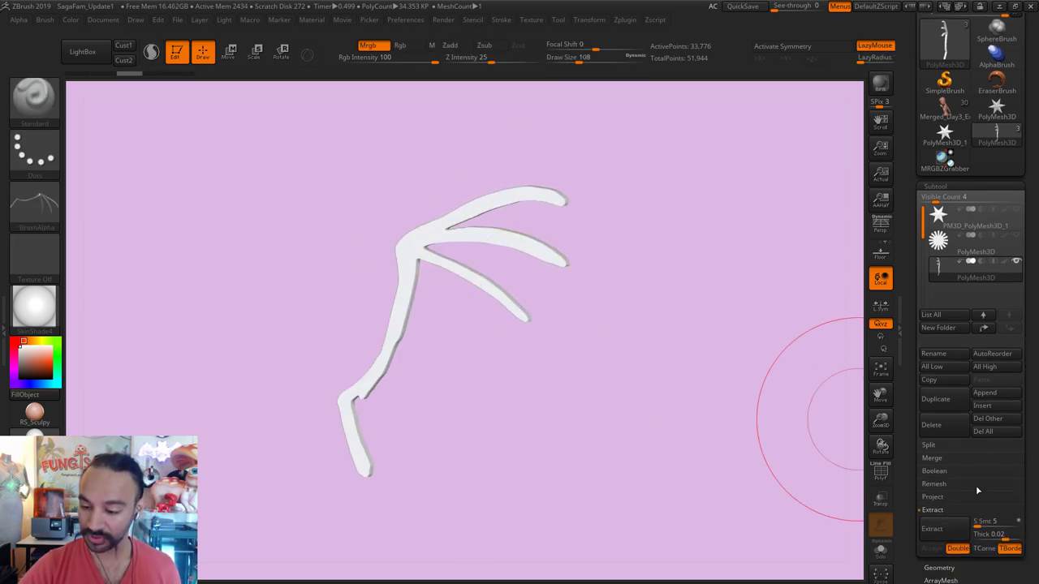
pyautogui.click(940, 568)
pyautogui.scroll(-3, 961, 244)
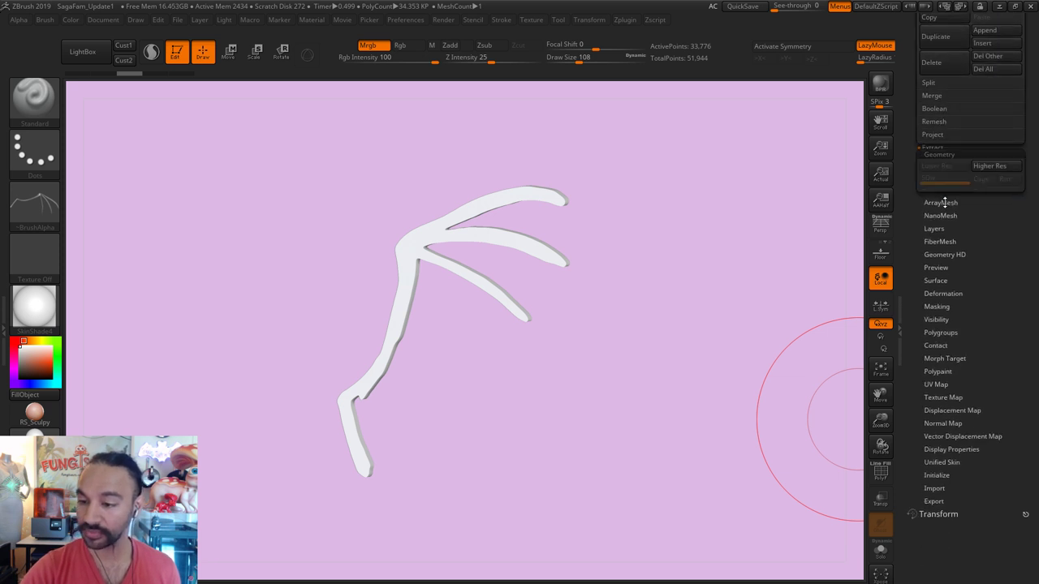
pyautogui.scroll(5, 1001, 262)
pyautogui.click(940, 248)
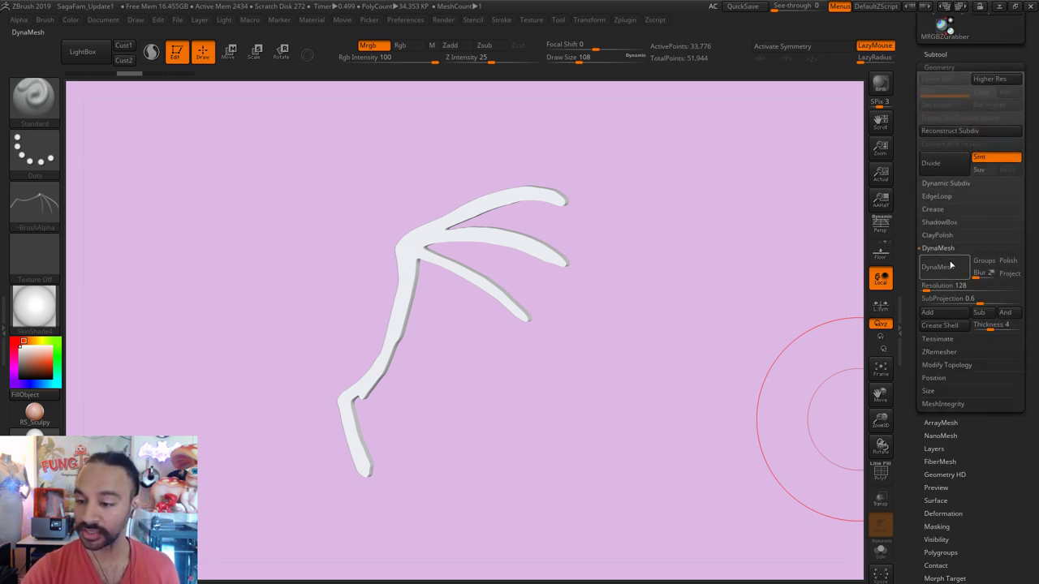
pyautogui.click(940, 268)
pyautogui.hotkey('ctrl', 'z')
pyautogui.click(941, 287)
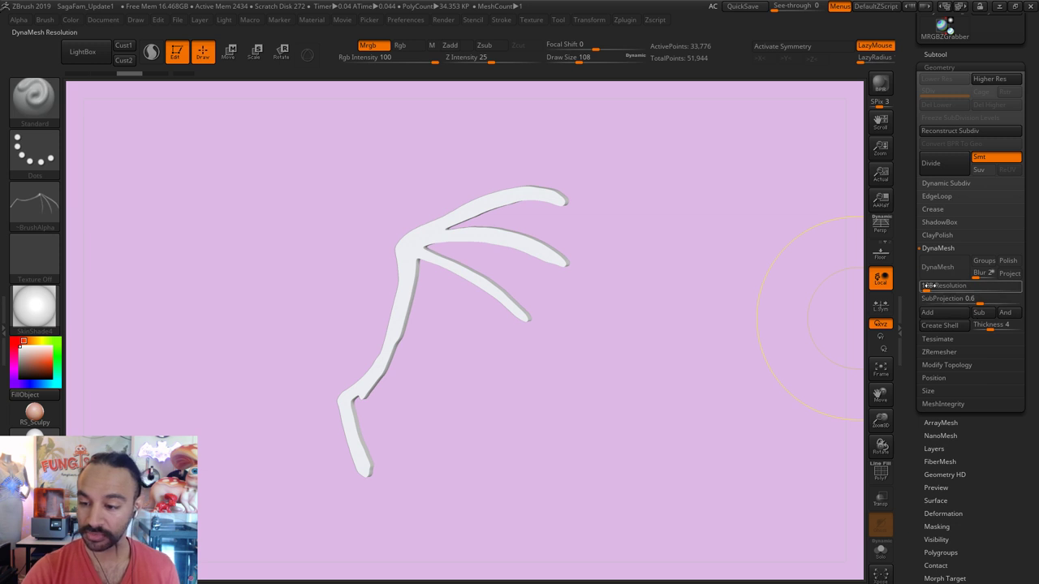
pyautogui.moveTo(940, 286); pyautogui.dragTo(933, 286)
pyautogui.click(937, 267)
# Step: Smooth the wing bones with a size-39 brush, orbiting back to a spread-wing pose
pyautogui.press('shift')
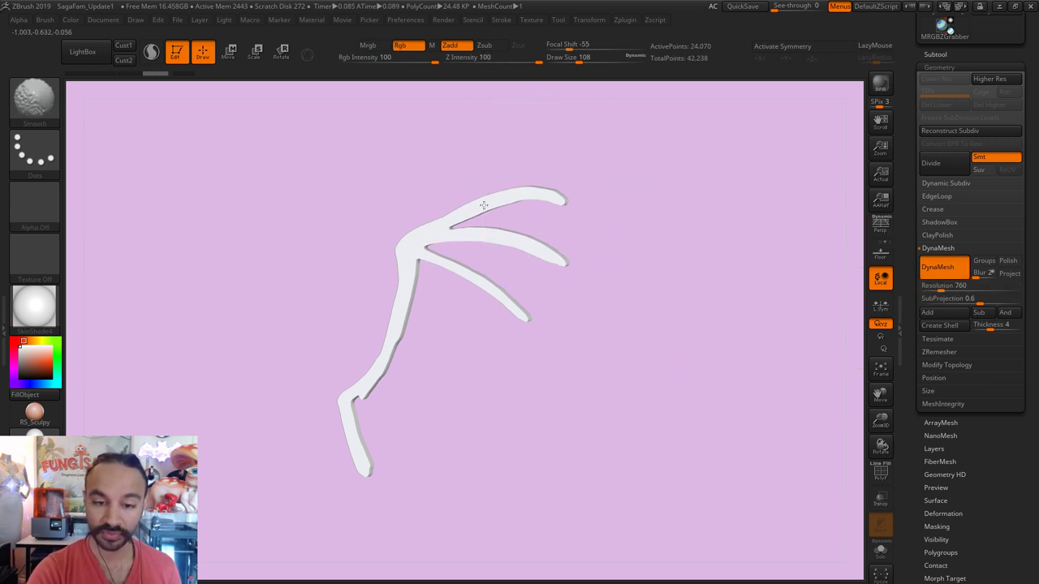
pyautogui.keyDown('shift'); pyautogui.moveTo(365, 374); pyautogui.dragTo(423, 353); pyautogui.keyUp('shift')
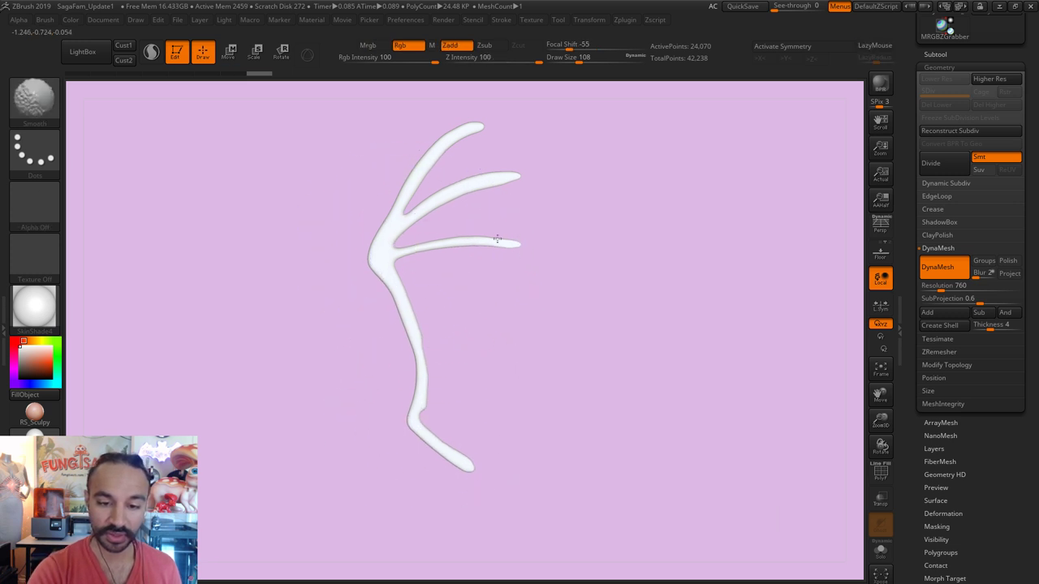
pyautogui.press('s')
pyautogui.moveTo(528, 225); pyautogui.dragTo(494, 225)
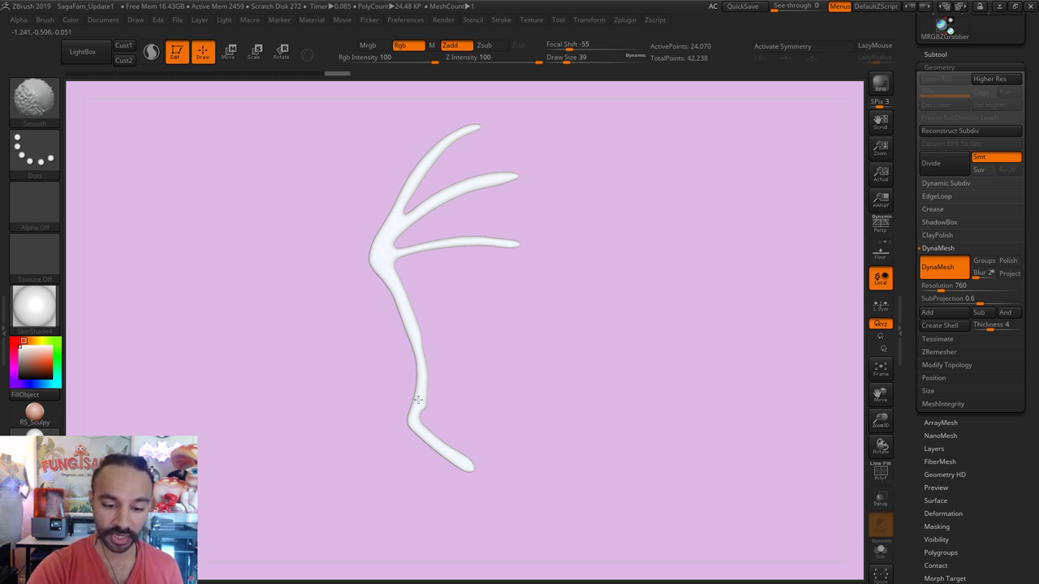
pyautogui.moveTo(404, 250)
pyautogui.mouseDown()
pyautogui.moveTo(599, 255)
pyautogui.moveTo(638, 235)
pyautogui.moveTo(544, 292)
pyautogui.moveTo(423, 269)
pyautogui.moveTo(475, 241)
pyautogui.mouseUp()
# Step: Switch to the Move brush and set its size to 71
pyautogui.press('s')
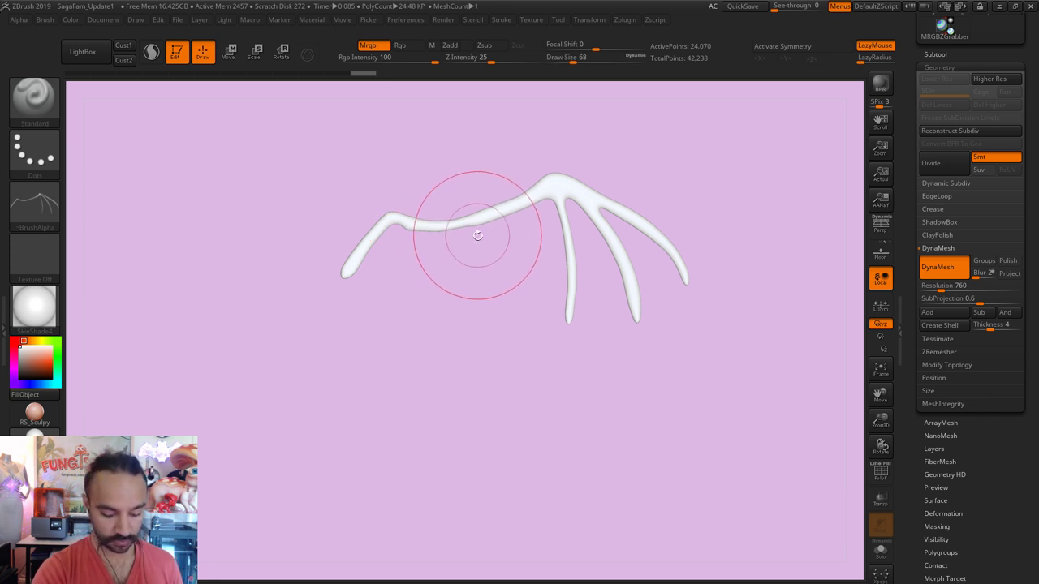
pyautogui.press('b')
pyautogui.press('m')
pyautogui.press('v')
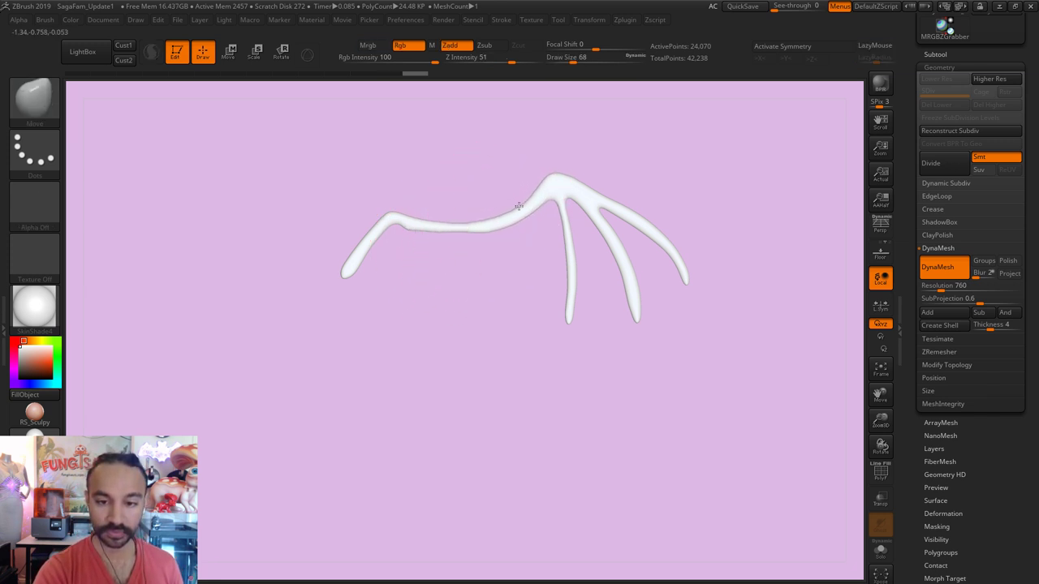
pyautogui.press('s')
pyautogui.moveTo(360, 255)
pyautogui.mouseDown()
pyautogui.moveTo(373, 256)
pyautogui.moveTo(352, 243)
pyautogui.moveTo(367, 231)
pyautogui.moveTo(441, 222)
pyautogui.moveTo(573, 283)
pyautogui.moveTo(568, 319)
pyautogui.mouseUp()
pyautogui.press('s')
pyautogui.press('s')
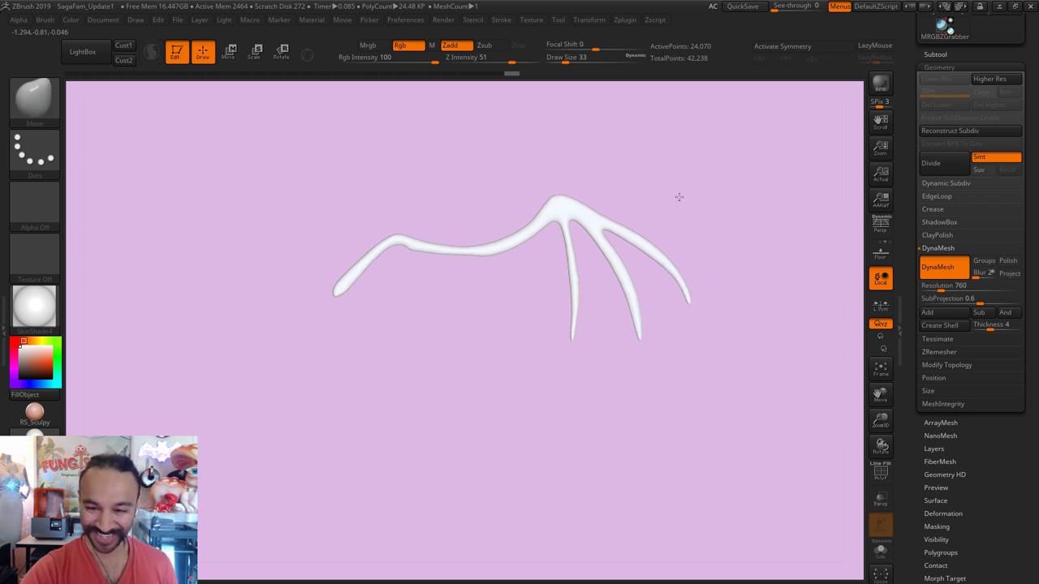
# Step: Recentre the wing and reshape the branch junction with a size-17 brush
pyautogui.keyDown('alt'); pyautogui.moveTo(677, 195); pyautogui.dragTo(683, 228); pyautogui.keyUp('alt')
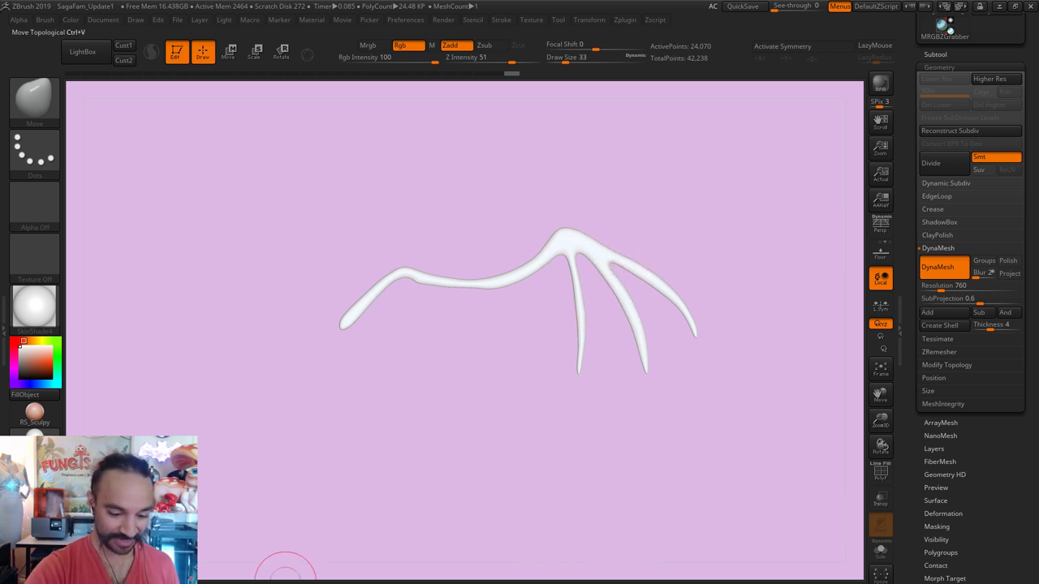
pyautogui.press('s')
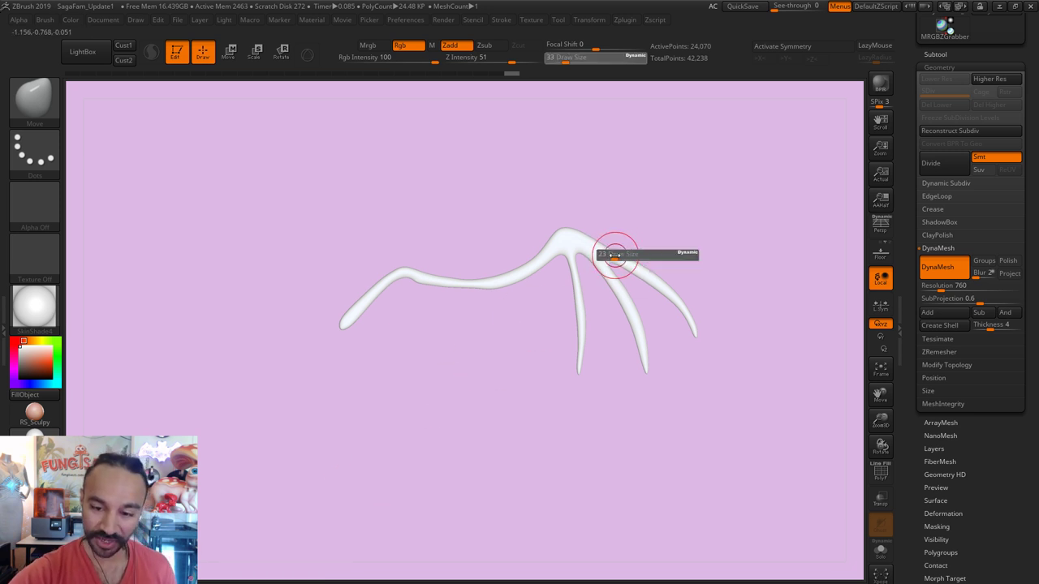
pyautogui.moveTo(614, 254); pyautogui.dragTo(610, 262)
pyautogui.press('s')
pyautogui.click(598, 252)
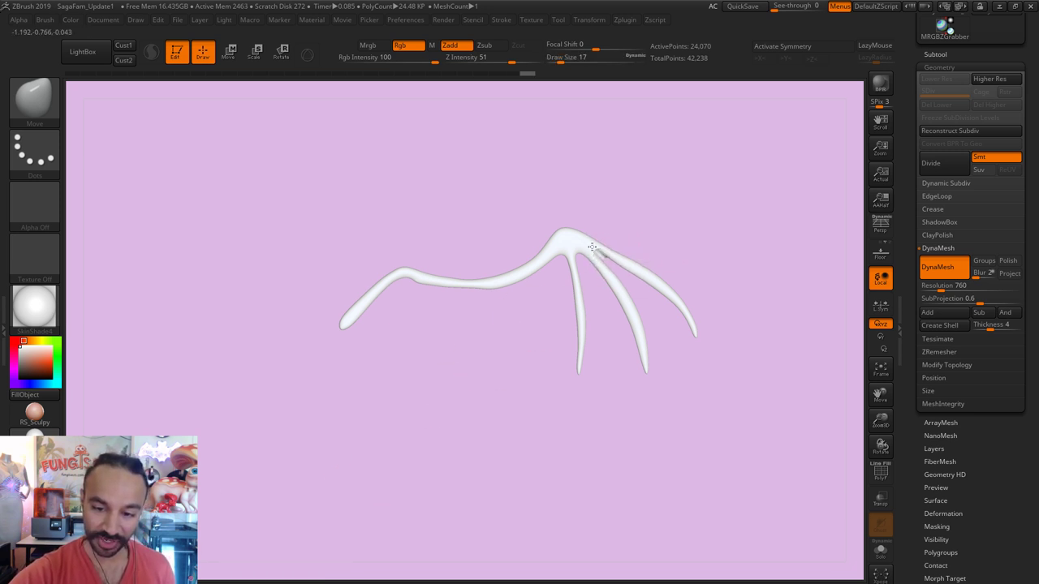
pyautogui.moveTo(595, 248)
pyautogui.mouseDown(button='right')
pyautogui.moveTo(608, 216)
pyautogui.moveTo(608, 241)
pyautogui.mouseUp(button='right')
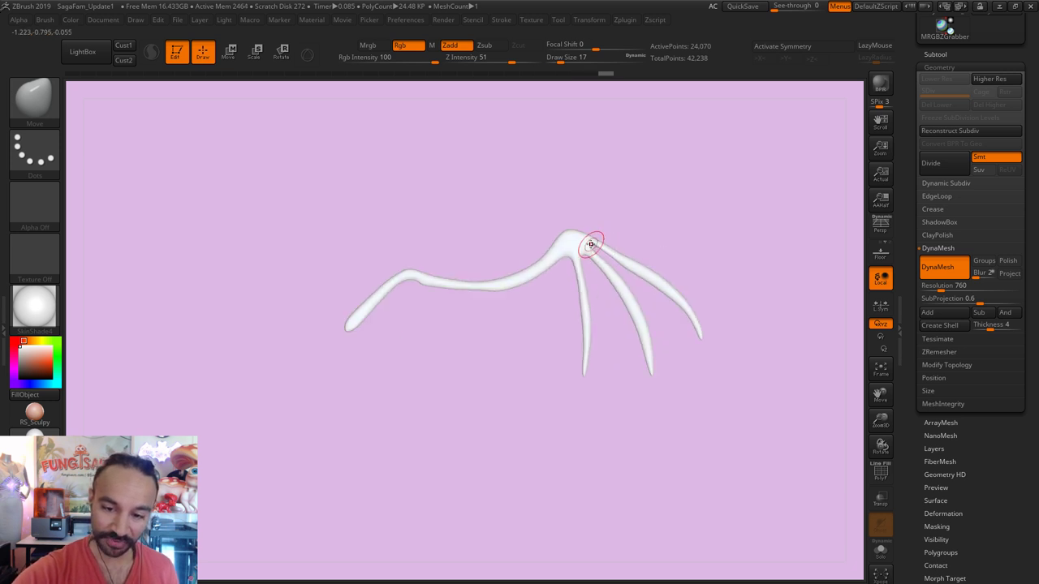
# Step: Smooth the junction, then switch to the Pinch brush at size 120
pyautogui.press('shift')
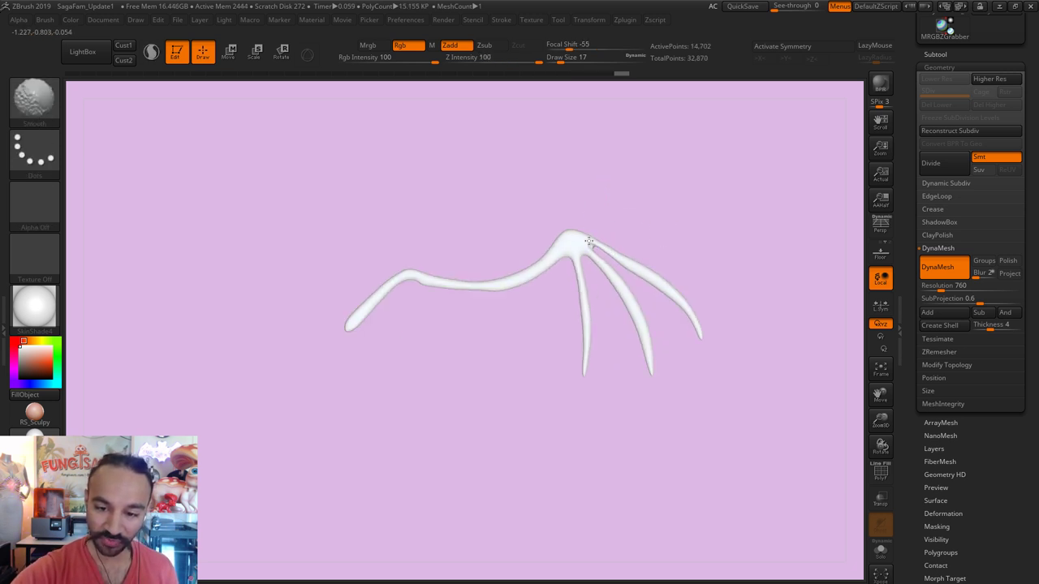
pyautogui.press('shift')
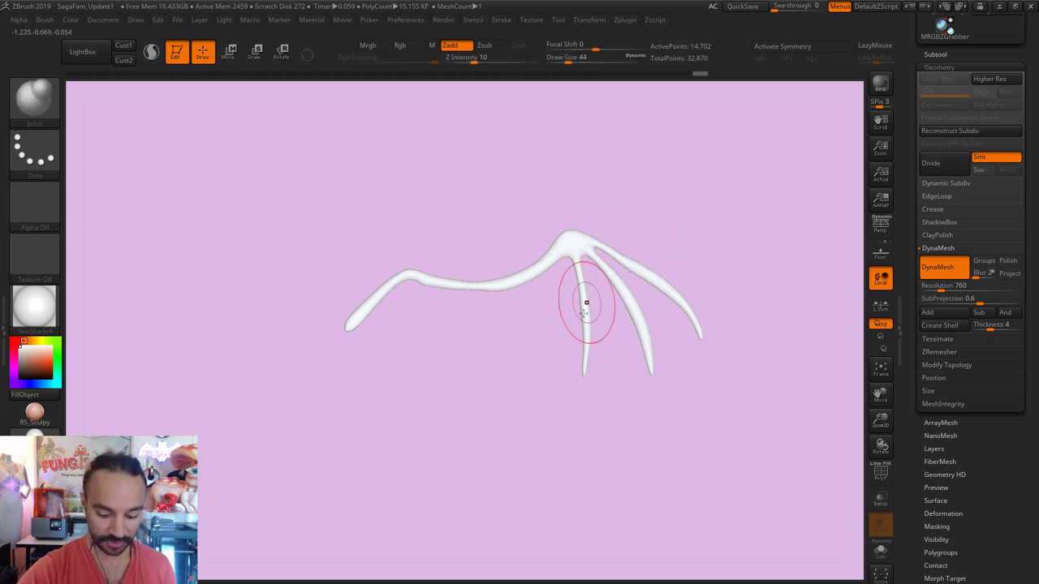
pyautogui.press('b')
pyautogui.press('p')
pyautogui.press('i')
pyautogui.press('s')
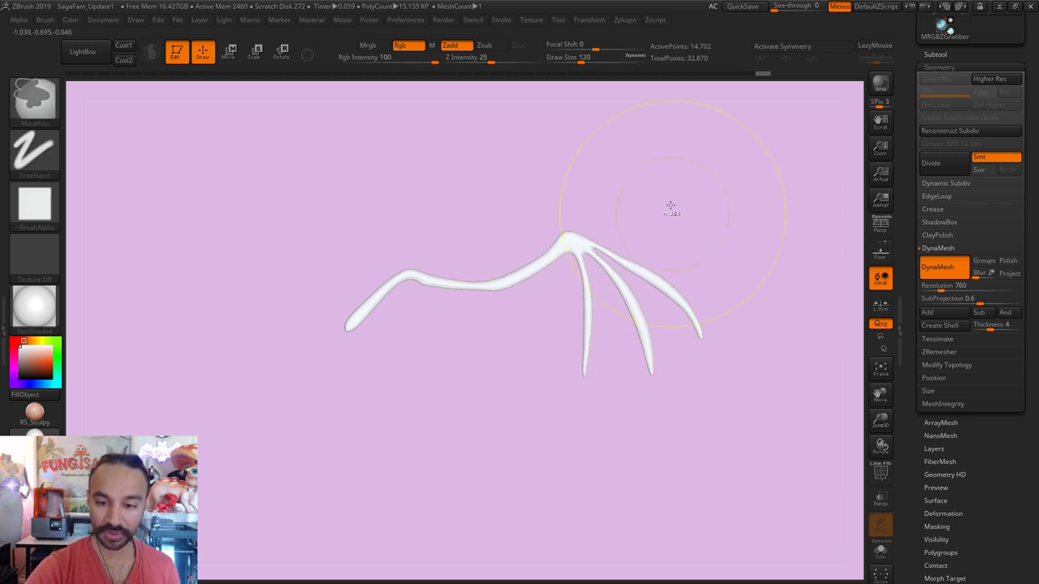
# Step: DynaMesh the wing to even out its geometry and set the brush size to 41
pyautogui.keyDown('ctrl'); pyautogui.moveTo(673, 208); pyautogui.dragTo(696, 212); pyautogui.keyUp('ctrl')
pyautogui.press('s')
pyautogui.moveTo(682, 284)
pyautogui.mouseDown()
pyautogui.moveTo(650, 284)
pyautogui.moveTo(643, 332)
pyautogui.mouseUp()
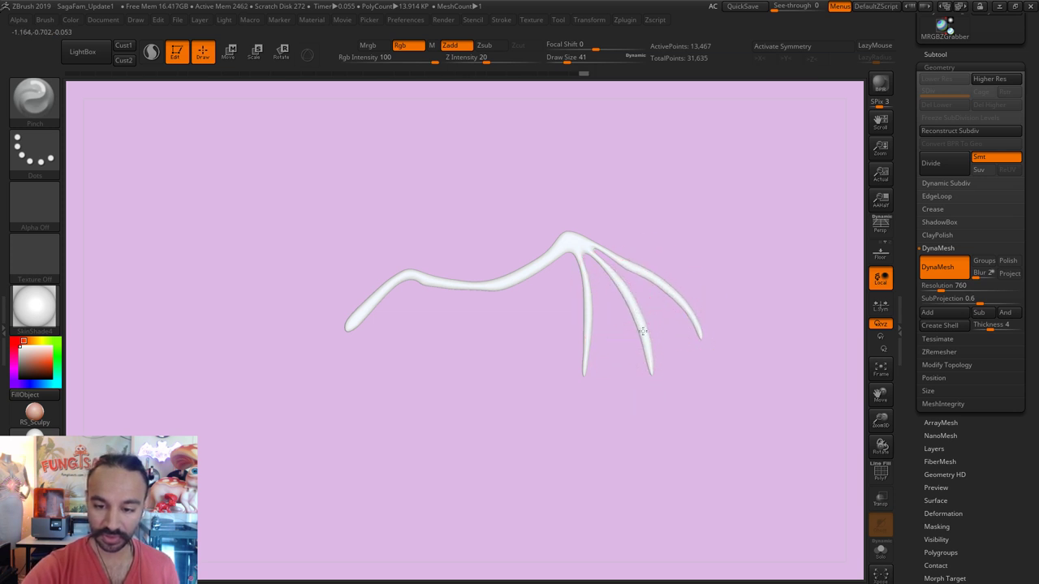
pyautogui.hotkey('ctrl', 'z')
pyautogui.hotkey('ctrl', 'shift', 'z')
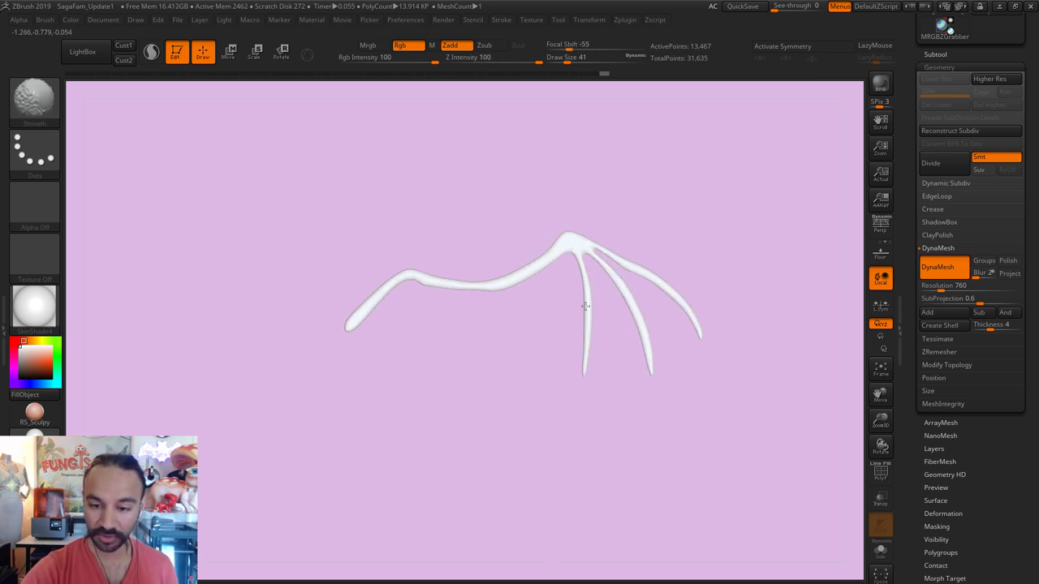
# Step: Switch to the Inflate brush, remesh the wing again and reduce Draw Size to 25
pyautogui.press('b')
pyautogui.press('i')
pyautogui.press('n')
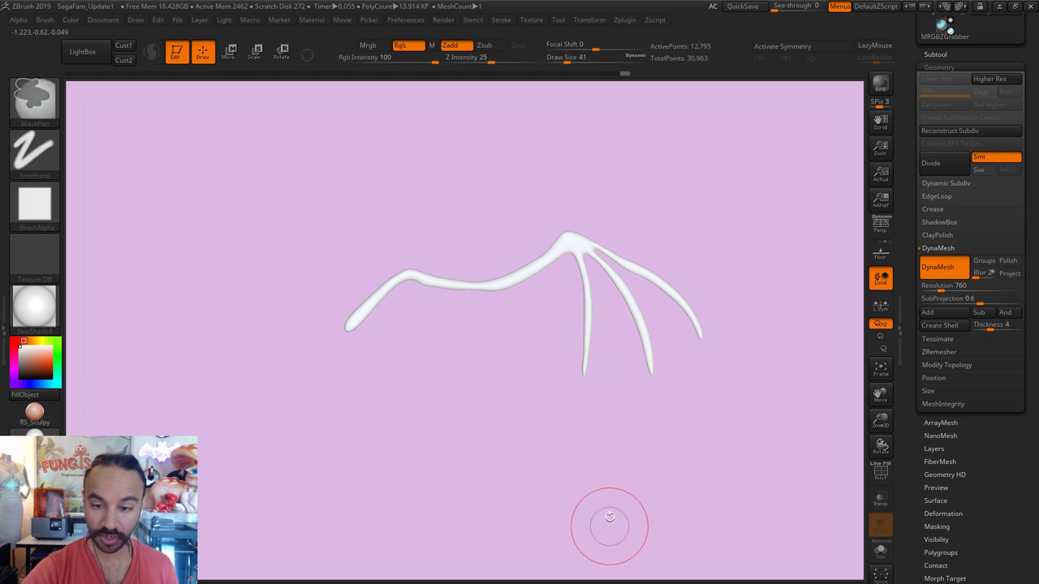
pyautogui.keyDown('ctrl'); pyautogui.moveTo(603, 526); pyautogui.dragTo(607, 529); pyautogui.keyUp('ctrl')
pyautogui.press('shift')
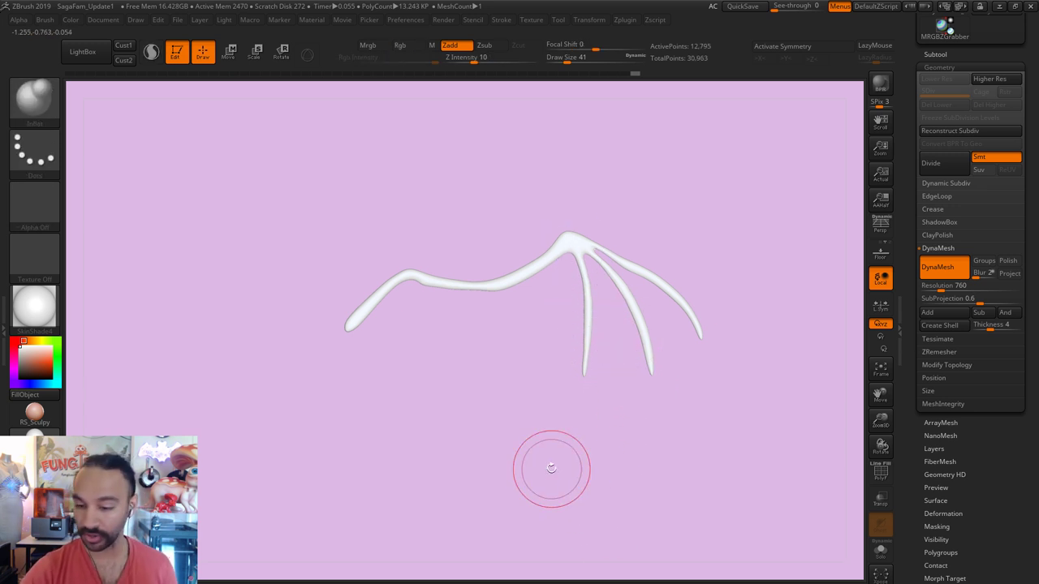
pyautogui.press('s')
pyautogui.moveTo(634, 313); pyautogui.dragTo(632, 312)
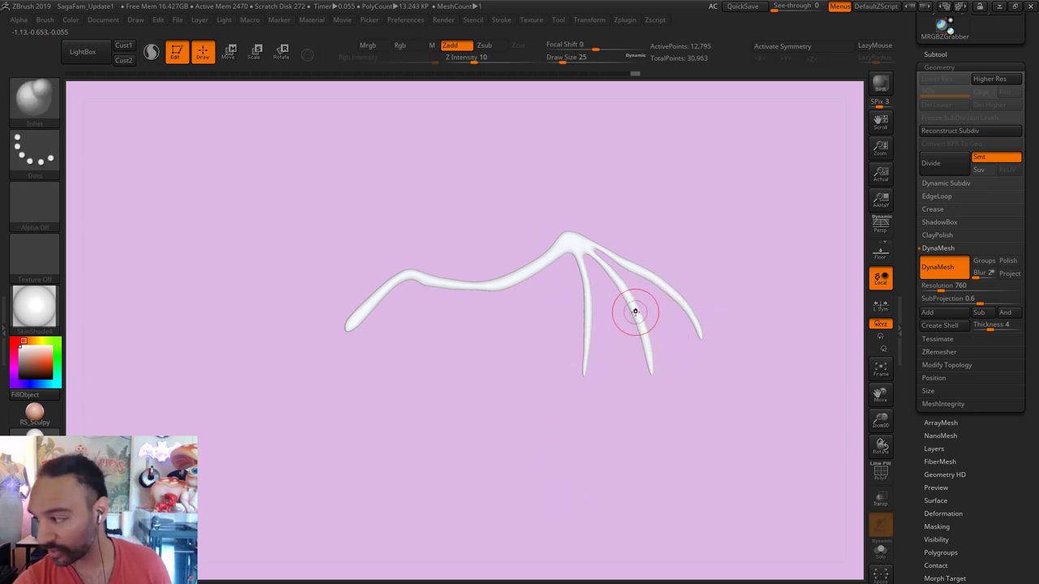
# Step: Bend the finger bones with the Move brush at size 33, smoothing the right bone's junction
pyautogui.press('b')
pyautogui.press('m')
pyautogui.press('v')
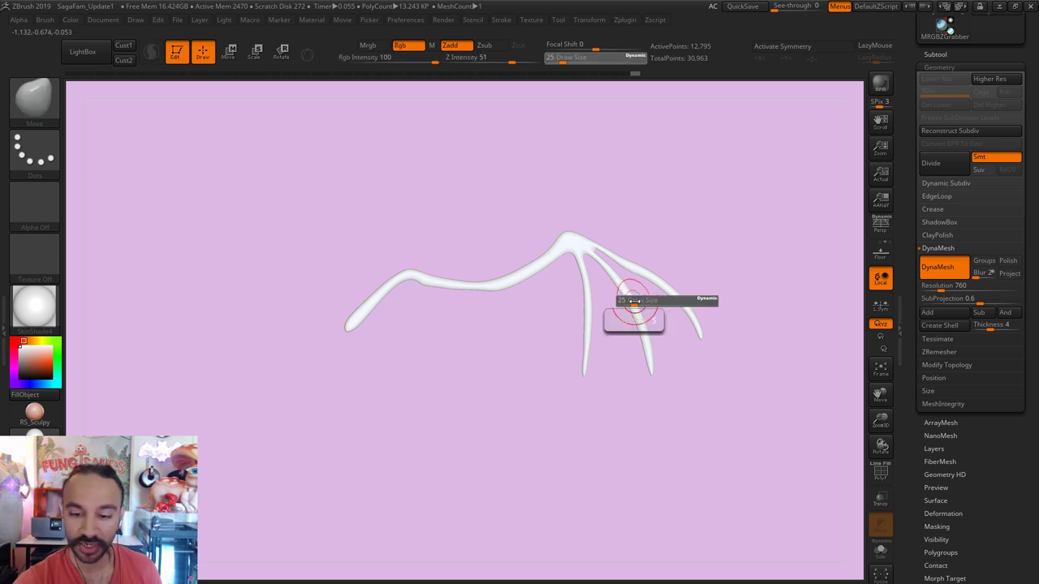
pyautogui.press('s')
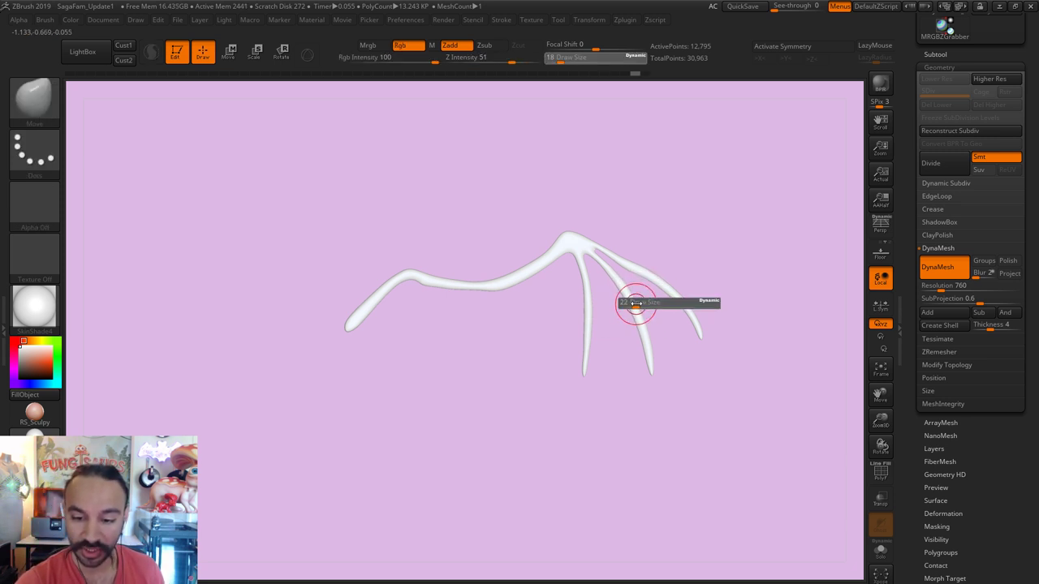
pyautogui.moveTo(633, 297); pyautogui.dragTo(641, 309)
pyautogui.press('s')
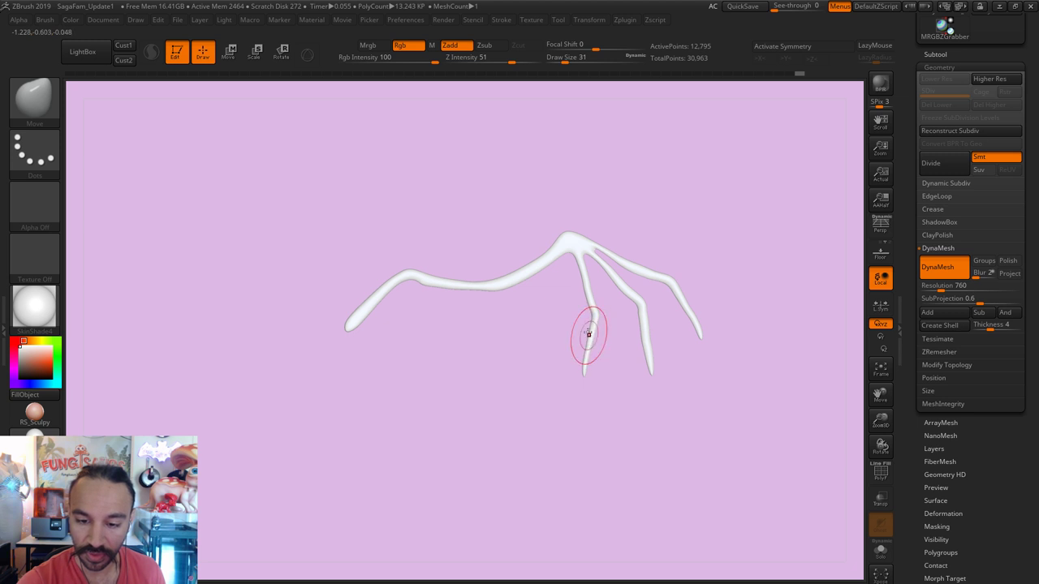
pyautogui.press('shift')
pyautogui.moveTo(582, 274)
pyautogui.keyDown('shift'); pyautogui.mouseDown()
pyautogui.moveTo(633, 291)
pyautogui.moveTo(670, 283)
pyautogui.mouseUp(); pyautogui.keyUp('shift')
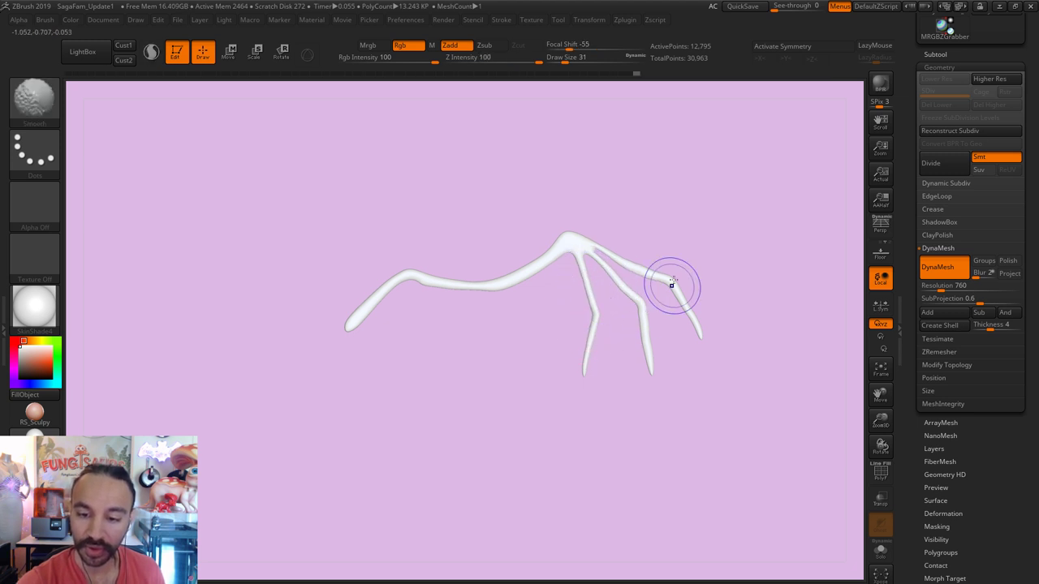
# Step: Reduce the brush size to 14 and pick the SnakeHook brush
pyautogui.press('s')
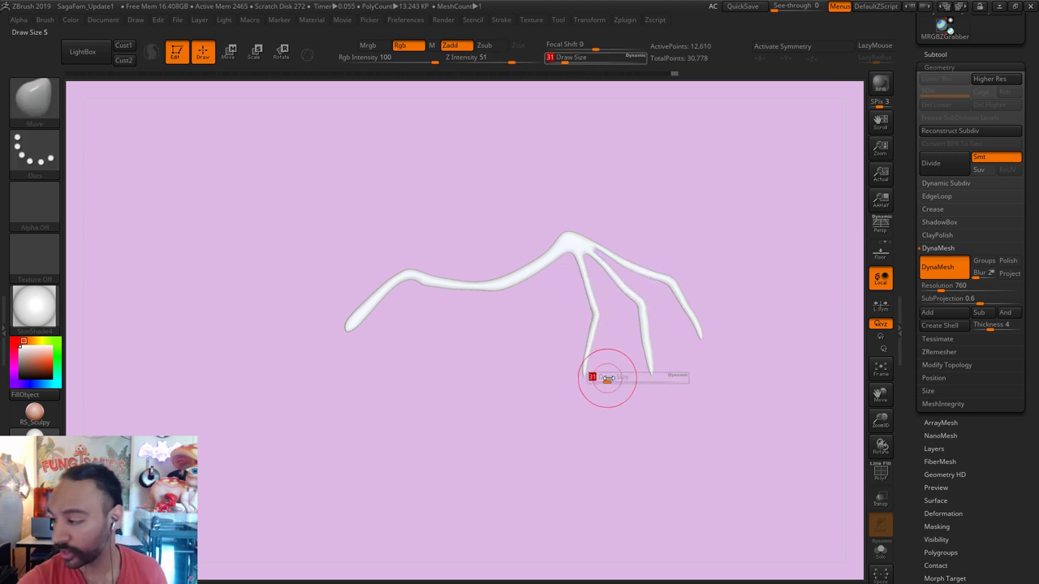
pyautogui.moveTo(608, 374)
pyautogui.mouseDown()
pyautogui.moveTo(598, 408)
pyautogui.moveTo(585, 377)
pyautogui.mouseUp()
pyautogui.press('s')
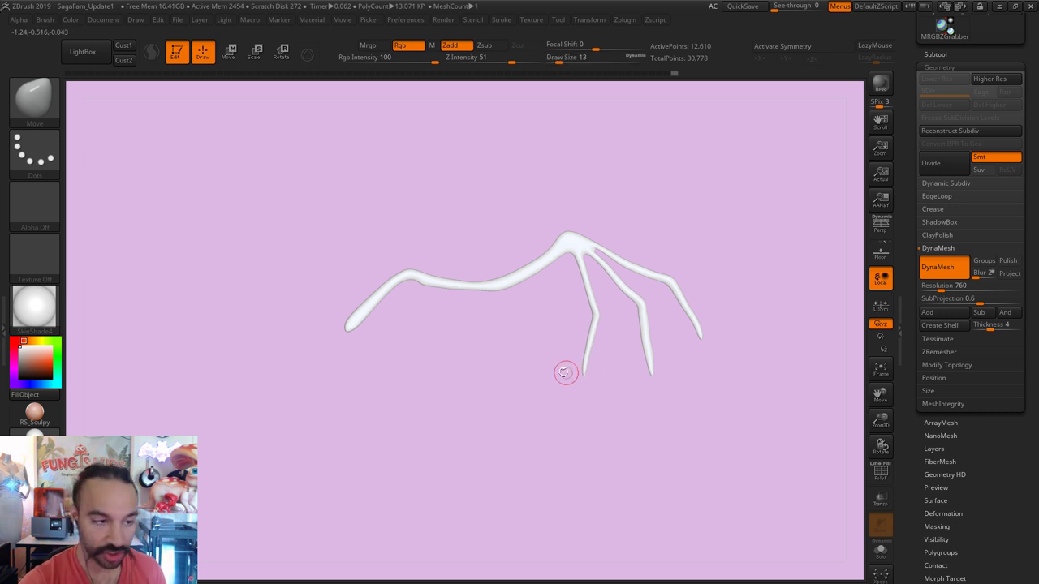
pyautogui.press('b')
pyautogui.press('s')
pyautogui.press('h')
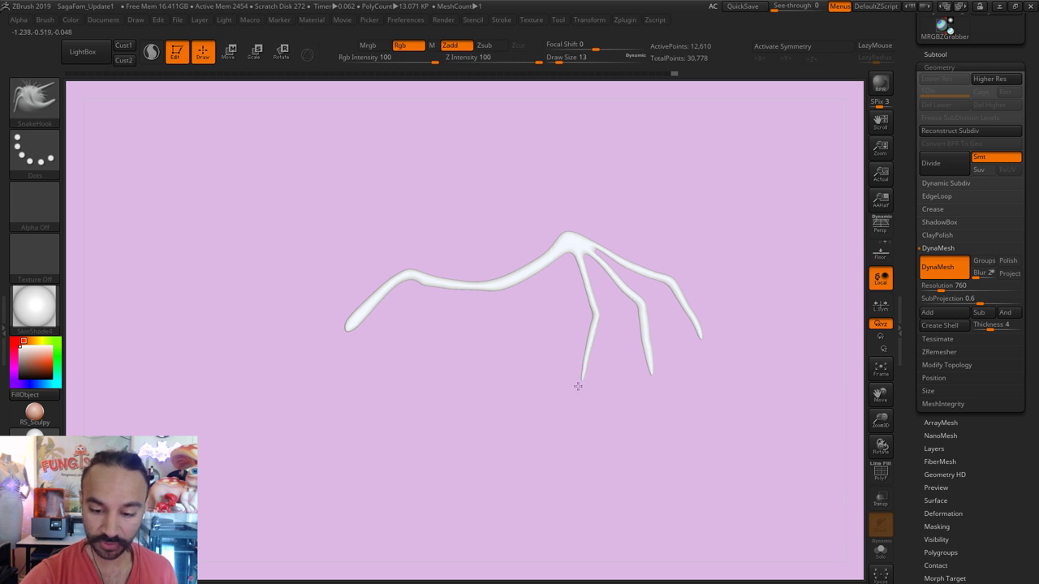
# Step: Pull the middle and far-right bone tips downward, then smooth the middle tip at size 9
pyautogui.press(']')
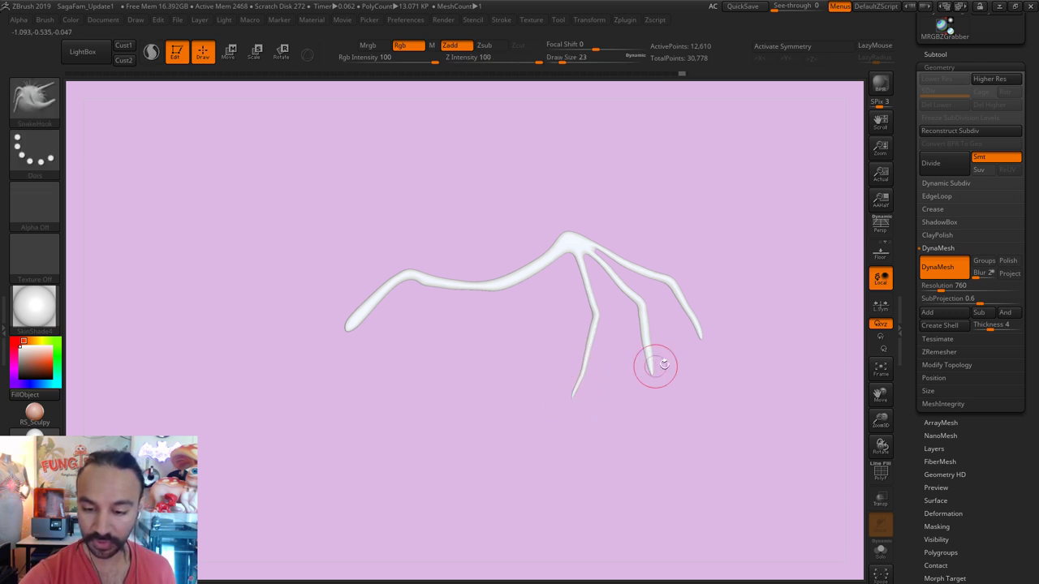
pyautogui.moveTo(656, 364); pyautogui.dragTo(632, 409)
pyautogui.moveTo(701, 344); pyautogui.dragTo(685, 396)
pyautogui.press('s')
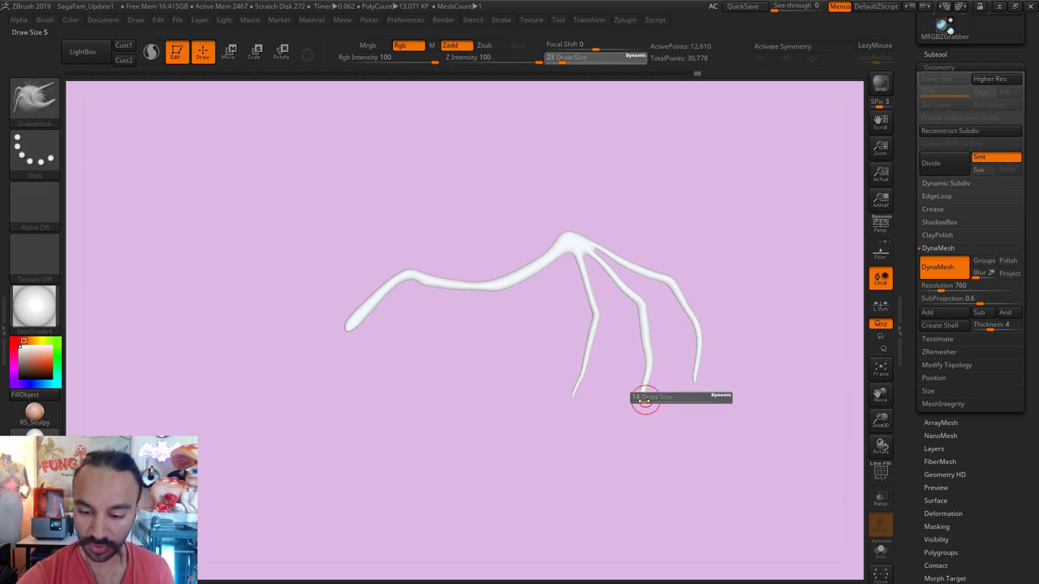
pyautogui.click(641, 401)
pyautogui.press('s')
pyautogui.click(640, 400)
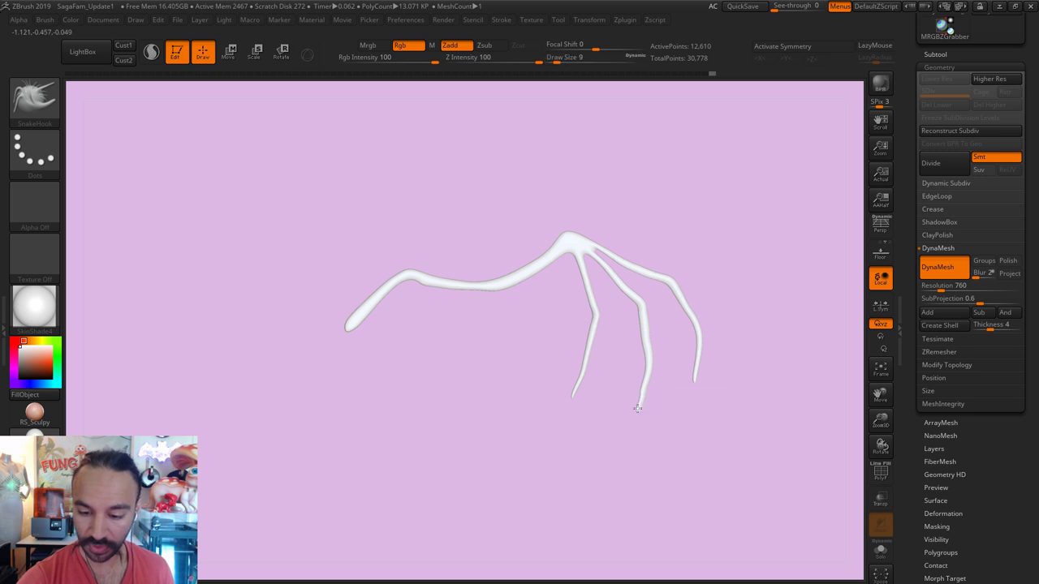
pyautogui.moveTo(640, 396)
pyautogui.keyDown('shift'); pyautogui.mouseDown()
pyautogui.moveTo(640, 371)
pyautogui.moveTo(583, 393)
pyautogui.mouseUp(); pyautogui.keyUp('shift')
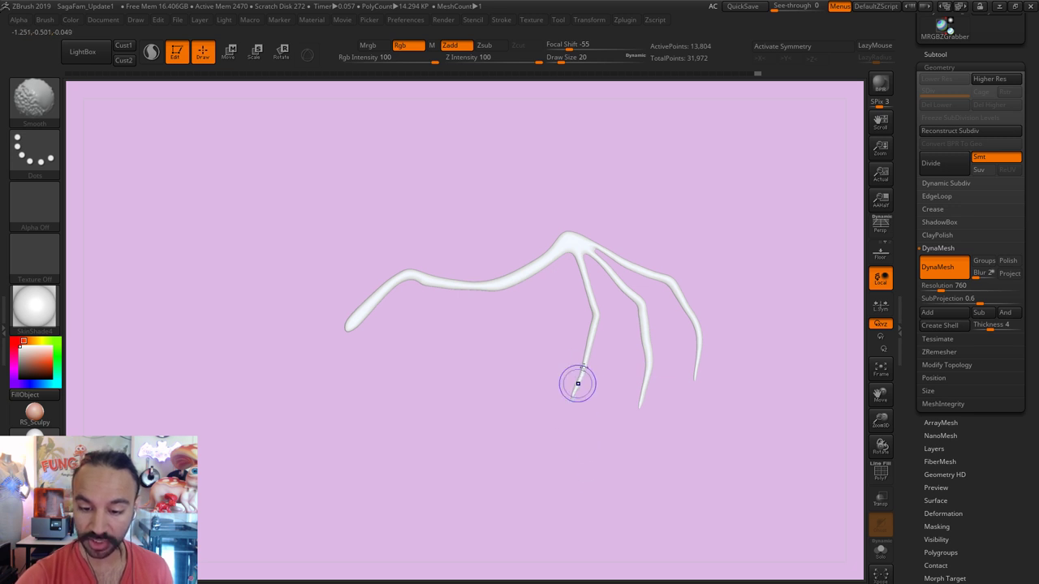
# Step: Remesh, shape a point at the wing's top joint, and smooth the upper bone and inner claw
pyautogui.keyDown('ctrl'); pyautogui.moveTo(615, 437); pyautogui.dragTo(635, 464); pyautogui.keyUp('ctrl')
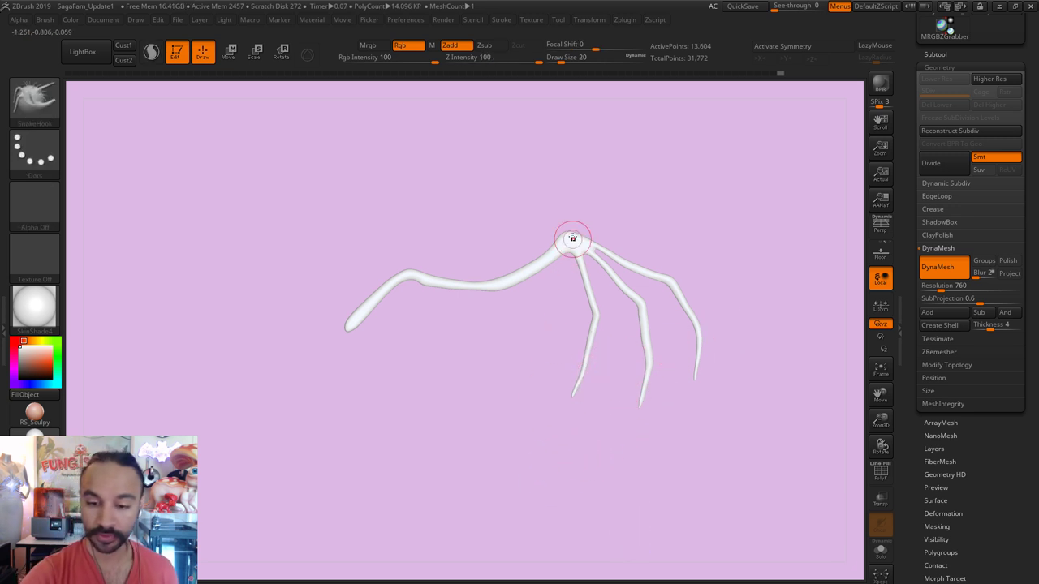
pyautogui.write('s9')
pyautogui.press('Return')
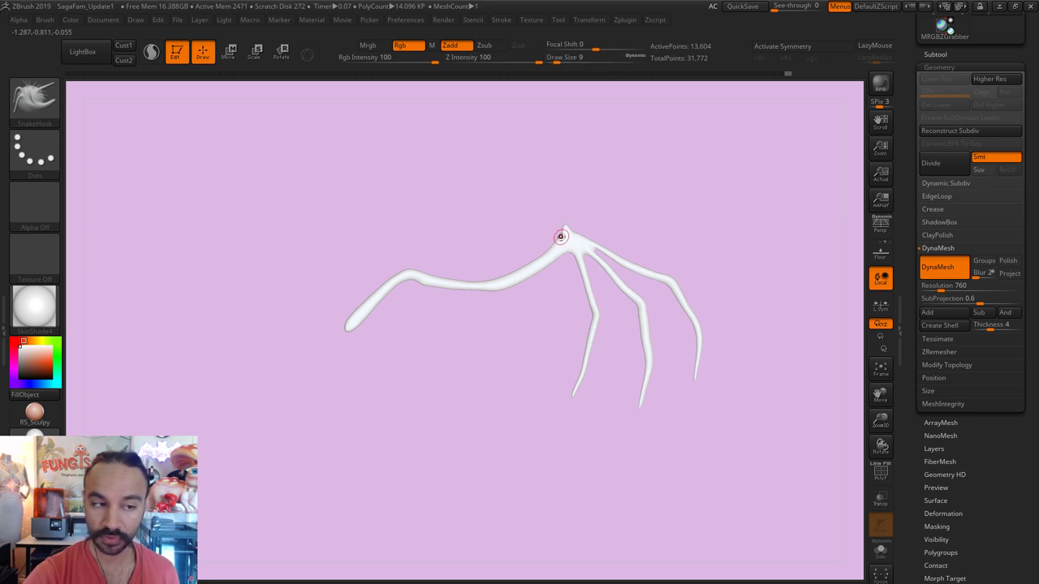
pyautogui.press('ctrl')
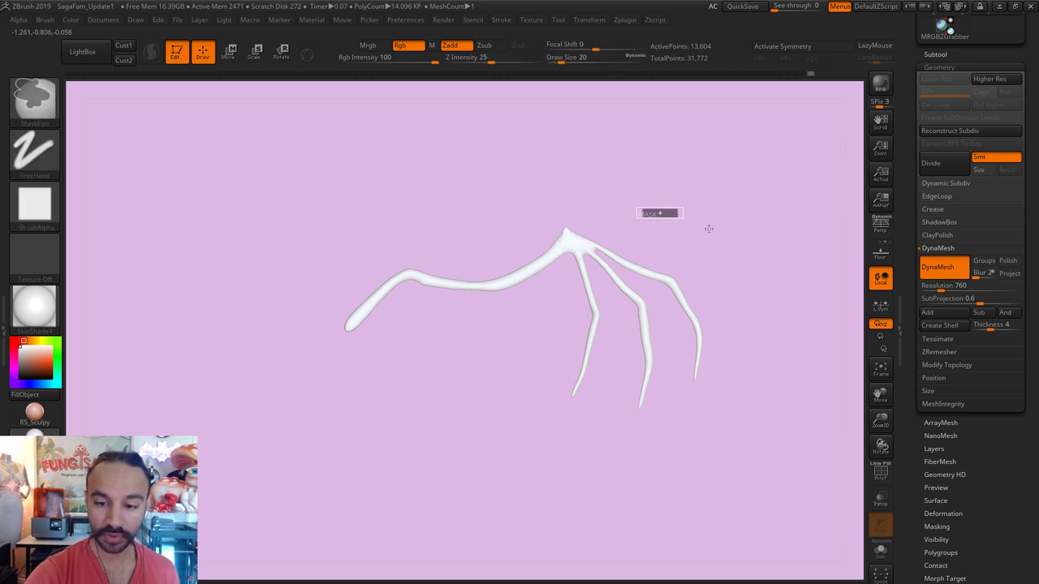
pyautogui.moveTo(568, 248); pyautogui.dragTo(592, 262)
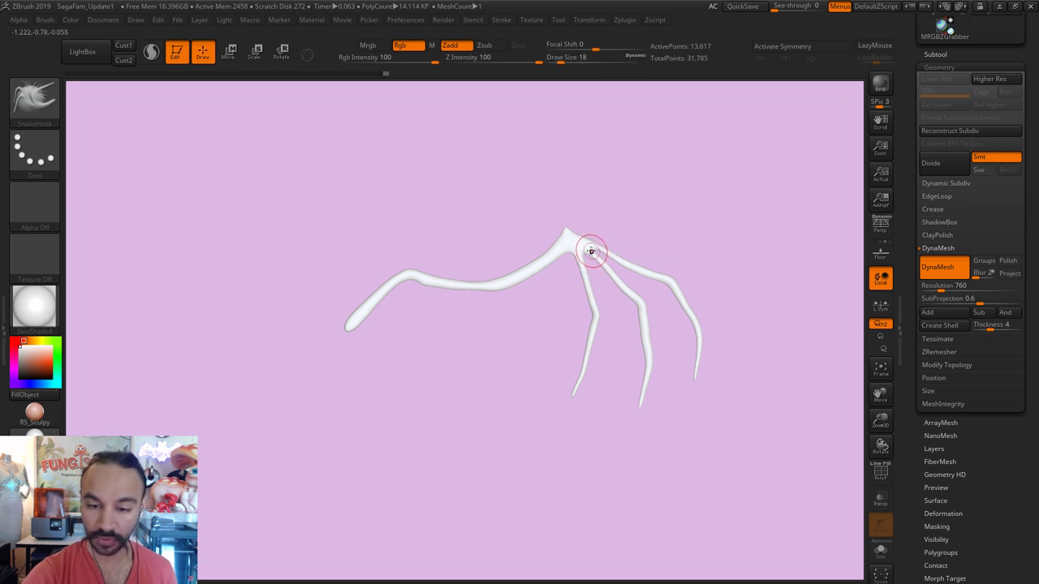
pyautogui.press(']')
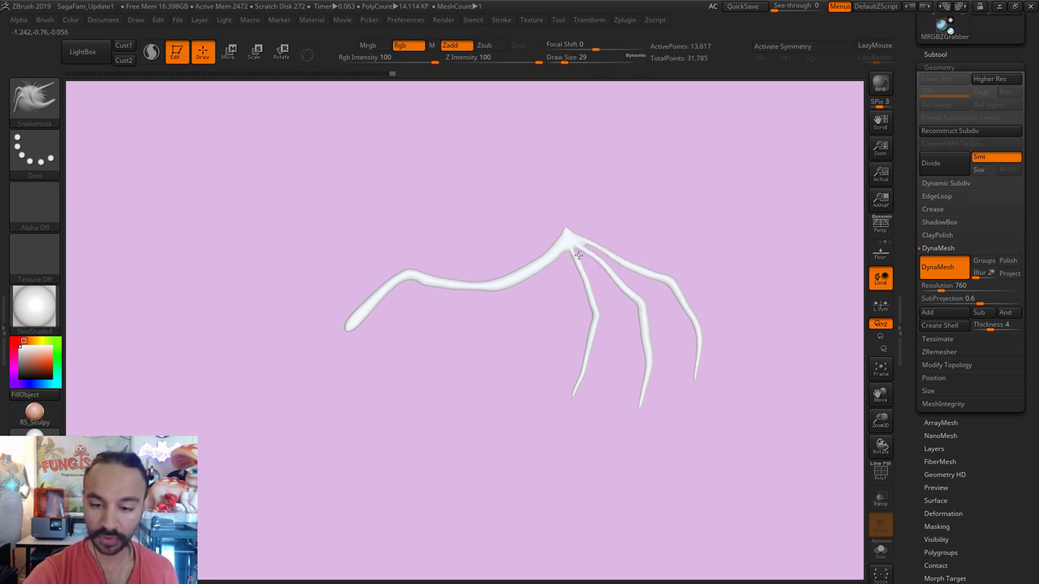
pyautogui.moveTo(630, 243)
pyautogui.keyDown('shift'); pyautogui.mouseDown()
pyautogui.moveTo(573, 250)
pyautogui.moveTo(587, 330)
pyautogui.mouseUp(); pyautogui.keyUp('shift')
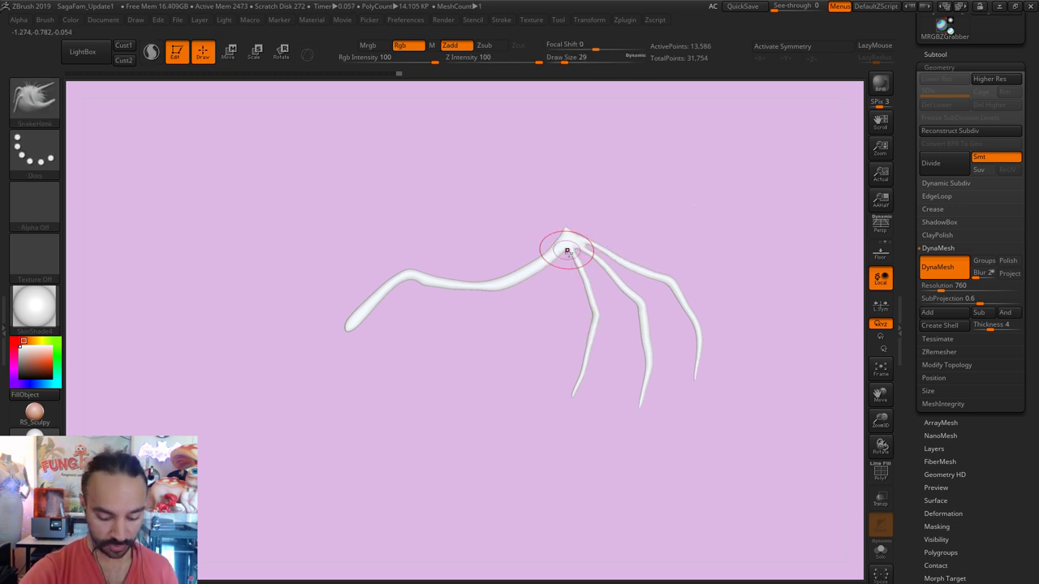
pyautogui.moveTo(566, 251)
pyautogui.keyDown('shift'); pyautogui.mouseDown()
pyautogui.moveTo(568, 237)
pyautogui.moveTo(623, 307)
pyautogui.mouseUp(); pyautogui.keyUp('shift')
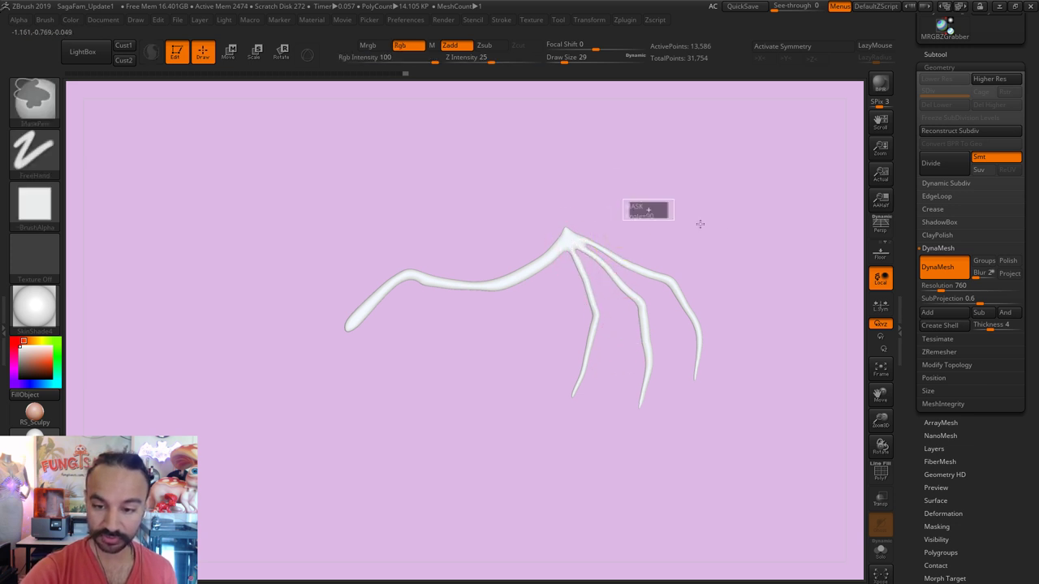
pyautogui.moveTo(563, 251)
pyautogui.keyDown('shift'); pyautogui.mouseDown()
pyautogui.moveTo(598, 374)
pyautogui.moveTo(585, 290)
pyautogui.moveTo(605, 314)
pyautogui.mouseUp(); pyautogui.keyUp('shift')
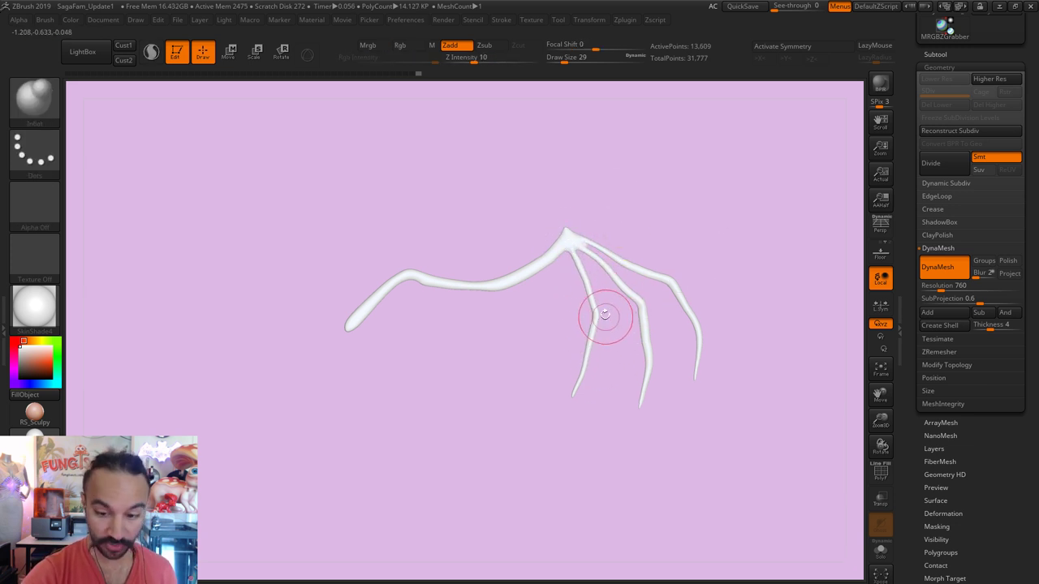
# Step: Orbit around the wing and switch to the Inflate brush at a smaller size
pyautogui.press(']')
pyautogui.press(']')
pyautogui.press(']')
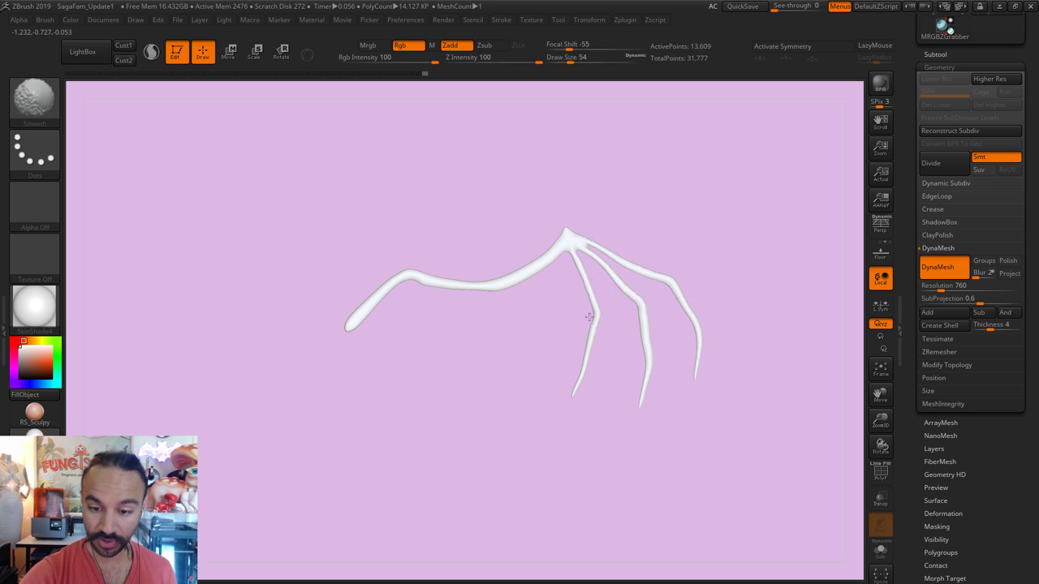
pyautogui.moveTo(626, 360)
pyautogui.mouseDown()
pyautogui.moveTo(701, 243)
pyautogui.moveTo(756, 234)
pyautogui.mouseUp()
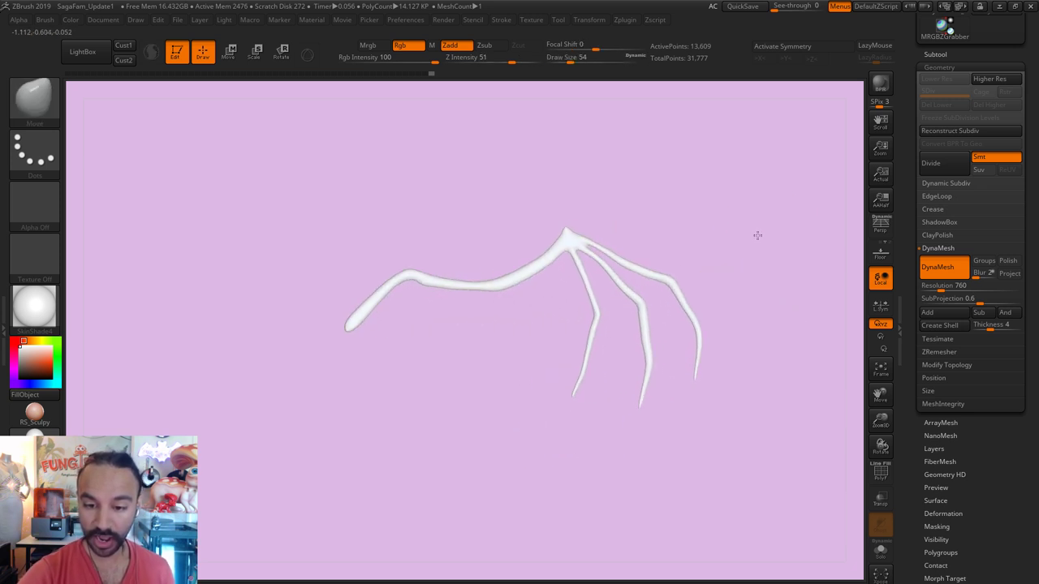
pyautogui.press('s')
pyautogui.moveTo(536, 279)
pyautogui.mouseDown()
pyautogui.moveTo(529, 273)
pyautogui.moveTo(560, 250)
pyautogui.mouseUp()
pyautogui.press('b')
pyautogui.press('i')
pyautogui.press('n')
pyautogui.press('s')
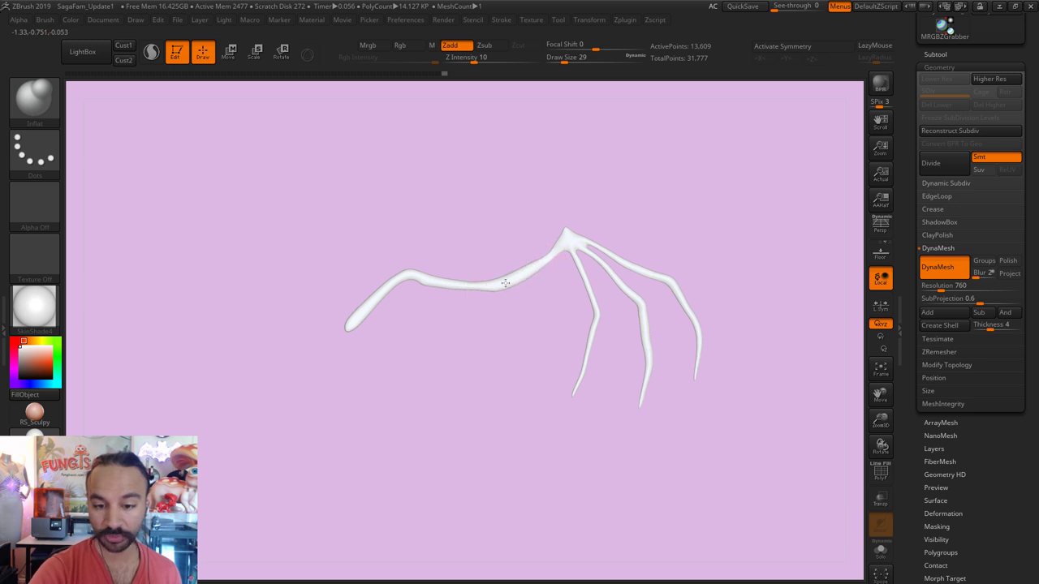
# Step: From a side-on view, smooth the arm's bend and fill it out toward the claw base
pyautogui.moveTo(458, 301); pyautogui.dragTo(443, 313)
pyautogui.keyDown('shift'); pyautogui.moveTo(499, 289); pyautogui.dragTo(515, 297); pyautogui.keyUp('shift')
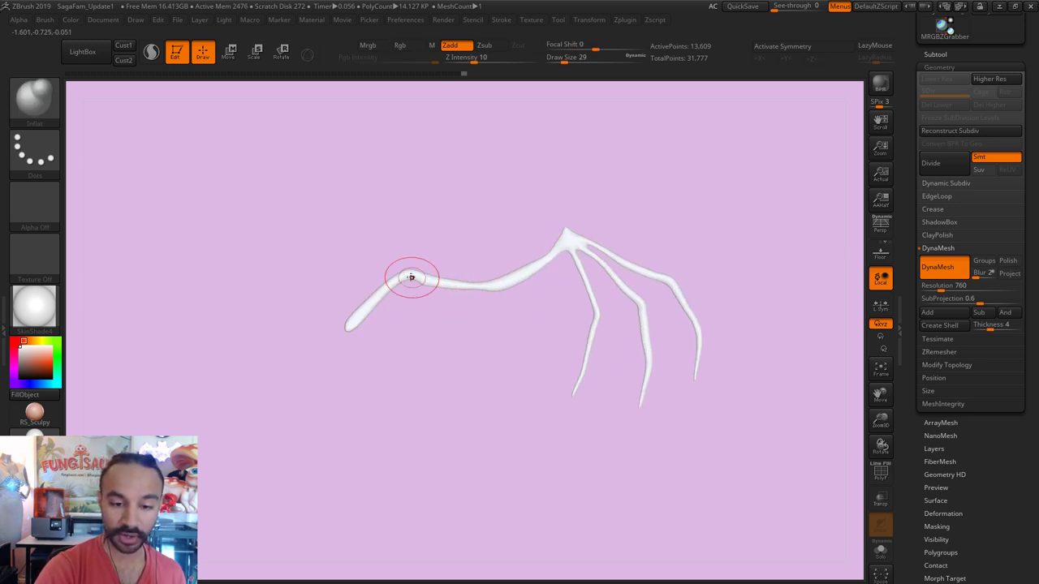
pyautogui.moveTo(469, 295)
pyautogui.keyDown('shift'); pyautogui.mouseDown()
pyautogui.moveTo(390, 331)
pyautogui.moveTo(408, 273)
pyautogui.mouseUp(); pyautogui.keyUp('shift')
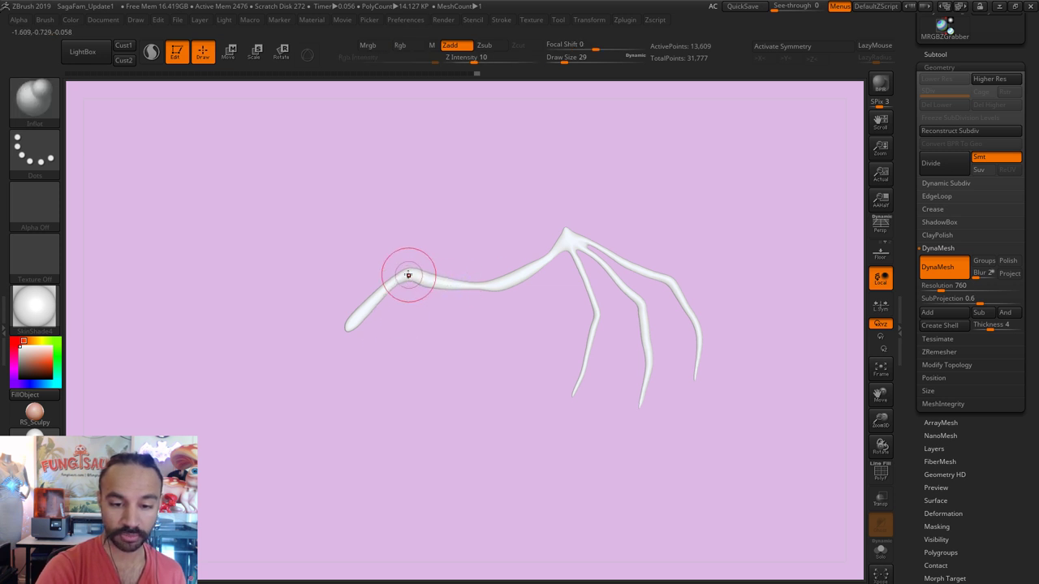
pyautogui.moveTo(498, 286)
pyautogui.keyDown('shift'); pyautogui.mouseDown()
pyautogui.moveTo(462, 289)
pyautogui.moveTo(409, 274)
pyautogui.moveTo(348, 351)
pyautogui.moveTo(386, 300)
pyautogui.moveTo(402, 303)
pyautogui.moveTo(419, 269)
pyautogui.moveTo(373, 309)
pyautogui.moveTo(348, 320)
pyautogui.mouseUp(); pyautogui.keyUp('shift')
pyautogui.press('s')
pyautogui.press('s')
pyautogui.press('s')
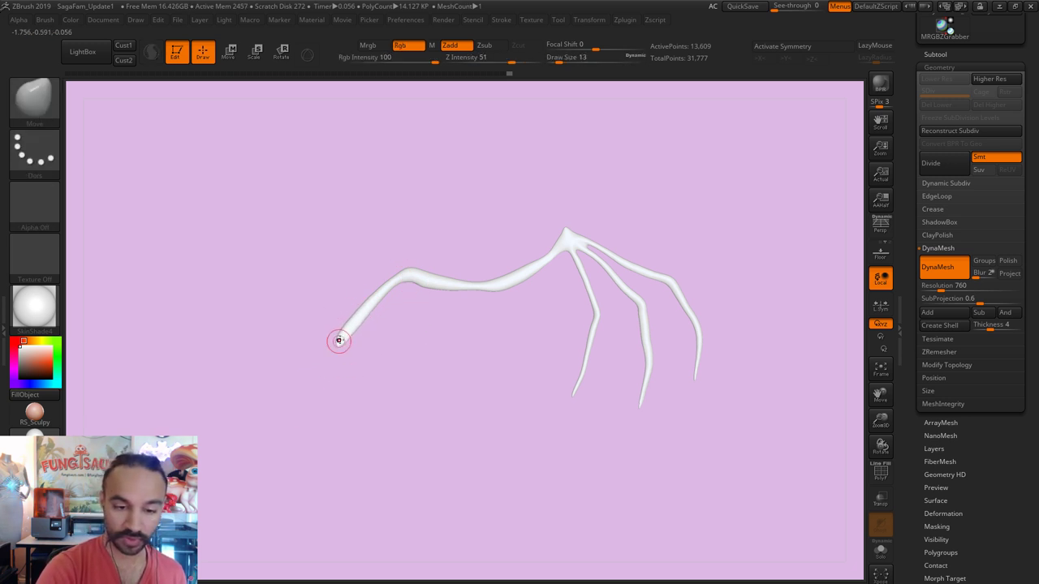
pyautogui.press('s')
pyautogui.moveTo(390, 286)
pyautogui.mouseDown()
pyautogui.moveTo(386, 271)
pyautogui.moveTo(410, 264)
pyautogui.mouseUp()
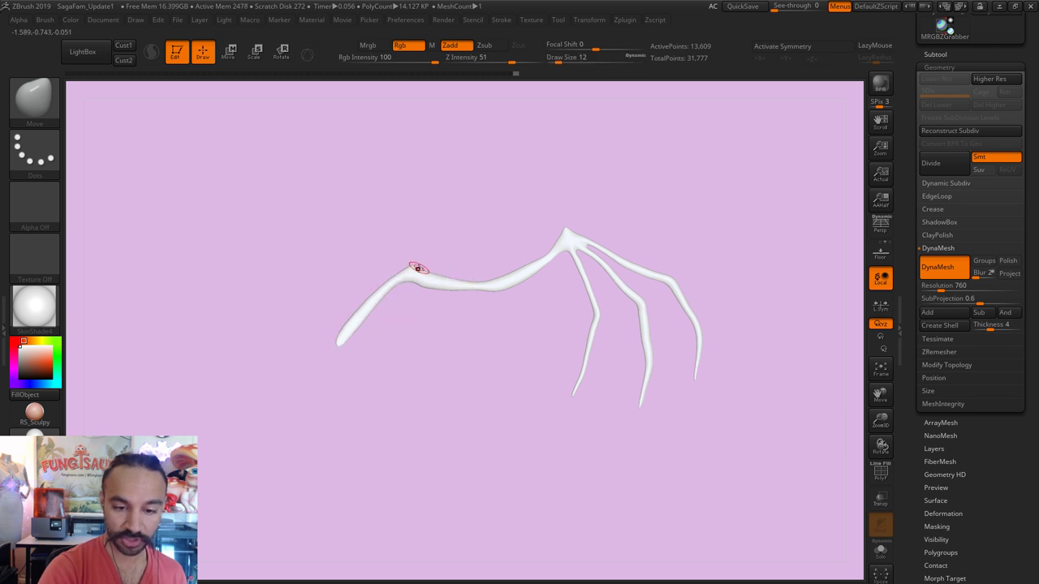
pyautogui.moveTo(504, 290); pyautogui.dragTo(487, 303)
pyautogui.hotkey('ctrl', 'z')
pyautogui.press('s')
pyautogui.press('shift')
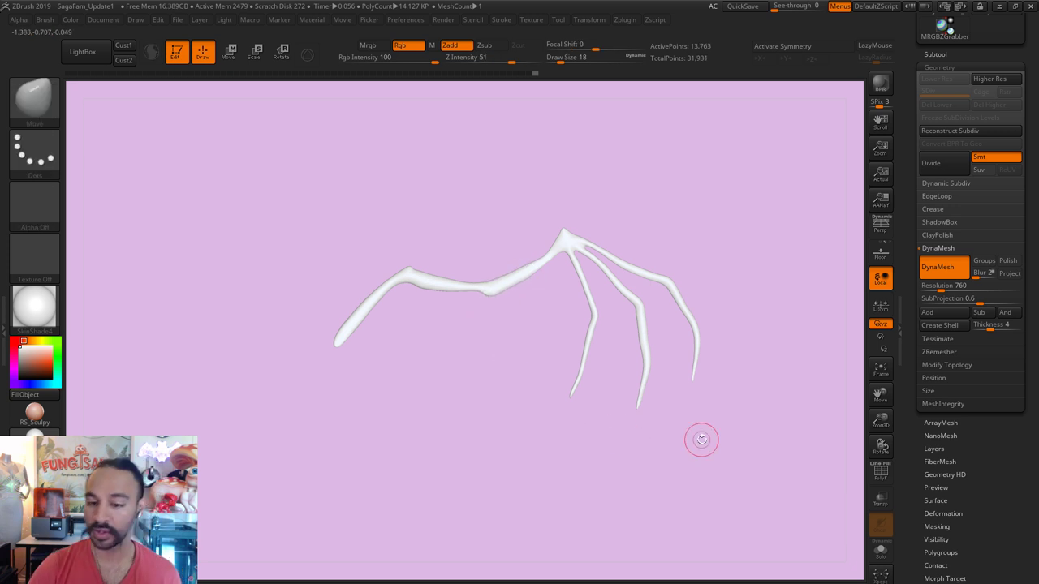
pyautogui.moveTo(1012, 56); pyautogui.dragTo(1010, 302)
# Step: Switch to the family model and append the wing PolyMesh3D as a subtool
pyautogui.click(944, 219)
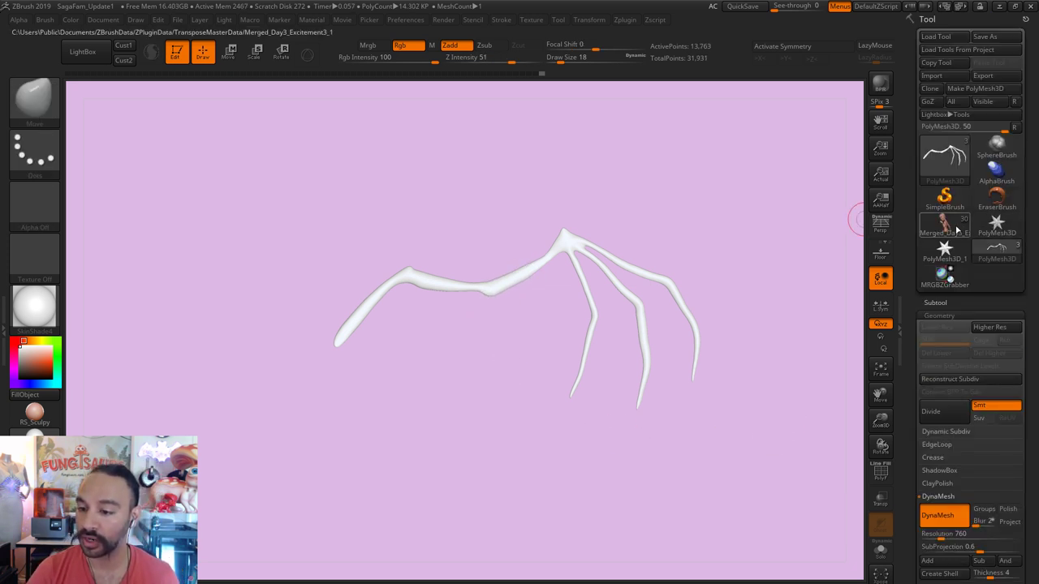
pyautogui.click(882, 372)
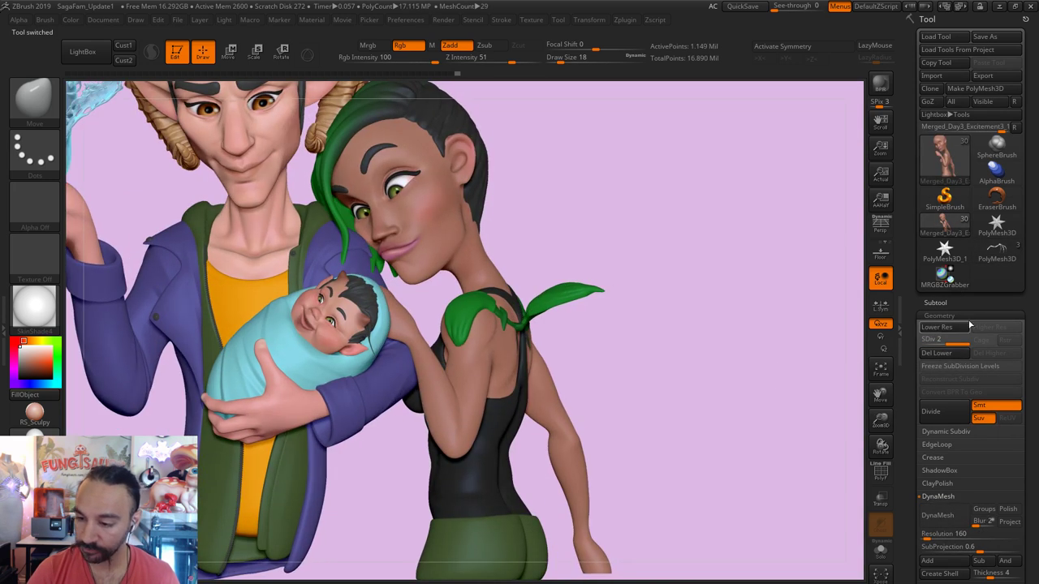
pyautogui.click(942, 303)
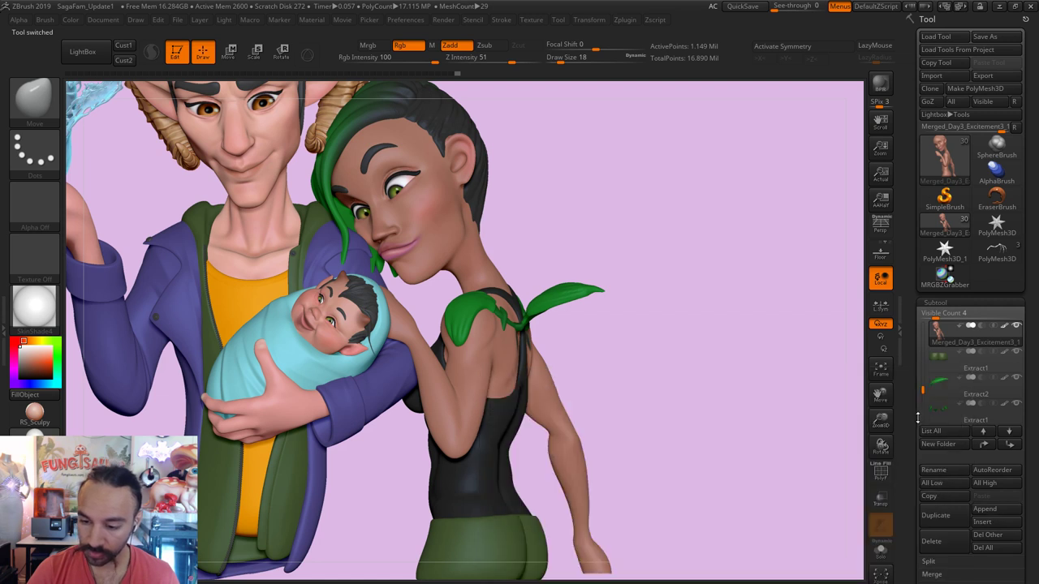
pyautogui.click(1011, 510)
pyautogui.click(669, 431)
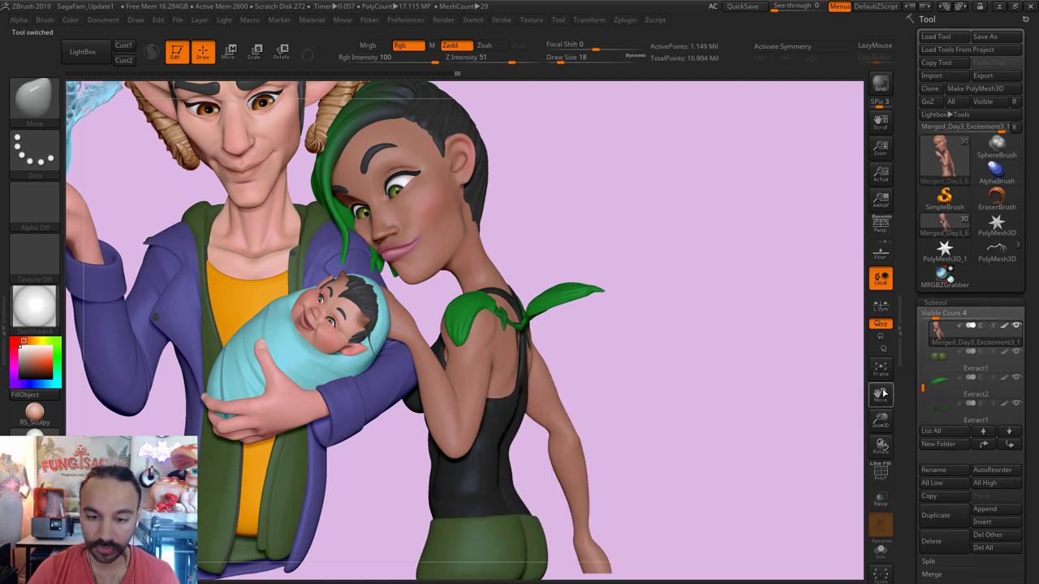
# Step: Select the wing subtool PolyMesh3D1, frame the group, and toggle Solo on and off
pyautogui.moveTo(924, 388); pyautogui.dragTo(923, 416)
pyautogui.click(975, 358)
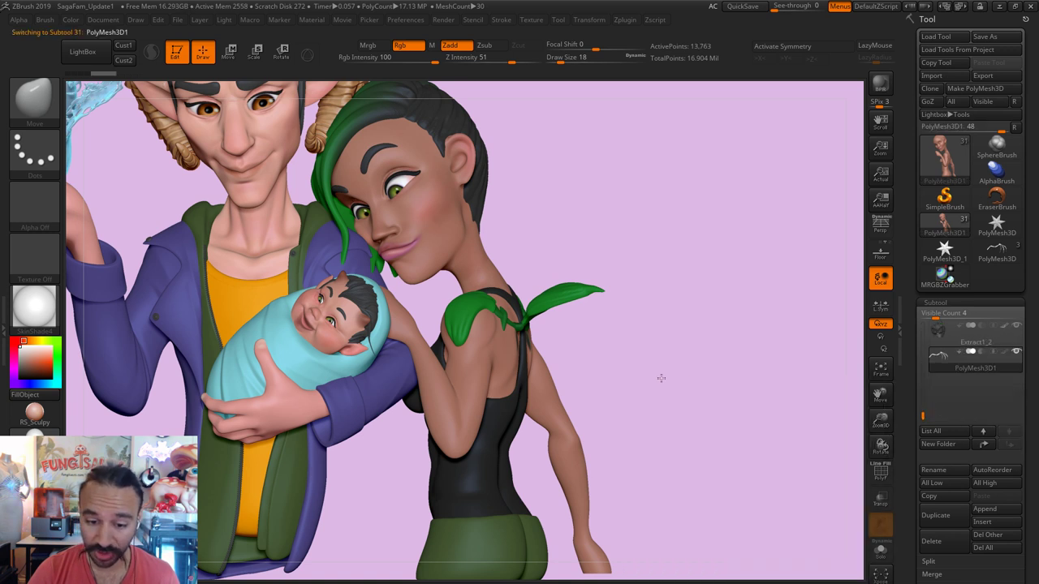
pyautogui.press('f')
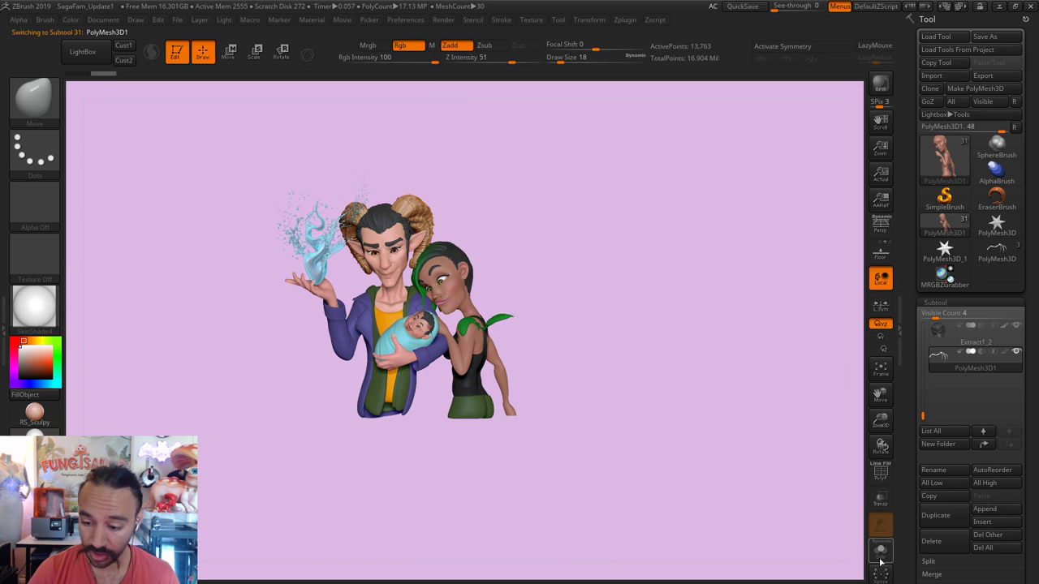
pyautogui.click(881, 558)
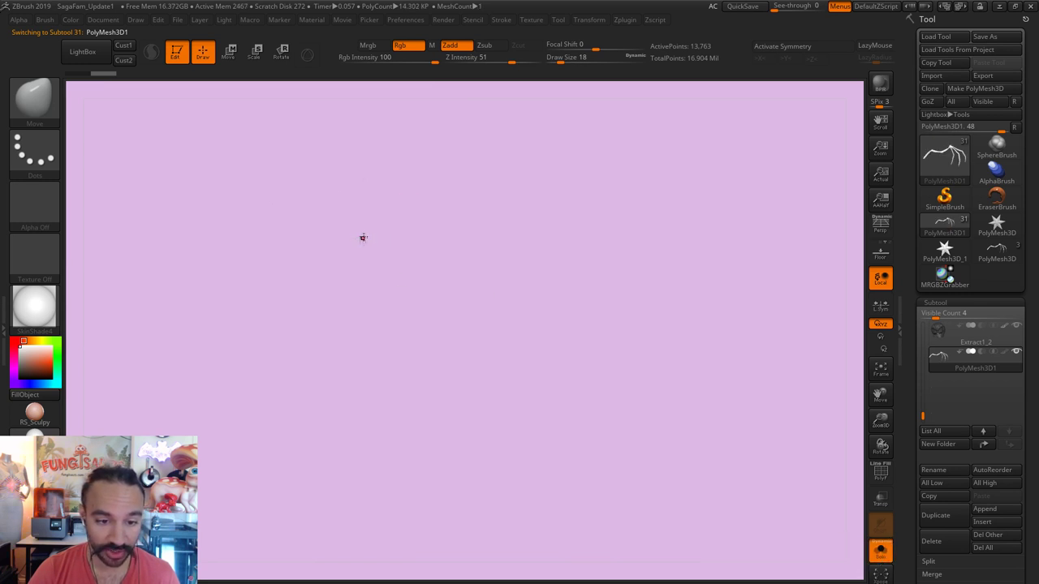
pyautogui.click(883, 552)
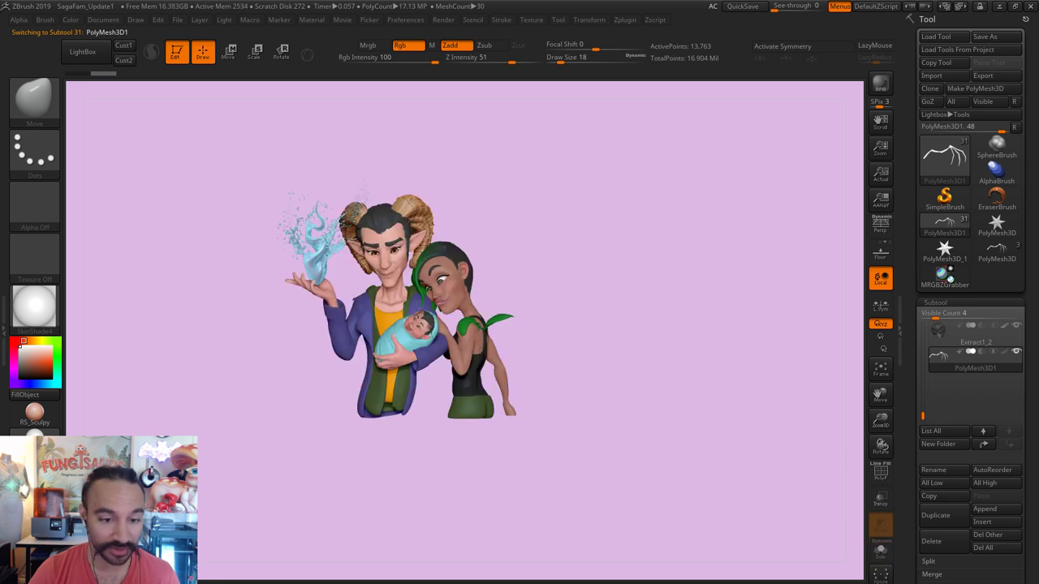
# Step: Turn on the 3D scale gizmo, move it to the woman's shoulder and scale the wing
pyautogui.click(228, 51)
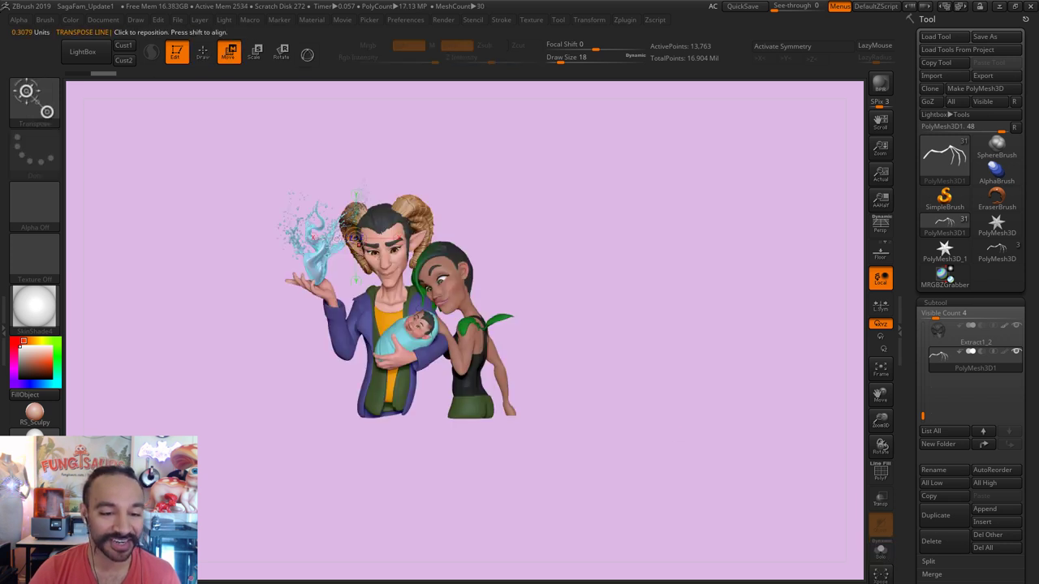
pyautogui.moveTo(375, 247); pyautogui.dragTo(460, 247)
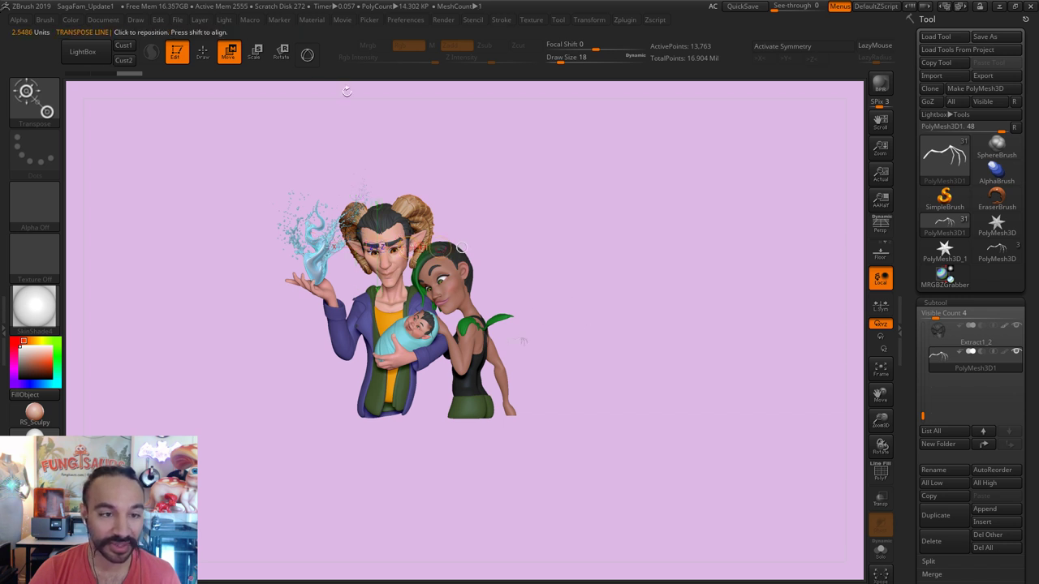
pyautogui.click(255, 54)
pyautogui.click(307, 54)
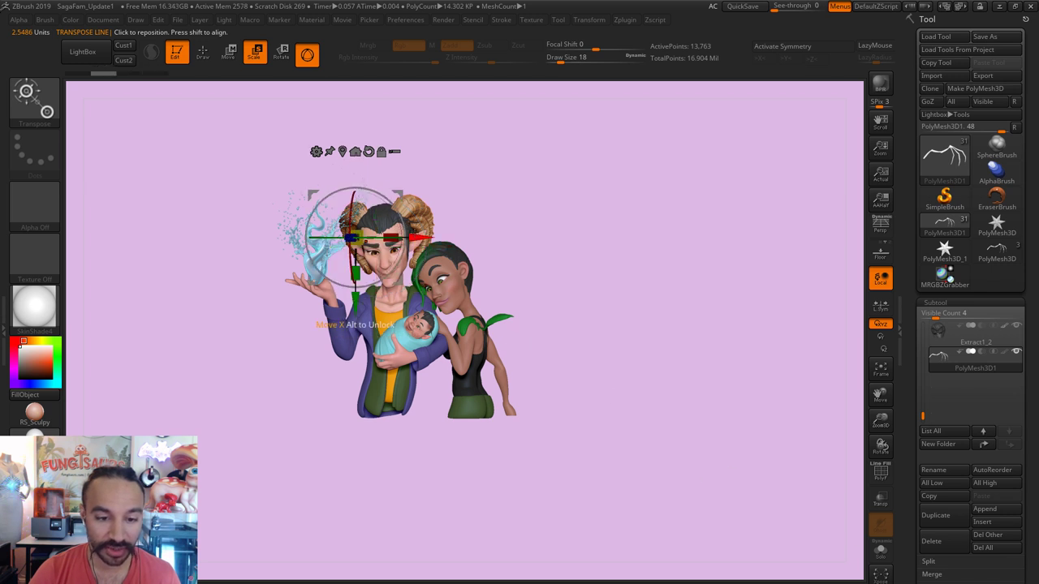
pyautogui.keyDown('alt'); pyautogui.moveTo(445, 248); pyautogui.dragTo(583, 234); pyautogui.keyUp('alt')
pyautogui.keyDown('alt'); pyautogui.moveTo(520, 276); pyautogui.dragTo(527, 385); pyautogui.keyUp('alt')
pyautogui.moveTo(536, 347); pyautogui.dragTo(592, 343)
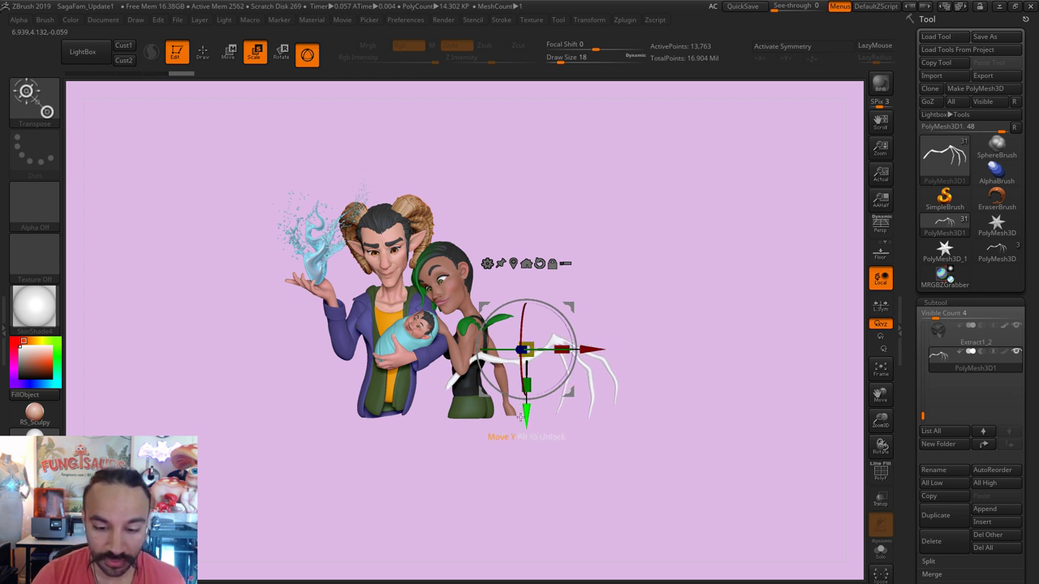
# Step: Nudge the wing slightly up and right, then return to Draw mode with the Standard brush
pyautogui.moveTo(527, 416); pyautogui.dragTo(530, 374)
pyautogui.moveTo(583, 309); pyautogui.dragTo(560, 312)
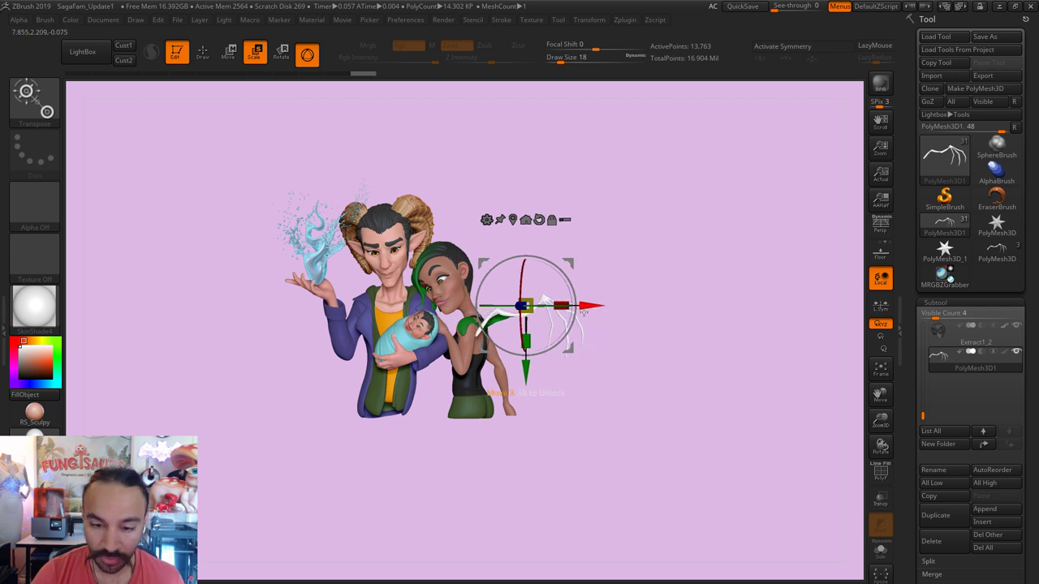
pyautogui.click(202, 51)
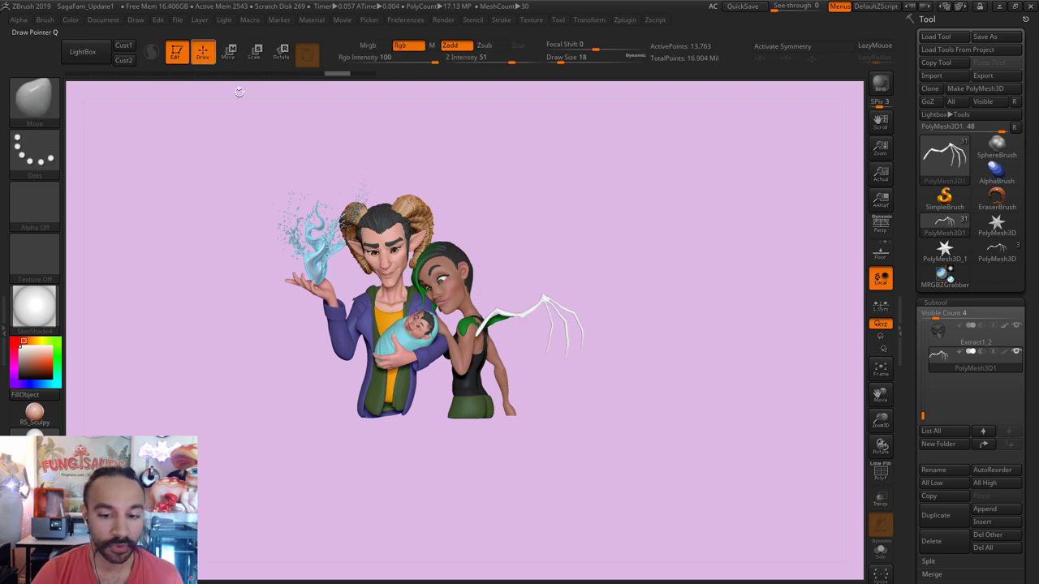
pyautogui.press('b')
pyautogui.press('s')
pyautogui.press('t')
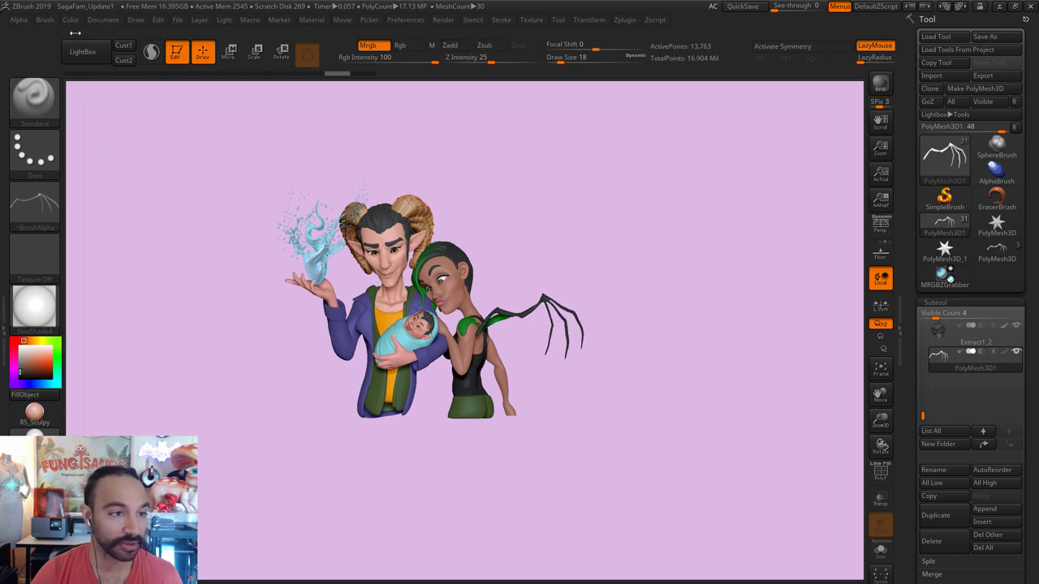
# Step: Check the colour options, then orbit behind the woman and move the wing down behind her back
pyautogui.click(71, 20)
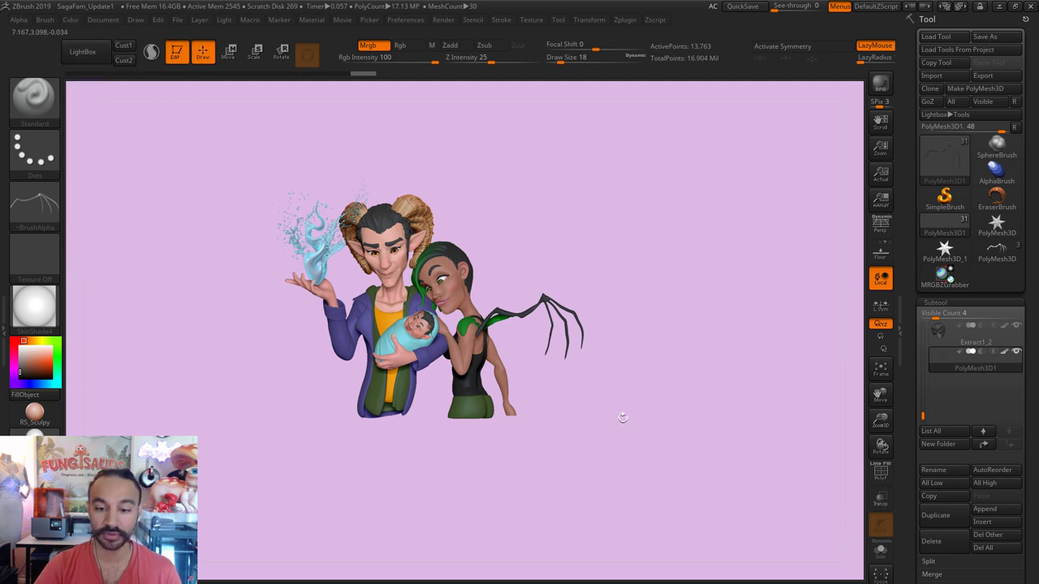
pyautogui.scroll(5, 666, 481)
pyautogui.scroll(-3, 647, 471)
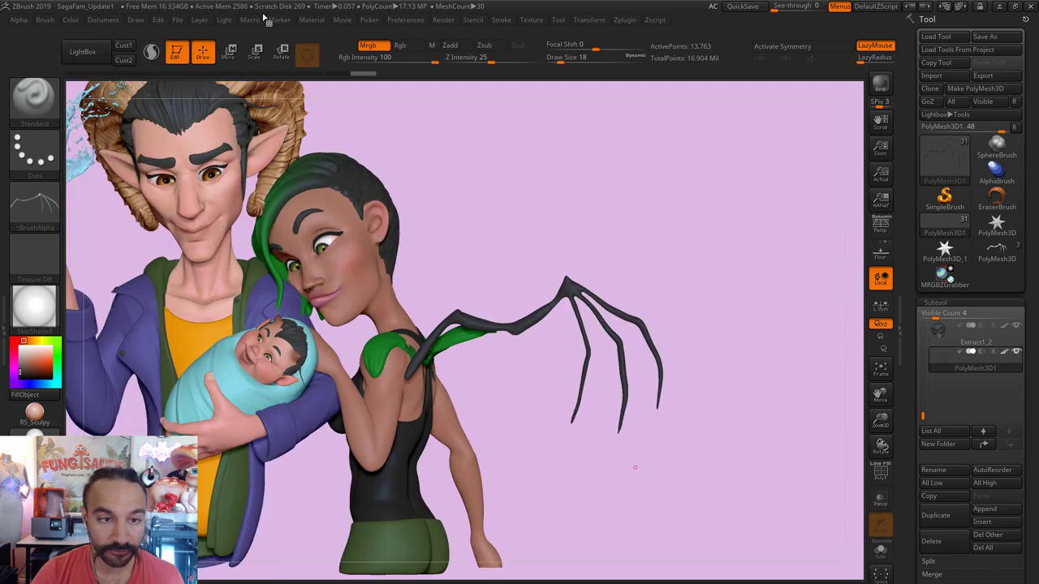
pyautogui.click(231, 52)
pyautogui.moveTo(638, 453); pyautogui.dragTo(608, 457)
pyautogui.keyDown('alt'); pyautogui.moveTo(526, 306); pyautogui.dragTo(552, 306); pyautogui.keyUp('alt')
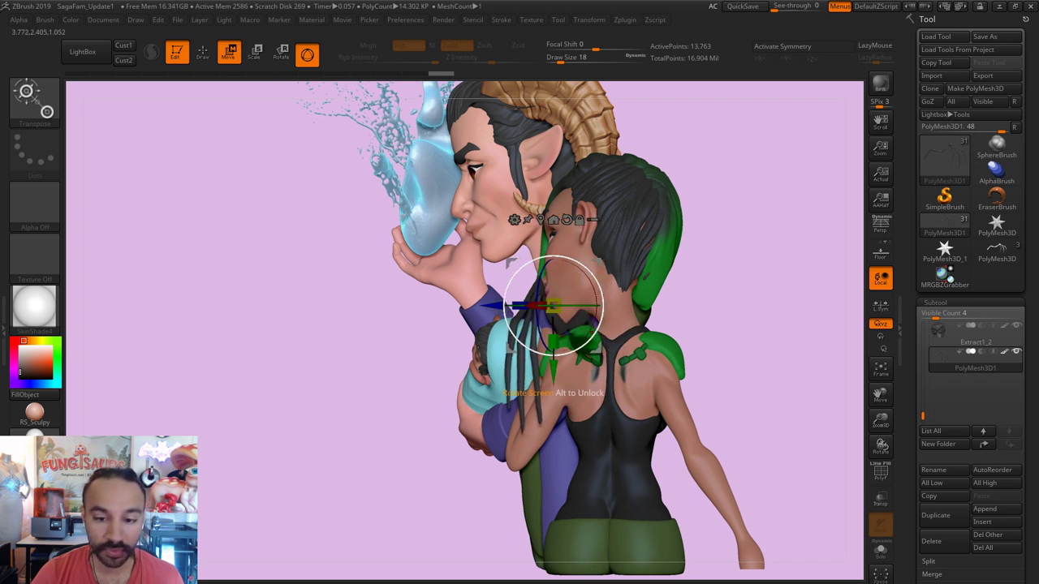
pyautogui.moveTo(553, 379); pyautogui.dragTo(555, 403)
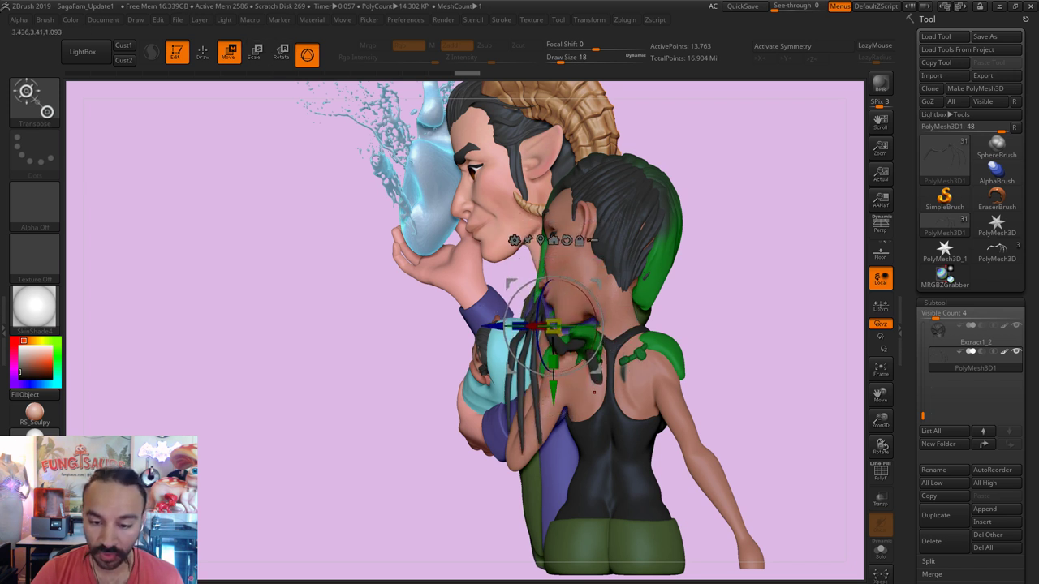
# Step: Rotate back to the front, lower the wing onto her shoulder and exit the gizmo
pyautogui.moveTo(942, 333)
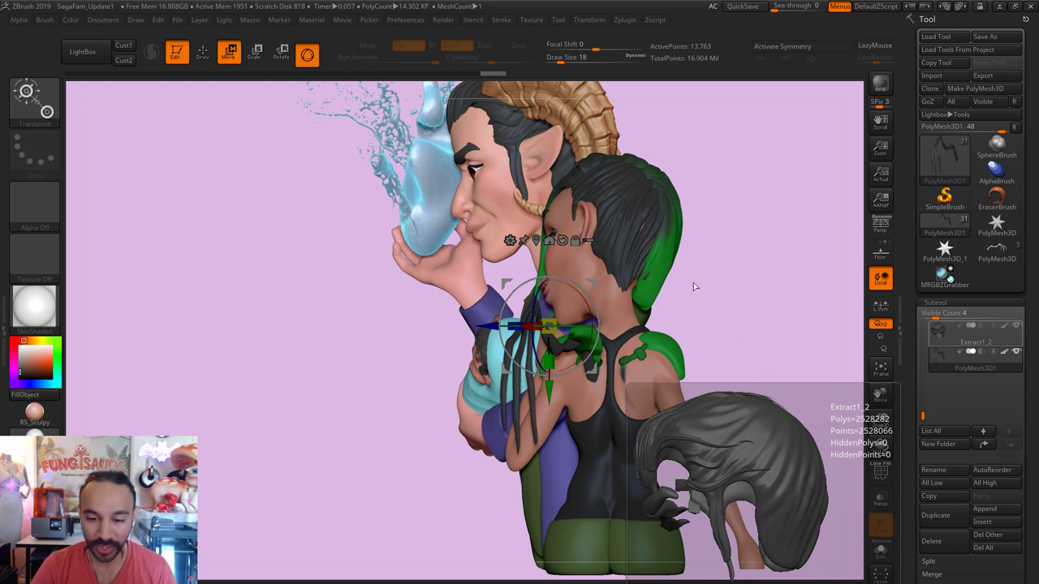
pyautogui.keyDown('shift'); pyautogui.moveTo(758, 292); pyautogui.dragTo(566, 354); pyautogui.keyUp('shift')
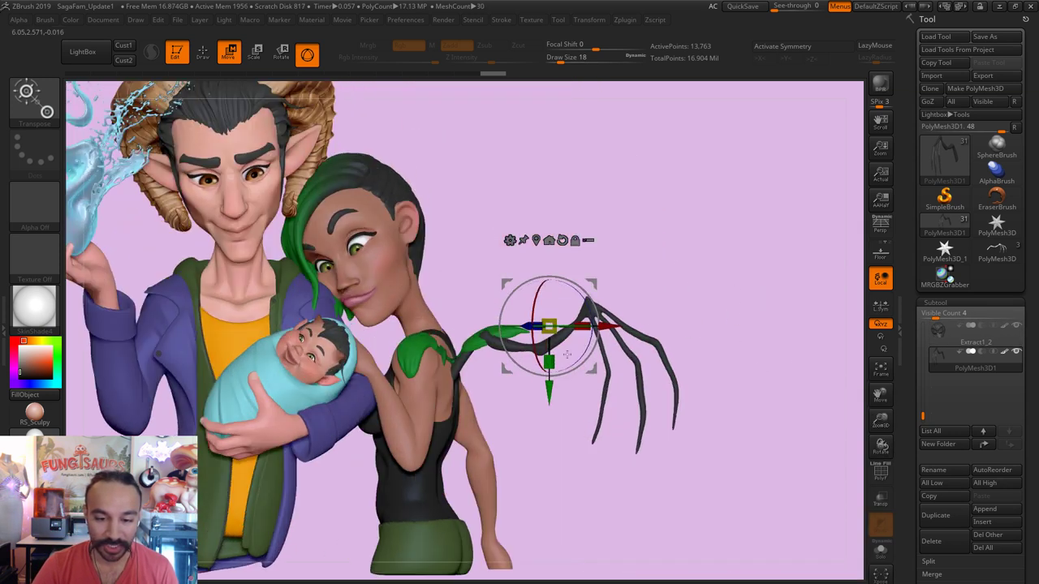
pyautogui.moveTo(546, 393); pyautogui.dragTo(547, 407)
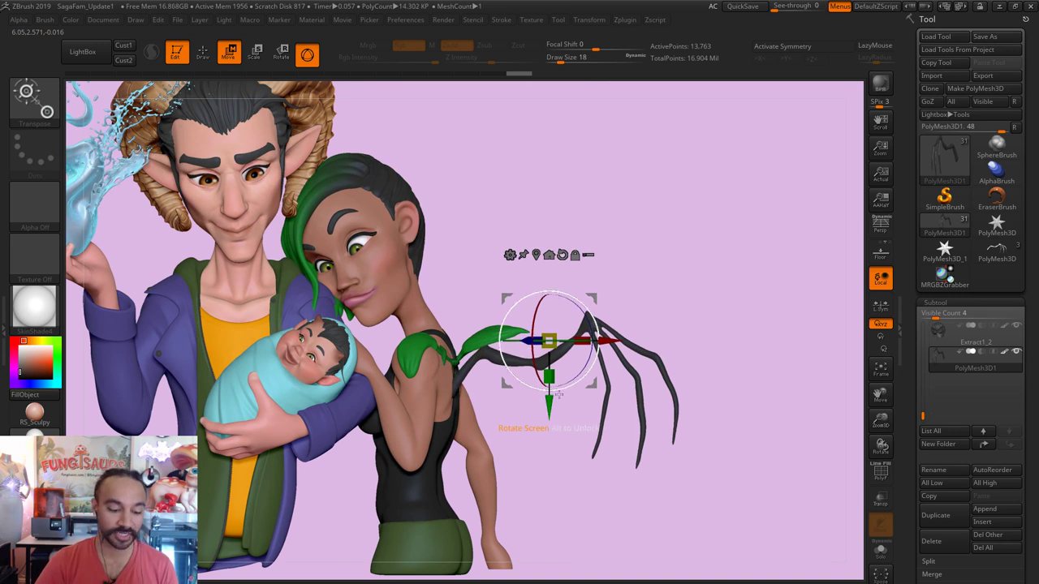
pyautogui.press('q')
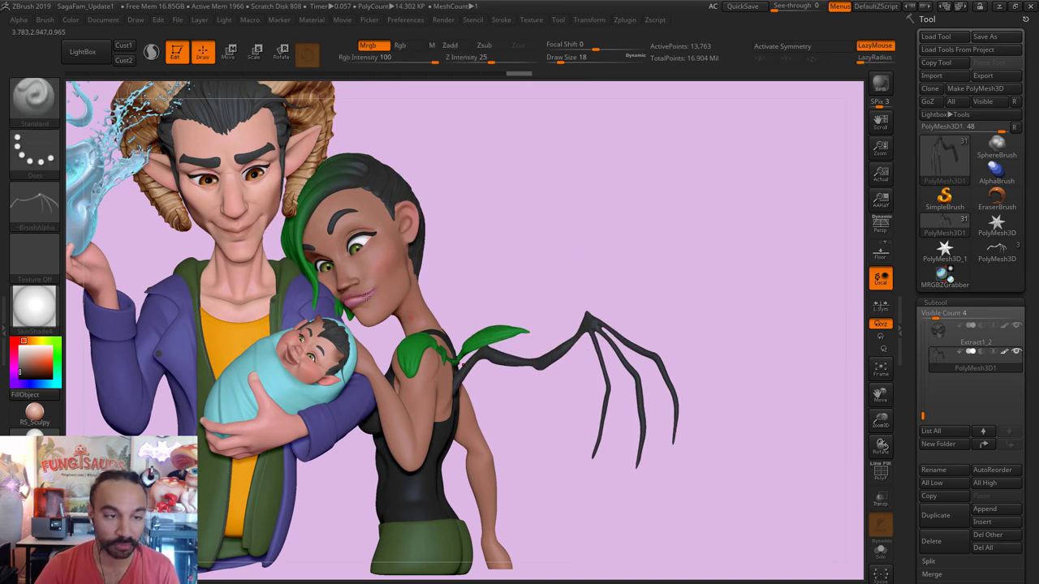
pyautogui.click(83, 50)
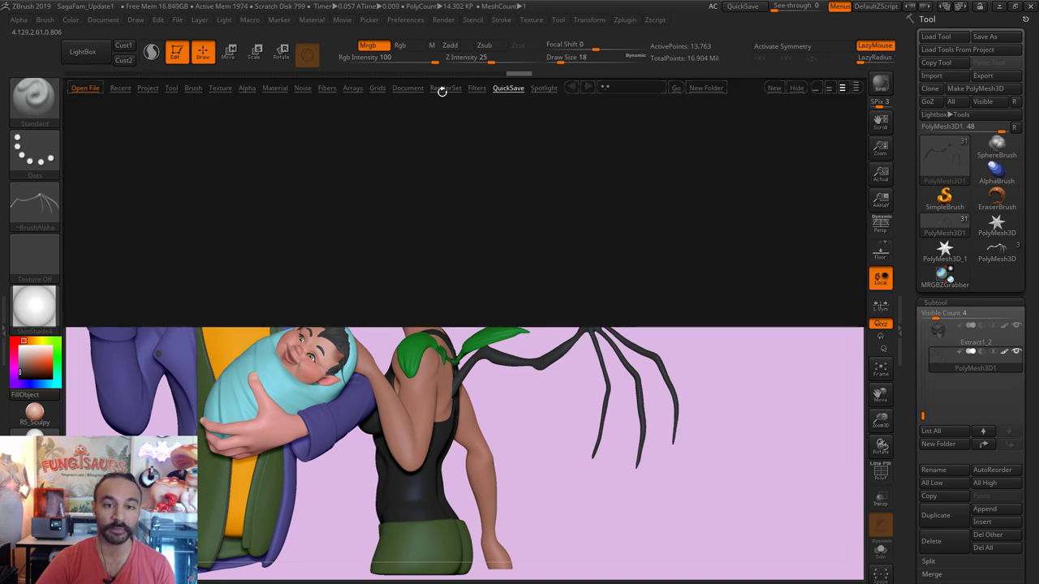
# Step: Load the AK_HardSurface alpha set into Spotlight and slide the images beside the characters
pyautogui.click(539, 88)
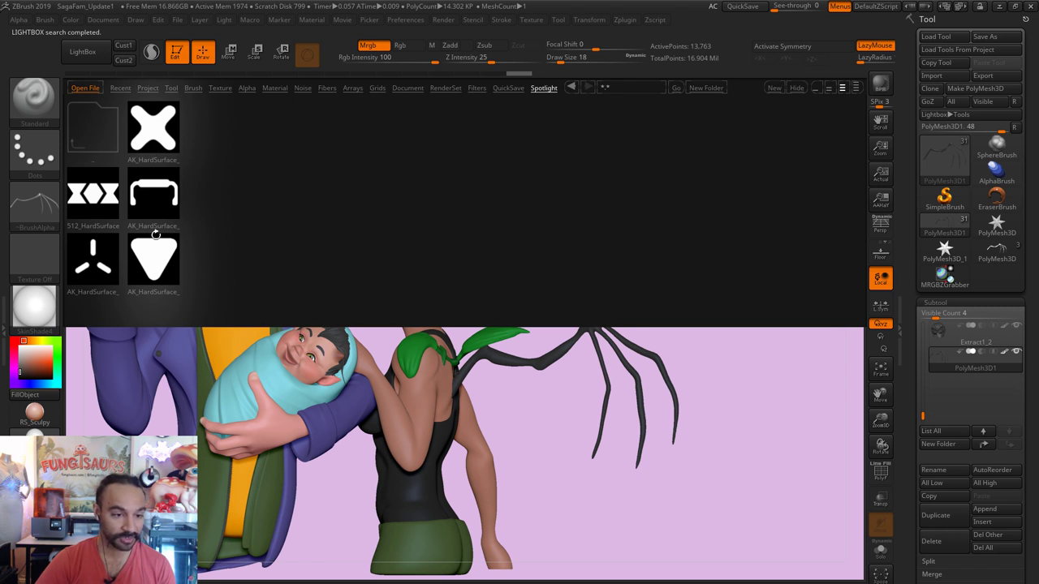
pyautogui.doubleClick(155, 148)
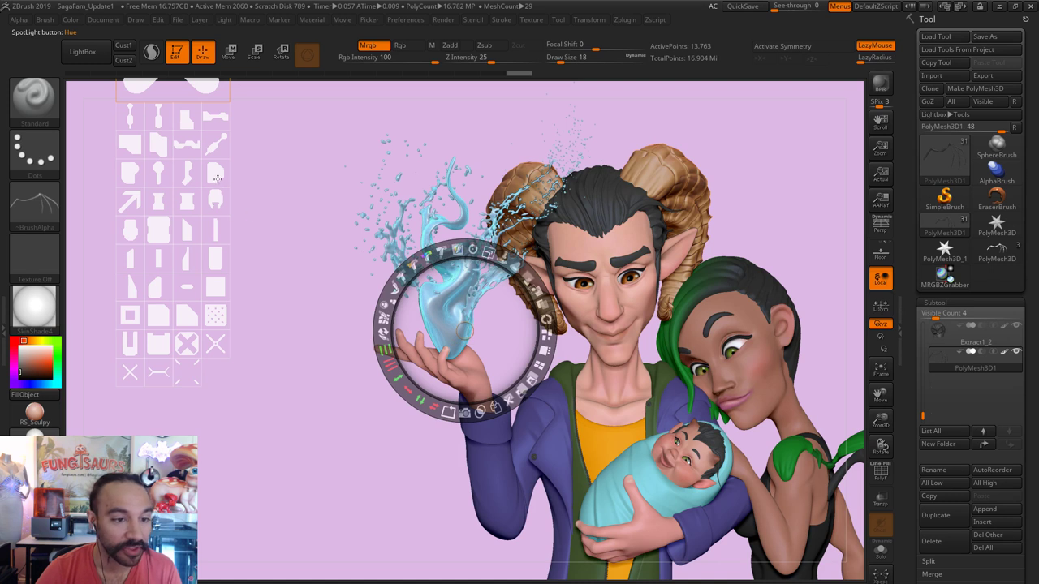
pyautogui.click(217, 178)
pyautogui.click(224, 297)
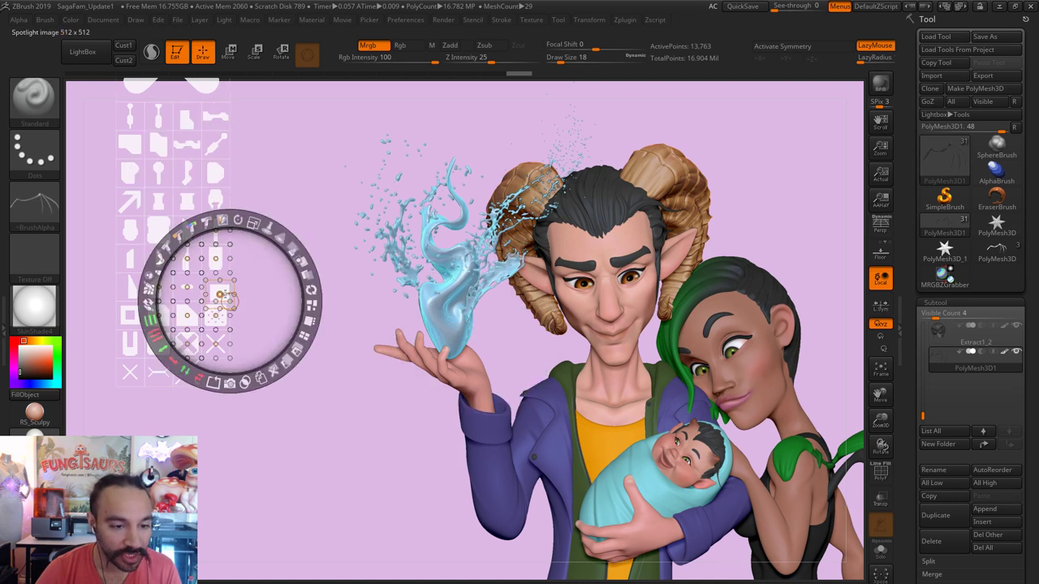
pyautogui.click(187, 292)
pyautogui.click(188, 296)
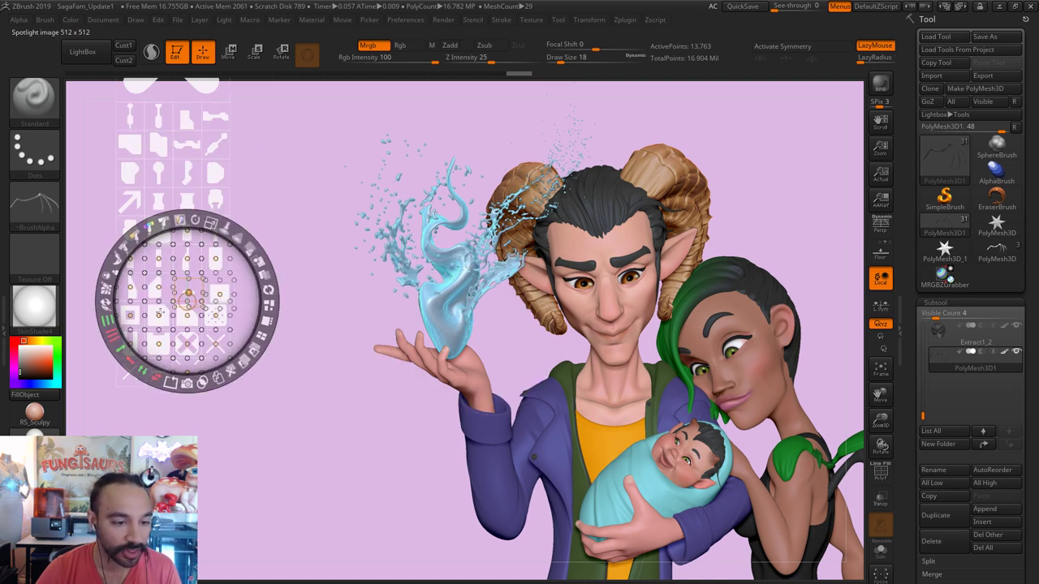
pyautogui.moveTo(187, 299); pyautogui.dragTo(316, 248)
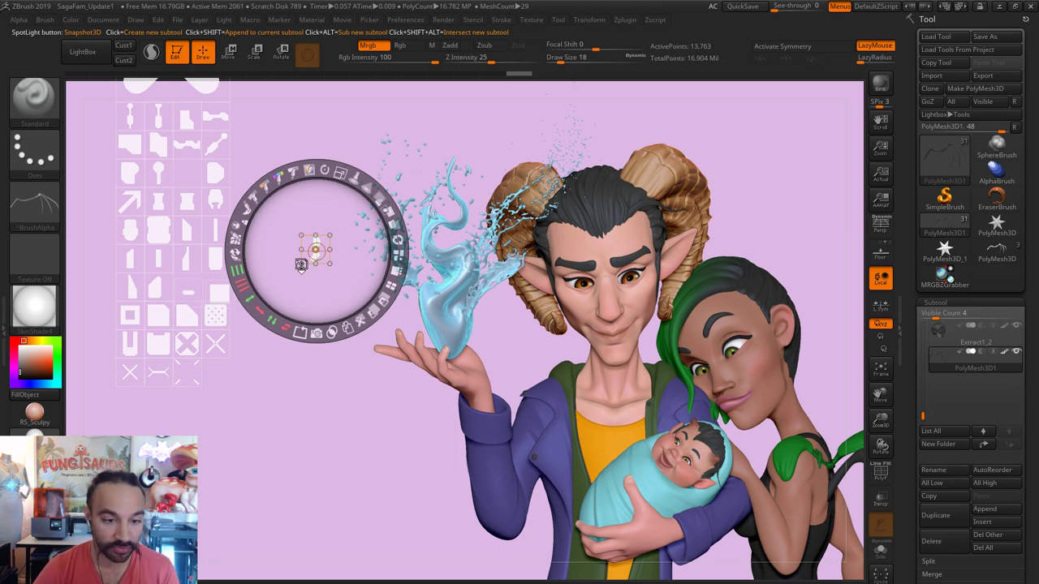
# Step: Close the Spotlight overlay and the file browser to reveal the whole scene
pyautogui.hotkey('shift', 'z')
pyautogui.click(99, 58)
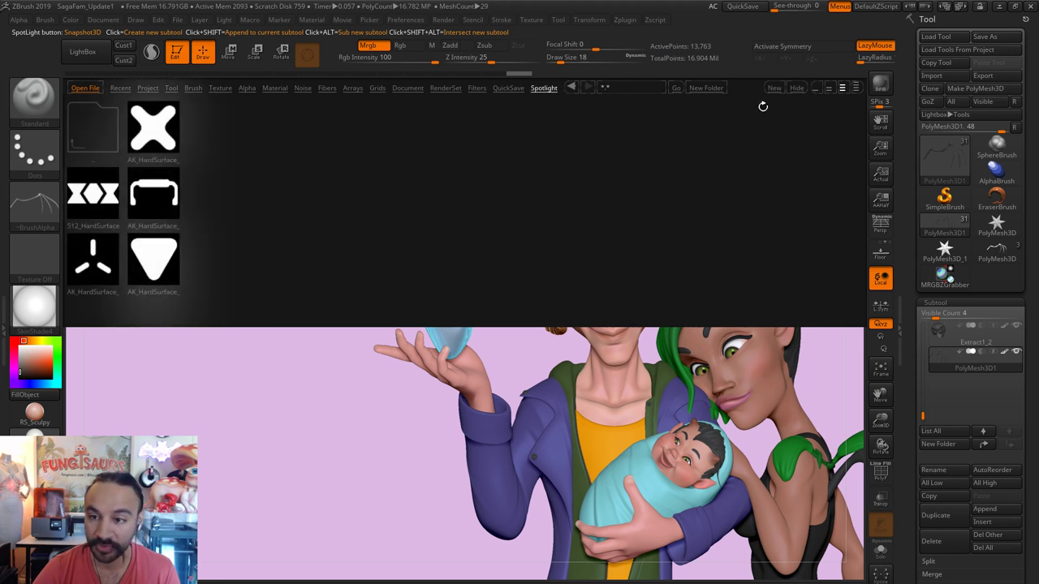
pyautogui.press(',')
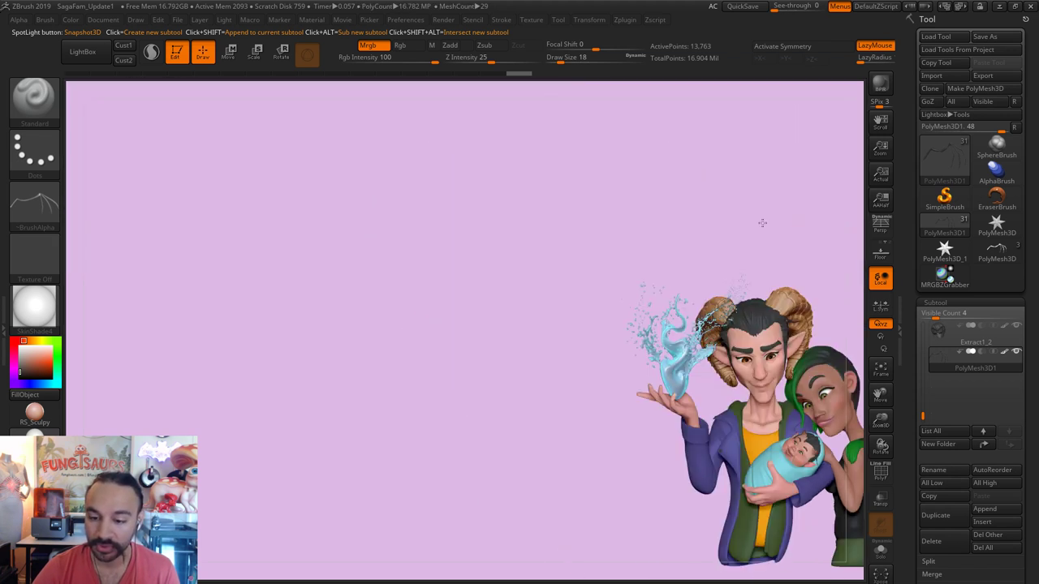
# Step: Zoom in on the wing base and set up the Move brush at Draw Size 492
pyautogui.press('f')
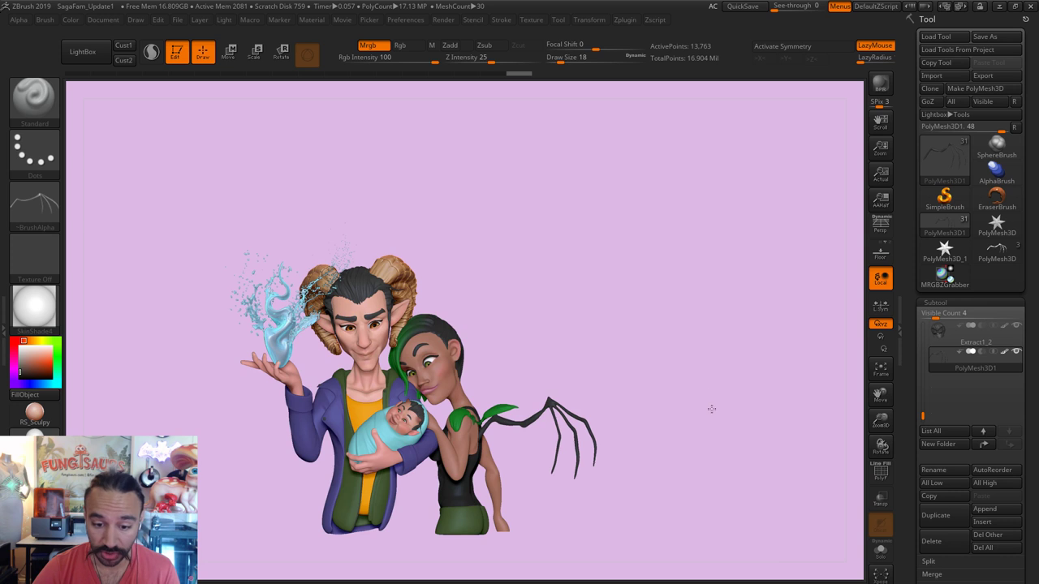
pyautogui.scroll(3, 698, 373)
pyautogui.scroll(3, 812, 251)
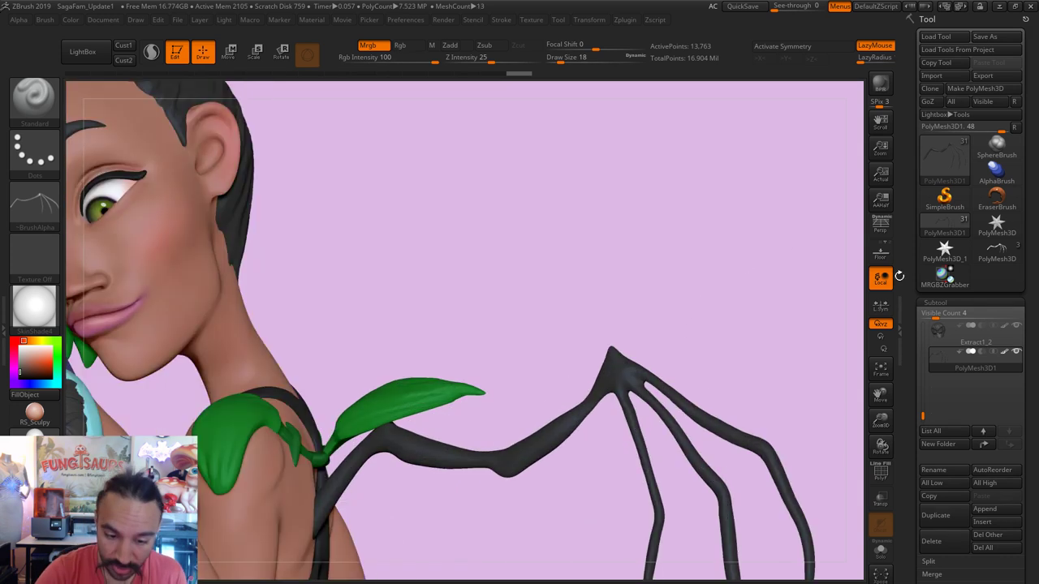
pyautogui.moveTo(514, 284); pyautogui.dragTo(469, 337)
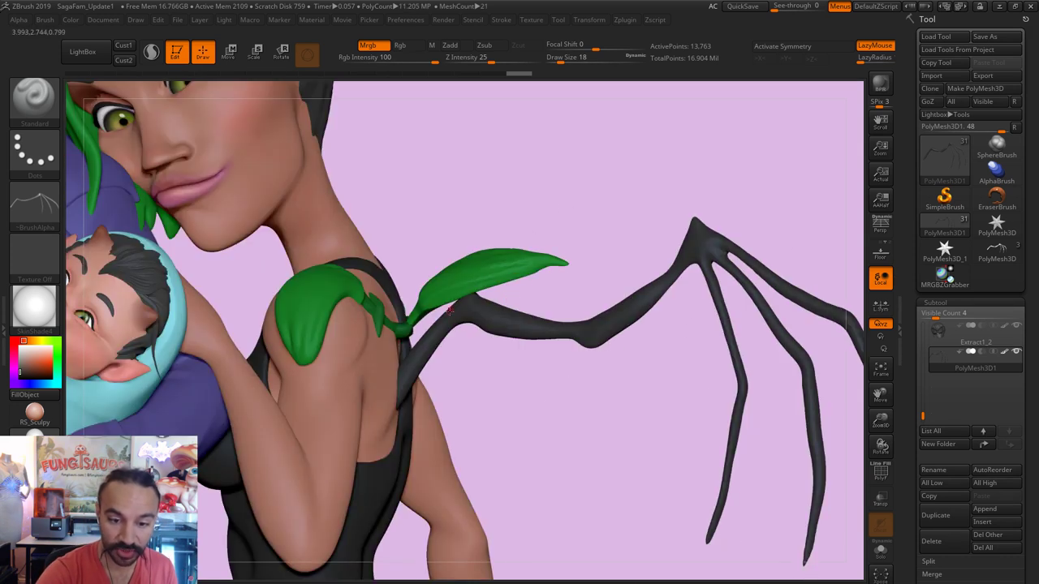
pyautogui.press('s')
pyautogui.press('b')
pyautogui.press('m')
pyautogui.press('v')
pyautogui.press('s')
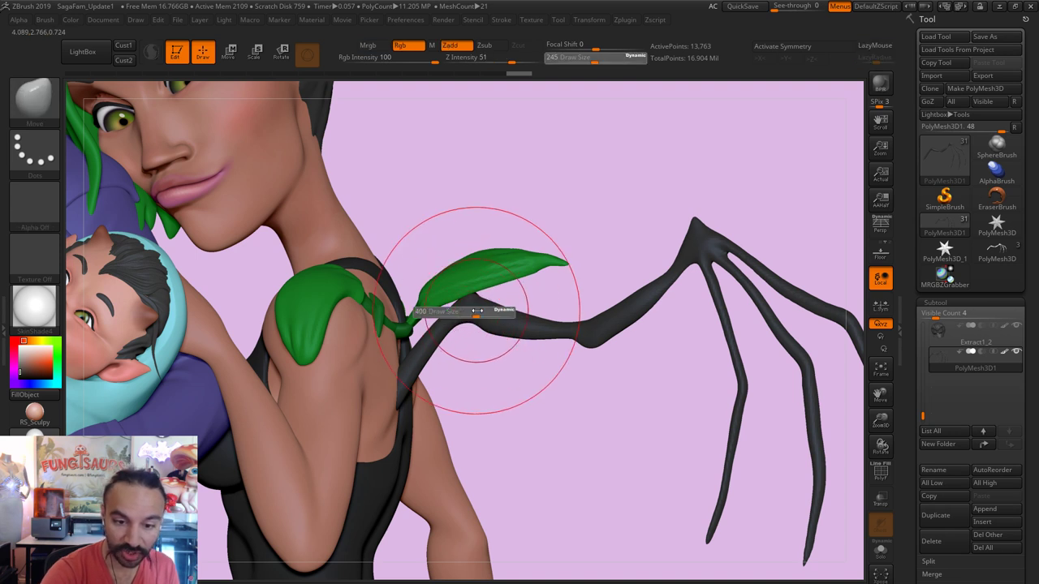
pyautogui.press('s')
pyautogui.moveTo(437, 358); pyautogui.dragTo(418, 359)
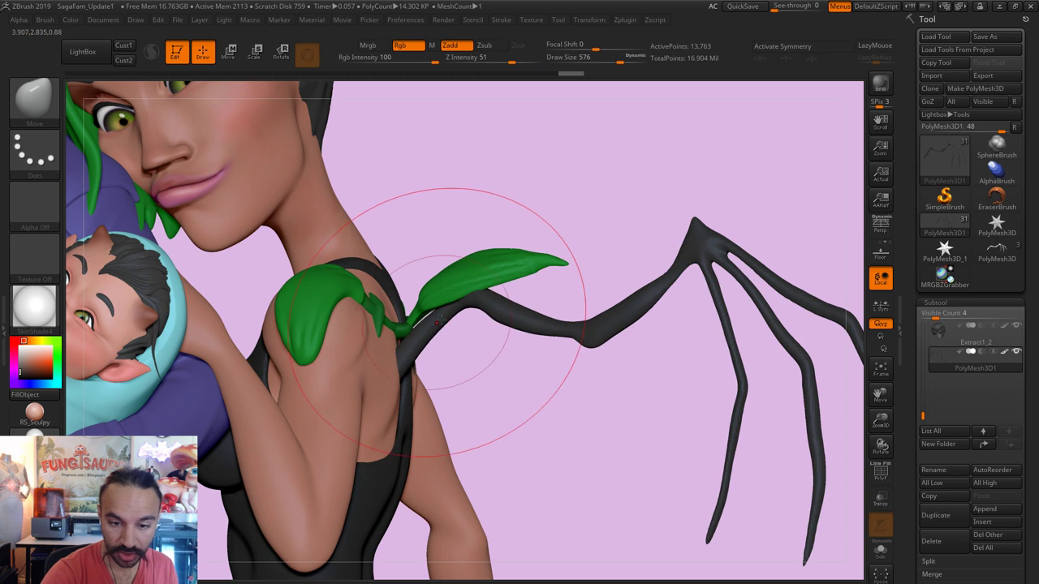
pyautogui.press('shift')
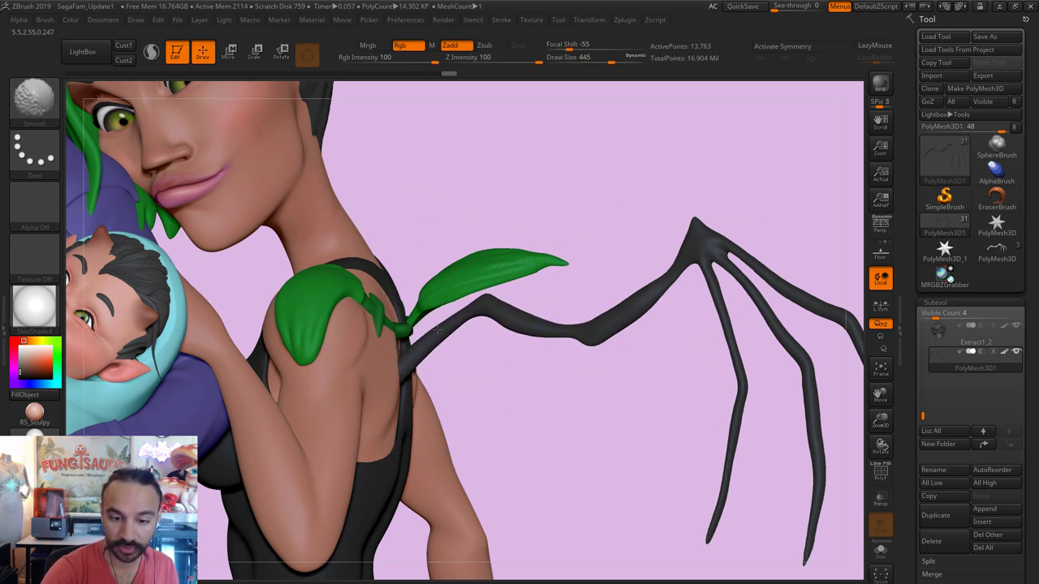
pyautogui.press('s')
pyautogui.moveTo(405, 352); pyautogui.dragTo(408, 362)
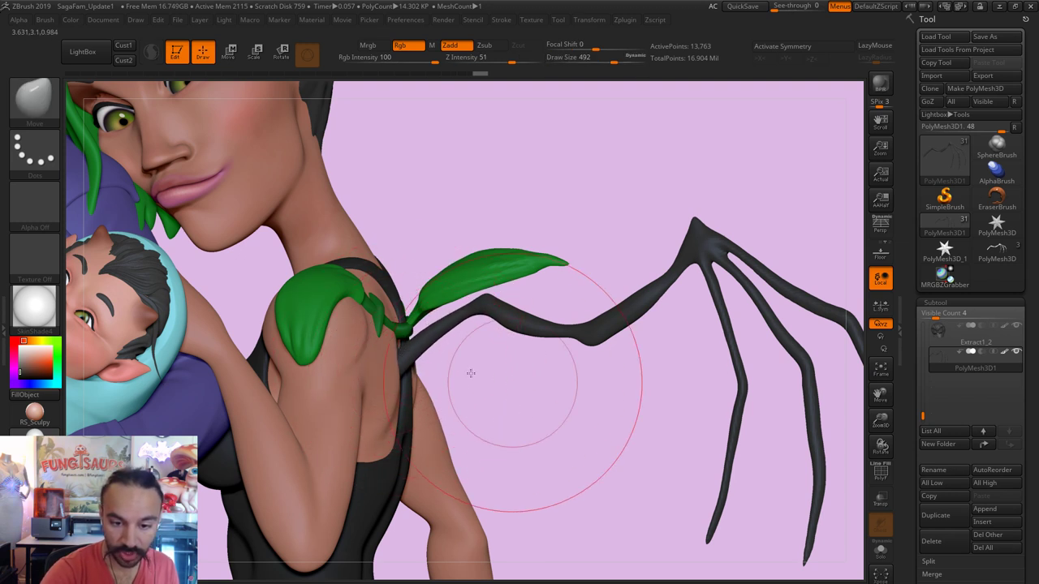
# Step: Orbit to the character's back and smooth the wing joint into the shoulder at brush size 112
pyautogui.moveTo(464, 371); pyautogui.dragTo(419, 361, button='right')
pyautogui.press('s')
pyautogui.moveTo(406, 366)
pyautogui.mouseDown()
pyautogui.moveTo(419, 346)
pyautogui.moveTo(402, 375)
pyautogui.mouseUp()
pyautogui.press('s')
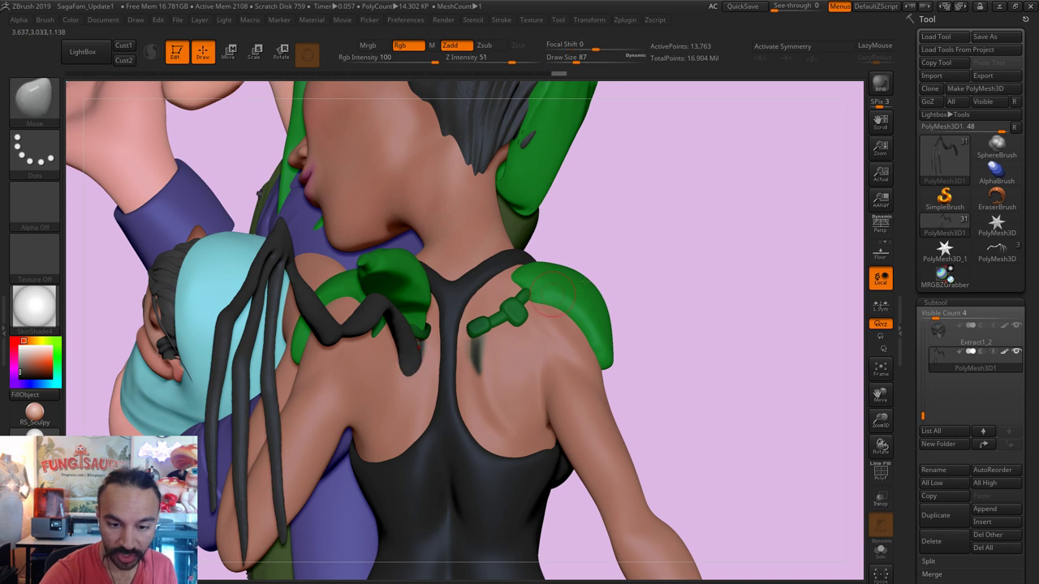
pyautogui.moveTo(413, 358); pyautogui.dragTo(424, 345, button='right')
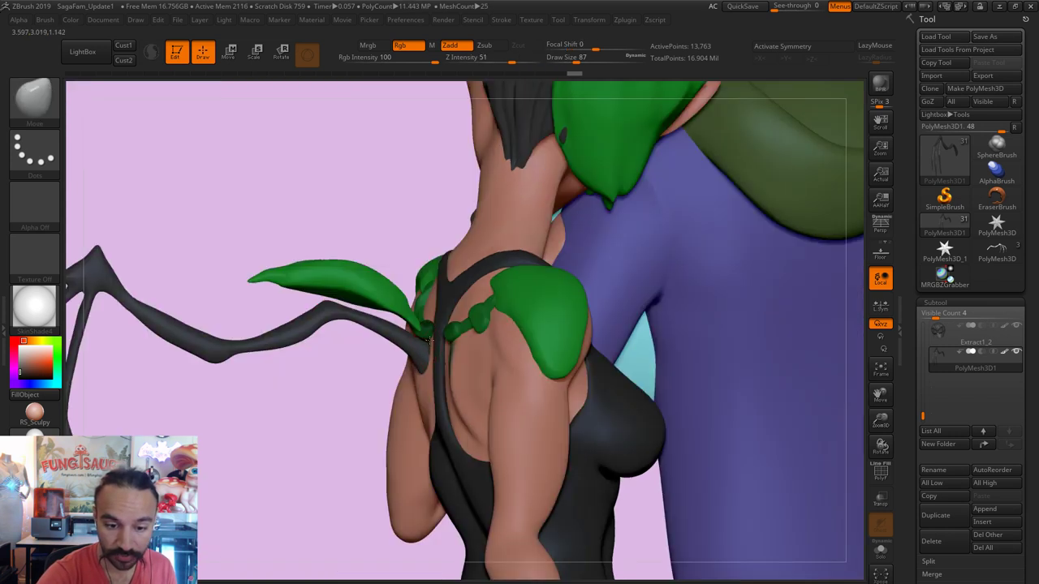
pyautogui.press(']')
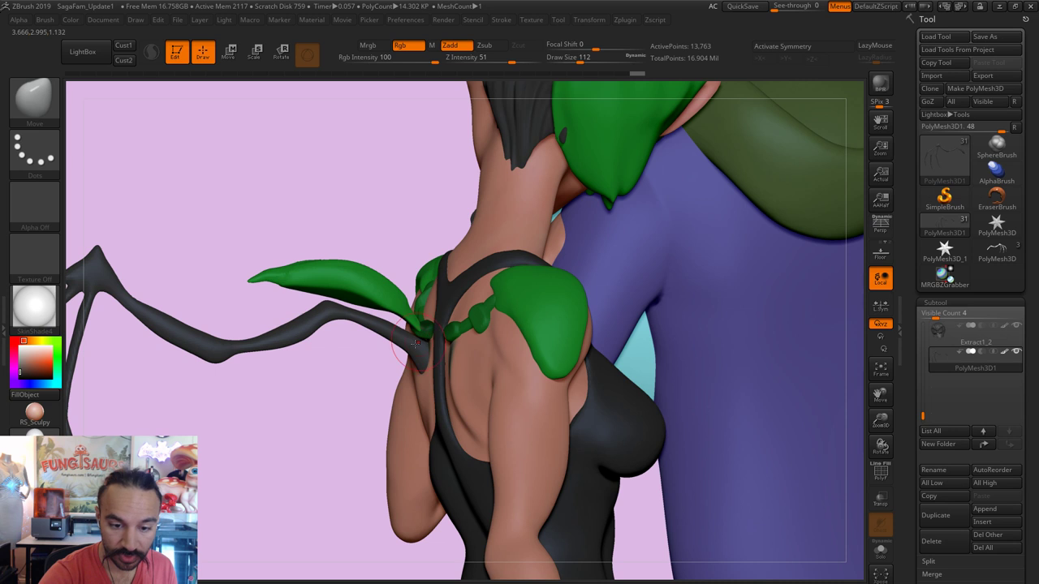
pyautogui.press('shift')
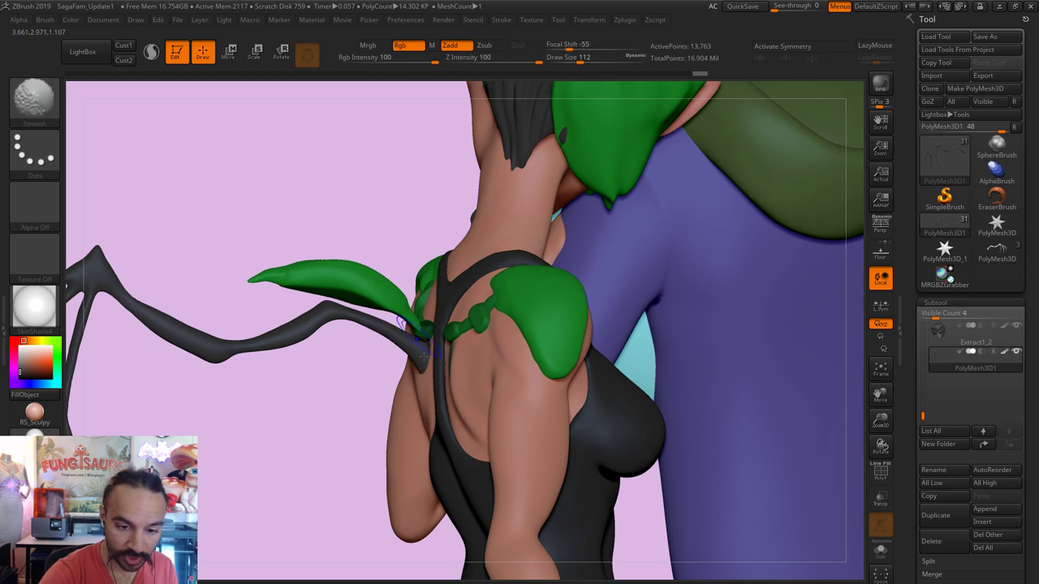
pyautogui.moveTo(308, 425); pyautogui.dragTo(515, 360)
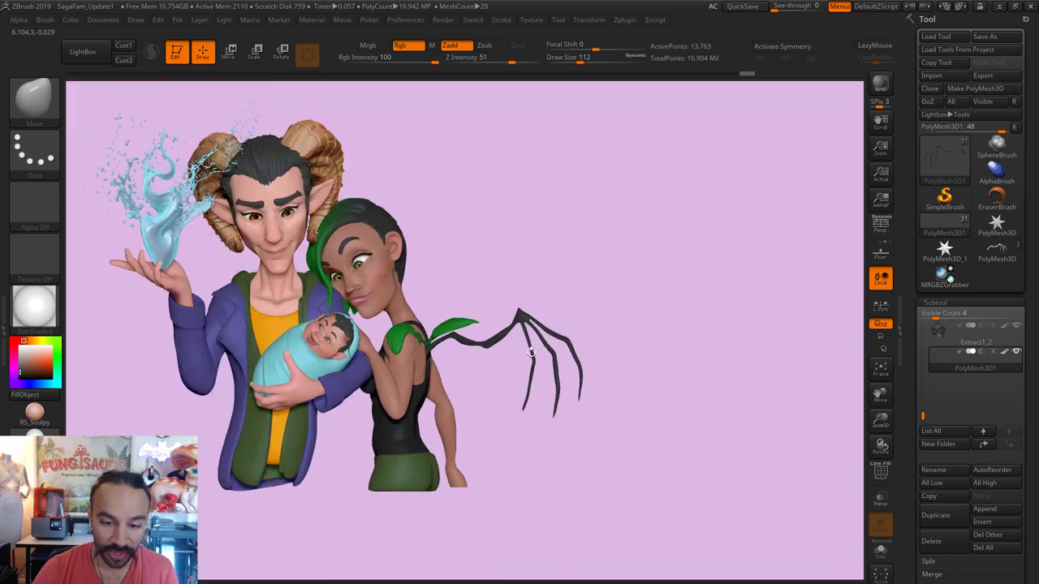
# Step: Using a Transpose line, shrink the wing slightly and rotate it upward around its base
pyautogui.press('e')
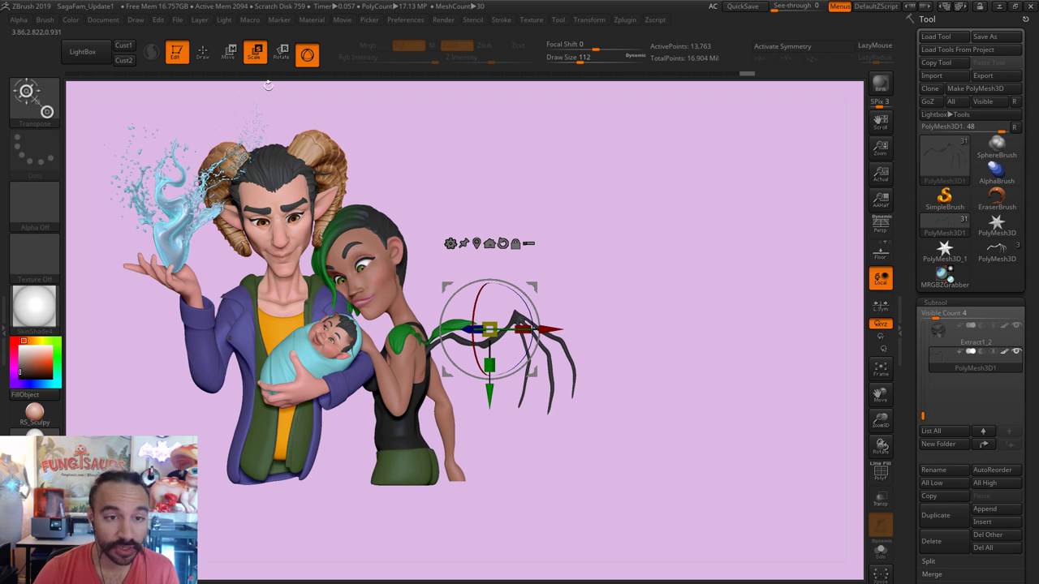
pyautogui.click(307, 57)
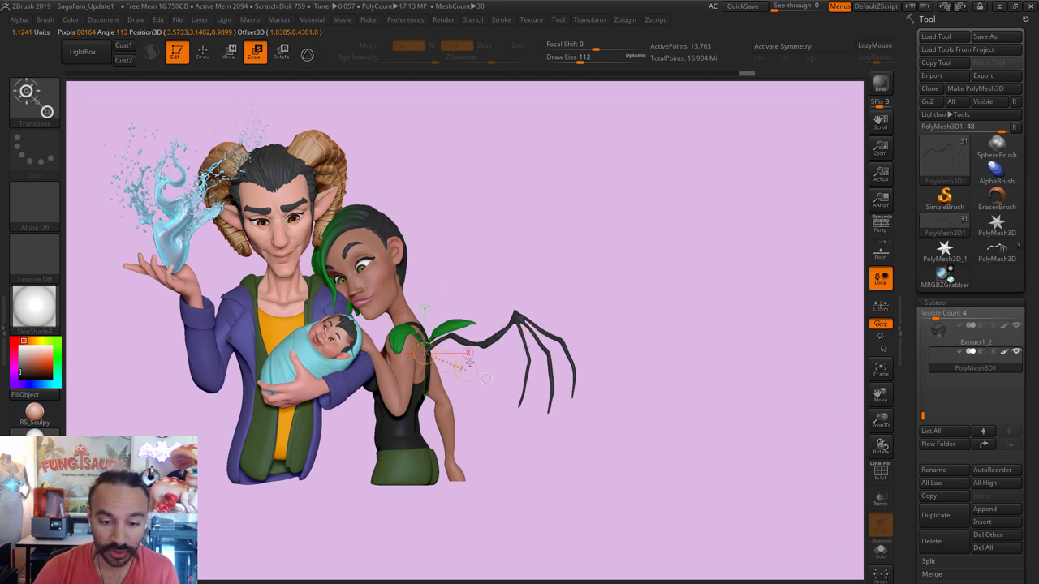
pyautogui.moveTo(423, 353); pyautogui.dragTo(493, 353)
pyautogui.click(281, 53)
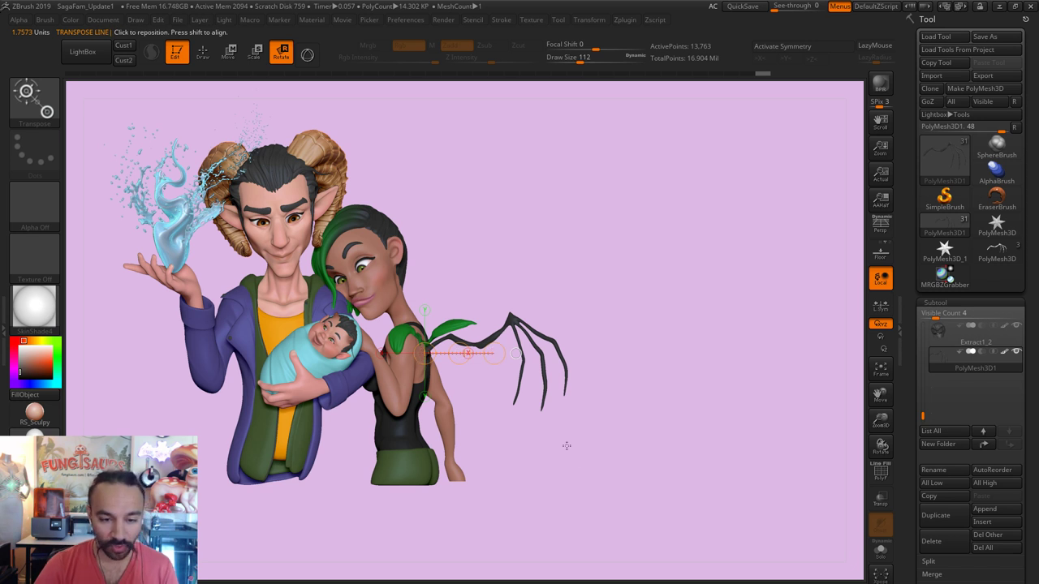
pyautogui.keyDown('alt'); pyautogui.moveTo(496, 394); pyautogui.dragTo(603, 463); pyautogui.keyUp('alt')
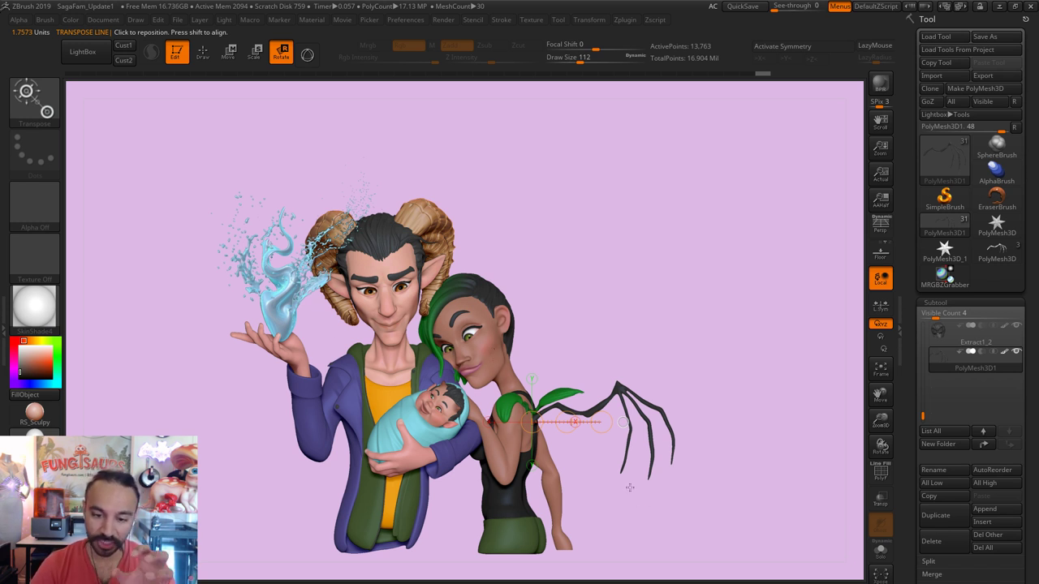
pyautogui.moveTo(601, 422); pyautogui.dragTo(594, 390)
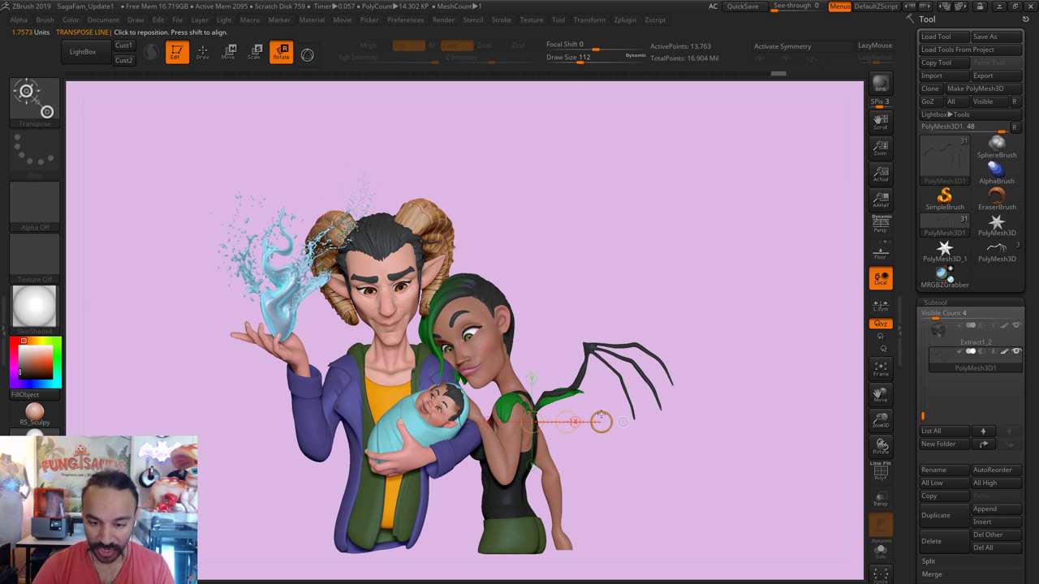
# Step: Rescale the wing larger, shift it slightly right, and select the green leaf Extract2
pyautogui.press('e')
pyautogui.moveTo(619, 428); pyautogui.dragTo(690, 420)
pyautogui.moveTo(612, 422); pyautogui.dragTo(574, 422)
pyautogui.click(229, 53)
pyautogui.keyDown('alt'); pyautogui.click(531, 379); pyautogui.keyUp('alt')
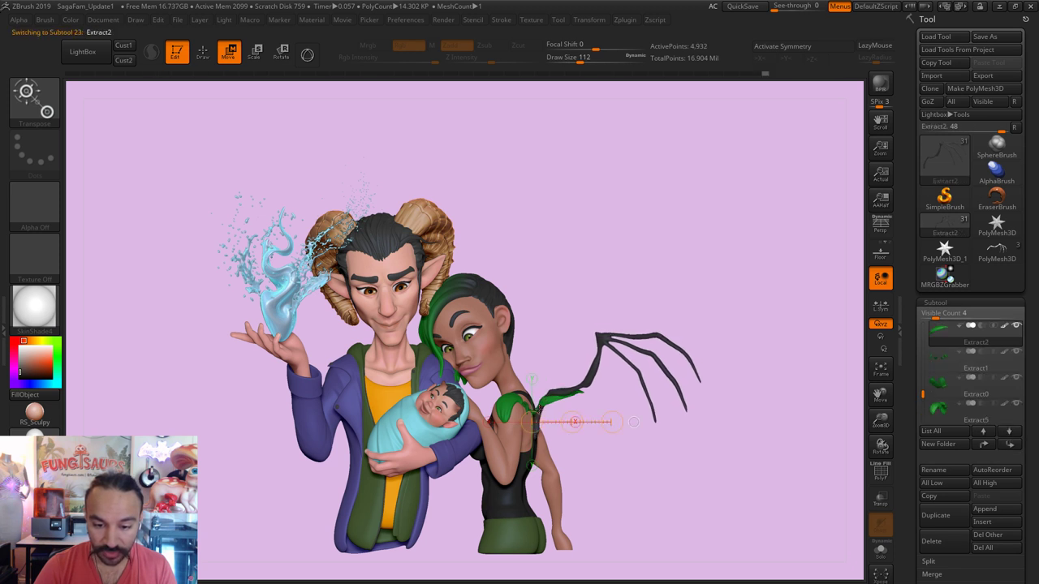
# Step: Tilt the green leaf upward around a vertical Transpose axis
pyautogui.moveTo(532, 380)
pyautogui.mouseDown()
pyautogui.moveTo(536, 333)
pyautogui.moveTo(536, 355)
pyautogui.moveTo(507, 355)
pyautogui.mouseUp()
pyautogui.press('r')
pyautogui.click(201, 54)
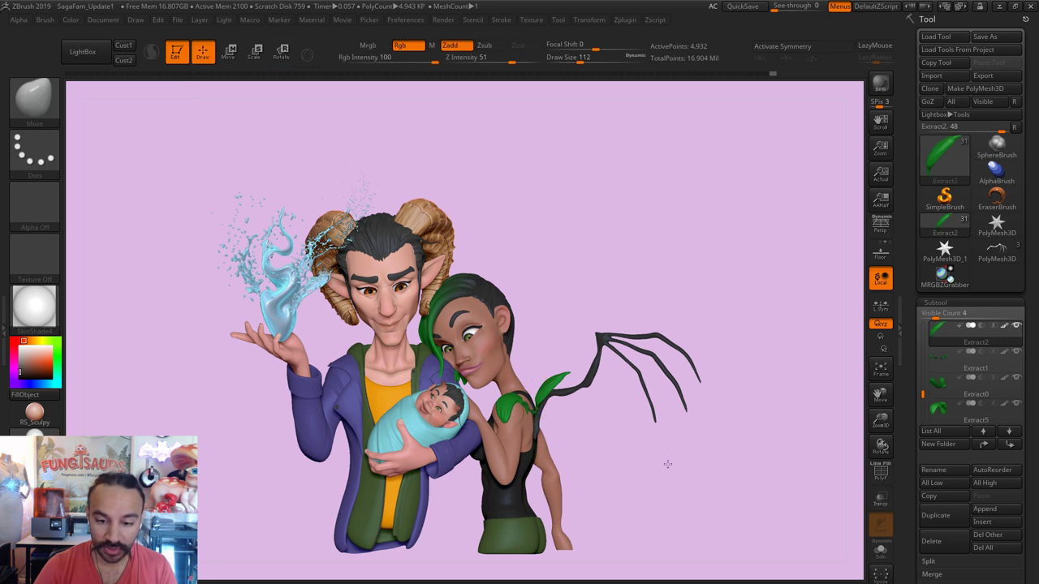
# Step: Select the wing and smooth its root with a size-223 brush
pyautogui.keyDown('alt'); pyautogui.moveTo(671, 462); pyautogui.dragTo(692, 501); pyautogui.keyUp('alt')
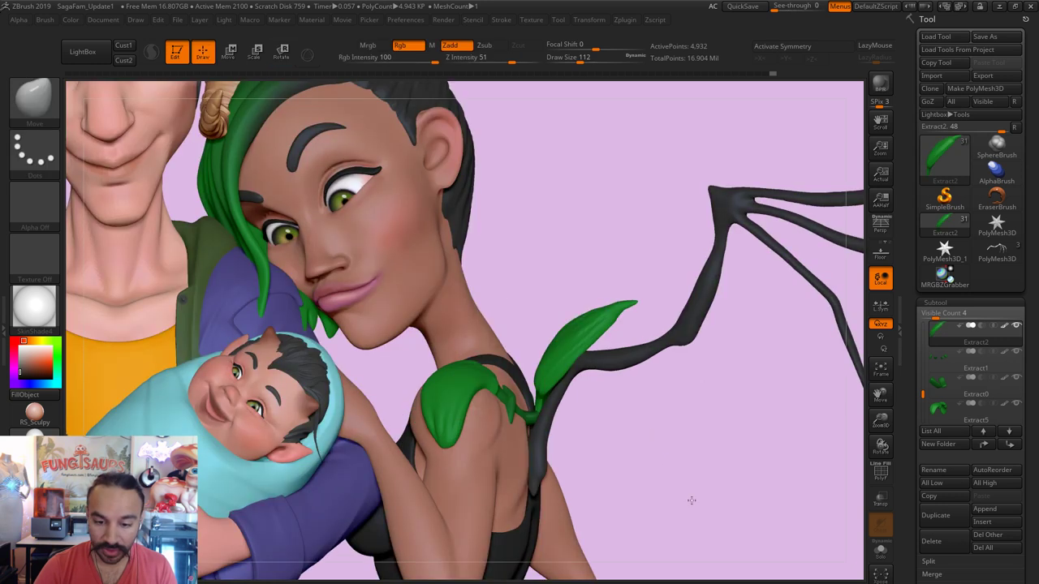
pyautogui.keyDown('alt'); pyautogui.click(557, 473); pyautogui.keyUp('alt')
pyautogui.press('s')
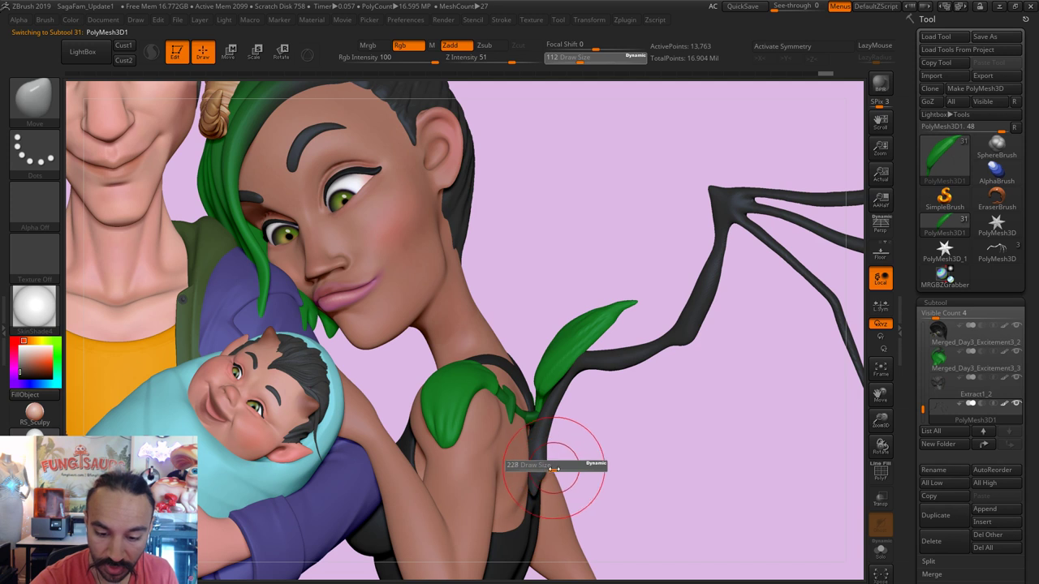
pyautogui.click(568, 463)
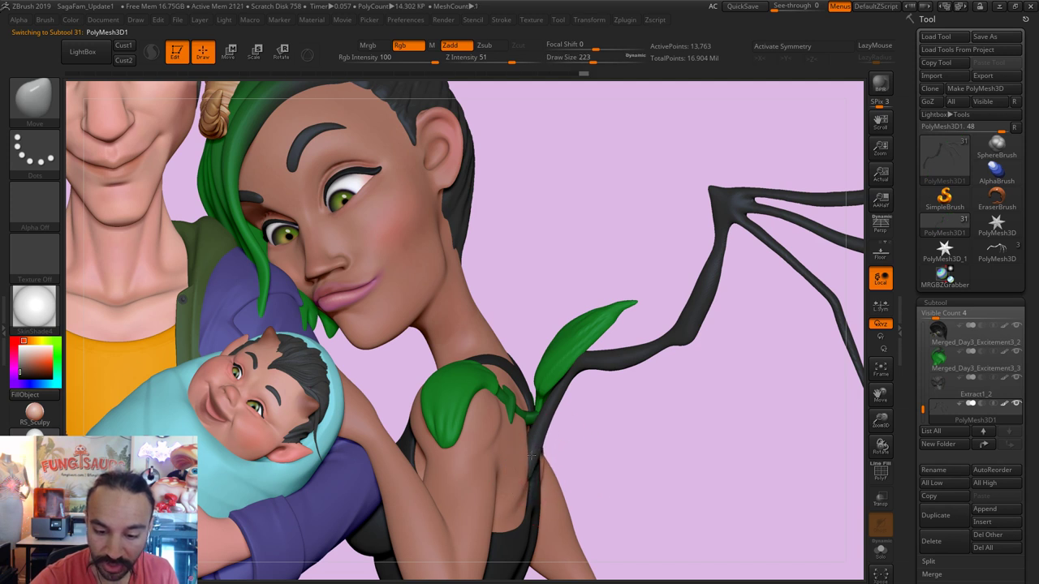
pyautogui.press('shift')
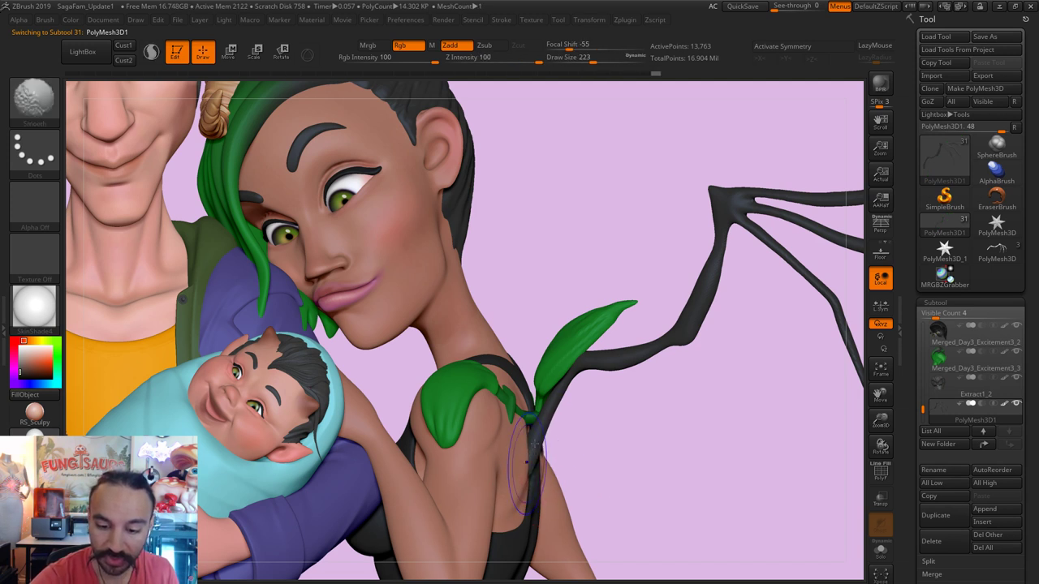
pyautogui.moveTo(661, 440)
pyautogui.mouseDown()
pyautogui.moveTo(598, 431)
pyautogui.moveTo(531, 446)
pyautogui.mouseUp()
# Step: Shrink the brush and smooth the wing base again, viewed from the front
pyautogui.press('s')
pyautogui.press('s')
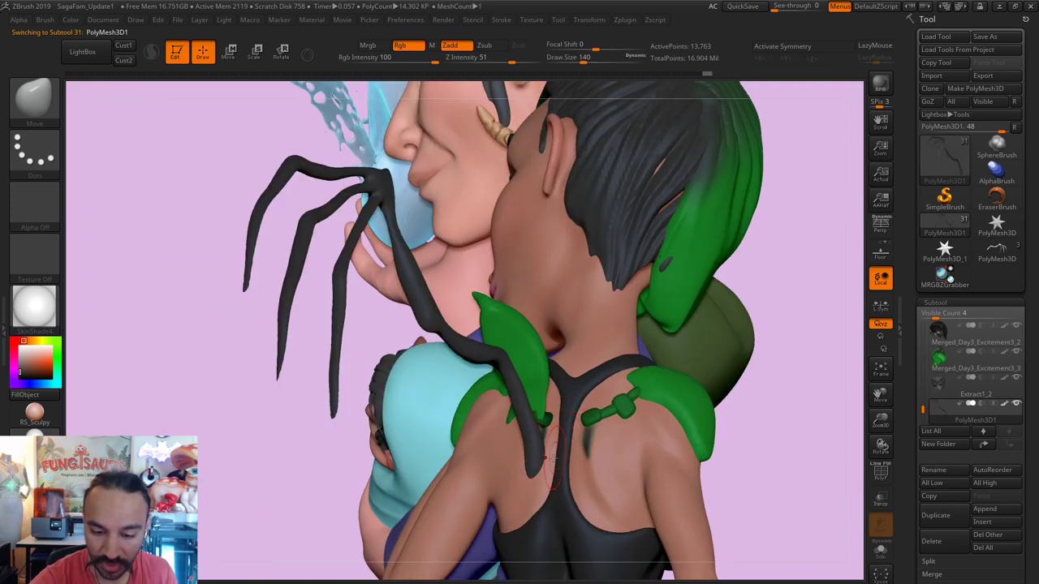
pyautogui.keyDown('alt'); pyautogui.click(547, 418); pyautogui.keyUp('alt')
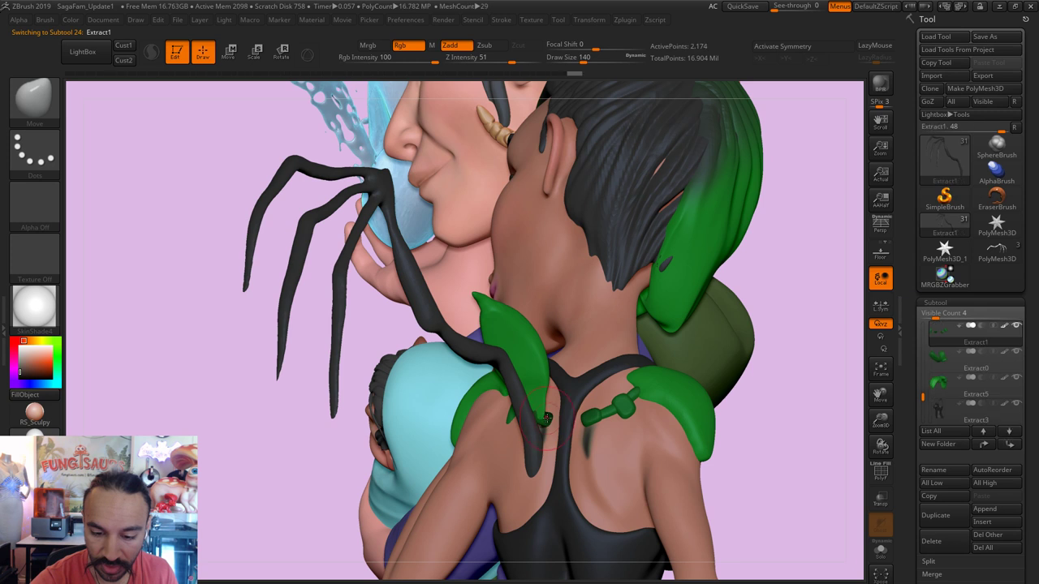
pyautogui.press('[')
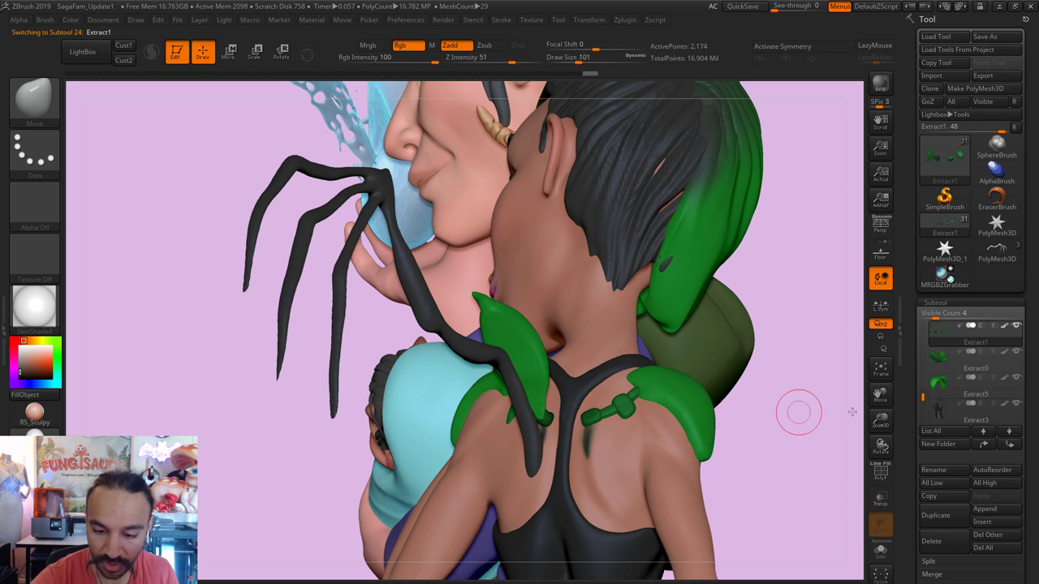
pyautogui.moveTo(798, 411); pyautogui.dragTo(674, 414)
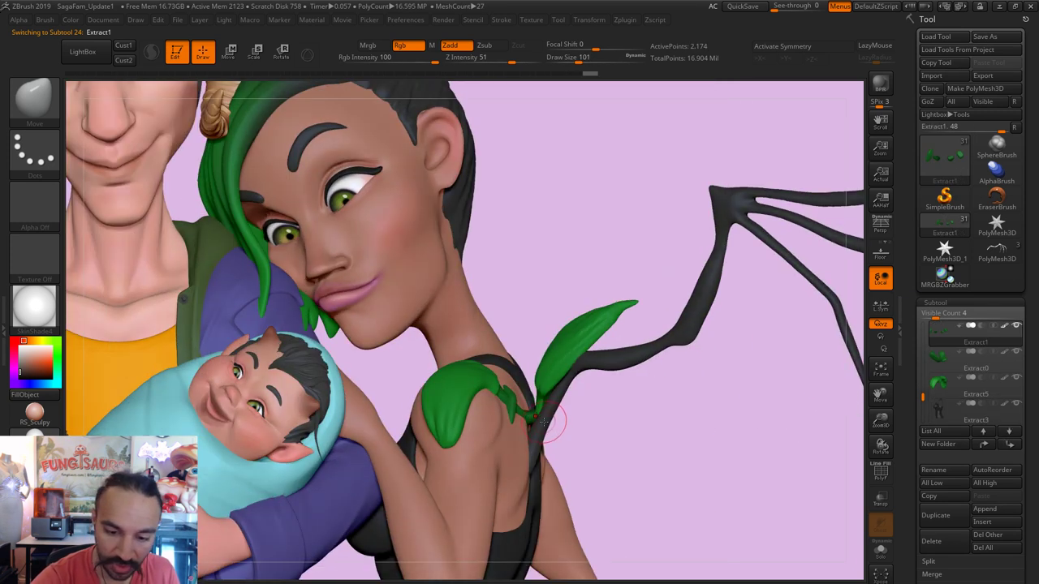
pyautogui.press('[')
pyautogui.keyDown('alt'); pyautogui.click(533, 438); pyautogui.keyUp('alt')
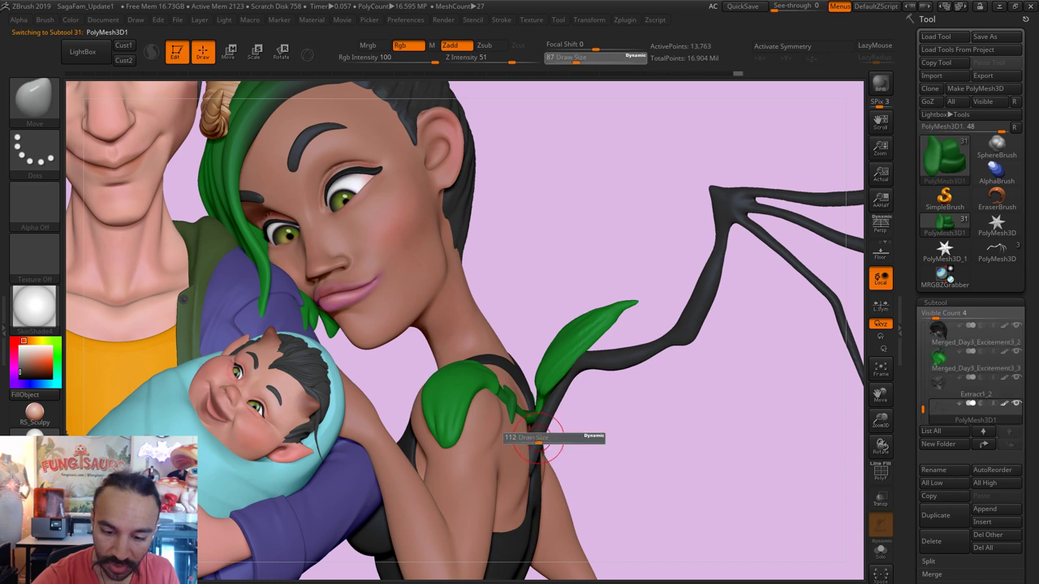
pyautogui.press('shift')
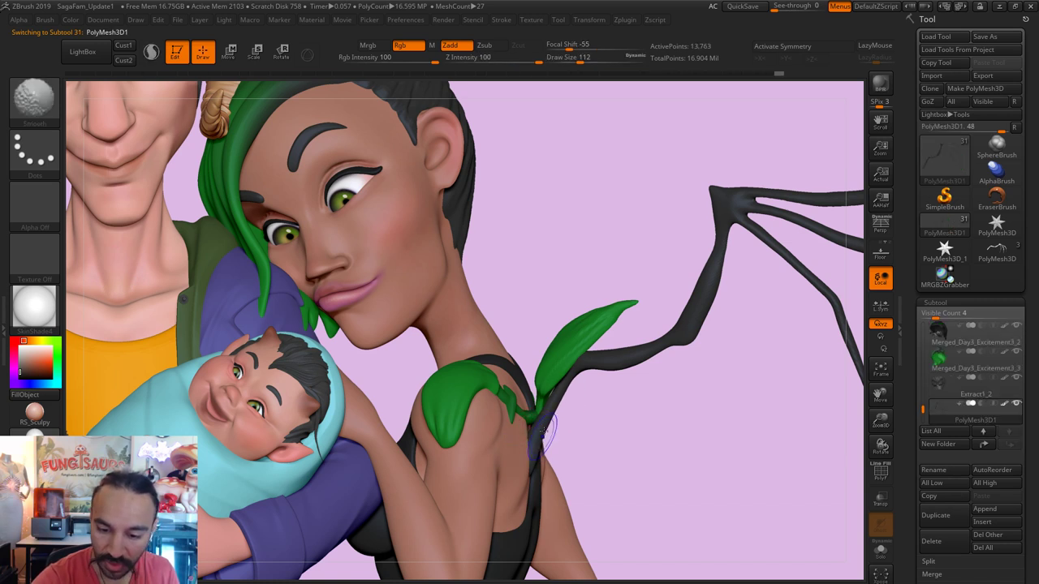
pyautogui.press('s')
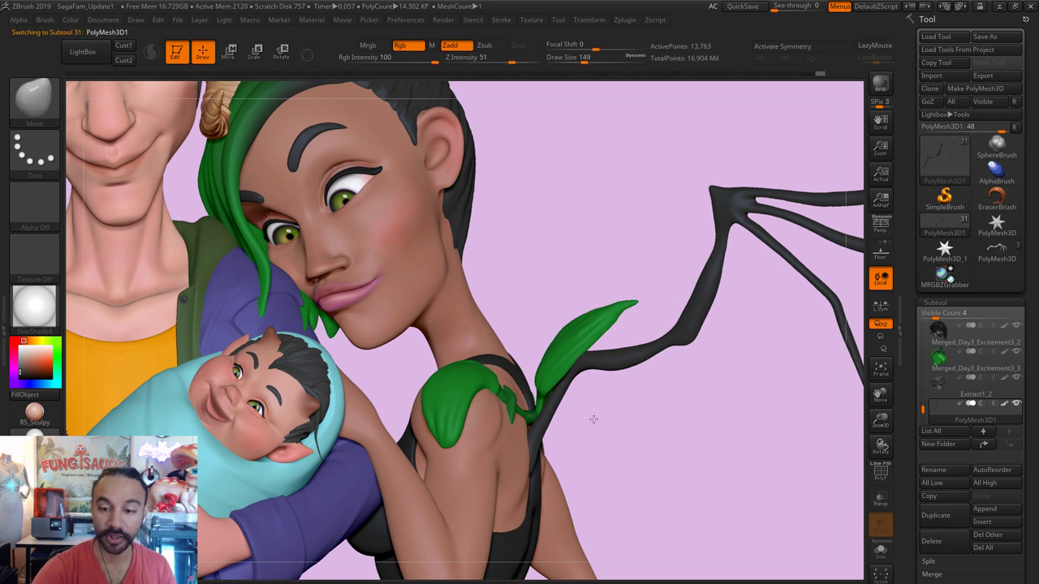
# Step: Reshape the green leaf Extract2 with an enlarged Move brush, undoing one tip stroke, then reselect the wing
pyautogui.press('f')
pyautogui.moveTo(772, 463); pyautogui.dragTo(754, 468)
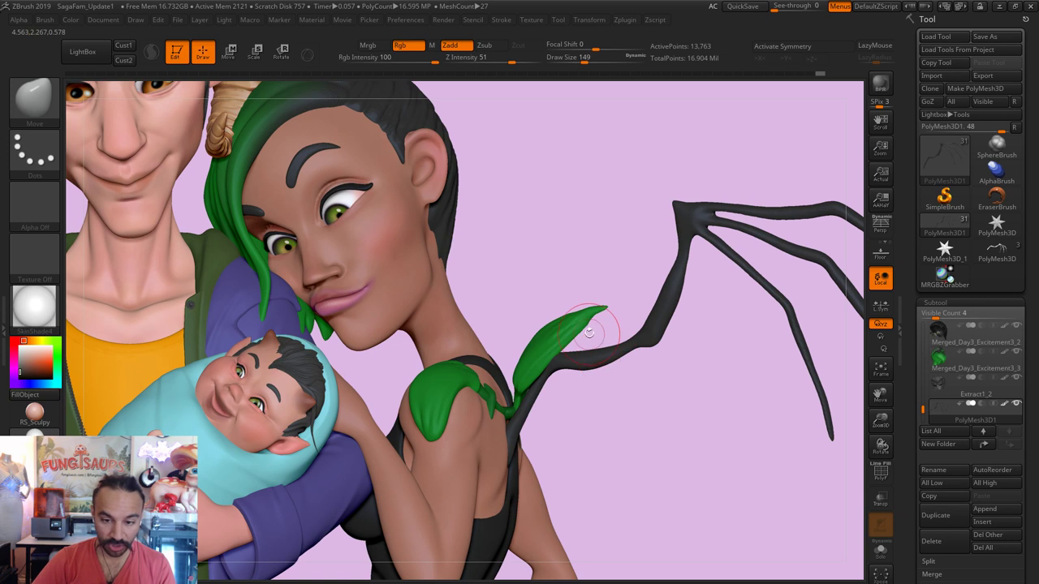
pyautogui.keyDown('alt'); pyautogui.click(566, 328); pyautogui.keyUp('alt')
pyautogui.press('s')
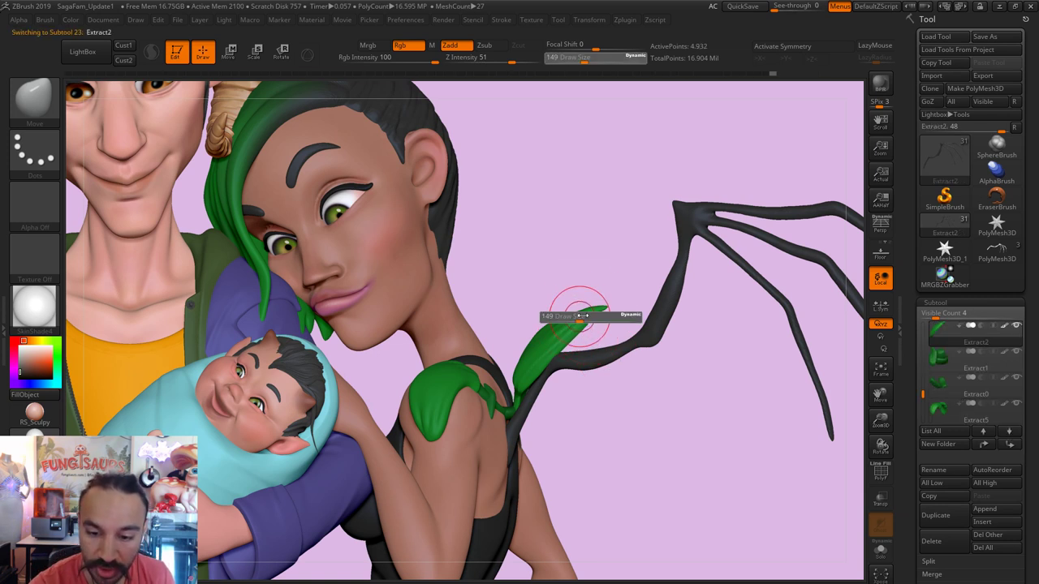
pyautogui.moveTo(573, 306)
pyautogui.mouseDown()
pyautogui.moveTo(603, 311)
pyautogui.moveTo(593, 326)
pyautogui.moveTo(584, 274)
pyautogui.mouseUp()
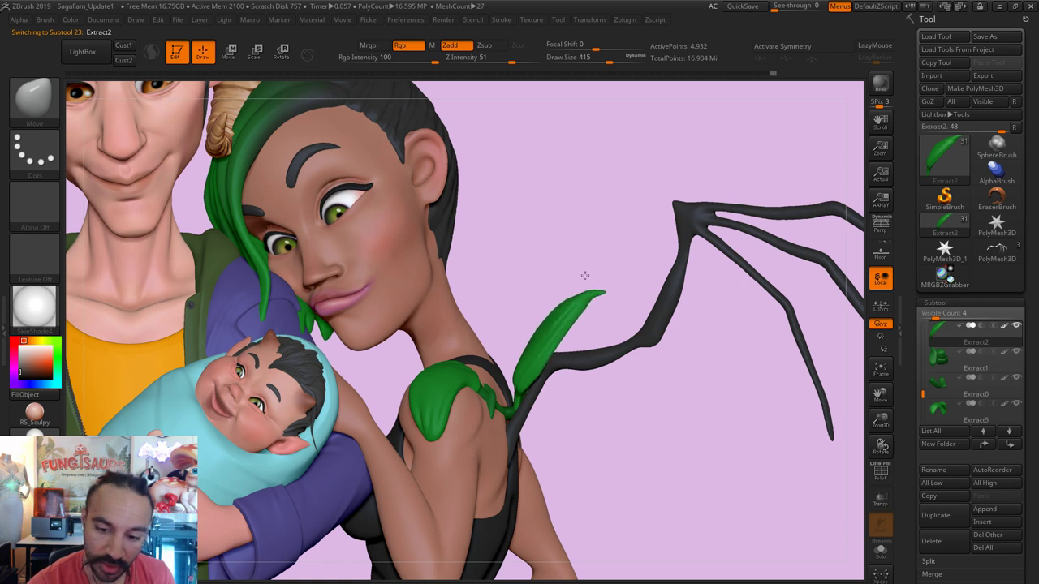
pyautogui.hotkey('ctrl', 'z')
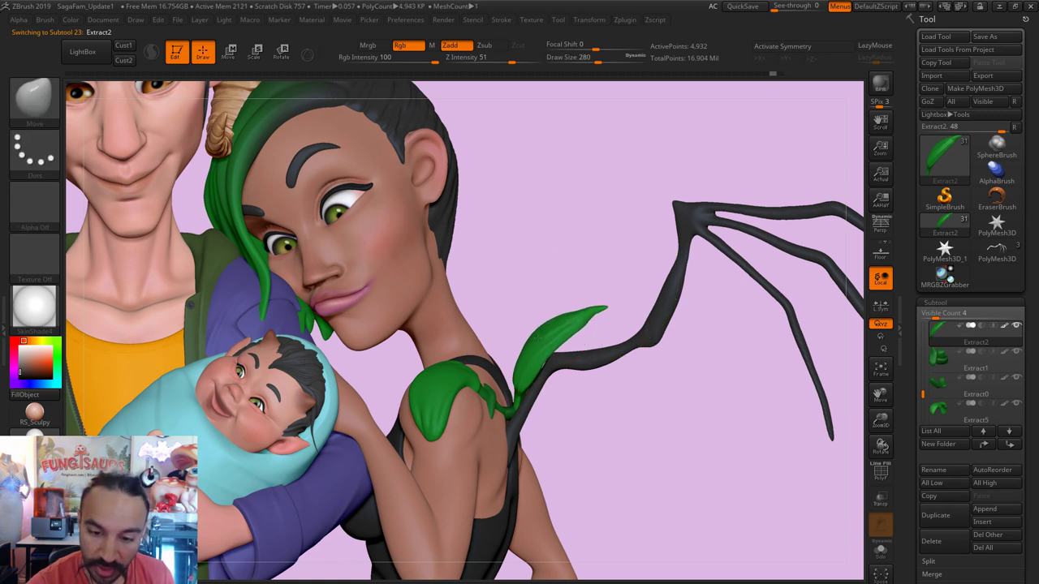
pyautogui.keyDown('alt'); pyautogui.click(661, 325); pyautogui.keyUp('alt')
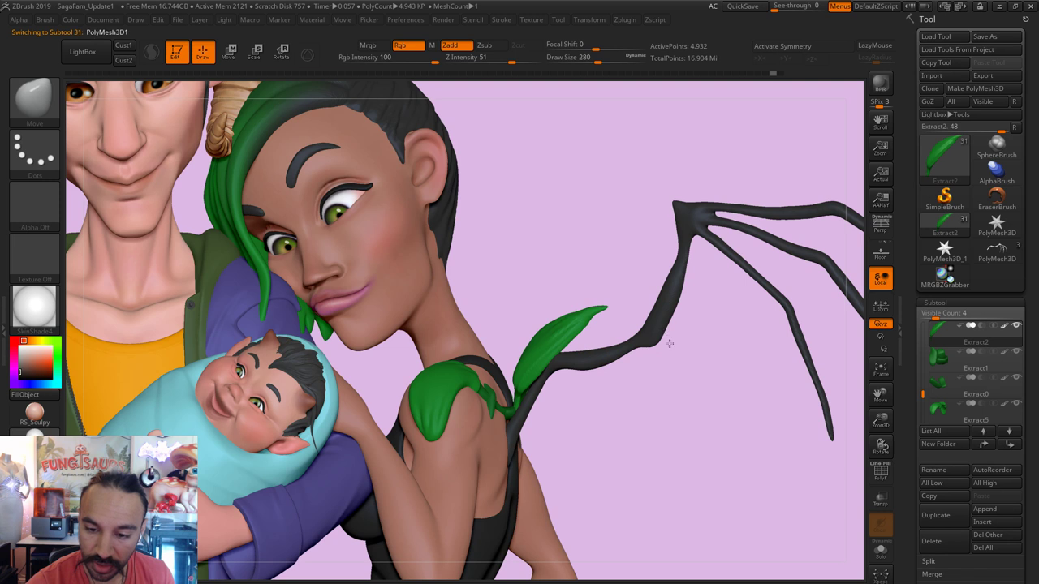
# Step: Frame the sculpture and tune the Move brush size, settling at 500
pyautogui.press('f')
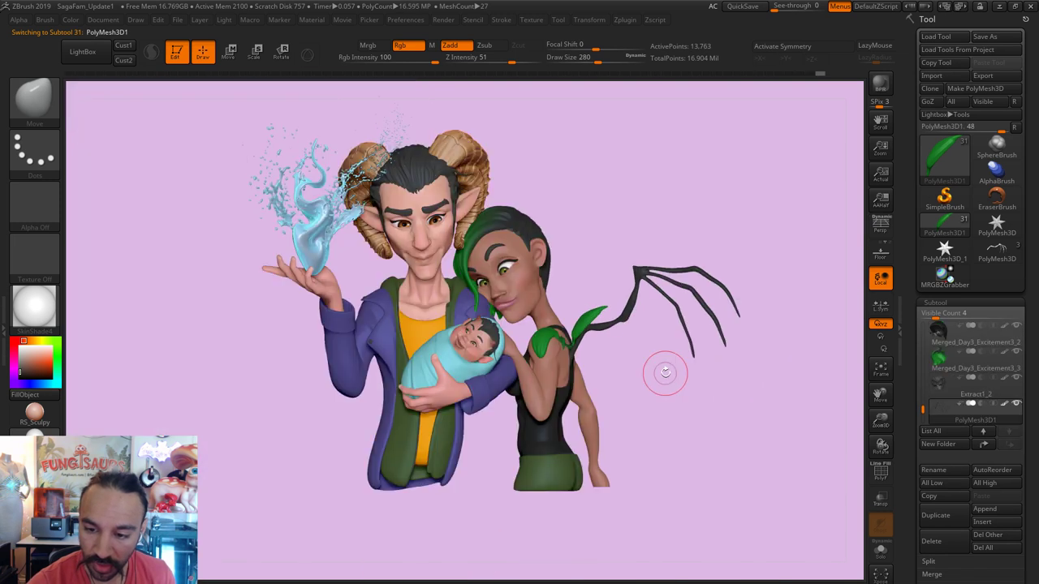
pyautogui.press('s')
pyautogui.moveTo(688, 346)
pyautogui.mouseDown()
pyautogui.moveTo(719, 348)
pyautogui.moveTo(614, 344)
pyautogui.mouseUp()
pyautogui.press('s')
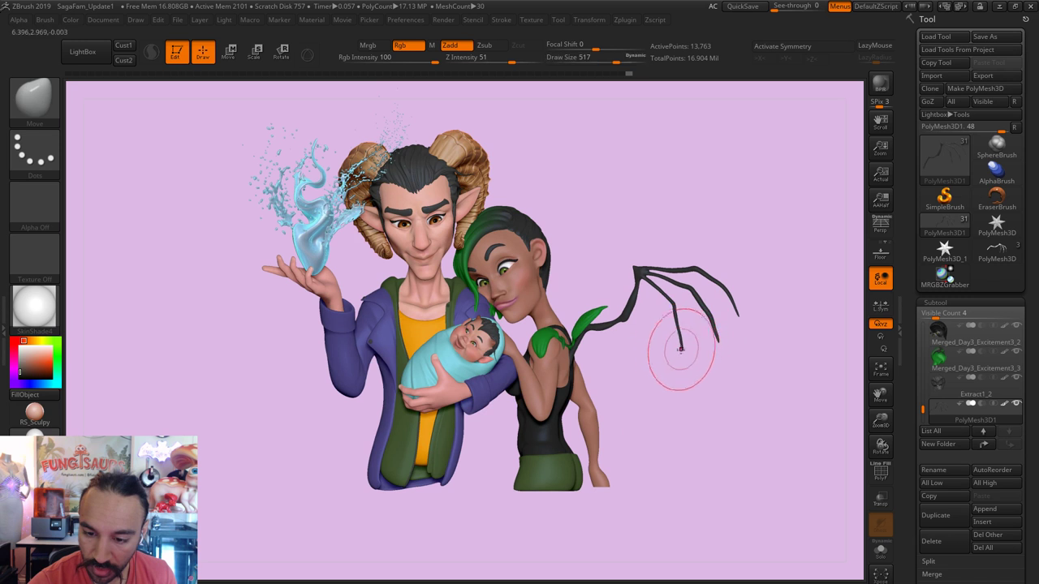
pyautogui.press('[')
pyautogui.press('[')
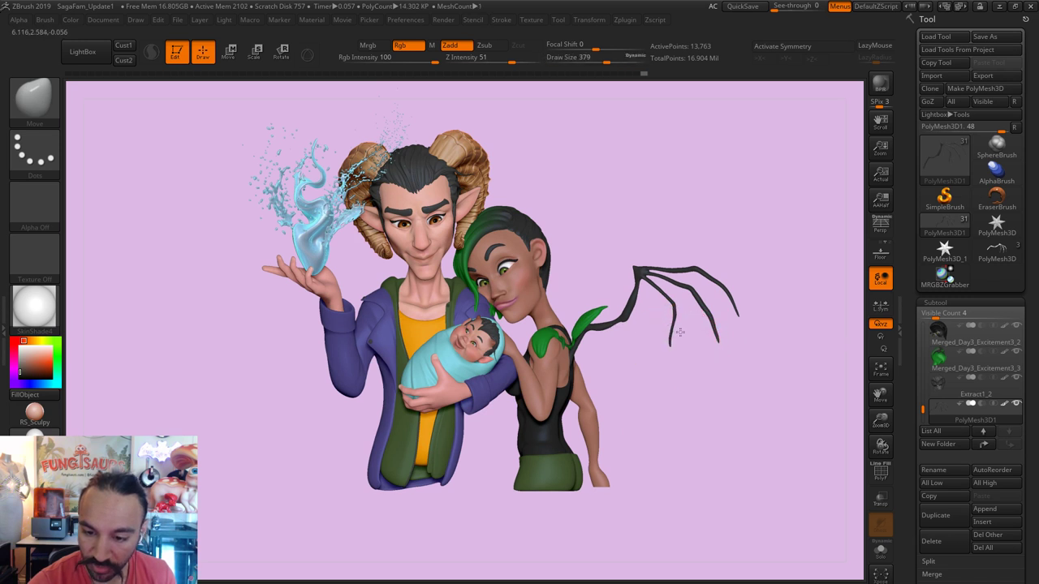
pyautogui.press('s')
pyautogui.moveTo(727, 338); pyautogui.dragTo(742, 338)
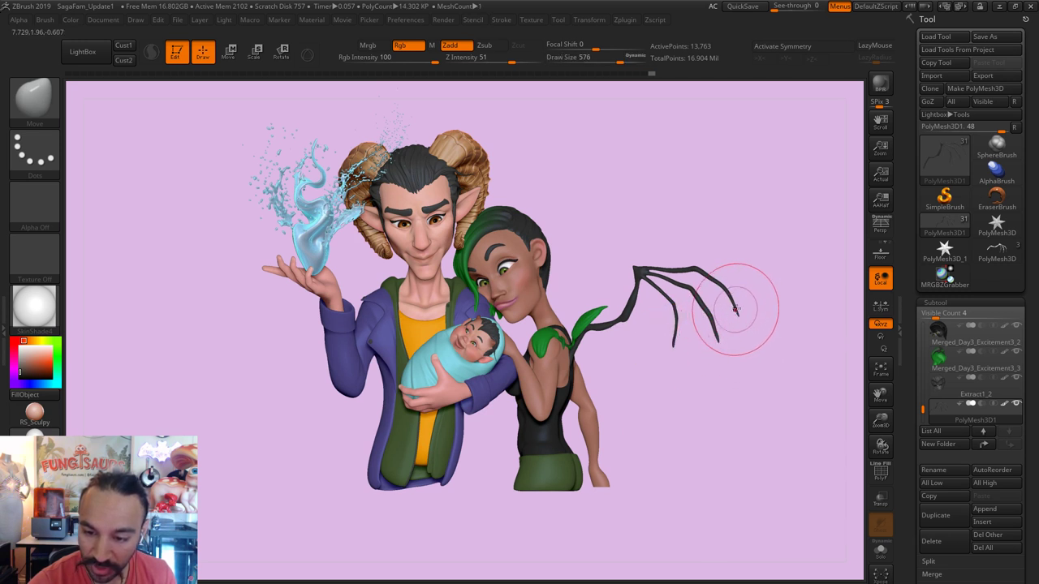
pyautogui.press('[')
pyautogui.moveTo(737, 297); pyautogui.dragTo(739, 300)
pyautogui.press('[')
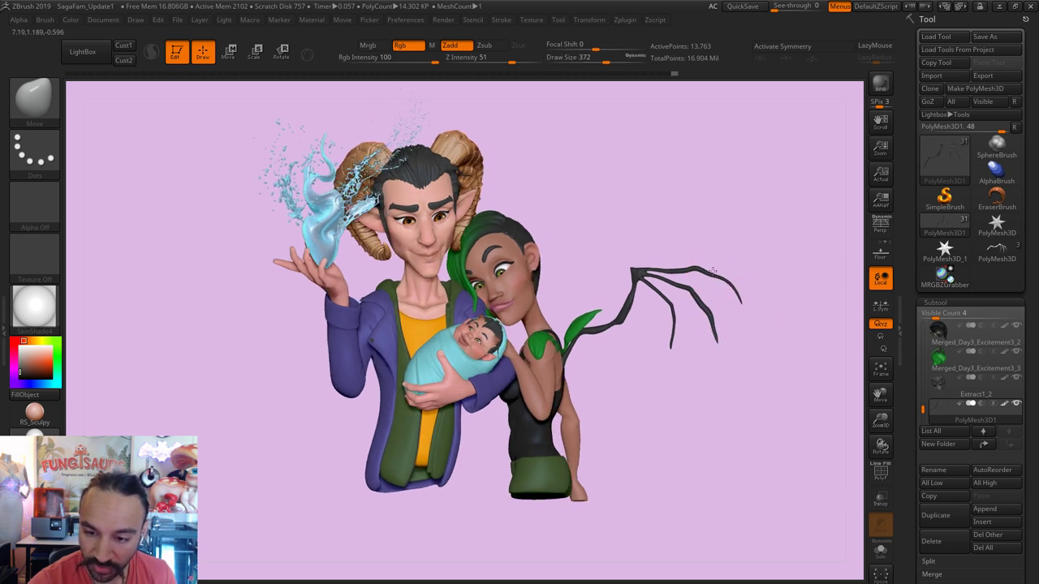
pyautogui.press('s')
pyautogui.moveTo(730, 290); pyautogui.dragTo(742, 288)
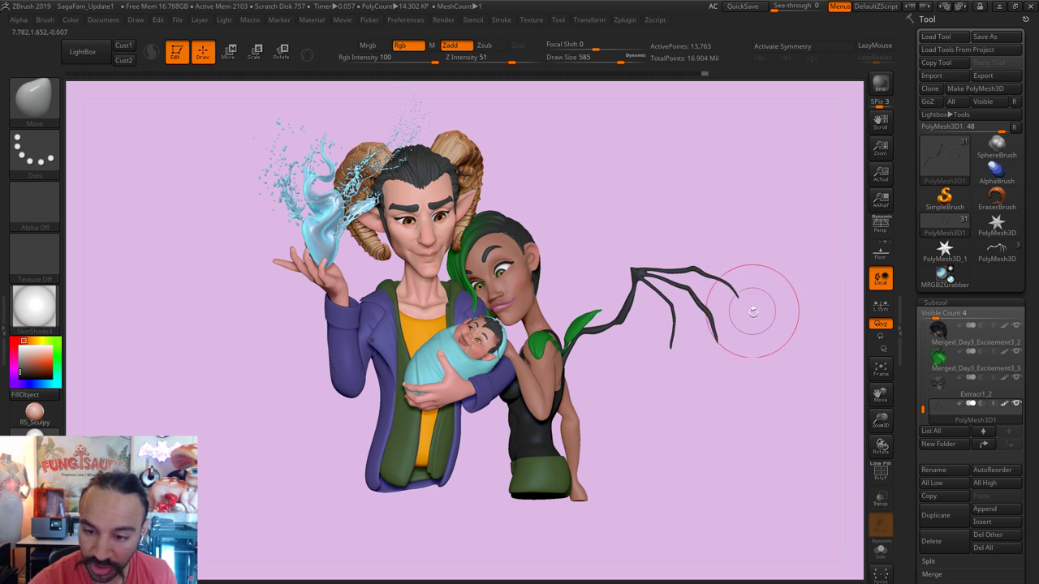
pyautogui.moveTo(755, 302); pyautogui.dragTo(726, 314)
pyautogui.press('[')
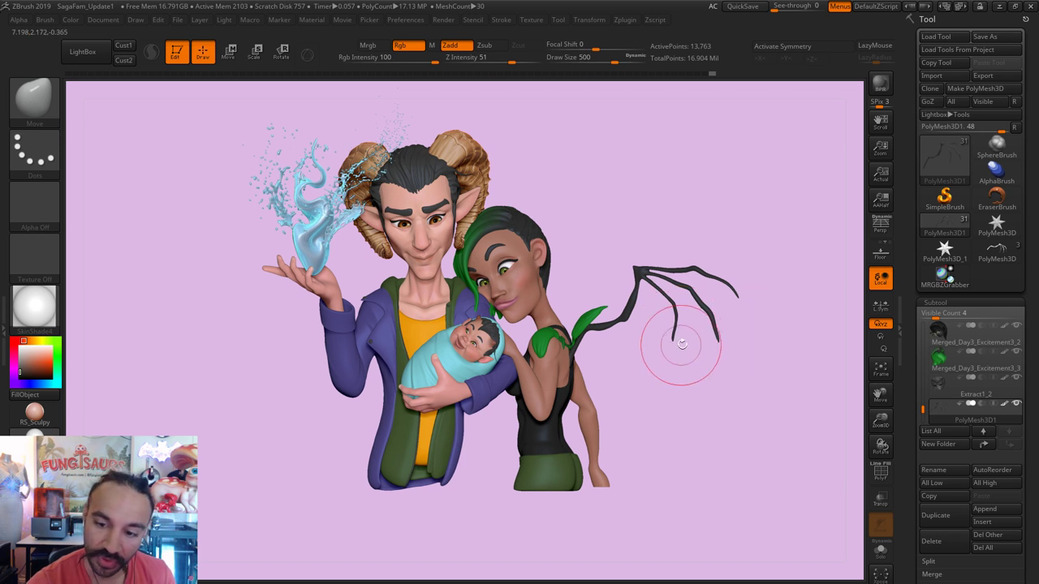
# Step: Pull out and reshape the middle branch tip, smooth it, and enlarge the brush to 468
pyautogui.moveTo(668, 336)
pyautogui.mouseDown()
pyautogui.moveTo(695, 371)
pyautogui.moveTo(693, 324)
pyautogui.mouseUp()
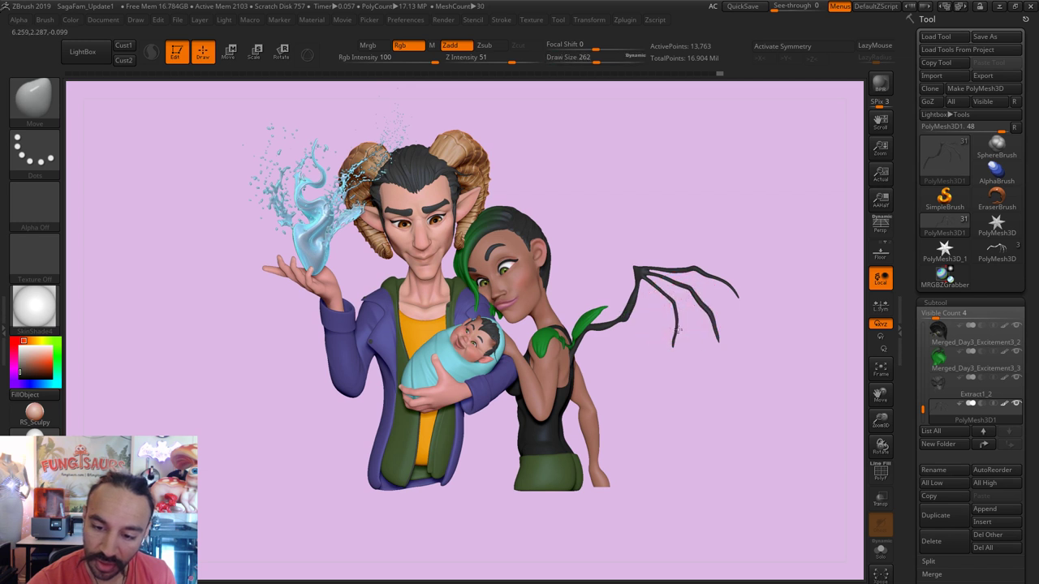
pyautogui.moveTo(679, 326); pyautogui.dragTo(674, 341)
pyautogui.press('[')
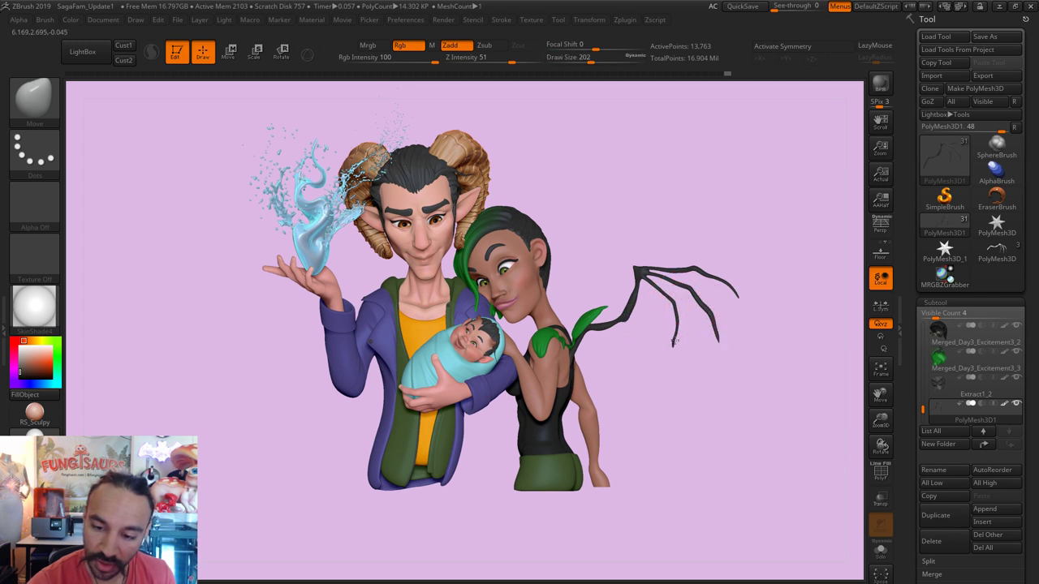
pyautogui.press('shift')
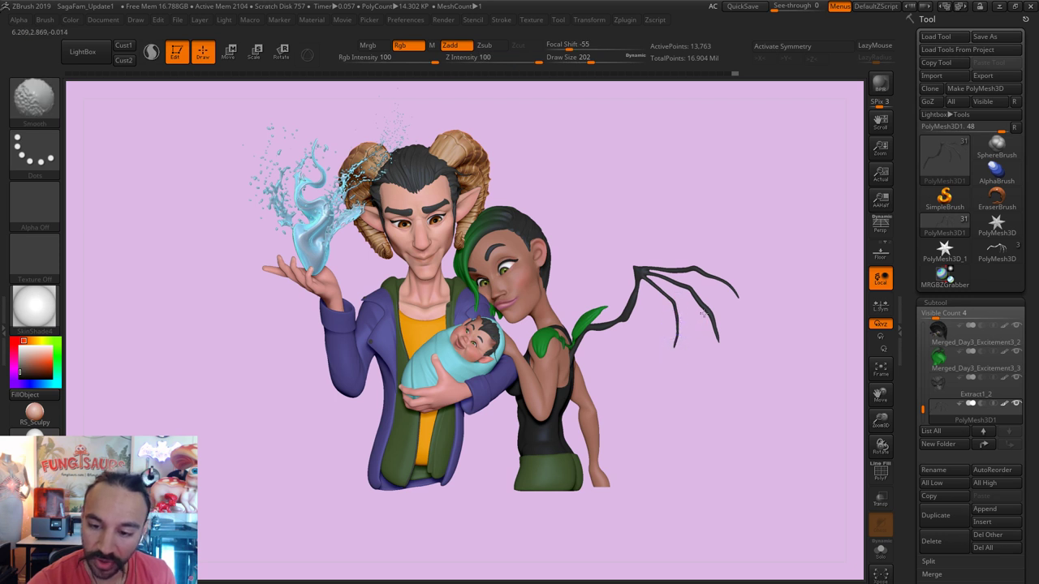
pyautogui.press('s')
pyautogui.press('s')
pyautogui.press('s')
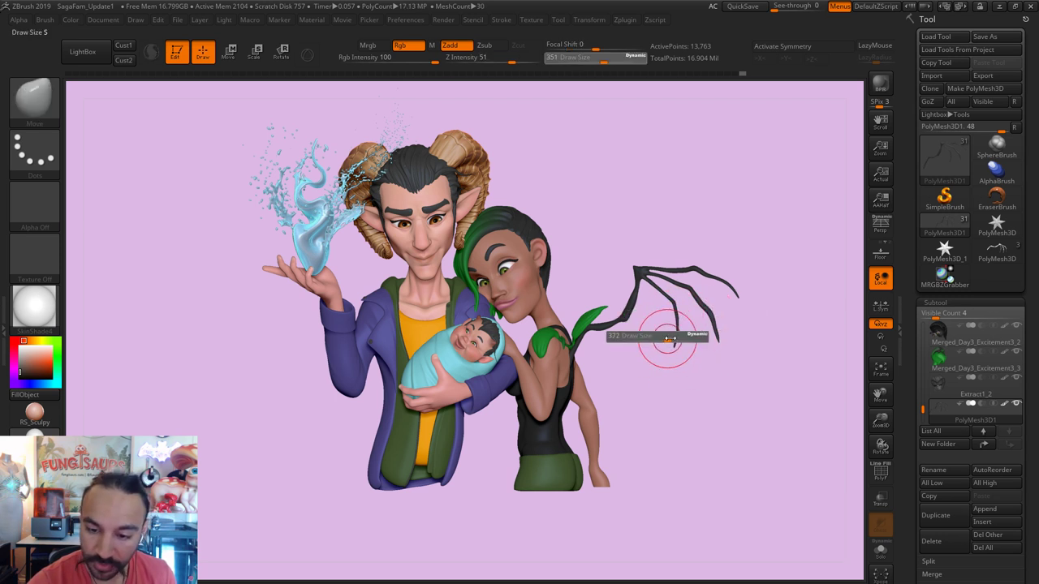
pyautogui.moveTo(668, 338); pyautogui.dragTo(603, 359)
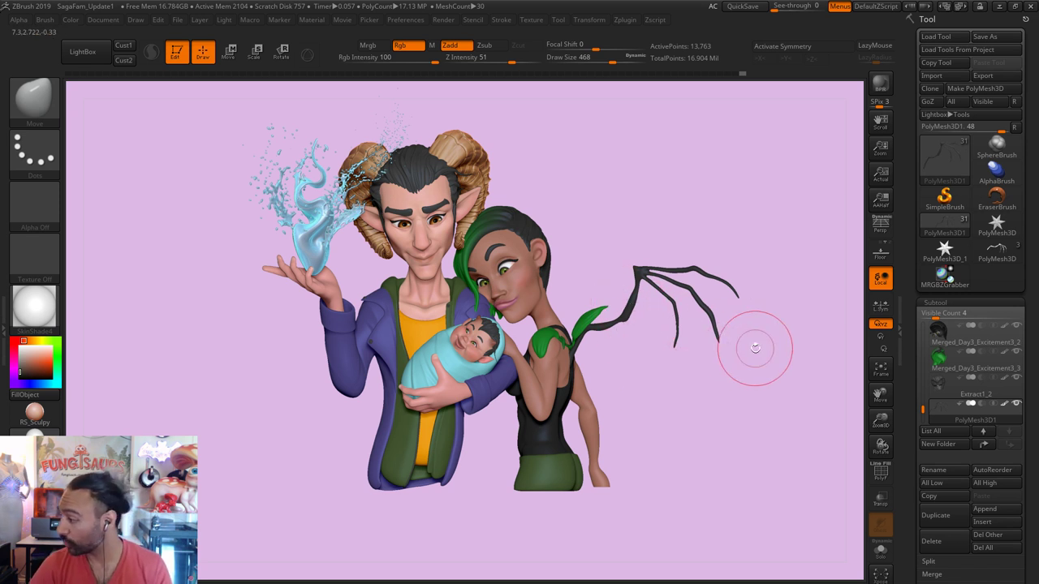
pyautogui.moveTo(974, 362)
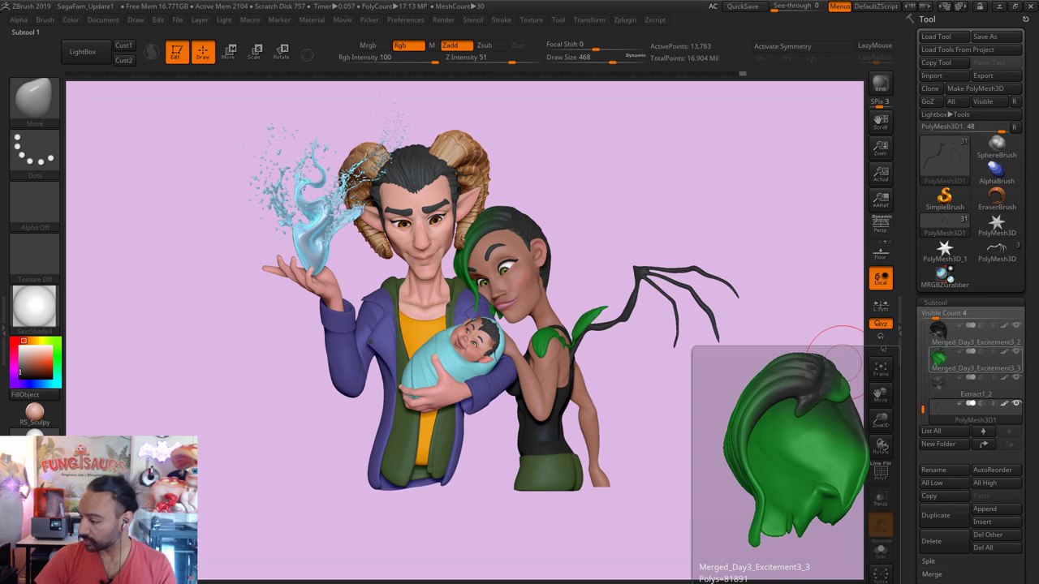
pyautogui.press('super+d')
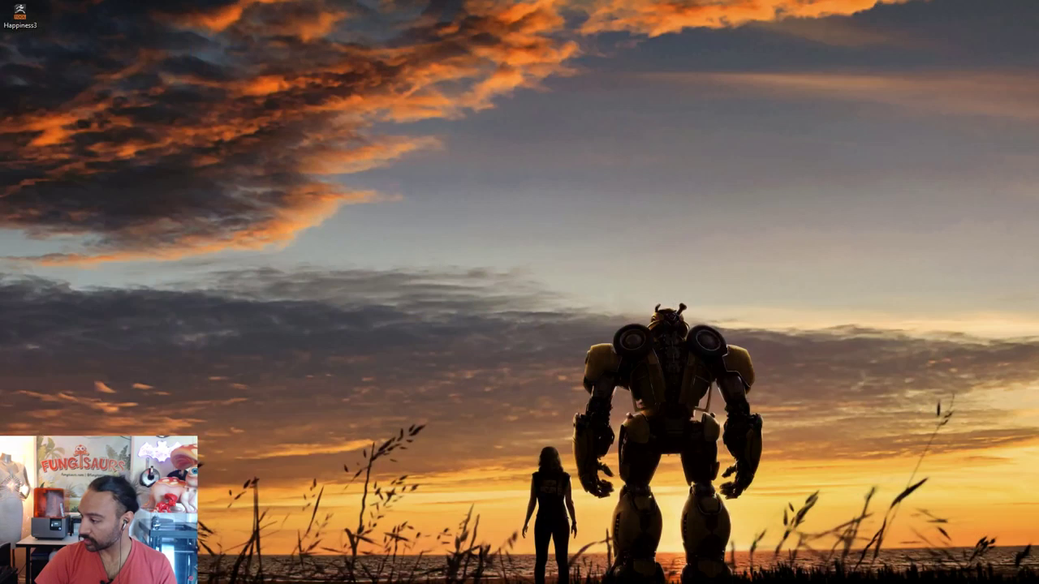
pyautogui.press('super+d')
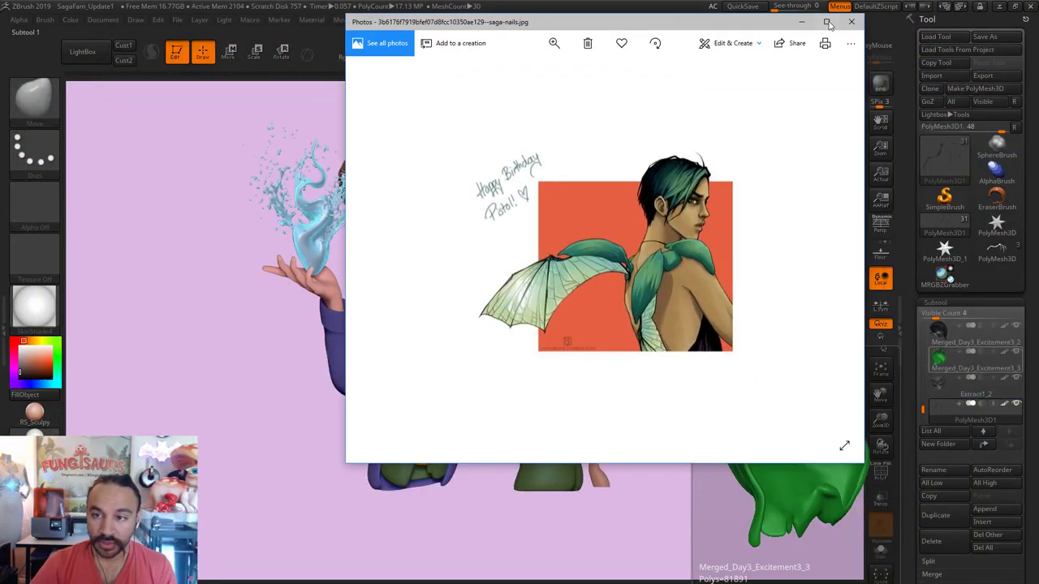
pyautogui.click(826, 22)
pyautogui.keyDown('ctrl'); pyautogui.scroll(3, 478, 351); pyautogui.keyUp('ctrl')
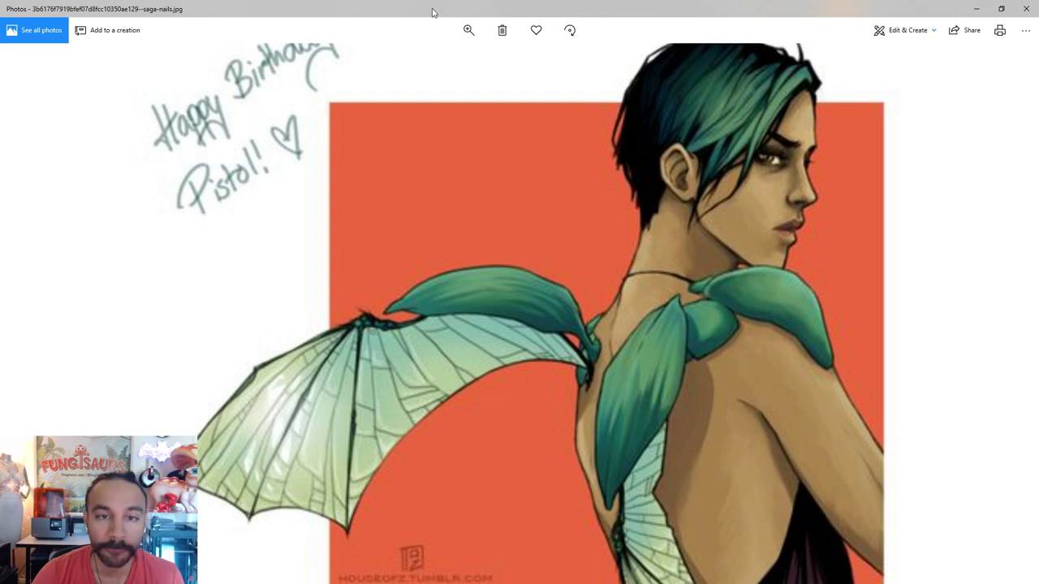
pyautogui.hotkey('alt', 'Tab')
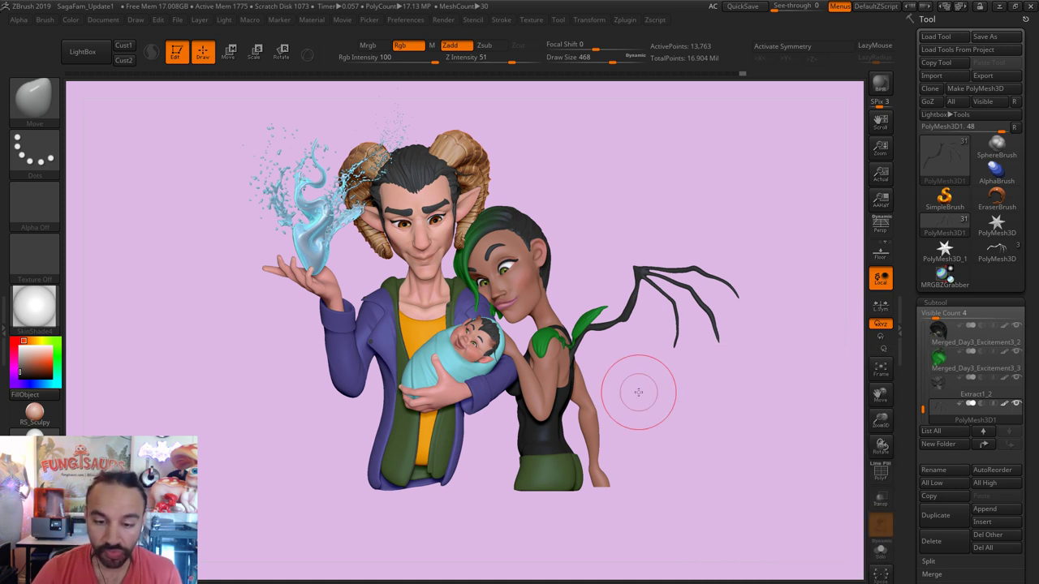
# Step: Step the Draw Size down through 167 and 136 to 97, then open the brush library
pyautogui.press('[')
pyautogui.press('[')
pyautogui.press('[')
pyautogui.press('[')
pyautogui.press('[')
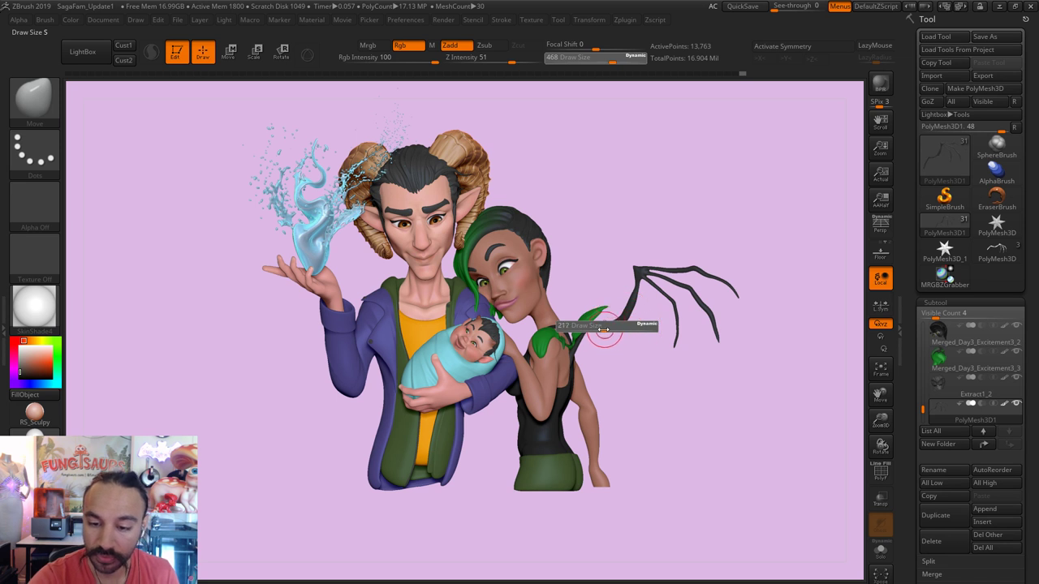
pyautogui.press('[')
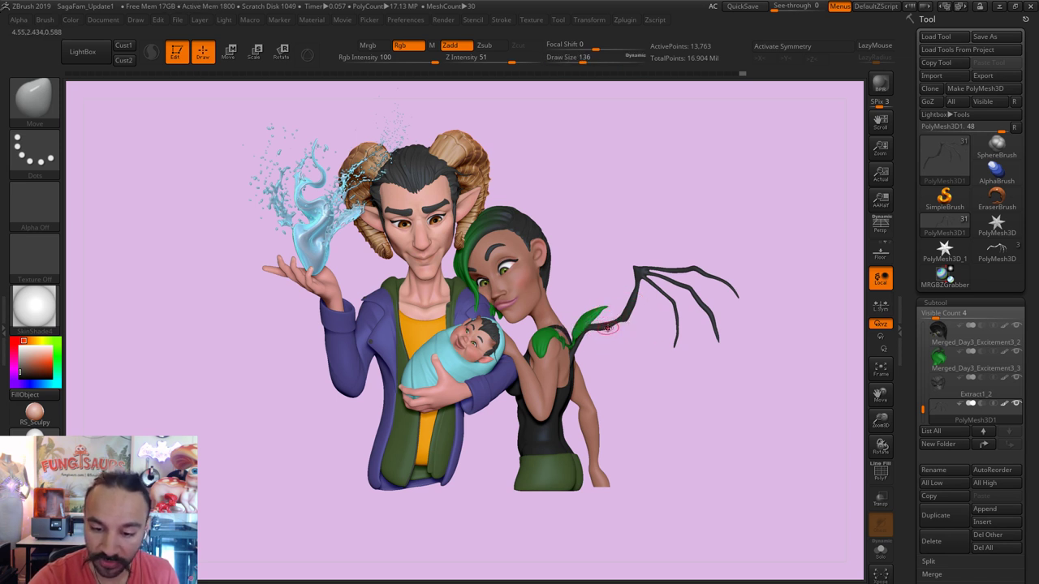
pyautogui.press('[')
pyautogui.press('[')
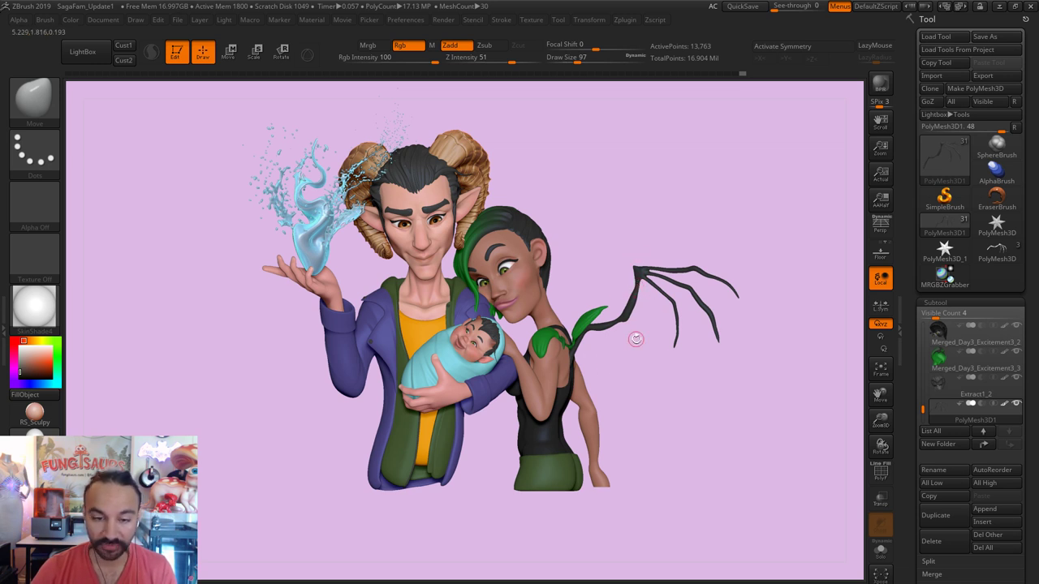
pyautogui.click(34, 99)
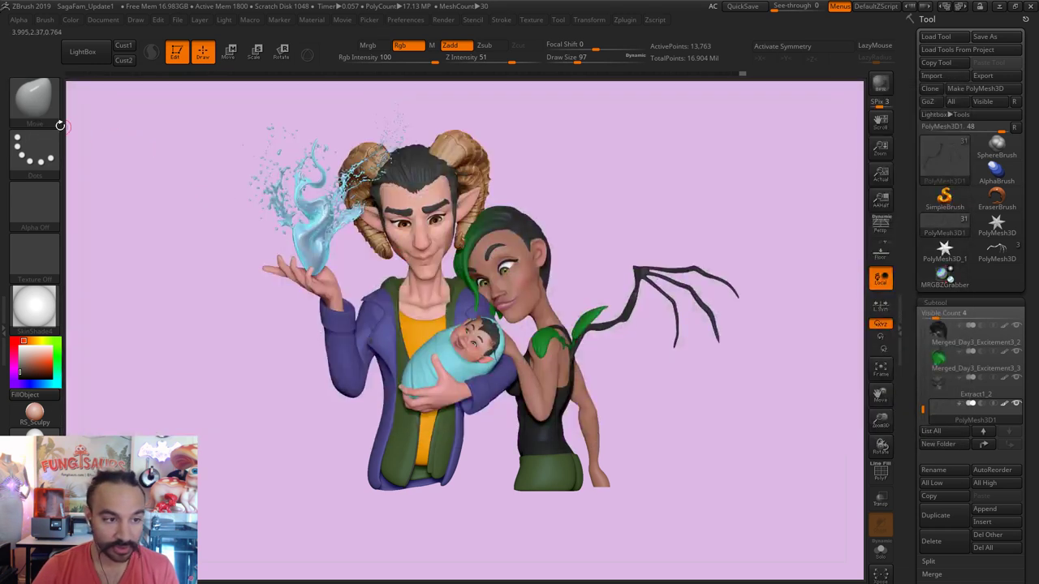
pyautogui.click(57, 122)
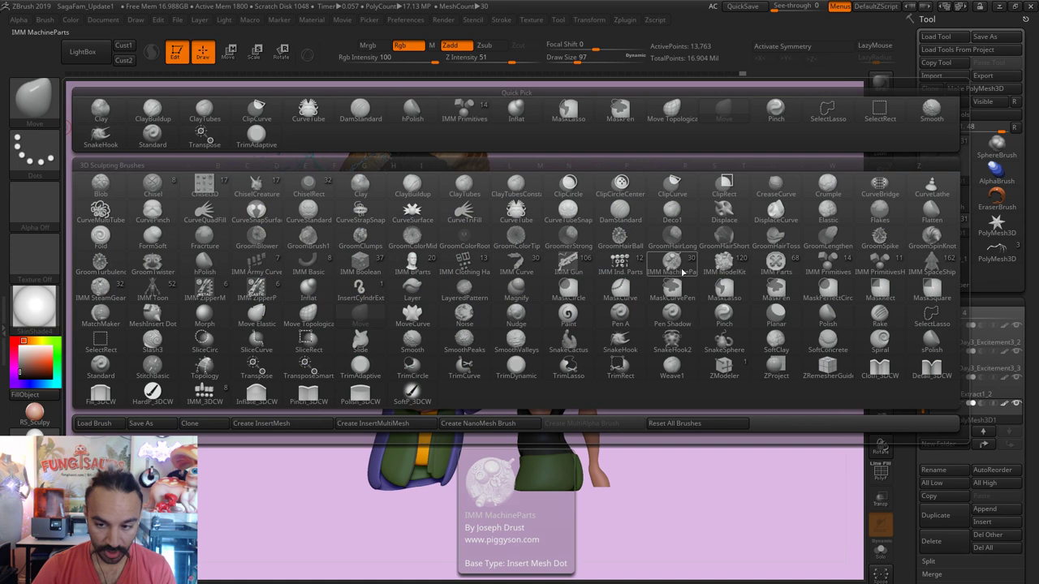
# Step: Choose IMM Primitives with the cube, test-insert a cube on the wing, and undo it
pyautogui.click(848, 270)
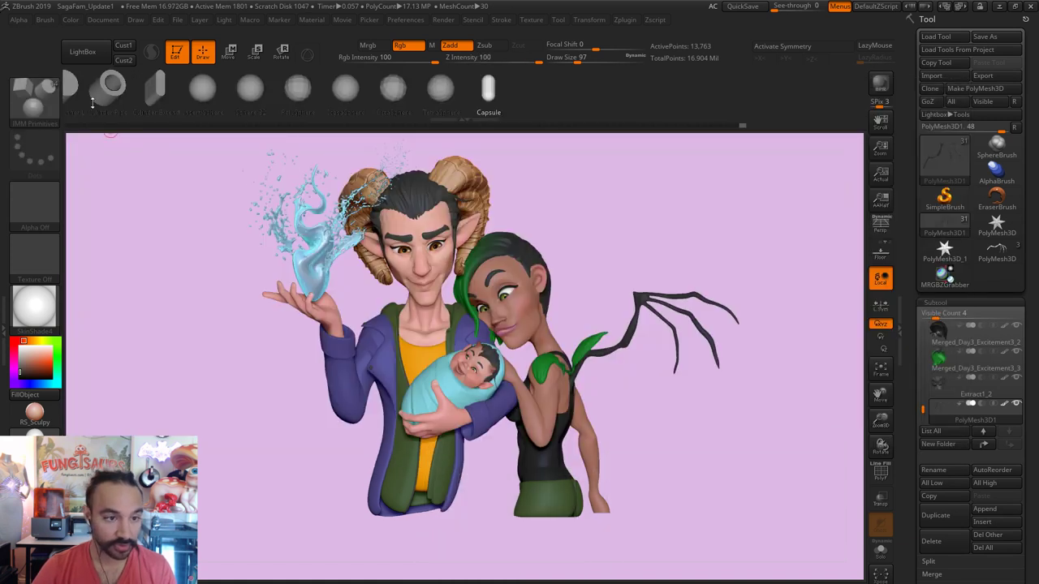
pyautogui.moveTo(92, 102); pyautogui.dragTo(189, 92)
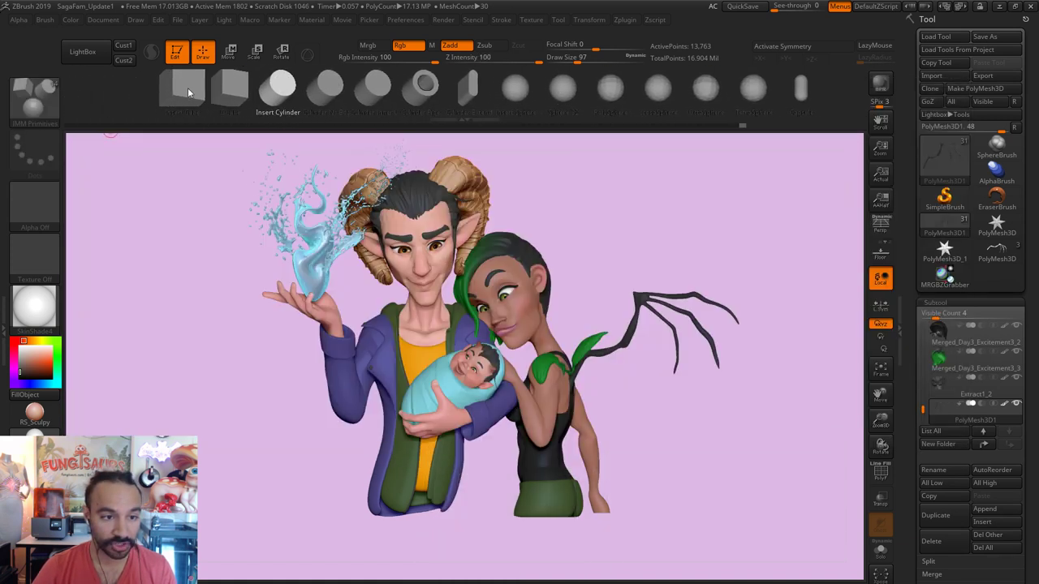
pyautogui.click(184, 88)
pyautogui.moveTo(630, 341)
pyautogui.mouseDown()
pyautogui.moveTo(669, 377)
pyautogui.moveTo(696, 459)
pyautogui.moveTo(722, 485)
pyautogui.mouseUp()
pyautogui.hotkey('ctrl', 'z')
# Step: Insert and undo two more test cubes at the branch junction, then reopen the brush list
pyautogui.scroll(5, 714, 485)
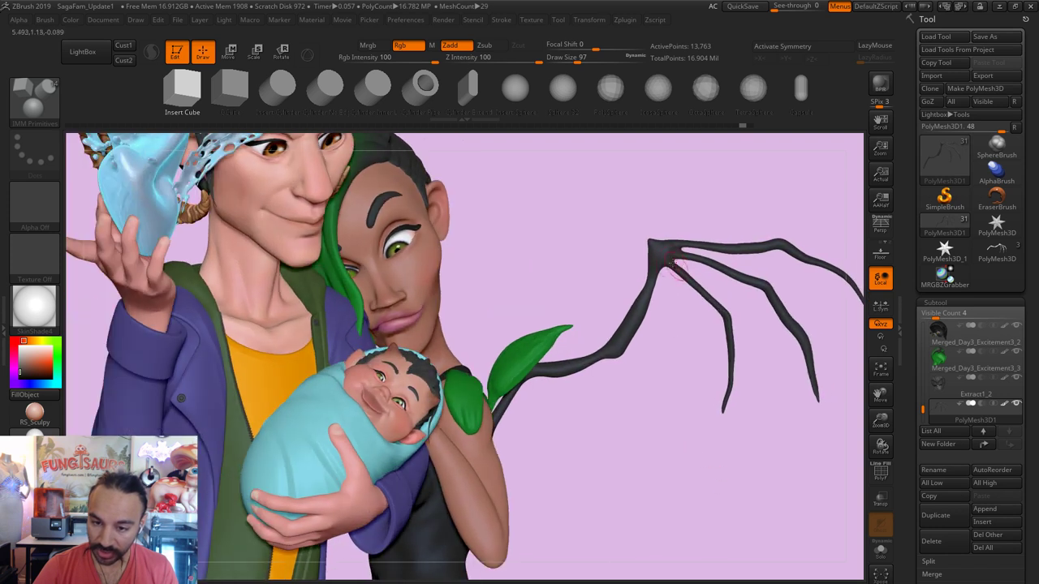
pyautogui.moveTo(684, 355); pyautogui.dragTo(667, 305)
pyautogui.moveTo(660, 257); pyautogui.dragTo(673, 329)
pyautogui.hotkey('ctrl', 'z')
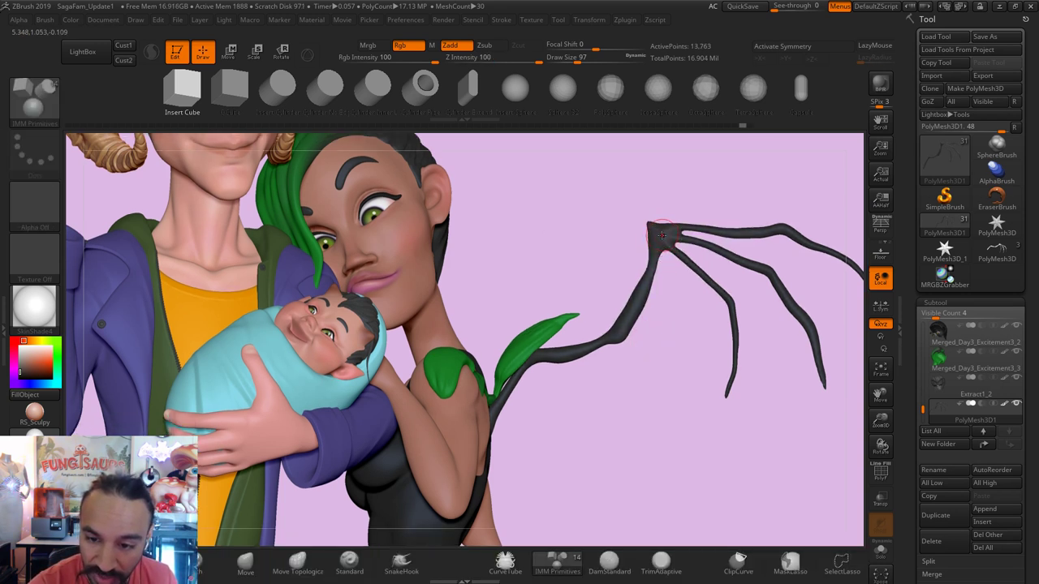
pyautogui.moveTo(663, 234); pyautogui.dragTo(735, 243)
pyautogui.hotkey('ctrl', 'z')
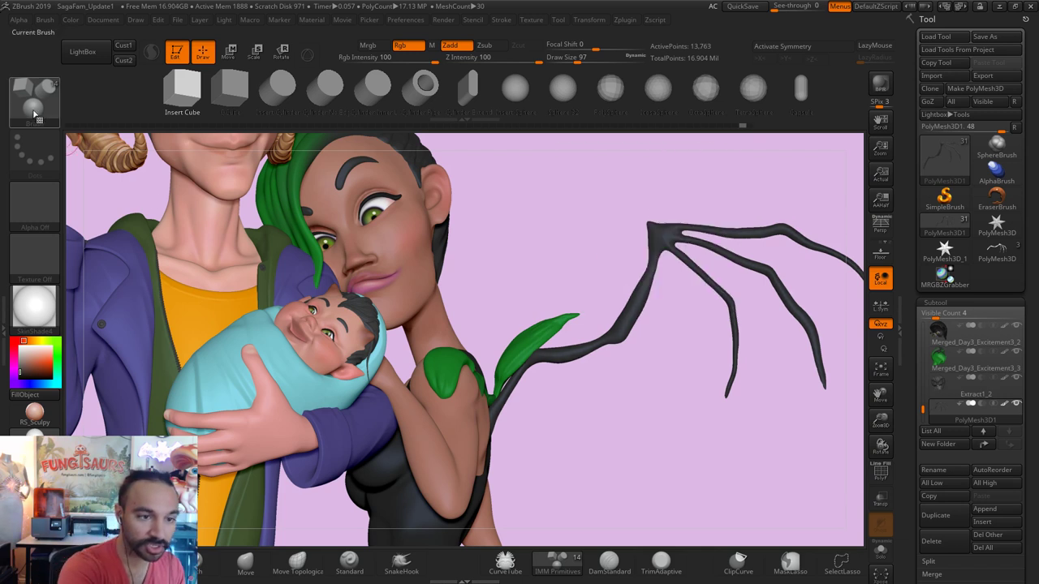
pyautogui.click(40, 114)
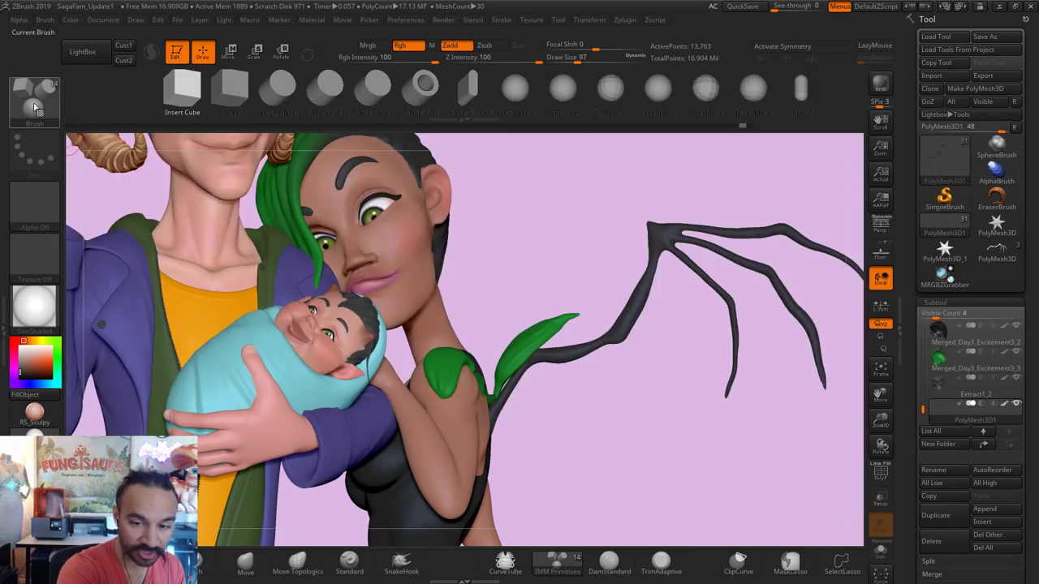
pyautogui.click(35, 104)
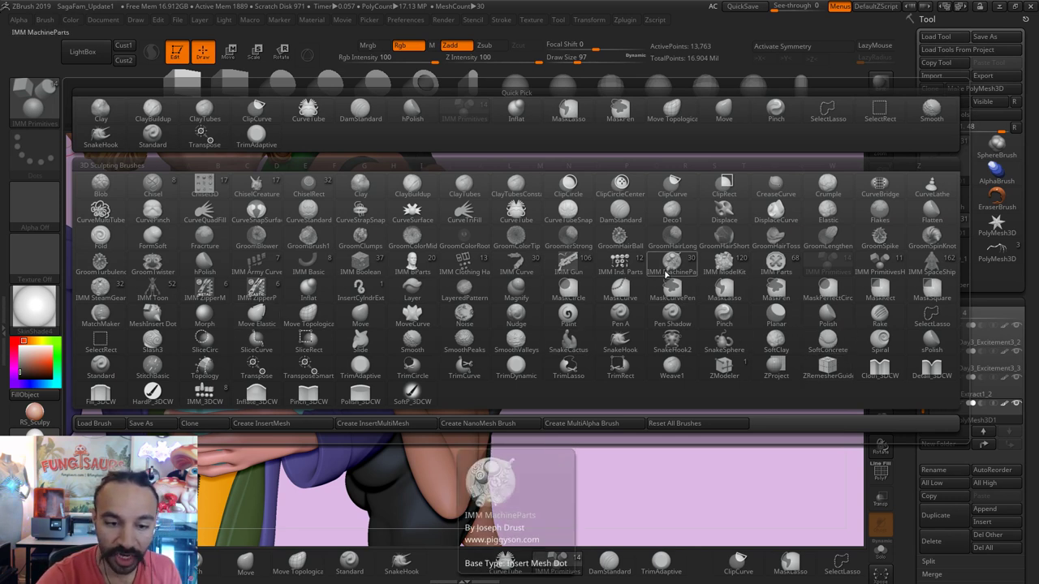
# Step: Assign hotkey H to hPolish, store the hotkeys via Preferences, and make hPolish active
pyautogui.keyDown('ctrl'); pyautogui.keyDown('alt'); pyautogui.click(206, 268); pyautogui.keyUp('alt'); pyautogui.keyUp('ctrl')
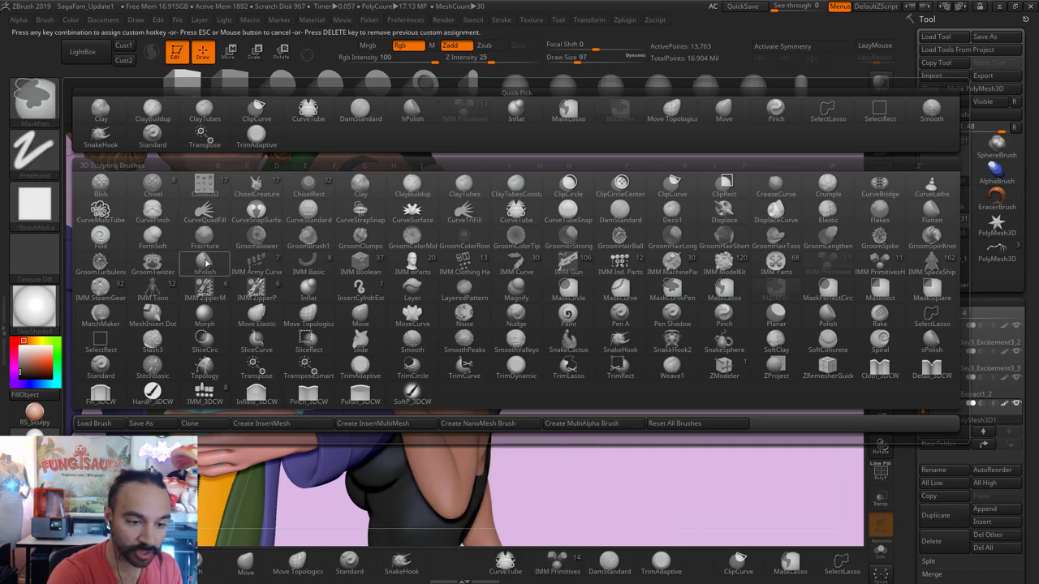
pyautogui.press('h')
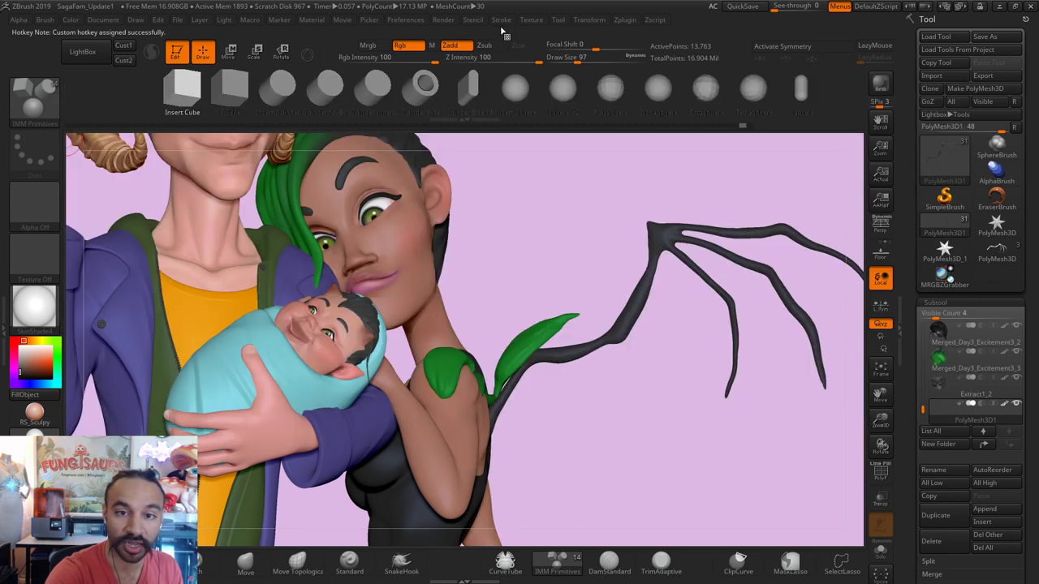
pyautogui.click(503, 20)
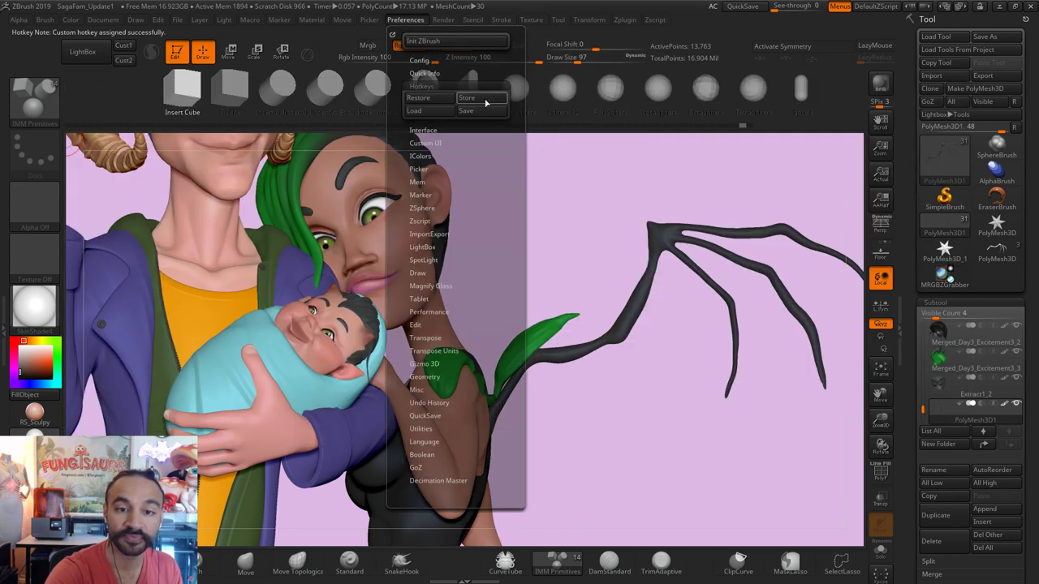
pyautogui.click(490, 99)
pyautogui.click(599, 354)
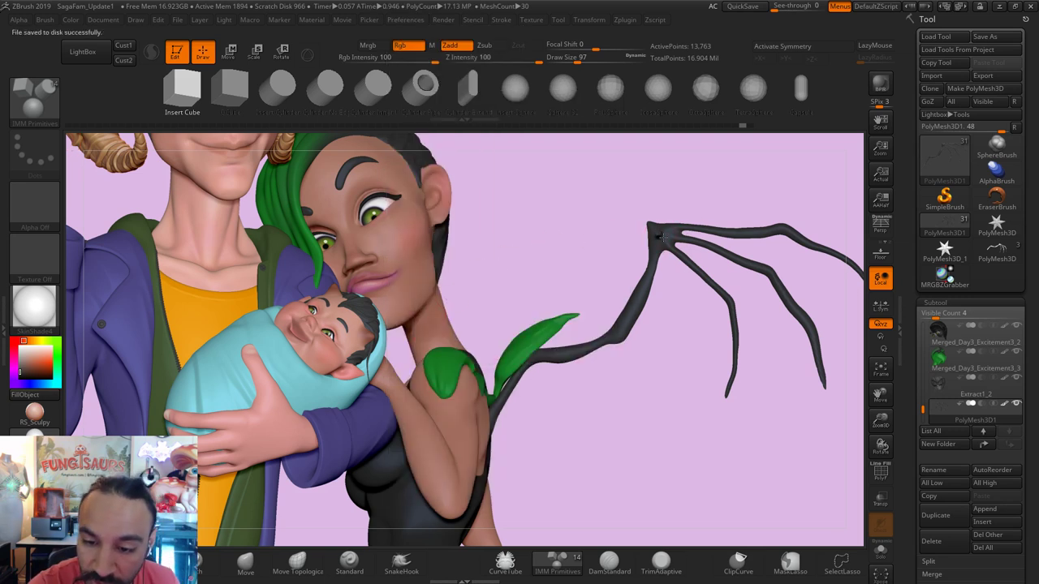
pyautogui.press('1')
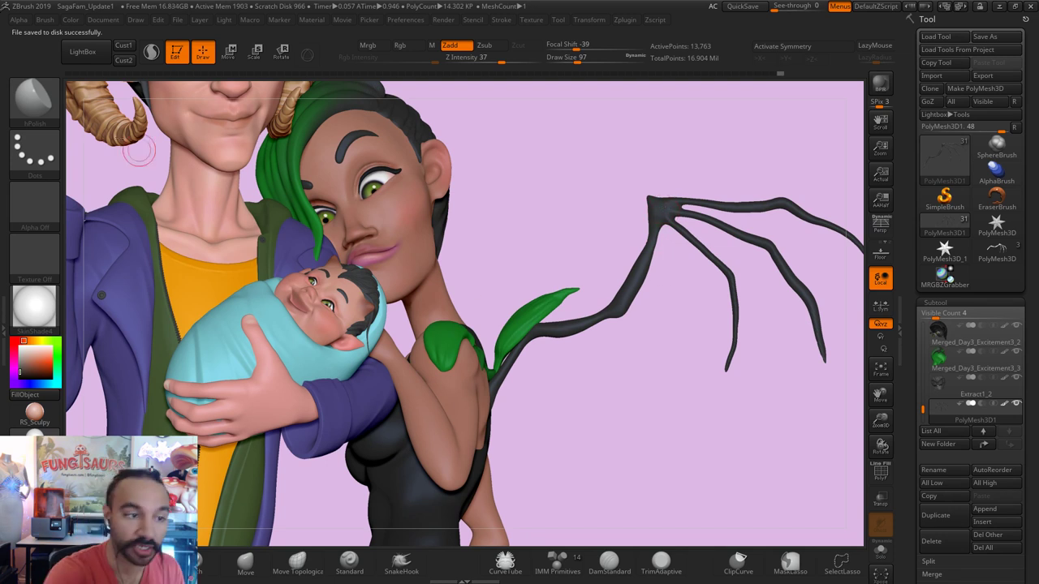
# Step: Drag out a large IMM Primitives cube at the branch tip and Split Unmasked Points into PolyMesh3D2
pyautogui.click(34, 99)
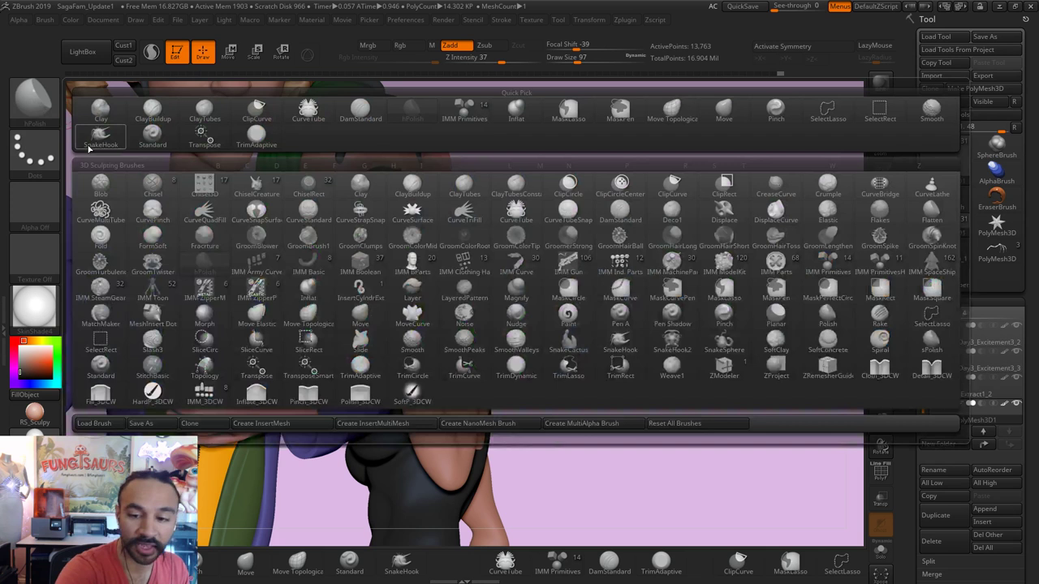
pyautogui.click(832, 268)
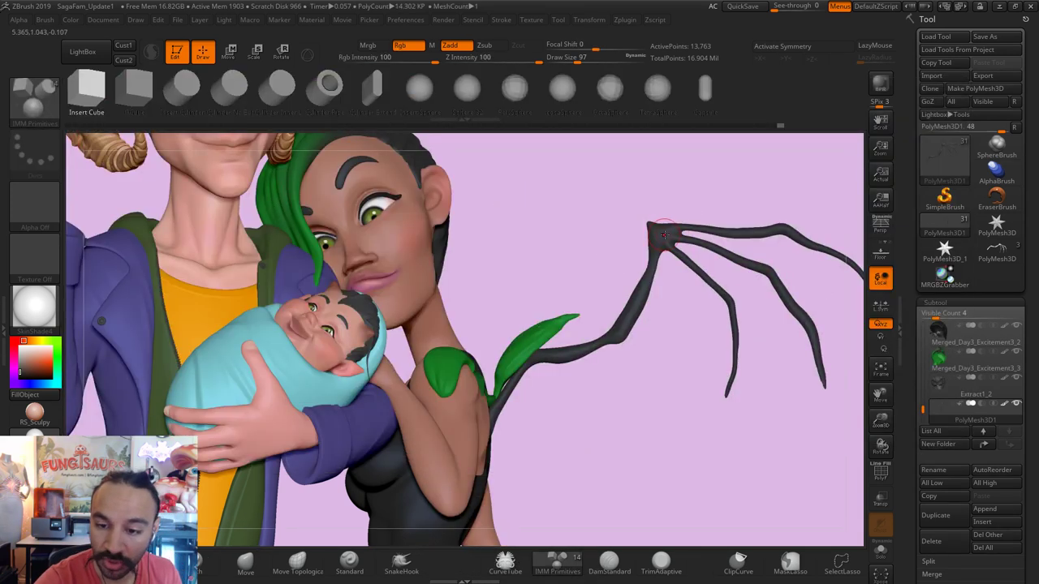
pyautogui.moveTo(664, 235); pyautogui.dragTo(771, 438)
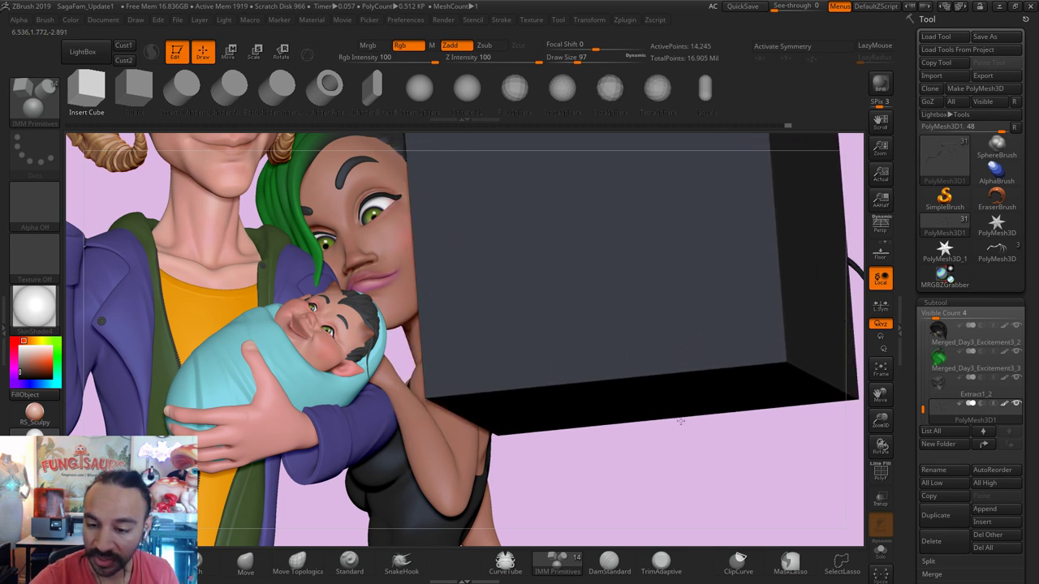
pyautogui.keyDown('ctrl'); pyautogui.moveTo(678, 404); pyautogui.dragTo(642, 408, button='right'); pyautogui.keyUp('ctrl')
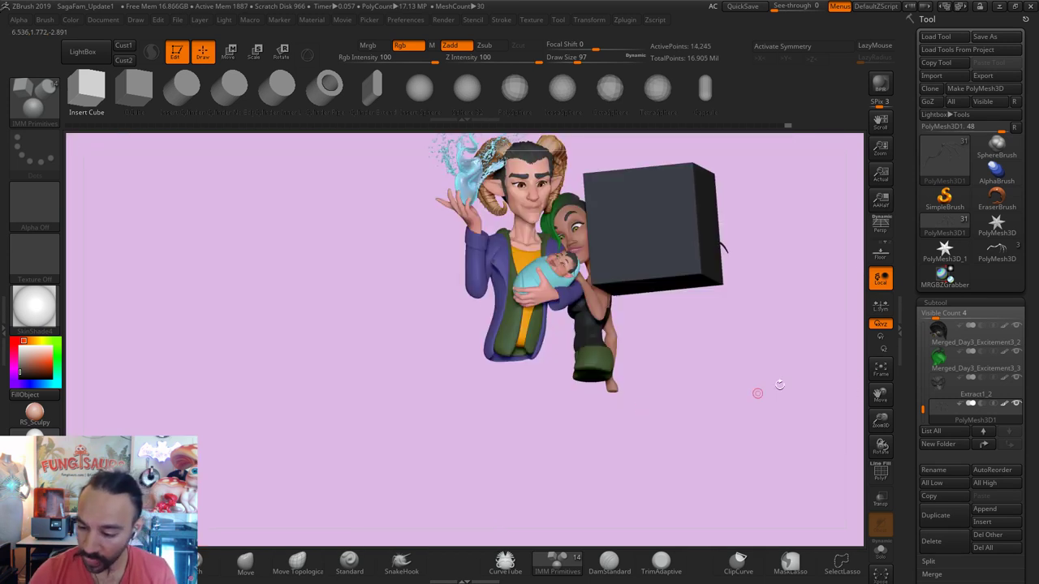
pyautogui.click(928, 561)
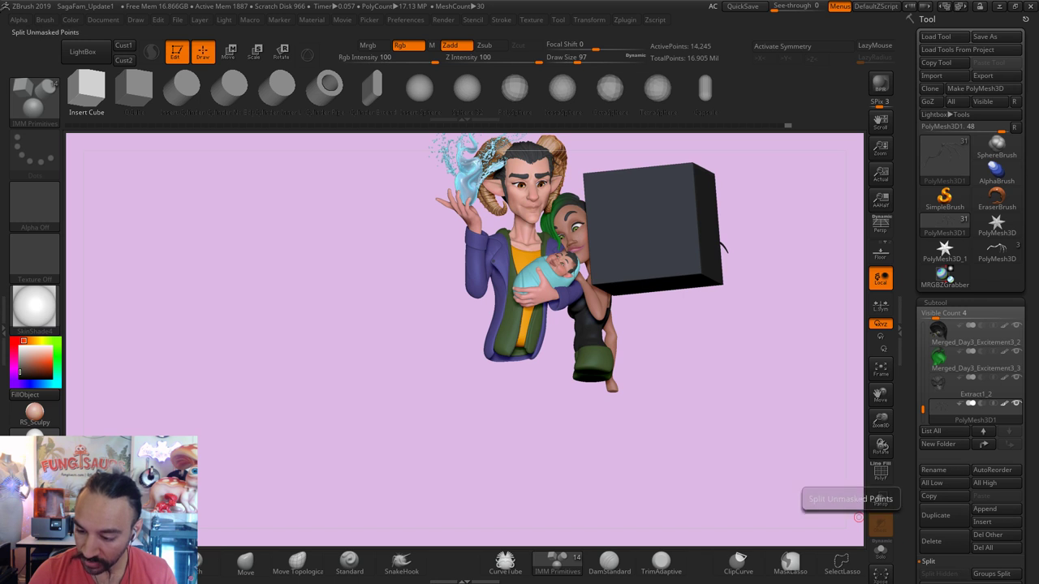
pyautogui.click(946, 367)
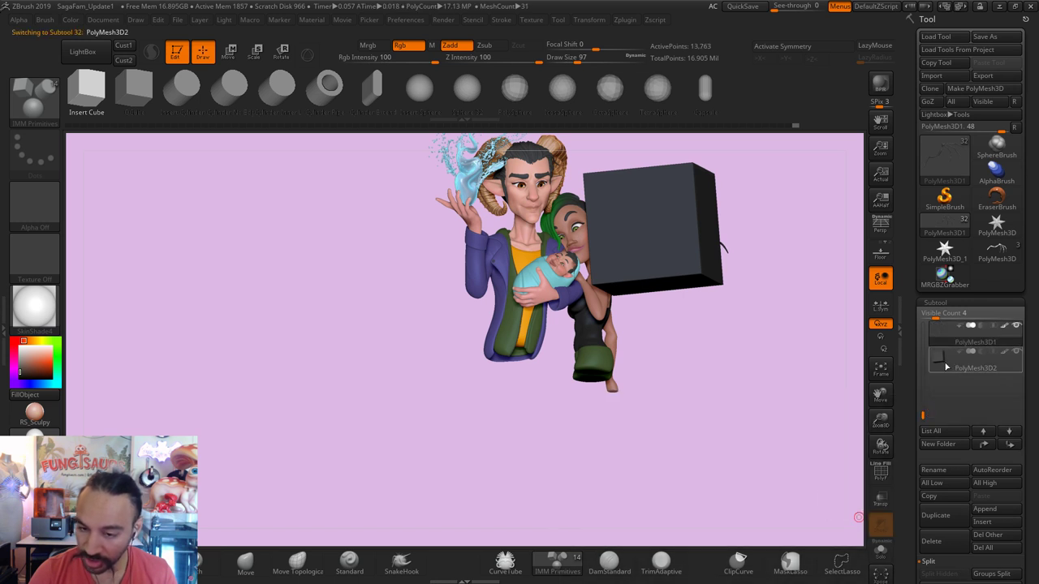
# Step: Switch to Transpose Move and stretch the new box into a thin slab
pyautogui.press('b')
pyautogui.press('m')
pyautogui.press('v')
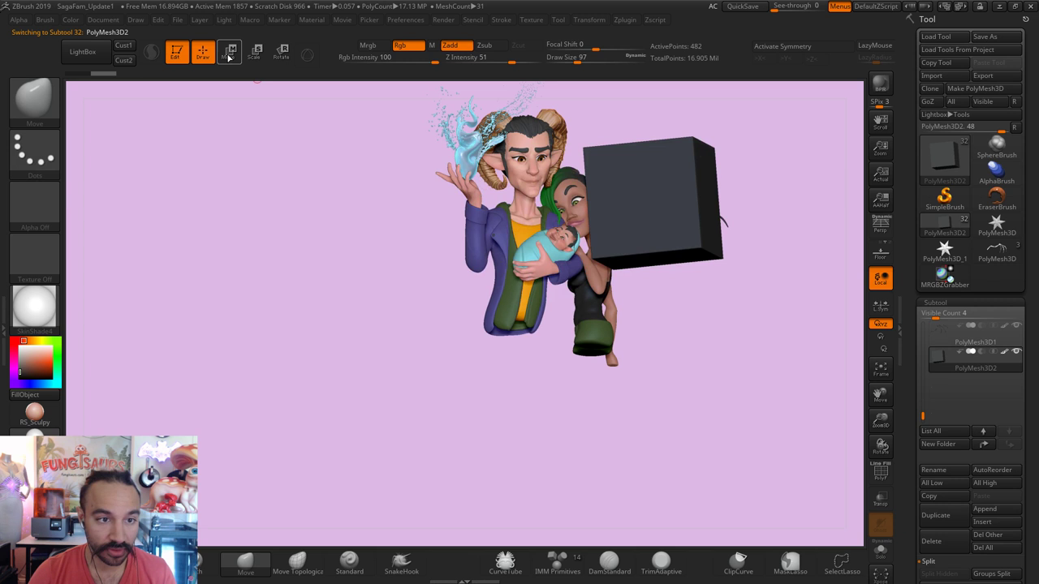
pyautogui.click(229, 56)
pyautogui.moveTo(756, 303); pyautogui.dragTo(757, 362)
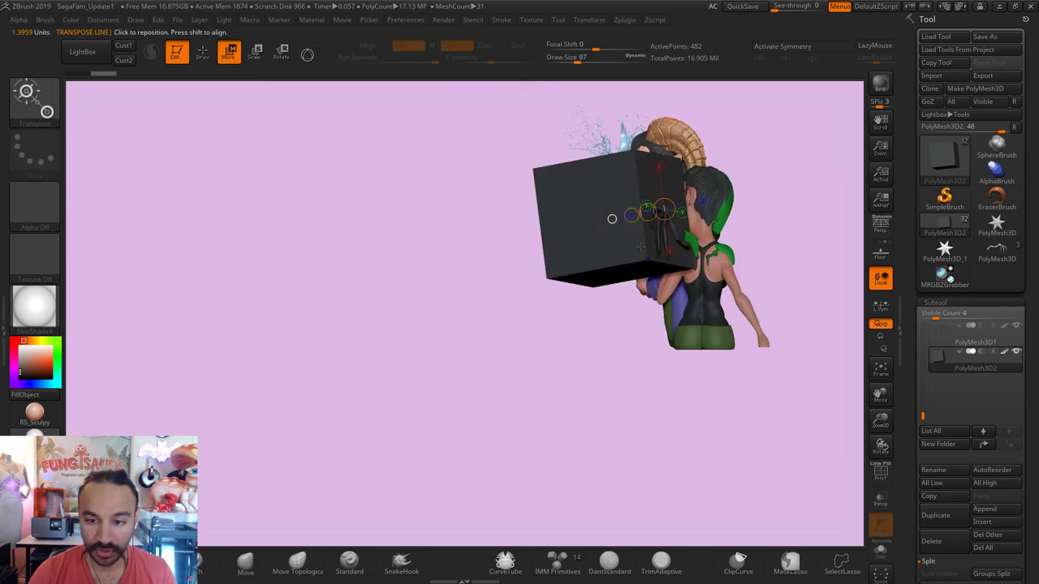
pyautogui.moveTo(613, 317); pyautogui.dragTo(647, 213)
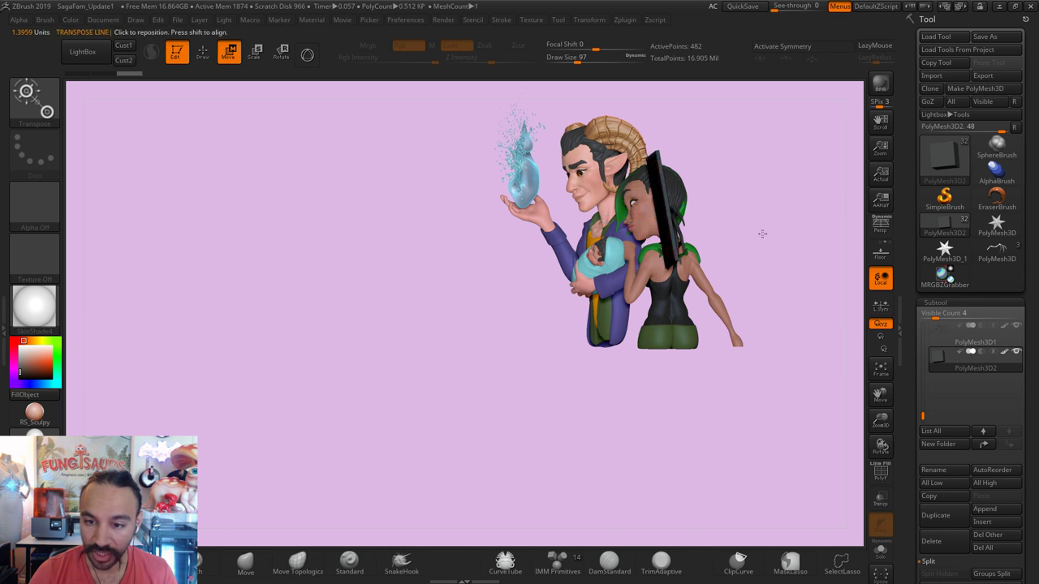
# Step: Move the slab behind the woman's head and widen it over the wing branches
pyautogui.moveTo(762, 234); pyautogui.dragTo(766, 216)
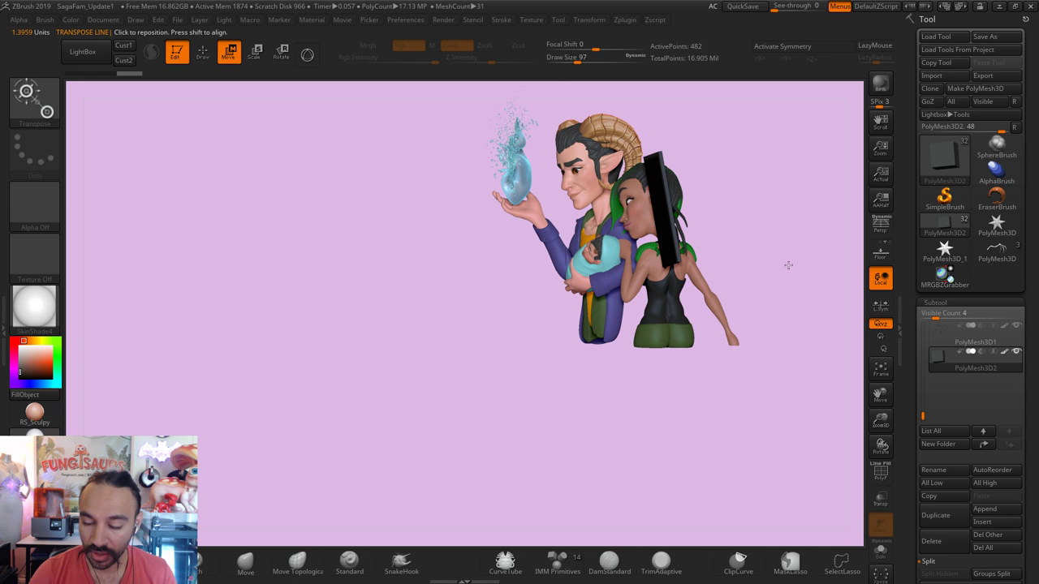
pyautogui.press('f')
pyautogui.keyDown('alt'); pyautogui.moveTo(765, 279); pyautogui.dragTo(619, 259); pyautogui.keyUp('alt')
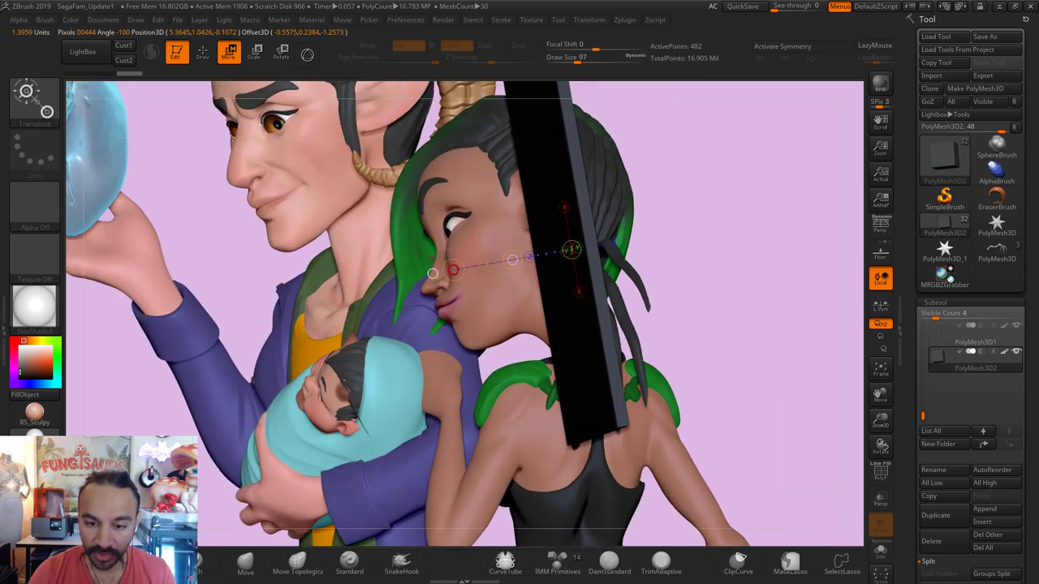
pyautogui.moveTo(476, 271); pyautogui.dragTo(519, 259)
pyautogui.moveTo(759, 338); pyautogui.dragTo(806, 339)
pyautogui.moveTo(802, 340); pyautogui.dragTo(801, 341)
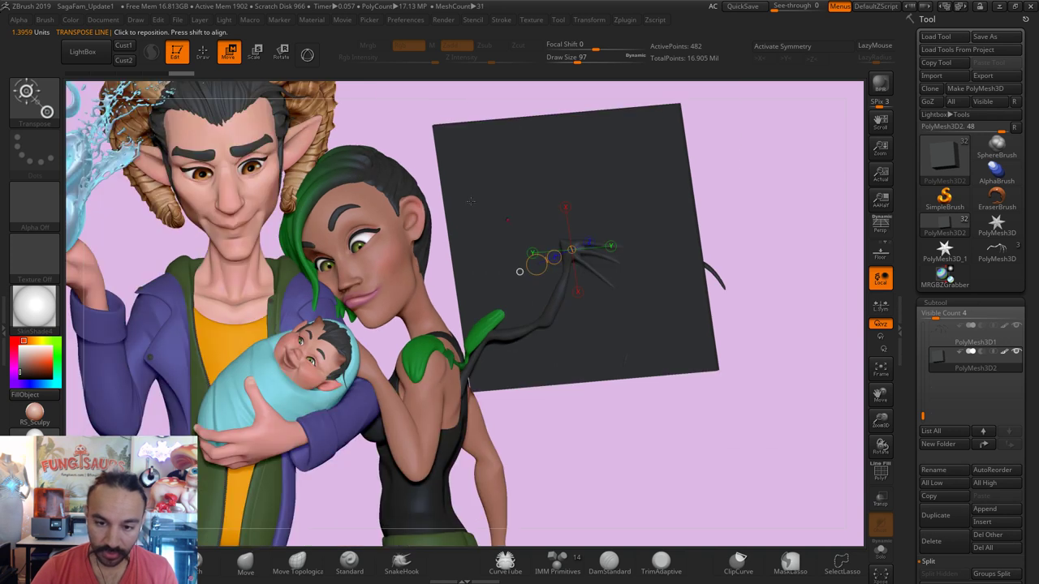
pyautogui.moveTo(492, 231)
pyautogui.mouseDown()
pyautogui.moveTo(725, 210)
pyautogui.moveTo(762, 230)
pyautogui.mouseUp()
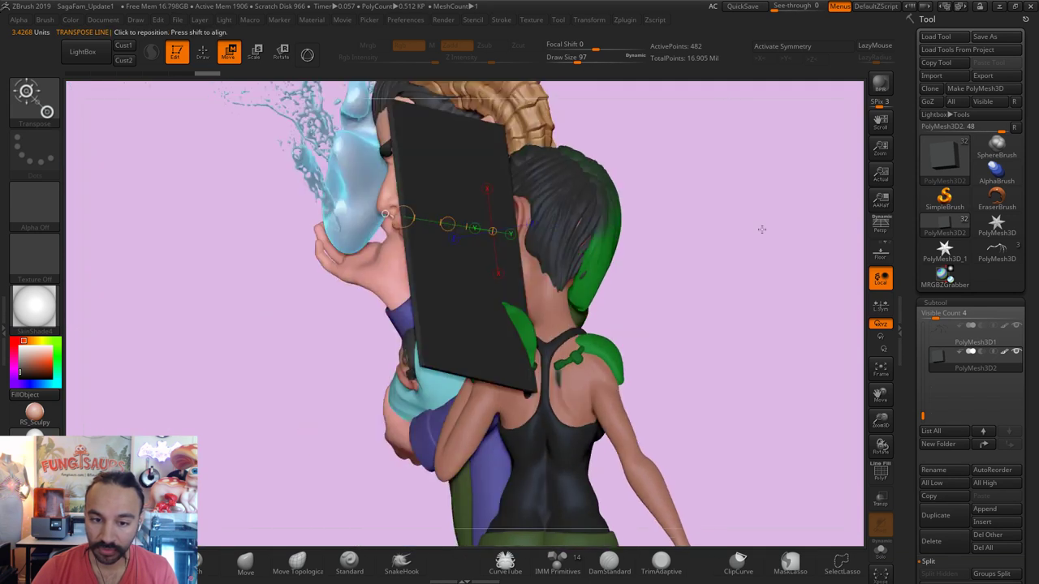
pyautogui.moveTo(440, 266); pyautogui.dragTo(476, 264)
pyautogui.moveTo(726, 292); pyautogui.dragTo(742, 295)
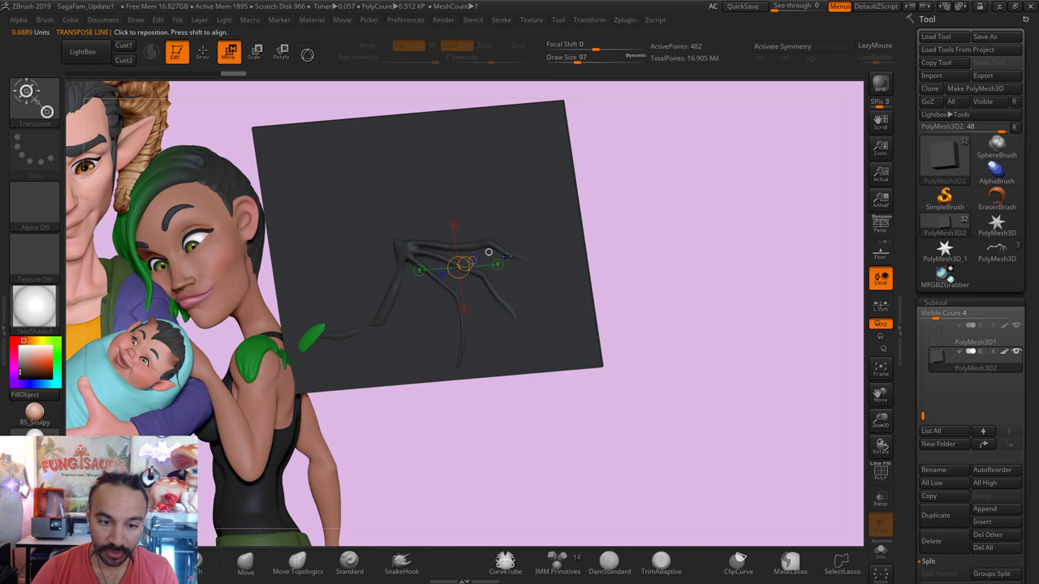
# Step: Set a vertical rotation axis down the plane and check its angle from several views
pyautogui.click(281, 52)
pyautogui.moveTo(421, 368); pyautogui.dragTo(400, 166)
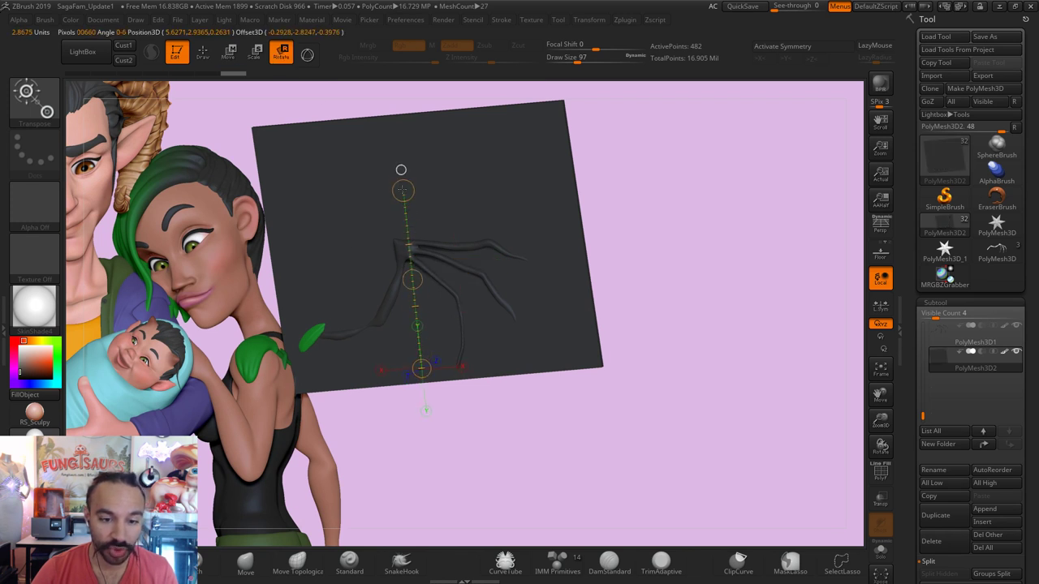
pyautogui.moveTo(641, 244); pyautogui.dragTo(387, 188)
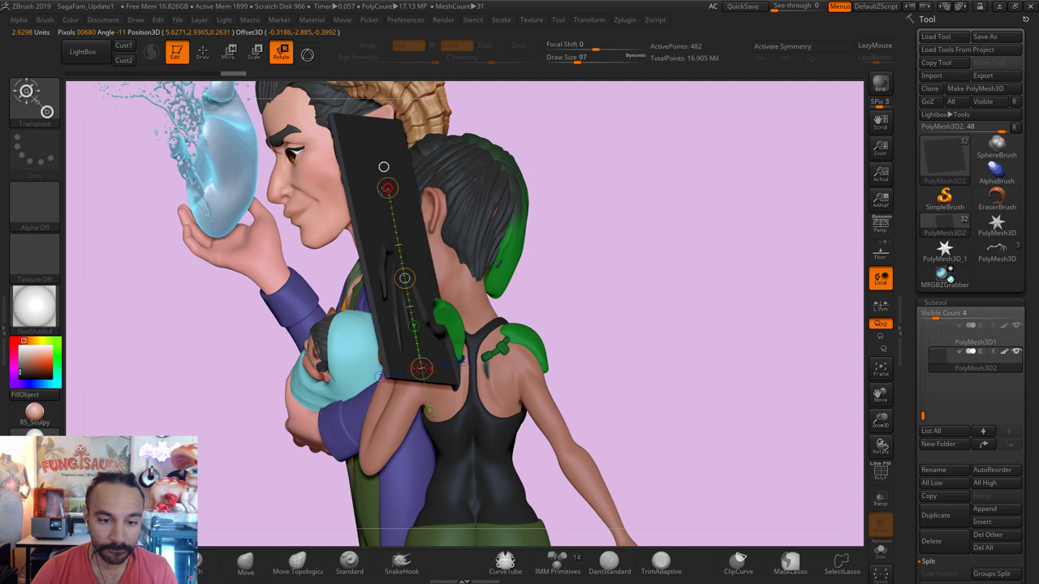
pyautogui.moveTo(592, 271); pyautogui.dragTo(465, 196)
pyautogui.press('q')
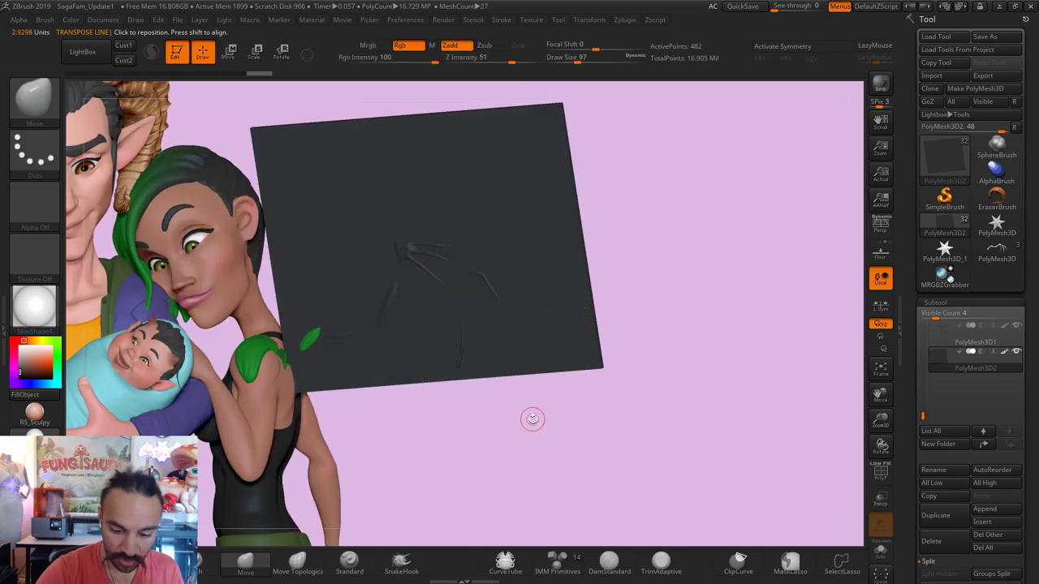
# Step: Switch to the DamStandard brush and bring up the plane's DynaMesh settings with polygroups shown
pyautogui.click(609, 560)
pyautogui.press('s')
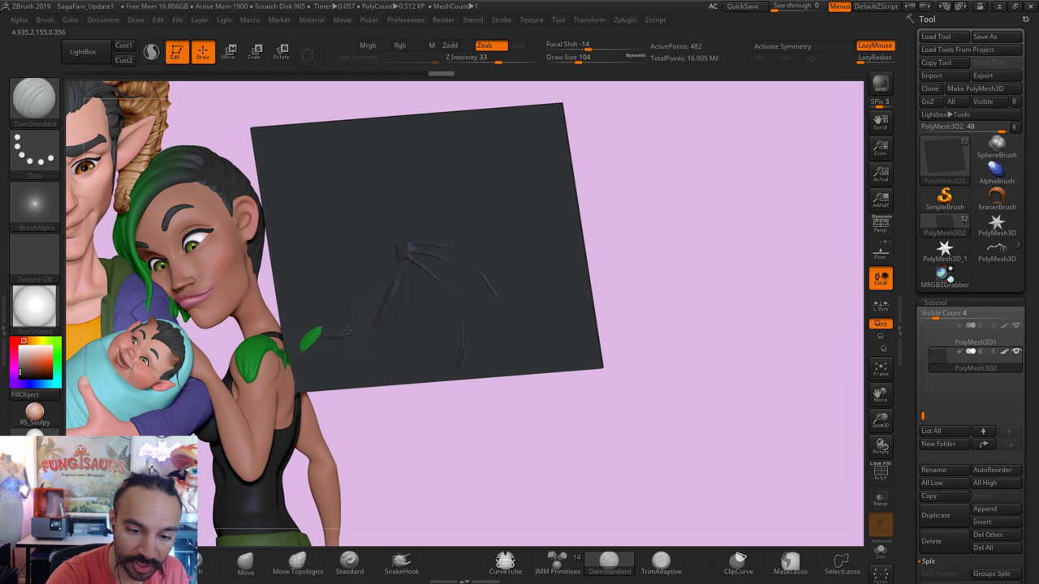
pyautogui.moveTo(666, 193); pyautogui.dragTo(657, 194)
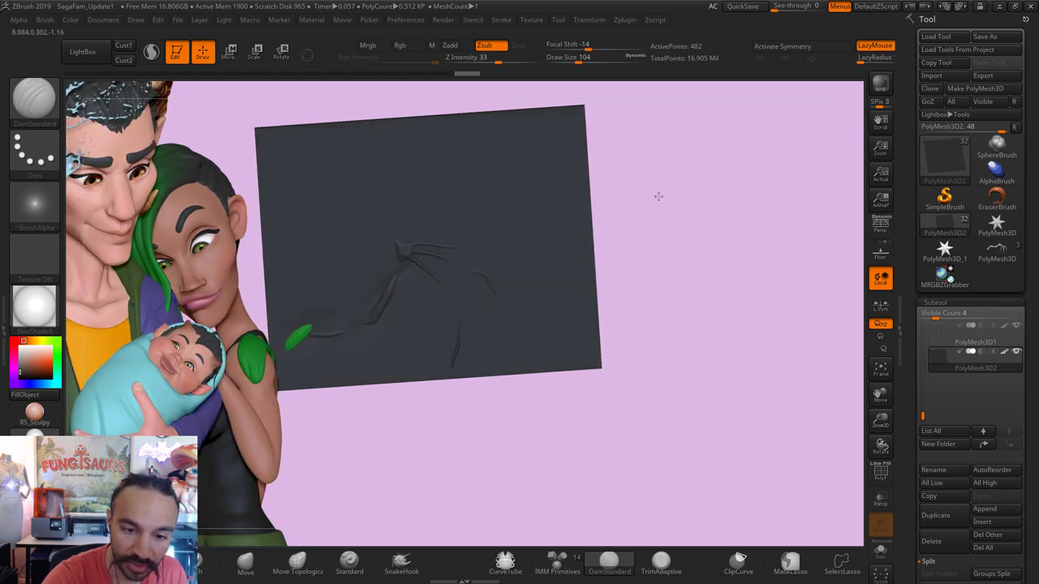
pyautogui.press('ctrl')
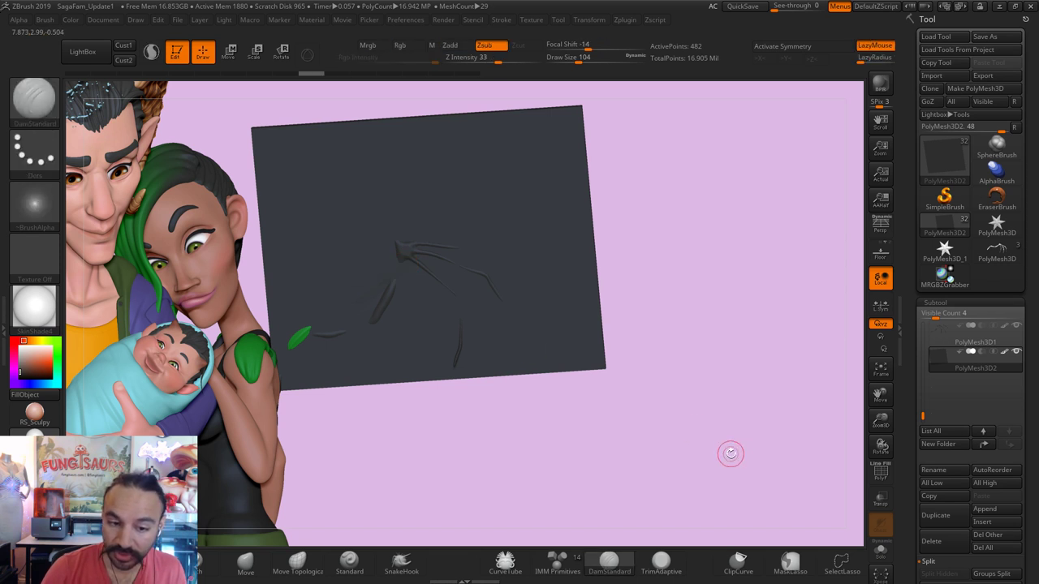
pyautogui.press('b')
pyautogui.press('d')
pyautogui.press('s')
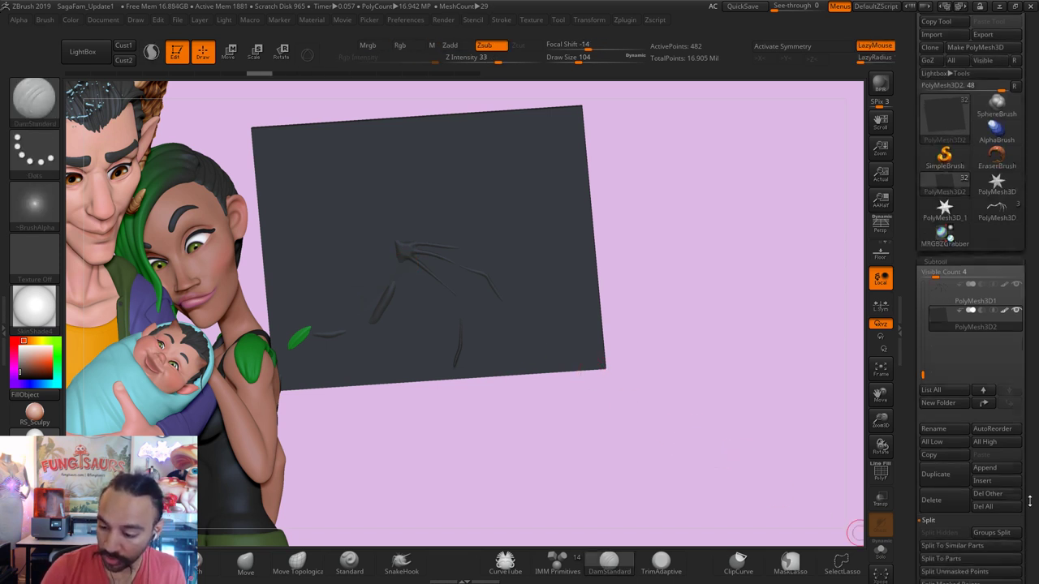
pyautogui.click(940, 271)
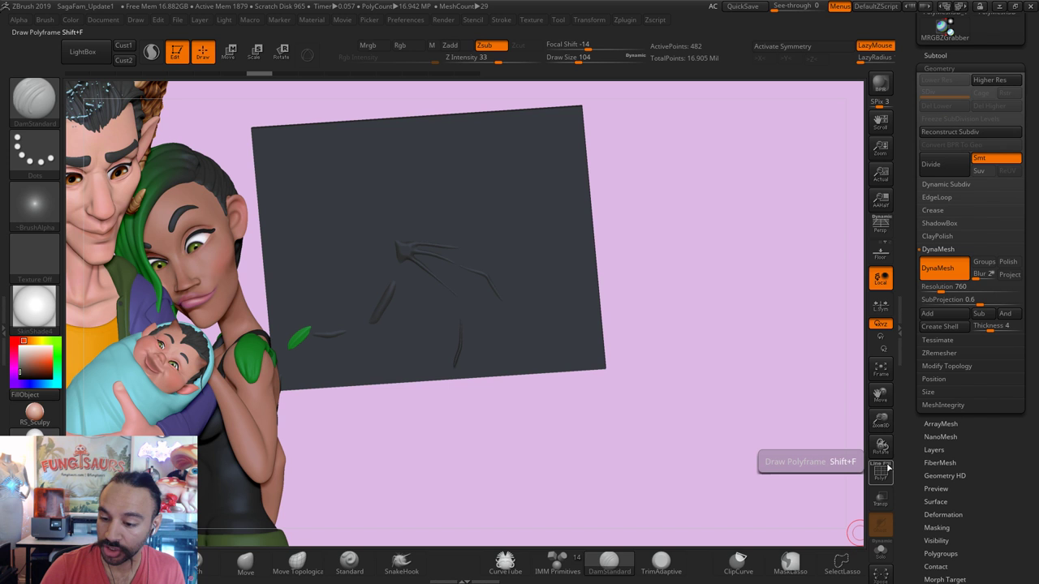
pyautogui.hotkey('shift', 'f')
pyautogui.press('ctrl')
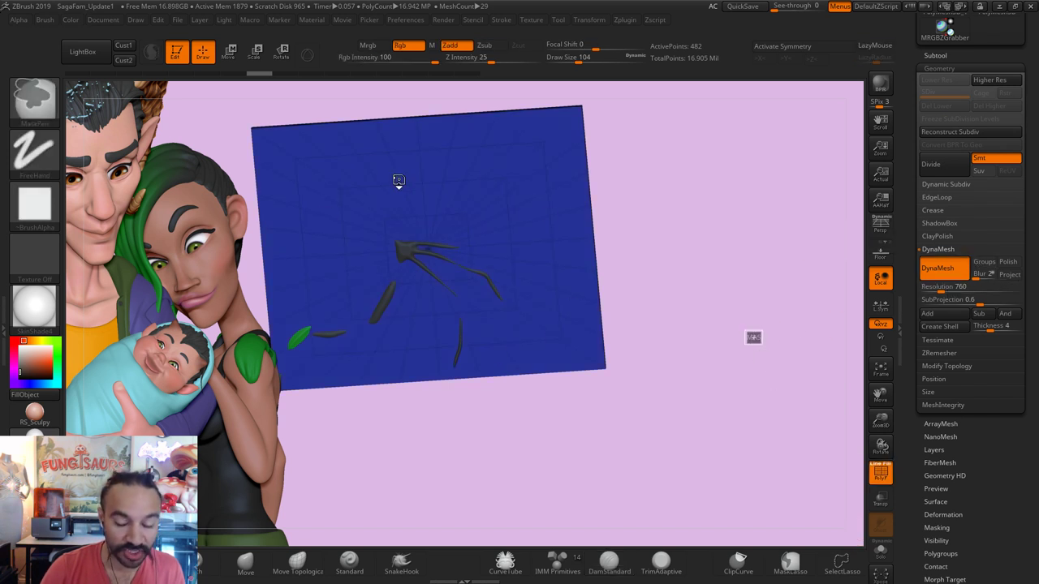
# Step: DynaMesh the plane, undo the dense 760 result, and remesh at resolution 104
pyautogui.keyDown('ctrl'); pyautogui.moveTo(398, 180); pyautogui.dragTo(441, 196); pyautogui.keyUp('ctrl')
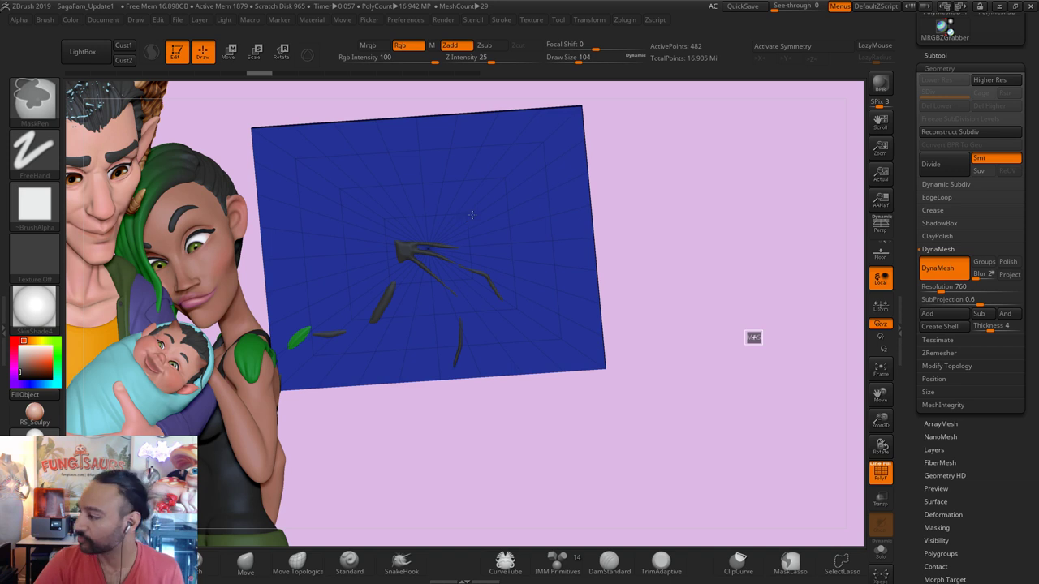
pyautogui.keyDown('ctrl'); pyautogui.click(754, 337); pyautogui.keyUp('ctrl')
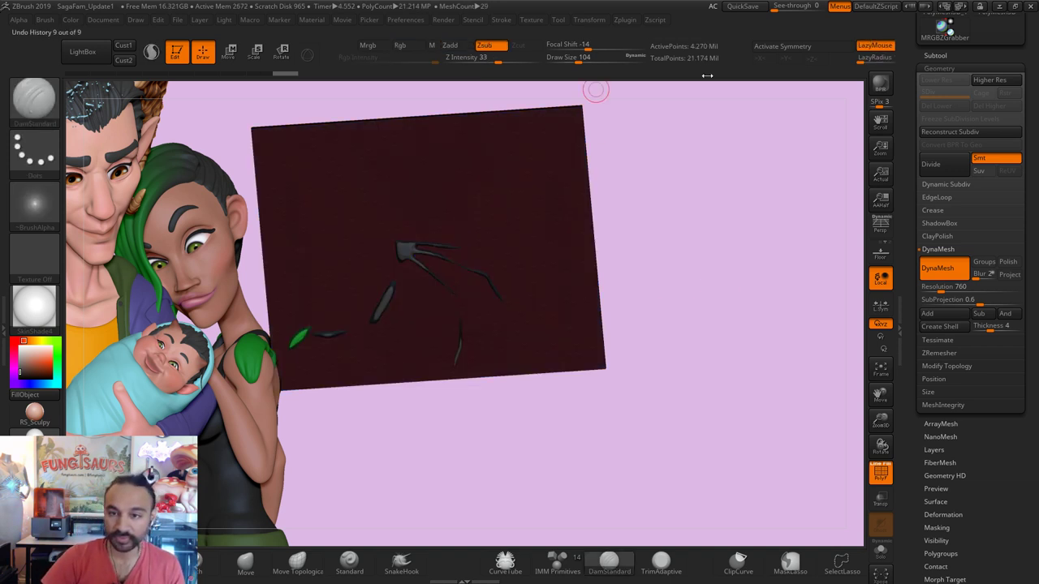
pyautogui.press('ctrl')
pyautogui.keyDown('ctrl'); pyautogui.click(731, 228); pyautogui.keyUp('ctrl')
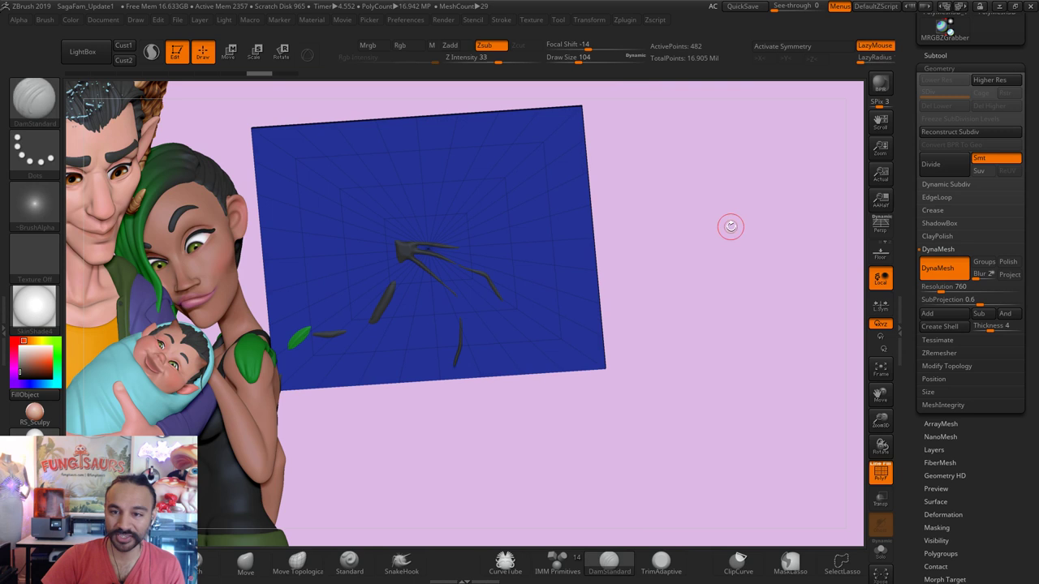
pyautogui.click(956, 288)
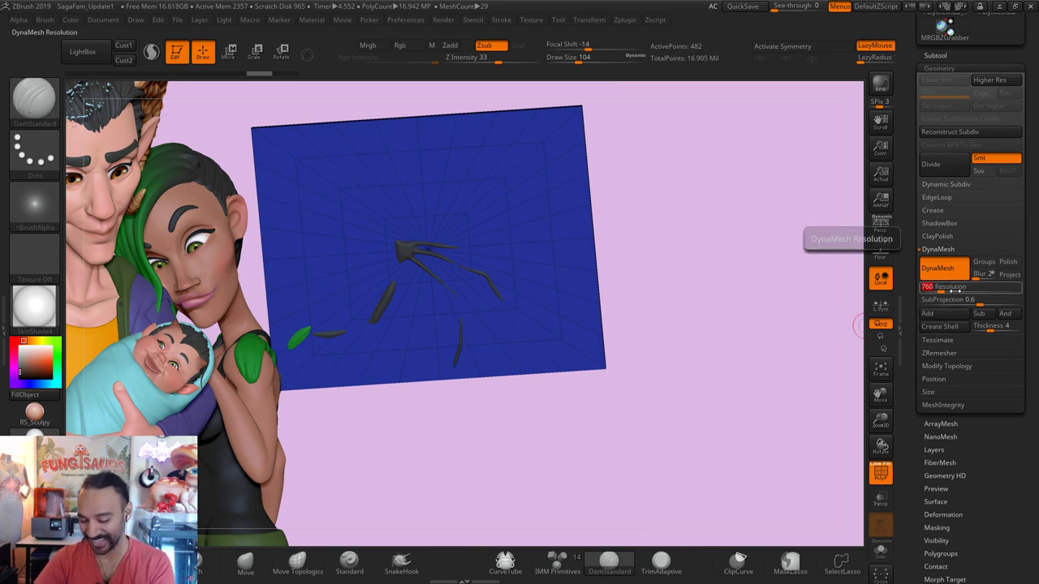
pyautogui.write('100')
pyautogui.press('Return')
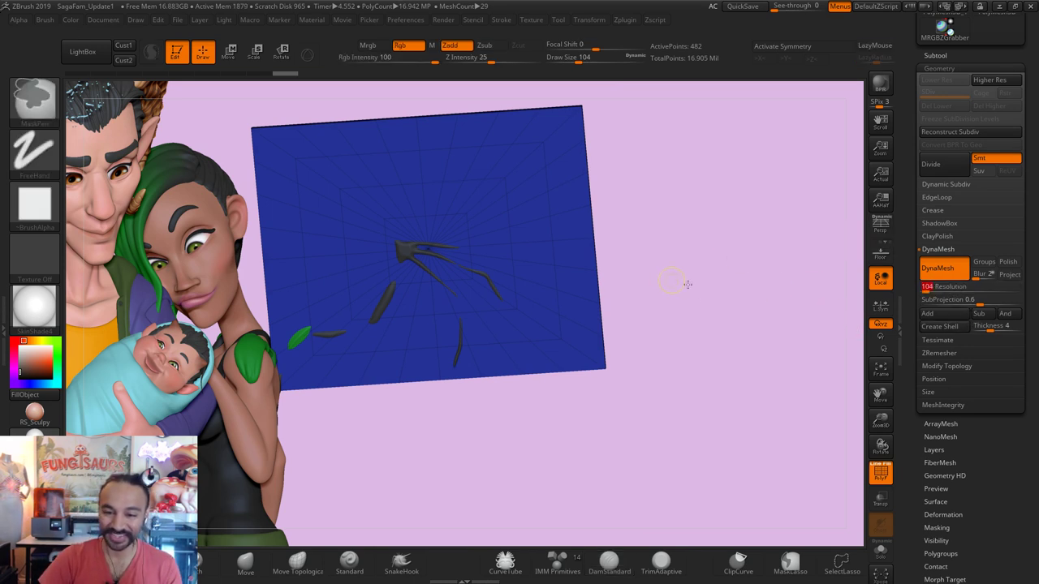
pyautogui.keyDown('ctrl'); pyautogui.click(686, 287); pyautogui.keyUp('ctrl')
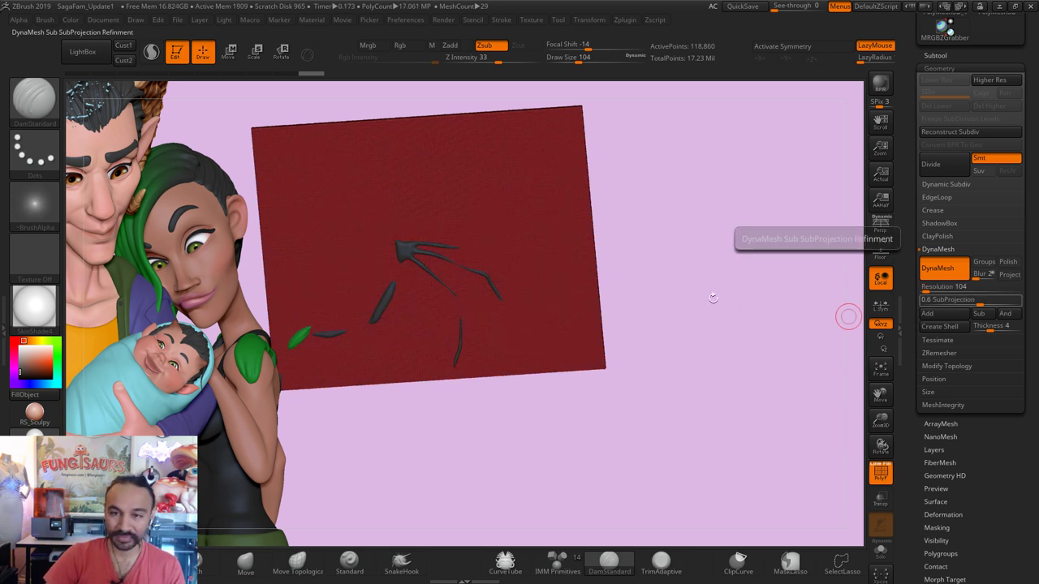
pyautogui.moveTo(713, 298); pyautogui.dragTo(716, 292)
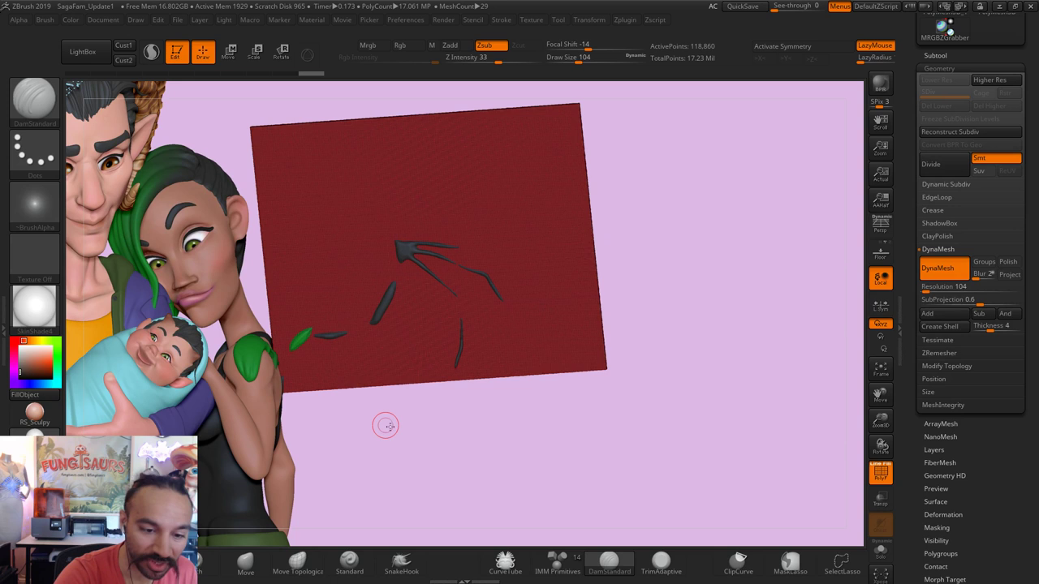
pyautogui.hotkey('ctrl', 'shift')
# Step: Hide the excess plane outside the wing and above the bone ridges with SelectLasso
pyautogui.keyDown('ctrl'); pyautogui.keyDown('shift'); pyautogui.click(34, 98); pyautogui.keyUp('shift'); pyautogui.keyUp('ctrl')
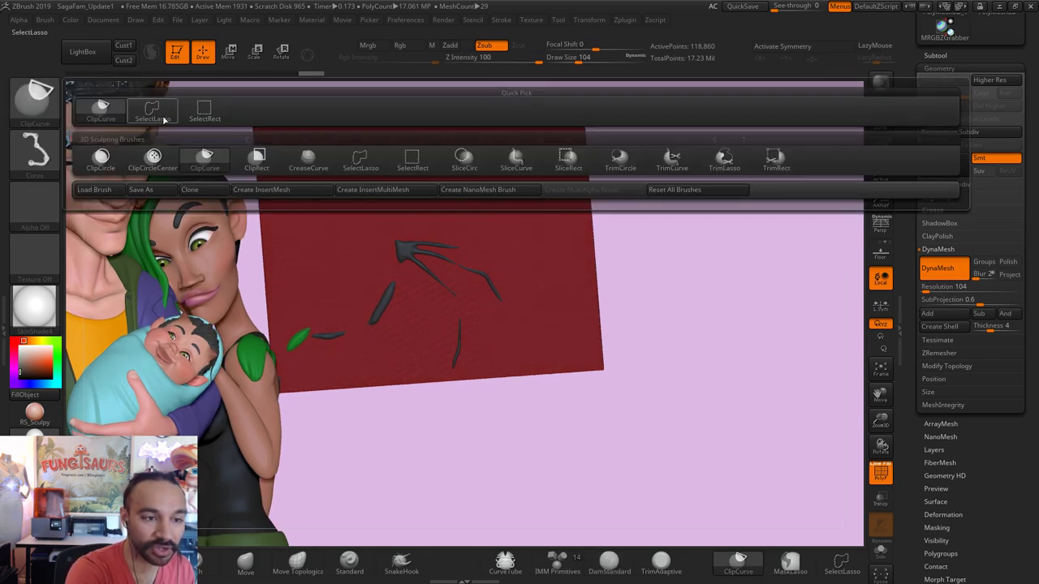
pyautogui.keyDown('ctrl'); pyautogui.keyDown('shift'); pyautogui.click(163, 120); pyautogui.keyUp('shift'); pyautogui.keyUp('ctrl')
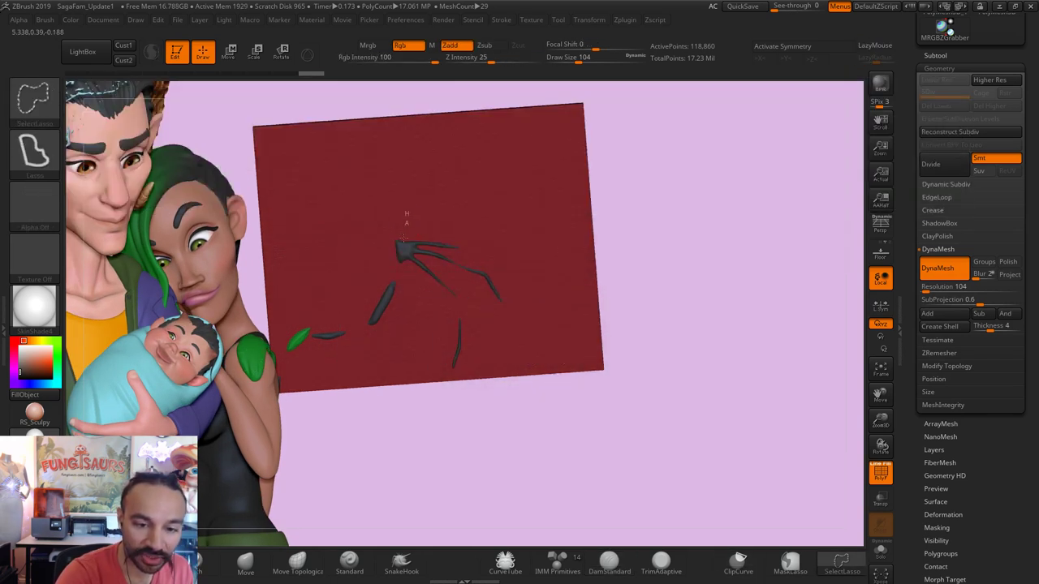
pyautogui.moveTo(391, 288)
pyautogui.keyDown('ctrl'); pyautogui.keyDown('shift'); pyautogui.mouseDown()
pyautogui.moveTo(361, 320)
pyautogui.moveTo(292, 341)
pyautogui.moveTo(230, 302)
pyautogui.moveTo(259, 83)
pyautogui.moveTo(411, 86)
pyautogui.mouseUp(); pyautogui.keyUp('shift'); pyautogui.keyUp('ctrl')
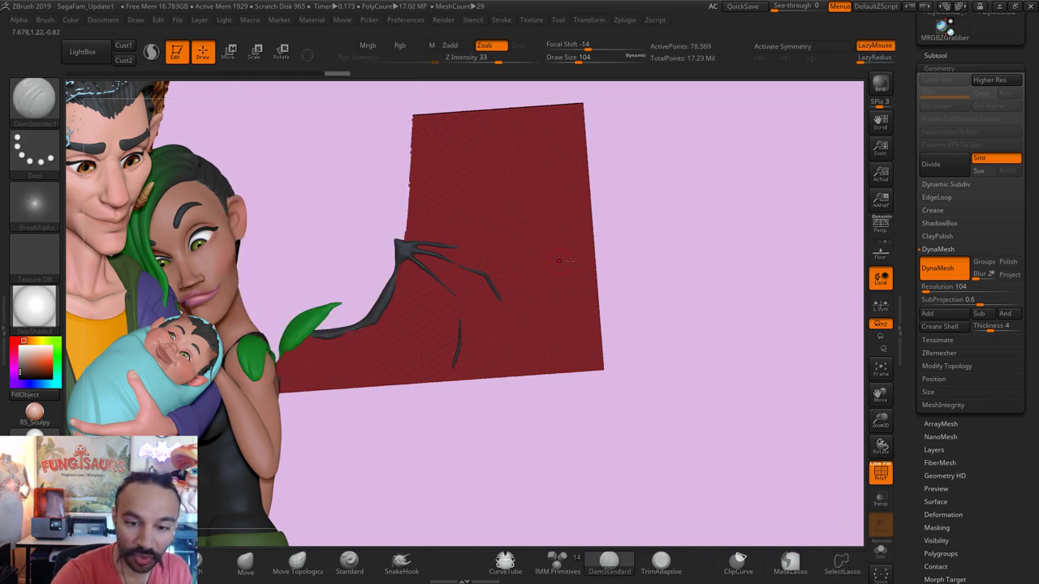
pyautogui.moveTo(629, 316)
pyautogui.keyDown('ctrl'); pyautogui.keyDown('shift'); pyautogui.mouseDown()
pyautogui.moveTo(499, 254)
pyautogui.moveTo(344, 230)
pyautogui.moveTo(512, 30)
pyautogui.moveTo(816, 131)
pyautogui.moveTo(804, 191)
pyautogui.mouseUp(); pyautogui.keyUp('shift'); pyautogui.keyUp('ctrl')
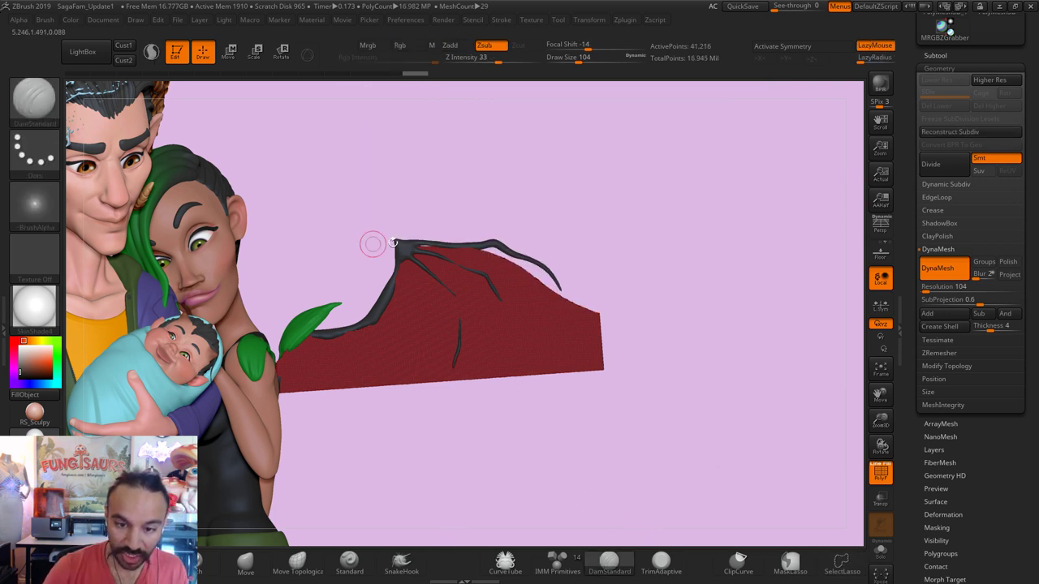
pyautogui.hotkey('ctrl', 'shift')
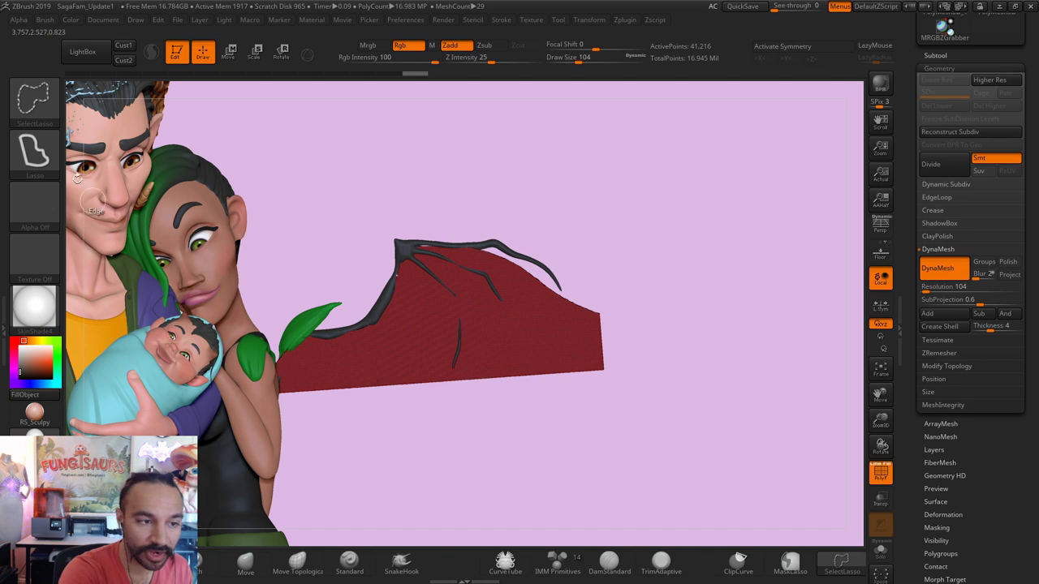
pyautogui.click(41, 106)
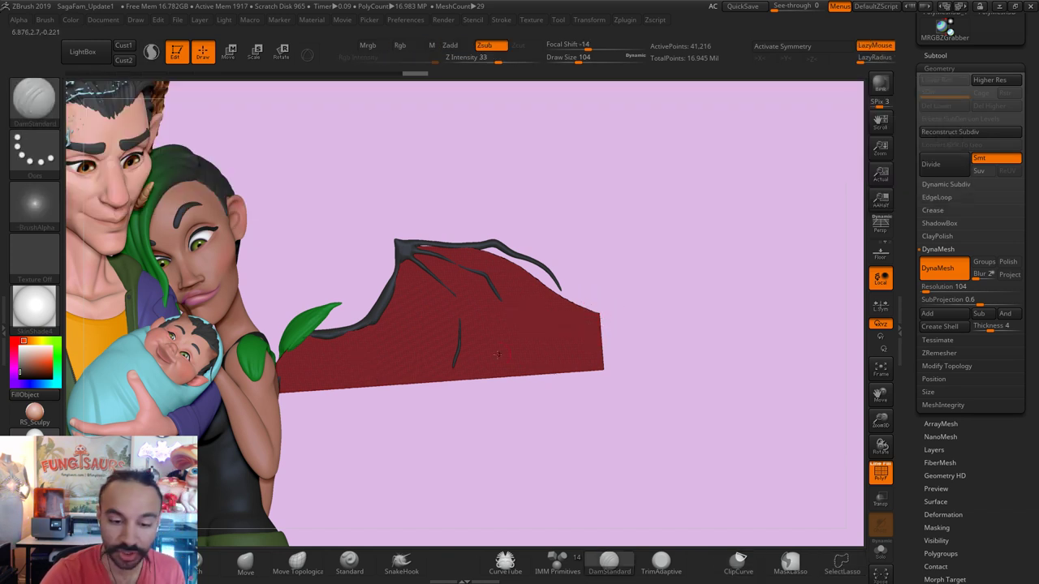
# Step: Cut three curved scallops into the membrane's lower edge with ClipCurve
pyautogui.hotkey('ctrl', 'shift')
pyautogui.moveTo(305, 384)
pyautogui.keyDown('ctrl'); pyautogui.keyDown('shift'); pyautogui.mouseDown()
pyautogui.moveTo(383, 356)
pyautogui.moveTo(463, 373)
pyautogui.mouseUp(); pyautogui.keyUp('shift'); pyautogui.keyUp('ctrl')
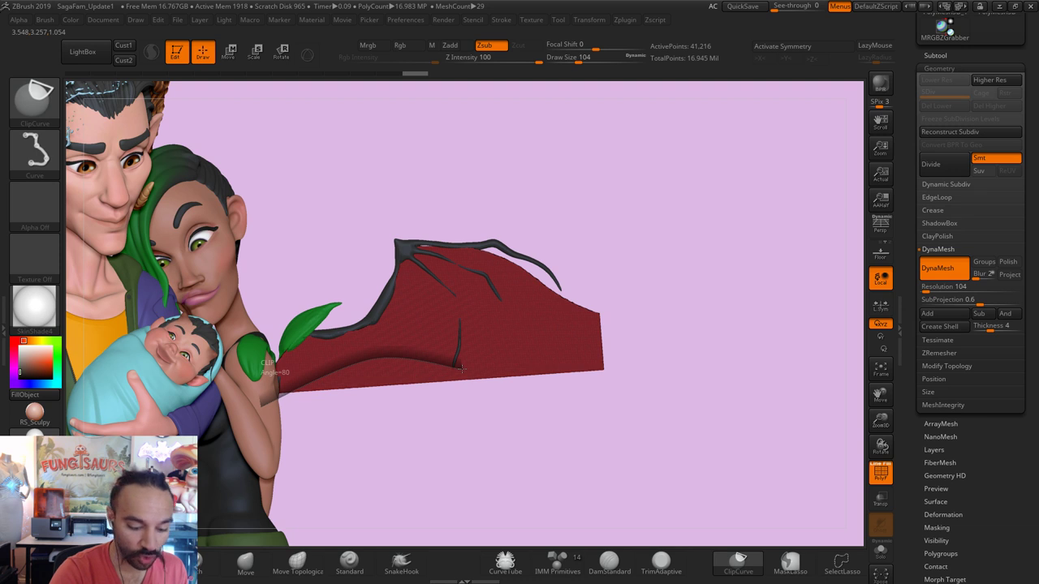
pyautogui.keyDown('ctrl'); pyautogui.keyDown('shift'); pyautogui.moveTo(461, 369); pyautogui.dragTo(460, 370); pyautogui.keyUp('shift'); pyautogui.keyUp('ctrl')
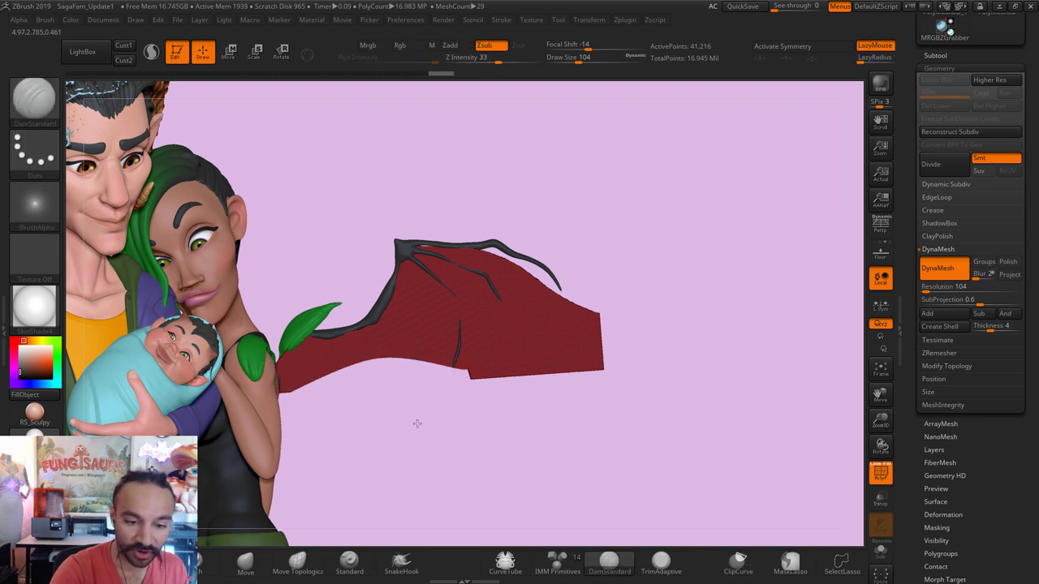
pyautogui.hotkey('ctrl', 'shift')
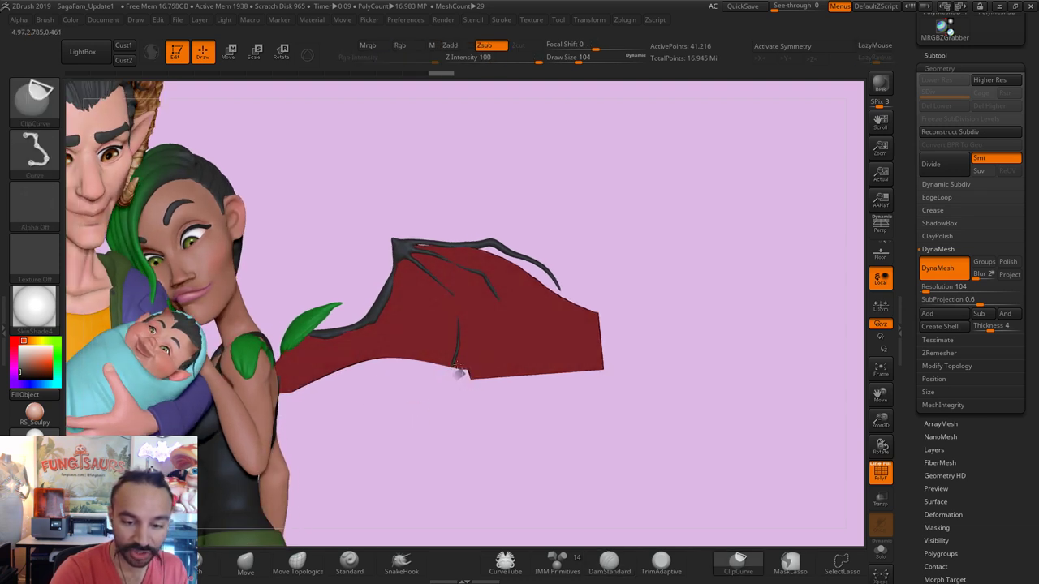
pyautogui.moveTo(460, 372)
pyautogui.keyDown('ctrl'); pyautogui.keyDown('shift'); pyautogui.mouseDown()
pyautogui.moveTo(414, 348)
pyautogui.moveTo(360, 349)
pyautogui.moveTo(249, 394)
pyautogui.mouseUp(); pyautogui.keyUp('shift'); pyautogui.keyUp('ctrl')
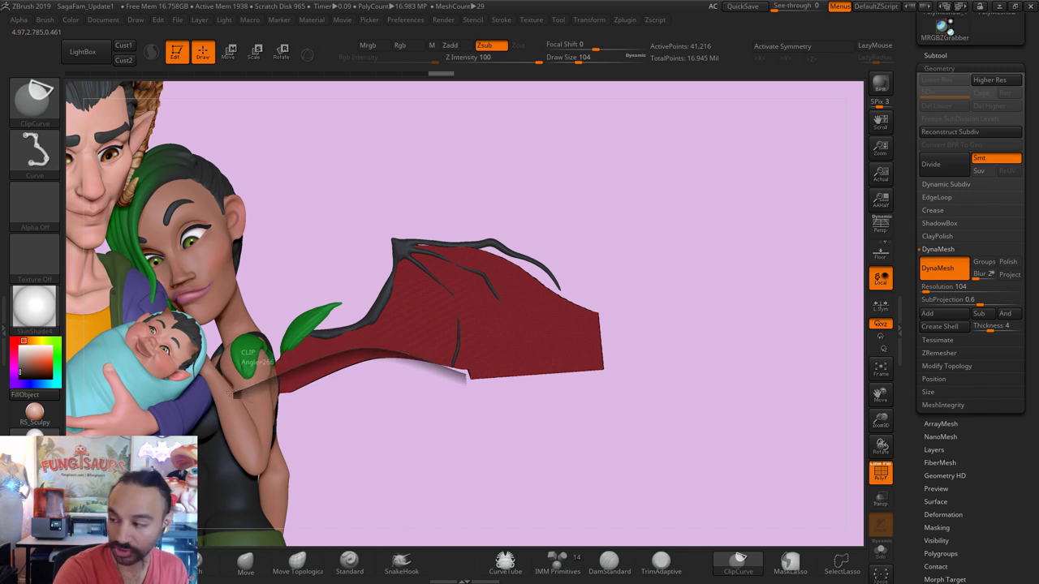
pyautogui.keyDown('ctrl'); pyautogui.keyDown('shift'); pyautogui.moveTo(231, 394); pyautogui.dragTo(235, 398); pyautogui.keyUp('shift'); pyautogui.keyUp('ctrl')
pyautogui.hotkey('ctrl', 'shift')
pyautogui.hotkey('ctrl', 'shift')
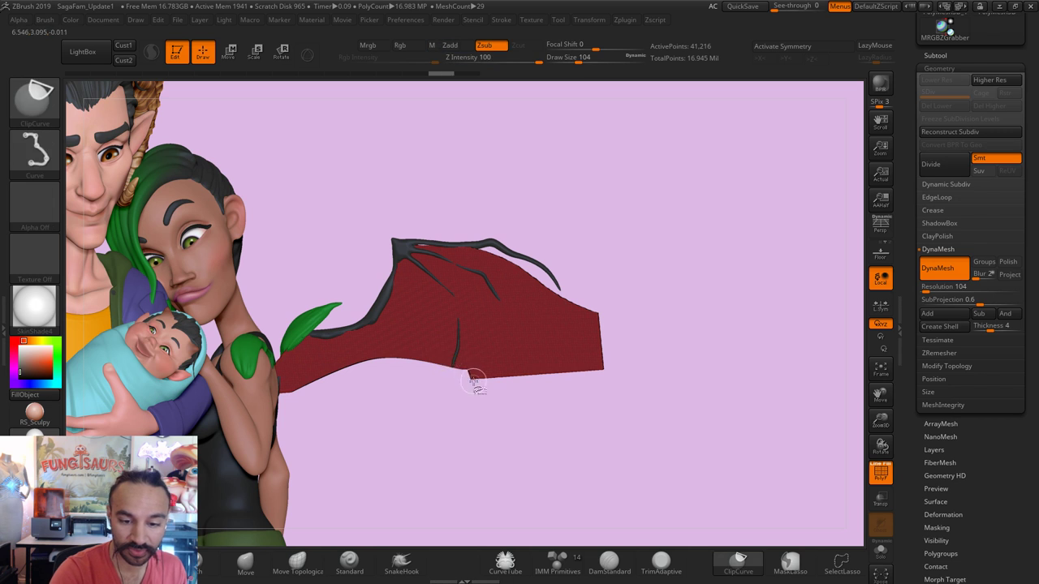
pyautogui.moveTo(474, 381)
pyautogui.keyDown('ctrl'); pyautogui.keyDown('shift'); pyautogui.mouseDown()
pyautogui.moveTo(404, 348)
pyautogui.moveTo(322, 352)
pyautogui.moveTo(268, 376)
pyautogui.moveTo(197, 444)
pyautogui.moveTo(156, 386)
pyautogui.moveTo(195, 394)
pyautogui.mouseUp(); pyautogui.keyUp('shift'); pyautogui.keyUp('ctrl')
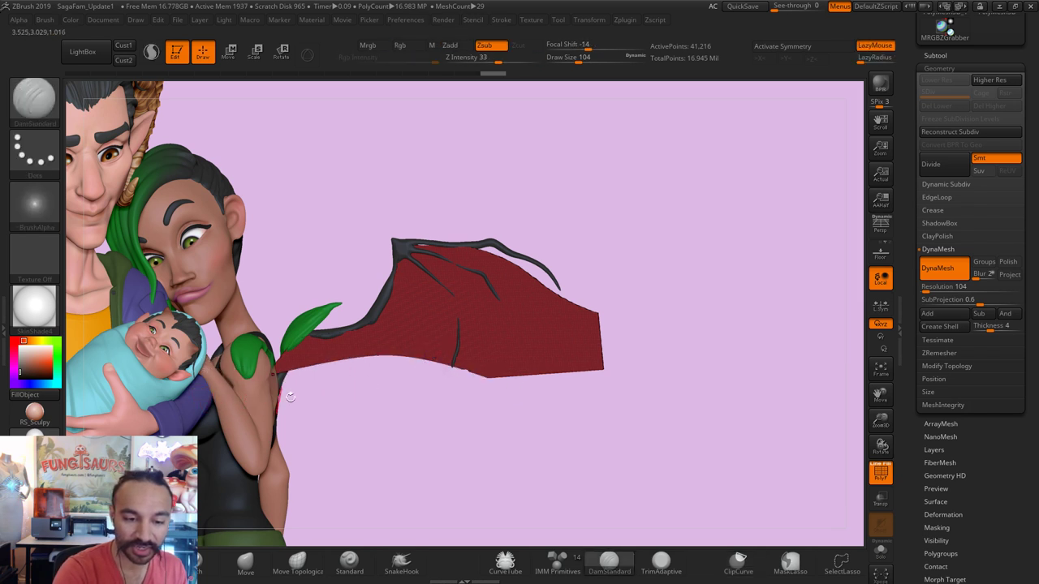
# Step: Switch to the Move brush, adjust its size, and smooth the wing membrane
pyautogui.press('b')
pyautogui.press('m')
pyautogui.press('v')
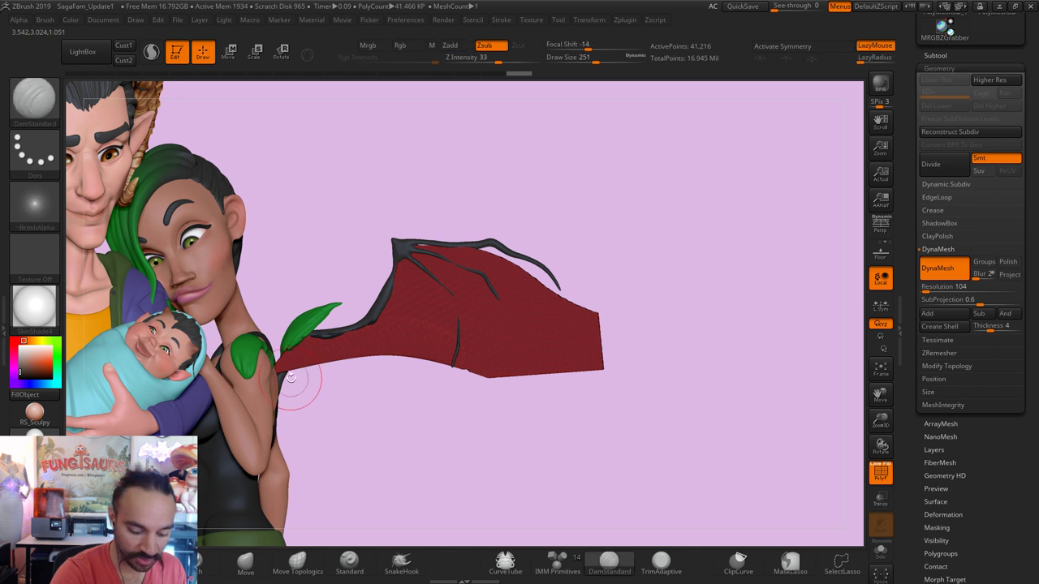
pyautogui.press(']')
pyautogui.press(']')
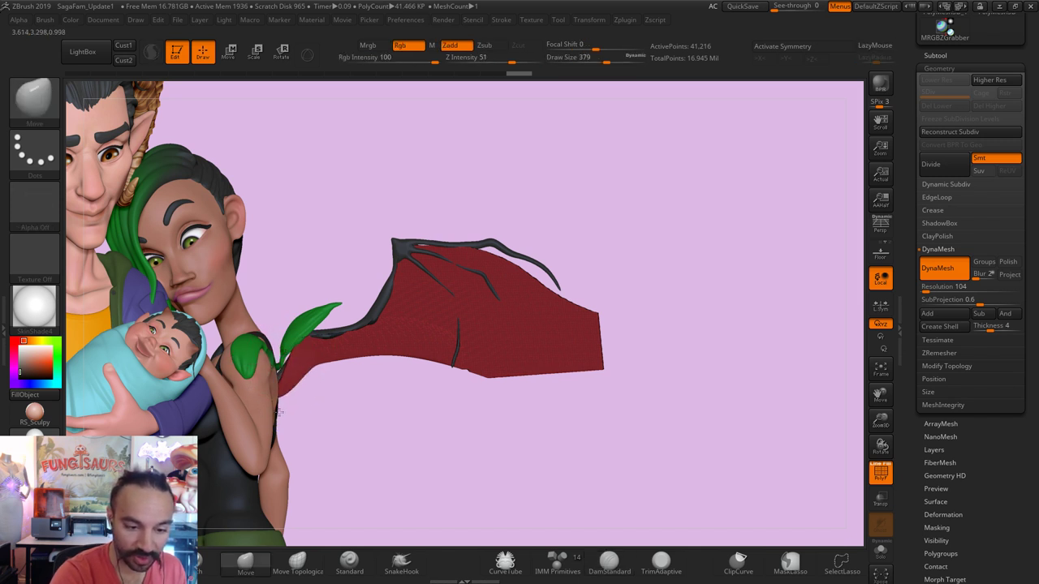
pyautogui.press('[')
pyautogui.press('[')
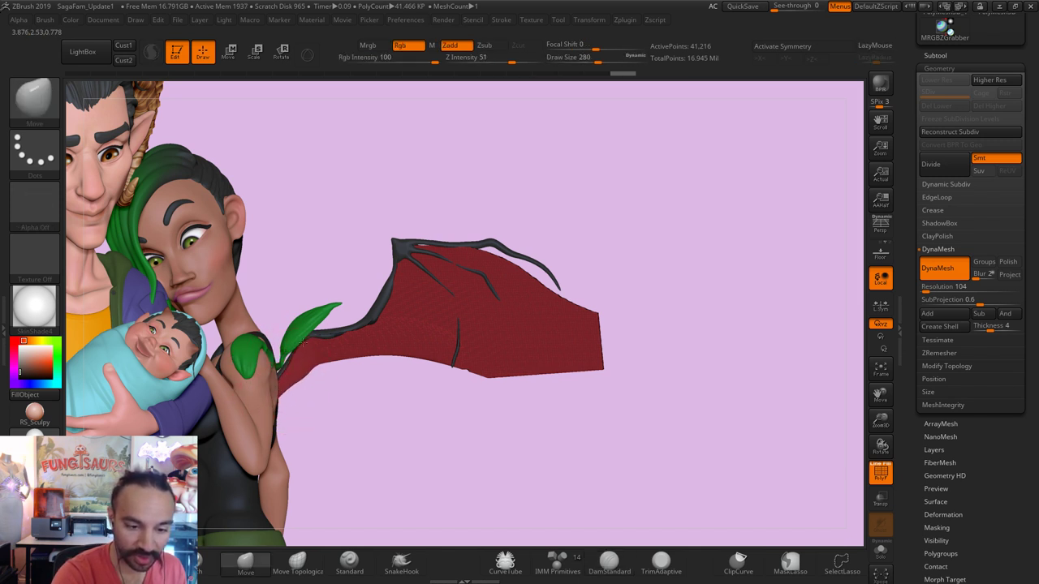
pyautogui.press('shift')
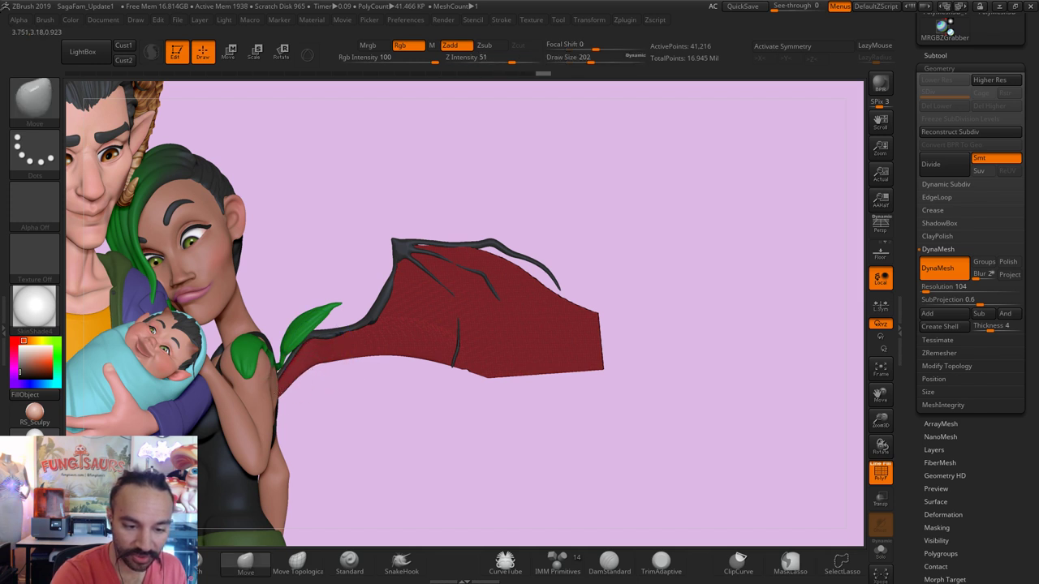
pyautogui.press('shift')
pyautogui.press('s')
pyautogui.moveTo(349, 367); pyautogui.dragTo(316, 371)
pyautogui.press('shift')
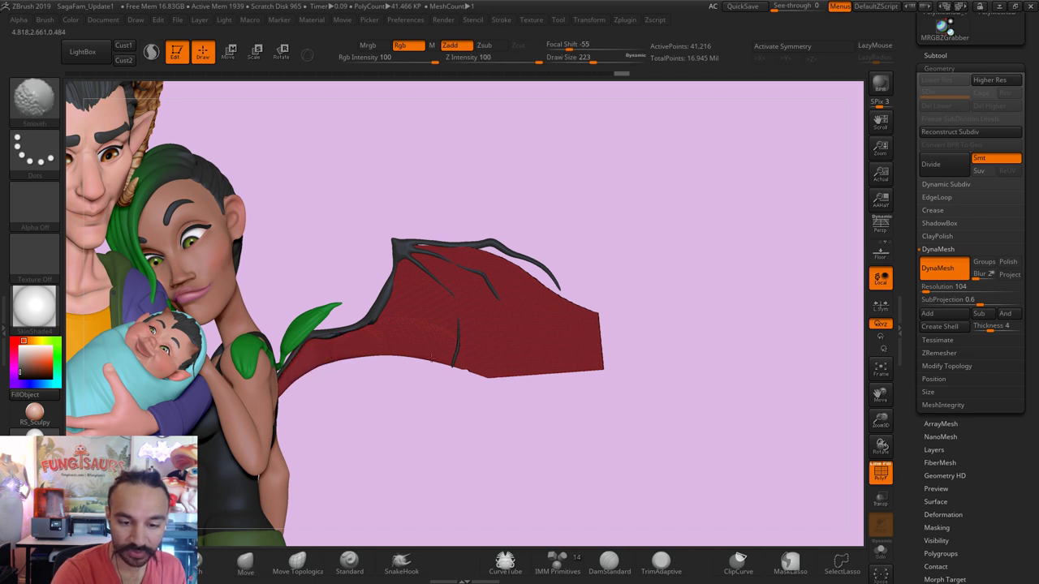
pyautogui.press('shift')
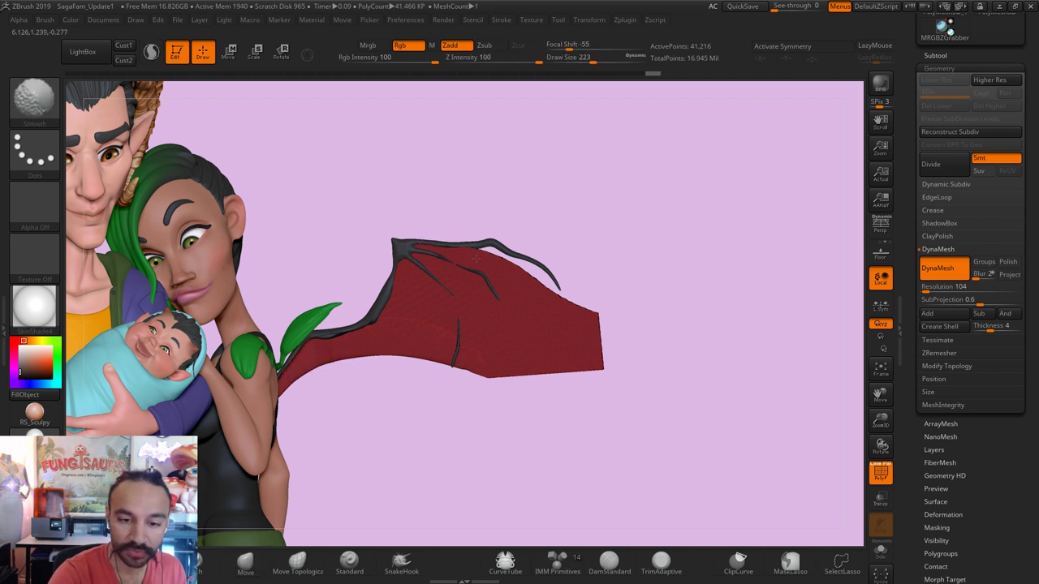
# Step: Orbit behind the wing, set brush size to 379, and smooth the membrane surface
pyautogui.moveTo(552, 408)
pyautogui.mouseDown()
pyautogui.moveTo(531, 417)
pyautogui.moveTo(466, 308)
pyautogui.moveTo(474, 295)
pyautogui.mouseUp()
pyautogui.press('s')
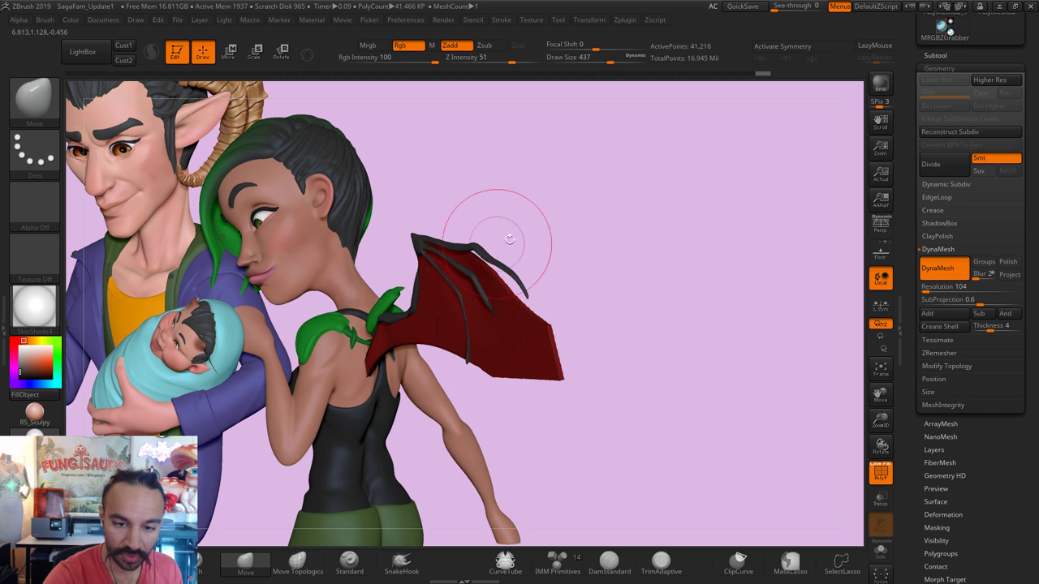
pyautogui.moveTo(587, 236)
pyautogui.mouseDown()
pyautogui.moveTo(560, 268)
pyautogui.moveTo(607, 255)
pyautogui.moveTo(461, 329)
pyautogui.mouseUp()
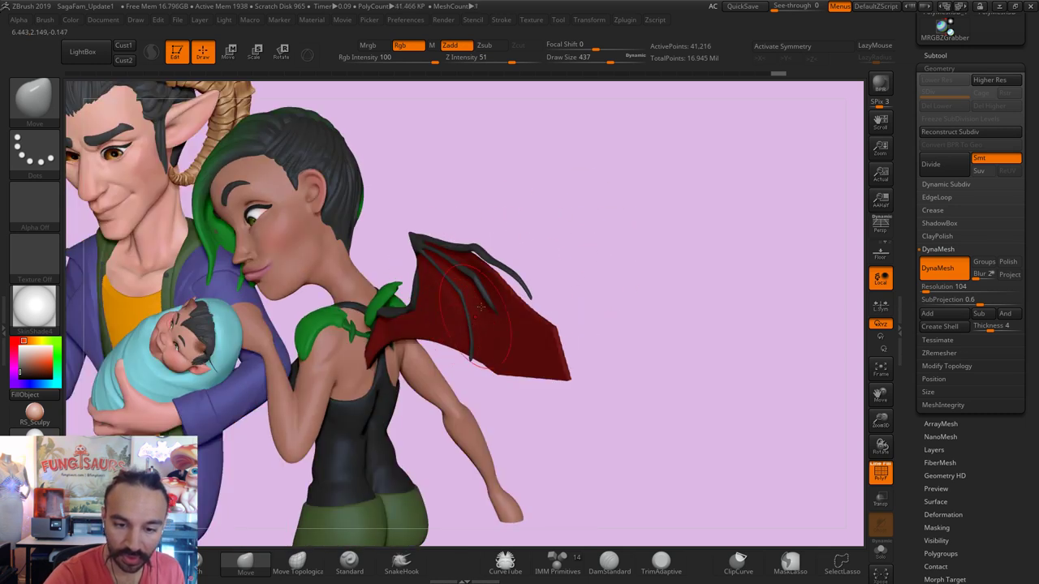
pyautogui.moveTo(591, 252)
pyautogui.mouseDown()
pyautogui.moveTo(545, 255)
pyautogui.moveTo(552, 271)
pyautogui.mouseUp()
pyautogui.press('s')
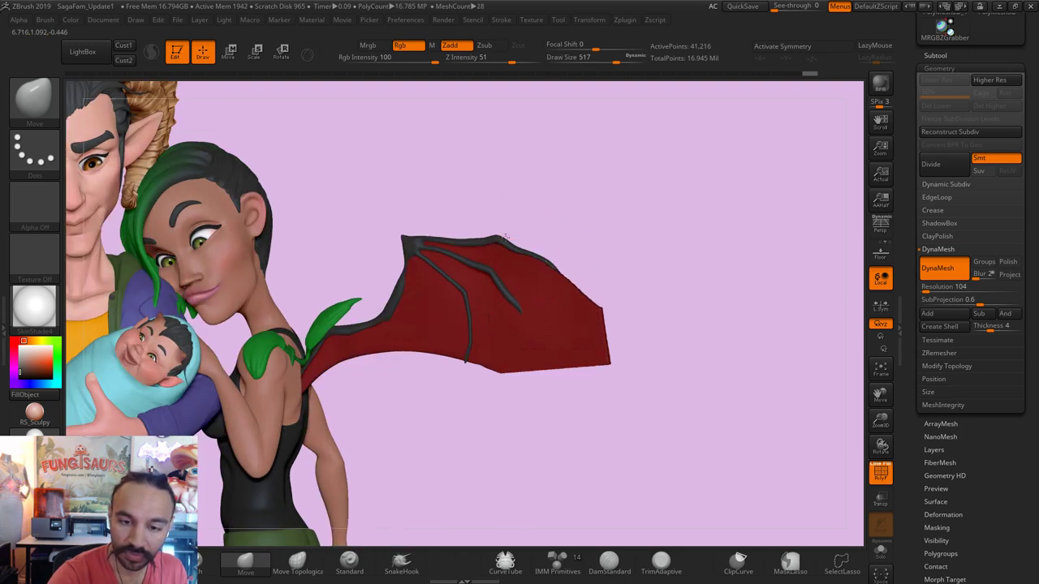
pyautogui.press('s')
pyautogui.moveTo(557, 244); pyautogui.dragTo(552, 268)
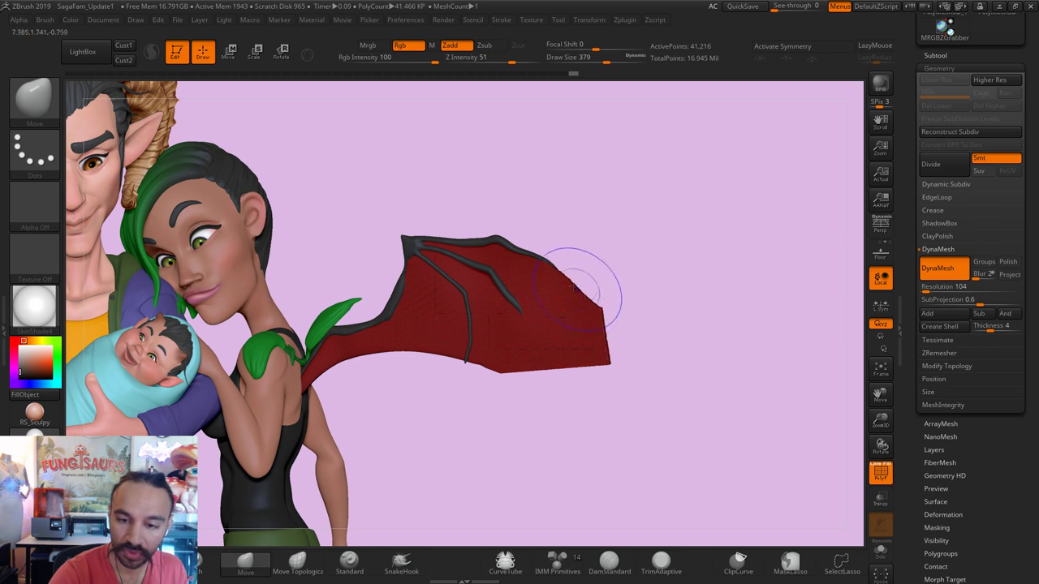
pyautogui.press('shift')
pyautogui.keyDown('shift'); pyautogui.moveTo(584, 333); pyautogui.dragTo(545, 331); pyautogui.keyUp('shift')
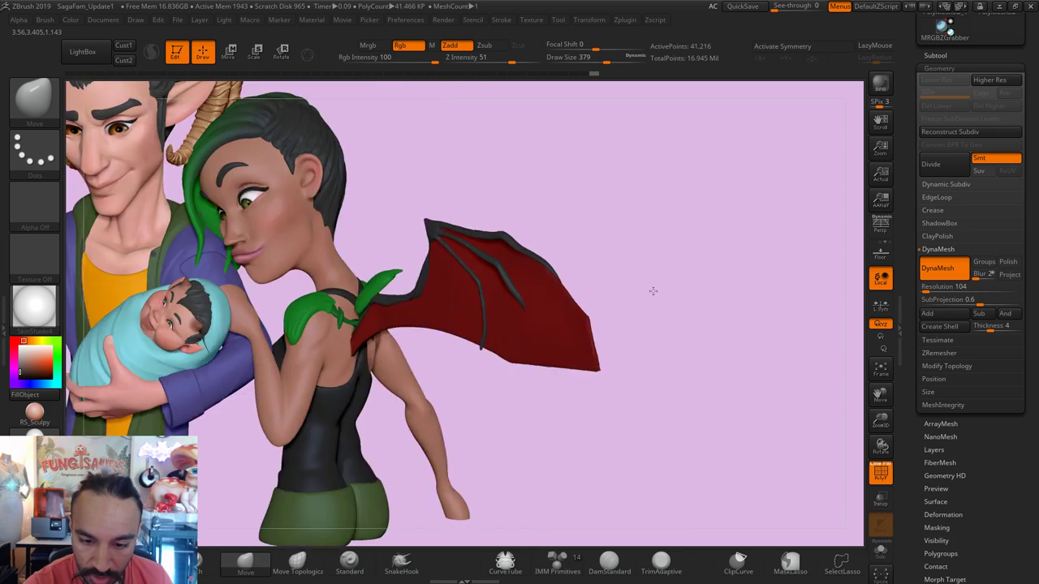
# Step: Orbit around the characters to inspect how the wing sits from behind
pyautogui.moveTo(654, 291)
pyautogui.mouseDown()
pyautogui.moveTo(537, 338)
pyautogui.moveTo(551, 348)
pyautogui.mouseUp()
pyautogui.press('s')
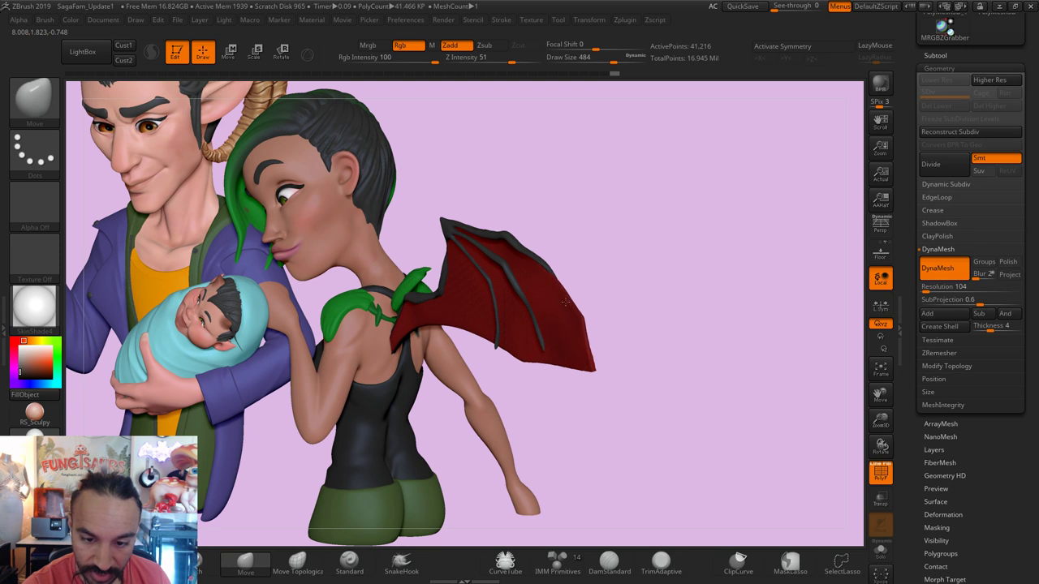
pyautogui.moveTo(585, 289)
pyautogui.mouseDown()
pyautogui.moveTo(569, 294)
pyautogui.moveTo(579, 321)
pyautogui.moveTo(544, 295)
pyautogui.mouseUp()
pyautogui.press('s')
pyautogui.press('s')
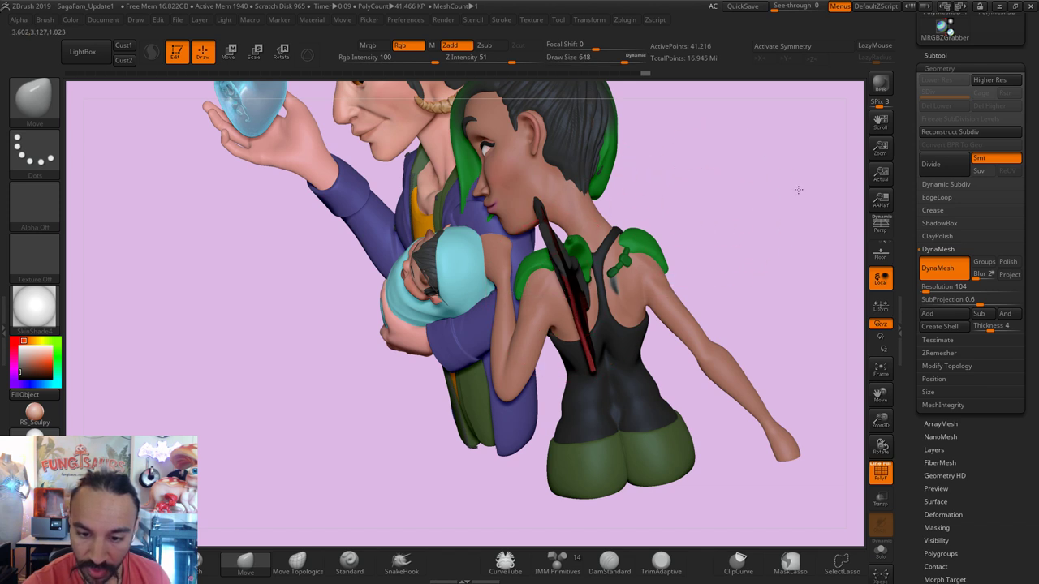
pyautogui.moveTo(795, 189)
pyautogui.mouseDown()
pyautogui.moveTo(730, 203)
pyautogui.moveTo(735, 276)
pyautogui.mouseUp()
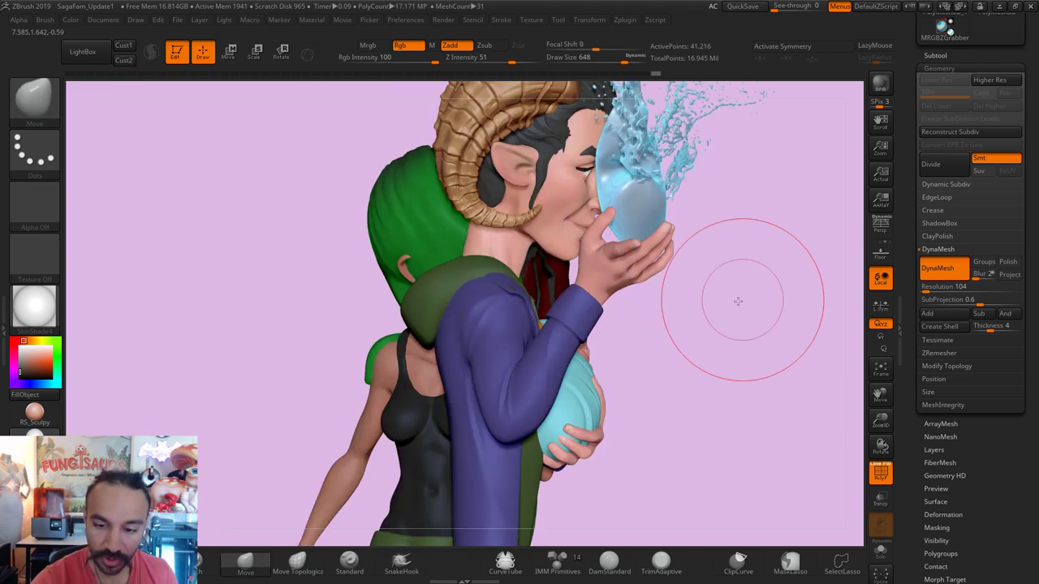
pyautogui.moveTo(674, 298); pyautogui.dragTo(671, 295)
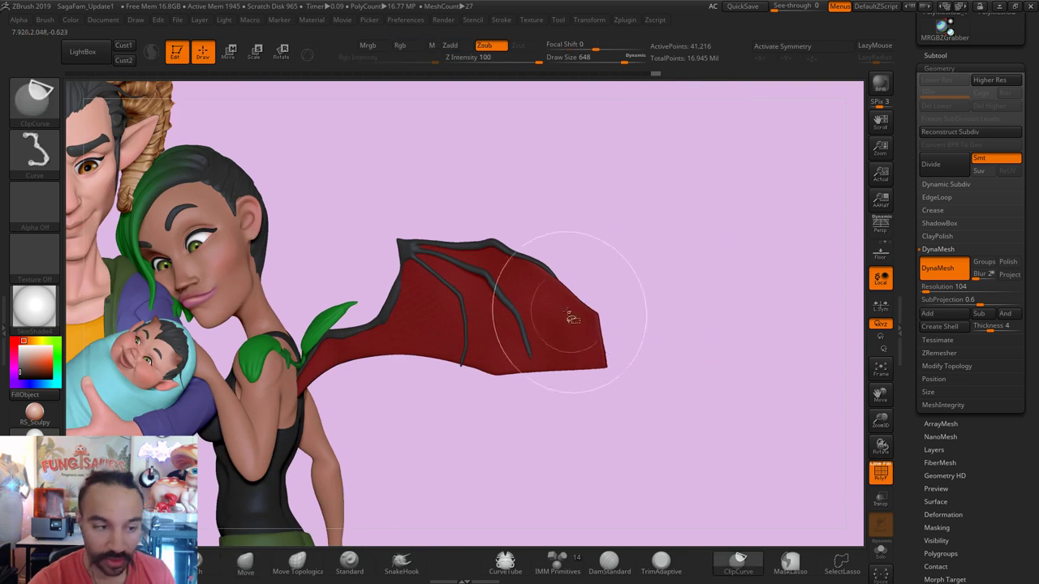
# Step: Clip the wing membrane's right and lower edges with ClipCurve
pyautogui.keyDown('ctrl'); pyautogui.keyDown('shift'); pyautogui.moveTo(570, 288); pyautogui.dragTo(542, 289); pyautogui.keyUp('shift'); pyautogui.keyUp('ctrl')
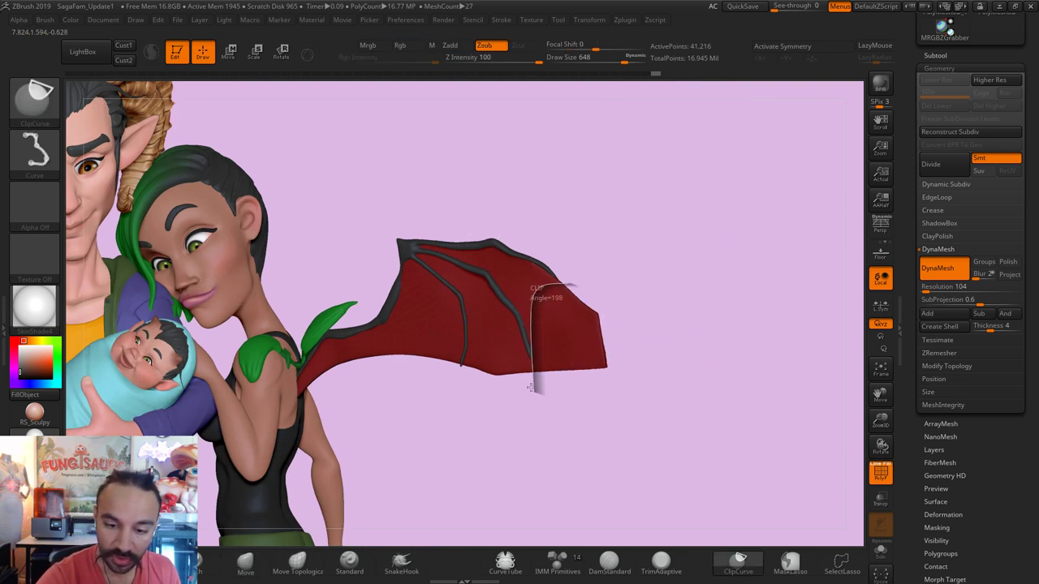
pyautogui.keyDown('ctrl'); pyautogui.keyDown('shift'); pyautogui.moveTo(532, 388); pyautogui.dragTo(534, 378); pyautogui.keyUp('shift'); pyautogui.keyUp('ctrl')
pyautogui.moveTo(497, 344)
pyautogui.keyDown('ctrl'); pyautogui.keyDown('shift'); pyautogui.mouseDown()
pyautogui.moveTo(464, 348)
pyautogui.moveTo(439, 385)
pyautogui.mouseUp(); pyautogui.keyUp('shift'); pyautogui.keyUp('ctrl')
pyautogui.moveTo(633, 373)
pyautogui.mouseDown()
pyautogui.moveTo(641, 394)
pyautogui.moveTo(476, 255)
pyautogui.moveTo(440, 197)
pyautogui.mouseUp()
pyautogui.moveTo(495, 284)
pyautogui.mouseDown()
pyautogui.moveTo(568, 224)
pyautogui.moveTo(496, 228)
pyautogui.moveTo(591, 267)
pyautogui.mouseUp()
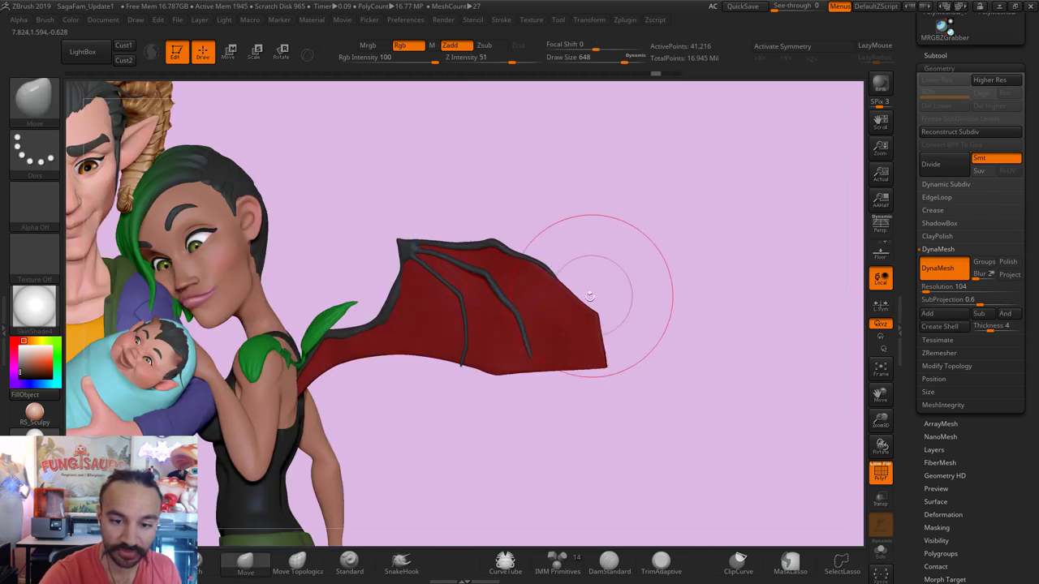
# Step: Lasso-hide the membrane over the wing tip and the strip below, then delete hidden geometry
pyautogui.keyDown('ctrl'); pyautogui.keyDown('shift'); pyautogui.click(32, 97); pyautogui.keyUp('shift'); pyautogui.keyUp('ctrl')
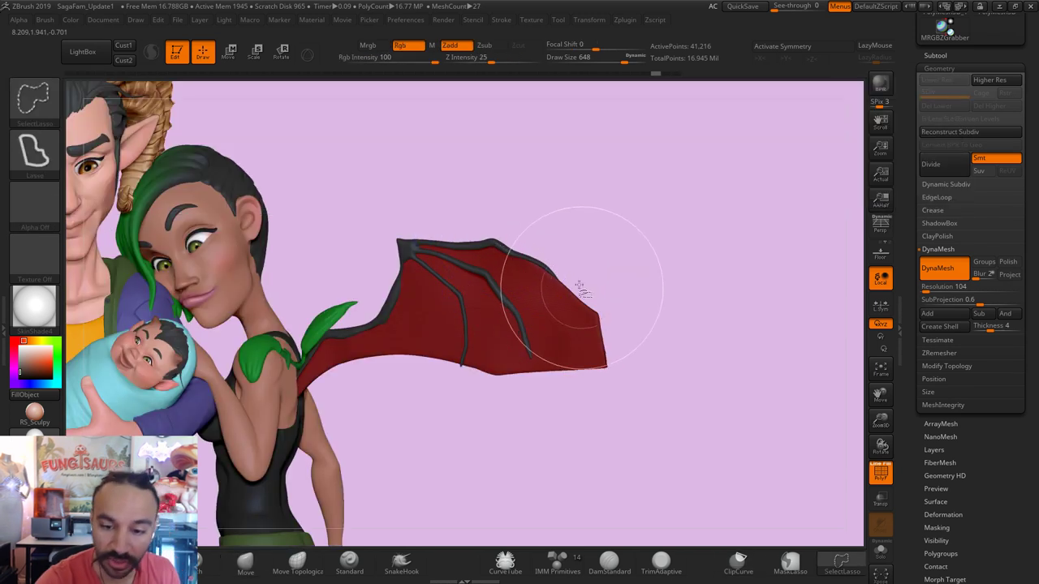
pyautogui.moveTo(533, 304)
pyautogui.keyDown('ctrl'); pyautogui.keyDown('shift'); pyautogui.mouseDown()
pyautogui.moveTo(590, 412)
pyautogui.moveTo(469, 360)
pyautogui.moveTo(441, 446)
pyautogui.moveTo(463, 371)
pyautogui.moveTo(293, 356)
pyautogui.mouseUp(); pyautogui.keyUp('shift'); pyautogui.keyUp('ctrl')
pyautogui.keyDown('ctrl'); pyautogui.keyDown('shift'); pyautogui.moveTo(278, 446); pyautogui.dragTo(280, 462); pyautogui.keyUp('shift'); pyautogui.keyUp('ctrl')
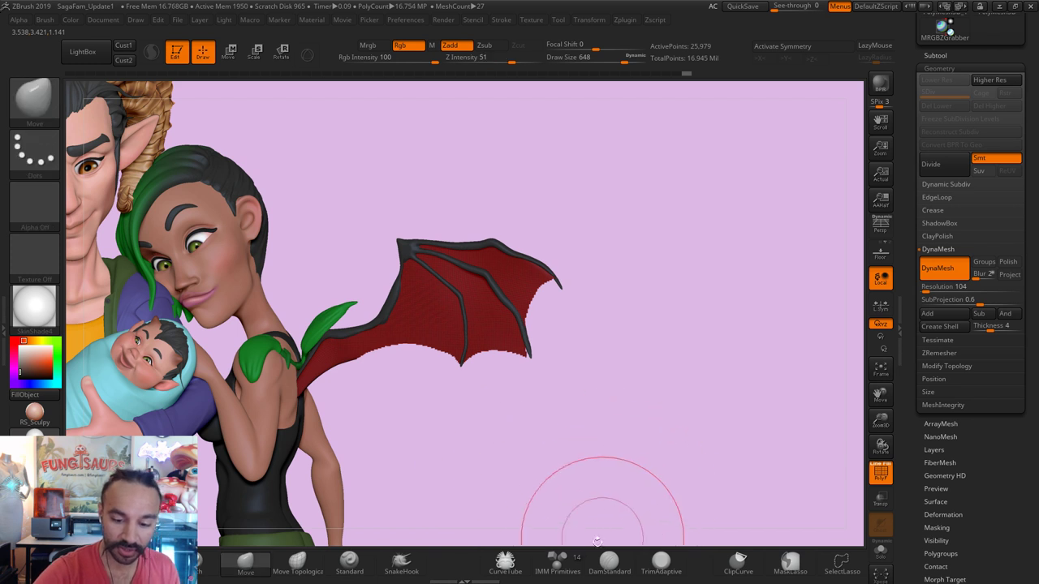
pyautogui.hotkey('ctrl', 'shift', 'd')
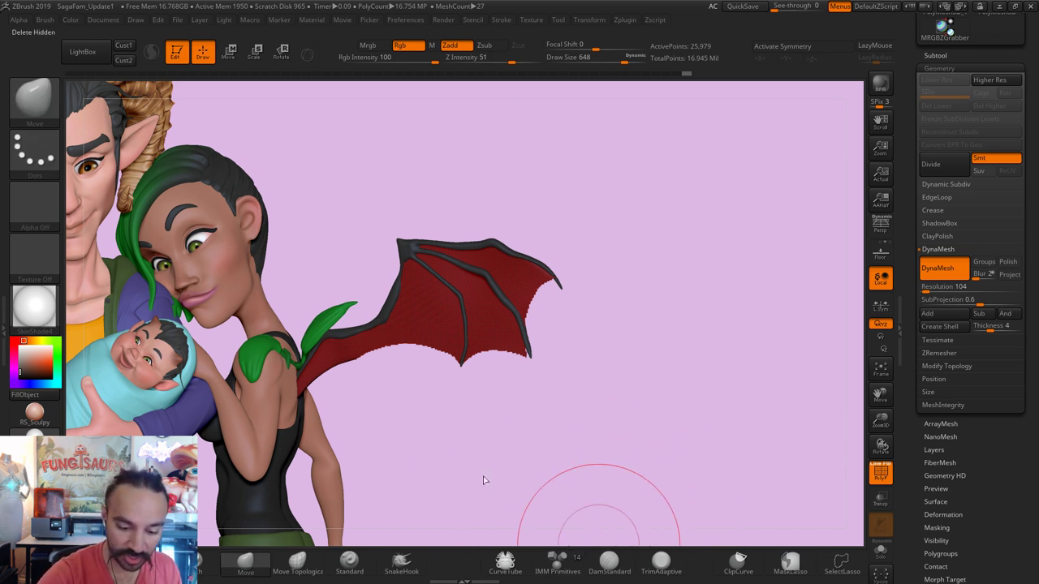
pyautogui.press('ctrl')
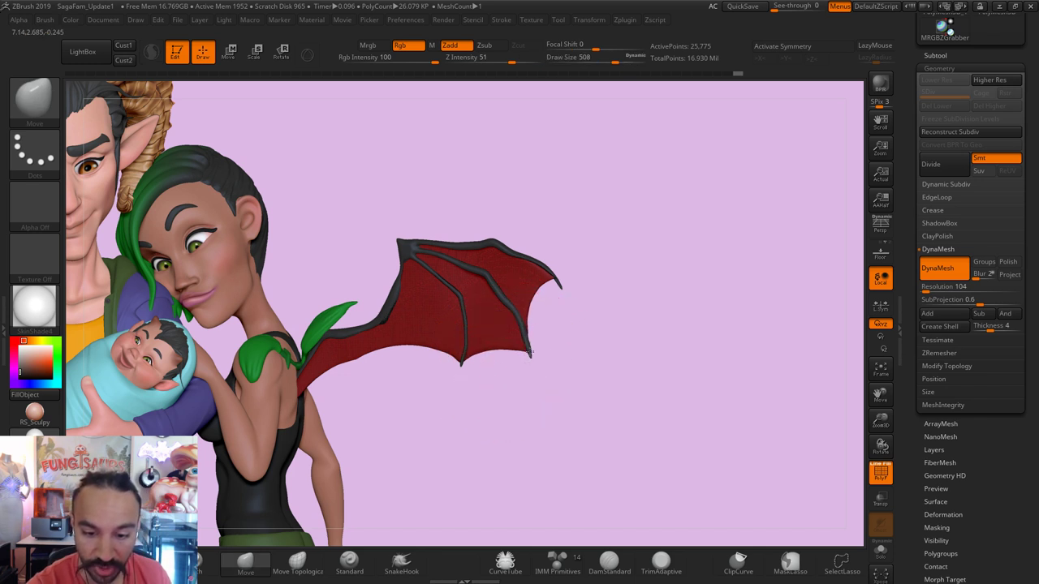
# Step: Shrink the brush, then lasso-hide and delete a scallop along the wing's lower edge
pyautogui.press('s')
pyautogui.moveTo(532, 336); pyautogui.dragTo(526, 325)
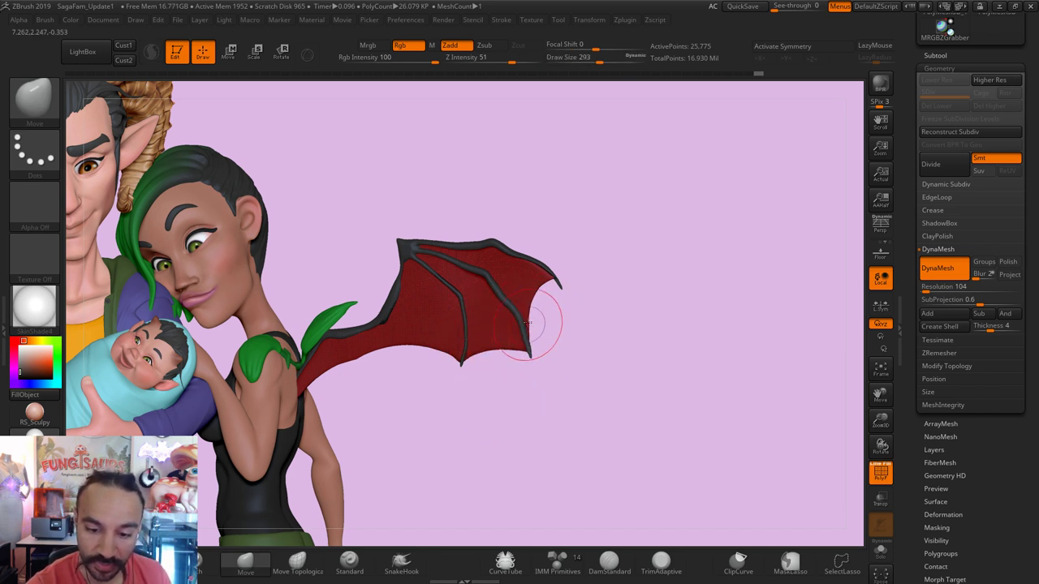
pyautogui.press('shift')
pyautogui.press('shift')
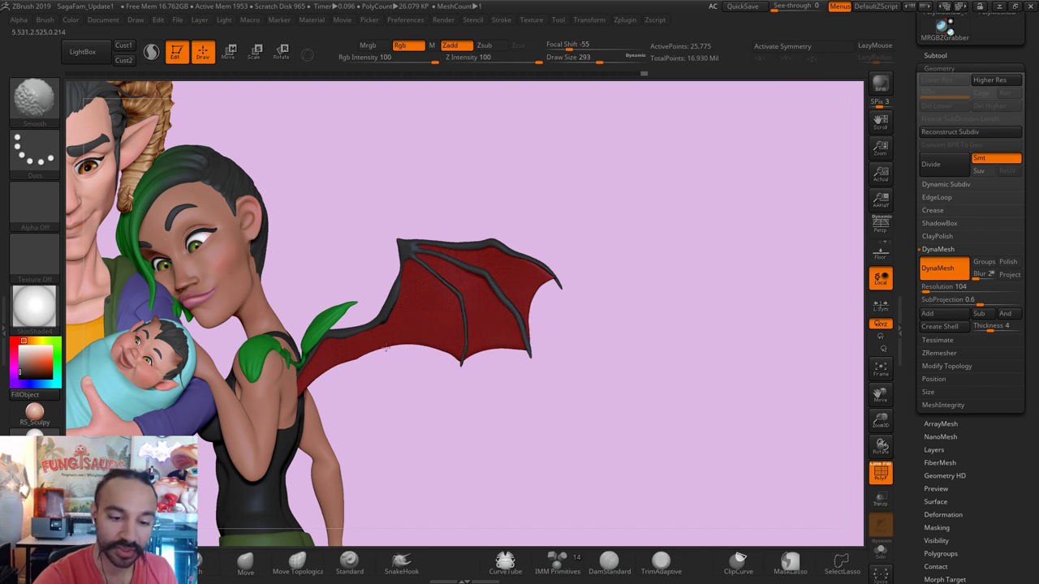
pyautogui.hotkey('ctrl', 'shift')
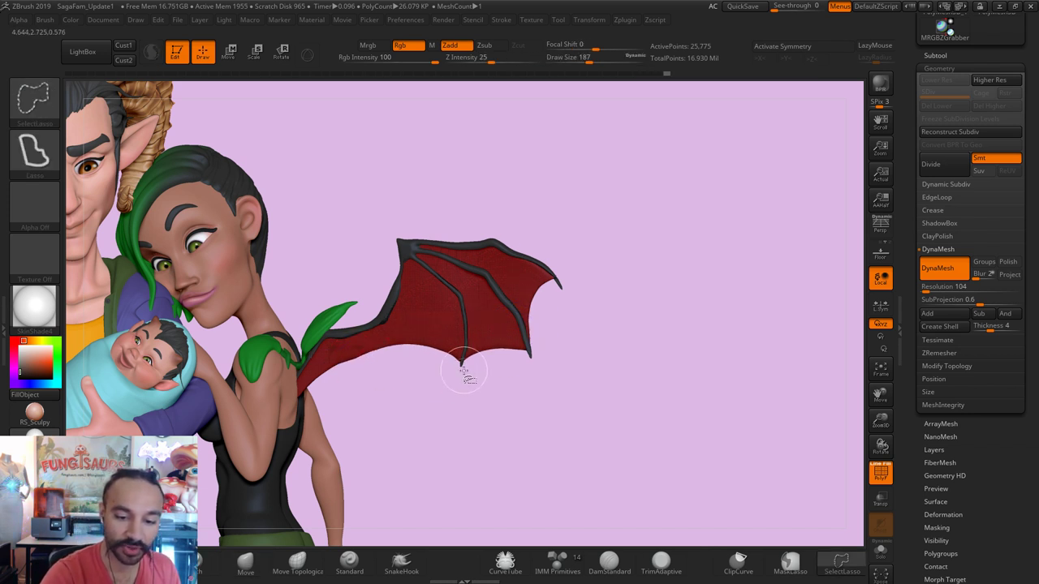
pyautogui.keyDown('ctrl'); pyautogui.keyDown('shift'); pyautogui.moveTo(378, 345); pyautogui.dragTo(268, 355); pyautogui.keyUp('shift'); pyautogui.keyUp('ctrl')
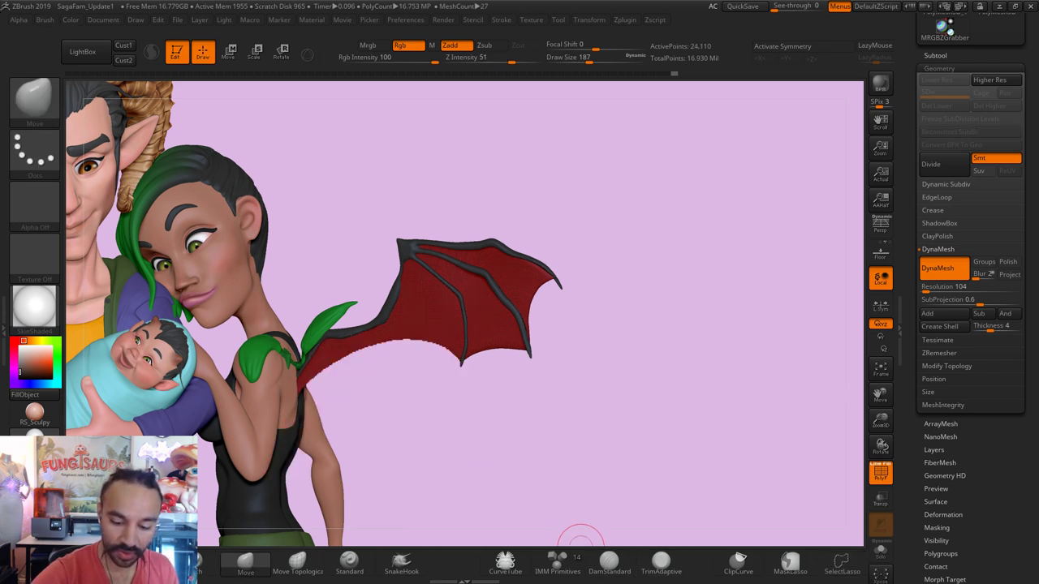
pyautogui.press('ctrl')
# Step: Smooth the freshly cut wing edge and tip with a smaller brush
pyautogui.press('shift')
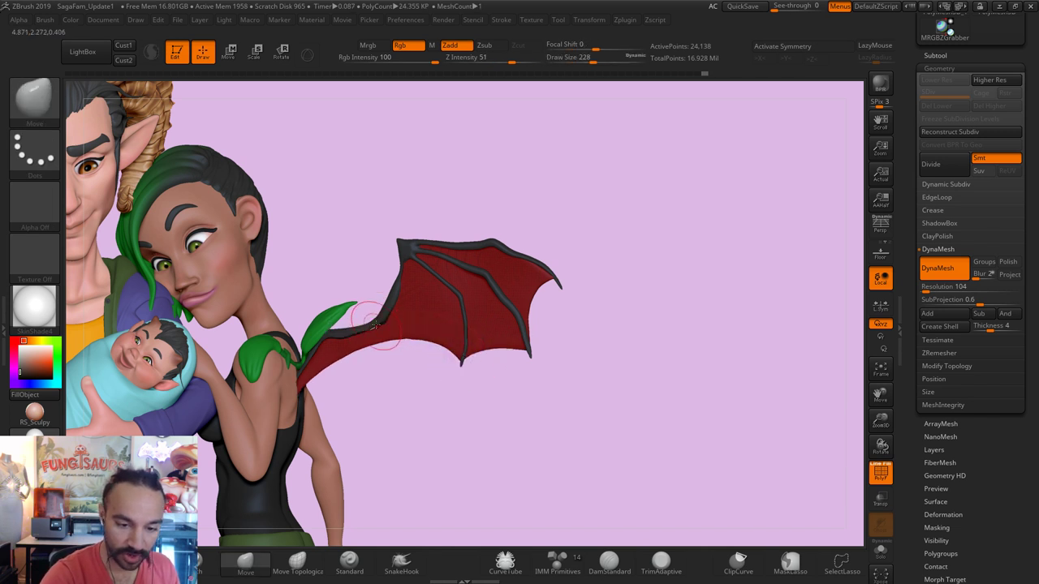
pyautogui.press('shift')
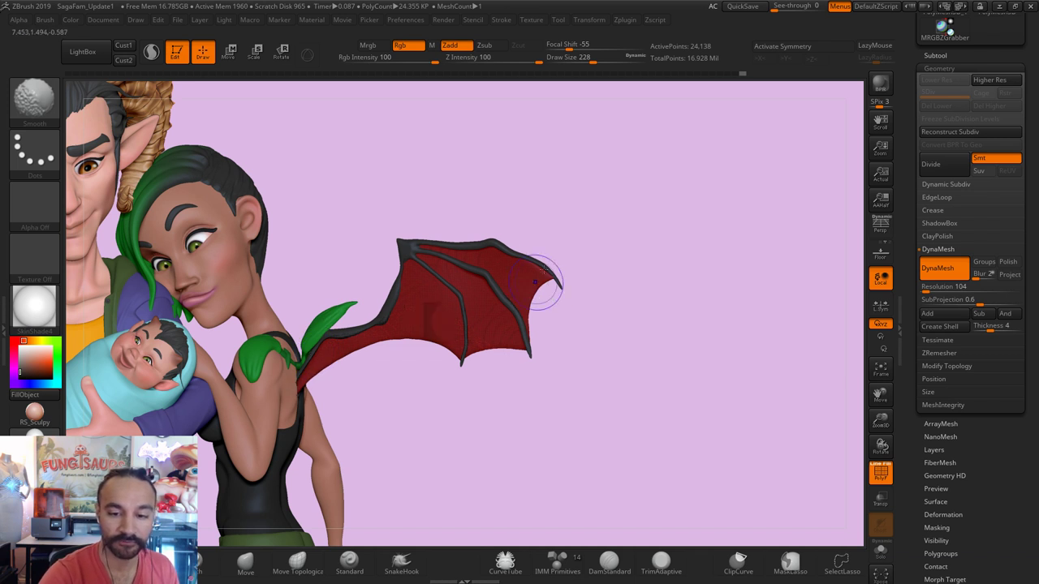
pyautogui.press('s')
pyautogui.moveTo(568, 278); pyautogui.dragTo(551, 278)
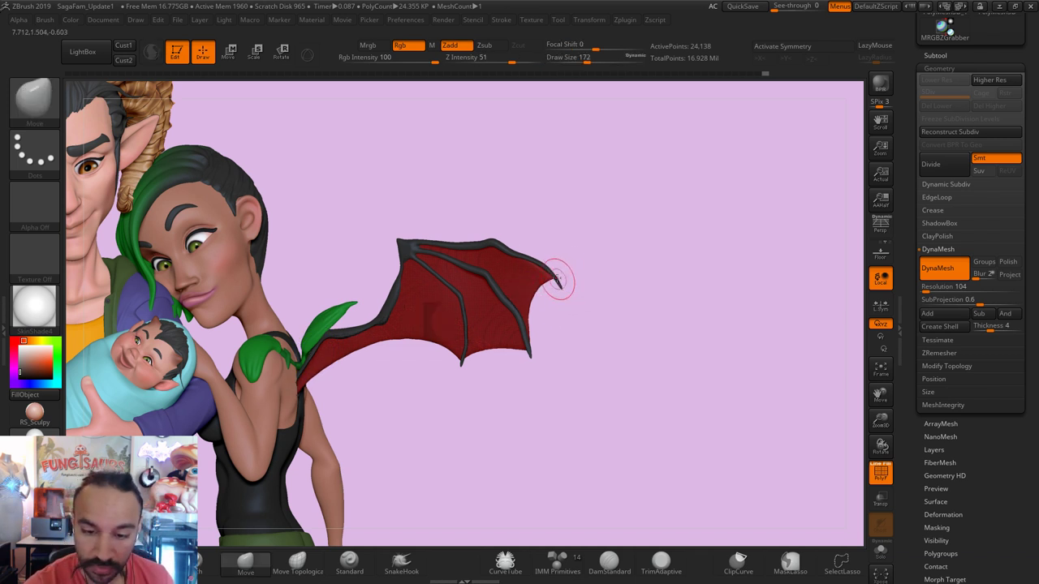
pyautogui.press('shift')
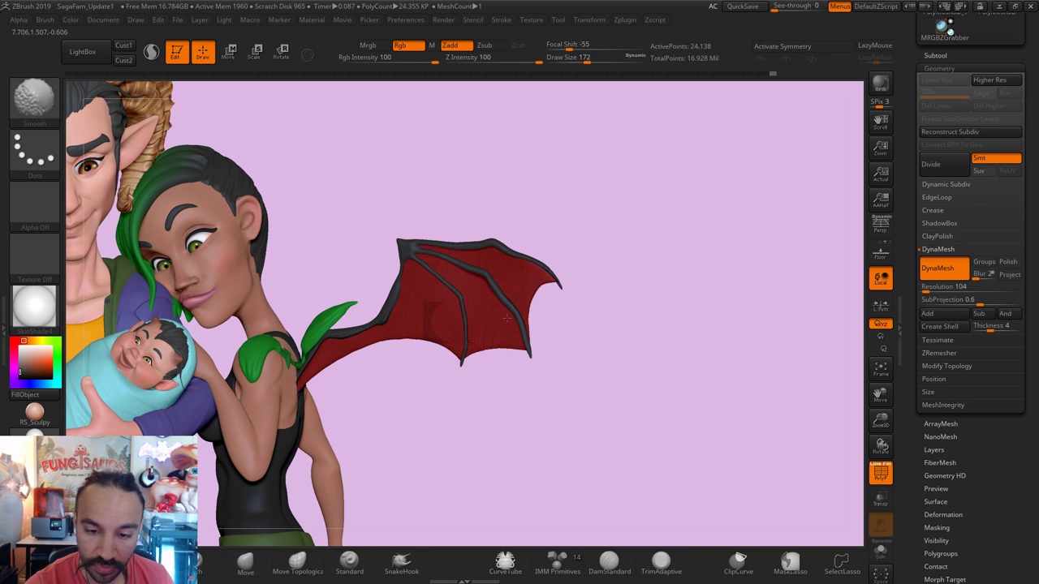
pyautogui.press('shift')
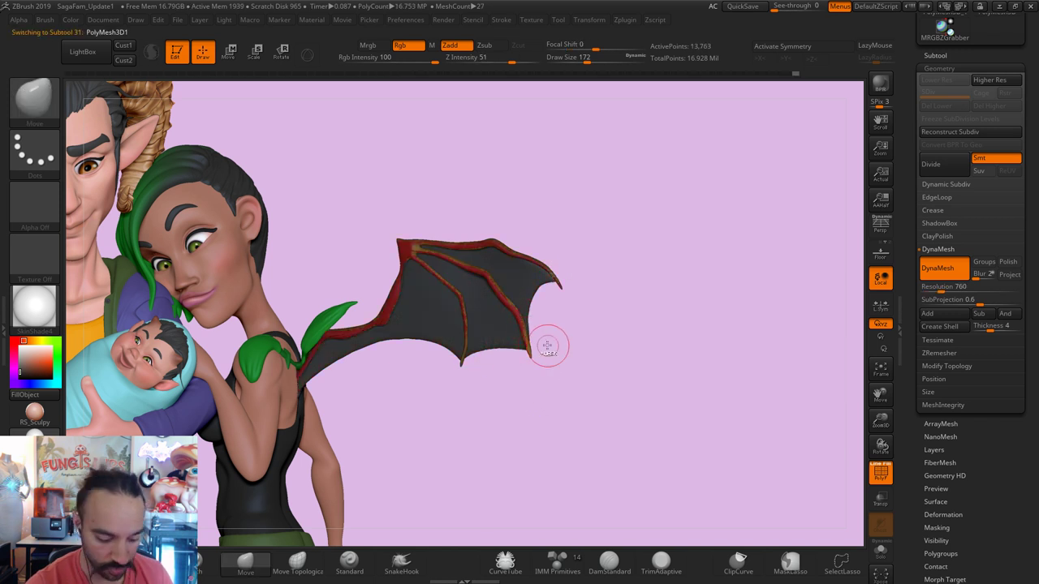
# Step: Switch to the wing subtool, try the Inflate and Pinch brushes, and frame the wing
pyautogui.press('ctrl')
pyautogui.press('b')
pyautogui.press('i')
pyautogui.press('n')
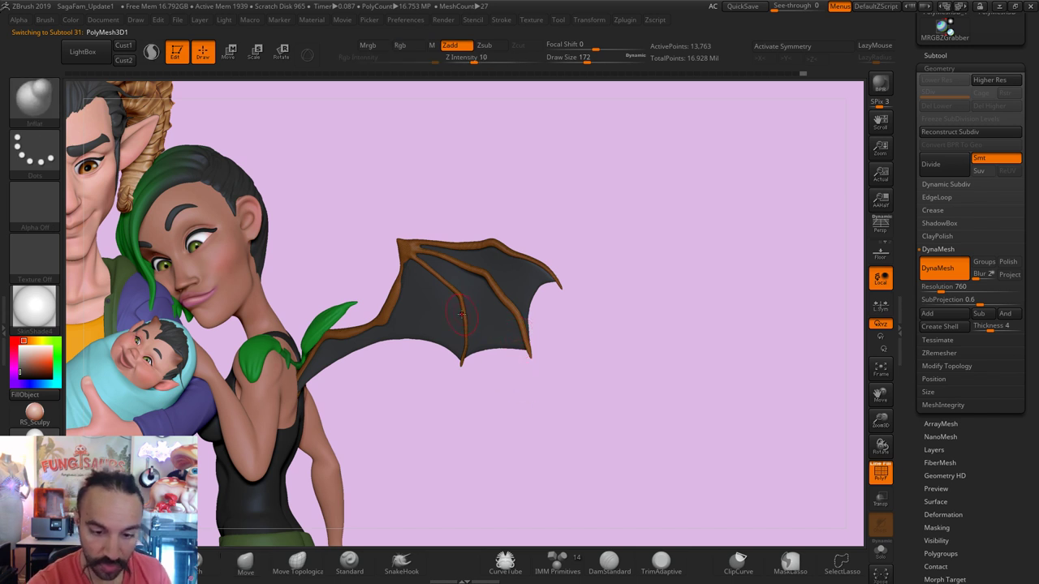
pyautogui.press(']')
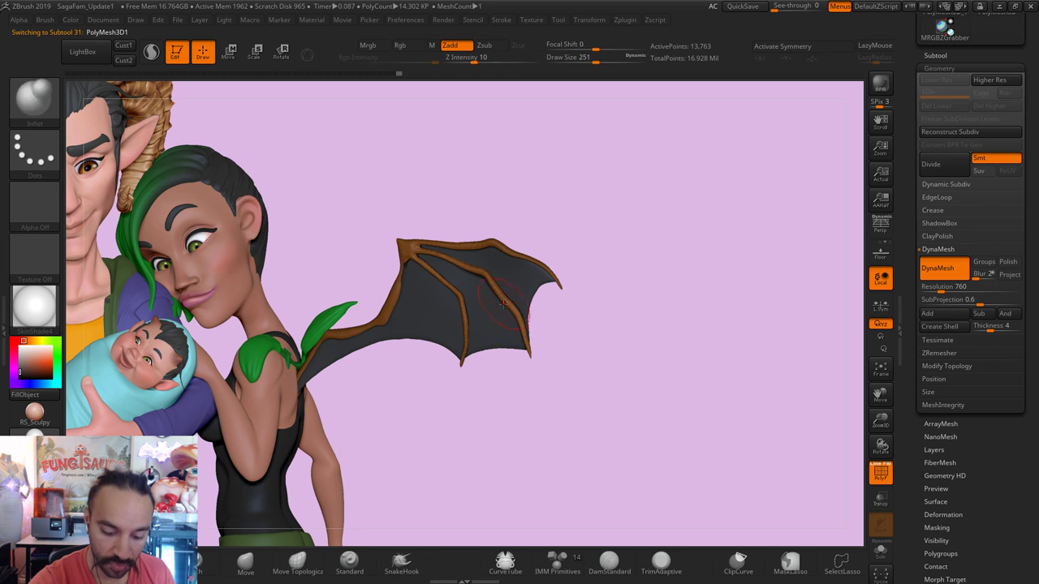
pyautogui.press('b')
pyautogui.press('p')
pyautogui.press('i')
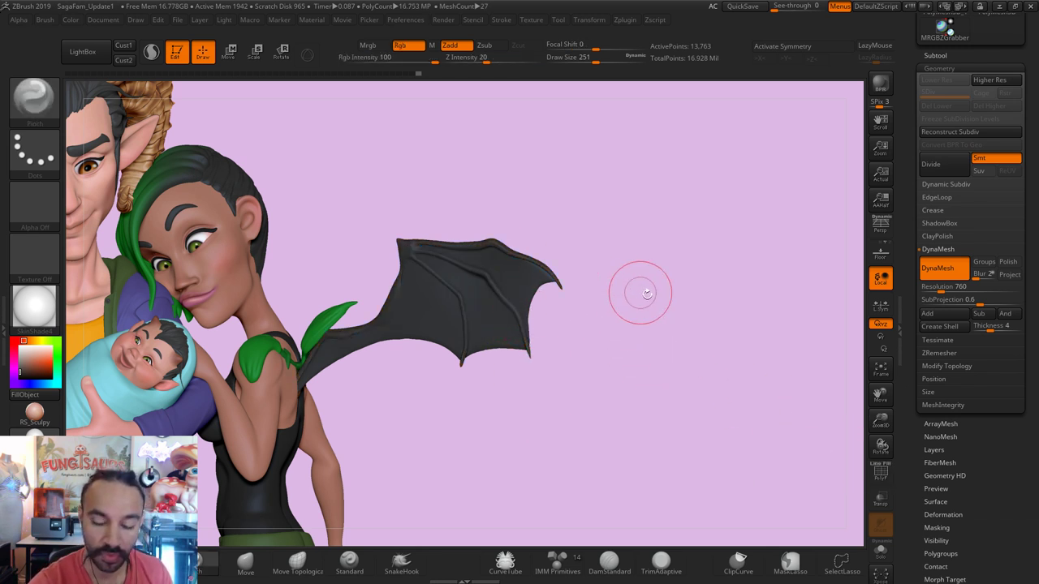
pyautogui.moveTo(568, 317); pyautogui.dragTo(598, 391)
pyautogui.press('f')
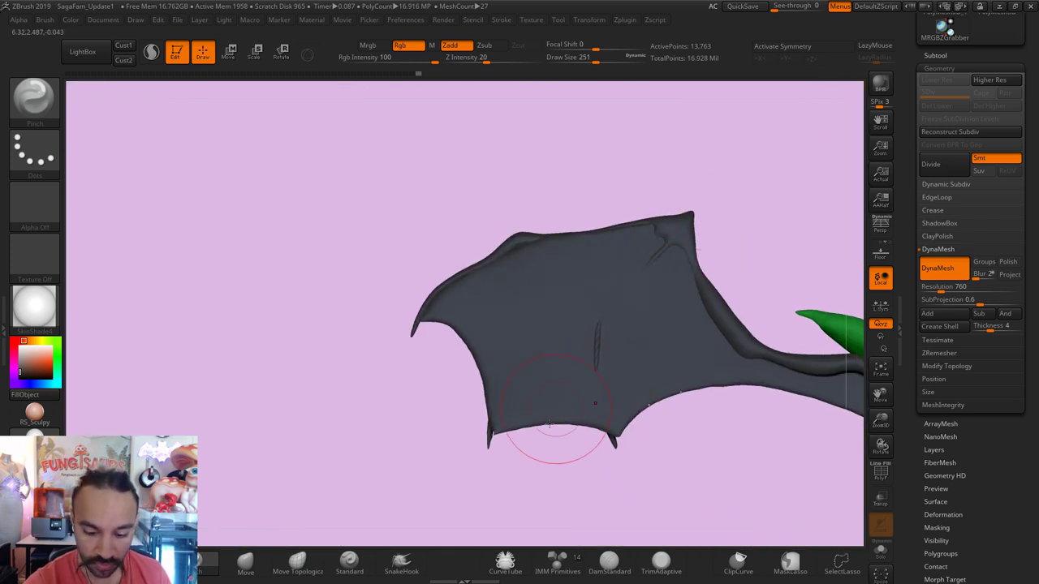
# Step: Carve a DamStandard crease along the bone ridge near the wing tip with a smaller brush
pyautogui.click(609, 560)
pyautogui.press('[')
pyautogui.moveTo(664, 244); pyautogui.dragTo(676, 235)
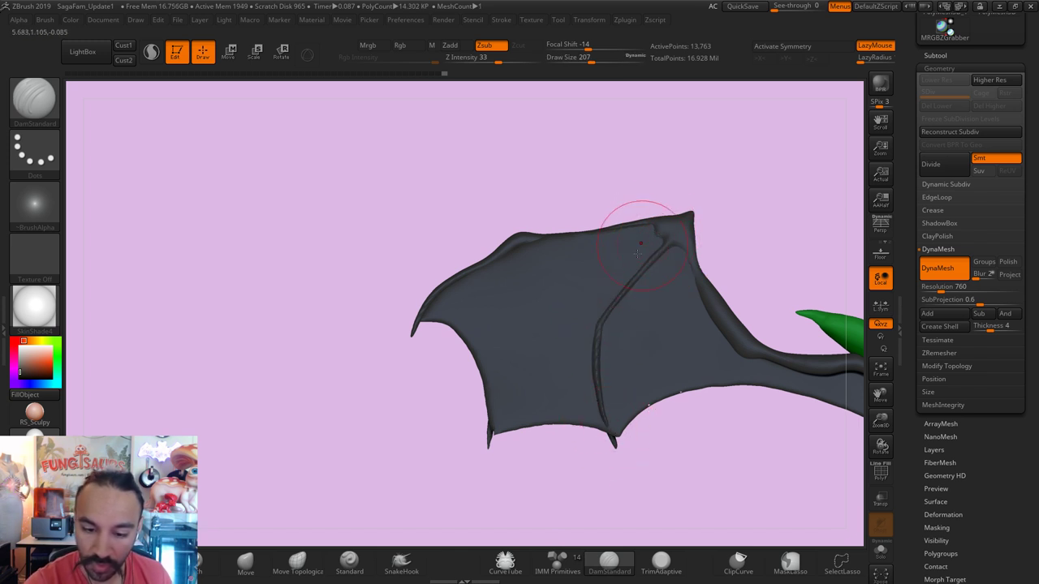
pyautogui.press('s')
pyautogui.click(488, 428)
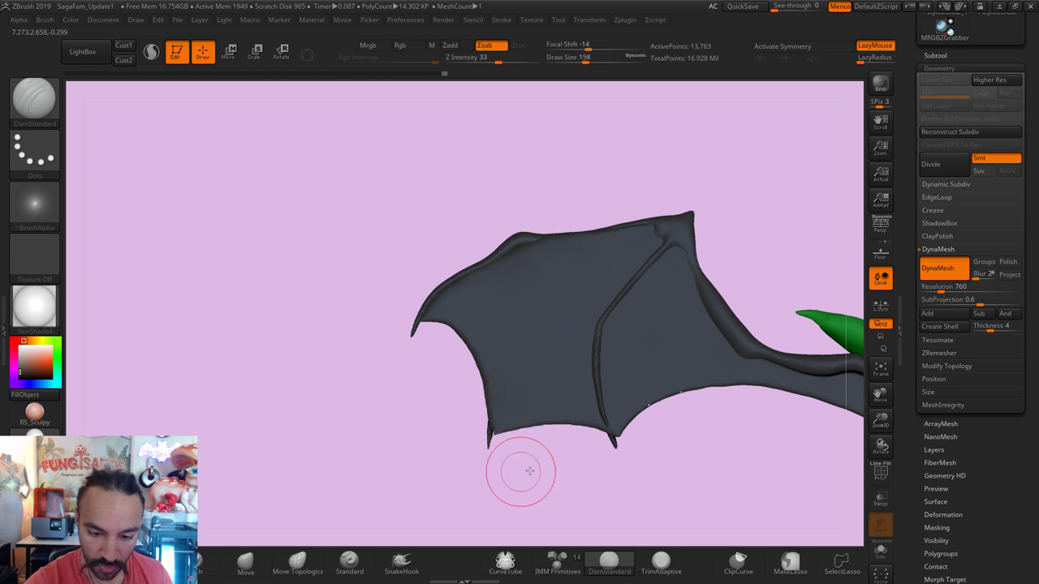
pyautogui.moveTo(519, 468)
pyautogui.mouseDown()
pyautogui.moveTo(569, 466)
pyautogui.moveTo(540, 498)
pyautogui.mouseUp()
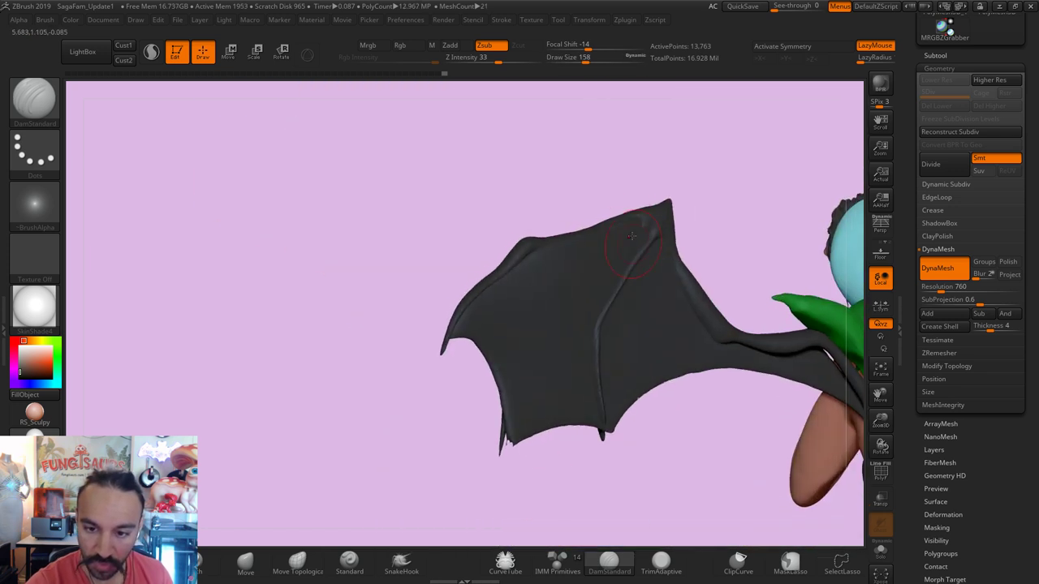
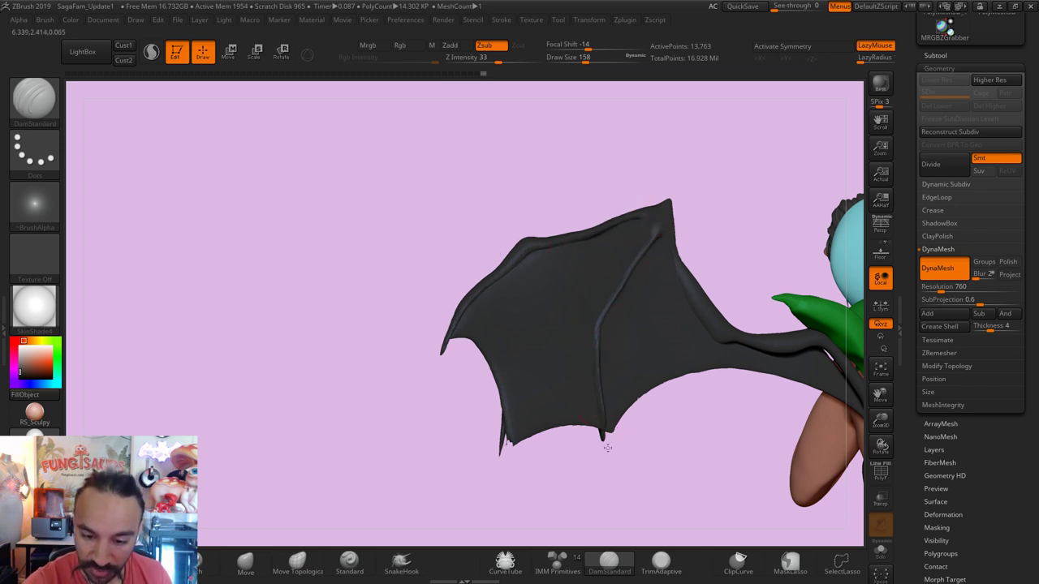
# Step: Select the wing membrane (PolyMesh3D2) and DynaMesh it at resolution 104, then smooth it
pyautogui.press('b')
pyautogui.press('m')
pyautogui.press('v')
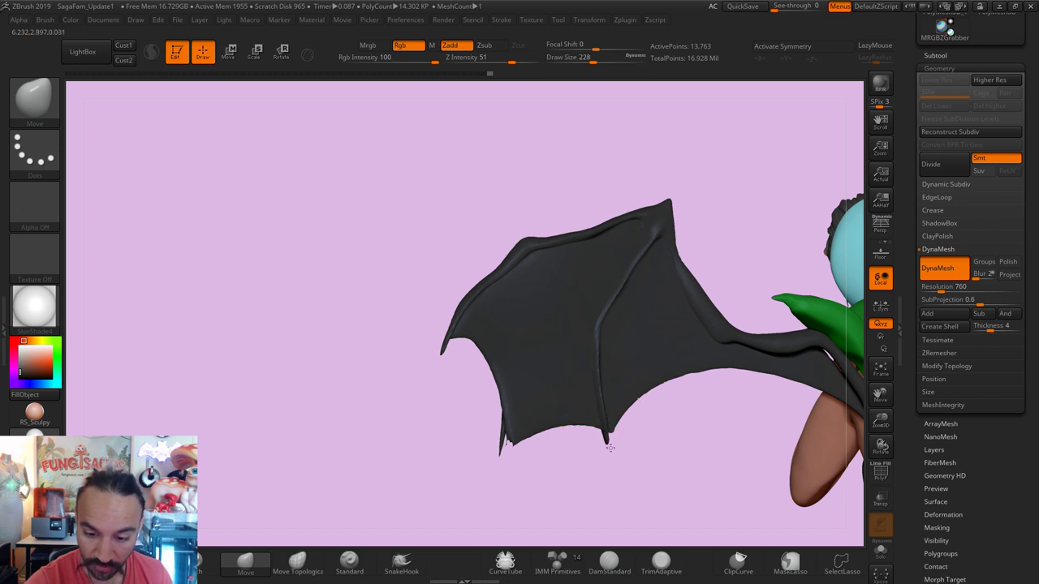
pyautogui.press(']')
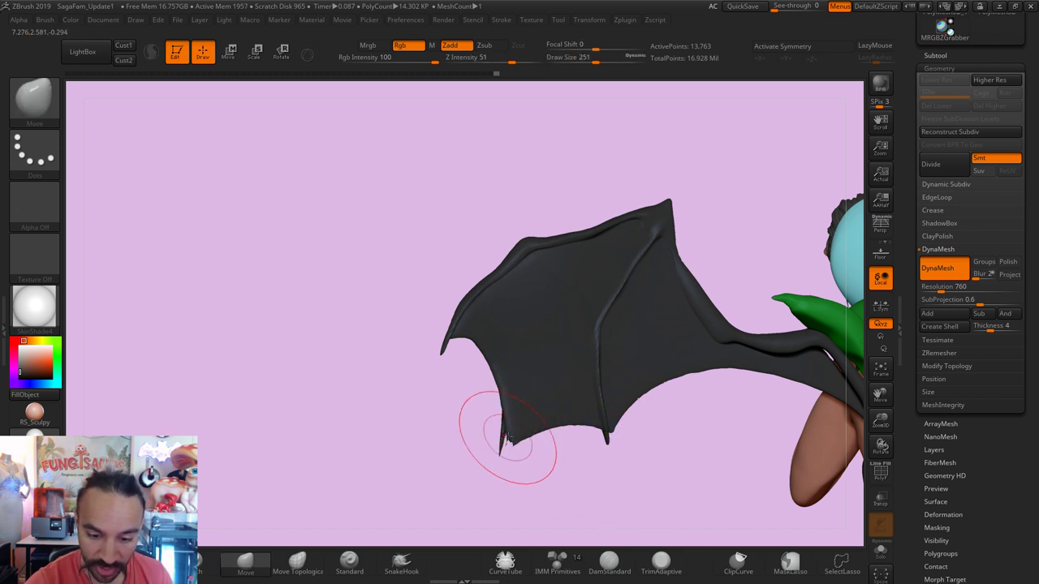
pyautogui.keyDown('alt'); pyautogui.click(510, 443); pyautogui.keyUp('alt')
pyautogui.press(']')
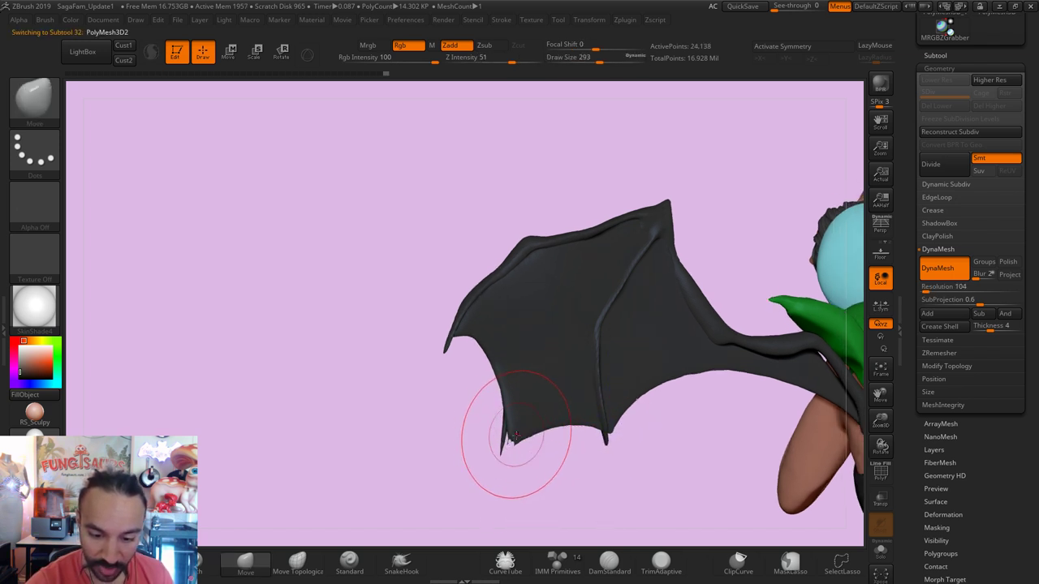
pyautogui.keyDown('ctrl'); pyautogui.moveTo(528, 466); pyautogui.dragTo(538, 473); pyautogui.keyUp('ctrl')
pyautogui.press('s')
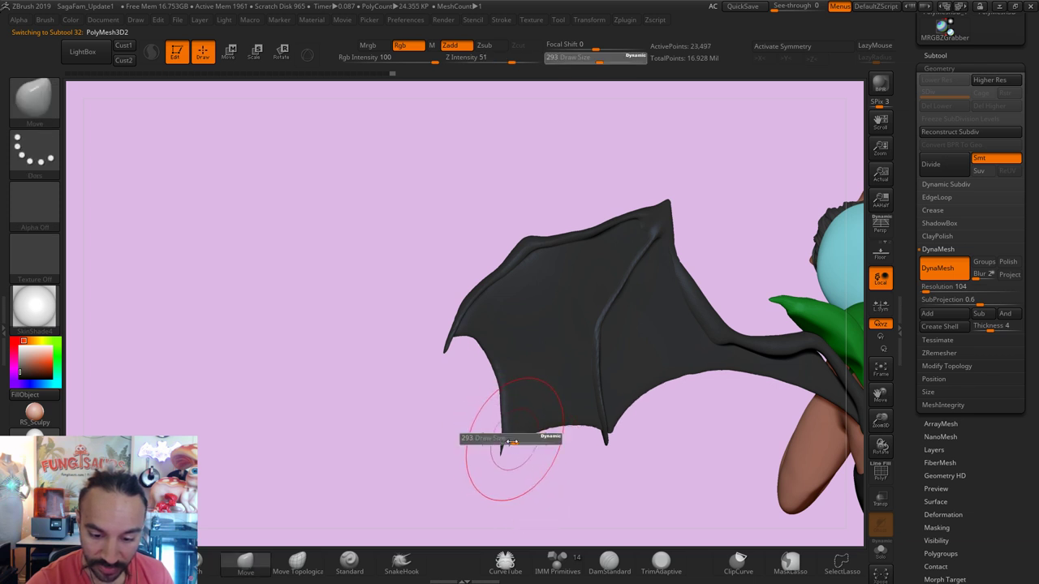
pyautogui.press('shift')
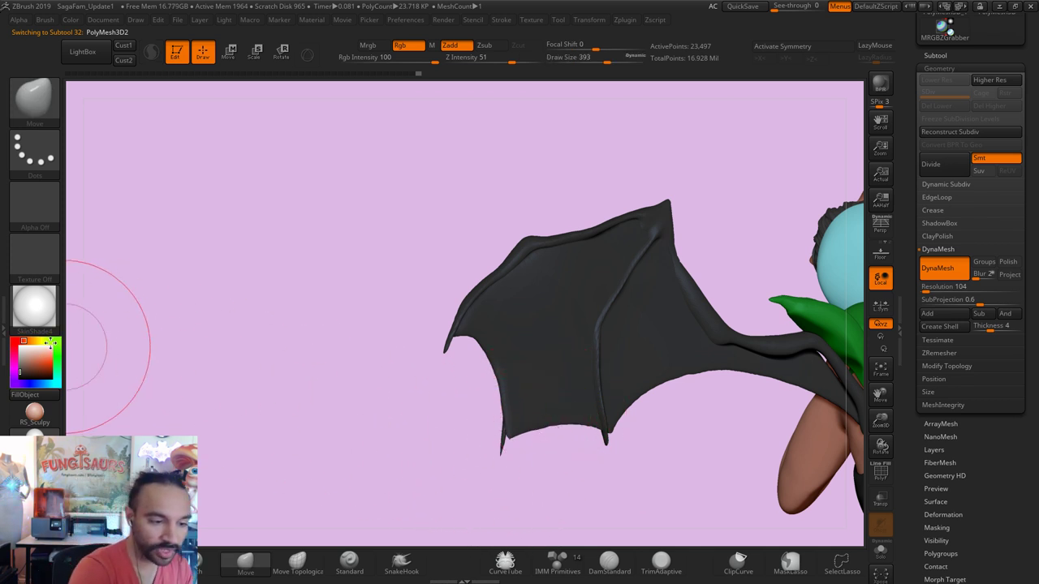
# Step: Fill the wing membrane with pale green using Color > FillObject
pyautogui.click(50, 342)
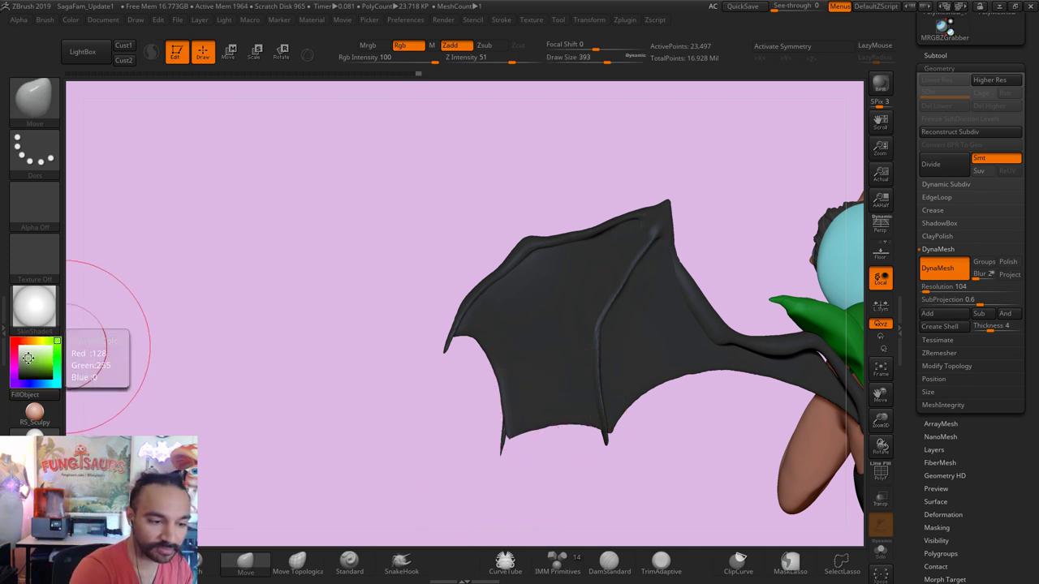
pyautogui.click(73, 20)
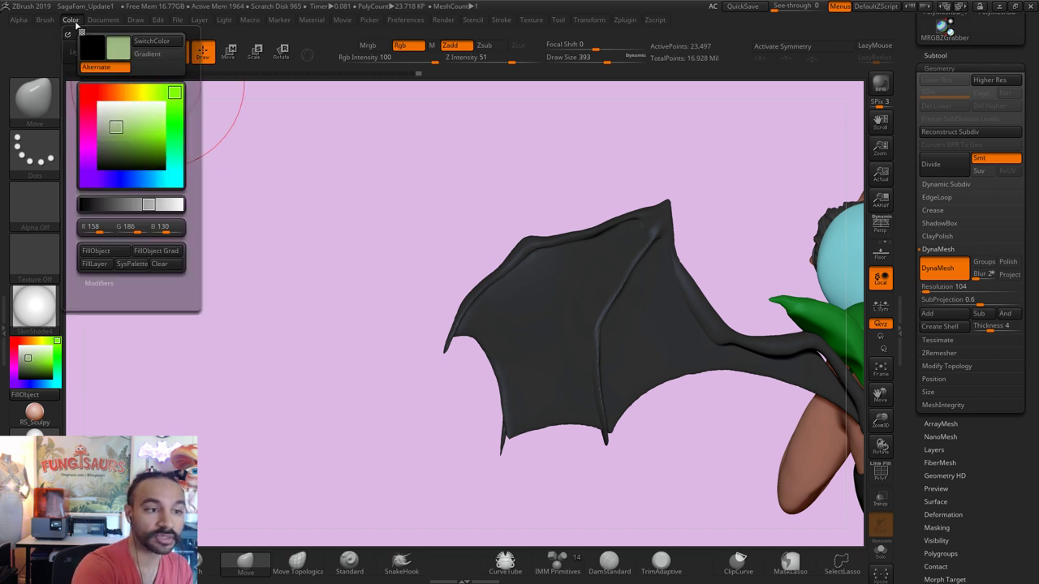
pyautogui.click(118, 251)
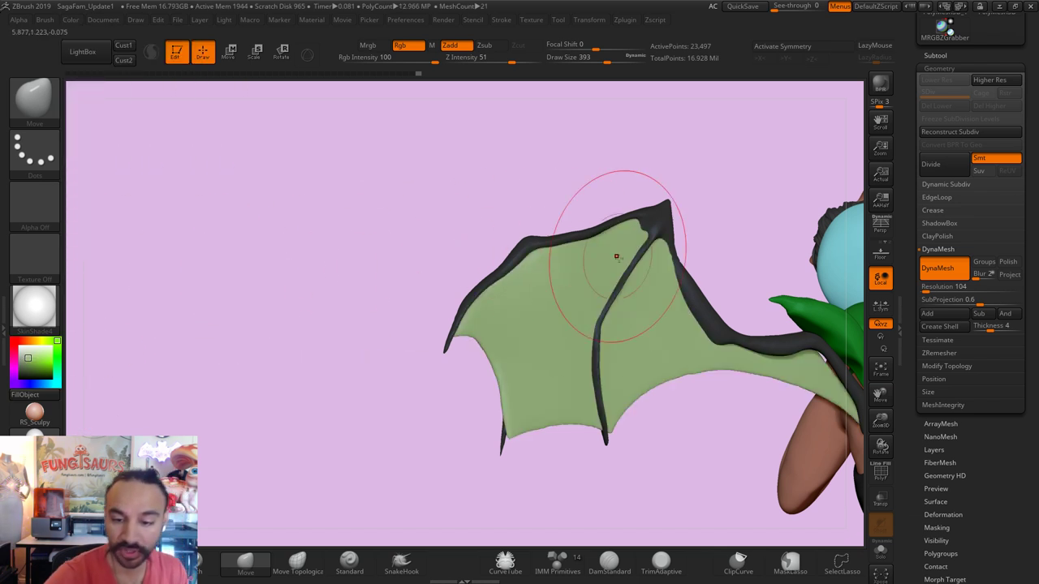
# Step: Carve vein grooves down the lower and upper membrane with DamStandard
pyautogui.click(609, 560)
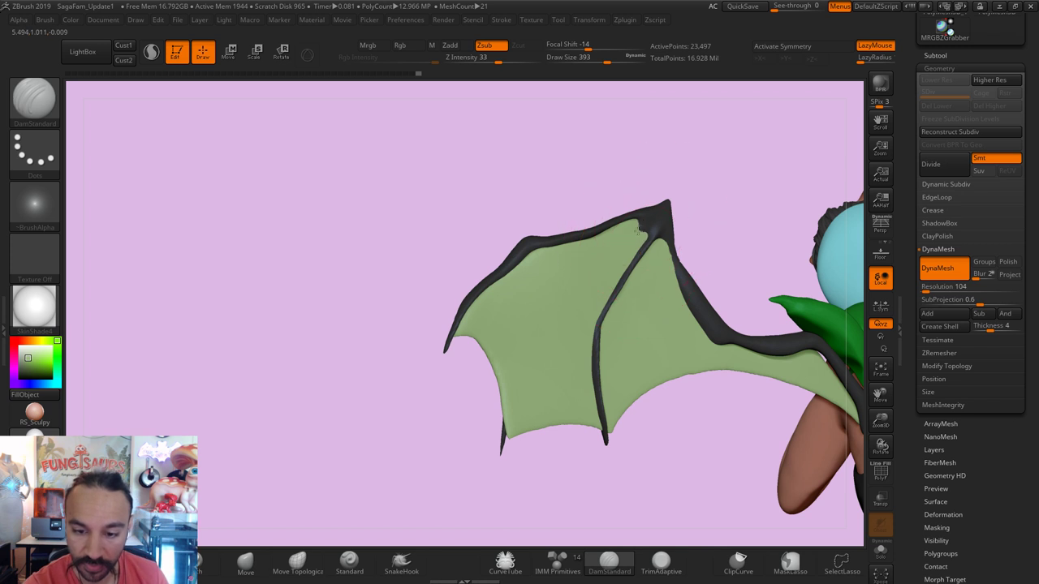
pyautogui.moveTo(641, 212)
pyautogui.mouseDown()
pyautogui.moveTo(574, 278)
pyautogui.moveTo(532, 344)
pyautogui.moveTo(511, 426)
pyautogui.mouseUp()
pyautogui.hotkey('ctrl', 'z')
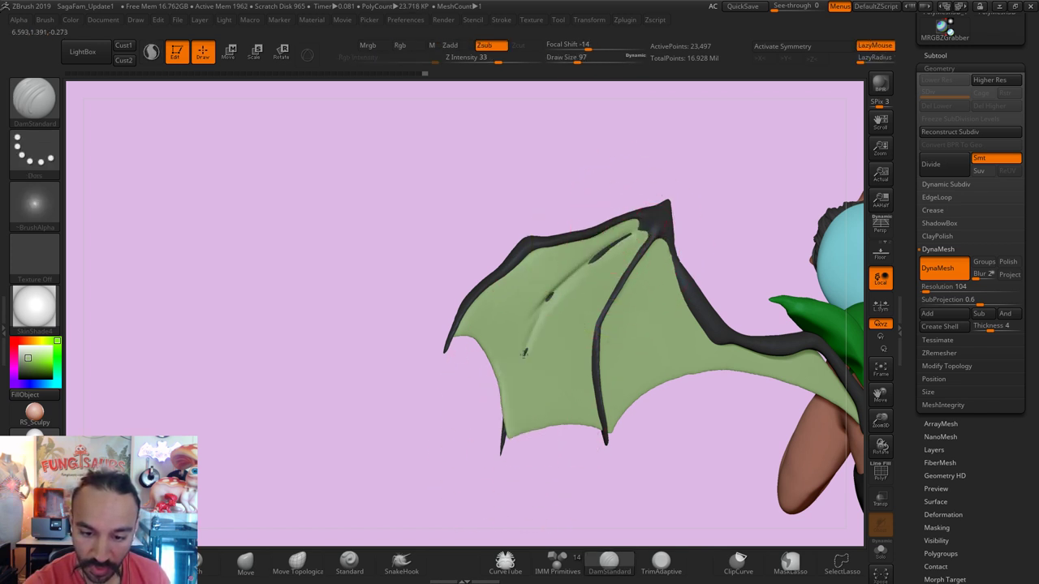
pyautogui.moveTo(525, 353)
pyautogui.mouseDown()
pyautogui.moveTo(515, 390)
pyautogui.moveTo(536, 331)
pyautogui.moveTo(503, 439)
pyautogui.mouseUp()
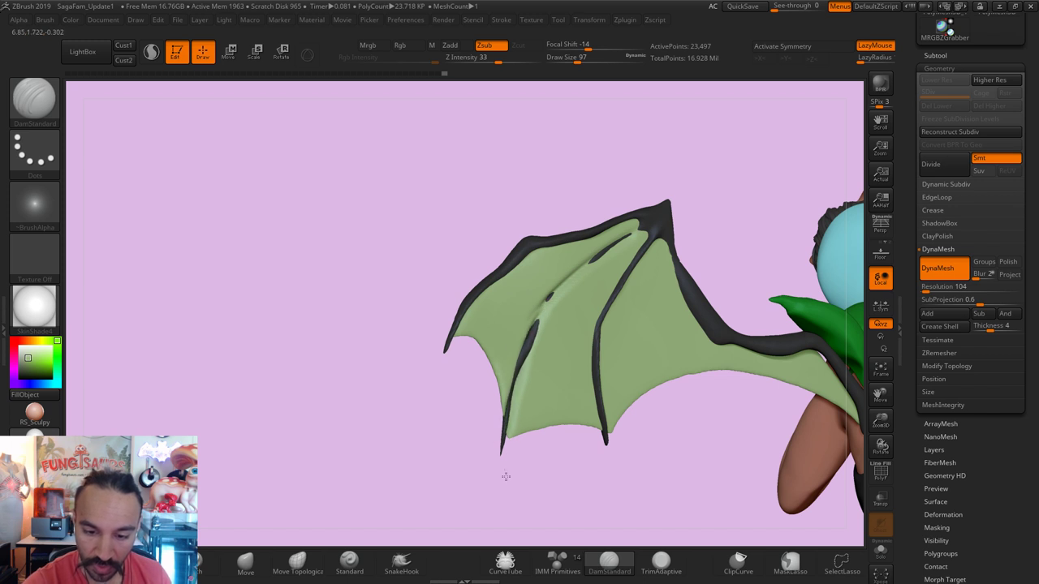
pyautogui.moveTo(610, 247); pyautogui.dragTo(568, 283)
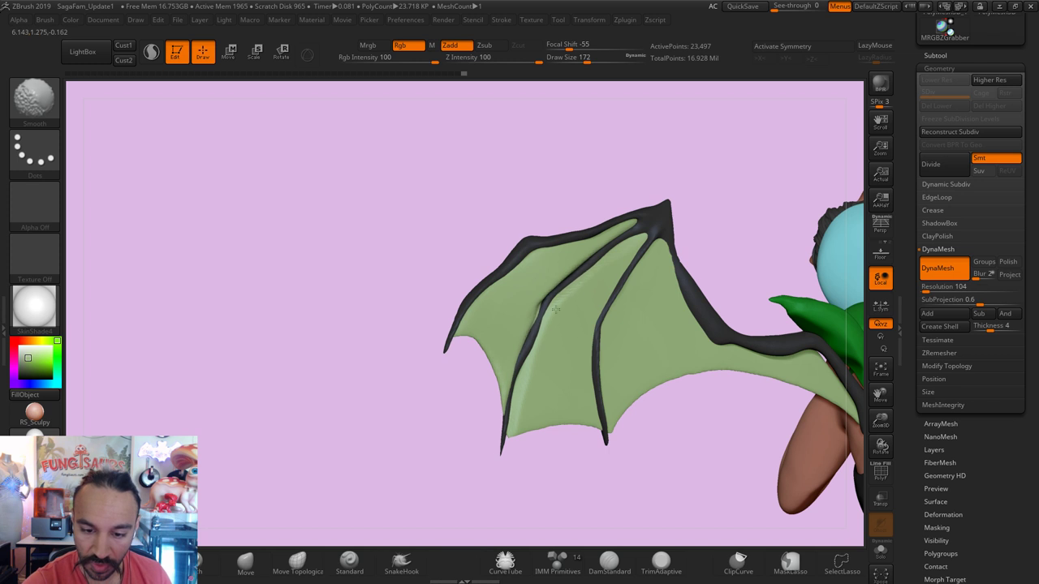
# Step: Smooth the carved membrane surface with brush size 136
pyautogui.press('s')
pyautogui.moveTo(546, 322); pyautogui.dragTo(557, 538)
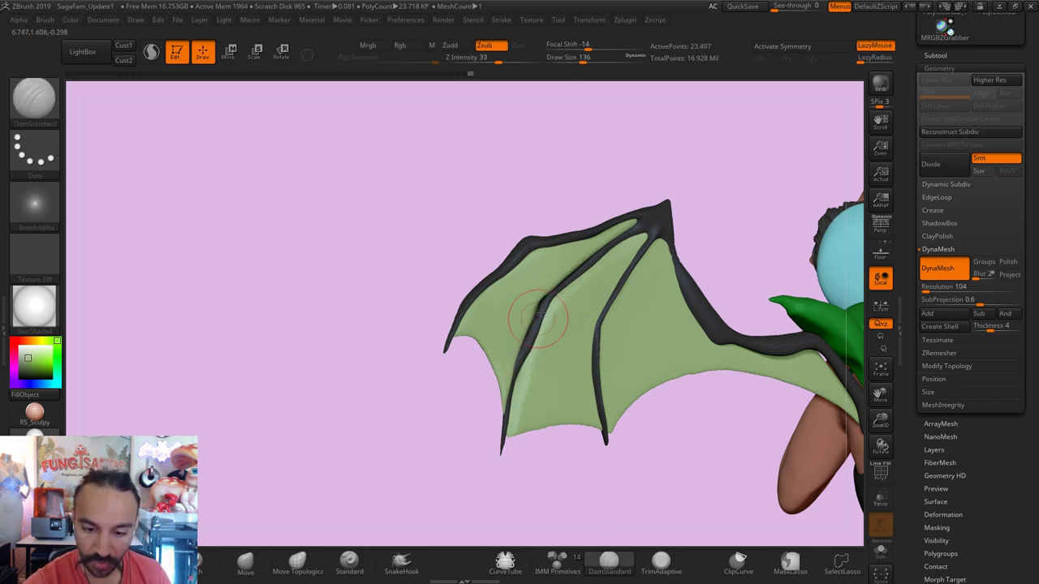
pyautogui.press('b')
pyautogui.press('m')
pyautogui.press('v')
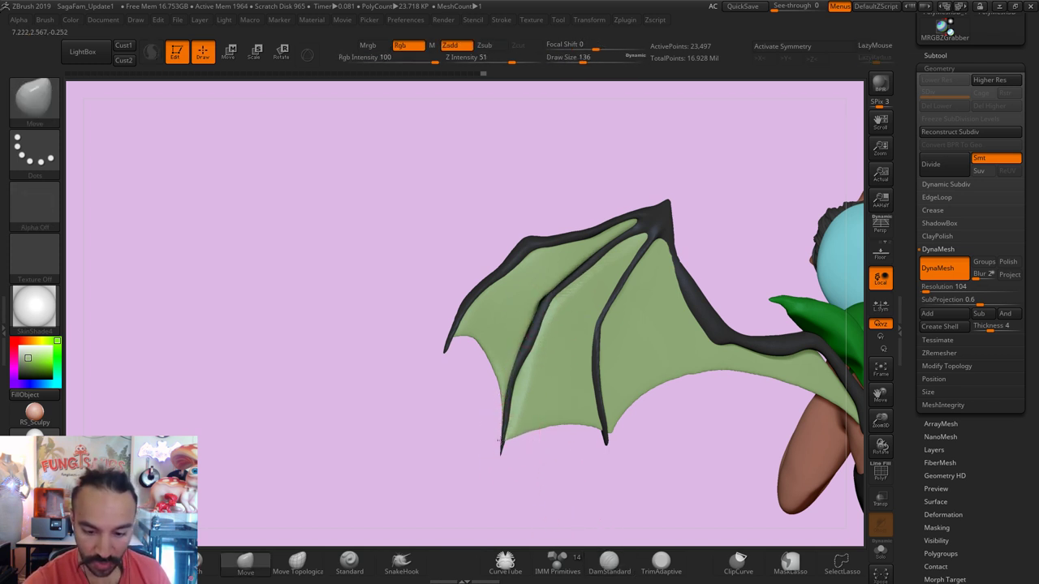
pyautogui.press('shift')
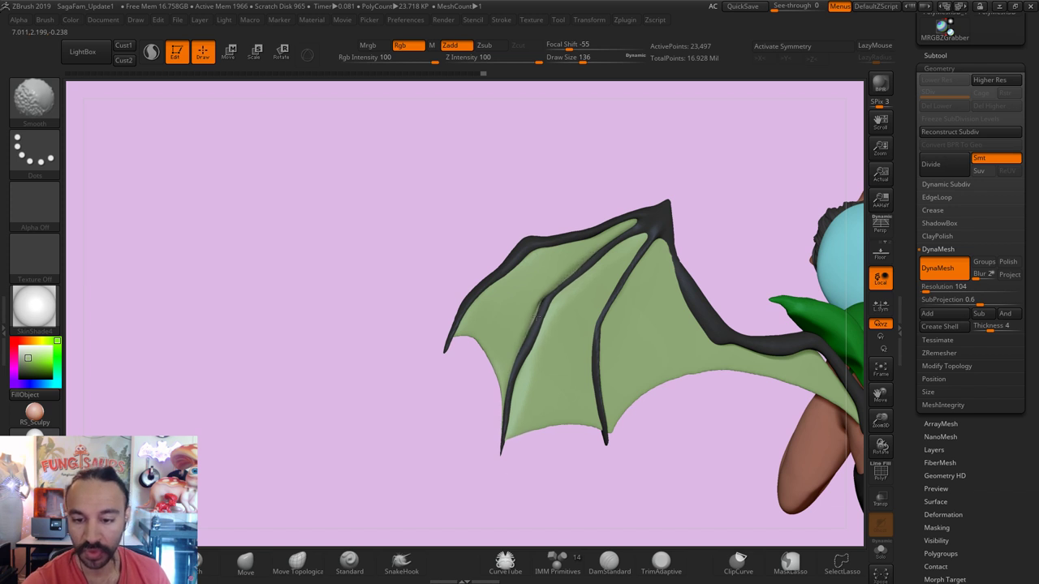
pyautogui.moveTo(571, 260)
pyautogui.keyDown('shift'); pyautogui.mouseDown()
pyautogui.moveTo(557, 267)
pyautogui.moveTo(550, 313)
pyautogui.mouseUp(); pyautogui.keyUp('shift')
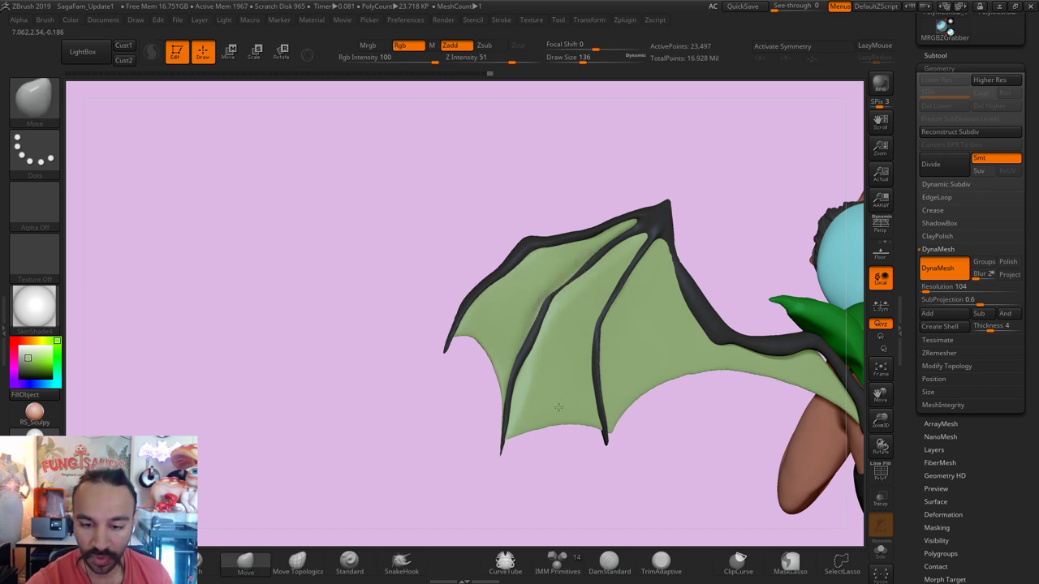
pyautogui.moveTo(543, 491); pyautogui.dragTo(599, 267)
pyautogui.moveTo(599, 268); pyautogui.dragTo(585, 269, button='right')
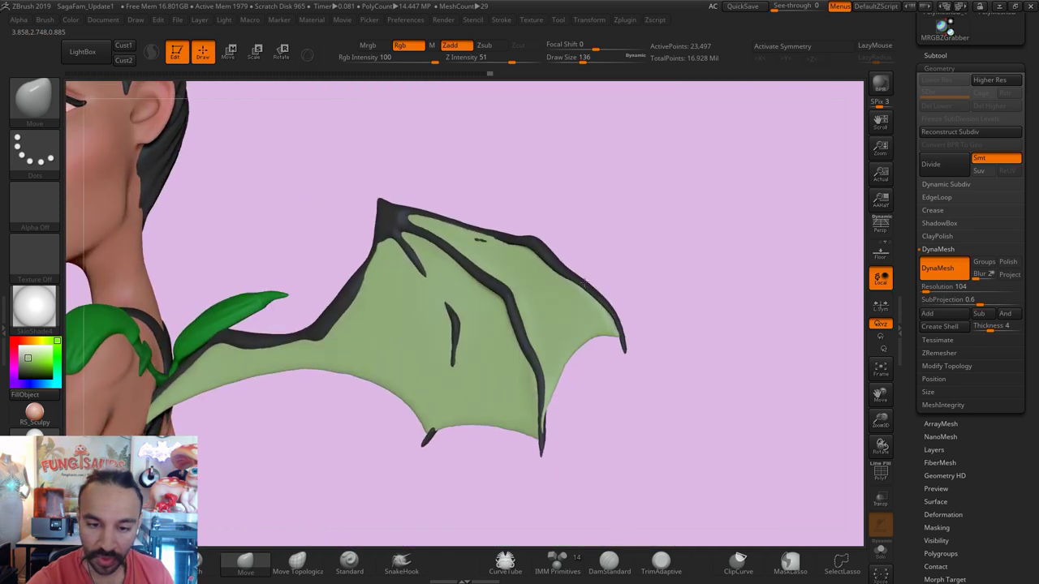
# Step: Inflate the short inner wing bone so it thickens and extends across the membrane
pyautogui.press('shift')
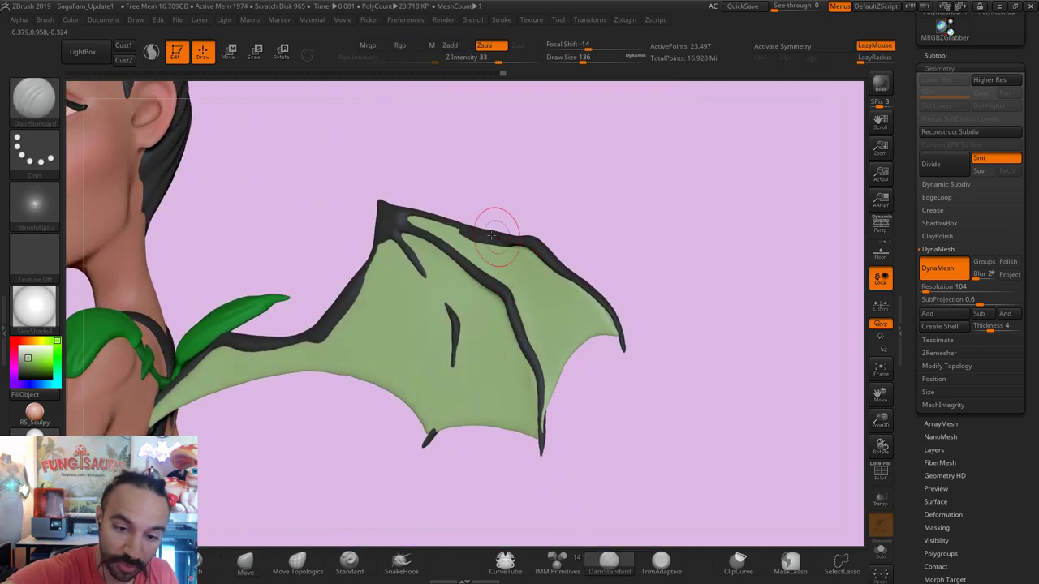
pyautogui.press('shift')
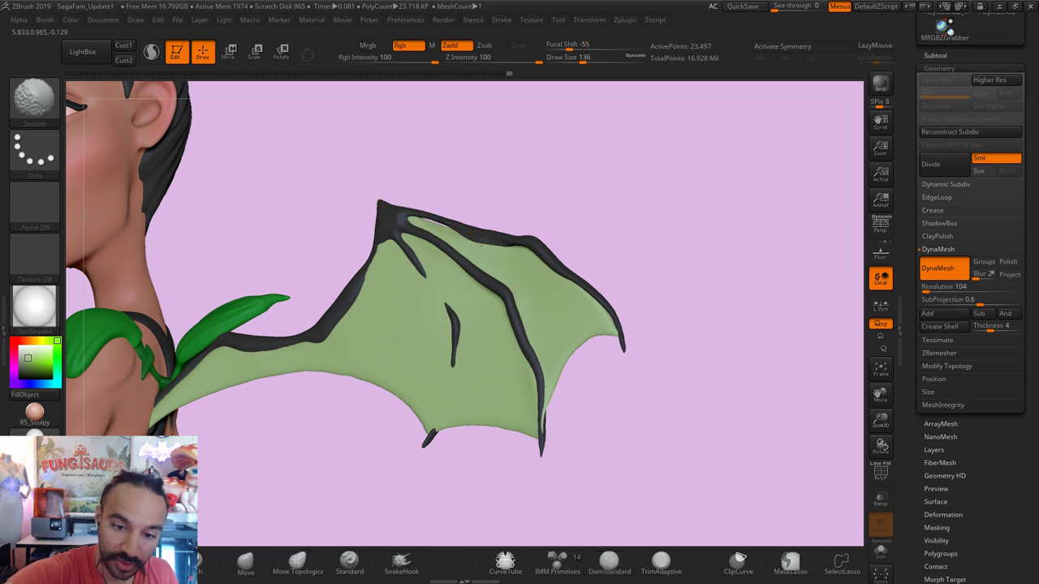
pyautogui.press('ctrl')
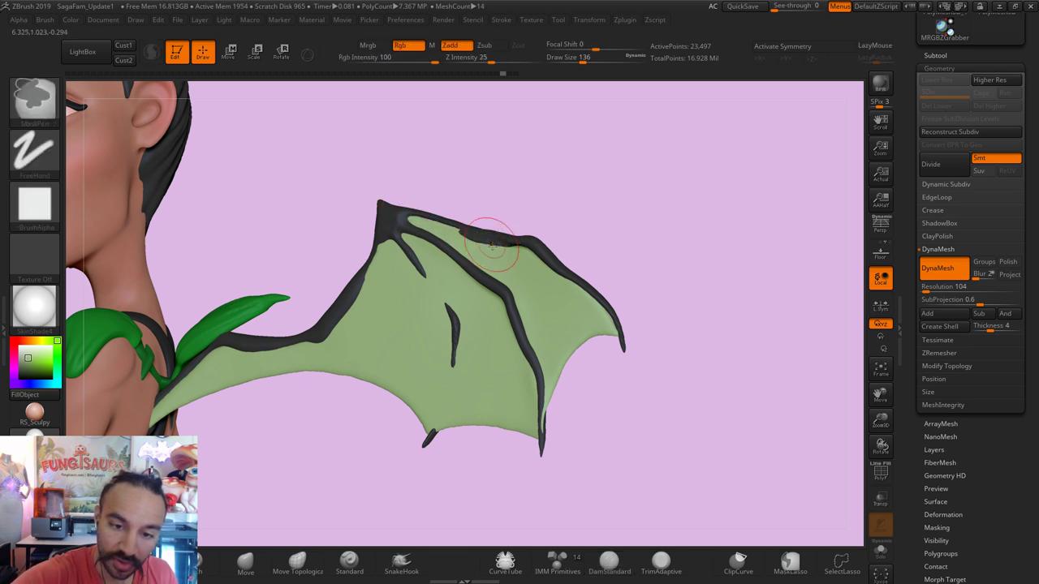
pyautogui.press('shift')
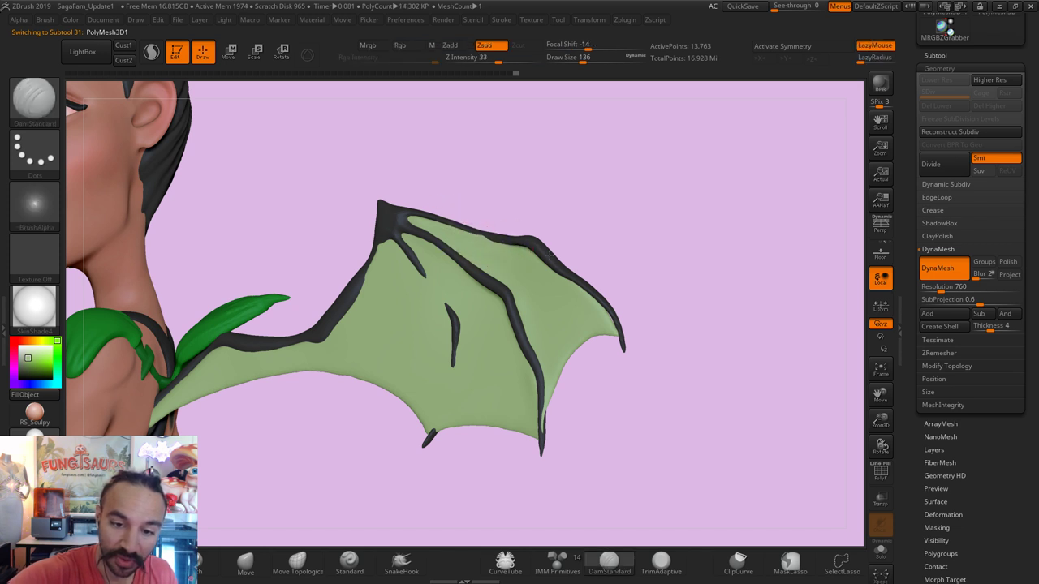
pyautogui.press('b')
pyautogui.press('i')
pyautogui.press('n')
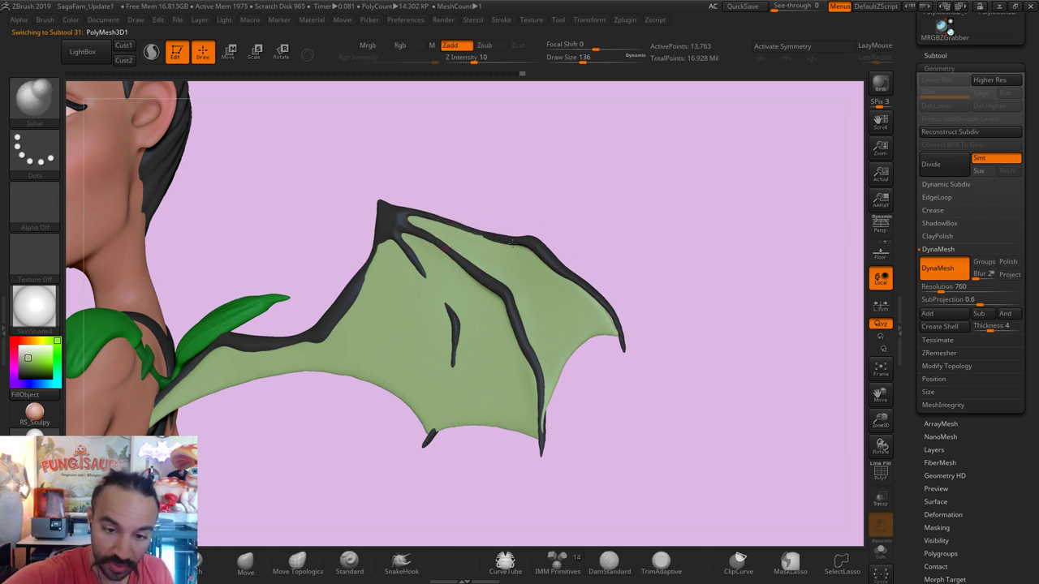
pyautogui.moveTo(427, 272); pyautogui.dragTo(441, 302)
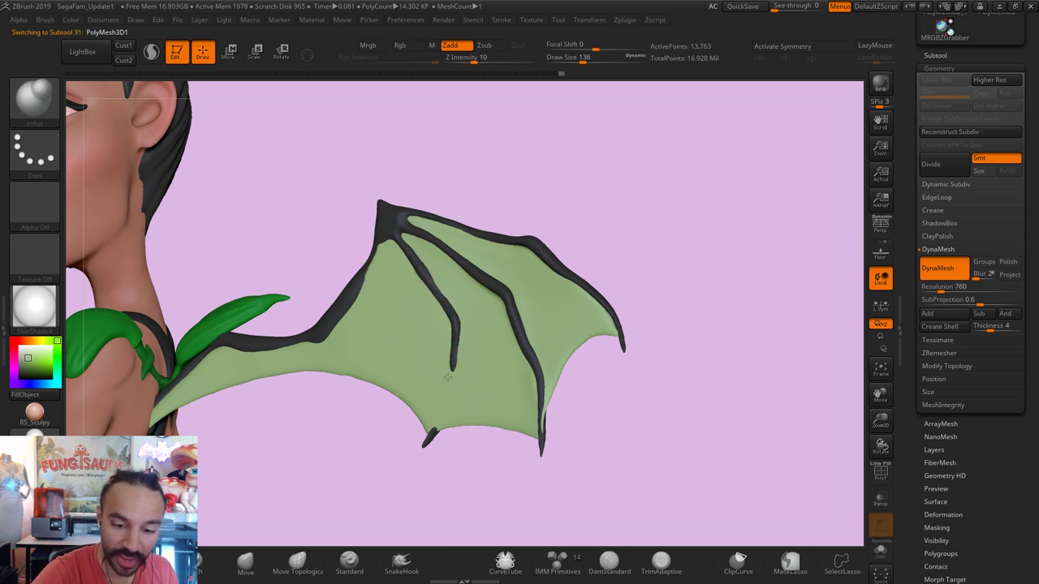
pyautogui.press('b')
pyautogui.press('m')
pyautogui.press('v')
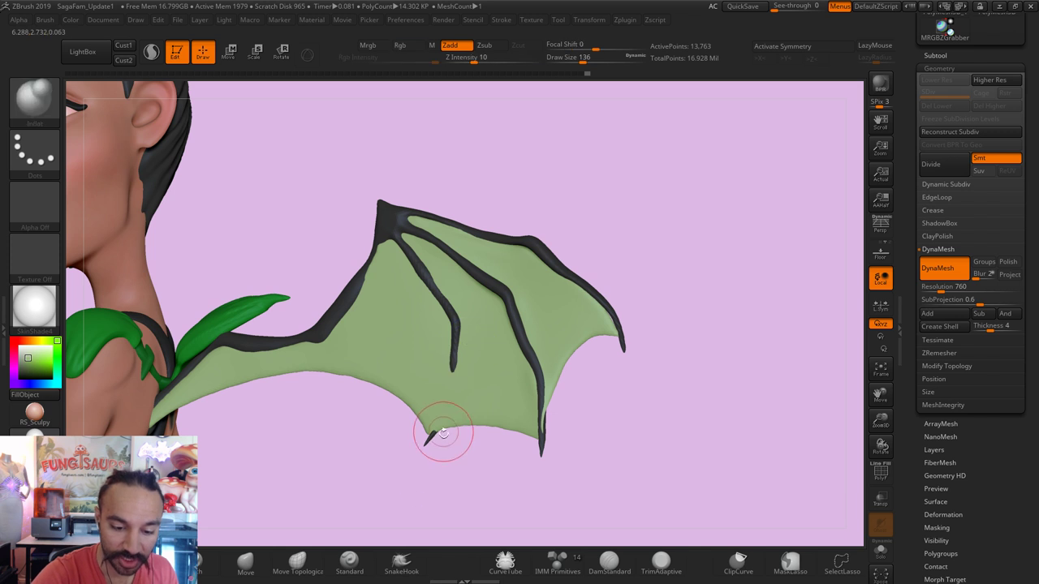
pyautogui.moveTo(471, 466); pyautogui.dragTo(487, 463)
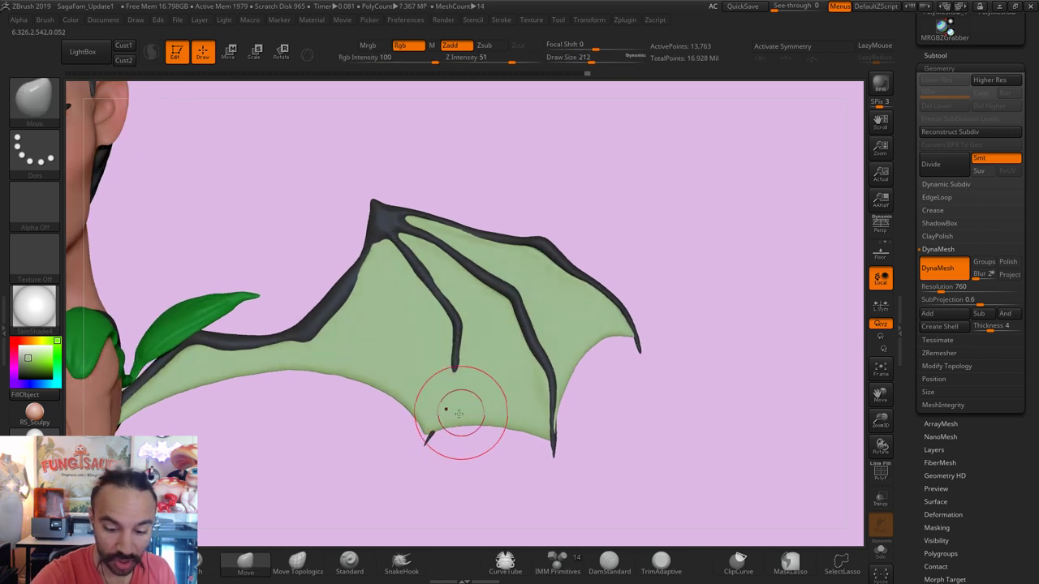
# Step: Select the wing membrane and briefly solo it, then show the full model again
pyautogui.click(610, 561)
pyautogui.keyDown('alt'); pyautogui.click(452, 357); pyautogui.keyUp('alt')
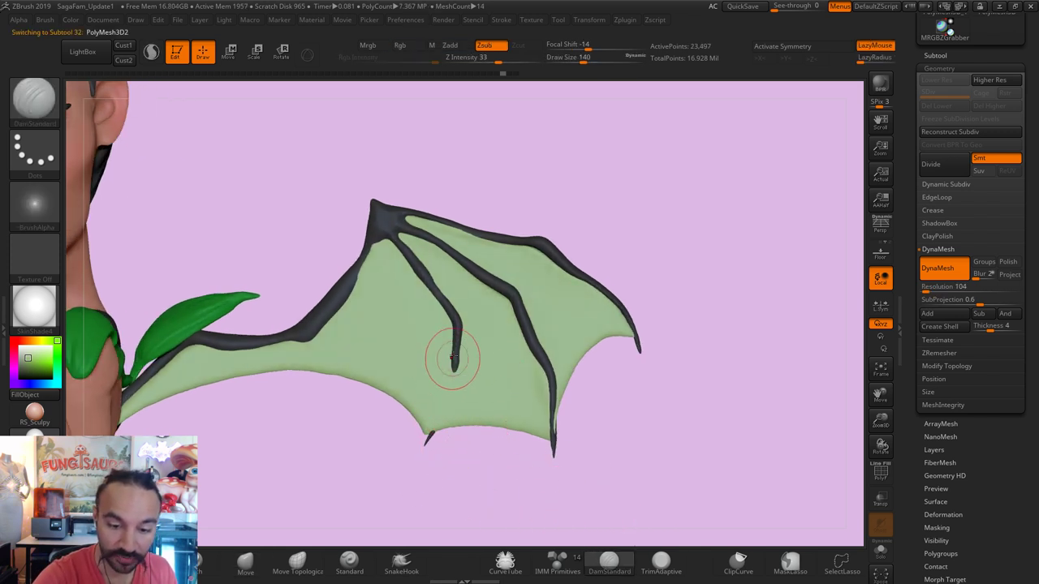
pyautogui.keyDown('shift'); pyautogui.moveTo(485, 471); pyautogui.dragTo(491, 471); pyautogui.keyUp('shift')
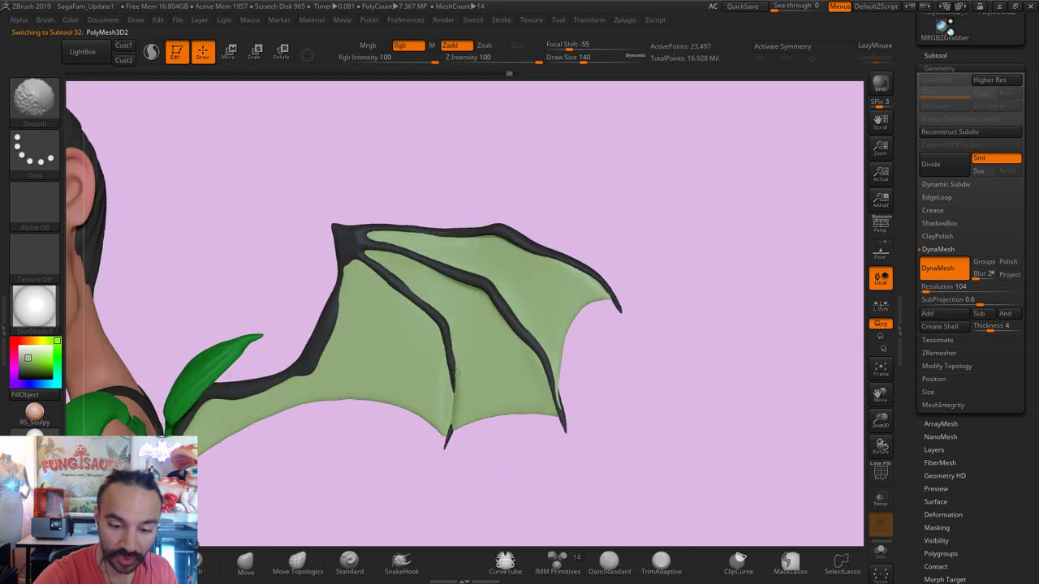
pyautogui.press('b')
pyautogui.press('m')
pyautogui.press('v')
pyautogui.press('s')
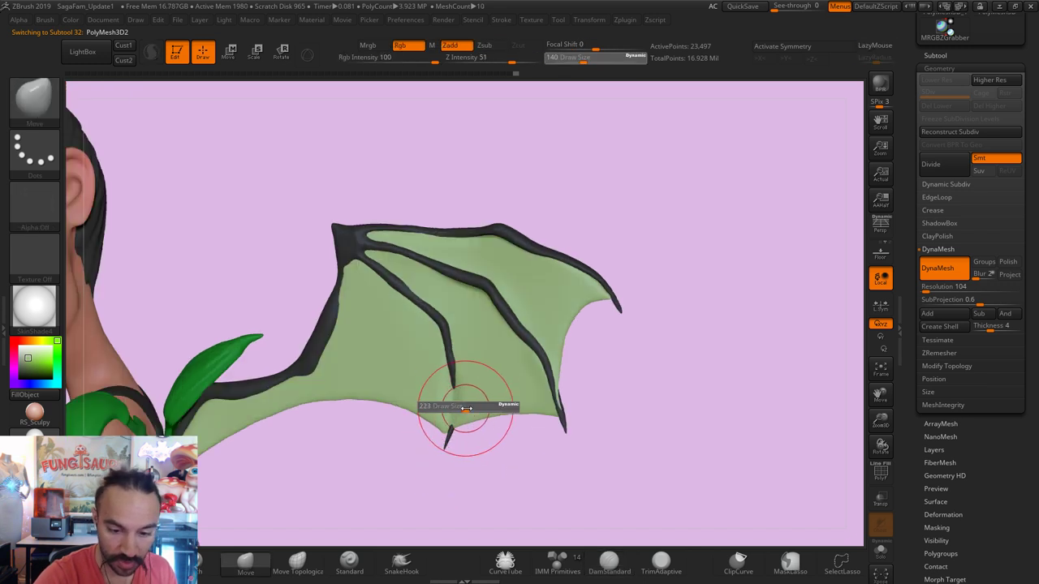
pyautogui.click(881, 552)
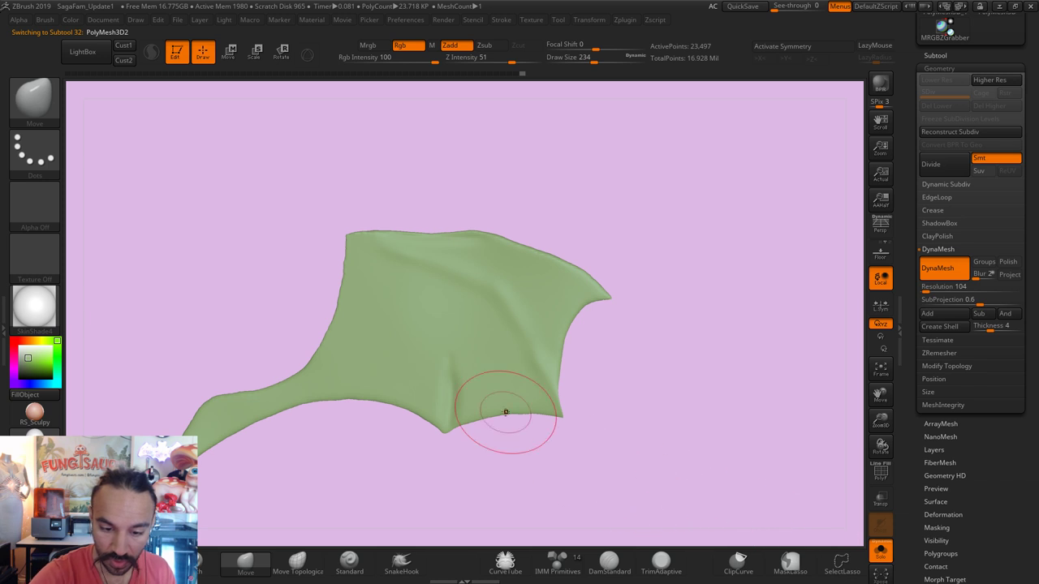
pyautogui.click(880, 552)
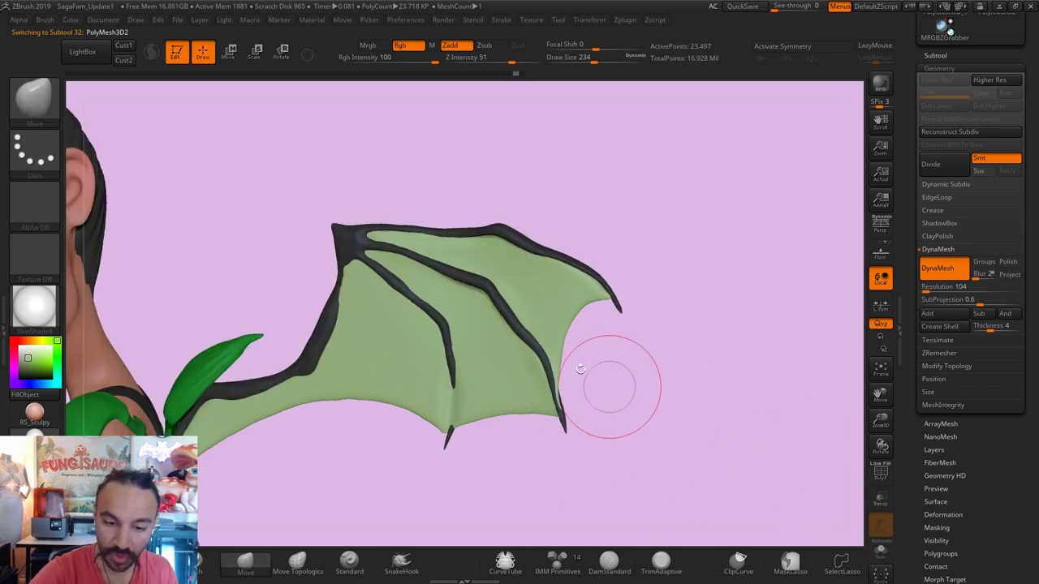
# Step: Select the wing bones (PolyMesh3D1), solo them and view them edge-on
pyautogui.keyDown('alt'); pyautogui.click(421, 299); pyautogui.keyUp('alt')
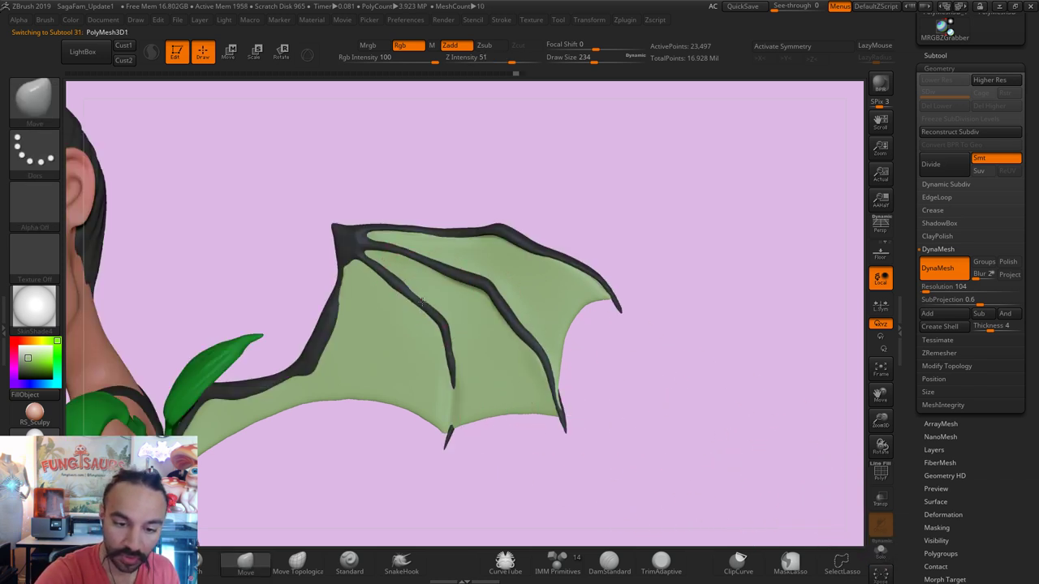
pyautogui.click(881, 552)
pyautogui.press('s')
pyautogui.moveTo(503, 390); pyautogui.dragTo(457, 390)
pyautogui.moveTo(457, 441)
pyautogui.mouseDown()
pyautogui.moveTo(487, 438)
pyautogui.moveTo(455, 439)
pyautogui.moveTo(452, 364)
pyautogui.moveTo(472, 412)
pyautogui.mouseUp()
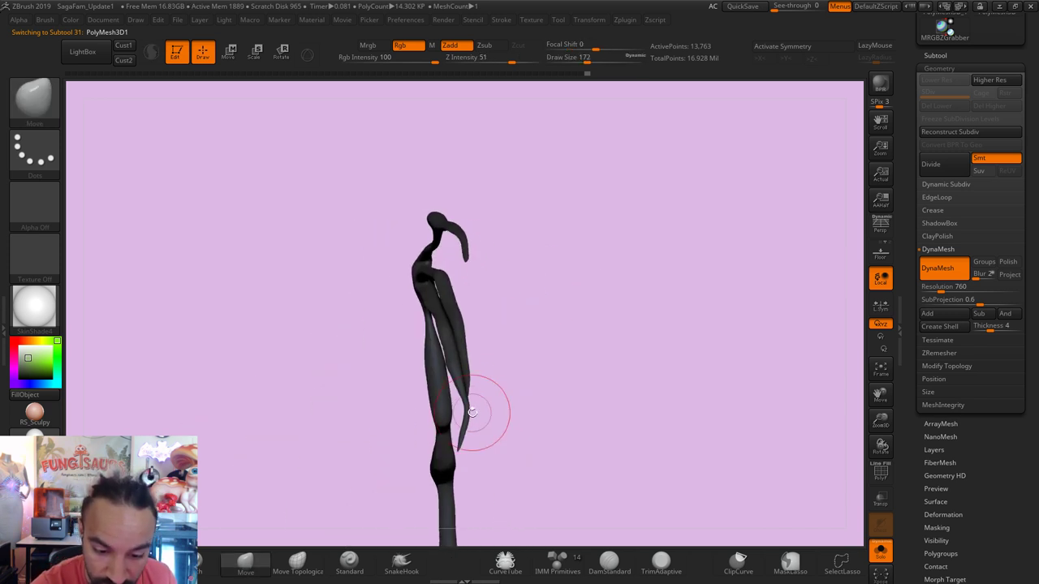
# Step: Inflate the vein tubes' branch junction from a side view, then turn Solo off
pyautogui.press('b')
pyautogui.press('i')
pyautogui.press('n')
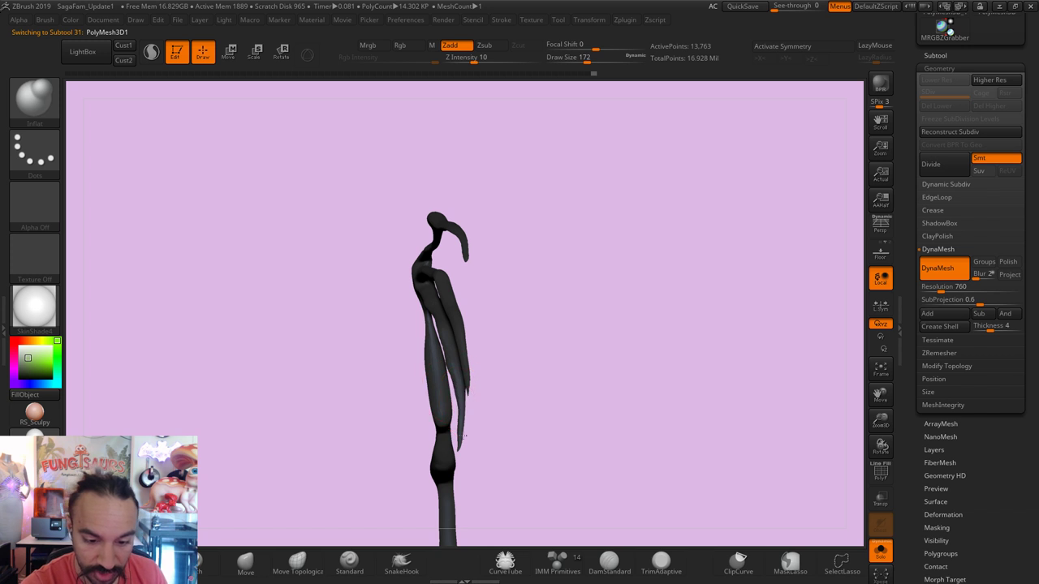
pyautogui.moveTo(494, 372); pyautogui.dragTo(491, 382)
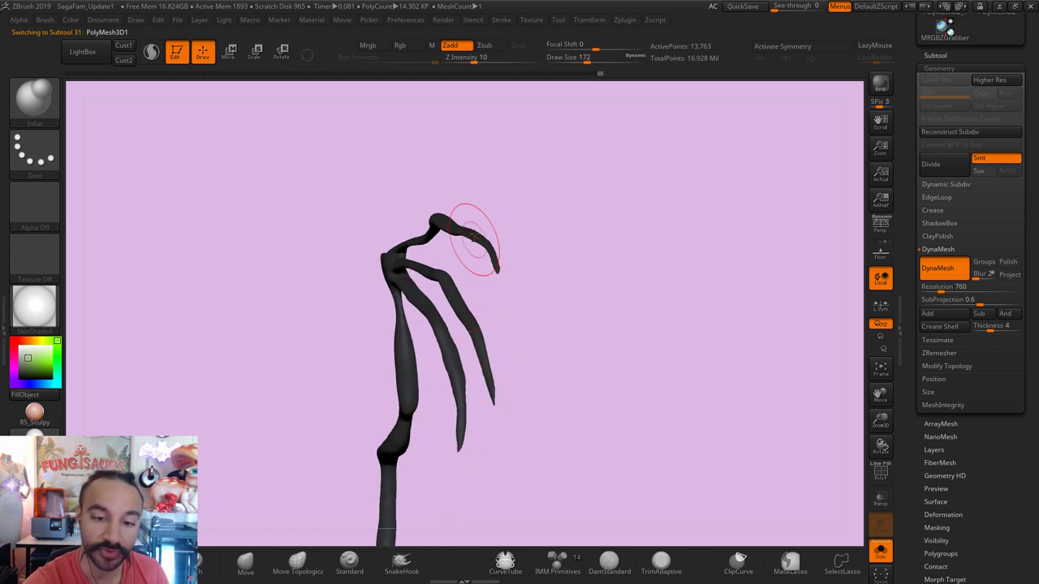
pyautogui.moveTo(470, 232); pyautogui.dragTo(471, 204)
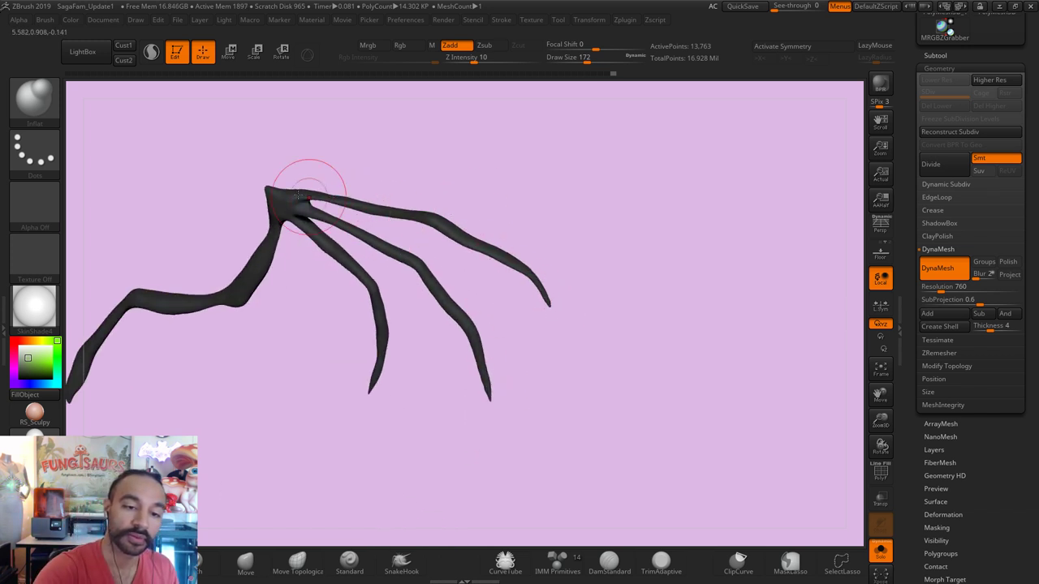
pyautogui.moveTo(300, 195)
pyautogui.mouseDown()
pyautogui.moveTo(301, 186)
pyautogui.moveTo(325, 203)
pyautogui.mouseUp()
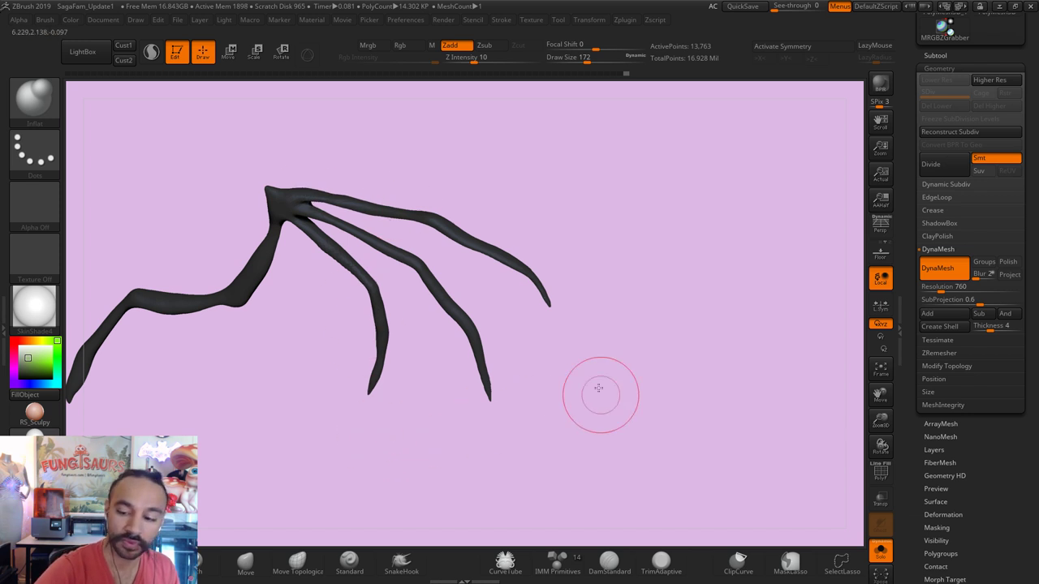
pyautogui.click(881, 552)
pyautogui.moveTo(625, 352); pyautogui.dragTo(650, 262)
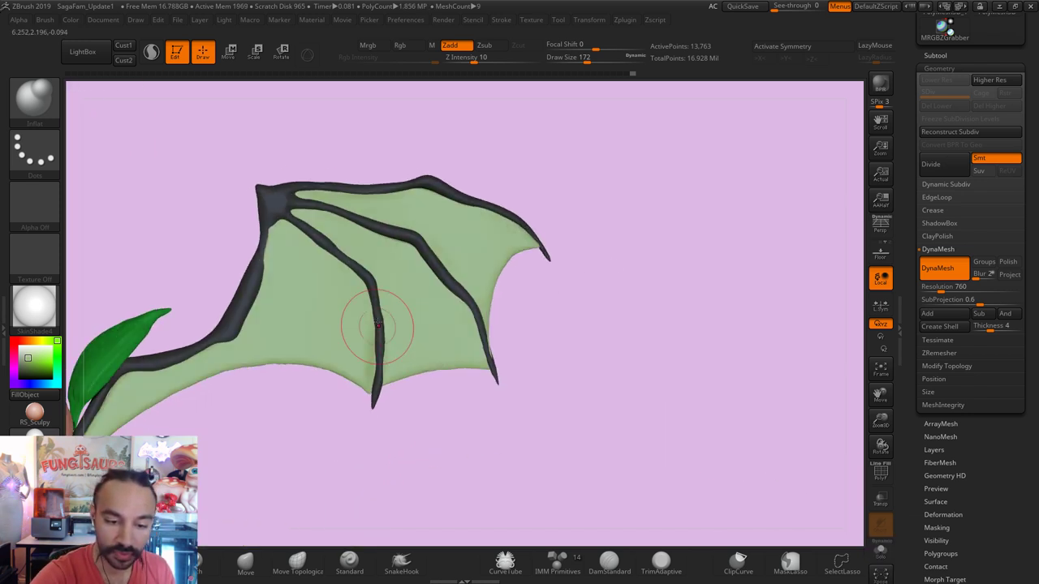
# Step: Pull the lower finger tip downward with Move, brush size reduced to 97
pyautogui.press('b')
pyautogui.press('m')
pyautogui.press('v')
pyautogui.moveTo(371, 382); pyautogui.dragTo(365, 410)
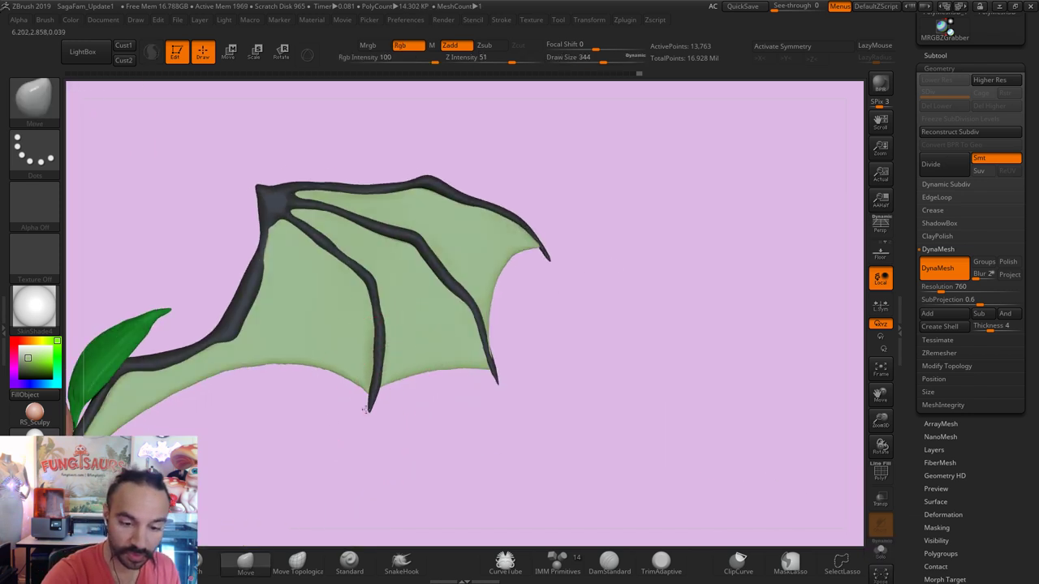
pyautogui.press('s')
pyautogui.moveTo(367, 349)
pyautogui.mouseDown()
pyautogui.moveTo(353, 349)
pyautogui.moveTo(349, 374)
pyautogui.moveTo(378, 369)
pyautogui.moveTo(364, 341)
pyautogui.moveTo(378, 346)
pyautogui.mouseUp()
pyautogui.press('s')
pyautogui.press('s')
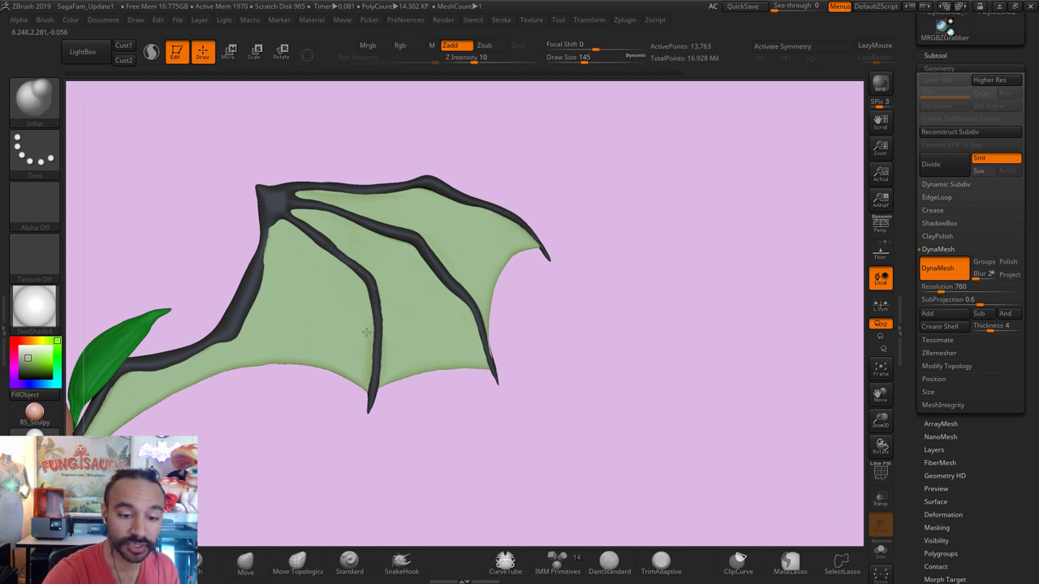
# Step: Fuse the vein tubes into one DynaMesh, smooth, and edit the Resolution value
pyautogui.press('ctrl')
pyautogui.keyDown('ctrl'); pyautogui.moveTo(452, 437); pyautogui.dragTo(459, 412); pyautogui.keyUp('ctrl')
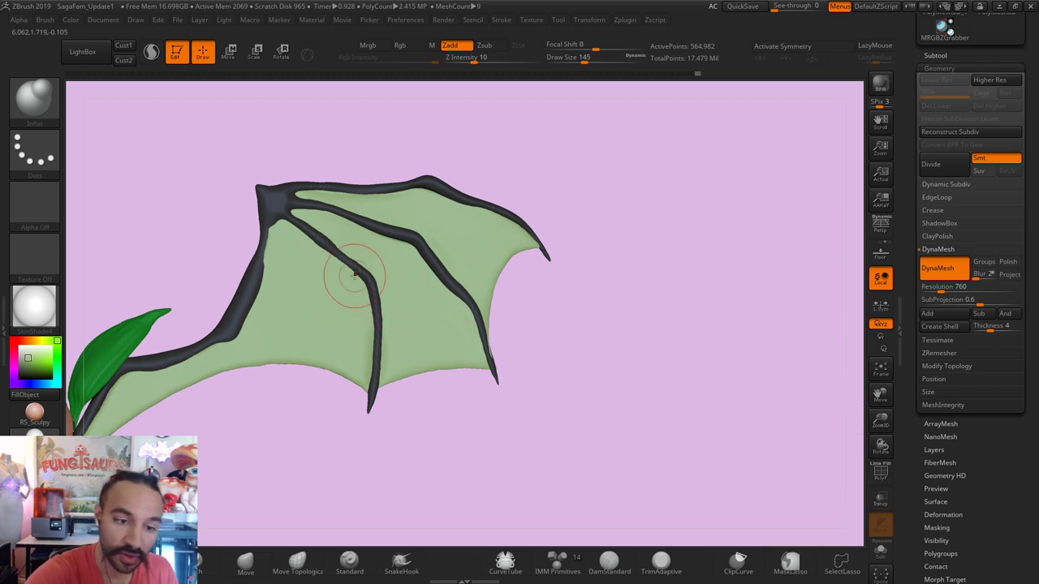
pyautogui.press('ctrl')
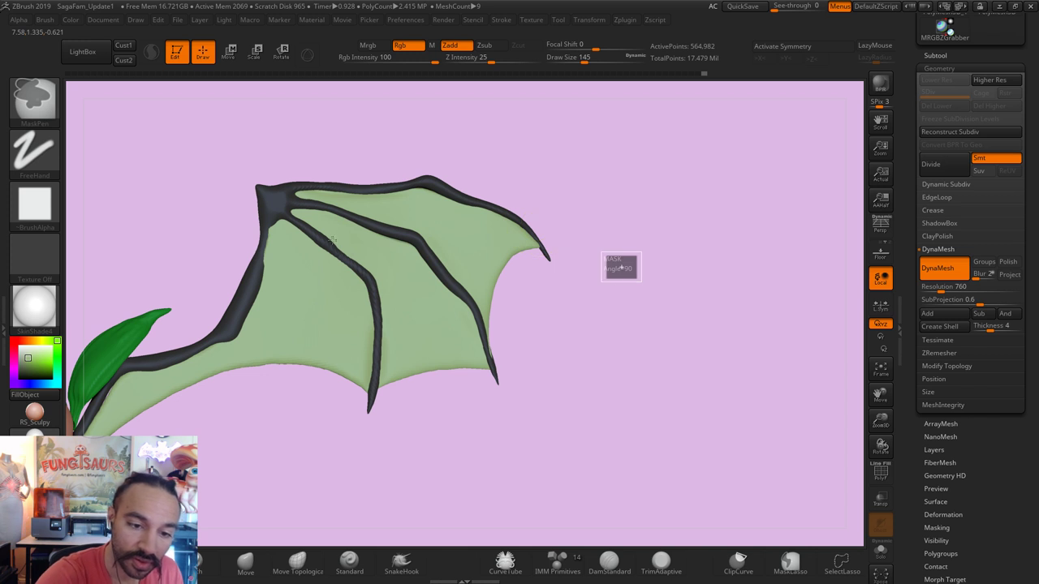
pyautogui.press('shift')
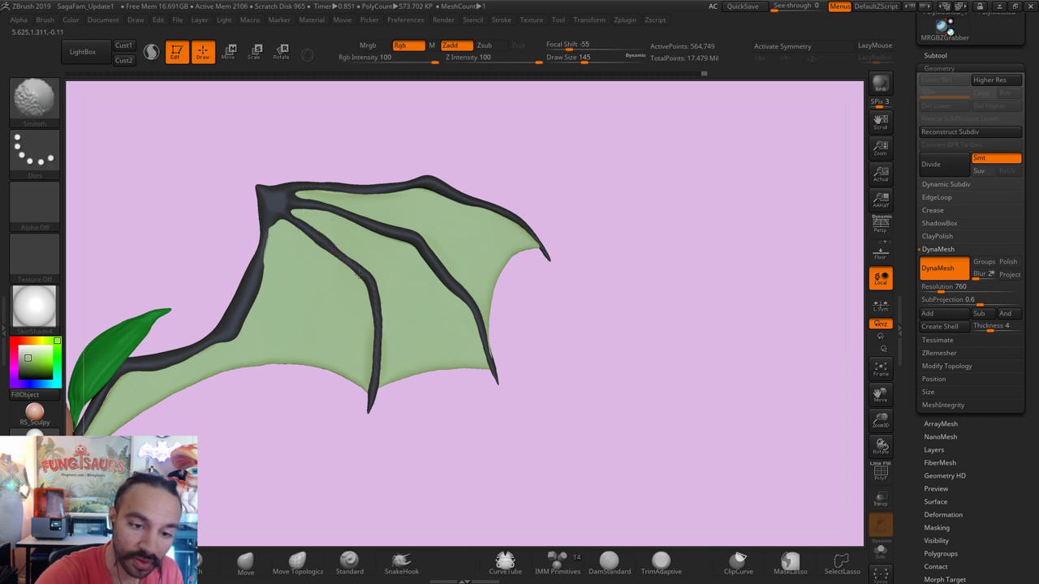
pyautogui.click(946, 287)
# Step: Remesh the wing tubes with DynaMesh at resolution 456 and smooth them
pyautogui.write('456')
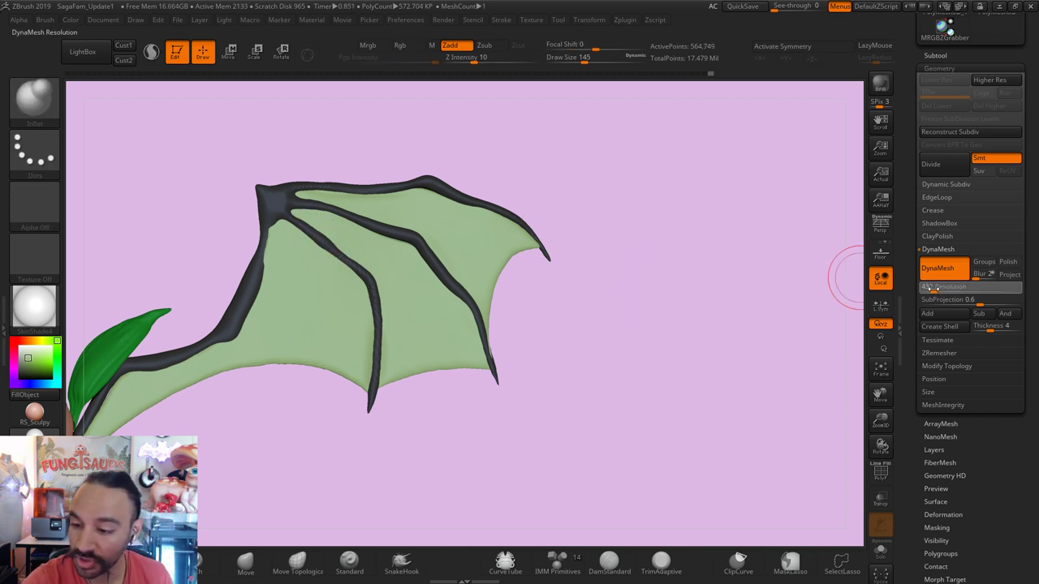
pyautogui.press('ctrl')
pyautogui.keyDown('ctrl'); pyautogui.moveTo(623, 303); pyautogui.dragTo(675, 333); pyautogui.keyUp('ctrl')
pyautogui.press('shift')
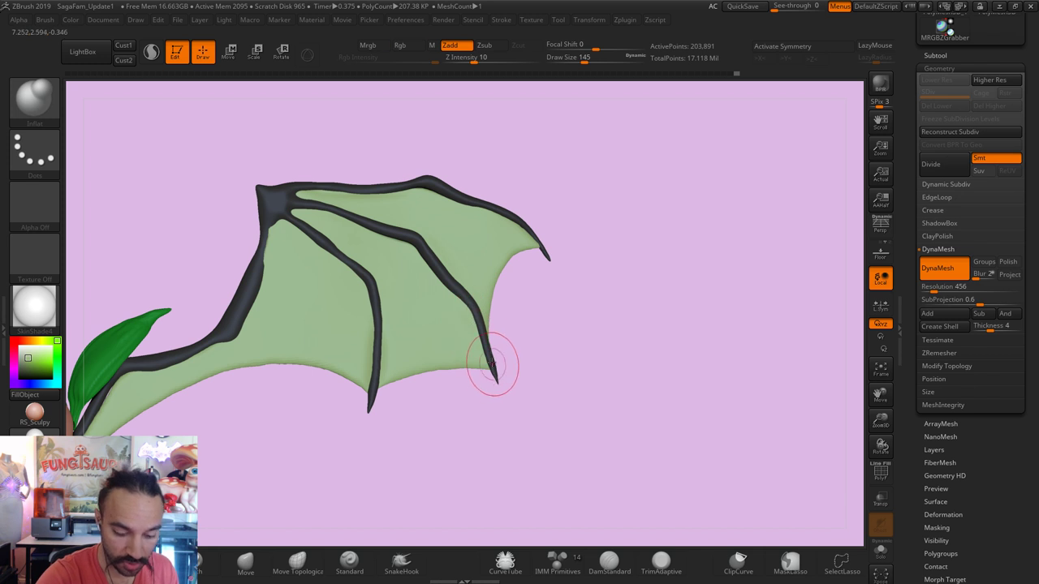
# Step: Reshape the bone tips with Move at brush size 217–280, checking against the character
pyautogui.press('s')
pyautogui.moveTo(484, 343); pyautogui.dragTo(491, 343)
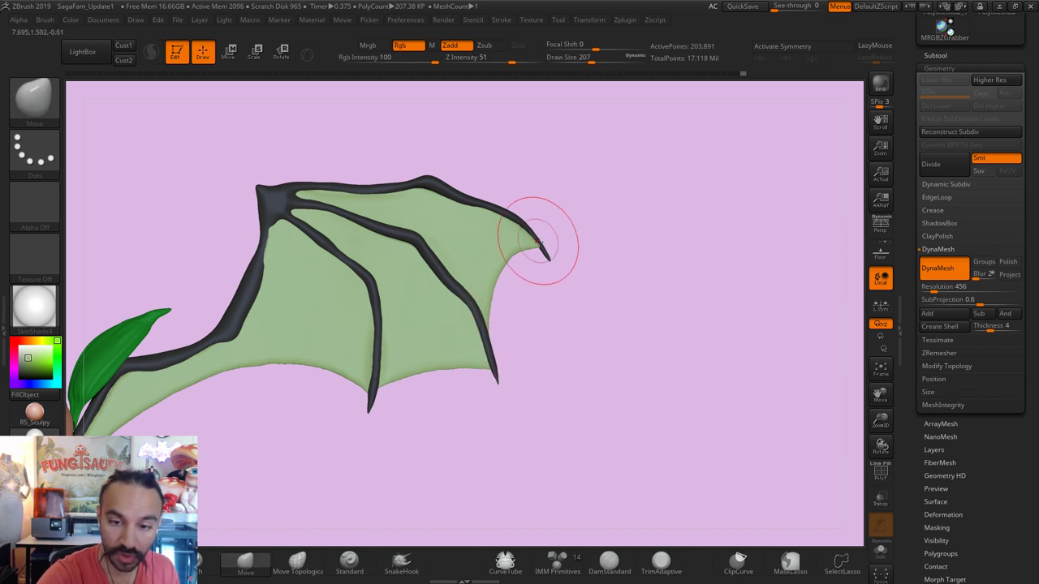
pyautogui.hotkey('shift', 'ctrl', 'alt', 's')
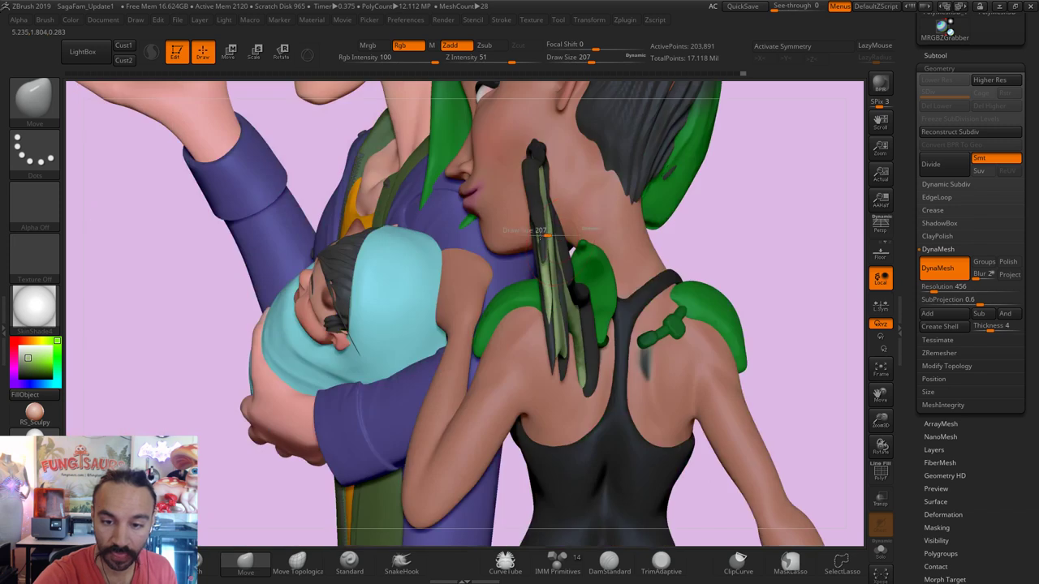
pyautogui.moveTo(546, 235); pyautogui.dragTo(564, 235)
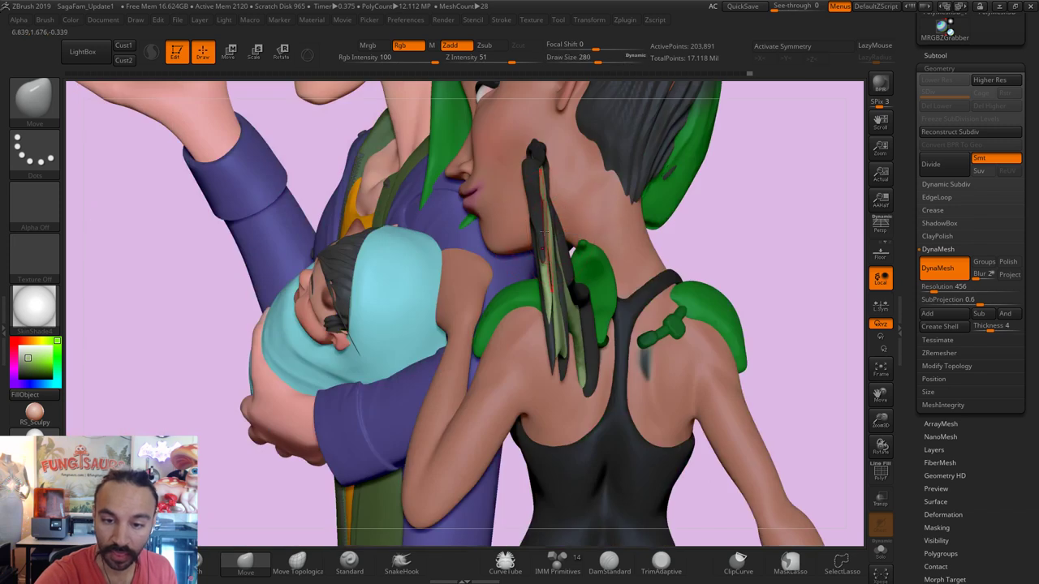
pyautogui.hotkey('shift', 'ctrl', 'alt', 's')
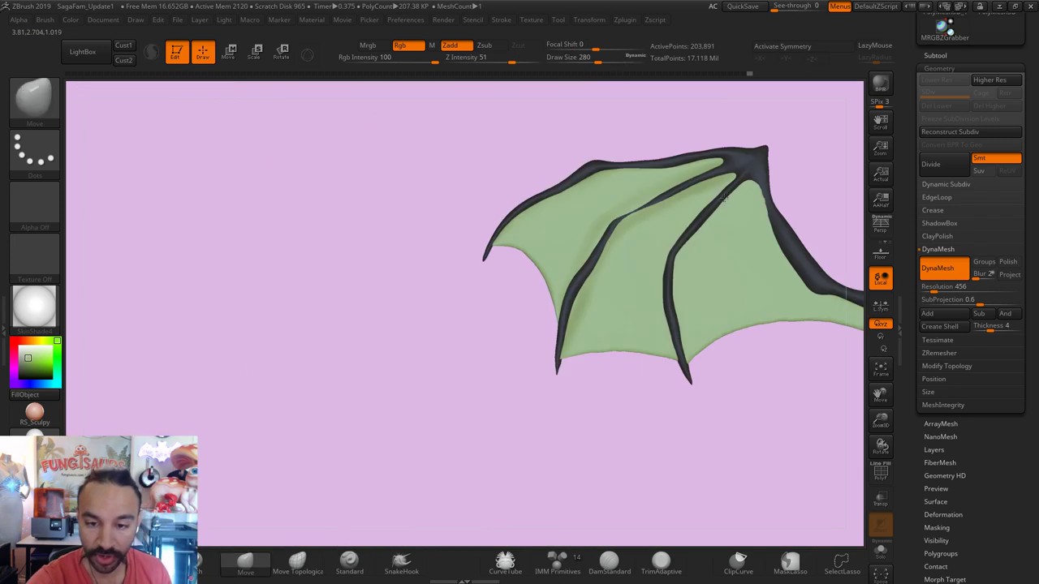
# Step: Carve the top bone with DamStandard at sizes 108, 158 and 59, then show the scene
pyautogui.click(609, 560)
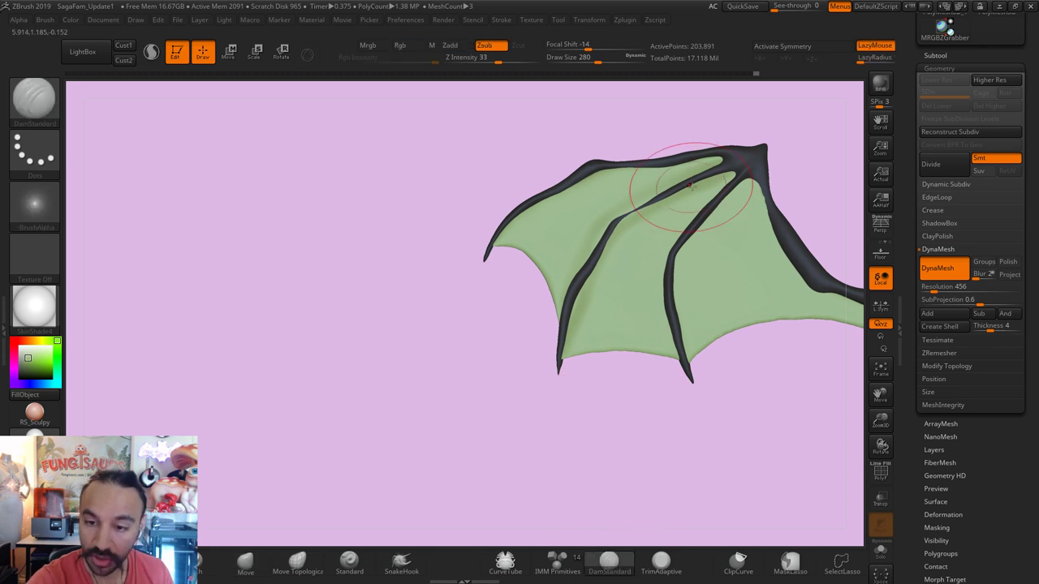
pyautogui.press('s')
pyautogui.moveTo(674, 191); pyautogui.dragTo(679, 186)
pyautogui.press('s')
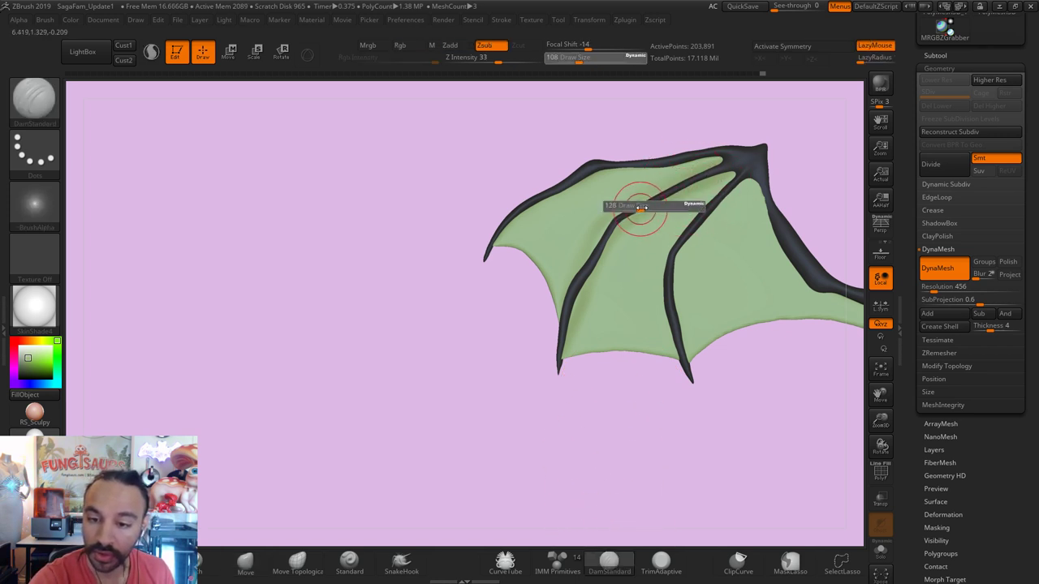
pyautogui.click(629, 208)
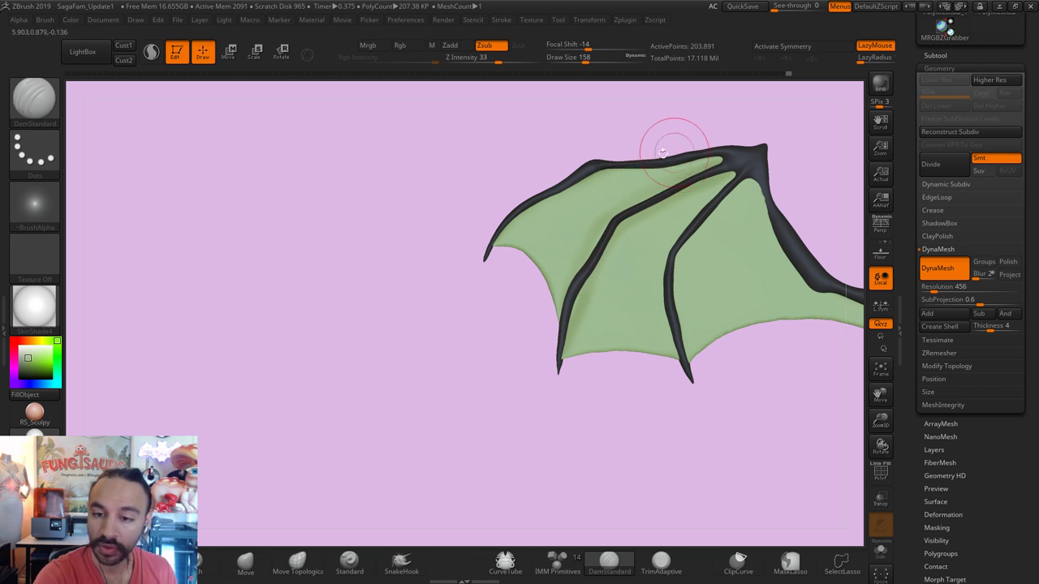
pyautogui.press('s')
pyautogui.click(731, 156)
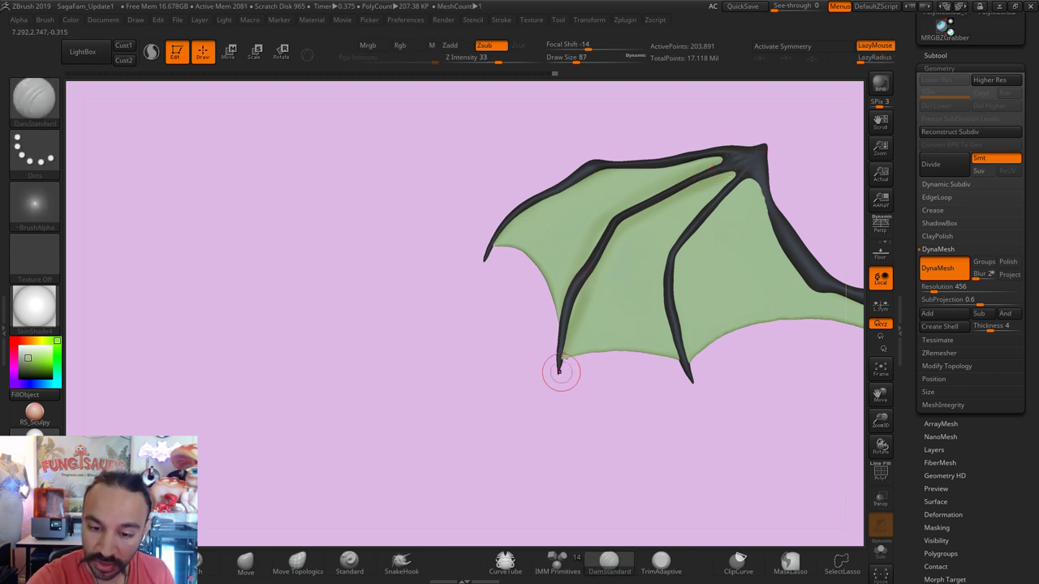
pyautogui.hotkey('alt', 's')
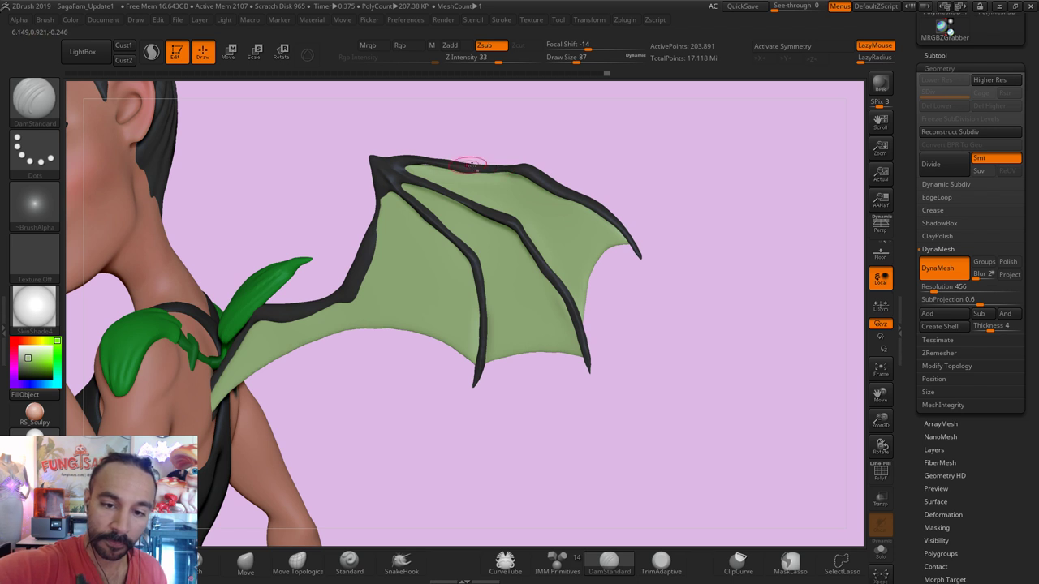
# Step: Reshape the wing bones with Inflate and Move, then smooth them
pyautogui.press('b')
pyautogui.press('i')
pyautogui.press('n')
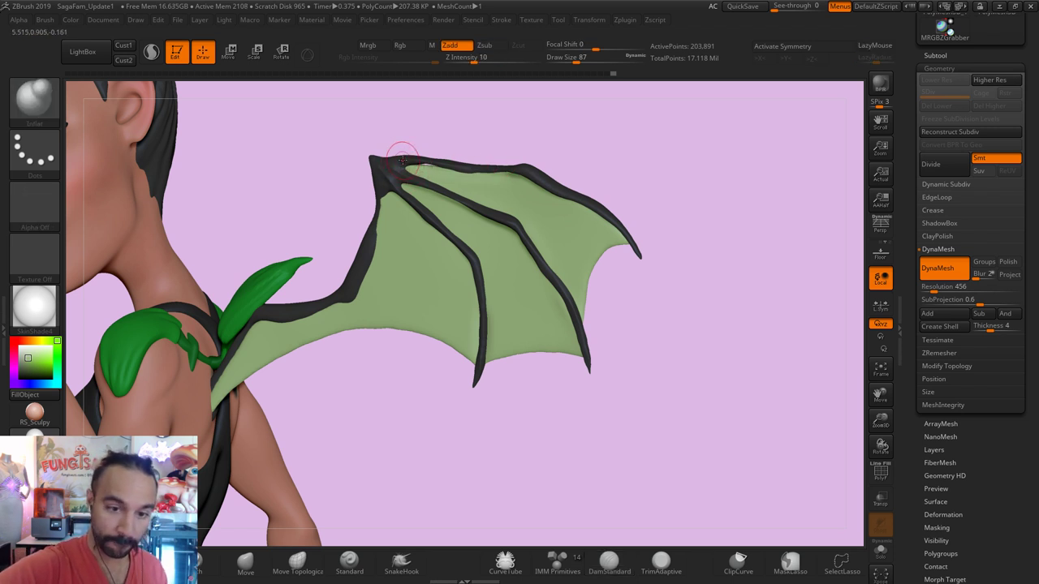
pyautogui.press('b')
pyautogui.press('m')
pyautogui.press('v')
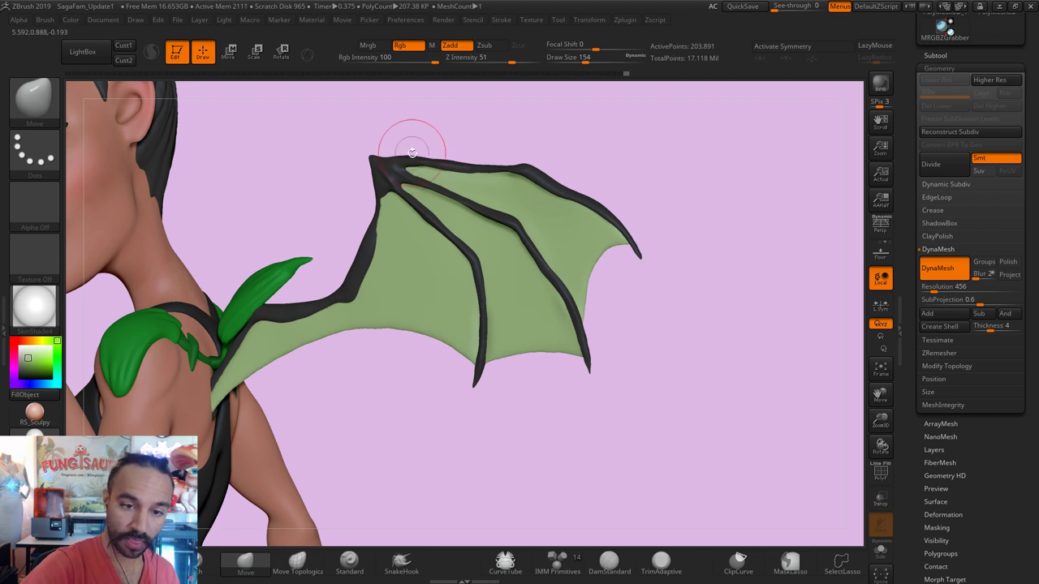
pyautogui.press('s')
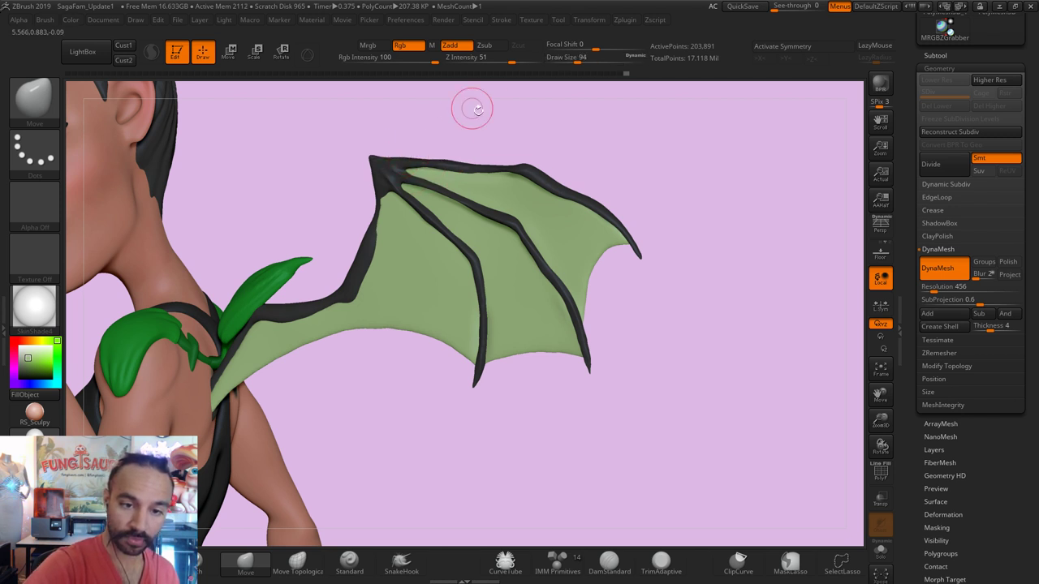
pyautogui.press('shift')
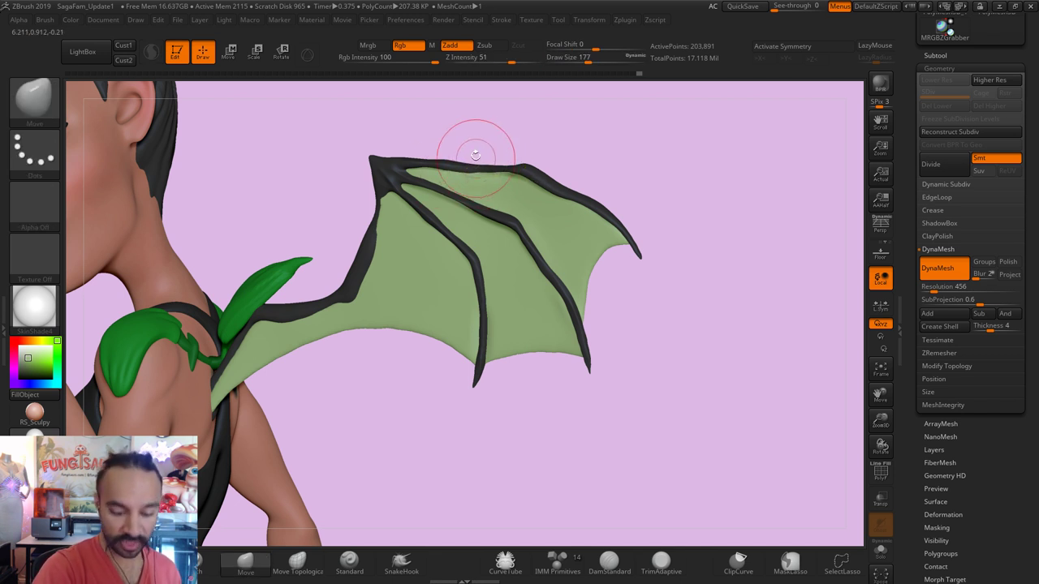
# Step: Inflate, carve with DamStandard and smooth the bones, shrinking the brush to 80
pyautogui.press('b')
pyautogui.press('i')
pyautogui.press('n')
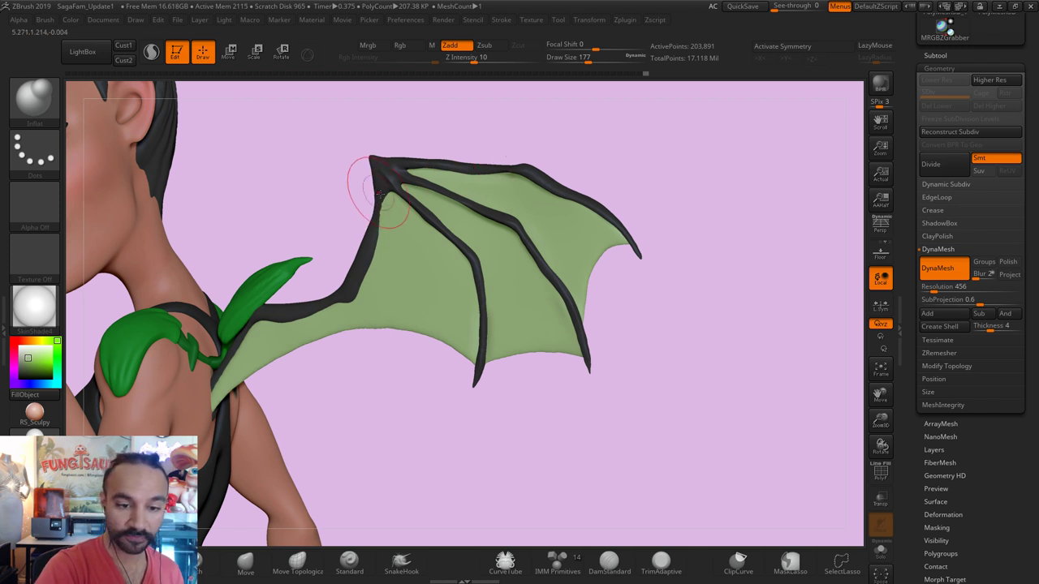
pyautogui.press('shift')
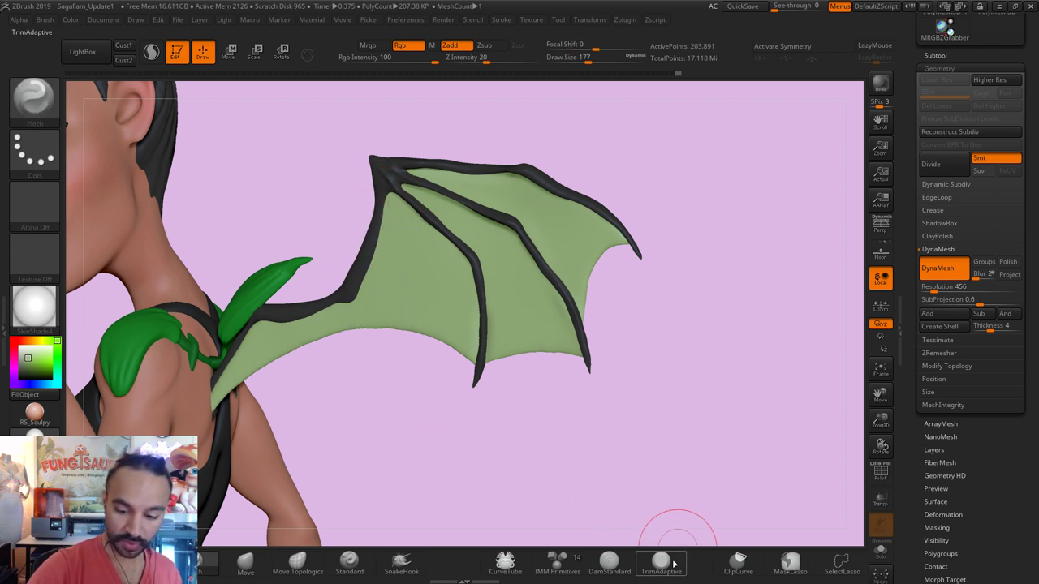
pyautogui.click(609, 560)
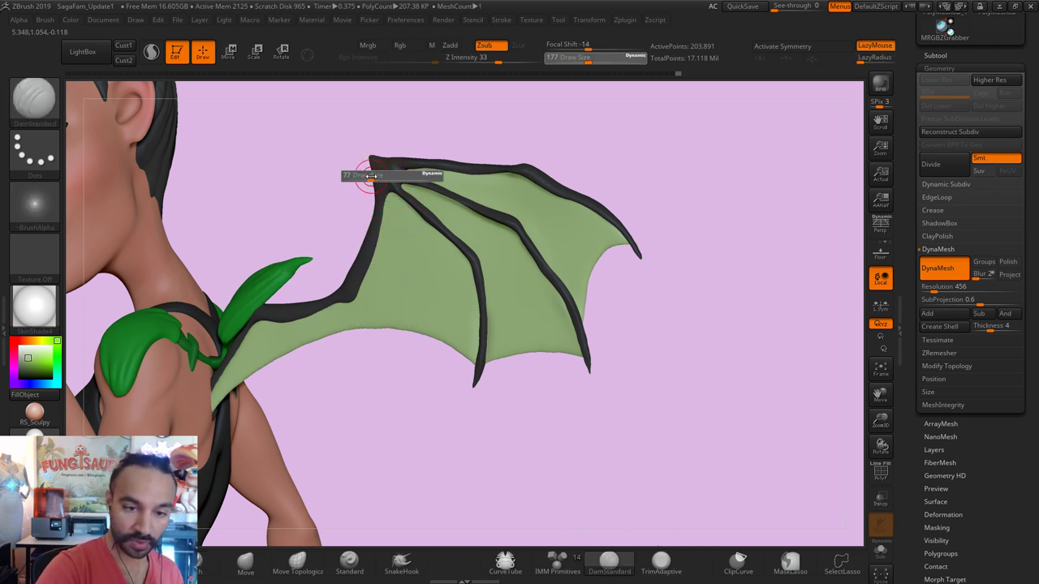
pyautogui.press('shift')
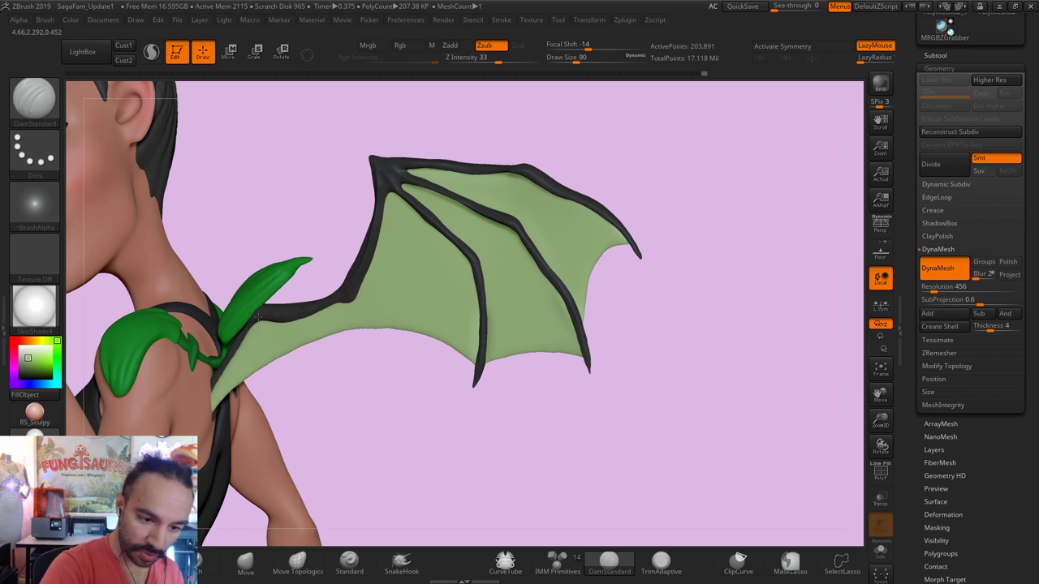
pyautogui.press('shift')
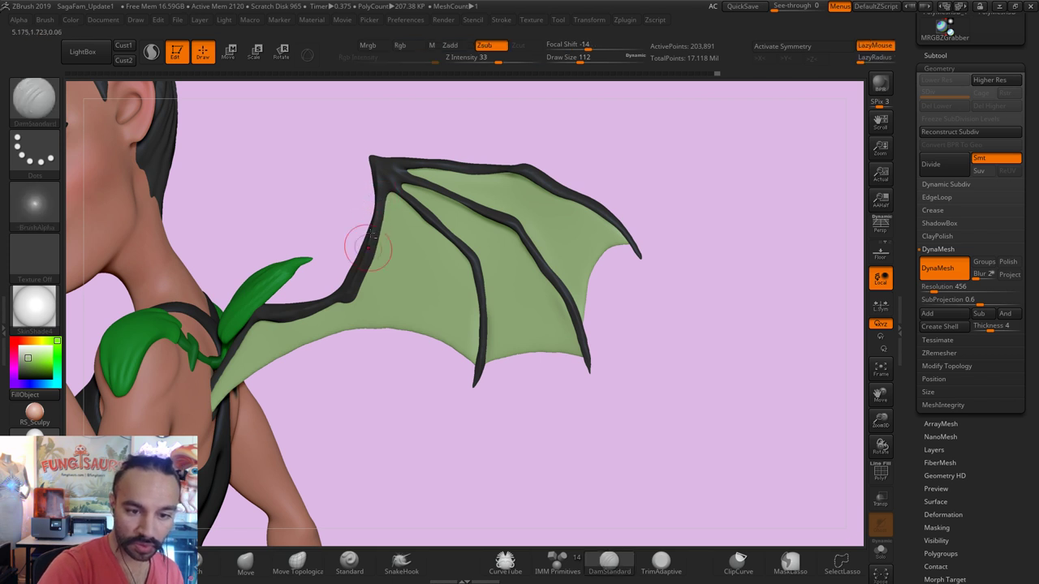
pyautogui.press('shift')
pyautogui.press('[')
pyautogui.press('[')
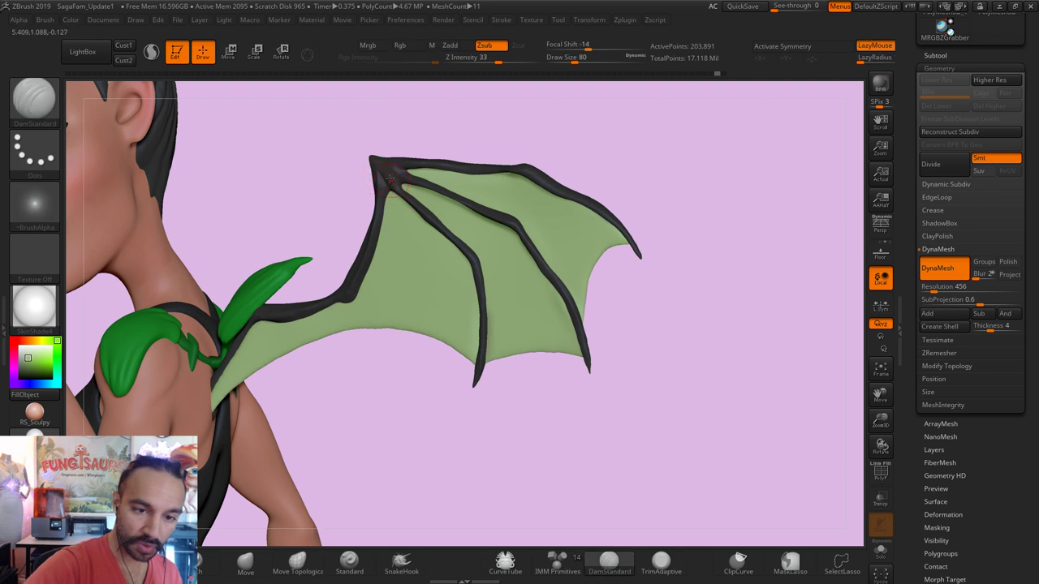
pyautogui.press('shift')
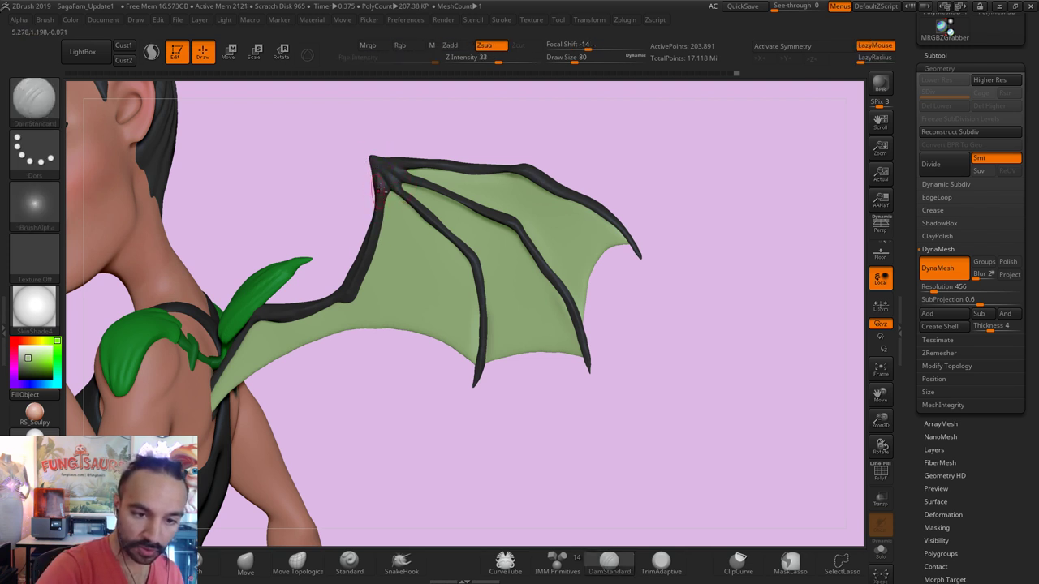
# Step: Select the Clay brush (B, C, L) and turn off Rgb painting
pyautogui.press('b')
pyautogui.press('c')
pyautogui.press('l')
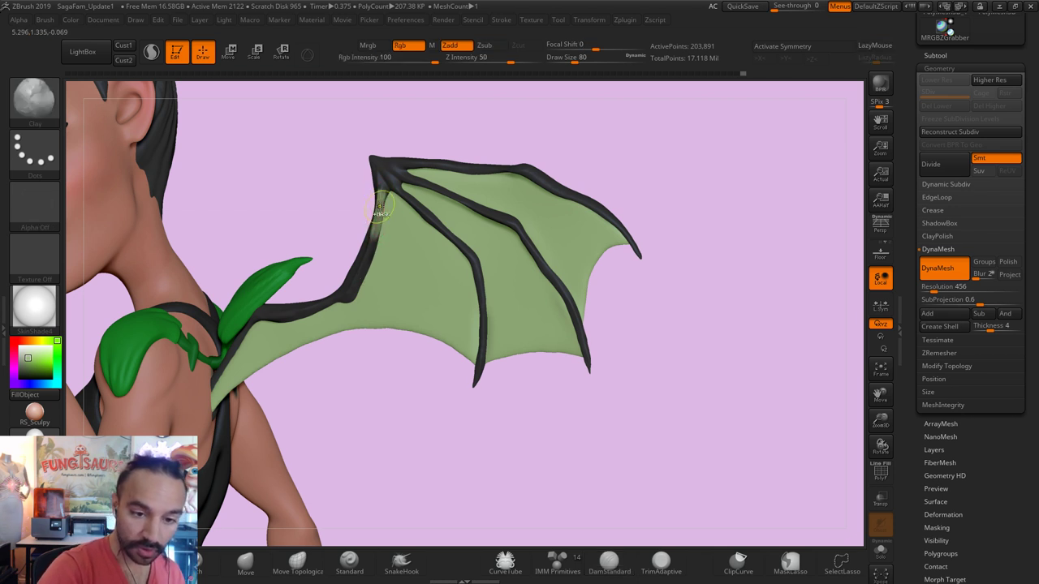
pyautogui.click(400, 45)
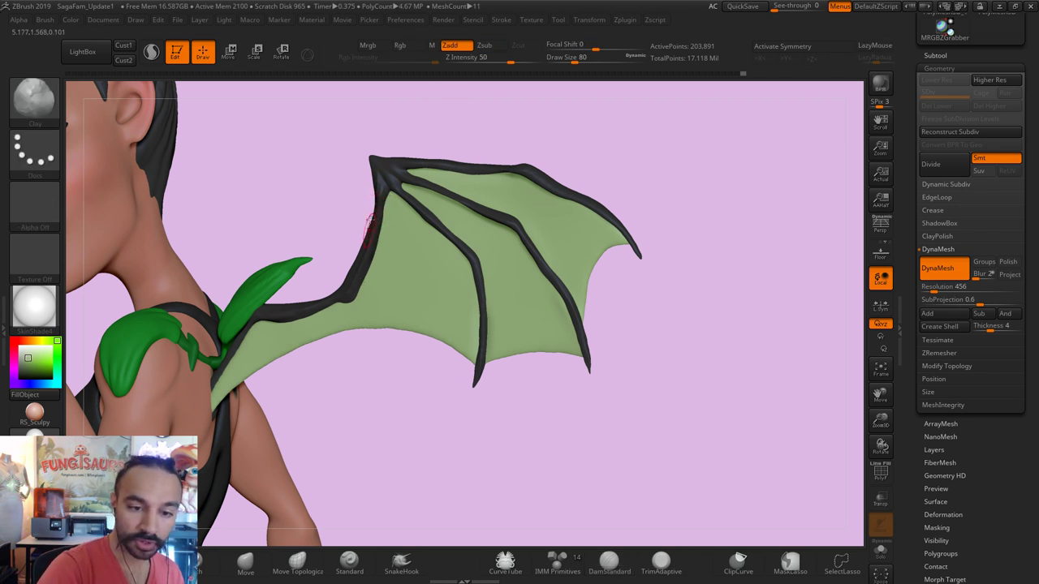
# Step: Solo the black wing bones, smooth their branches, then bring the full scene back
pyautogui.click(881, 552)
pyautogui.moveTo(532, 406)
pyautogui.mouseDown()
pyautogui.moveTo(583, 376)
pyautogui.moveTo(552, 301)
pyautogui.moveTo(461, 272)
pyautogui.moveTo(375, 202)
pyautogui.mouseUp()
pyautogui.press('shift')
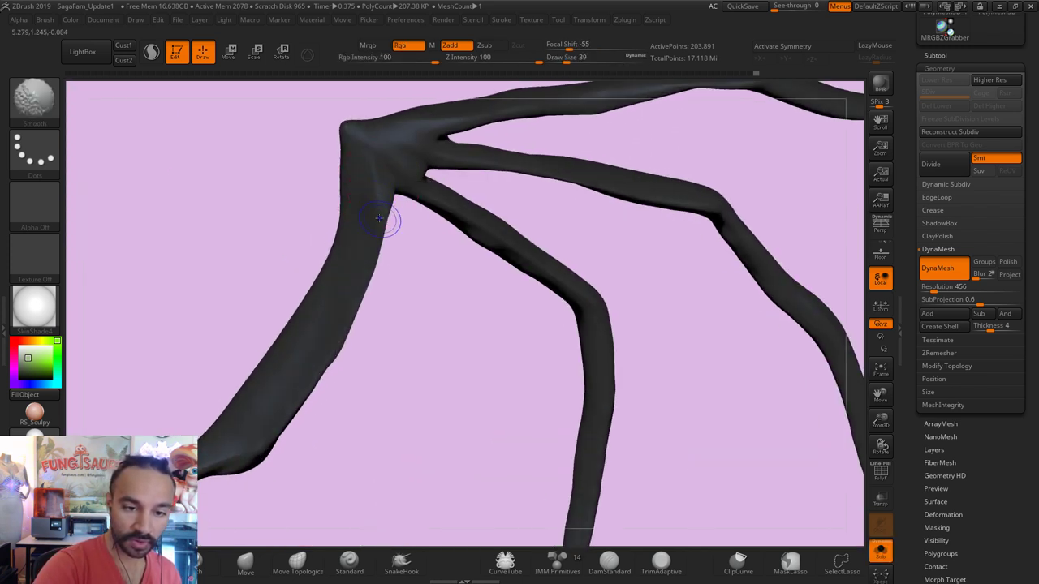
pyautogui.click(880, 552)
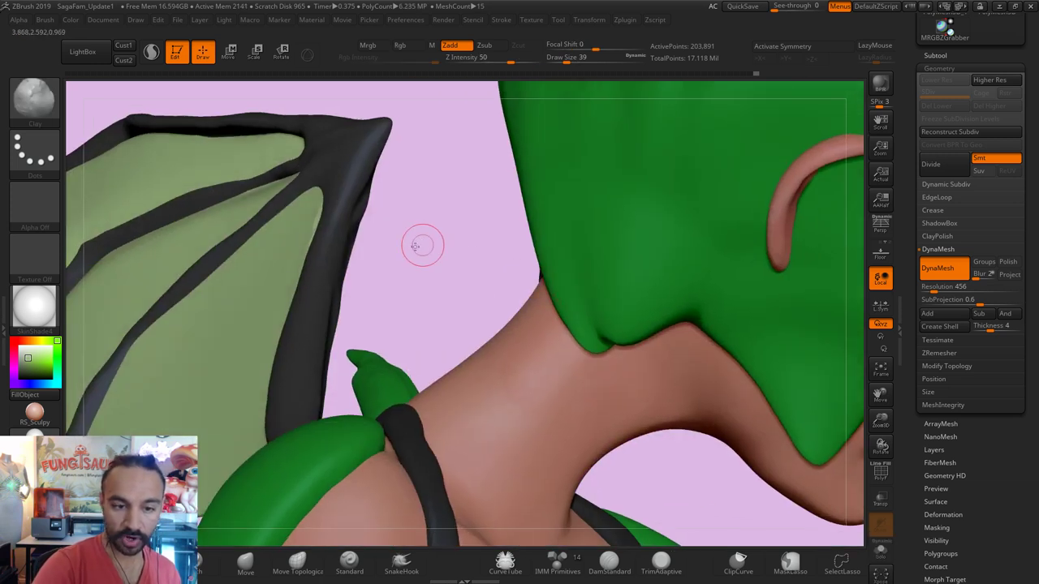
pyautogui.moveTo(423, 246); pyautogui.dragTo(552, 301)
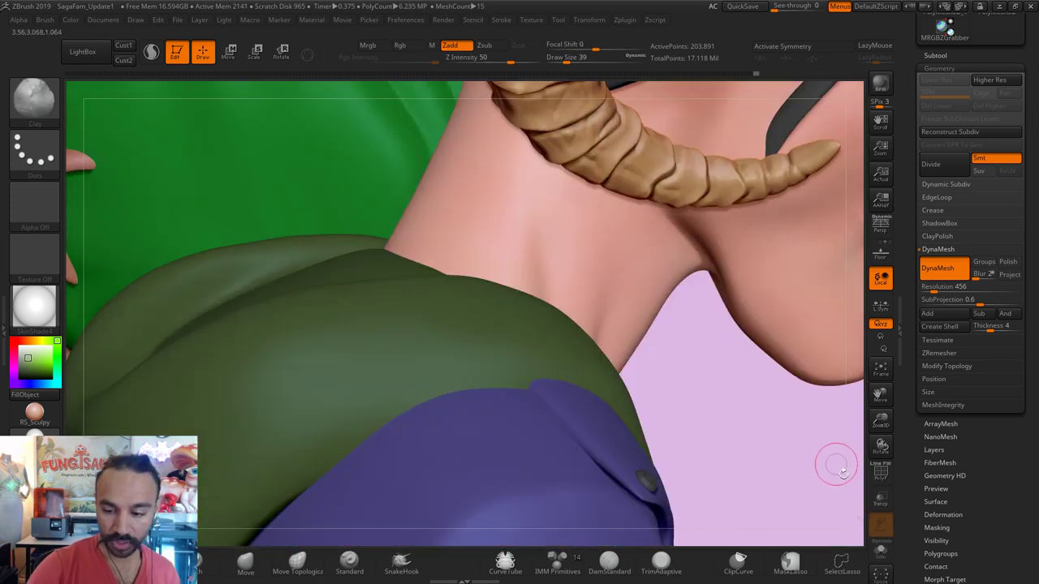
# Step: Re-isolate the wing bone and reshape it with the Move brush at size 94
pyautogui.click(881, 552)
pyautogui.moveTo(447, 211); pyautogui.dragTo(415, 203)
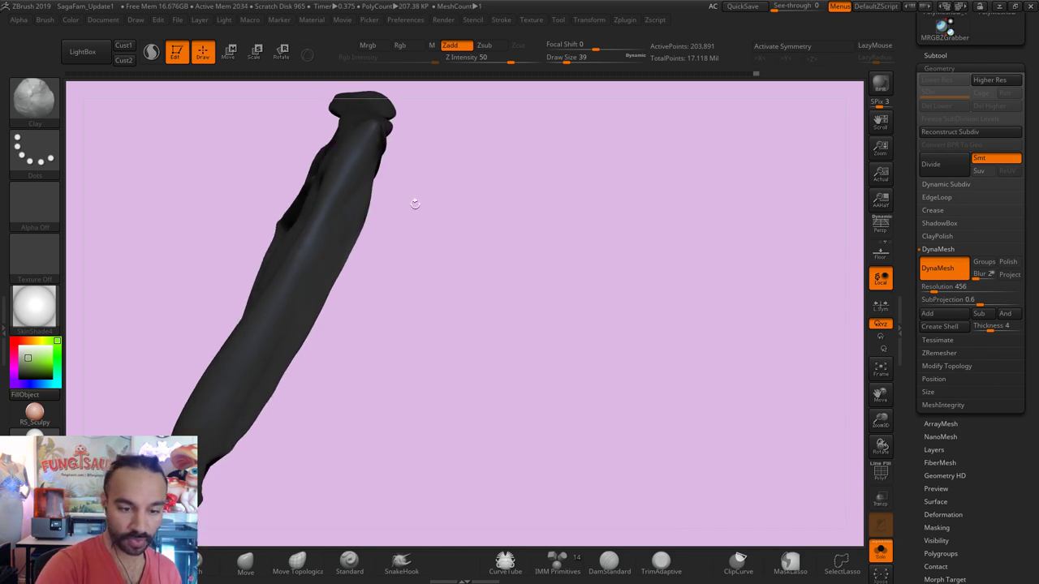
pyautogui.press('b')
pyautogui.press('m')
pyautogui.press('v')
pyautogui.press('s')
pyautogui.click(349, 209)
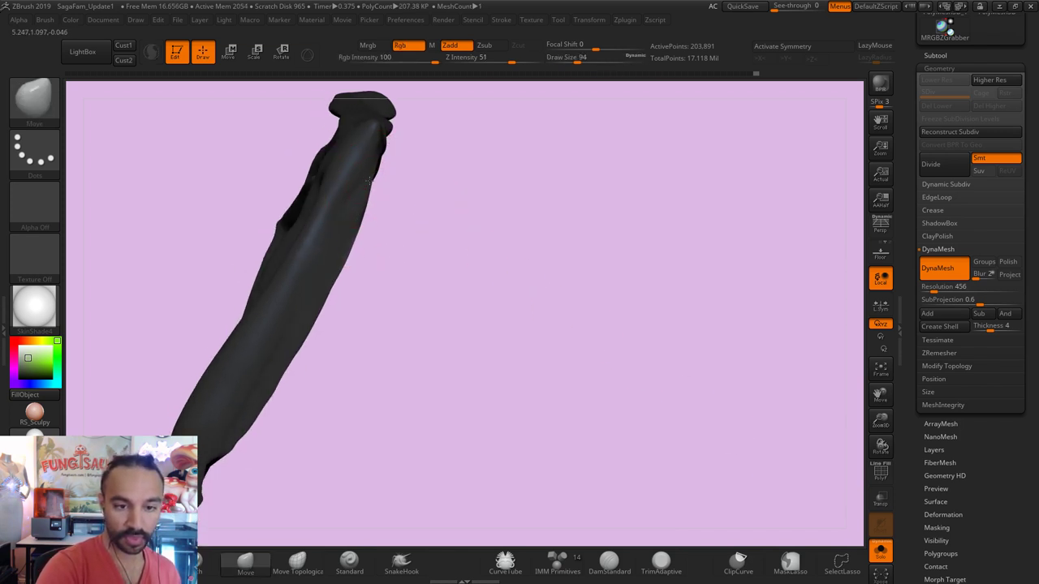
pyautogui.moveTo(484, 175)
pyautogui.mouseDown()
pyautogui.moveTo(464, 295)
pyautogui.moveTo(474, 219)
pyautogui.moveTo(398, 275)
pyautogui.moveTo(420, 274)
pyautogui.mouseUp()
pyautogui.press('s')
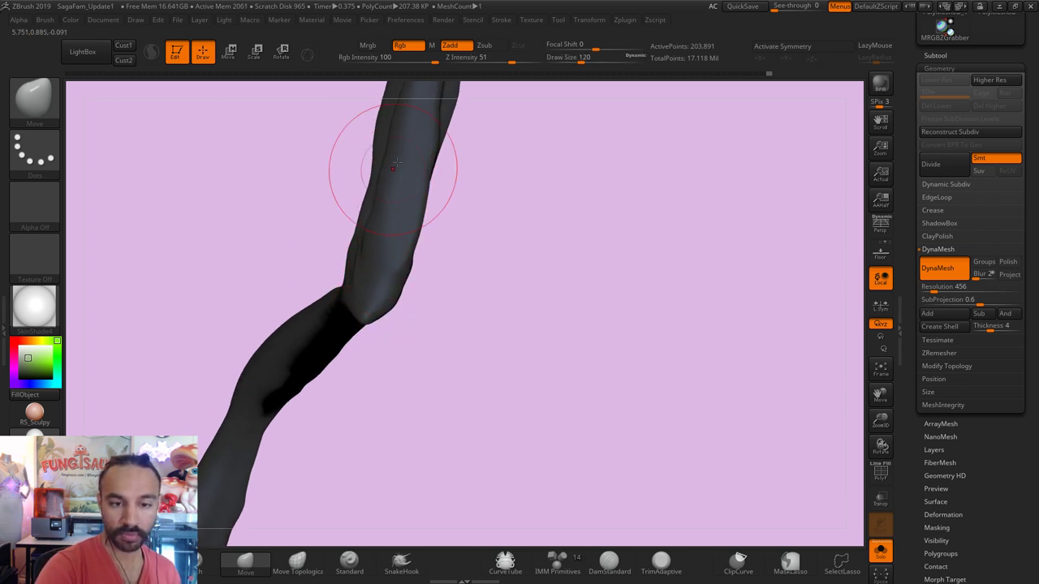
pyautogui.moveTo(487, 268); pyautogui.dragTo(777, 350)
# Step: Show the whole scene, select PolyMesh3D2 and enlarge the Move brush to 372
pyautogui.click(881, 551)
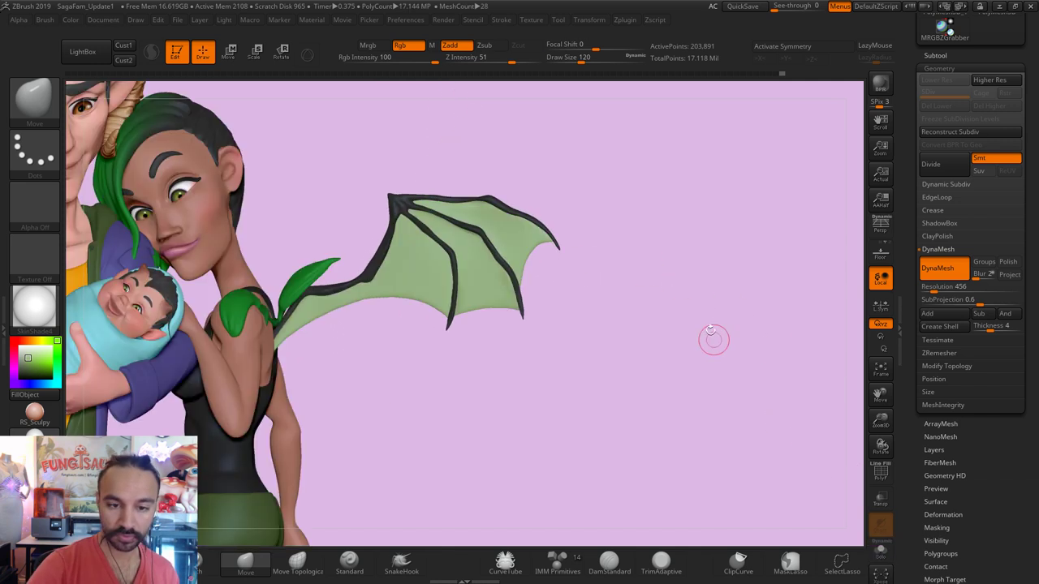
pyautogui.moveTo(633, 325); pyautogui.dragTo(423, 330)
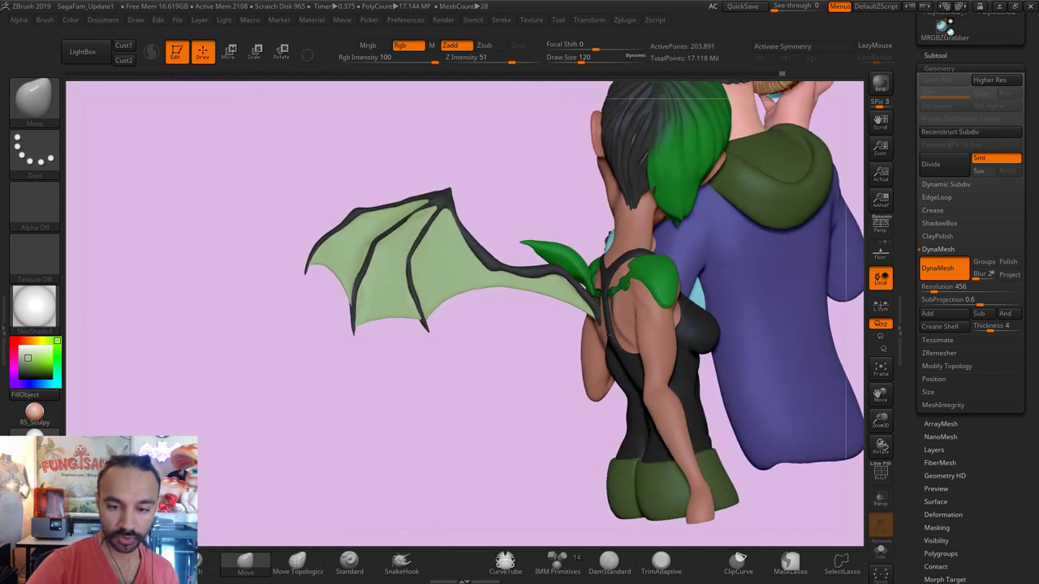
pyautogui.keyDown('alt'); pyautogui.click(566, 290); pyautogui.keyUp('alt')
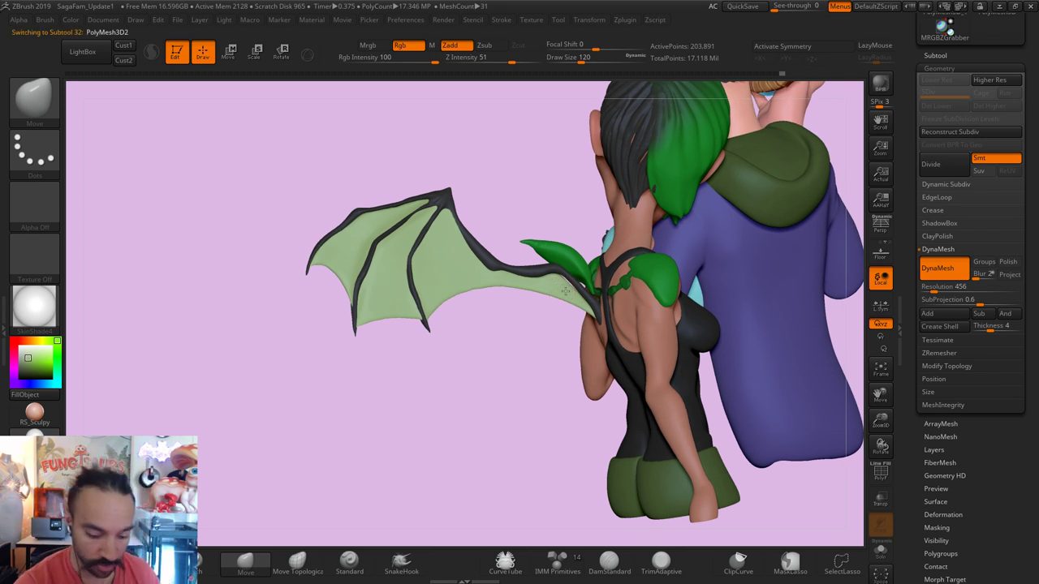
pyautogui.press('s')
pyautogui.moveTo(565, 290); pyautogui.dragTo(574, 290)
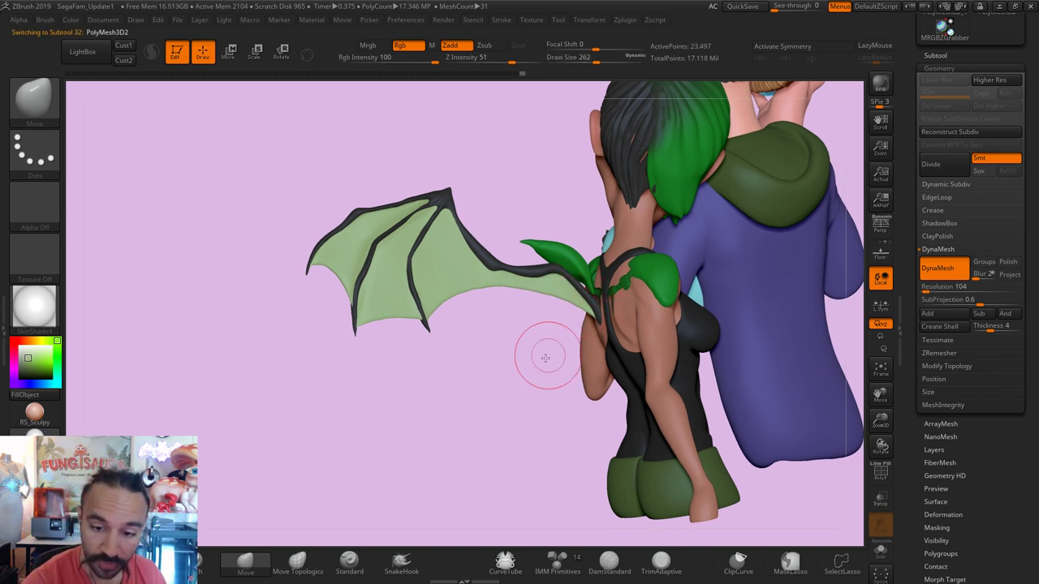
pyautogui.moveTo(541, 352); pyautogui.dragTo(576, 290, button='right')
pyautogui.press('s')
pyautogui.moveTo(575, 290); pyautogui.dragTo(589, 290)
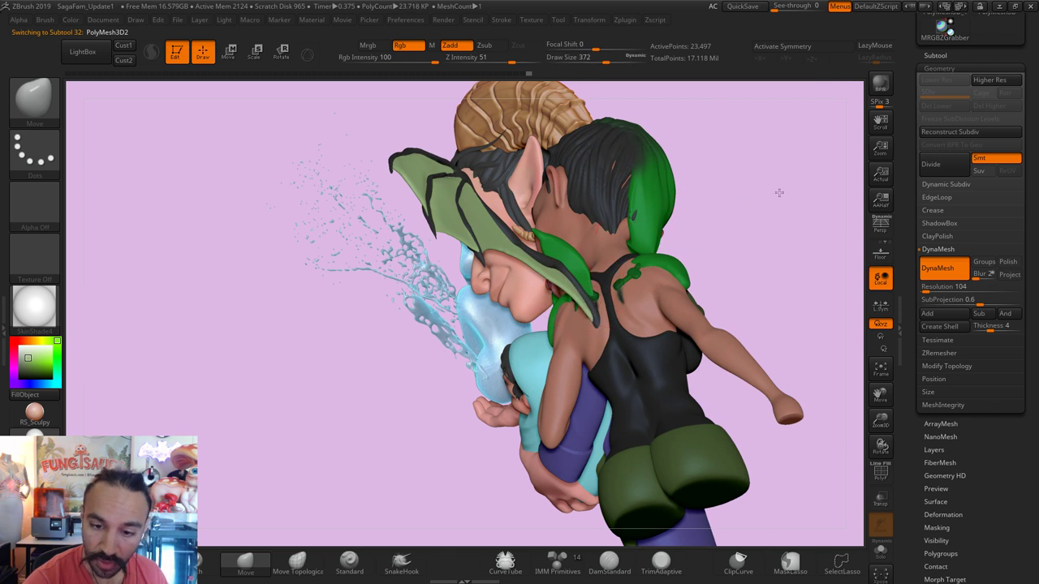
# Step: Orbit around the winged family, then scroll the tray up to the Tool palette's save options
pyautogui.moveTo(589, 291); pyautogui.dragTo(673, 290, button='right')
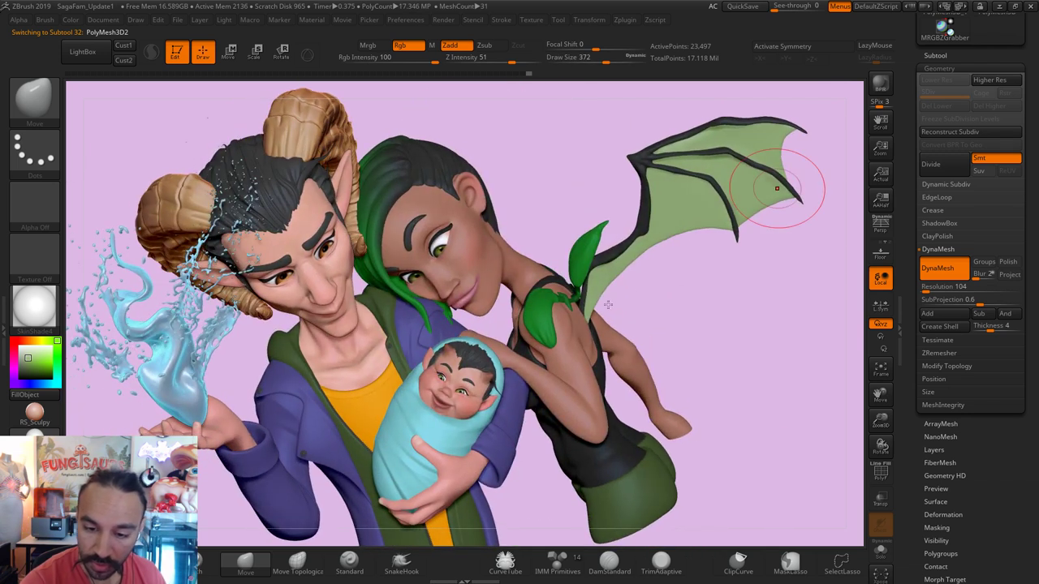
pyautogui.moveTo(776, 188); pyautogui.dragTo(597, 322, button='right')
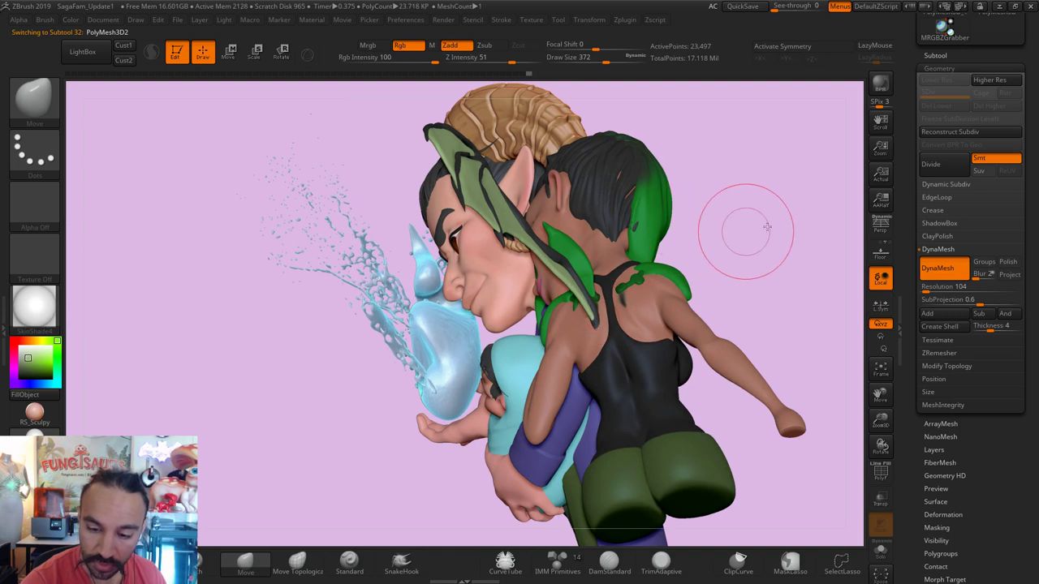
pyautogui.moveTo(747, 225); pyautogui.dragTo(589, 317, button='right')
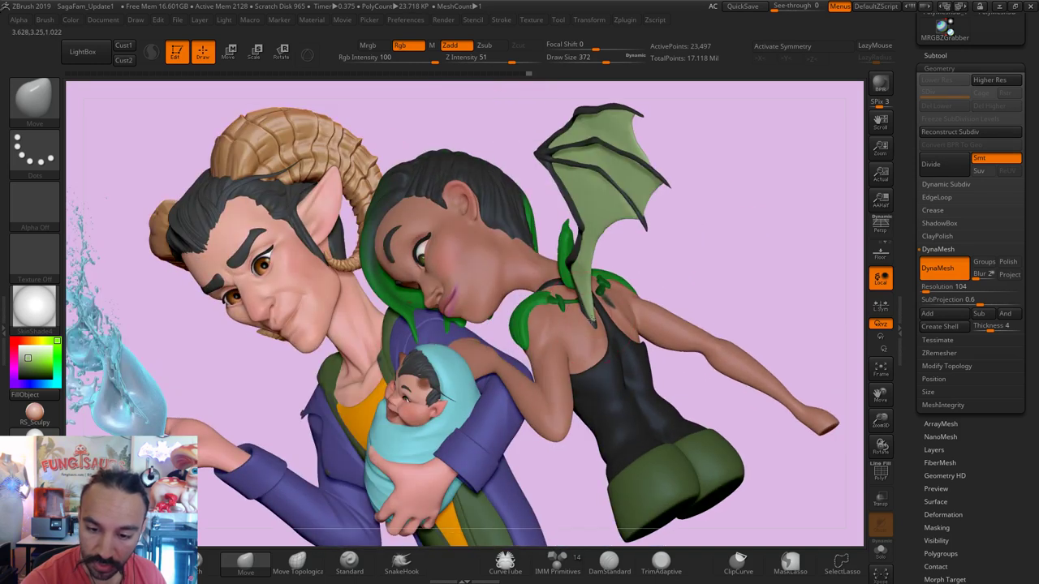
pyautogui.moveTo(761, 260); pyautogui.dragTo(823, 366, button='right')
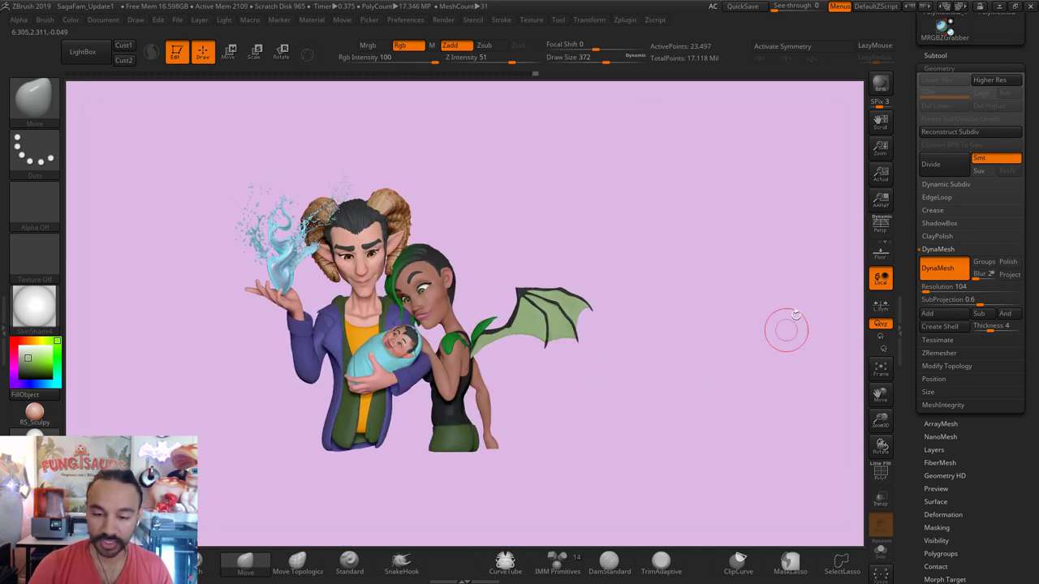
pyautogui.scroll(5, 975, 162)
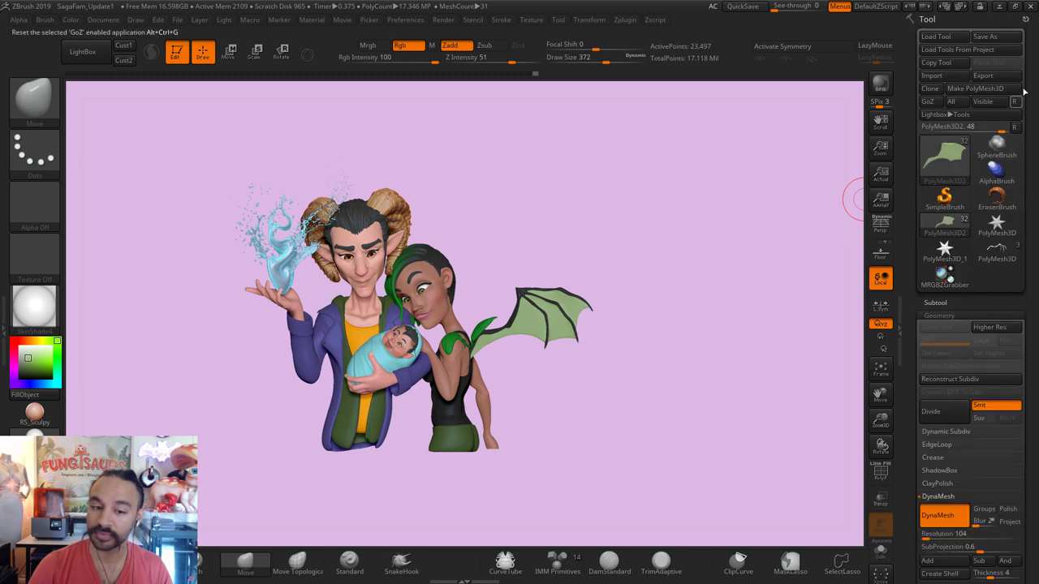
# Step: Save the character over the existing ZTool file Happiness3
pyautogui.click(1001, 40)
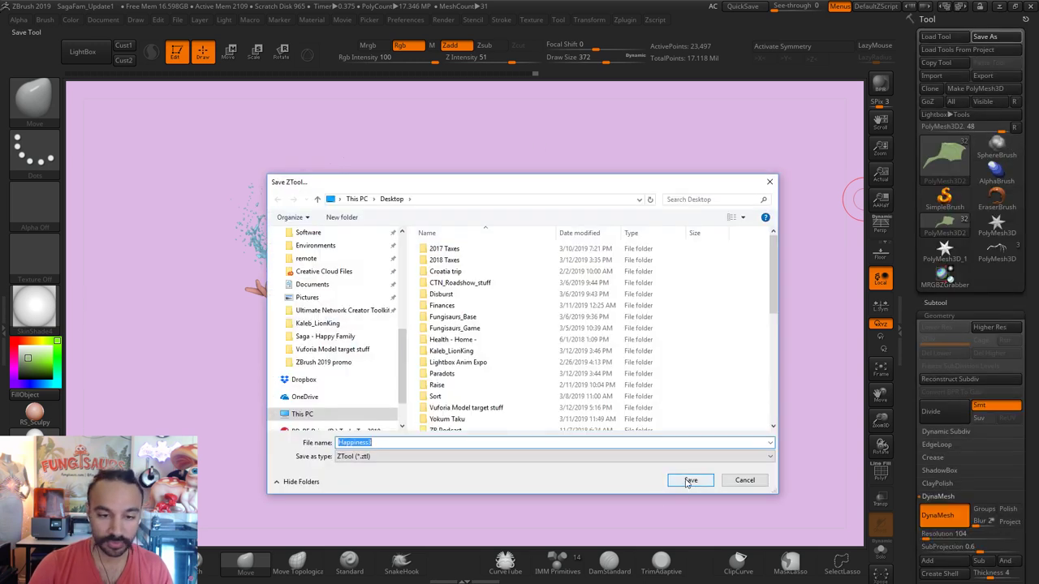
pyautogui.click(689, 481)
pyautogui.click(552, 322)
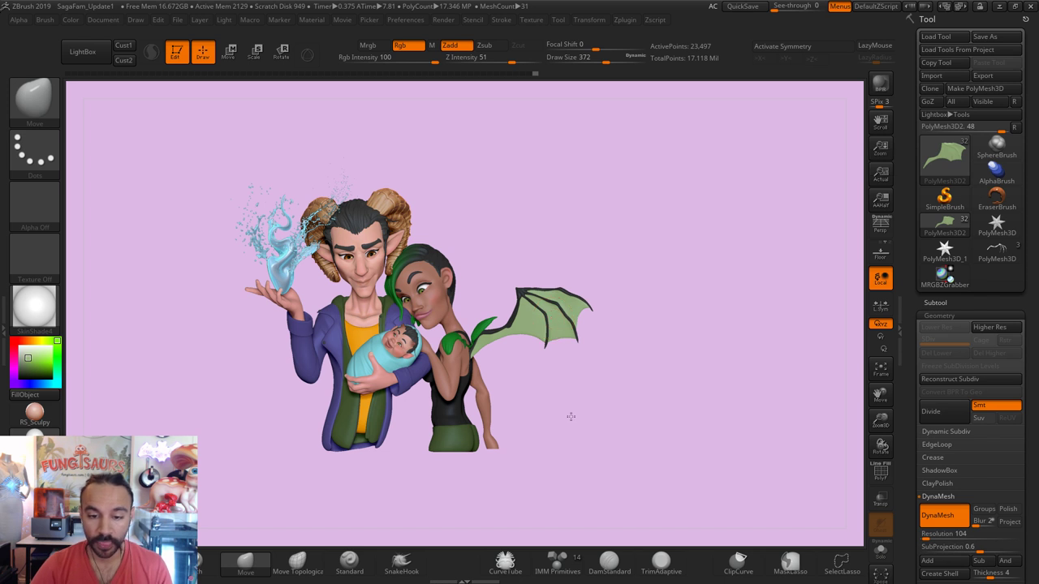
# Step: Reframe all the characters in view and shrink the Move brush to draw size 305
pyautogui.keyDown('ctrl'); pyautogui.moveTo(631, 431); pyautogui.dragTo(661, 459, button='right'); pyautogui.keyUp('ctrl')
pyautogui.press('f')
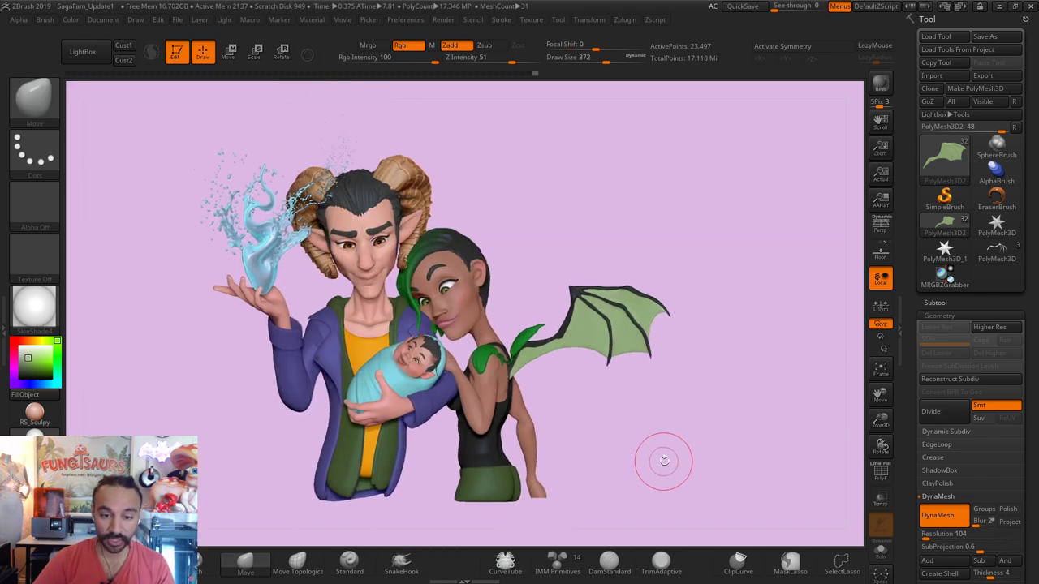
pyautogui.press('[')
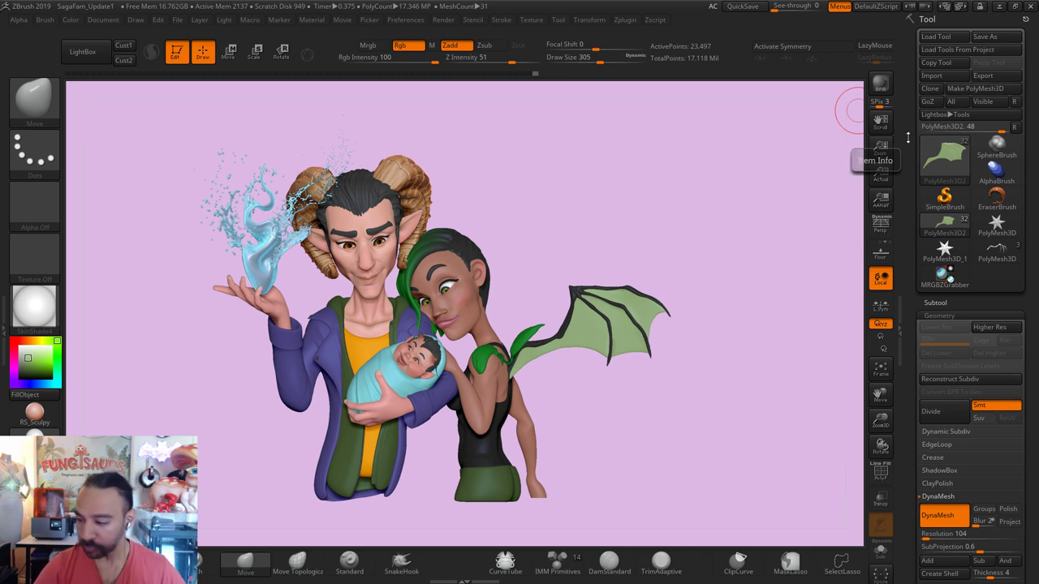
# Step: Zoom in on the family and drag the saga-nails.jpg winged reference picture onto the screen
pyautogui.scroll(3, 615, 435)
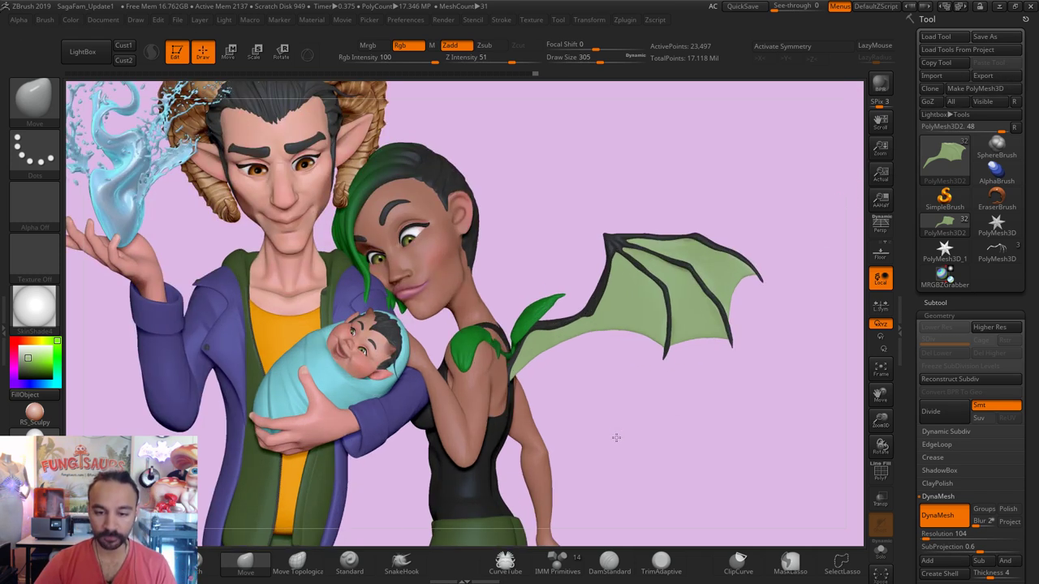
pyautogui.scroll(-1, 622, 451)
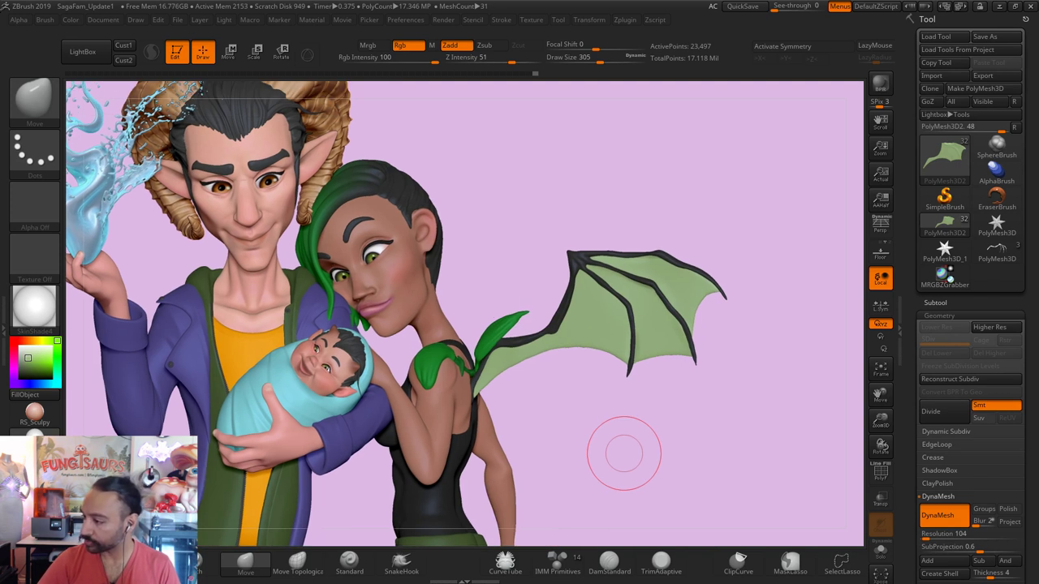
pyautogui.moveTo(1038, 138); pyautogui.dragTo(479, 32)
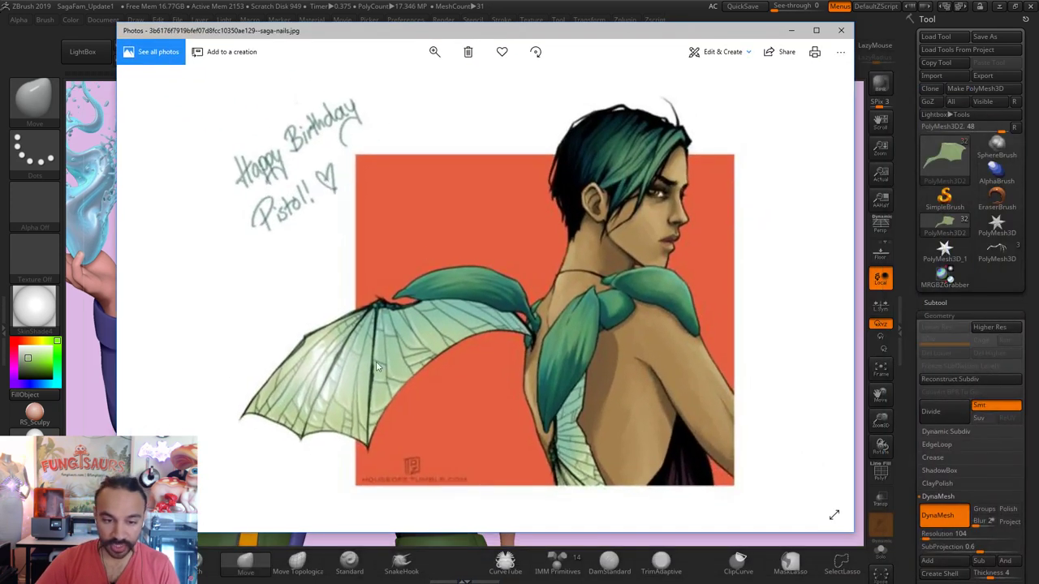
# Step: Zoom into the reference wing in Photos, zoom back out, and return to ZBrush
pyautogui.scroll(3, 330, 414)
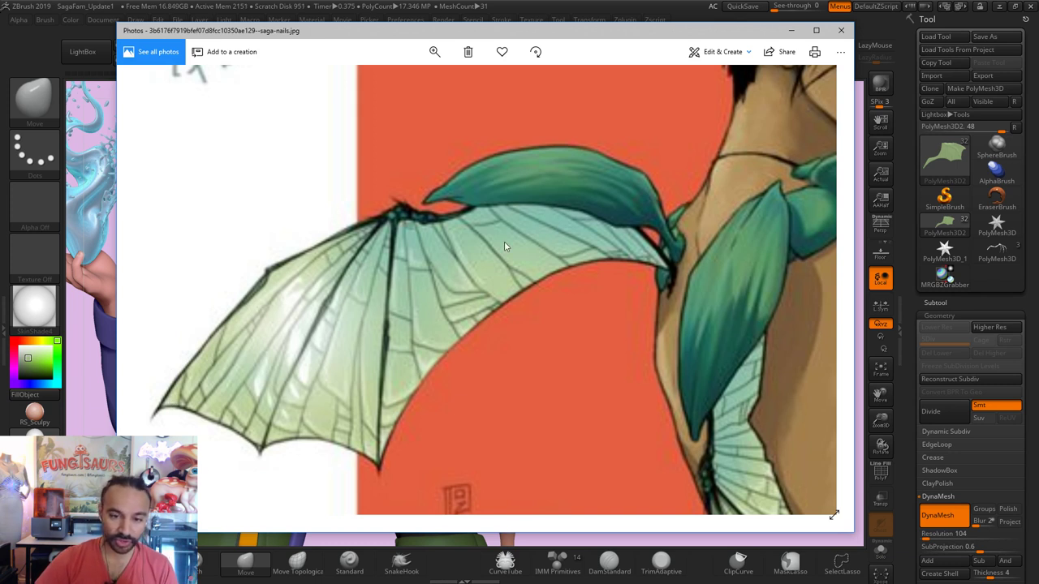
pyautogui.scroll(-3, 697, 445)
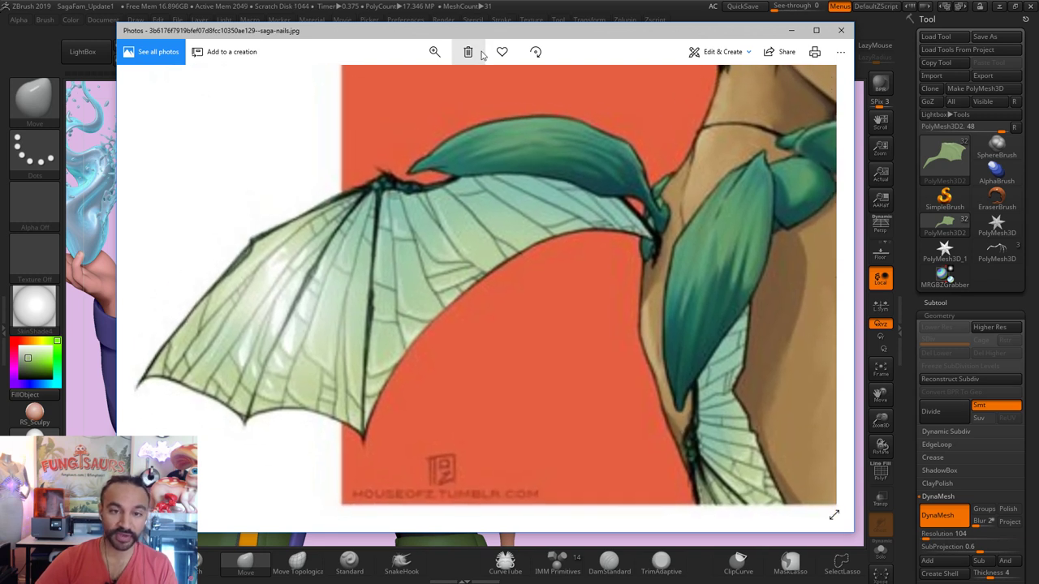
pyautogui.hotkey('alt', 'Tab')
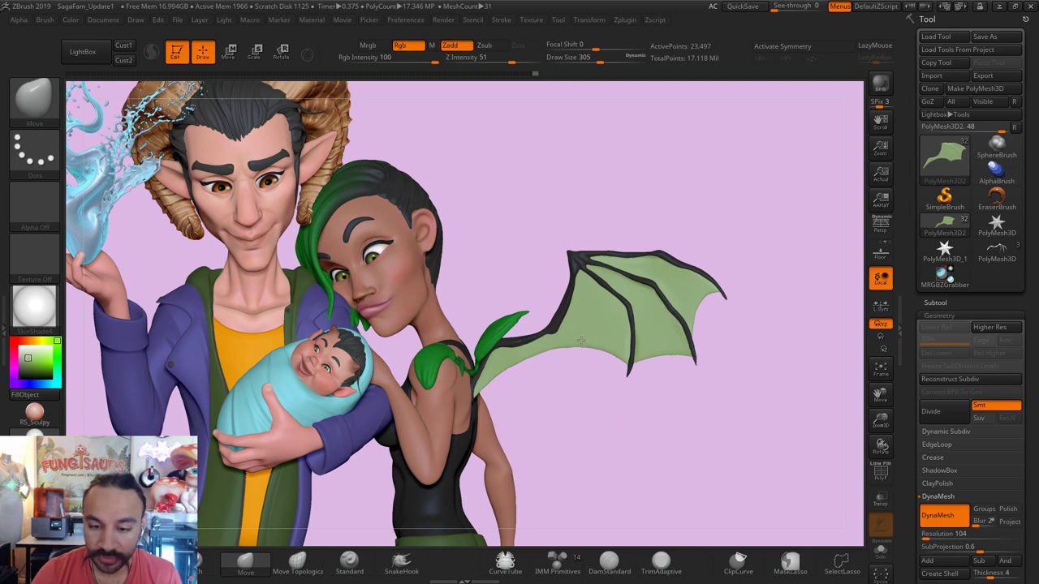
# Step: Pick the CurveTubeSnap brush at size 65, select PolyMesh3D1 and give it a dark colour
pyautogui.click(38, 120)
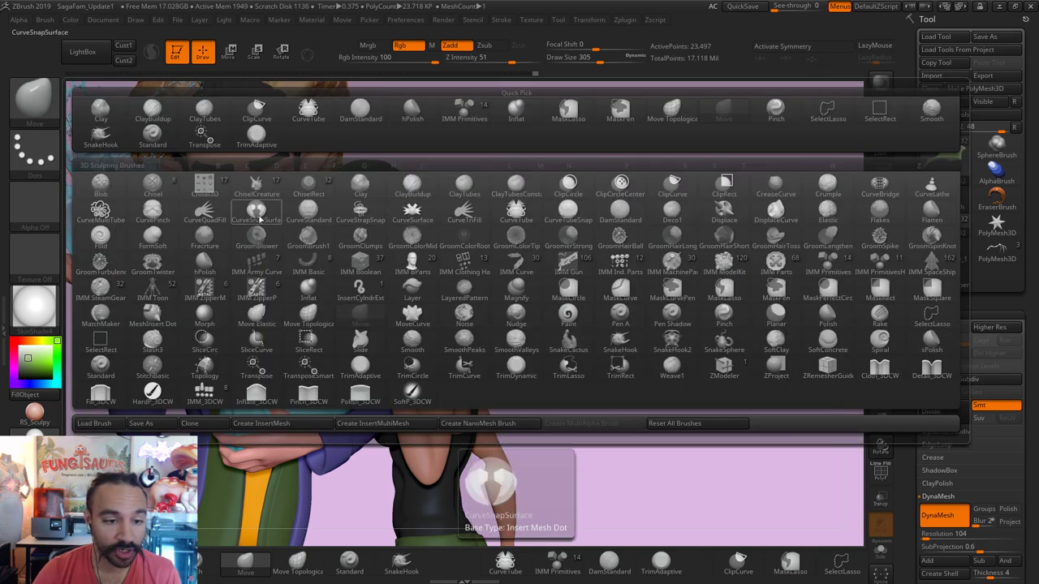
pyautogui.click(581, 215)
pyautogui.press('s')
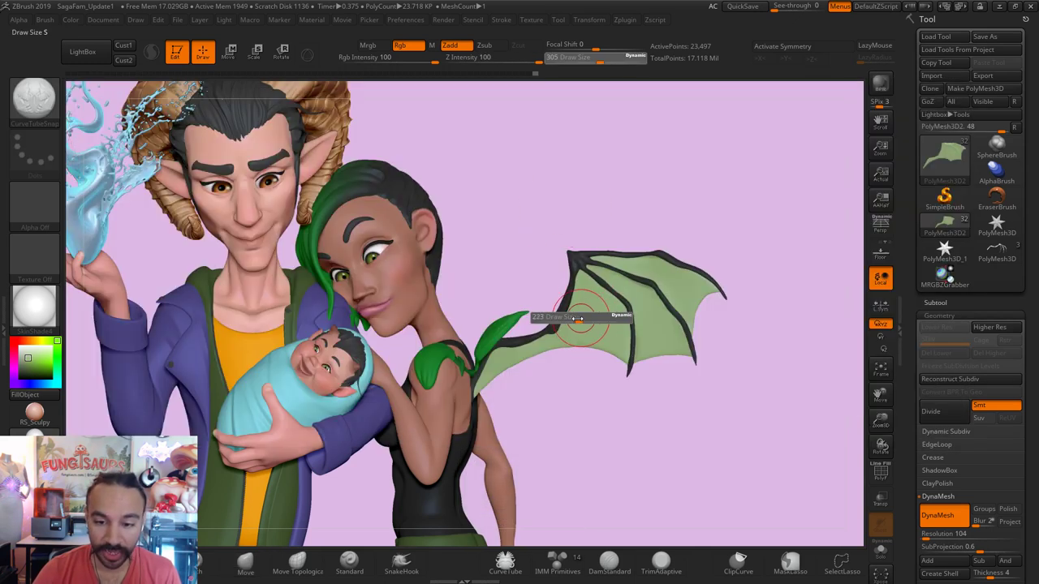
pyautogui.moveTo(584, 321); pyautogui.dragTo(553, 321)
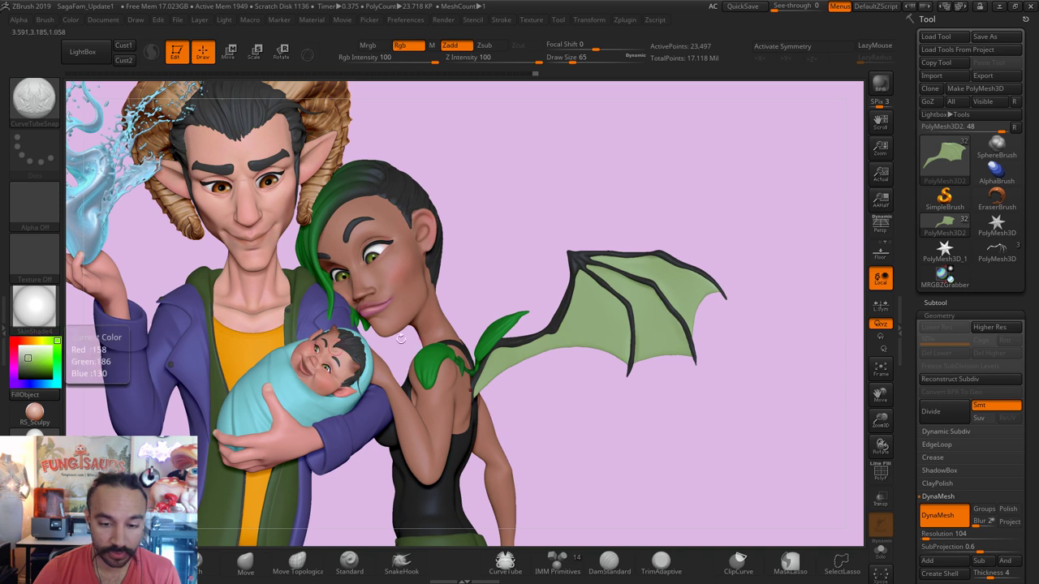
pyautogui.keyDown('alt'); pyautogui.click(555, 322); pyautogui.keyUp('alt')
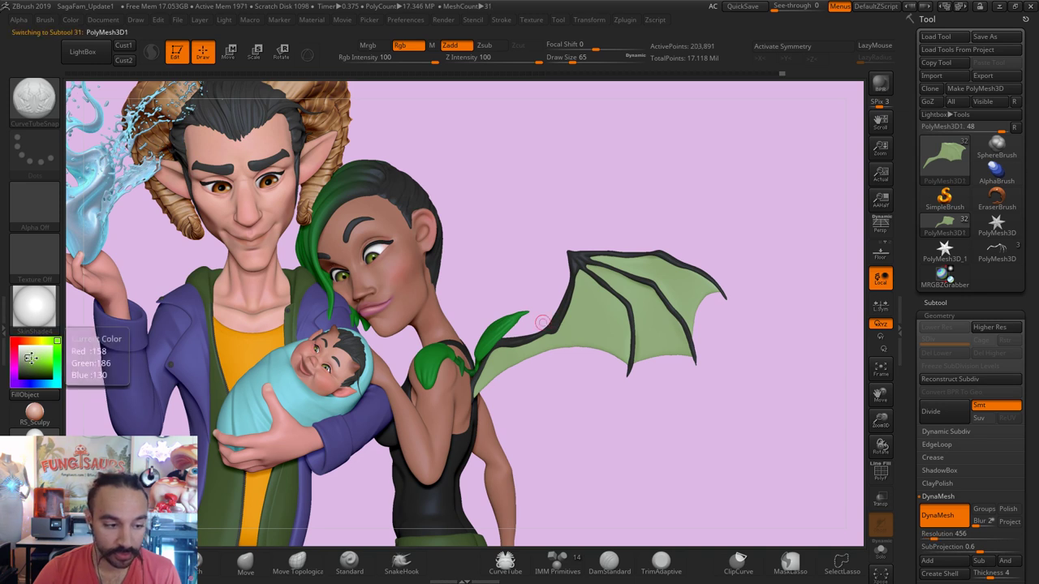
pyautogui.click(25, 369)
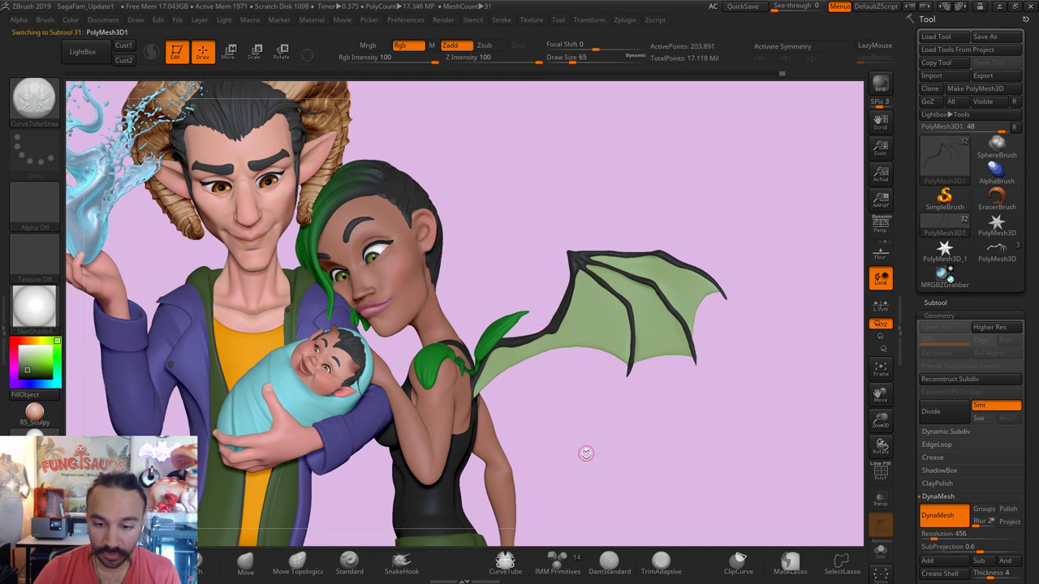
# Step: Delete the PM3D_Cylinder3D2 subtool and solo PolyMesh3D1 so only the wing bones show
pyautogui.scroll(3, 592, 460)
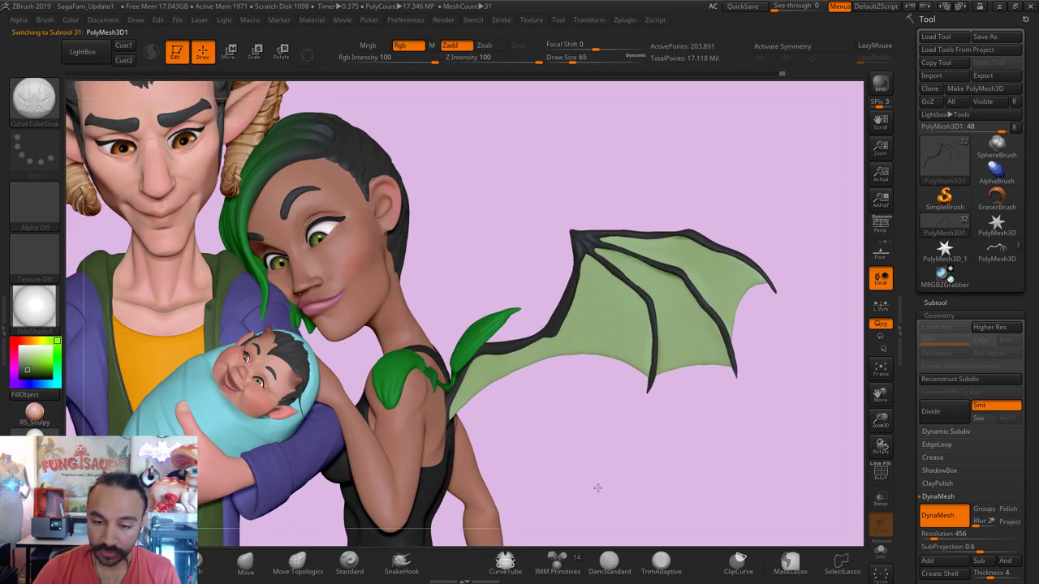
pyautogui.click(950, 302)
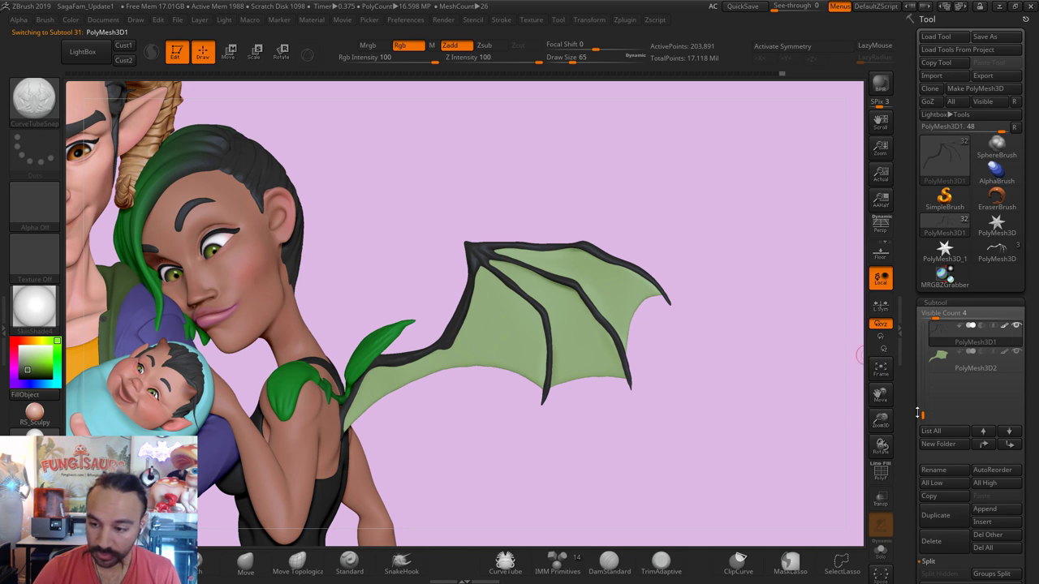
pyautogui.moveTo(921, 416); pyautogui.dragTo(923, 334)
pyautogui.click(970, 357)
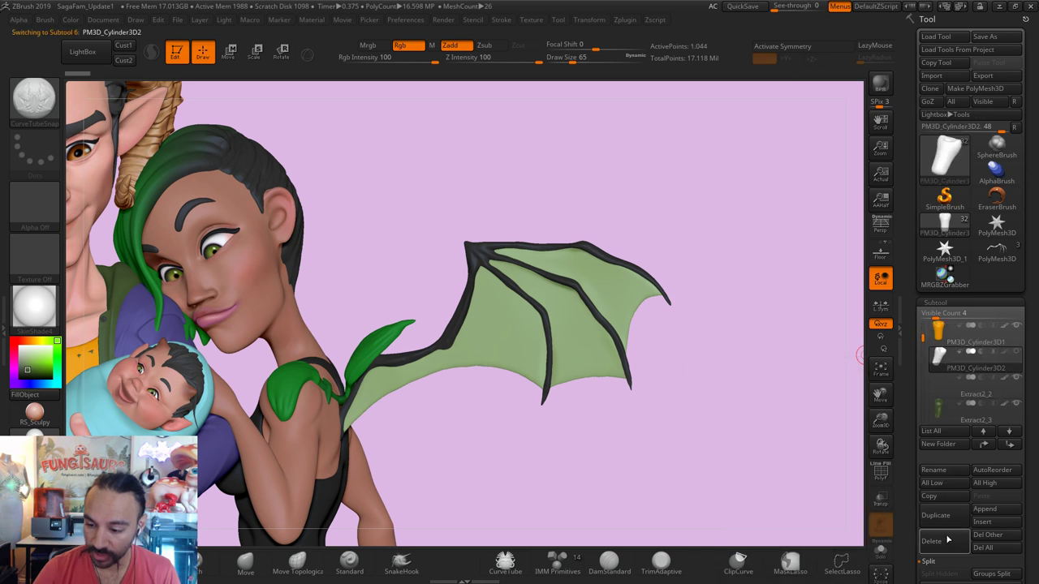
pyautogui.click(946, 542)
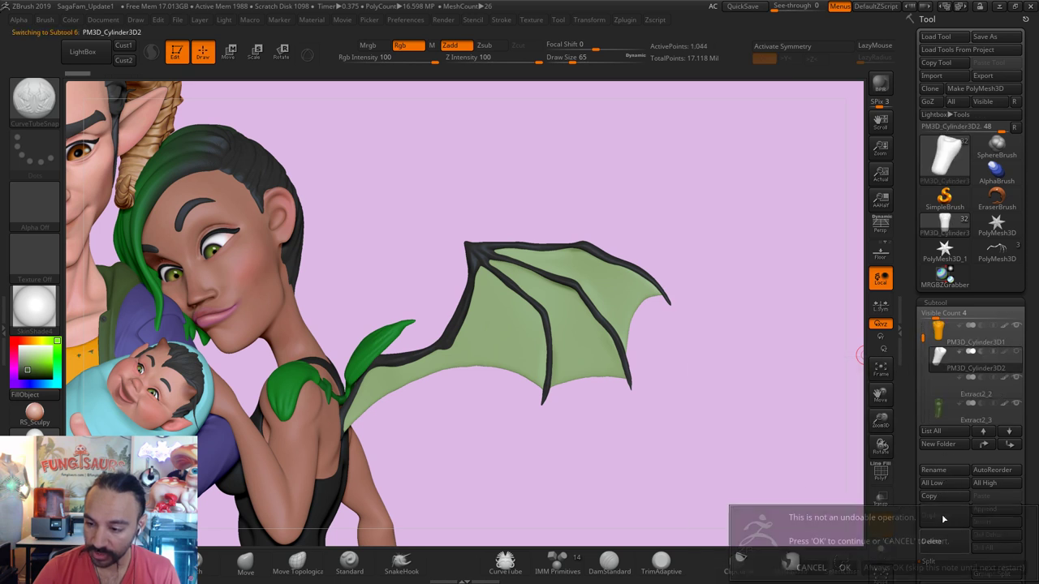
pyautogui.click(844, 567)
pyautogui.moveTo(923, 336); pyautogui.dragTo(922, 406)
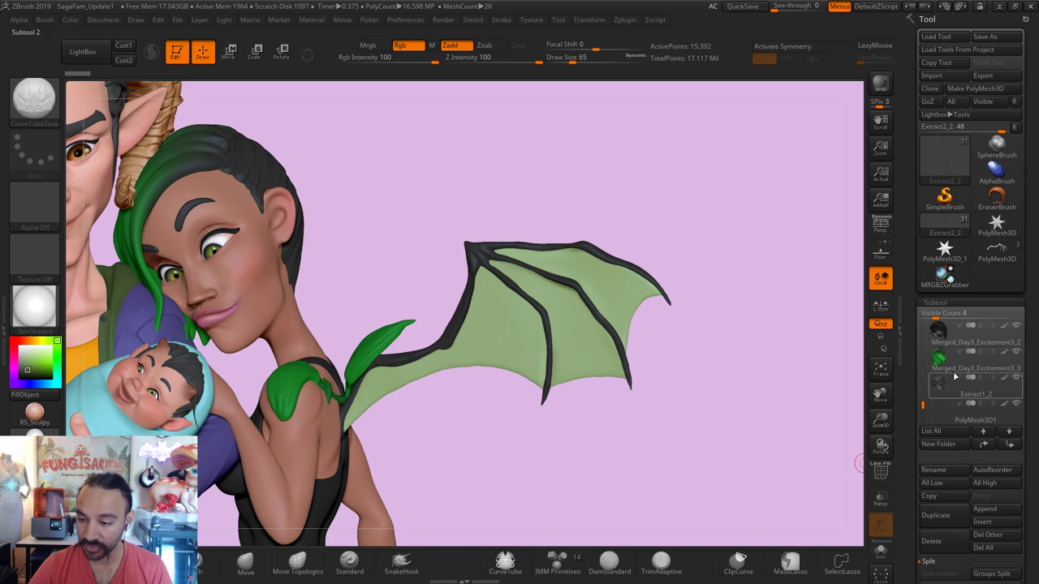
pyautogui.moveTo(923, 405); pyautogui.dragTo(923, 412)
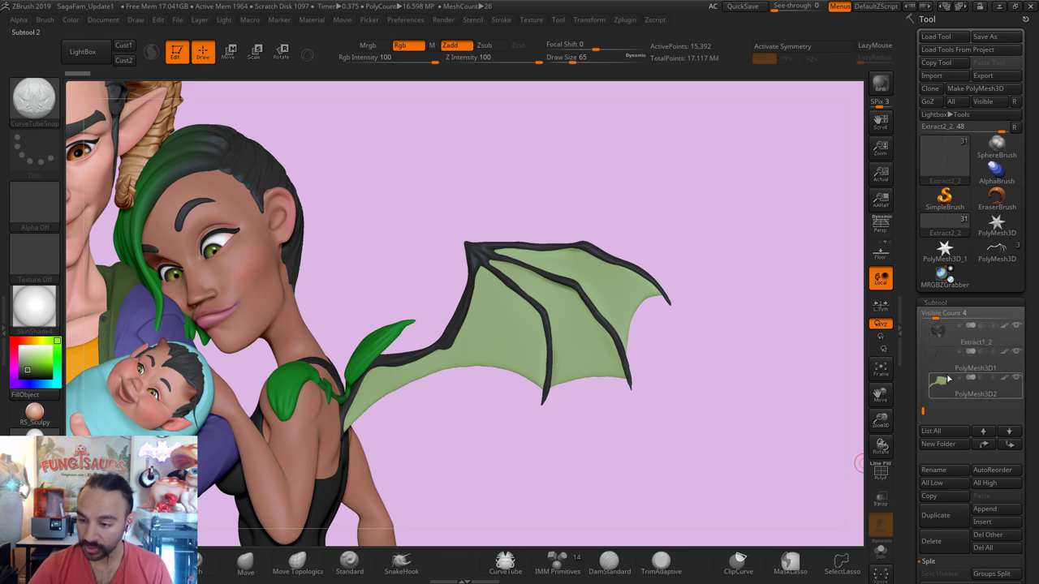
pyautogui.click(965, 360)
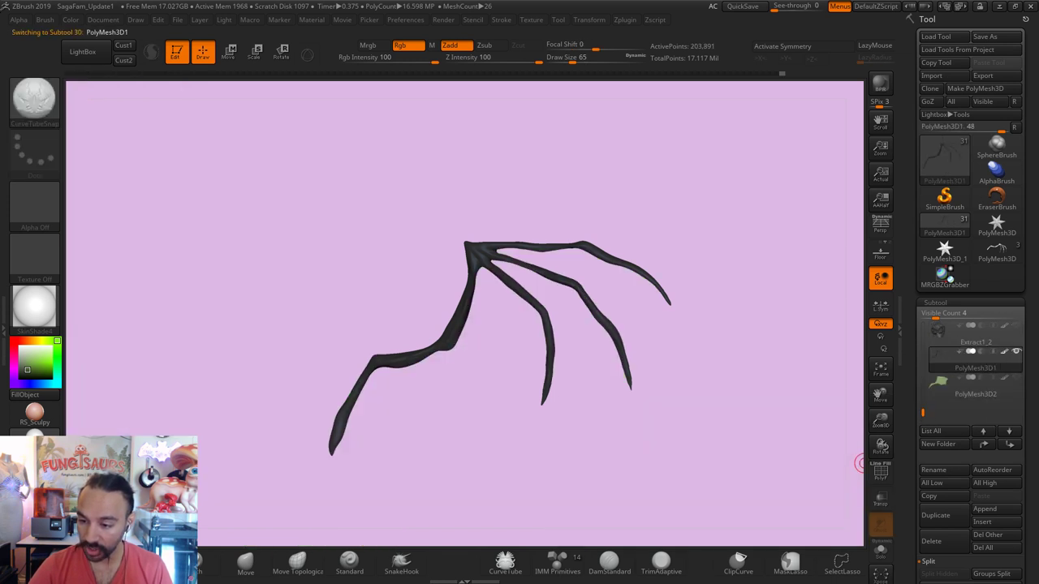
# Step: Show the green PolyMesh3D2 membrane with the bones and smooth the wing's upper-left edge
pyautogui.click(1015, 378)
pyautogui.moveTo(779, 423)
pyautogui.keyDown('alt'); pyautogui.mouseDown()
pyautogui.moveTo(753, 419)
pyautogui.moveTo(763, 463)
pyautogui.moveTo(703, 455)
pyautogui.moveTo(674, 466)
pyautogui.moveTo(670, 484)
pyautogui.mouseUp(); pyautogui.keyUp('alt')
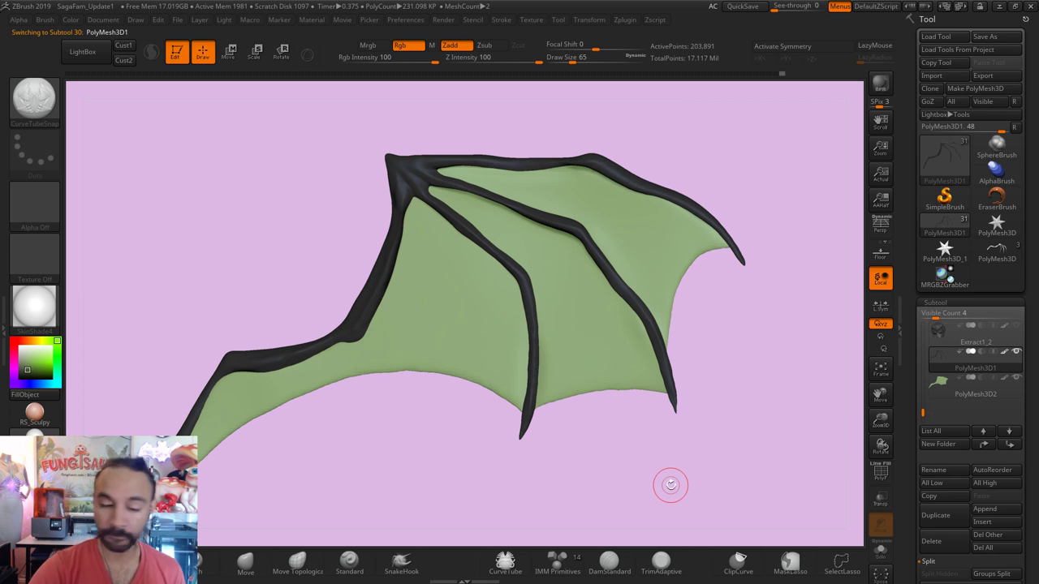
pyautogui.press('shift')
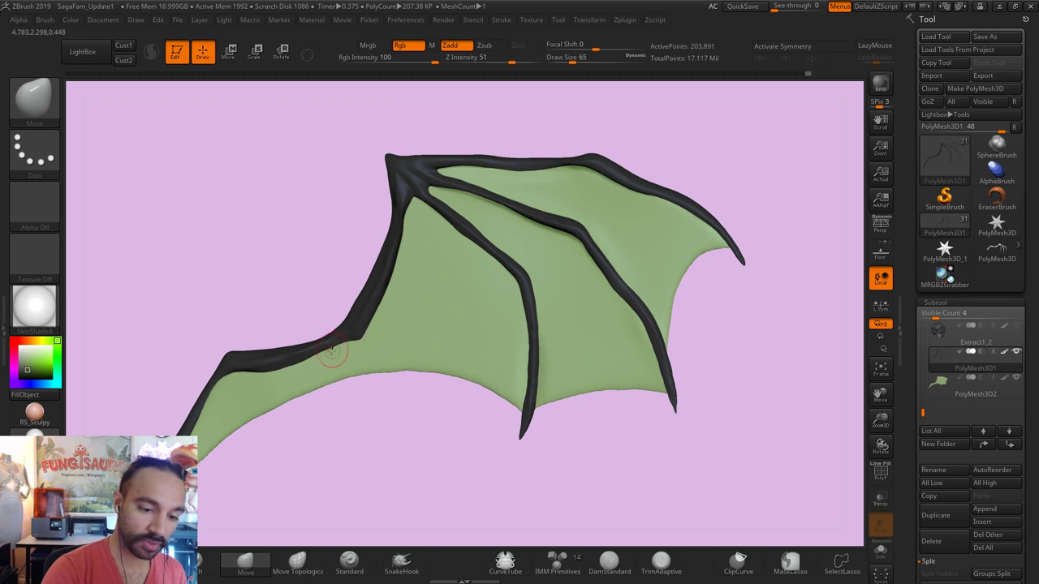
pyautogui.press('shift')
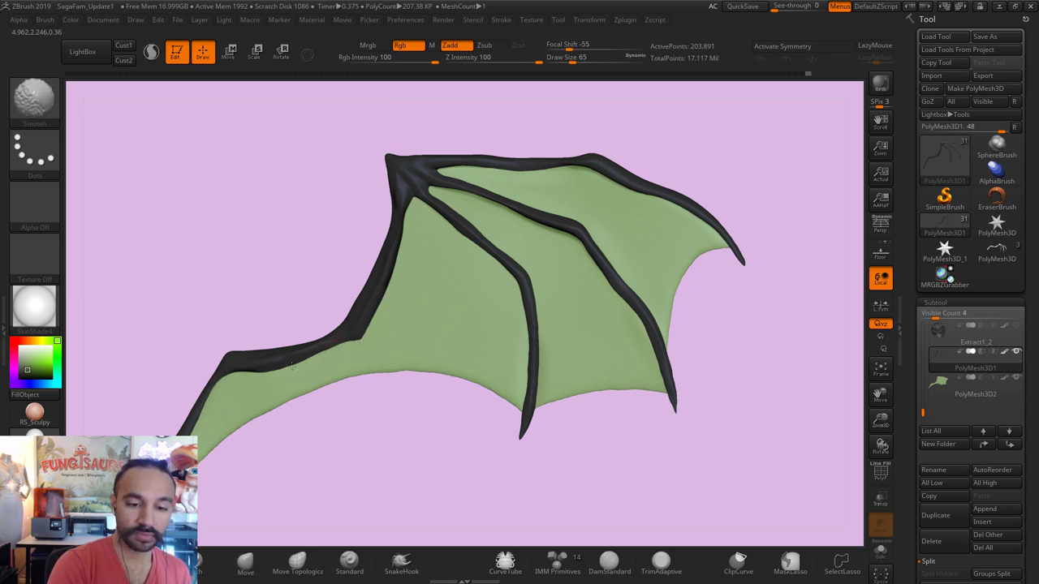
pyautogui.keyDown('shift'); pyautogui.moveTo(403, 230); pyautogui.dragTo(395, 240); pyautogui.keyUp('shift')
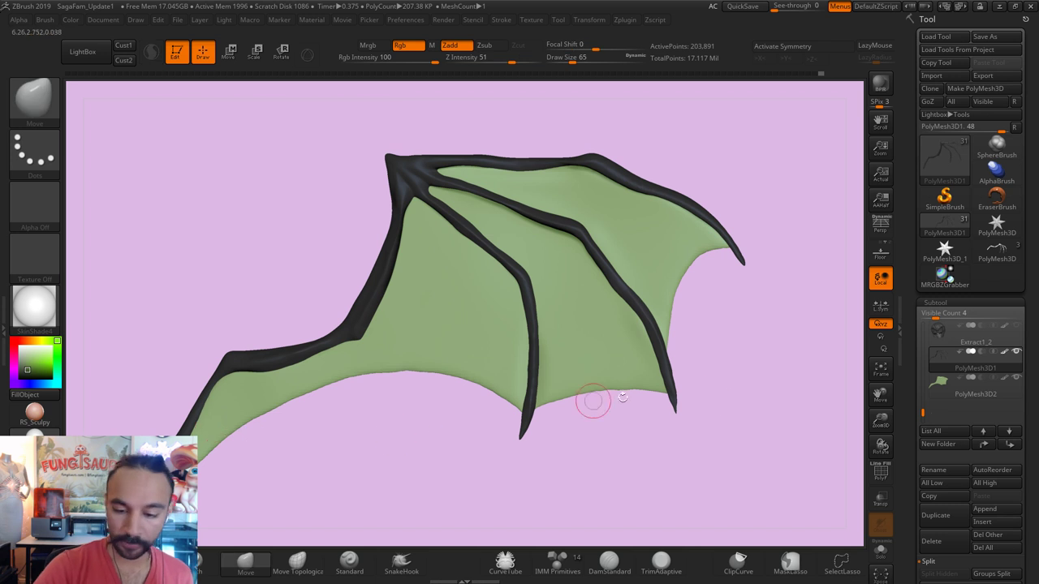
# Step: Switch to the CurveTubeSnap brush at size 27, try a vein across the wing, and undo it
pyautogui.click(35, 98)
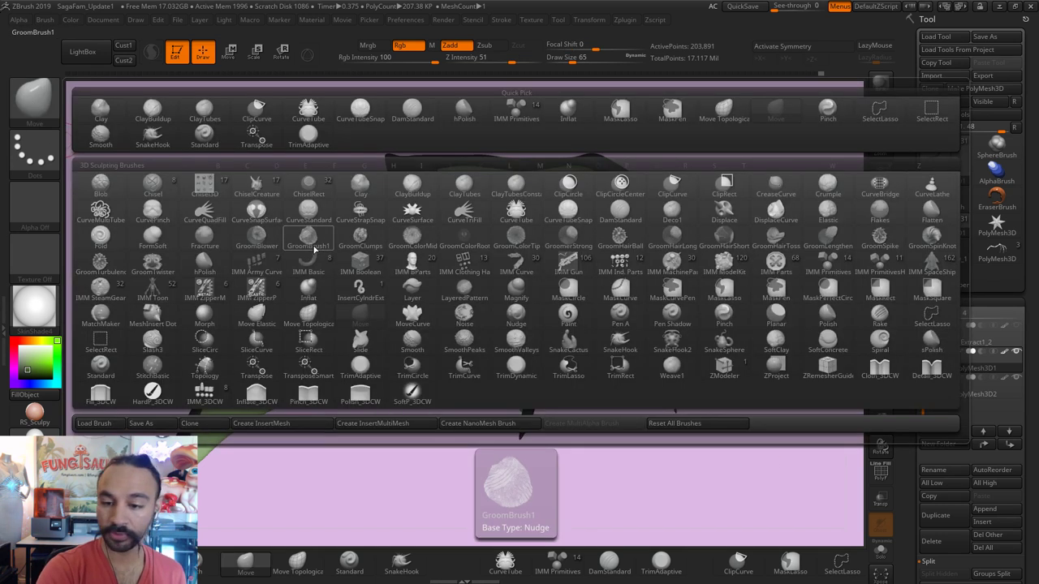
pyautogui.click(568, 210)
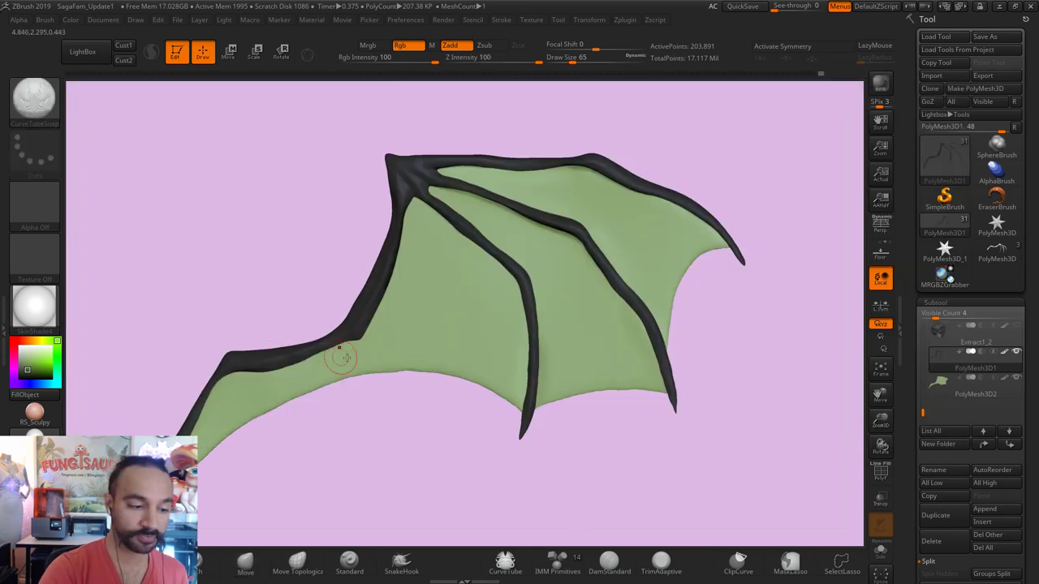
pyautogui.press('s')
pyautogui.click(415, 280)
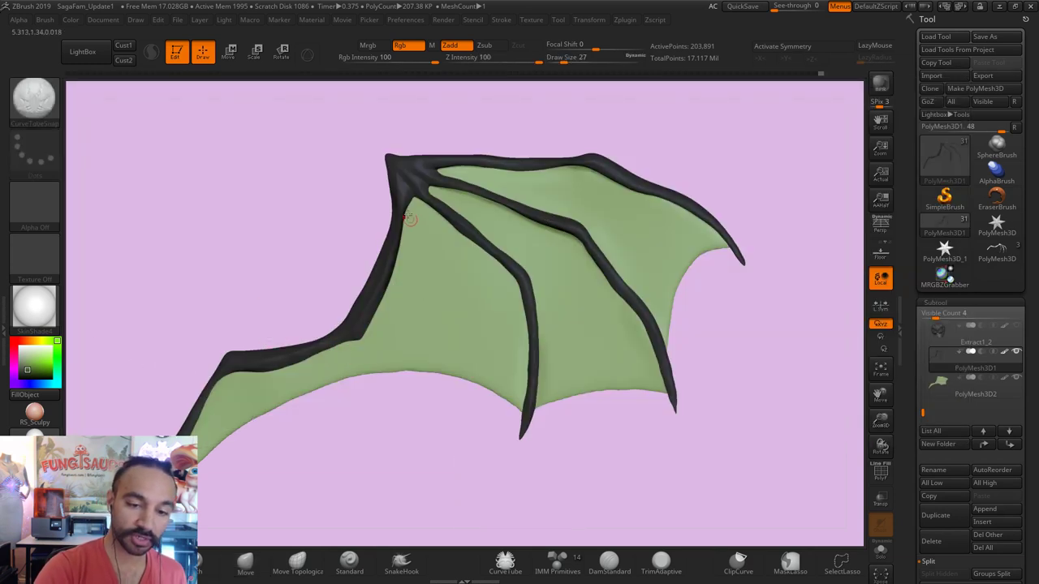
pyautogui.moveTo(403, 206); pyautogui.dragTo(483, 355)
pyautogui.hotkey('ctrl', 'z')
# Step: Test thinner vein tubes down to size 13, undo them, and bring up the Photos wing reference
pyautogui.press('s')
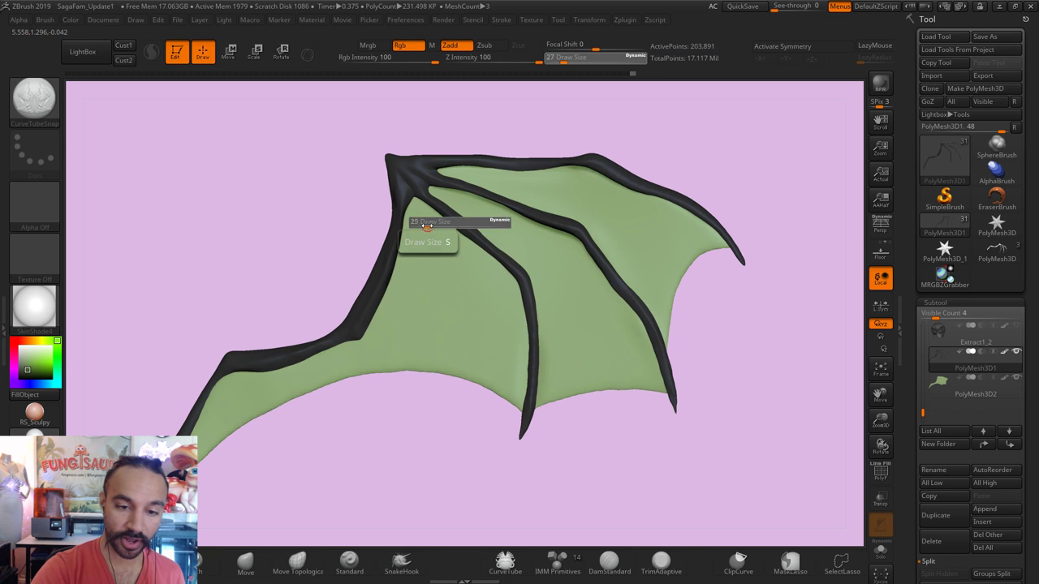
pyautogui.moveTo(442, 227)
pyautogui.mouseDown()
pyautogui.moveTo(422, 227)
pyautogui.moveTo(490, 402)
pyautogui.mouseUp()
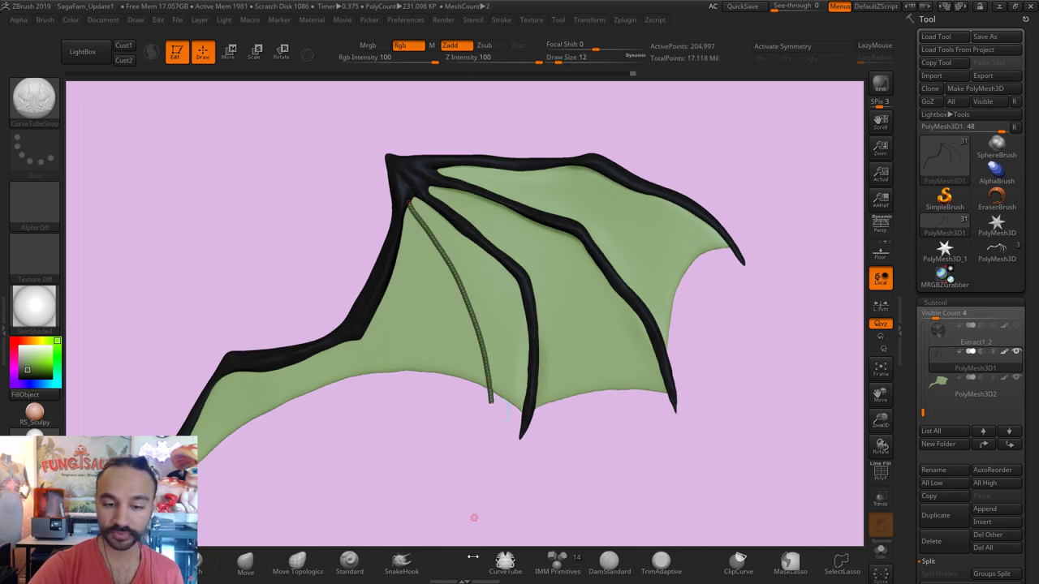
pyautogui.hotkey('ctrl', 'z')
pyautogui.press('s')
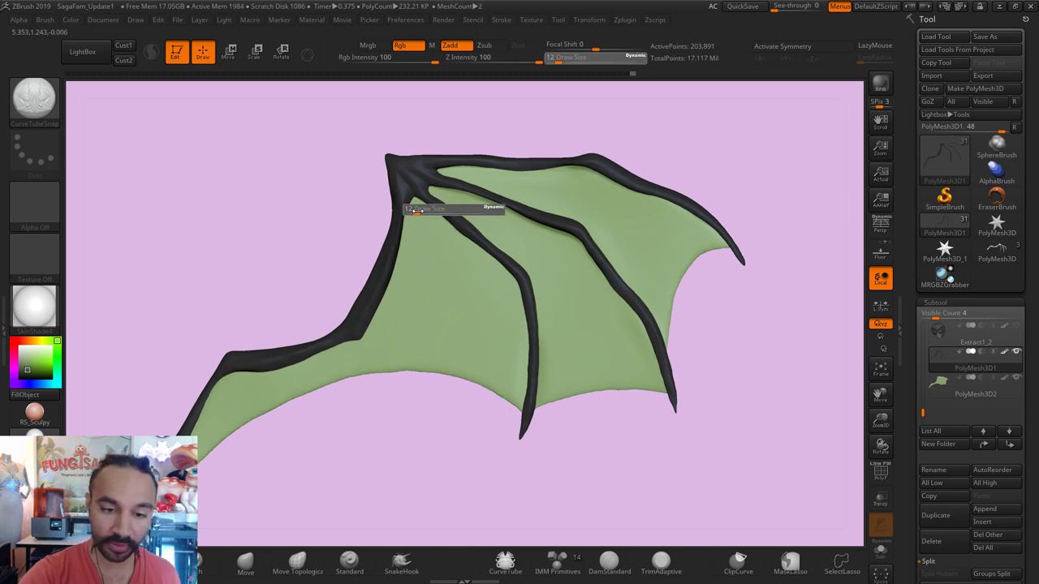
pyautogui.moveTo(414, 210)
pyautogui.mouseDown()
pyautogui.moveTo(486, 333)
pyautogui.moveTo(502, 411)
pyautogui.mouseUp()
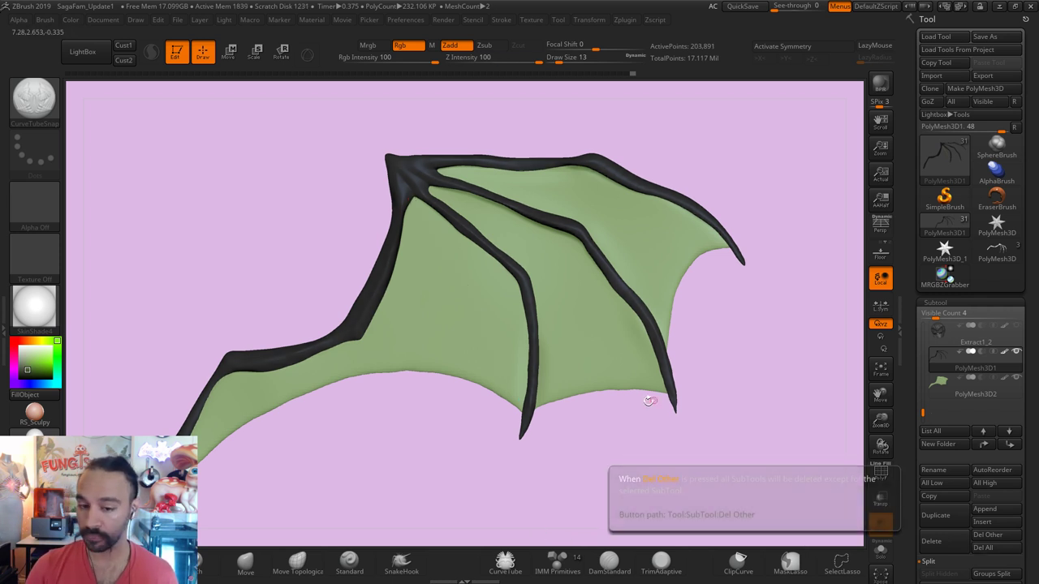
pyautogui.hotkey('ctrl', 'z')
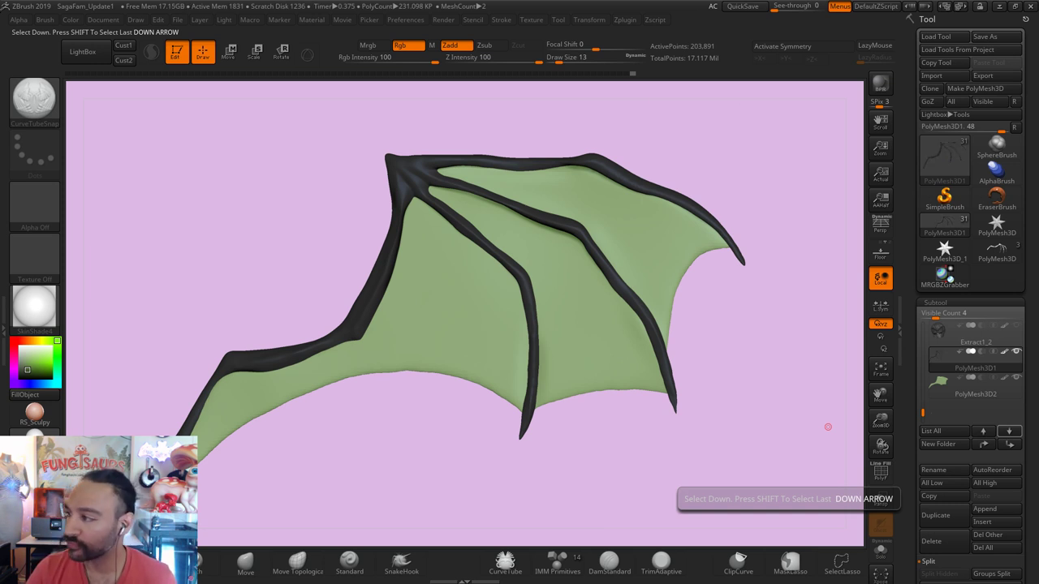
pyautogui.hotkey('alt', 'Tab')
pyautogui.scroll(2, 549, 345)
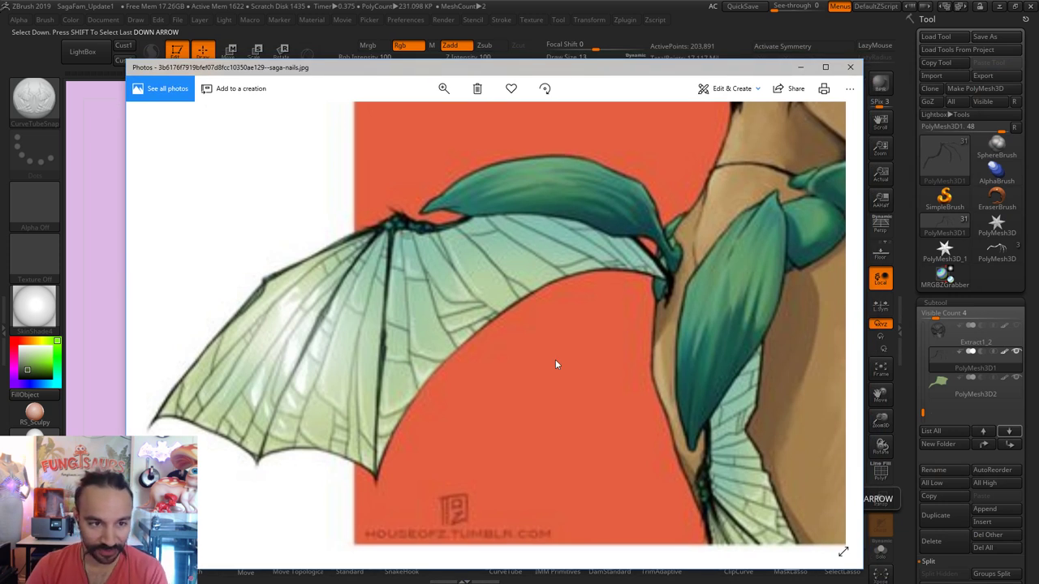
# Step: Save a horizontally flipped copy of the reference as flip.jpg and zoom in on its wing
pyautogui.click(758, 89)
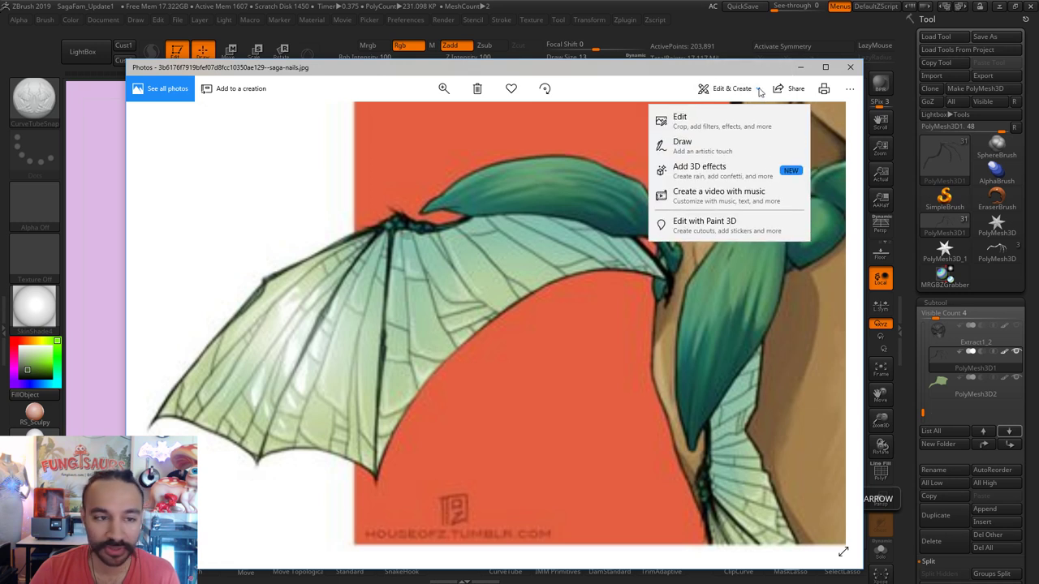
pyautogui.click(679, 119)
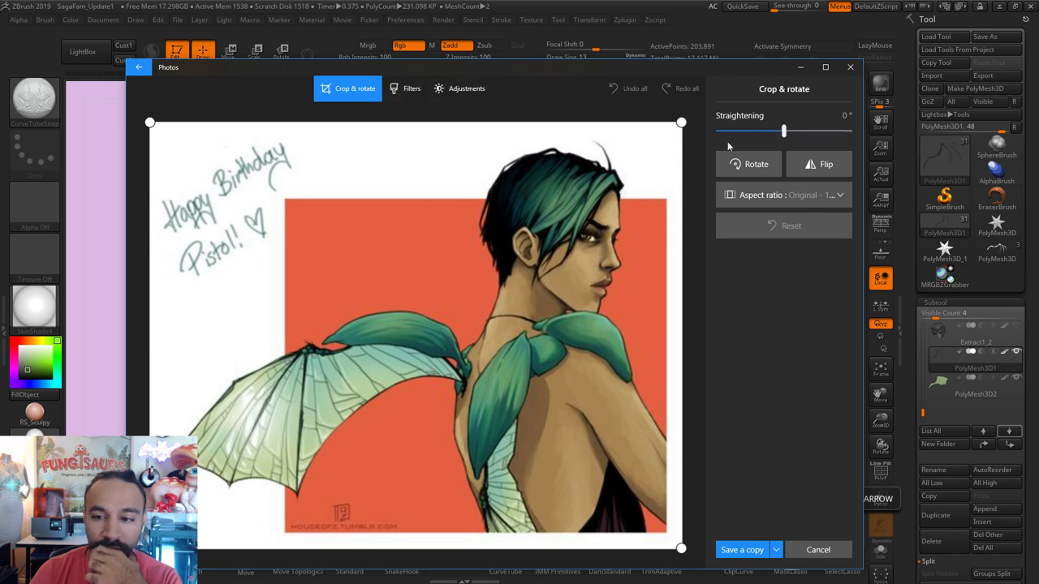
pyautogui.click(819, 162)
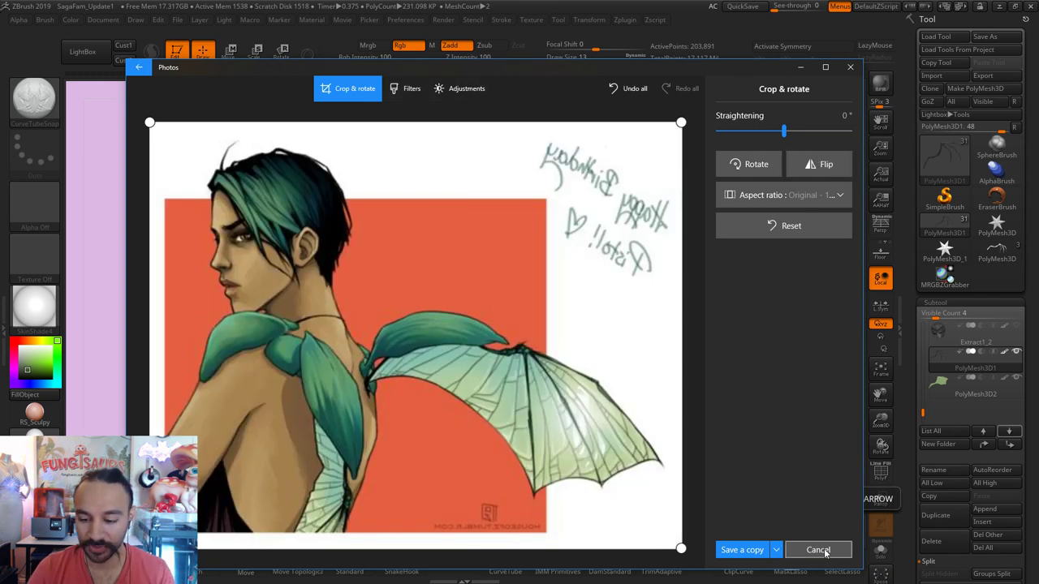
pyautogui.click(743, 550)
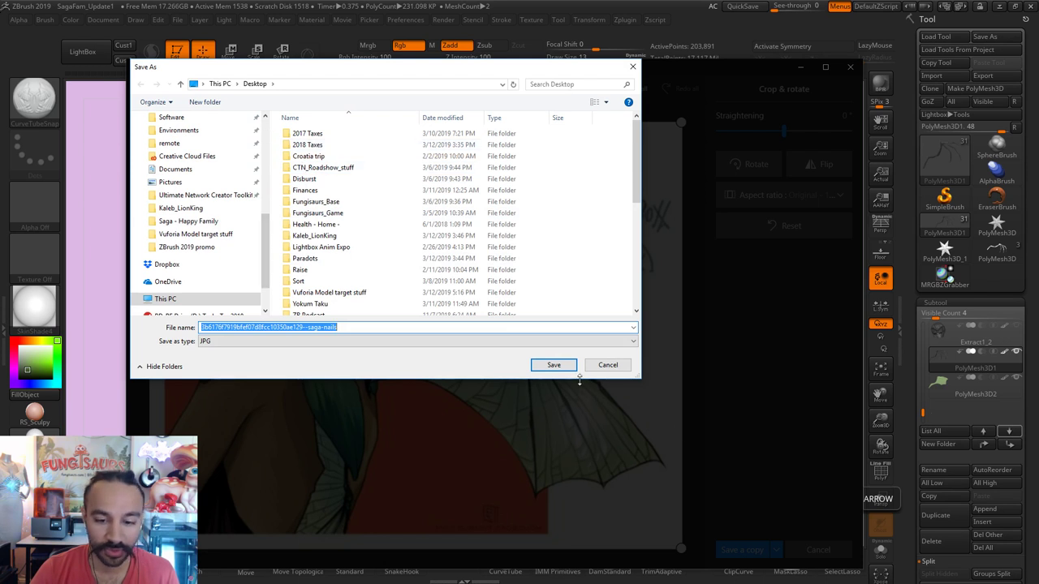
pyautogui.write('fli')
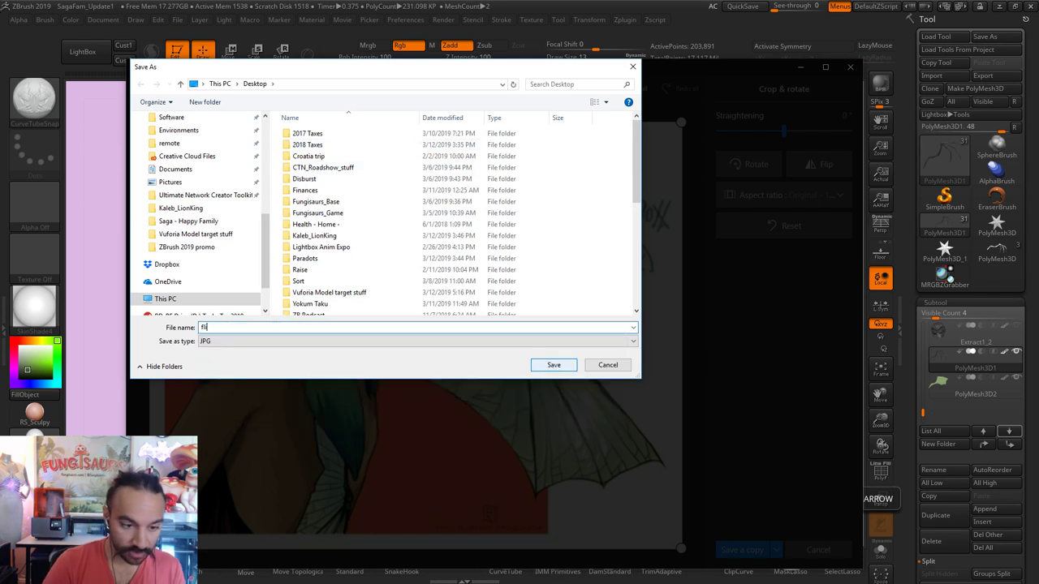
pyautogui.write('p')
pyautogui.press('Return')
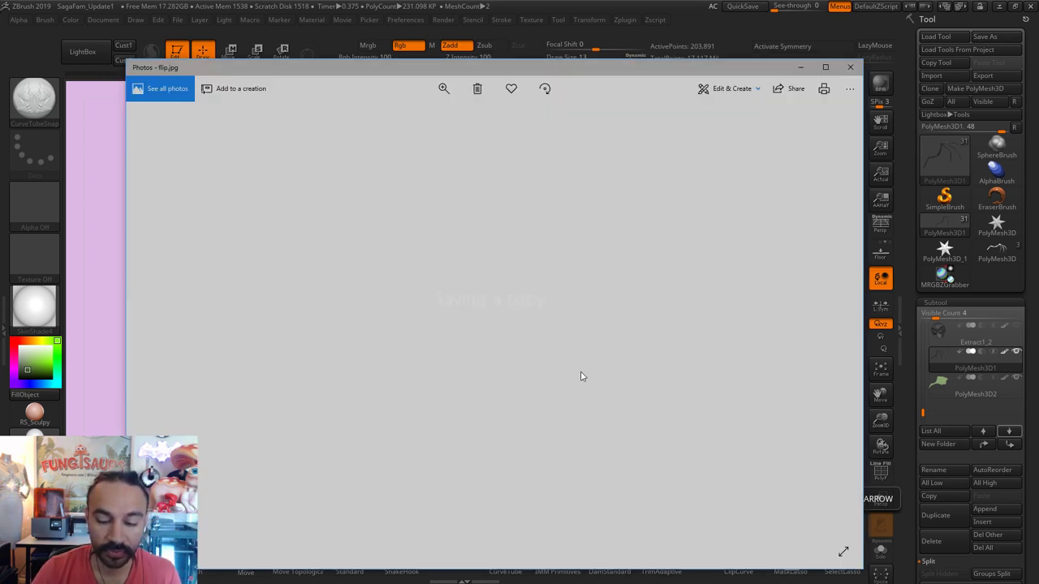
pyautogui.keyDown('ctrl'); pyautogui.scroll(5, 559, 378); pyautogui.keyUp('ctrl')
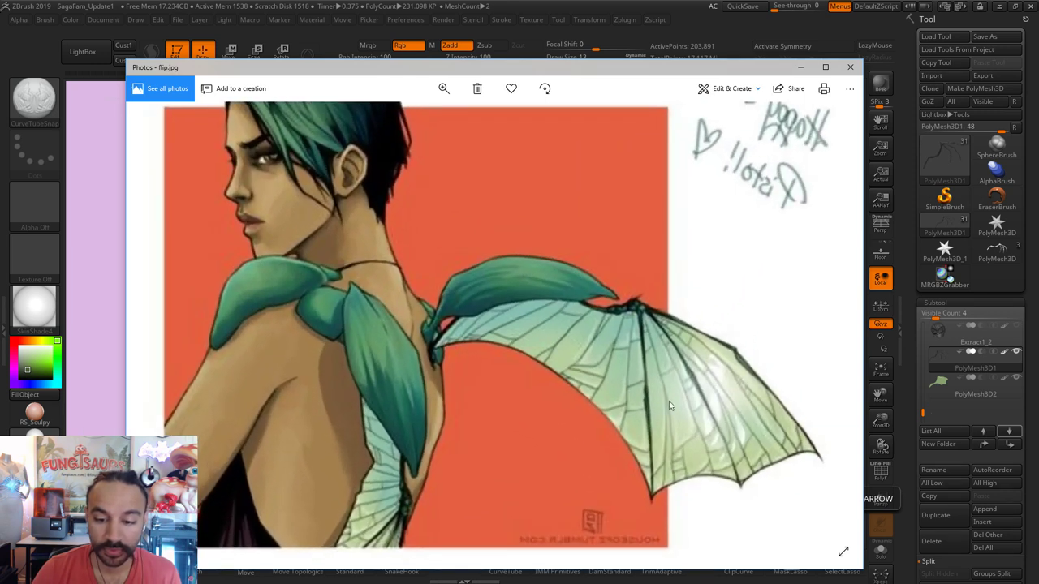
# Step: Close the reference viewer, set brush size 11, and draw the first veins along the lower-left edge
pyautogui.click(850, 66)
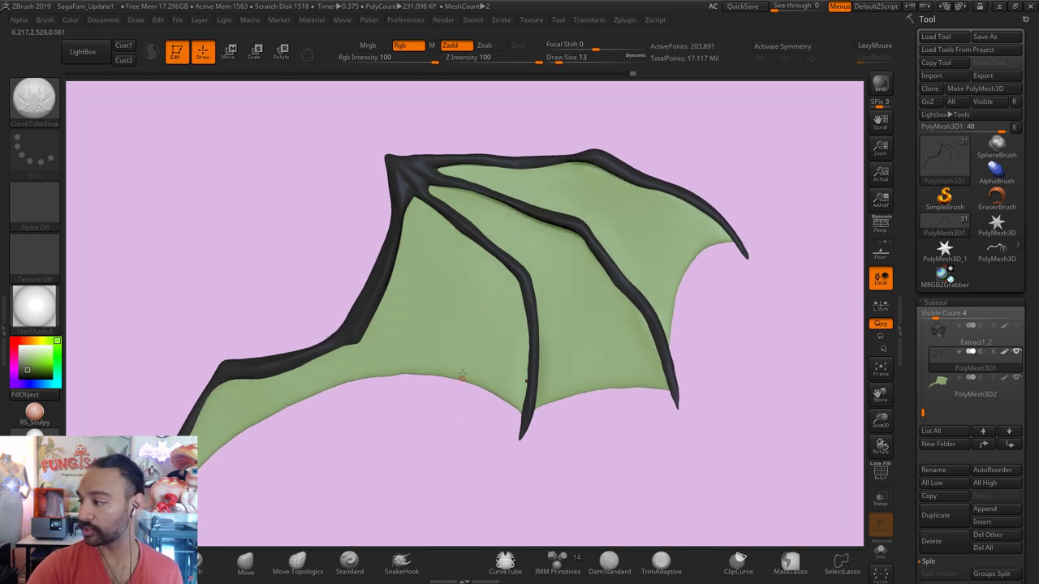
pyautogui.press('s')
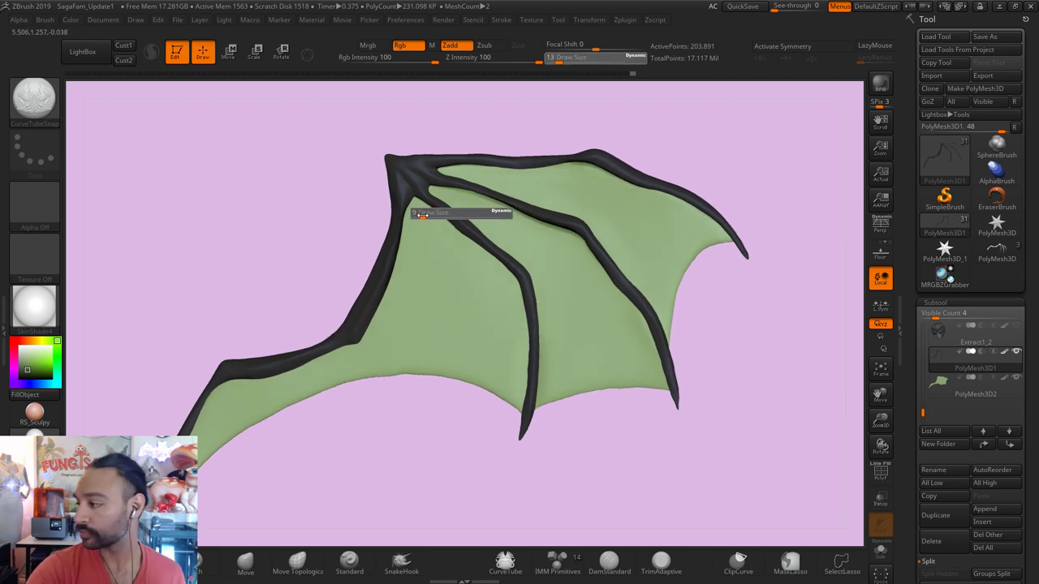
pyautogui.click(422, 215)
pyautogui.press('s')
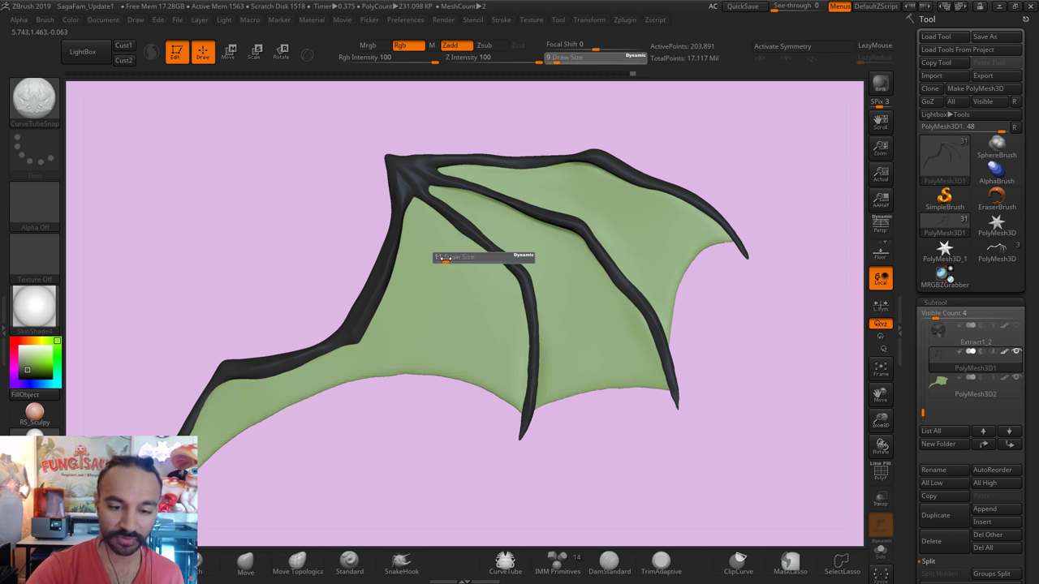
pyautogui.click(444, 258)
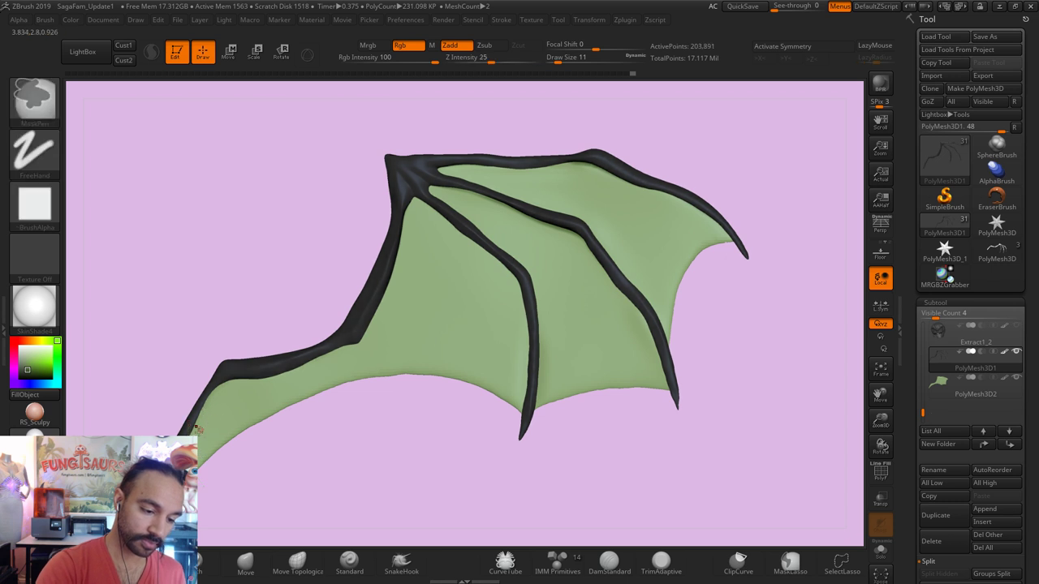
pyautogui.moveTo(192, 430)
pyautogui.mouseDown()
pyautogui.moveTo(203, 403)
pyautogui.moveTo(216, 452)
pyautogui.mouseUp()
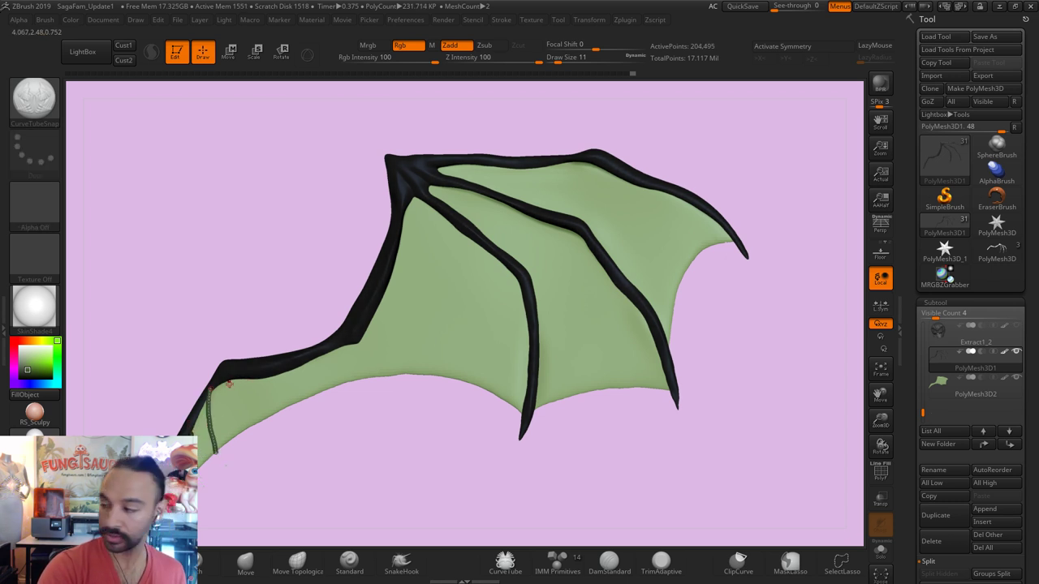
pyautogui.moveTo(228, 386); pyautogui.dragTo(219, 451)
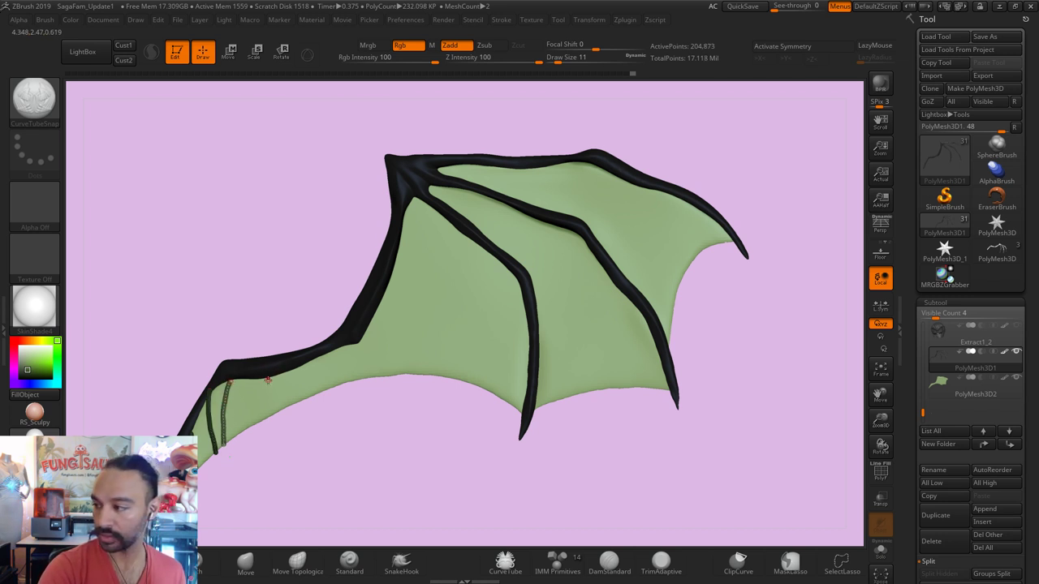
pyautogui.moveTo(243, 378); pyautogui.dragTo(260, 422)
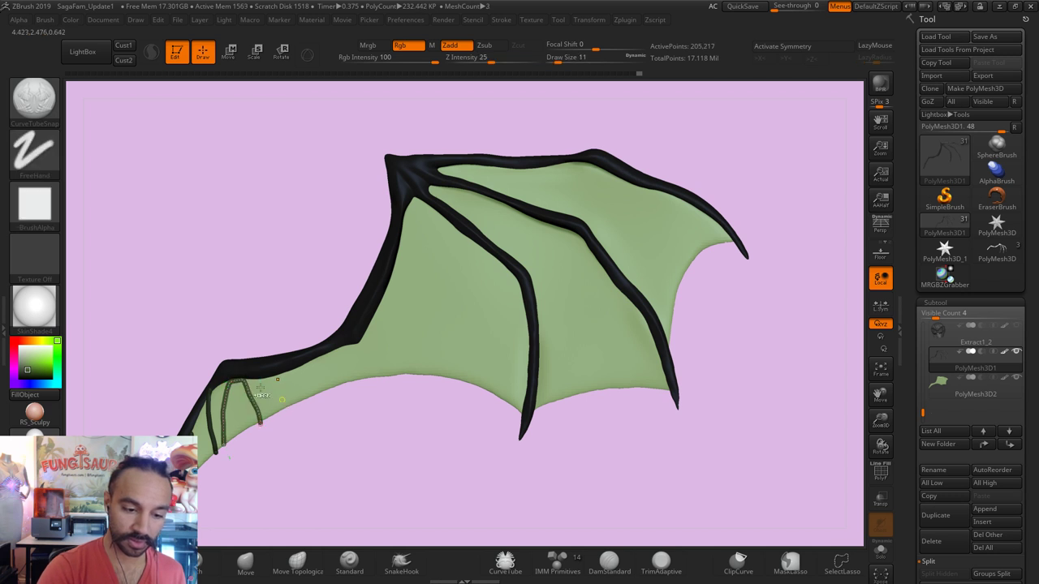
pyautogui.hotkey('ctrl', 'z')
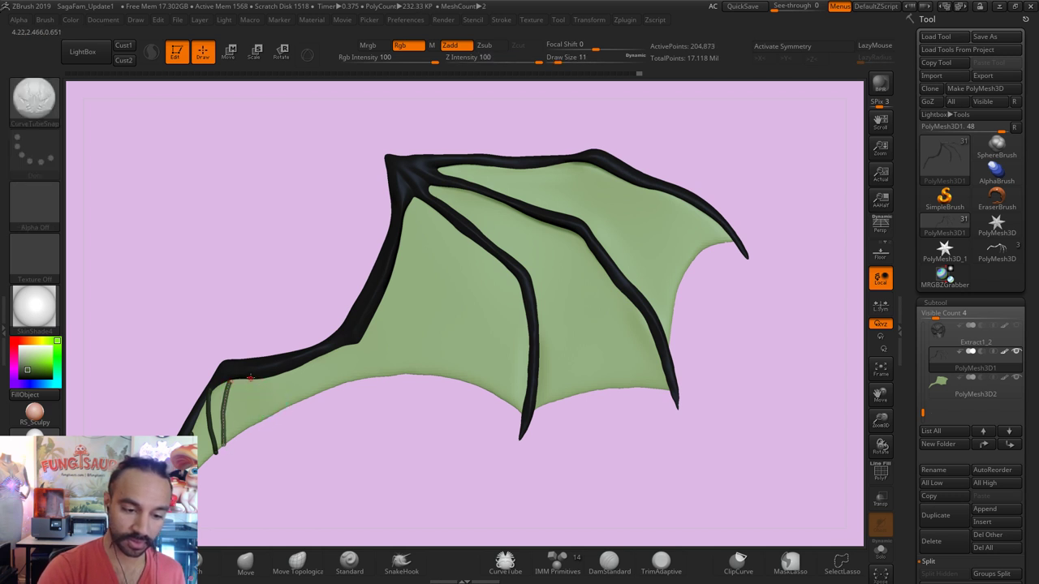
pyautogui.hotkey('ctrl', 'z')
pyautogui.click(266, 411)
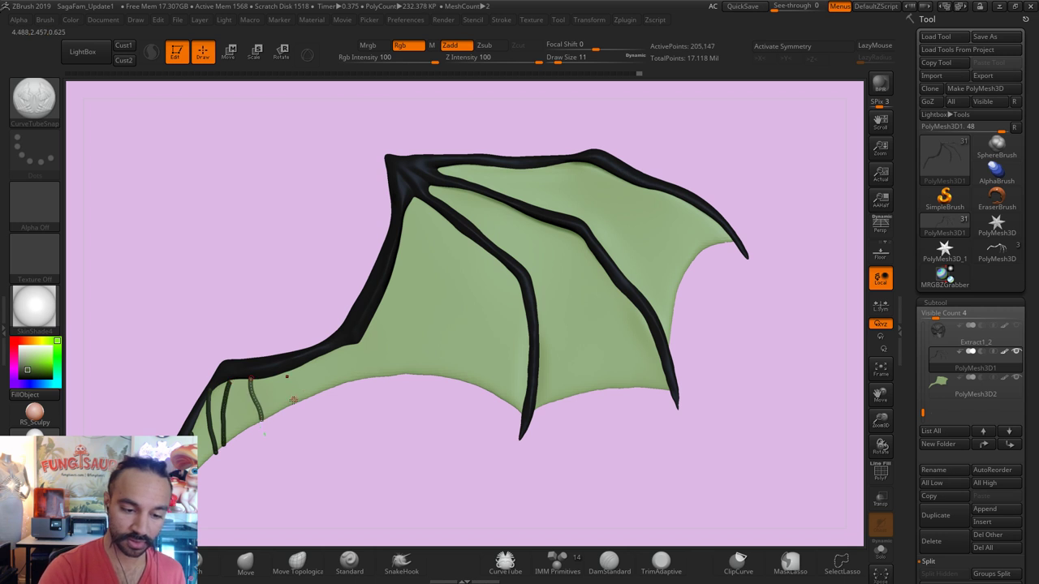
# Step: Draw more vein tubes up the lower-left membrane and down from the wing joint, redoing misplaced ones
pyautogui.moveTo(288, 403); pyautogui.dragTo(312, 352)
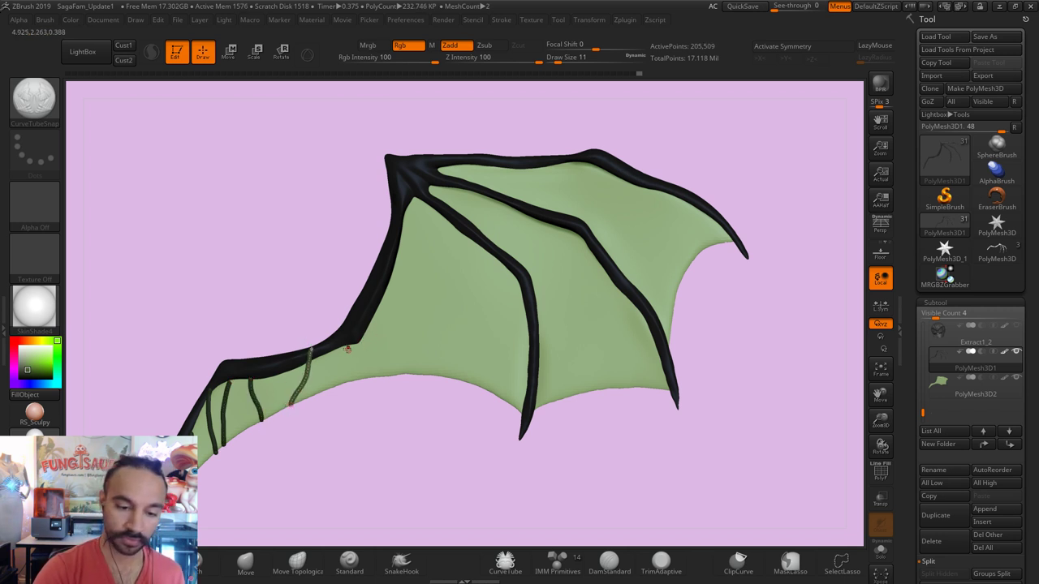
pyautogui.moveTo(335, 388); pyautogui.dragTo(335, 390)
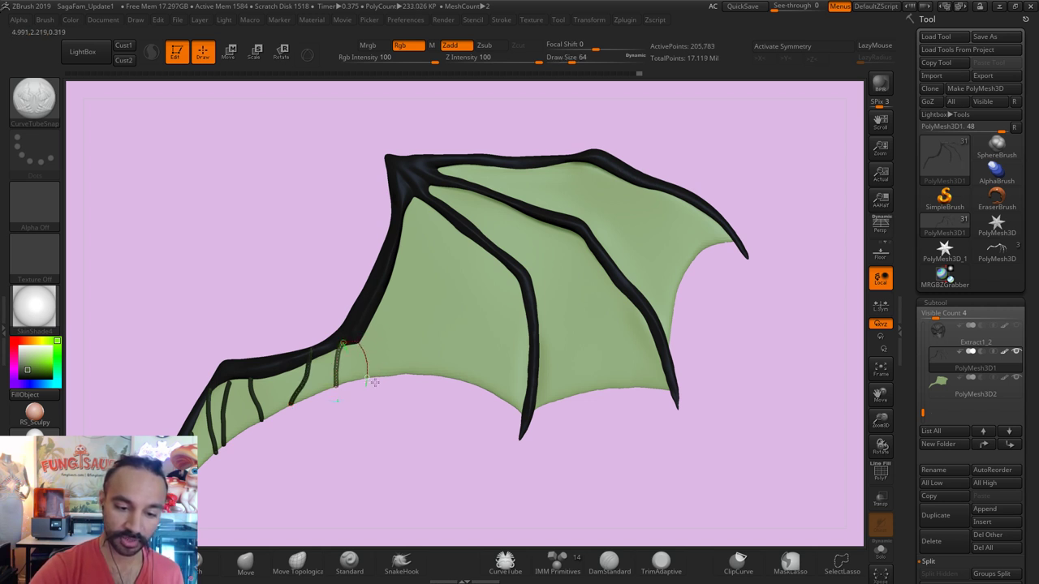
pyautogui.moveTo(372, 306); pyautogui.dragTo(359, 381)
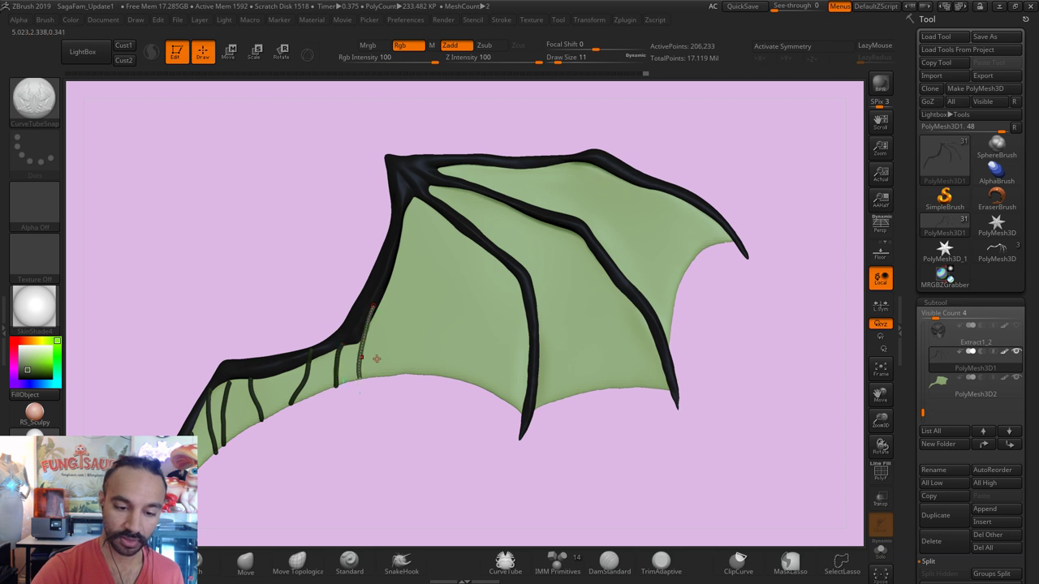
pyautogui.hotkey('ctrl', 'z')
pyautogui.click(365, 362)
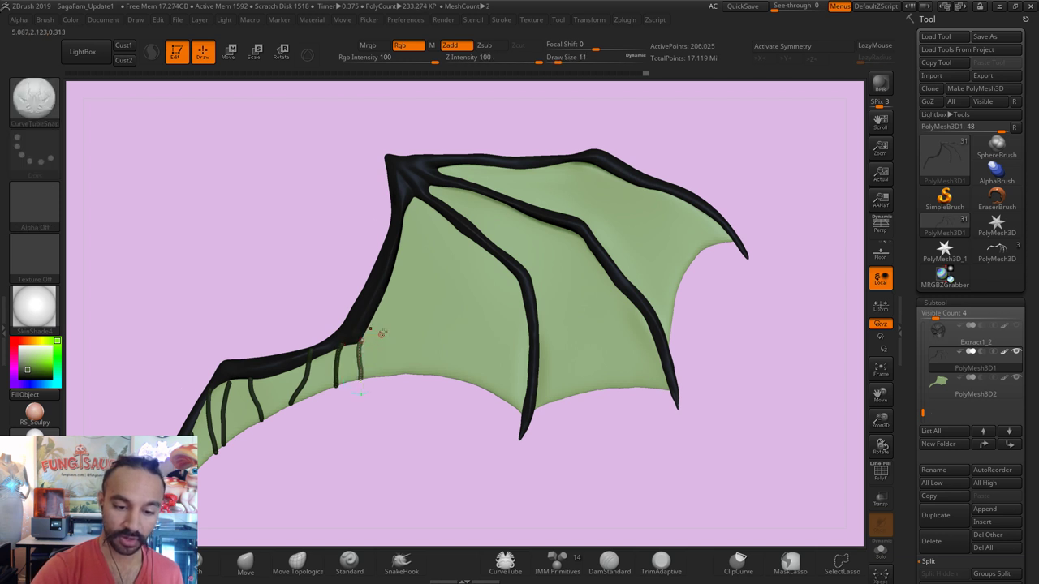
pyautogui.moveTo(361, 334); pyautogui.dragTo(346, 382)
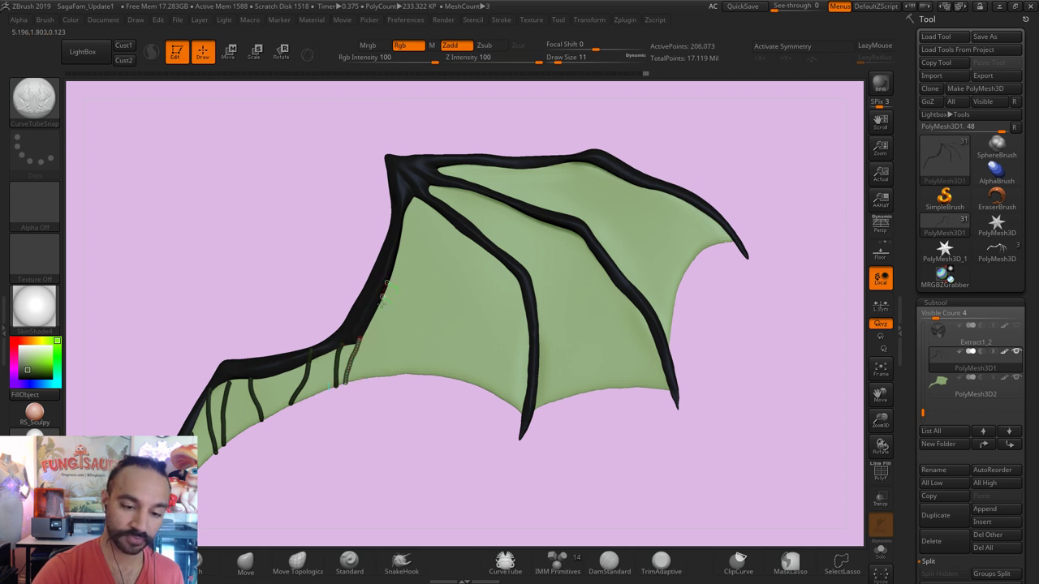
pyautogui.moveTo(382, 293); pyautogui.dragTo(382, 378)
pyautogui.hotkey('ctrl', 'z')
pyautogui.moveTo(388, 280); pyautogui.dragTo(378, 379)
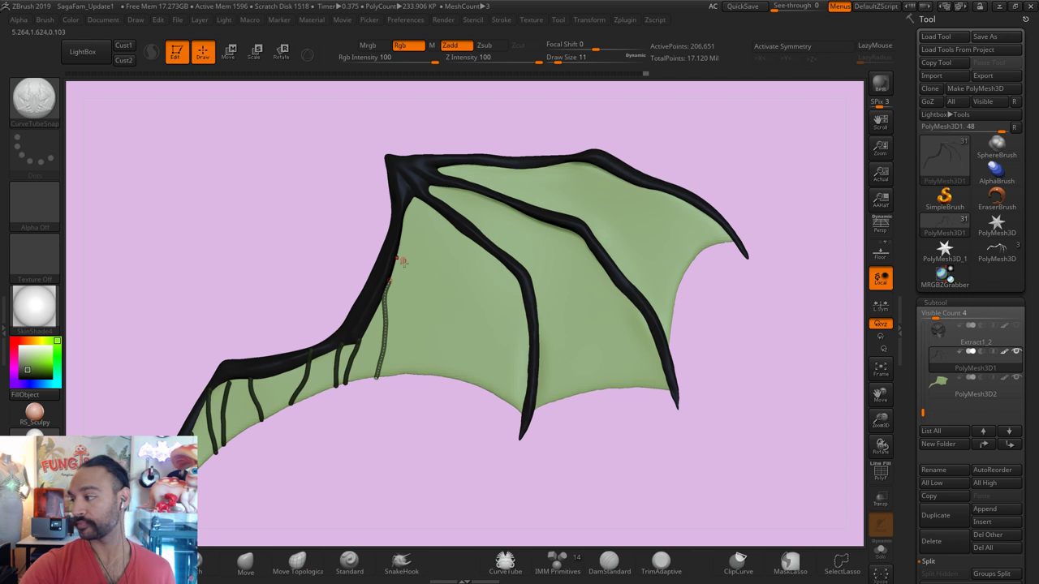
pyautogui.moveTo(402, 223); pyautogui.dragTo(426, 367)
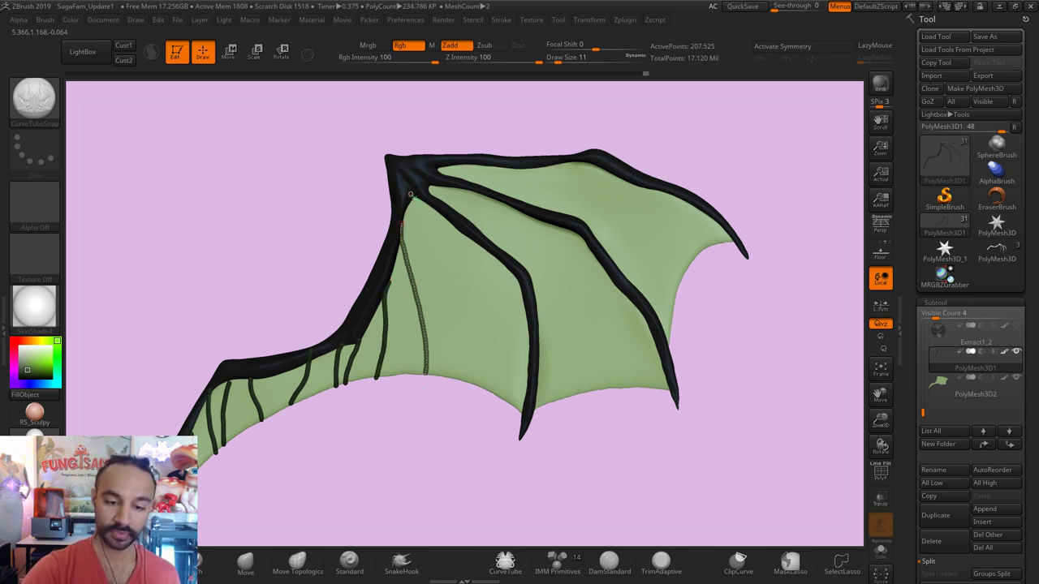
pyautogui.moveTo(419, 229)
pyautogui.mouseDown()
pyautogui.moveTo(431, 294)
pyautogui.moveTo(470, 376)
pyautogui.moveTo(480, 444)
pyautogui.mouseUp()
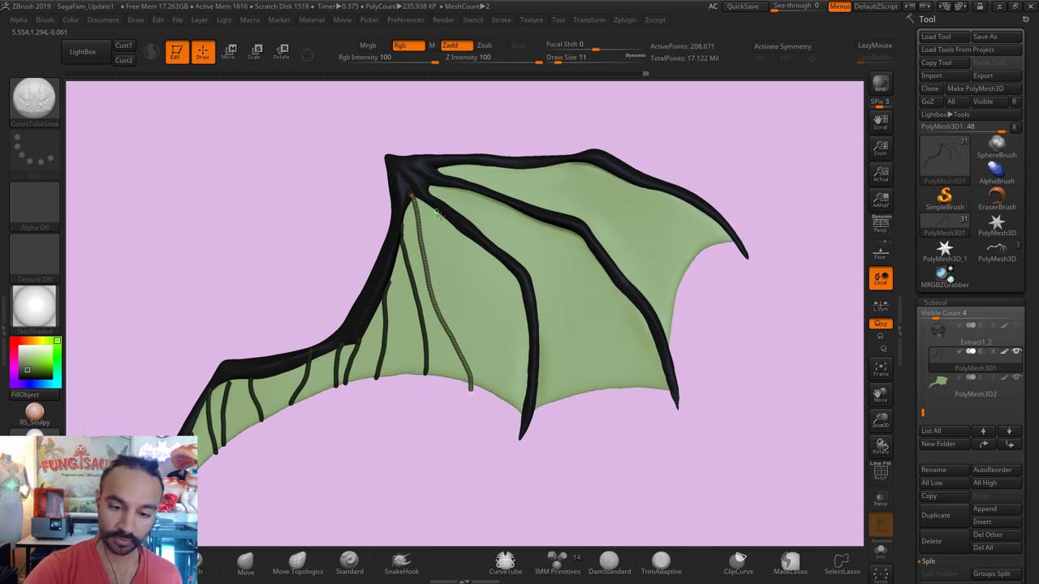
# Step: Draw vein tubes from the top joint along the finger bones down the middle membrane, undoing misplaced ones
pyautogui.moveTo(436, 213); pyautogui.dragTo(475, 272)
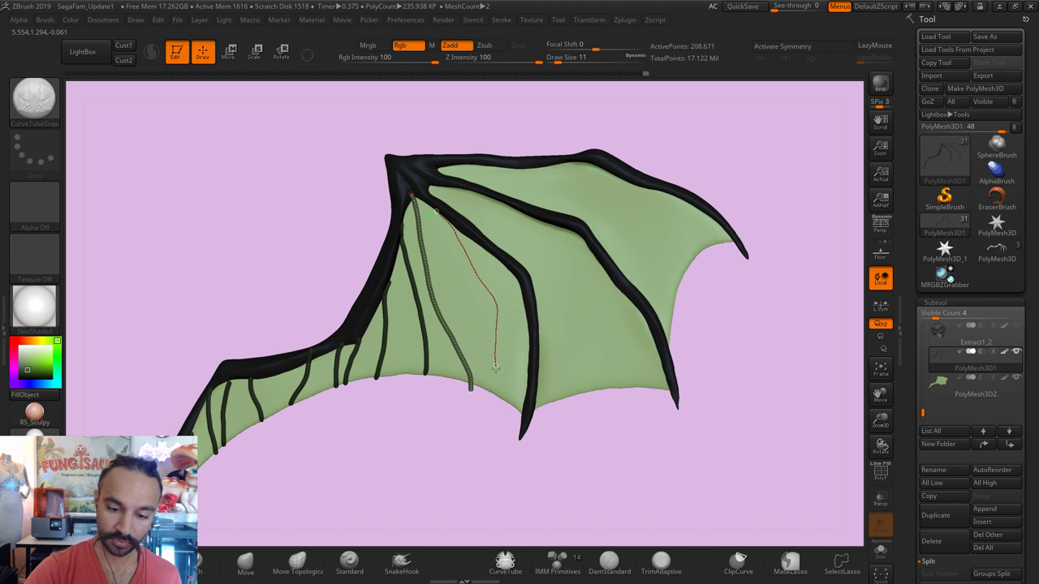
pyautogui.moveTo(504, 432); pyautogui.dragTo(505, 433)
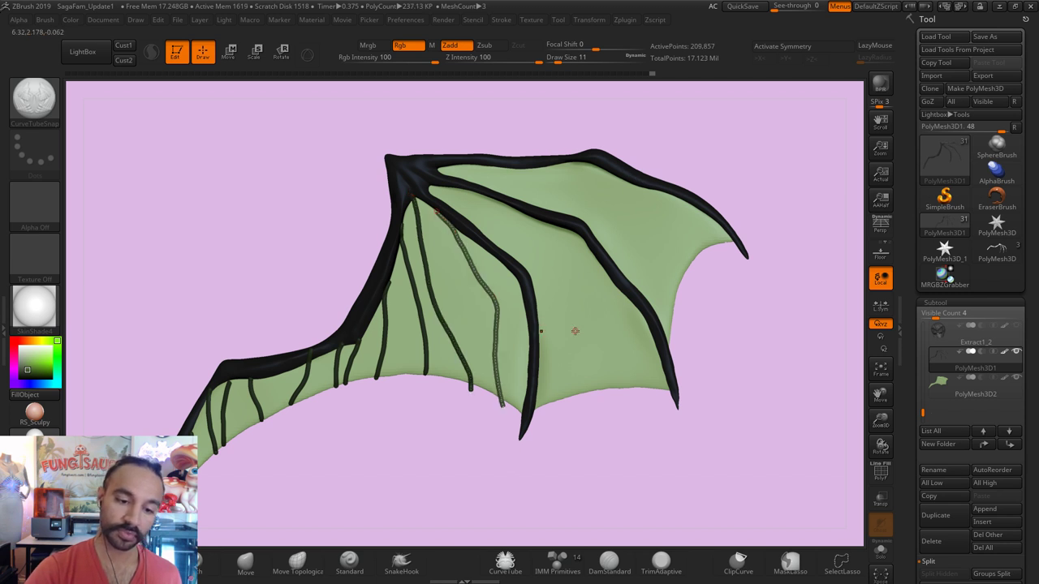
pyautogui.click(449, 177)
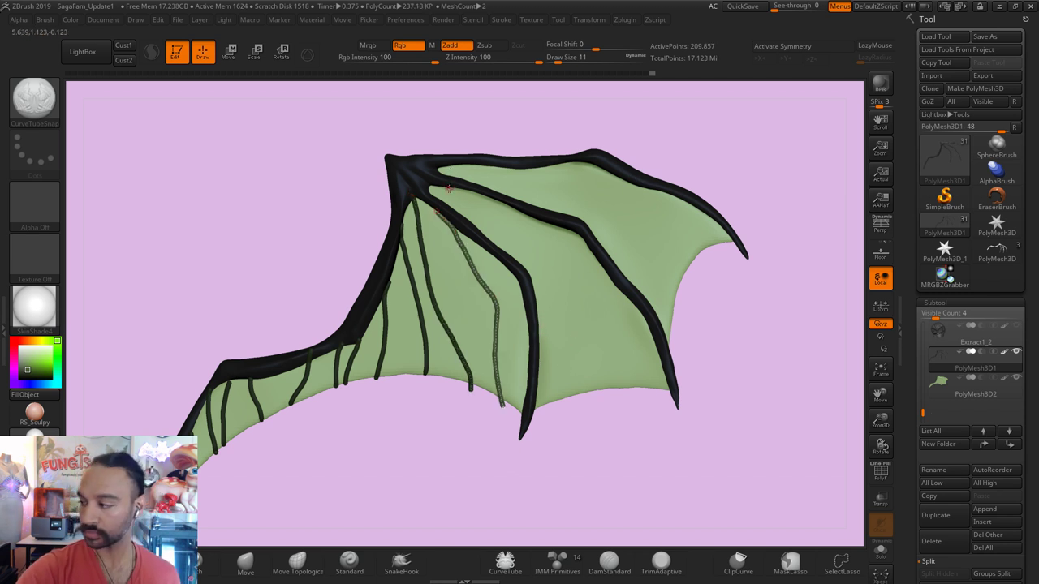
pyautogui.moveTo(433, 188)
pyautogui.mouseDown()
pyautogui.moveTo(550, 269)
pyautogui.moveTo(564, 352)
pyautogui.moveTo(556, 406)
pyautogui.mouseUp()
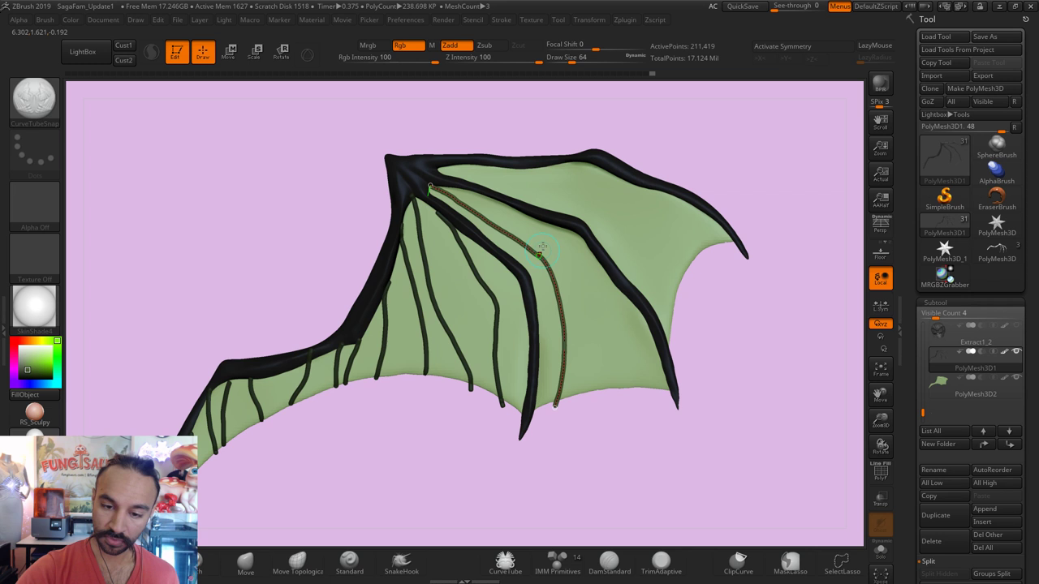
pyautogui.moveTo(544, 264); pyautogui.dragTo(597, 391)
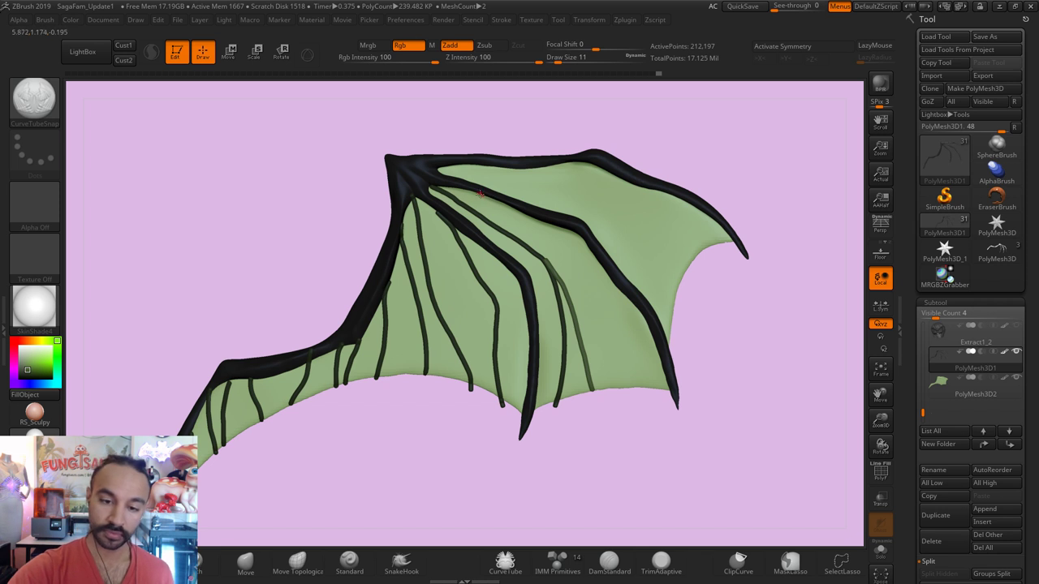
pyautogui.moveTo(488, 198)
pyautogui.mouseDown()
pyautogui.moveTo(577, 260)
pyautogui.moveTo(646, 374)
pyautogui.mouseUp()
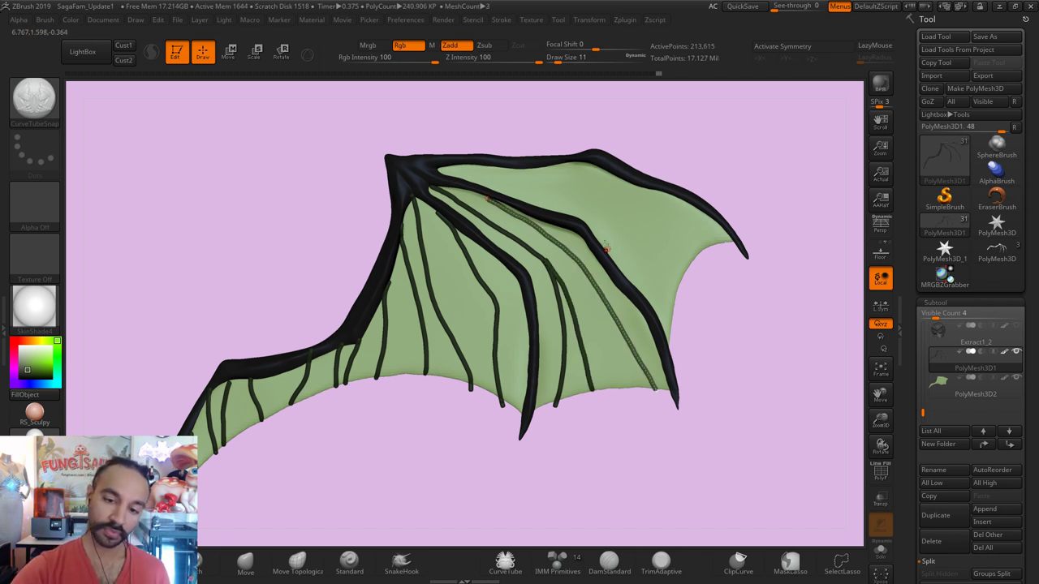
pyautogui.hotkey('ctrl', 'z')
pyautogui.moveTo(515, 216)
pyautogui.mouseDown()
pyautogui.moveTo(566, 244)
pyautogui.moveTo(615, 307)
pyautogui.moveTo(633, 347)
pyautogui.moveTo(630, 391)
pyautogui.mouseUp()
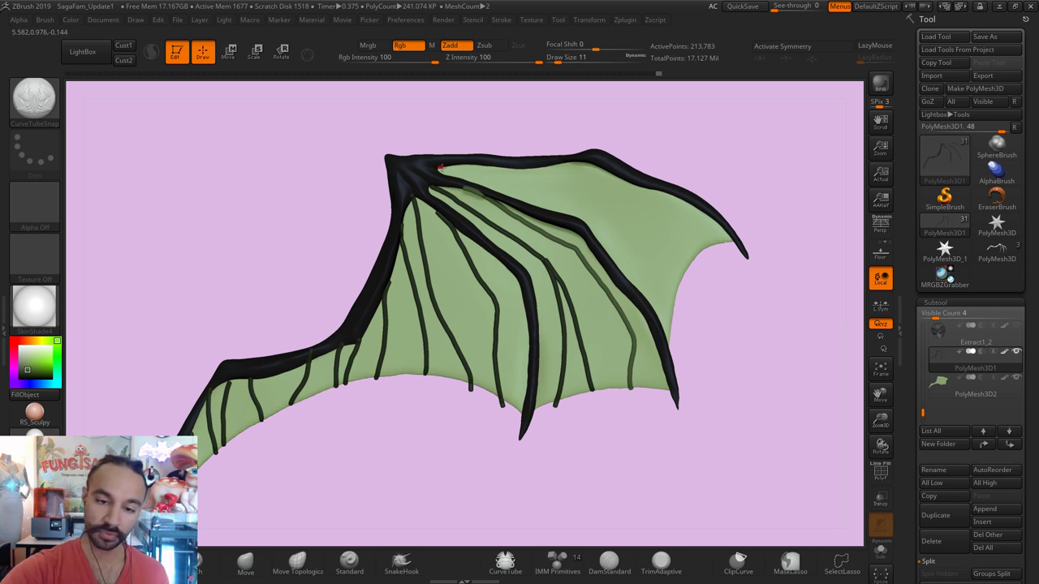
pyautogui.moveTo(439, 167)
pyautogui.mouseDown()
pyautogui.moveTo(605, 201)
pyautogui.moveTo(675, 310)
pyautogui.mouseUp()
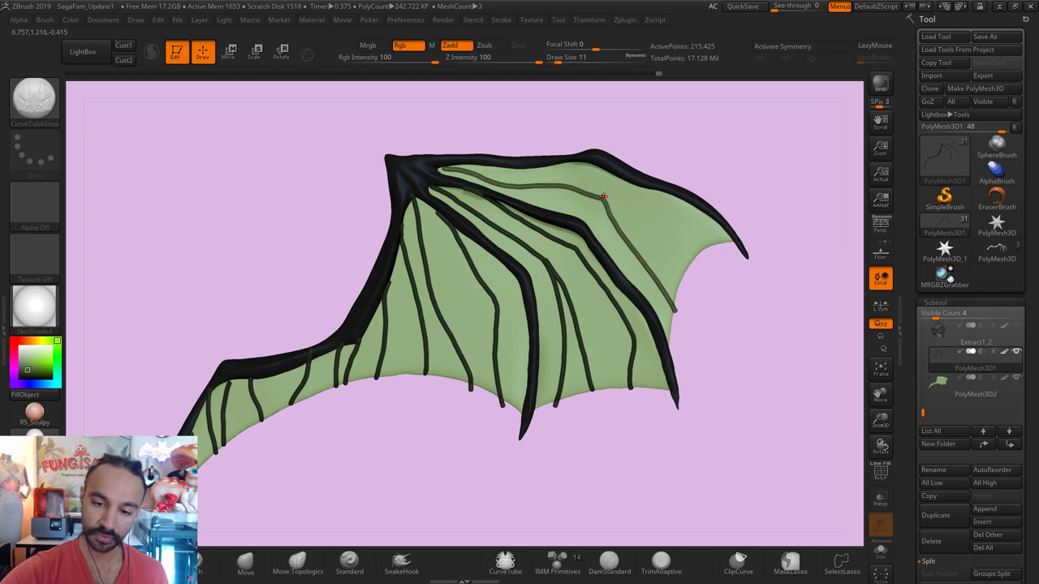
pyautogui.moveTo(603, 197); pyautogui.dragTo(681, 266)
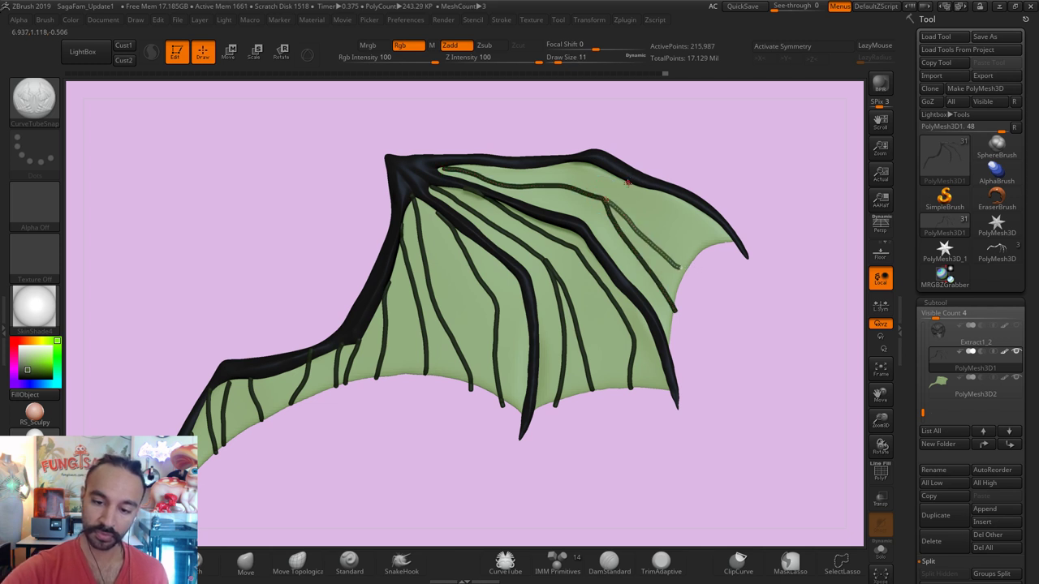
pyautogui.hotkey('ctrl', 'z')
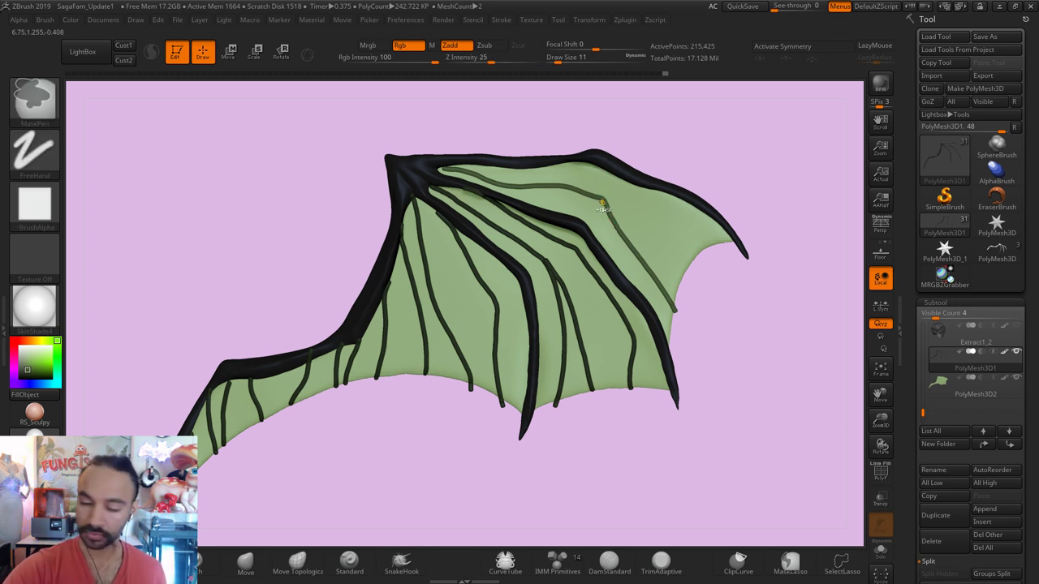
# Step: Draw veins along the wing's upper edge and branching down from it, undoing stray strokes
pyautogui.click(568, 188)
pyautogui.hotkey('ctrl', 'z')
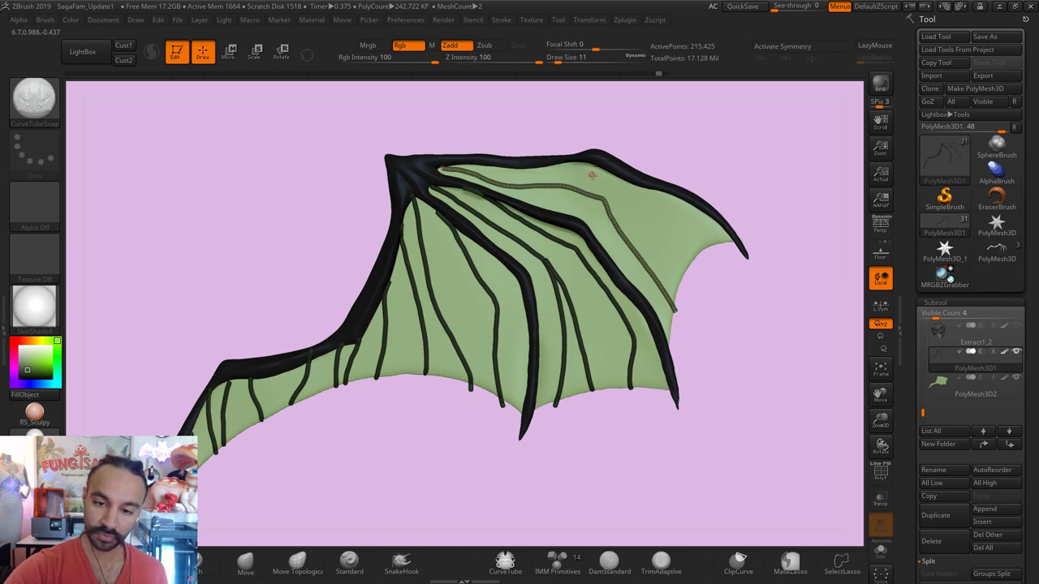
pyautogui.moveTo(538, 166)
pyautogui.mouseDown()
pyautogui.moveTo(606, 179)
pyautogui.moveTo(714, 241)
pyautogui.moveTo(642, 206)
pyautogui.moveTo(679, 252)
pyautogui.moveTo(698, 234)
pyautogui.mouseUp()
pyautogui.hotkey('shift', 'z')
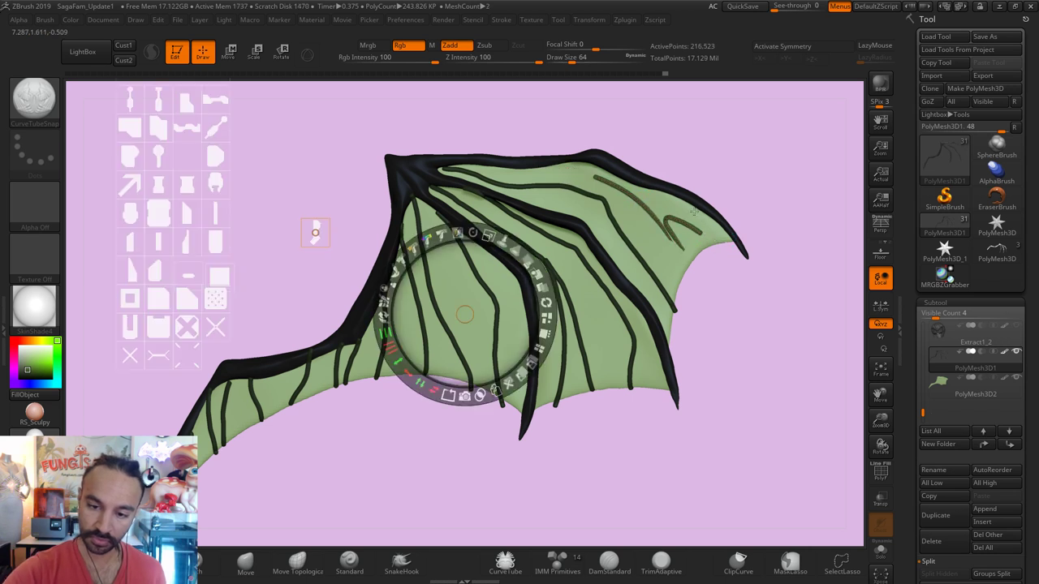
pyautogui.hotkey('shift', 'z')
pyautogui.hotkey('ctrl', 'z')
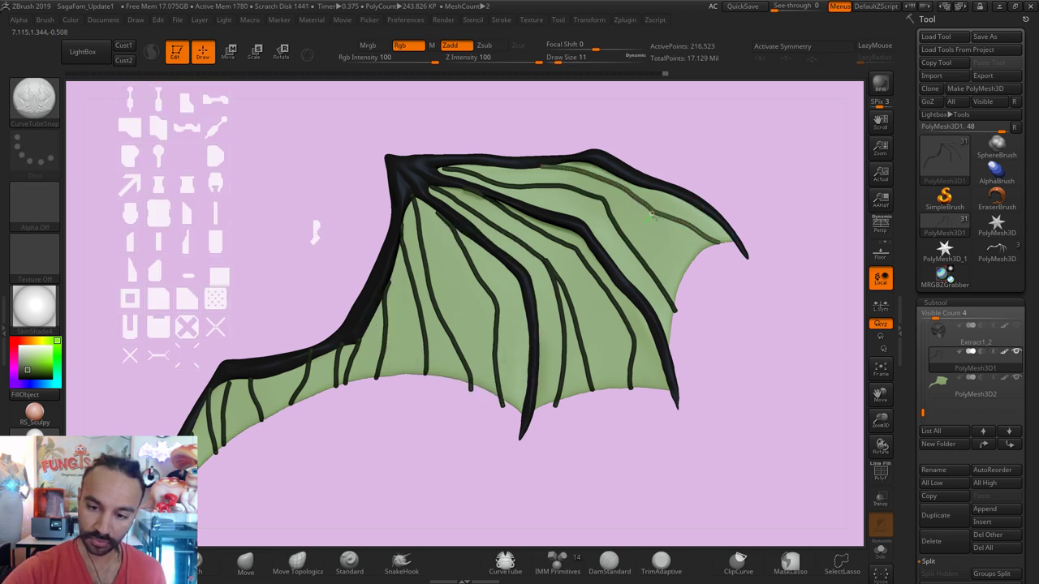
pyautogui.moveTo(651, 216); pyautogui.dragTo(694, 266)
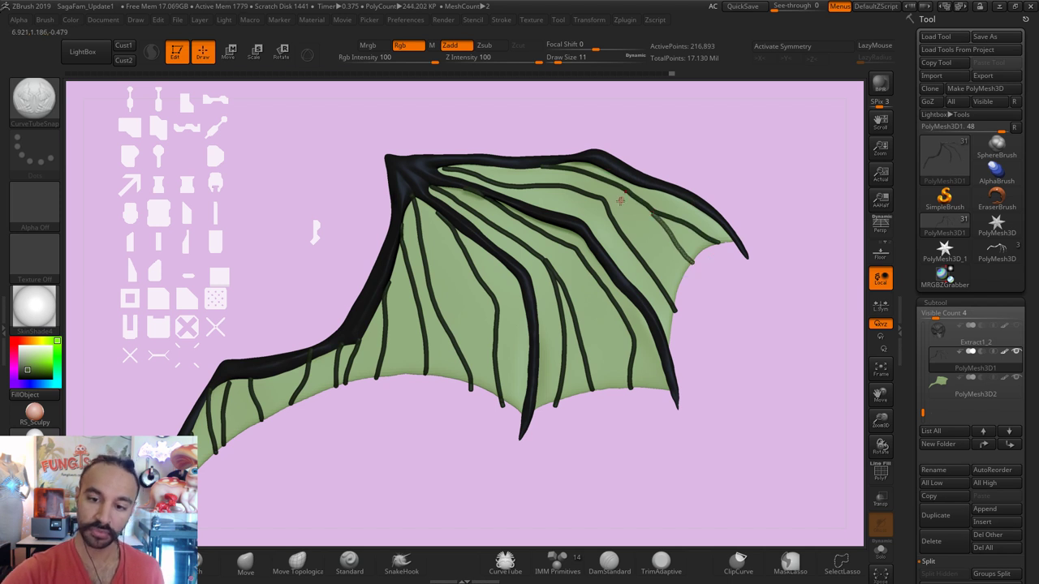
pyautogui.moveTo(605, 198); pyautogui.dragTo(677, 289)
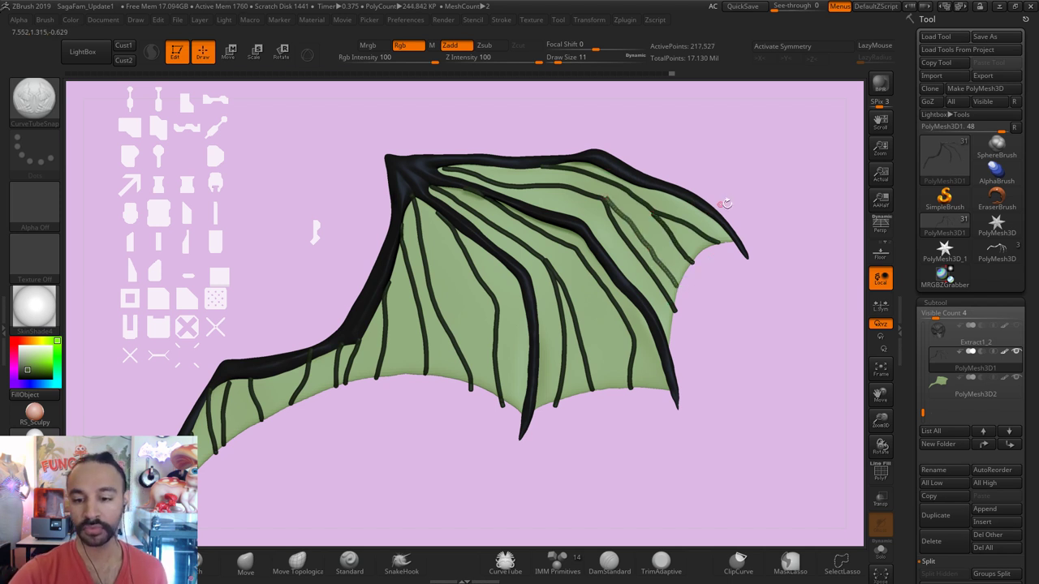
# Step: Add short veins near the right wingtip and in the lower middle membrane
pyautogui.moveTo(633, 338); pyautogui.dragTo(648, 387)
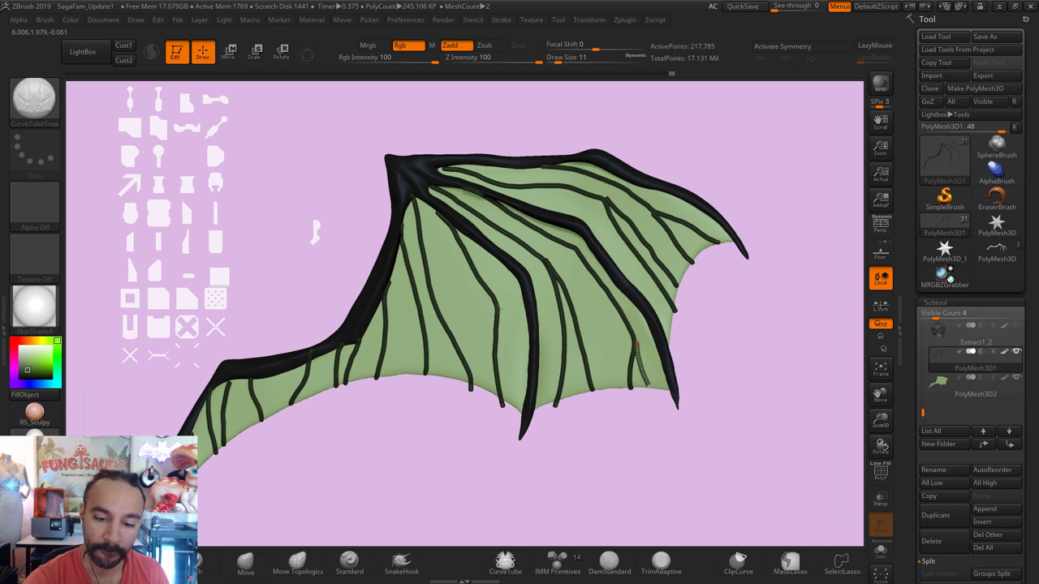
pyautogui.moveTo(498, 308)
pyautogui.mouseDown()
pyautogui.moveTo(523, 371)
pyautogui.moveTo(520, 414)
pyautogui.mouseUp()
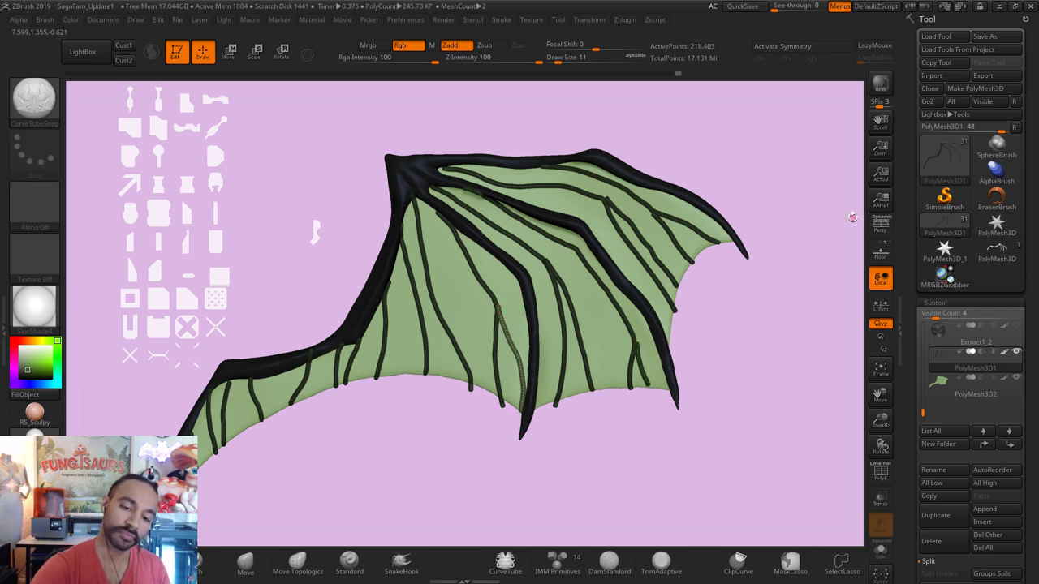
pyautogui.hotkey('ctrl', 'z')
pyautogui.moveTo(496, 302); pyautogui.dragTo(517, 338)
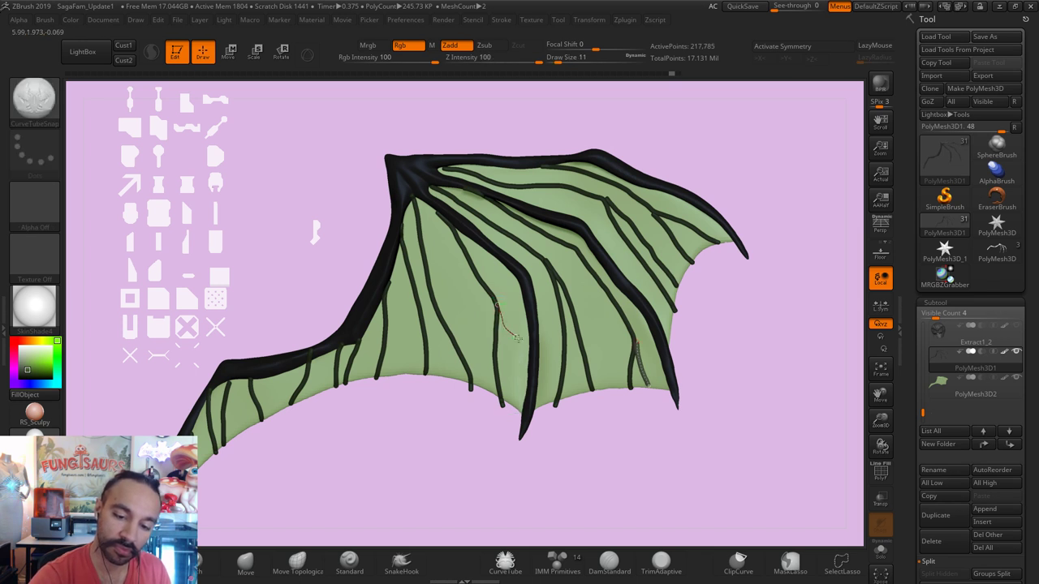
pyautogui.moveTo(532, 374); pyautogui.dragTo(529, 359)
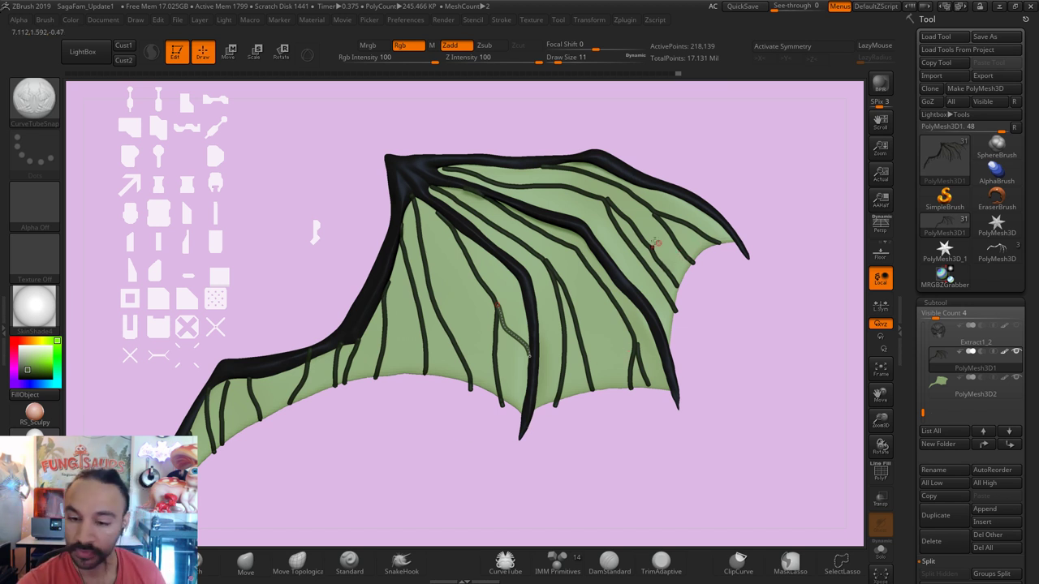
pyautogui.moveTo(625, 229); pyautogui.dragTo(632, 203)
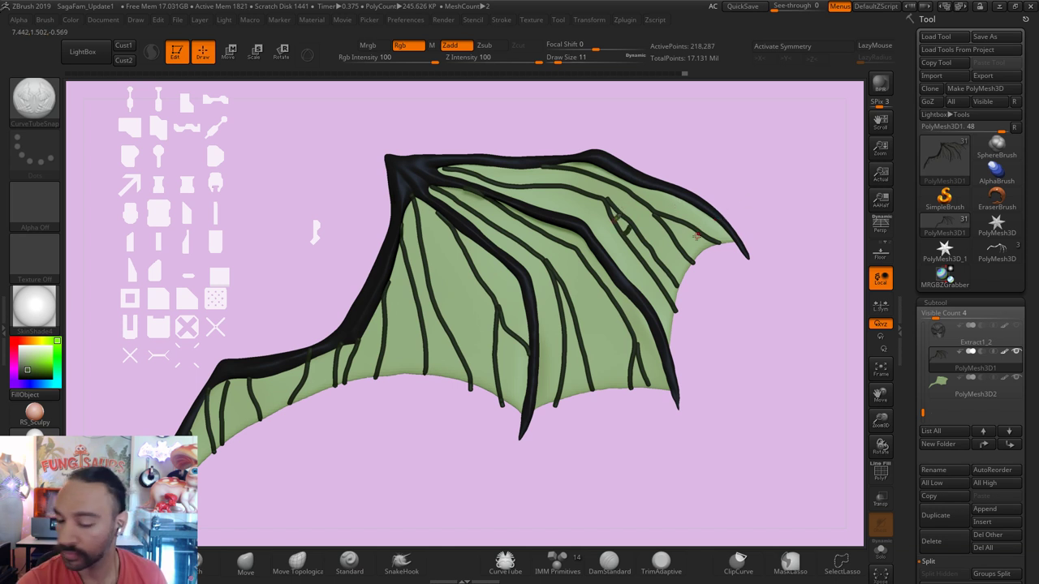
pyautogui.moveTo(661, 268); pyautogui.dragTo(667, 296)
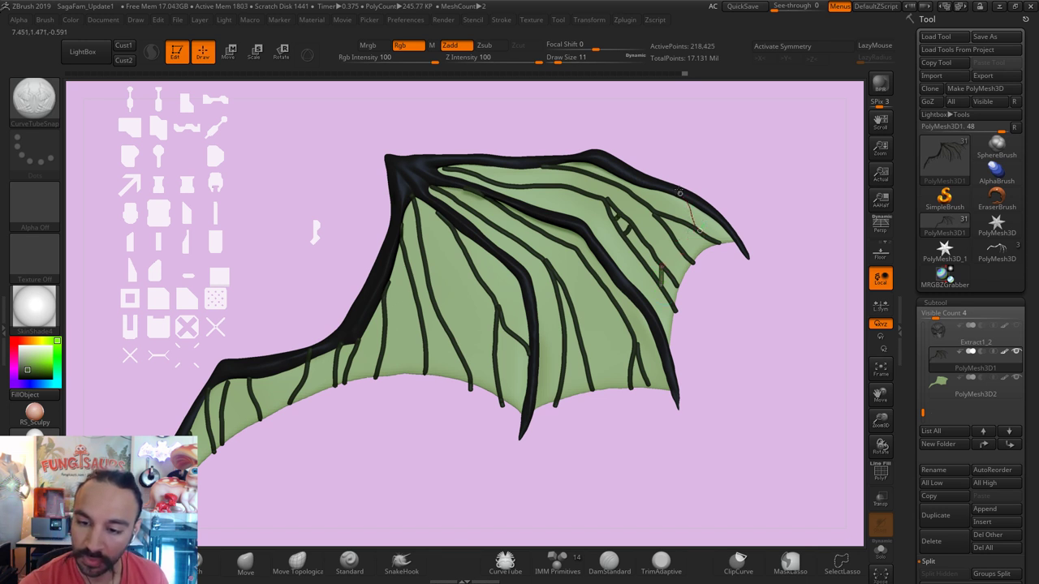
pyautogui.moveTo(682, 191); pyautogui.dragTo(700, 230)
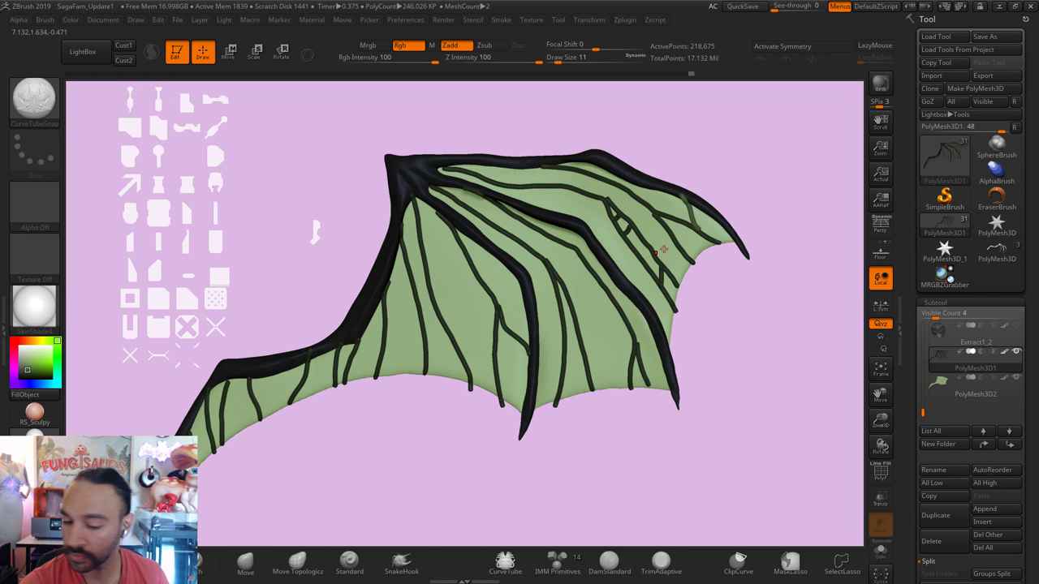
# Step: Shrink the brush and add short cross veins in the upper wing near the bone, discarding a bad one
pyautogui.moveTo(641, 265); pyautogui.dragTo(648, 307)
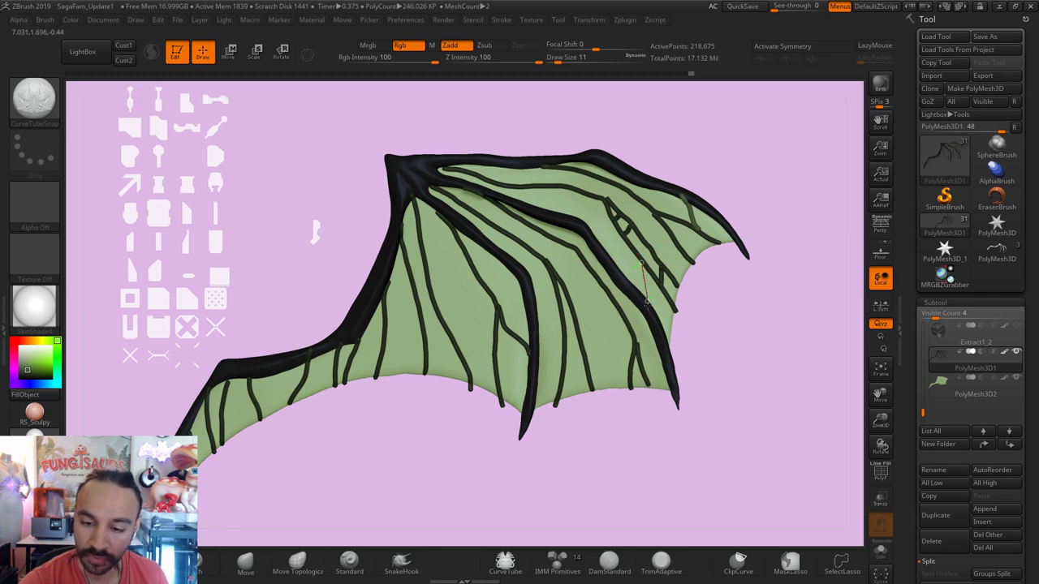
pyautogui.press('[')
pyautogui.press('[')
pyautogui.press('[')
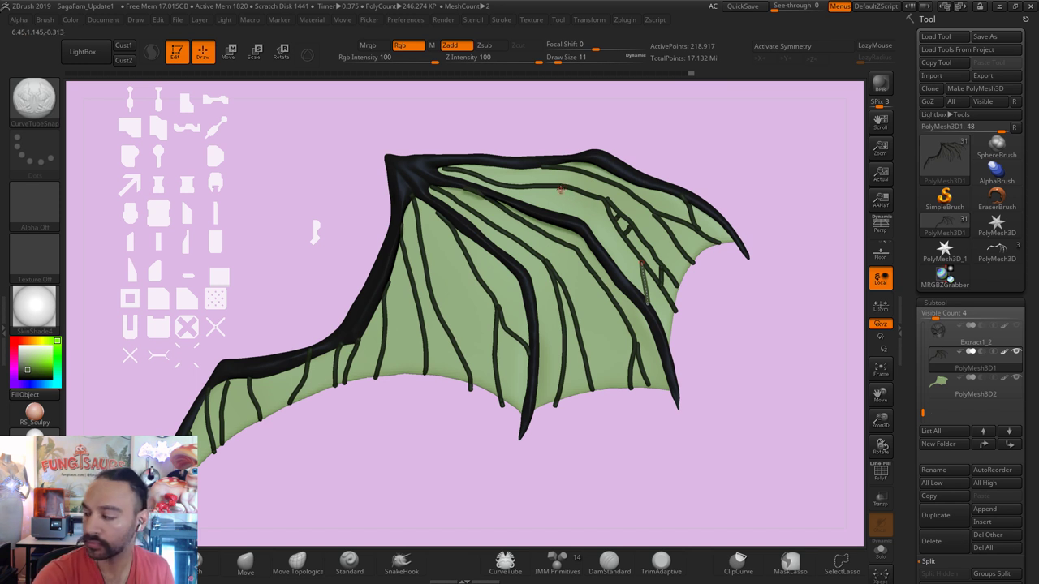
pyautogui.moveTo(560, 189); pyautogui.dragTo(534, 212)
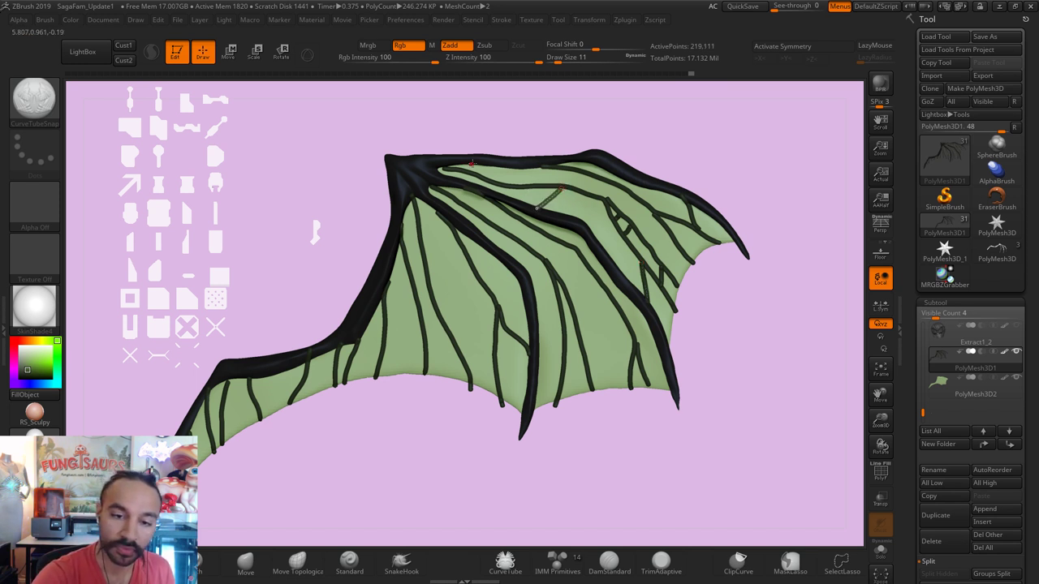
pyautogui.moveTo(477, 166)
pyautogui.mouseDown()
pyautogui.moveTo(544, 170)
pyautogui.moveTo(529, 169)
pyautogui.moveTo(536, 164)
pyautogui.moveTo(542, 177)
pyautogui.moveTo(594, 167)
pyautogui.moveTo(620, 147)
pyautogui.moveTo(697, 160)
pyautogui.moveTo(755, 188)
pyautogui.moveTo(738, 240)
pyautogui.moveTo(560, 159)
pyautogui.mouseUp()
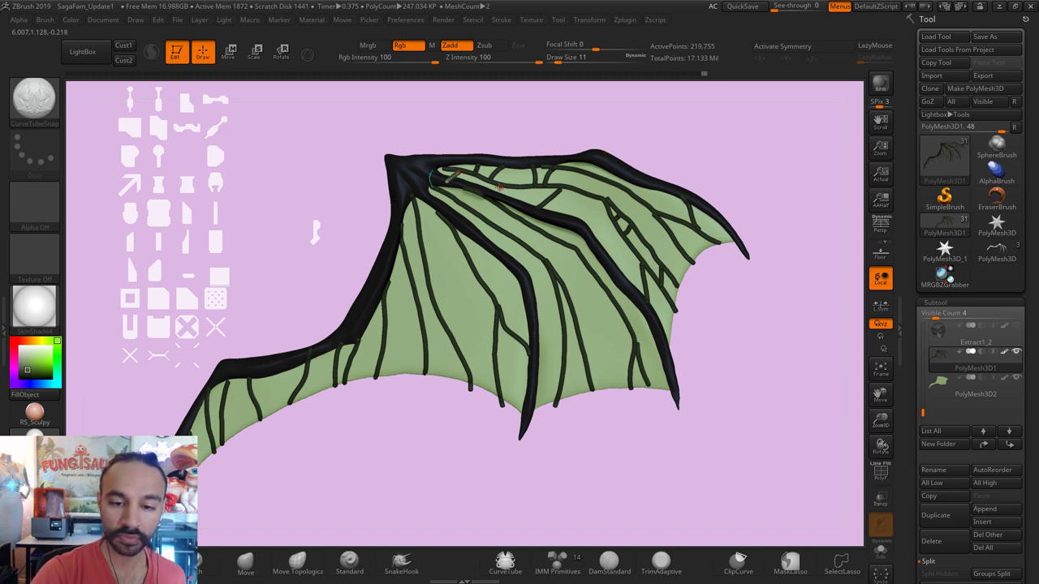
pyautogui.moveTo(457, 174); pyautogui.dragTo(482, 180)
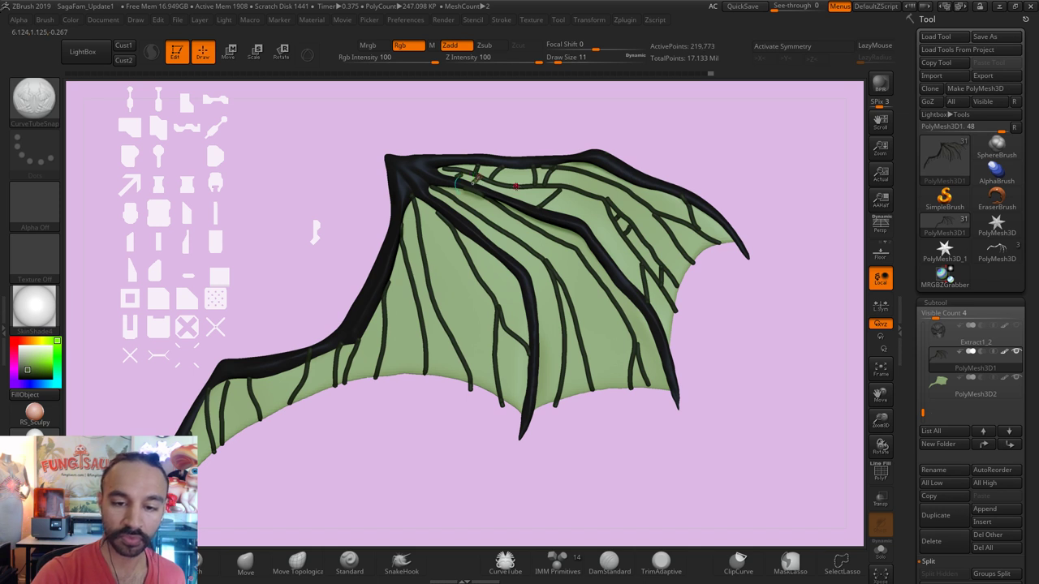
pyautogui.click(512, 108)
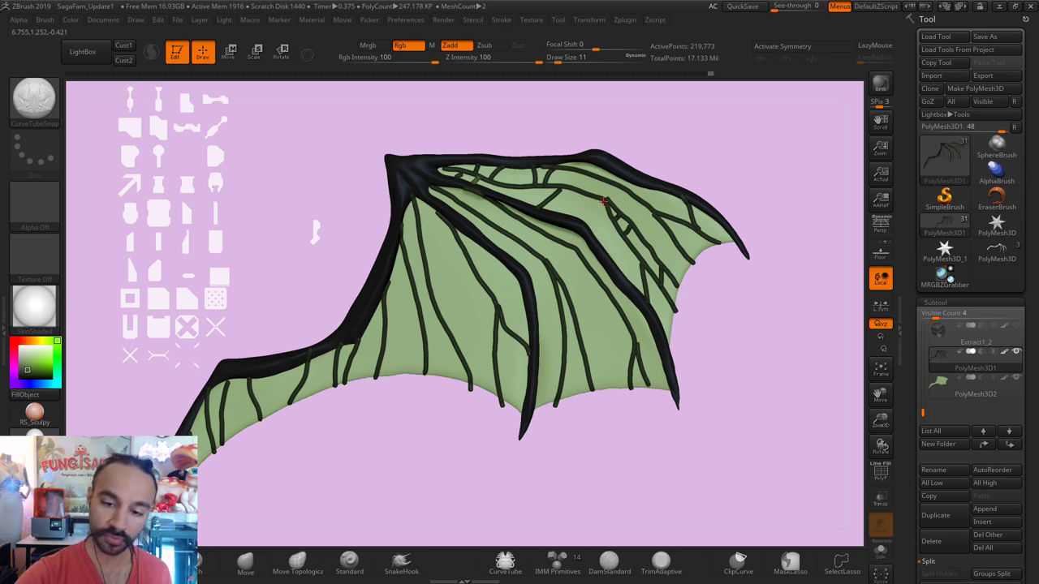
pyautogui.moveTo(604, 215); pyautogui.dragTo(614, 268)
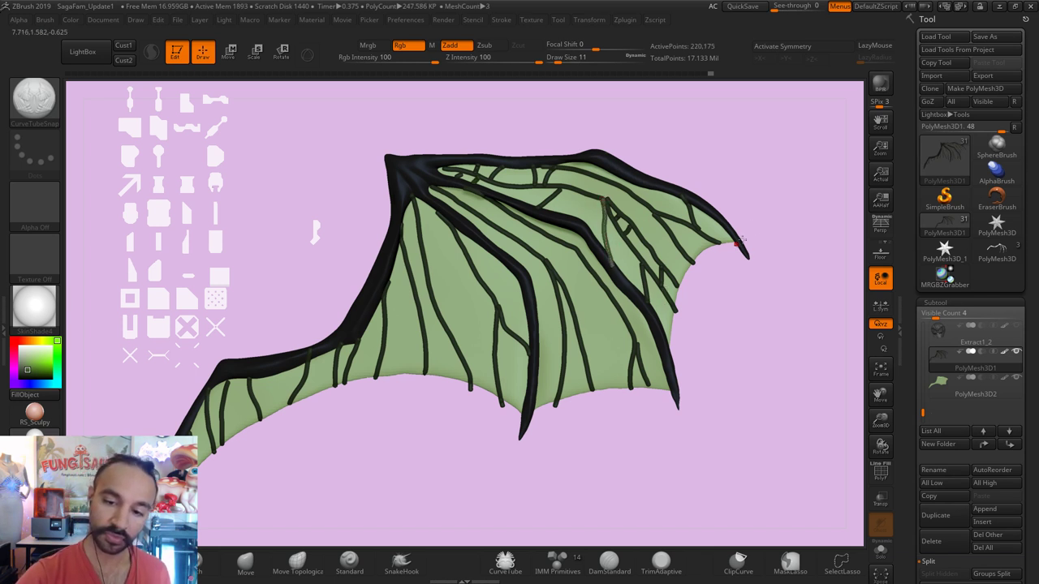
pyautogui.hotkey('ctrl', 'z')
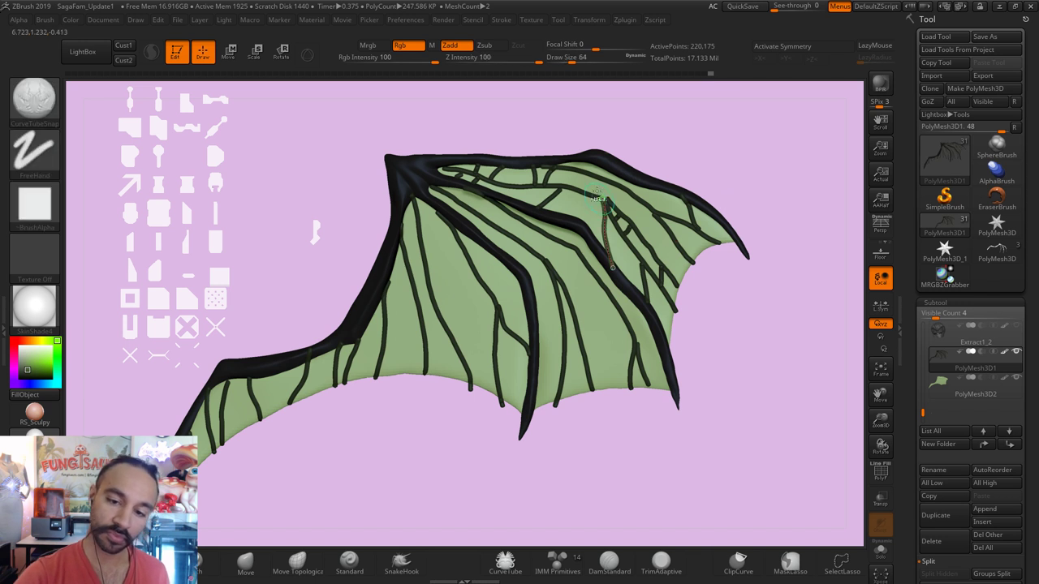
pyautogui.hotkey('ctrl', 'z')
# Step: Add more short cross veins between the long veins near the tip and middle, undoing misplaced ones
pyautogui.moveTo(600, 196); pyautogui.dragTo(623, 188)
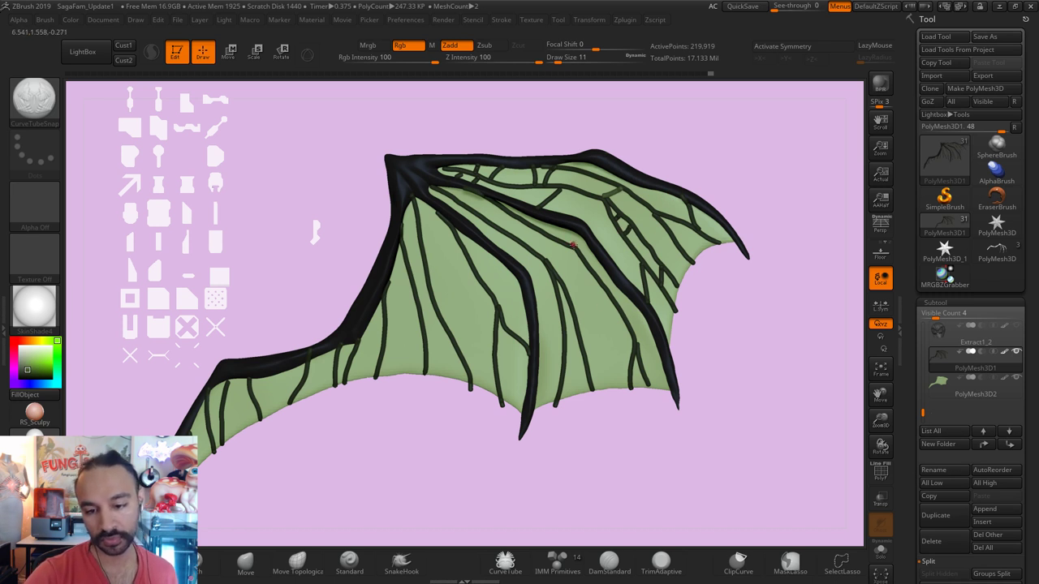
pyautogui.moveTo(578, 248); pyautogui.dragTo(587, 231)
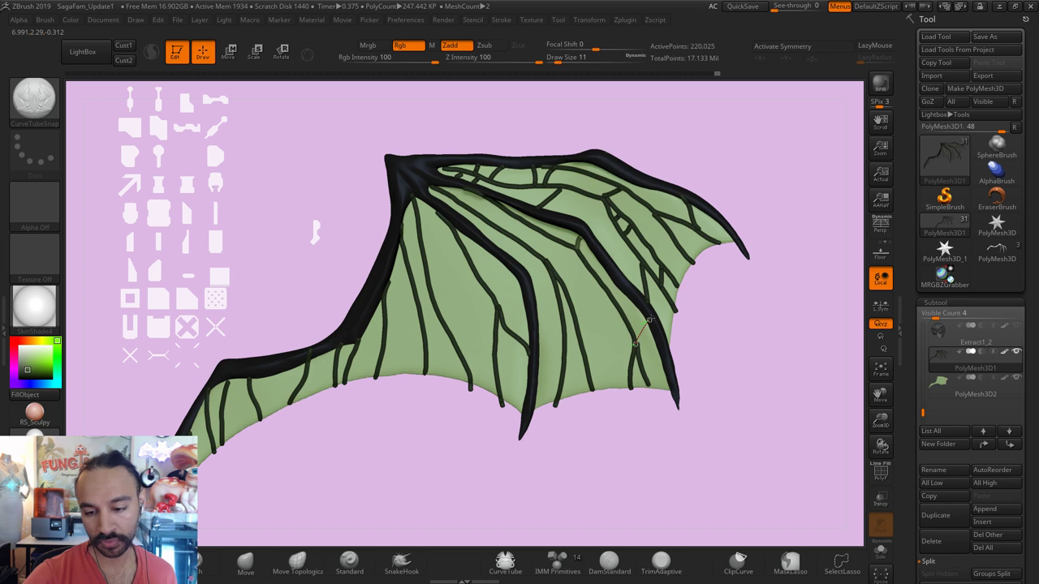
pyautogui.moveTo(649, 319); pyautogui.dragTo(637, 344)
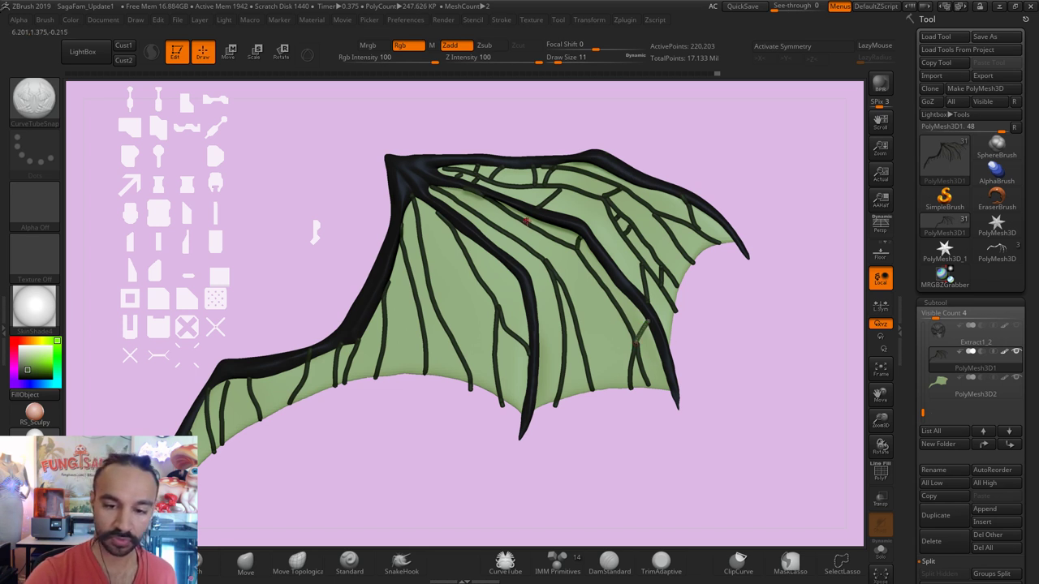
pyautogui.moveTo(533, 217); pyautogui.dragTo(557, 229)
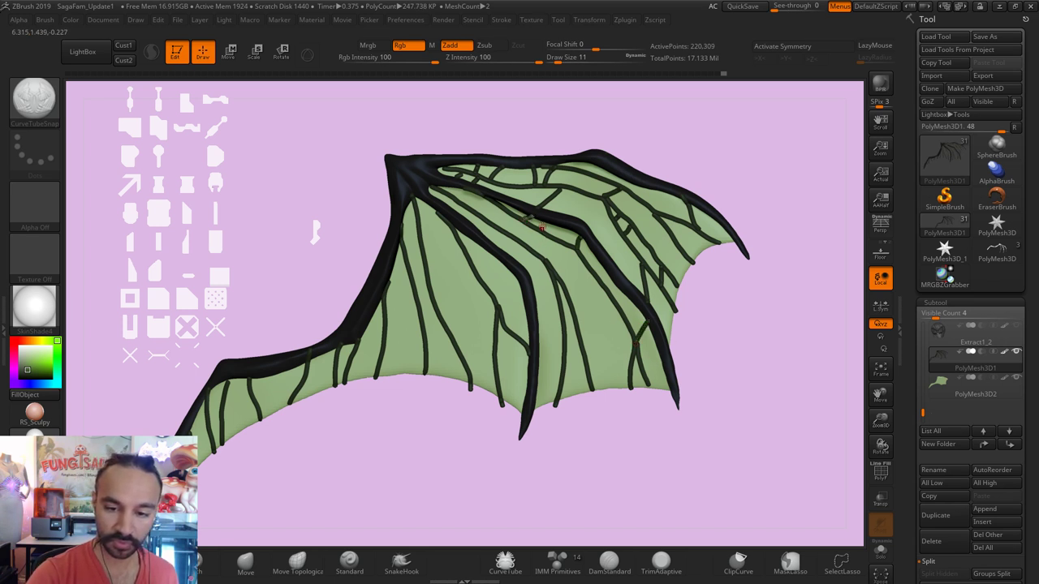
pyautogui.hotkey('ctrl', 'z')
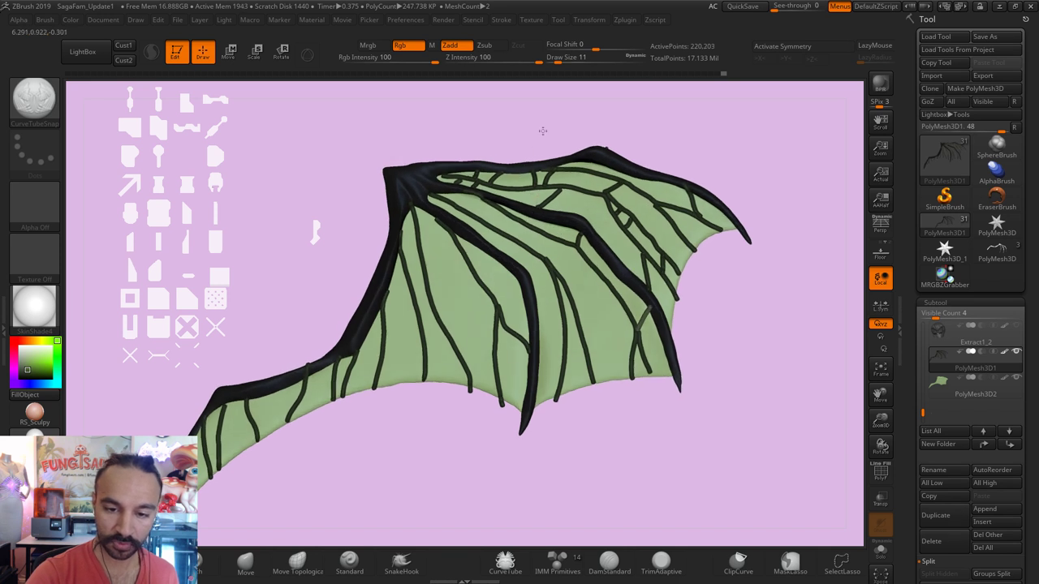
pyautogui.moveTo(540, 128); pyautogui.dragTo(521, 217)
pyautogui.click(521, 221)
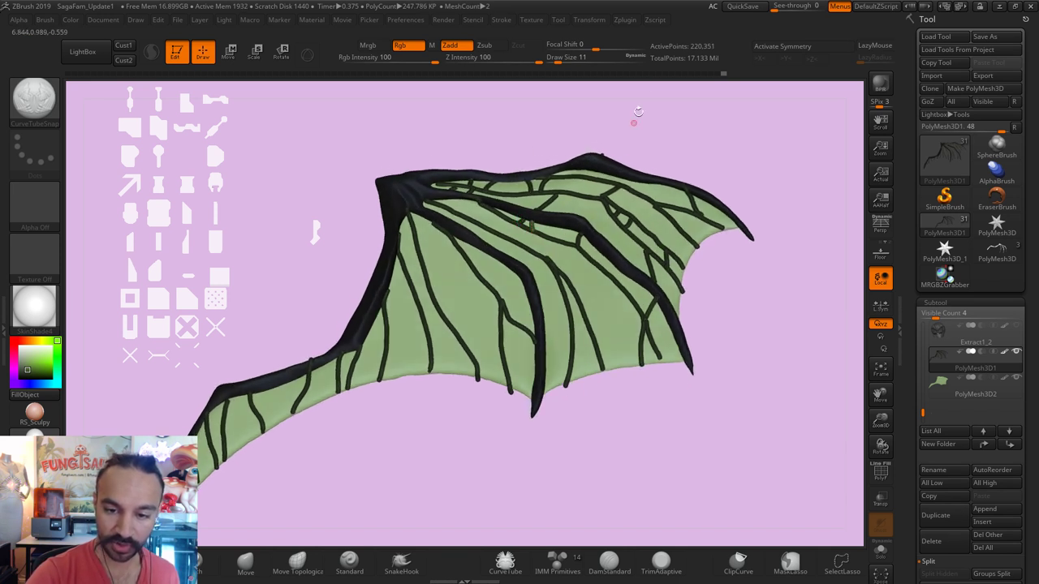
pyautogui.moveTo(633, 109)
pyautogui.mouseDown()
pyautogui.moveTo(703, 171)
pyautogui.moveTo(731, 162)
pyautogui.mouseUp()
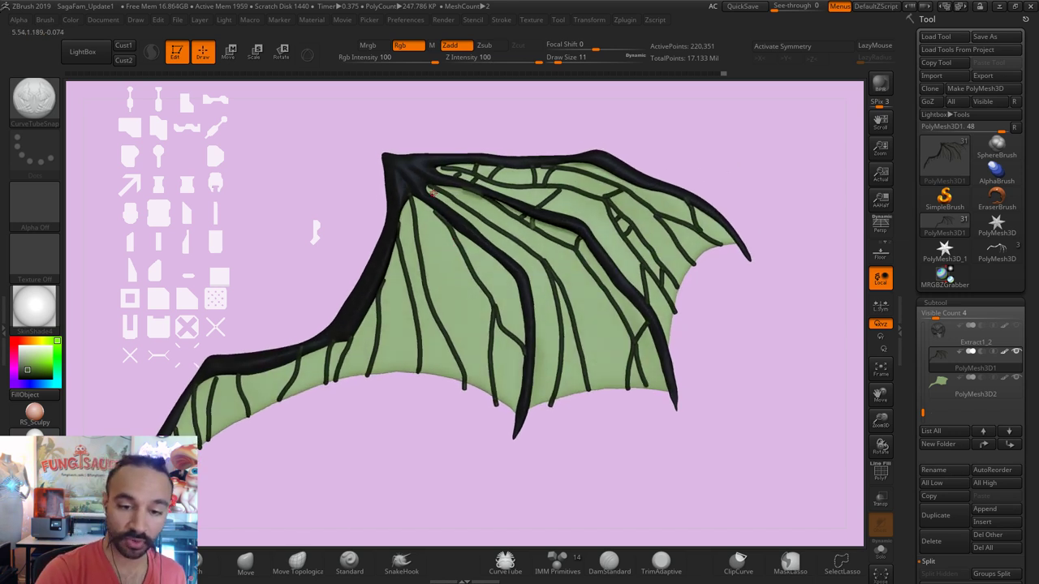
pyautogui.moveTo(433, 192); pyautogui.dragTo(459, 203)
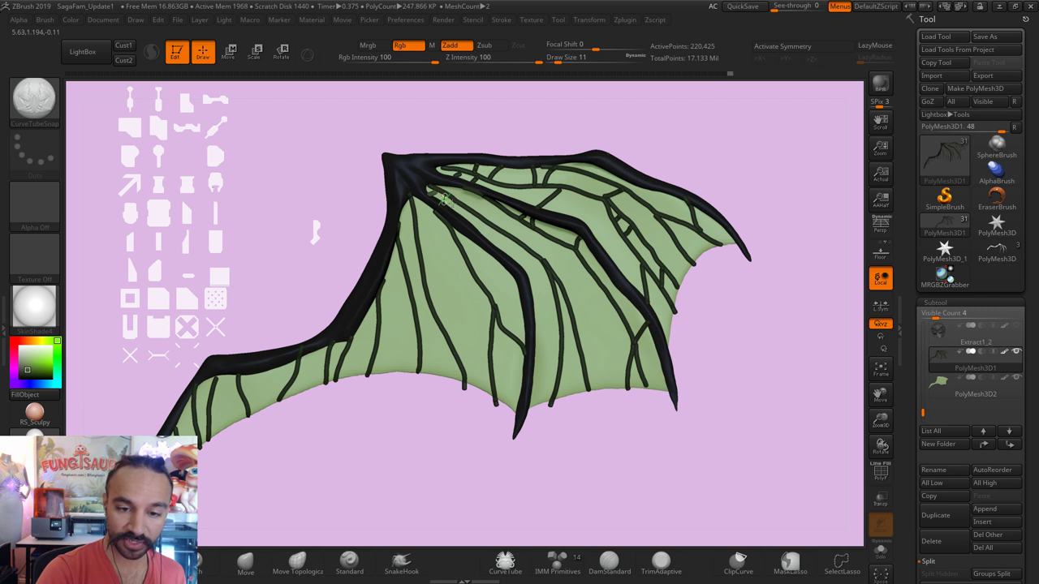
pyautogui.hotkey('ctrl', 'z')
pyautogui.moveTo(492, 132)
pyautogui.mouseDown()
pyautogui.moveTo(439, 189)
pyautogui.moveTo(448, 197)
pyautogui.mouseUp()
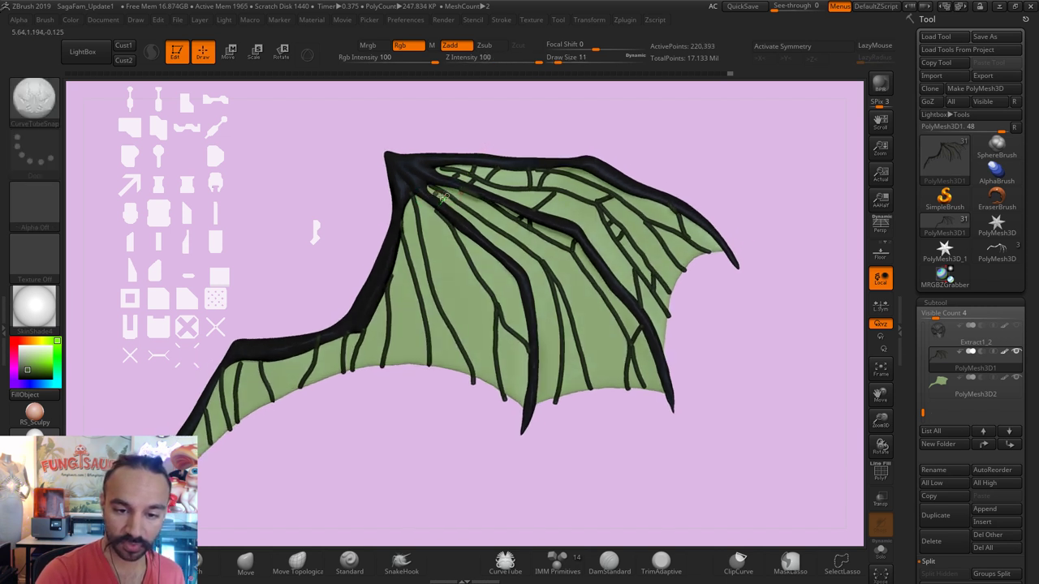
pyautogui.moveTo(506, 122)
pyautogui.mouseDown()
pyautogui.moveTo(524, 86)
pyautogui.moveTo(484, 134)
pyautogui.moveTo(414, 183)
pyautogui.moveTo(375, 188)
pyautogui.moveTo(417, 212)
pyautogui.mouseUp()
pyautogui.press('ctrl')
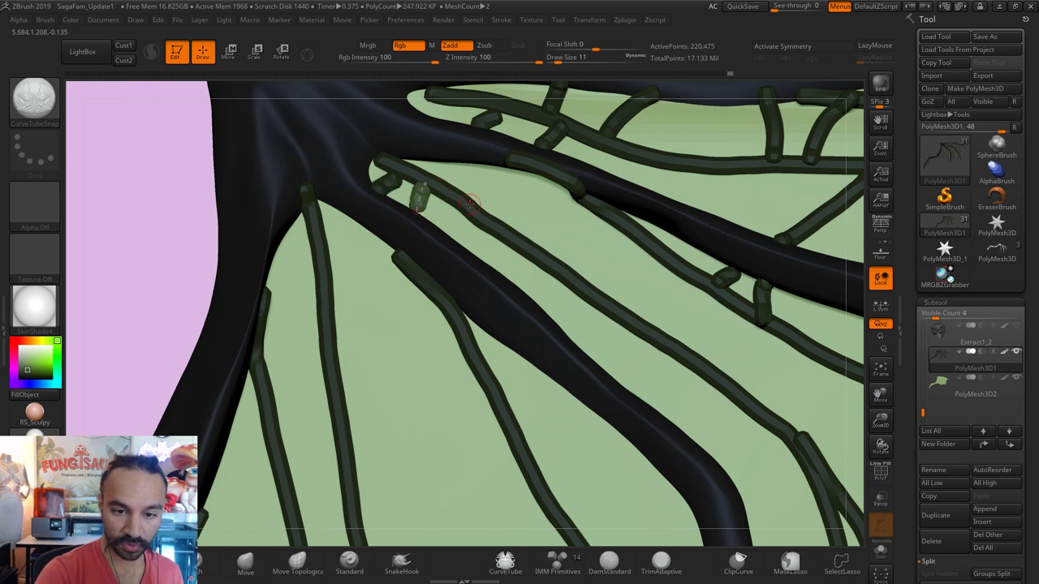
# Step: Draw cross-vein tubes at the wing root, redrawing one, plus a curved one bridging two veins
pyautogui.moveTo(481, 216)
pyautogui.mouseDown()
pyautogui.moveTo(520, 197)
pyautogui.moveTo(540, 172)
pyautogui.mouseUp()
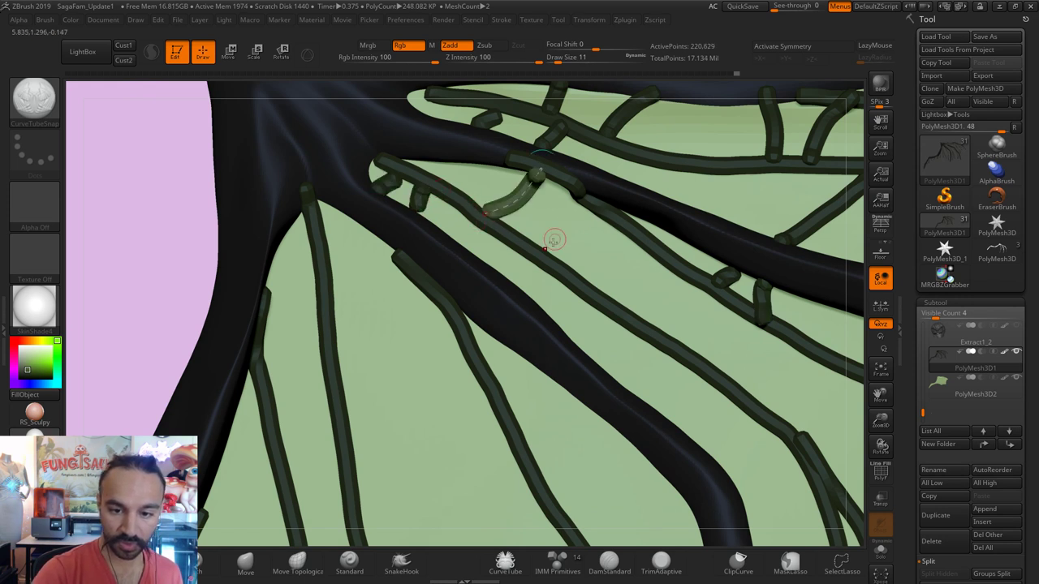
pyautogui.hotkey('ctrl', 'z')
pyautogui.moveTo(479, 214)
pyautogui.mouseDown()
pyautogui.moveTo(522, 202)
pyautogui.moveTo(549, 188)
pyautogui.mouseUp()
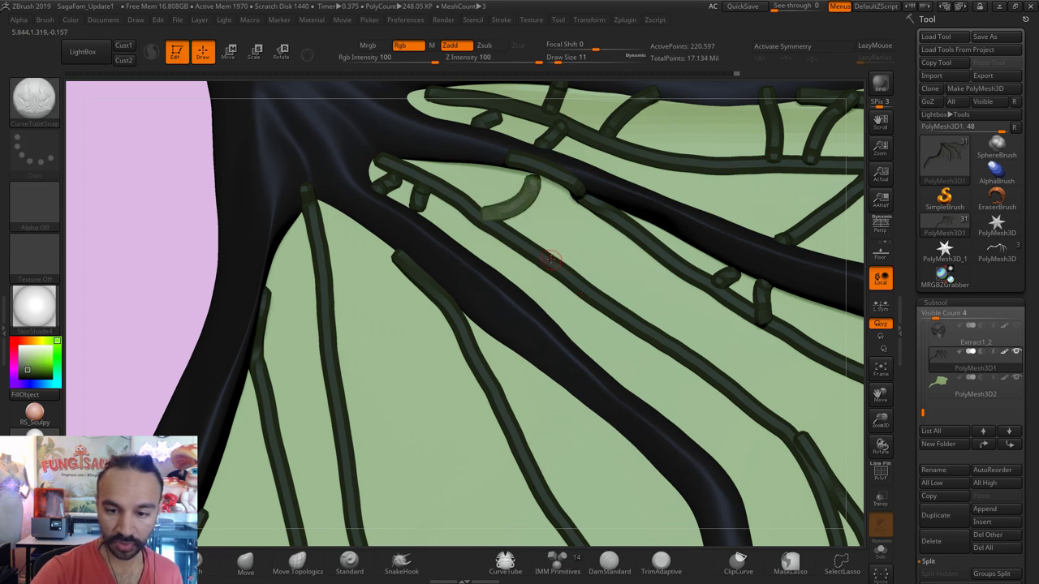
pyautogui.moveTo(551, 259)
pyautogui.mouseDown()
pyautogui.moveTo(597, 269)
pyautogui.moveTo(632, 236)
pyautogui.mouseUp()
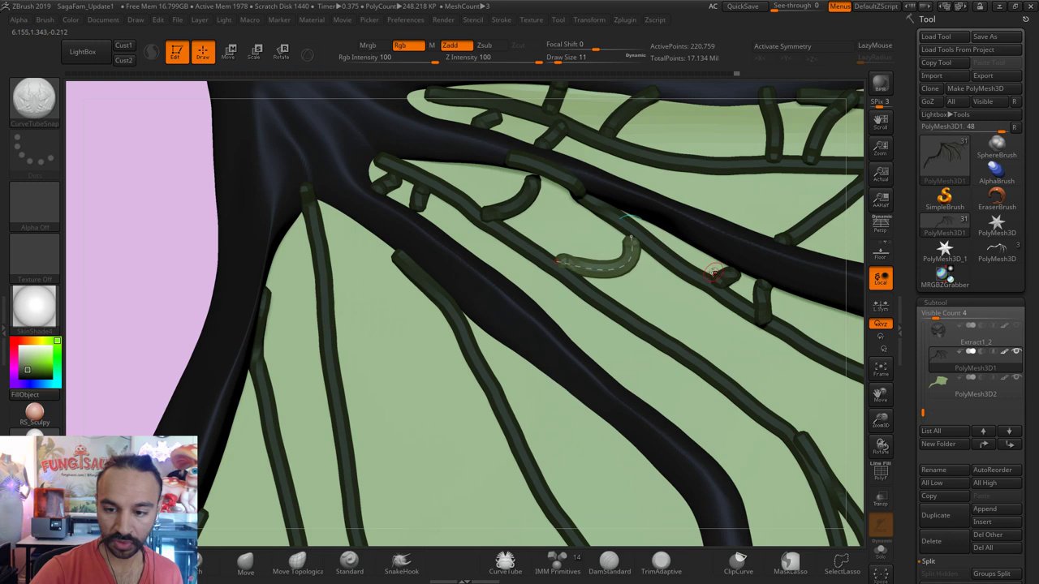
# Step: Frame the wing and draw a short cross-vein strut between two mid-membrane veins
pyautogui.press('f')
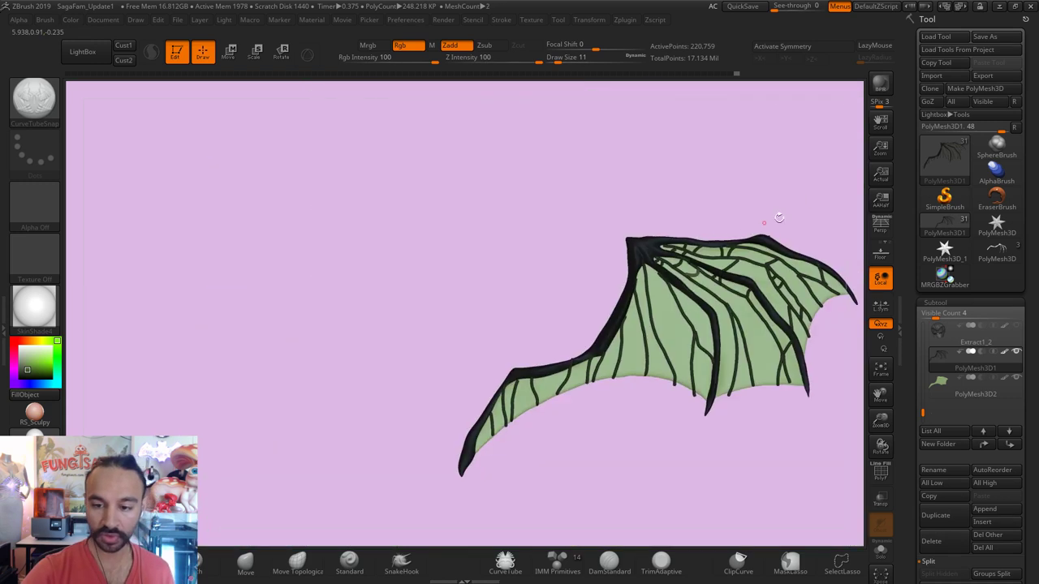
pyautogui.keyDown('alt'); pyautogui.moveTo(778, 218); pyautogui.dragTo(733, 172); pyautogui.keyUp('alt')
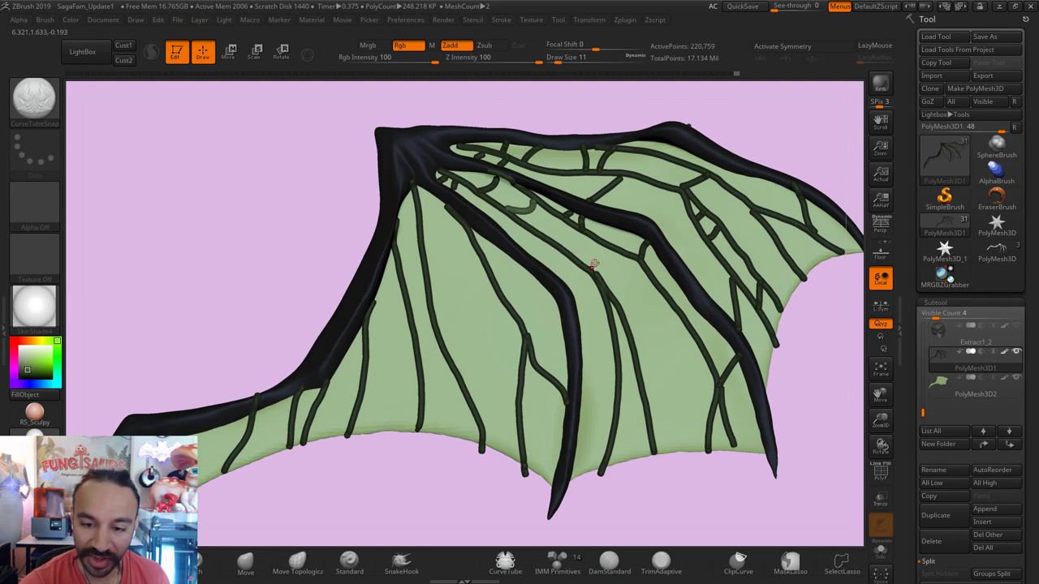
pyautogui.moveTo(593, 275); pyautogui.dragTo(627, 258)
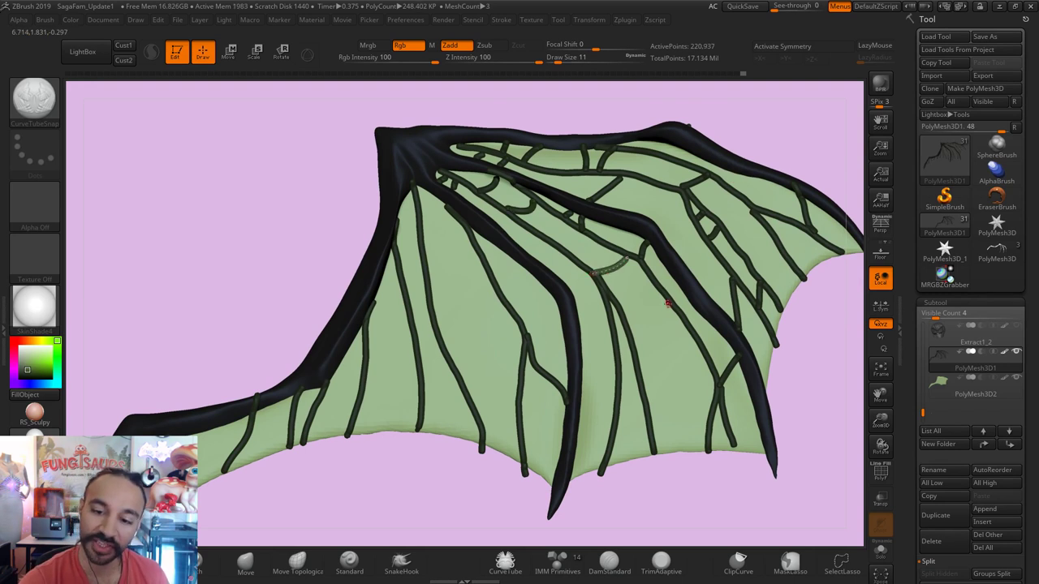
pyautogui.hotkey('ctrl', 'z')
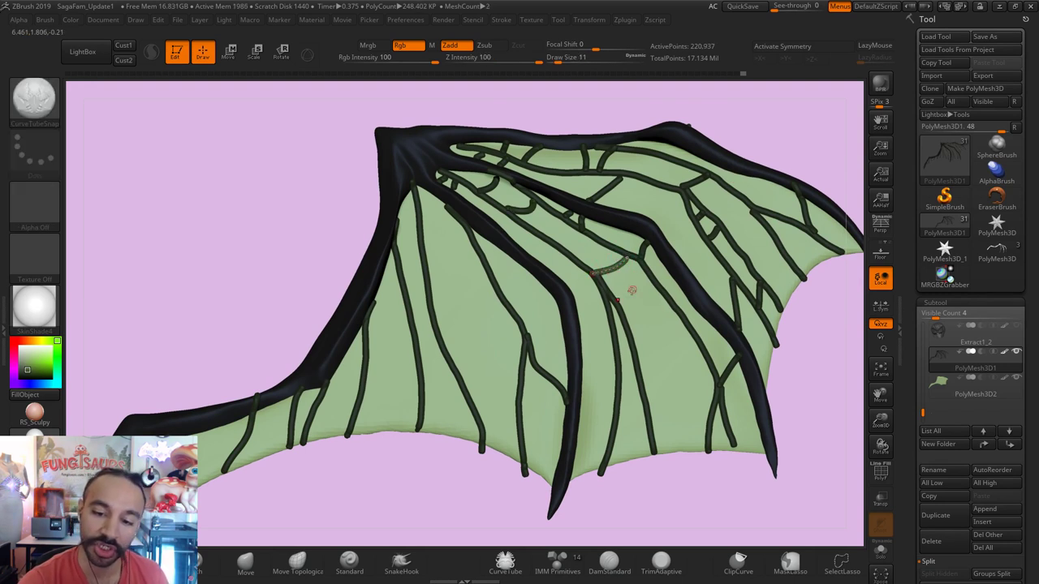
pyautogui.moveTo(618, 298); pyautogui.dragTo(641, 261)
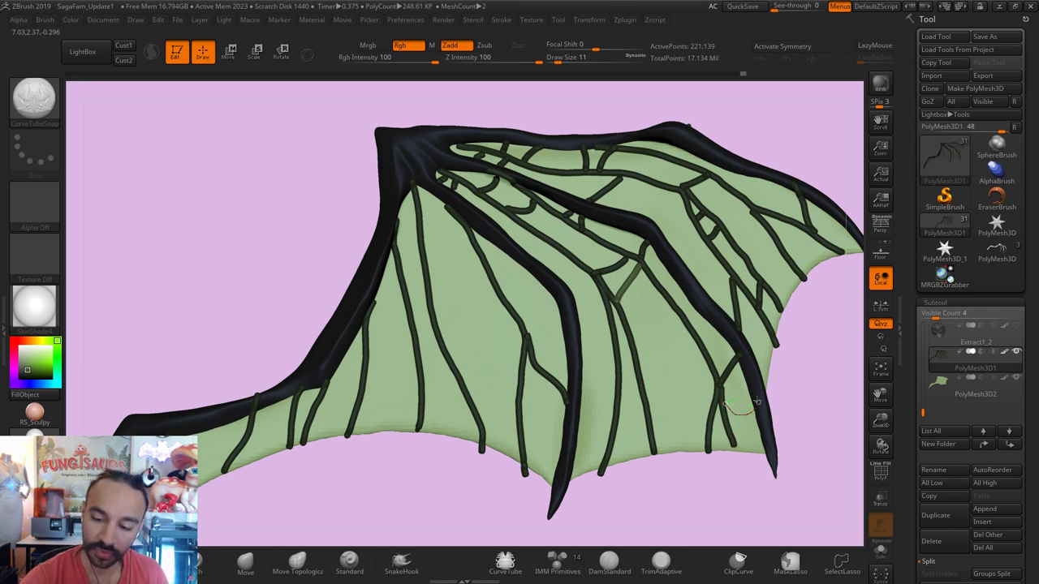
# Step: Add two short cross-veins on the lower membrane, discarding a hooked one at lower right
pyautogui.moveTo(729, 410); pyautogui.dragTo(739, 407)
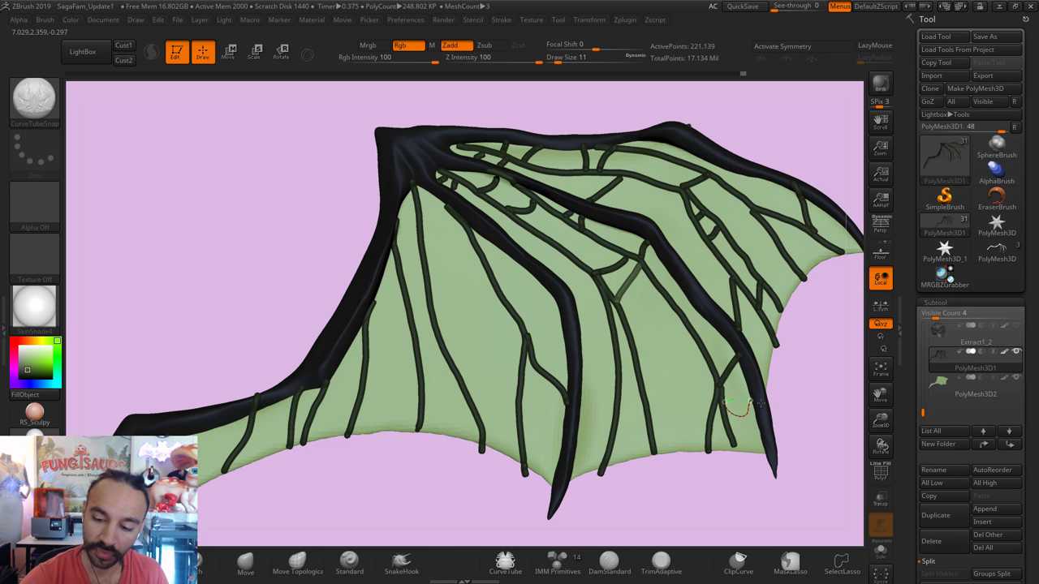
pyautogui.click(753, 398)
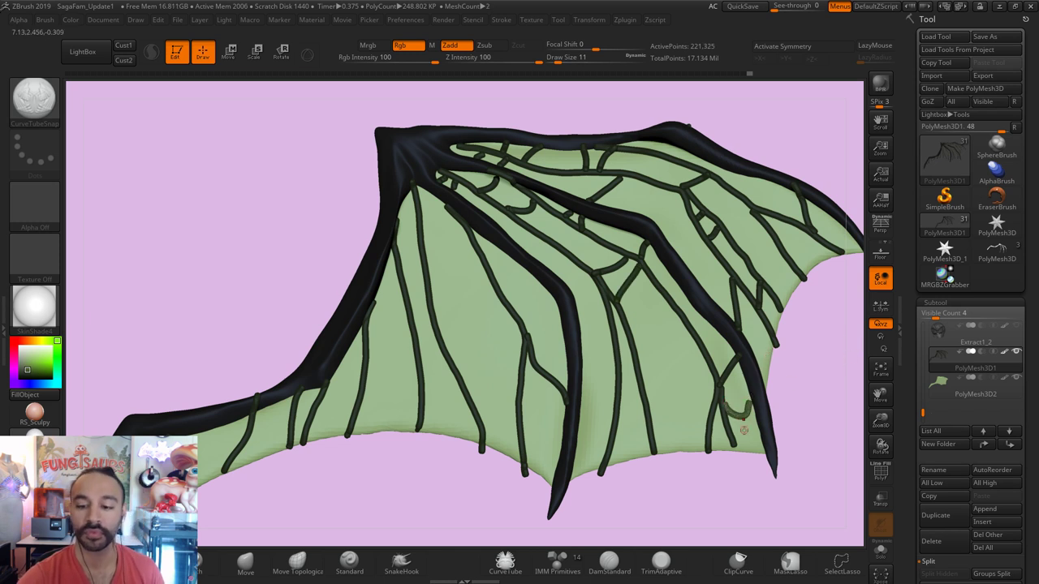
pyautogui.hotkey('ctrl', 'z')
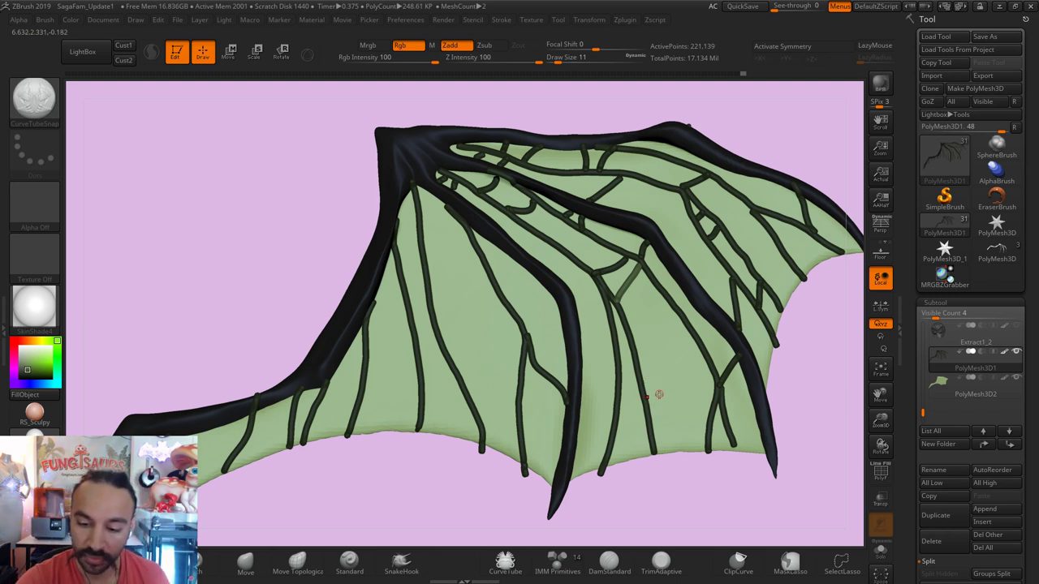
pyautogui.moveTo(617, 421); pyautogui.dragTo(645, 409)
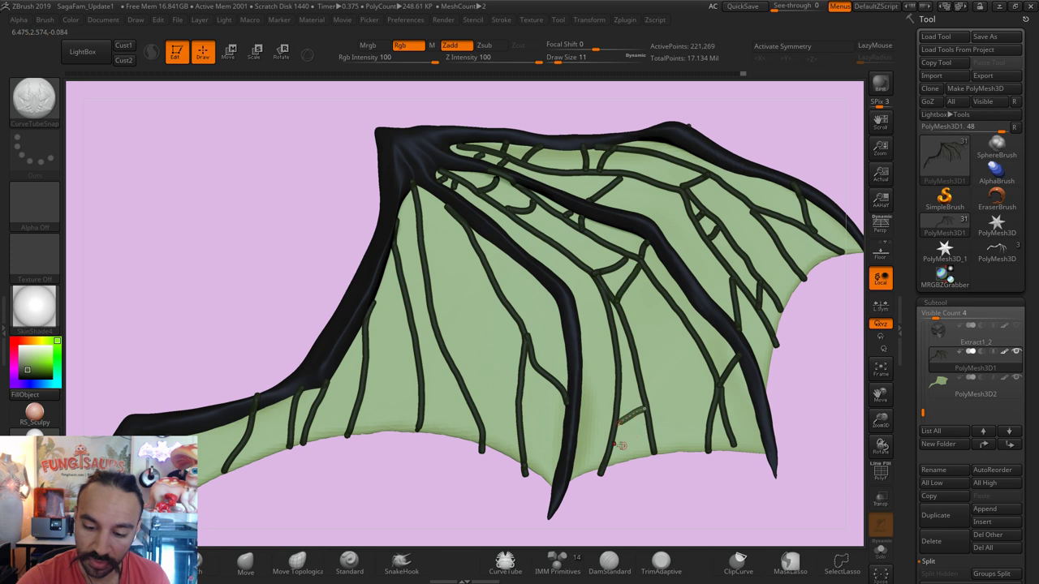
pyautogui.moveTo(610, 446)
pyautogui.mouseDown()
pyautogui.moveTo(637, 439)
pyautogui.moveTo(652, 460)
pyautogui.mouseUp()
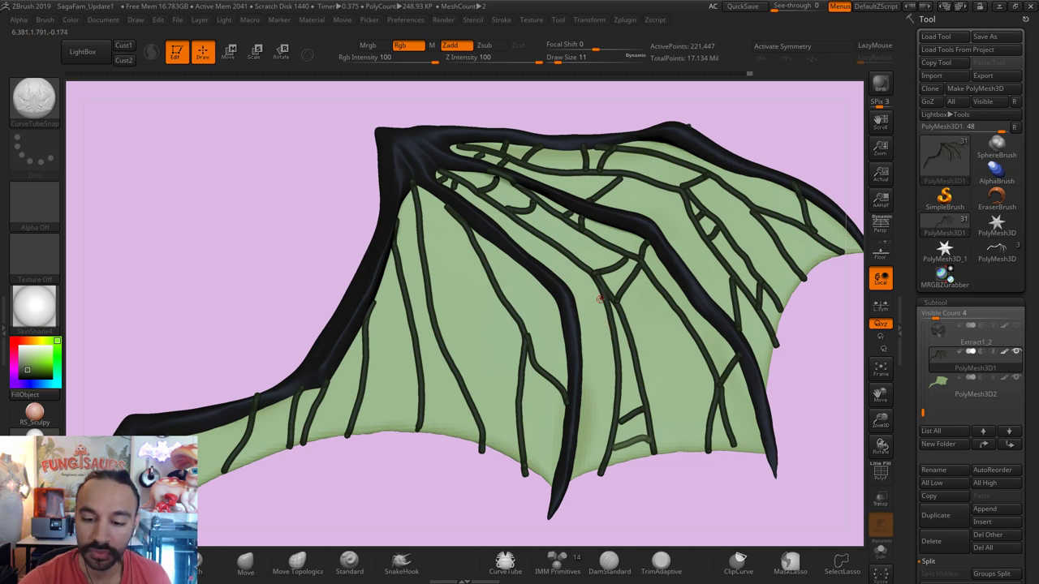
# Step: Add cross-vein tubes mid-membrane, toward the lower edge, and in the upper-middle membrane
pyautogui.moveTo(591, 300); pyautogui.dragTo(598, 296)
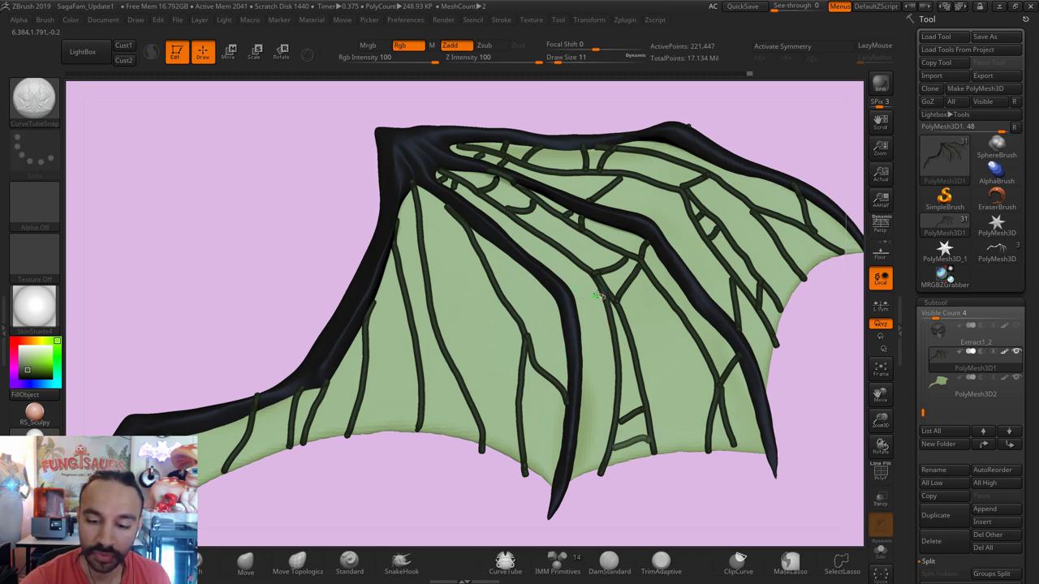
pyautogui.click(601, 380)
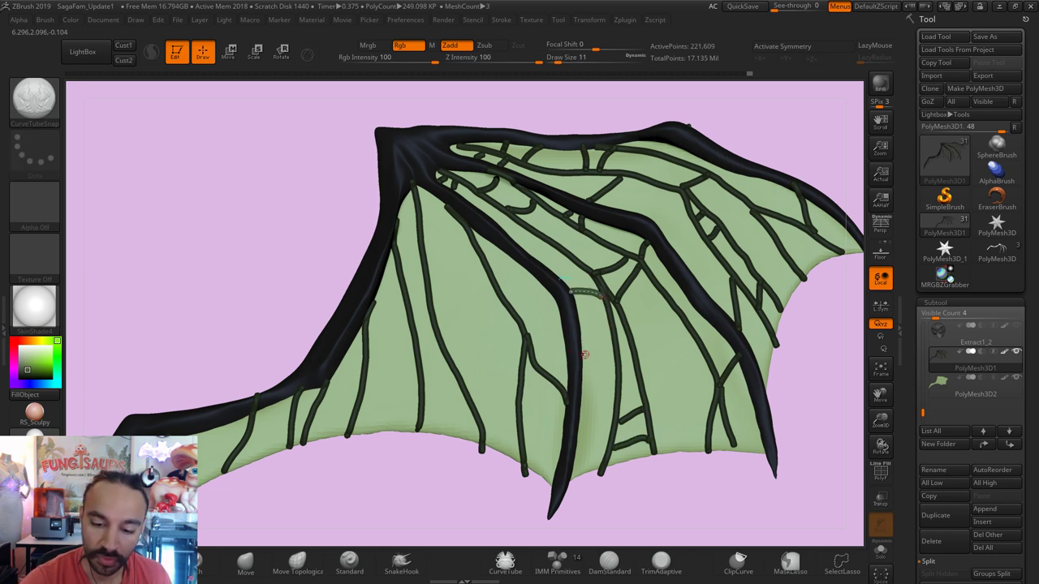
pyautogui.moveTo(584, 355); pyautogui.dragTo(613, 400)
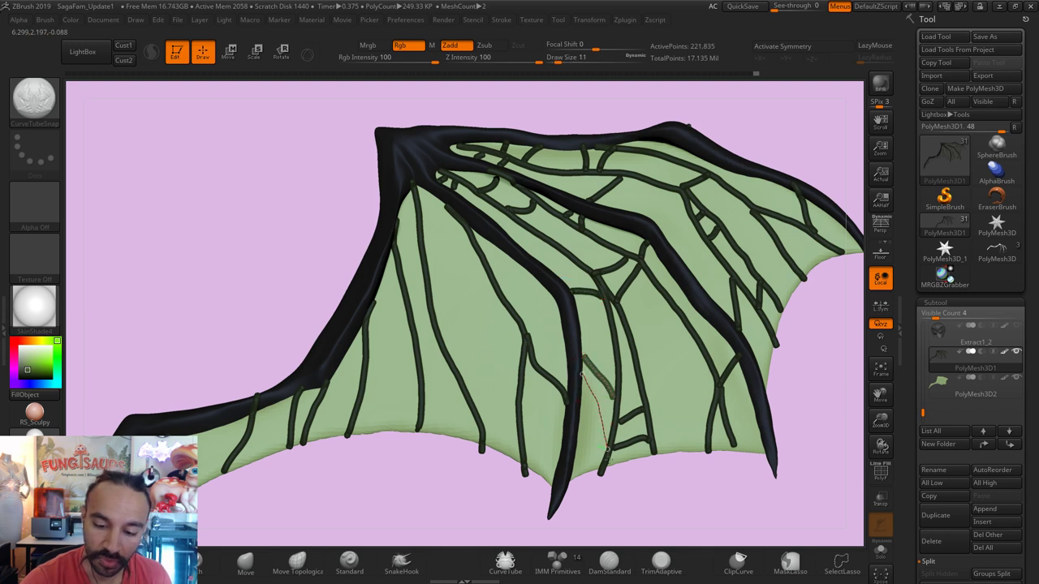
pyautogui.moveTo(605, 451); pyautogui.dragTo(607, 452)
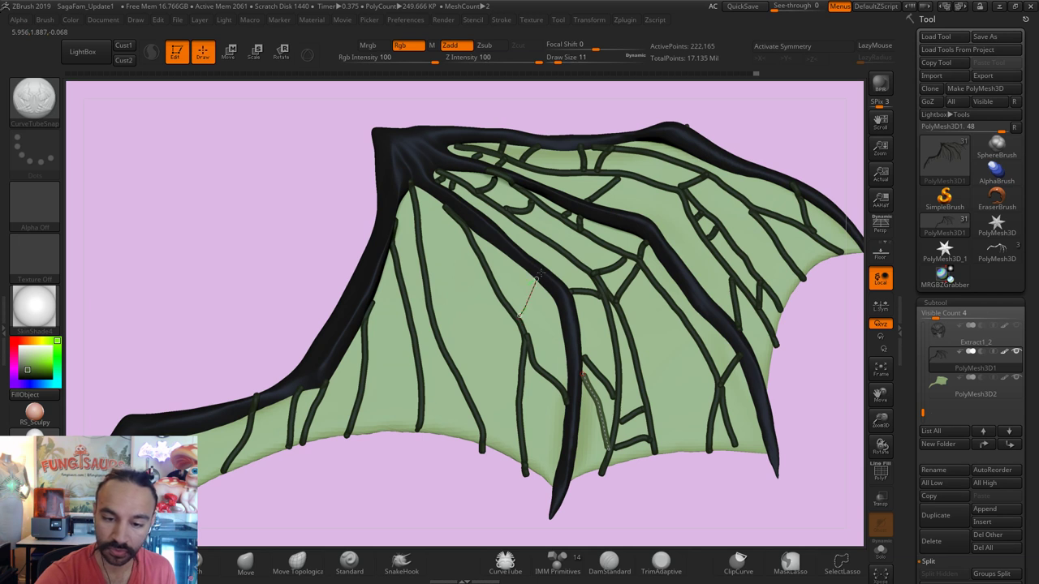
pyautogui.moveTo(536, 278); pyautogui.dragTo(535, 278)
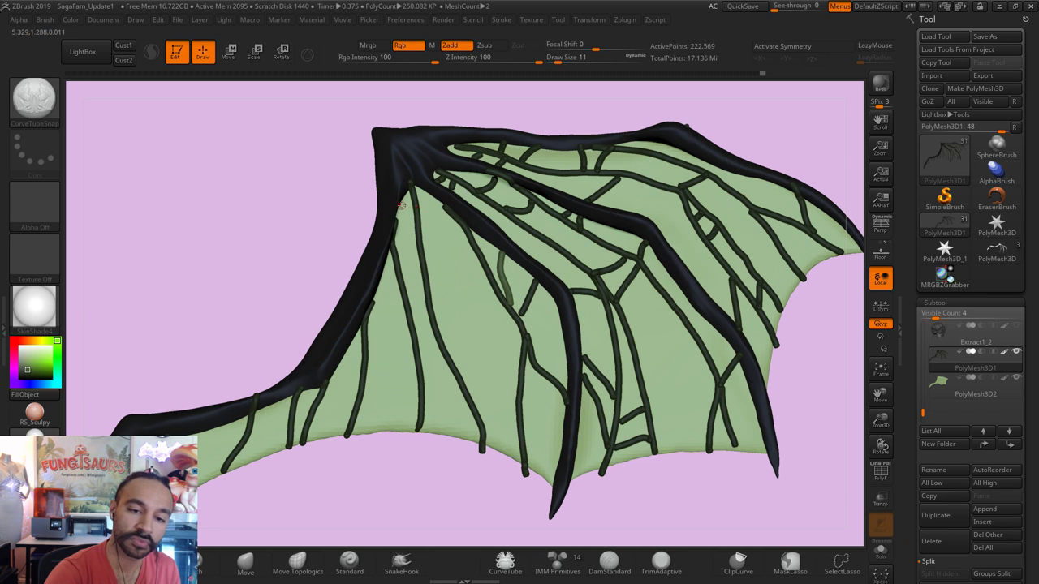
# Step: Add small cross-veins near the wing root and on the left membrane
pyautogui.moveTo(413, 208); pyautogui.dragTo(405, 216)
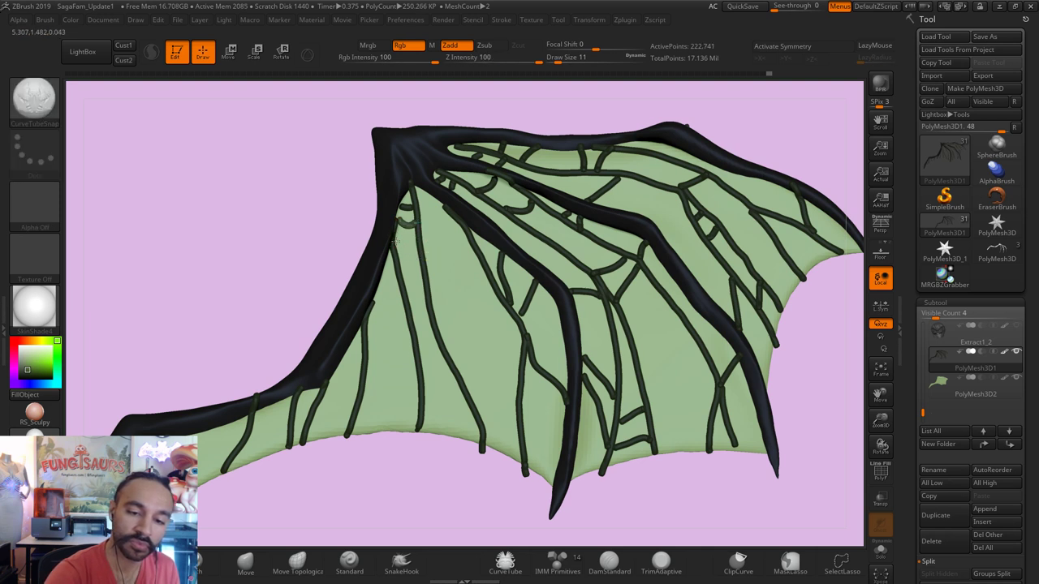
pyautogui.click(439, 233)
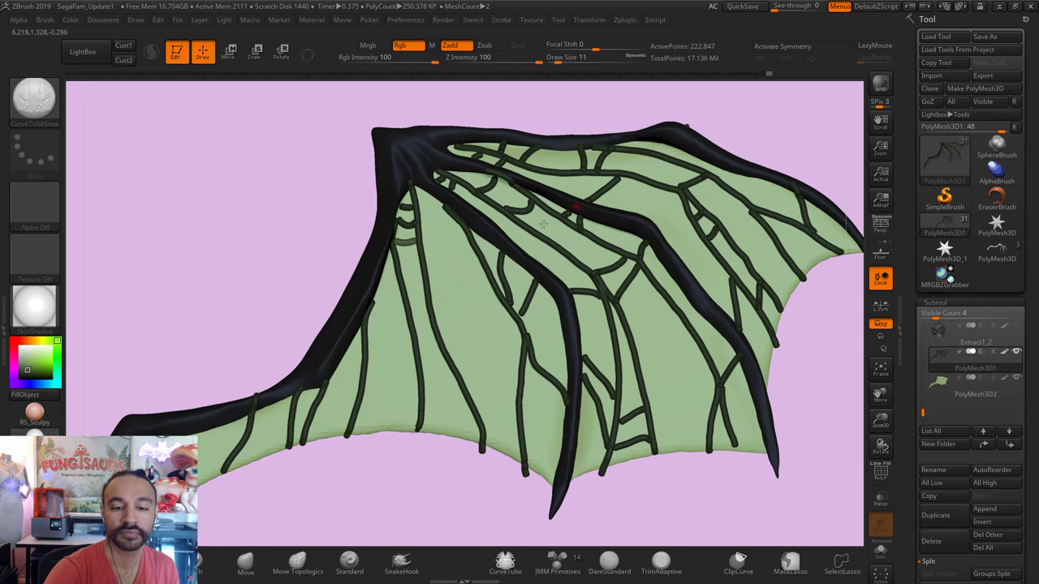
pyautogui.click(358, 365)
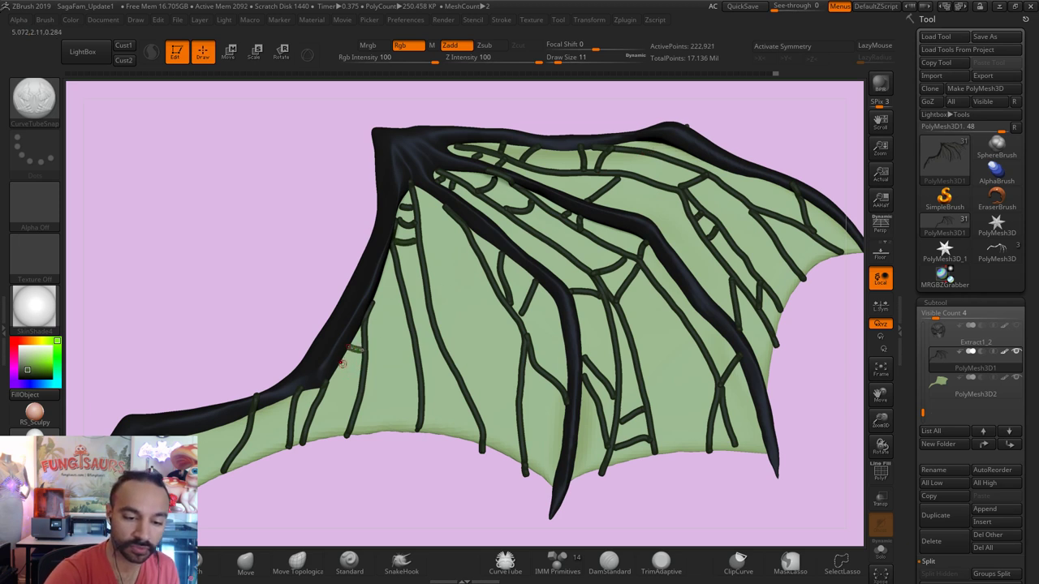
pyautogui.click(355, 365)
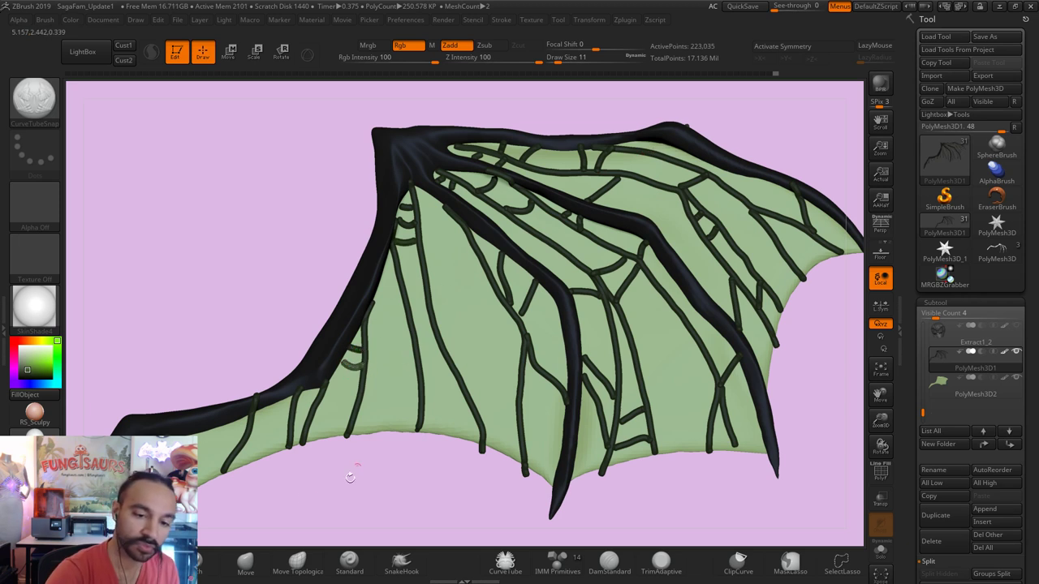
pyautogui.keyDown('ctrl'); pyautogui.moveTo(198, 335); pyautogui.dragTo(217, 382, button='right'); pyautogui.keyUp('ctrl')
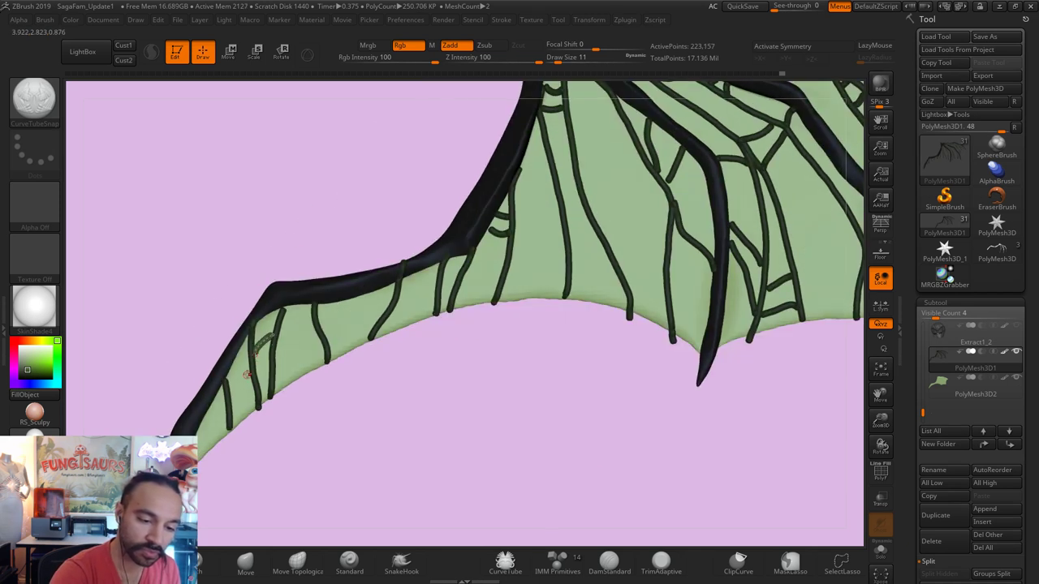
# Step: Shrink the tube size to 11 and add a short cross-vein near the lower-left edge, removing a misplaced one
pyautogui.moveTo(250, 372)
pyautogui.mouseDown()
pyautogui.moveTo(236, 388)
pyautogui.moveTo(253, 386)
pyautogui.mouseUp()
pyautogui.press('[')
pyautogui.press('[')
pyautogui.press('[')
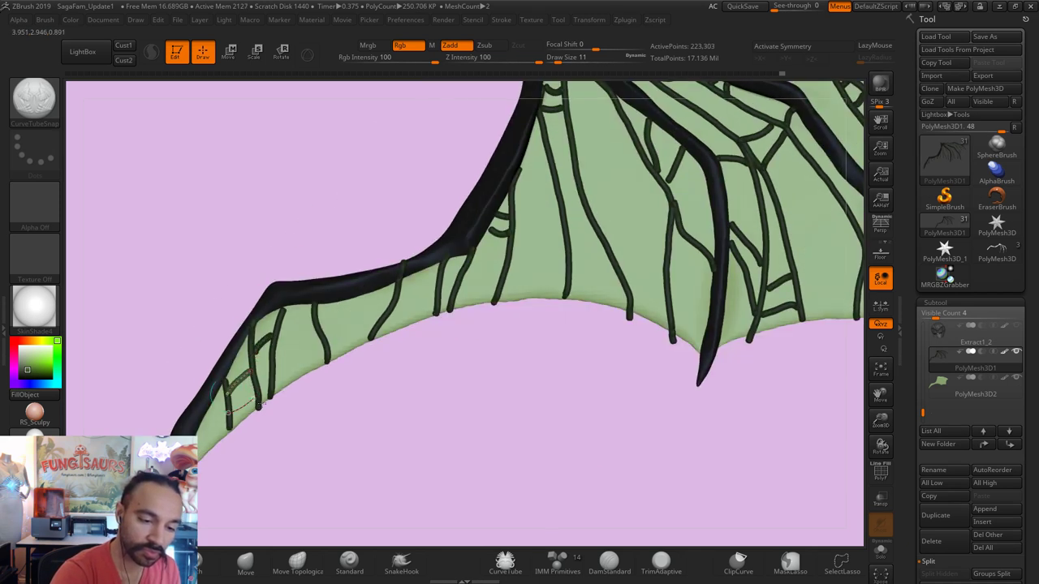
pyautogui.press(']')
pyautogui.press(']')
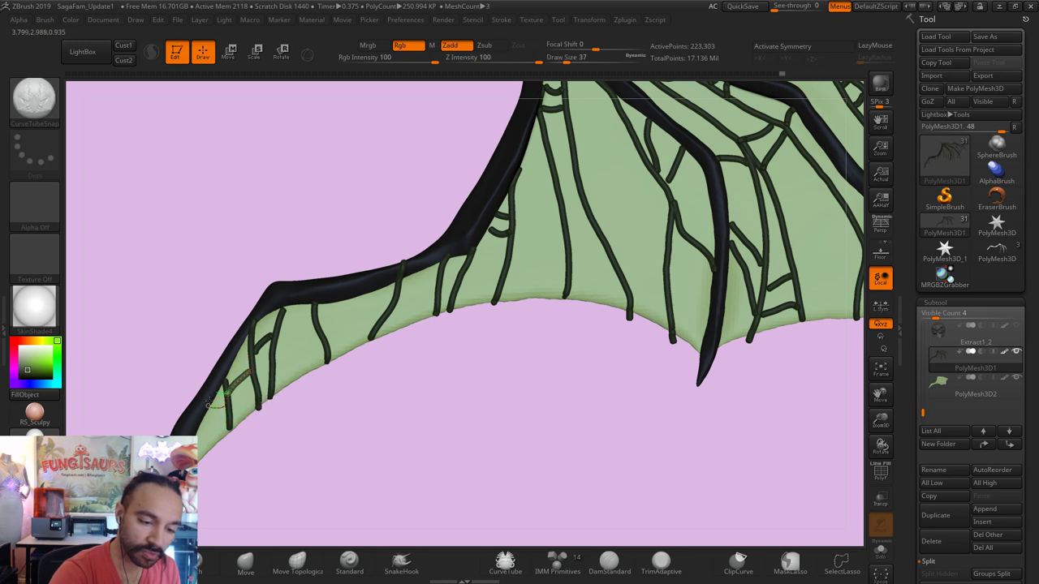
pyautogui.press('[')
pyautogui.press('[')
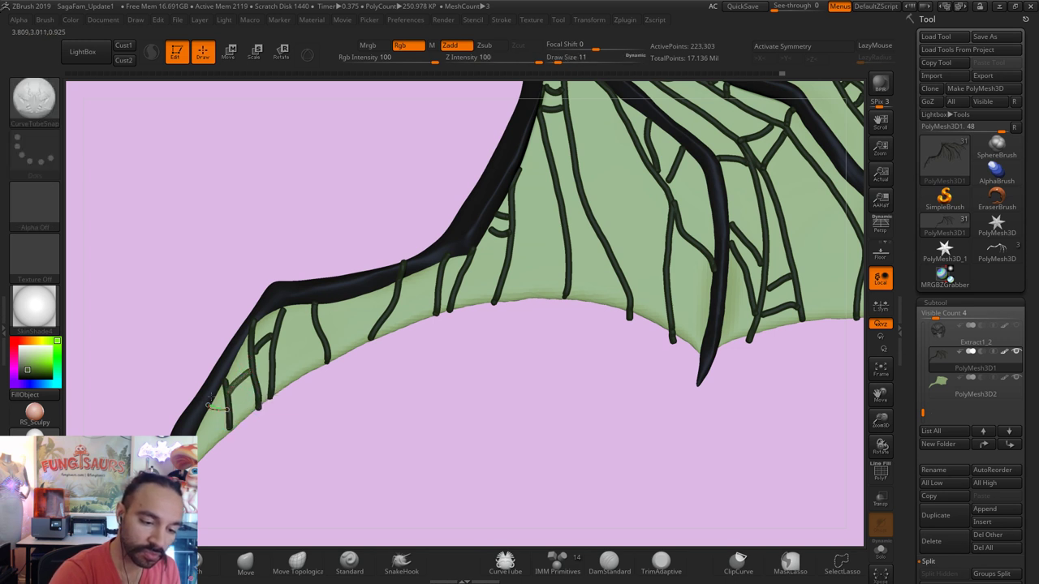
pyautogui.moveTo(208, 404); pyautogui.dragTo(246, 402)
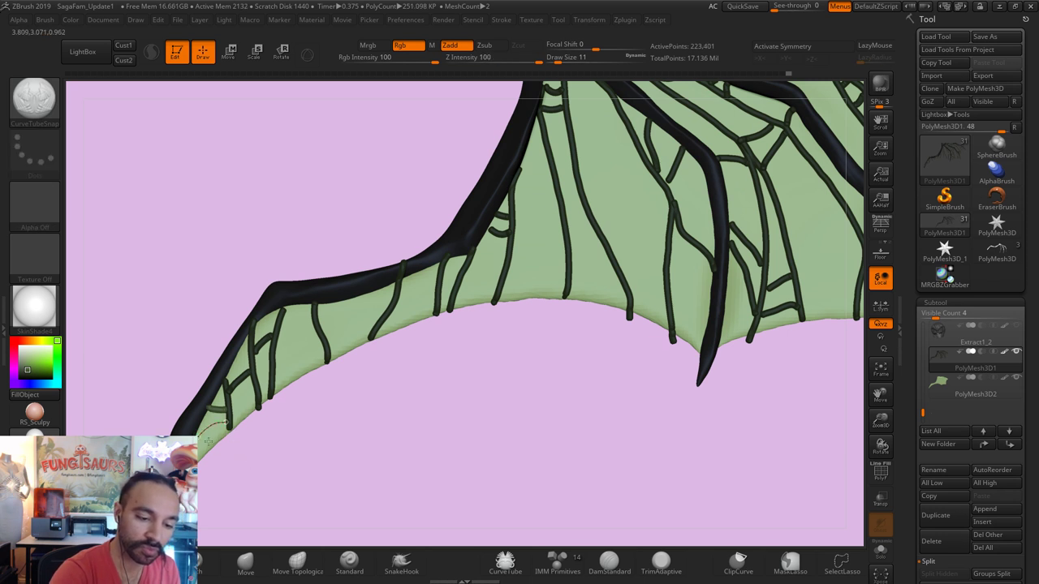
pyautogui.hotkey('ctrl', 'z')
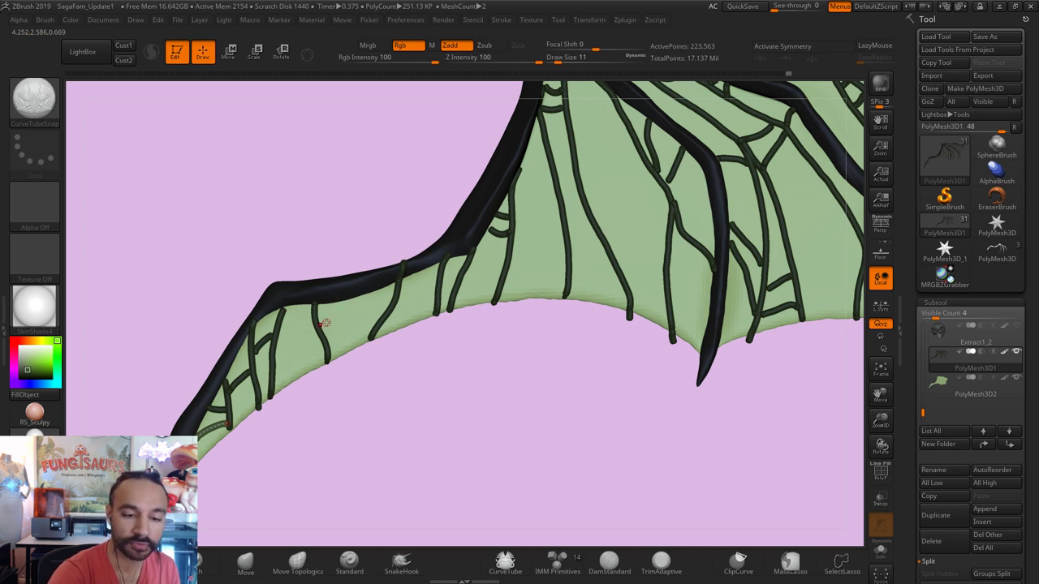
# Step: Add thin cross-veins along the lower-left edge, undoing the thicker and diagonal attempts
pyautogui.moveTo(355, 310); pyautogui.dragTo(336, 319)
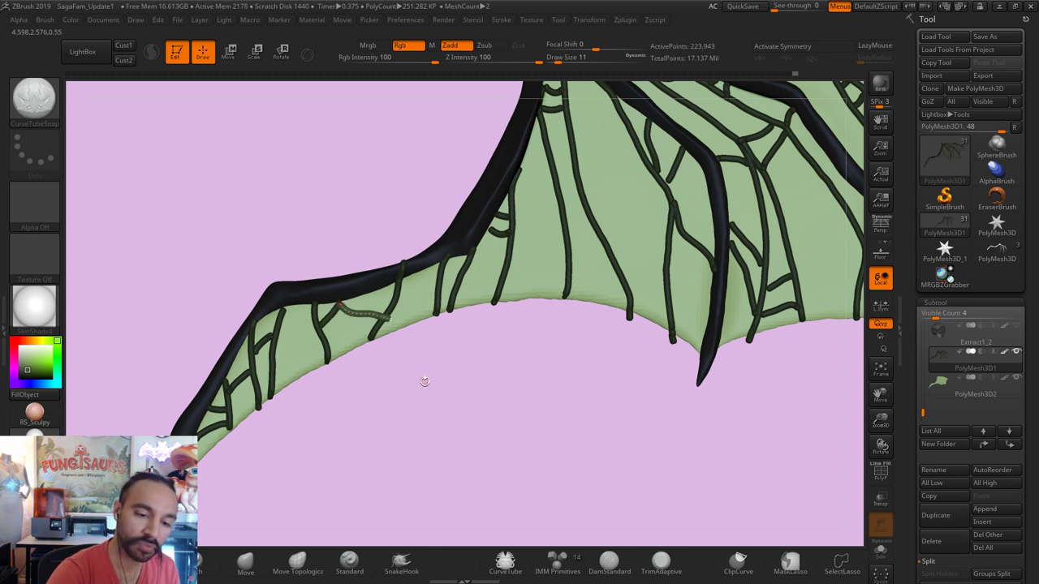
pyautogui.moveTo(331, 319); pyautogui.dragTo(381, 321)
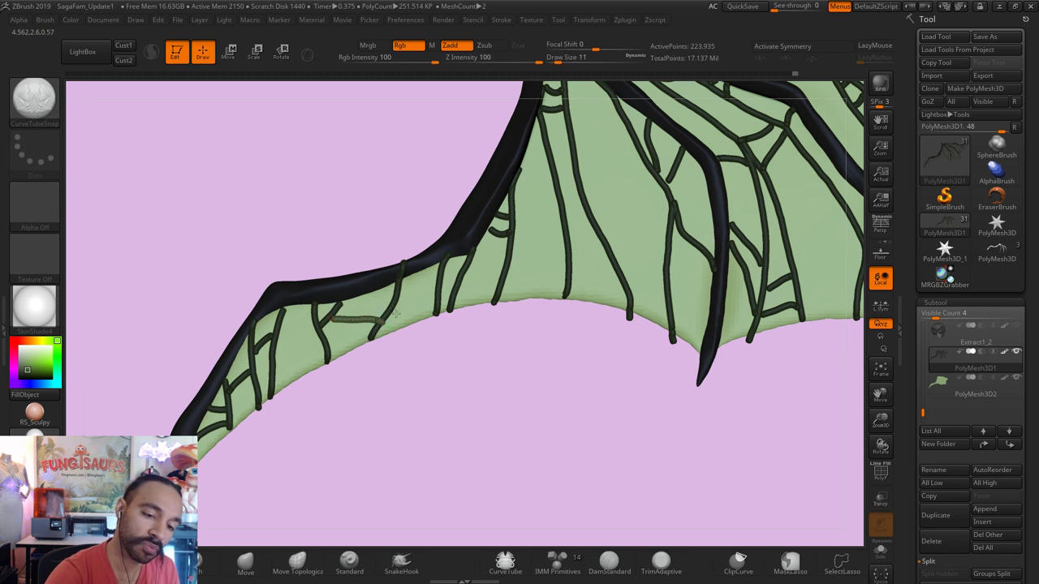
pyautogui.moveTo(355, 321); pyautogui.dragTo(383, 296)
pyautogui.hotkey('ctrl', 'z')
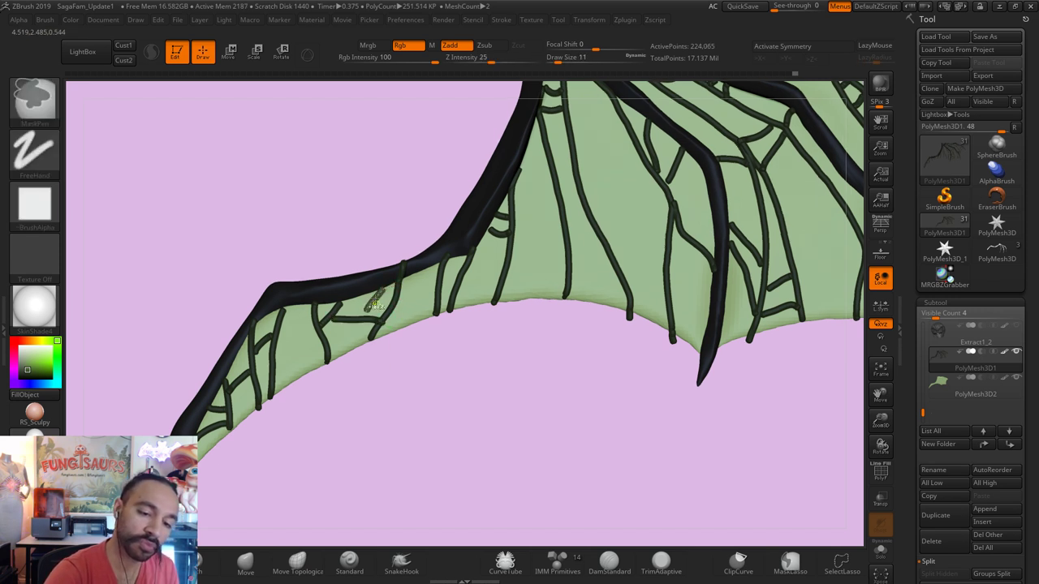
pyautogui.moveTo(361, 299); pyautogui.dragTo(374, 319)
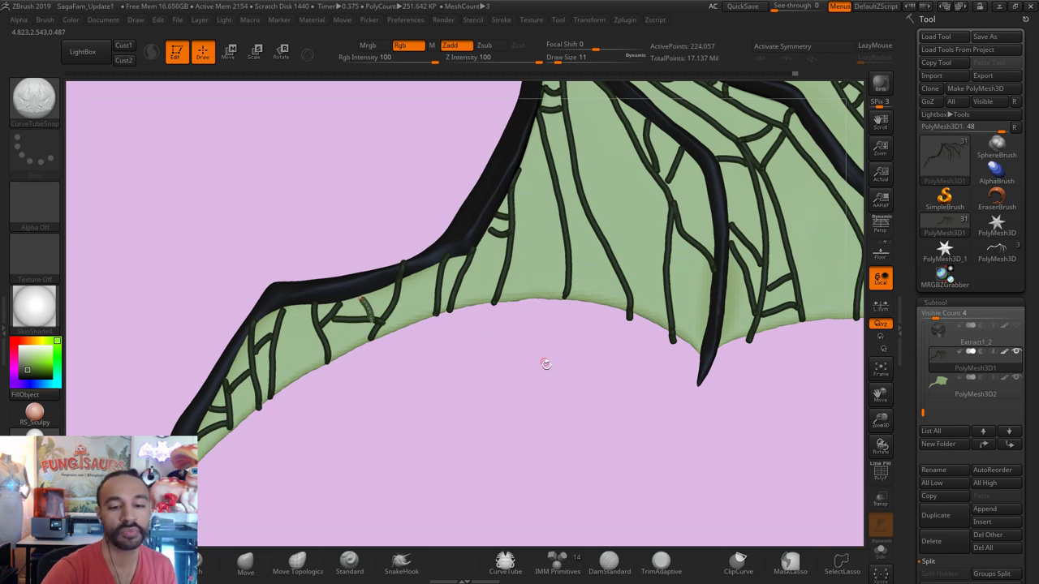
pyautogui.hotkey('ctrl', 'z')
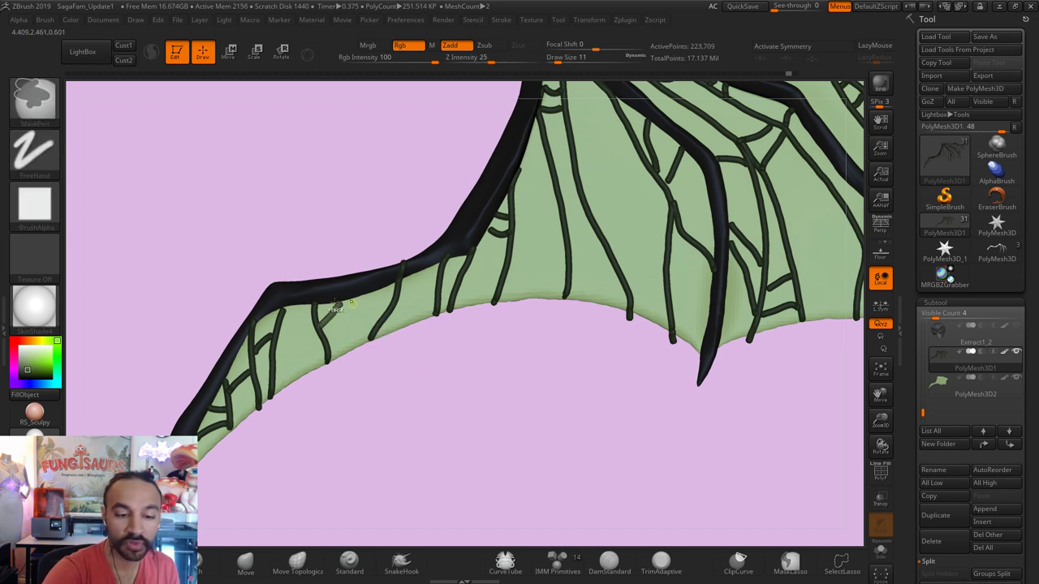
pyautogui.hotkey('ctrl', 'z')
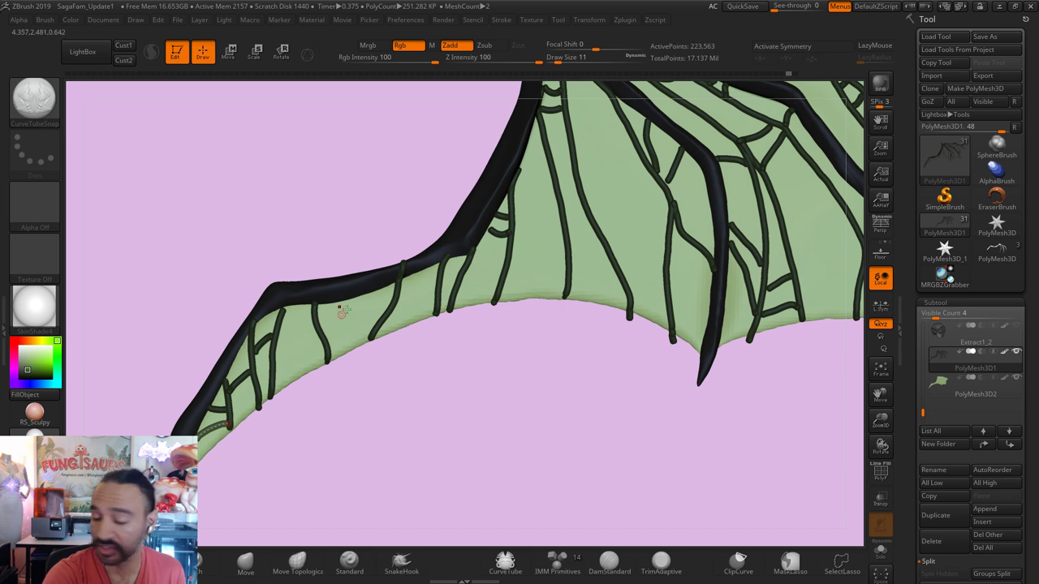
pyautogui.hotkey('ctrl', 'z')
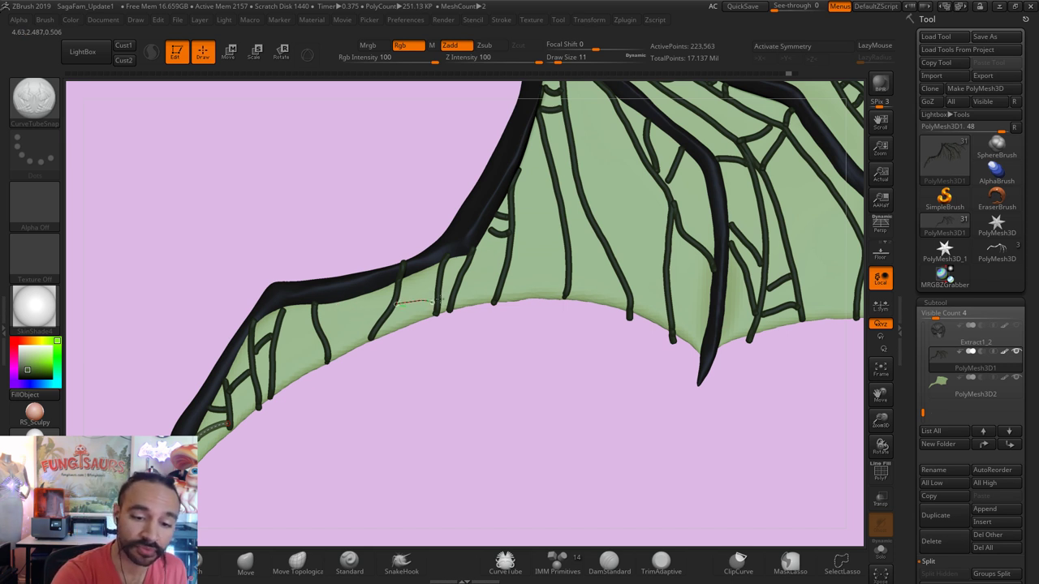
pyautogui.hotkey('ctrl', 'z')
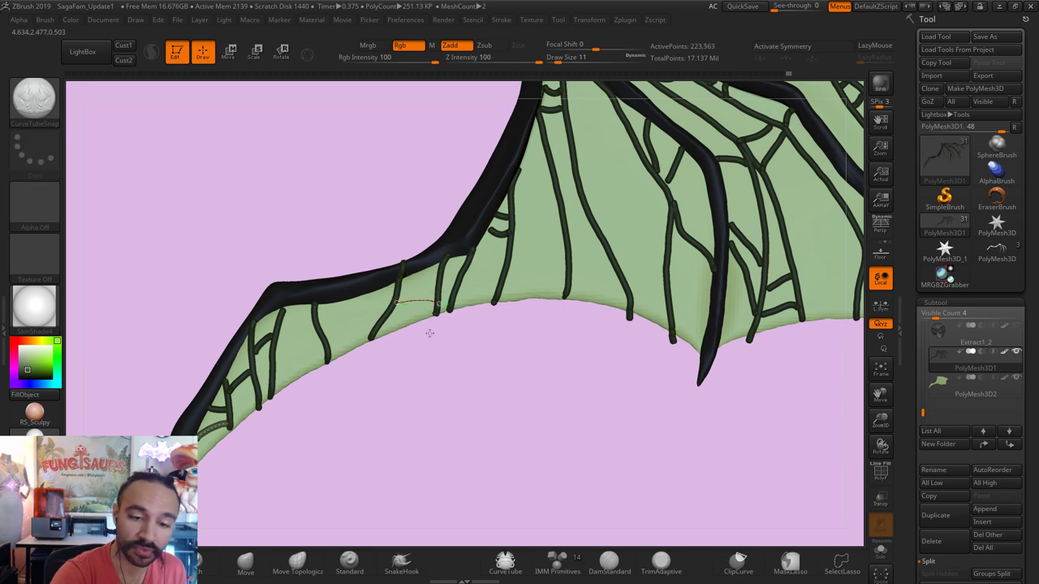
# Step: Add a vein along the lower wing edge and a cross-vein below the leading bone
pyautogui.moveTo(430, 333); pyautogui.dragTo(431, 329)
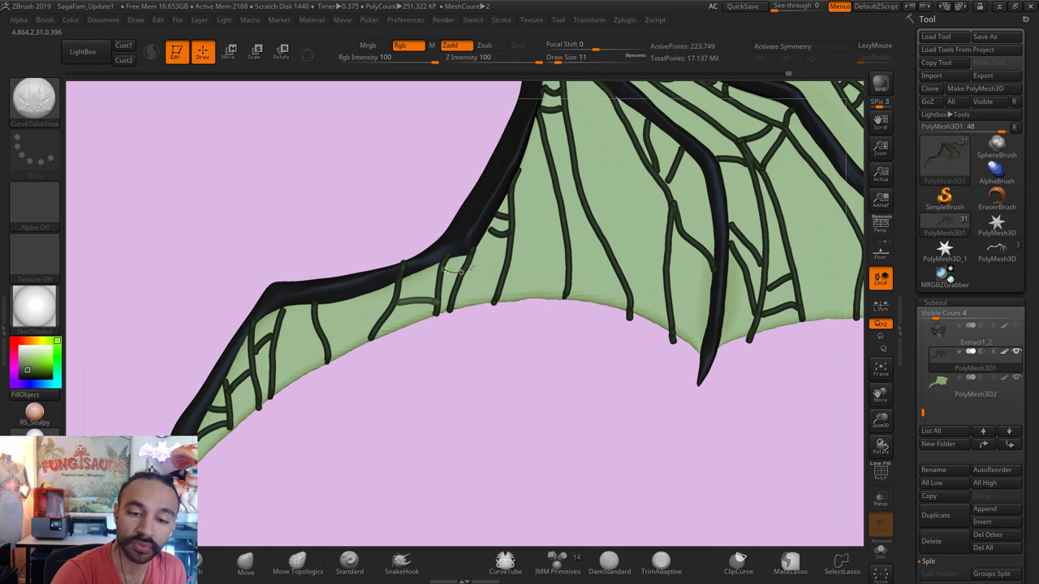
pyautogui.moveTo(469, 269); pyautogui.dragTo(481, 272)
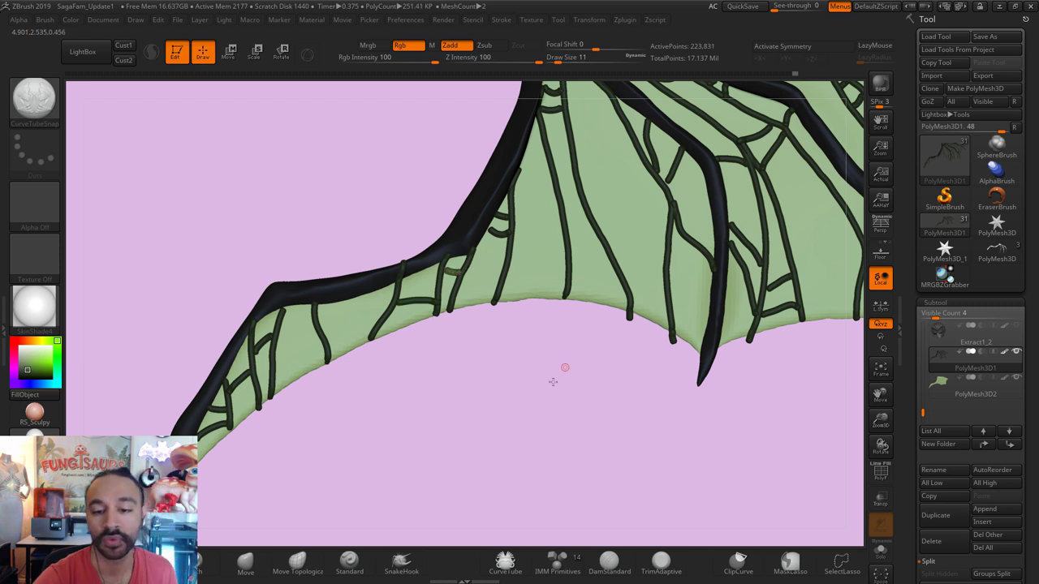
pyautogui.moveTo(565, 368); pyautogui.dragTo(500, 341)
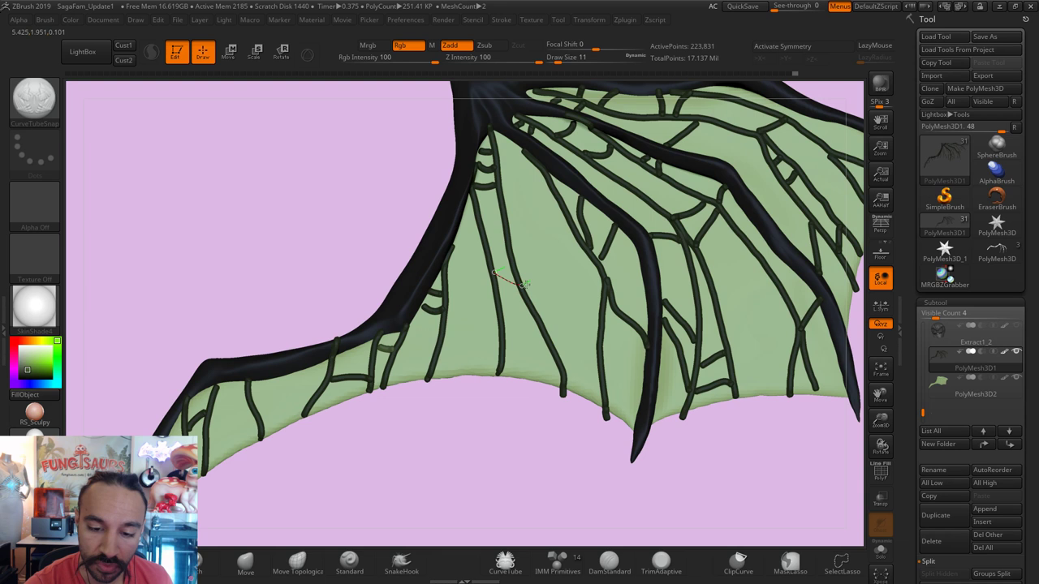
# Step: Add a thick cross-vein between the long veins mid-membrane
pyautogui.moveTo(526, 284); pyautogui.dragTo(524, 285)
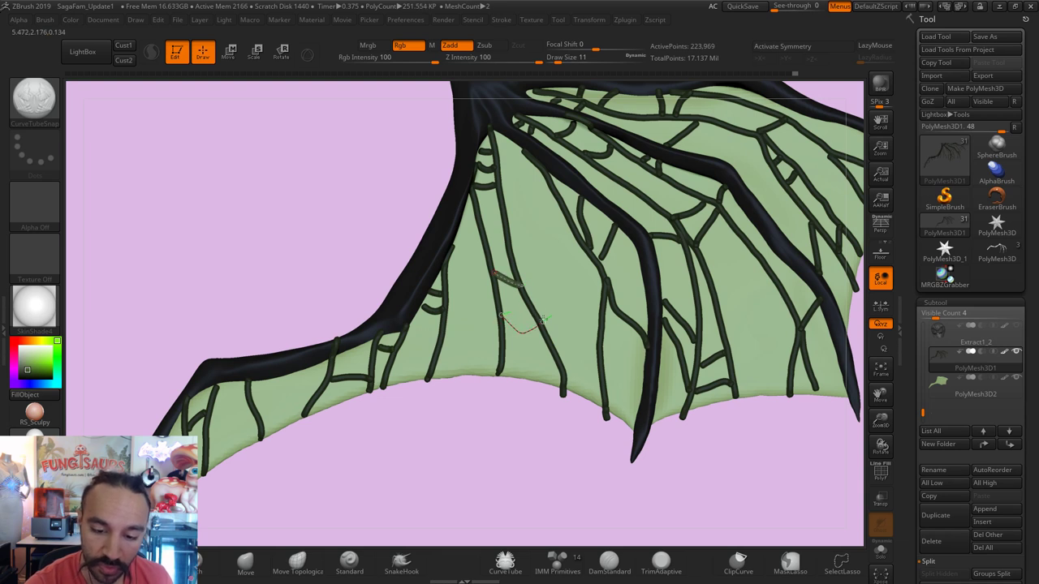
pyautogui.click(542, 322)
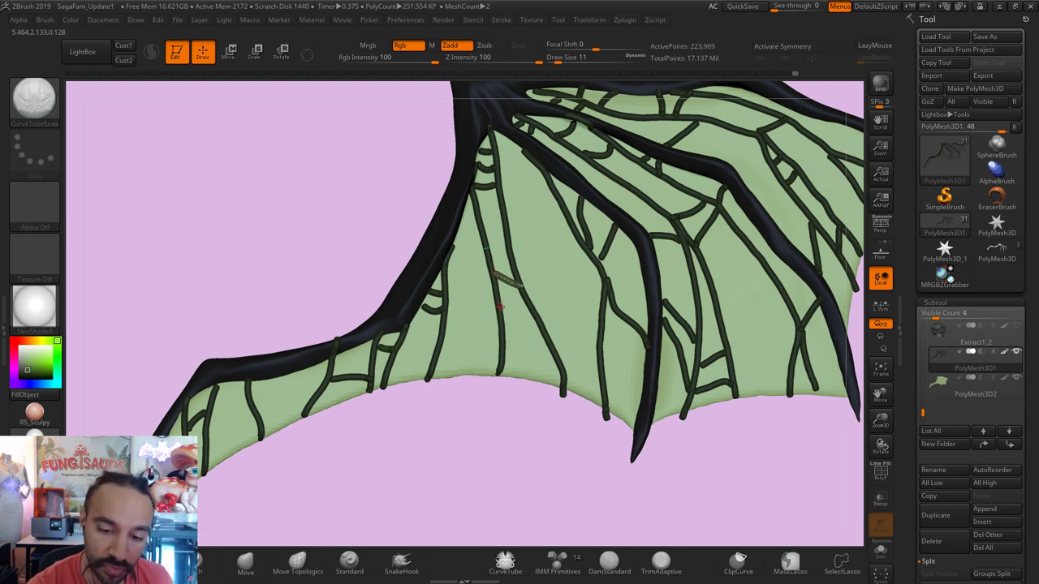
pyautogui.click(541, 328)
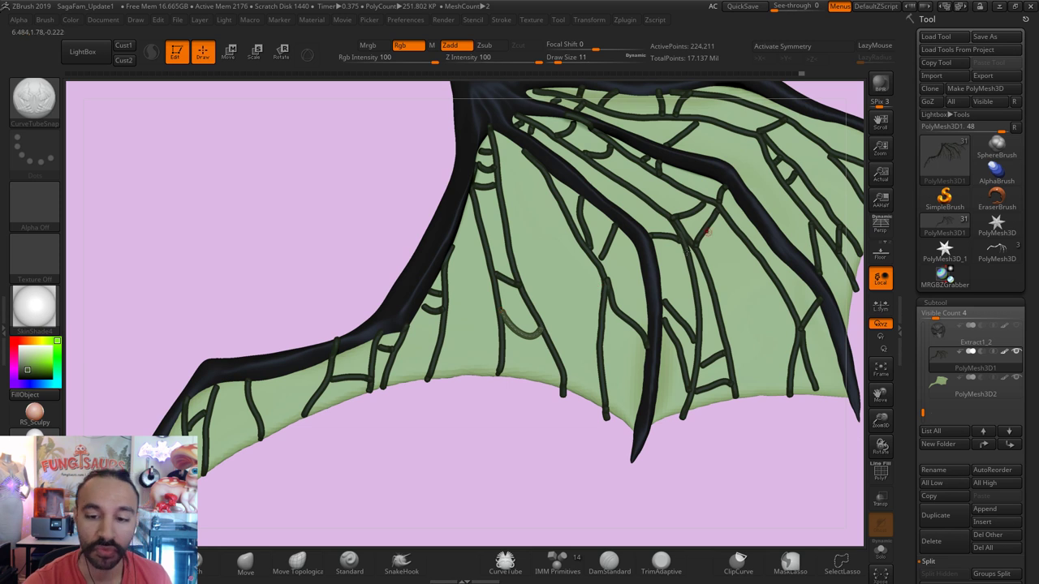
pyautogui.keyDown('alt'); pyautogui.moveTo(548, 418); pyautogui.dragTo(507, 419); pyautogui.keyUp('alt')
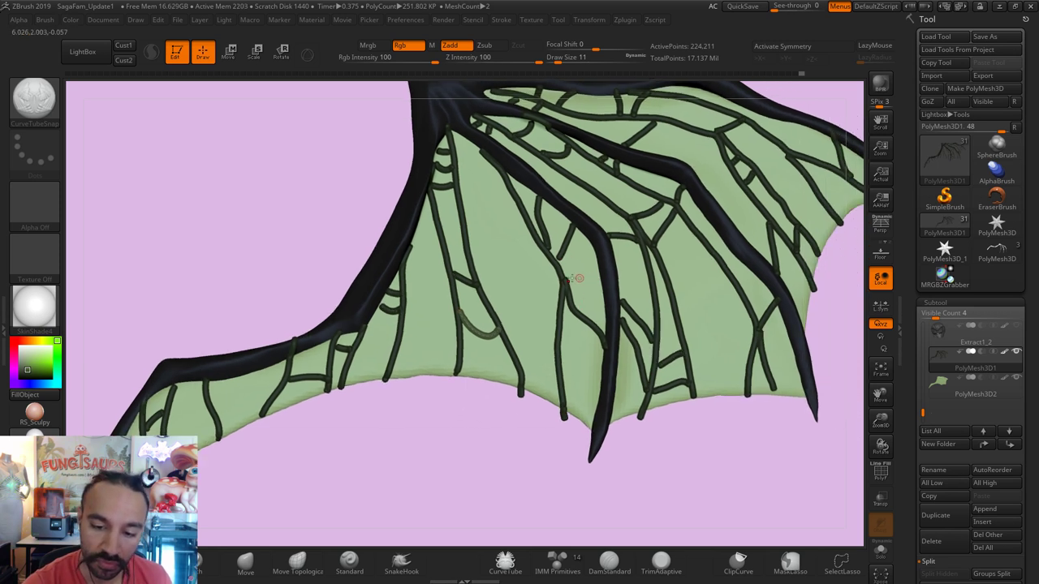
# Step: Draw a long vein tube down the membrane and a short vein at the wing's lower edge
pyautogui.moveTo(510, 342); pyautogui.dragTo(529, 350)
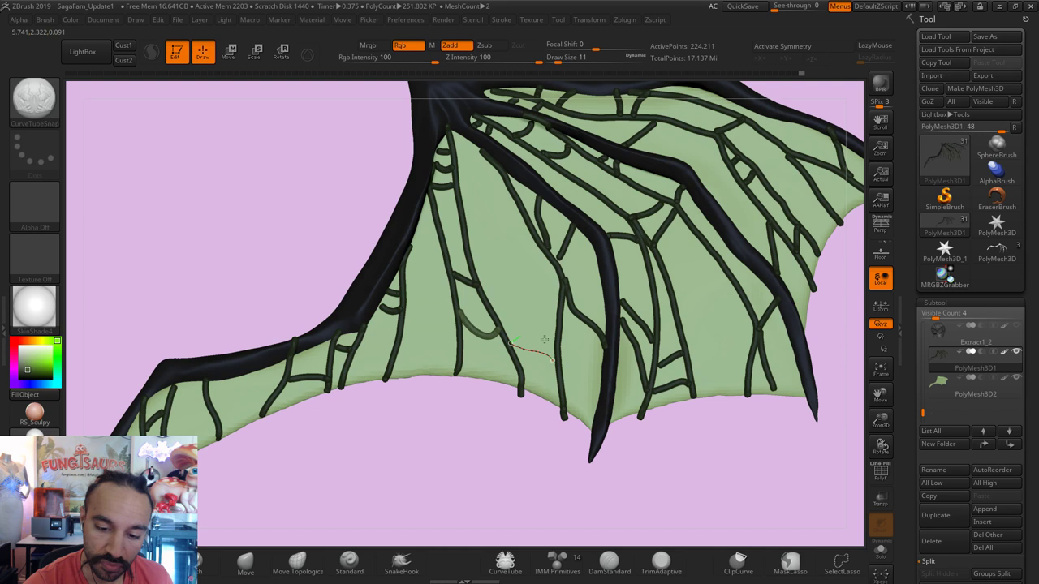
pyautogui.moveTo(468, 238); pyautogui.dragTo(552, 347)
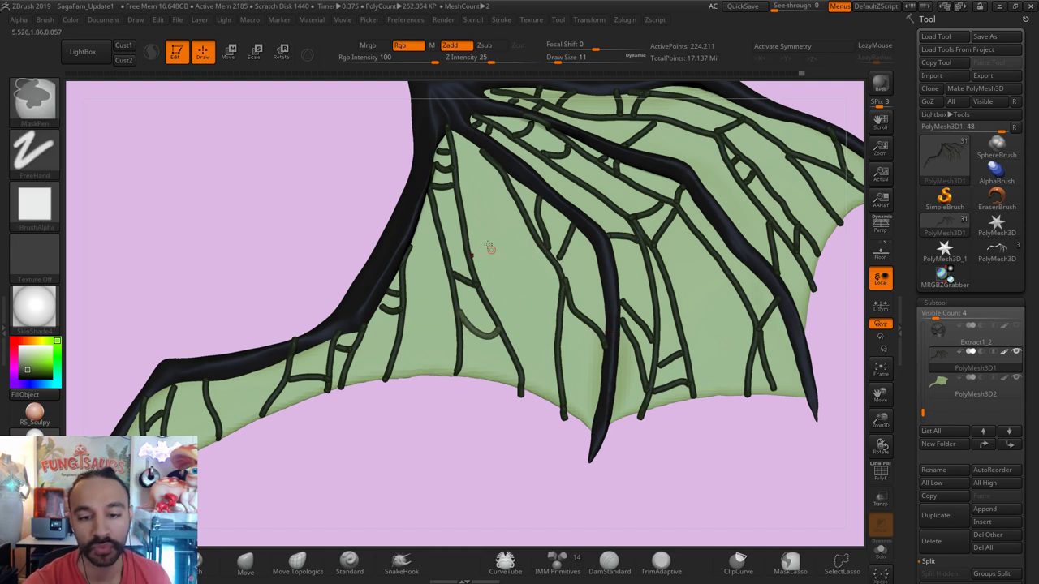
pyautogui.moveTo(462, 215); pyautogui.dragTo(553, 351)
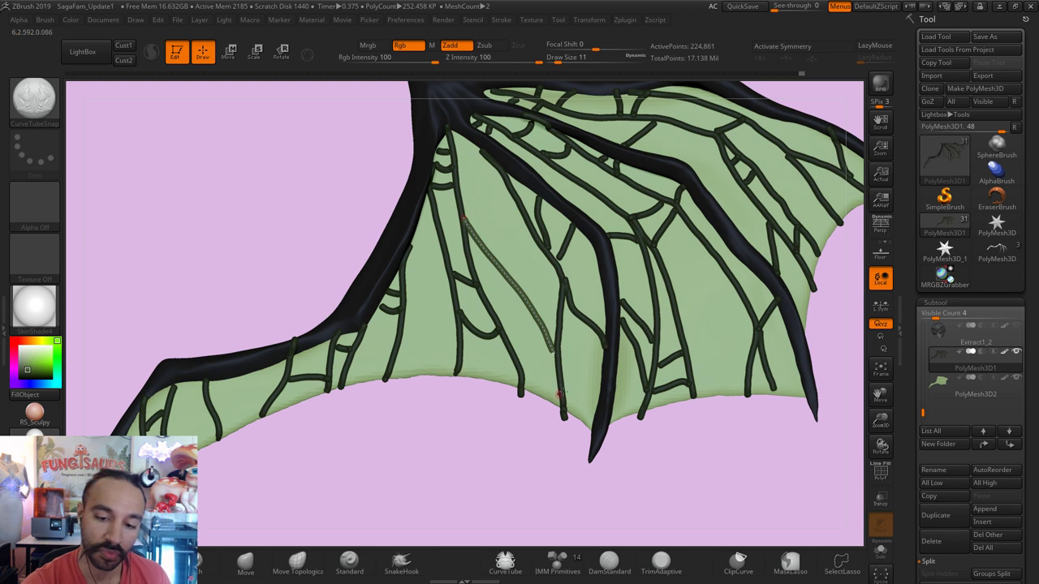
pyautogui.keyDown('alt'); pyautogui.moveTo(540, 439); pyautogui.dragTo(680, 219); pyautogui.keyUp('alt')
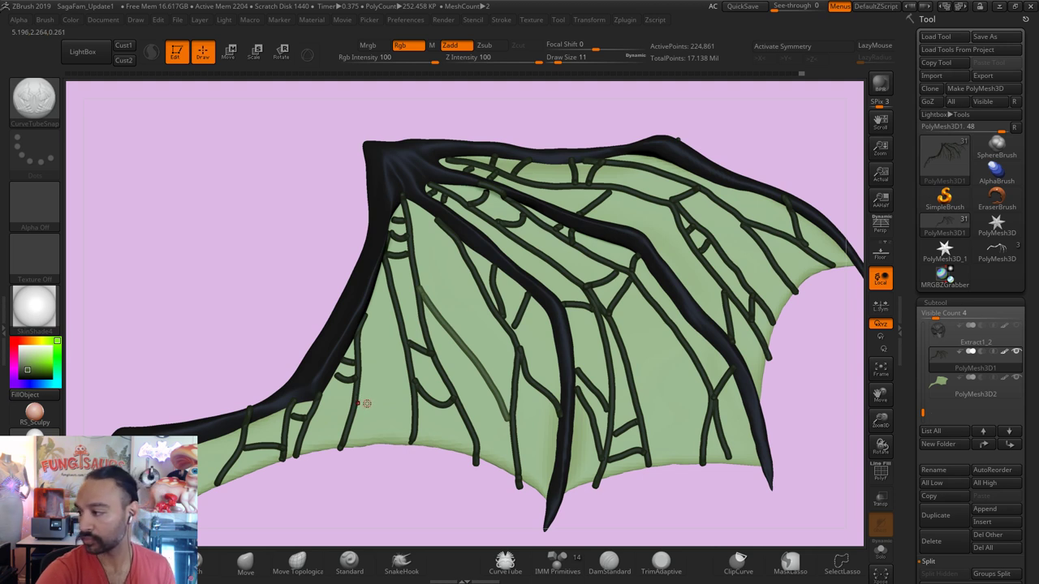
pyautogui.moveTo(345, 439); pyautogui.dragTo(416, 401)
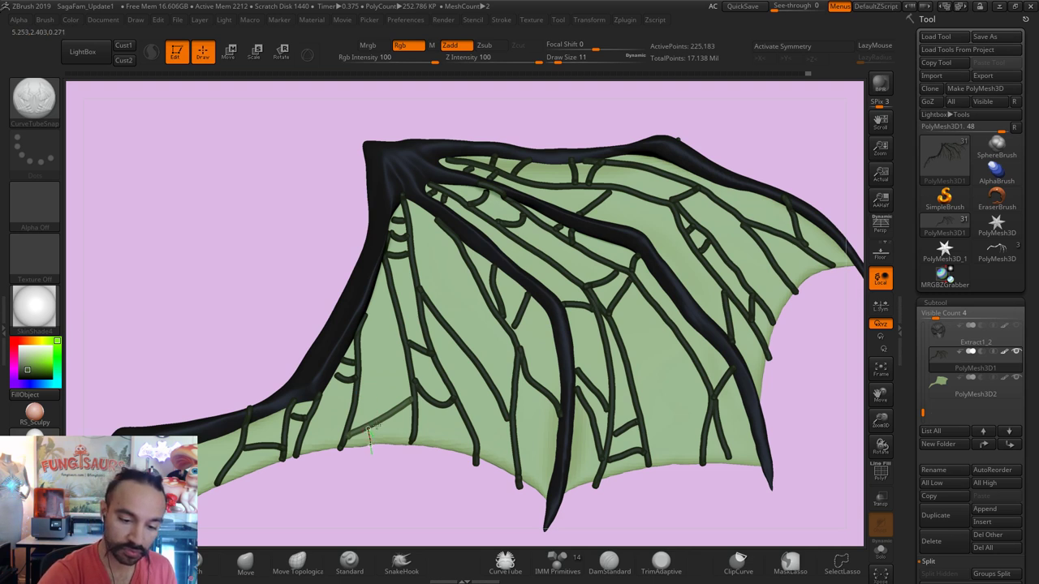
pyautogui.moveTo(369, 429)
pyautogui.mouseDown()
pyautogui.moveTo(425, 420)
pyautogui.moveTo(389, 447)
pyautogui.mouseUp()
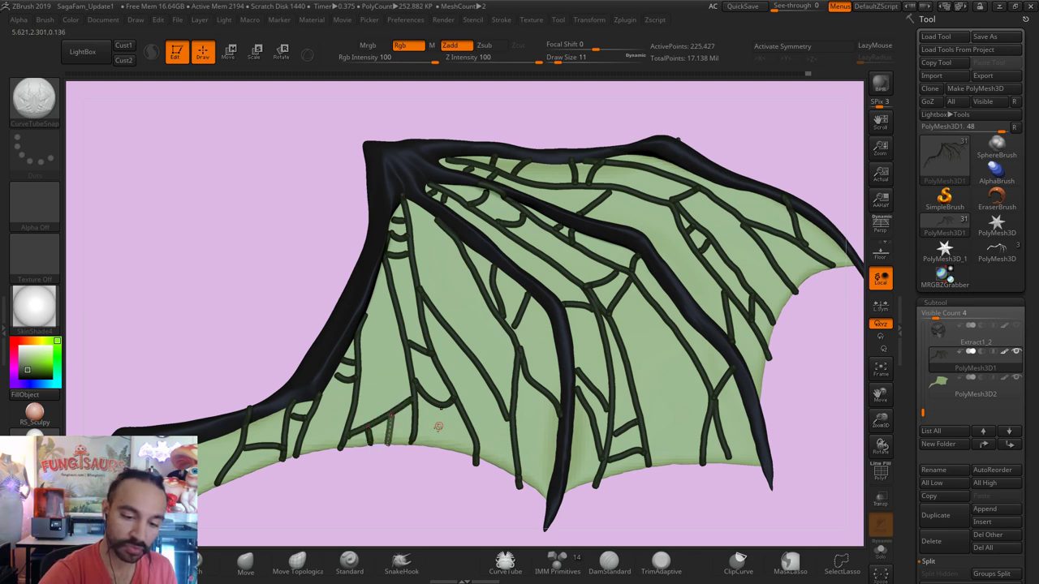
# Step: Add short connecting vein tubes across the left-hand membrane near the lower edge
pyautogui.keyDown('ctrl'); pyautogui.moveTo(378, 491); pyautogui.dragTo(702, 364, button='right'); pyautogui.keyUp('ctrl')
pyautogui.keyDown('ctrl'); pyautogui.moveTo(480, 398); pyautogui.dragTo(339, 351, button='right'); pyautogui.keyUp('ctrl')
pyautogui.moveTo(338, 343)
pyautogui.mouseDown()
pyautogui.moveTo(385, 343)
pyautogui.moveTo(346, 318)
pyautogui.mouseUp()
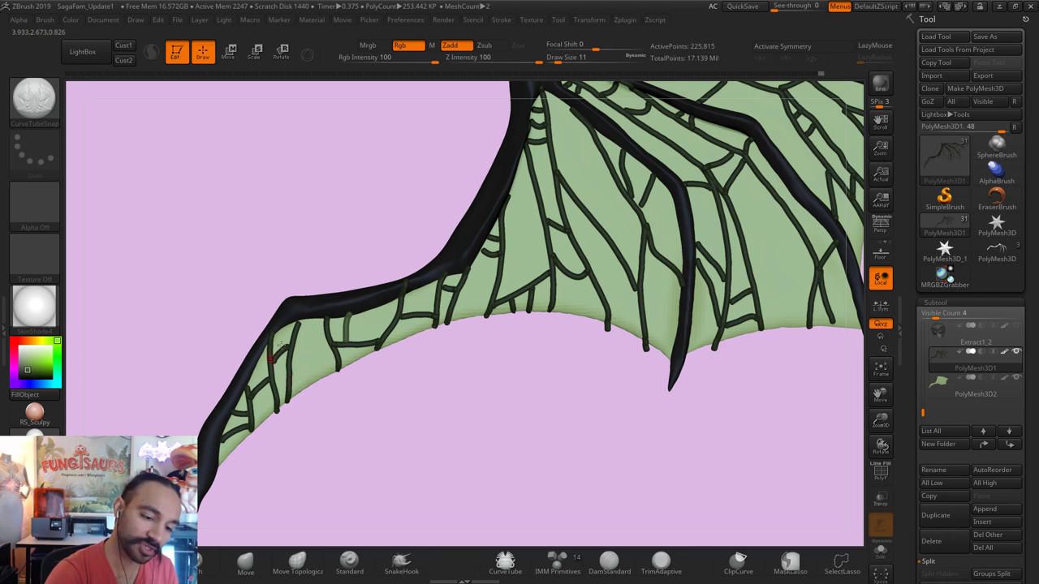
pyautogui.moveTo(302, 328); pyautogui.dragTo(302, 330)
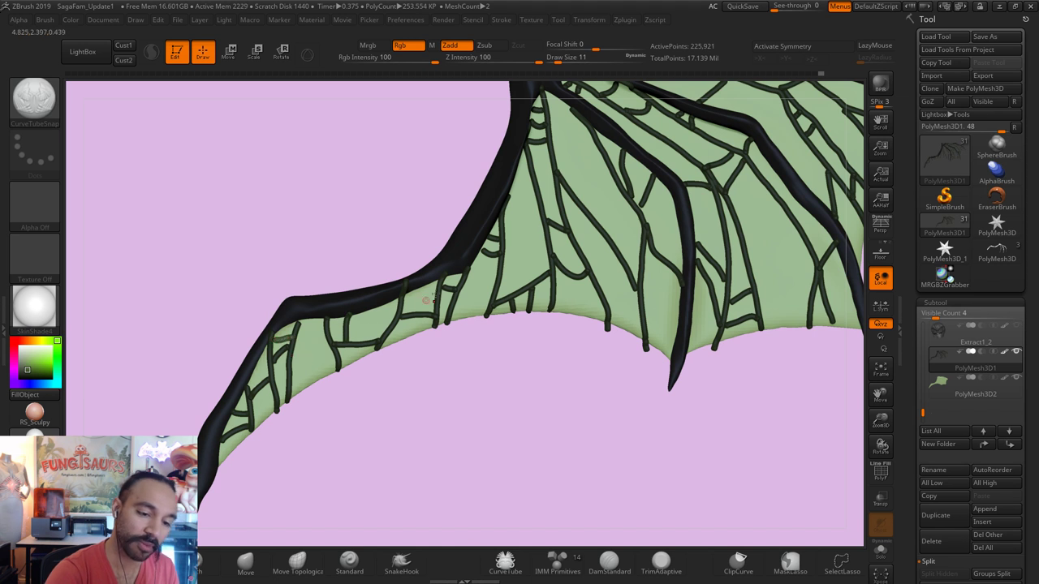
pyautogui.click(296, 343)
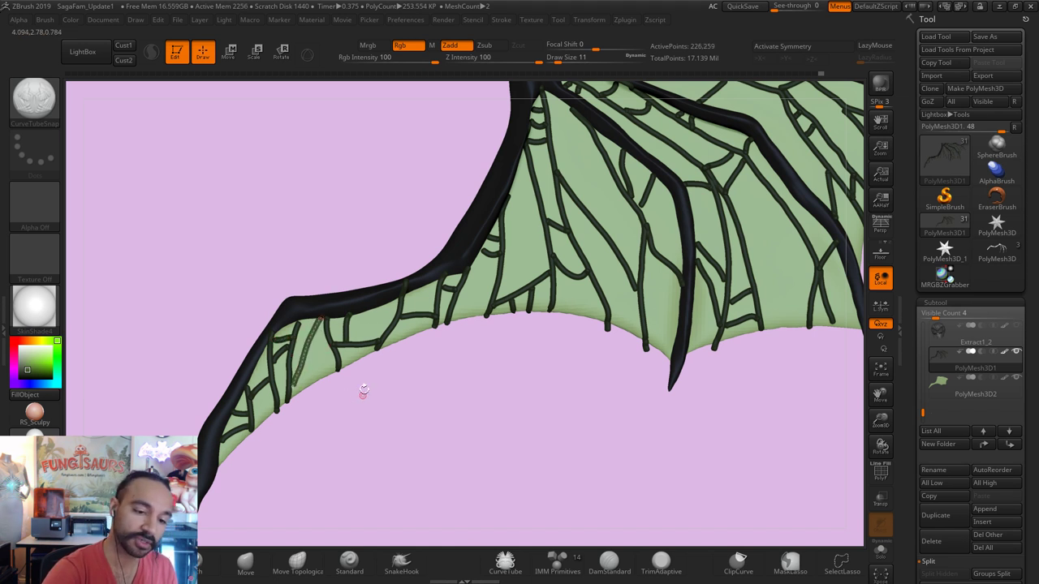
pyautogui.click(308, 338)
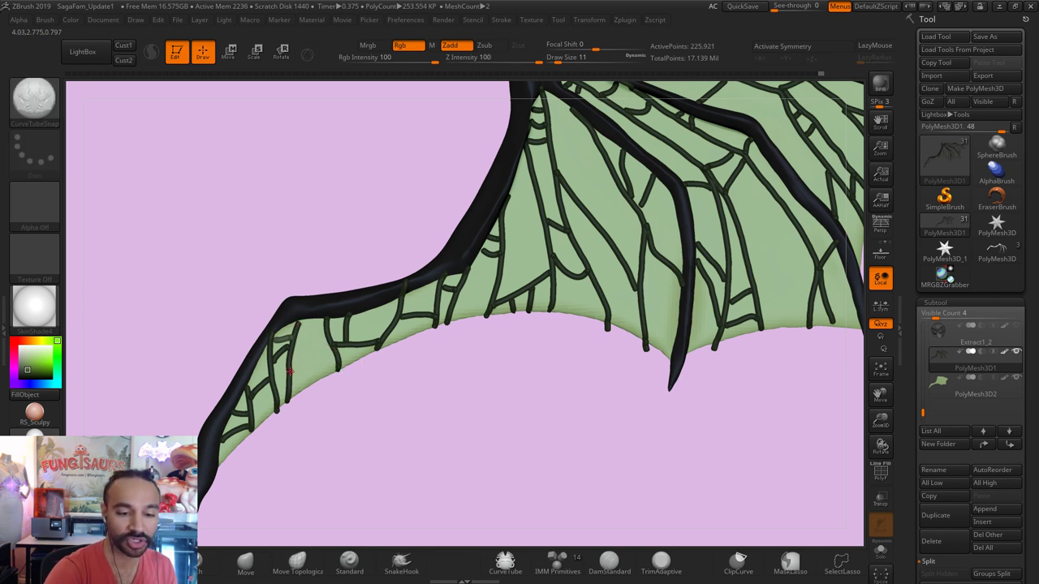
pyautogui.moveTo(290, 371); pyautogui.dragTo(326, 330)
pyautogui.click(347, 421)
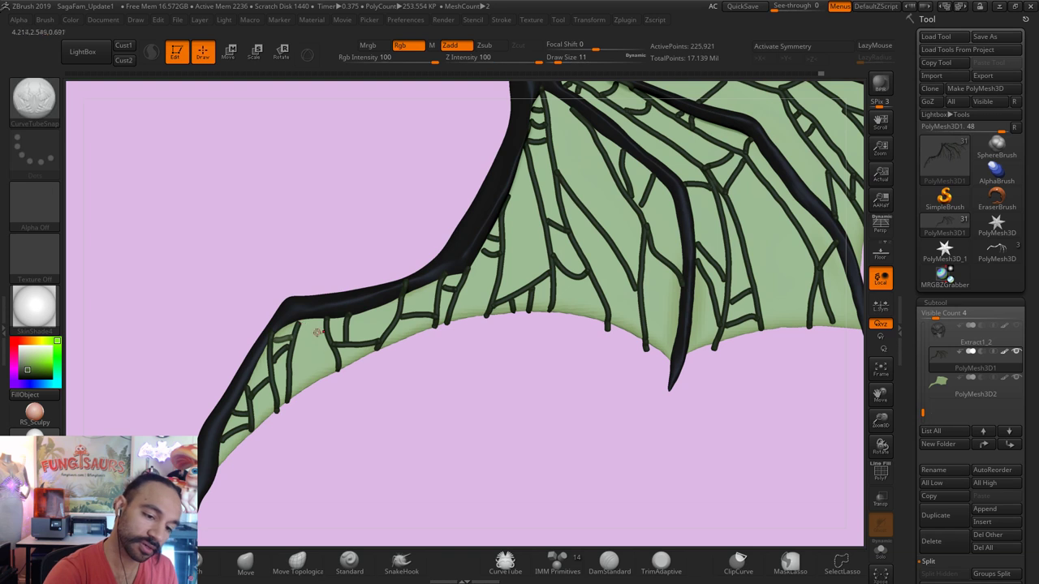
# Step: Split the vein tubes into their own subtool with Split Unmasked Points
pyautogui.press('f')
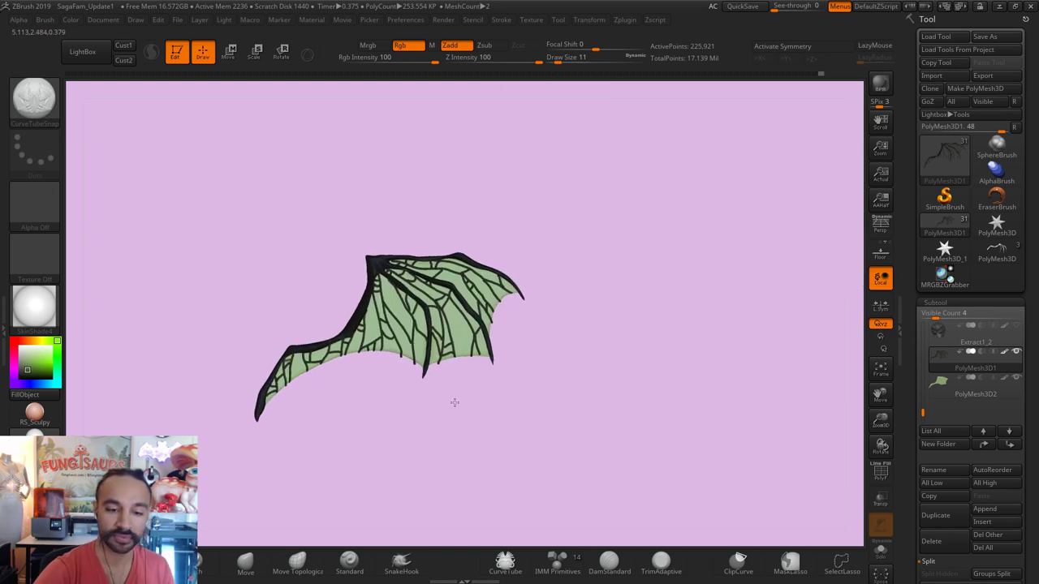
pyautogui.keyDown('alt'); pyautogui.moveTo(451, 433); pyautogui.dragTo(499, 417); pyautogui.keyUp('alt')
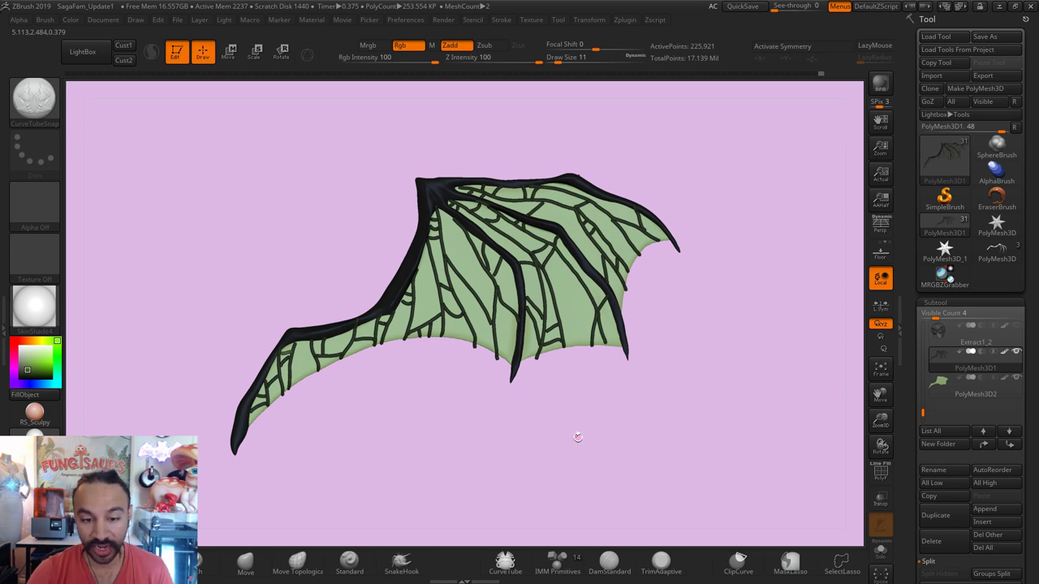
pyautogui.moveTo(578, 438); pyautogui.dragTo(611, 465)
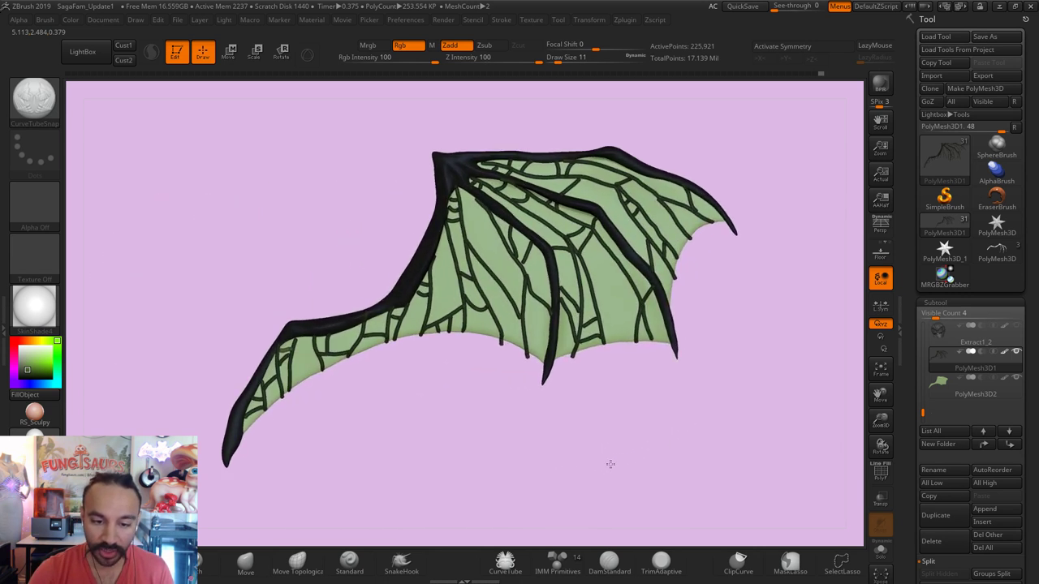
pyautogui.moveTo(942, 387)
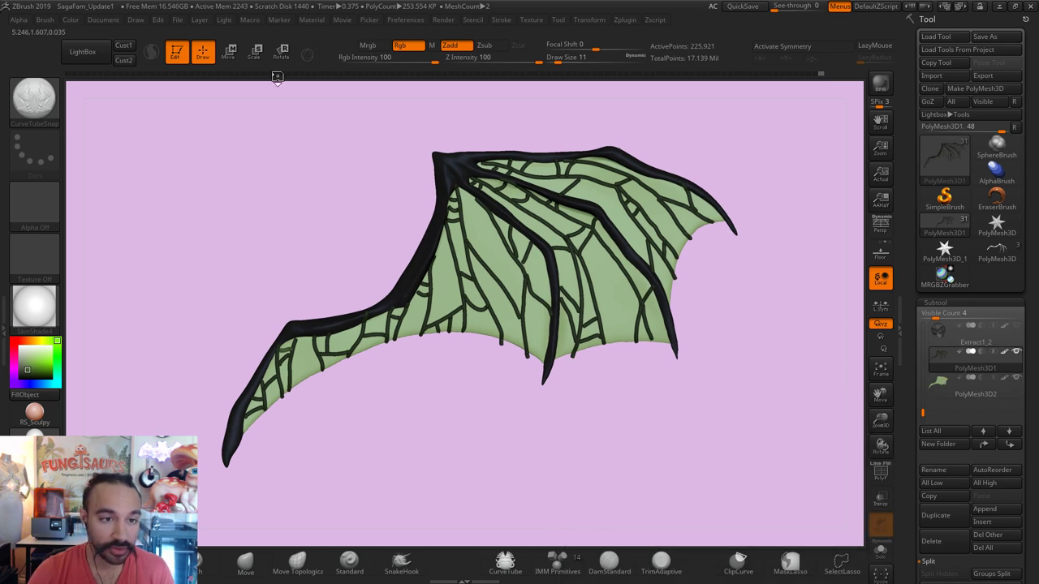
pyautogui.click(281, 51)
pyautogui.moveTo(439, 172)
pyautogui.mouseDown()
pyautogui.moveTo(477, 201)
pyautogui.moveTo(468, 231)
pyautogui.mouseUp()
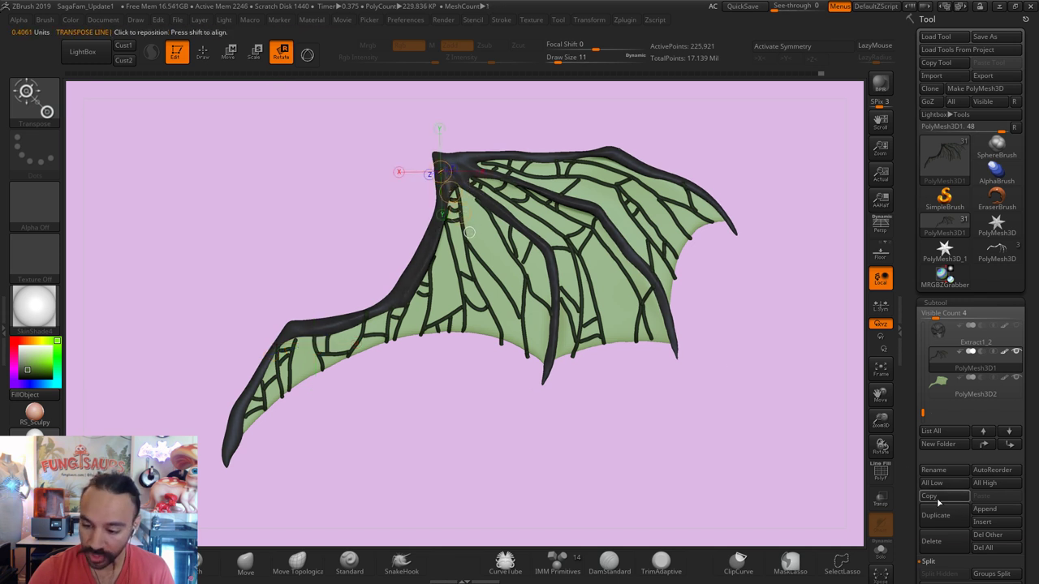
pyautogui.click(880, 524)
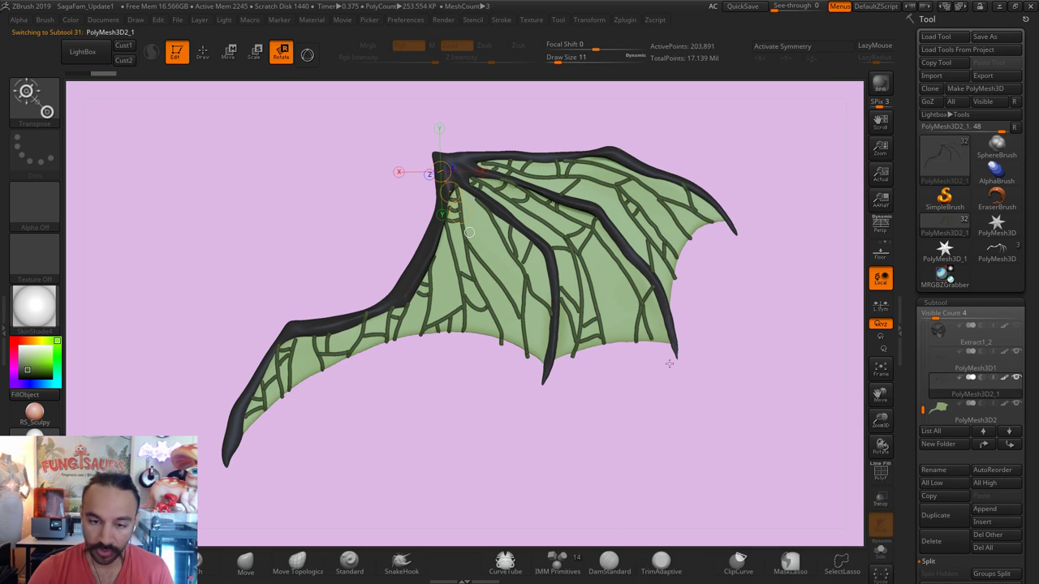
# Step: Fill the PolyMesh3D1 vein subtool with dark olive green (R69 G87 B50)
pyautogui.press('q')
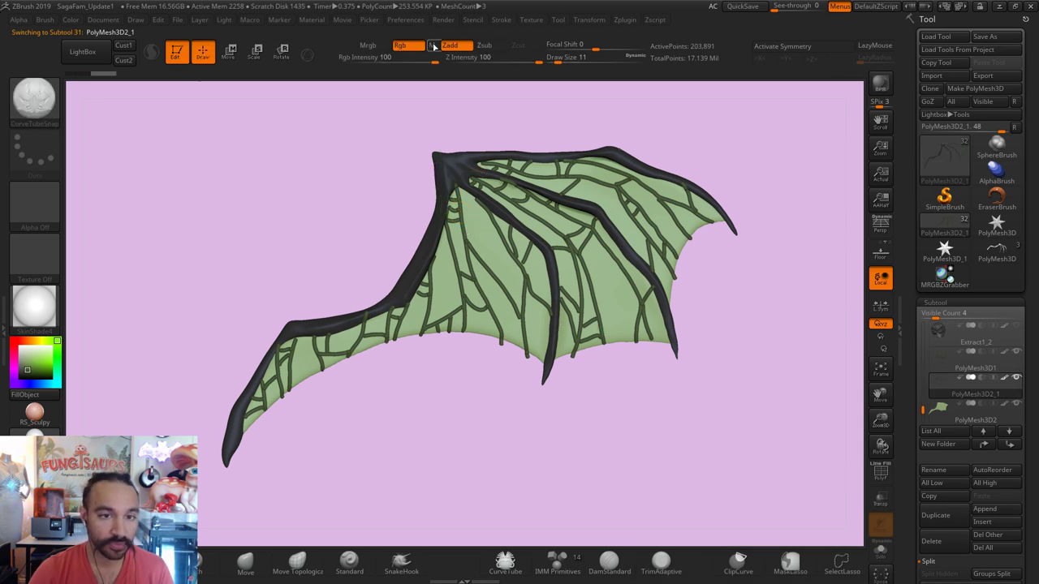
pyautogui.click(71, 20)
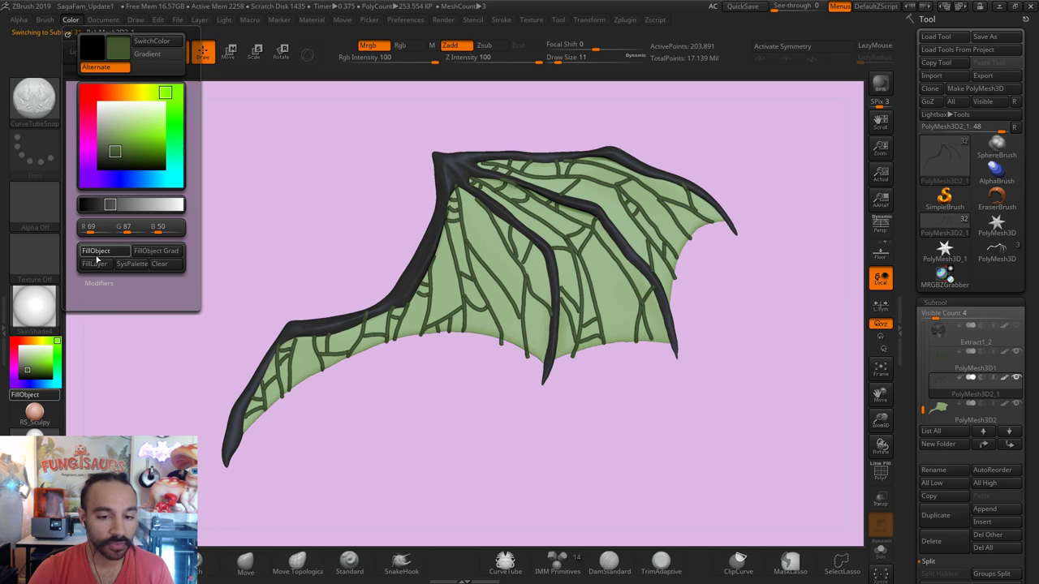
pyautogui.click(970, 361)
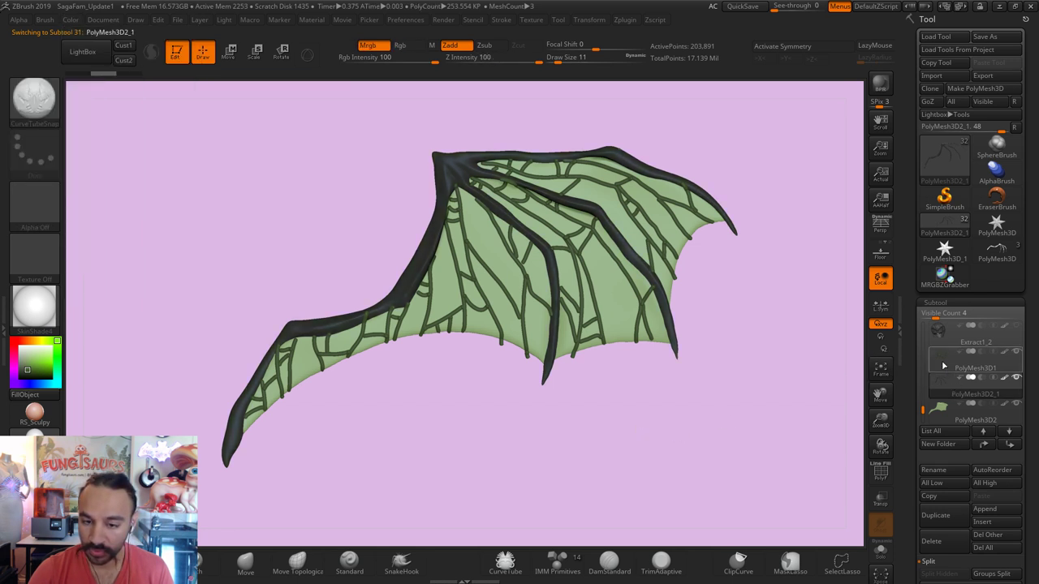
pyautogui.click(72, 19)
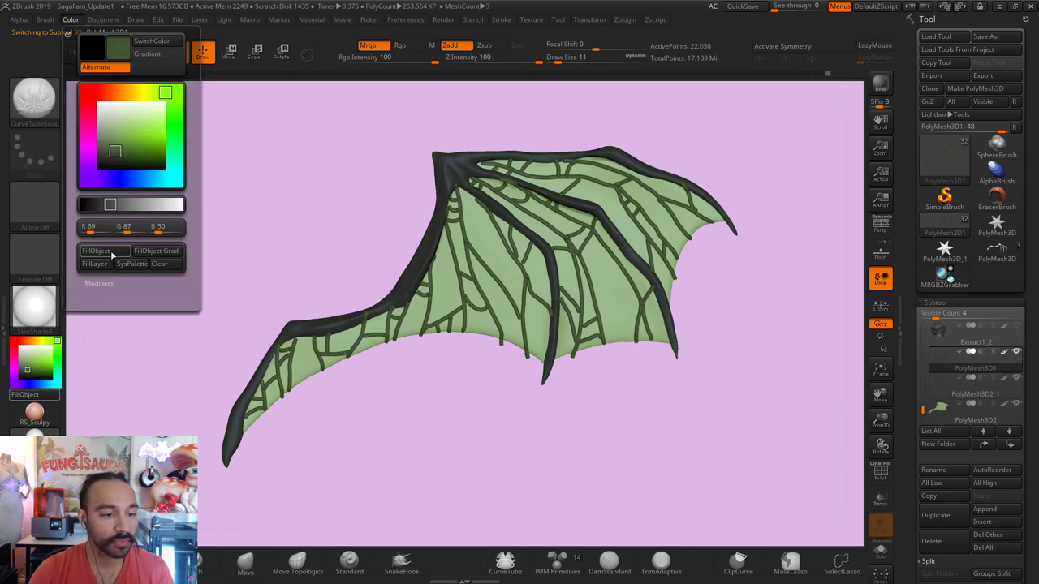
# Step: Toggle Solo to inspect the isolated veins, then show the full wing again
pyautogui.keyDown('ctrl'); pyautogui.moveTo(395, 401); pyautogui.dragTo(413, 413, button='right'); pyautogui.keyUp('ctrl')
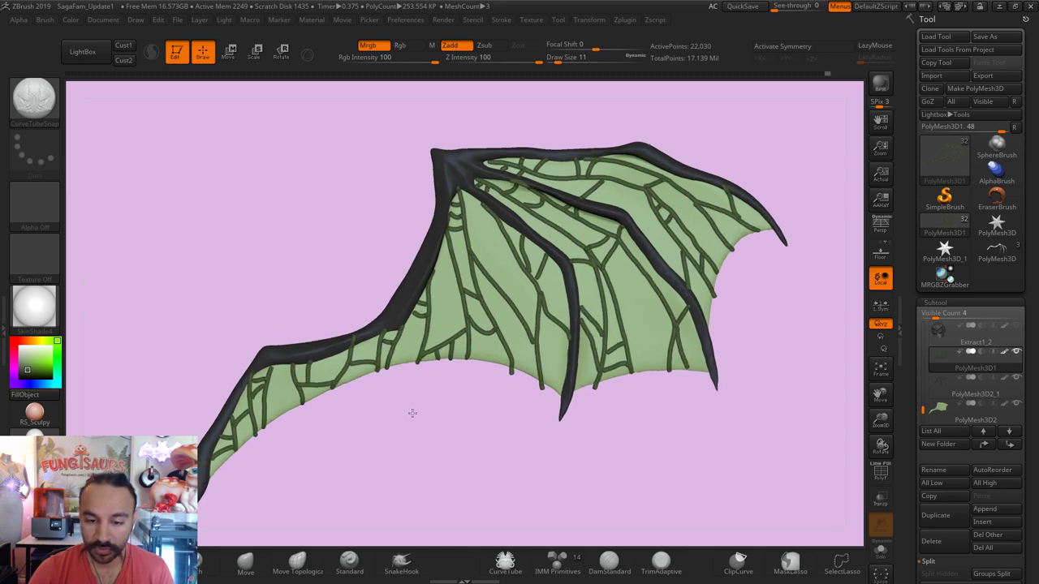
pyautogui.click(881, 552)
pyautogui.moveTo(760, 515); pyautogui.dragTo(751, 510)
pyautogui.click(881, 552)
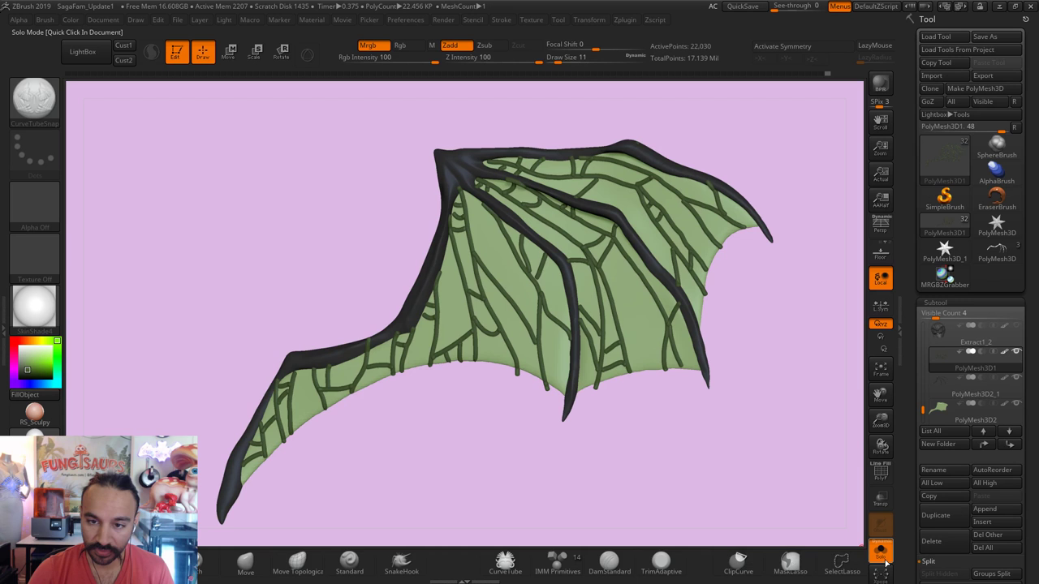
# Step: Solo the vein subtool and bring the Tool palette's DynaMesh controls into view
pyautogui.click(881, 552)
pyautogui.hotkey('ctrl', 'shift')
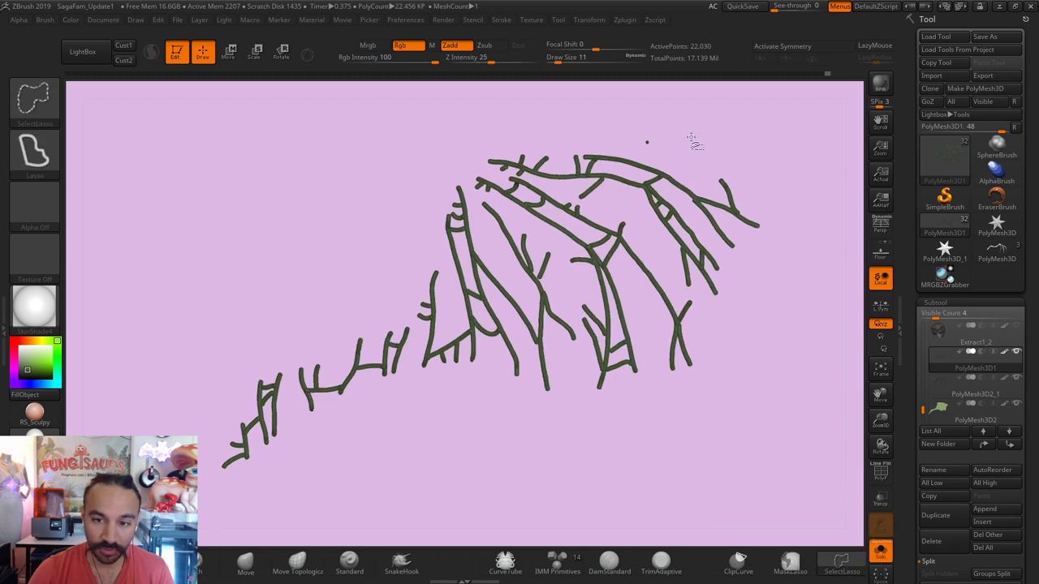
pyautogui.moveTo(691, 139)
pyautogui.keyDown('ctrl'); pyautogui.keyDown('shift'); pyautogui.mouseDown()
pyautogui.moveTo(668, 157)
pyautogui.moveTo(614, 129)
pyautogui.moveTo(649, 128)
pyautogui.mouseUp(); pyautogui.keyUp('shift'); pyautogui.keyUp('ctrl')
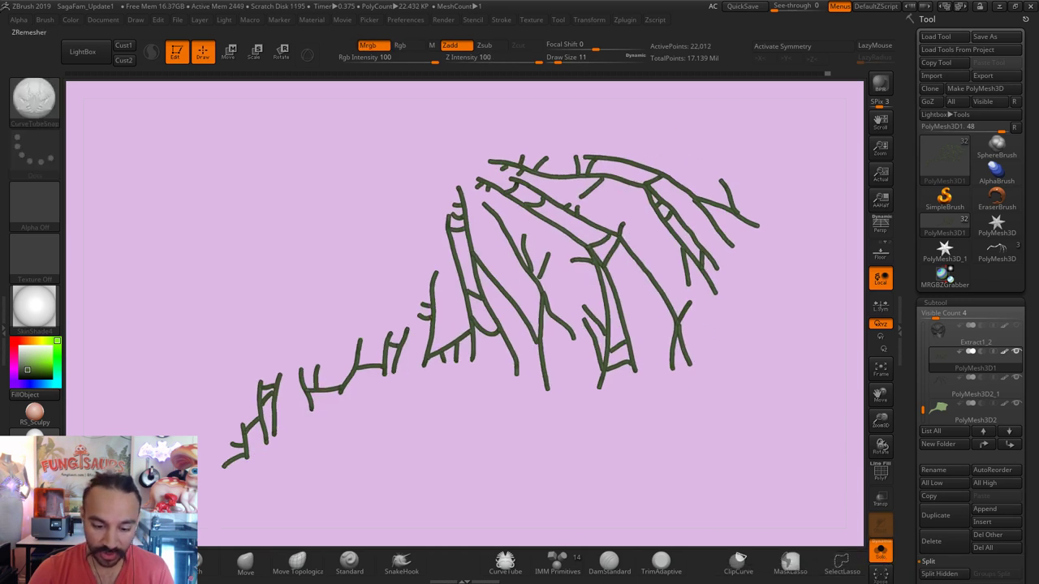
pyautogui.scroll(3, 772, 495)
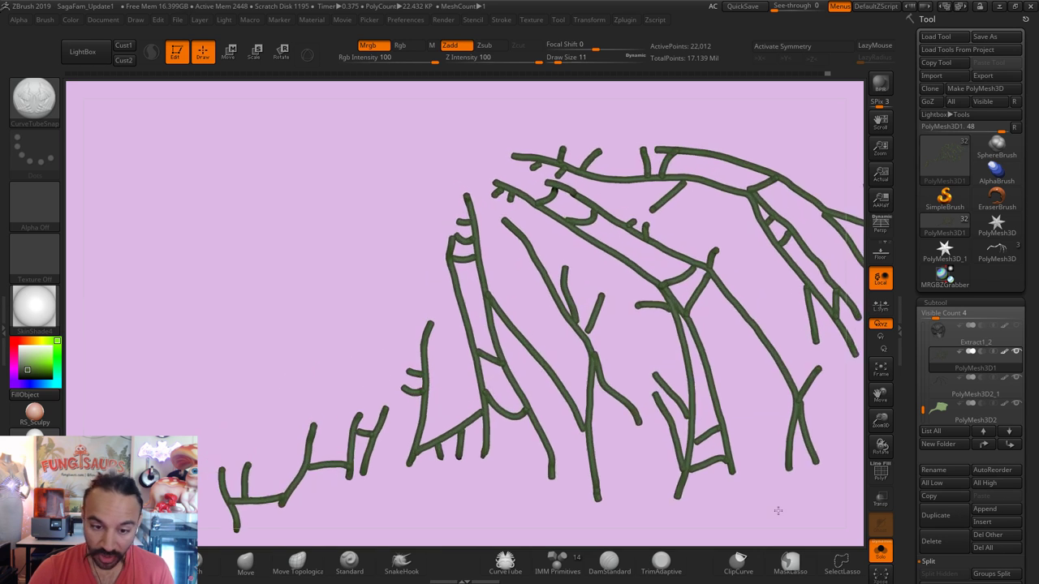
pyautogui.keyDown('alt'); pyautogui.moveTo(744, 506); pyautogui.dragTo(727, 379); pyautogui.keyUp('alt')
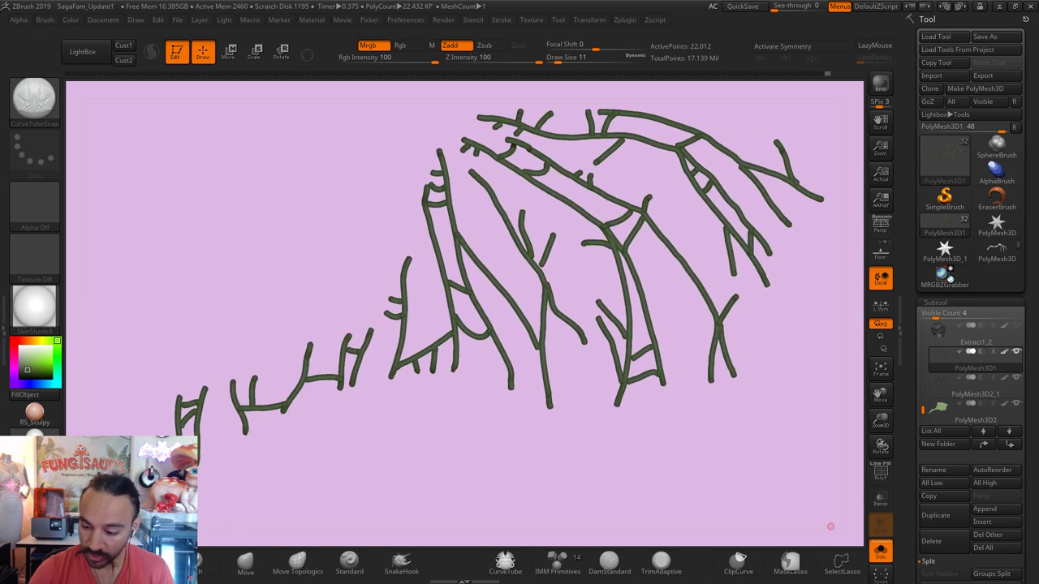
pyautogui.scroll(-2, 956, 581)
pyautogui.scroll(-2, 955, 581)
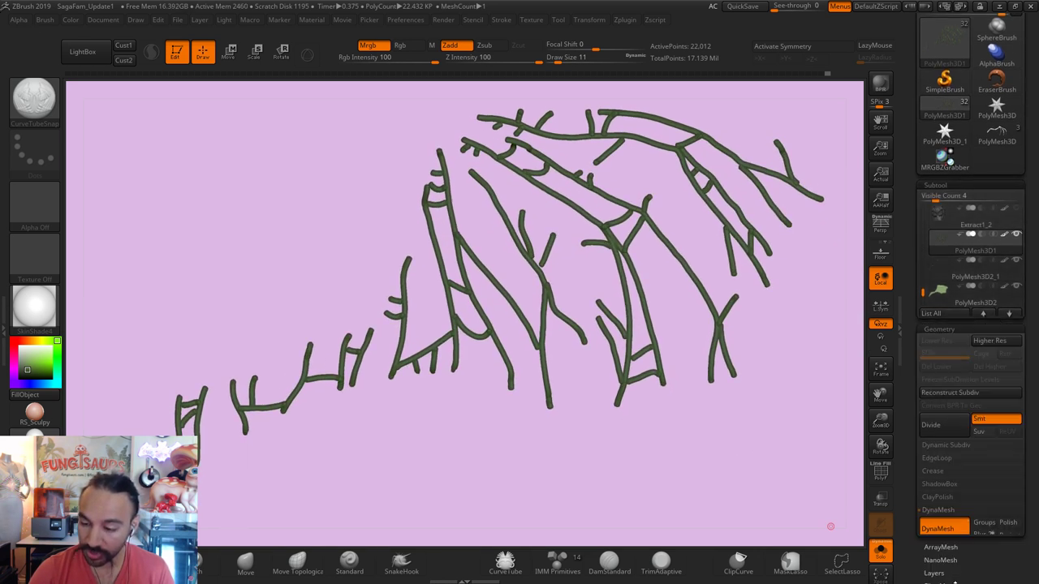
pyautogui.scroll(-2, 955, 581)
# Step: DynaMesh the veins at resolution 456, then smooth the joins with Draw Size 239
pyautogui.click(936, 396)
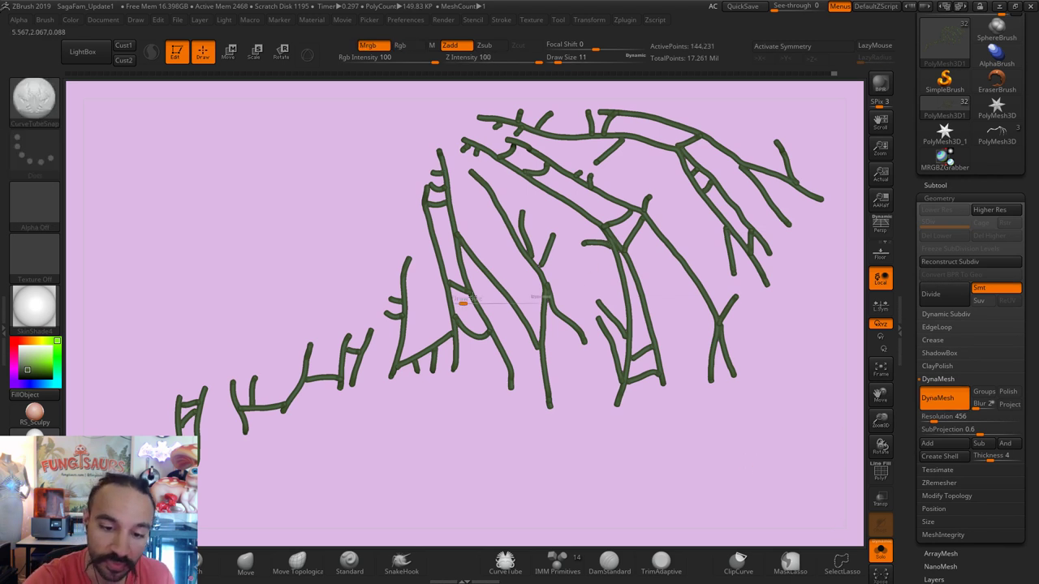
pyautogui.moveTo(467, 302); pyautogui.dragTo(489, 300)
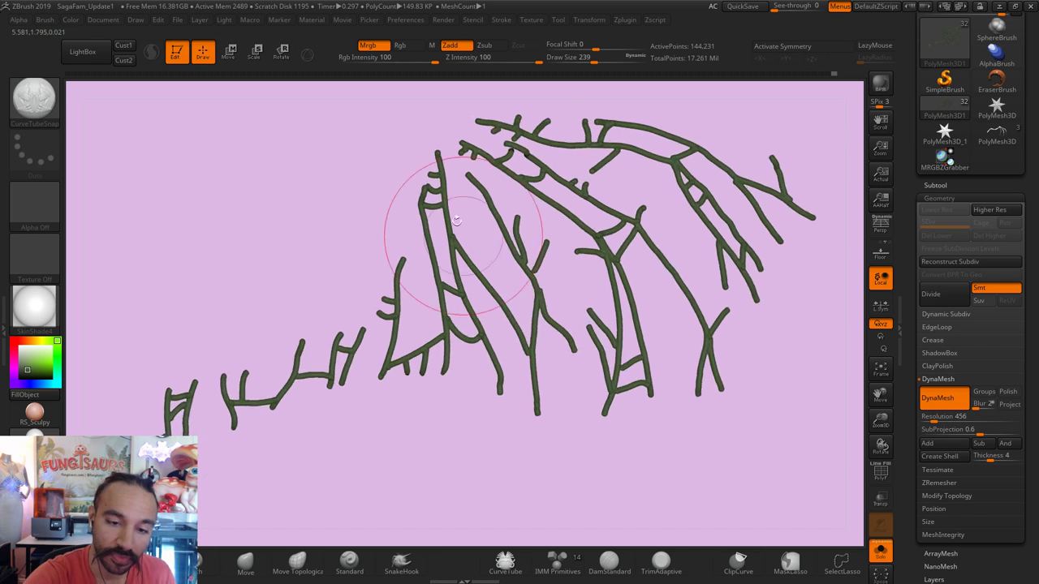
pyautogui.keyDown('shift'); pyautogui.moveTo(418, 313); pyautogui.dragTo(395, 382); pyautogui.keyUp('shift')
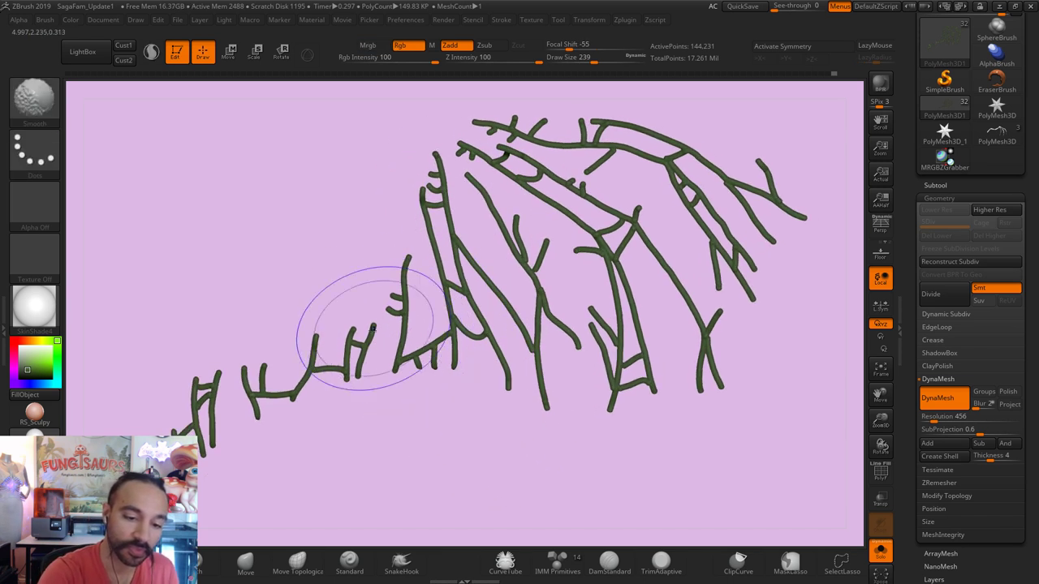
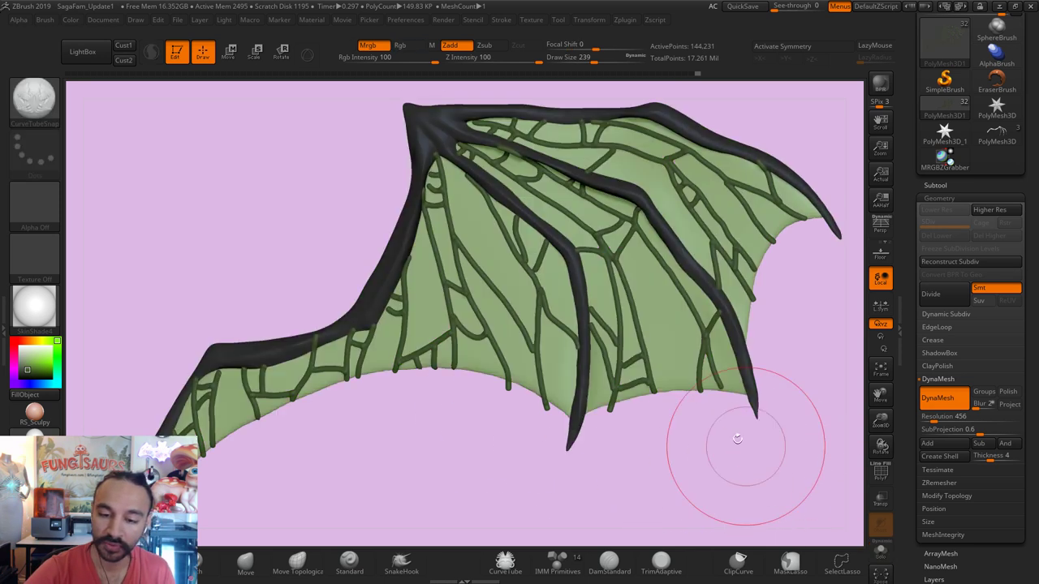
# Step: Zoom into the wing veins and smooth them with the brush at size 29
pyautogui.write('s')
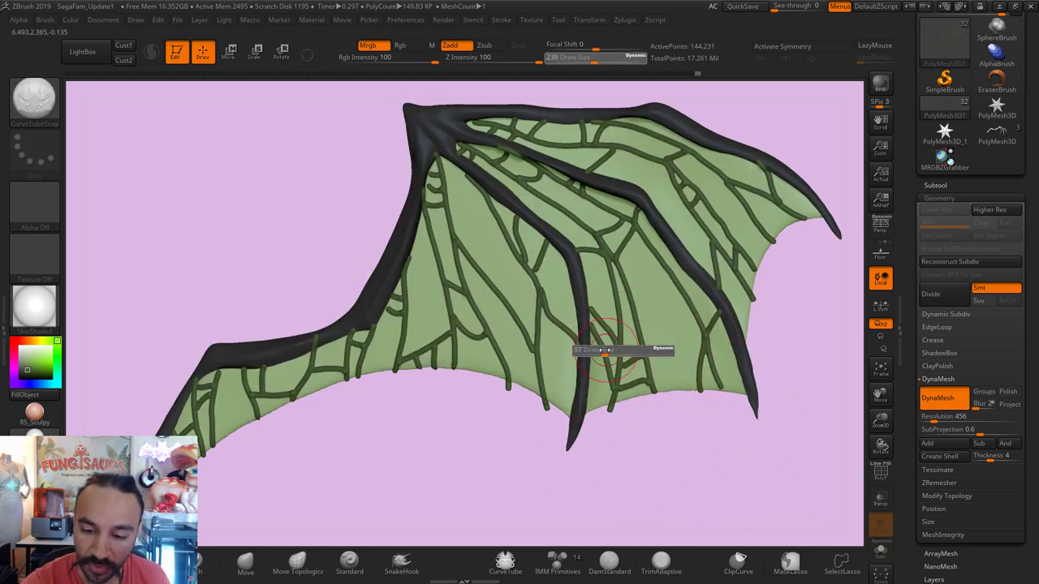
pyautogui.write('56')
pyautogui.press('Return')
pyautogui.moveTo(671, 441)
pyautogui.keyDown('alt'); pyautogui.mouseDown()
pyautogui.moveTo(711, 473)
pyautogui.moveTo(713, 443)
pyautogui.mouseUp(); pyautogui.keyUp('alt')
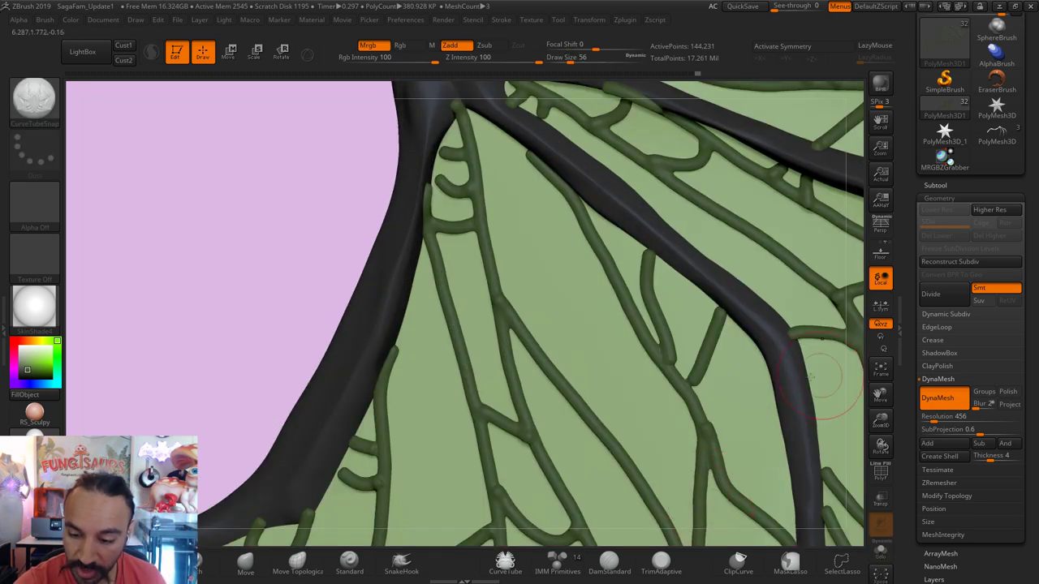
pyautogui.write('s29')
pyautogui.press('Return')
pyautogui.press('shift')
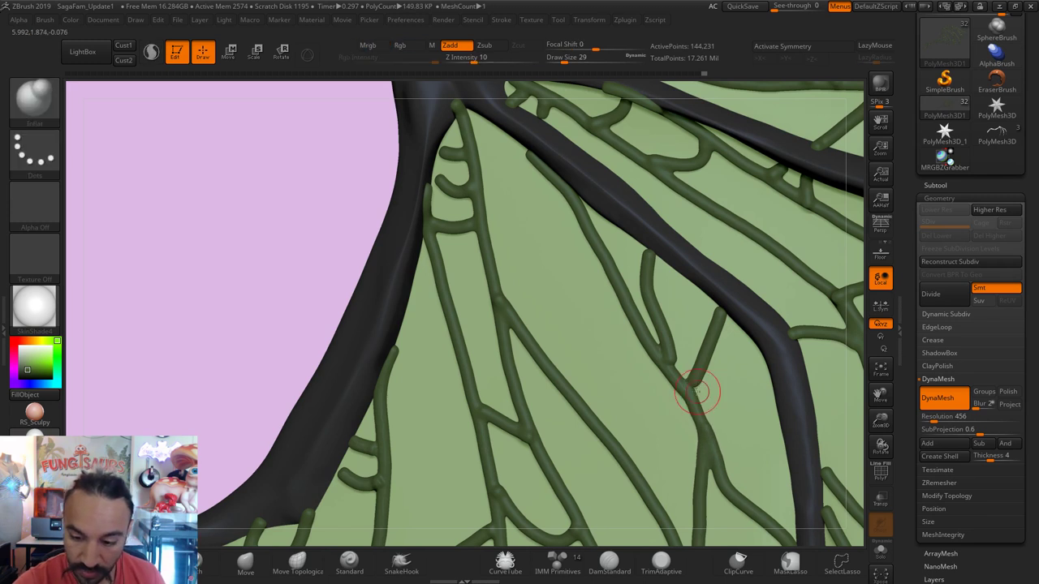
pyautogui.press('shift')
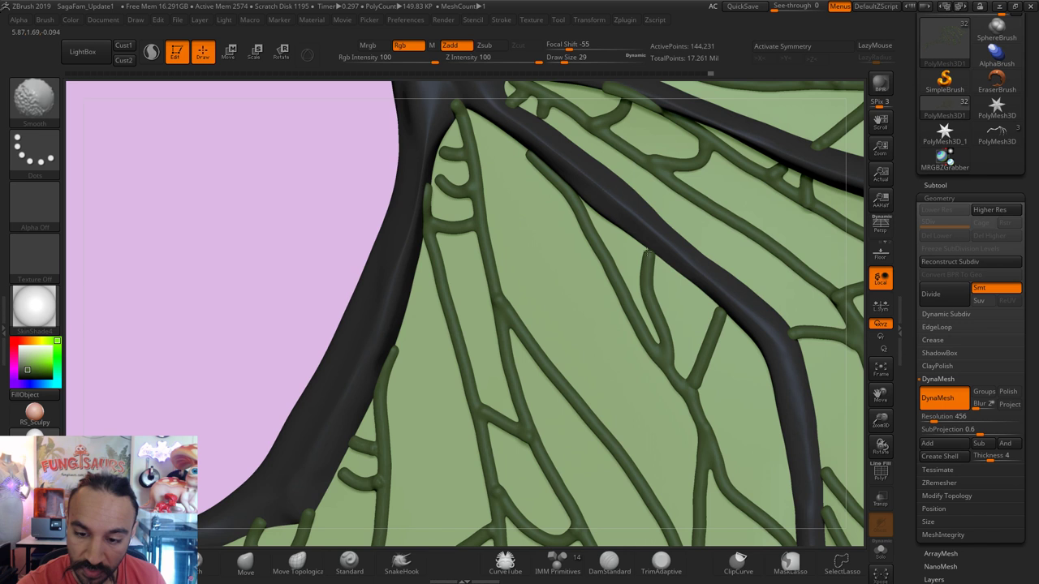
# Step: Switch to the Move brush and set its Draw Size to 23
pyautogui.press('b')
pyautogui.press('m')
pyautogui.press('v')
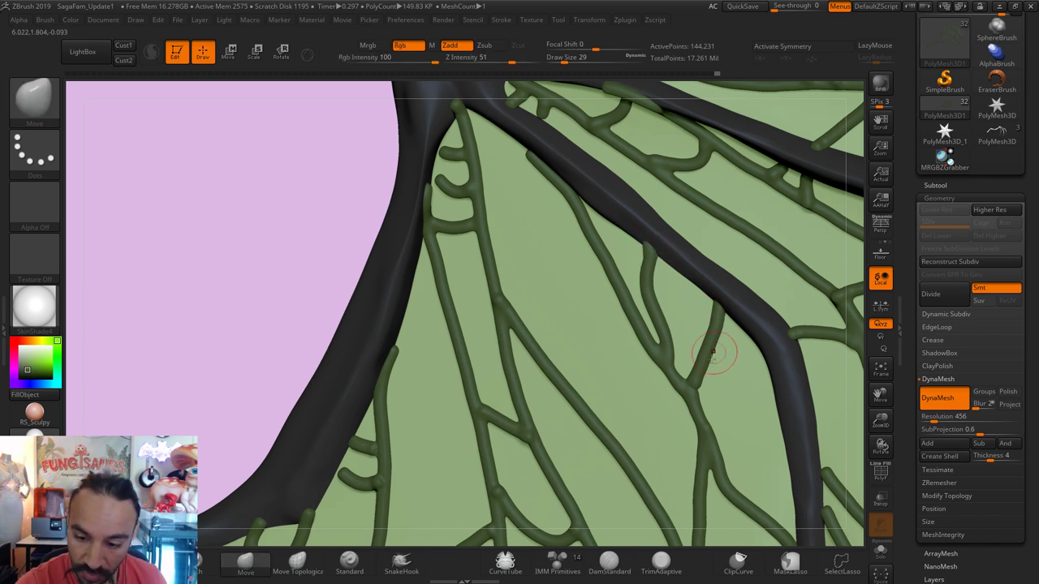
pyautogui.press('s')
pyautogui.click(695, 381)
pyautogui.press('b')
pyautogui.press('s')
pyautogui.press('m')
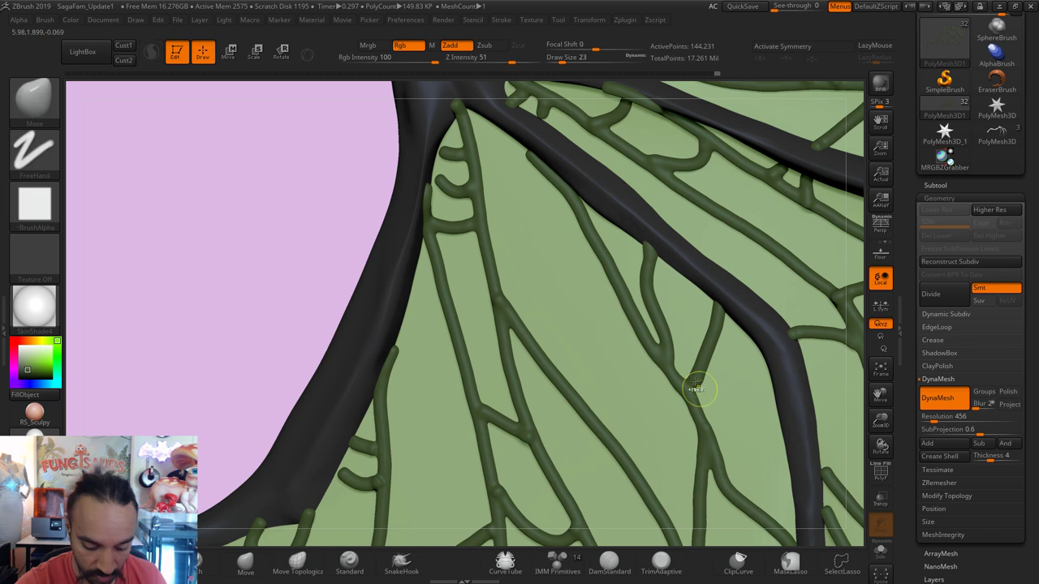
# Step: Inflate the veins with the Inflat brush, smooth them, then return to Move
pyautogui.press('b')
pyautogui.press('i')
pyautogui.press('n')
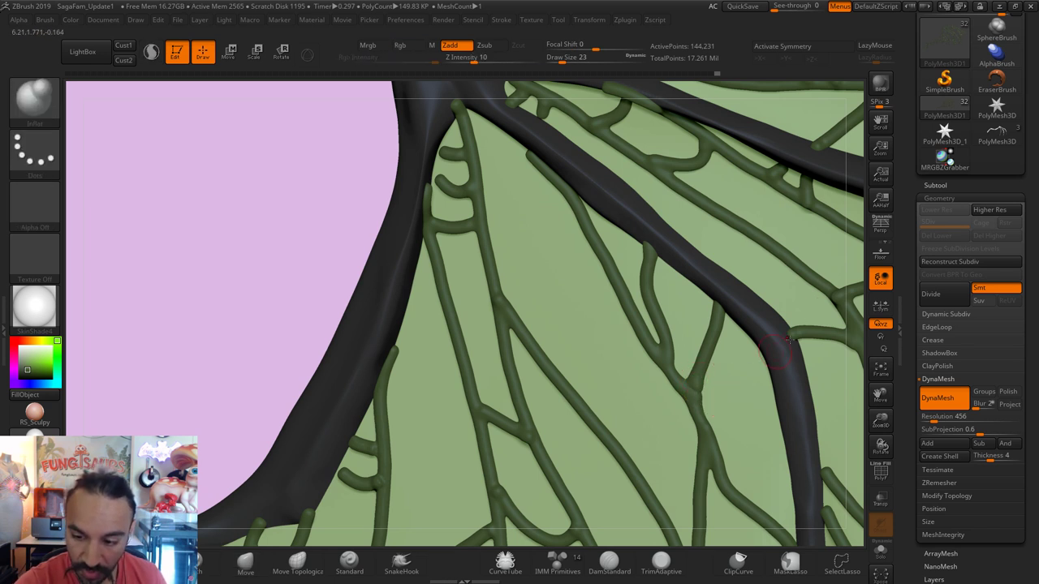
pyautogui.press('ctrl')
pyautogui.press('shift')
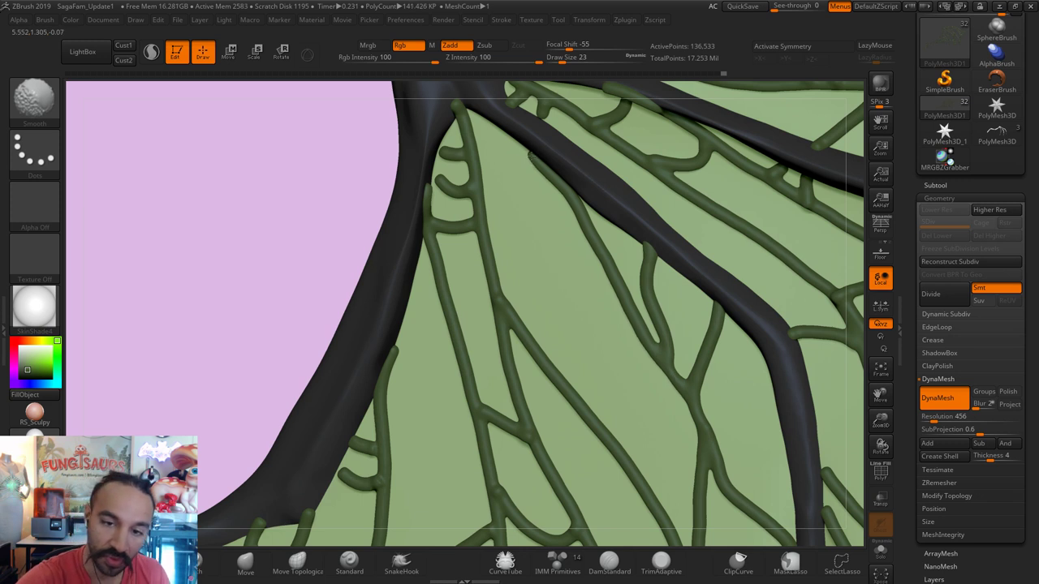
pyautogui.press('b')
pyautogui.press('m')
pyautogui.press('v')
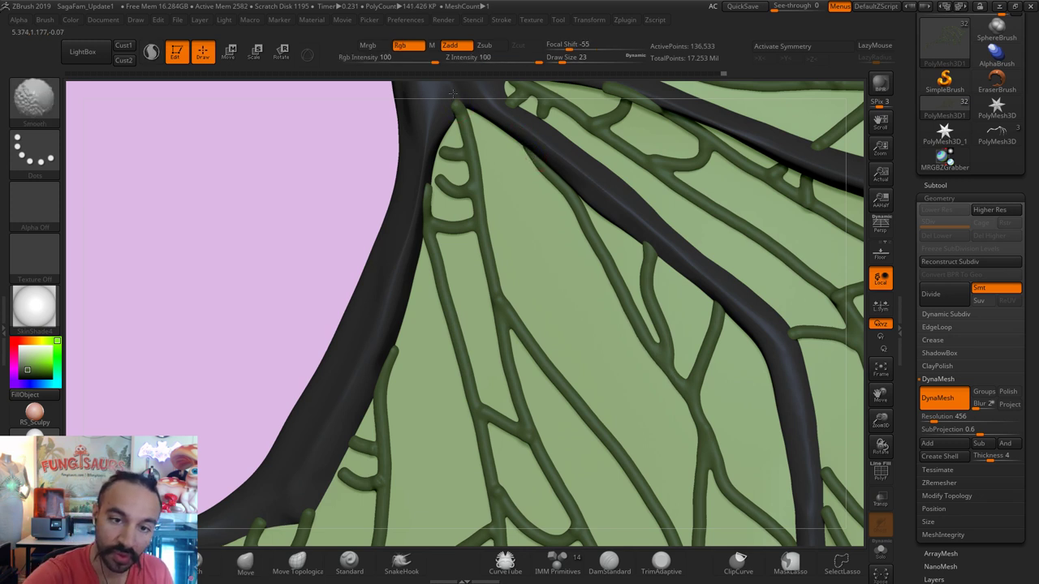
# Step: Smooth the veins at the upper bone junction, enlarging the brush to 49
pyautogui.moveTo(338, 181); pyautogui.dragTo(436, 144)
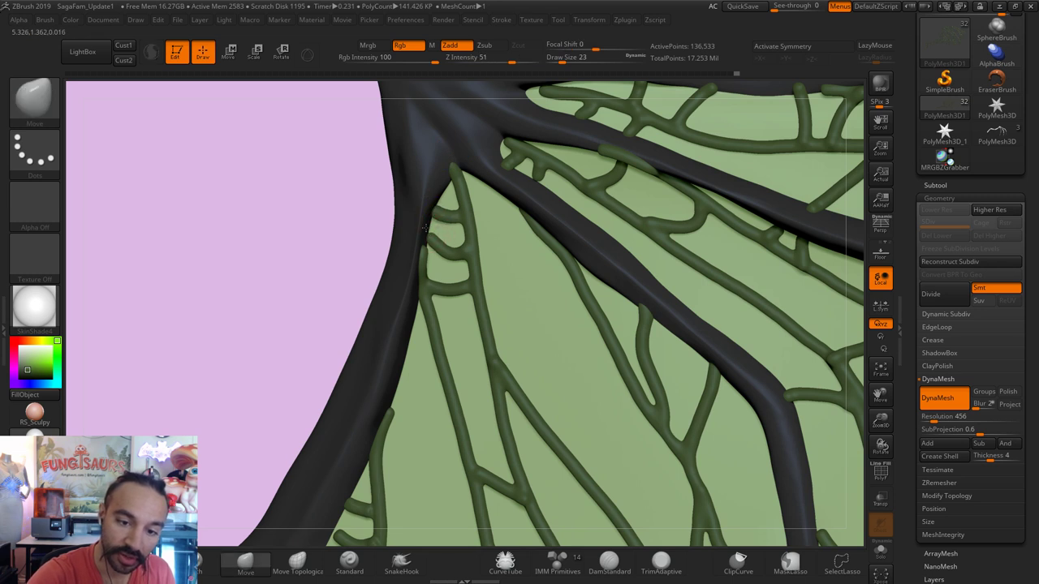
pyautogui.press('shift')
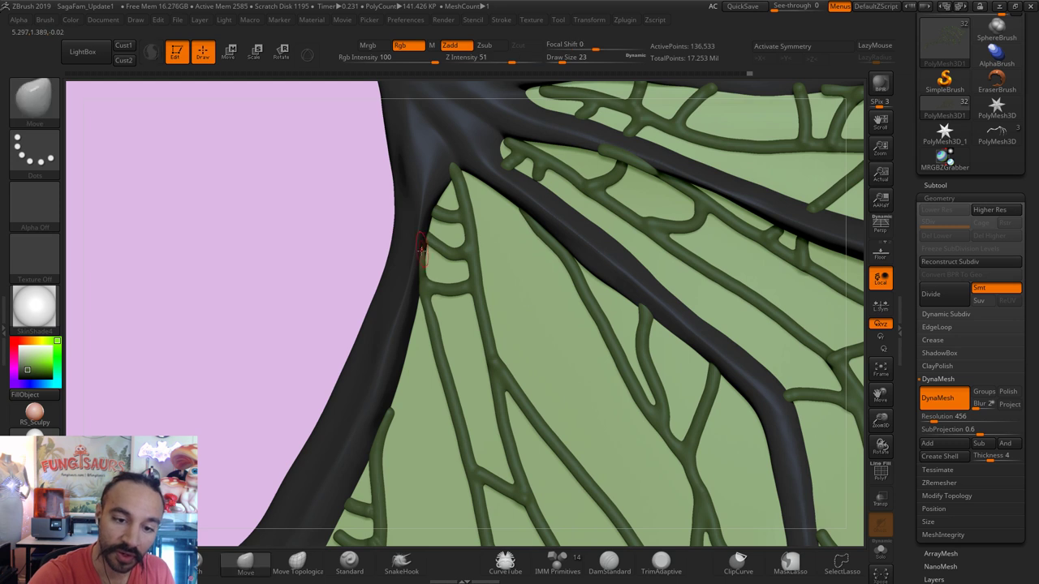
pyautogui.press('shift')
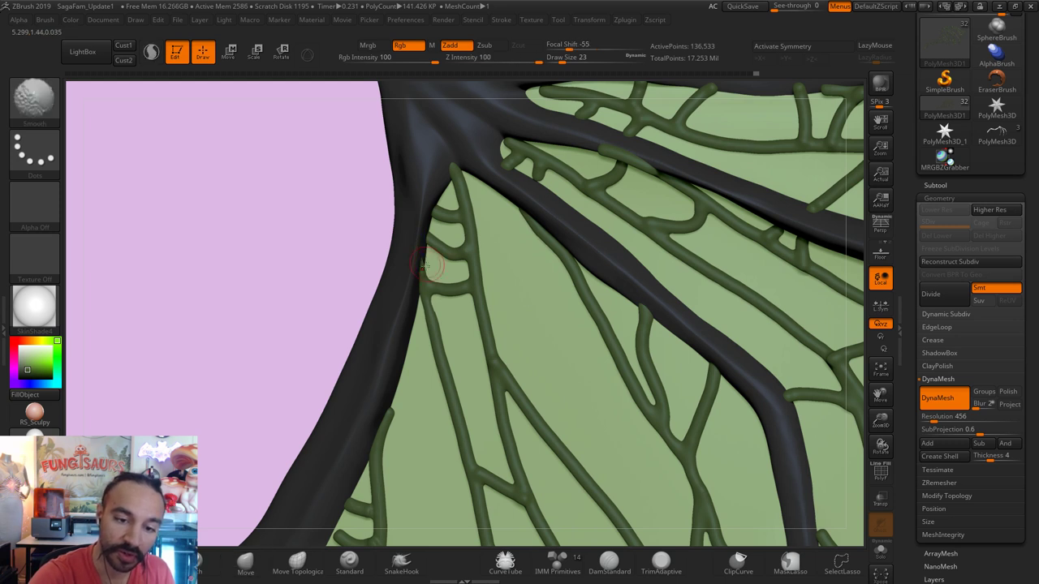
pyautogui.press('shift')
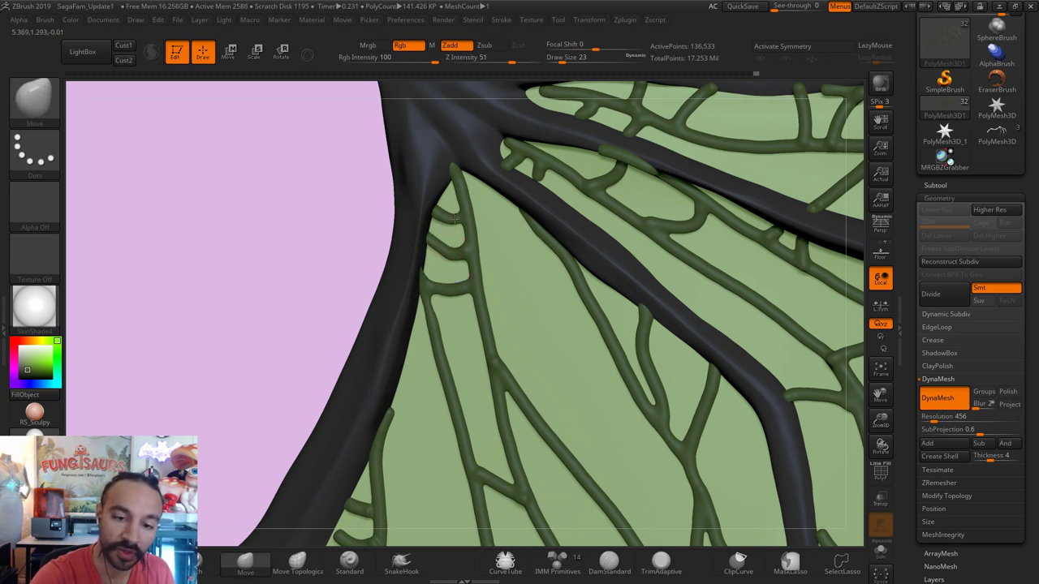
pyautogui.press('shift')
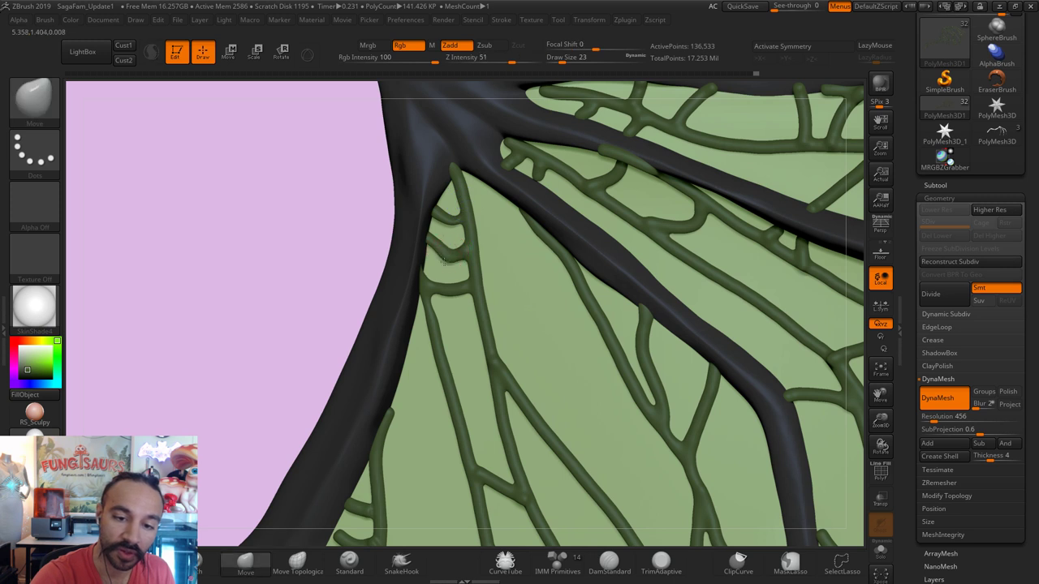
pyautogui.press('shift')
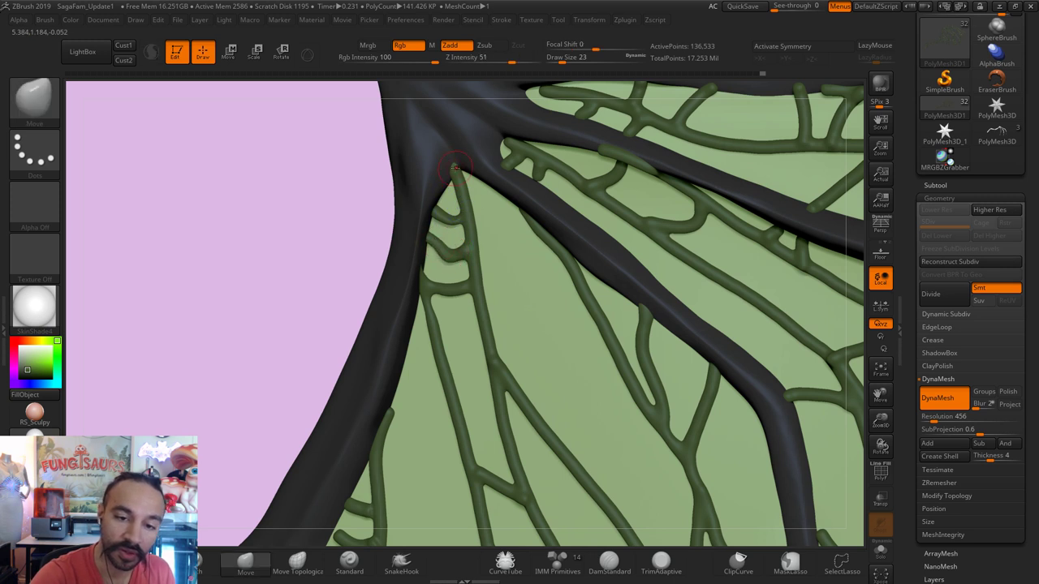
pyautogui.press('shift')
pyautogui.press('shift')
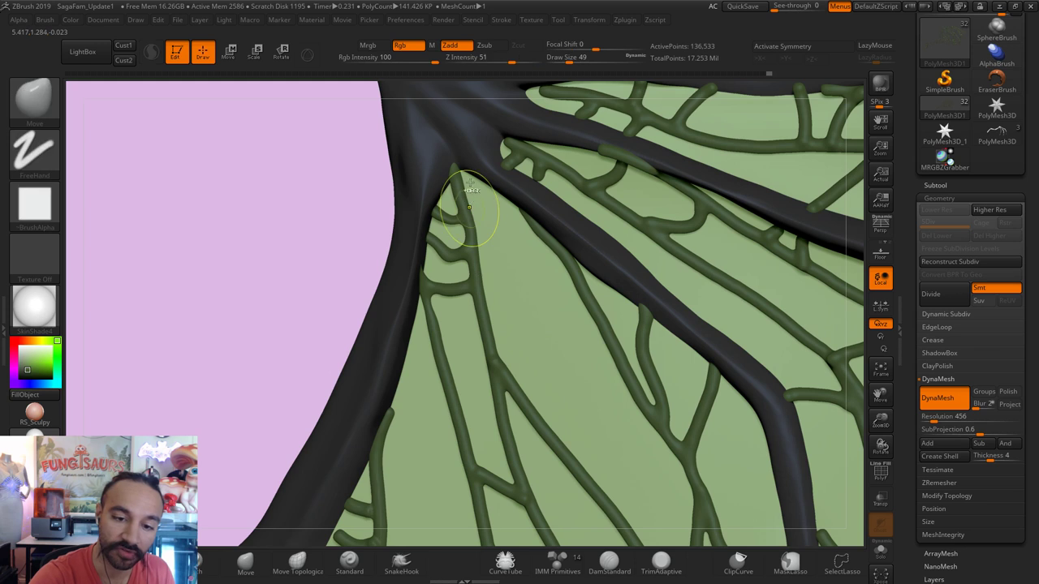
pyautogui.press('shift')
pyautogui.press('ctrl')
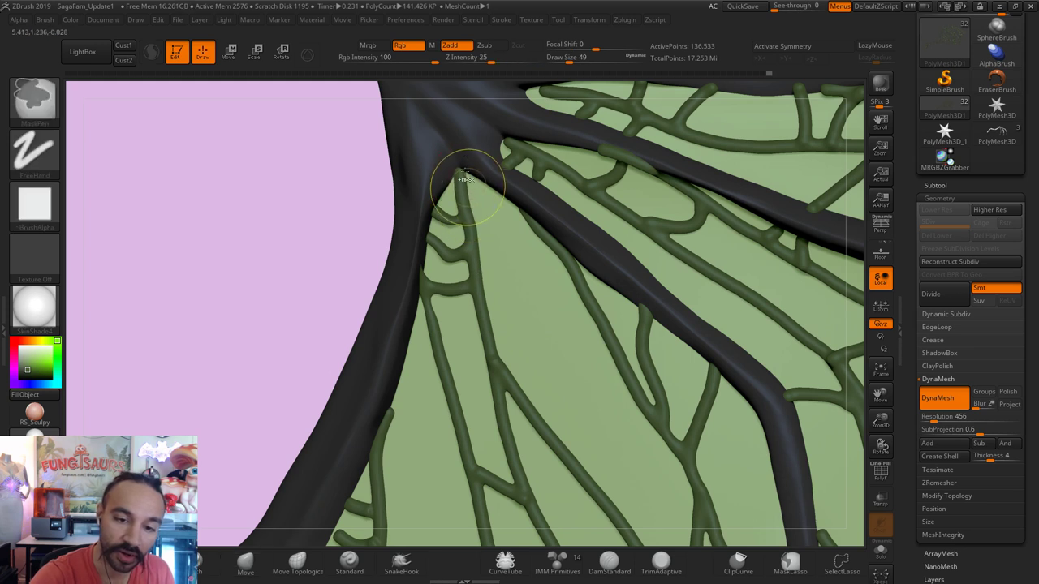
pyautogui.press('ctrl')
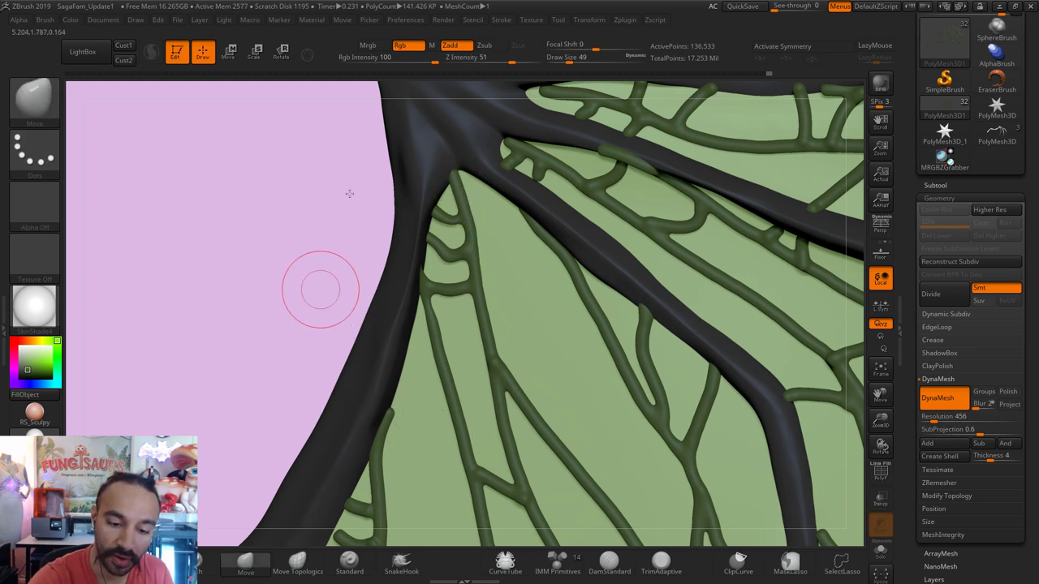
pyautogui.keyDown('alt'); pyautogui.moveTo(349, 194); pyautogui.dragTo(514, 278); pyautogui.keyUp('alt')
# Step: Pull the small vein loop up-left toward the dark bone with Move at size 46
pyautogui.press('s')
pyautogui.press('shift')
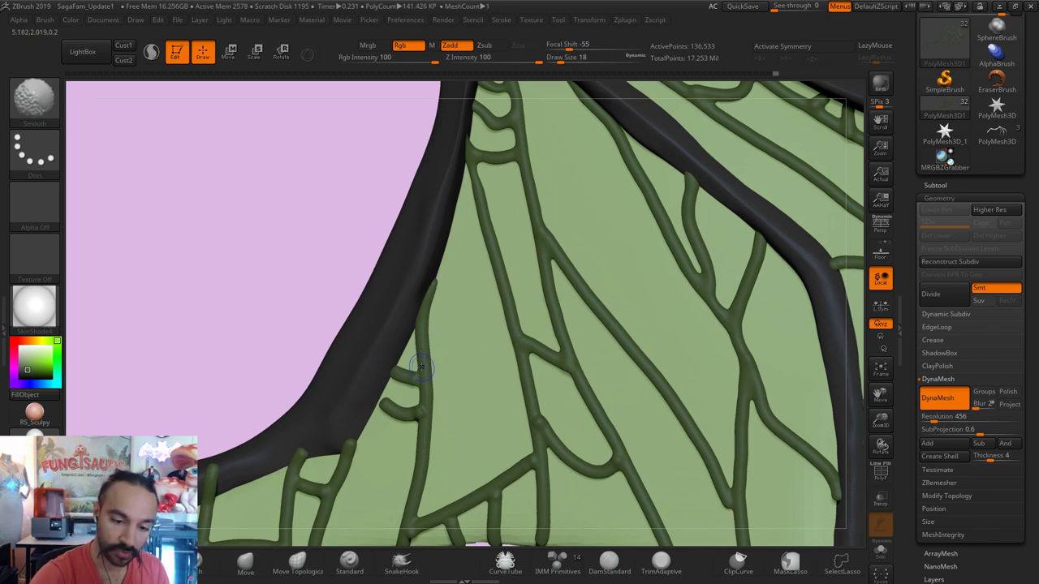
pyautogui.press('shift')
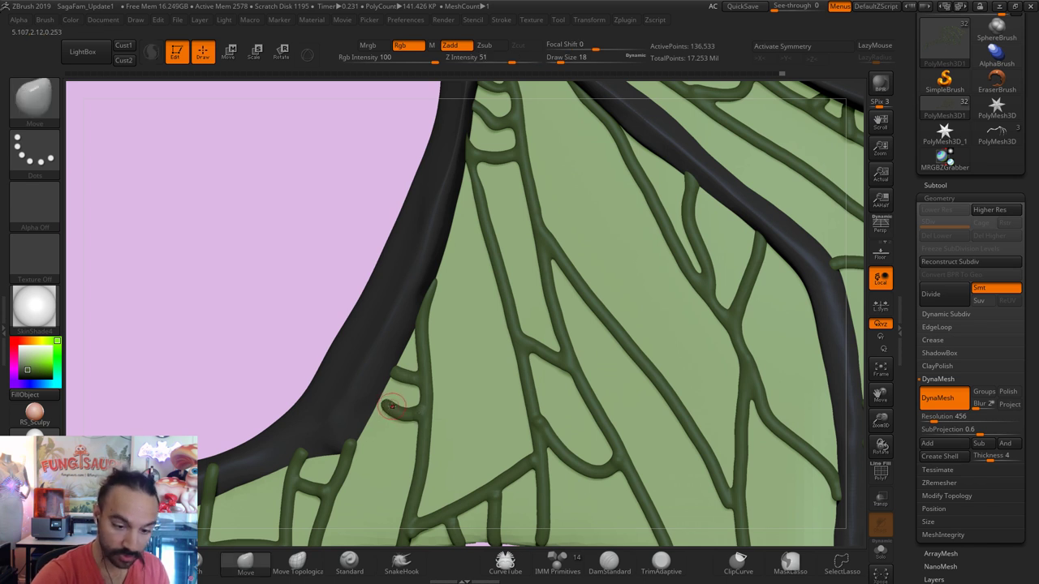
pyautogui.press('s')
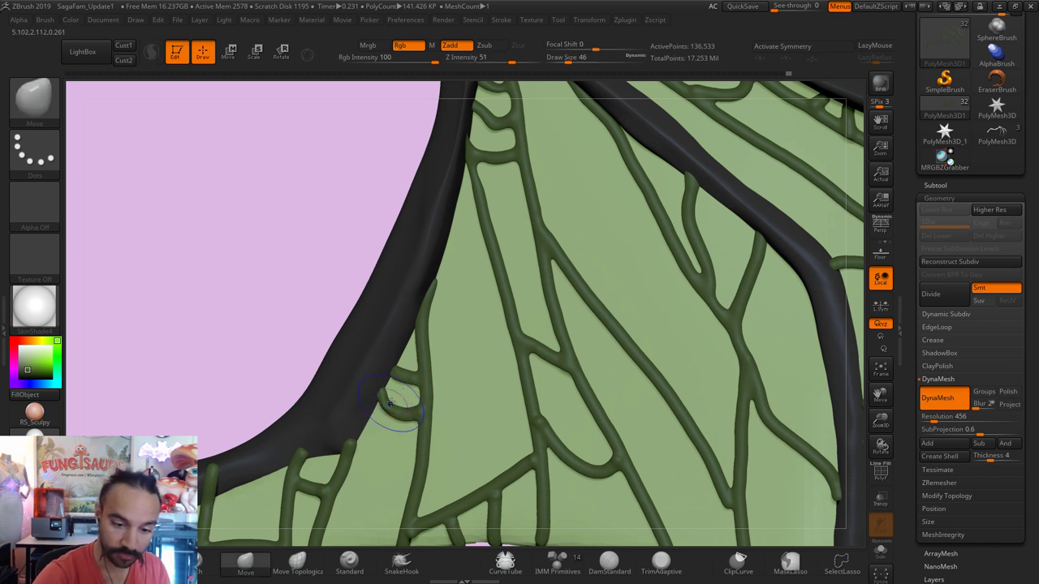
pyautogui.press('shift')
pyautogui.press('shift')
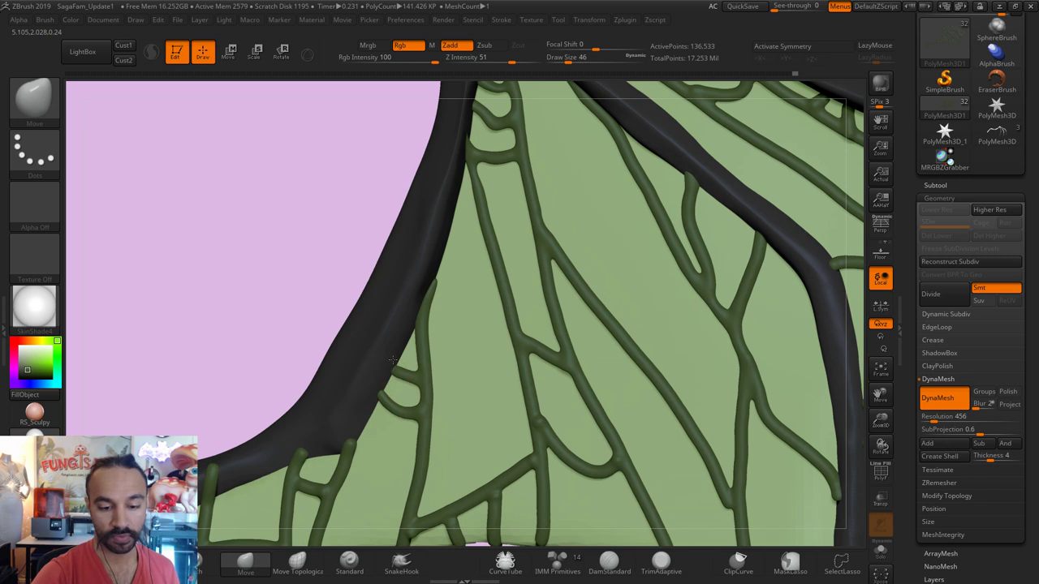
pyautogui.moveTo(381, 397); pyautogui.dragTo(389, 378)
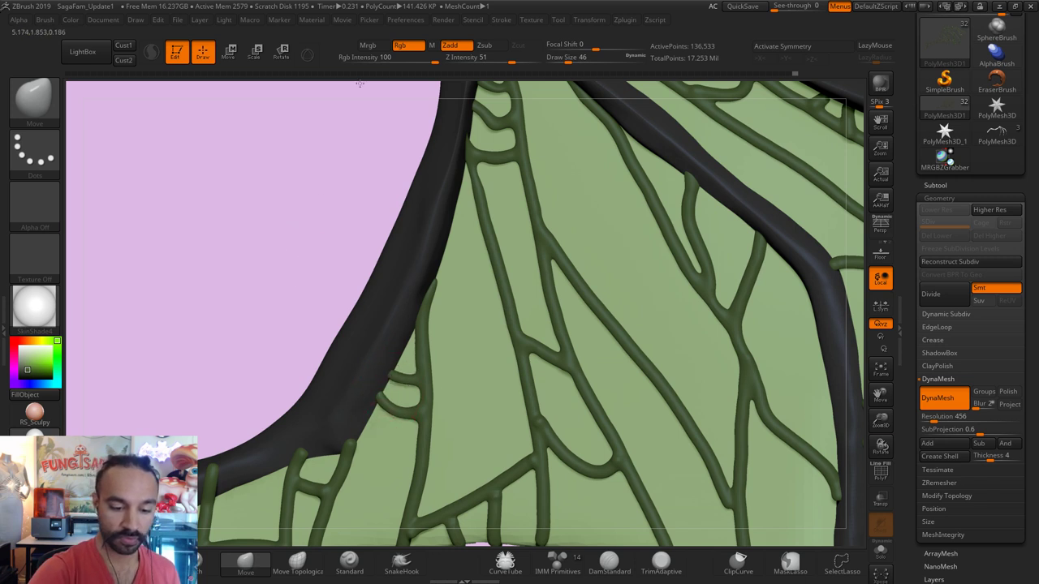
# Step: Smooth the veins along the wing's lower edge at size 16, checking from the side
pyautogui.moveTo(357, 276); pyautogui.dragTo(390, 341)
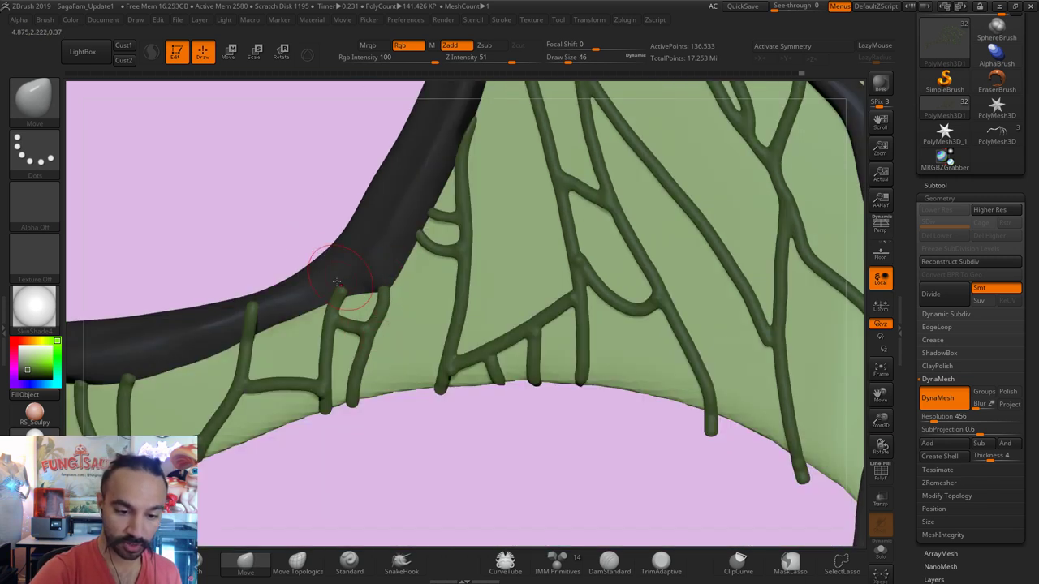
pyautogui.press('shift')
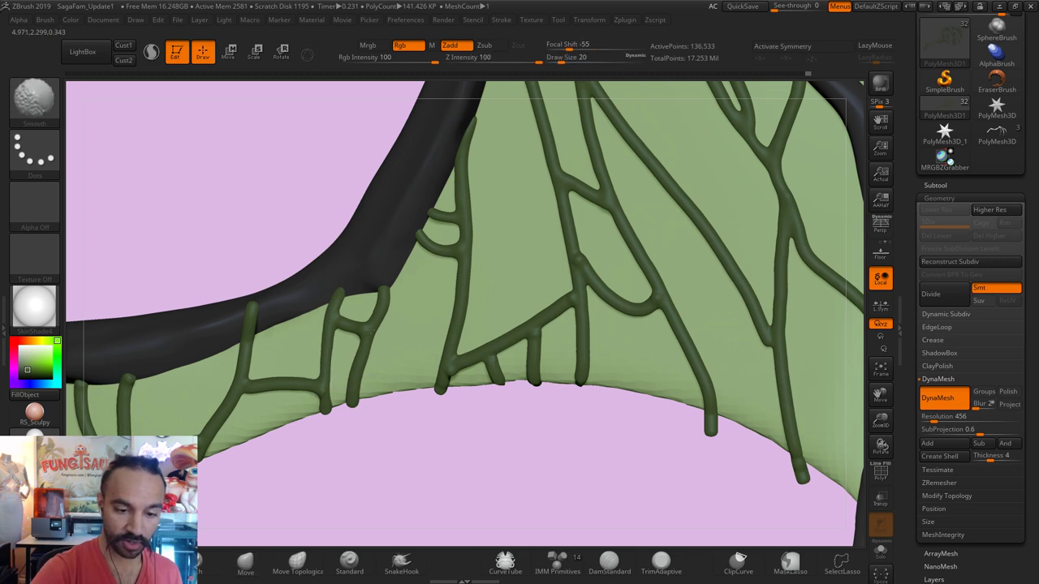
pyautogui.moveTo(297, 255); pyautogui.dragTo(299, 302)
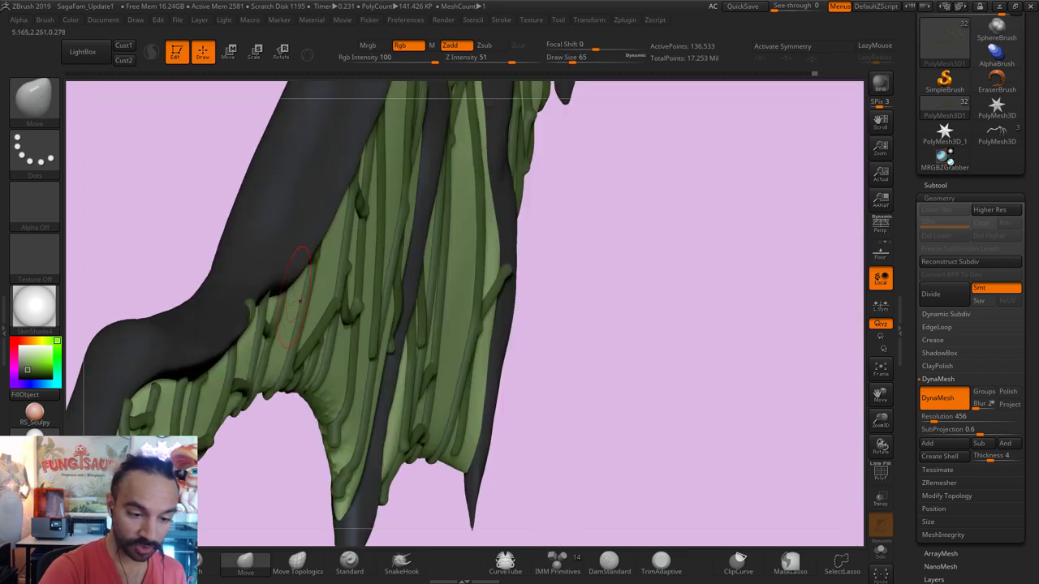
pyautogui.press('[')
pyautogui.press('[')
pyautogui.press('[')
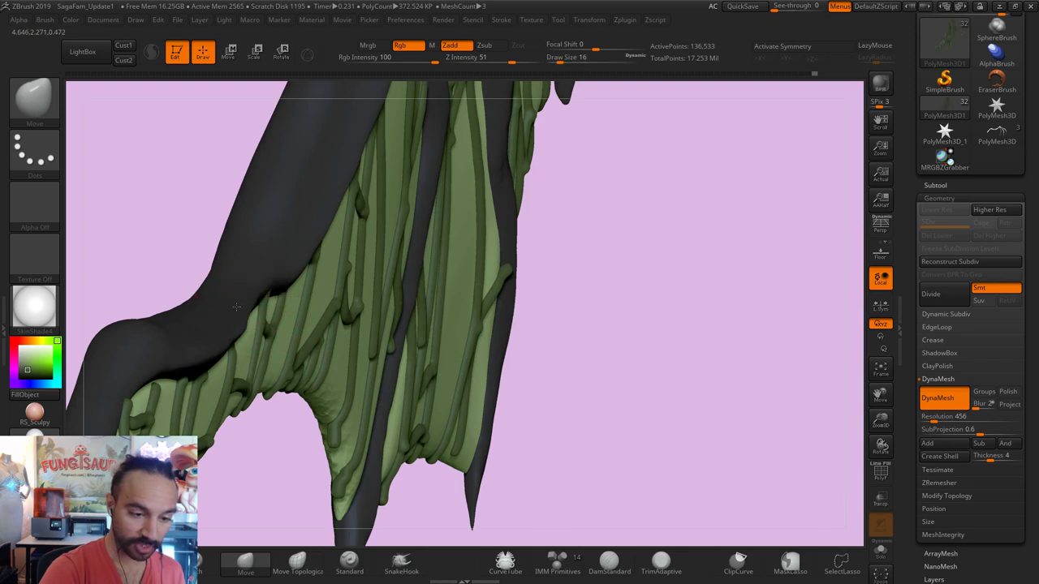
pyautogui.moveTo(235, 307)
pyautogui.mouseDown()
pyautogui.moveTo(203, 341)
pyautogui.moveTo(236, 325)
pyautogui.moveTo(341, 308)
pyautogui.moveTo(325, 392)
pyautogui.mouseUp()
pyautogui.press('s')
# Step: Smooth the top of the short vertical vein and the veins along the lower edge
pyautogui.press('shift')
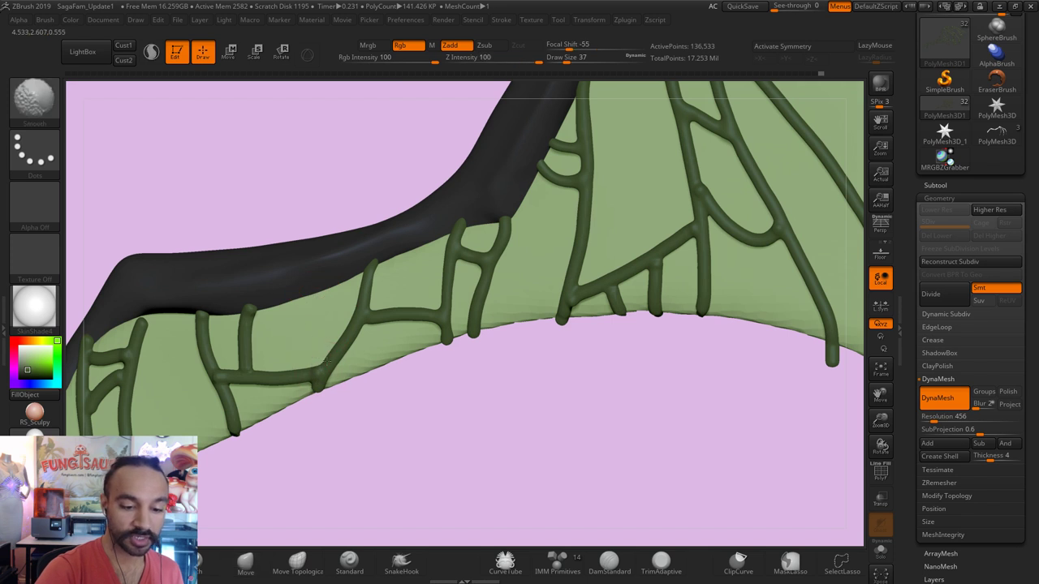
pyautogui.keyDown('shift'); pyautogui.moveTo(241, 355); pyautogui.dragTo(253, 306); pyautogui.keyUp('shift')
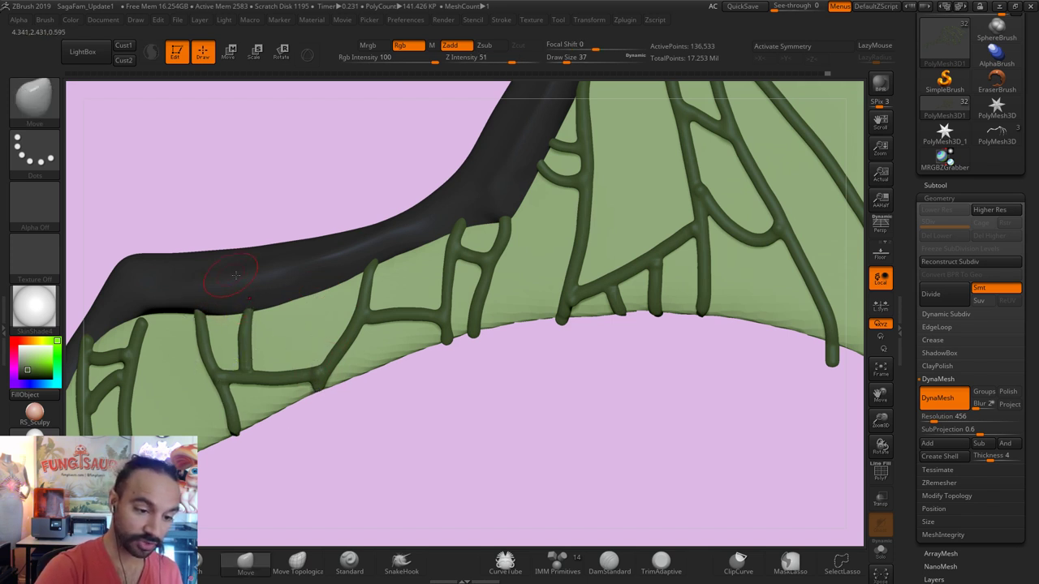
pyautogui.moveTo(210, 370)
pyautogui.keyDown('shift'); pyautogui.mouseDown()
pyautogui.moveTo(235, 433)
pyautogui.moveTo(239, 410)
pyautogui.mouseUp(); pyautogui.keyUp('shift')
pyautogui.moveTo(394, 408); pyautogui.dragTo(323, 252)
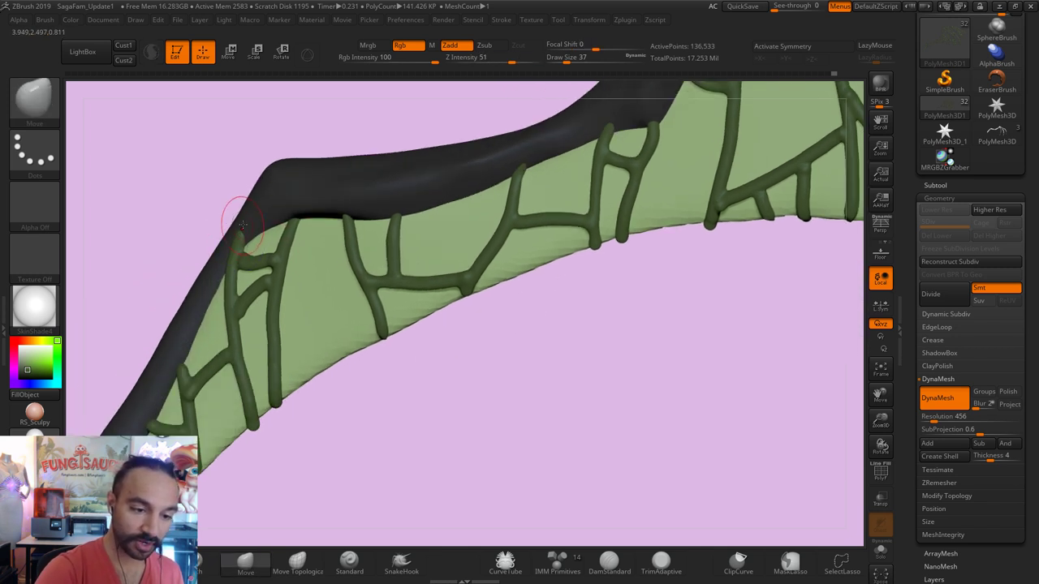
pyautogui.press('shift')
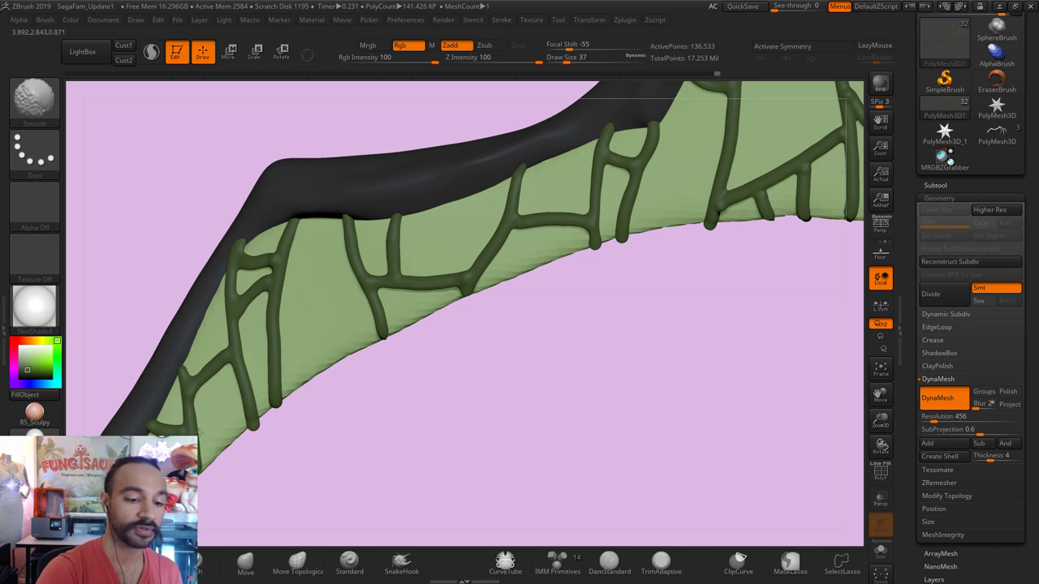
# Step: Orbit toward the dark rim and smooth three vein tips along the lower edge
pyautogui.moveTo(289, 492)
pyautogui.mouseDown()
pyautogui.moveTo(450, 308)
pyautogui.moveTo(379, 283)
pyautogui.mouseUp()
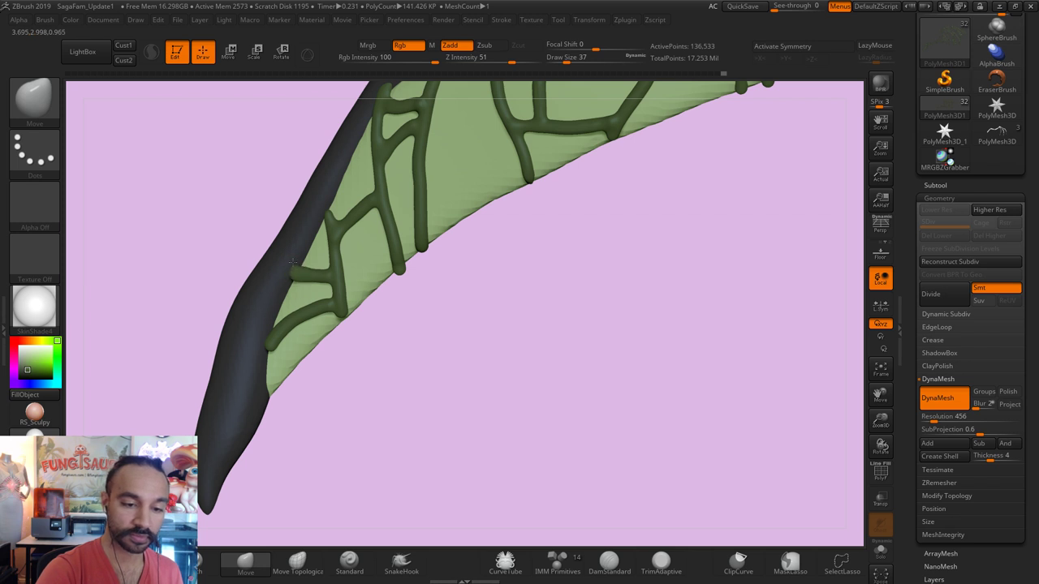
pyautogui.moveTo(455, 325); pyautogui.dragTo(297, 268)
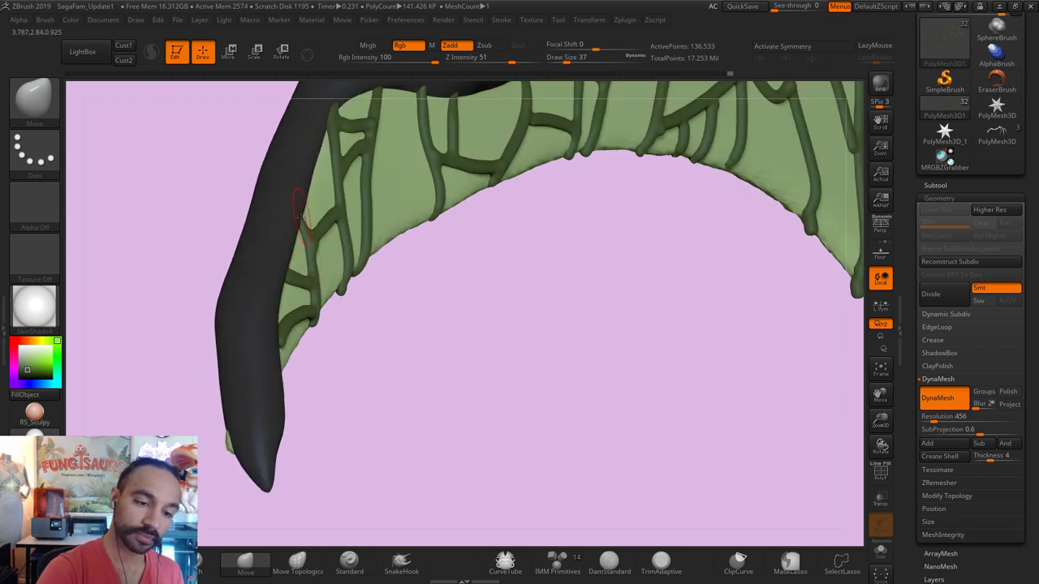
pyautogui.moveTo(385, 332); pyautogui.dragTo(329, 268)
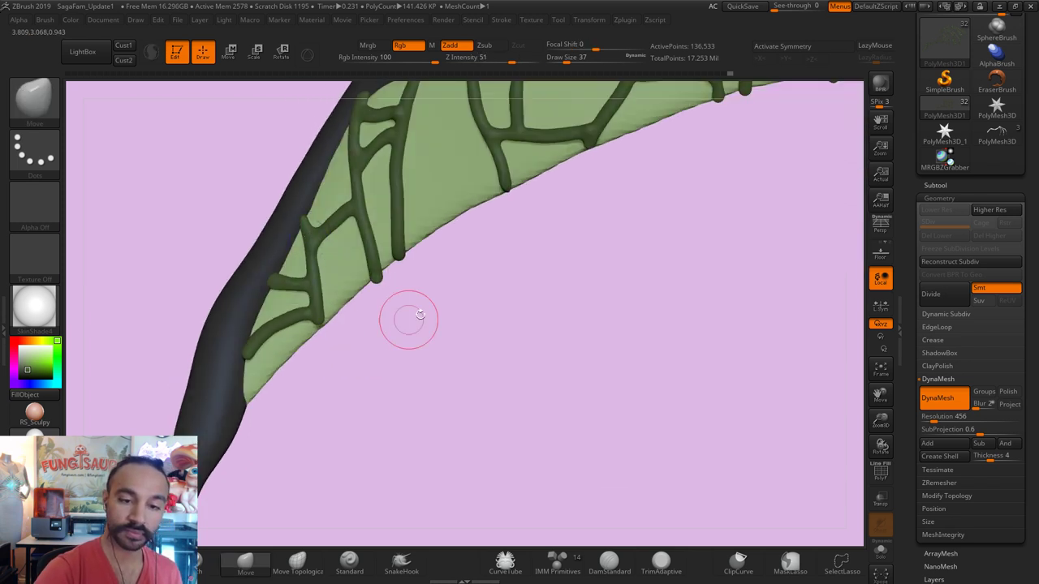
pyautogui.moveTo(419, 315)
pyautogui.mouseDown()
pyautogui.moveTo(359, 352)
pyautogui.moveTo(323, 351)
pyautogui.mouseUp()
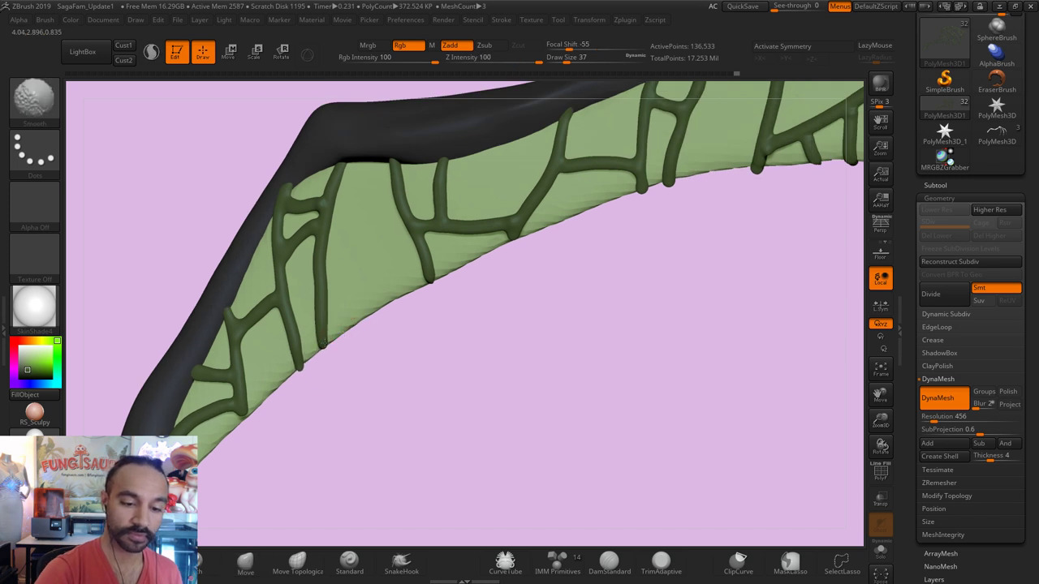
pyautogui.moveTo(243, 382)
pyautogui.keyDown('shift'); pyautogui.mouseDown()
pyautogui.moveTo(235, 398)
pyautogui.moveTo(248, 426)
pyautogui.mouseUp(); pyautogui.keyUp('shift')
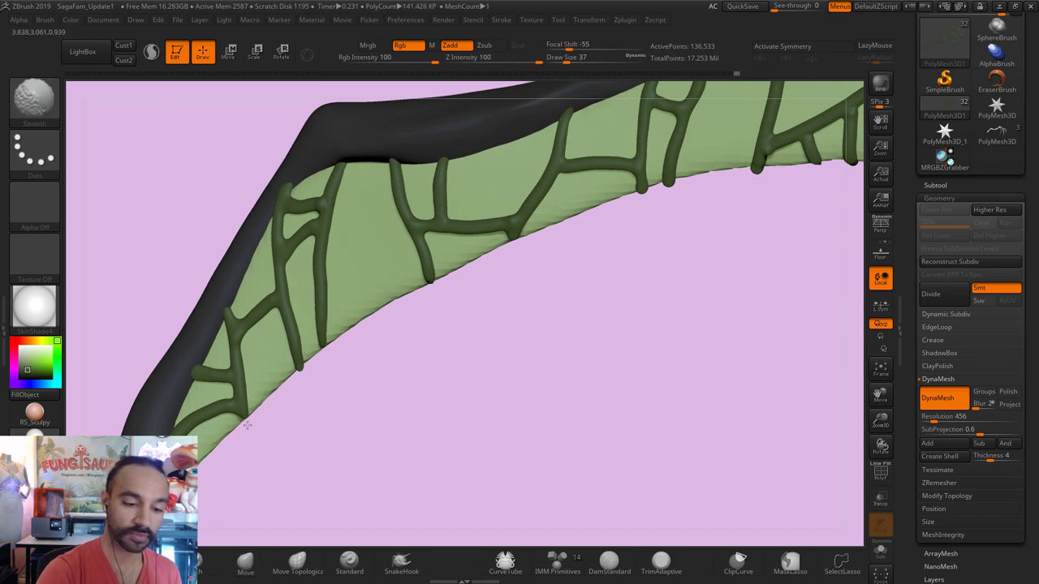
pyautogui.keyDown('shift'); pyautogui.moveTo(438, 300); pyautogui.dragTo(430, 280); pyautogui.keyUp('shift')
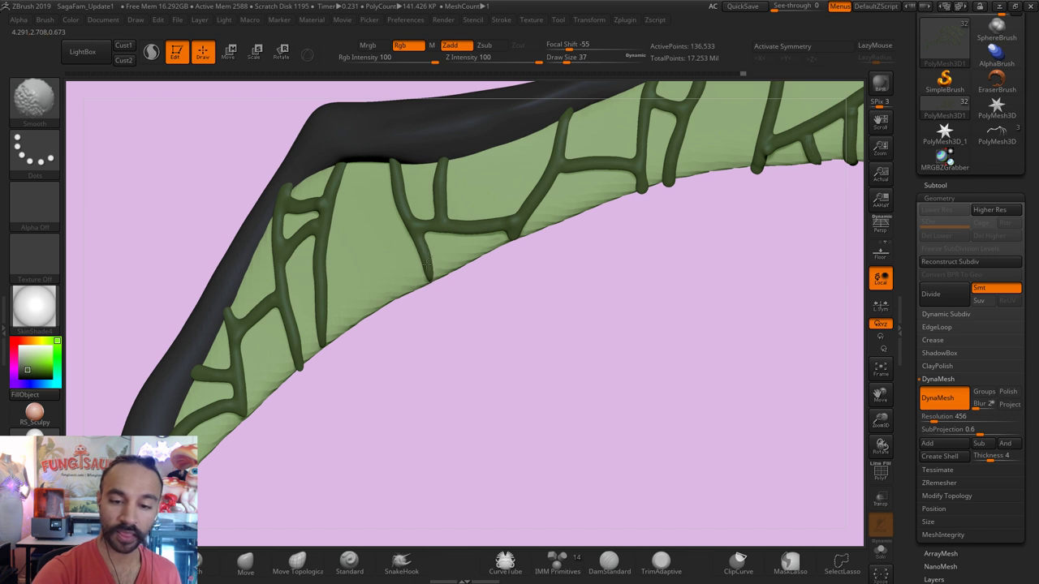
pyautogui.keyDown('shift'); pyautogui.moveTo(633, 183); pyautogui.dragTo(646, 190); pyautogui.keyUp('shift')
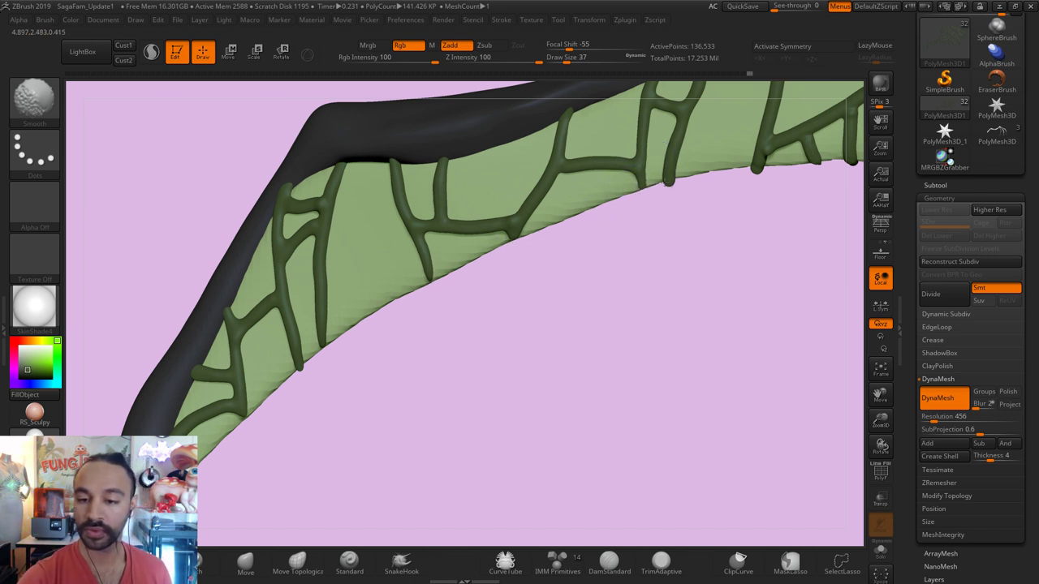
# Step: Smooth two more edge vein tips and raise the brush size from 27 to 59
pyautogui.moveTo(592, 364)
pyautogui.mouseDown()
pyautogui.moveTo(549, 290)
pyautogui.moveTo(609, 297)
pyautogui.mouseUp()
pyautogui.press('shift')
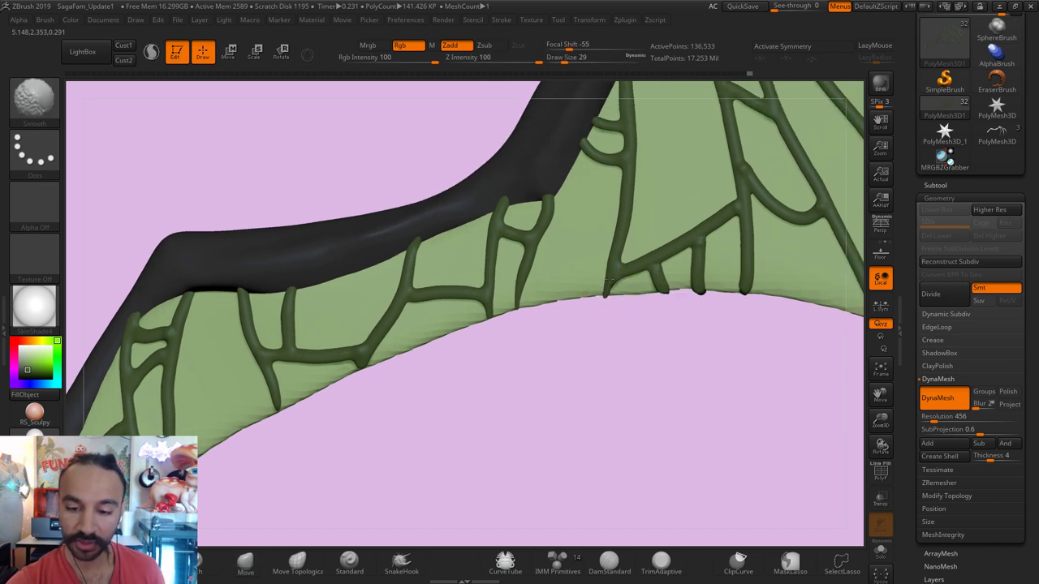
pyautogui.moveTo(658, 284)
pyautogui.keyDown('shift'); pyautogui.mouseDown()
pyautogui.moveTo(744, 290)
pyautogui.moveTo(561, 368)
pyautogui.moveTo(379, 211)
pyautogui.moveTo(333, 207)
pyautogui.mouseUp(); pyautogui.keyUp('shift')
pyautogui.press('s')
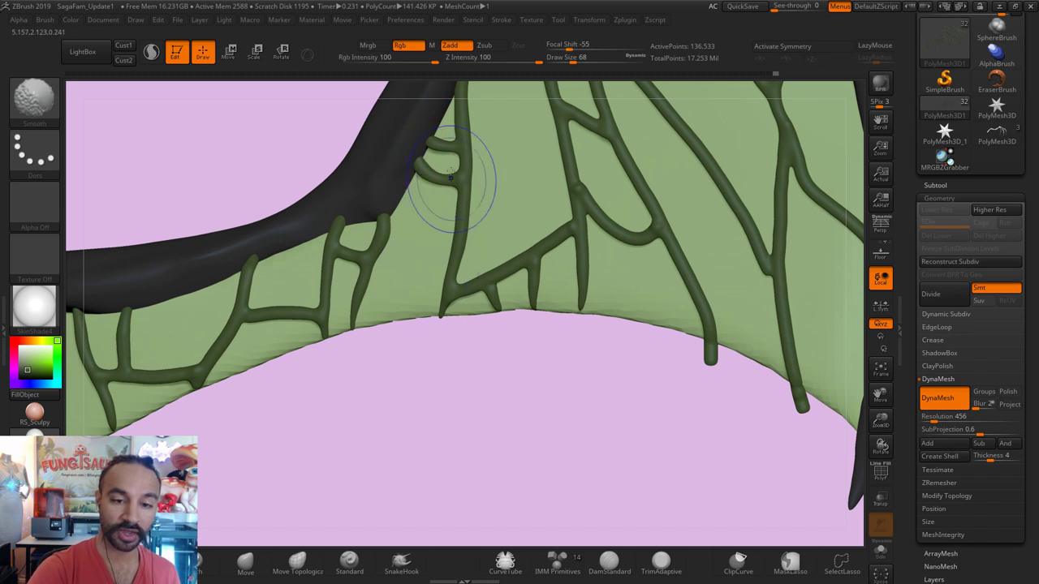
pyautogui.moveTo(365, 408); pyautogui.dragTo(301, 279)
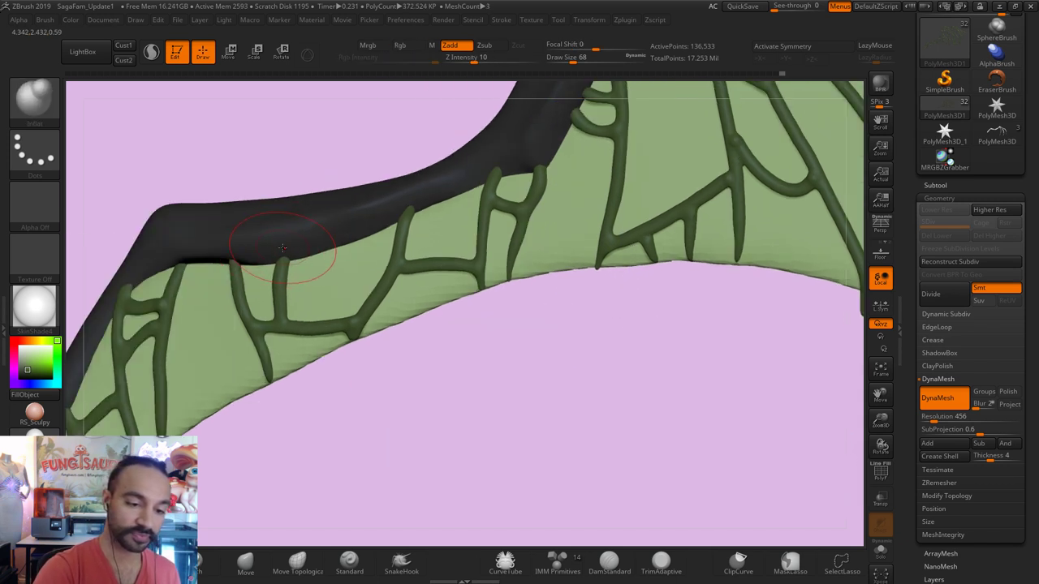
pyautogui.press('shift')
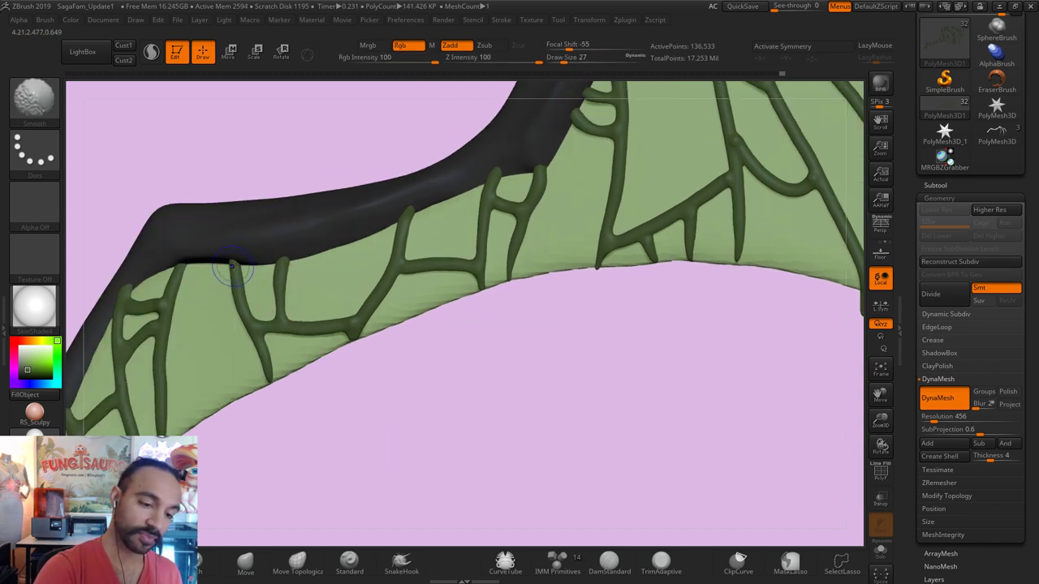
pyautogui.press('s')
pyautogui.moveTo(231, 264); pyautogui.dragTo(248, 263)
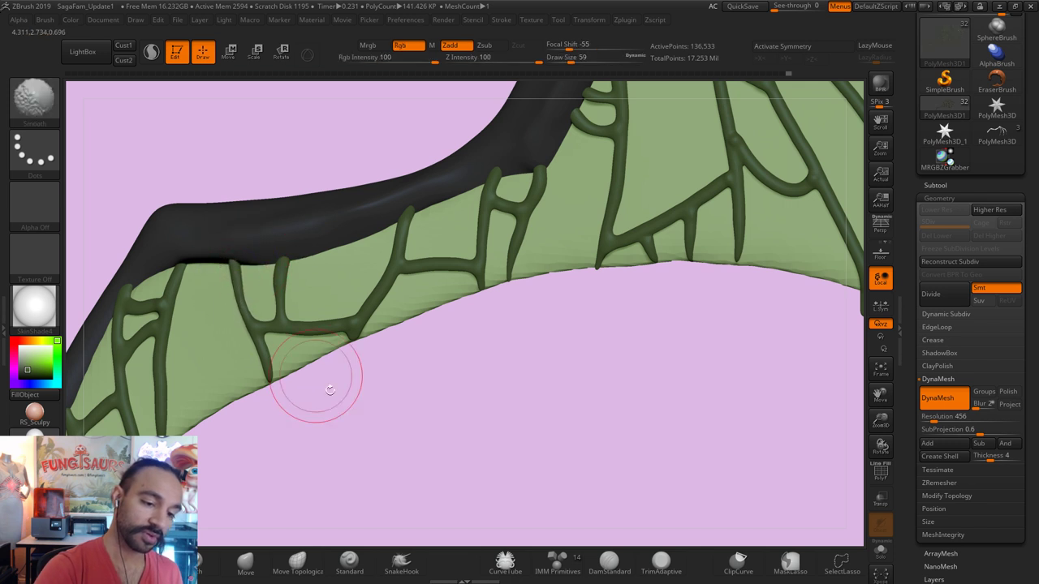
# Step: Smooth along the lower-left vein, then switch back to the Move brush
pyautogui.moveTo(330, 390)
pyautogui.mouseDown()
pyautogui.moveTo(306, 277)
pyautogui.moveTo(247, 359)
pyautogui.mouseUp()
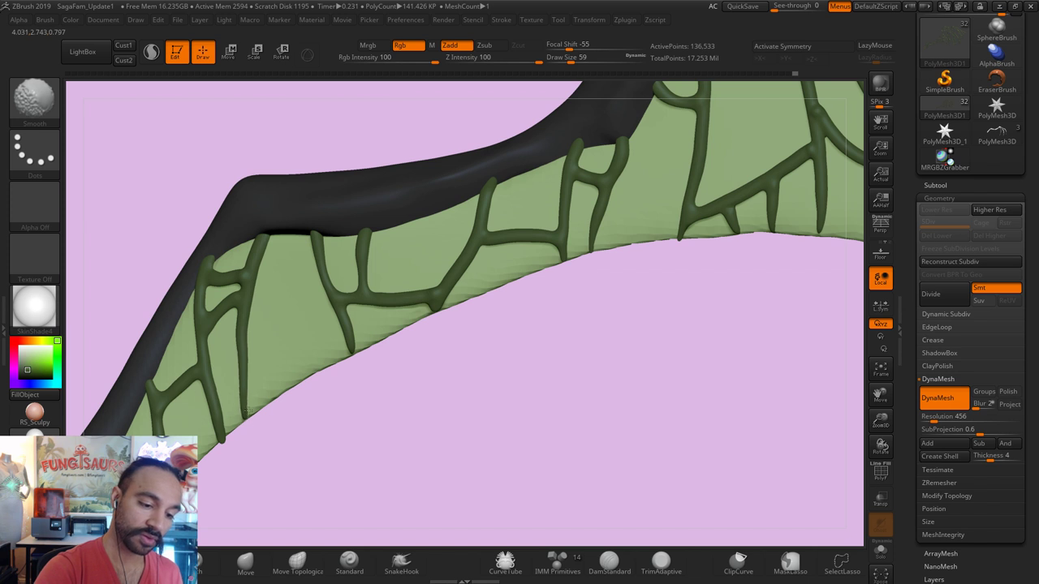
pyautogui.moveTo(247, 411)
pyautogui.keyDown('shift'); pyautogui.mouseDown()
pyautogui.moveTo(213, 398)
pyautogui.moveTo(223, 426)
pyautogui.mouseUp(); pyautogui.keyUp('shift')
pyautogui.moveTo(223, 476); pyautogui.dragTo(268, 372)
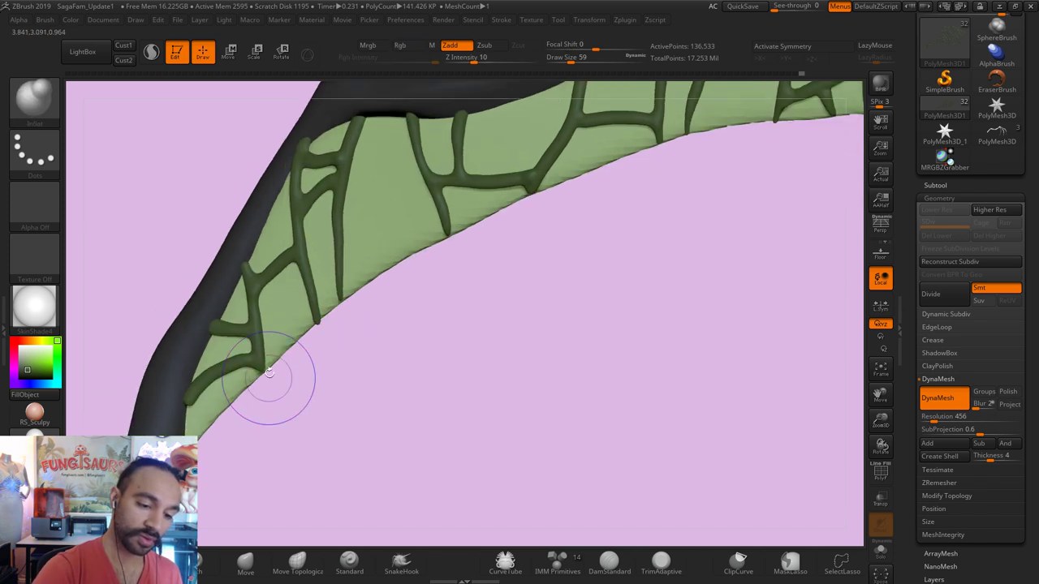
pyautogui.press('b')
pyautogui.press('m')
pyautogui.press('v')
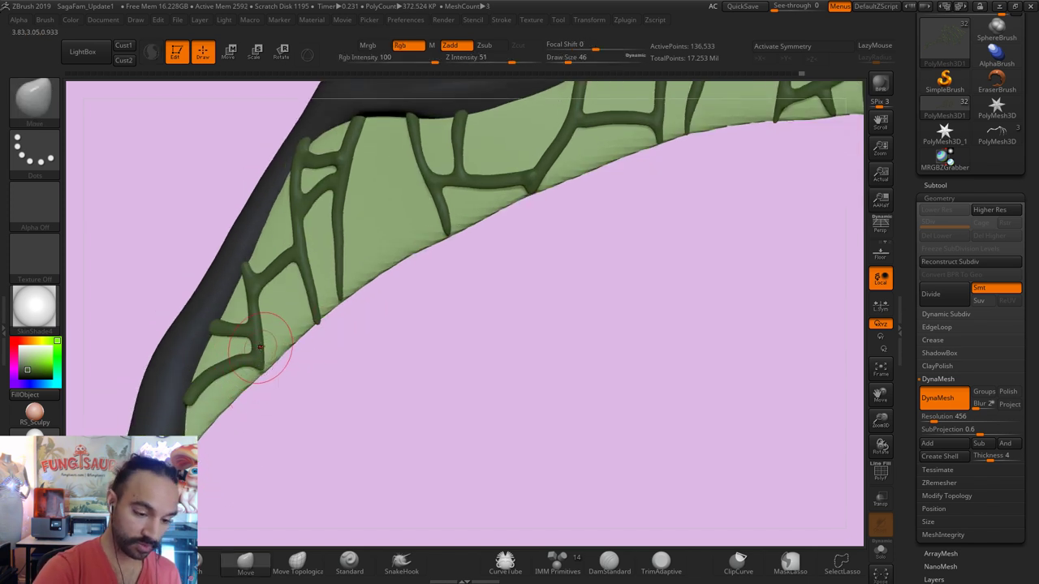
pyautogui.moveTo(497, 343)
pyautogui.mouseDown()
pyautogui.moveTo(565, 332)
pyautogui.moveTo(511, 395)
pyautogui.moveTo(547, 422)
pyautogui.moveTo(578, 398)
pyautogui.moveTo(517, 370)
pyautogui.moveTo(600, 366)
pyautogui.moveTo(673, 341)
pyautogui.moveTo(596, 367)
pyautogui.moveTo(630, 336)
pyautogui.mouseUp()
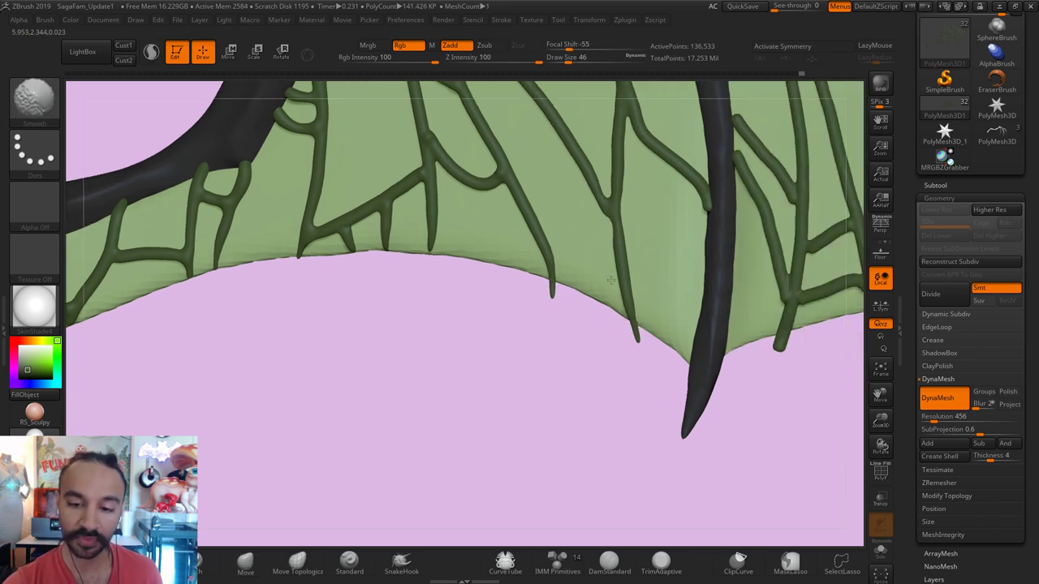
# Step: Rotate closer to the dark bone and smooth the nearby veins at size 27
pyautogui.press('shift')
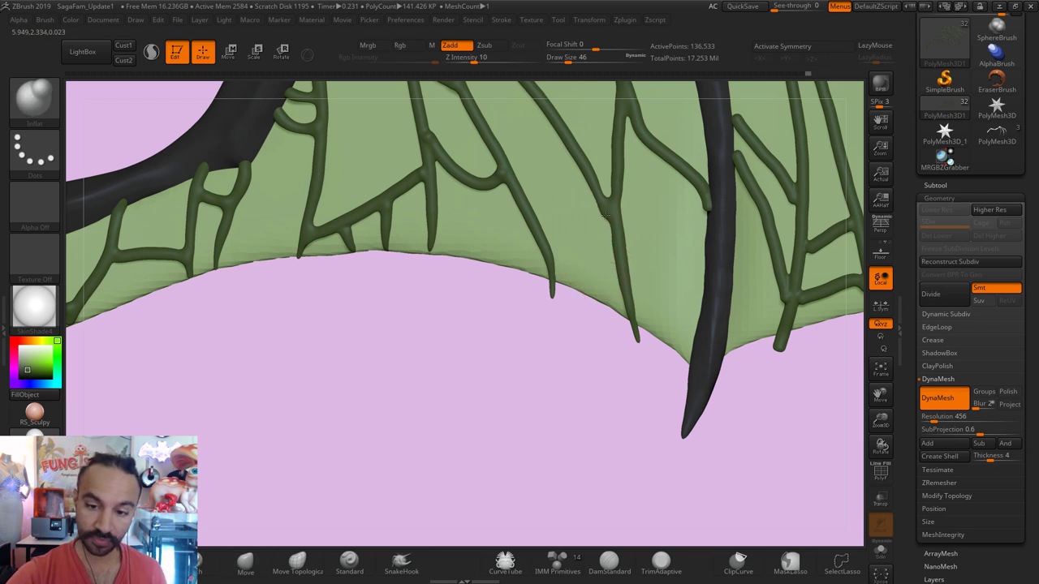
pyautogui.press('s')
pyautogui.press('shift')
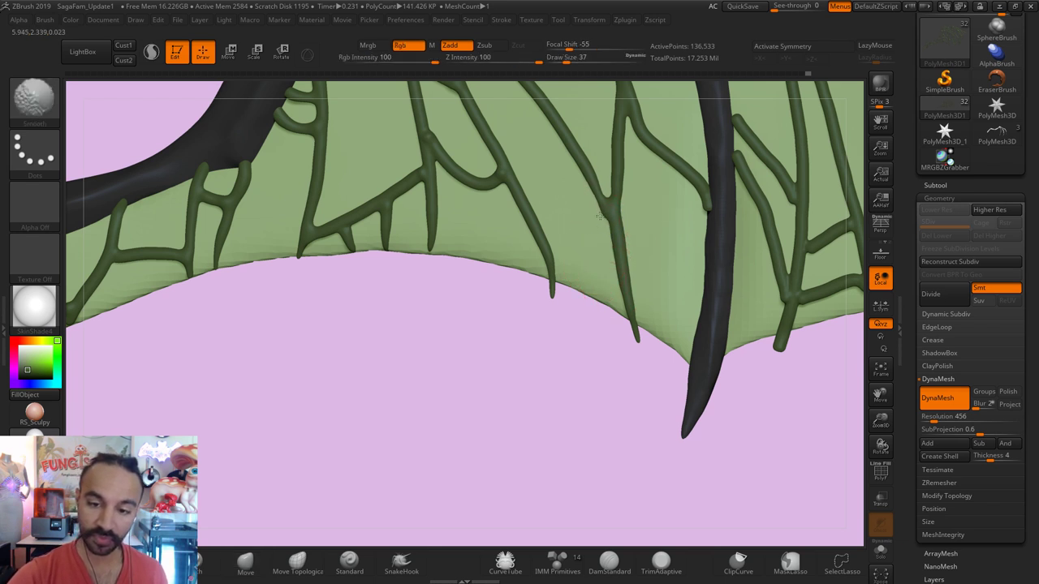
pyautogui.press('ctrl')
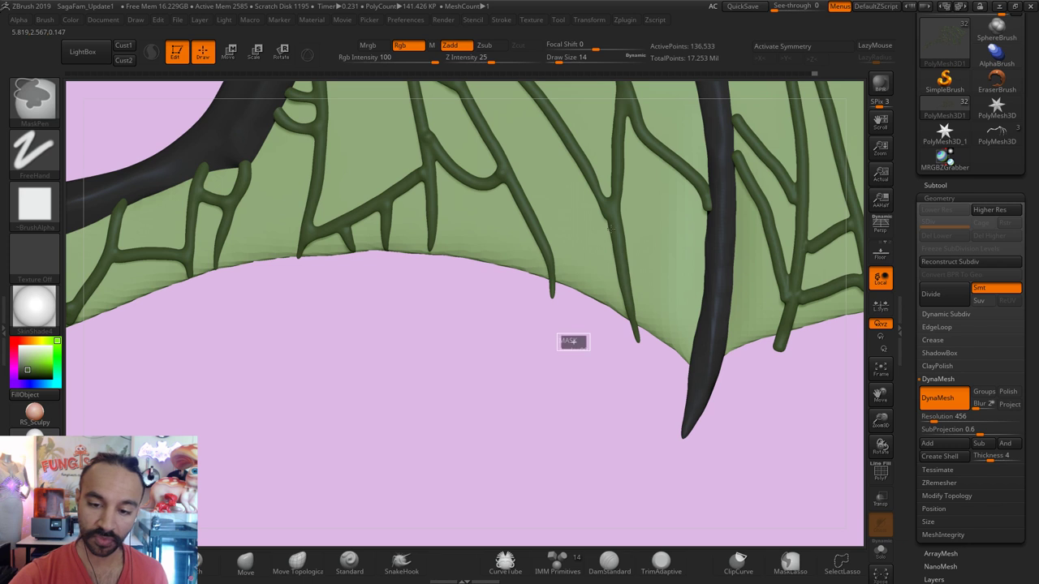
pyautogui.press('s')
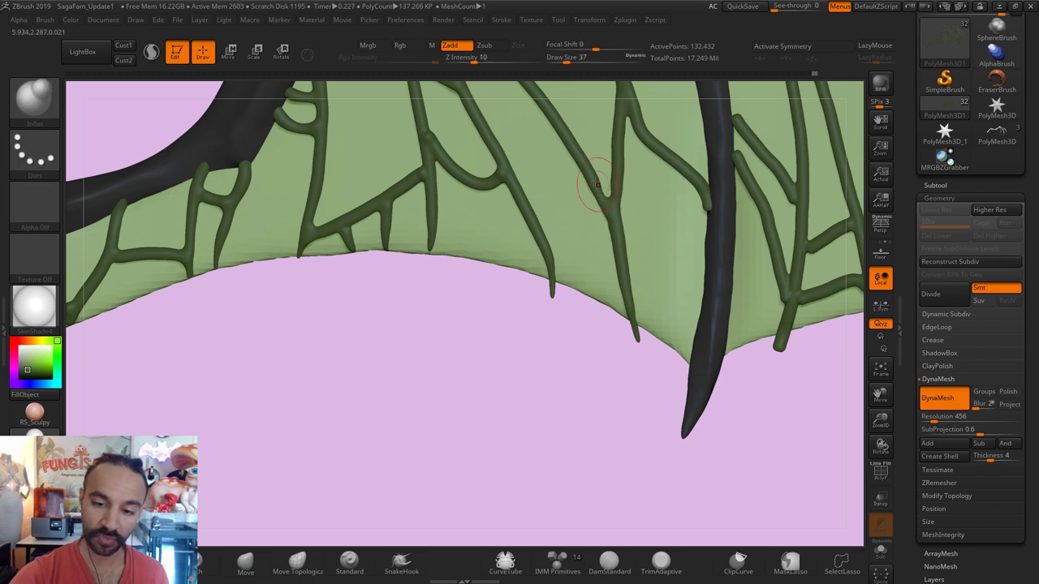
pyautogui.press('ctrl')
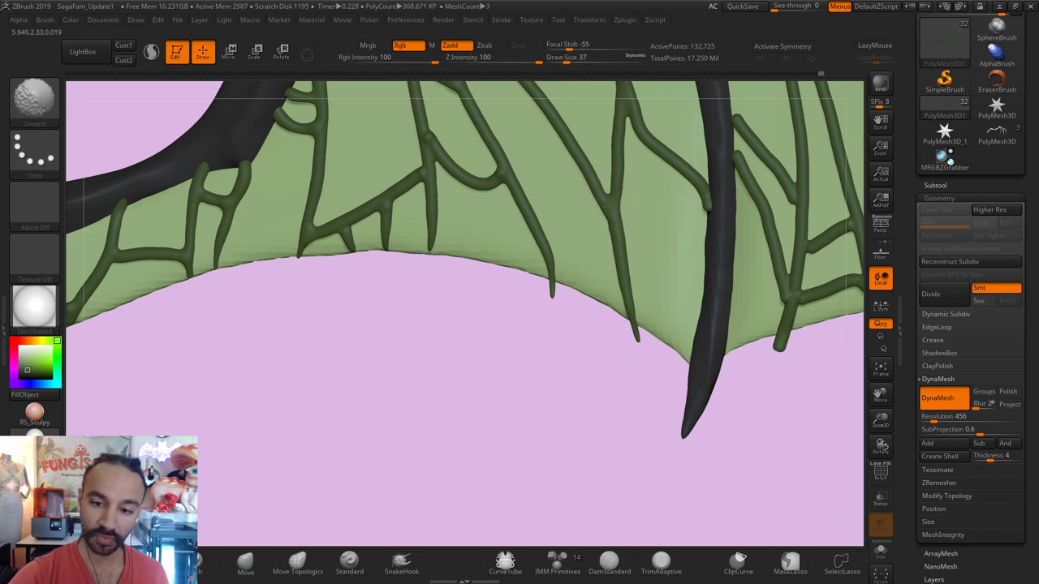
pyautogui.moveTo(510, 445); pyautogui.dragTo(626, 289)
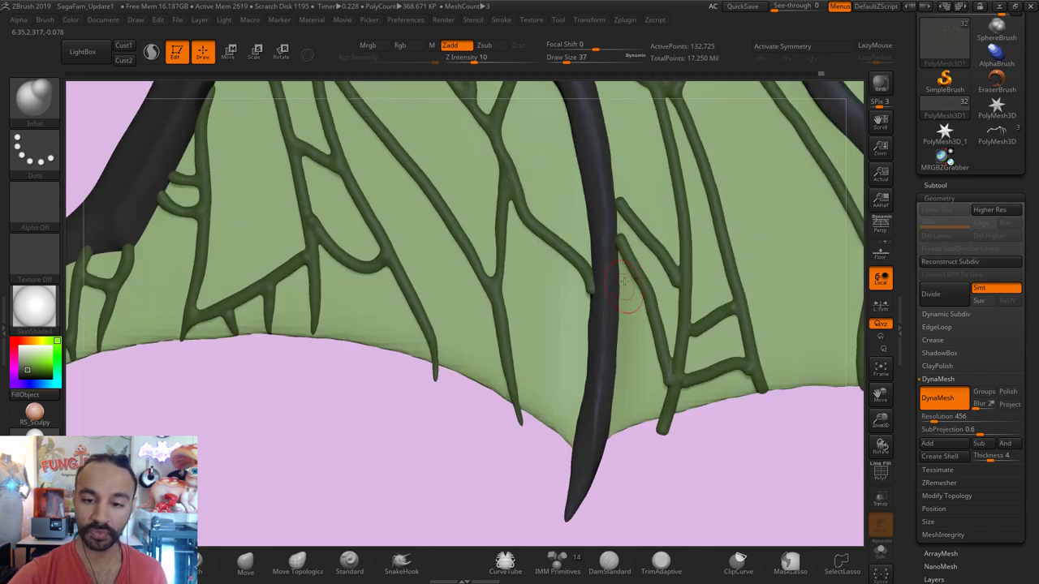
pyautogui.press('shift')
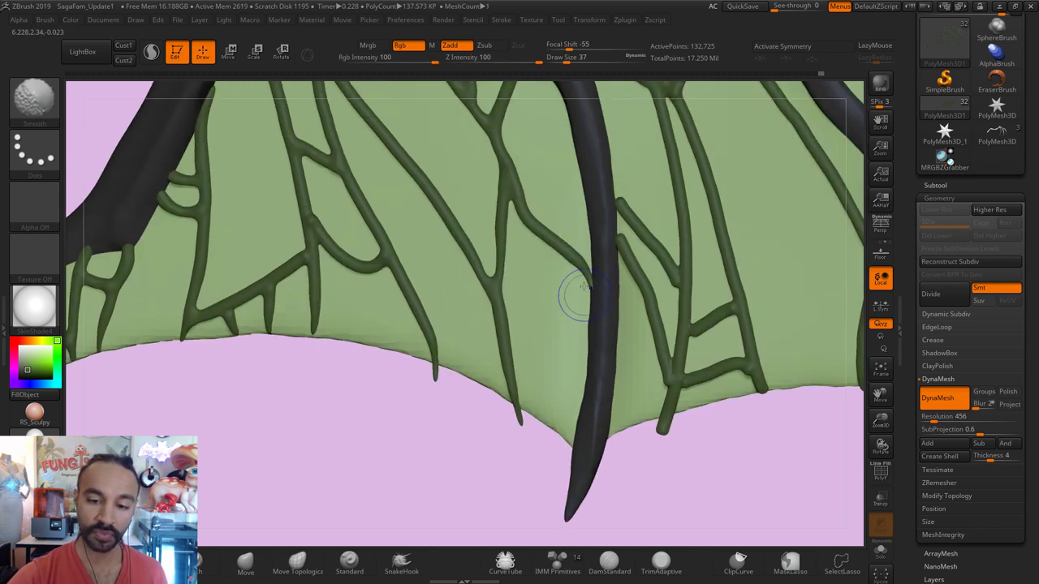
pyautogui.moveTo(476, 457)
pyautogui.mouseDown()
pyautogui.moveTo(441, 506)
pyautogui.moveTo(443, 360)
pyautogui.mouseUp()
pyautogui.press('s')
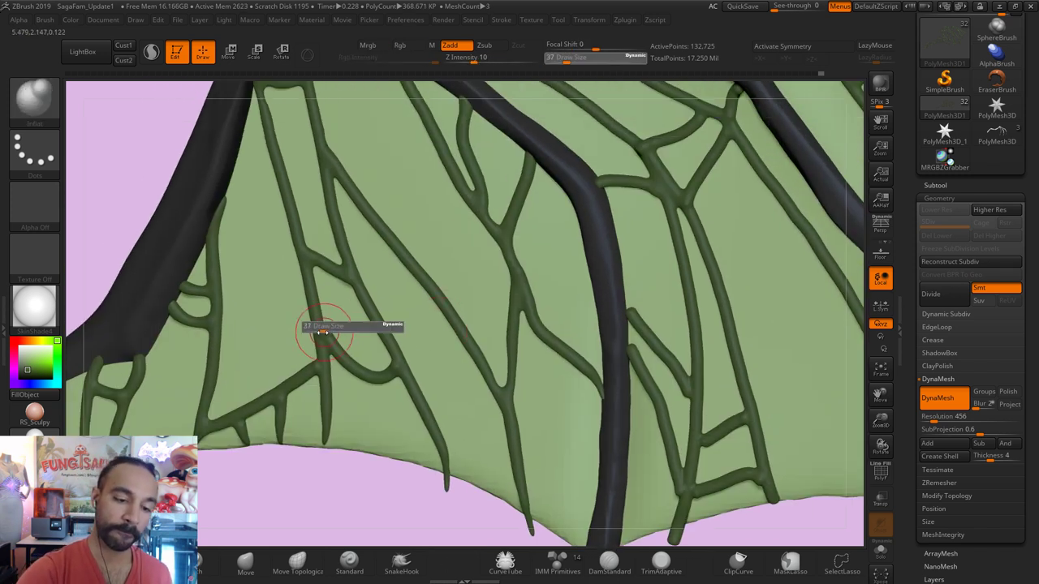
pyautogui.press('shift')
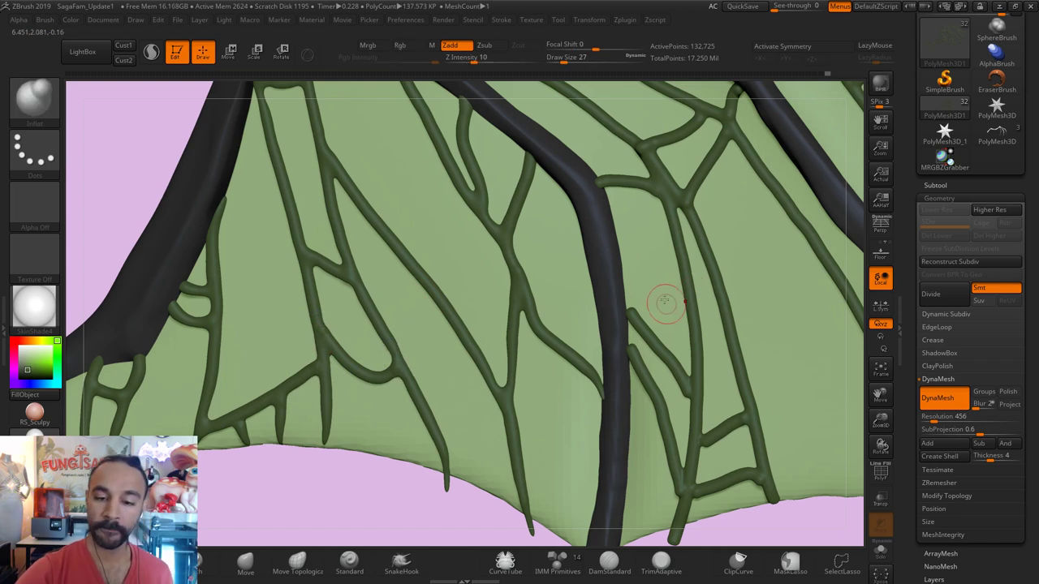
pyautogui.press('shift')
# Step: Pull the thin branch tip upward with Move, smooth it, and shrink the brush to 16
pyautogui.press('b')
pyautogui.press('m')
pyautogui.press('v')
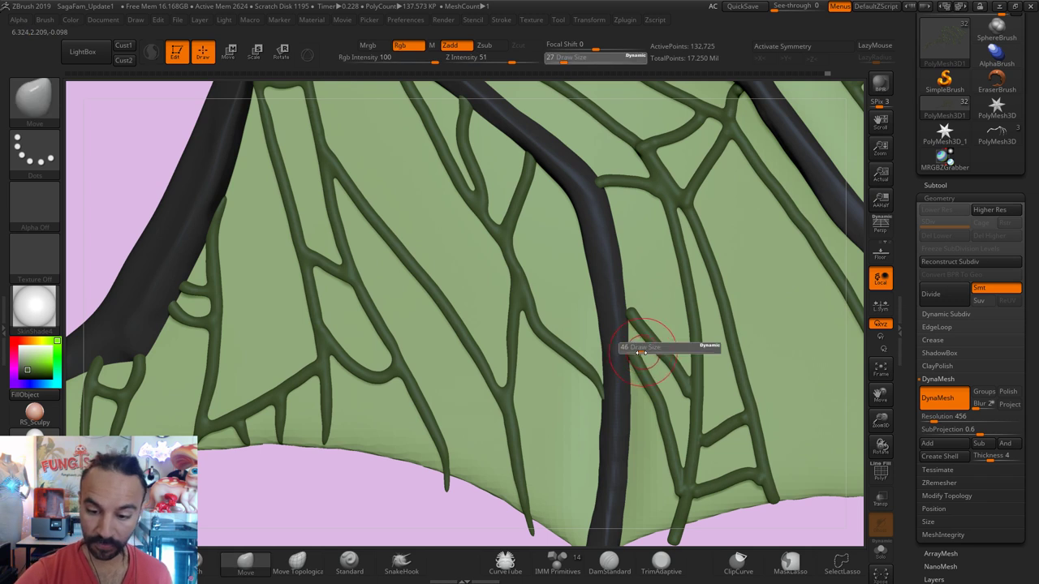
pyautogui.moveTo(622, 333); pyautogui.dragTo(626, 301)
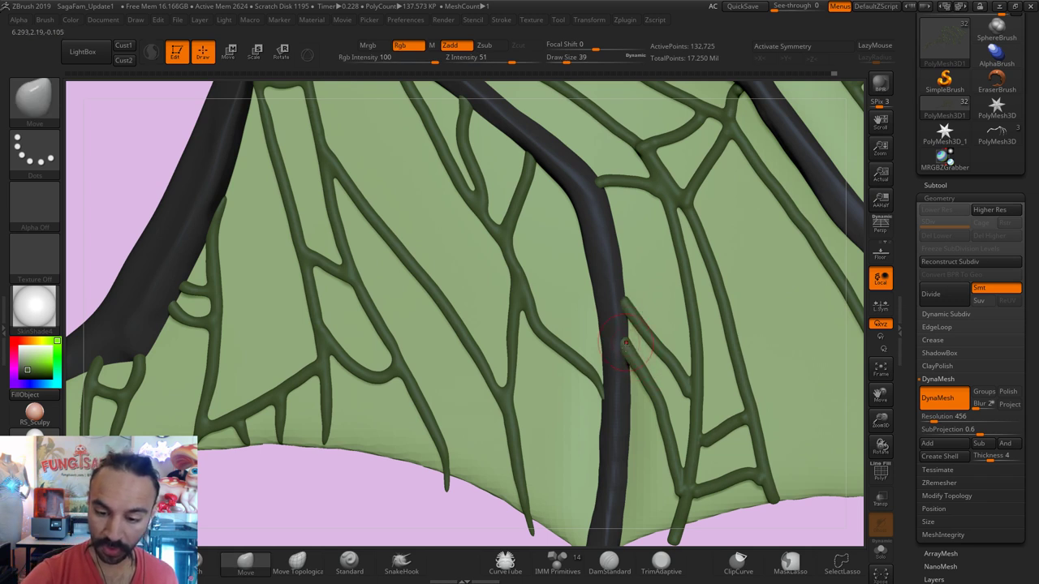
pyautogui.moveTo(862, 358); pyautogui.dragTo(625, 345)
pyautogui.press('shift')
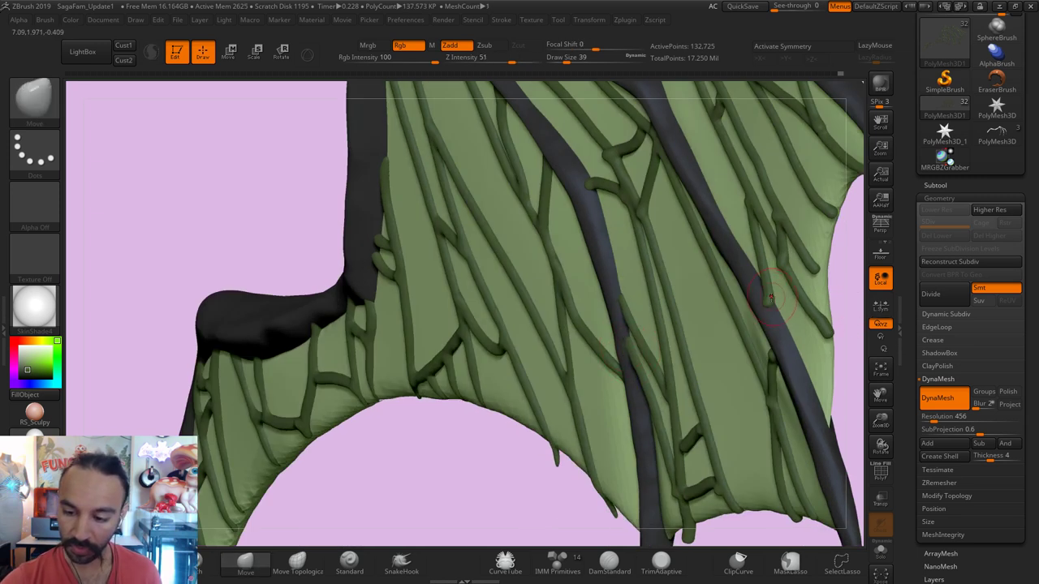
pyautogui.press('shift')
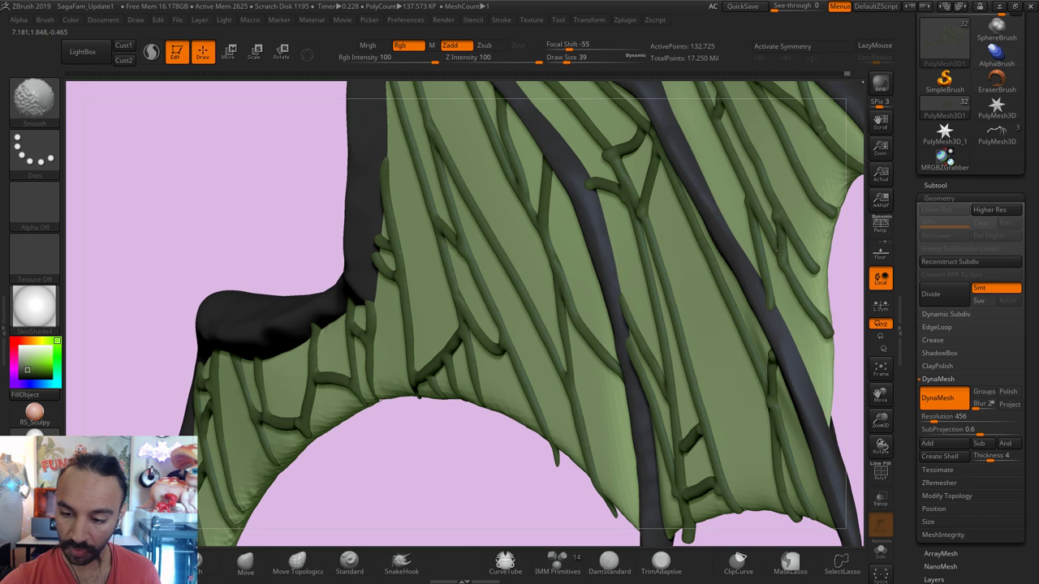
pyautogui.press('[')
pyautogui.press('[')
pyautogui.press('[')
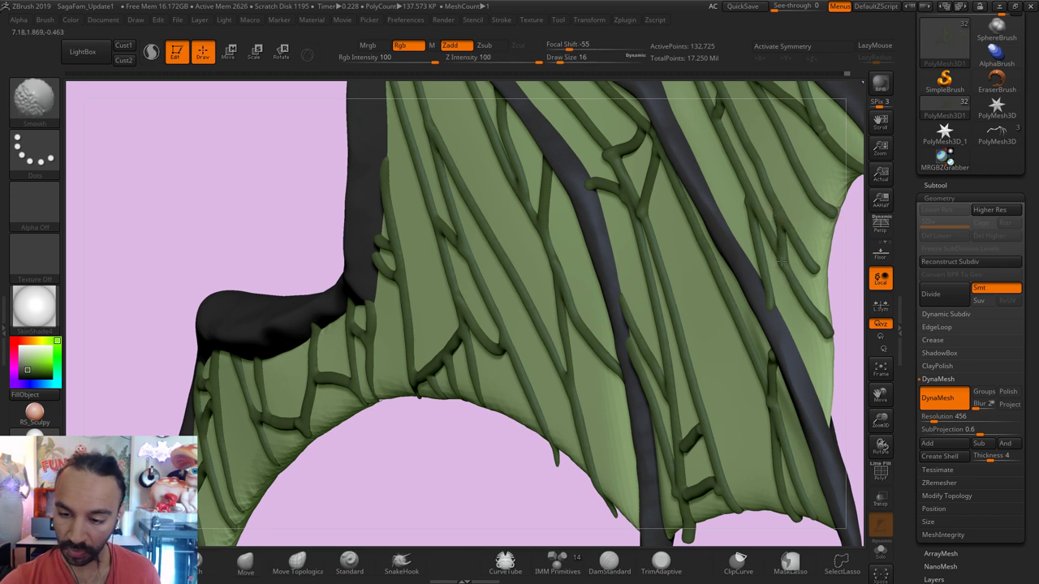
# Step: At brush size 23, pull a lower vein tip down to the wing edge and soften its end
pyautogui.keyDown('alt'); pyautogui.moveTo(845, 401); pyautogui.dragTo(725, 272); pyautogui.keyUp('alt')
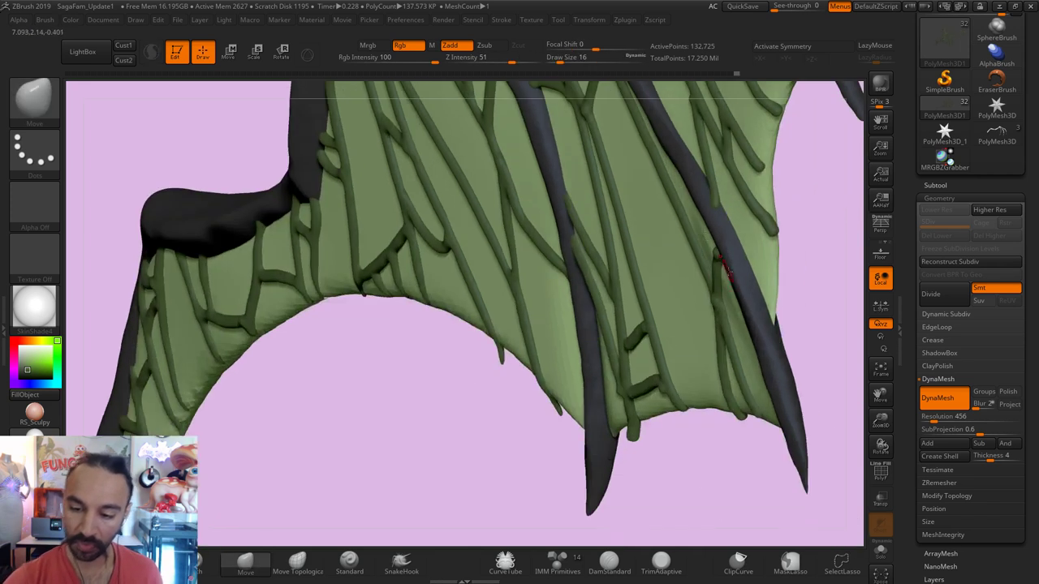
pyautogui.press('s')
pyautogui.click(718, 253)
pyautogui.keyDown('alt'); pyautogui.moveTo(808, 253); pyautogui.dragTo(720, 241); pyautogui.keyUp('alt')
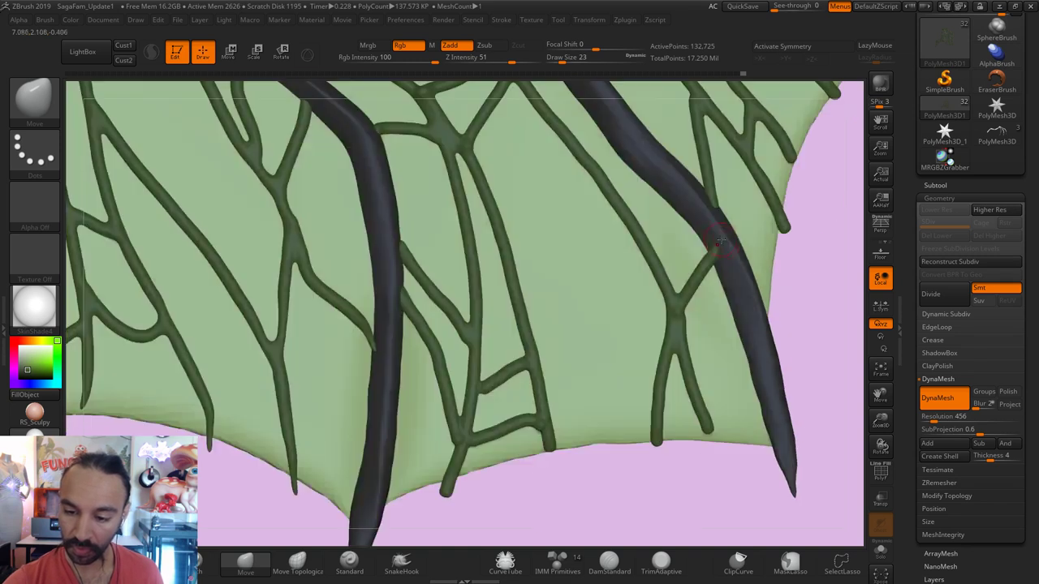
pyautogui.press('shift')
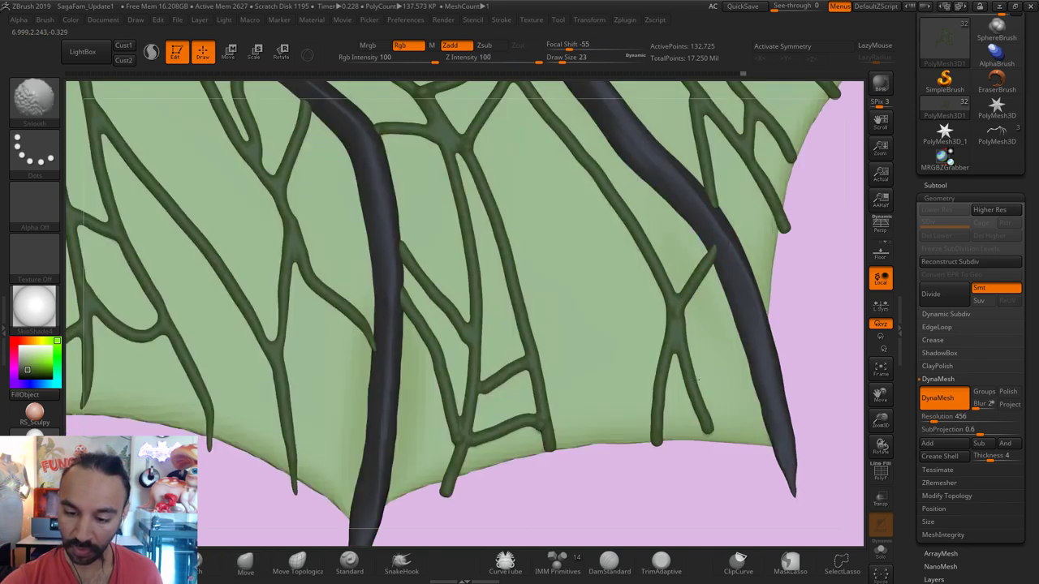
pyautogui.moveTo(707, 433); pyautogui.dragTo(719, 453)
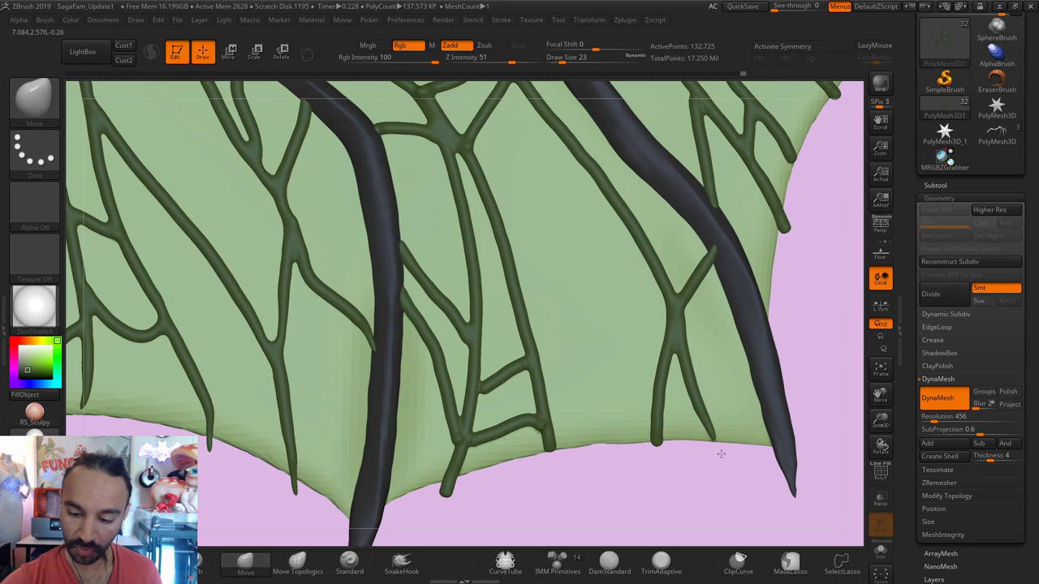
pyautogui.keyDown('shift'); pyautogui.moveTo(687, 399); pyautogui.dragTo(663, 448); pyautogui.keyUp('shift')
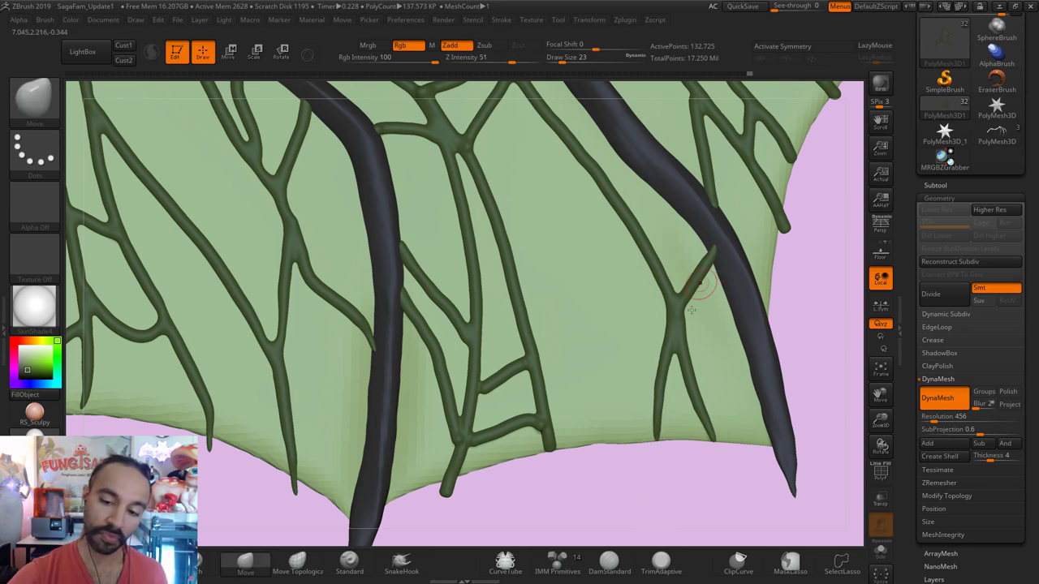
# Step: Pull the left vein branch tip down-left at size 51, then set size 41
pyautogui.press('s')
pyautogui.moveTo(682, 352); pyautogui.dragTo(715, 353)
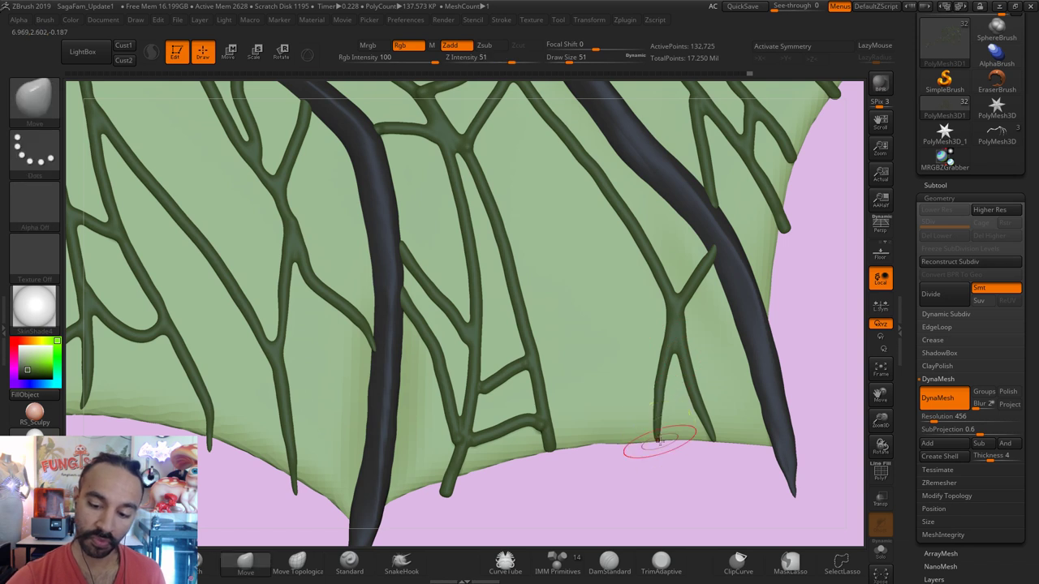
pyautogui.moveTo(659, 430); pyautogui.dragTo(642, 440)
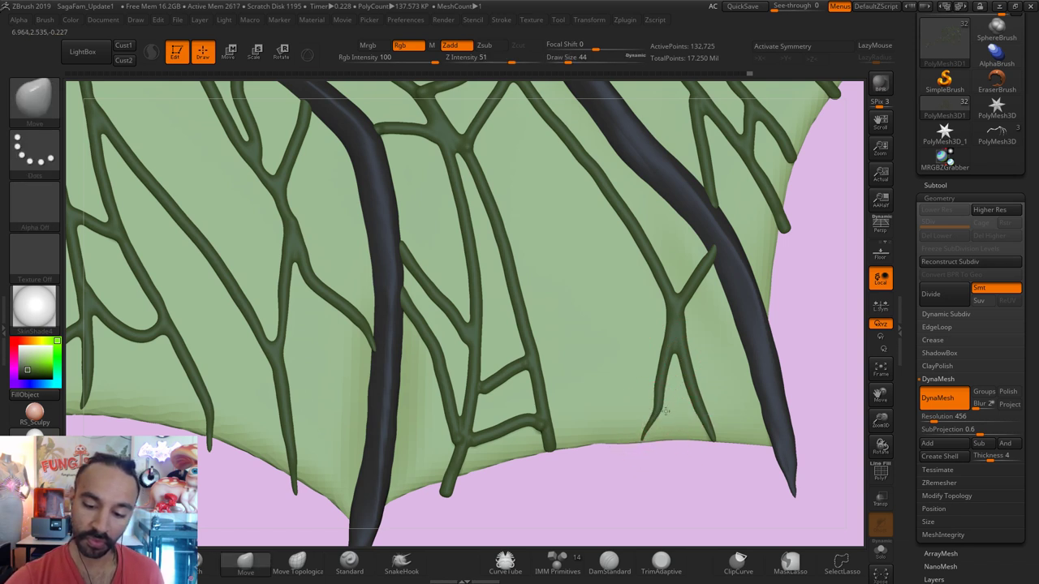
pyautogui.press('s')
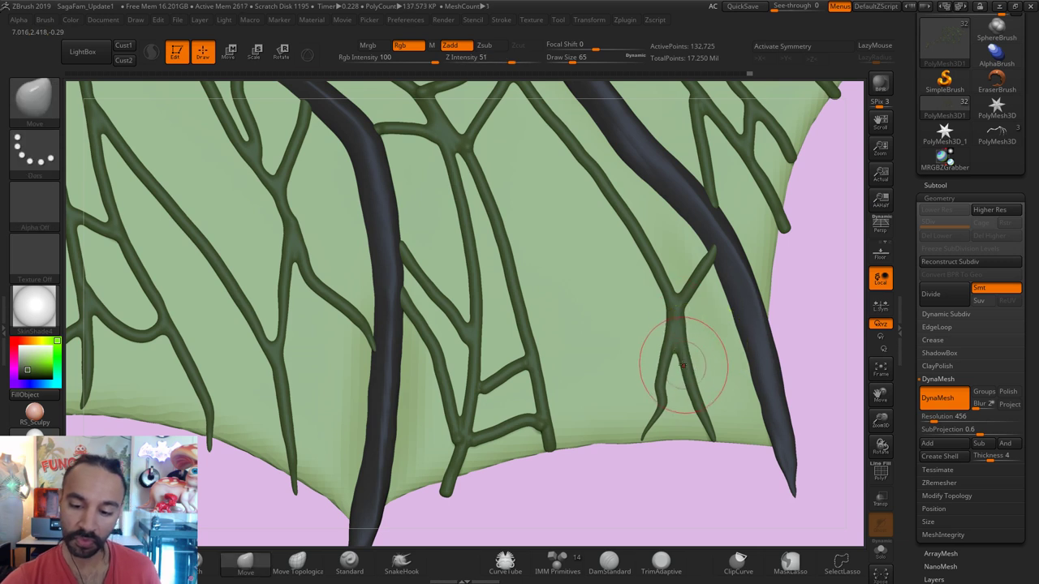
pyautogui.press('s')
pyautogui.click(656, 396)
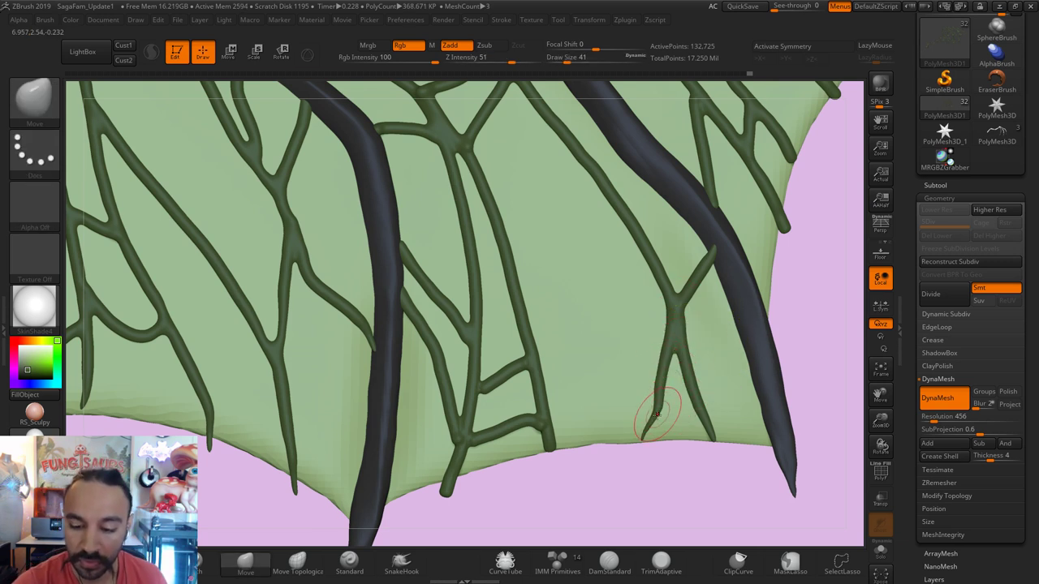
# Step: Smooth the thin vein ends along the lower edge, shrinking the brush to 27 and 18
pyautogui.keyDown('shift'); pyautogui.moveTo(645, 406); pyautogui.dragTo(653, 382); pyautogui.keyUp('shift')
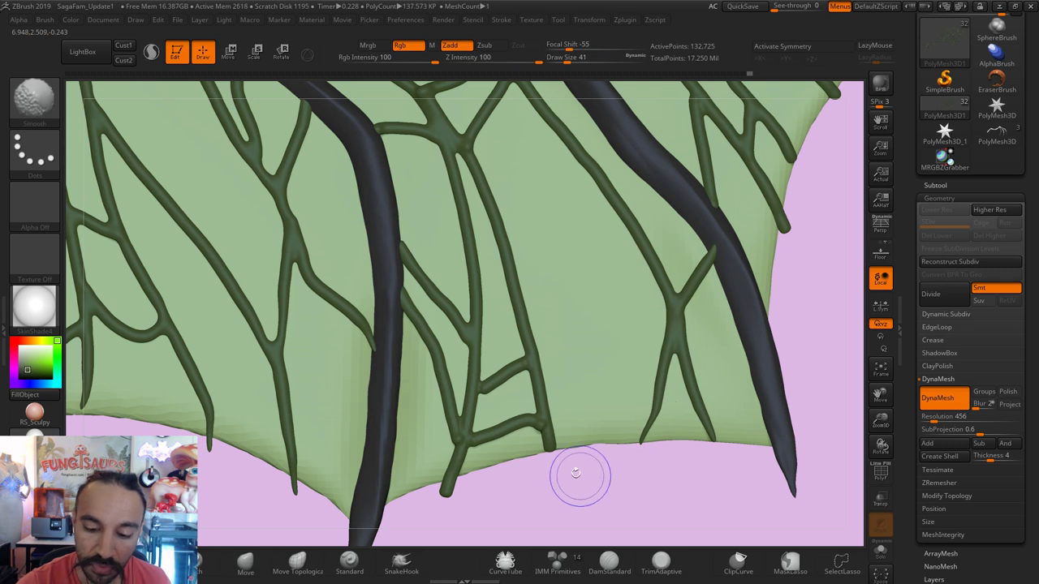
pyautogui.moveTo(550, 446)
pyautogui.keyDown('shift'); pyautogui.mouseDown()
pyautogui.moveTo(539, 426)
pyautogui.moveTo(553, 424)
pyautogui.mouseUp(); pyautogui.keyUp('shift')
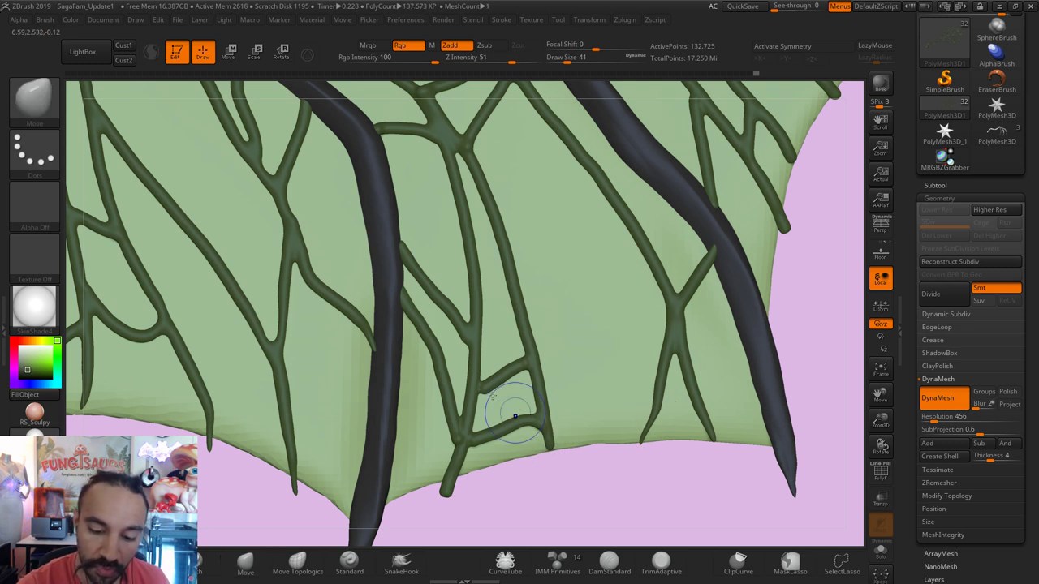
pyautogui.keyDown('shift'); pyautogui.moveTo(493, 414); pyautogui.dragTo(490, 401); pyautogui.keyUp('shift')
pyautogui.press('[')
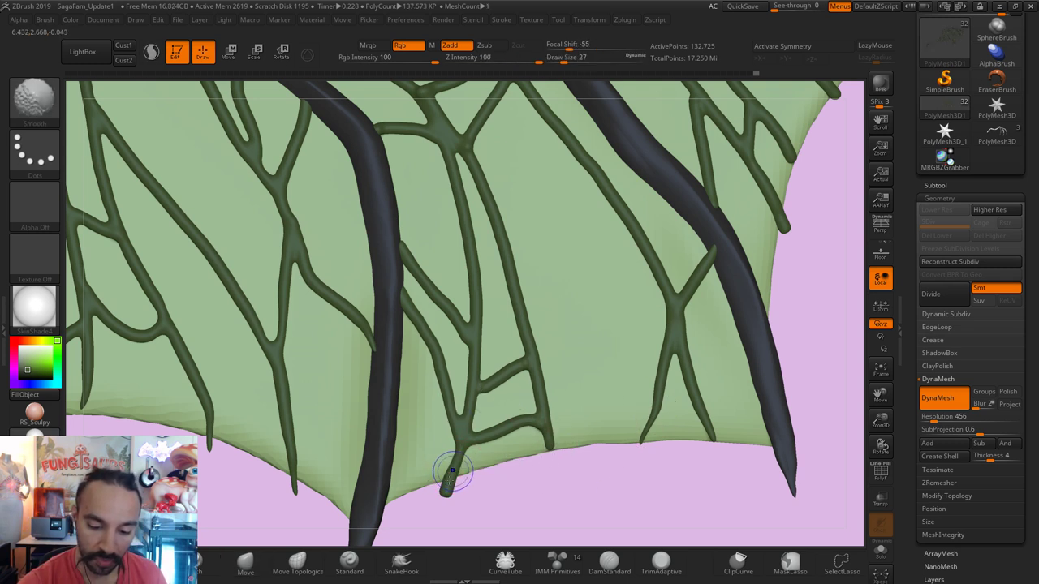
pyautogui.keyDown('shift'); pyautogui.moveTo(457, 480); pyautogui.dragTo(453, 481); pyautogui.keyUp('shift')
pyautogui.press('shift')
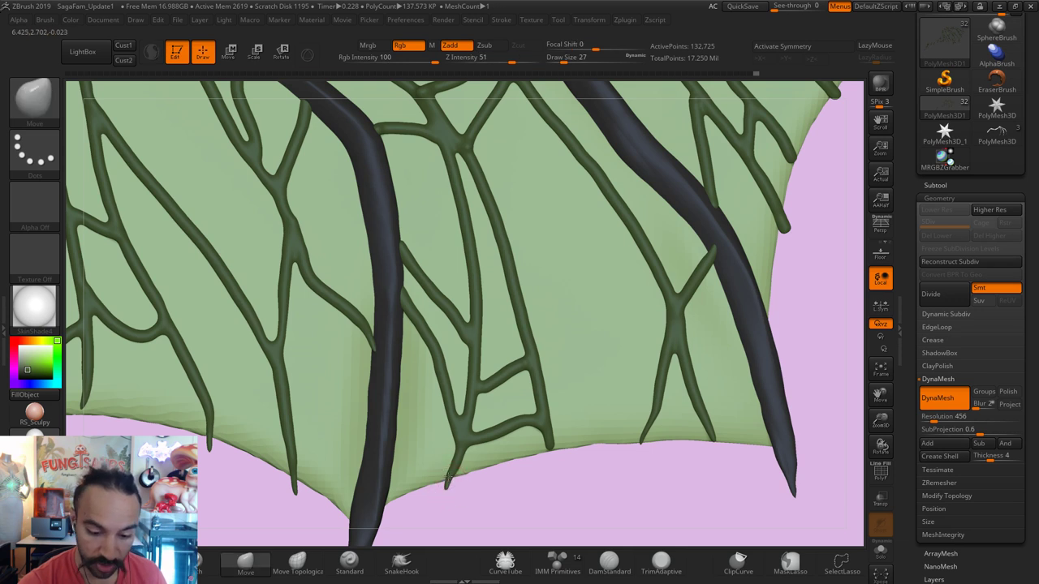
pyautogui.press('shift')
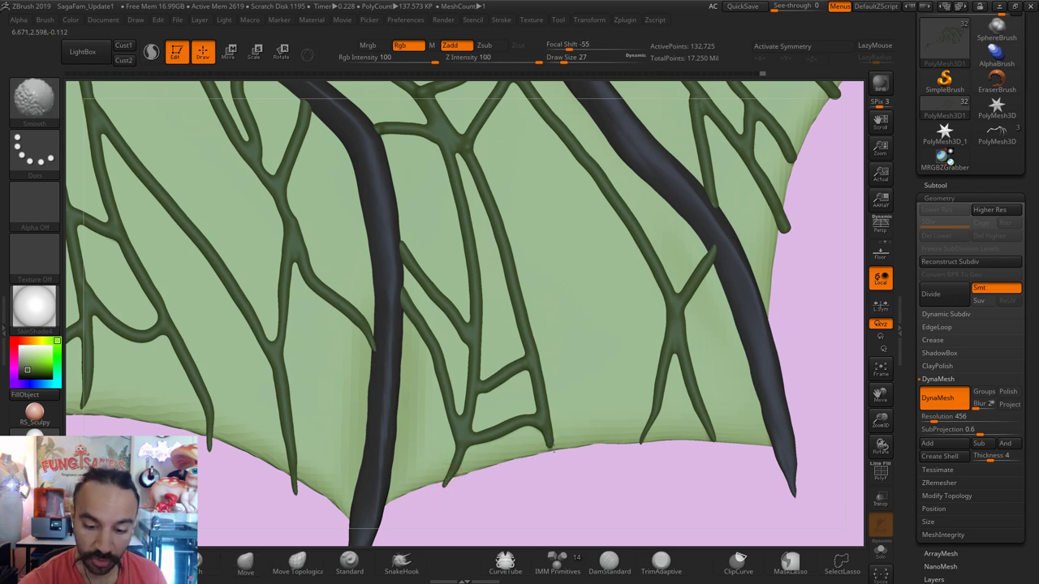
pyautogui.keyDown('shift'); pyautogui.moveTo(552, 451); pyautogui.dragTo(542, 426); pyautogui.keyUp('shift')
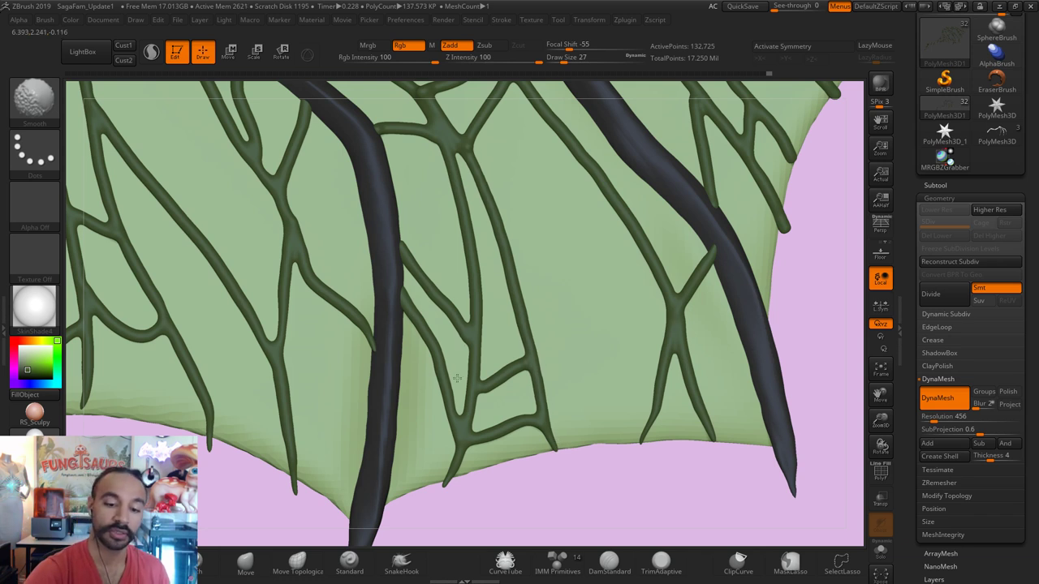
pyautogui.press('[')
pyautogui.press('[')
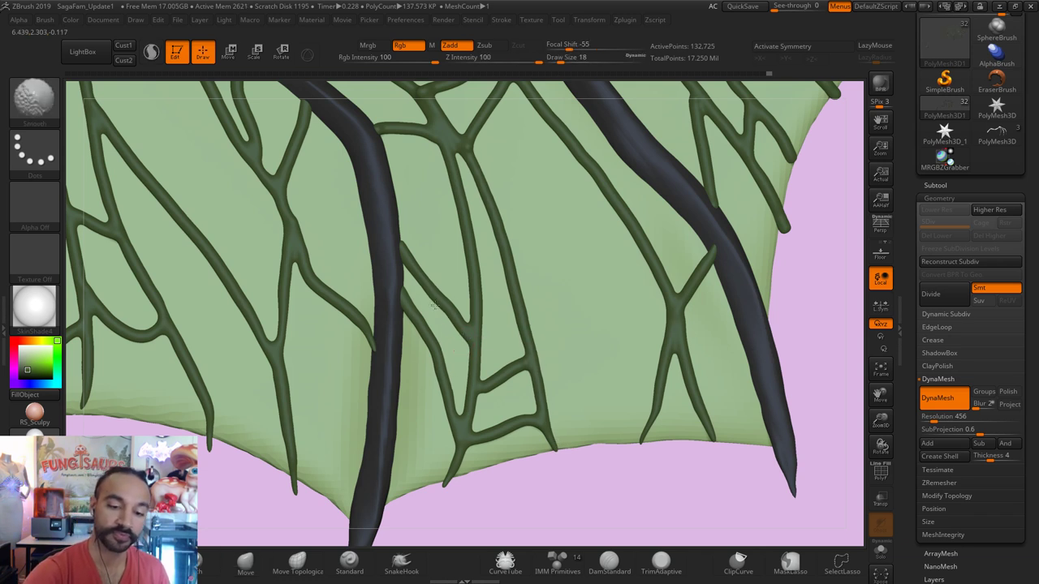
# Step: Smooth the green membrane edge near the wing's upper tip, setting brush size 27
pyautogui.moveTo(839, 348)
pyautogui.mouseDown()
pyautogui.moveTo(661, 325)
pyautogui.moveTo(634, 347)
pyautogui.mouseUp()
pyautogui.press('s')
pyautogui.press('shift')
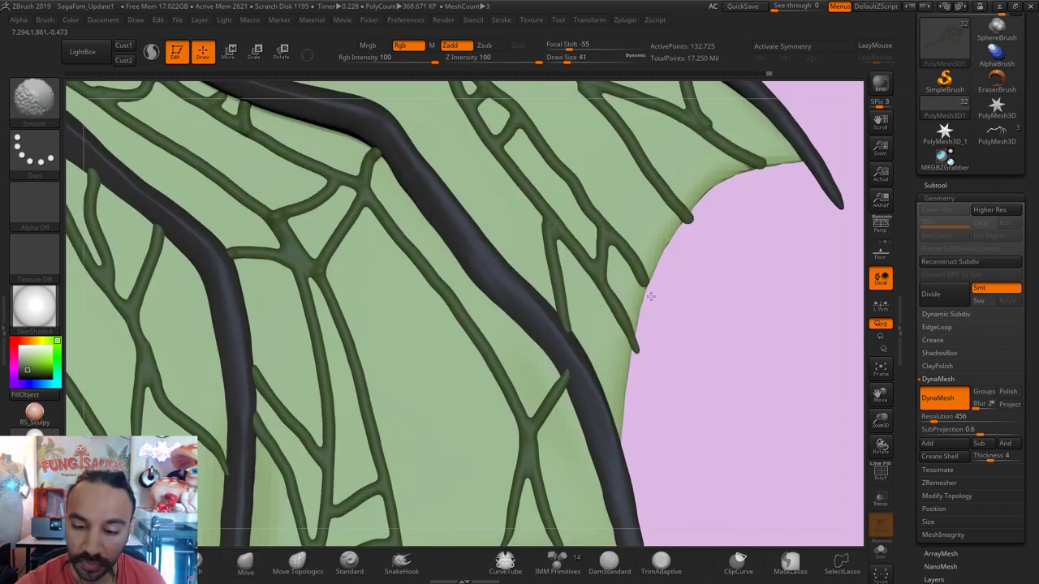
pyautogui.moveTo(682, 227)
pyautogui.keyDown('shift'); pyautogui.mouseDown()
pyautogui.moveTo(690, 195)
pyautogui.moveTo(755, 155)
pyautogui.mouseUp(); pyautogui.keyUp('shift')
pyautogui.moveTo(762, 214); pyautogui.dragTo(655, 243)
pyautogui.press('s')
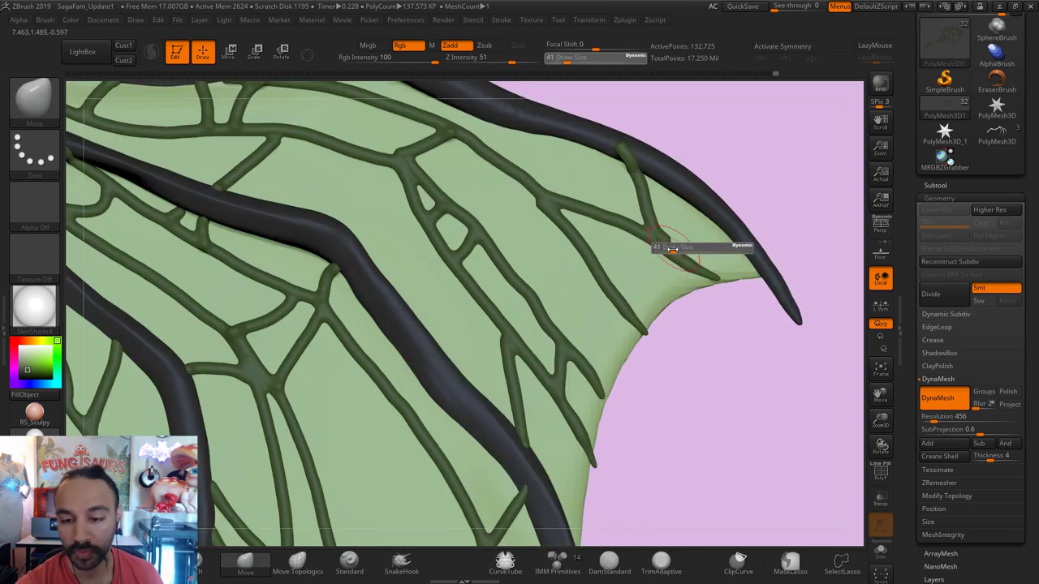
pyautogui.press('shift')
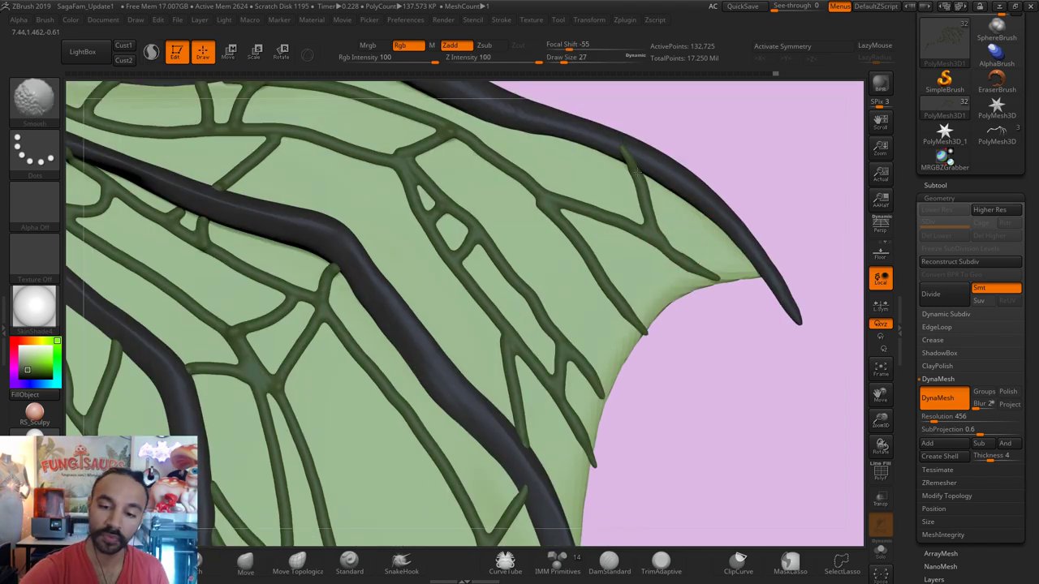
# Step: Alternate Smooth and Move along the wing's top edge to tidy the veins
pyautogui.moveTo(637, 171)
pyautogui.mouseDown()
pyautogui.moveTo(740, 111)
pyautogui.moveTo(660, 144)
pyautogui.moveTo(737, 163)
pyautogui.moveTo(747, 127)
pyautogui.mouseUp()
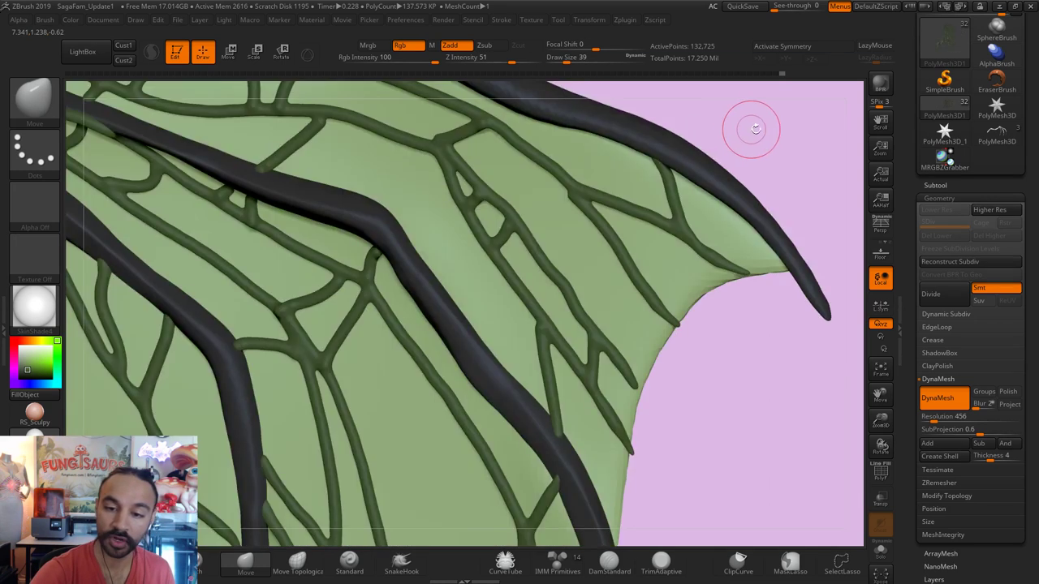
pyautogui.moveTo(582, 257); pyautogui.dragTo(580, 274)
pyautogui.press('shift')
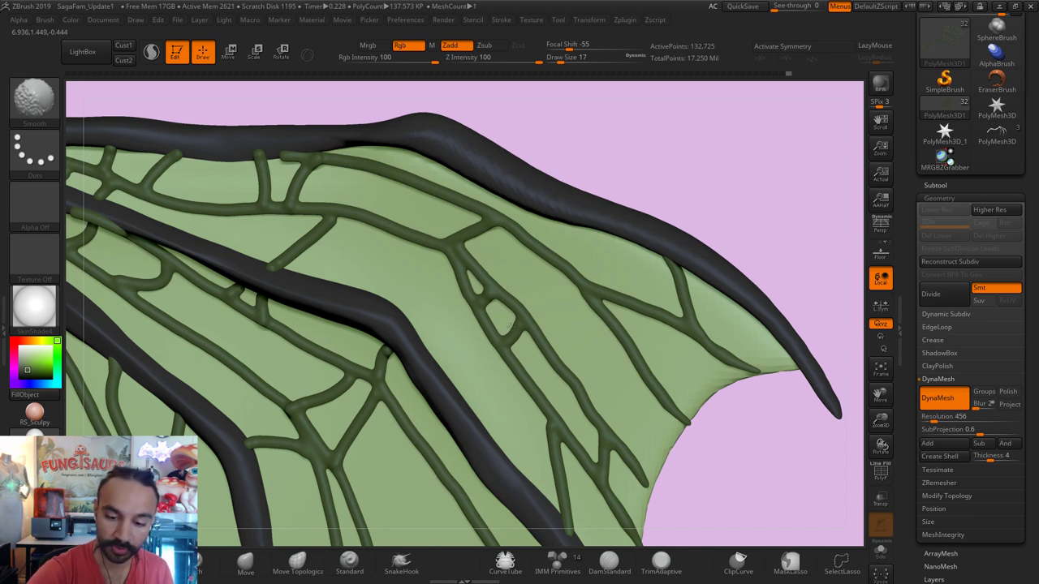
pyautogui.press('b')
pyautogui.press('m')
pyautogui.press('v')
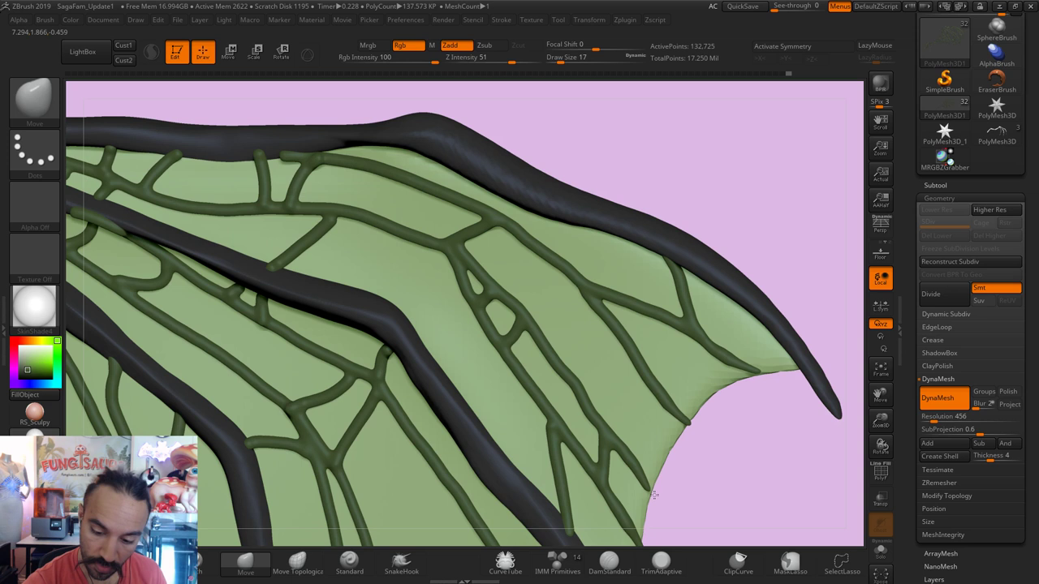
pyautogui.press('shift')
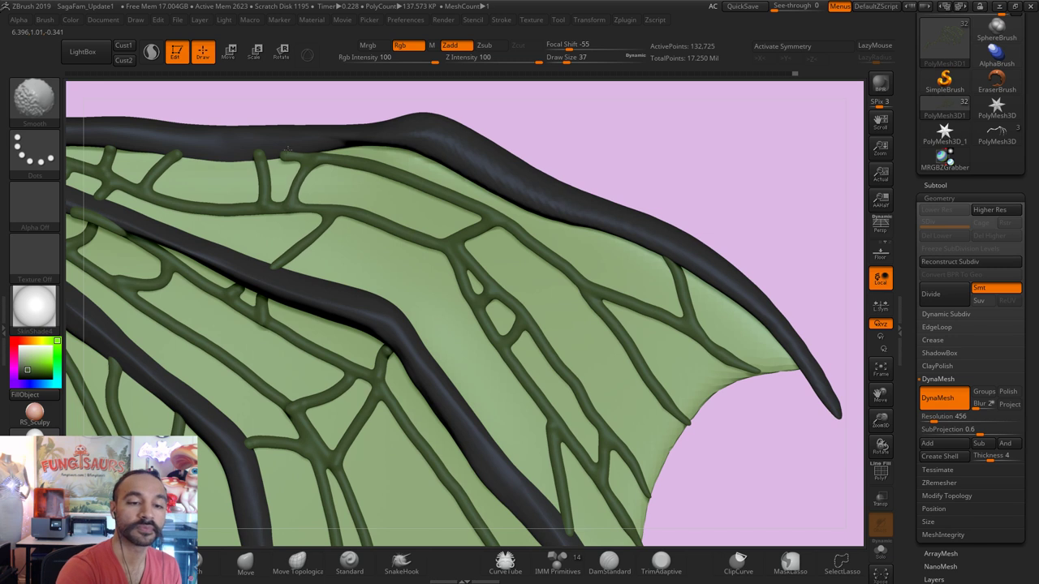
pyautogui.press('shift')
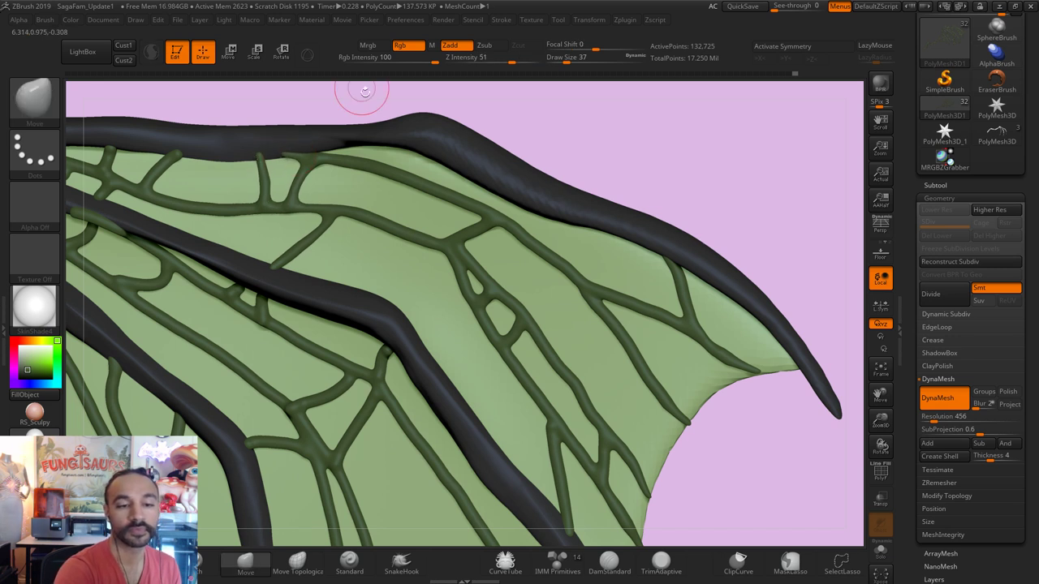
# Step: Smooth the vein ends near the upper spur and toward the wing base
pyautogui.moveTo(366, 91); pyautogui.dragTo(284, 152)
pyautogui.press('shift')
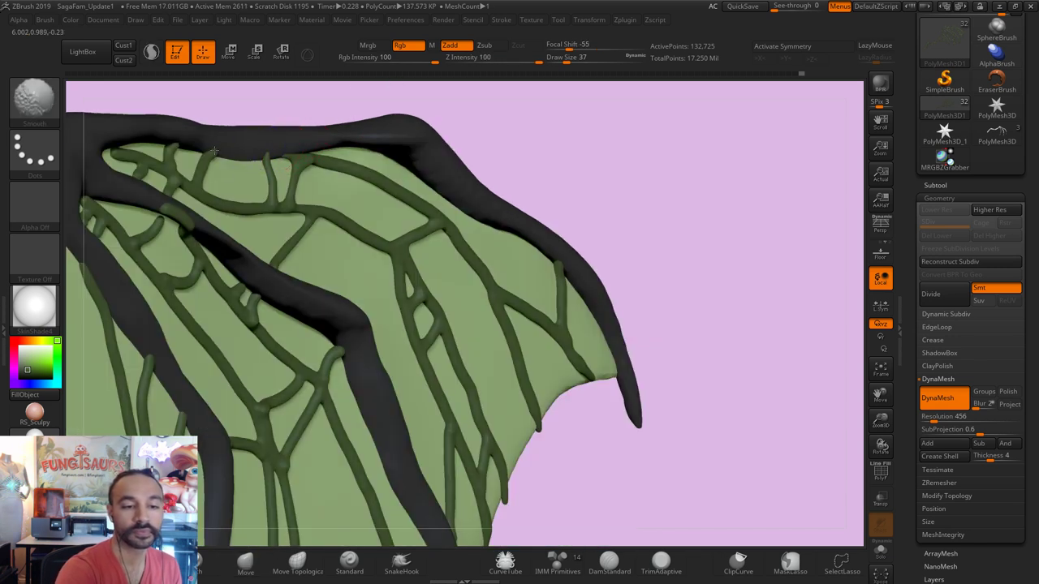
pyautogui.press('shift')
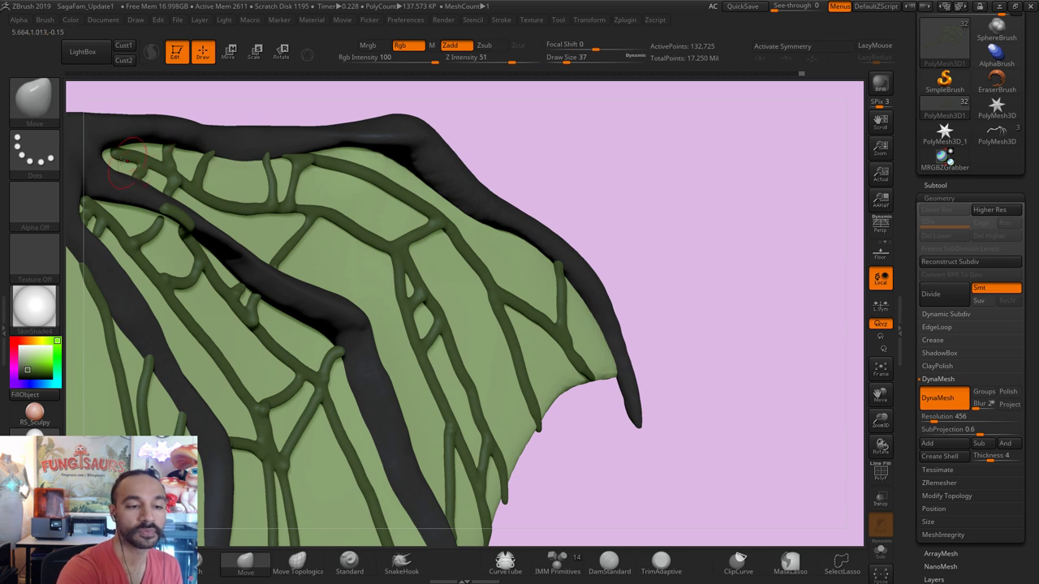
pyautogui.press('ctrl')
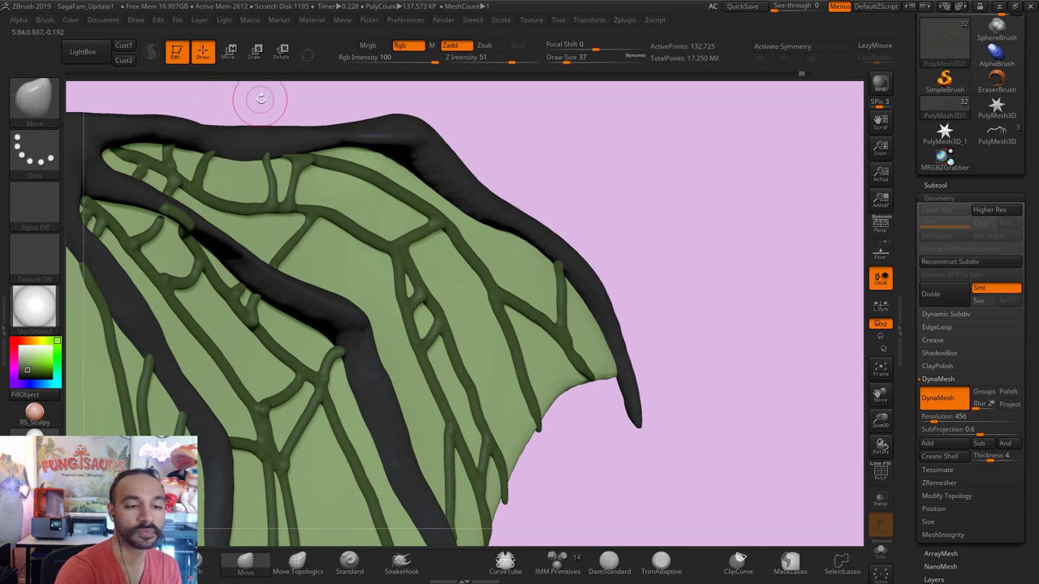
pyautogui.moveTo(255, 93)
pyautogui.keyDown('shift'); pyautogui.mouseDown()
pyautogui.moveTo(296, 106)
pyautogui.moveTo(298, 164)
pyautogui.mouseUp(); pyautogui.keyUp('shift')
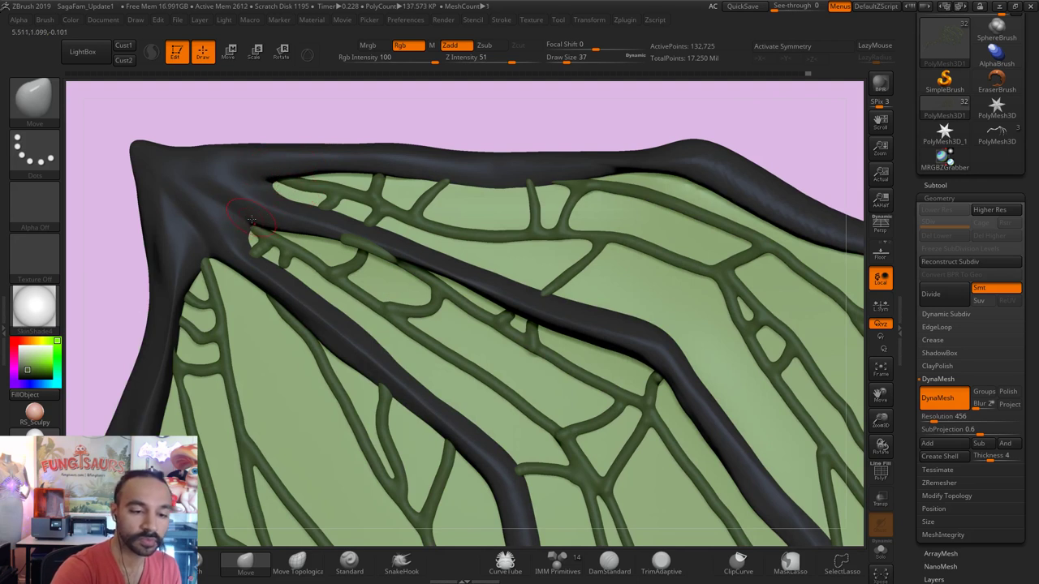
pyautogui.press('shift')
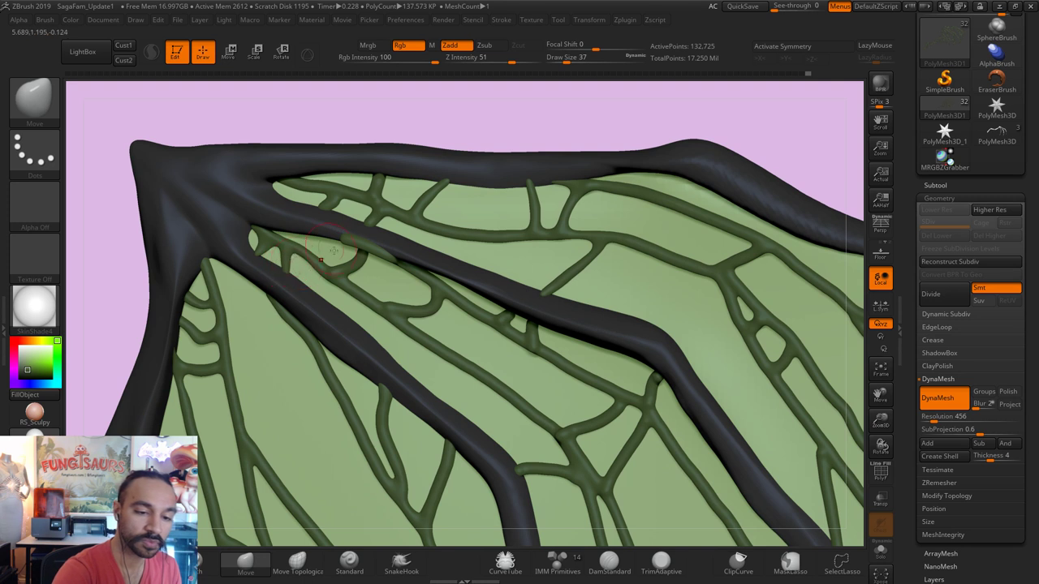
pyautogui.press('shift')
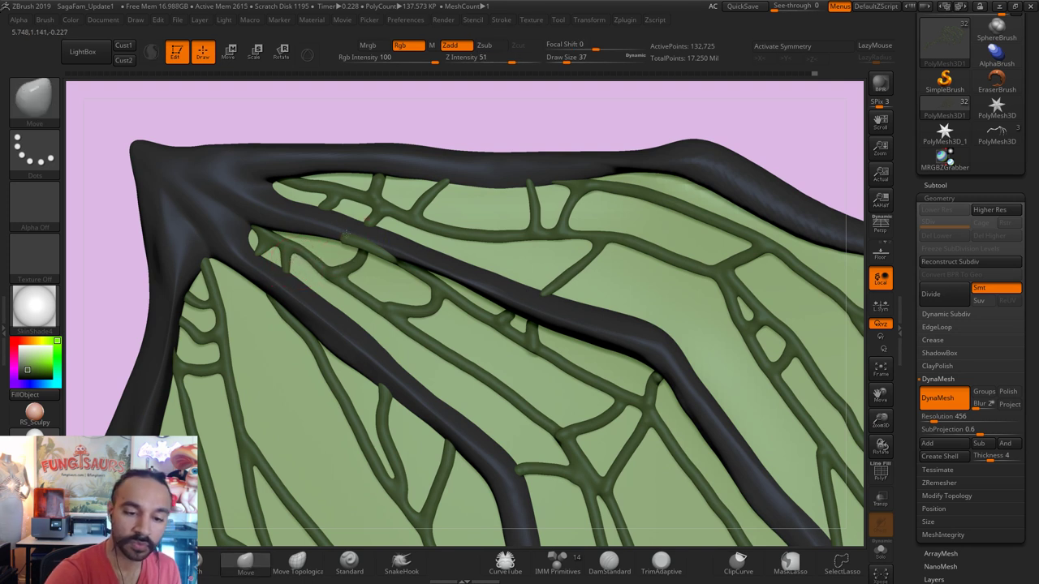
pyautogui.moveTo(498, 92); pyautogui.dragTo(422, 99)
pyautogui.press('s')
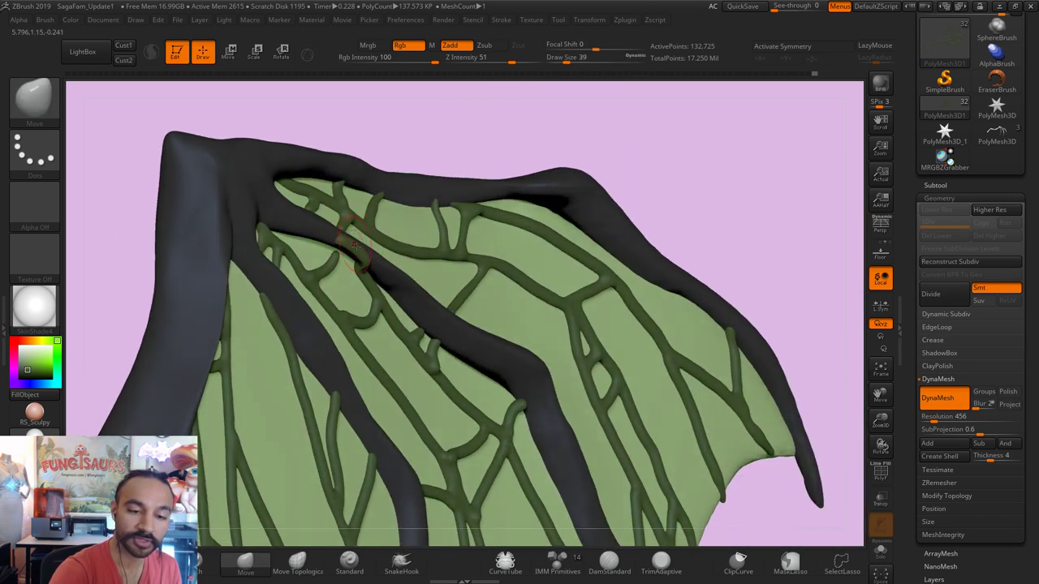
# Step: Solo the vein subtool, lasso-hide its stray side branch, set brush size 18, and unsolo
pyautogui.click(879, 548)
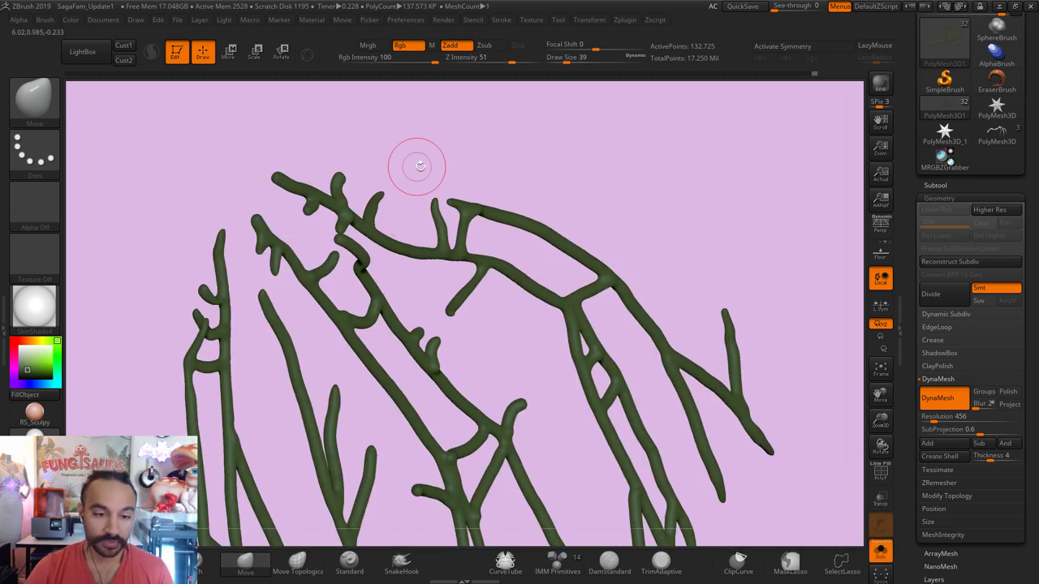
pyautogui.moveTo(416, 165)
pyautogui.mouseDown()
pyautogui.moveTo(443, 167)
pyautogui.moveTo(584, 455)
pyautogui.moveTo(571, 344)
pyautogui.moveTo(579, 321)
pyautogui.mouseUp()
pyautogui.hotkey('ctrl', 'shift')
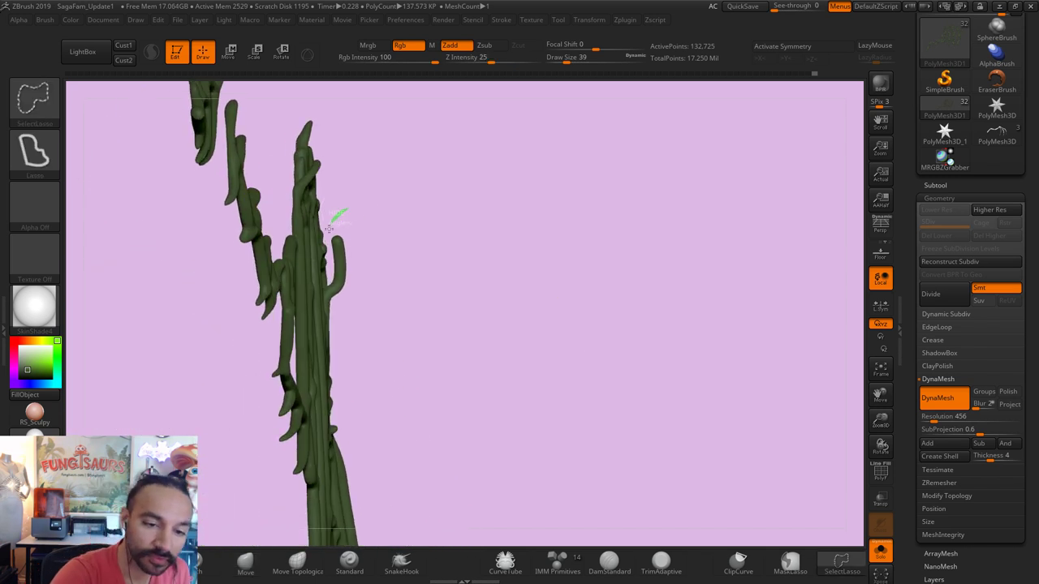
pyautogui.moveTo(330, 273)
pyautogui.keyDown('ctrl'); pyautogui.keyDown('alt'); pyautogui.keyDown('shift'); pyautogui.mouseDown()
pyautogui.moveTo(336, 302)
pyautogui.moveTo(329, 276)
pyautogui.mouseUp(); pyautogui.keyUp('shift'); pyautogui.keyUp('alt'); pyautogui.keyUp('ctrl')
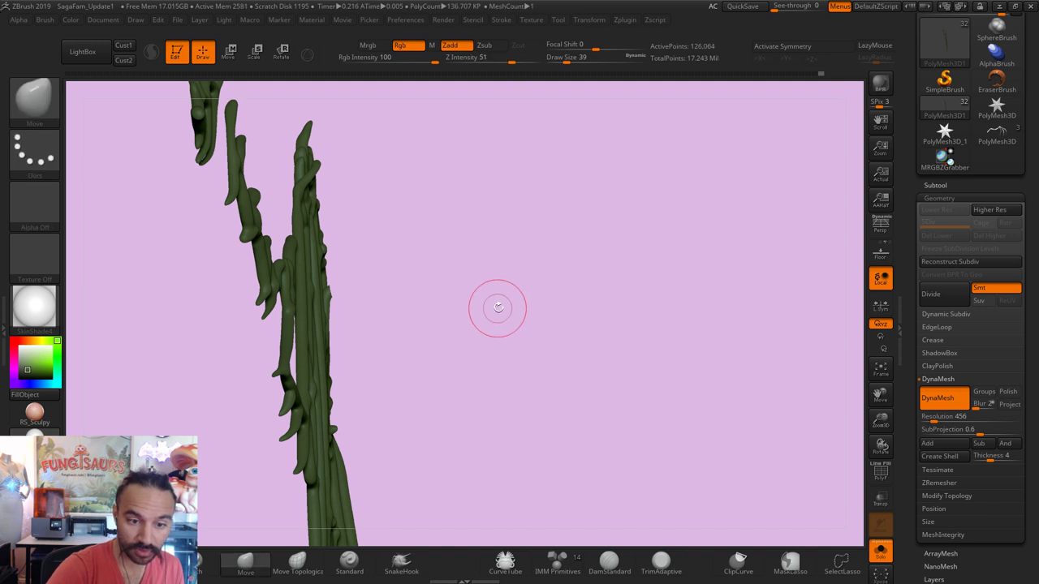
pyautogui.moveTo(499, 309)
pyautogui.keyDown('shift'); pyautogui.mouseDown()
pyautogui.moveTo(363, 288)
pyautogui.moveTo(777, 413)
pyautogui.mouseUp(); pyautogui.keyUp('shift')
pyautogui.press('s')
pyautogui.click(357, 288)
pyautogui.click(881, 554)
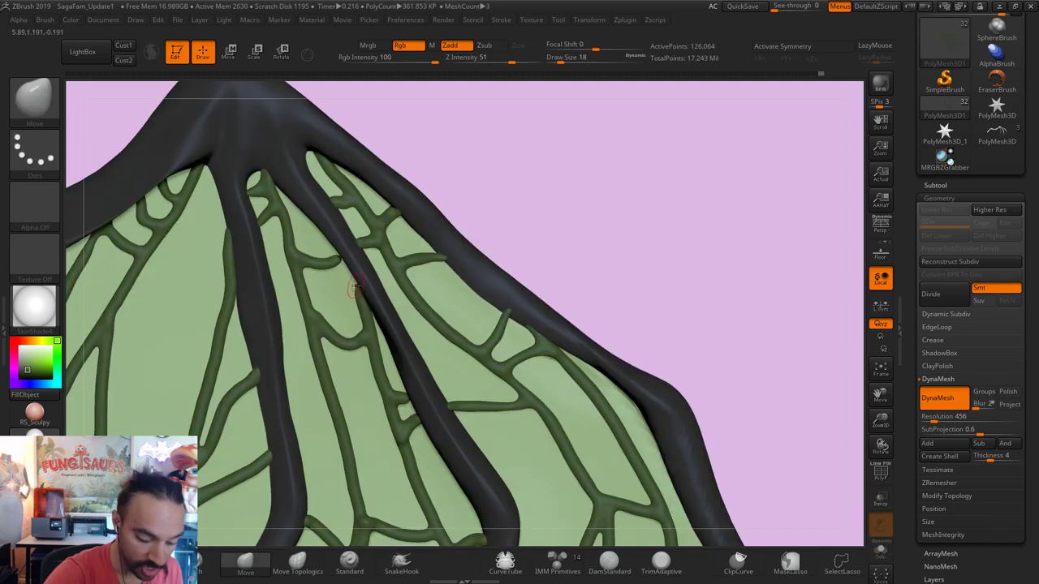
# Step: Smooth the vein near the upper wing bones with a size-29 brush
pyautogui.press(']')
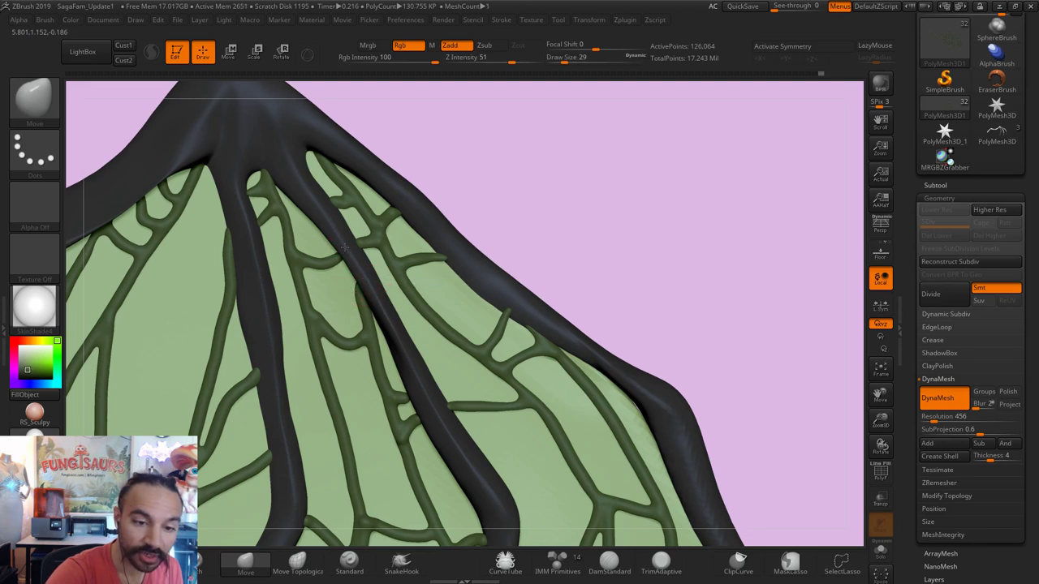
pyautogui.press('shift')
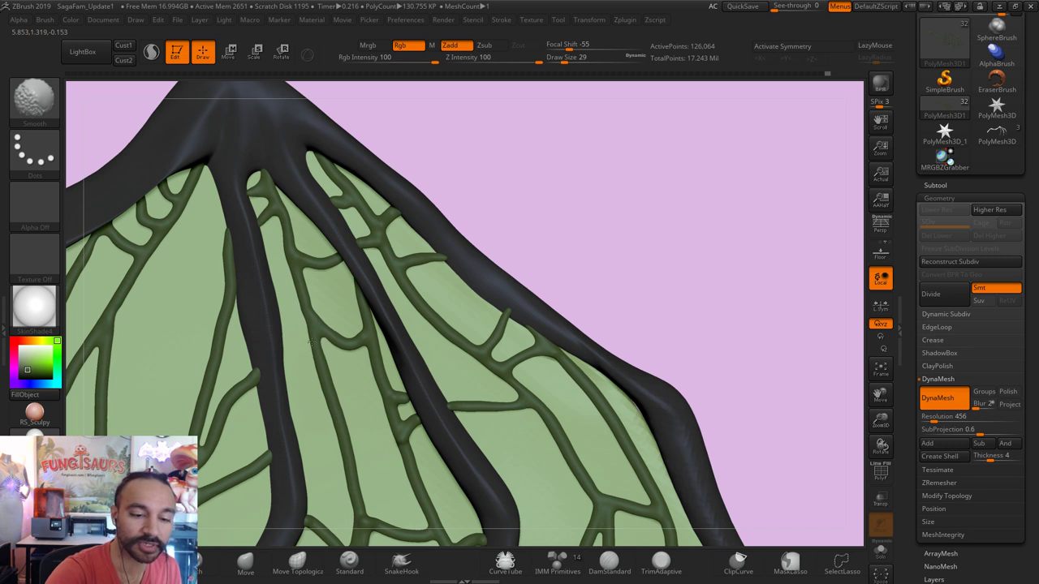
pyautogui.moveTo(305, 329)
pyautogui.keyDown('shift'); pyautogui.mouseDown()
pyautogui.moveTo(316, 365)
pyautogui.moveTo(303, 301)
pyautogui.moveTo(302, 336)
pyautogui.mouseUp(); pyautogui.keyUp('shift')
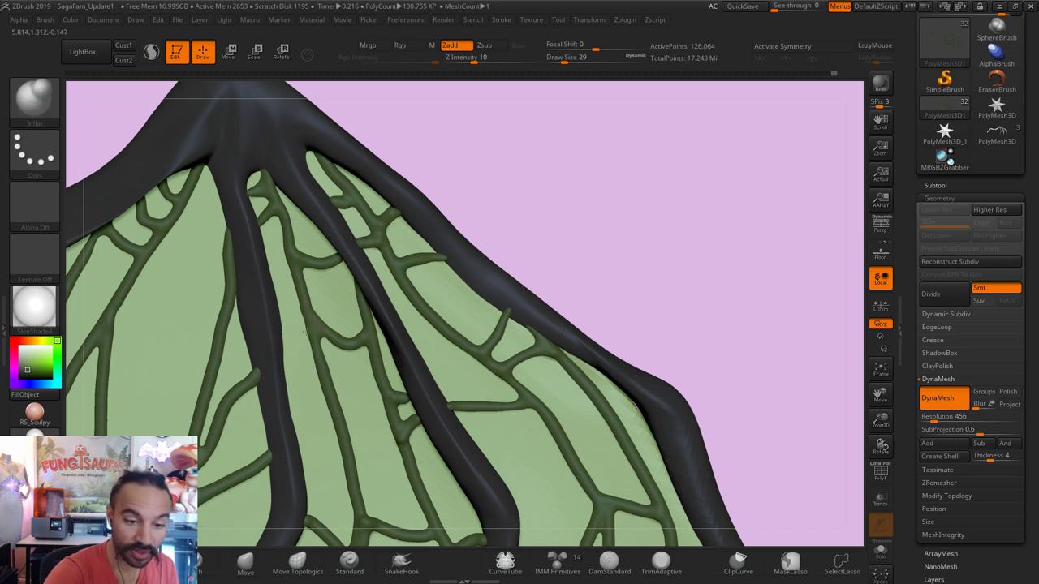
# Step: Pick the Inflat brush, then the Move brush at size 71, and zoom out to the whole wing
pyautogui.press('b')
pyautogui.press('i')
pyautogui.press('n')
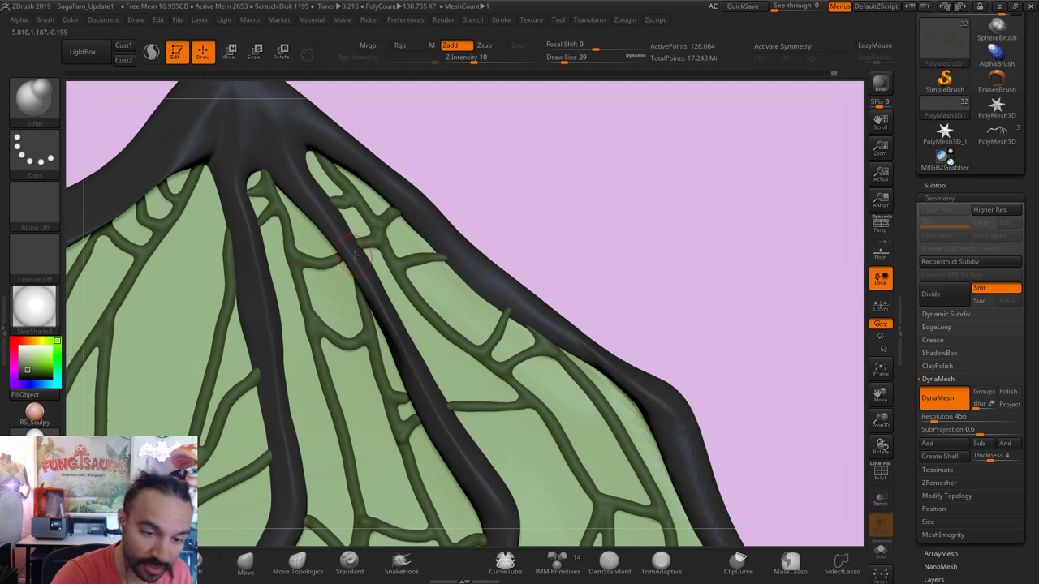
pyautogui.press('b')
pyautogui.press('m')
pyautogui.press('v')
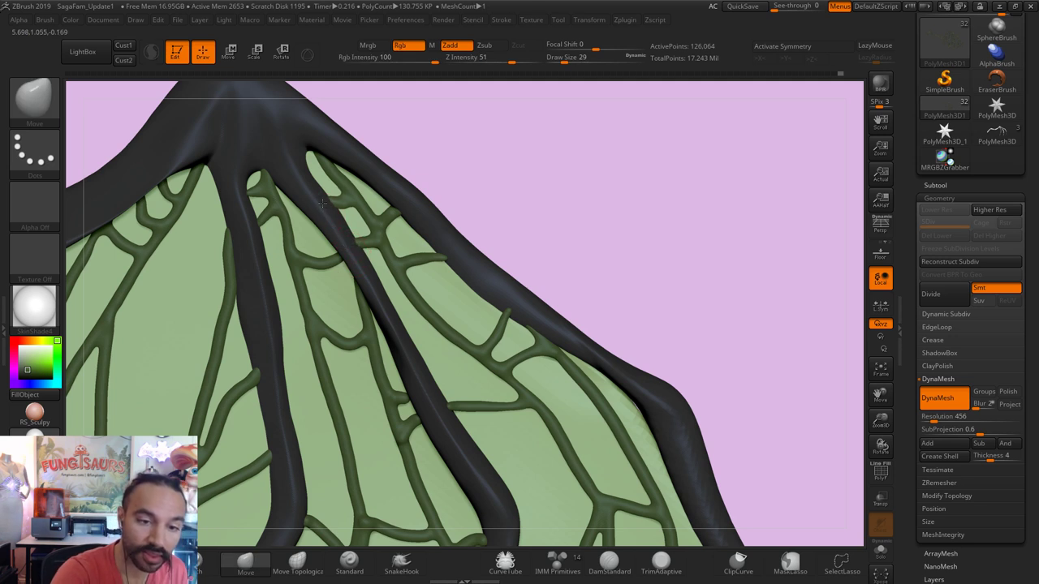
pyautogui.press('s')
pyautogui.moveTo(393, 198); pyautogui.dragTo(405, 209)
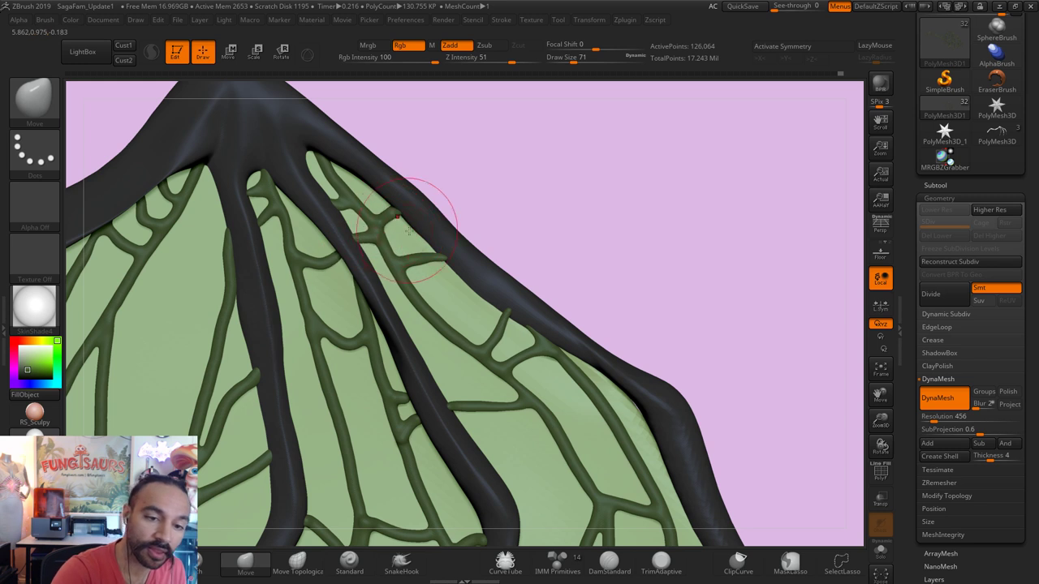
pyautogui.moveTo(520, 193); pyautogui.dragTo(699, 292)
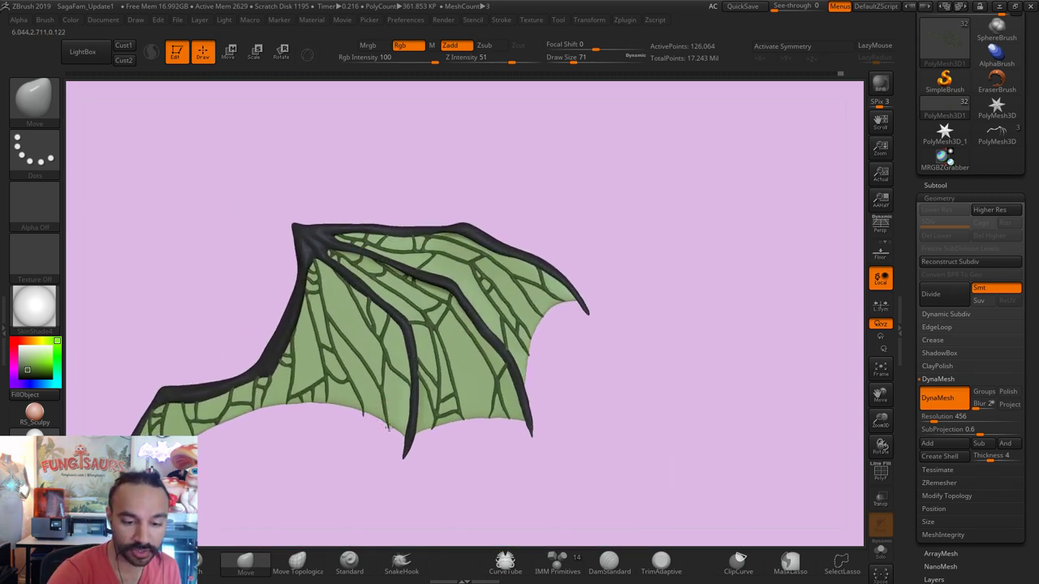
# Step: Smooth the wing's lower trailing edge at brush size 44 and lasso-hide stray geometry there
pyautogui.press(']')
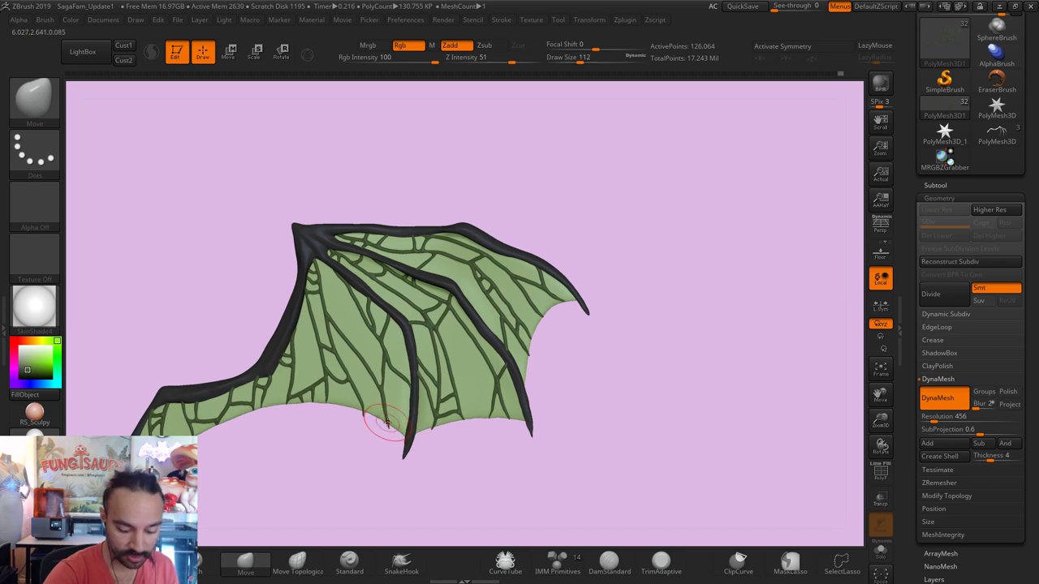
pyautogui.press('s')
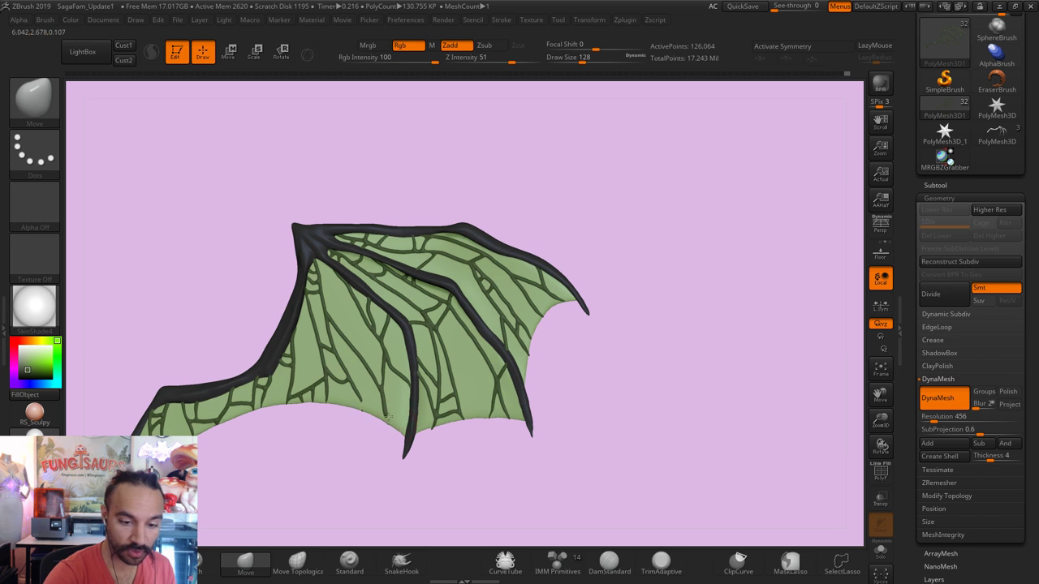
pyautogui.press('shift')
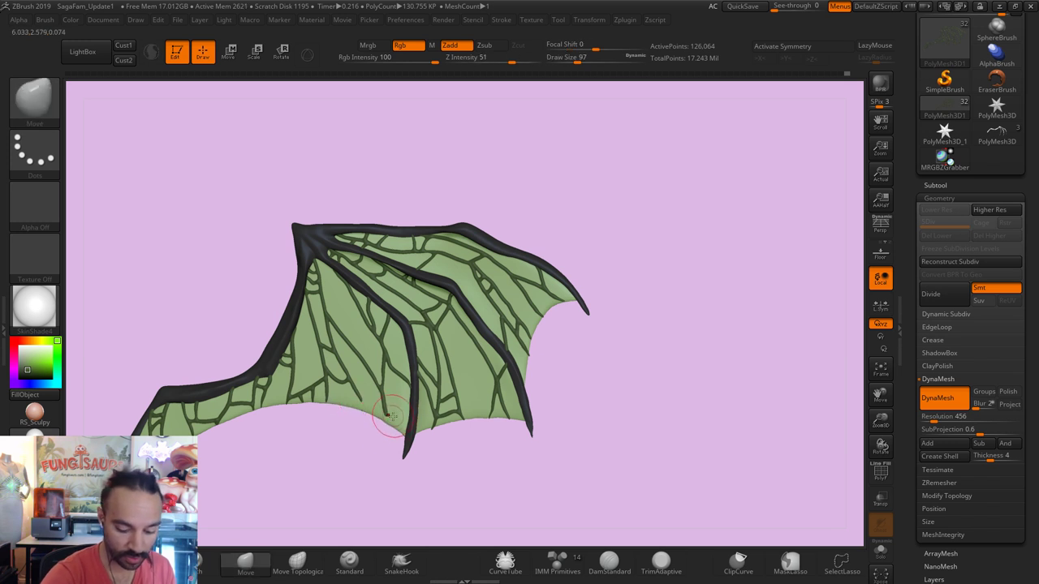
pyautogui.press('[')
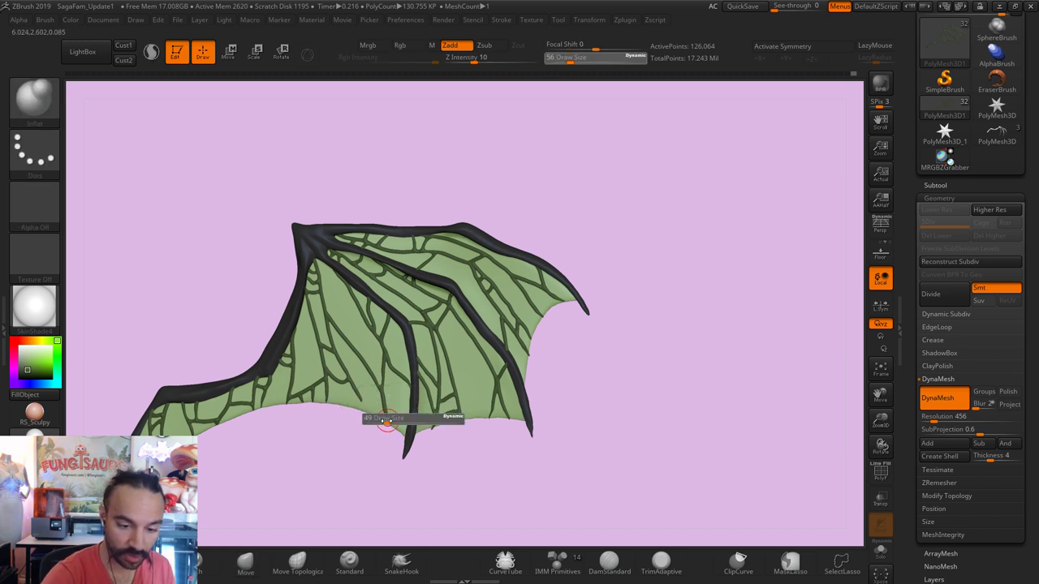
pyautogui.press('shift')
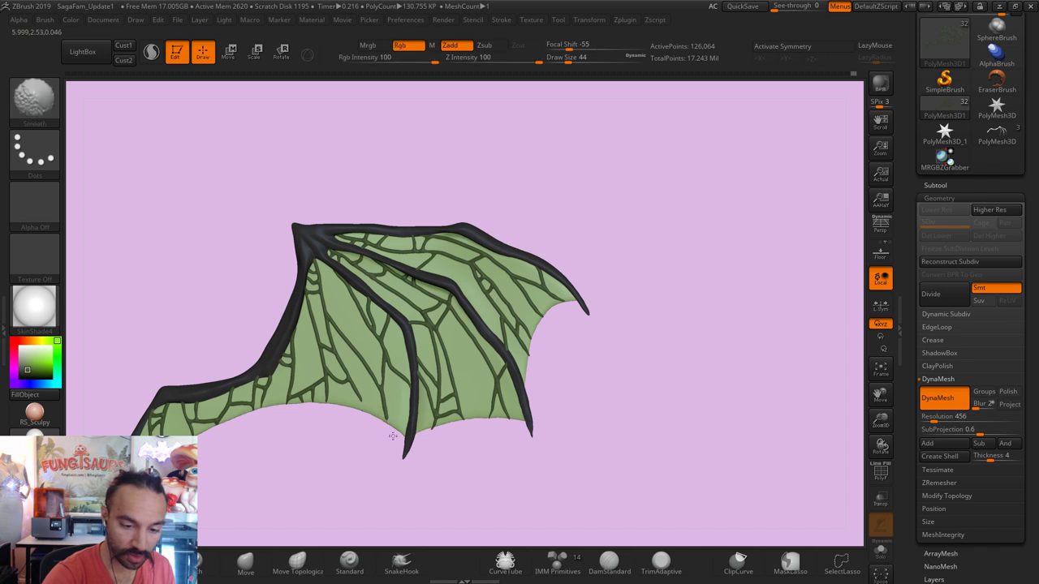
pyautogui.press('shift')
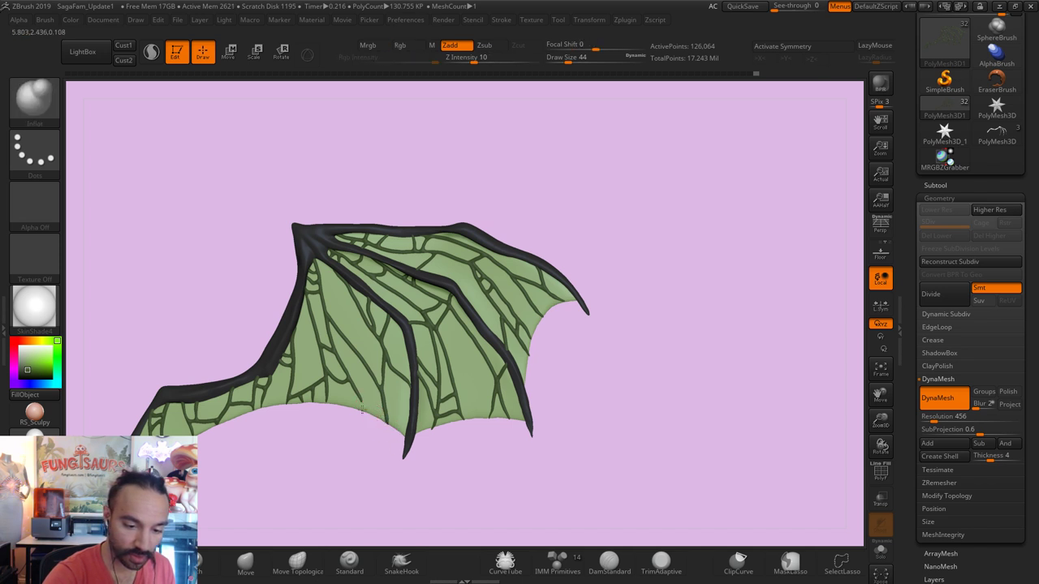
pyautogui.press('shift')
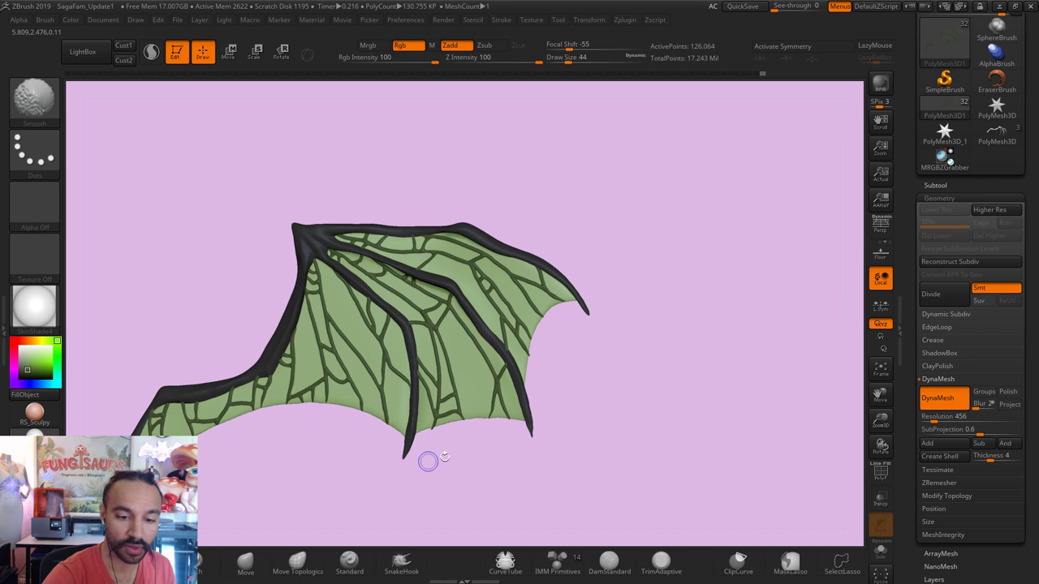
pyautogui.press('shift')
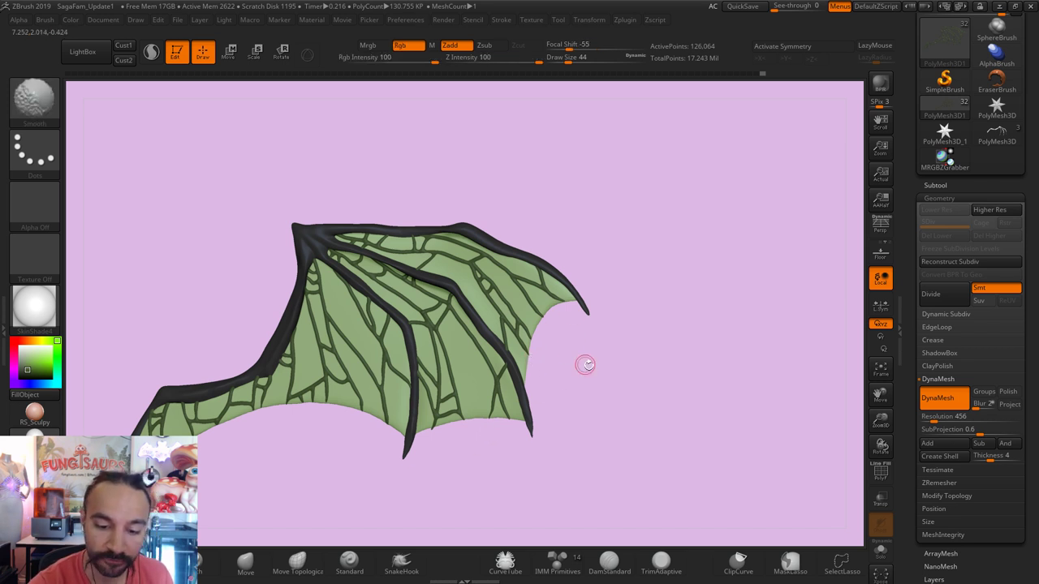
pyautogui.moveTo(586, 364)
pyautogui.mouseDown()
pyautogui.moveTo(591, 376)
pyautogui.moveTo(425, 434)
pyautogui.mouseUp()
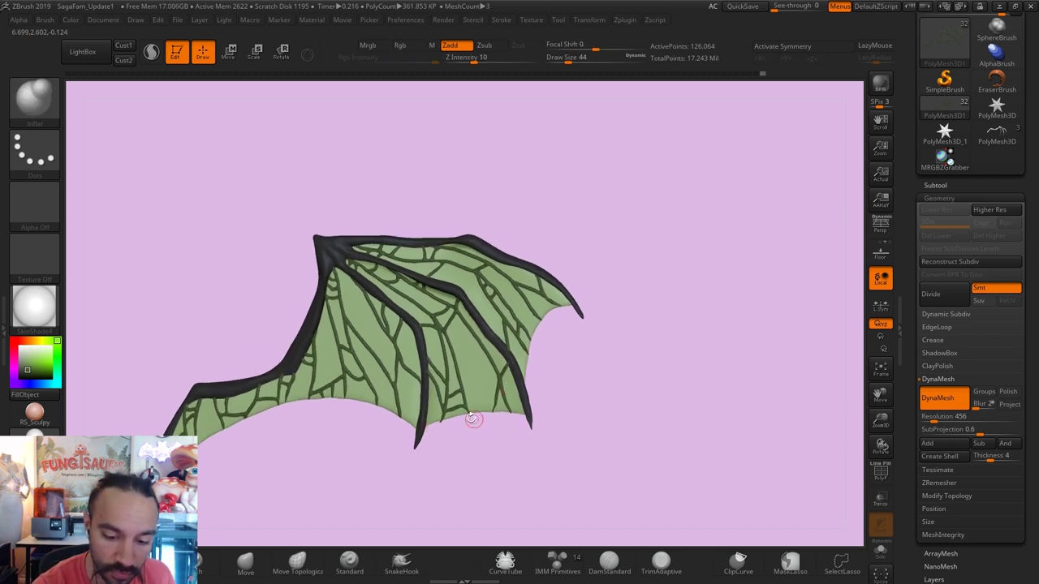
pyautogui.press('shift')
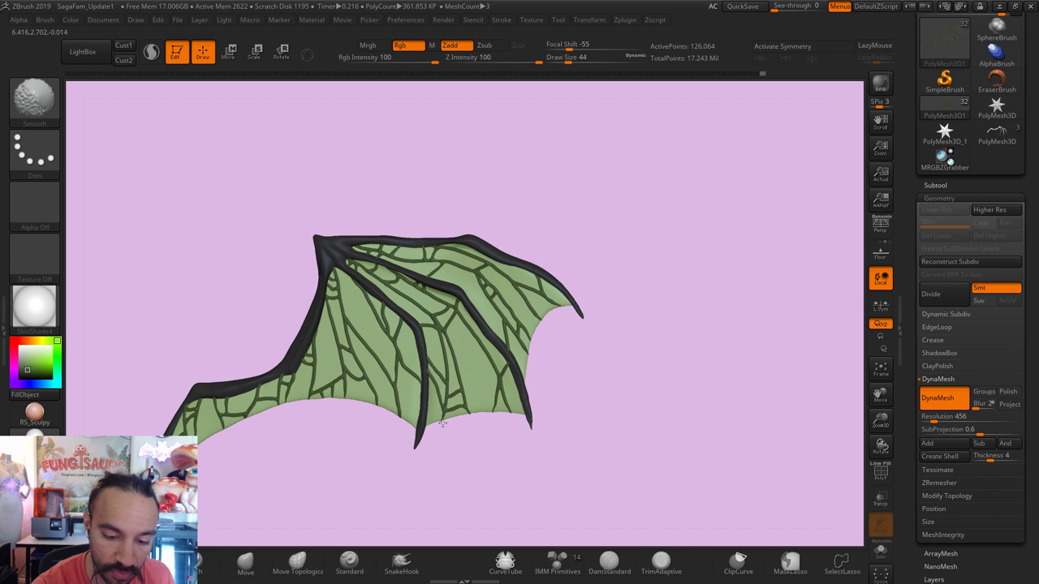
pyautogui.moveTo(451, 426)
pyautogui.keyDown('ctrl'); pyautogui.keyDown('shift'); pyautogui.mouseDown(button='right')
pyautogui.moveTo(487, 441)
pyautogui.moveTo(447, 425)
pyautogui.moveTo(434, 443)
pyautogui.mouseUp(button='right'); pyautogui.keyUp('shift'); pyautogui.keyUp('ctrl')
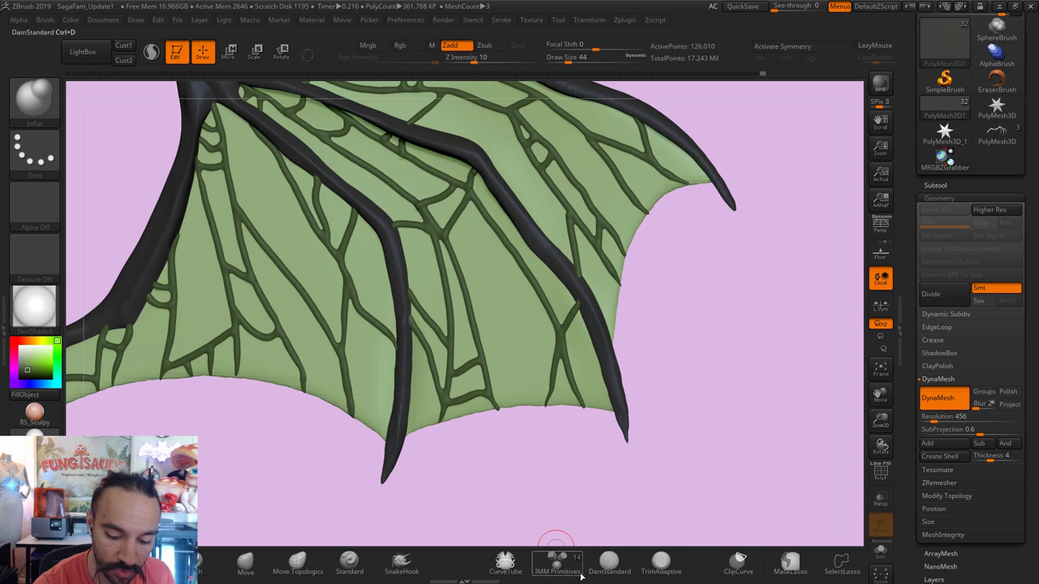
pyautogui.keyDown('ctrl'); pyautogui.keyDown('shift'); pyautogui.moveTo(445, 427); pyautogui.dragTo(433, 443); pyautogui.keyUp('shift'); pyautogui.keyUp('ctrl')
# Step: Frame the wing and rotate it to review its shape from several angles
pyautogui.press('f')
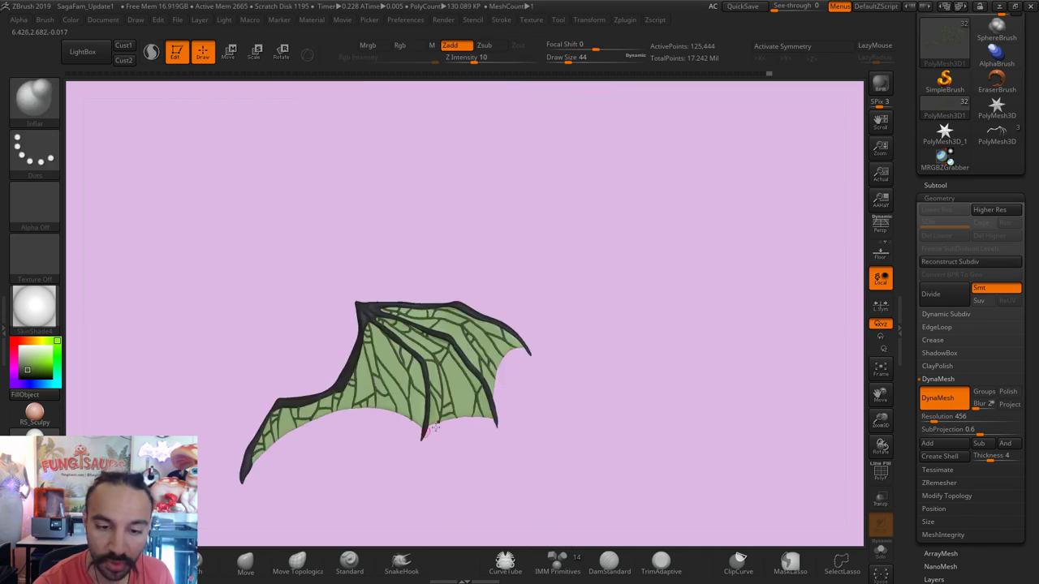
pyautogui.moveTo(672, 320); pyautogui.dragTo(726, 267)
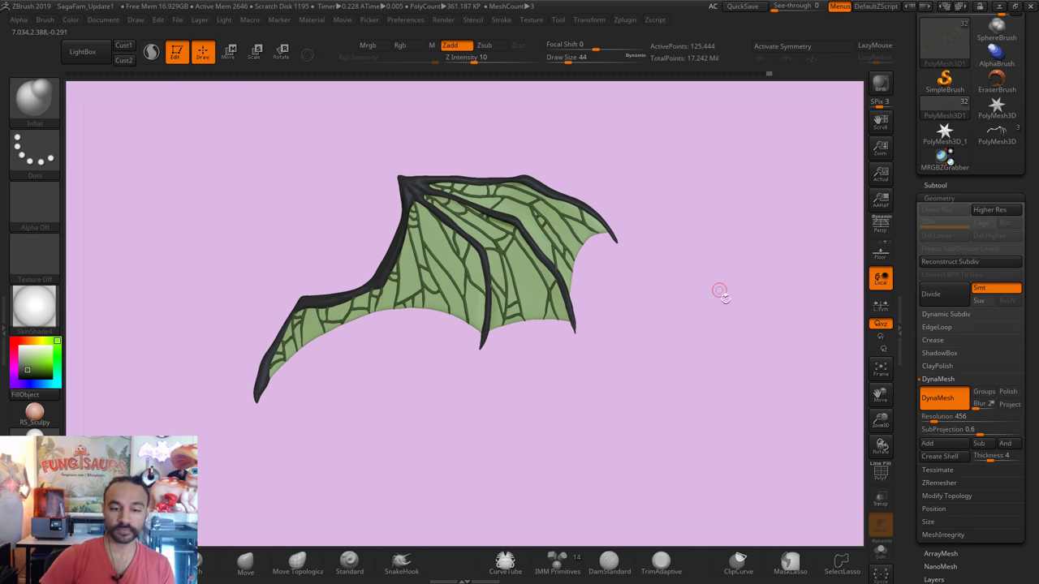
pyautogui.moveTo(711, 338); pyautogui.dragTo(673, 347)
pyautogui.press('w')
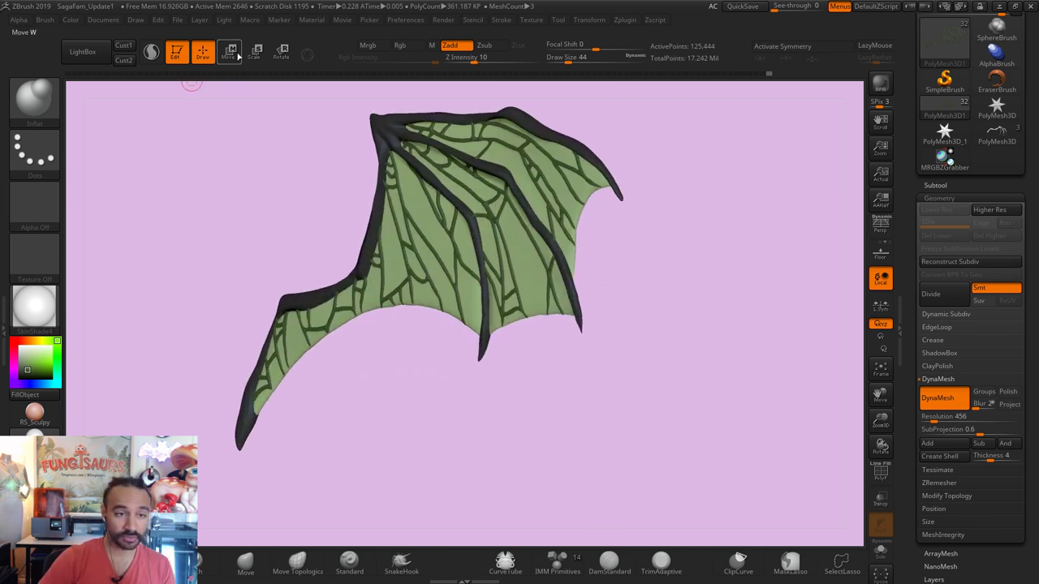
pyautogui.moveTo(462, 411); pyautogui.dragTo(439, 316)
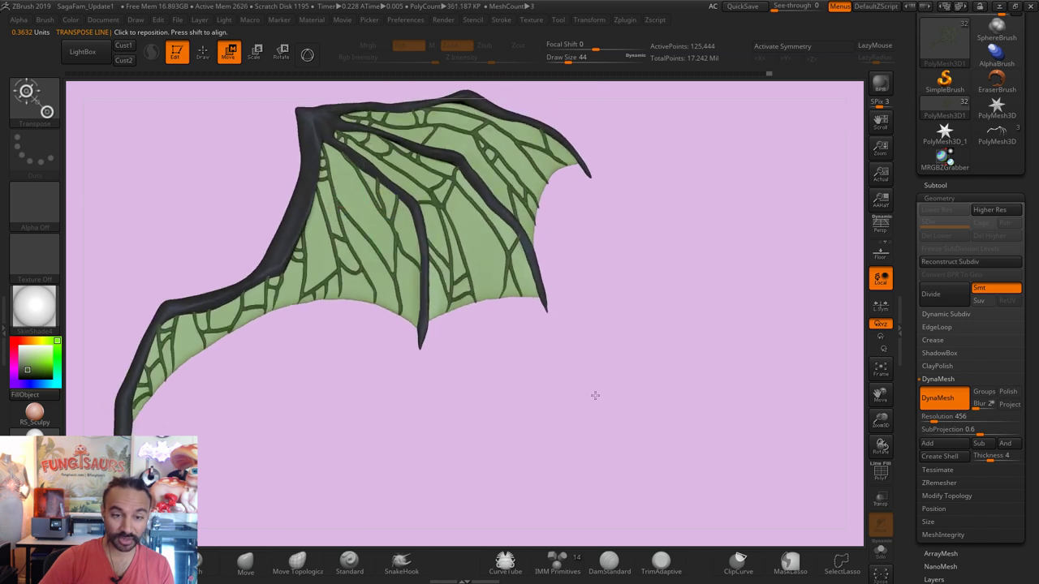
pyautogui.moveTo(459, 352); pyautogui.dragTo(853, 301)
# Step: Duplicate the vein subtool as PolyMesh3D2_2, offset the copy with Transpose Move, then return to Draw
pyautogui.click(959, 185)
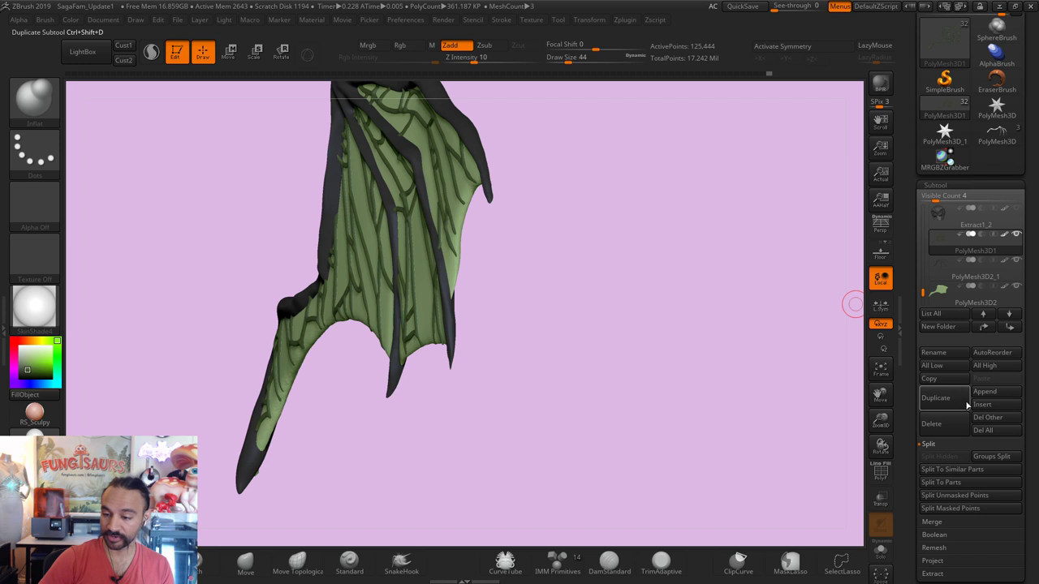
pyautogui.click(943, 399)
pyautogui.click(229, 51)
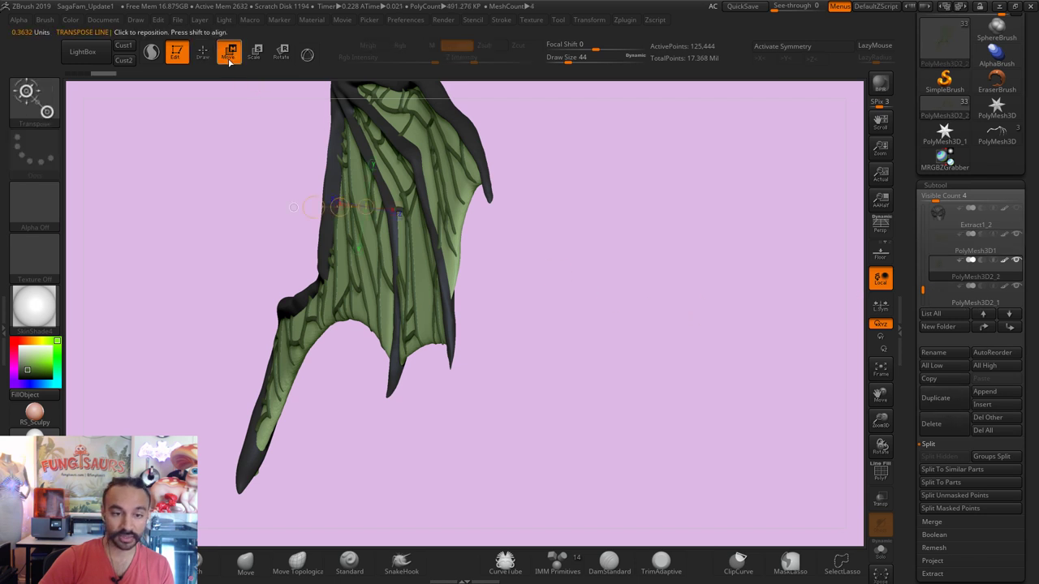
pyautogui.moveTo(629, 307); pyautogui.dragTo(628, 310)
pyautogui.moveTo(339, 206); pyautogui.dragTo(340, 207)
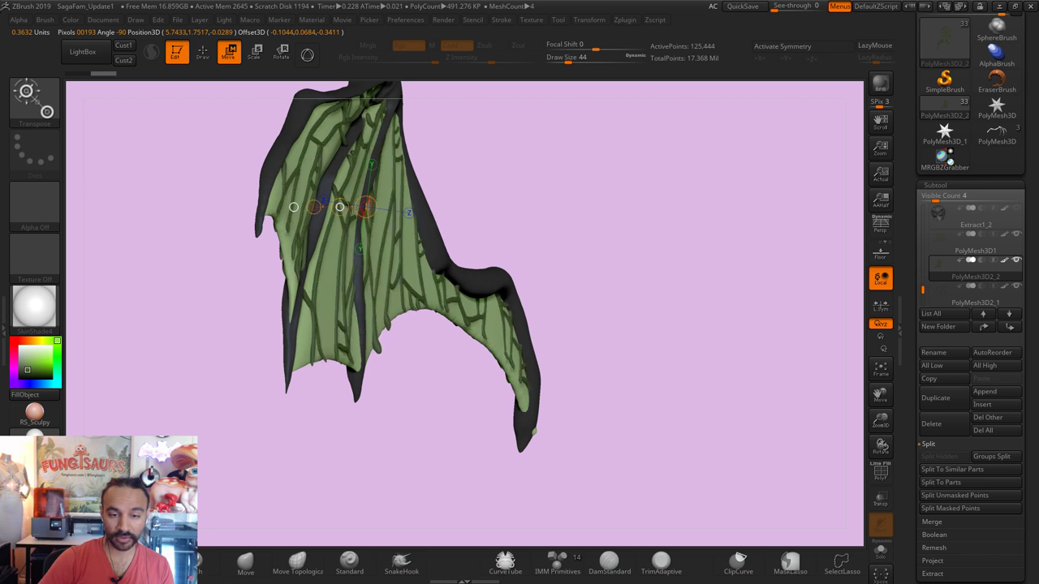
pyautogui.moveTo(339, 206); pyautogui.dragTo(558, 241, button='right')
pyautogui.press('q')
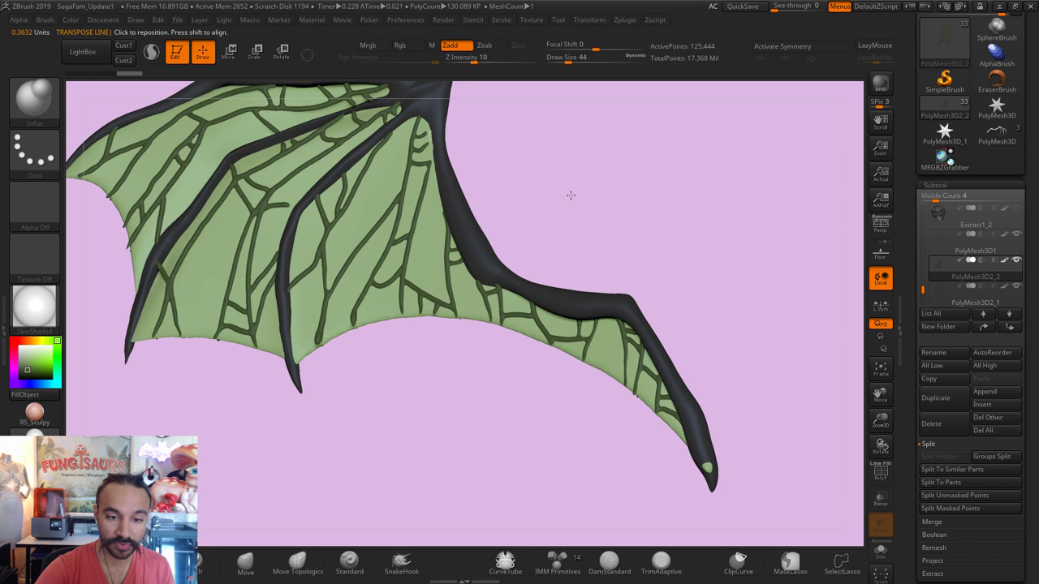
pyautogui.press('f')
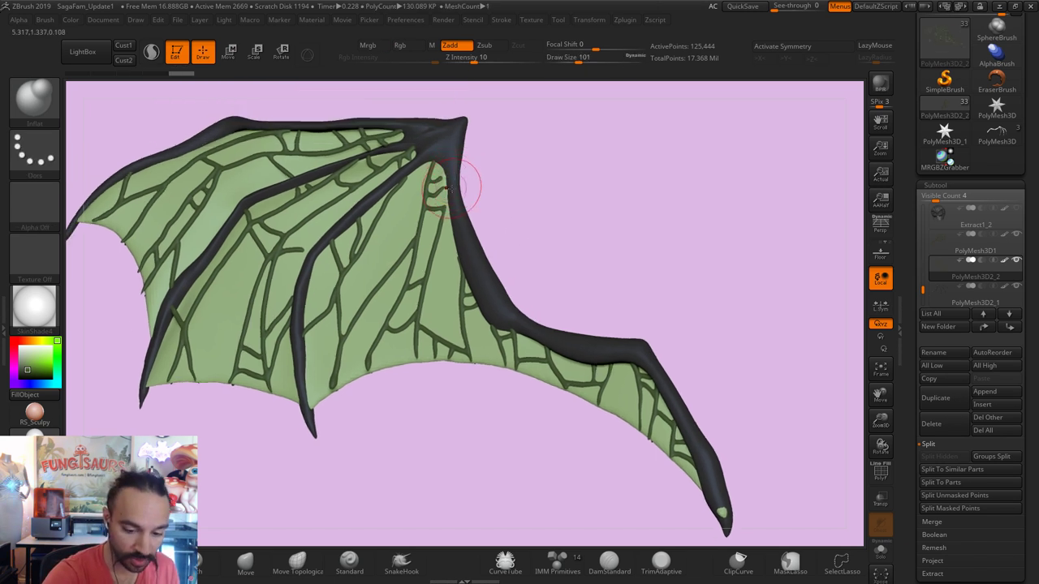
# Step: Reshape the curve of the wing's trailing edge with the Move brush
pyautogui.press('b')
pyautogui.press('m')
pyautogui.press('v')
pyautogui.moveTo(457, 184)
pyautogui.mouseDown()
pyautogui.moveTo(450, 199)
pyautogui.moveTo(430, 177)
pyautogui.mouseUp()
pyautogui.press('s')
pyautogui.moveTo(365, 167); pyautogui.dragTo(406, 167)
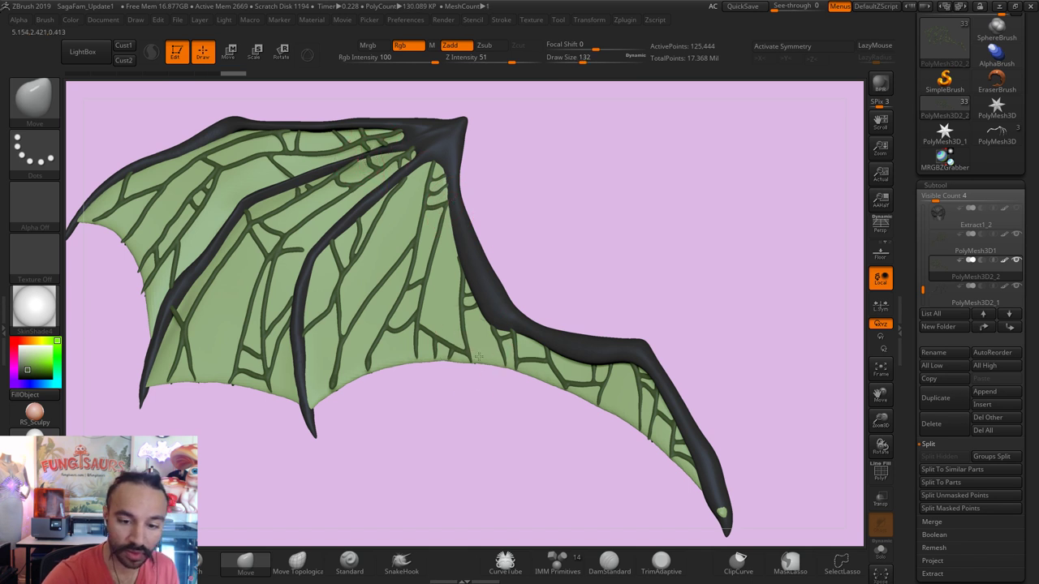
pyautogui.moveTo(479, 357); pyautogui.dragTo(487, 365)
pyautogui.press('[')
pyautogui.moveTo(581, 341); pyautogui.dragTo(591, 336)
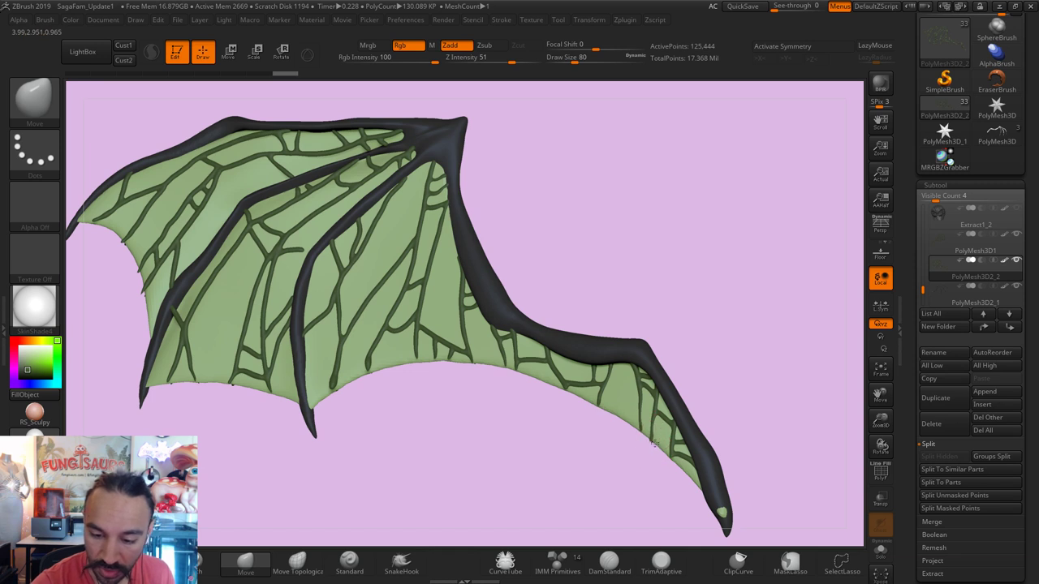
# Step: Make the membrane subtool active, zoom out, and turn off Solo to show all subtools
pyautogui.keyDown('alt'); pyautogui.click(724, 510); pyautogui.keyUp('alt')
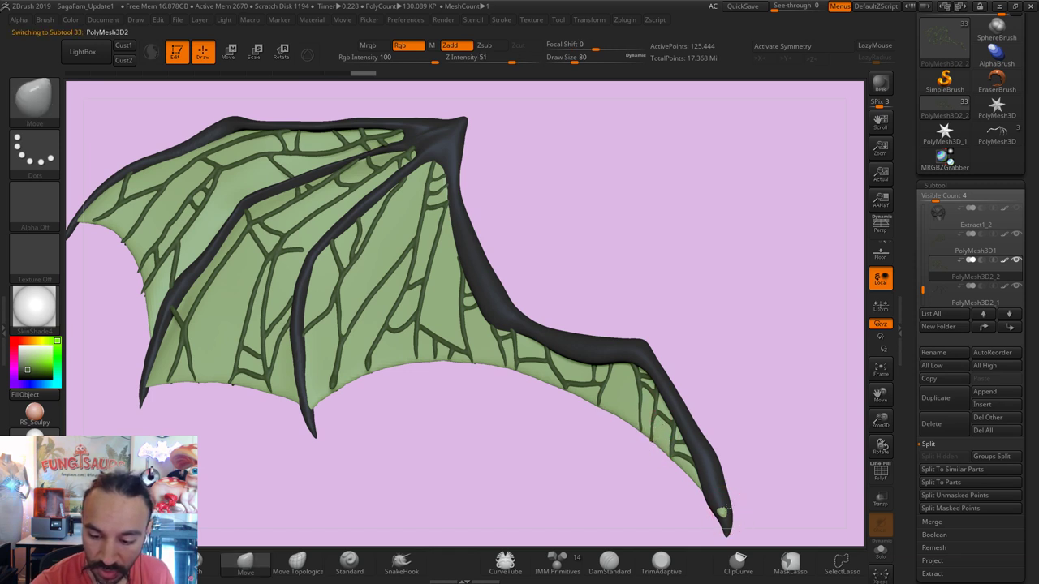
pyautogui.moveTo(765, 378); pyautogui.dragTo(737, 457)
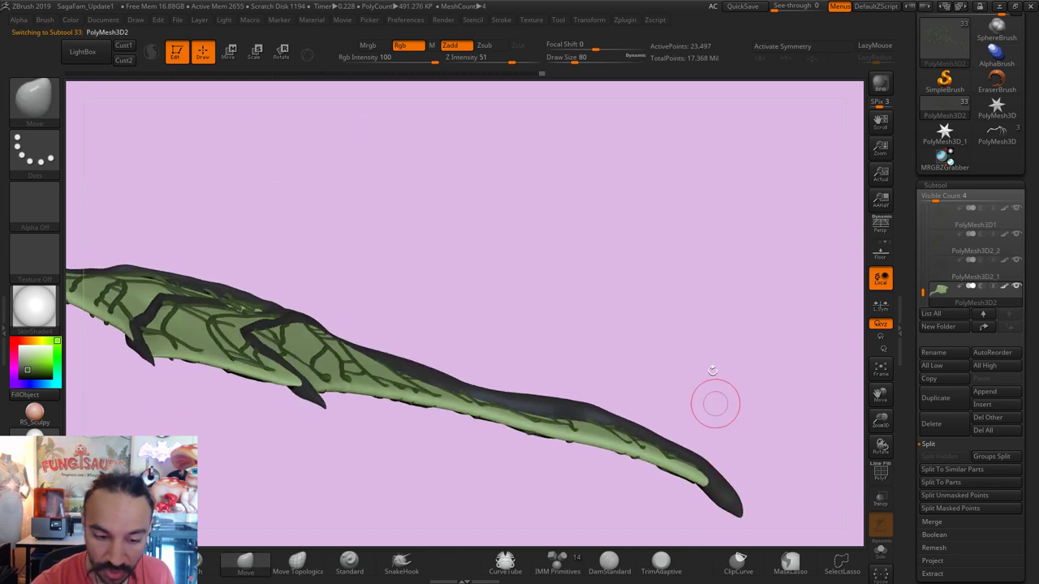
pyautogui.moveTo(715, 404); pyautogui.dragTo(525, 380)
pyautogui.keyDown('alt'); pyautogui.moveTo(589, 227); pyautogui.dragTo(260, 236); pyautogui.keyUp('alt')
pyautogui.keyDown('alt'); pyautogui.moveTo(658, 371); pyautogui.dragTo(650, 432); pyautogui.keyUp('alt')
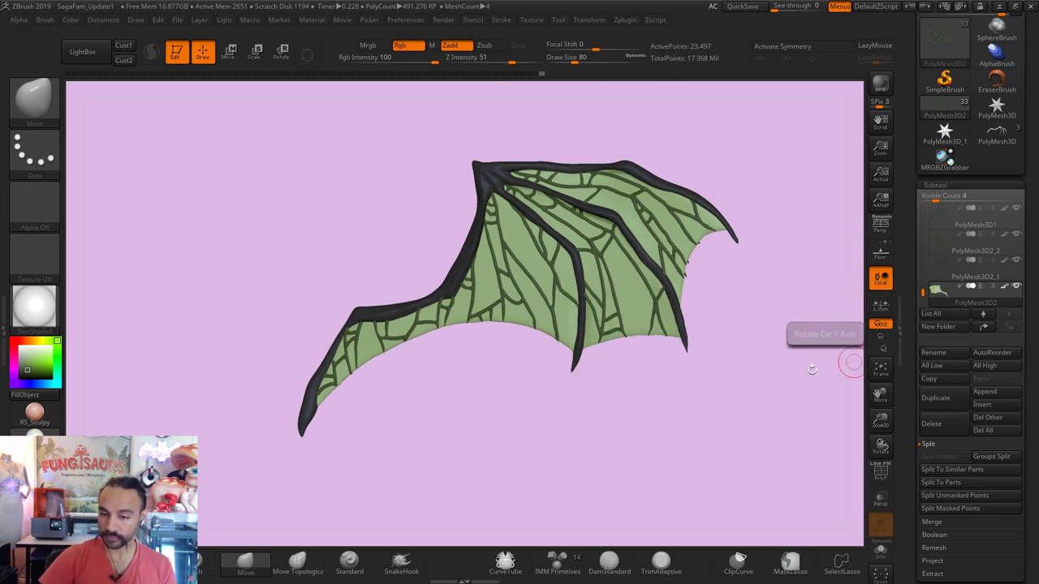
pyautogui.keyDown('alt'); pyautogui.moveTo(811, 369); pyautogui.dragTo(822, 524); pyautogui.keyUp('alt')
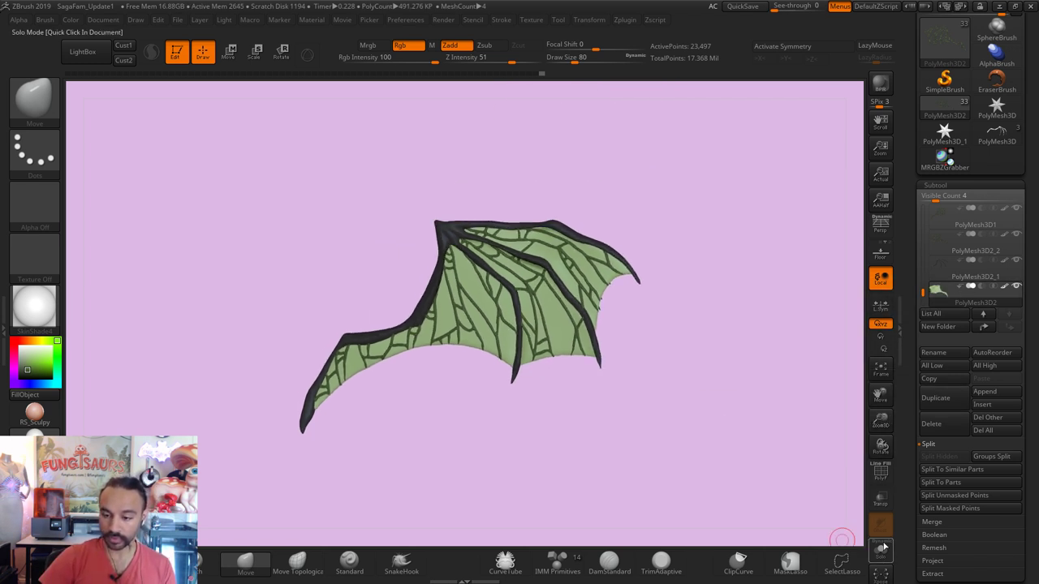
pyautogui.click(1017, 287)
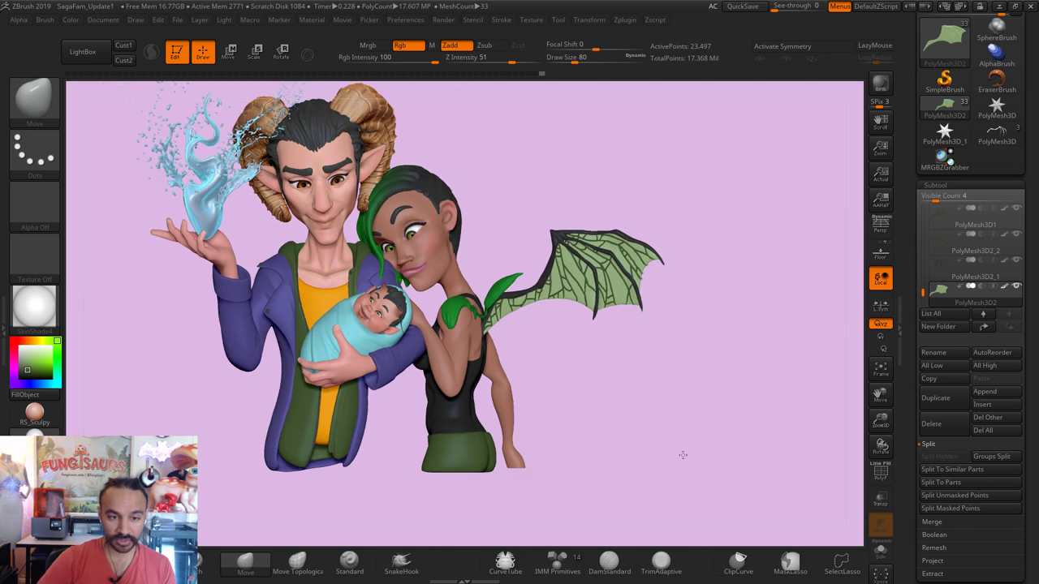
# Step: View the wing on the woman's back from the side, enable PolyF, and select PolyMesh3D1
pyautogui.press('f')
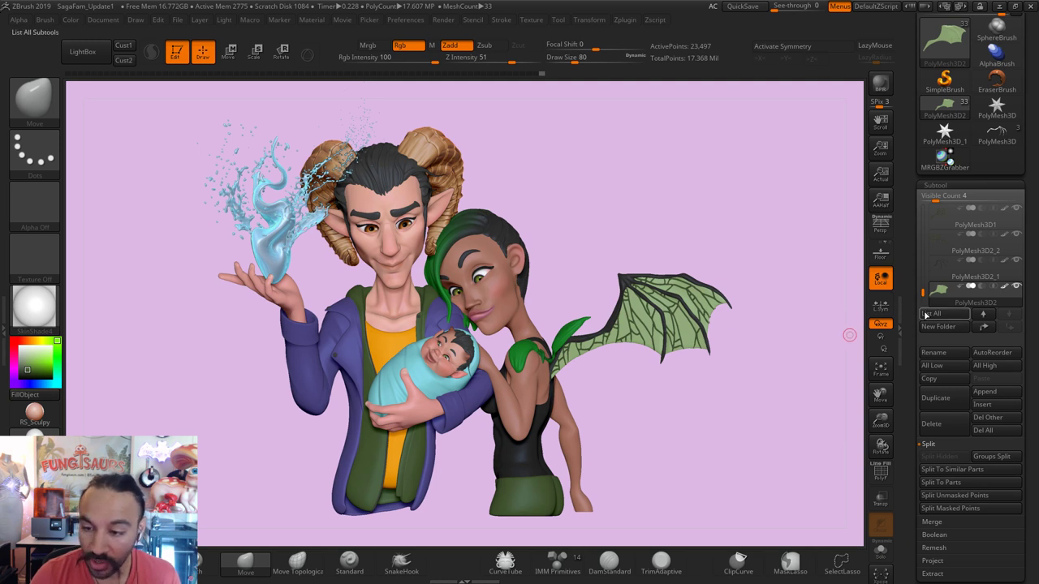
pyautogui.moveTo(635, 406); pyautogui.dragTo(631, 407)
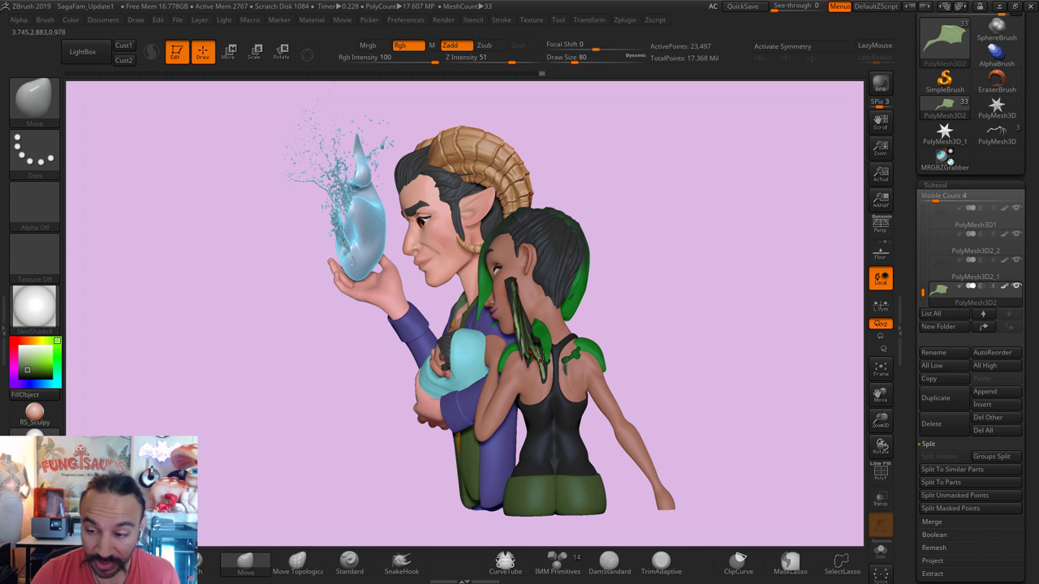
pyautogui.moveTo(940, 250)
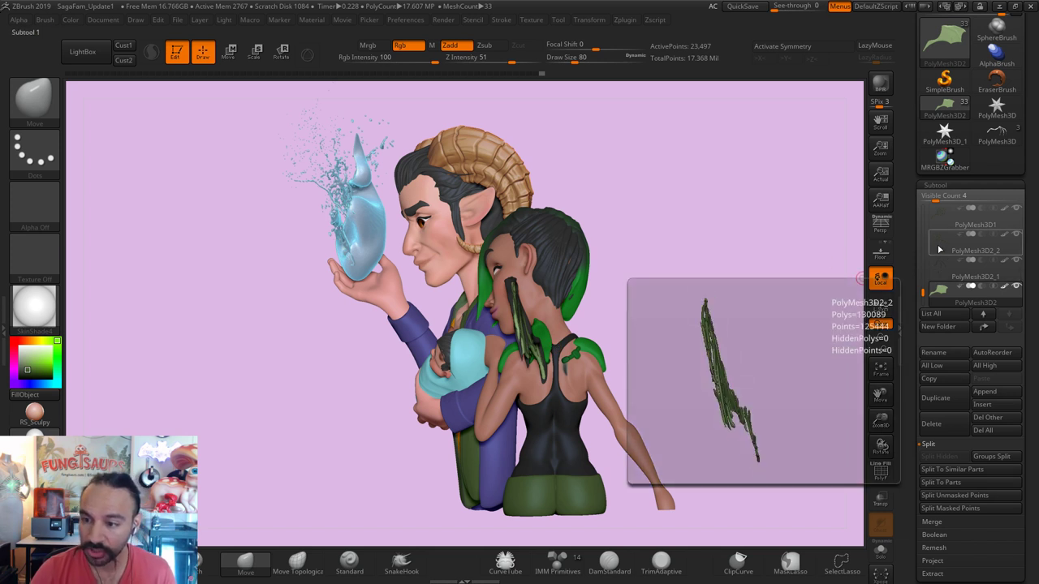
pyautogui.moveTo(923, 287); pyautogui.dragTo(924, 287)
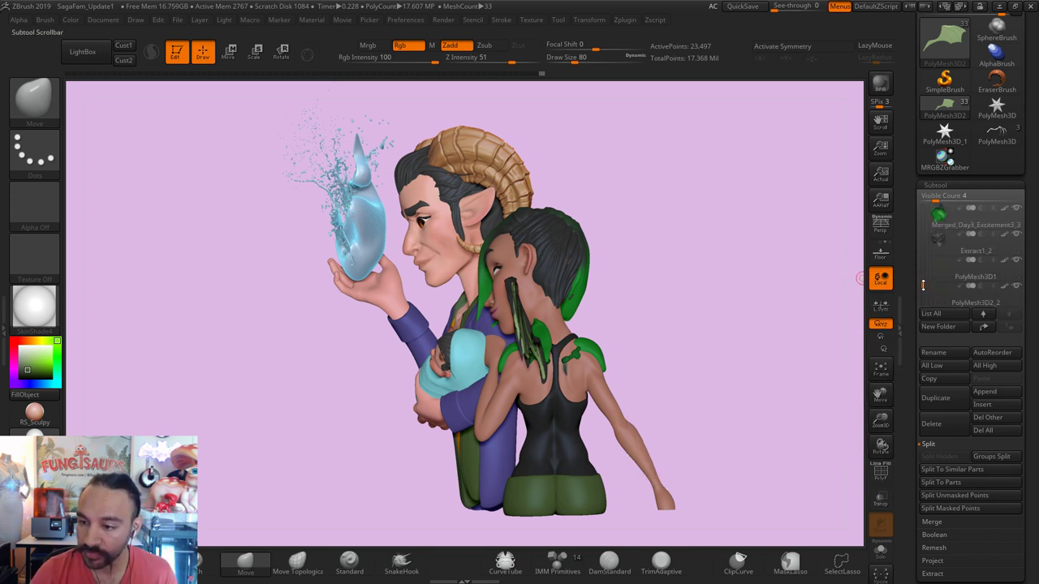
pyautogui.click(882, 474)
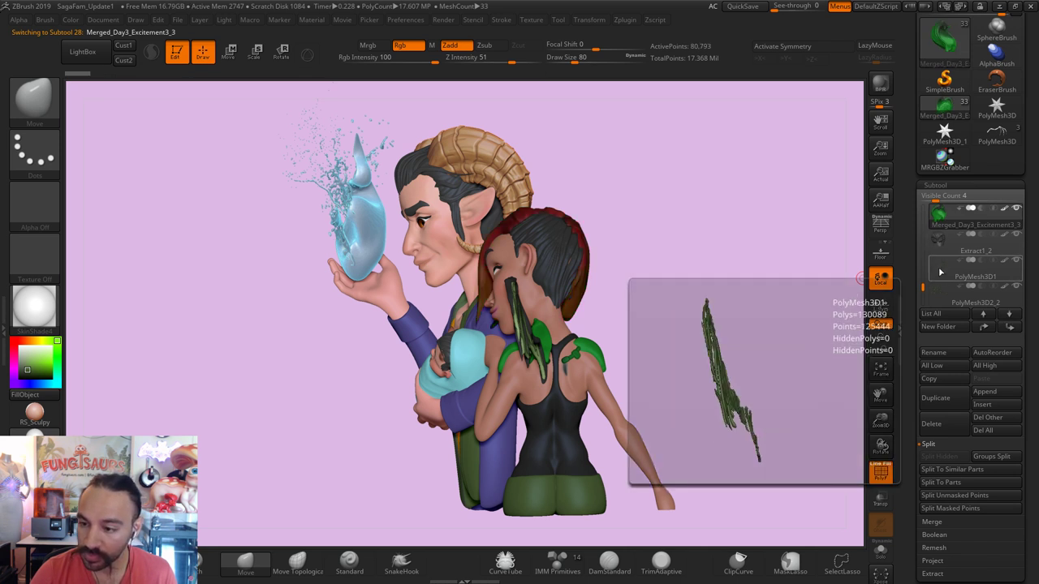
pyautogui.click(938, 290)
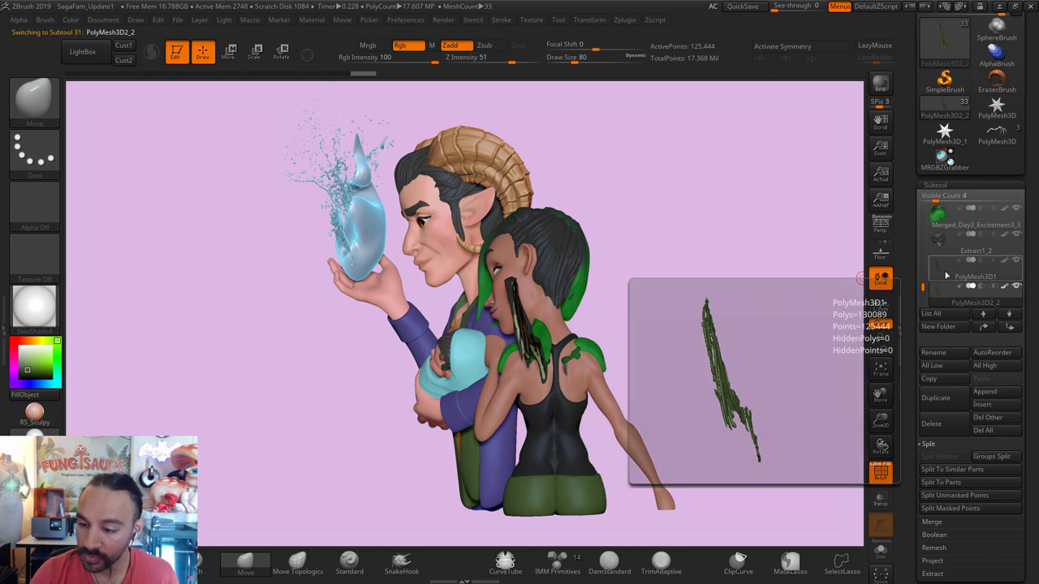
pyautogui.click(946, 274)
# Step: MergeDown PolyMesh3D1 with the wing copy below it, confirming with OK
pyautogui.click(948, 511)
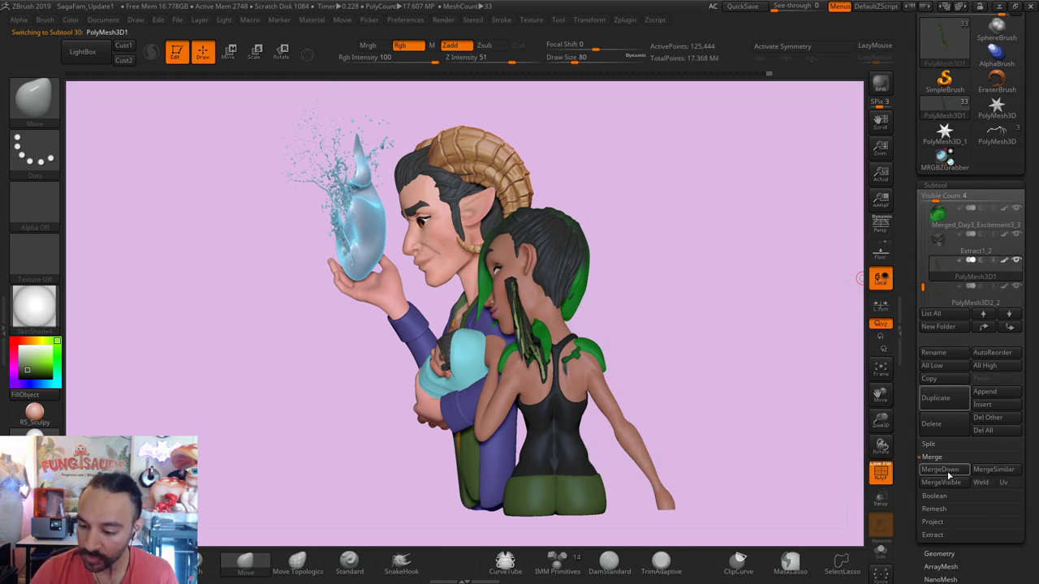
pyautogui.click(915, 492)
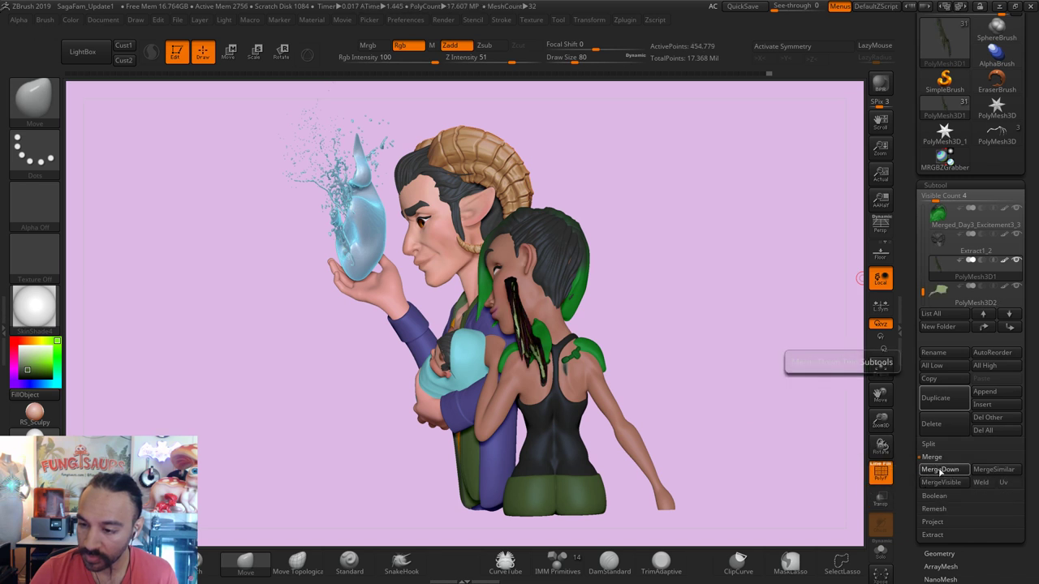
pyautogui.moveTo(788, 399); pyautogui.dragTo(792, 408)
# Step: Merge the Extract2 piece down into PolyMesh3D1, bringing the mesh count to 29
pyautogui.keyDown('alt'); pyautogui.click(540, 337); pyautogui.keyUp('alt')
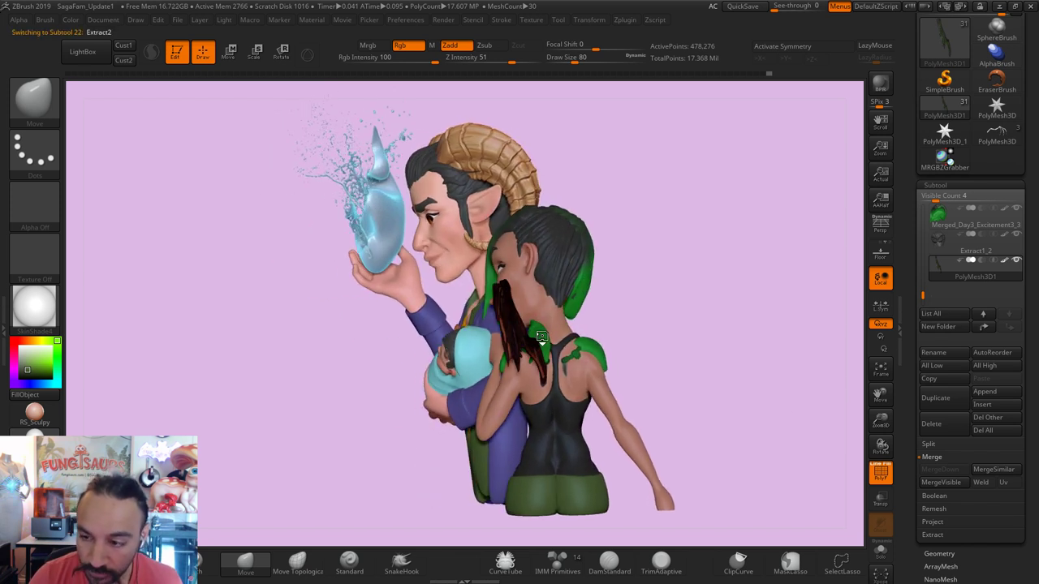
pyautogui.moveTo(946, 310)
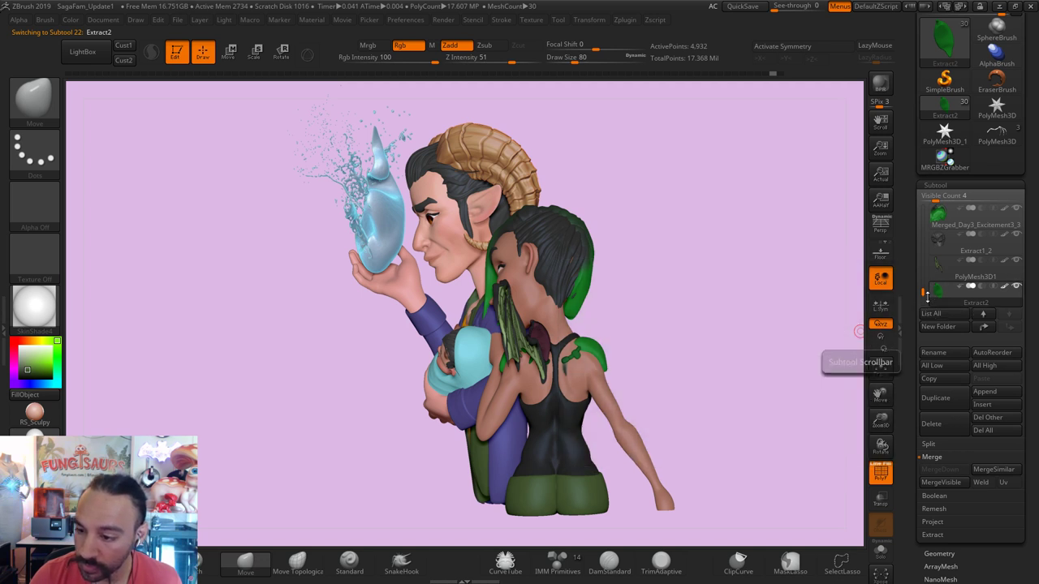
pyautogui.moveTo(926, 290); pyautogui.dragTo(927, 265)
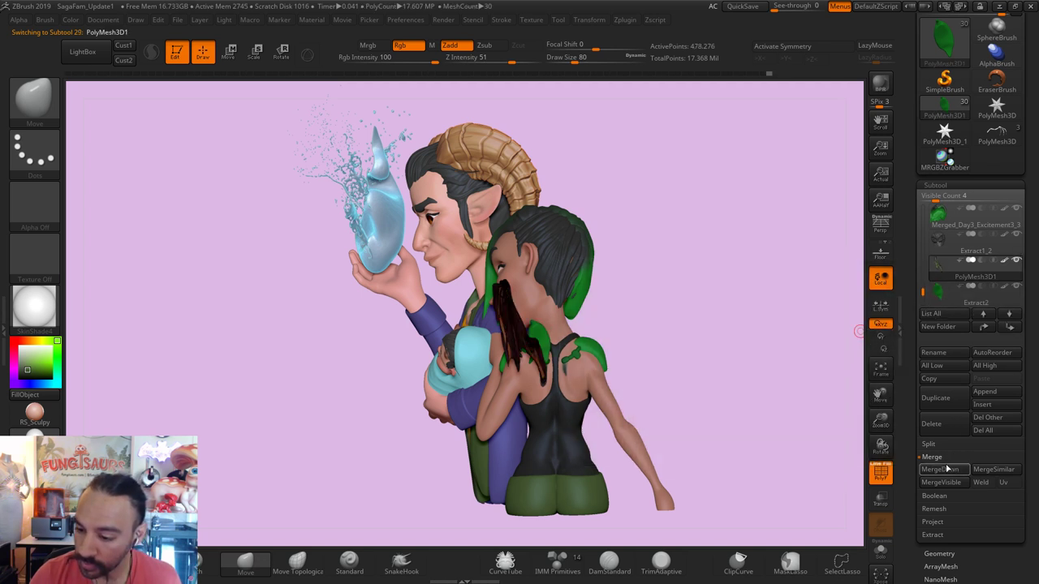
pyautogui.click(940, 469)
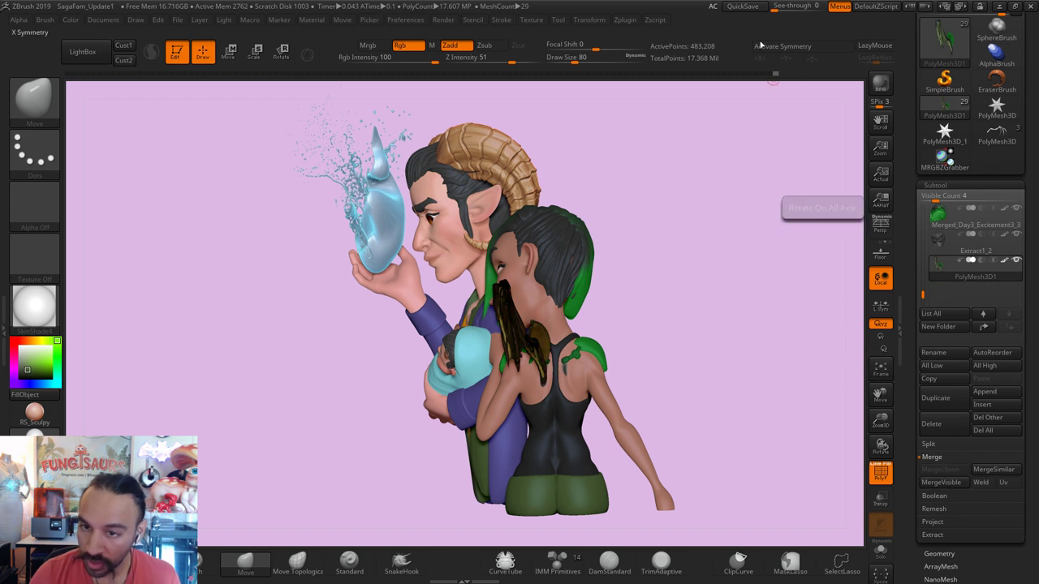
pyautogui.click(625, 22)
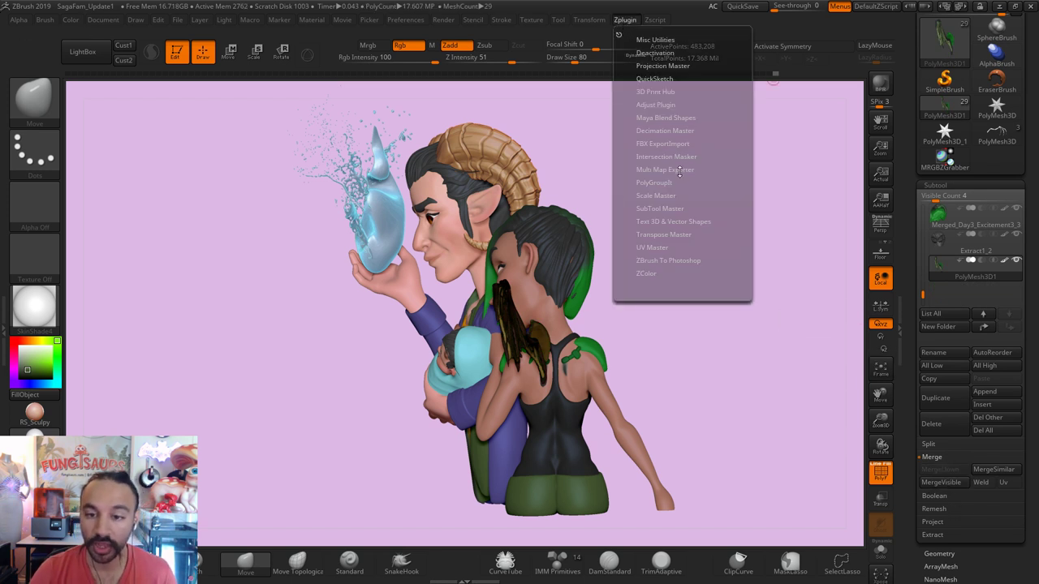
# Step: Mirror the wing with SubTool Master on X, then delete the misplaced mirrored copy
pyautogui.moveTo(659, 207)
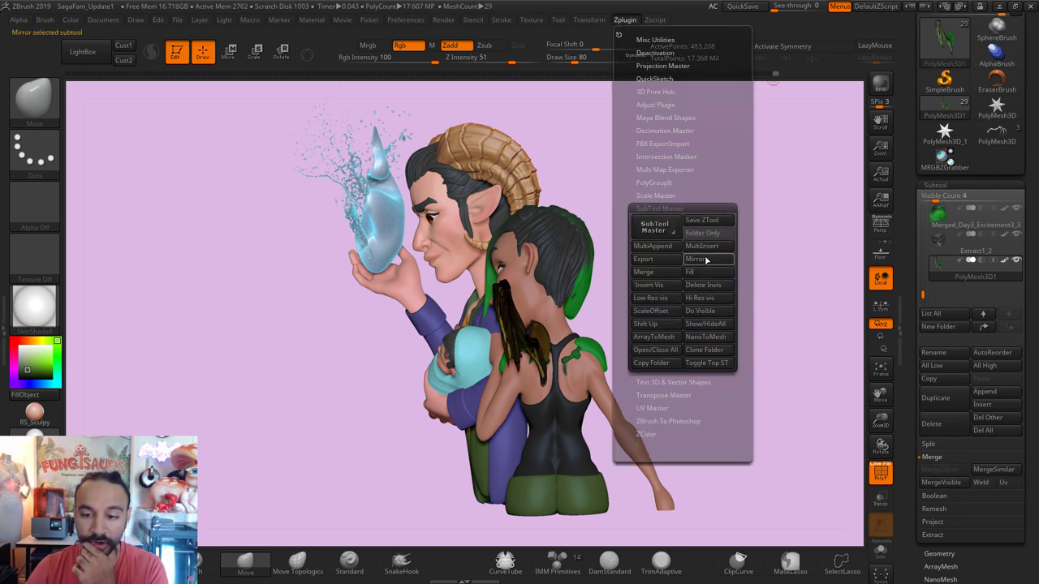
pyautogui.click(690, 254)
pyautogui.click(460, 293)
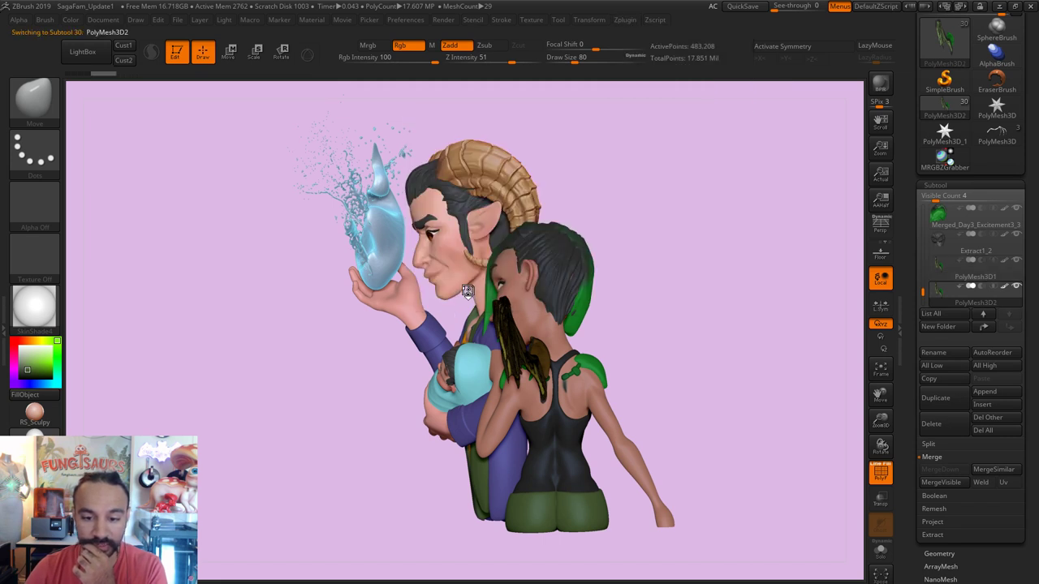
pyautogui.moveTo(694, 298); pyautogui.dragTo(738, 288)
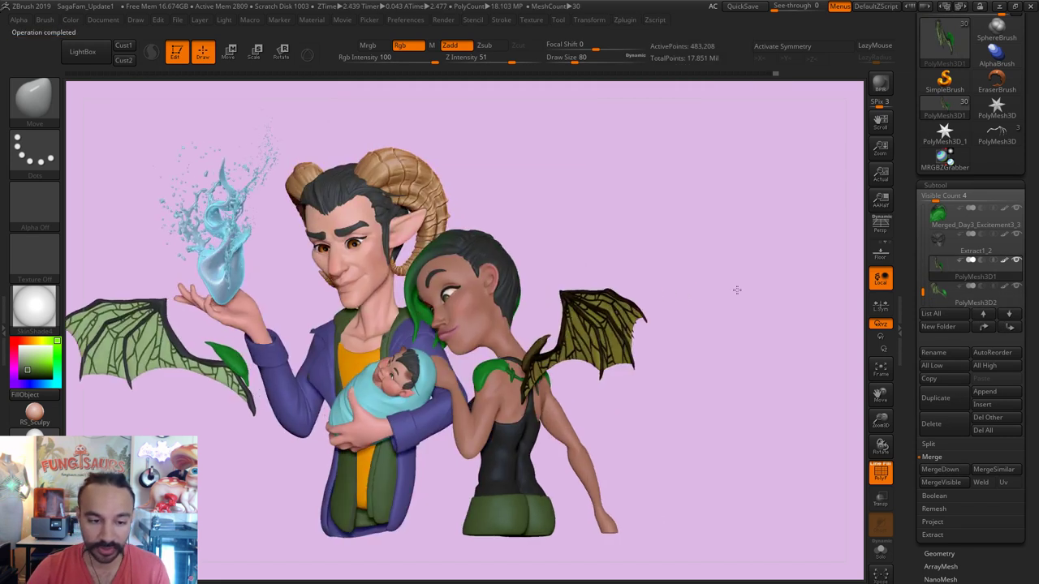
pyautogui.click(946, 299)
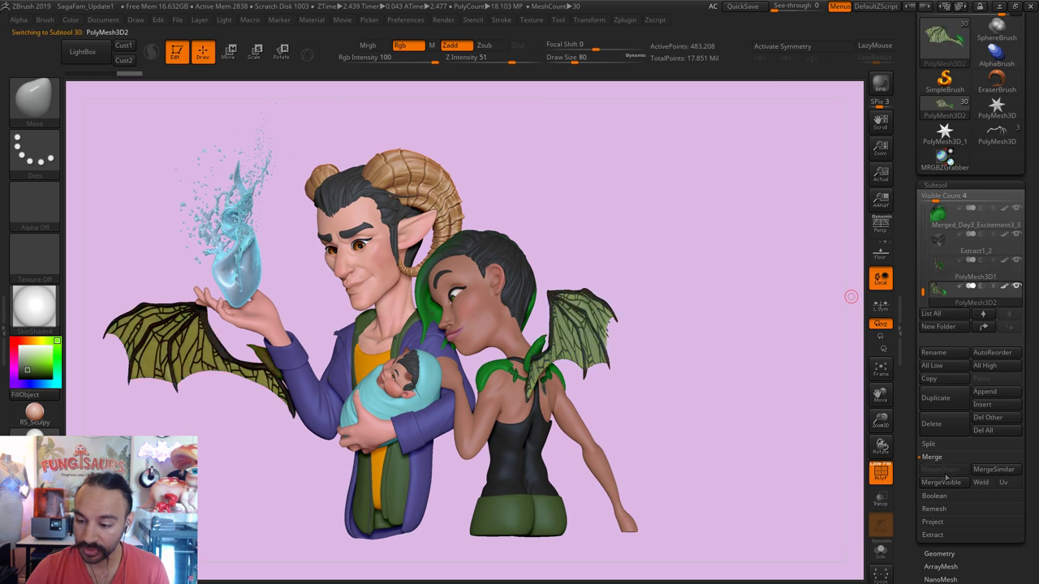
pyautogui.click(947, 427)
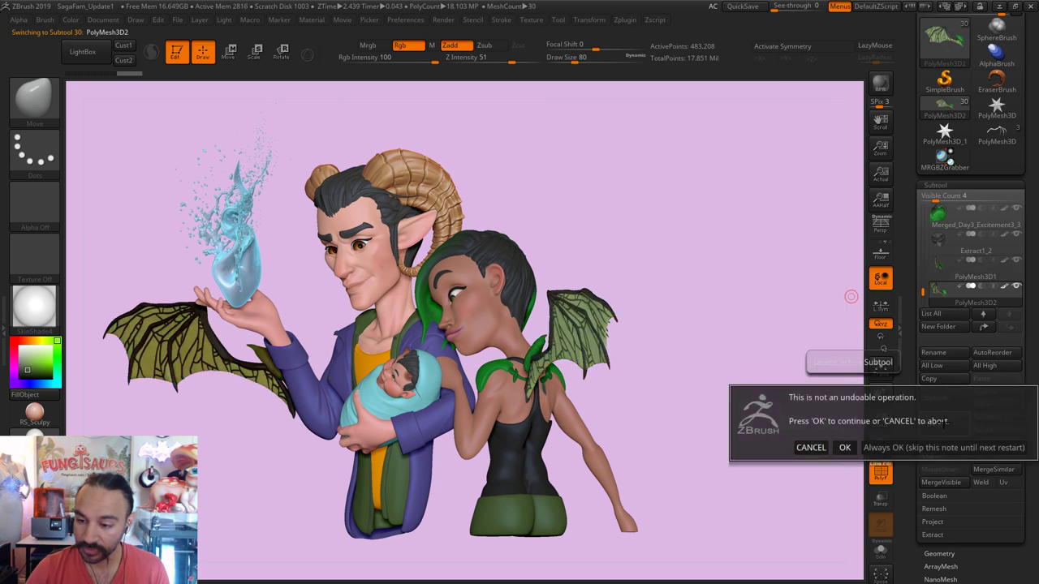
pyautogui.click(844, 448)
# Step: Mirror the merged wing across the Z axis, appended as new subtool PolyMesh3D2
pyautogui.click(629, 22)
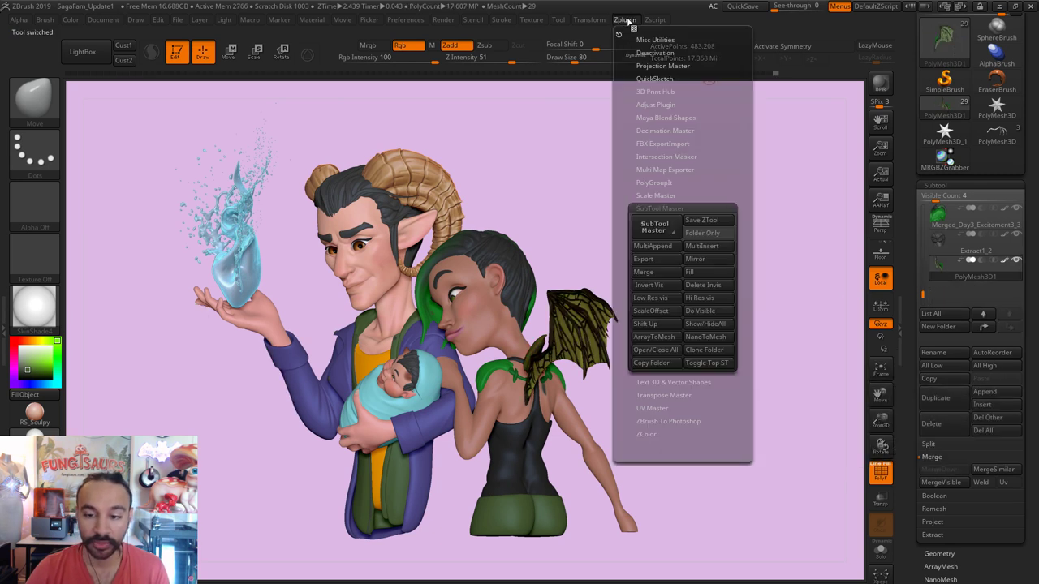
pyautogui.click(718, 261)
pyautogui.click(432, 266)
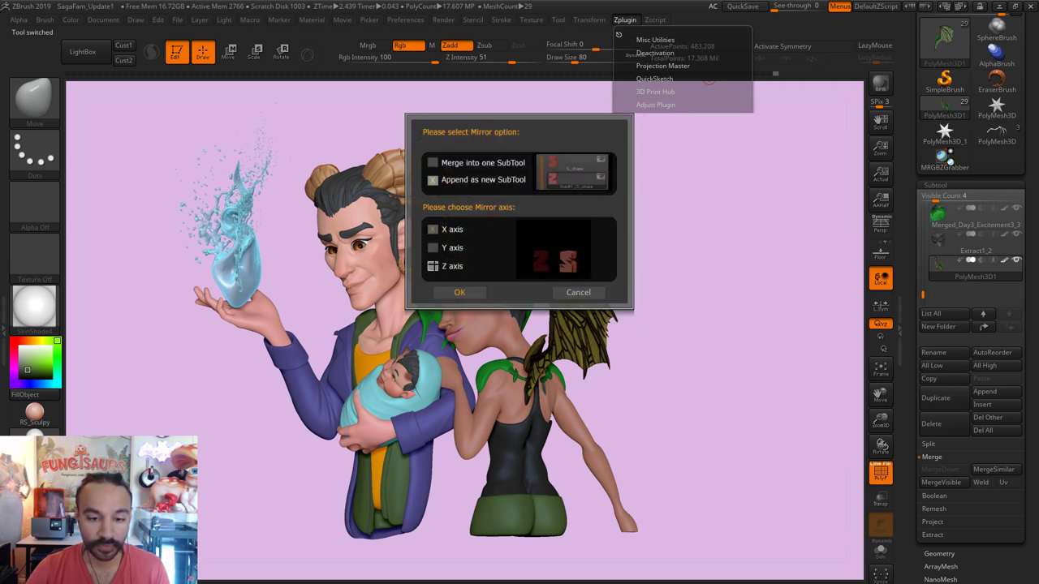
pyautogui.click(459, 292)
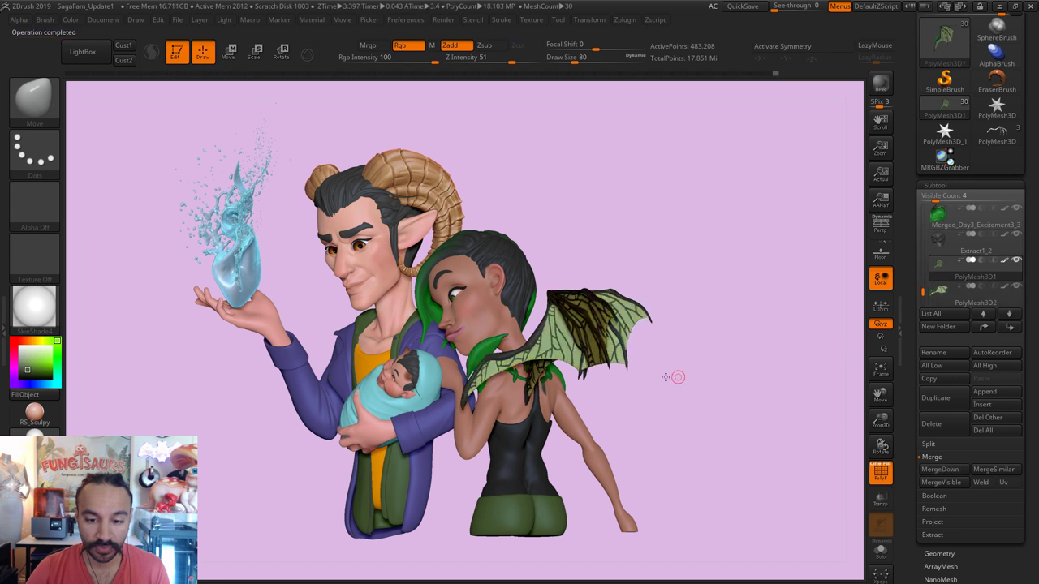
pyautogui.moveTo(673, 376); pyautogui.dragTo(338, 135)
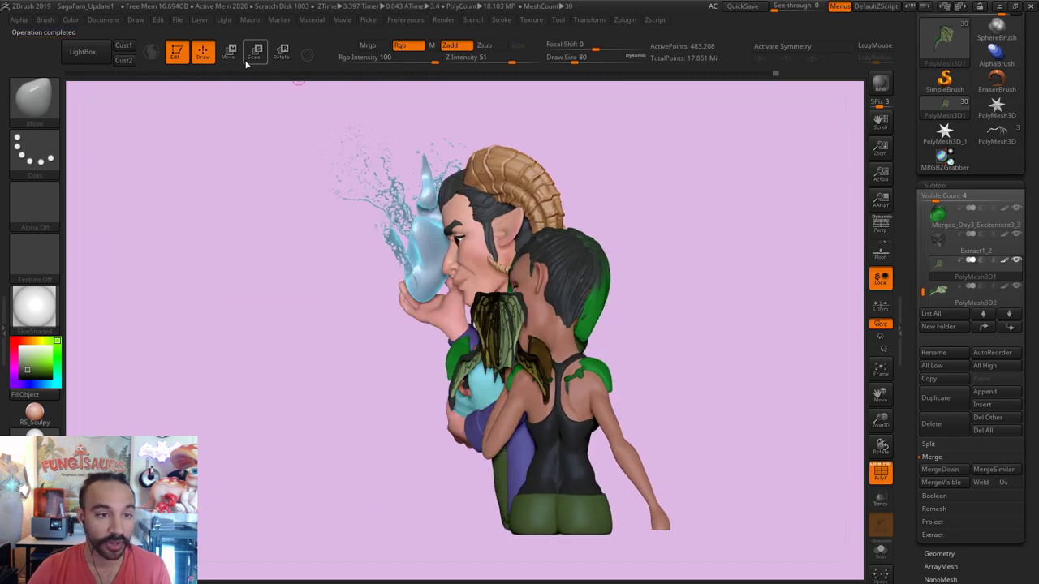
# Step: Slide the mirrored wing copy behind the woman with a Transpose Move line
pyautogui.press('w')
pyautogui.moveTo(443, 380); pyautogui.dragTo(737, 379)
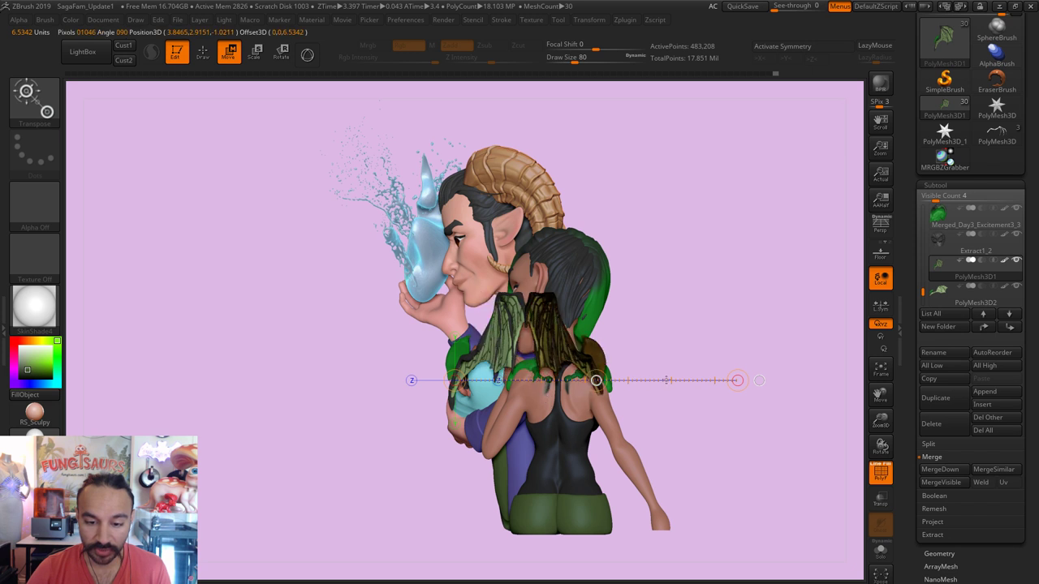
pyautogui.click(947, 292)
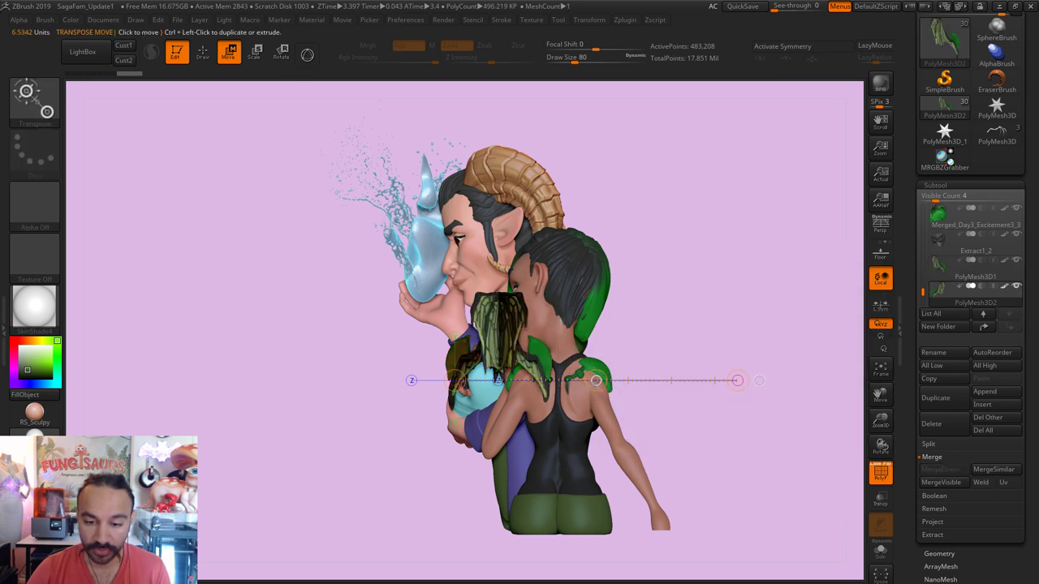
pyautogui.moveTo(680, 377); pyautogui.dragTo(707, 376)
pyautogui.moveTo(777, 452); pyautogui.dragTo(794, 451)
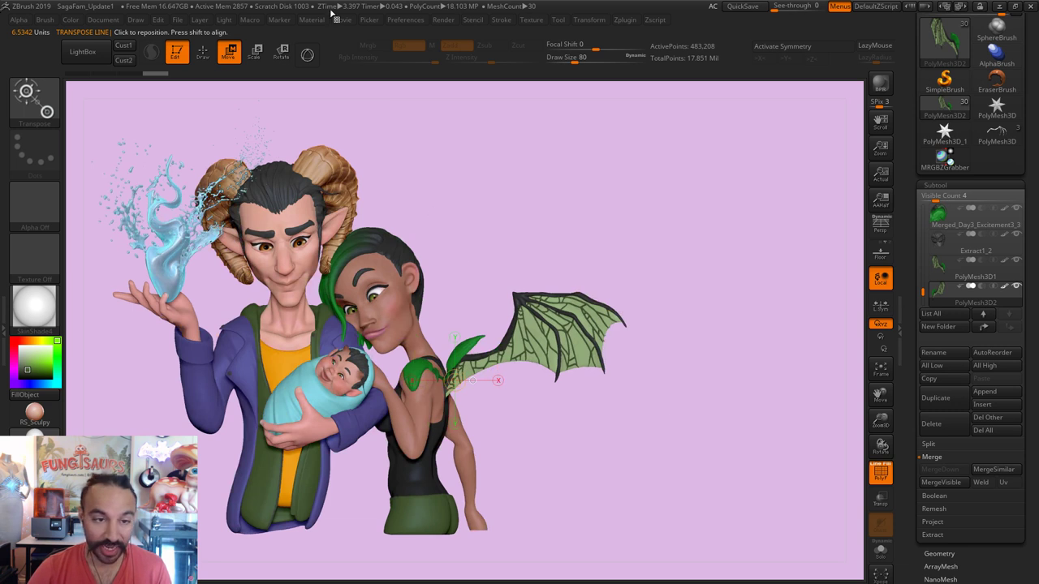
# Step: Rotate the wing upward and back around a pivot at the woman's shoulder
pyautogui.press('r')
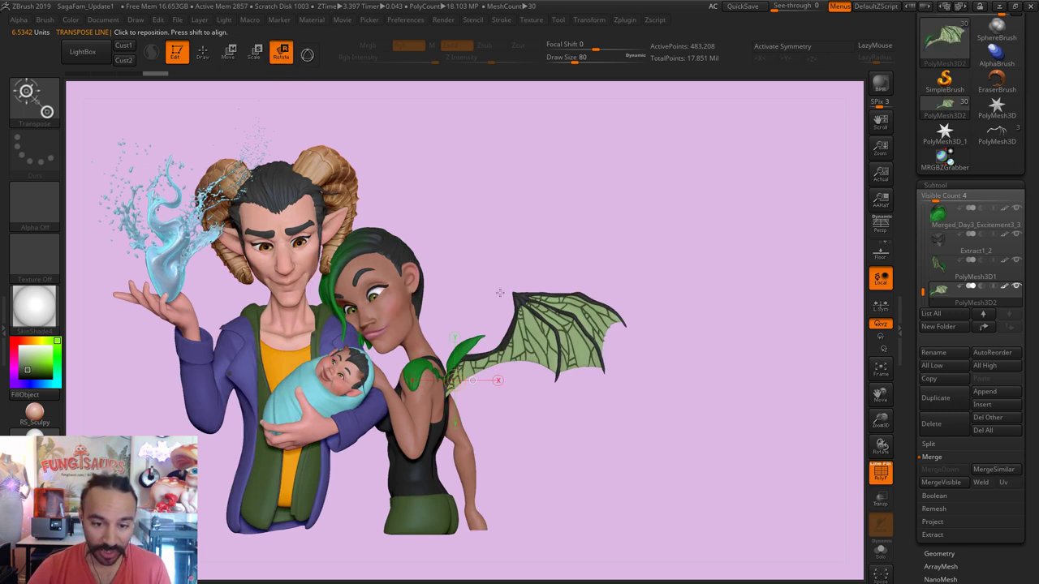
pyautogui.moveTo(445, 392)
pyautogui.mouseDown()
pyautogui.moveTo(444, 274)
pyautogui.moveTo(403, 292)
pyautogui.moveTo(422, 289)
pyautogui.mouseUp()
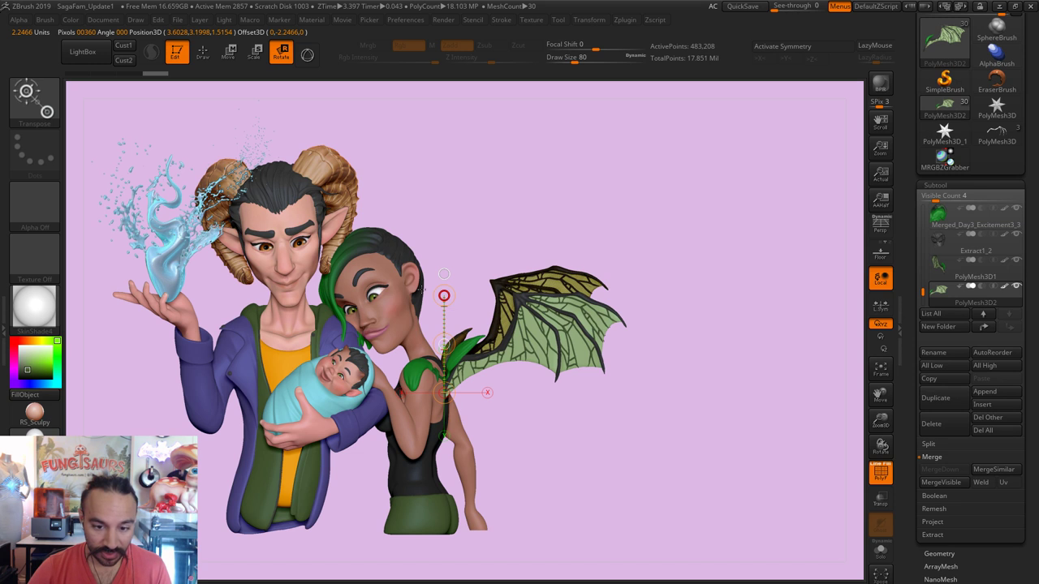
pyautogui.moveTo(421, 289); pyautogui.dragTo(519, 319)
pyautogui.moveTo(444, 295); pyautogui.dragTo(382, 340)
pyautogui.moveTo(537, 292)
pyautogui.mouseDown()
pyautogui.moveTo(2, 380)
pyautogui.moveTo(426, 299)
pyautogui.mouseUp()
# Step: From the woman's back, shift the wing slightly left with Transpose Move and adjust its rotation
pyautogui.press('q')
pyautogui.press('b')
pyautogui.press('m')
pyautogui.press('v')
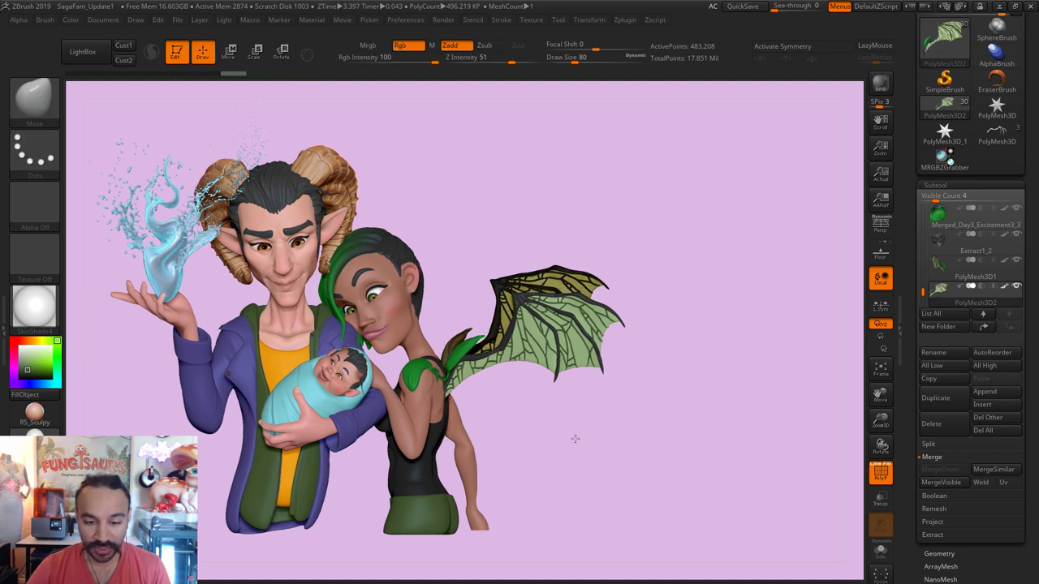
pyautogui.moveTo(575, 438); pyautogui.dragTo(575, 434)
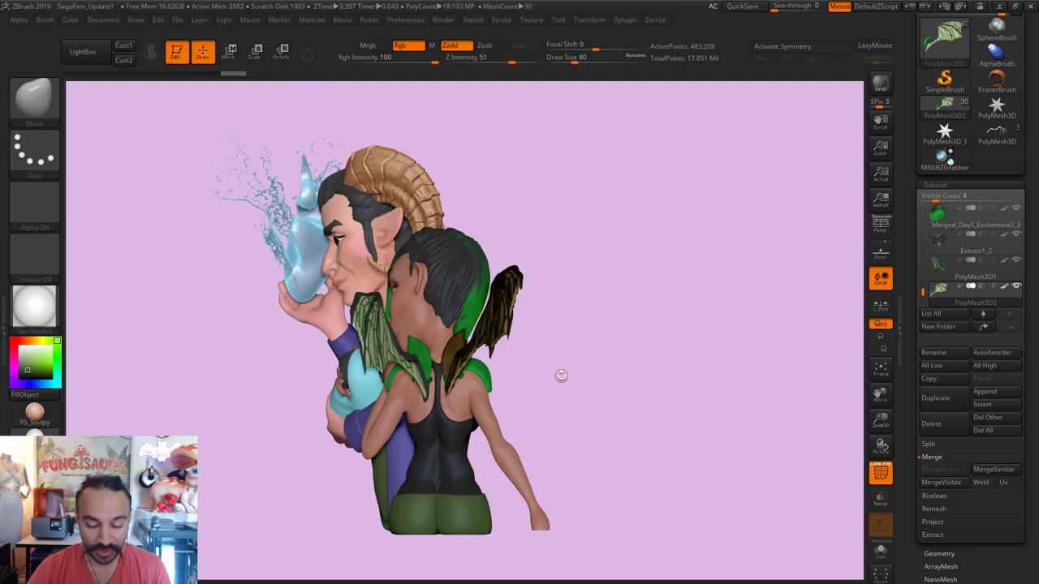
pyautogui.scroll(3, 601, 426)
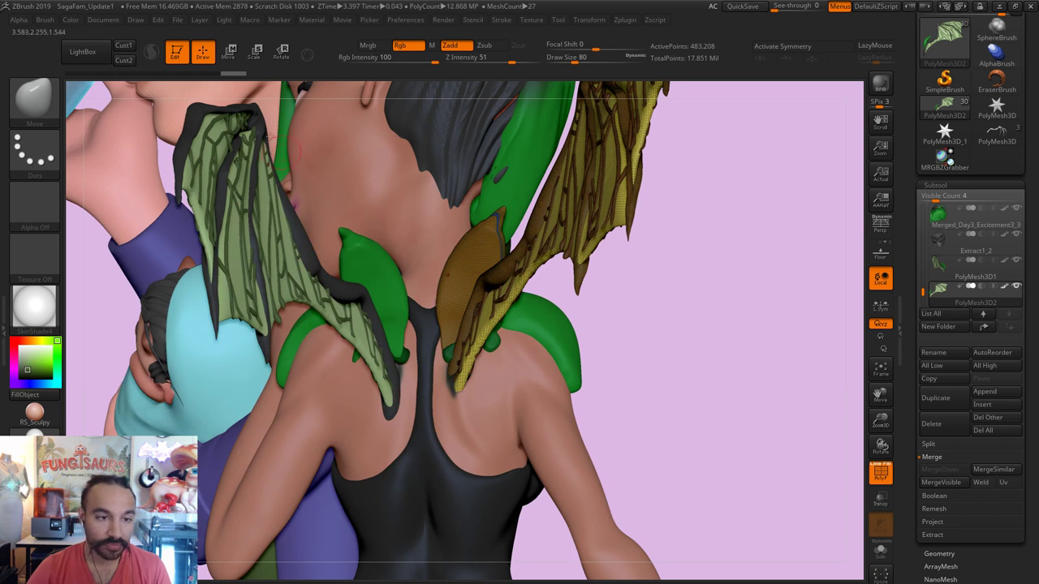
pyautogui.click(228, 52)
pyautogui.moveTo(430, 362)
pyautogui.mouseDown()
pyautogui.moveTo(601, 367)
pyautogui.moveTo(670, 354)
pyautogui.moveTo(650, 354)
pyautogui.moveTo(614, 395)
pyautogui.moveTo(612, 382)
pyautogui.moveTo(624, 409)
pyautogui.mouseUp()
pyautogui.press('r')
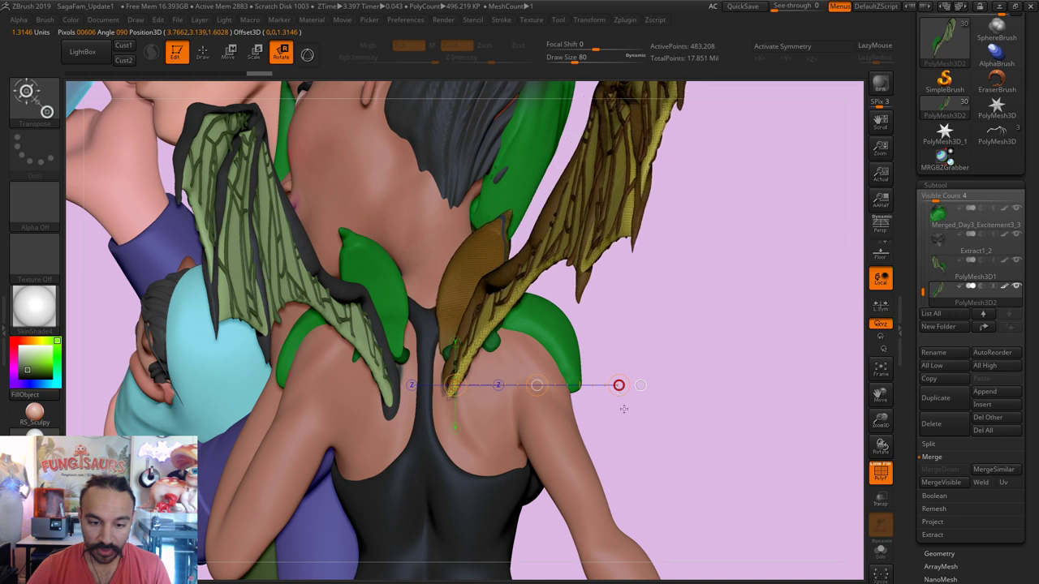
pyautogui.hotkey('ctrl', 'z')
# Step: Return to the framed front view with the Move brush and turn off PolyF
pyautogui.moveTo(808, 448); pyautogui.dragTo(809, 449)
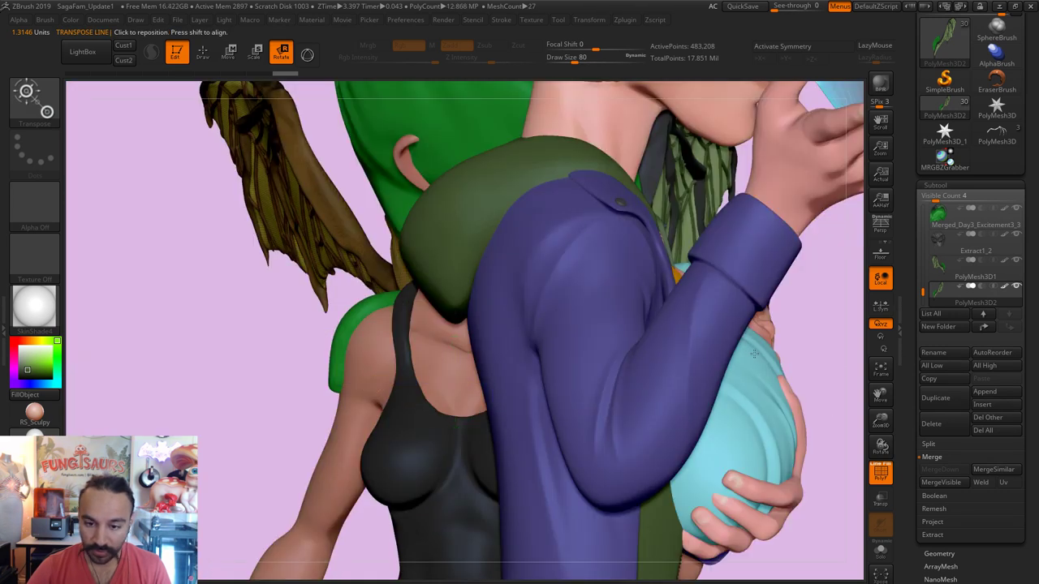
pyautogui.press('f')
pyautogui.keyDown('shift'); pyautogui.moveTo(652, 352); pyautogui.dragTo(651, 353); pyautogui.keyUp('shift')
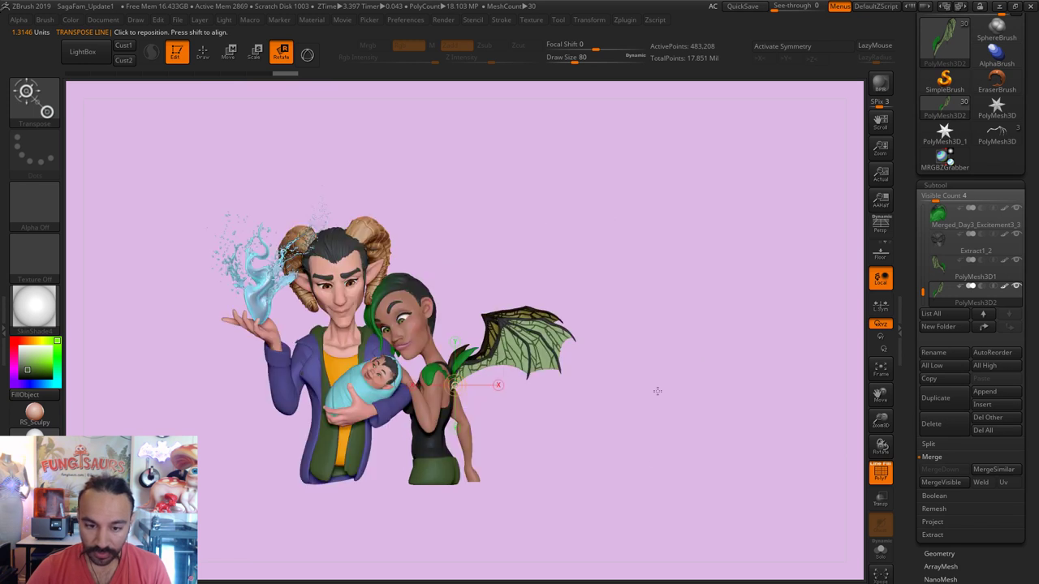
pyautogui.scroll(5, 690, 522)
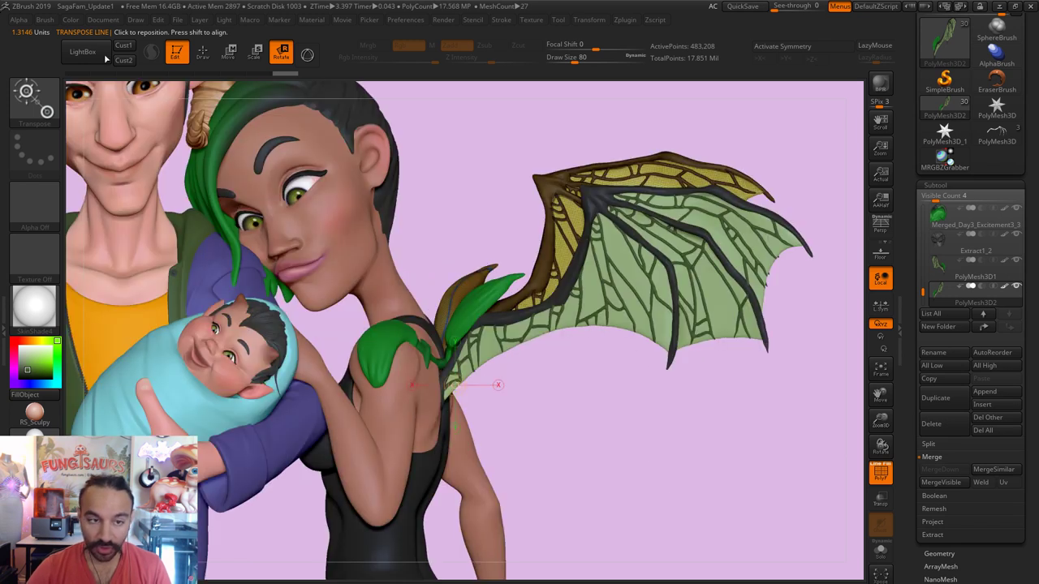
pyautogui.click(205, 53)
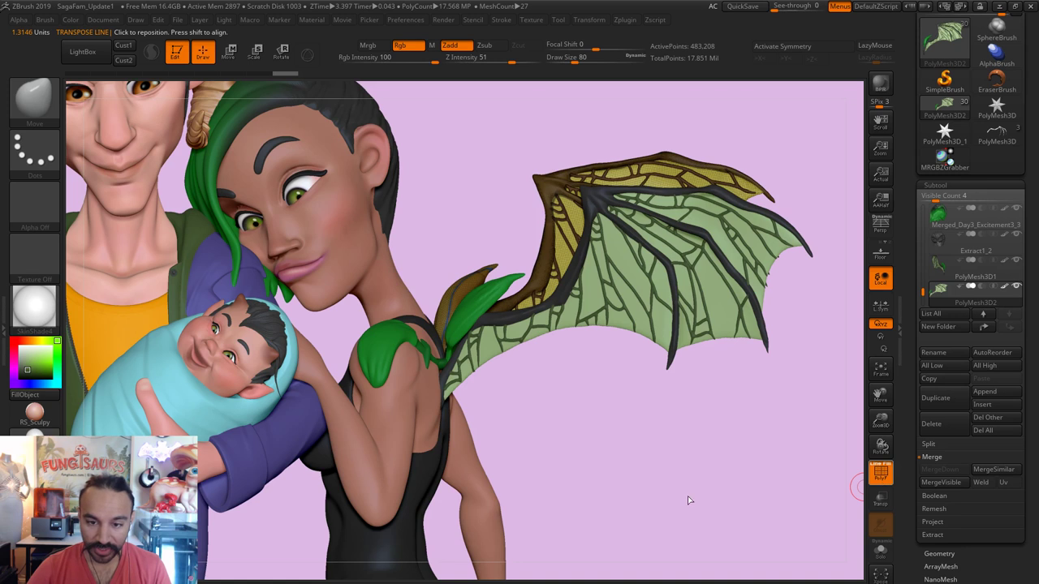
pyautogui.hotkey('shift', 'f')
pyautogui.press('f')
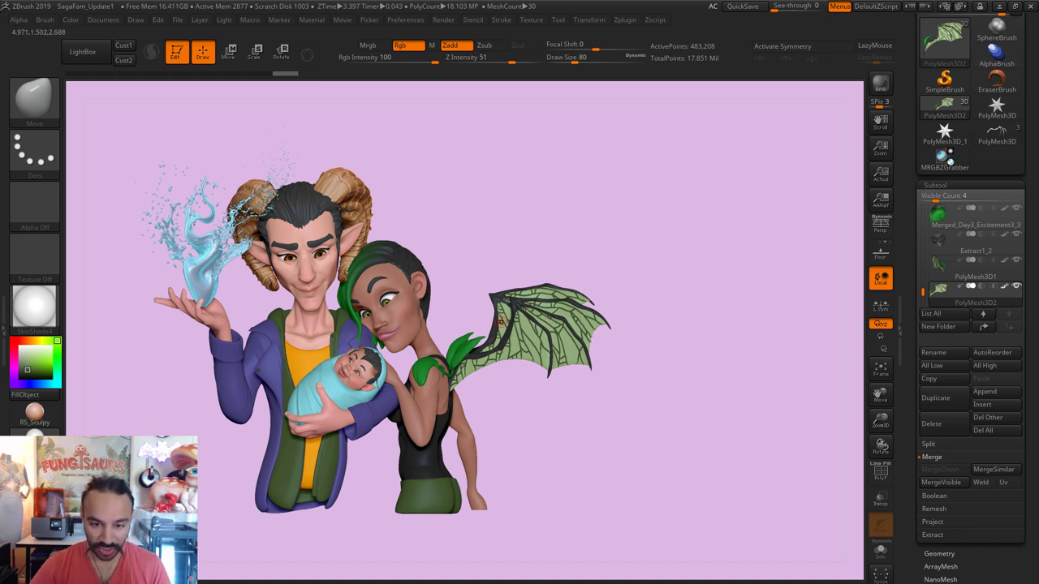
# Step: Make PolyMesh3D2 the visible, active wing subtool with Draw Size set to 1000
pyautogui.keyDown('ctrl'); pyautogui.moveTo(510, 366); pyautogui.dragTo(501, 313, button='right'); pyautogui.keyUp('ctrl')
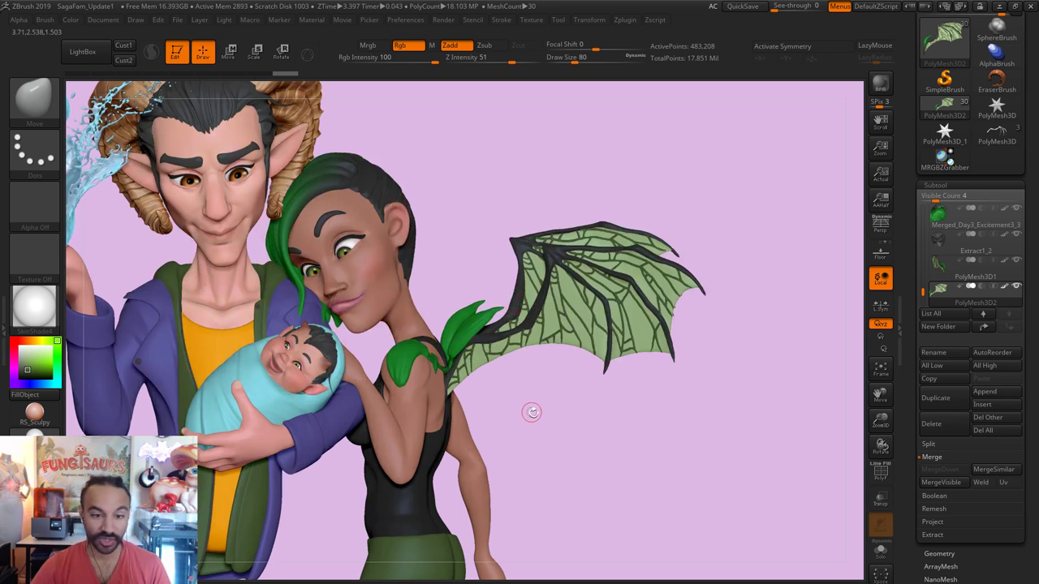
pyautogui.click(966, 264)
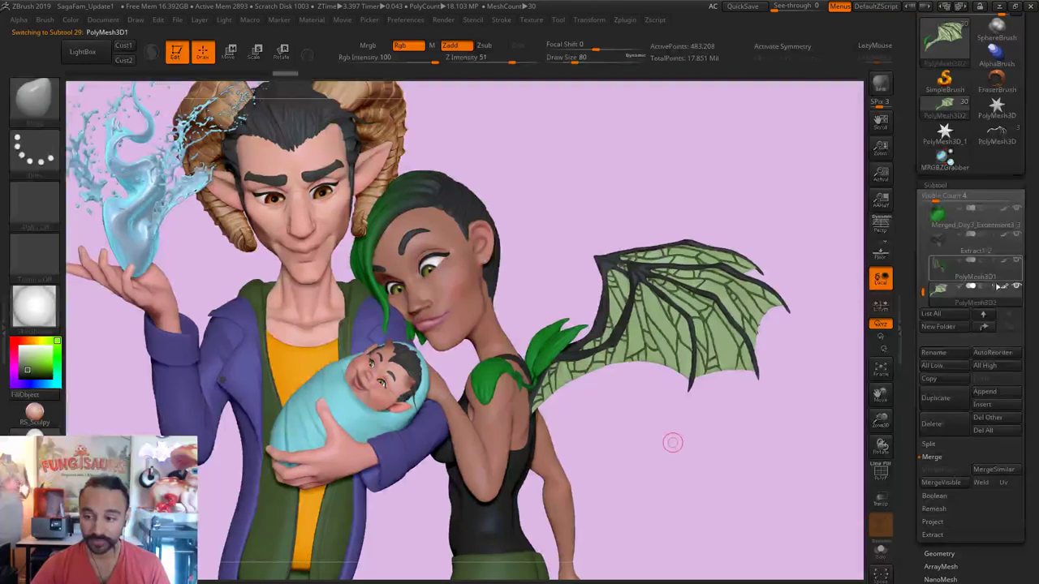
pyautogui.moveTo(1016, 287)
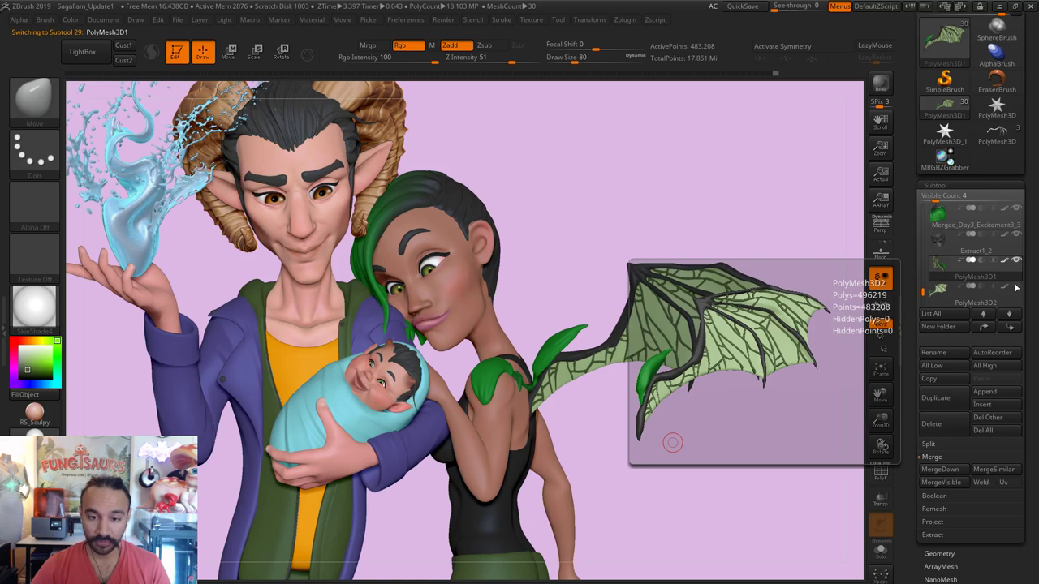
pyautogui.click(1016, 287)
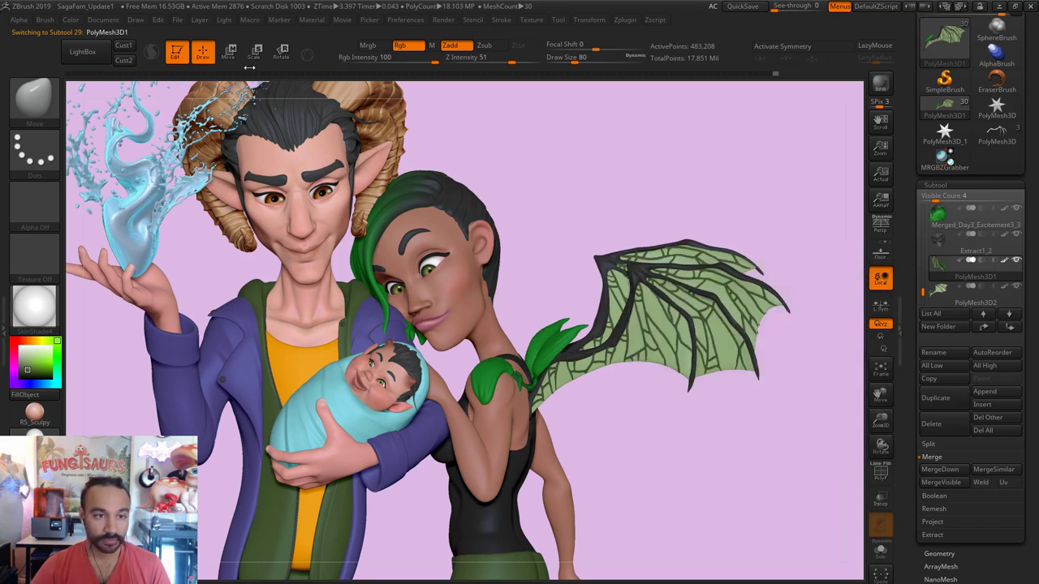
pyautogui.press('s')
pyautogui.moveTo(695, 287); pyautogui.dragTo(805, 278)
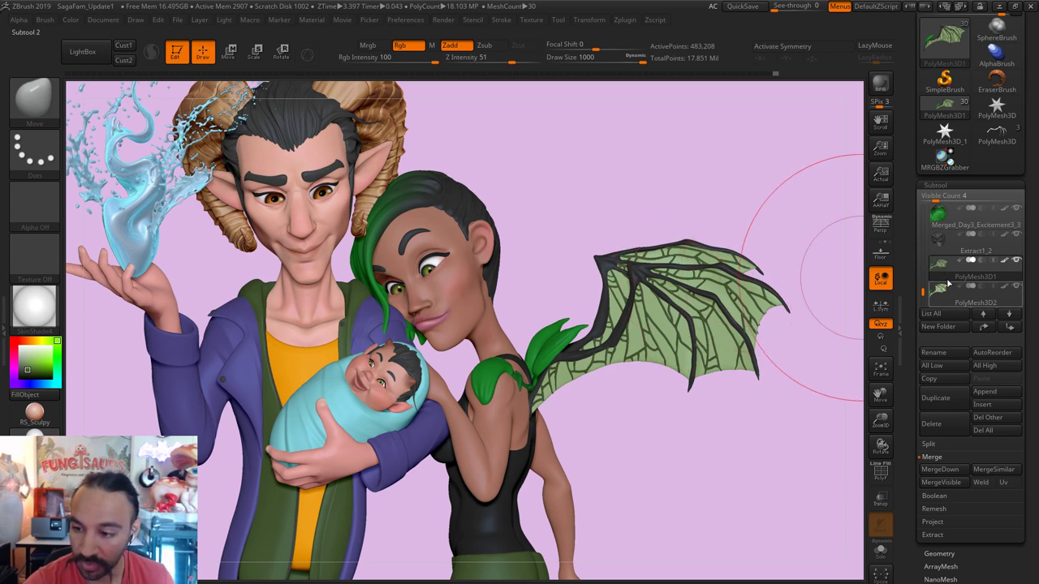
pyautogui.click(881, 549)
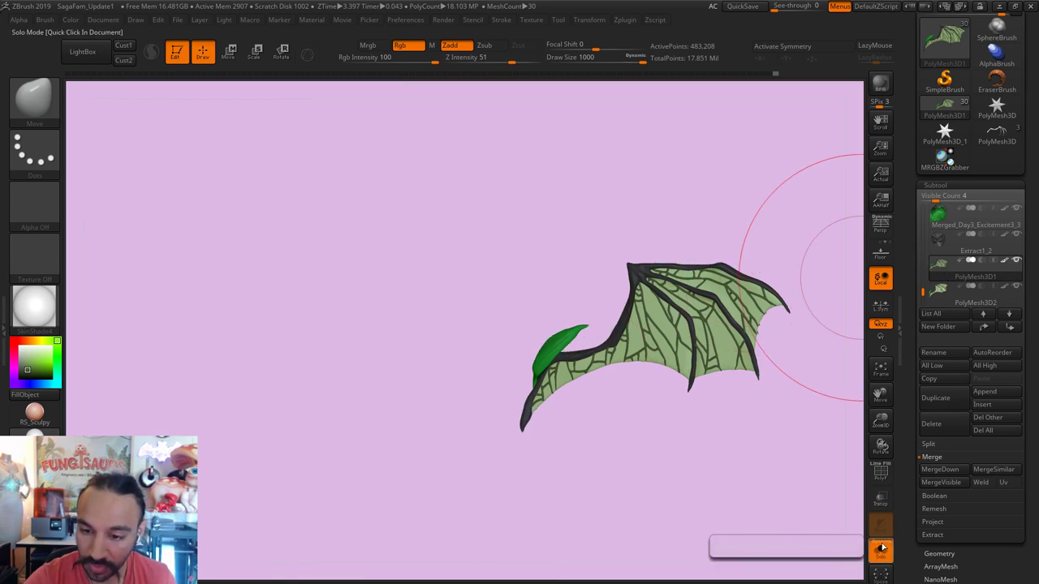
pyautogui.click(881, 549)
pyautogui.keyDown('alt'); pyautogui.click(756, 269); pyautogui.keyUp('alt')
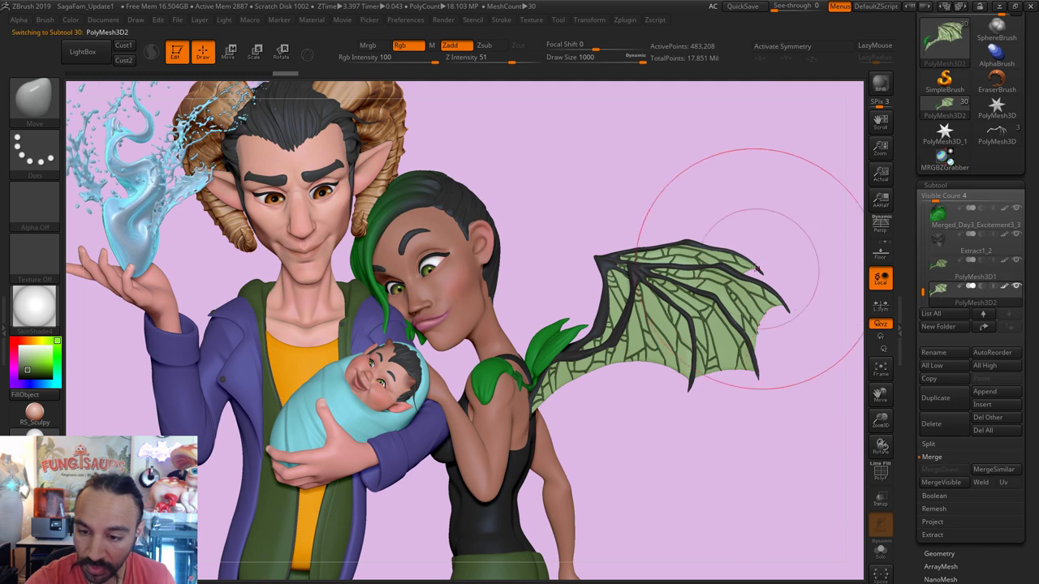
# Step: Push the wing's upper edge down and round off its upper-left corner with Move
pyautogui.moveTo(734, 251); pyautogui.dragTo(718, 329)
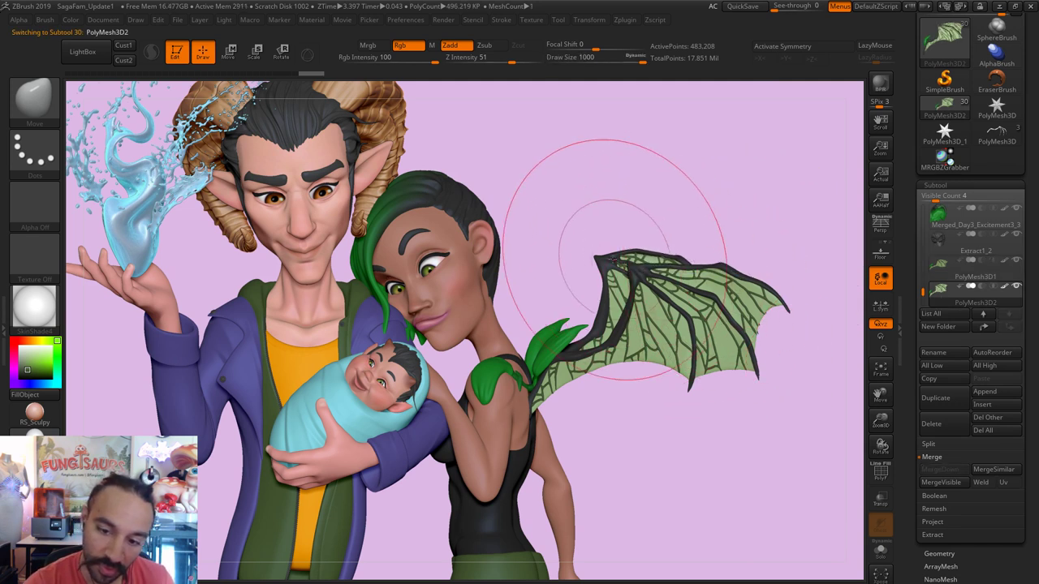
pyautogui.moveTo(621, 260)
pyautogui.mouseDown()
pyautogui.moveTo(653, 287)
pyautogui.moveTo(588, 268)
pyautogui.moveTo(584, 257)
pyautogui.mouseUp()
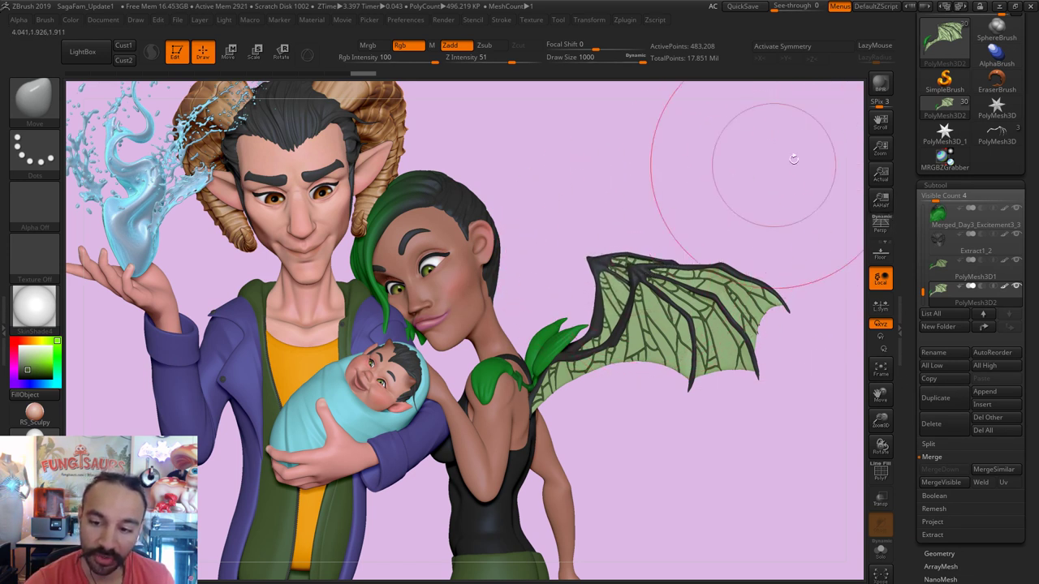
pyautogui.moveTo(589, 247); pyautogui.dragTo(585, 246)
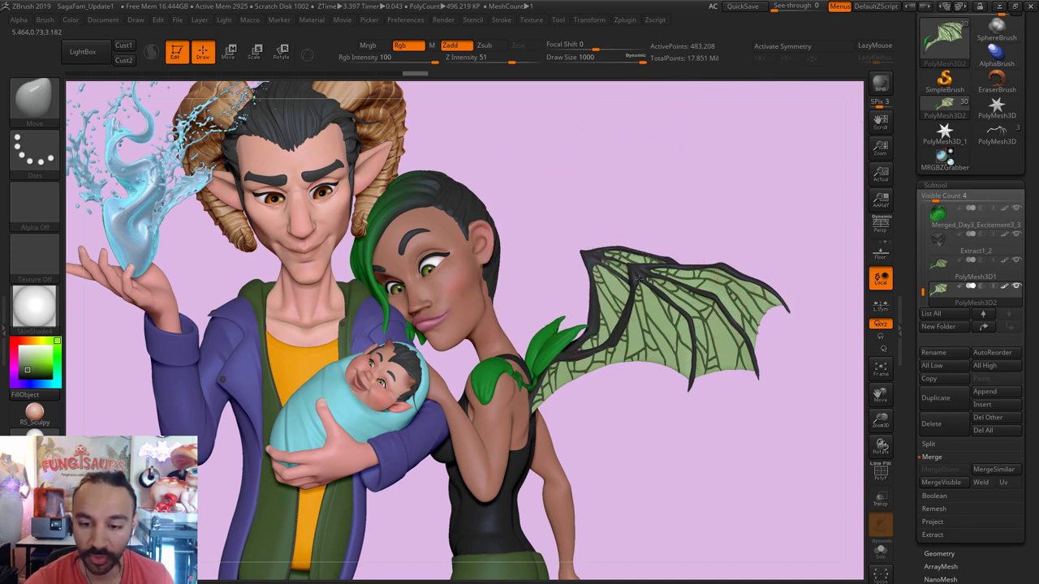
pyautogui.keyDown('alt'); pyautogui.click(651, 265); pyautogui.keyUp('alt')
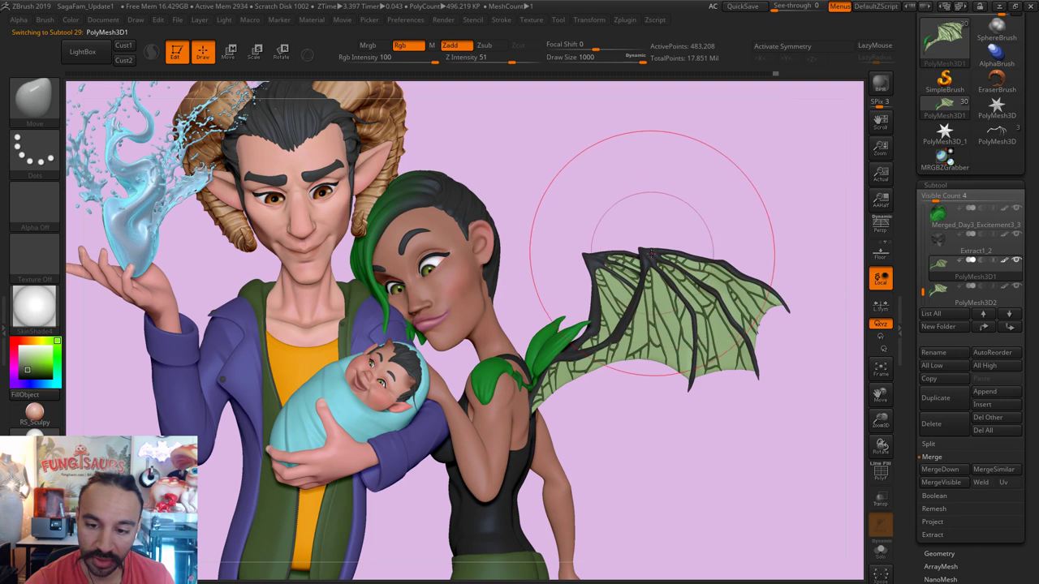
pyautogui.keyDown('alt'); pyautogui.click(625, 270); pyautogui.keyUp('alt')
pyautogui.moveTo(583, 256); pyautogui.dragTo(578, 261)
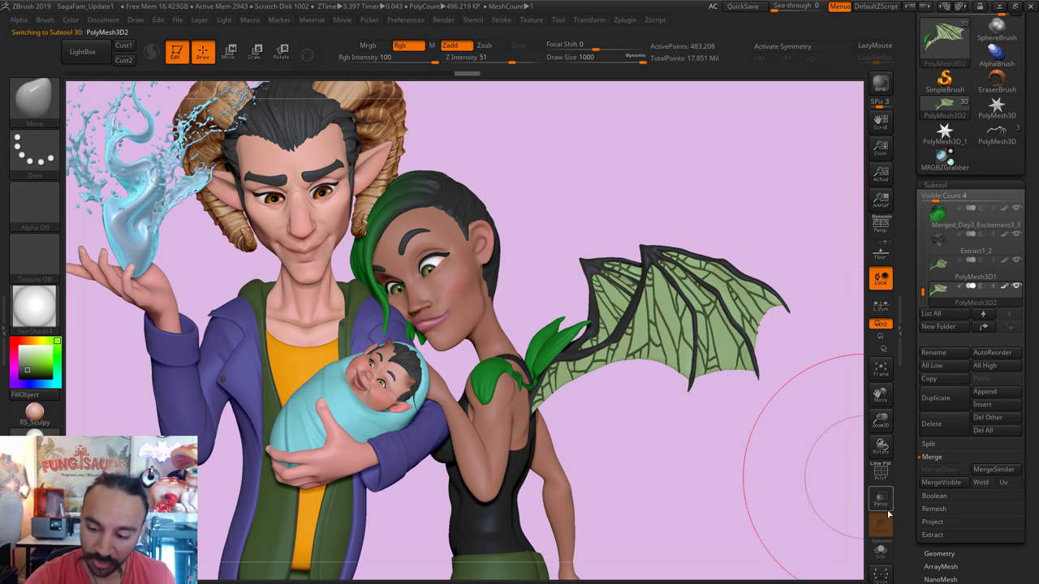
# Step: Toggle Solo on the wing and step back and forward through its edit history
pyautogui.click(880, 550)
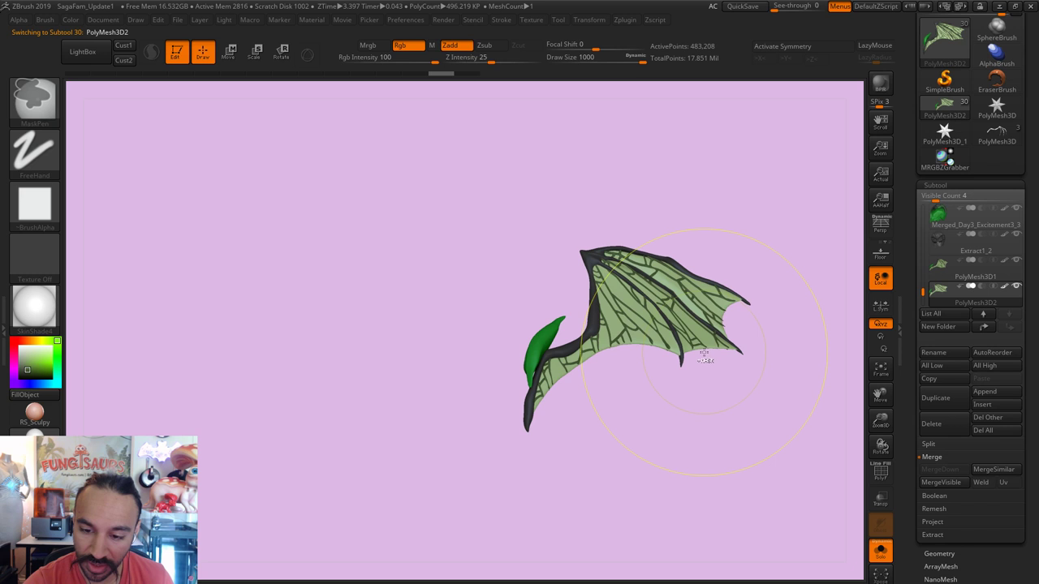
pyautogui.moveTo(443, 73); pyautogui.dragTo(466, 73)
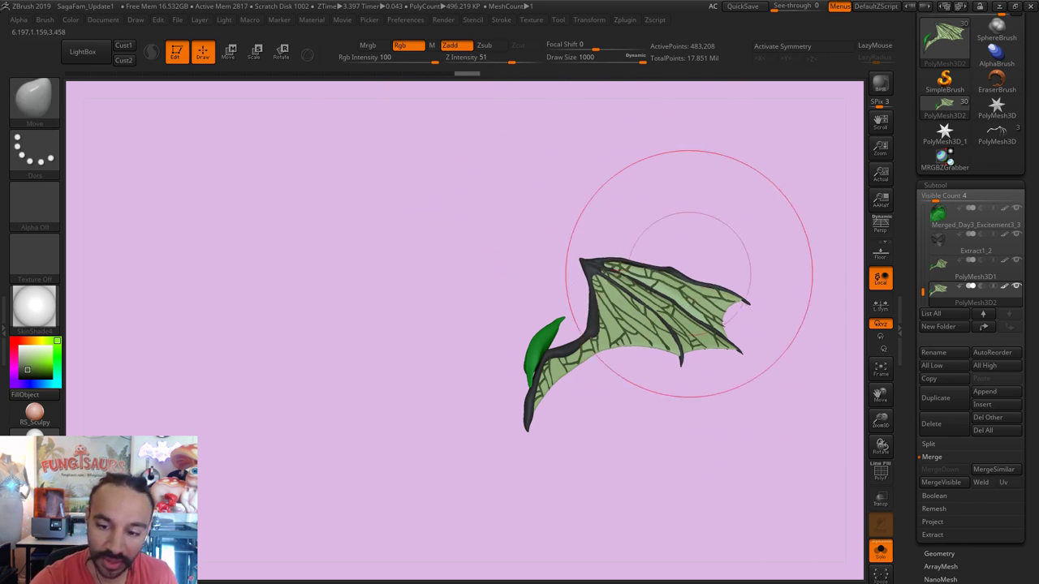
pyautogui.hotkey('ctrl', 'shift', 'z')
pyautogui.hotkey('ctrl', 'shift', 'z')
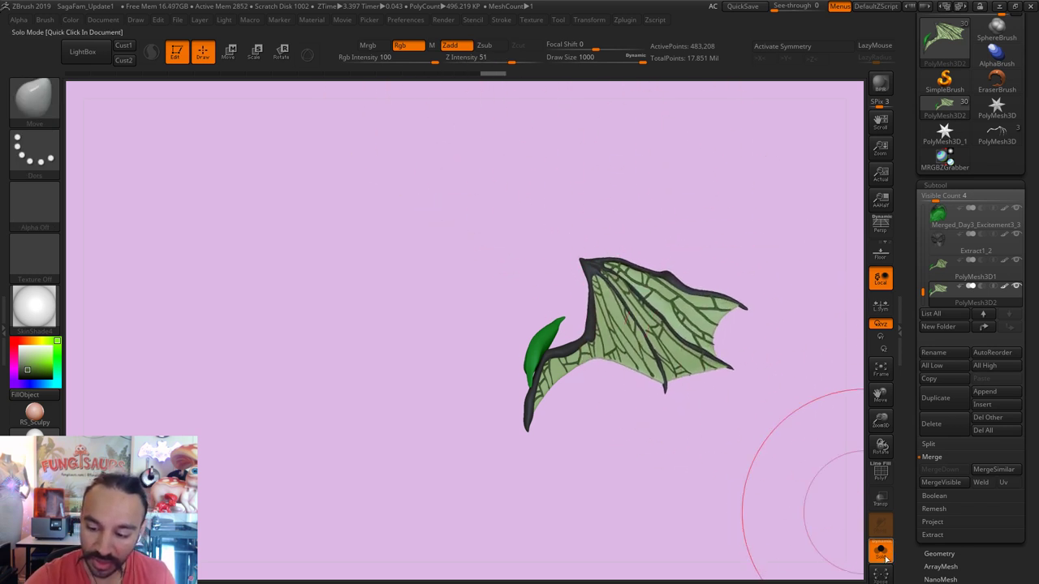
pyautogui.click(880, 549)
# Step: Adjust the brush size between about 358 and 648 for working on the wing
pyautogui.press('[')
pyautogui.press('[')
pyautogui.press('[')
pyautogui.press('[')
pyautogui.press('[')
pyautogui.press('[')
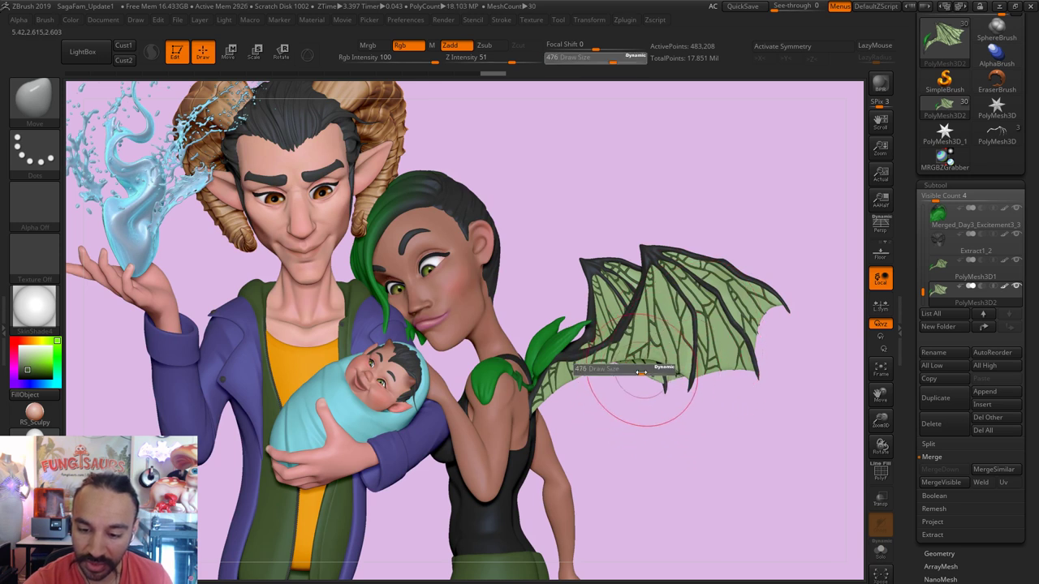
pyautogui.press(']')
pyautogui.press(']')
pyautogui.press(']')
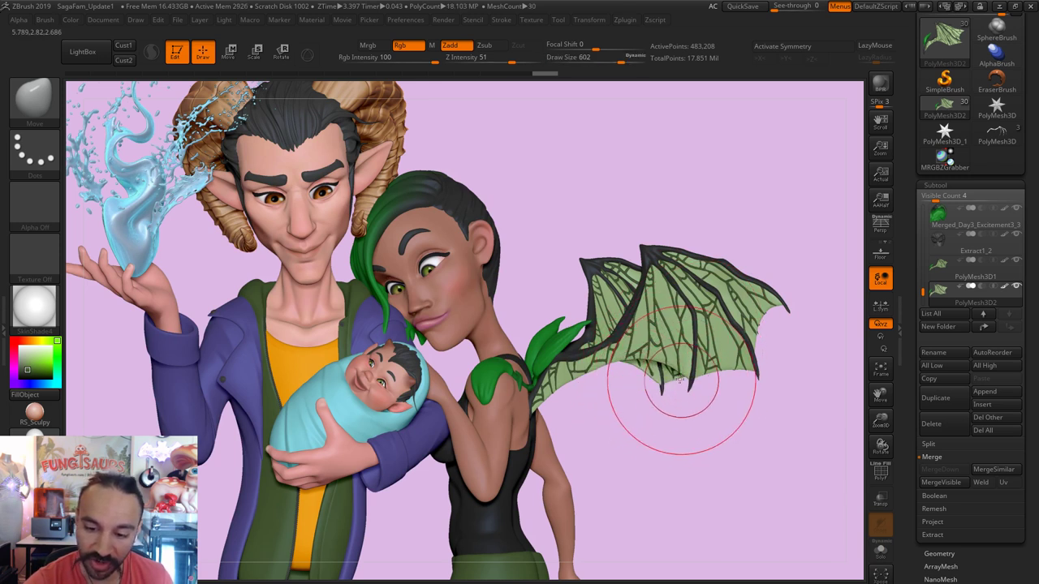
pyautogui.hotkey('ctrl', 'shift', 'z')
pyautogui.hotkey('ctrl', 'shift', 'z')
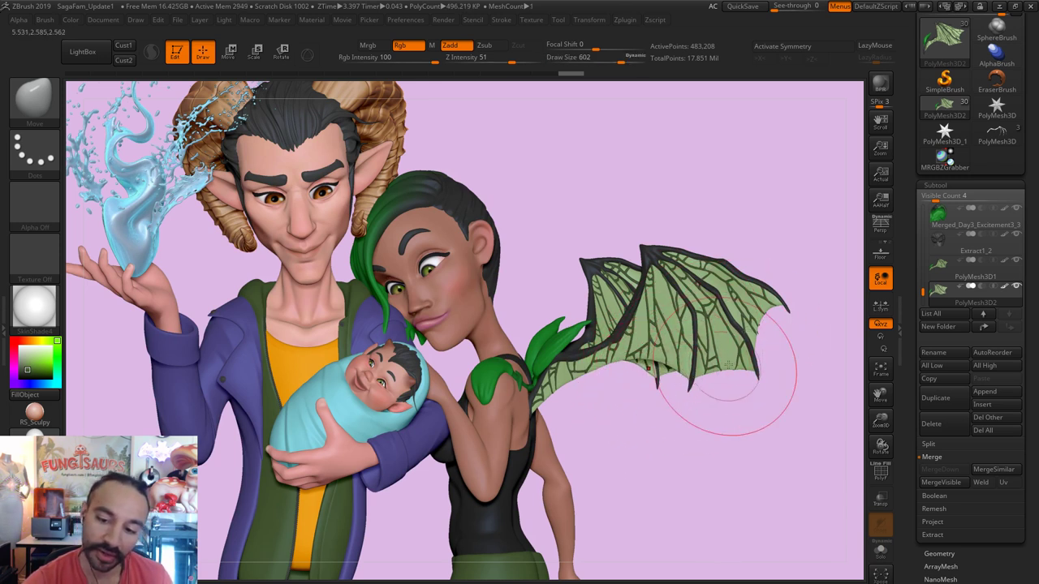
pyautogui.press(']')
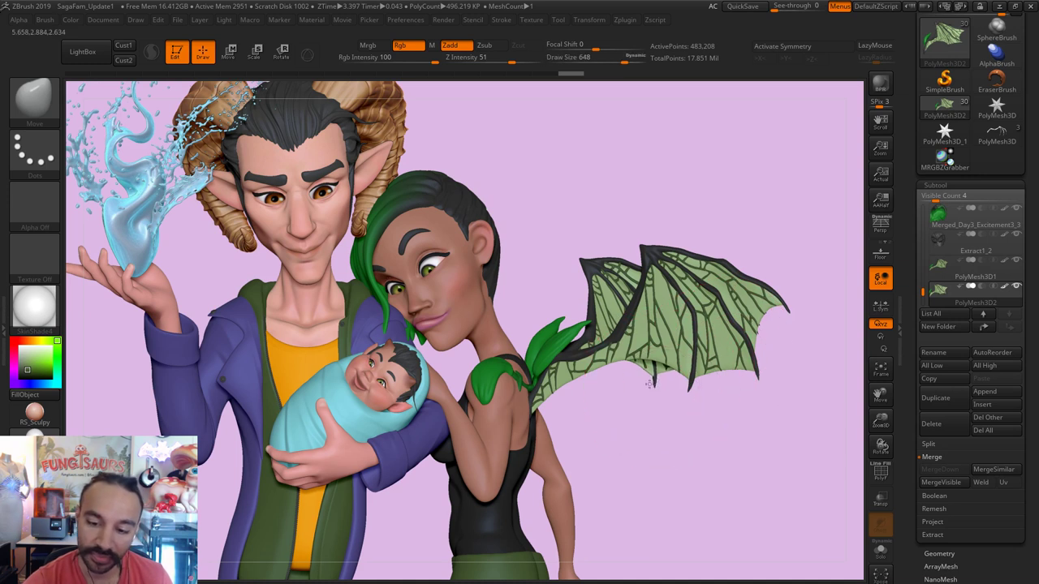
pyautogui.hotkey('ctrl', 'shift', 'z')
pyautogui.press('[')
pyautogui.press('[')
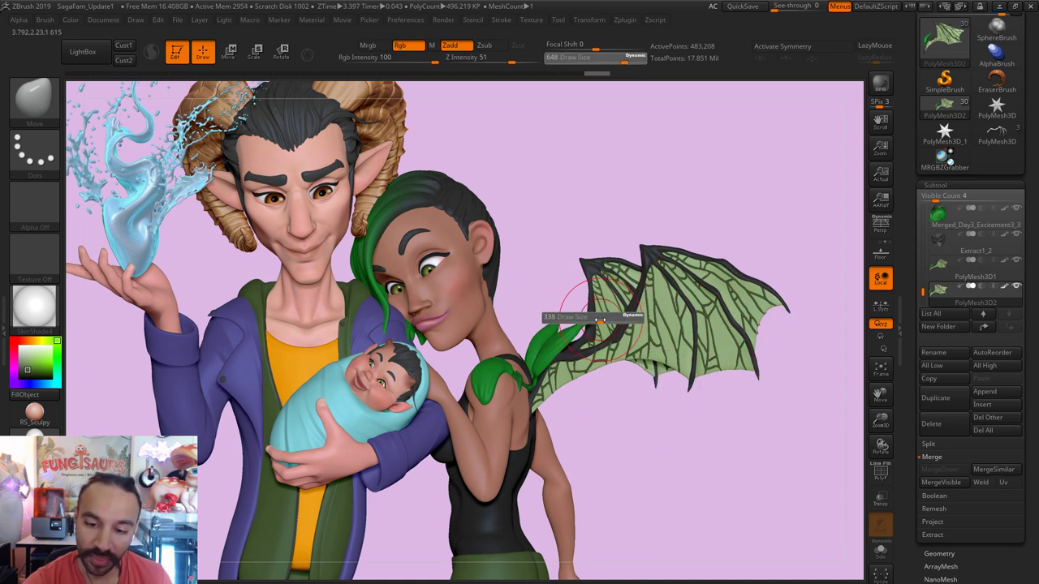
pyautogui.press('[')
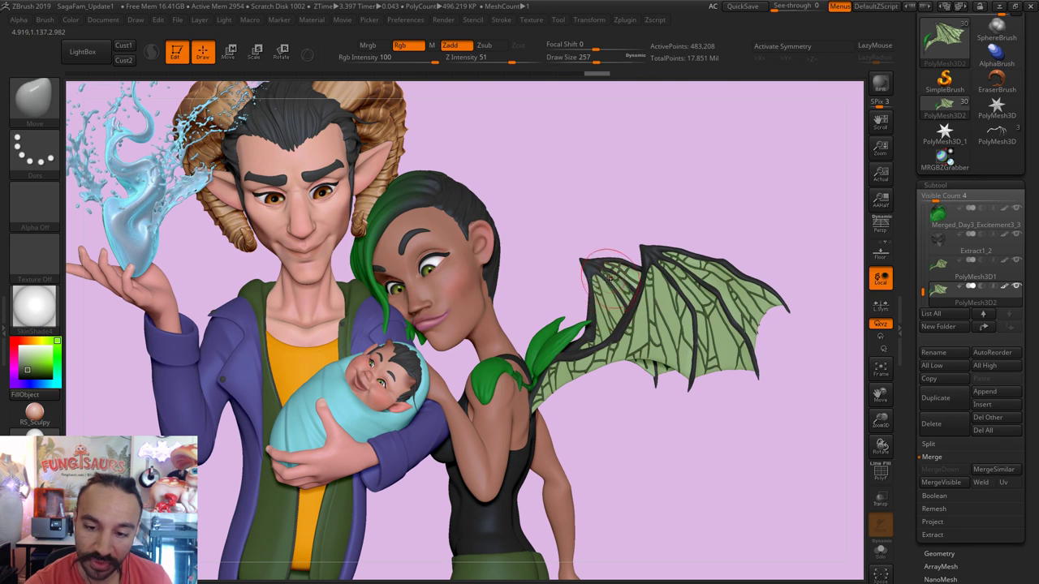
pyautogui.press(']')
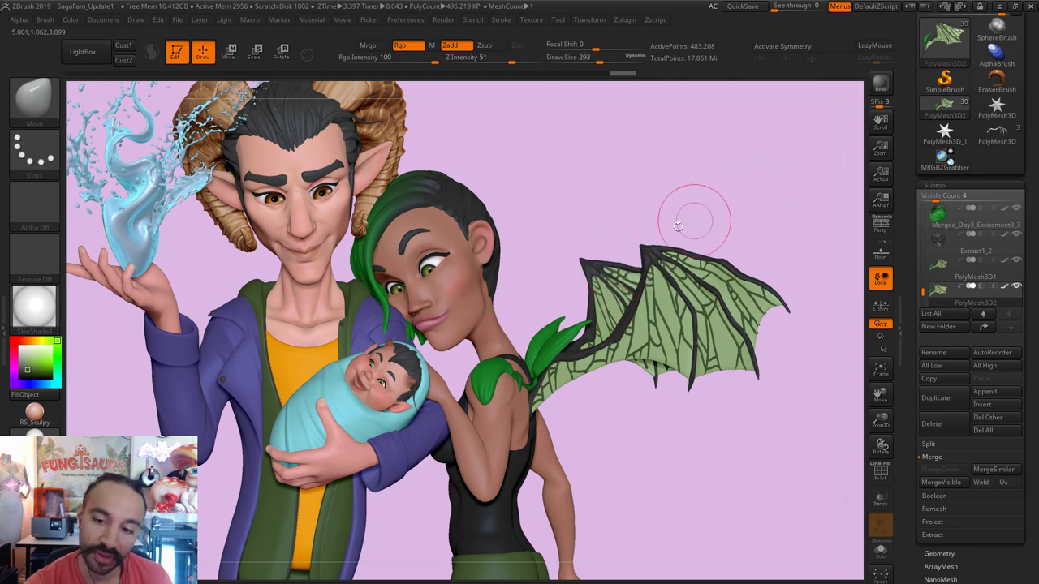
# Step: Resize the brush to 177 and 120, smooth the wing, then set size 386
pyautogui.press('s')
pyautogui.moveTo(595, 265); pyautogui.dragTo(582, 255)
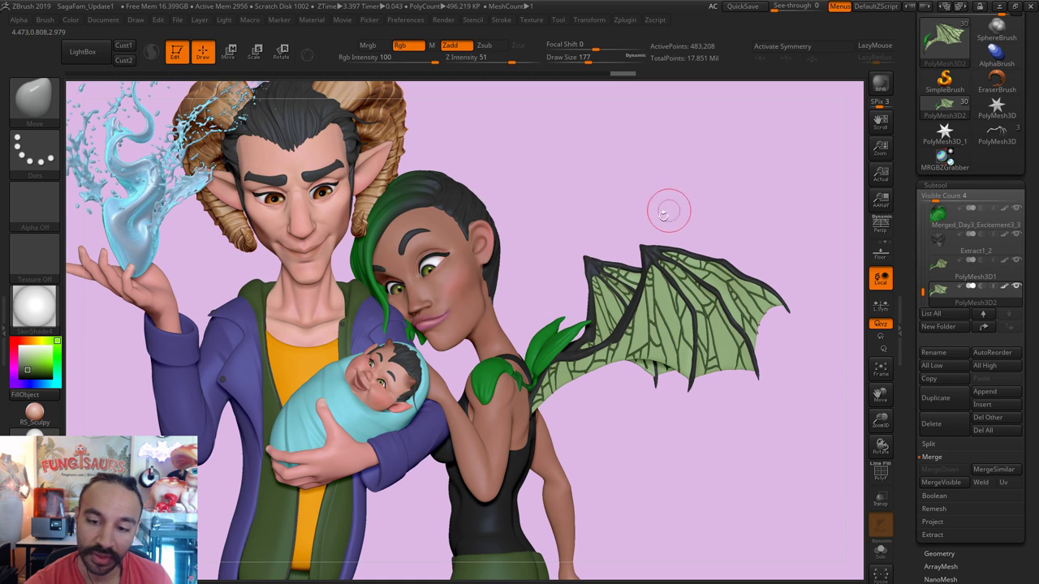
pyautogui.press('ctrl')
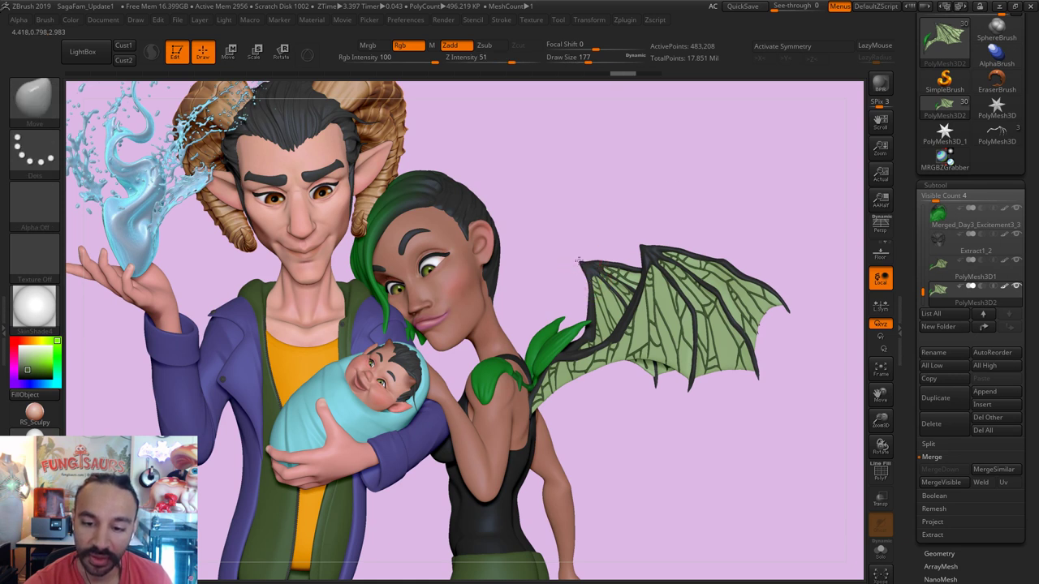
pyautogui.press('[')
pyautogui.press('shift')
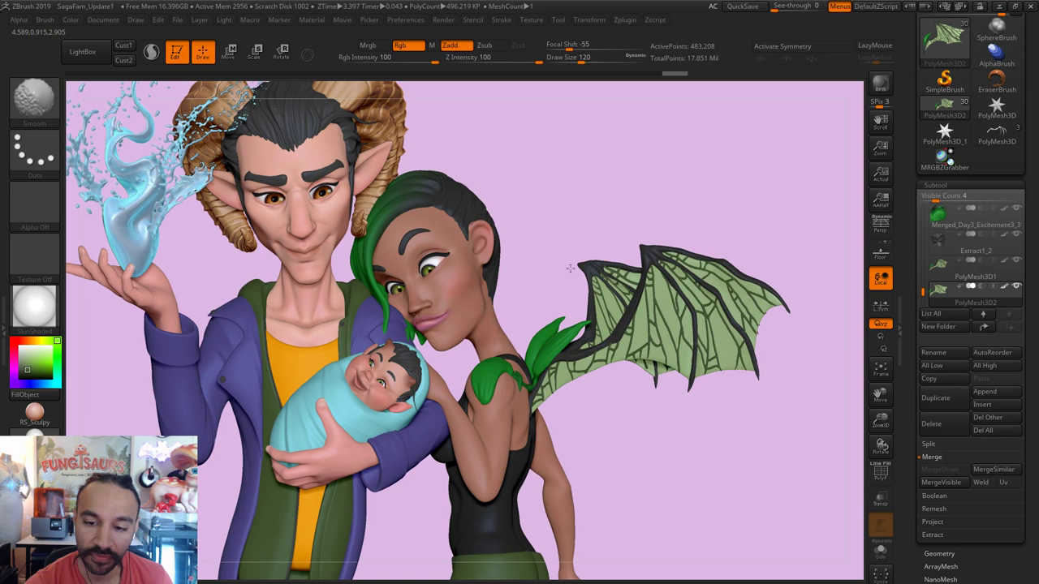
pyautogui.press(']')
pyautogui.press(']')
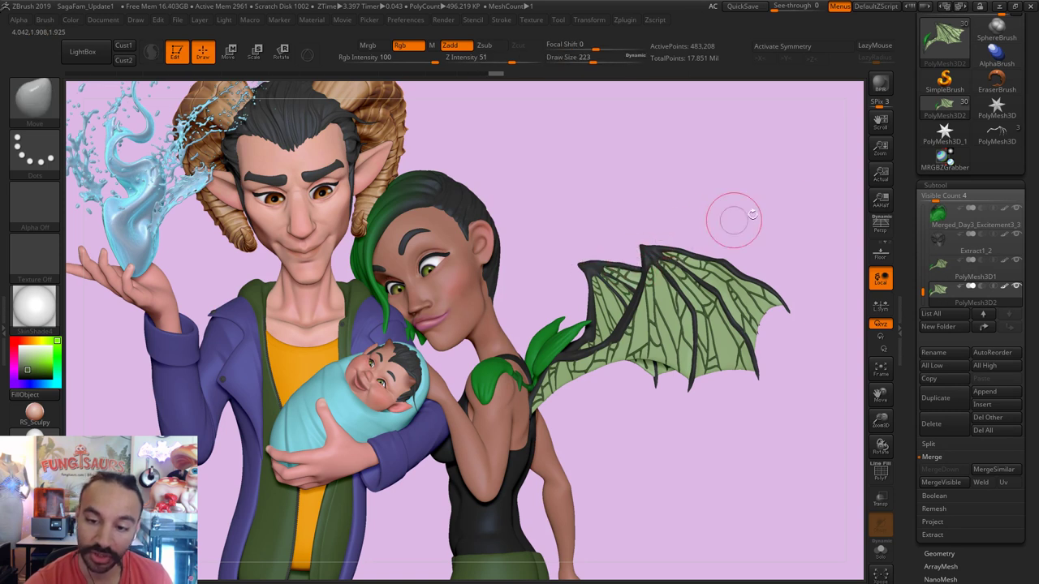
pyautogui.press('[')
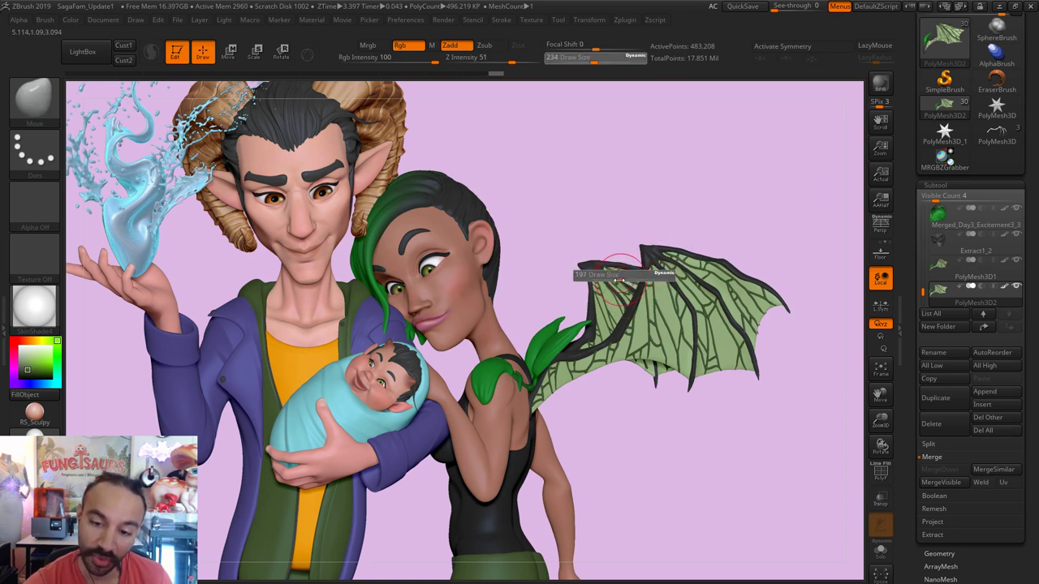
pyautogui.press(']')
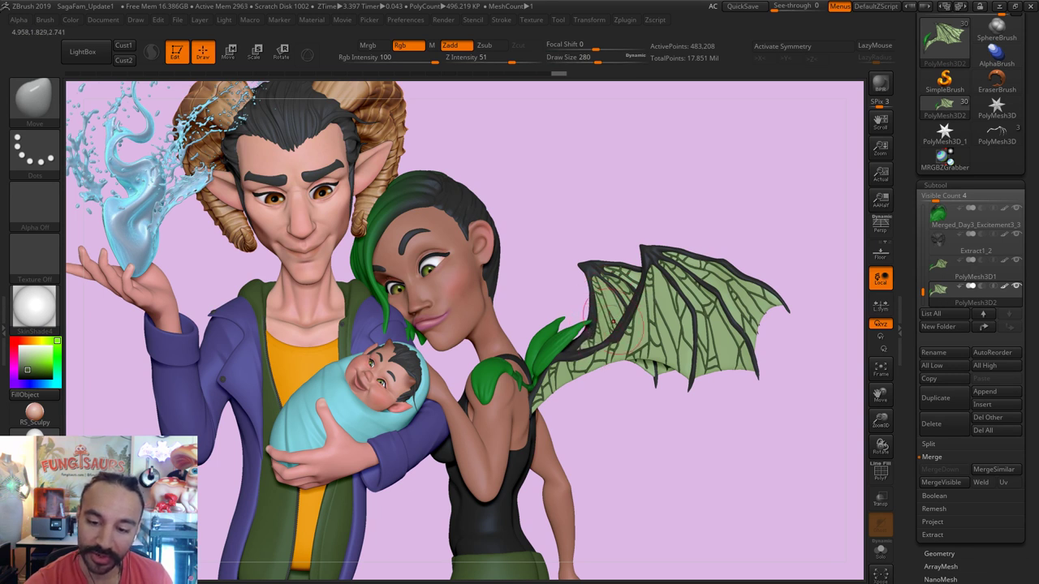
pyautogui.press('s')
pyautogui.click(607, 315)
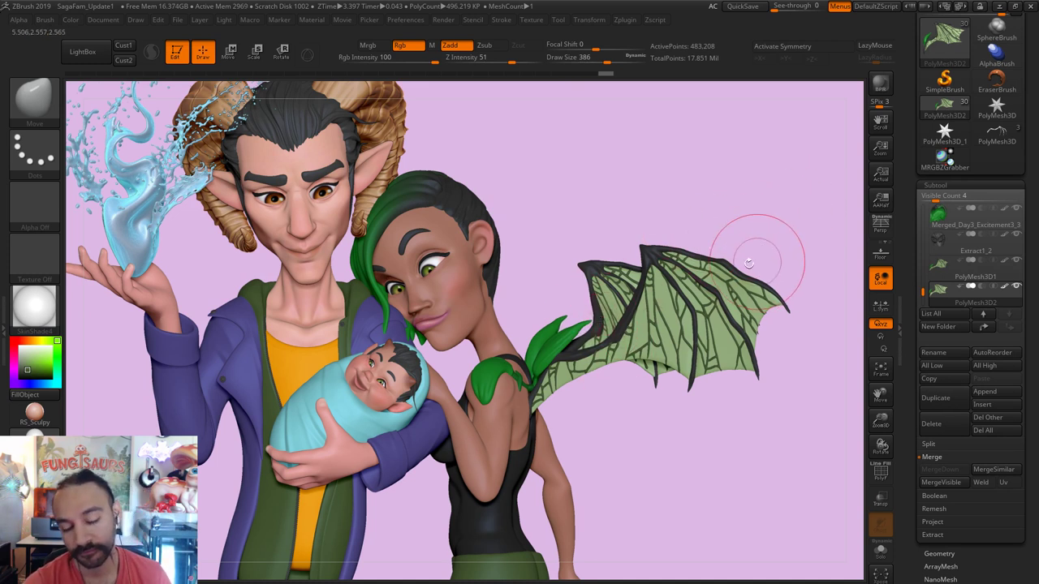
# Step: Select the green leaf at brush size 311, then reselect the wing with the Move brush
pyautogui.keyDown('alt'); pyautogui.click(568, 332); pyautogui.keyUp('alt')
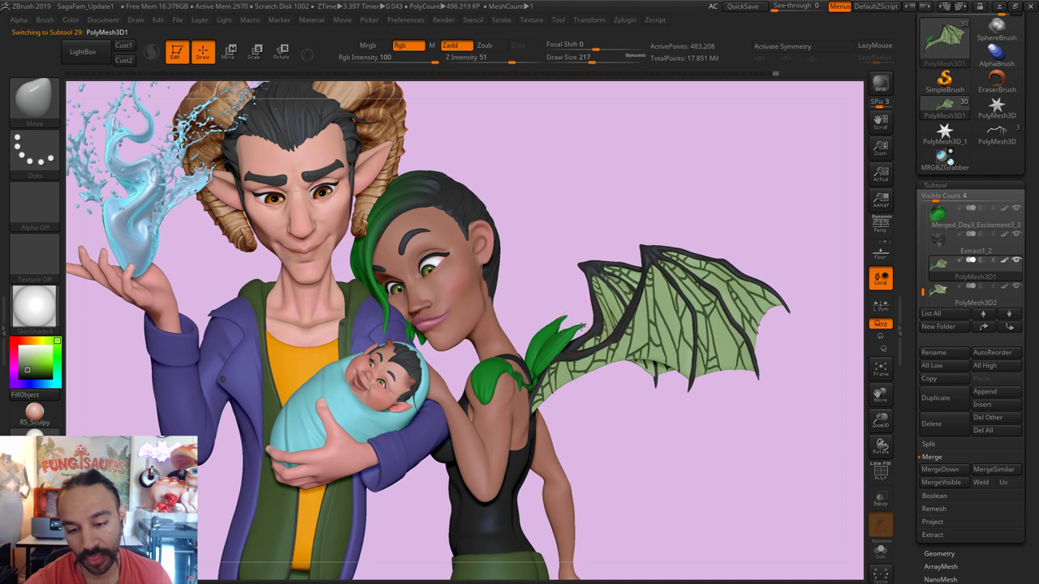
pyautogui.press('s')
pyautogui.moveTo(568, 341); pyautogui.dragTo(548, 372)
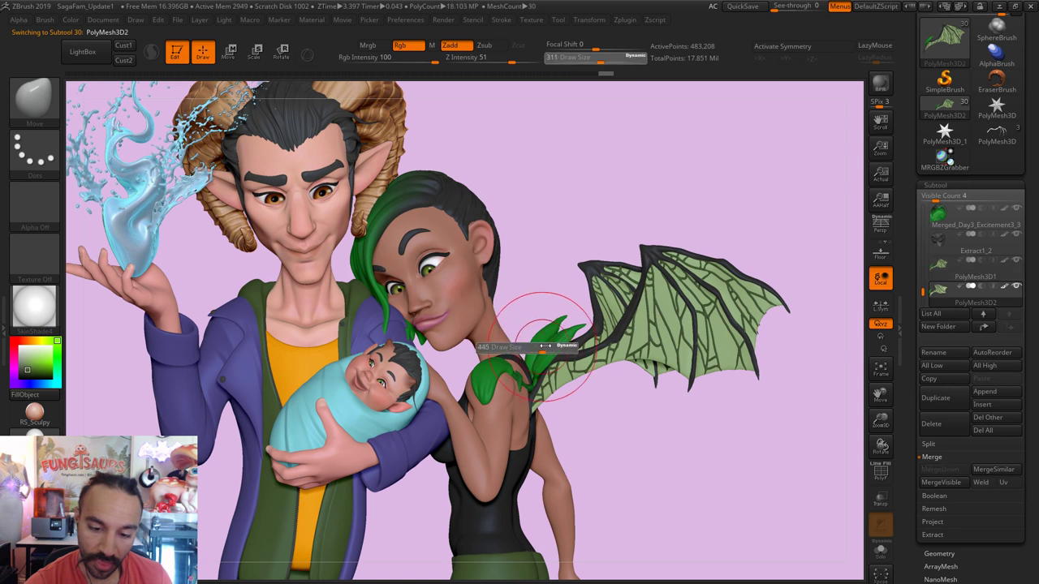
pyautogui.keyDown('alt'); pyautogui.click(664, 289); pyautogui.keyUp('alt')
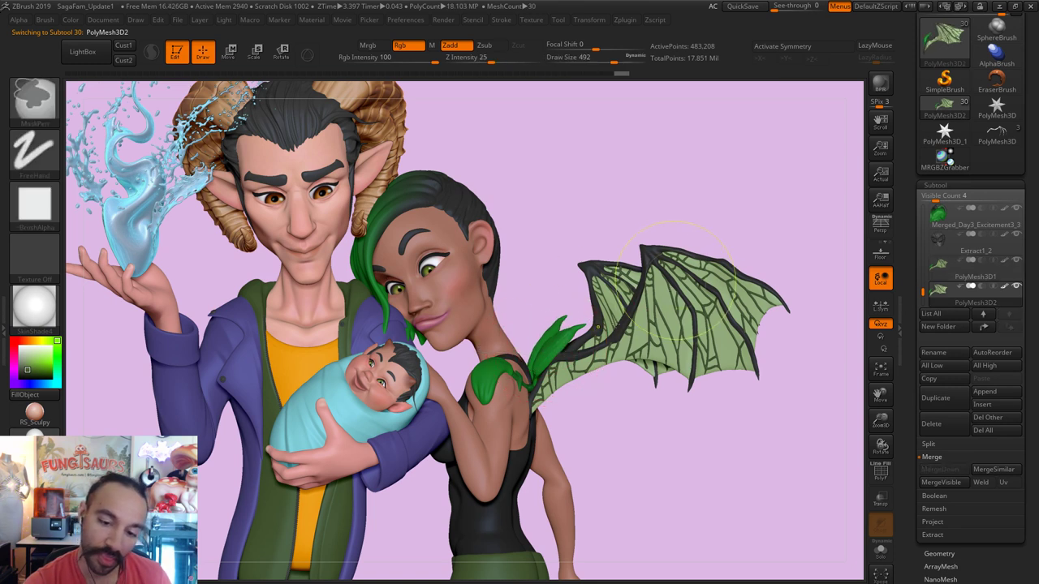
pyautogui.press('b')
pyautogui.press('m')
pyautogui.press('v')
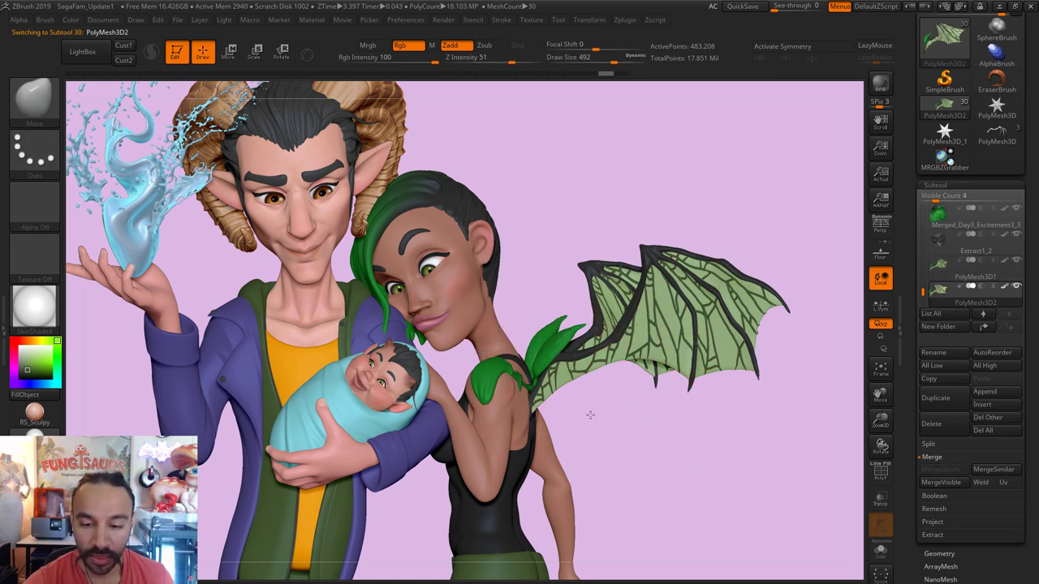
# Step: Frame the model, close in on the woman and wing, and set brush size 228
pyautogui.press('f')
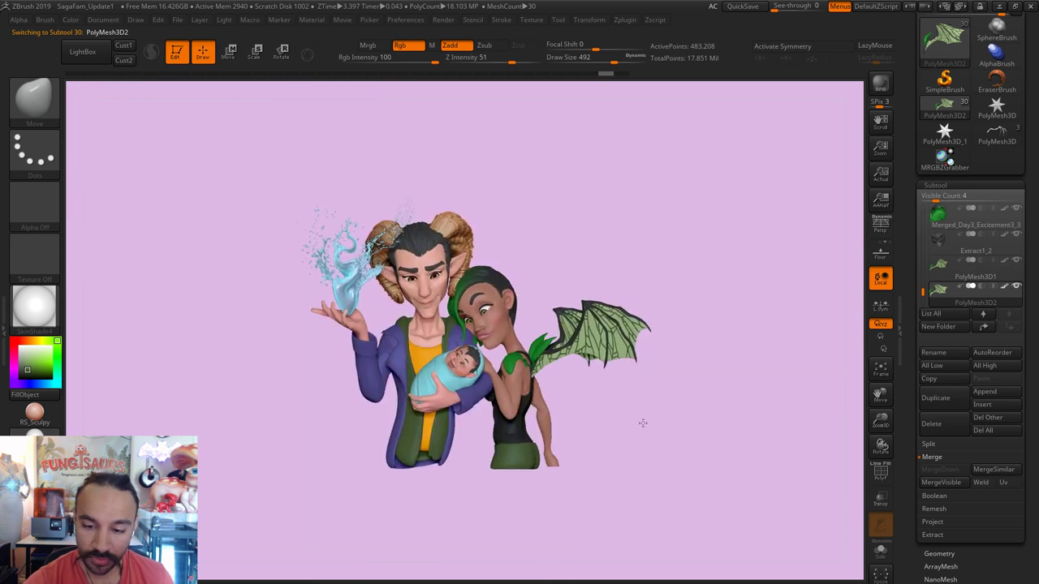
pyautogui.hotkey('ctrl', 'z')
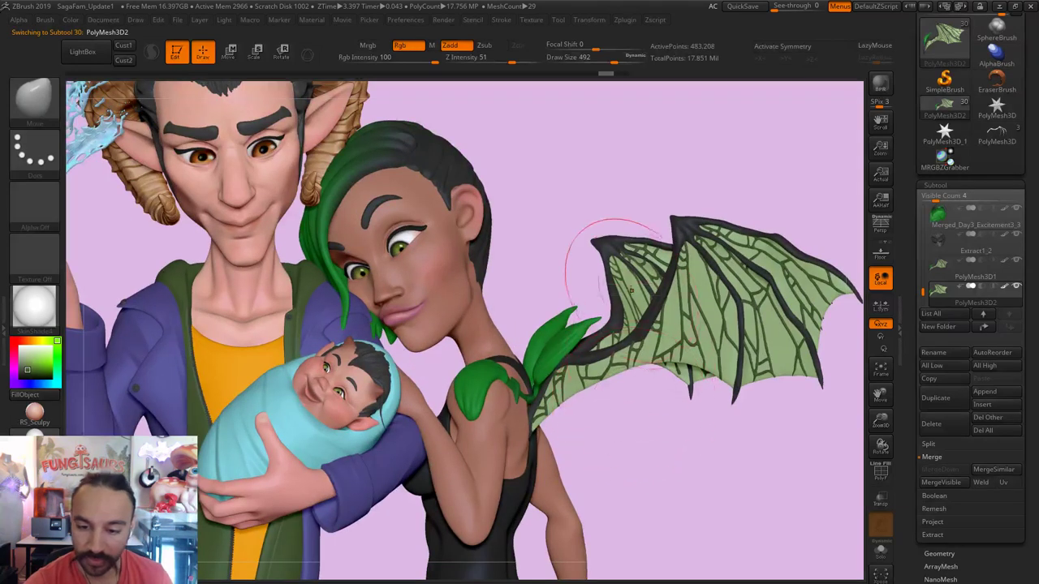
pyautogui.moveTo(615, 233); pyautogui.dragTo(629, 298)
pyautogui.press('s')
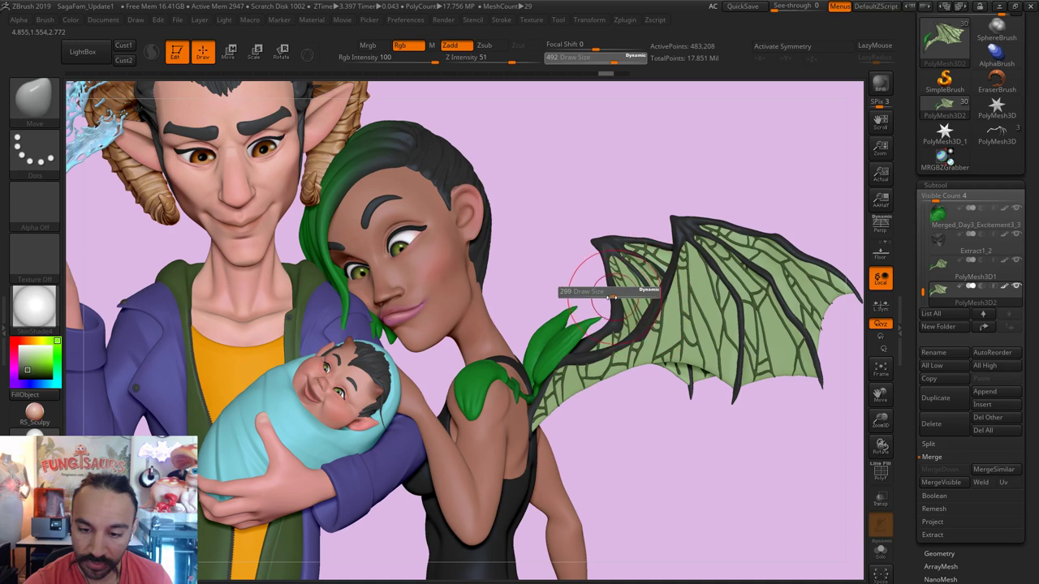
pyautogui.click(585, 290)
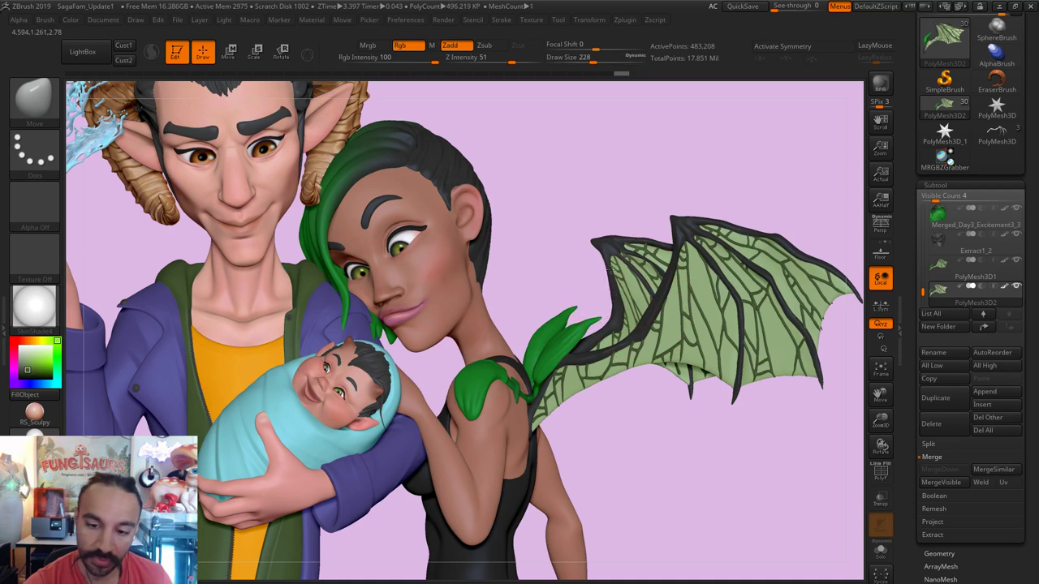
pyautogui.moveTo(664, 379)
pyautogui.mouseDown()
pyautogui.moveTo(647, 422)
pyautogui.moveTo(573, 410)
pyautogui.mouseUp()
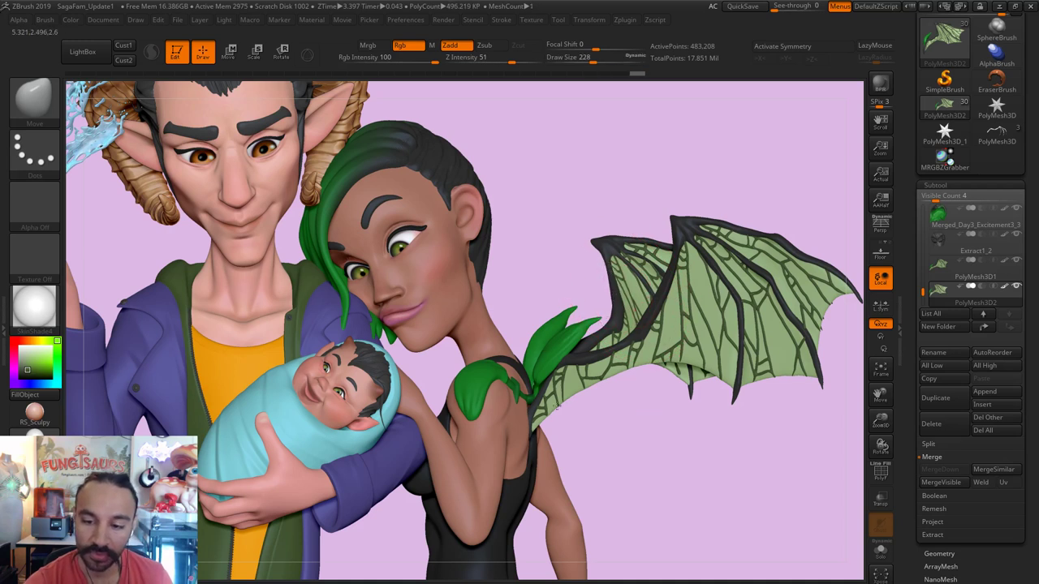
# Step: Review the group from another angle, set brush size 145, and Solo the wing
pyautogui.press('f')
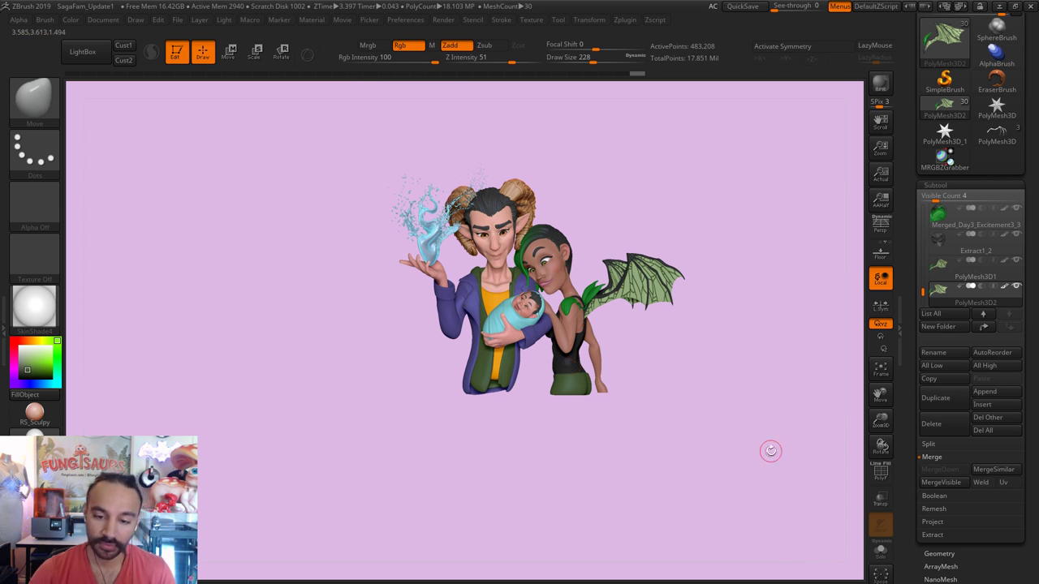
pyautogui.moveTo(770, 451); pyautogui.dragTo(716, 449)
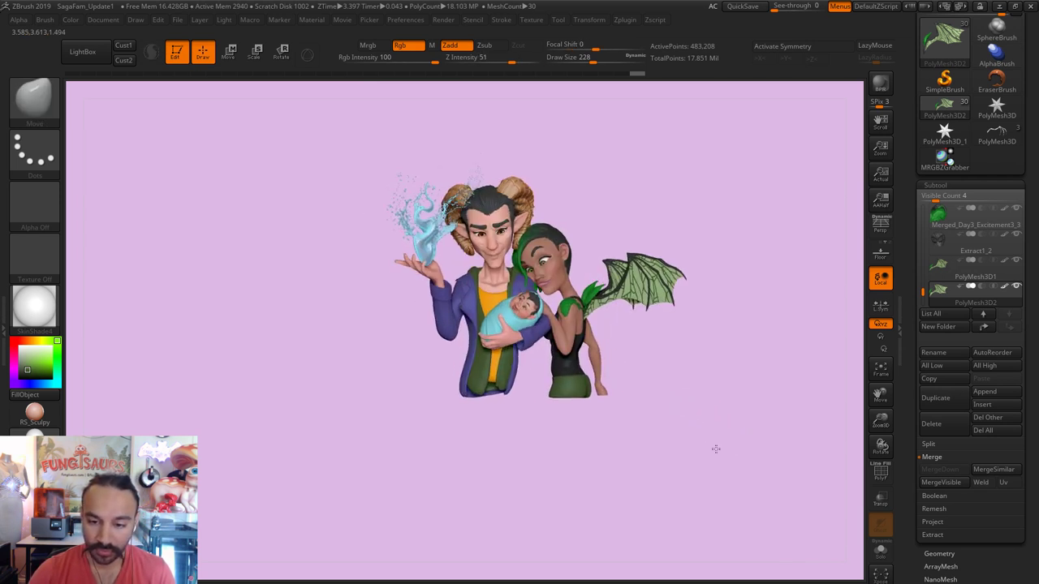
pyautogui.press('f')
pyautogui.press(']')
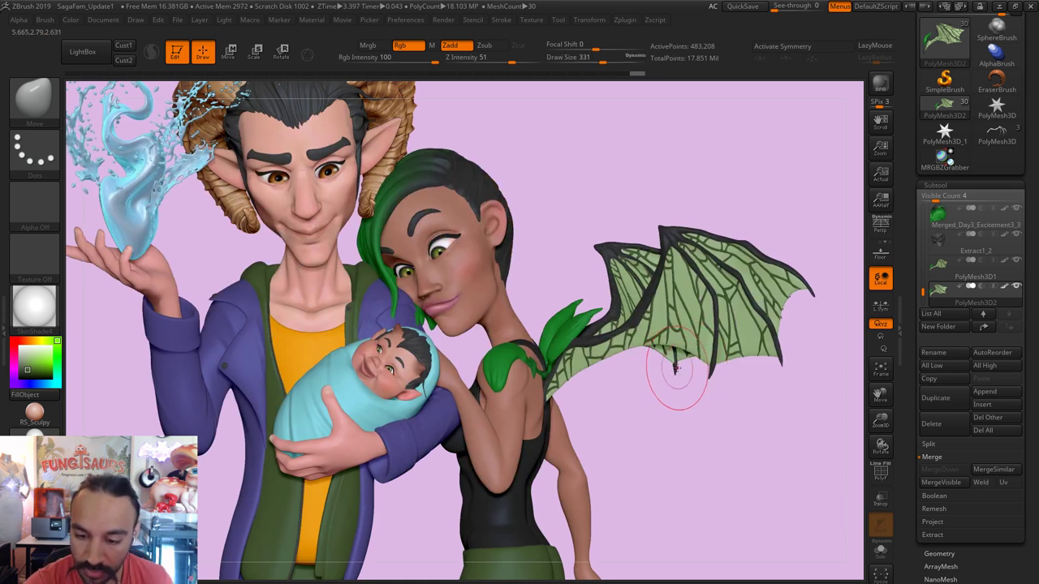
pyautogui.press('s')
pyautogui.moveTo(673, 361); pyautogui.dragTo(663, 363)
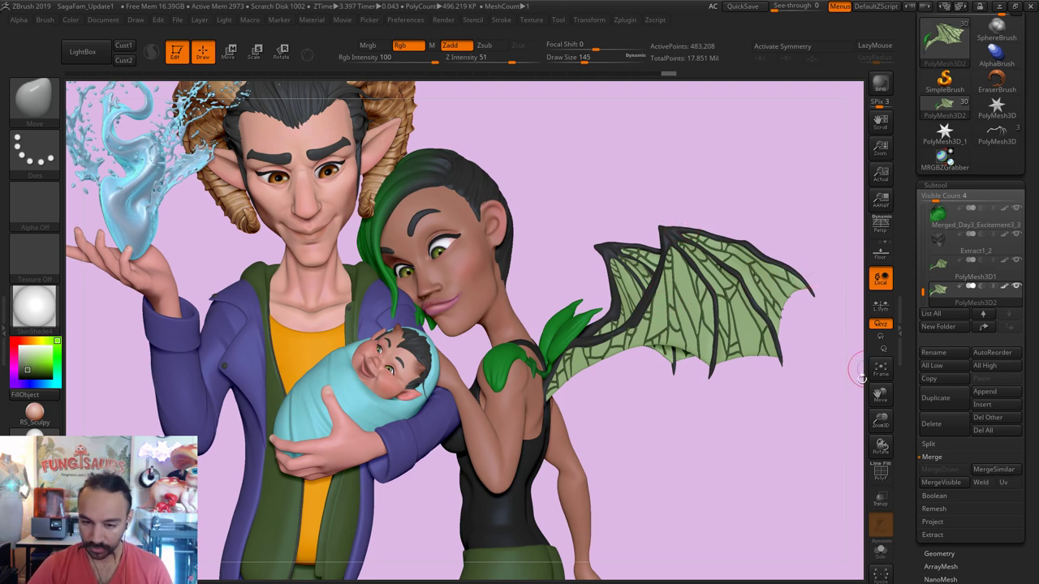
pyautogui.click(881, 550)
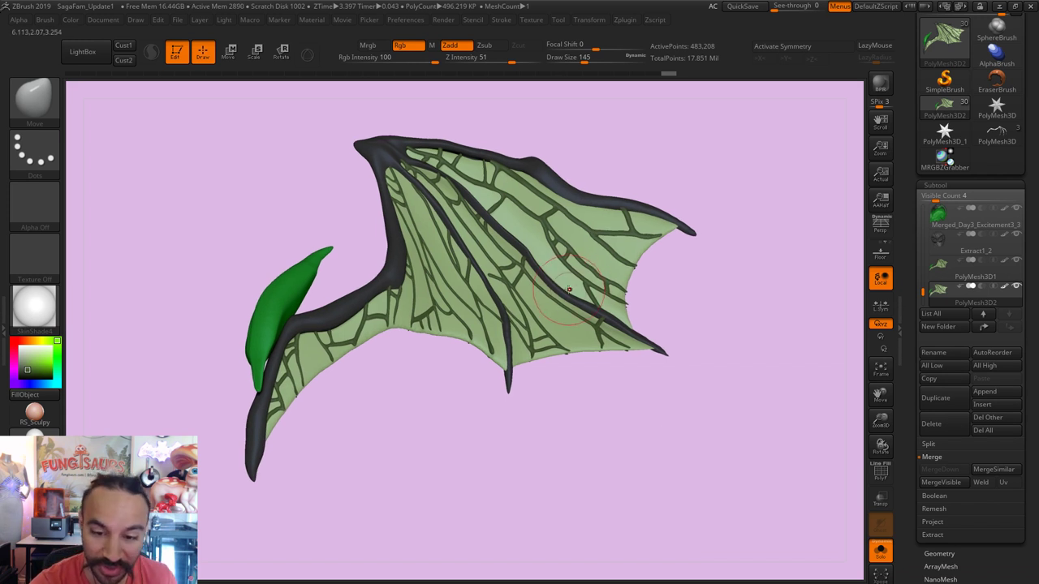
# Step: Set the brush size to 158 and smooth the wing's top edge
pyautogui.press('s')
pyautogui.moveTo(571, 286); pyautogui.dragTo(594, 285)
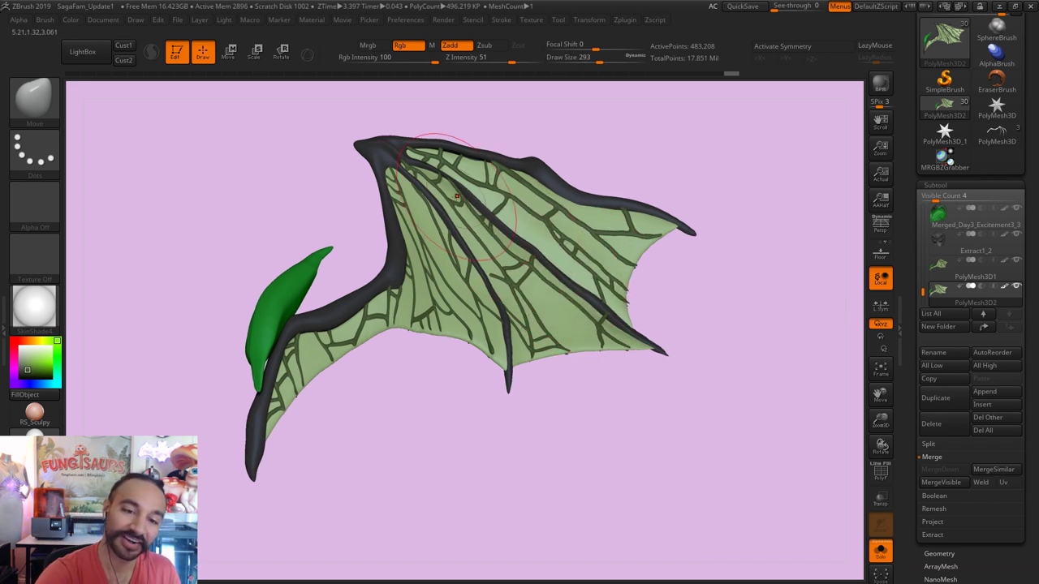
pyautogui.press('s')
pyautogui.moveTo(452, 186); pyautogui.dragTo(414, 187)
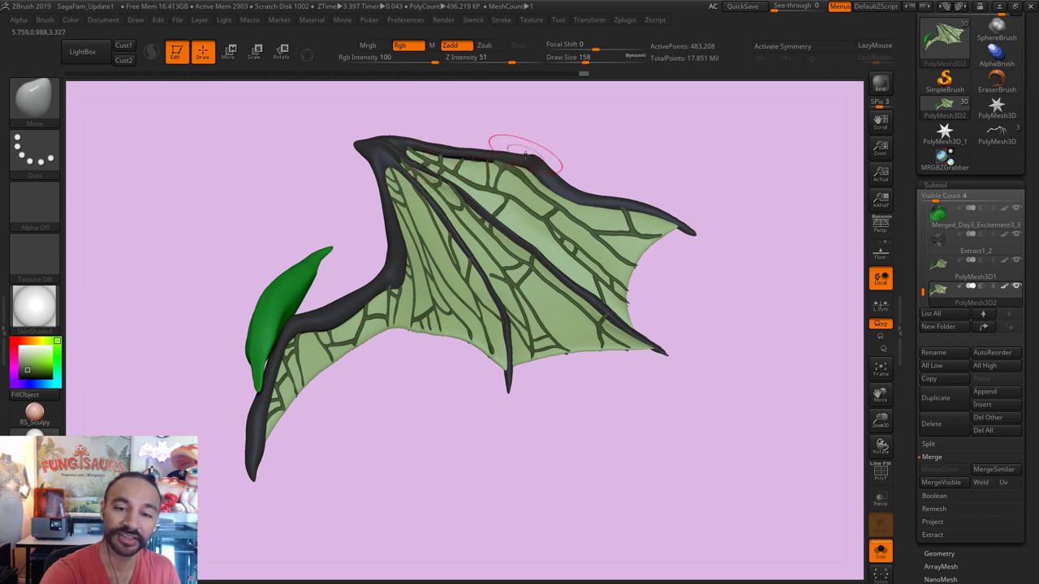
pyautogui.press('shift')
pyautogui.keyDown('shift'); pyautogui.moveTo(503, 156); pyautogui.dragTo(528, 159); pyautogui.keyUp('shift')
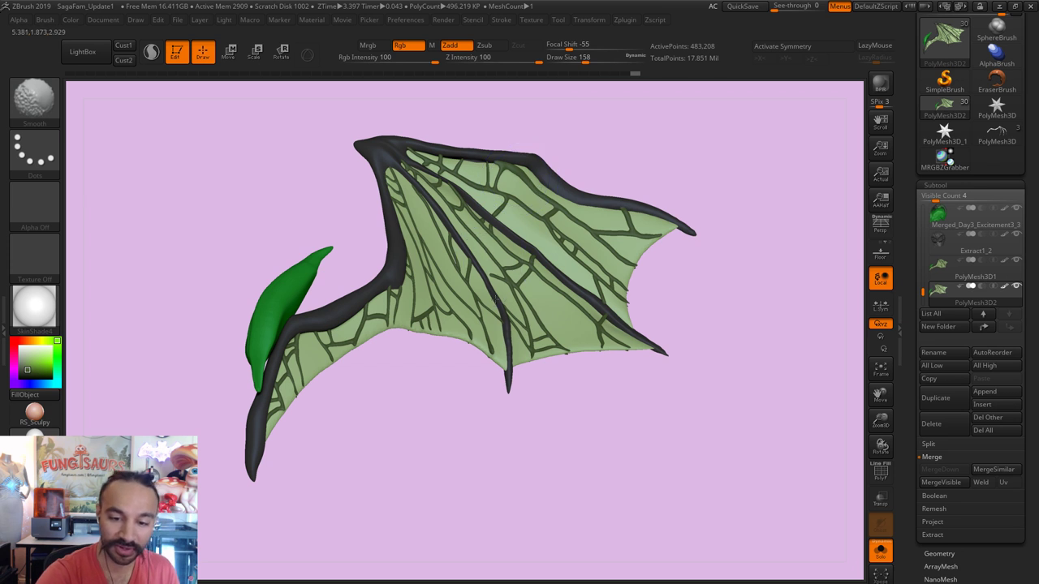
# Step: Inflate the wing at low intensity near the joint, lower right and across the membrane
pyautogui.press('b')
pyautogui.press('i')
pyautogui.press('n')
pyautogui.click(507, 392)
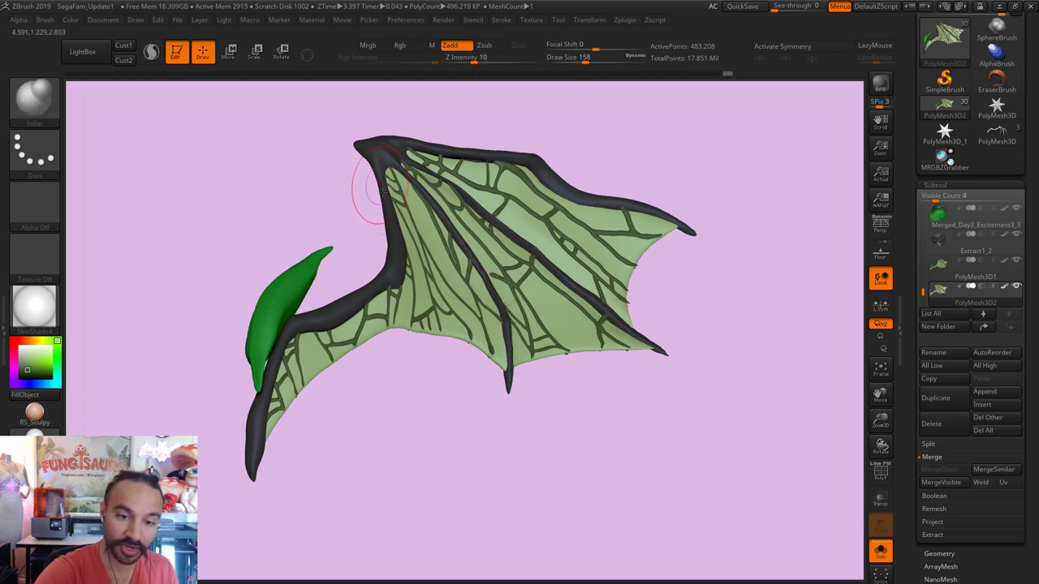
pyautogui.moveTo(417, 138); pyautogui.dragTo(395, 148)
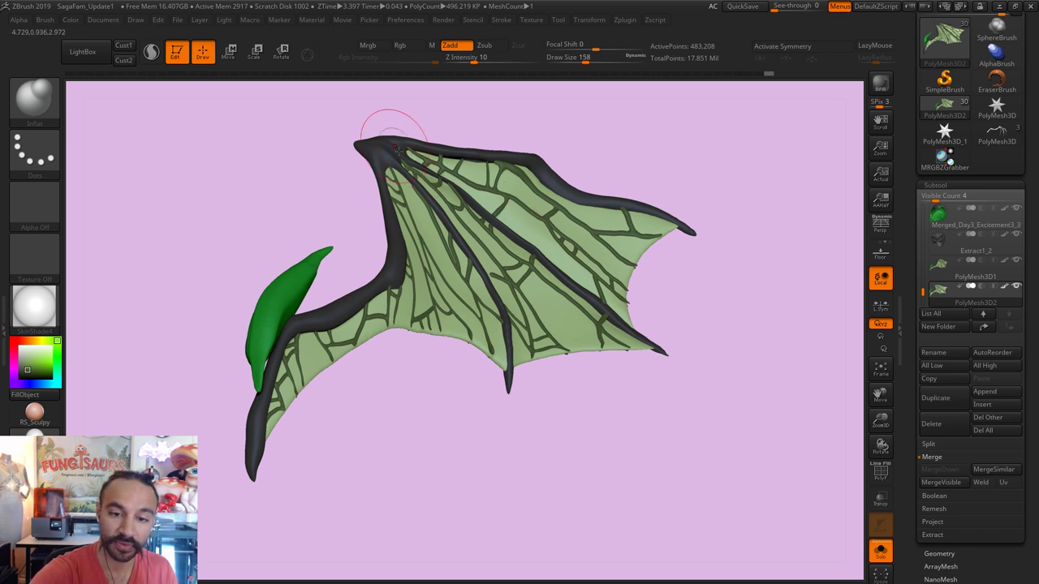
pyautogui.moveTo(479, 244); pyautogui.dragTo(439, 258)
pyautogui.moveTo(451, 351)
pyautogui.mouseDown()
pyautogui.moveTo(464, 371)
pyautogui.moveTo(479, 291)
pyautogui.mouseUp()
# Step: Undo and redo the inflate strokes, then switch to Move Topological at draw size 54
pyautogui.hotkey('ctrl', 'z')
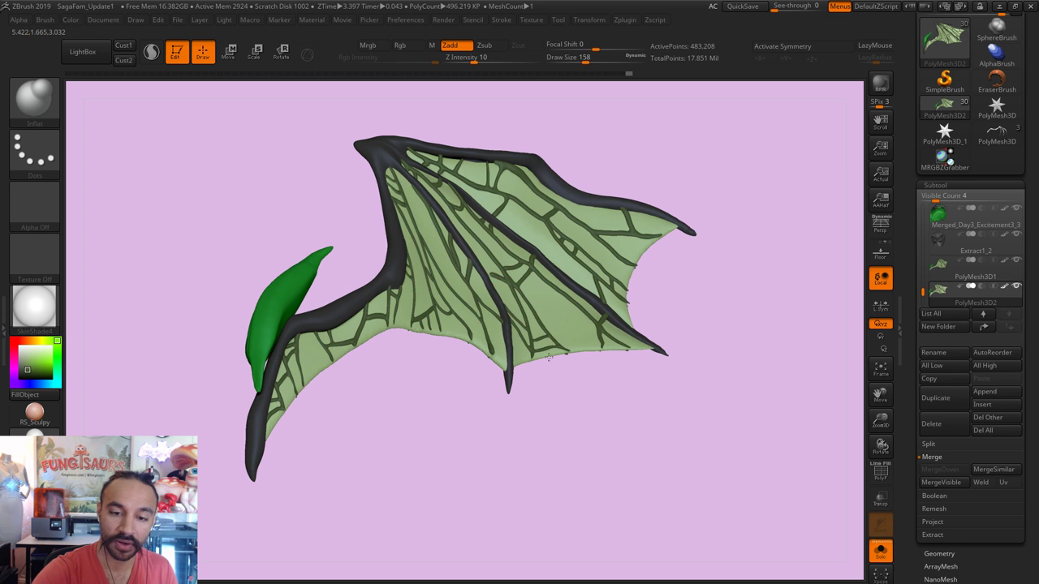
pyautogui.hotkey('ctrl', 'shift', 'z')
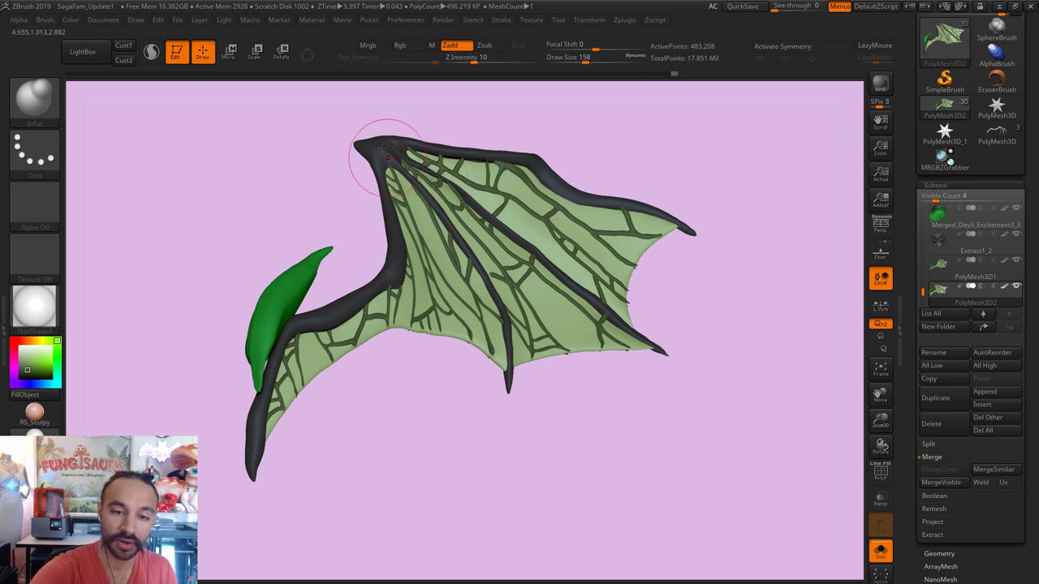
pyautogui.hotkey('ctrl', 'shift', 'z')
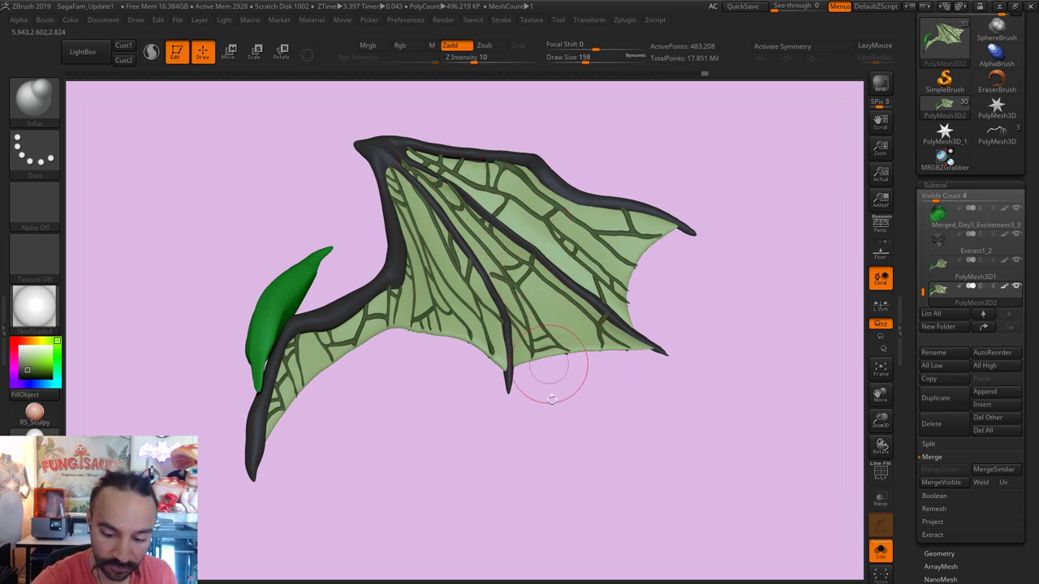
pyautogui.hotkey('ctrl', 'shift', 'z')
pyautogui.hotkey('ctrl', 'v')
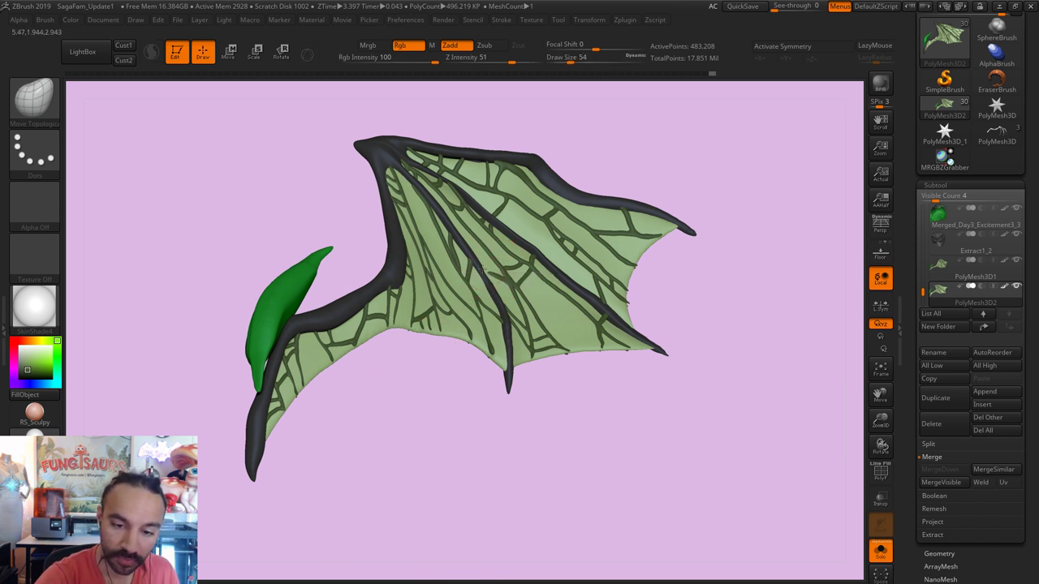
# Step: Set the Move Topological draw size to 128, then to 68
pyautogui.hotkey('ctrl', 'shift', 'z')
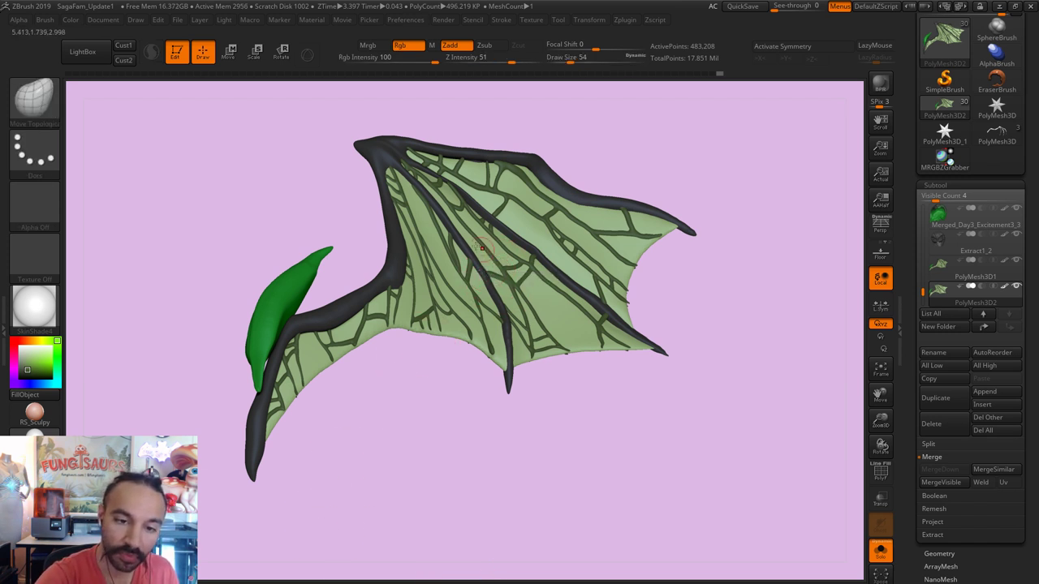
pyautogui.write('s128')
pyautogui.press('Return')
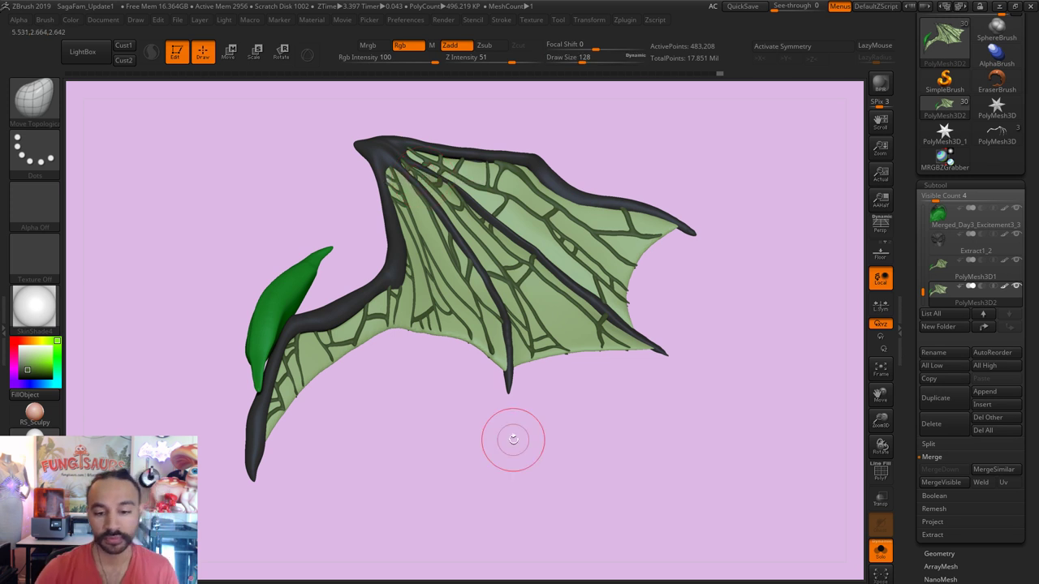
pyautogui.write('s68')
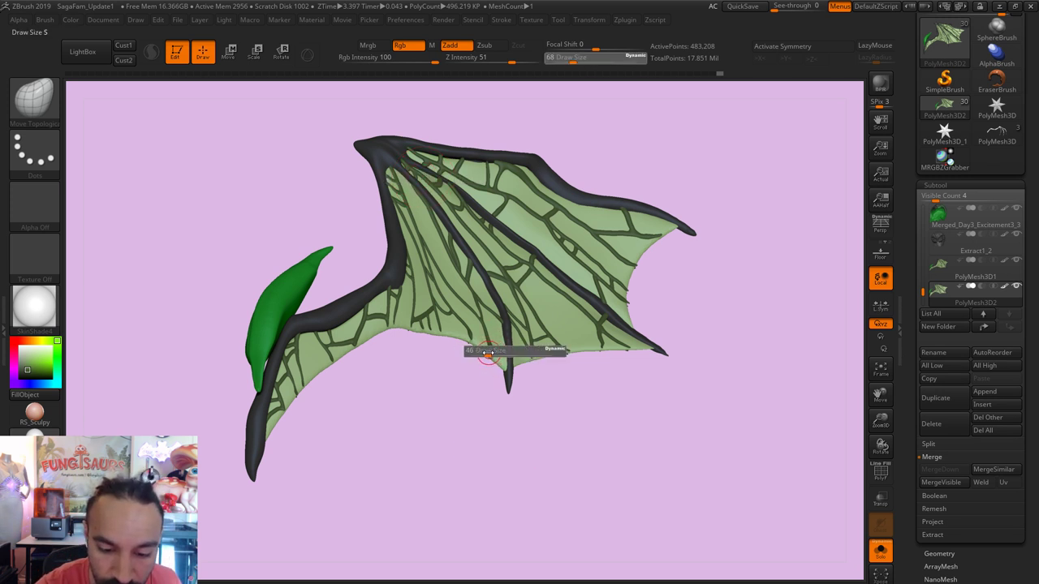
pyautogui.press('Return')
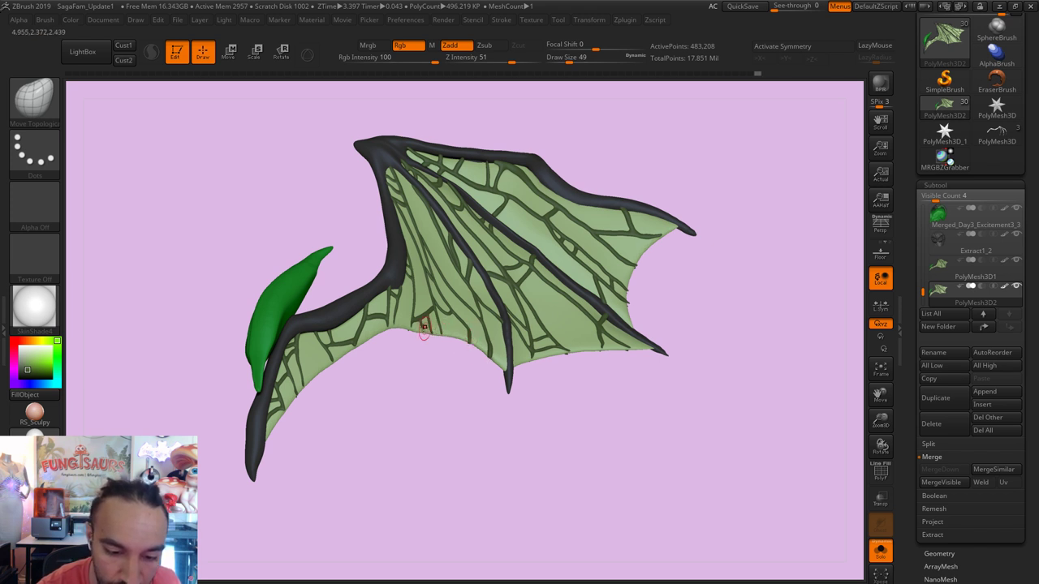
pyautogui.press('ctrl')
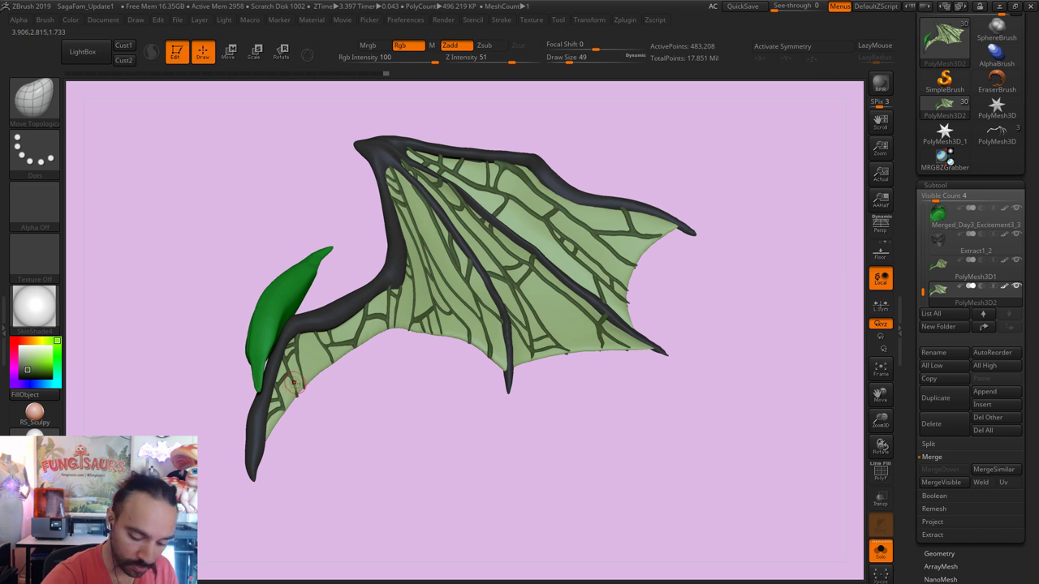
# Step: Try the Inflate brush briefly, then return to the Move Topological brush
pyautogui.press('b')
pyautogui.press('i')
pyautogui.press('n')
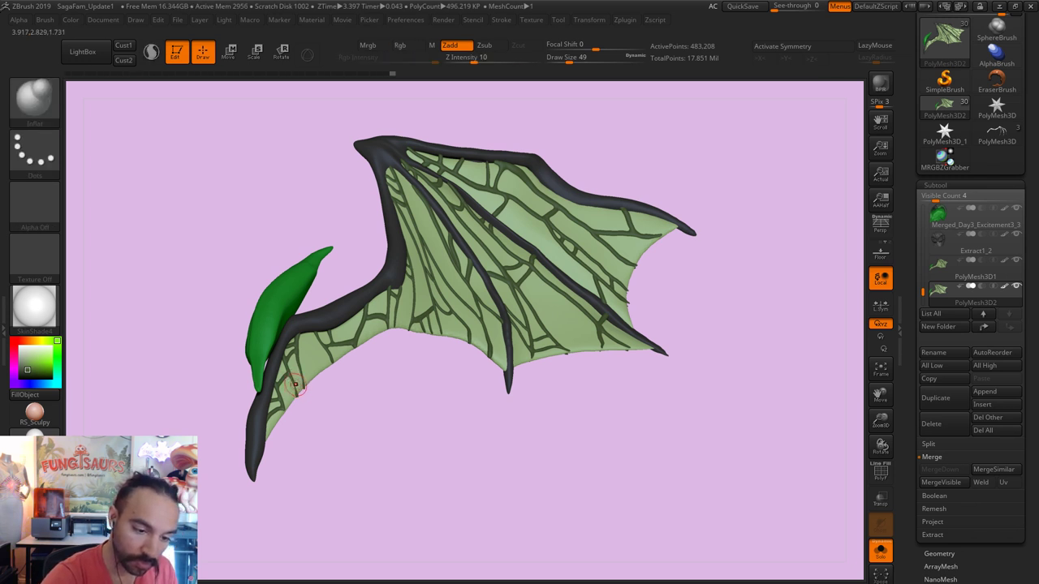
pyautogui.press('b')
pyautogui.press('m')
pyautogui.press('t')
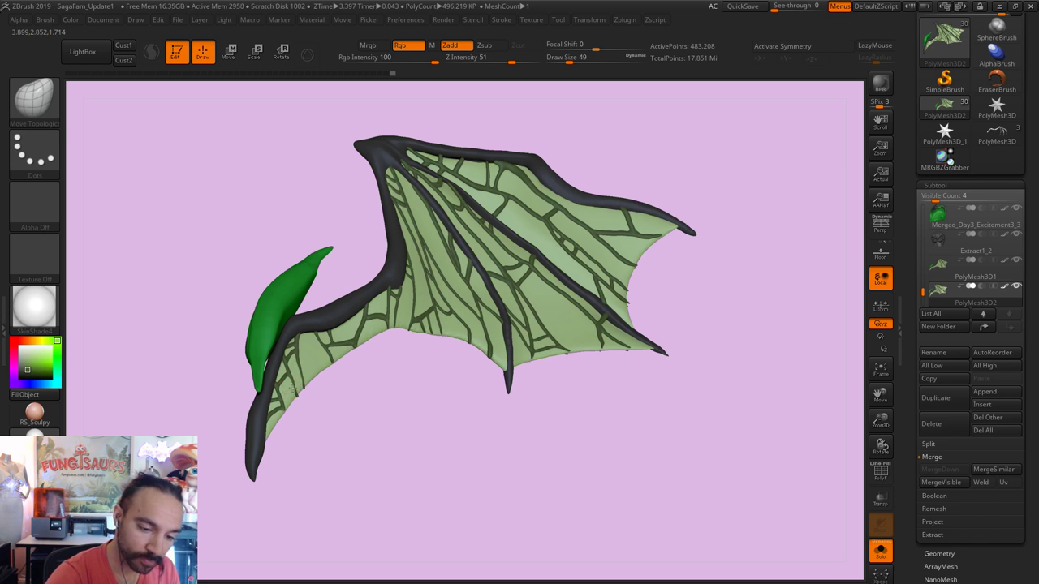
# Step: Smooth the wing's lower edge, stepping the brush size from 116 down to 59
pyautogui.press('shift')
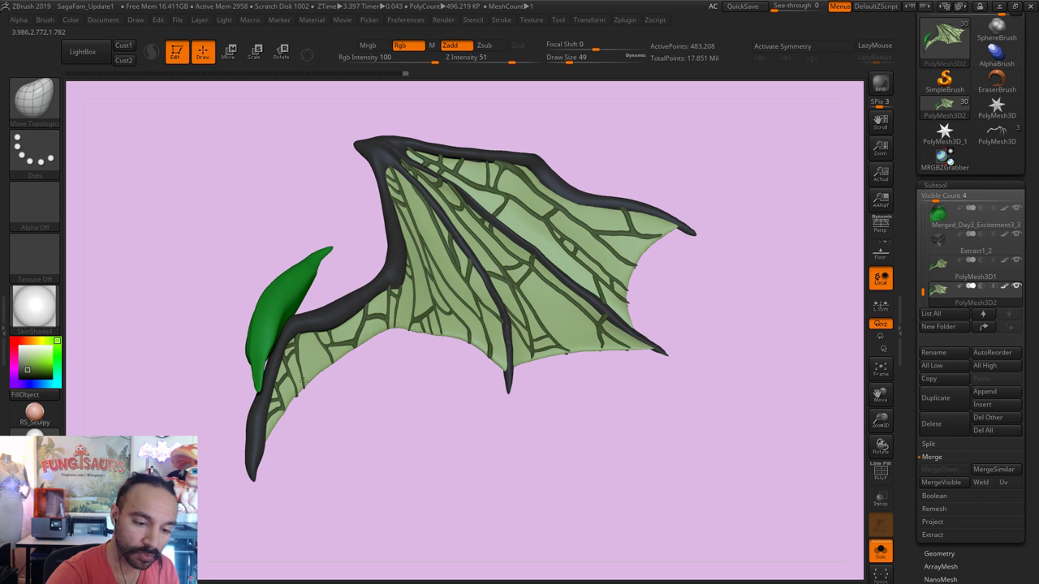
pyautogui.press(']')
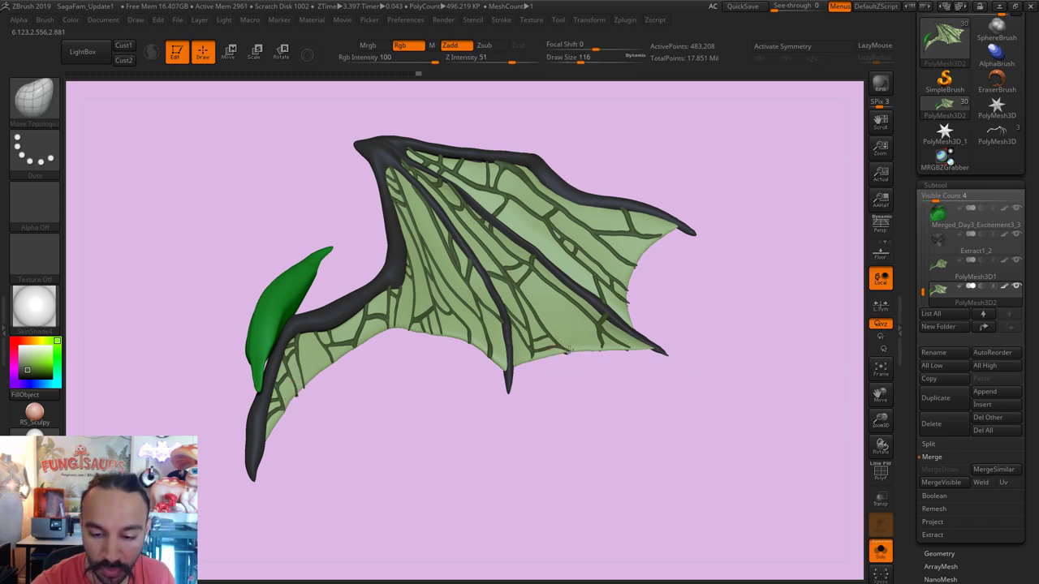
pyautogui.press('b')
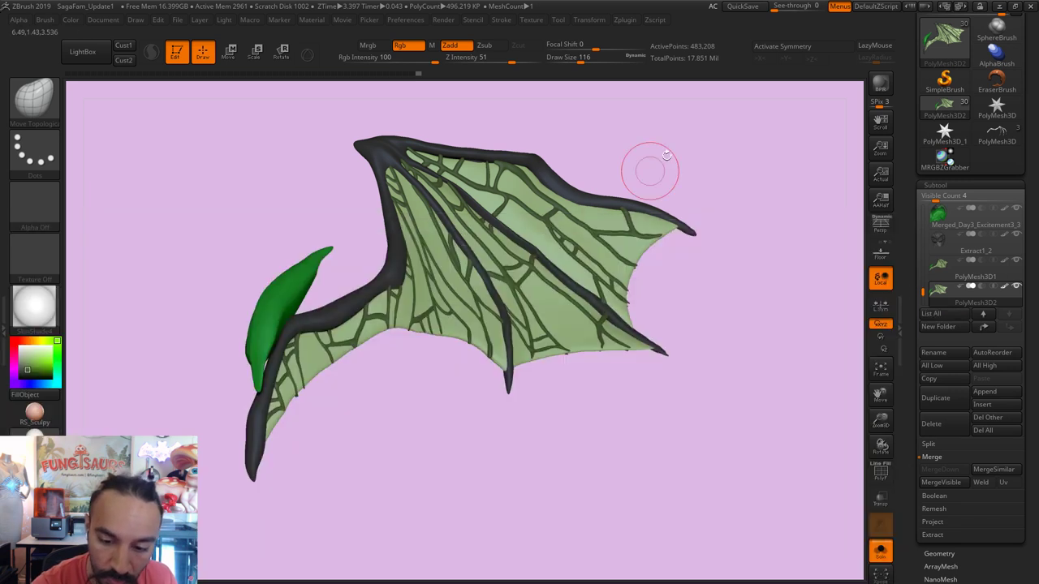
pyautogui.press('[')
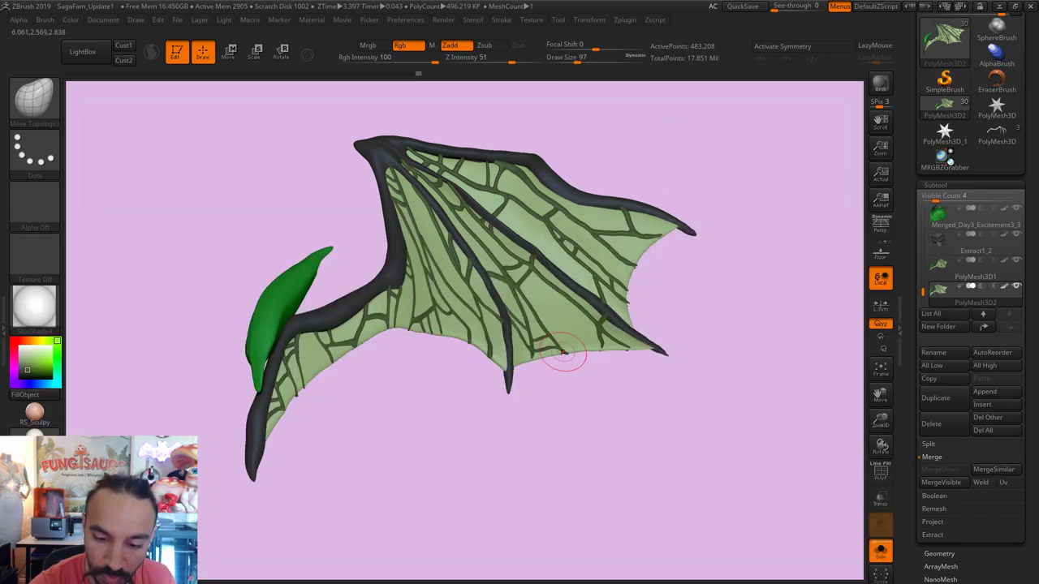
pyautogui.press('[')
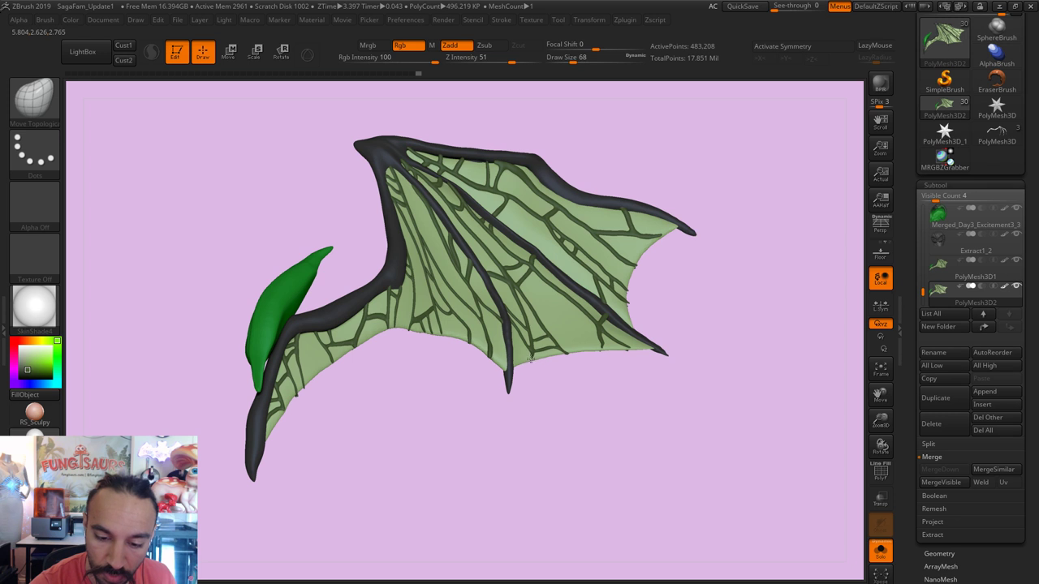
pyautogui.press('[')
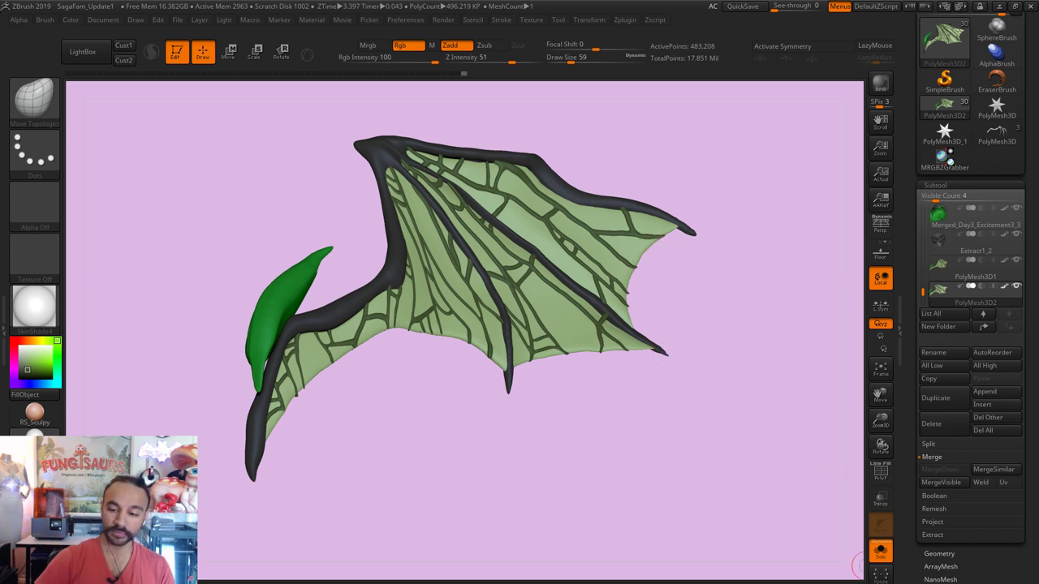
pyautogui.click(865, 550)
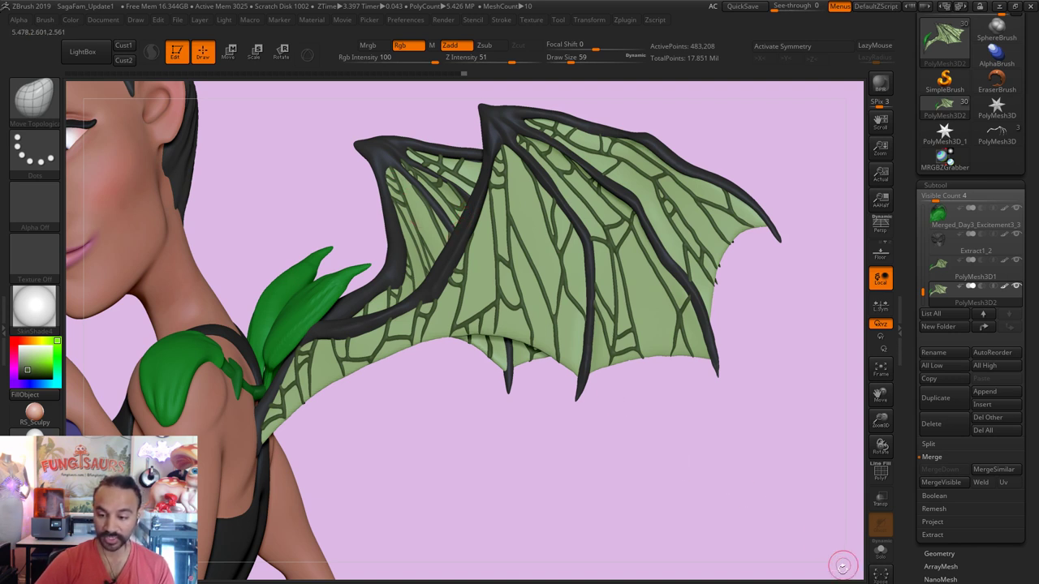
pyautogui.click(876, 551)
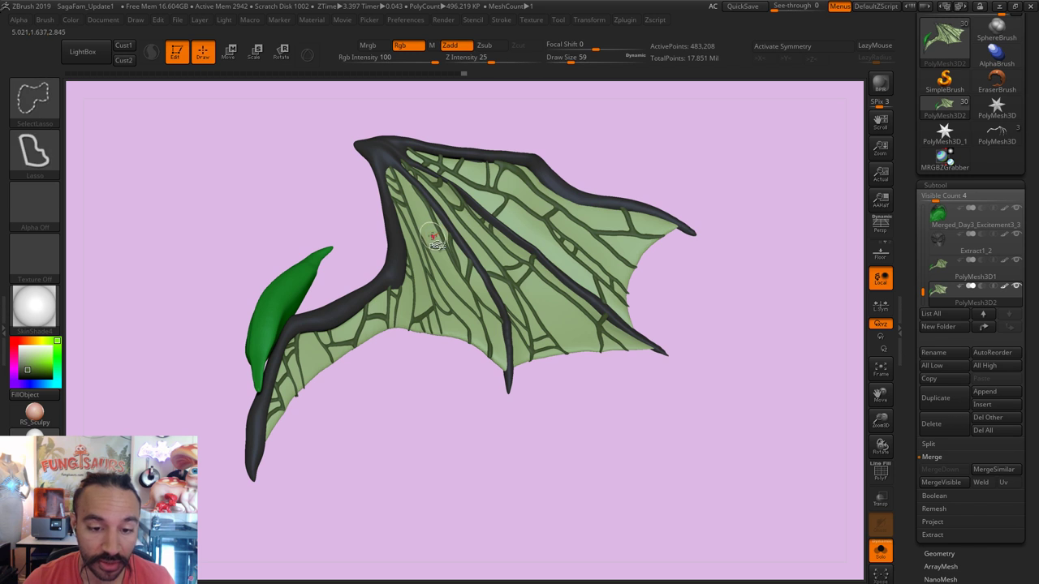
# Step: Hide the membrane, frame and leaf polygroups to inspect the veins, then turn Solo off
pyautogui.keyDown('ctrl'); pyautogui.keyDown('shift'); pyautogui.click(437, 236); pyautogui.keyUp('shift'); pyautogui.keyUp('ctrl')
pyautogui.keyDown('ctrl'); pyautogui.keyDown('shift'); pyautogui.moveTo(452, 421); pyautogui.dragTo(460, 425); pyautogui.keyUp('shift'); pyautogui.keyUp('ctrl')
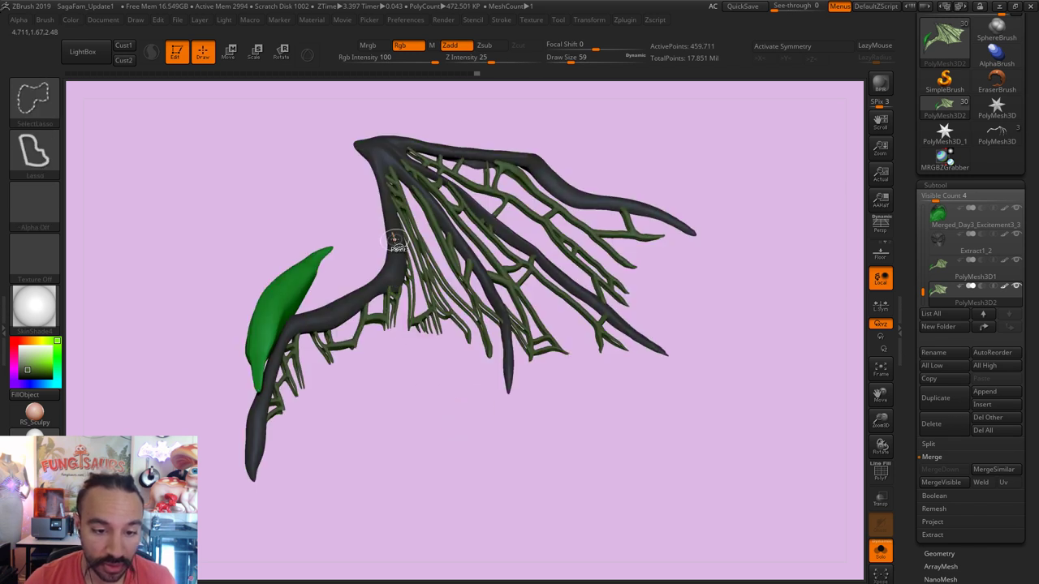
pyautogui.keyDown('ctrl'); pyautogui.keyDown('alt'); pyautogui.keyDown('shift'); pyautogui.click(395, 242); pyautogui.keyUp('shift'); pyautogui.keyUp('alt'); pyautogui.keyUp('ctrl')
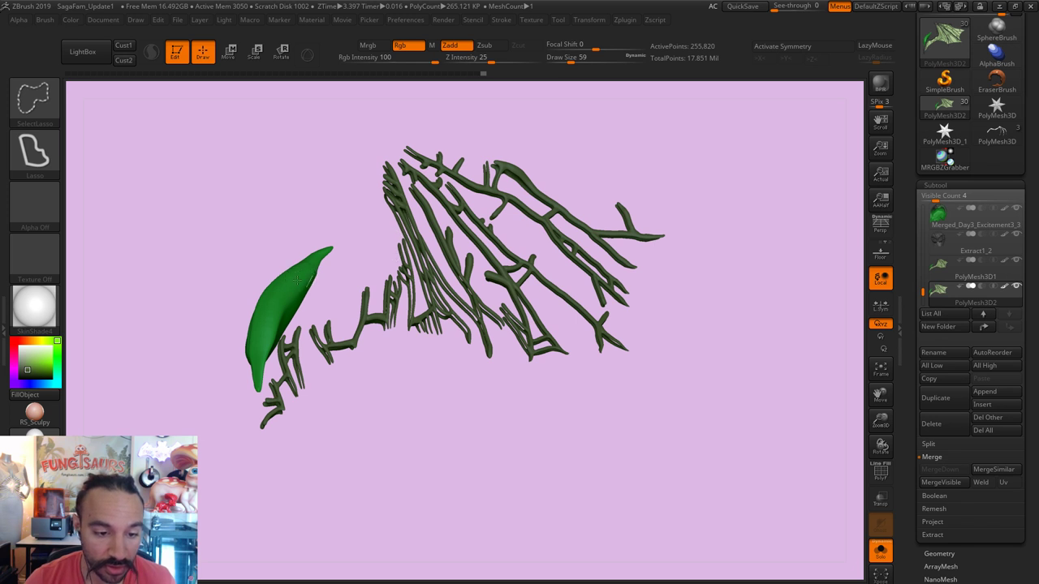
pyautogui.keyDown('ctrl'); pyautogui.keyDown('alt'); pyautogui.keyDown('shift'); pyautogui.click(276, 296); pyautogui.keyUp('shift'); pyautogui.keyUp('alt'); pyautogui.keyUp('ctrl')
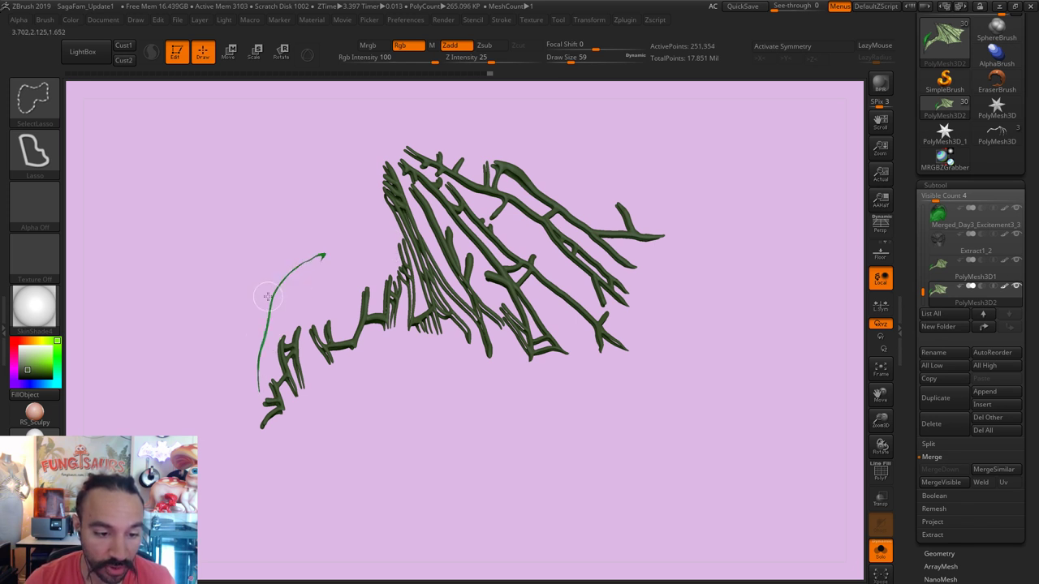
pyautogui.keyDown('ctrl'); pyautogui.keyDown('alt'); pyautogui.keyDown('shift'); pyautogui.click(270, 306); pyautogui.keyUp('shift'); pyautogui.keyUp('alt'); pyautogui.keyUp('ctrl')
pyautogui.moveTo(271, 306); pyautogui.dragTo(429, 449)
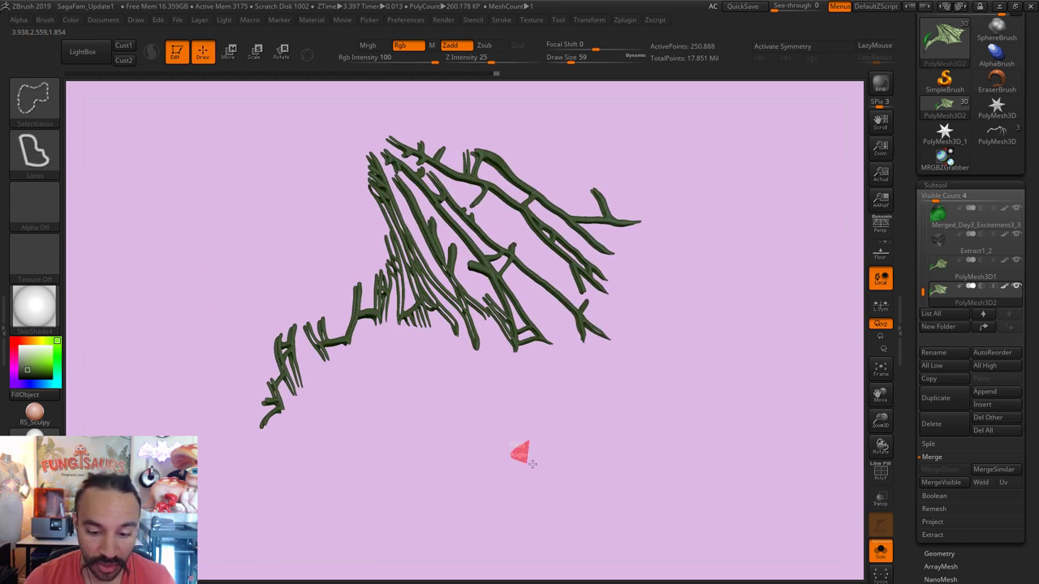
pyautogui.keyDown('ctrl'); pyautogui.keyDown('shift'); pyautogui.moveTo(522, 453); pyautogui.dragTo(531, 464); pyautogui.keyUp('shift'); pyautogui.keyUp('ctrl')
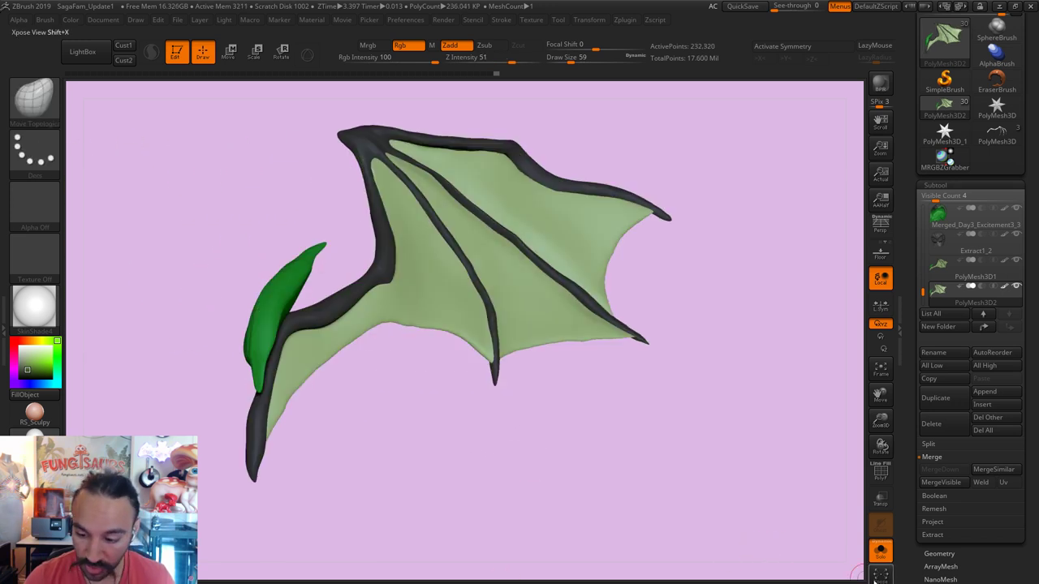
pyautogui.click(881, 552)
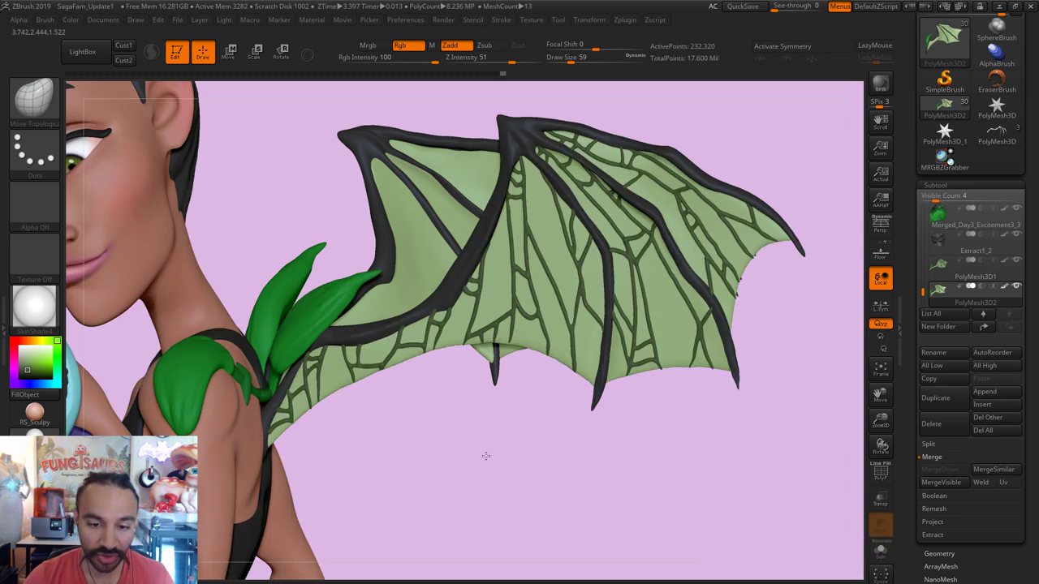
# Step: Save the tool as Happiness3, confirming overwrite of the existing .ZTL file
pyautogui.press('f')
pyautogui.keyDown('ctrl'); pyautogui.moveTo(384, 406); pyautogui.dragTo(475, 452, button='right'); pyautogui.keyUp('ctrl')
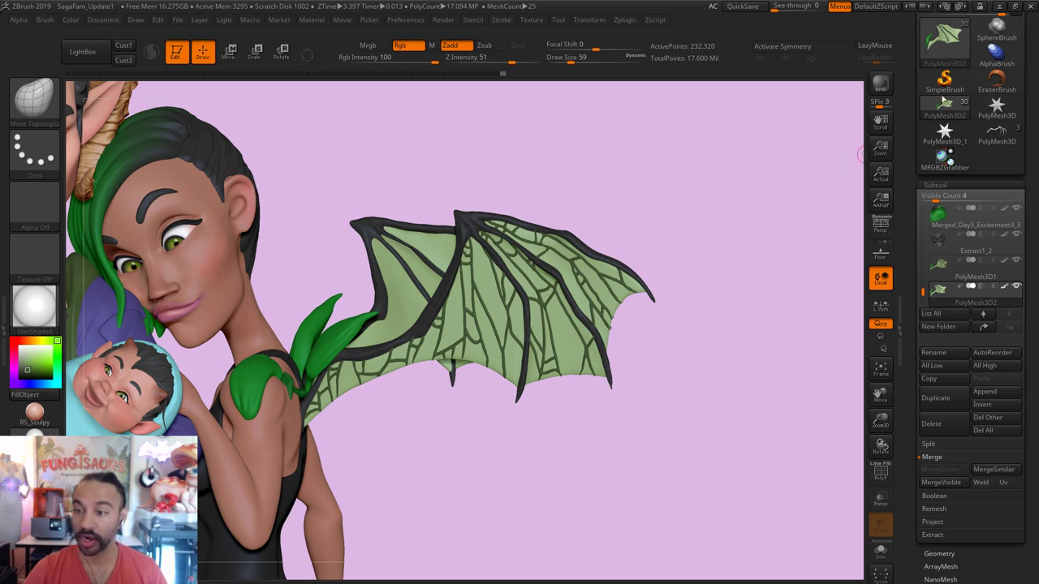
pyautogui.moveTo(1033, 26); pyautogui.dragTo(1034, 143)
pyautogui.click(985, 36)
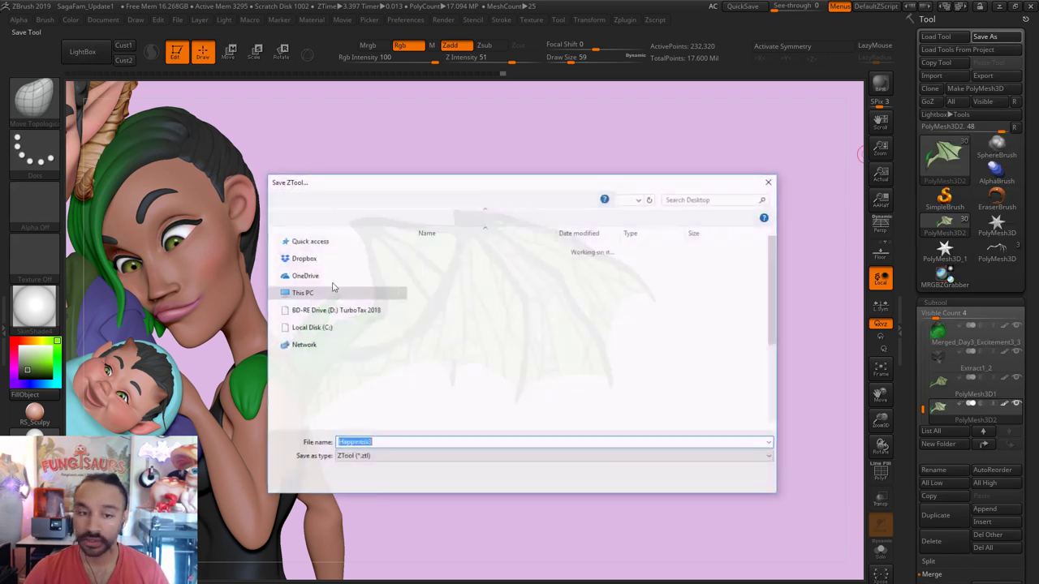
pyautogui.click(673, 480)
pyautogui.click(547, 324)
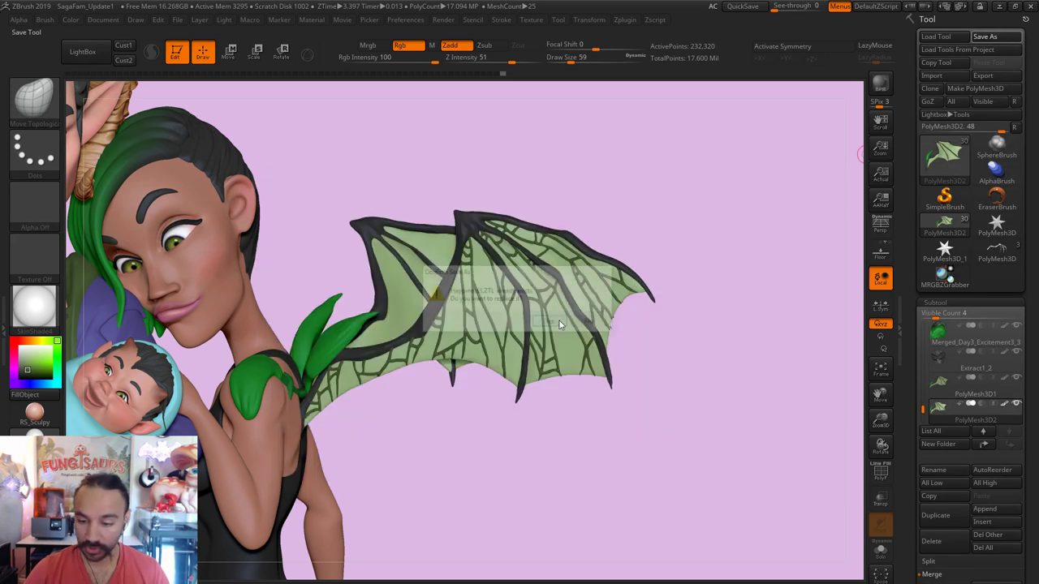
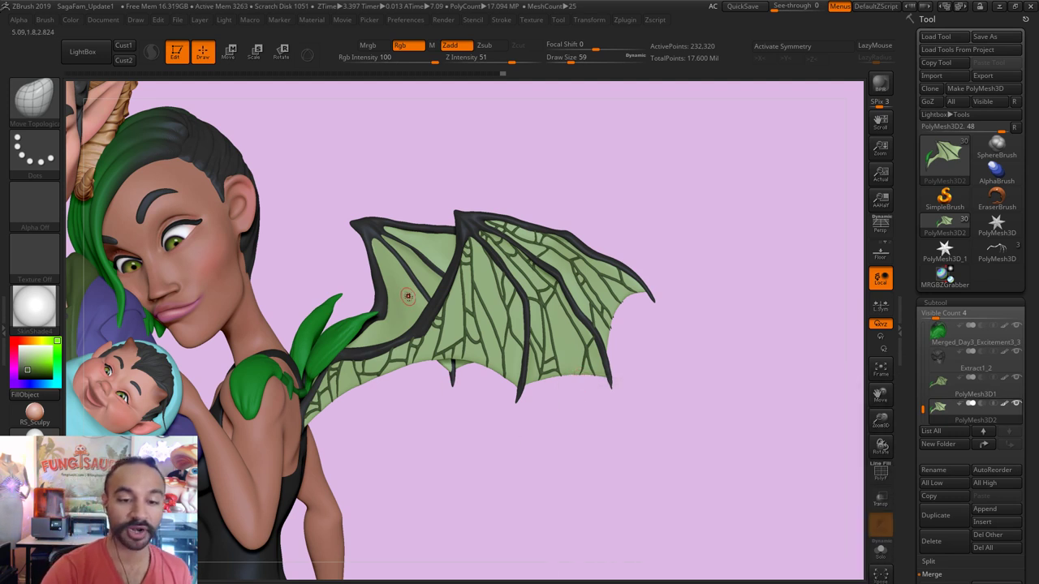
# Step: Set Draw Size to 104 and lightly inflate the wing's upper-left membrane with the Inflate brush
pyautogui.press('s')
pyautogui.moveTo(378, 248); pyautogui.dragTo(385, 250)
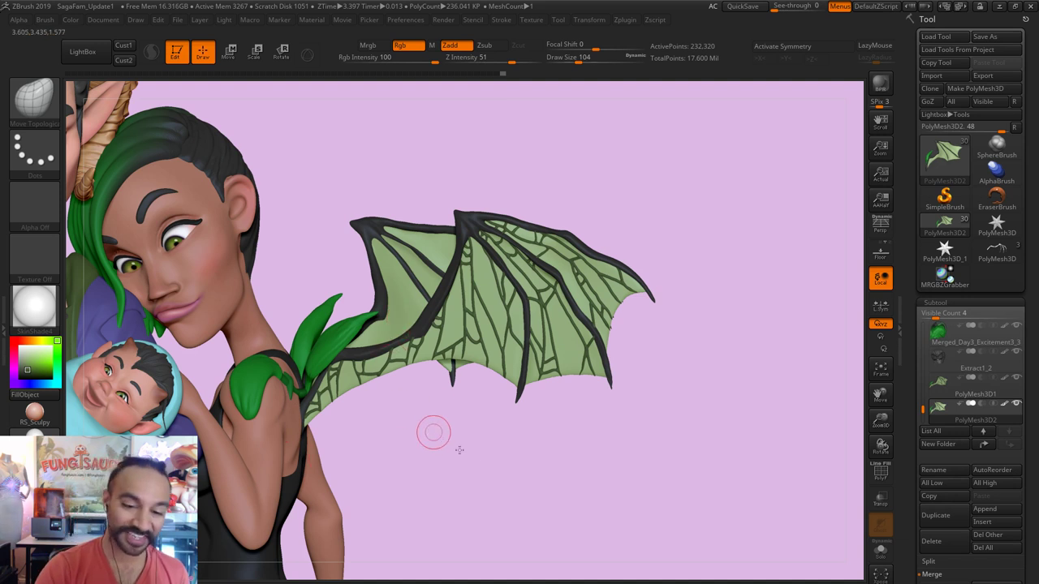
pyautogui.moveTo(434, 431)
pyautogui.keyDown('alt'); pyautogui.mouseDown(button='right')
pyautogui.moveTo(466, 401)
pyautogui.moveTo(471, 306)
pyautogui.mouseUp(button='right'); pyautogui.keyUp('alt')
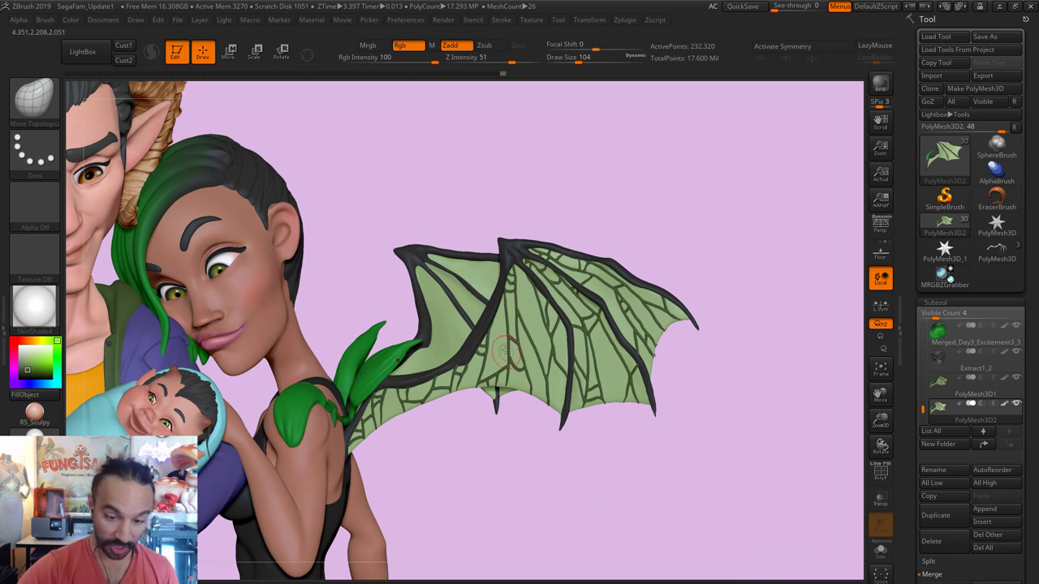
pyautogui.press('b')
pyautogui.press('i')
pyautogui.press('n')
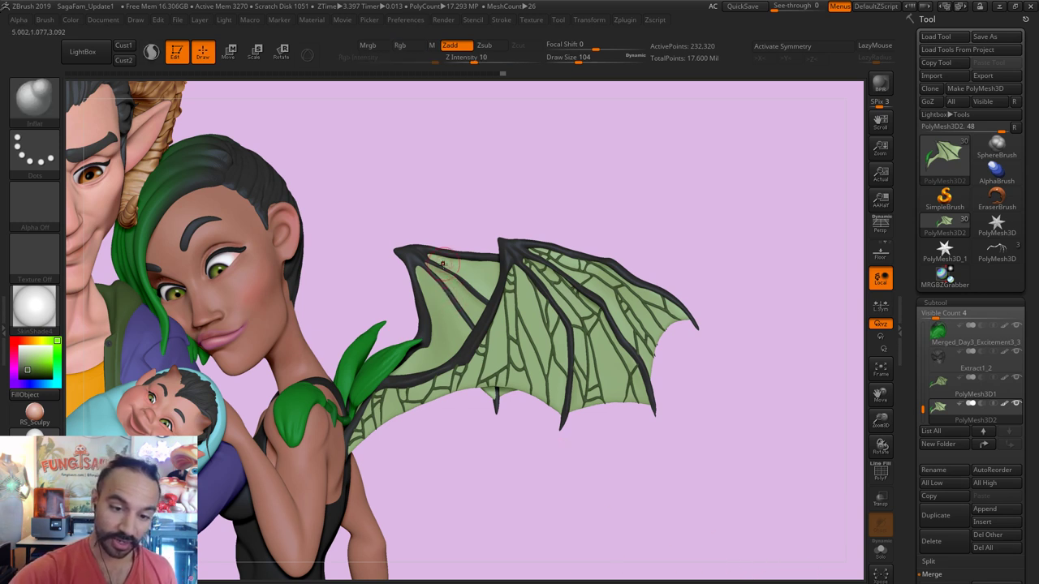
pyautogui.moveTo(456, 267)
pyautogui.mouseDown()
pyautogui.moveTo(443, 270)
pyautogui.moveTo(454, 296)
pyautogui.mouseUp()
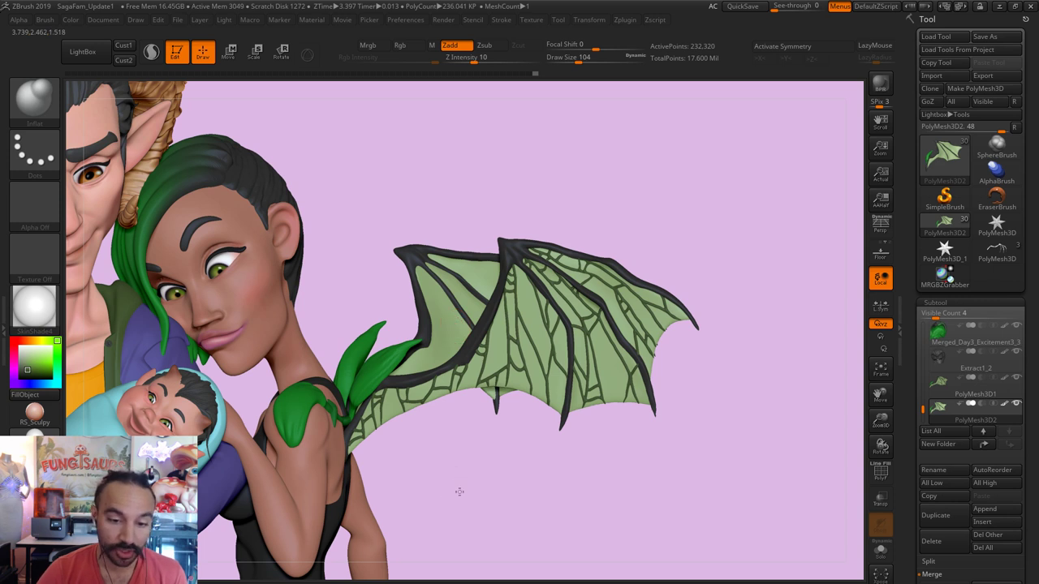
pyautogui.keyDown('alt'); pyautogui.moveTo(459, 492); pyautogui.dragTo(460, 458); pyautogui.keyUp('alt')
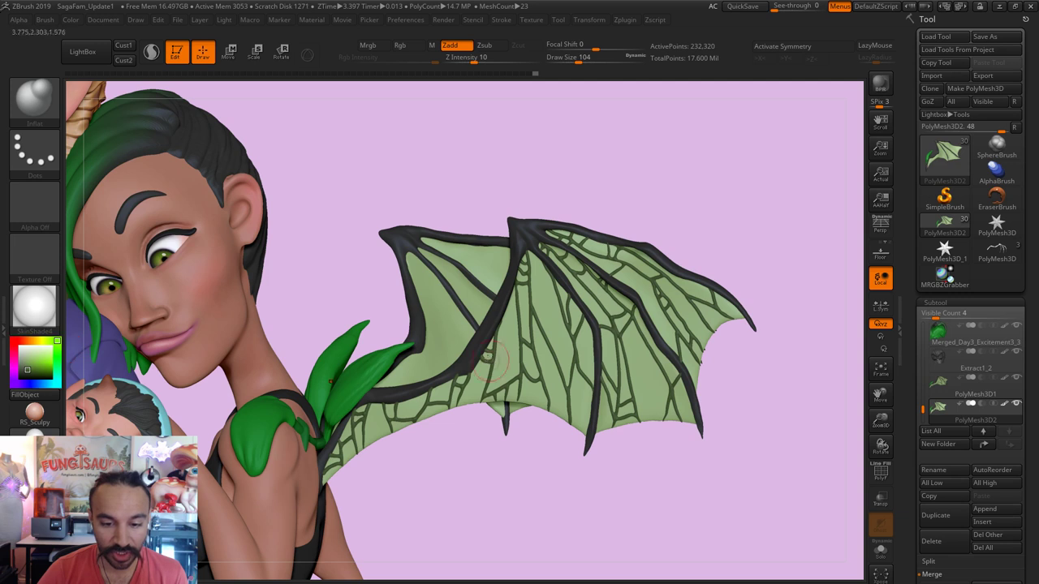
# Step: Hide the veined wing subtool, showing it briefly for comparison before hiding it again
pyautogui.moveTo(1027, 404)
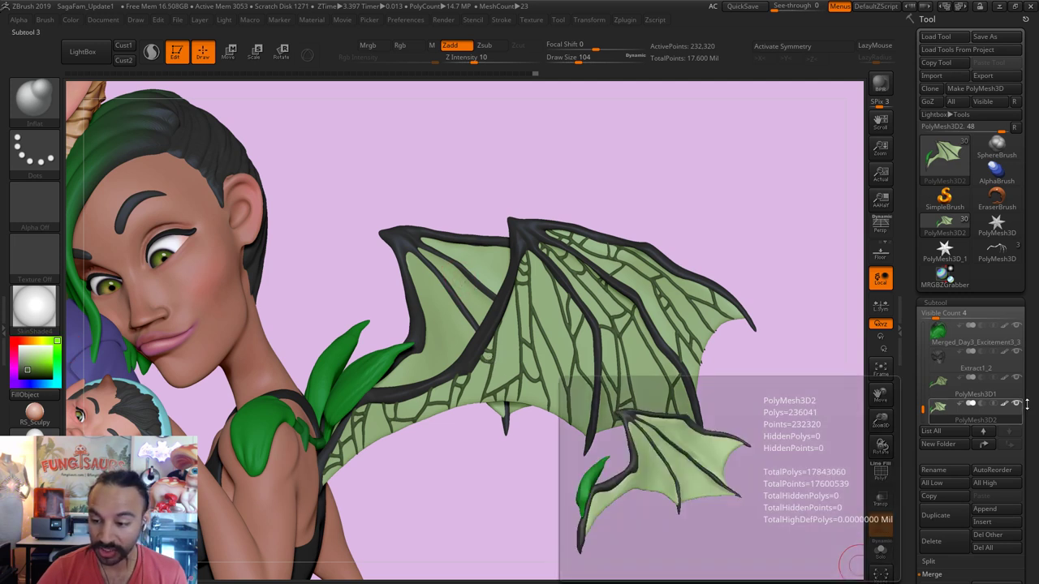
pyautogui.click(1017, 378)
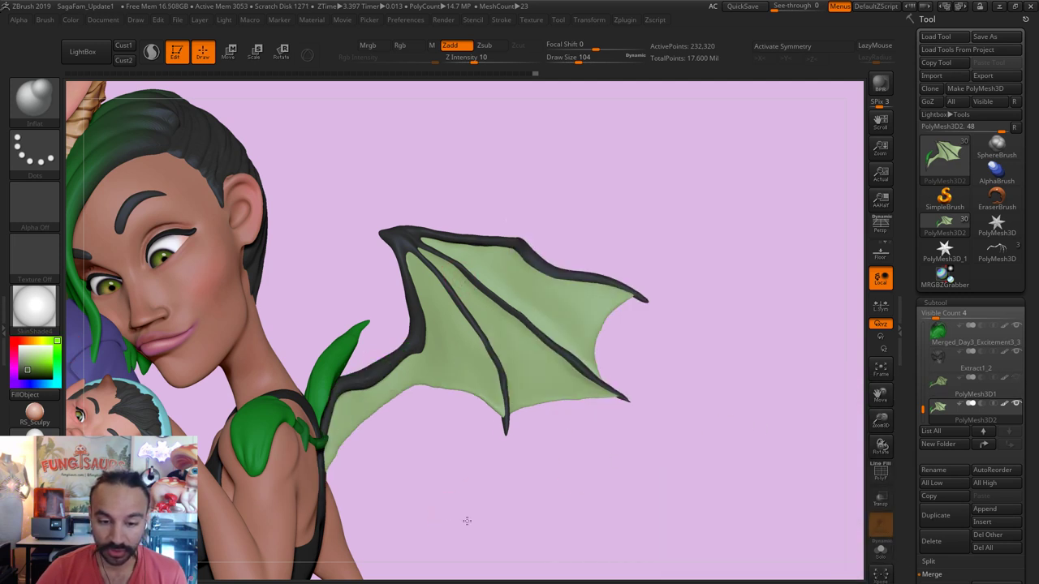
pyautogui.scroll(3, 467, 520)
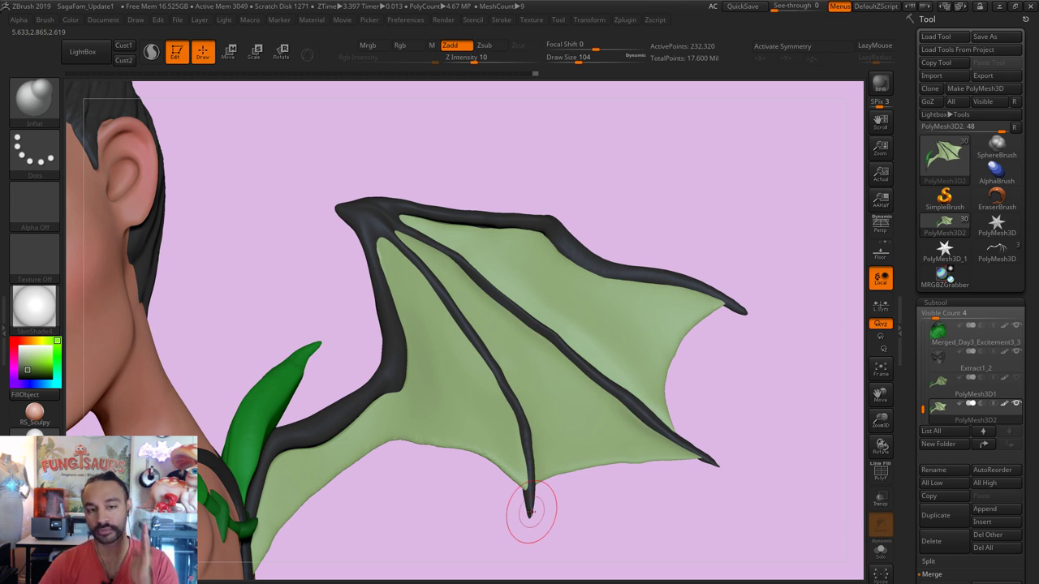
pyautogui.click(1018, 378)
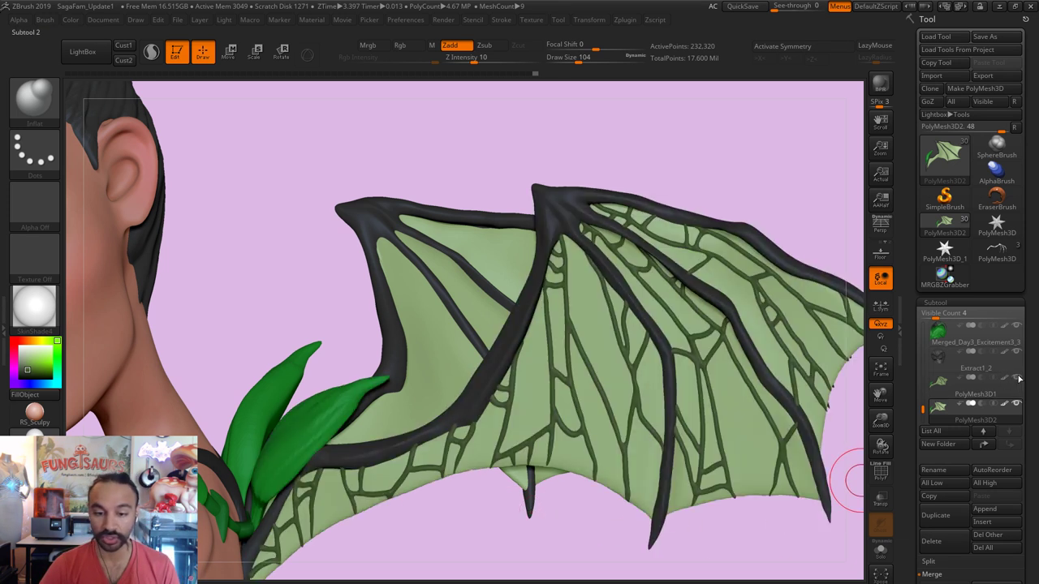
pyautogui.moveTo(1020, 380)
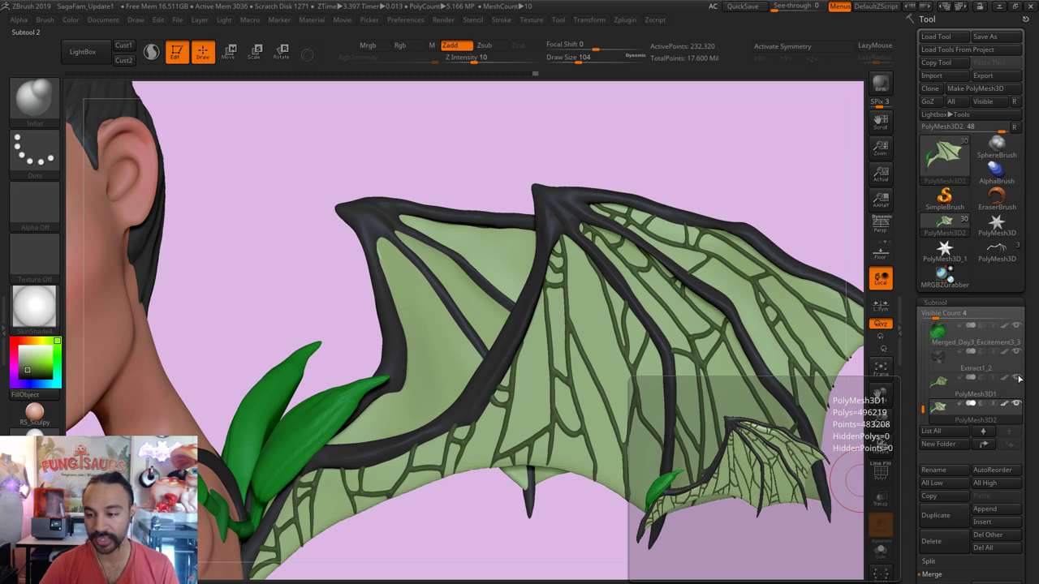
pyautogui.click(1020, 379)
# Step: Reduce Draw Size to 51, raise the wing in view, and bring up the Brush palette
pyautogui.press('s')
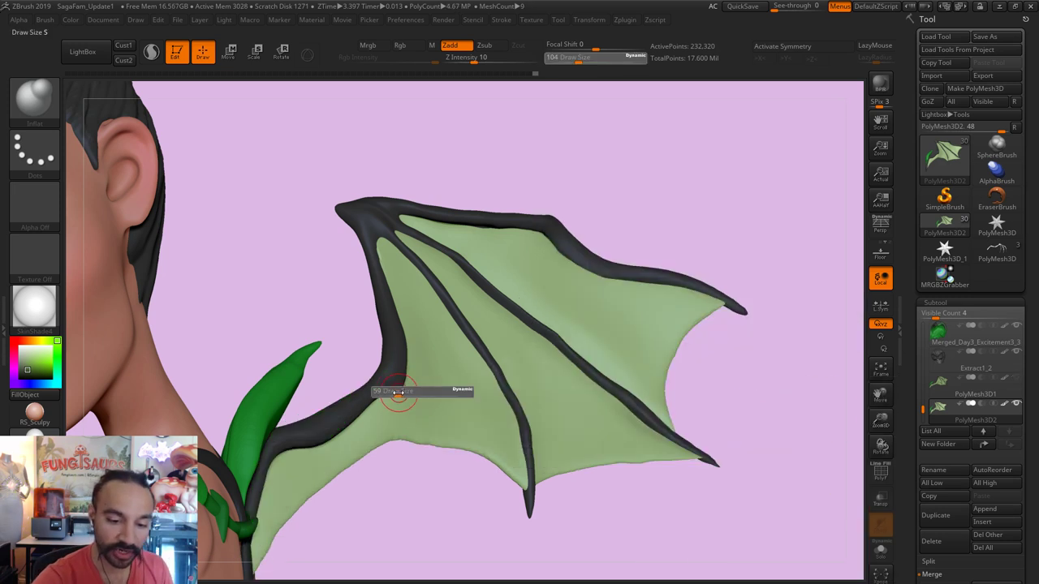
pyautogui.click(395, 392)
pyautogui.keyDown('alt'); pyautogui.moveTo(378, 448); pyautogui.dragTo(382, 417); pyautogui.keyUp('alt')
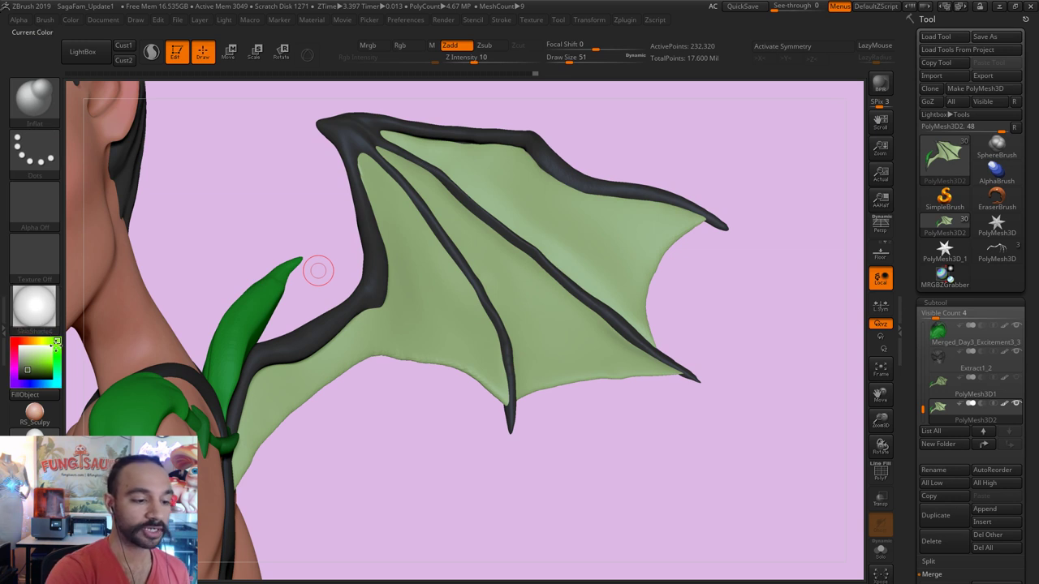
pyautogui.press('b')
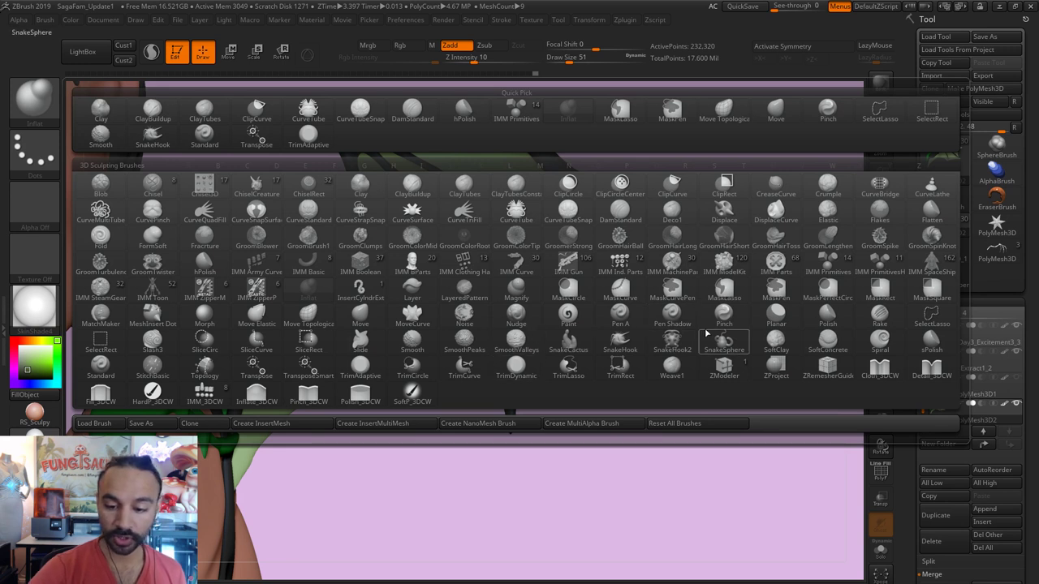
# Step: Choose the CurveTubeSnap brush from the curve brushes in the Brush palette
pyautogui.moveTo(690, 335)
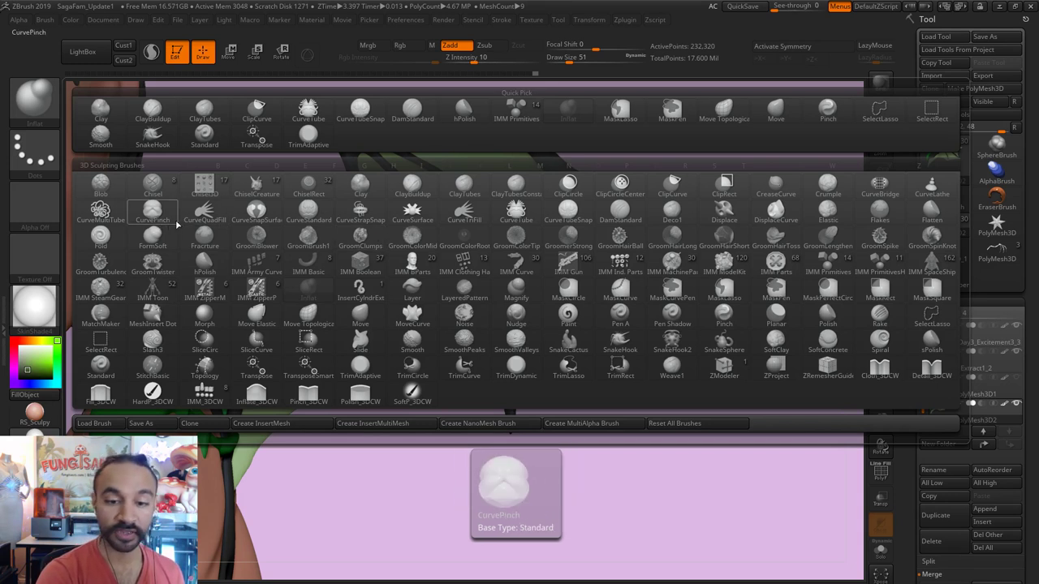
pyautogui.click(508, 214)
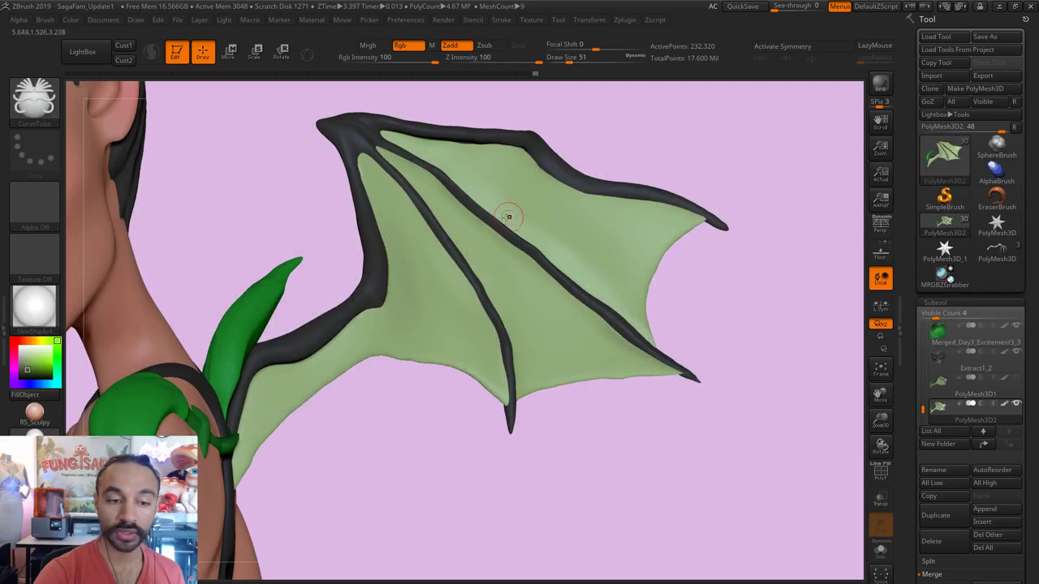
# Step: Confirm CurveTubeSnap, set Draw Size to 27 then 18, and test a trial tube
pyautogui.click(35, 99)
pyautogui.click(569, 213)
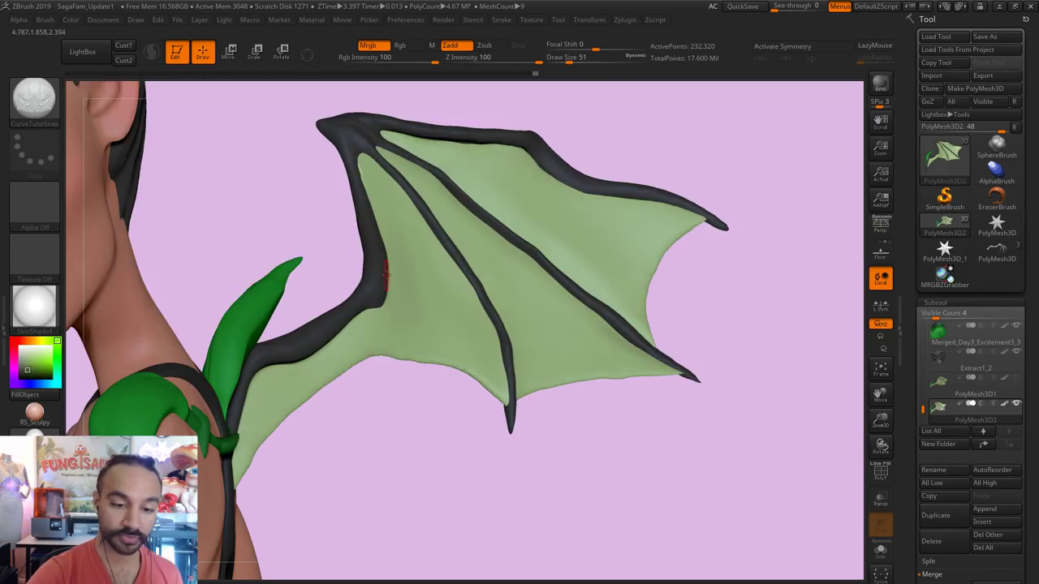
pyautogui.write('s27')
pyautogui.press('Return')
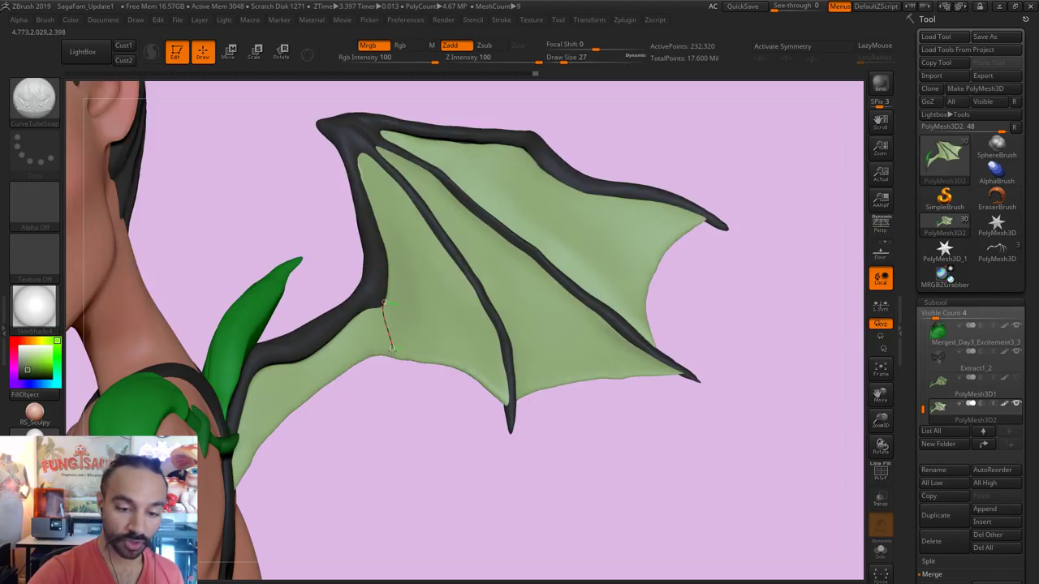
pyautogui.write('s')
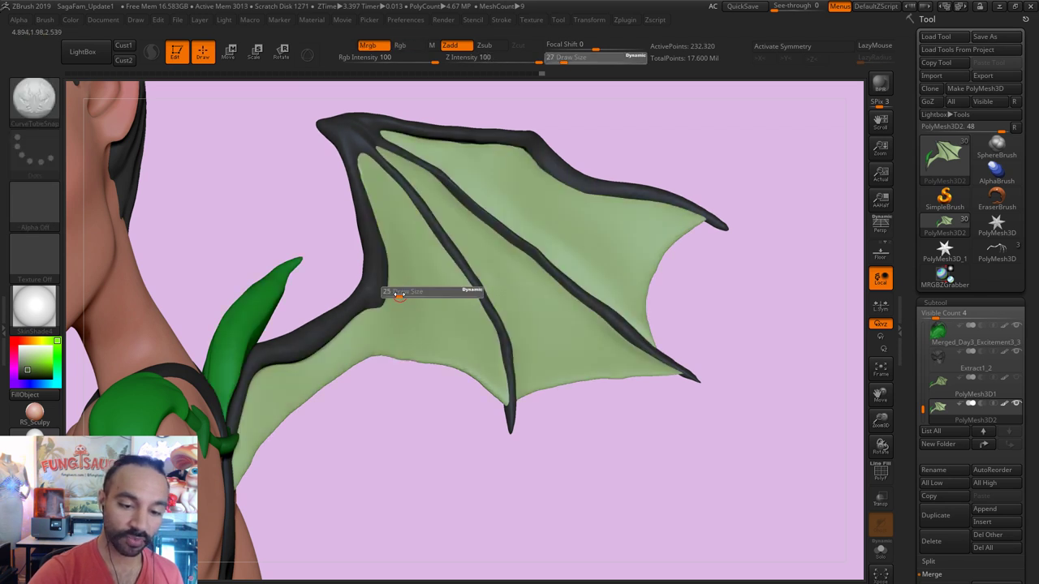
pyautogui.write('18')
pyautogui.press('Return')
pyautogui.click(385, 312)
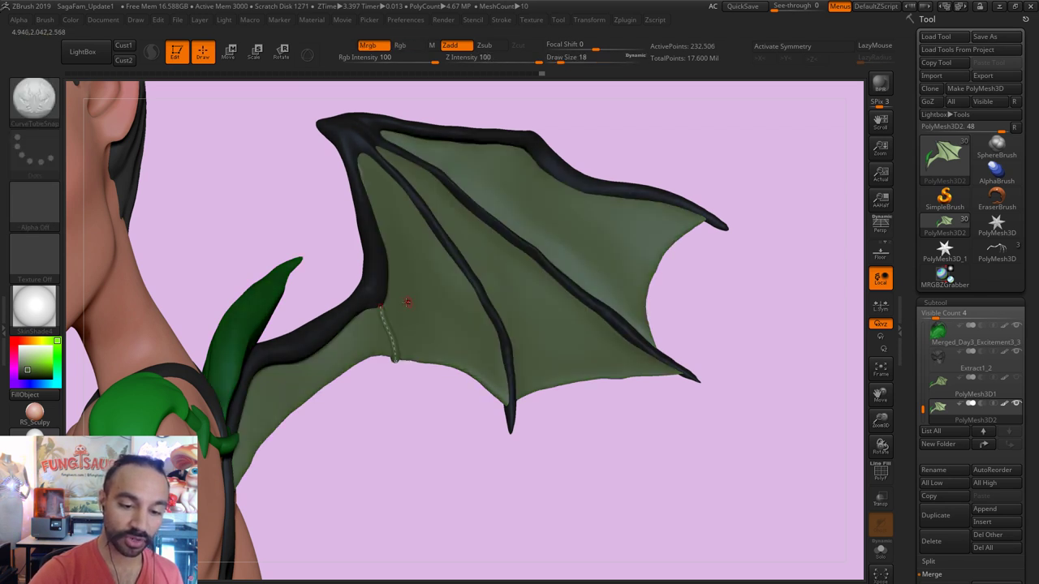
pyautogui.hotkey('ctrl', 'z')
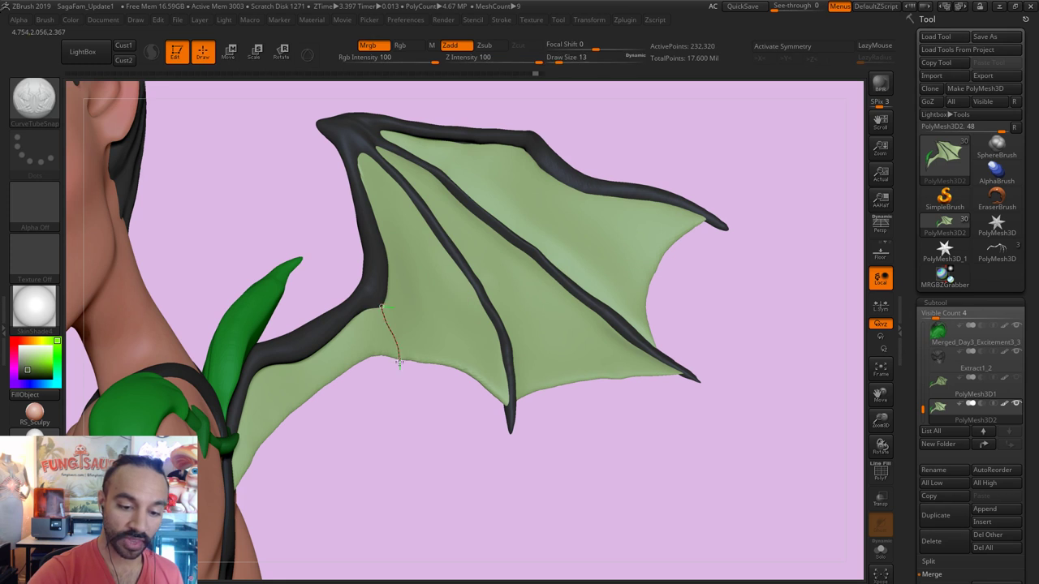
pyautogui.click(410, 301)
# Step: Replace an undone upper-edge tube with vein tubes across the inner membrane
pyautogui.moveTo(382, 246); pyautogui.dragTo(392, 267)
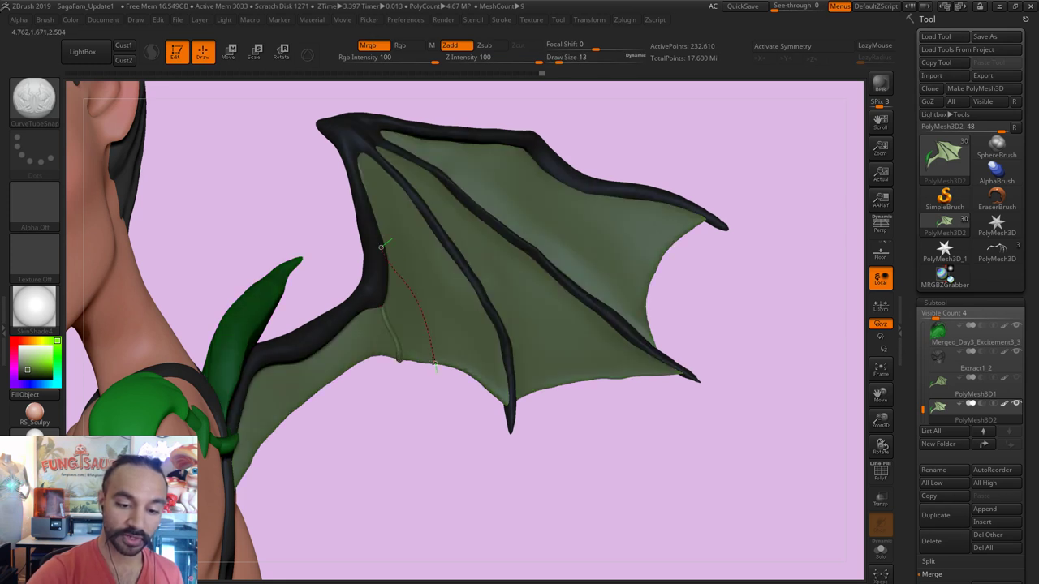
pyautogui.click(382, 247)
pyautogui.hotkey('ctrl', 'z')
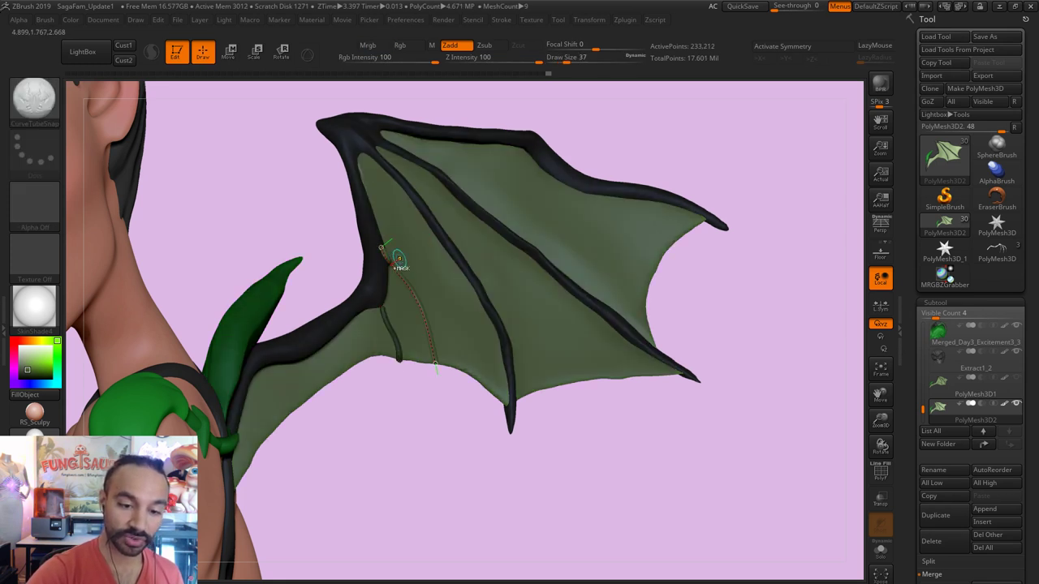
pyautogui.moveTo(420, 308); pyautogui.dragTo(443, 362)
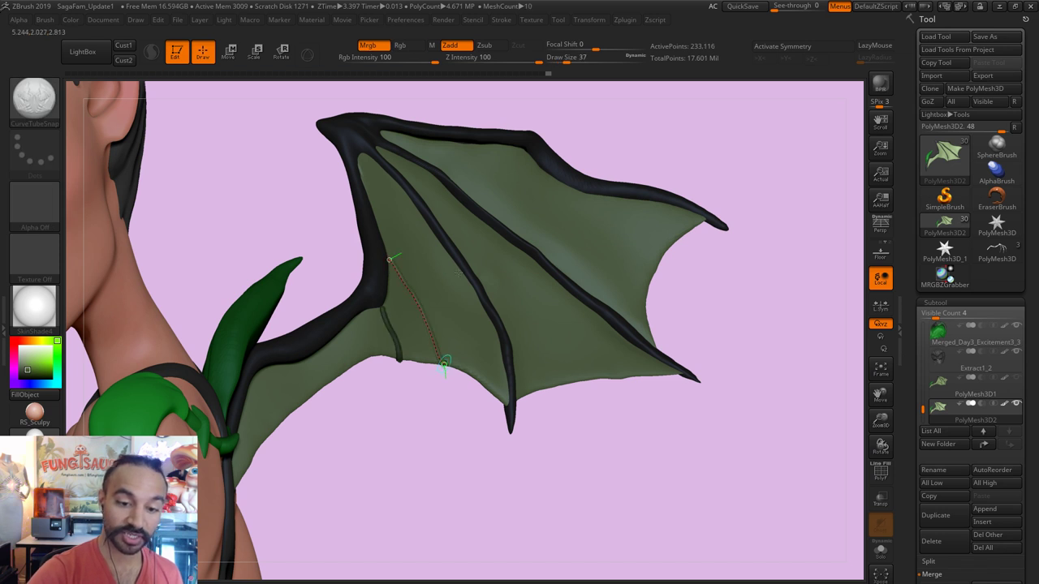
pyautogui.click(508, 334)
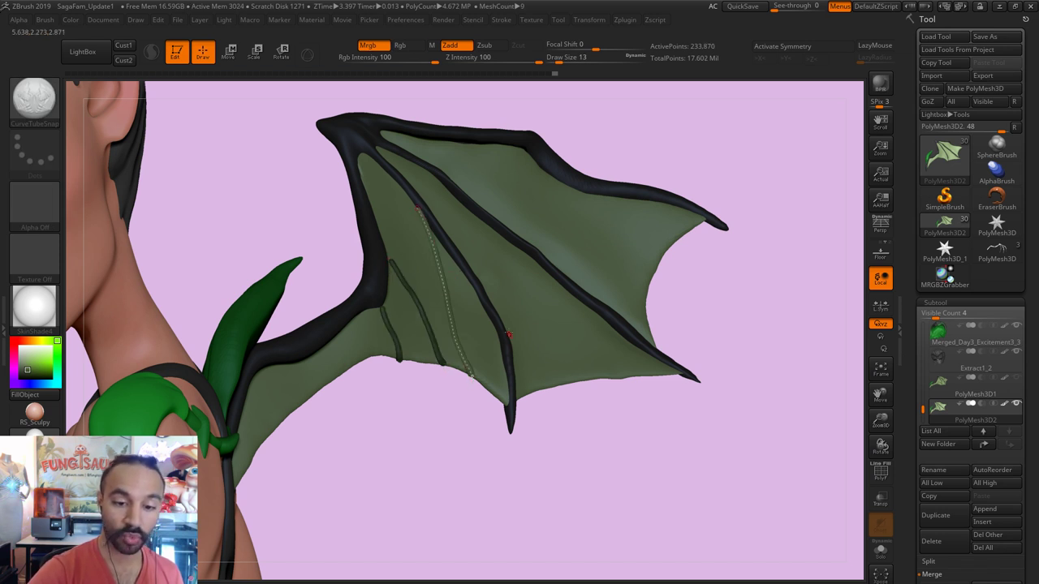
pyautogui.click(487, 297)
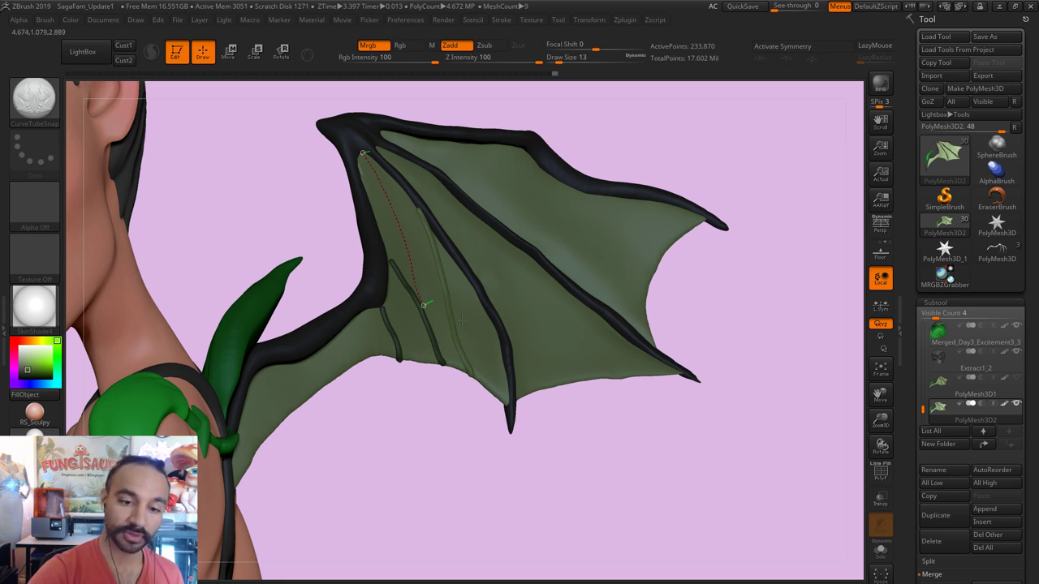
pyautogui.click(520, 292)
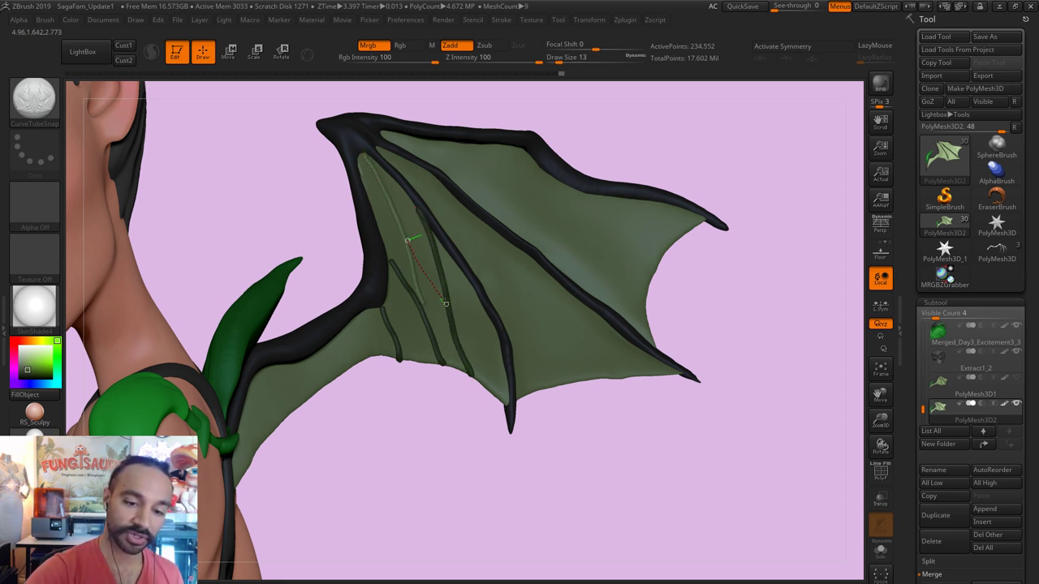
# Step: Add vein tubes across the membrane, down the lower membrane, and near the wing root
pyautogui.click(445, 304)
pyautogui.moveTo(389, 198); pyautogui.dragTo(436, 263)
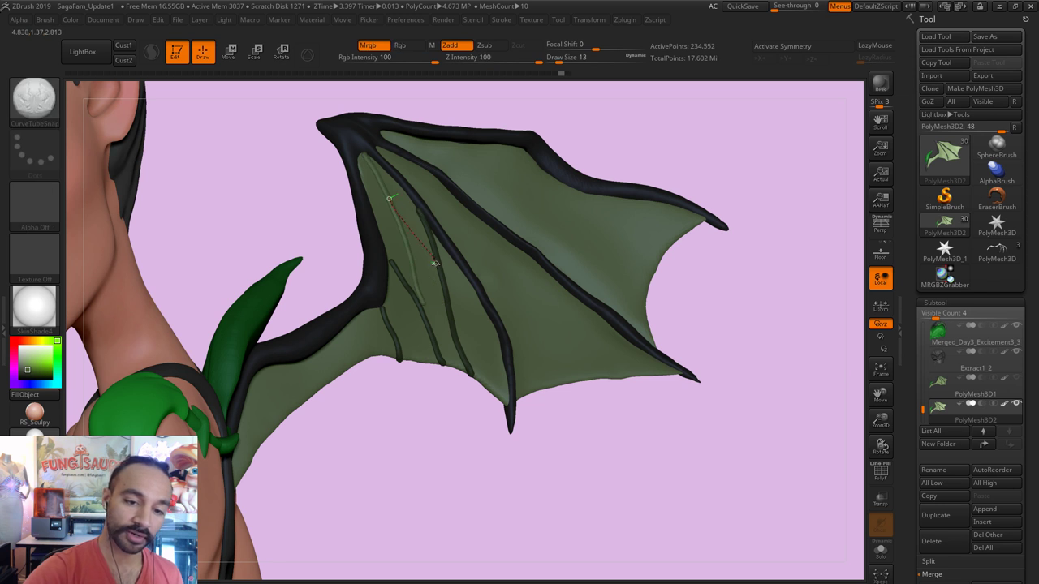
pyautogui.click(479, 237)
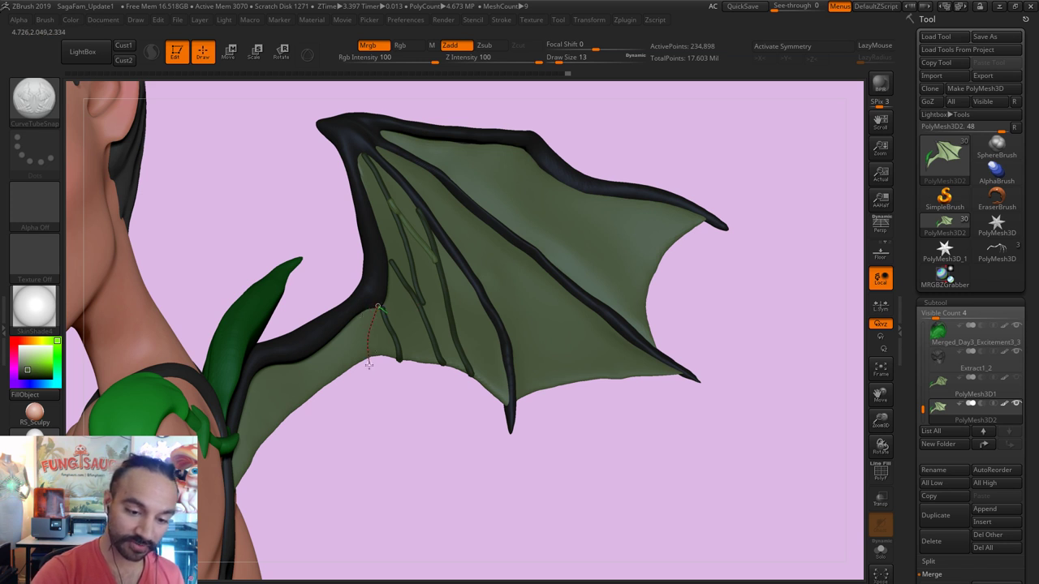
pyautogui.moveTo(379, 309); pyautogui.dragTo(370, 365)
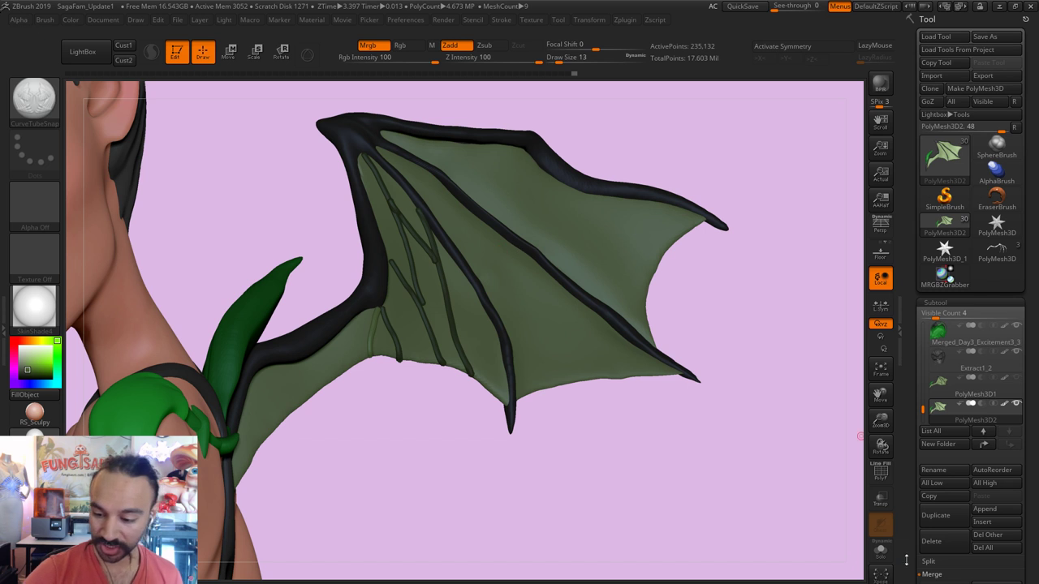
pyautogui.moveTo(363, 171)
pyautogui.mouseDown()
pyautogui.moveTo(408, 156)
pyautogui.moveTo(368, 196)
pyautogui.moveTo(411, 196)
pyautogui.moveTo(398, 224)
pyautogui.mouseUp()
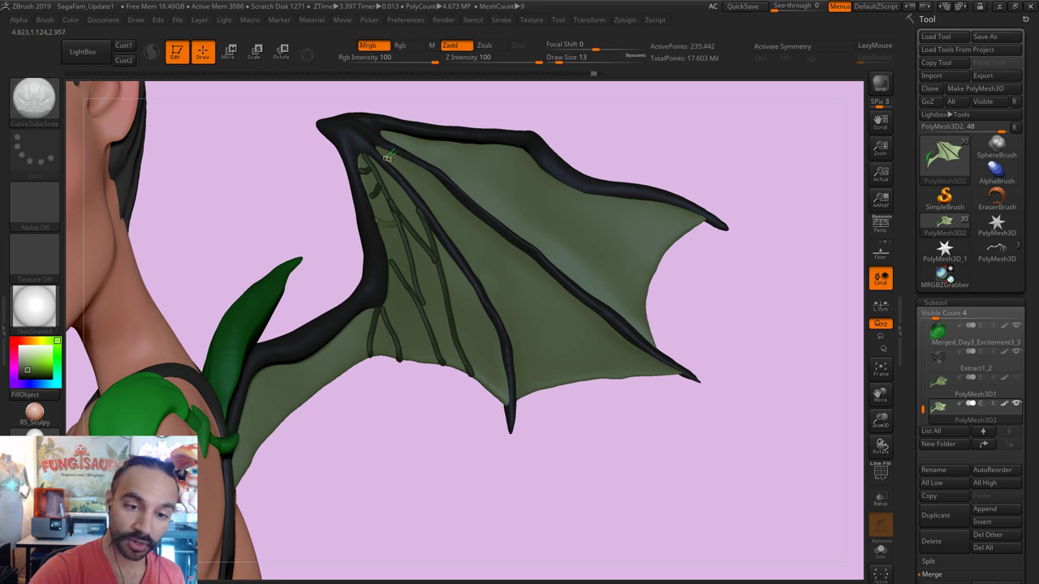
pyautogui.moveTo(401, 169)
pyautogui.mouseDown()
pyautogui.moveTo(436, 189)
pyautogui.moveTo(512, 310)
pyautogui.moveTo(538, 395)
pyautogui.mouseUp()
# Step: Undo the root veins, make the brush thinner, and draw one vein from root down the membrane
pyautogui.hotkey('ctrl', 'z')
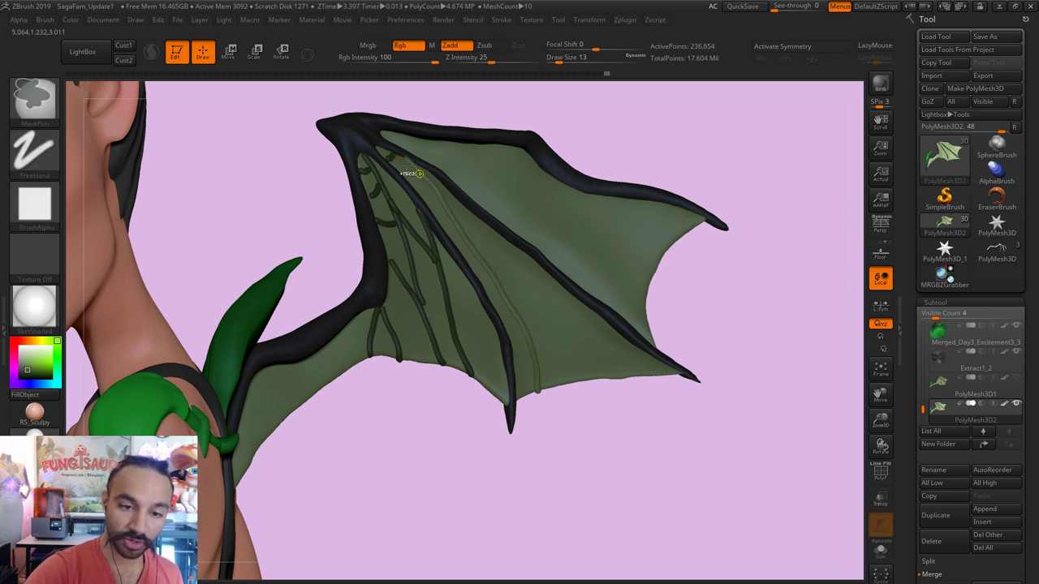
pyautogui.moveTo(388, 161)
pyautogui.mouseDown()
pyautogui.moveTo(469, 238)
pyautogui.moveTo(534, 341)
pyautogui.moveTo(549, 392)
pyautogui.mouseUp()
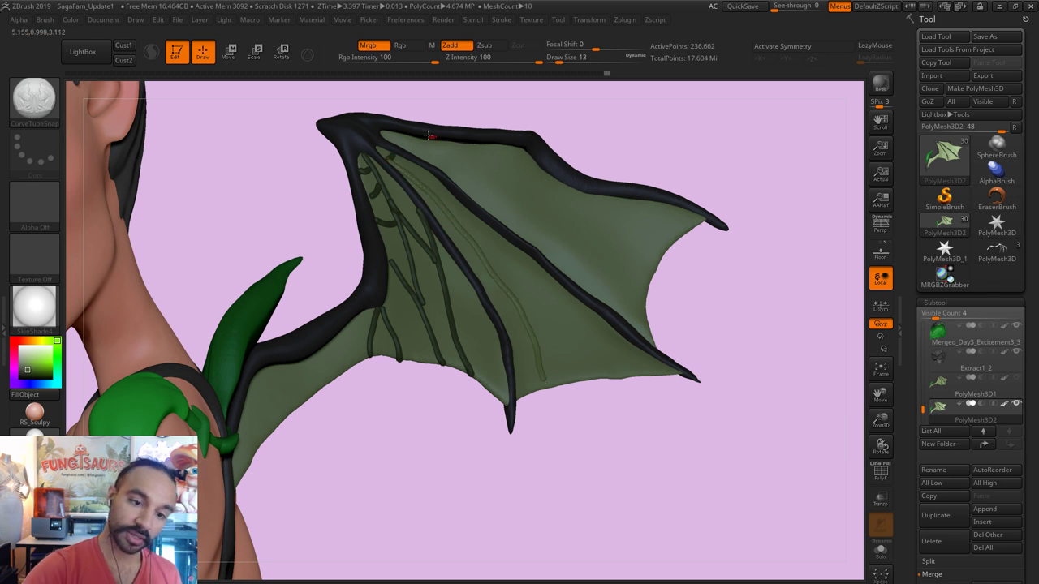
pyautogui.hotkey('ctrl', 'z')
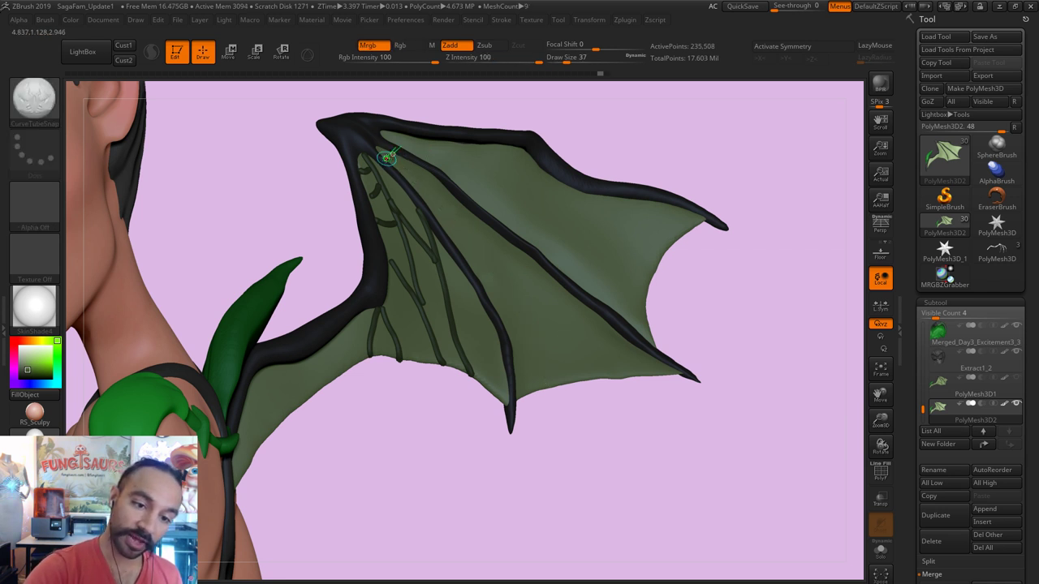
pyautogui.press('[')
pyautogui.press('[')
pyautogui.press('[')
pyautogui.moveTo(388, 158)
pyautogui.mouseDown()
pyautogui.moveTo(428, 186)
pyautogui.moveTo(495, 274)
pyautogui.moveTo(548, 392)
pyautogui.mouseUp()
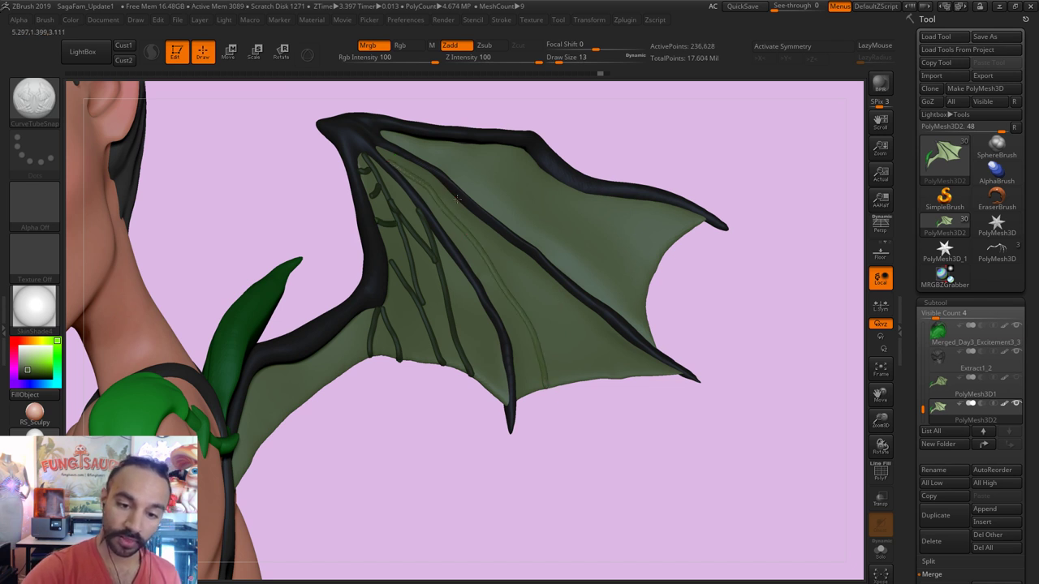
pyautogui.moveTo(457, 197); pyautogui.dragTo(615, 379)
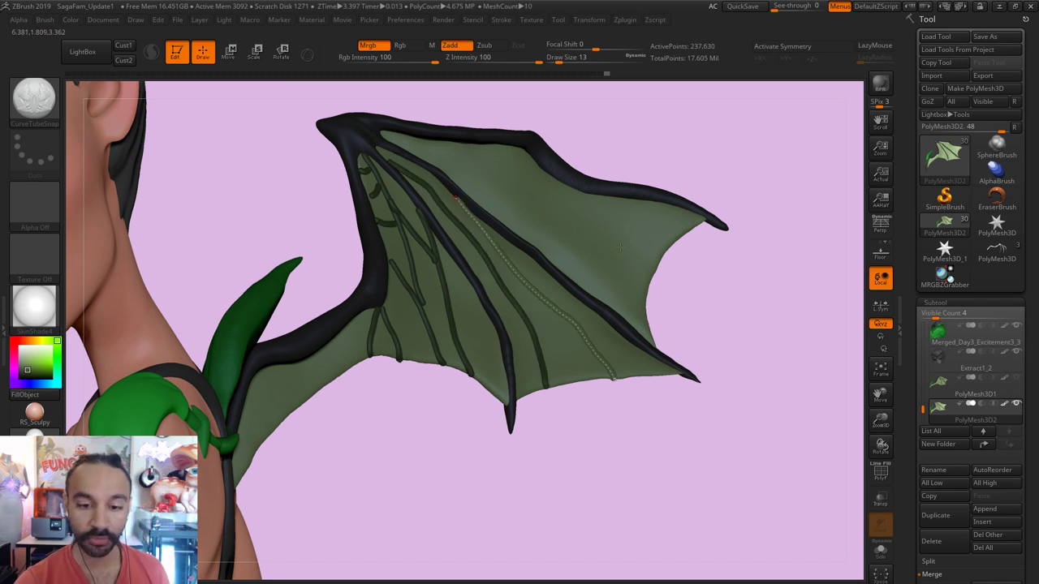
pyautogui.click(428, 185)
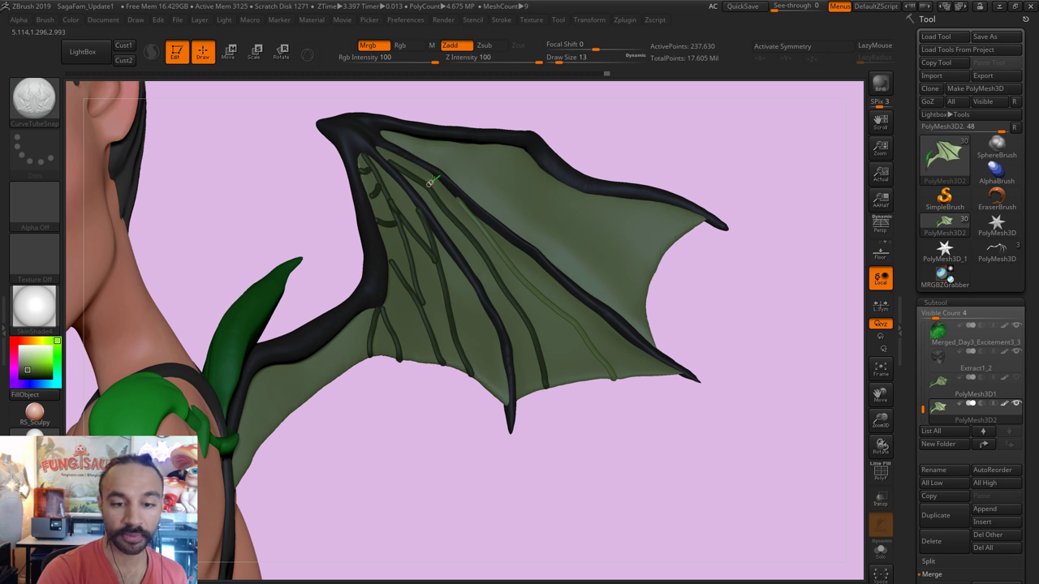
# Step: Regenerate the new vein thicker and darker, then compare against PolyMesh3D1 and hide it again
pyautogui.click(430, 182)
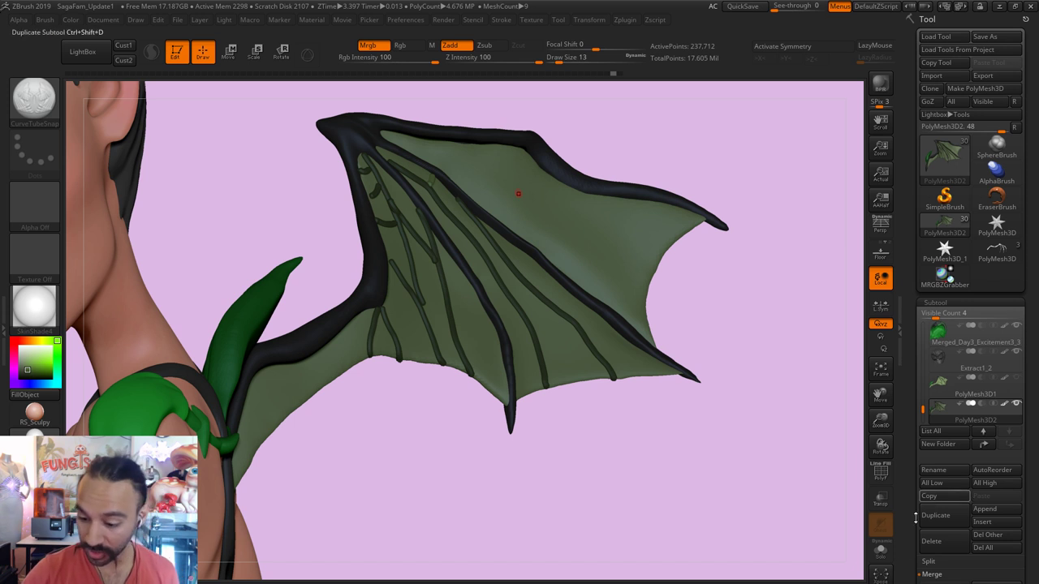
pyautogui.click(1019, 380)
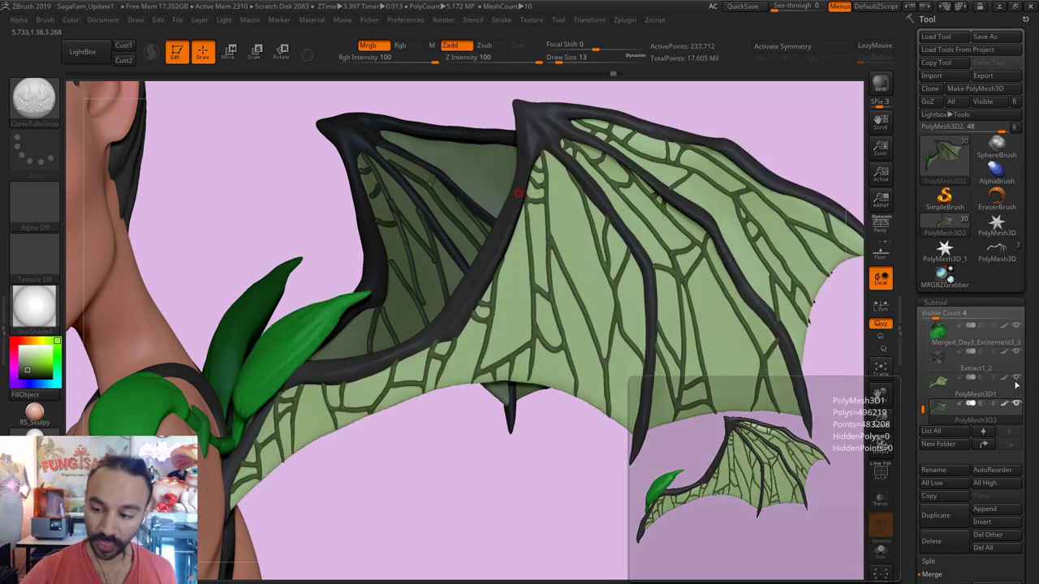
pyautogui.click(1017, 378)
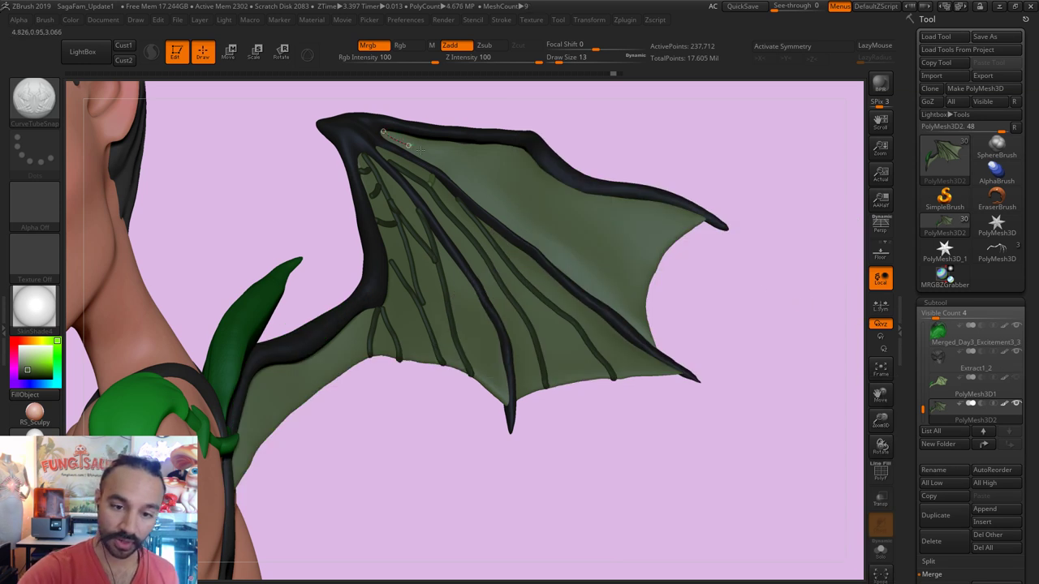
# Step: Draw long vein tubes across the upper wing plus a cross vein, undoing a stray stroke
pyautogui.moveTo(382, 132)
pyautogui.mouseDown()
pyautogui.moveTo(530, 206)
pyautogui.moveTo(605, 285)
pyautogui.moveTo(660, 321)
pyautogui.mouseUp()
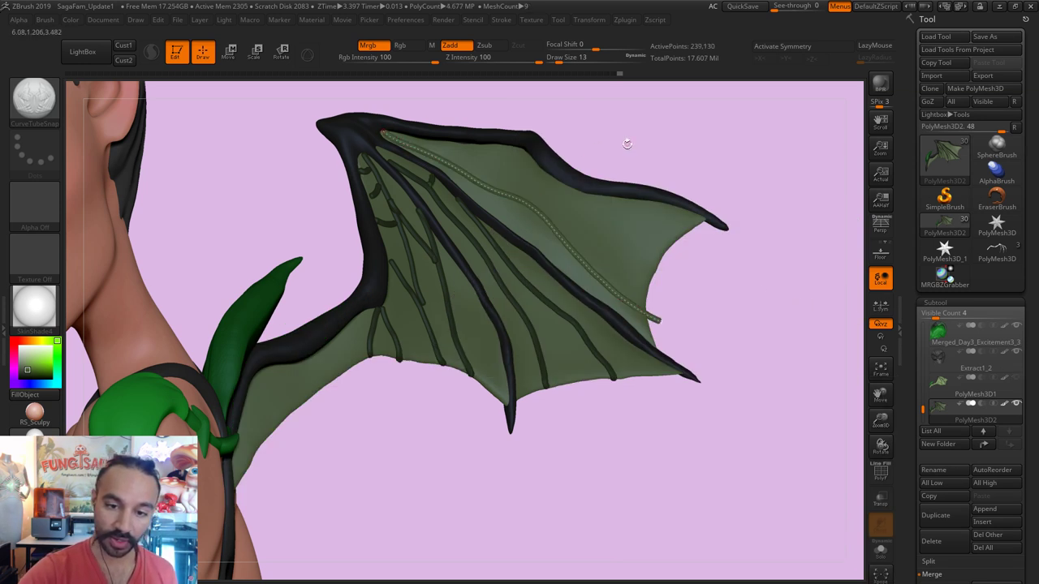
pyautogui.click(457, 151)
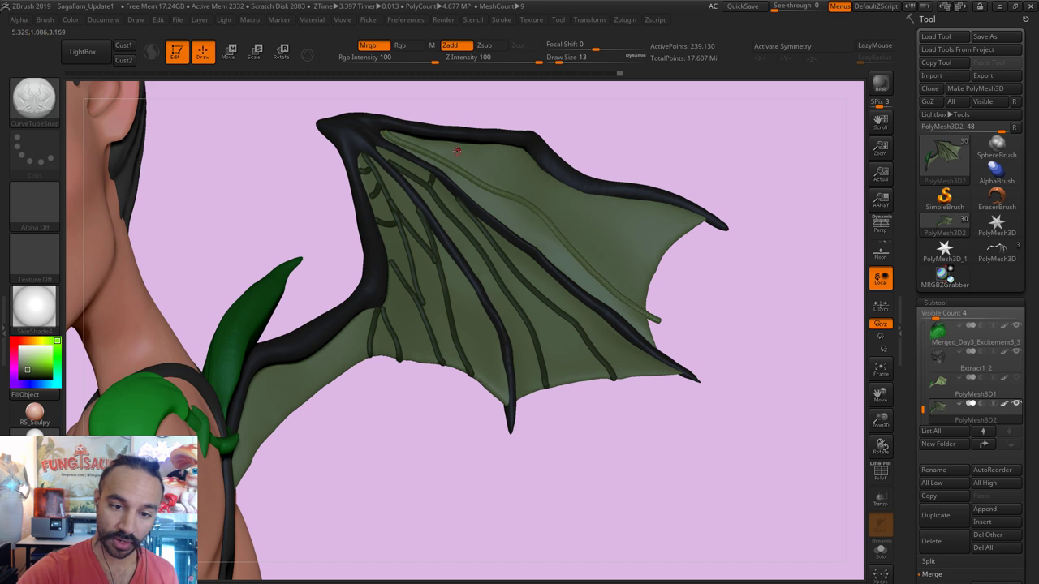
pyautogui.moveTo(451, 163)
pyautogui.mouseDown()
pyautogui.moveTo(549, 190)
pyautogui.moveTo(647, 282)
pyautogui.mouseUp()
pyautogui.moveTo(536, 187)
pyautogui.mouseDown()
pyautogui.moveTo(617, 224)
pyautogui.moveTo(653, 217)
pyautogui.mouseUp()
pyautogui.press('shift')
pyautogui.hotkey('ctrl', 'z')
pyautogui.moveTo(575, 204); pyautogui.dragTo(662, 260)
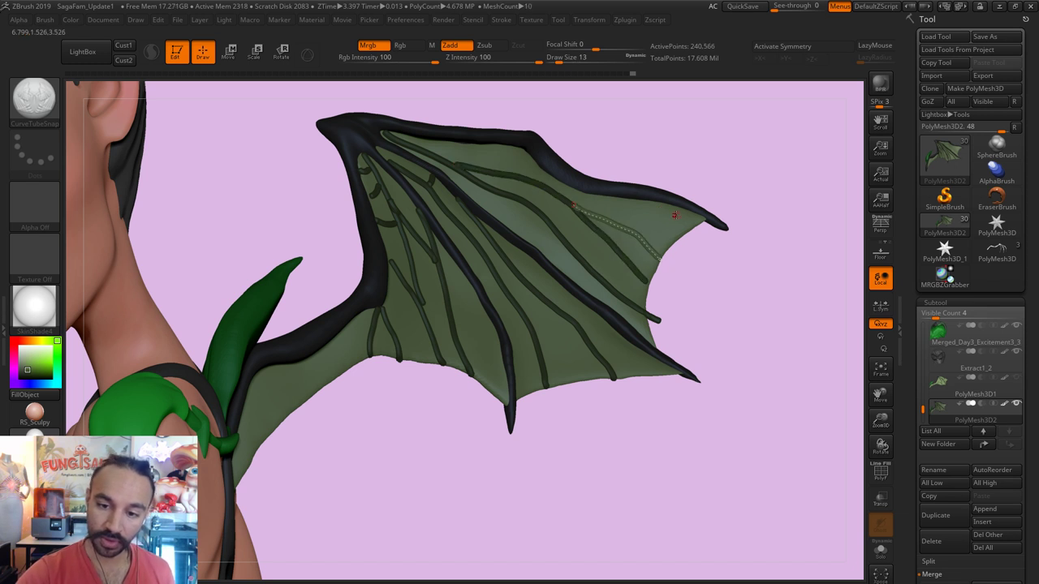
pyautogui.click(435, 151)
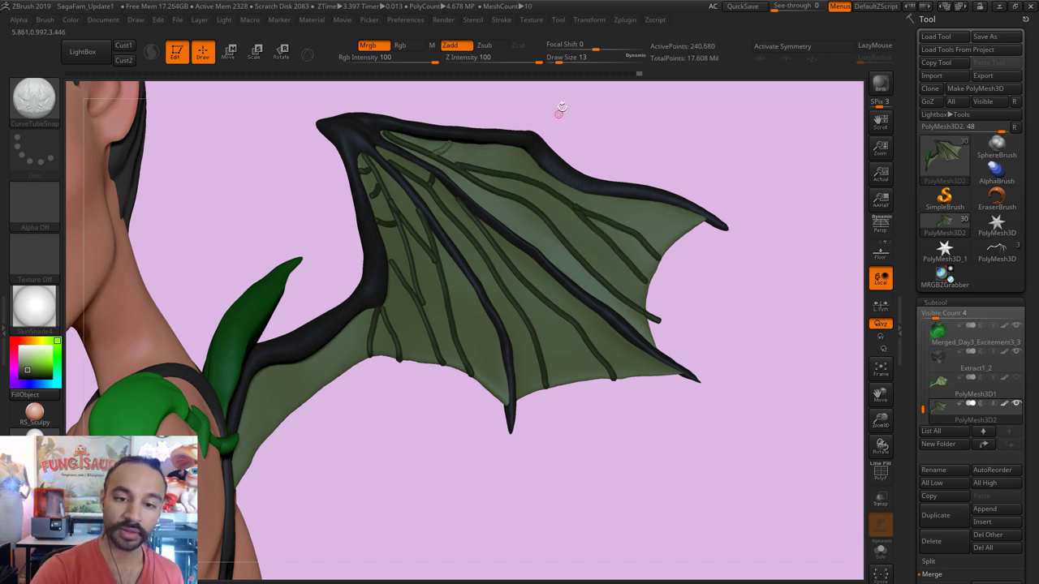
# Step: Add short cross veins near the wing top and across the lower middle membrane
pyautogui.press('o')
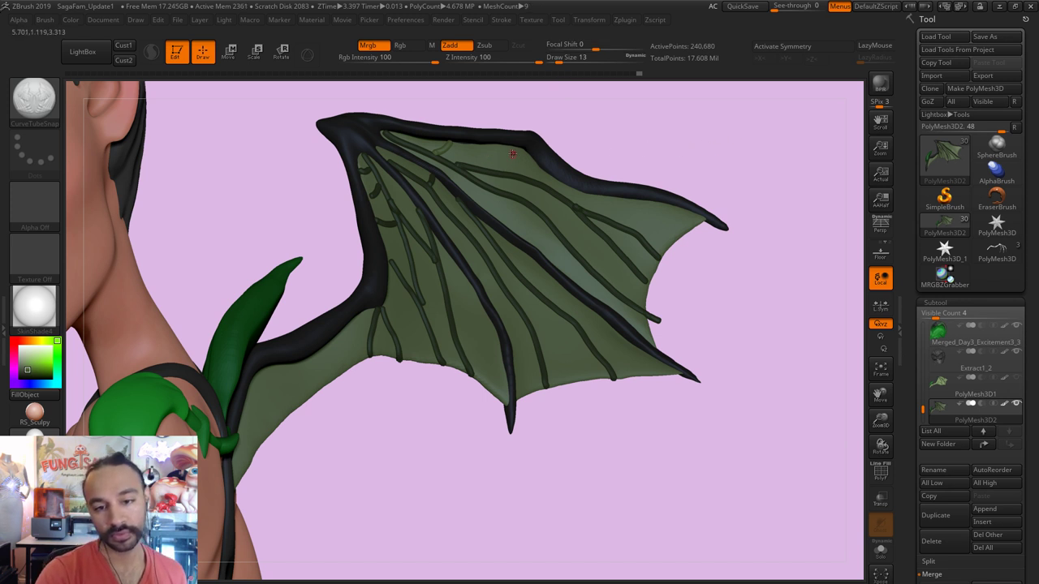
pyautogui.moveTo(504, 144); pyautogui.dragTo(482, 167)
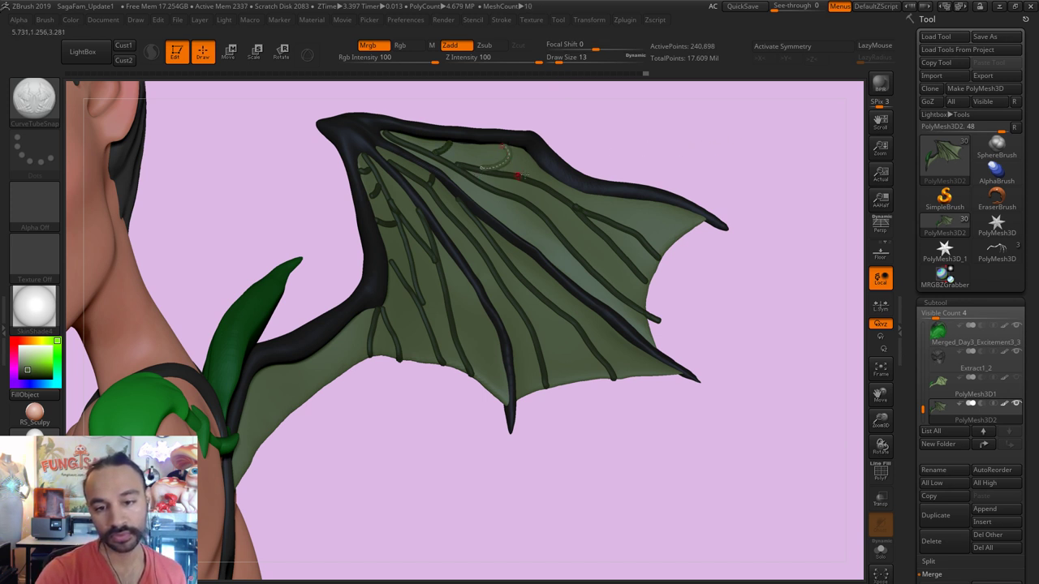
pyautogui.moveTo(516, 198); pyautogui.dragTo(551, 195)
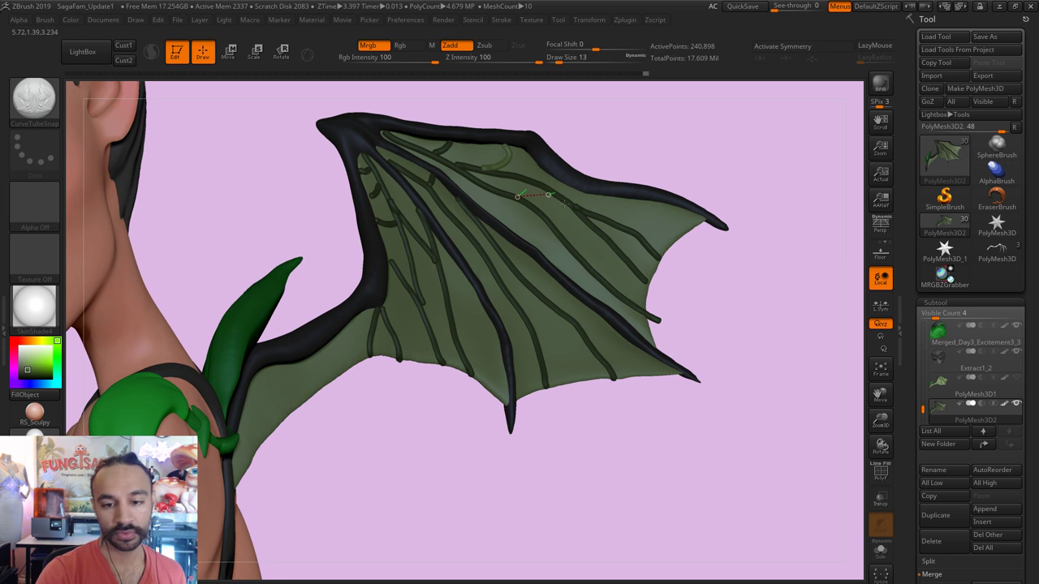
pyautogui.moveTo(477, 186); pyautogui.dragTo(492, 216)
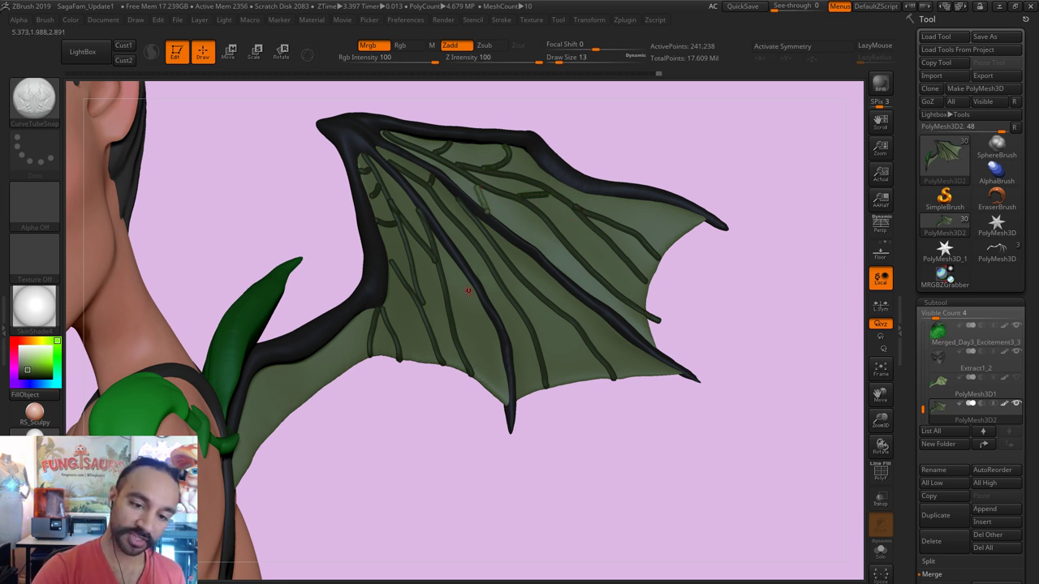
pyautogui.moveTo(448, 289); pyautogui.dragTo(472, 288)
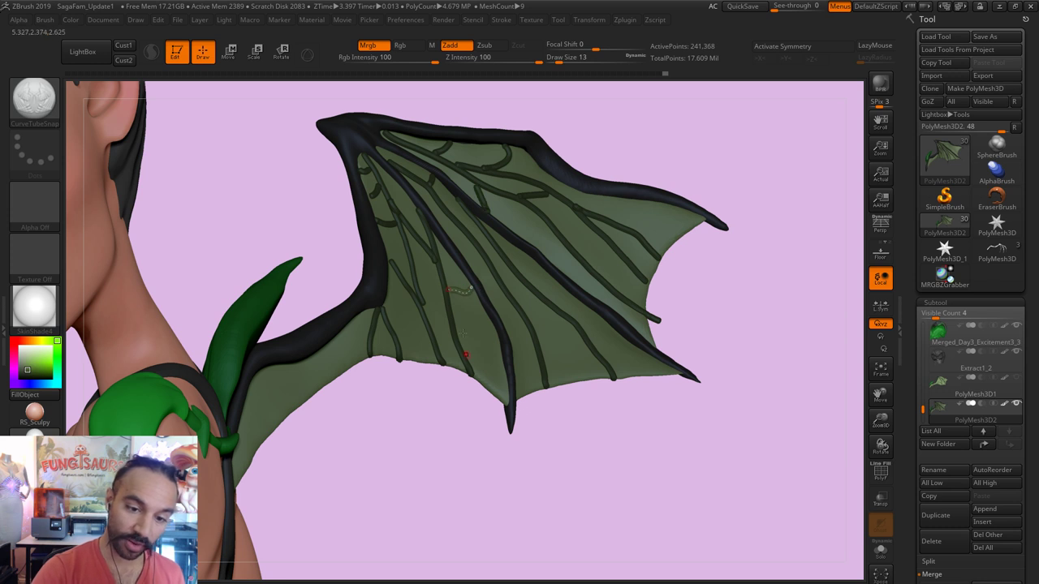
# Step: Compare with the veined reference wing, then add small veins near the wing base
pyautogui.click(1013, 379)
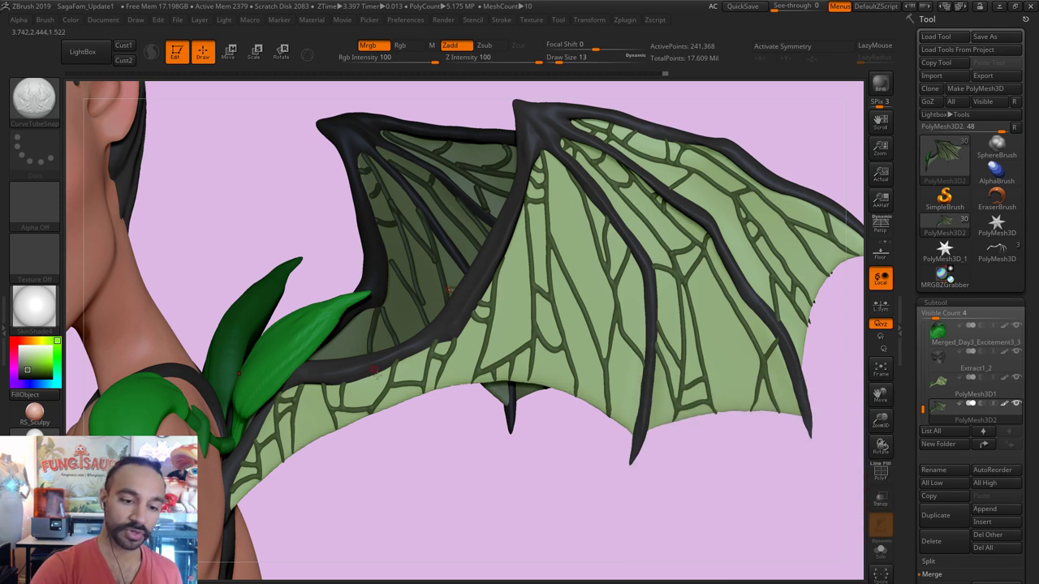
pyautogui.click(1017, 379)
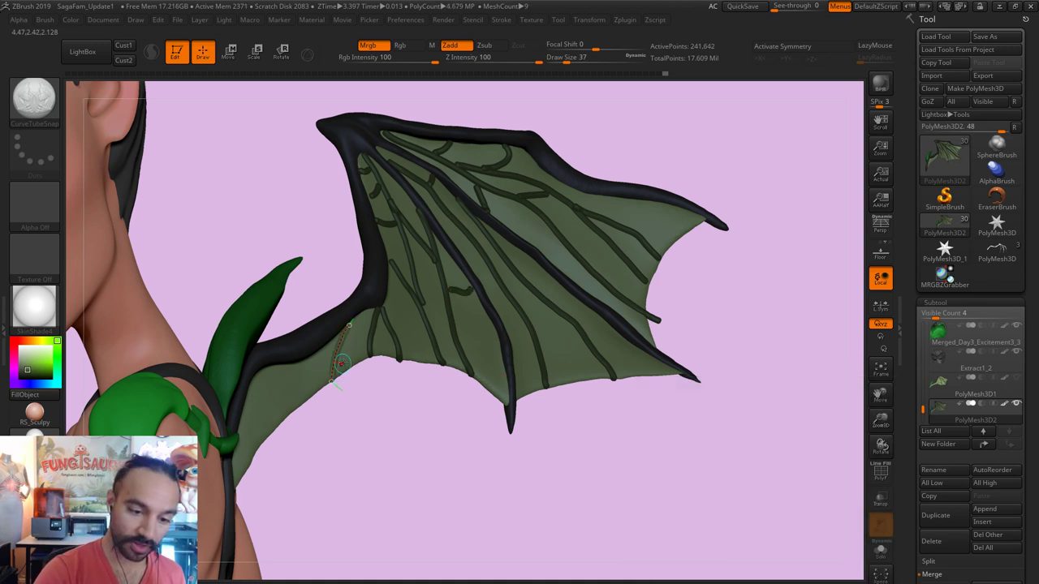
pyautogui.moveTo(357, 404)
pyautogui.mouseDown()
pyautogui.moveTo(347, 325)
pyautogui.moveTo(356, 361)
pyautogui.moveTo(311, 345)
pyautogui.moveTo(290, 381)
pyautogui.mouseUp()
pyautogui.moveTo(271, 342)
pyautogui.mouseDown()
pyautogui.moveTo(268, 378)
pyautogui.moveTo(221, 364)
pyautogui.moveTo(243, 393)
pyautogui.moveTo(209, 382)
pyautogui.moveTo(213, 410)
pyautogui.mouseUp()
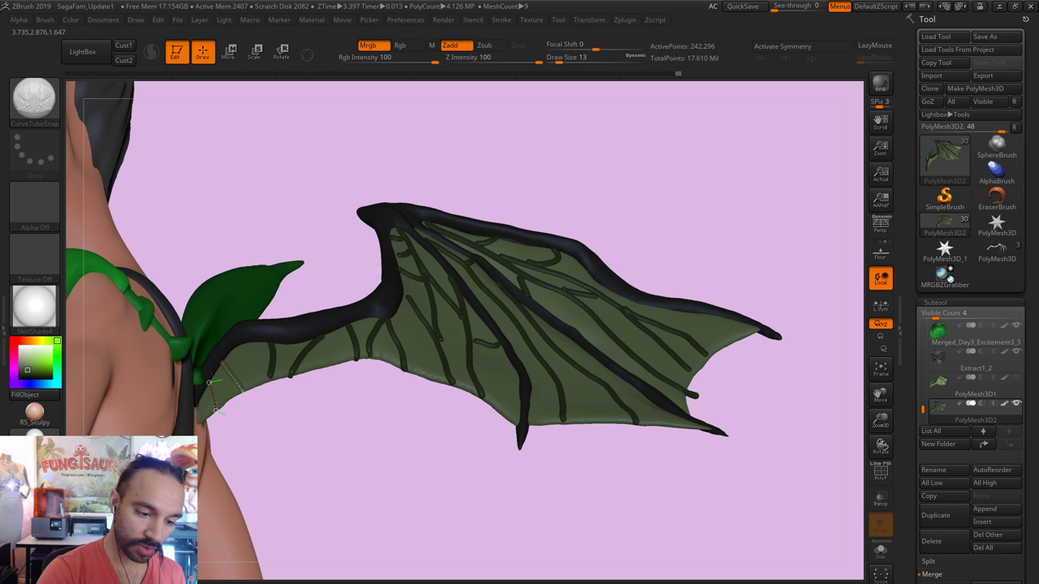
pyautogui.moveTo(315, 425); pyautogui.dragTo(318, 336, button='right')
pyautogui.moveTo(254, 326); pyautogui.dragTo(277, 315)
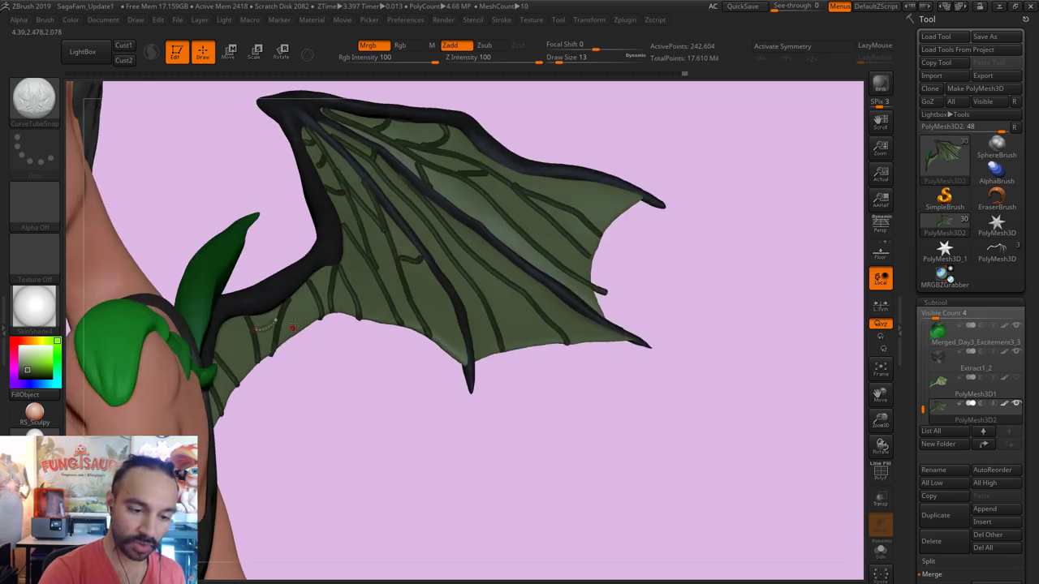
pyautogui.moveTo(256, 355); pyautogui.dragTo(388, 221, button='right')
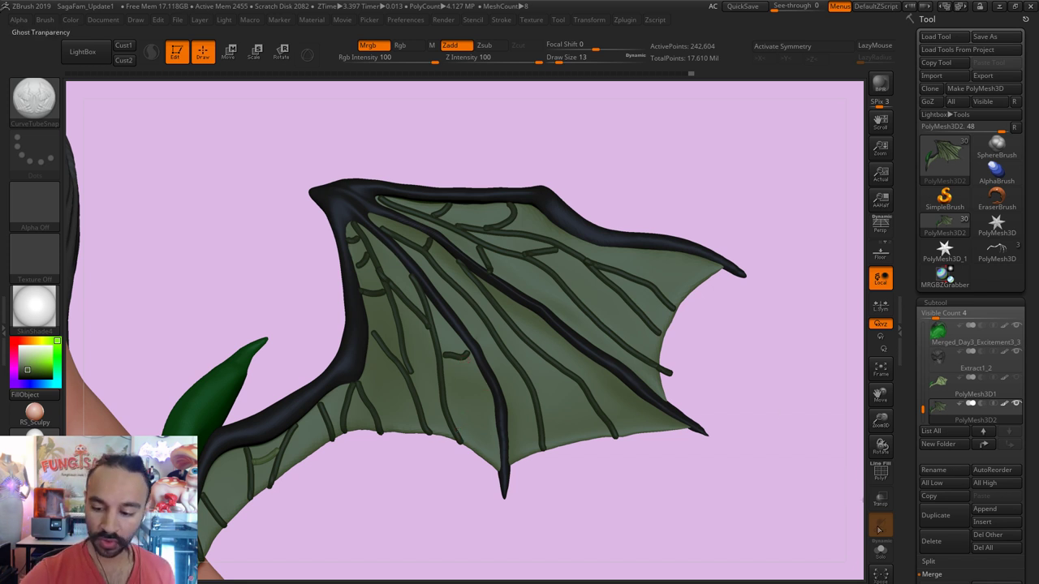
# Step: Show the veined reference wing again and isolate the wing subtool with Solo
pyautogui.click(1016, 378)
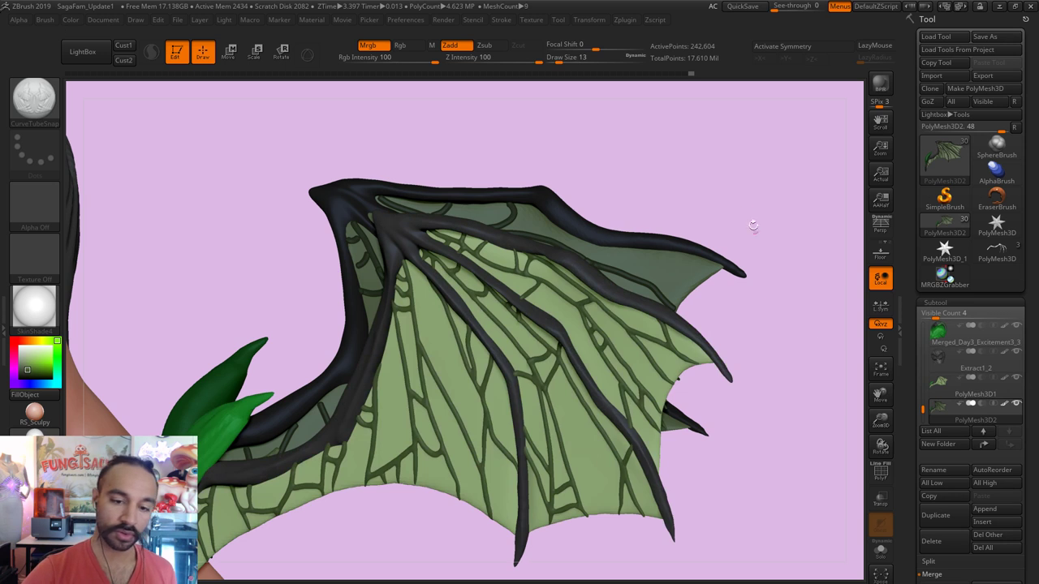
pyautogui.moveTo(751, 157); pyautogui.dragTo(678, 178)
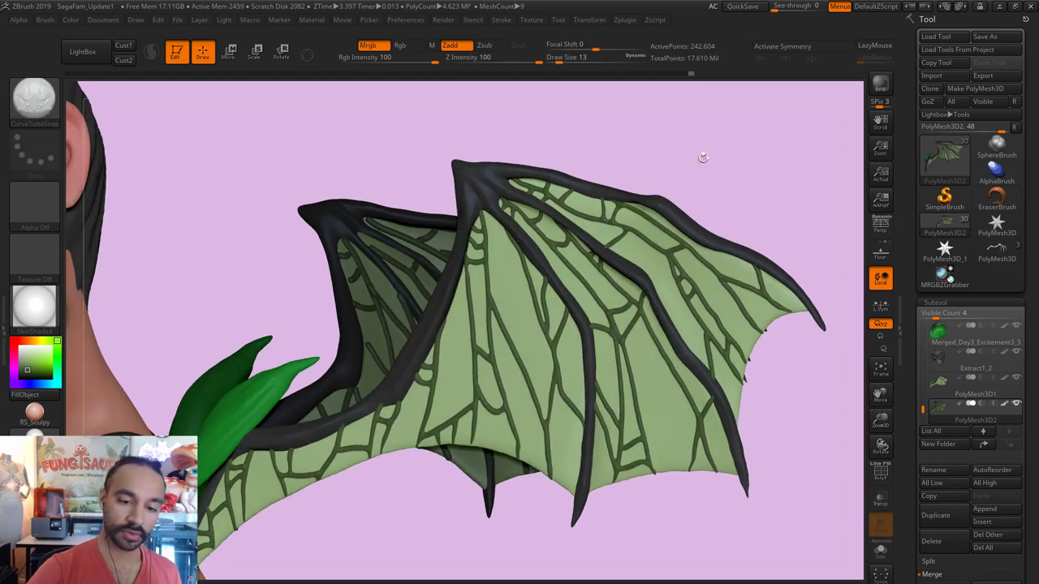
pyautogui.press('shift')
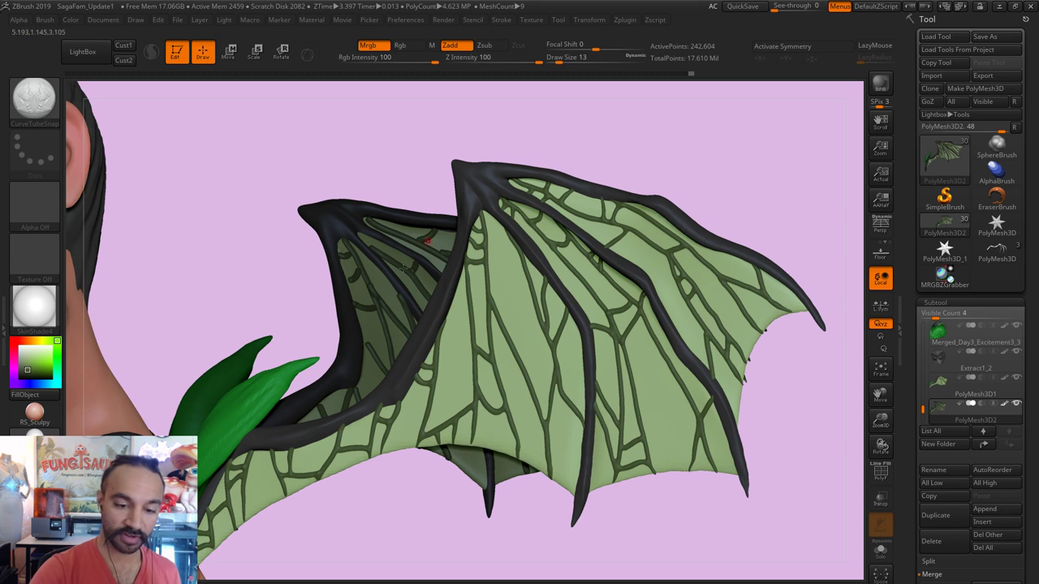
pyautogui.hotkey('ctrl', 'shift', 's')
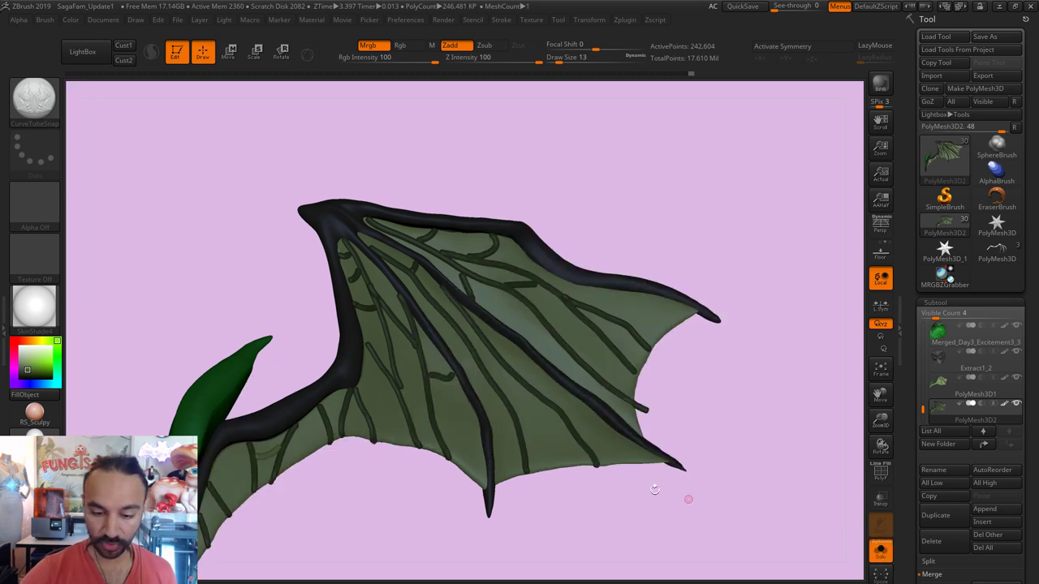
# Step: Draw several thinner vein tubes down the lower wing membrane toward its edge
pyautogui.moveTo(461, 391); pyautogui.dragTo(466, 479)
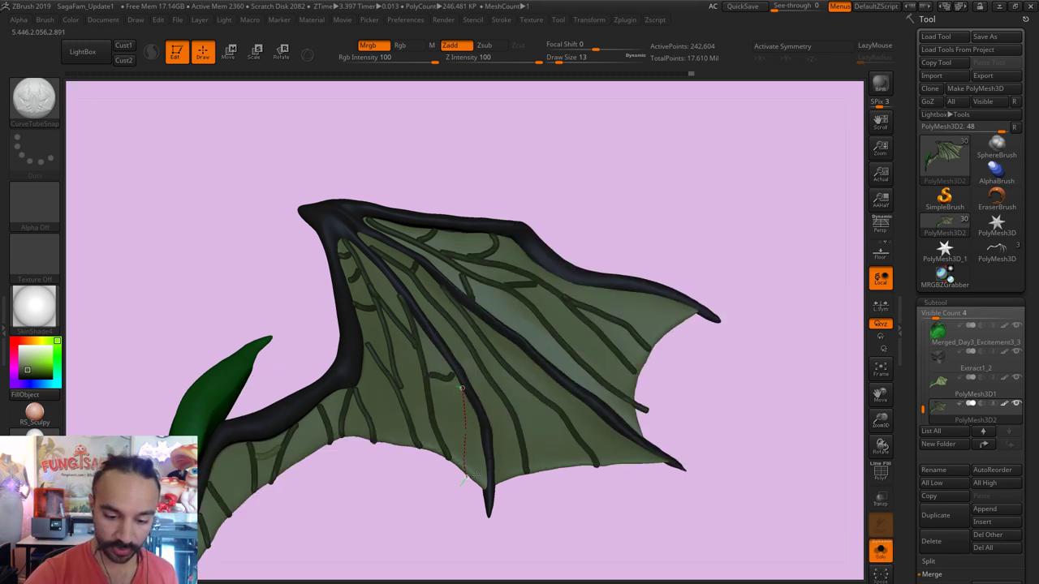
pyautogui.press('[')
pyautogui.press('[')
pyautogui.press('[')
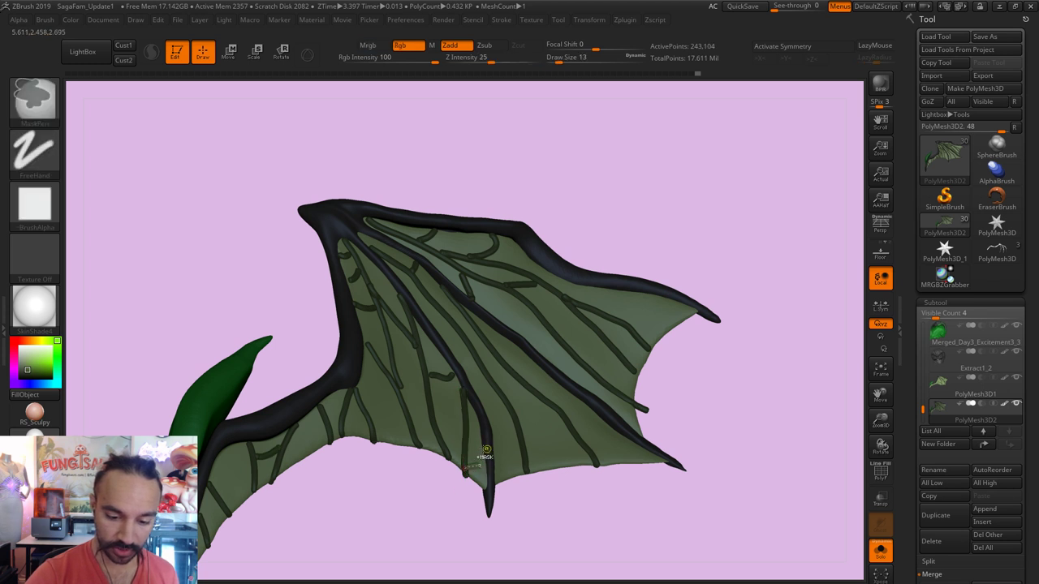
pyautogui.click(471, 448)
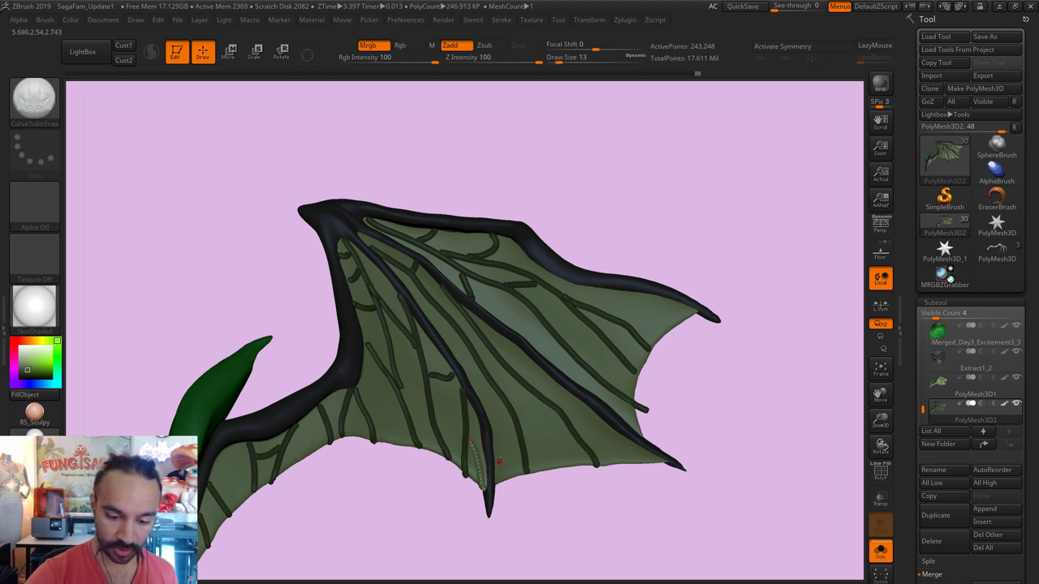
pyautogui.moveTo(471, 449); pyautogui.dragTo(485, 459)
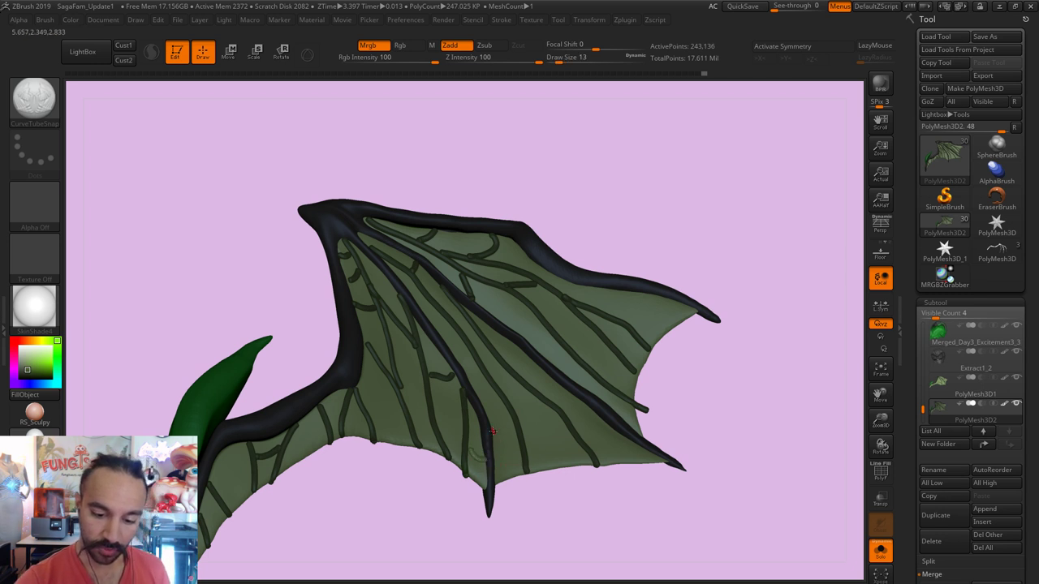
pyautogui.moveTo(493, 431); pyautogui.dragTo(513, 480)
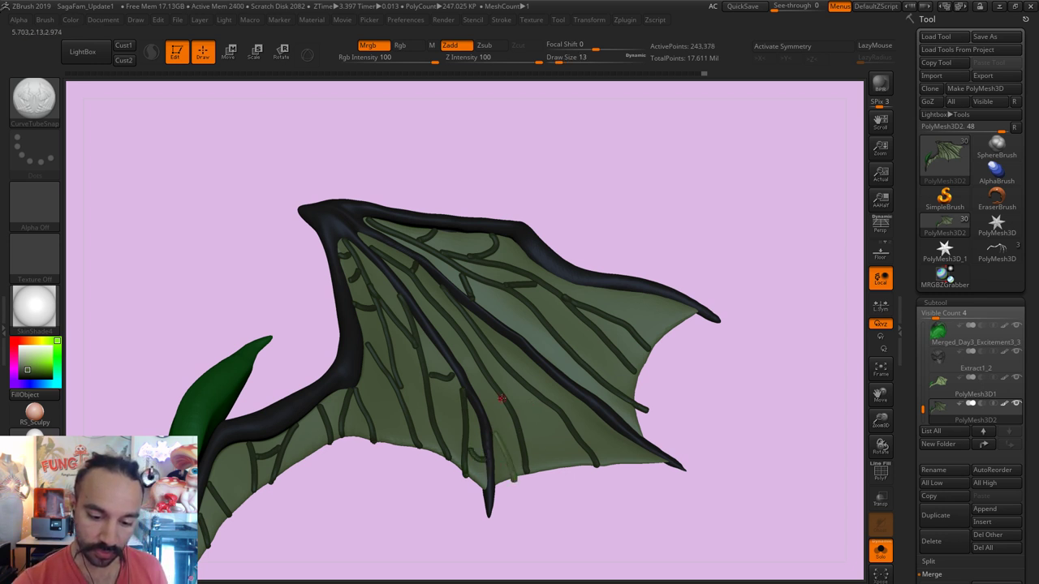
pyautogui.moveTo(502, 398); pyautogui.dragTo(495, 439)
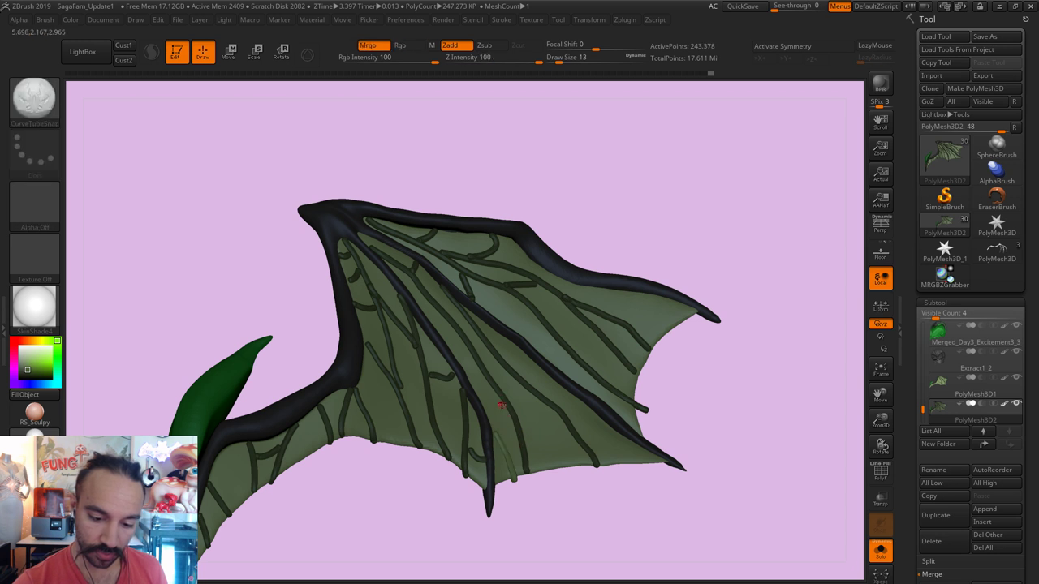
pyautogui.moveTo(500, 398)
pyautogui.mouseDown()
pyautogui.moveTo(495, 436)
pyautogui.moveTo(465, 377)
pyautogui.mouseUp()
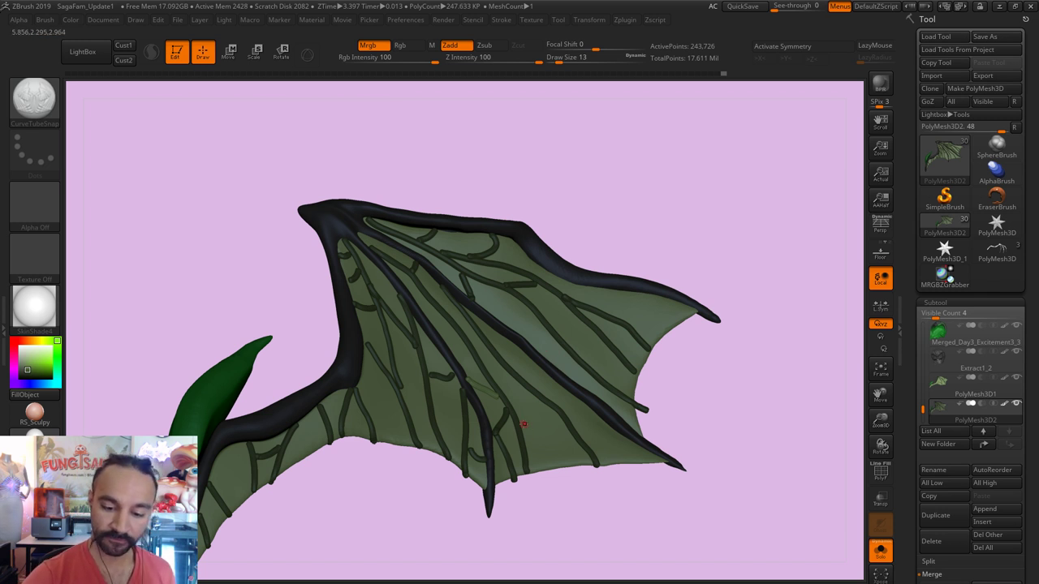
pyautogui.moveTo(523, 426); pyautogui.dragTo(562, 470)
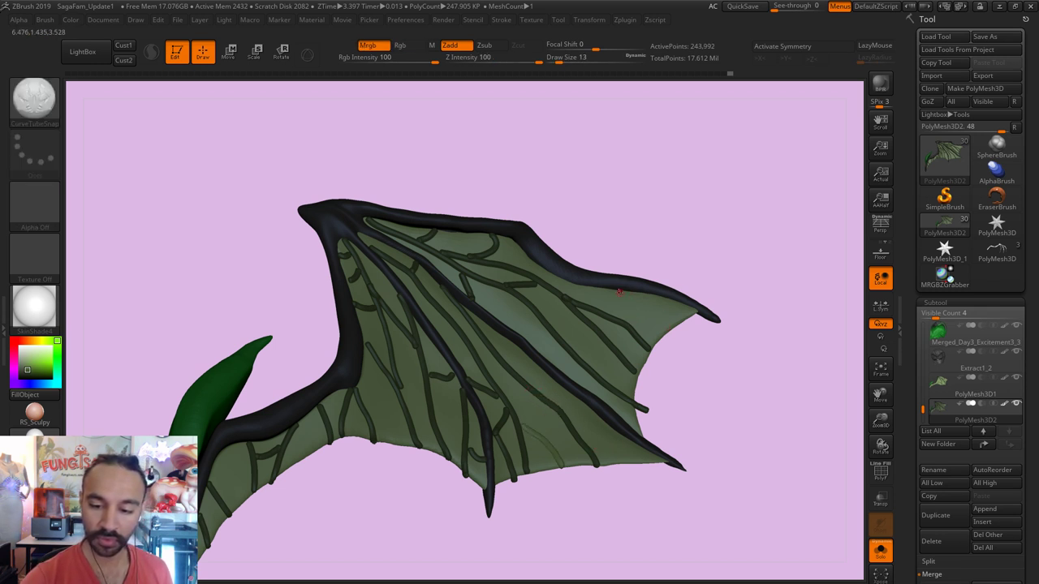
# Step: Add a thin tube along the upper edge and short central veins, then clear the mask
pyautogui.moveTo(619, 292); pyautogui.dragTo(687, 333)
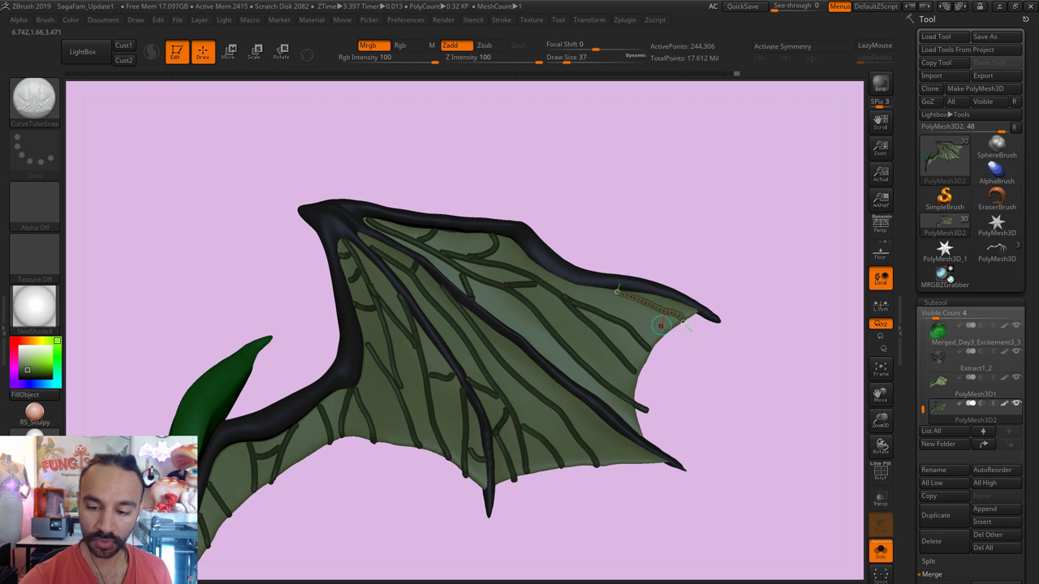
pyautogui.press('[')
pyautogui.press('[')
pyautogui.press('[')
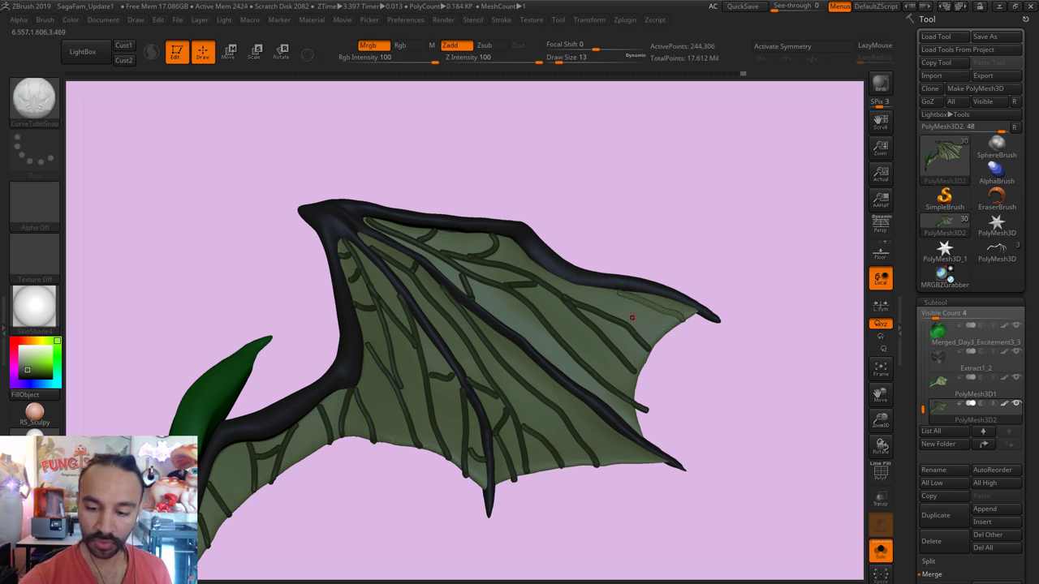
pyautogui.click(660, 314)
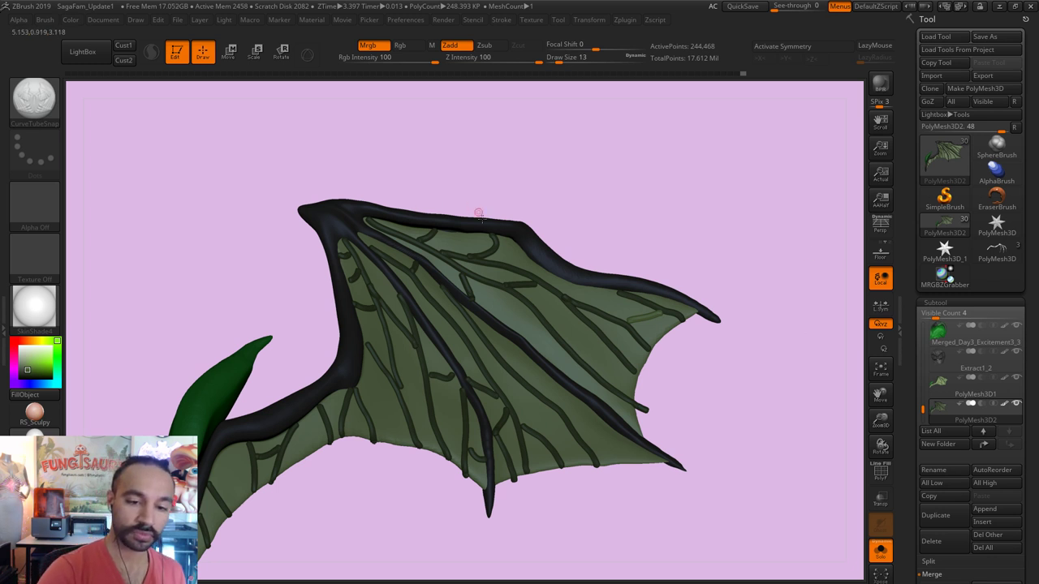
pyautogui.moveTo(414, 296)
pyautogui.mouseDown()
pyautogui.moveTo(451, 321)
pyautogui.moveTo(432, 324)
pyautogui.moveTo(440, 312)
pyautogui.moveTo(455, 333)
pyautogui.mouseUp()
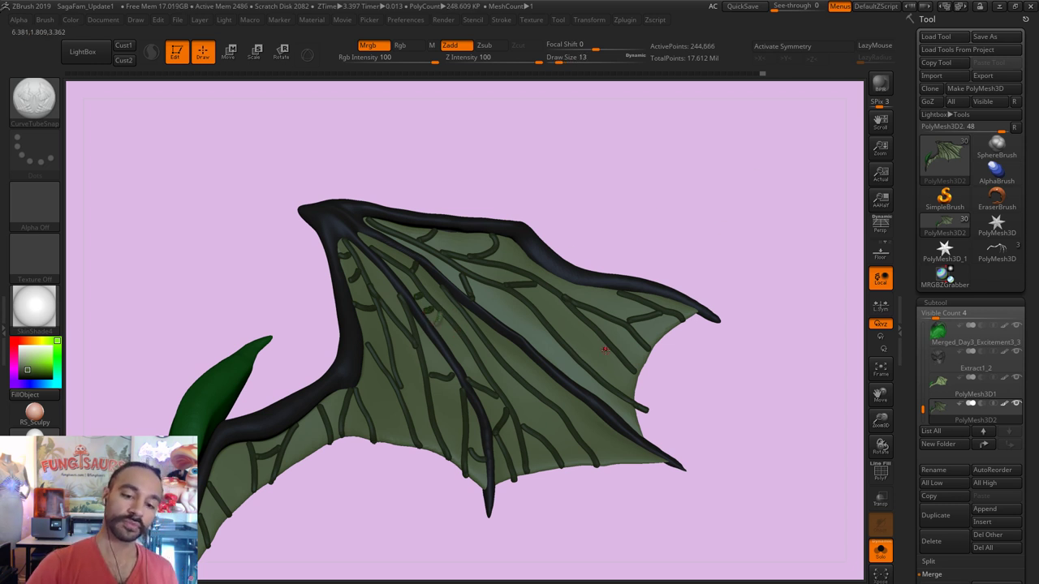
pyautogui.moveTo(460, 328); pyautogui.dragTo(478, 334)
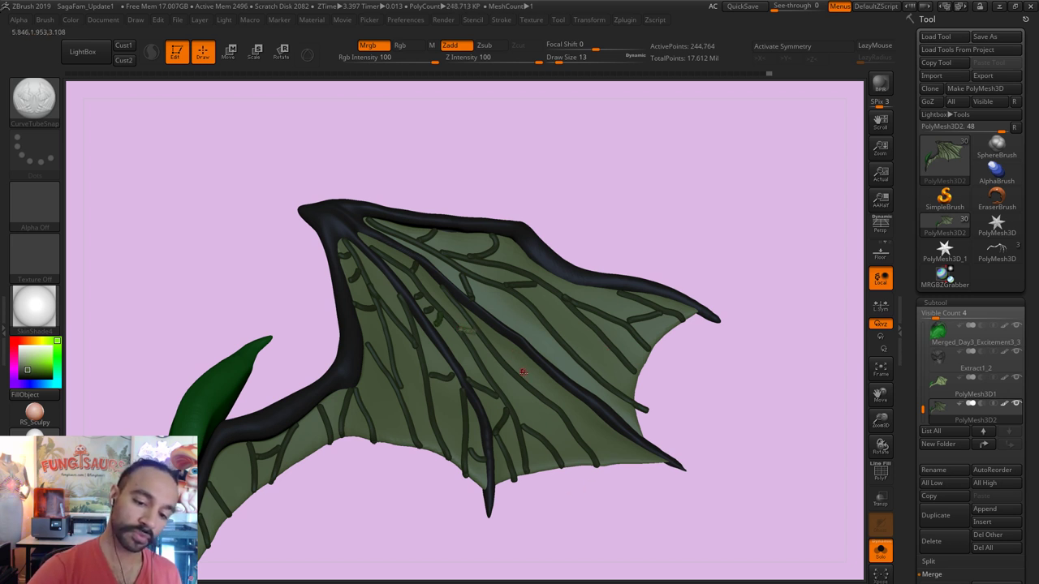
pyautogui.moveTo(564, 409); pyautogui.dragTo(555, 379)
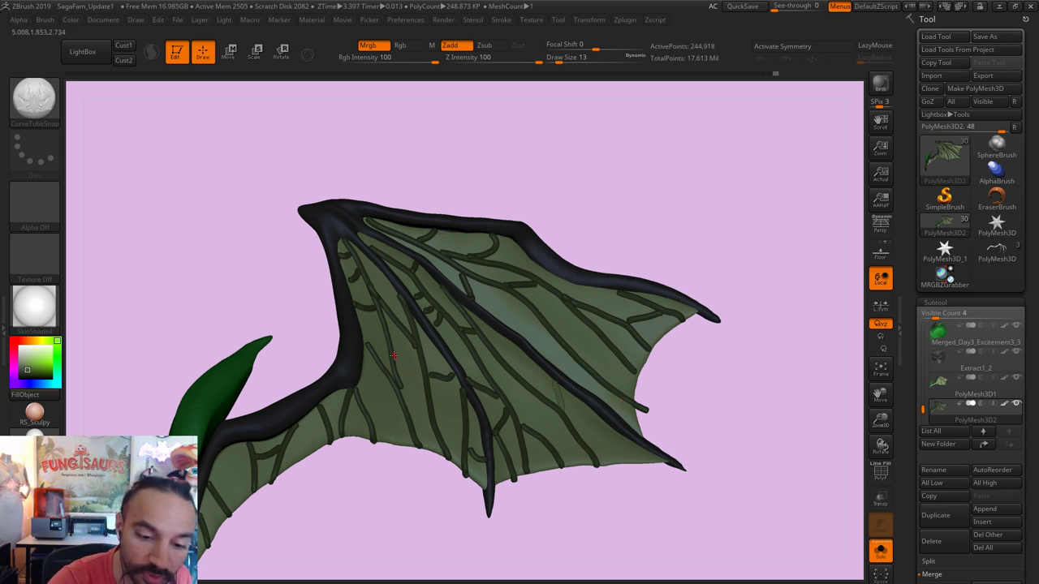
pyautogui.moveTo(395, 361); pyautogui.dragTo(418, 355)
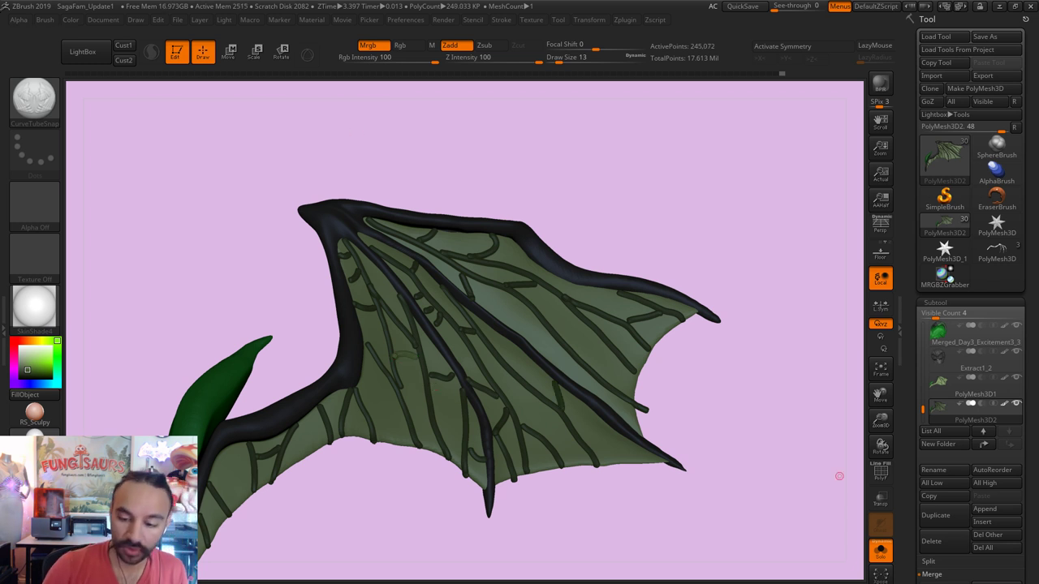
pyautogui.keyDown('ctrl'); pyautogui.click(730, 533); pyautogui.keyUp('ctrl')
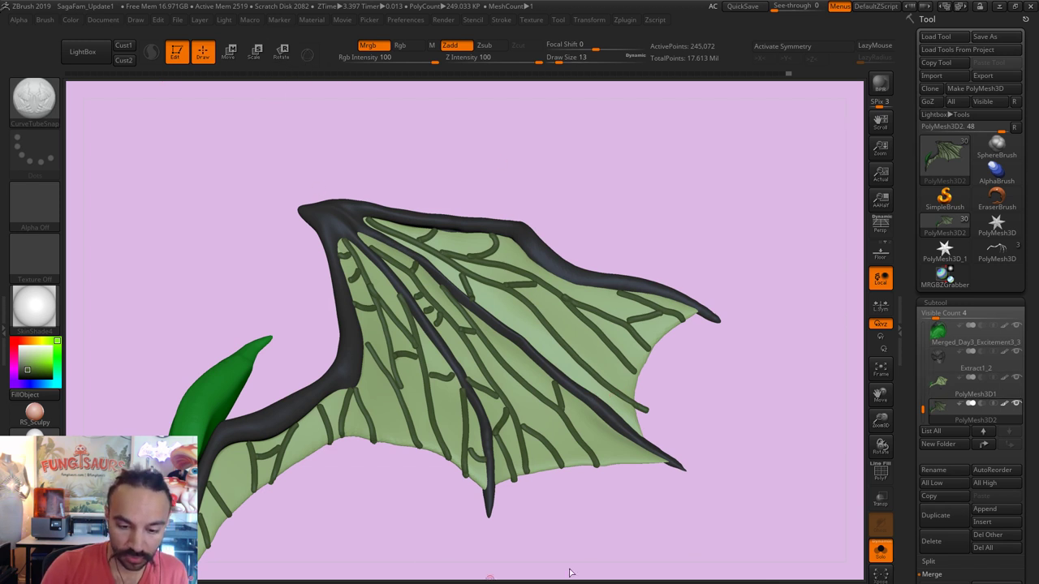
# Step: Rotate the wing, show PolyF polygroups, and hide everything except the teal vein polygroup
pyautogui.press('r')
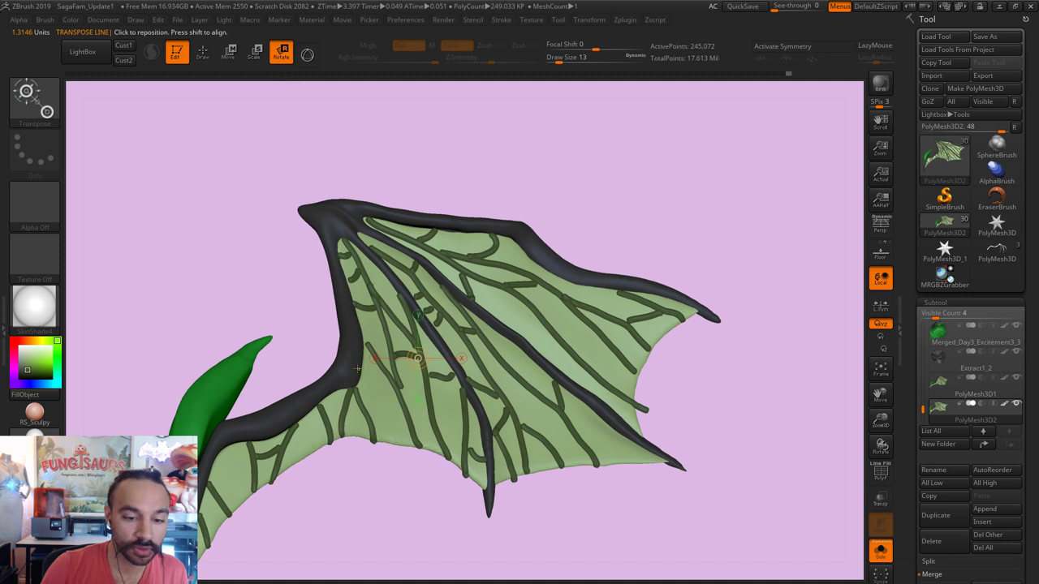
pyautogui.moveTo(357, 370)
pyautogui.keyDown('ctrl'); pyautogui.mouseDown()
pyautogui.moveTo(389, 411)
pyautogui.moveTo(382, 460)
pyautogui.moveTo(353, 342)
pyautogui.mouseUp(); pyautogui.keyUp('ctrl')
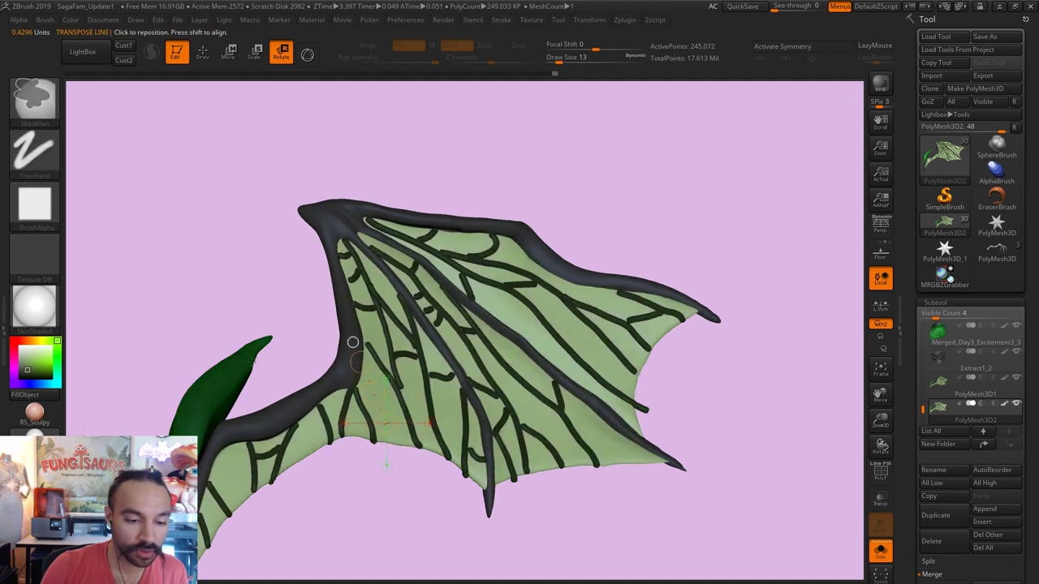
pyautogui.moveTo(455, 560)
pyautogui.mouseDown()
pyautogui.moveTo(420, 579)
pyautogui.moveTo(319, 406)
pyautogui.mouseUp()
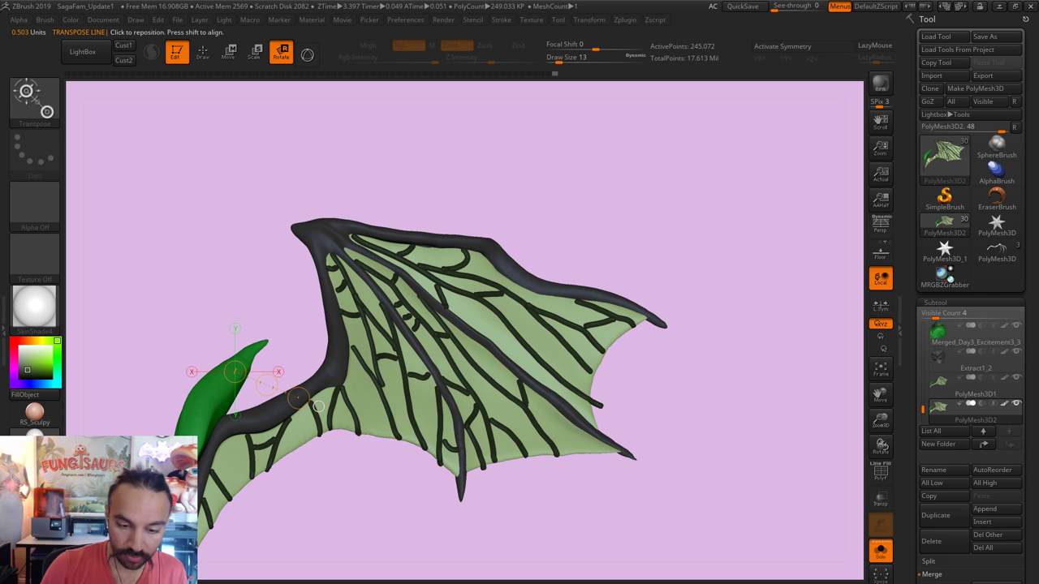
pyautogui.keyDown('ctrl'); pyautogui.click(840, 508); pyautogui.keyUp('ctrl')
pyautogui.click(882, 473)
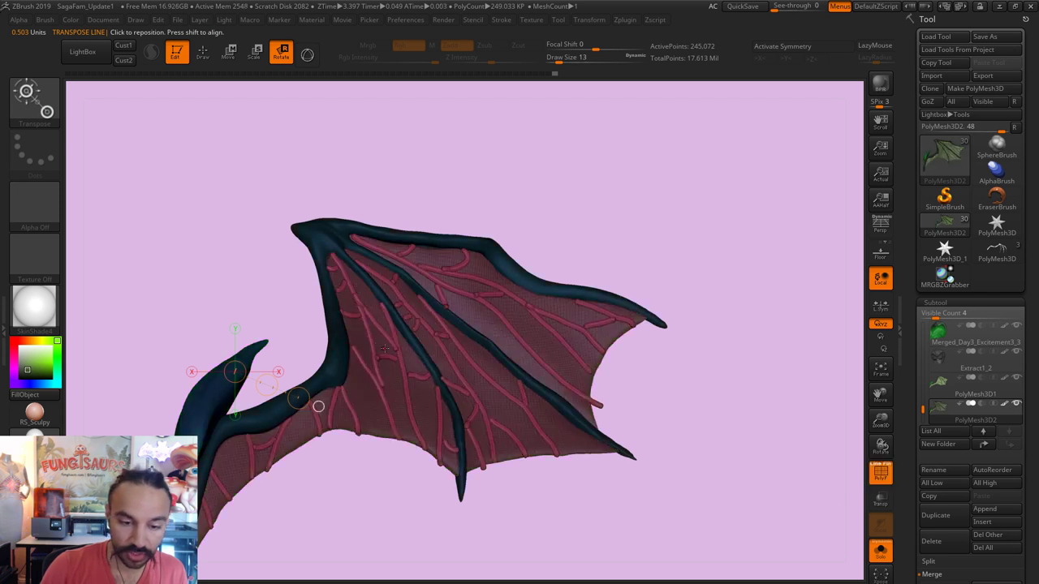
pyautogui.hotkey('ctrl', 'shift', 'a')
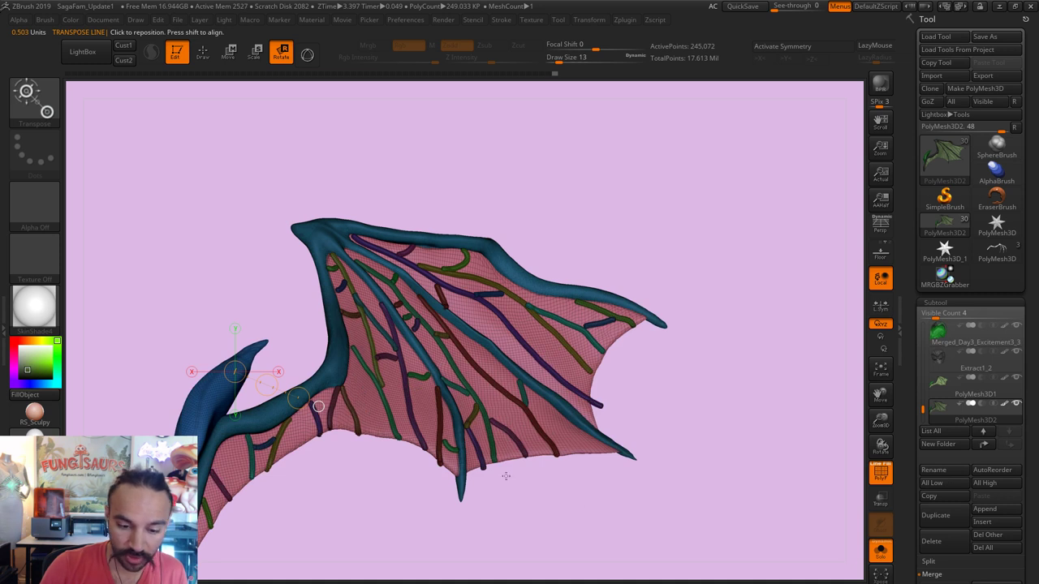
pyautogui.keyDown('ctrl'); pyautogui.click(704, 500); pyautogui.keyUp('ctrl')
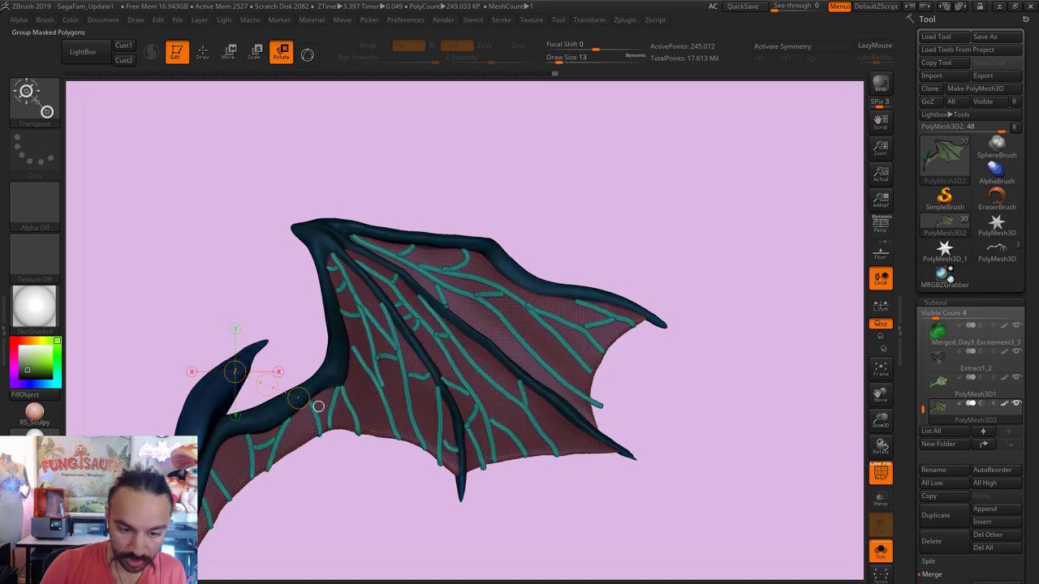
pyautogui.press('q')
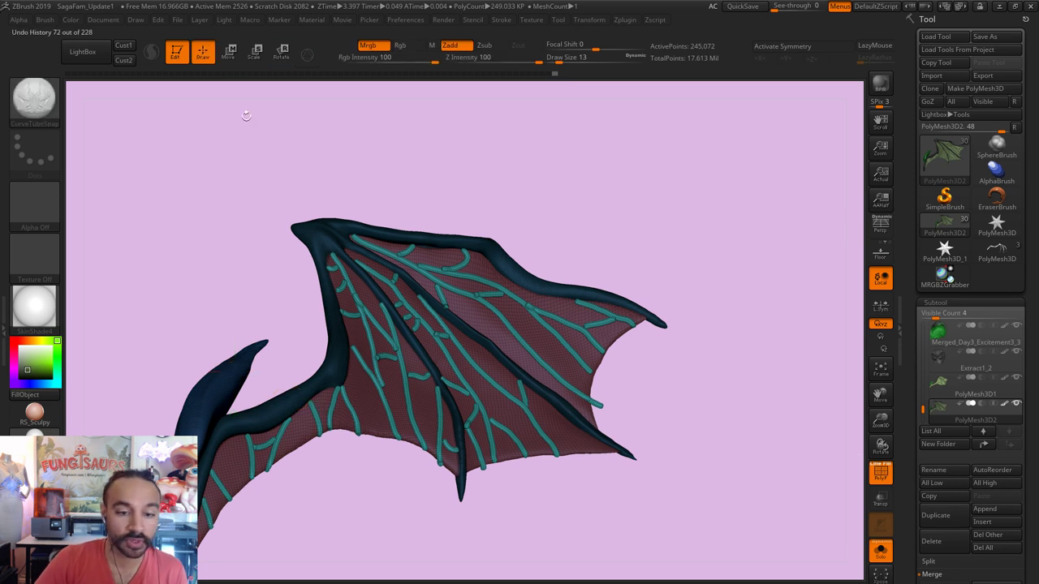
pyautogui.keyDown('ctrl'); pyautogui.keyDown('shift'); pyautogui.click(400, 357); pyautogui.keyUp('shift'); pyautogui.keyUp('ctrl')
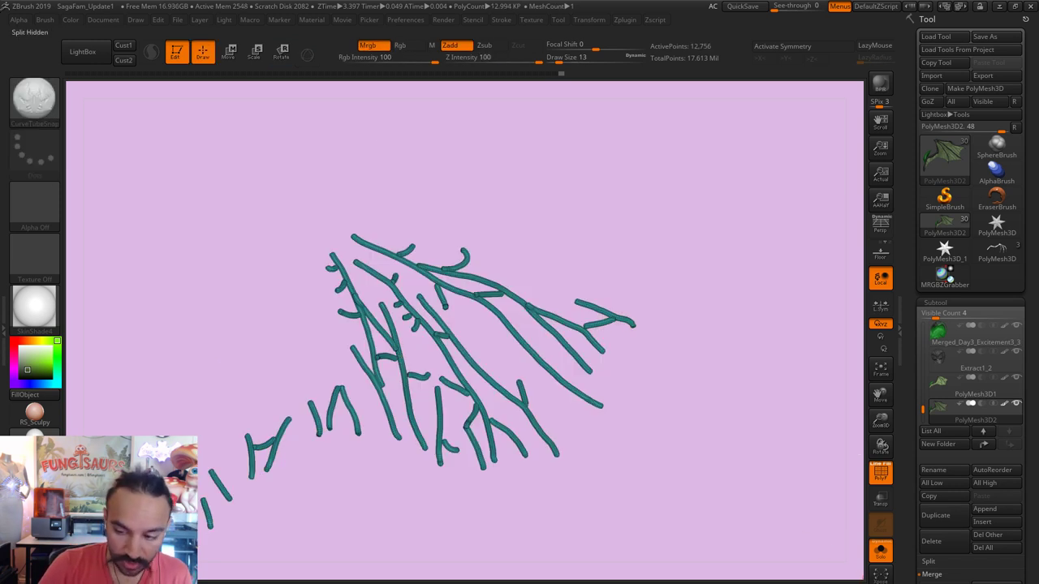
# Step: Split the hidden veins into their own subtool and try DynaMesh on the wing membrane
pyautogui.click(933, 578)
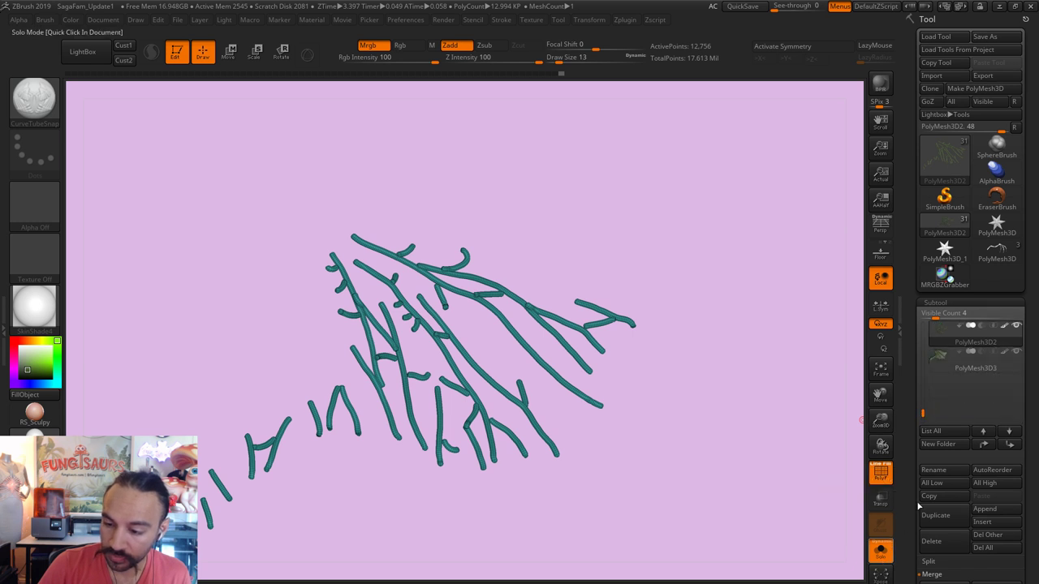
pyautogui.click(970, 362)
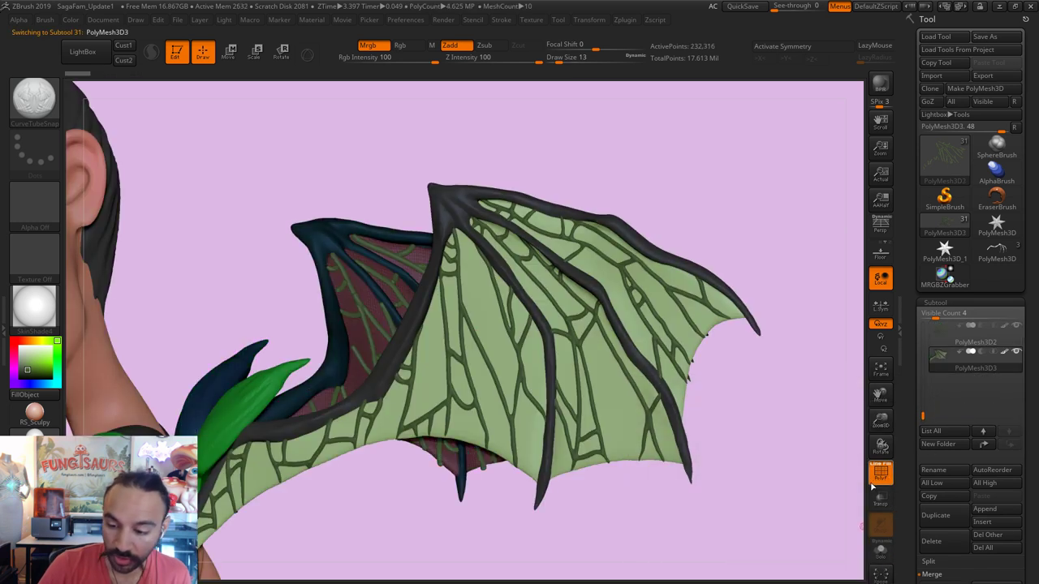
pyautogui.click(875, 481)
pyautogui.moveTo(1034, 573); pyautogui.dragTo(1018, 518)
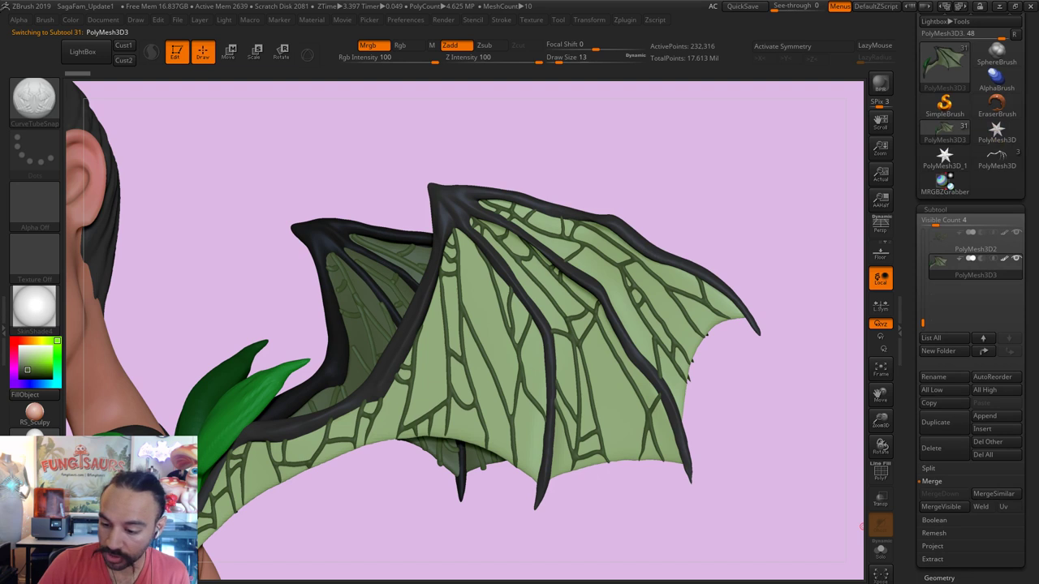
pyautogui.click(940, 579)
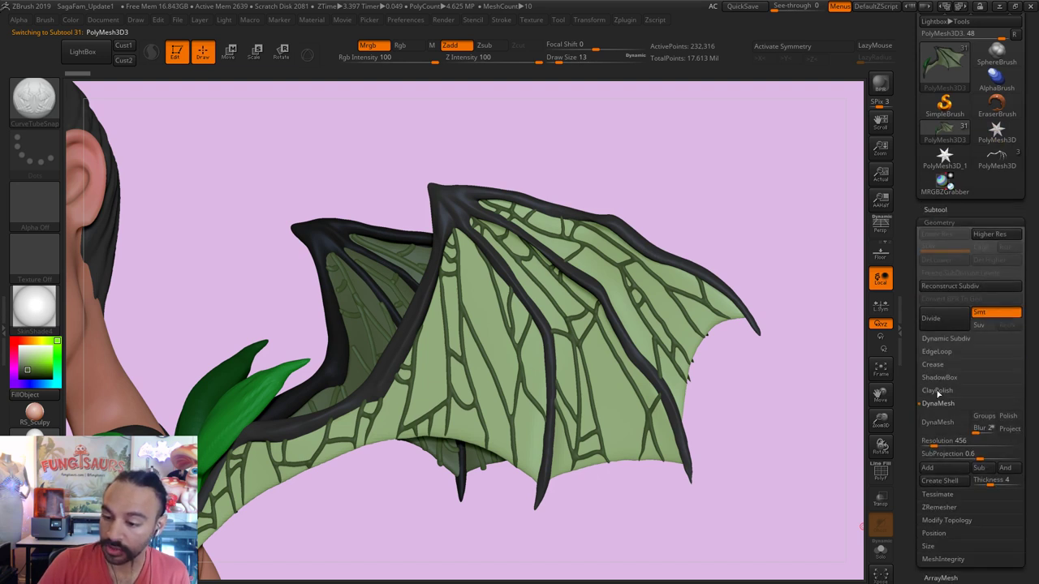
pyautogui.click(965, 428)
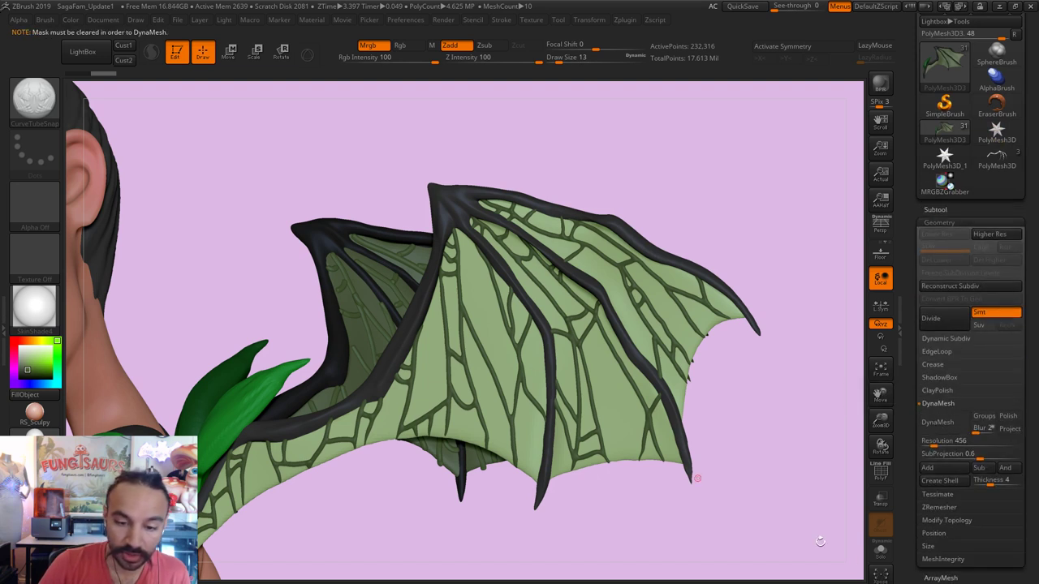
pyautogui.click(881, 552)
pyautogui.click(881, 552)
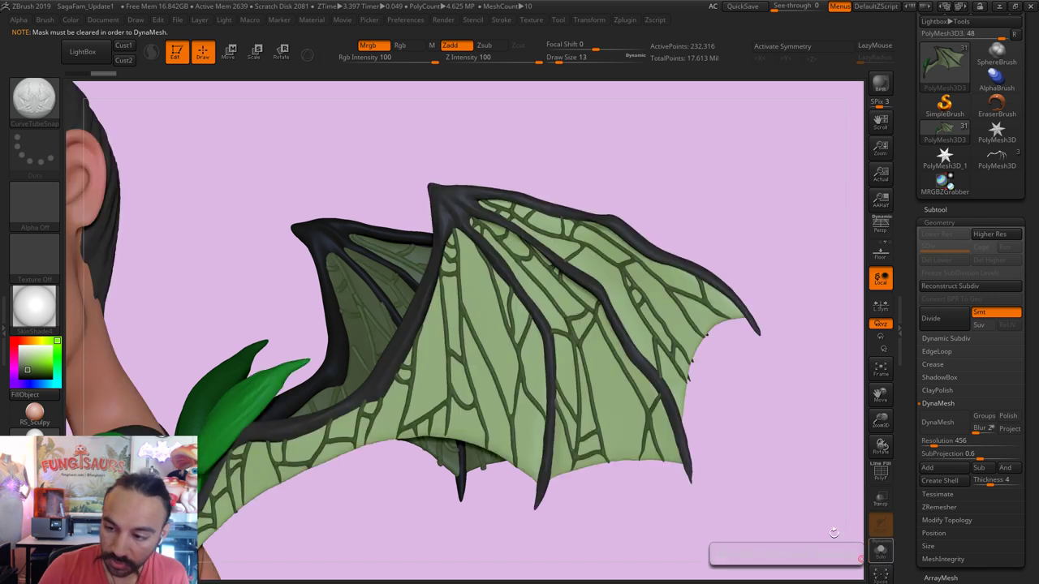
# Step: Select the veins subtool and DynaMesh it at resolution 456
pyautogui.click(936, 210)
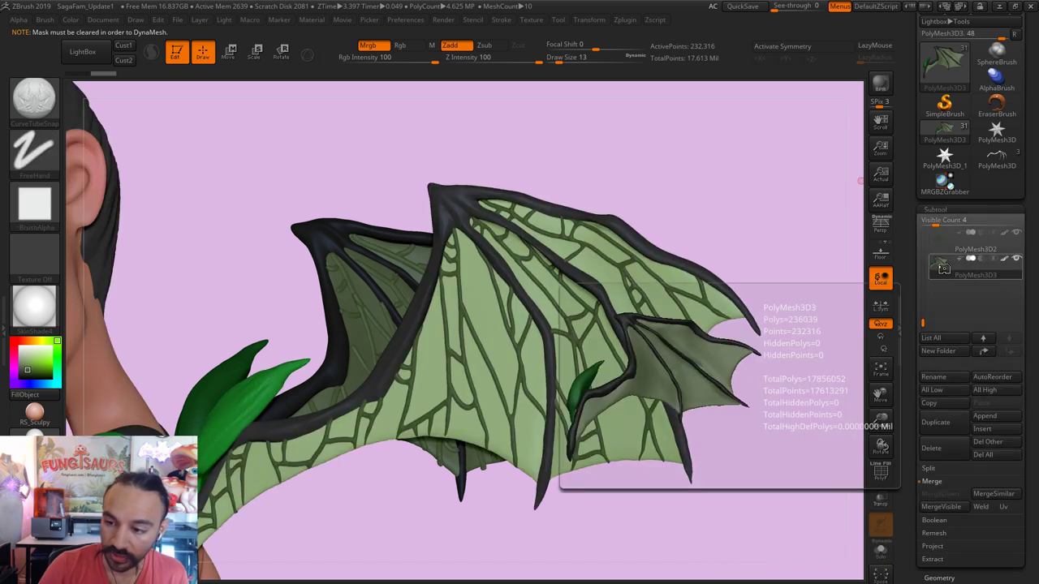
pyautogui.click(940, 578)
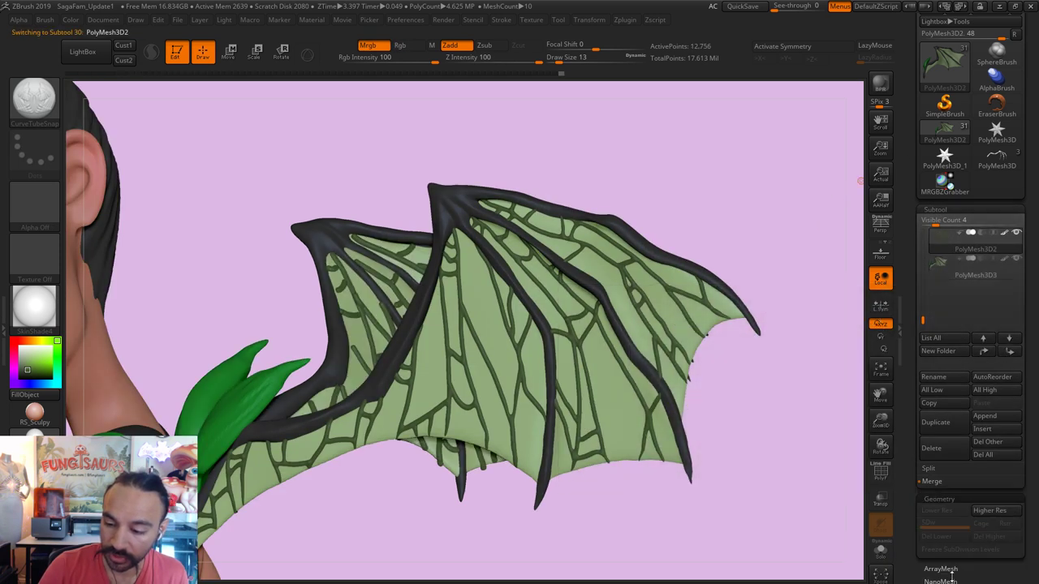
pyautogui.click(939, 423)
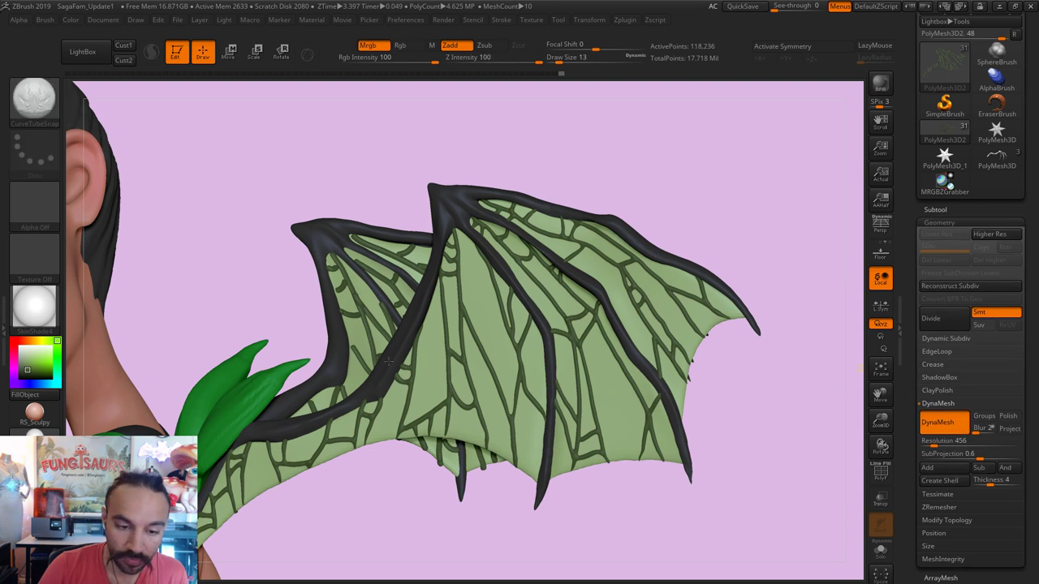
# Step: Solo the vein mesh and smooth the branch tip and junction where it joins the trunk
pyautogui.click(882, 556)
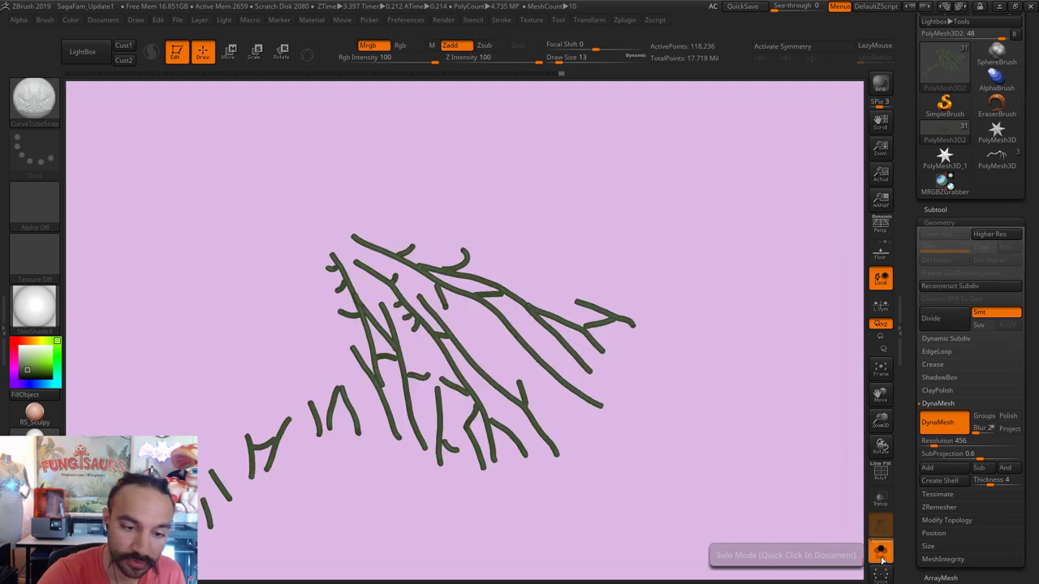
pyautogui.press('shift')
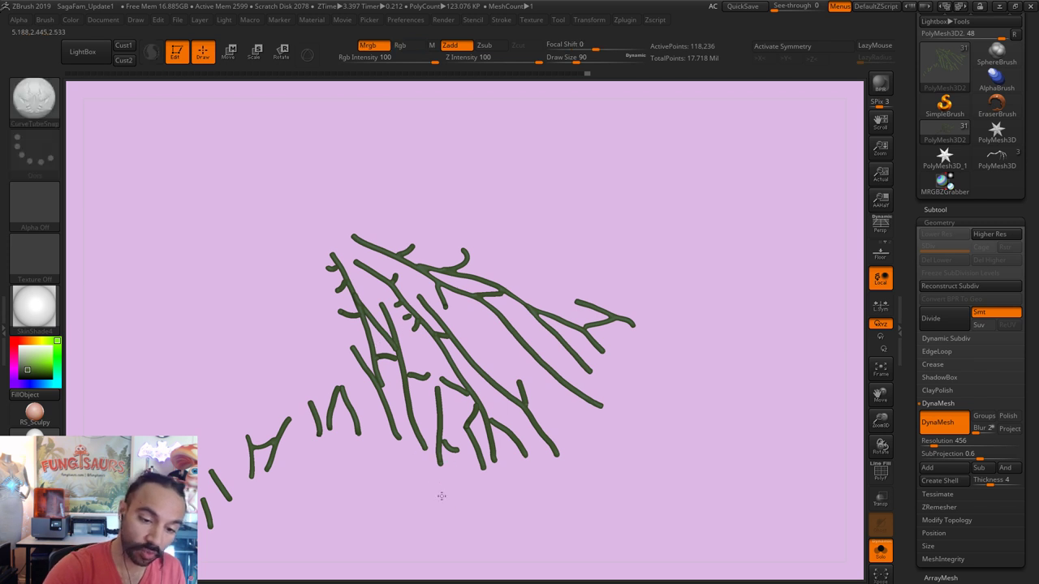
pyautogui.keyDown('ctrl'); pyautogui.moveTo(440, 494); pyautogui.dragTo(405, 302, button='right'); pyautogui.keyUp('ctrl')
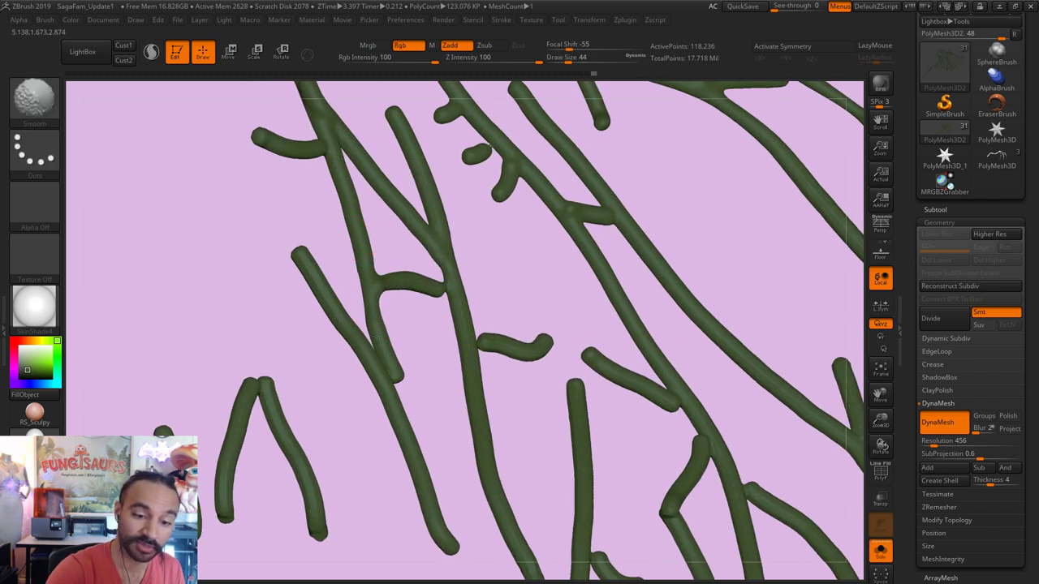
pyautogui.press('shift')
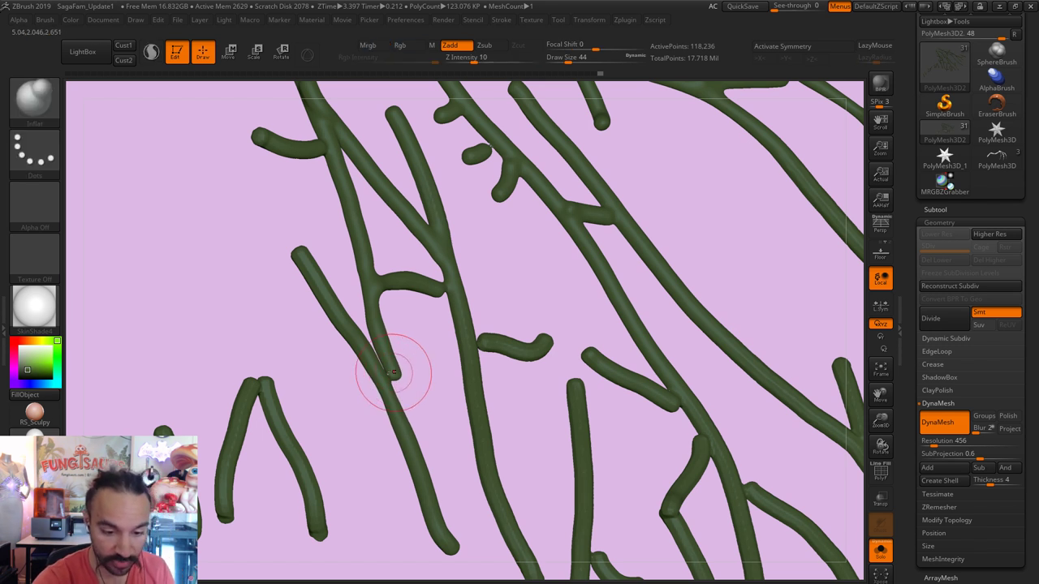
pyautogui.moveTo(394, 371)
pyautogui.keyDown('shift'); pyautogui.mouseDown()
pyautogui.moveTo(376, 351)
pyautogui.moveTo(409, 401)
pyautogui.moveTo(425, 344)
pyautogui.moveTo(414, 370)
pyautogui.mouseUp(); pyautogui.keyUp('shift')
pyautogui.press('ctrl')
pyautogui.press('b')
pyautogui.press('m')
pyautogui.press('v')
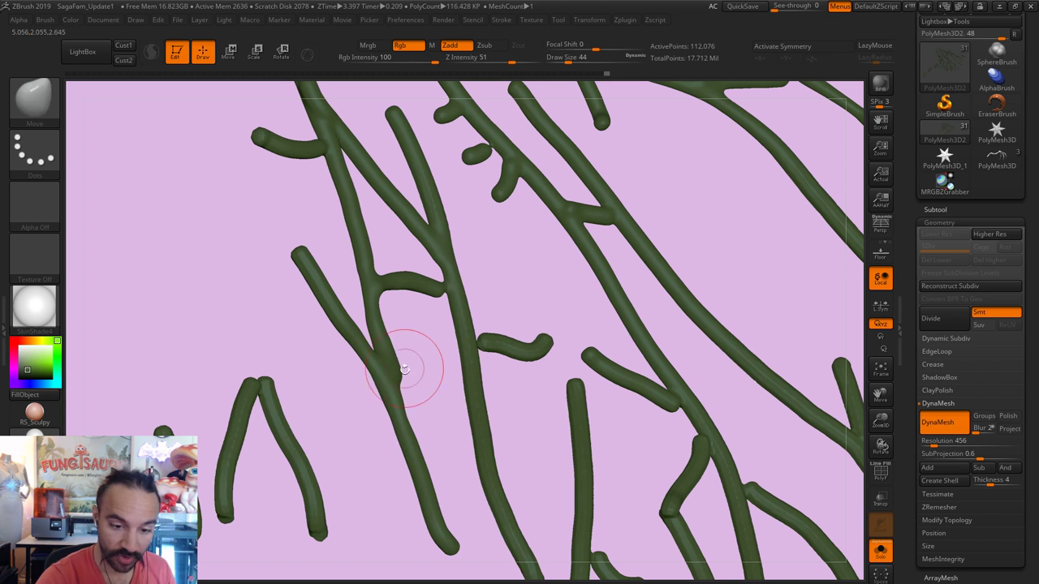
pyautogui.press('shift')
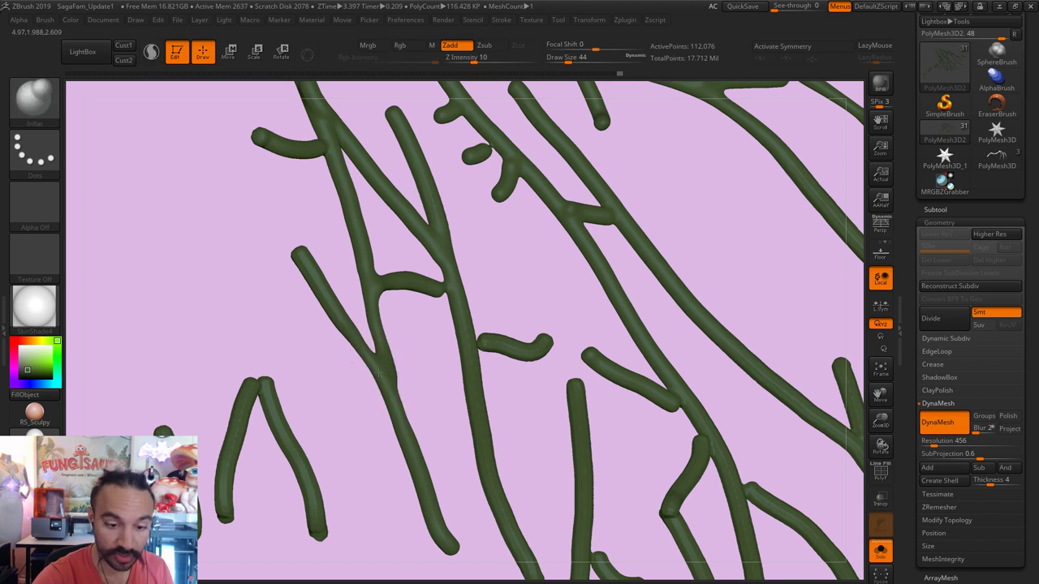
pyautogui.press('s')
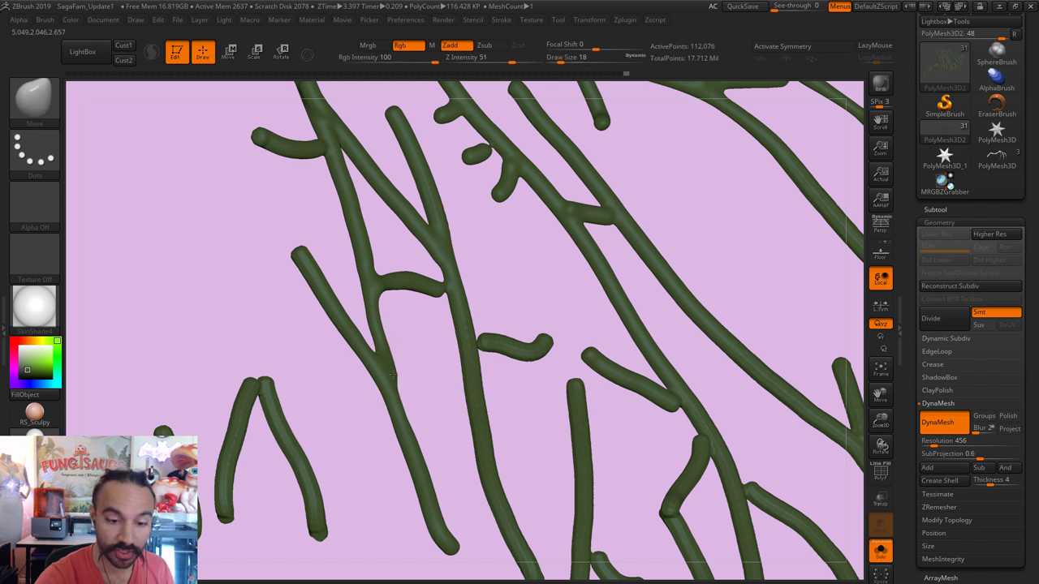
pyautogui.press('s')
pyautogui.press('shift')
pyautogui.moveTo(383, 339); pyautogui.dragTo(410, 455)
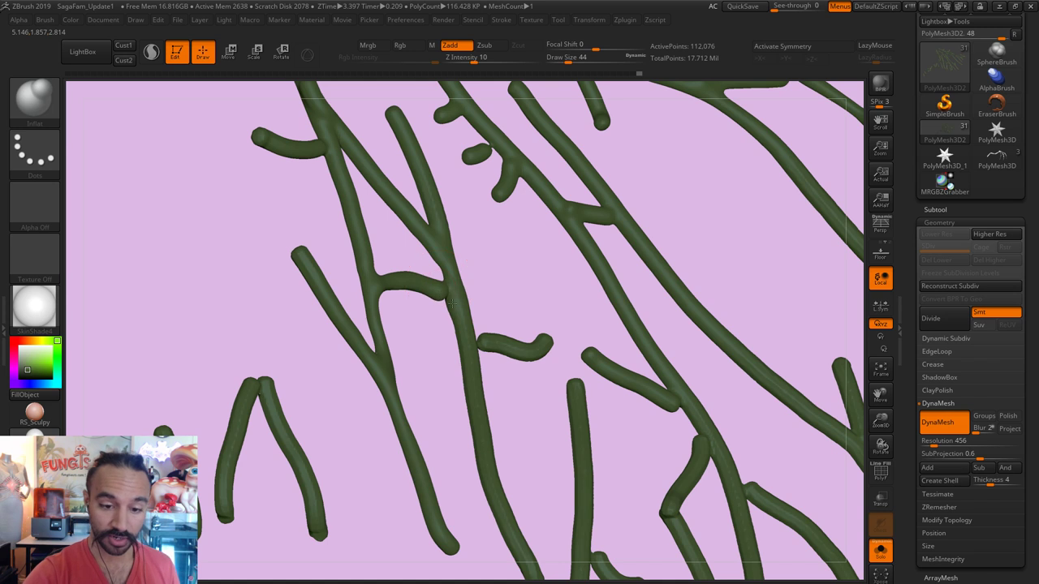
# Step: Work around the other branches, reshaping them with Move, Smooth and Inflate
pyautogui.moveTo(491, 264)
pyautogui.mouseDown()
pyautogui.moveTo(500, 254)
pyautogui.moveTo(515, 280)
pyautogui.moveTo(454, 294)
pyautogui.moveTo(444, 276)
pyautogui.mouseUp()
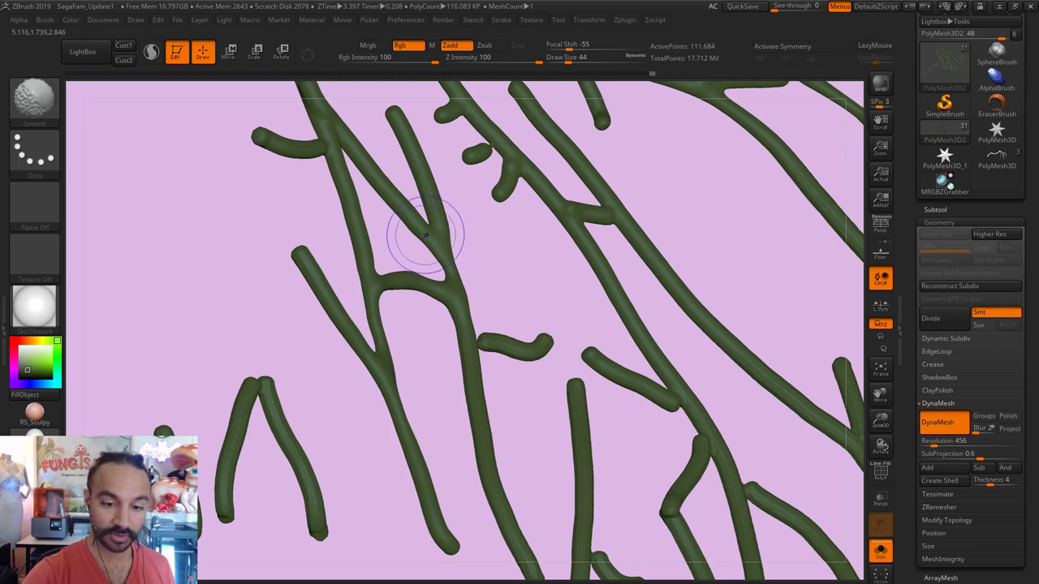
pyautogui.moveTo(426, 236); pyautogui.dragTo(463, 234)
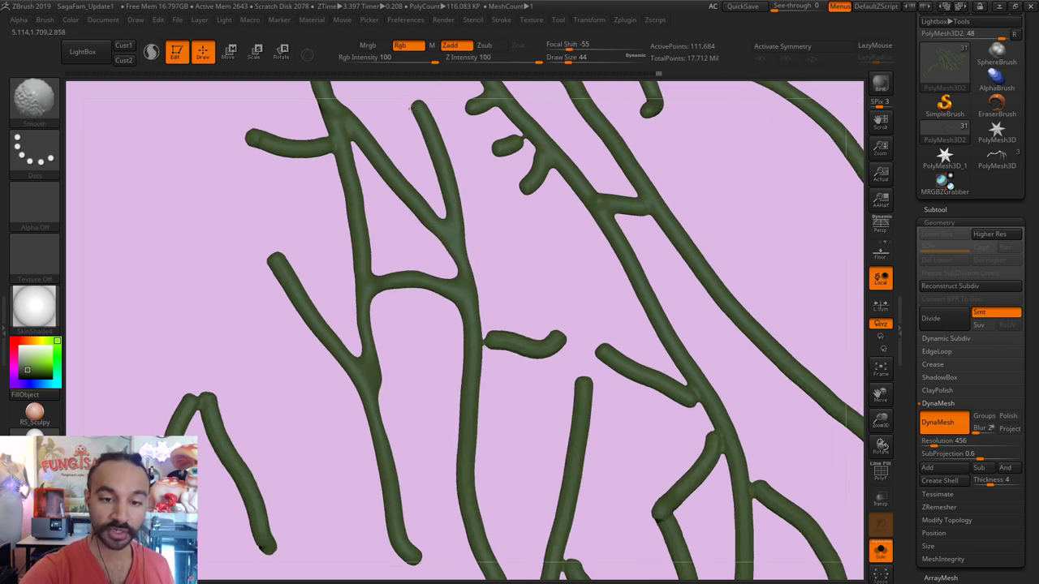
pyautogui.press('b')
pyautogui.press('m')
pyautogui.press('v')
pyautogui.moveTo(479, 268)
pyautogui.mouseDown()
pyautogui.moveTo(520, 344)
pyautogui.moveTo(505, 424)
pyautogui.mouseUp()
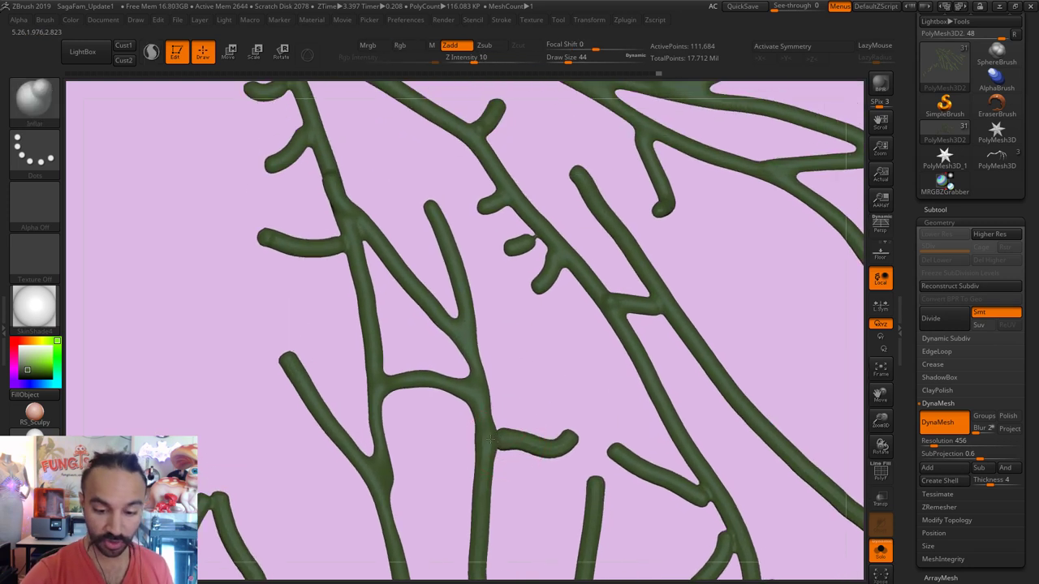
pyautogui.press('shift')
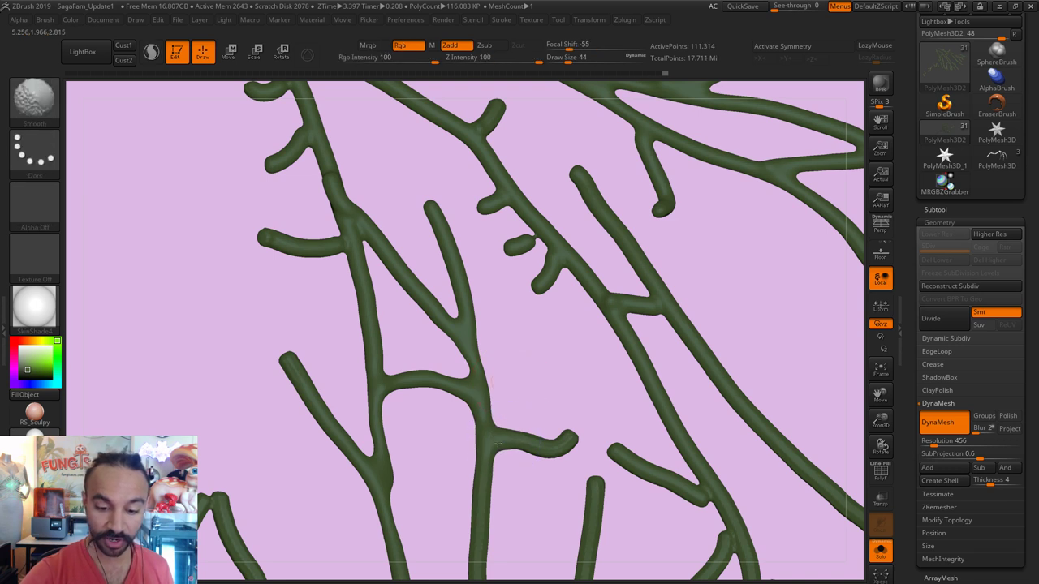
pyautogui.press('b')
pyautogui.press('i')
pyautogui.press('n')
pyautogui.moveTo(515, 314)
pyautogui.mouseDown()
pyautogui.moveTo(561, 316)
pyautogui.moveTo(549, 365)
pyautogui.mouseUp()
pyautogui.press('shift')
# Step: Set Draw Size to 20 and reshape the small side stubs with Move, Smooth and Inflate
pyautogui.press('b')
pyautogui.press('m')
pyautogui.press('v')
pyautogui.press('s')
pyautogui.click(537, 314)
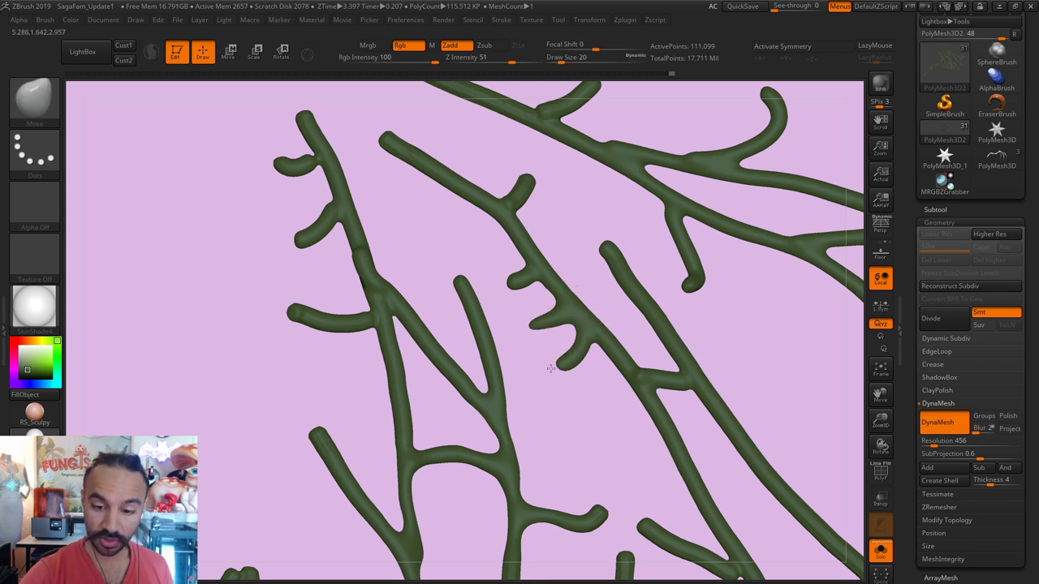
pyautogui.moveTo(511, 281); pyautogui.dragTo(501, 274)
pyautogui.press('shift')
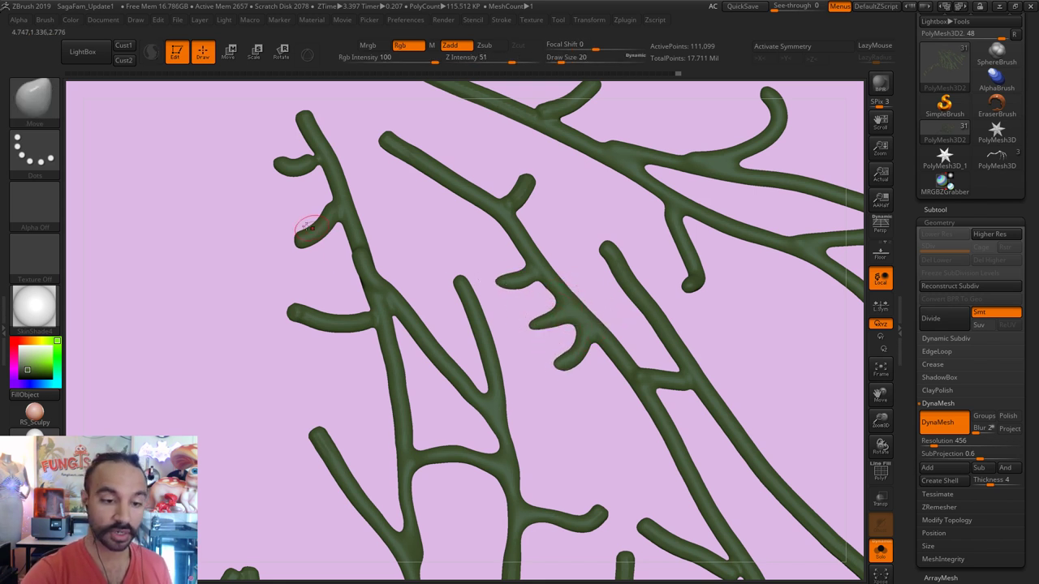
pyautogui.press('shift')
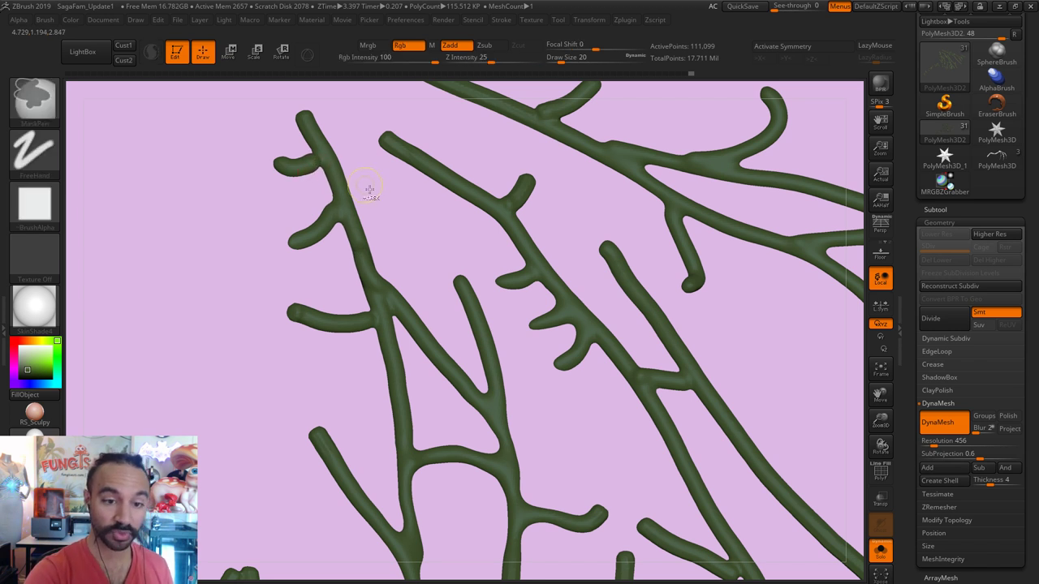
pyautogui.press('b')
pyautogui.press('i')
pyautogui.press('n')
pyautogui.keyDown('shift'); pyautogui.moveTo(417, 230); pyautogui.dragTo(343, 226); pyautogui.keyUp('shift')
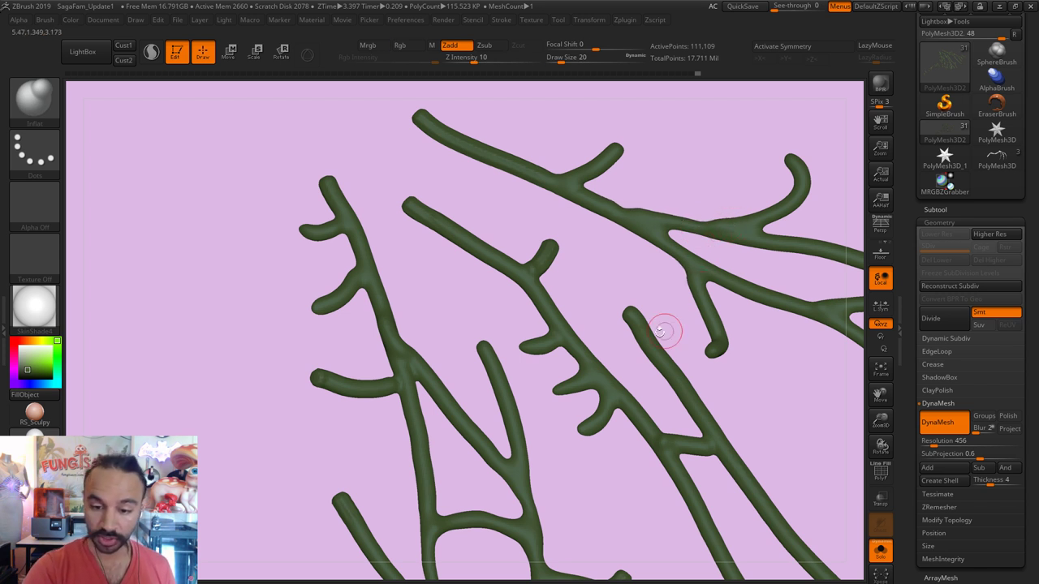
# Step: Show the full wing again and hide one of the dark vein subtools in the Subtool list
pyautogui.click(881, 552)
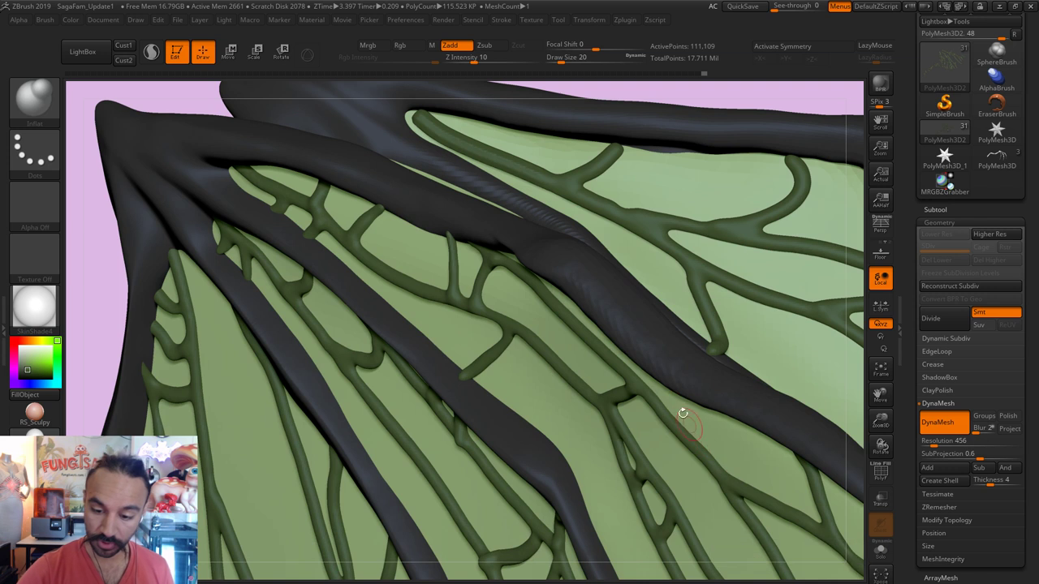
pyautogui.click(941, 209)
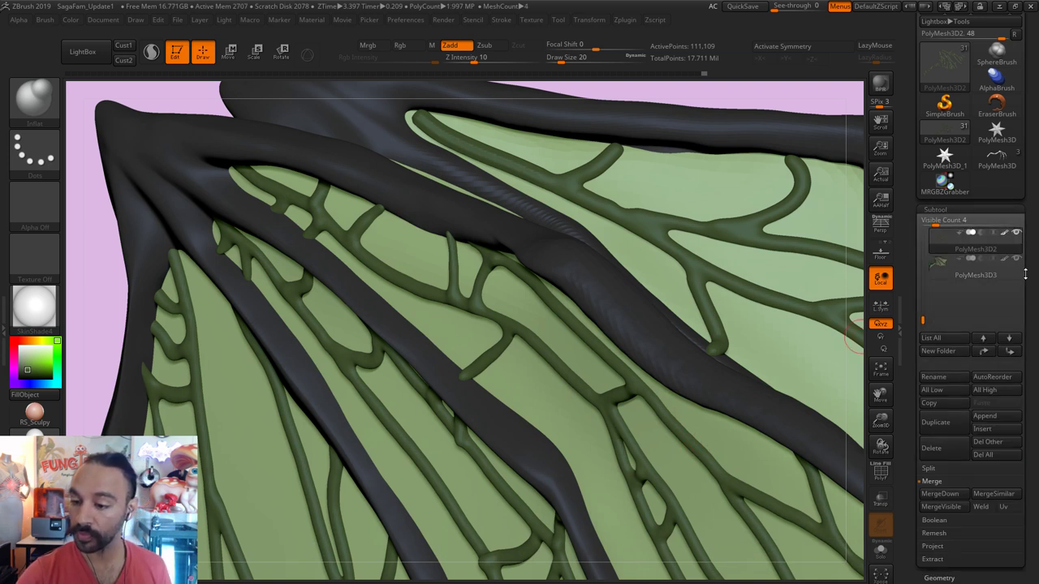
pyautogui.moveTo(923, 319); pyautogui.dragTo(935, 301)
pyautogui.click(938, 312)
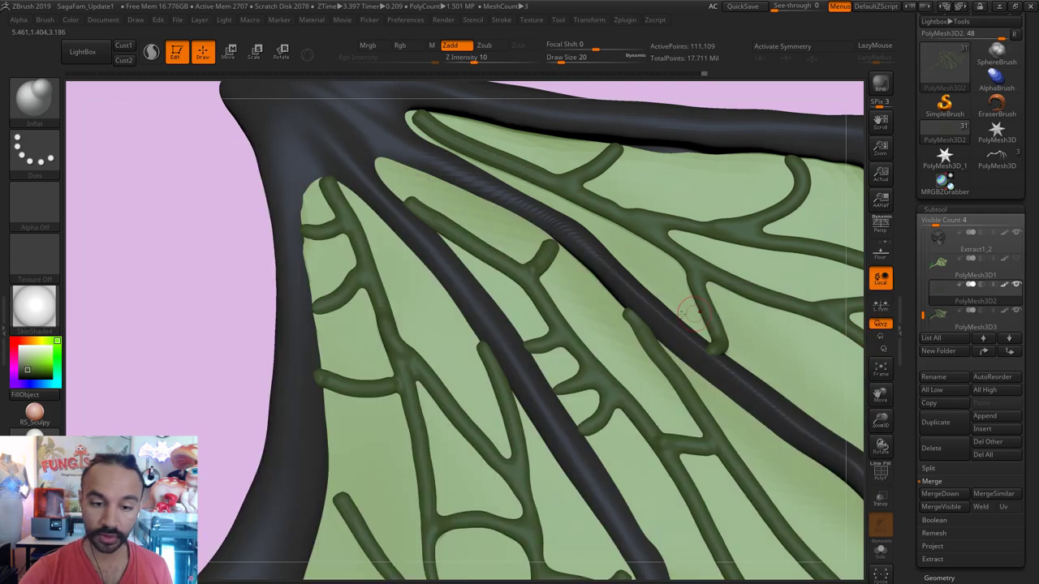
# Step: Smooth the veins near the wing's joint and along its lower edge
pyautogui.press('shift')
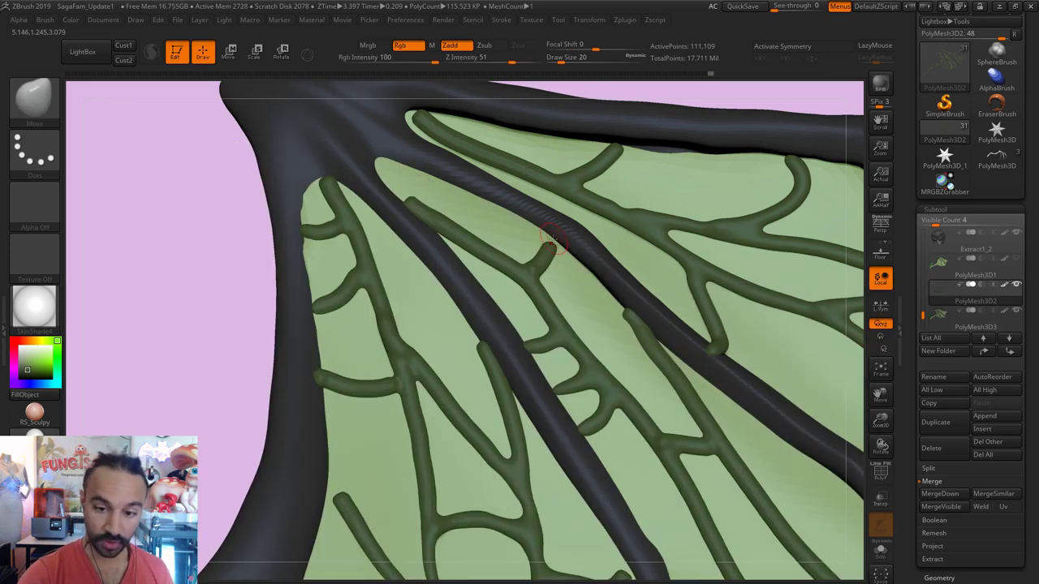
pyautogui.press('shift')
pyautogui.press('shift')
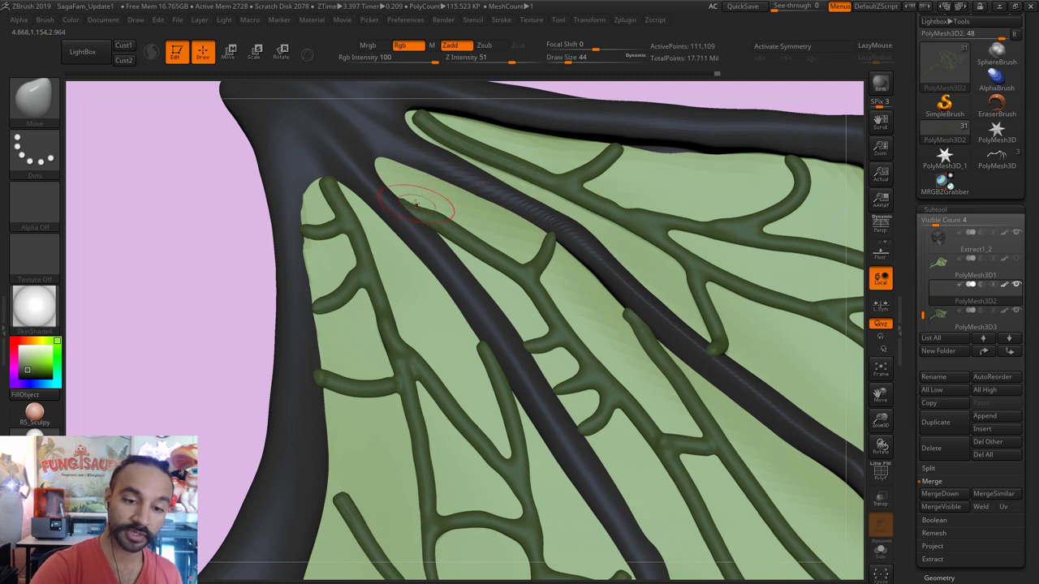
pyautogui.press('shift')
pyautogui.press('shift')
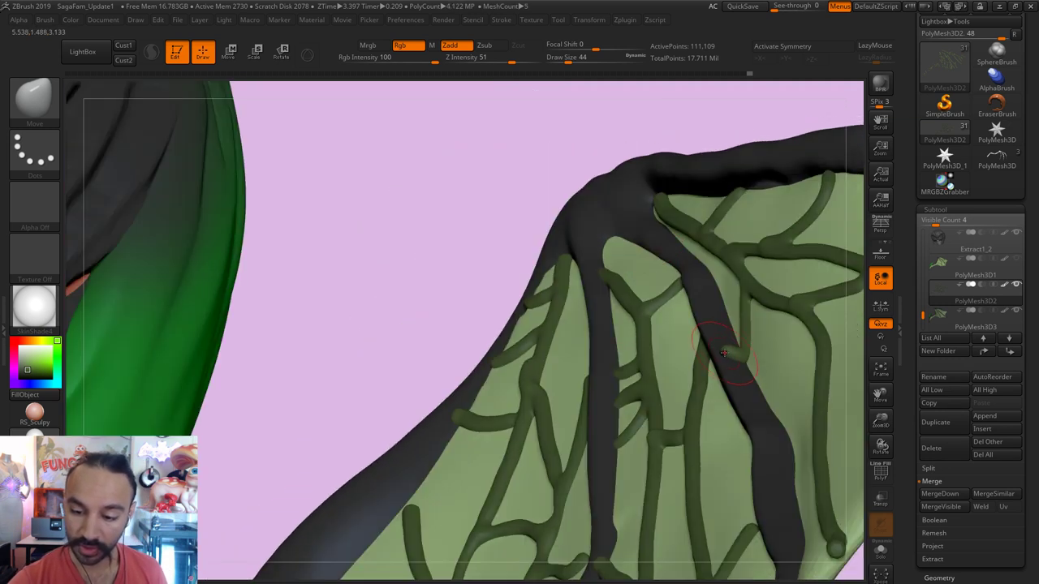
pyautogui.press('shift')
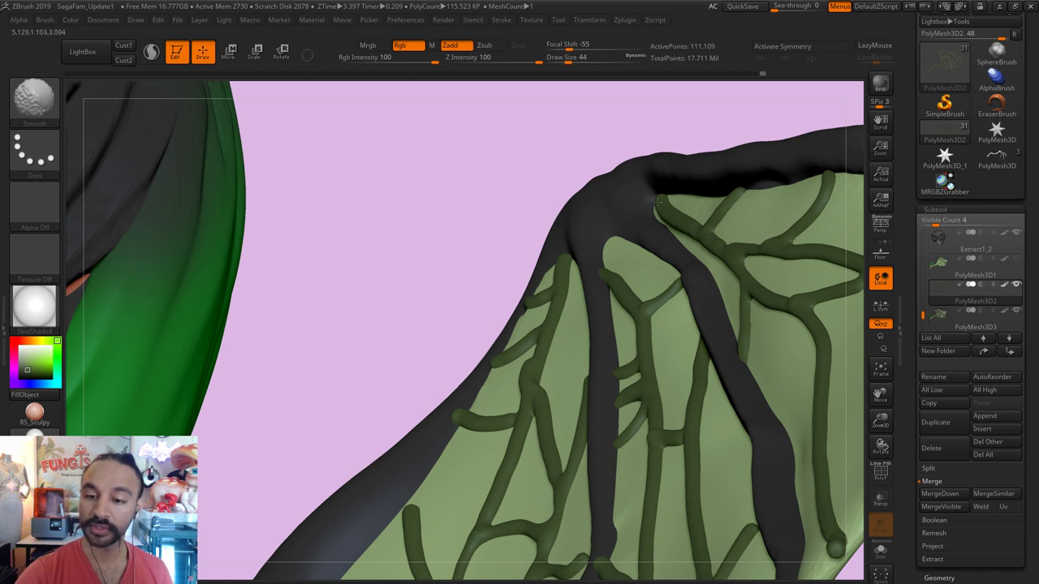
pyautogui.moveTo(747, 132)
pyautogui.mouseDown()
pyautogui.moveTo(707, 121)
pyautogui.moveTo(601, 154)
pyautogui.mouseUp()
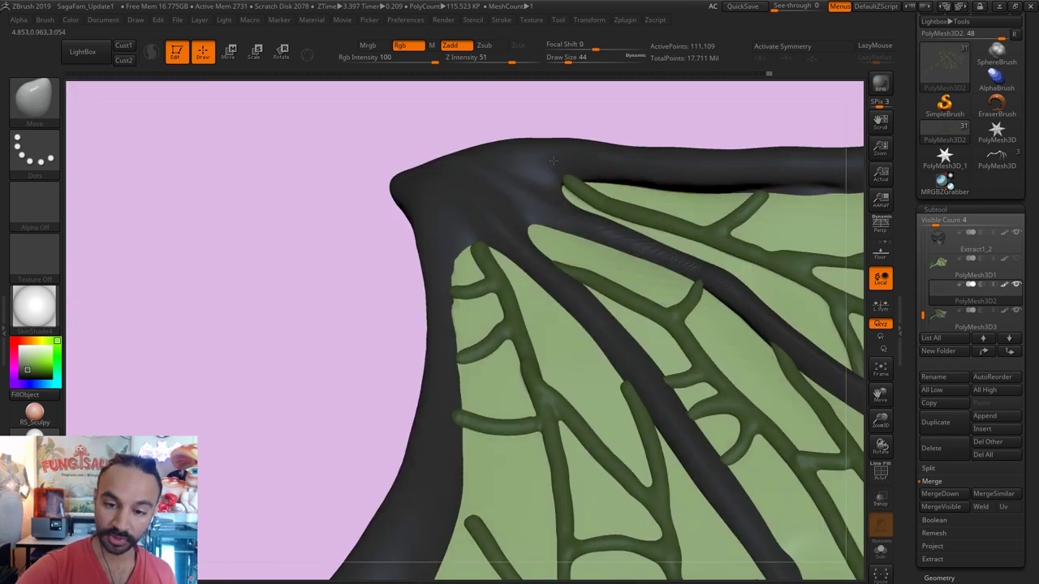
pyautogui.moveTo(712, 133); pyautogui.dragTo(690, 138)
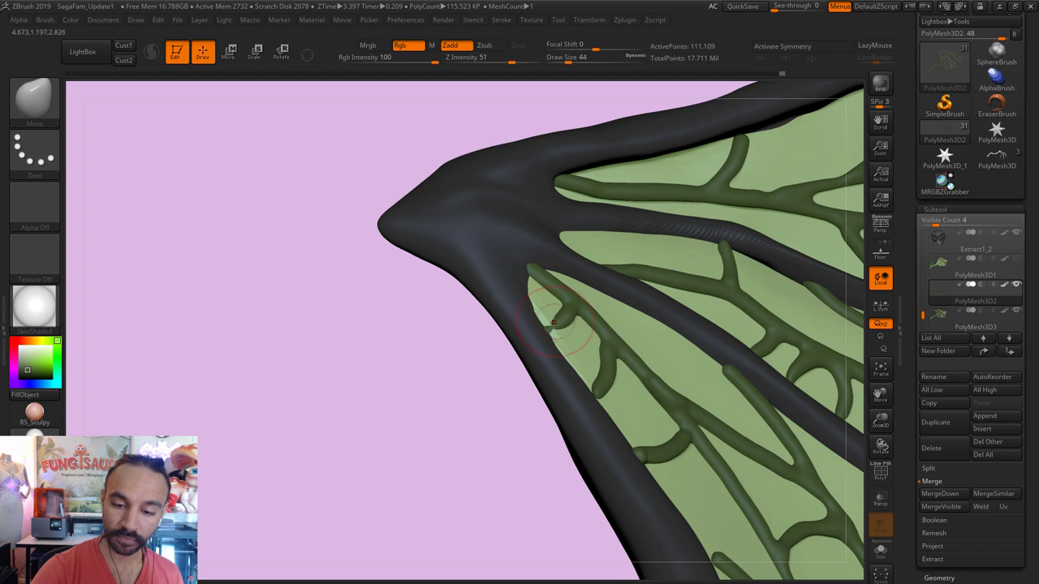
pyautogui.press('b')
pyautogui.press('i')
pyautogui.press('n')
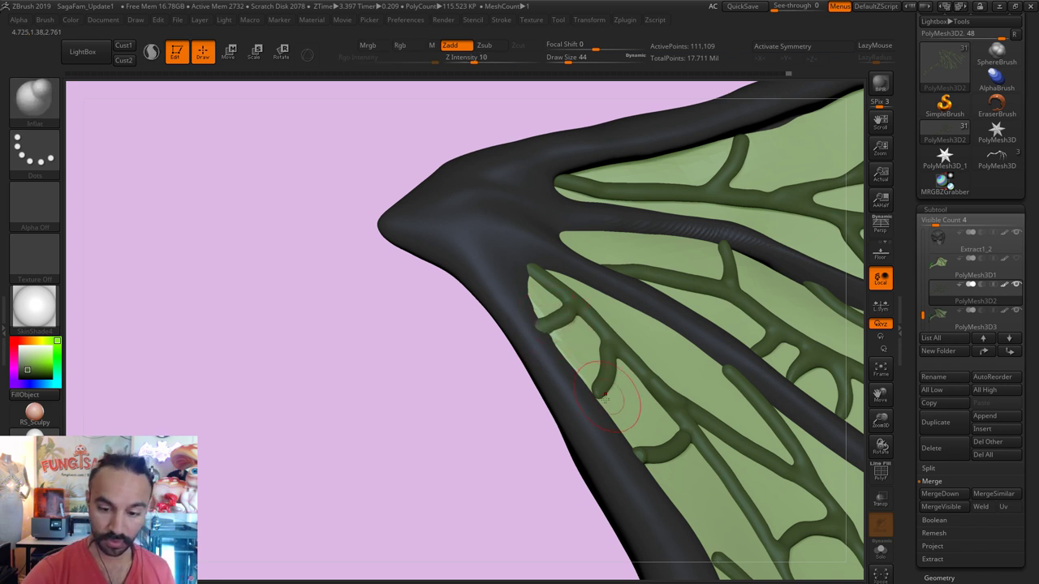
pyautogui.press('shift')
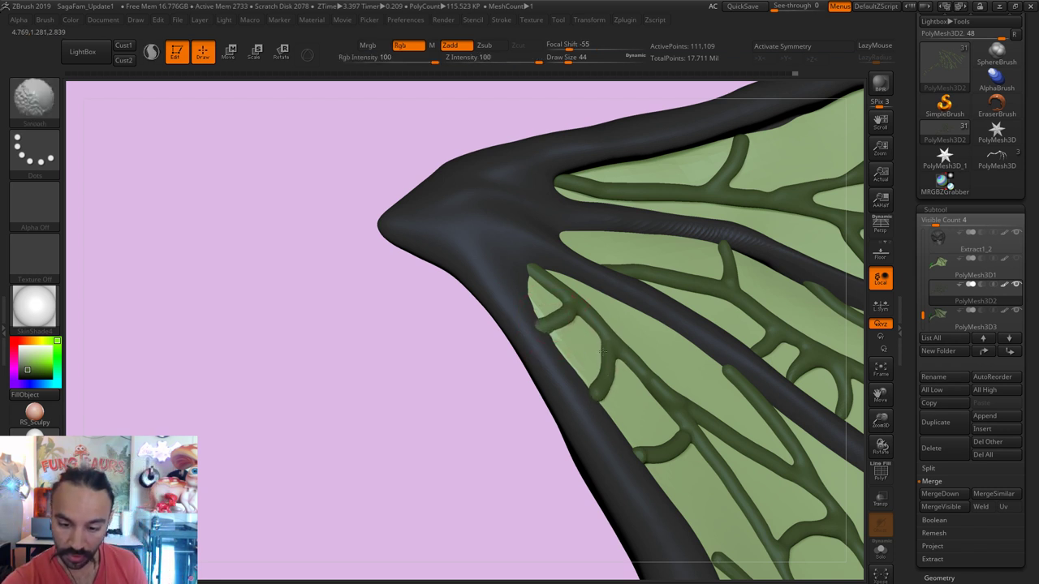
pyautogui.keyDown('shift'); pyautogui.moveTo(603, 351); pyautogui.dragTo(639, 424); pyautogui.keyUp('shift')
# Step: Tuck the veins against the dark frame with Move, Inflate and Smooth, then select PolyMesh3D3
pyautogui.press('b')
pyautogui.press('m')
pyautogui.press('v')
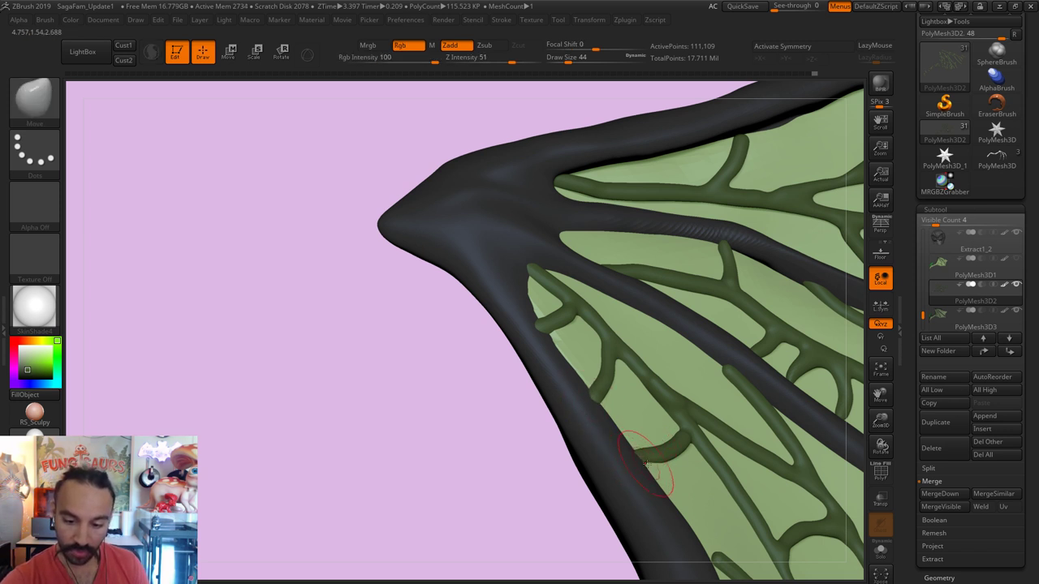
pyautogui.press('b')
pyautogui.press('i')
pyautogui.press('n')
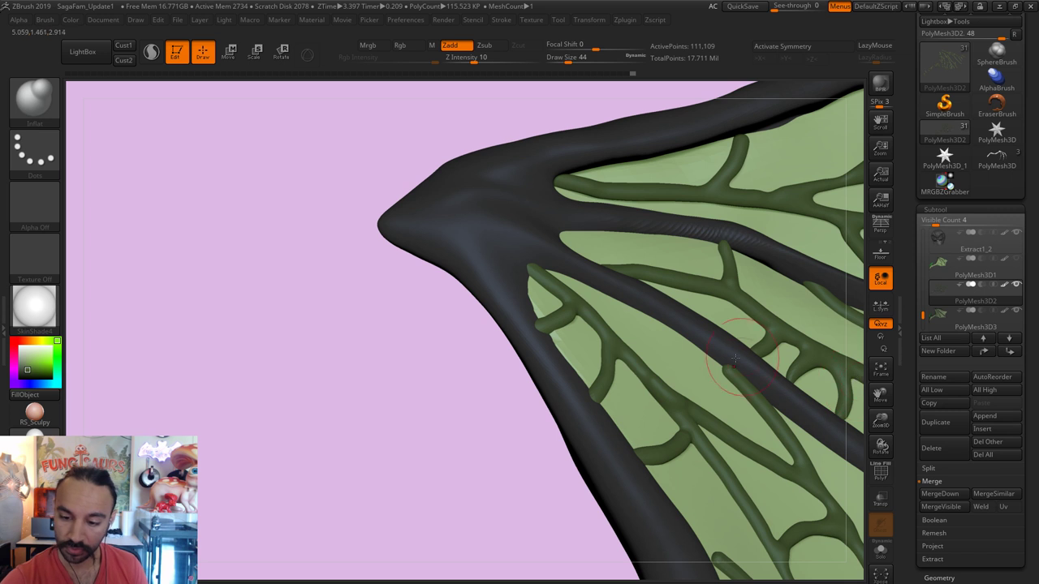
pyautogui.press('b')
pyautogui.press('m')
pyautogui.press('v')
pyautogui.press('shift')
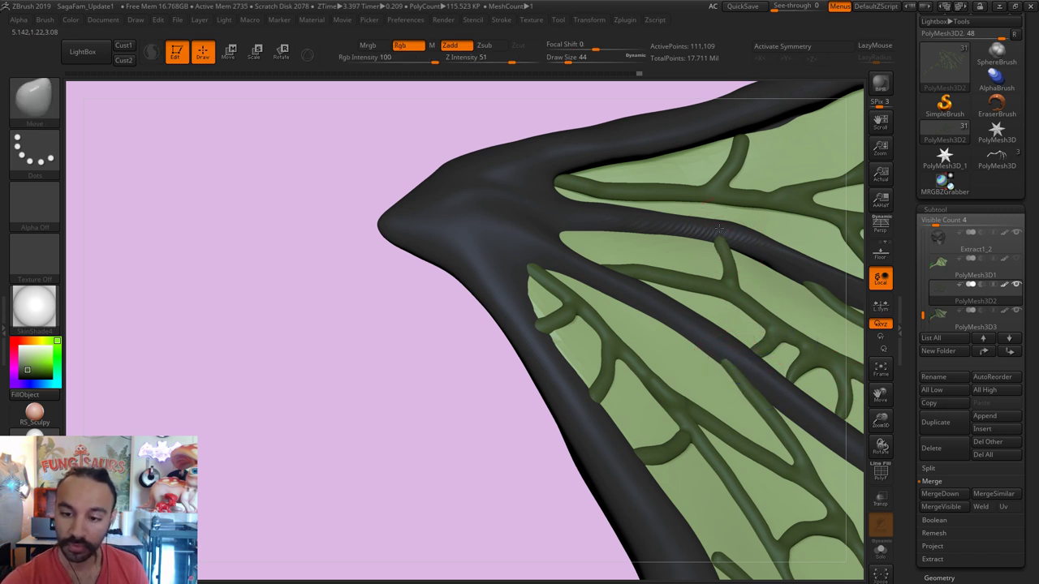
pyautogui.press('shift')
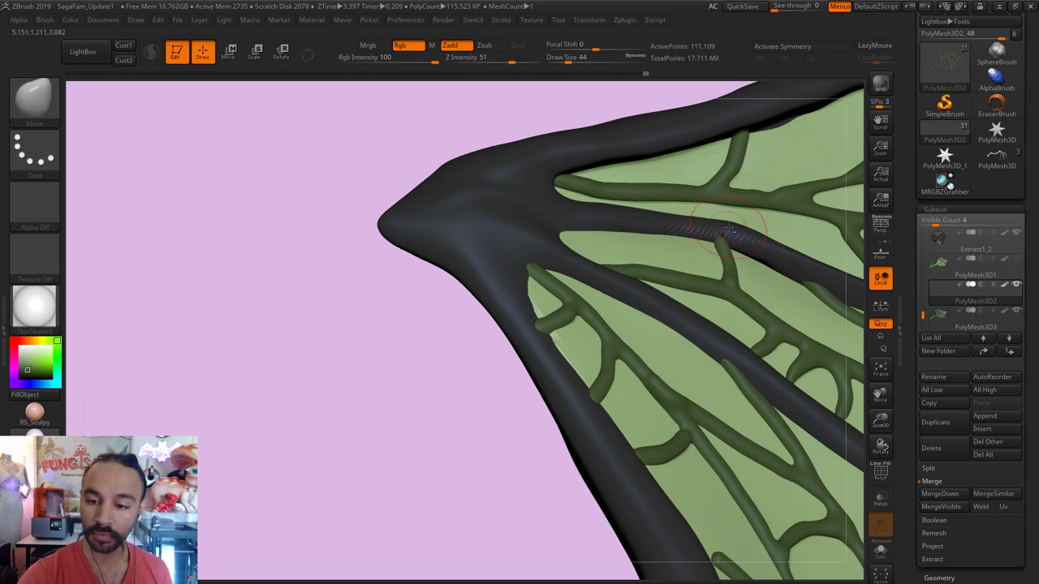
pyautogui.keyDown('alt'); pyautogui.click(714, 233); pyautogui.keyUp('alt')
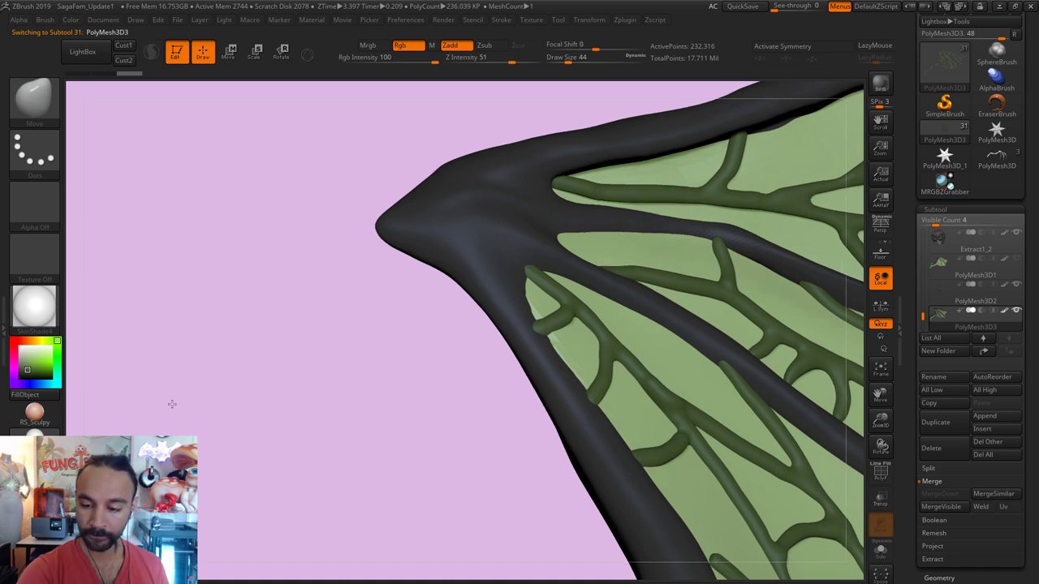
# Step: Frame the wing up close and make the PolyMesh3D2 veins active again
pyautogui.press('f')
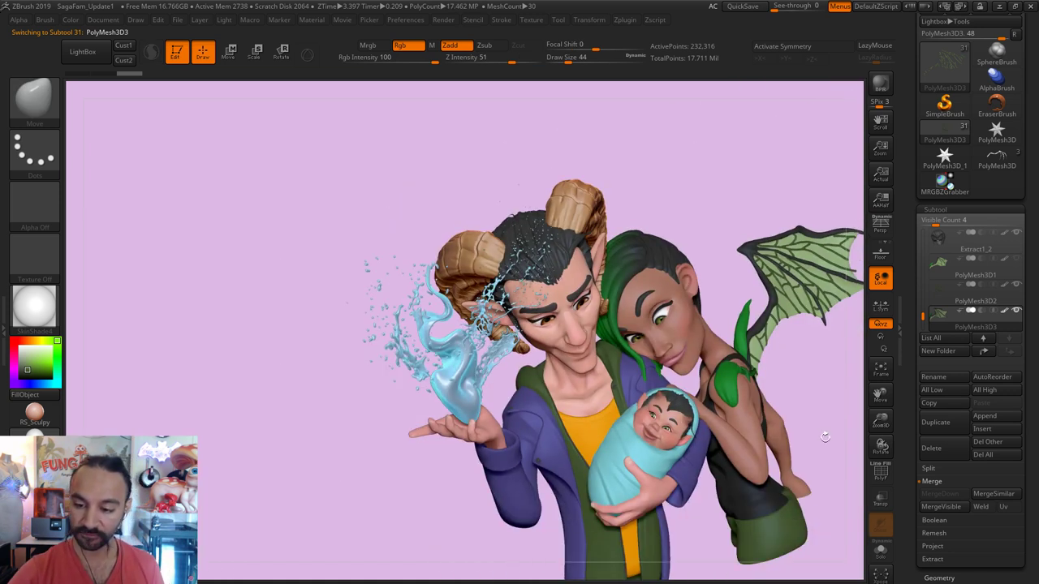
pyautogui.moveTo(825, 437); pyautogui.dragTo(810, 447)
pyautogui.keyDown('alt'); pyautogui.moveTo(800, 401); pyautogui.dragTo(644, 464); pyautogui.keyUp('alt')
pyautogui.press('f')
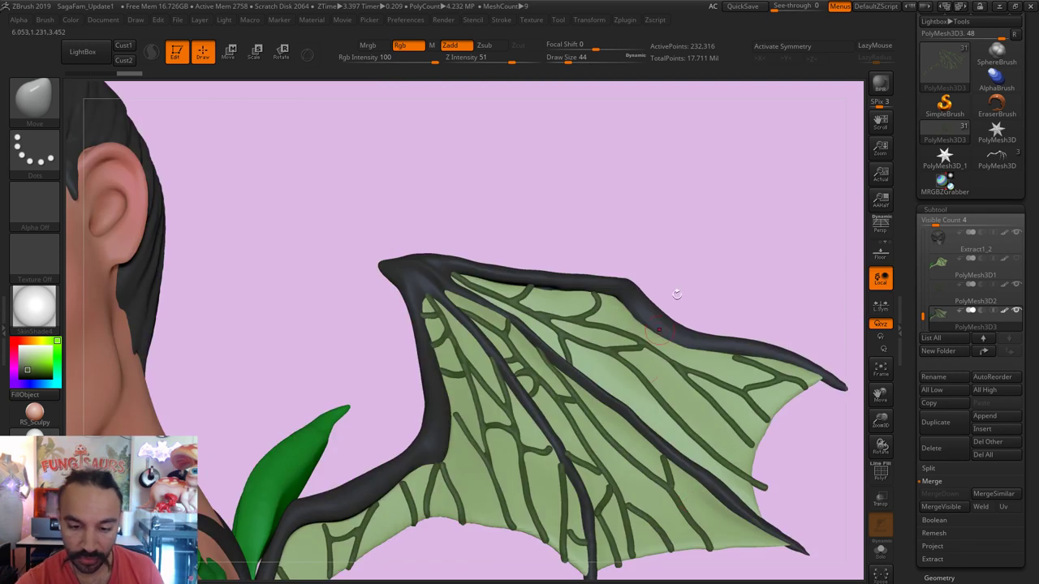
pyautogui.moveTo(701, 236); pyautogui.dragTo(718, 249)
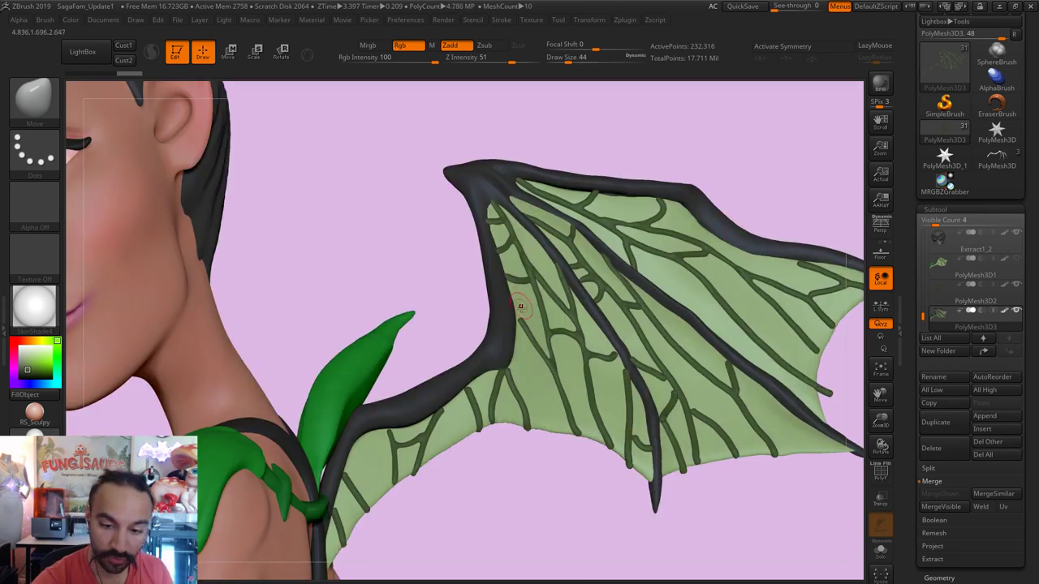
pyautogui.keyDown('alt'); pyautogui.click(520, 323); pyautogui.keyUp('alt')
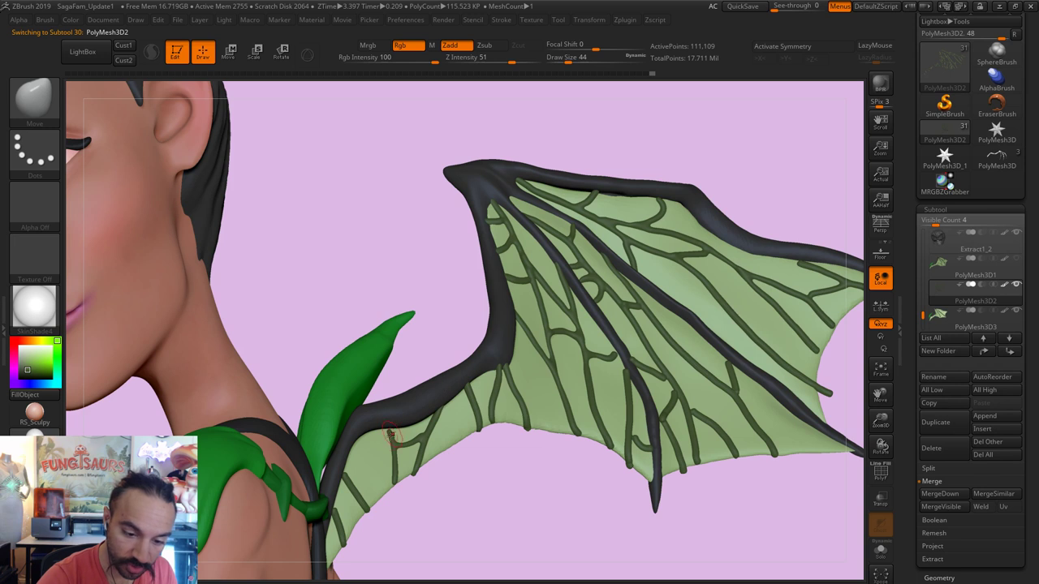
# Step: Smooth the veins and puff up a vein on the lower wing with Inflate
pyautogui.press('shift')
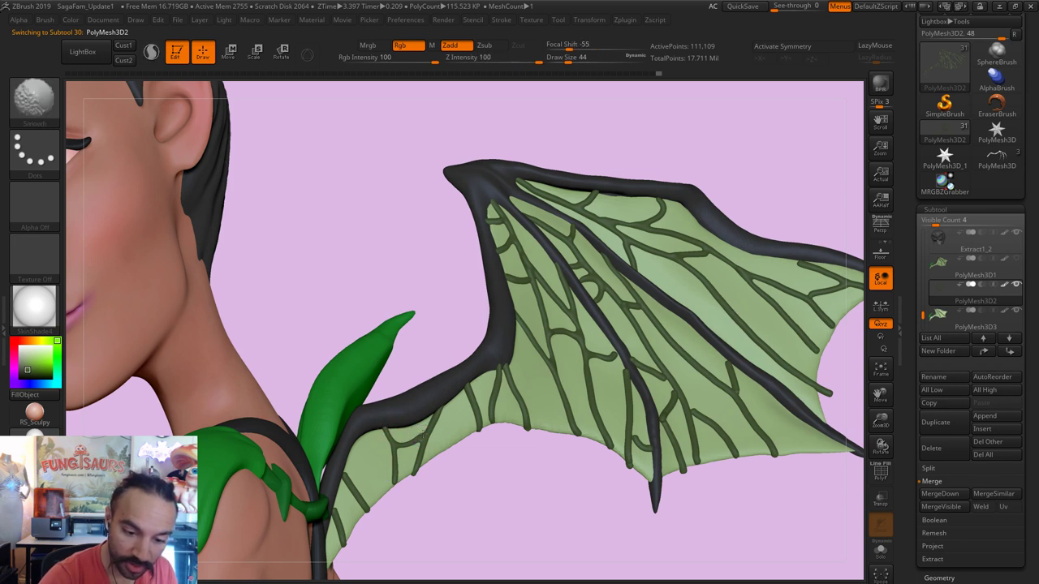
pyautogui.press('shift')
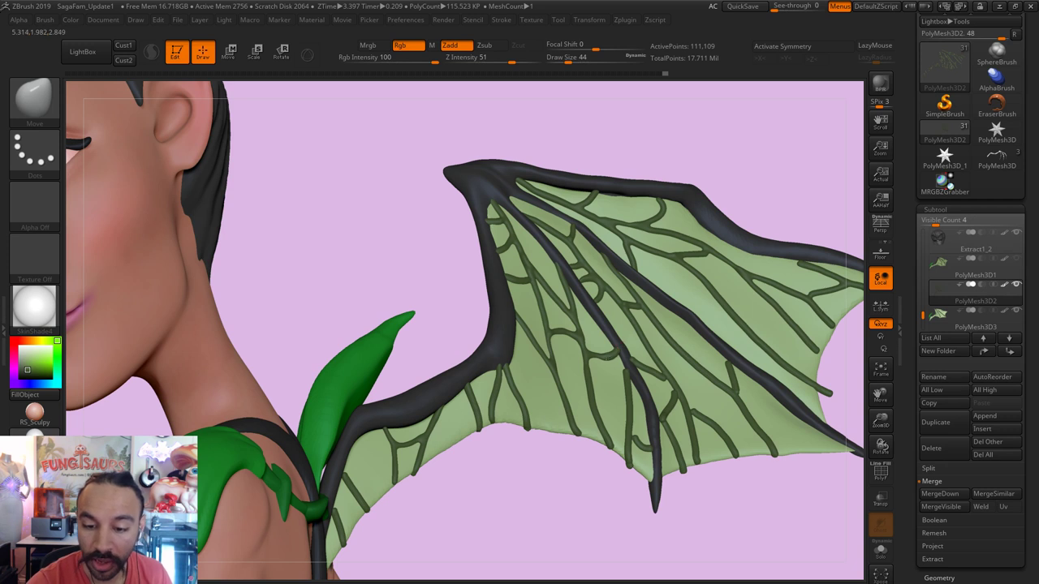
pyautogui.press('shift')
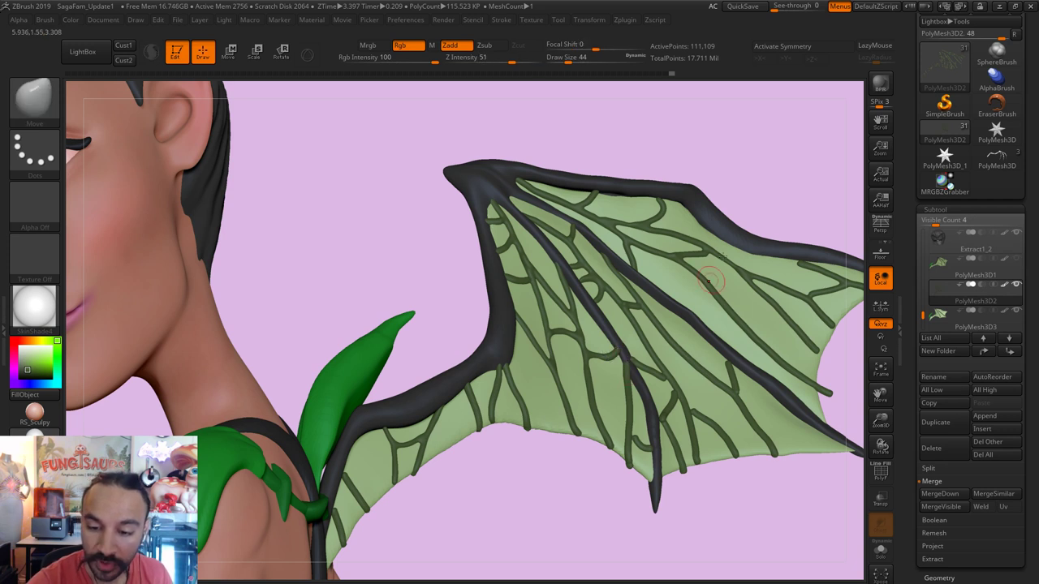
pyautogui.moveTo(709, 281); pyautogui.dragTo(630, 372, button='right')
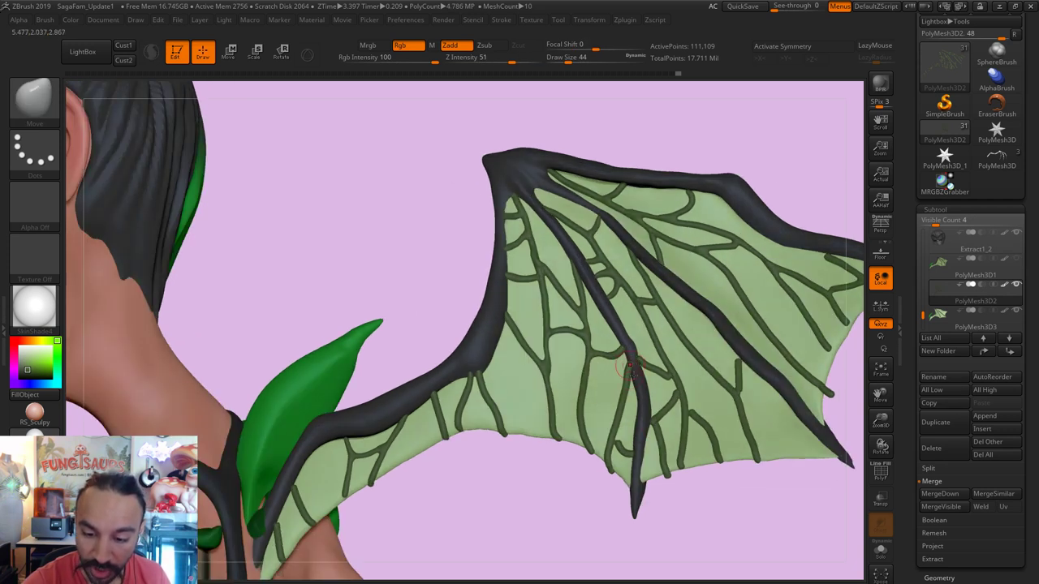
pyautogui.moveTo(686, 499); pyautogui.dragTo(631, 366, button='right')
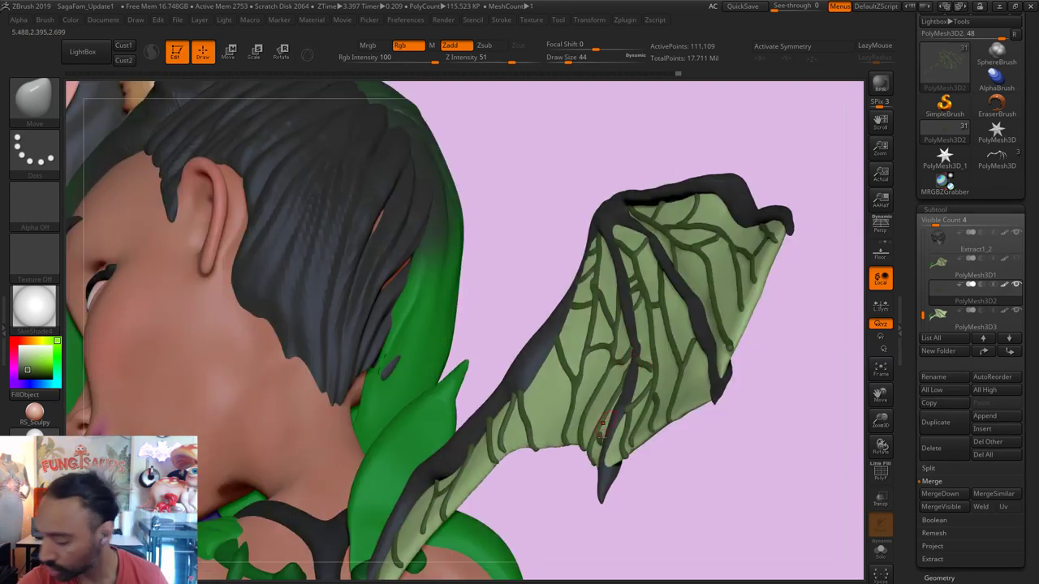
pyautogui.moveTo(630, 506); pyautogui.dragTo(640, 456, button='right')
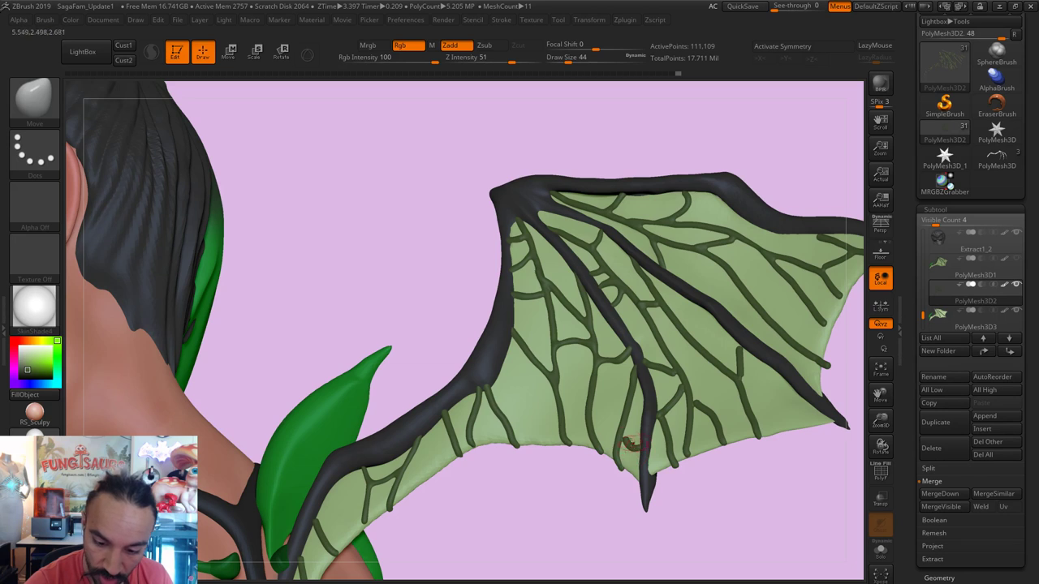
pyautogui.press('b')
pyautogui.press('i')
pyautogui.press('n')
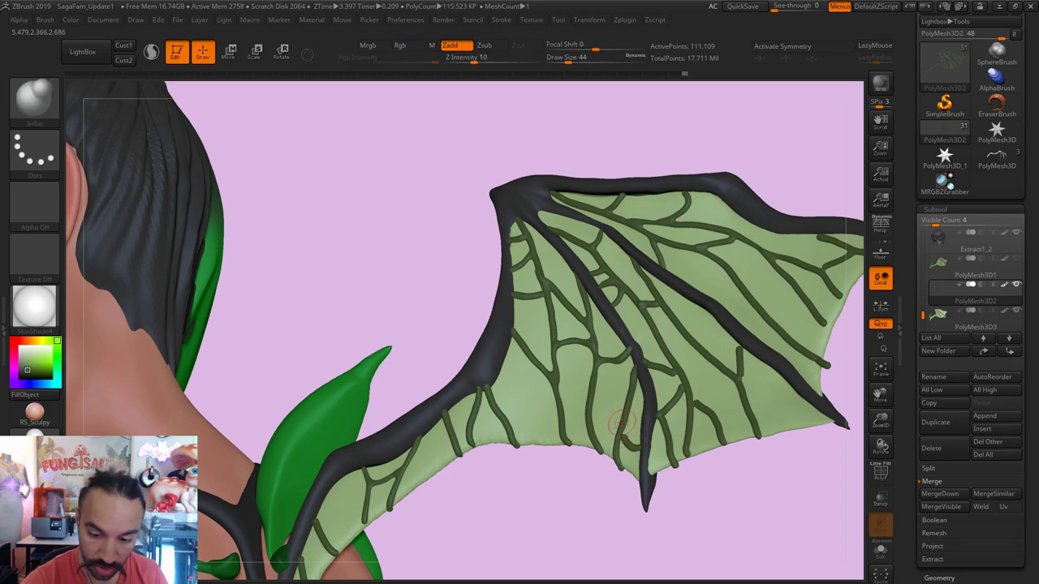
pyautogui.click(620, 424)
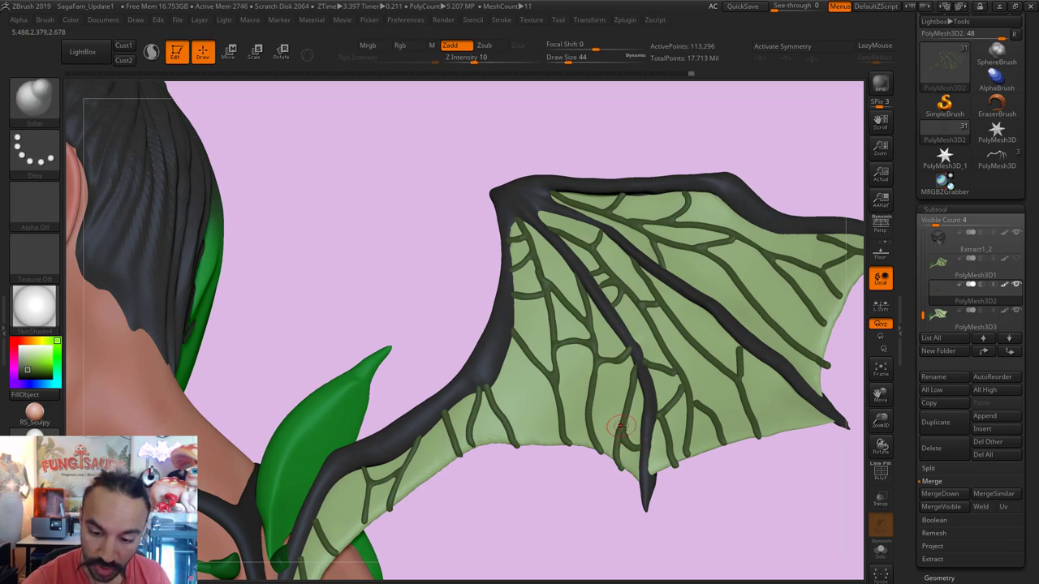
# Step: Thicken the veins along the wing's top edge with Inflate
pyautogui.press('shift')
pyautogui.press('shift')
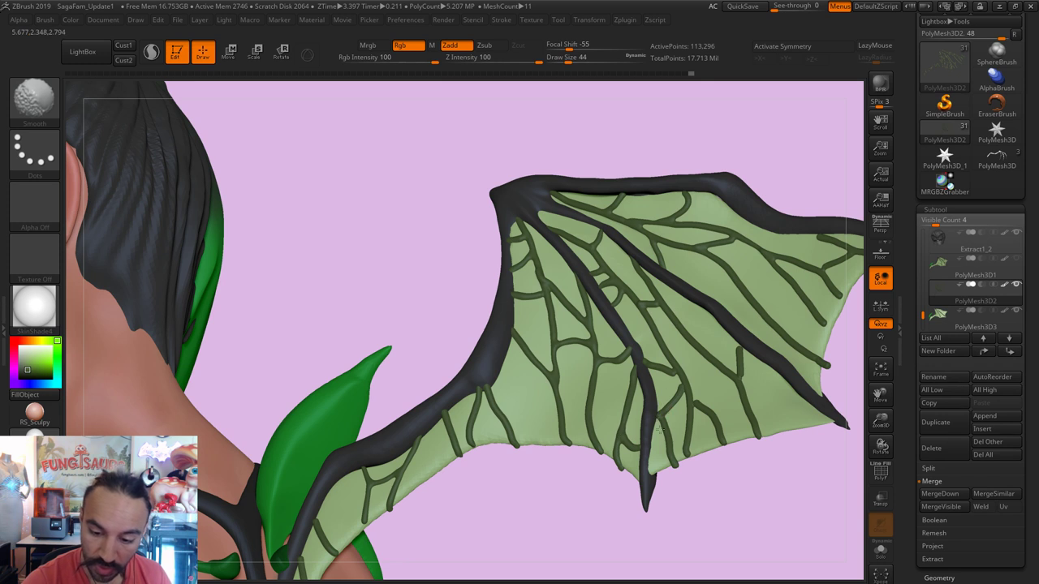
pyautogui.press('shift')
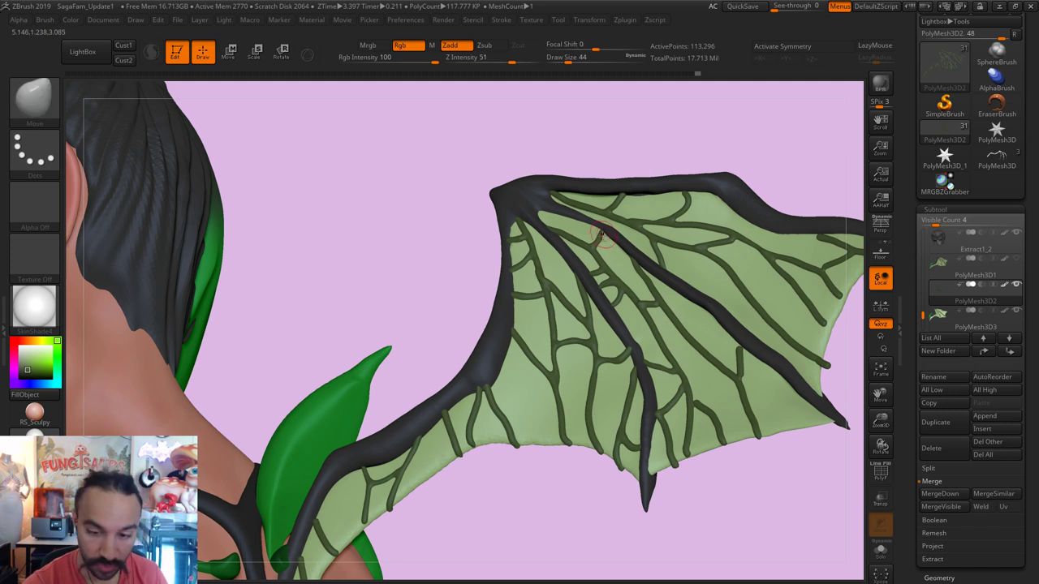
pyautogui.press('b')
pyautogui.press('i')
pyautogui.press('n')
pyautogui.moveTo(603, 231)
pyautogui.mouseDown()
pyautogui.moveTo(671, 199)
pyautogui.moveTo(674, 231)
pyautogui.mouseUp()
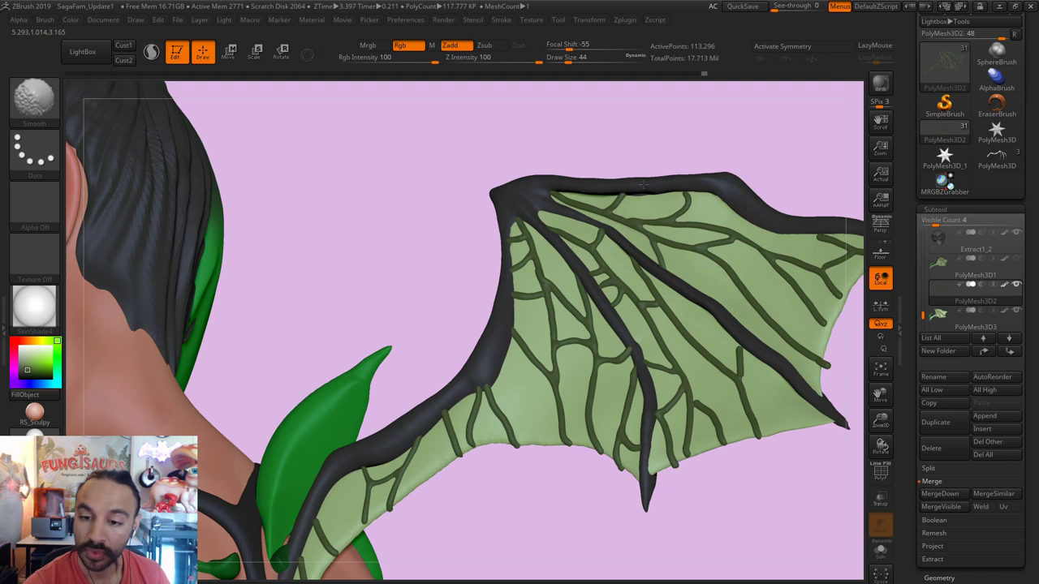
# Step: Isolate the wing with a Ctrl+Shift selection so the head is hidden
pyautogui.press('ctrl')
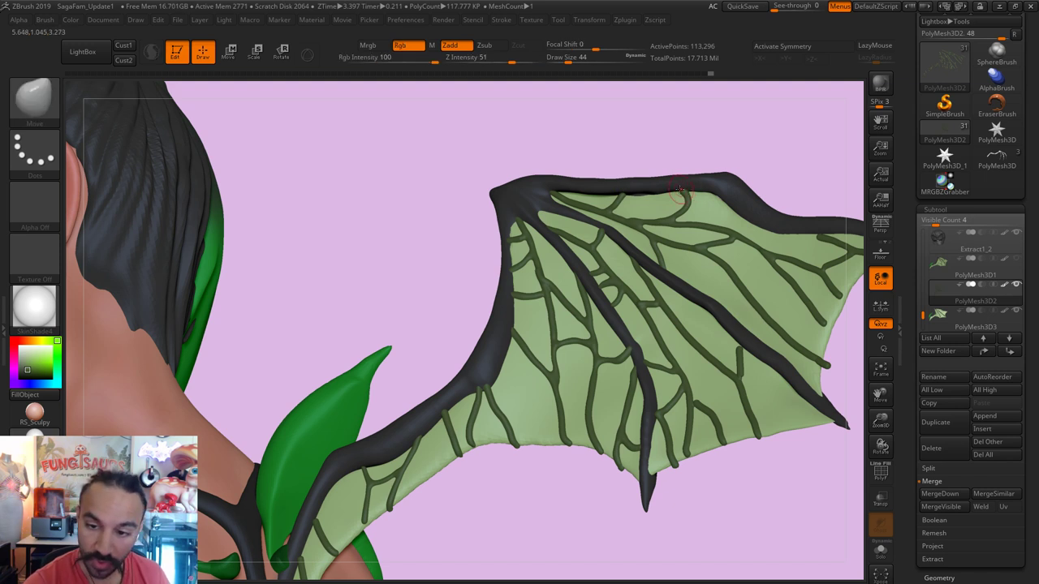
pyautogui.press('b')
pyautogui.press('m')
pyautogui.press('v')
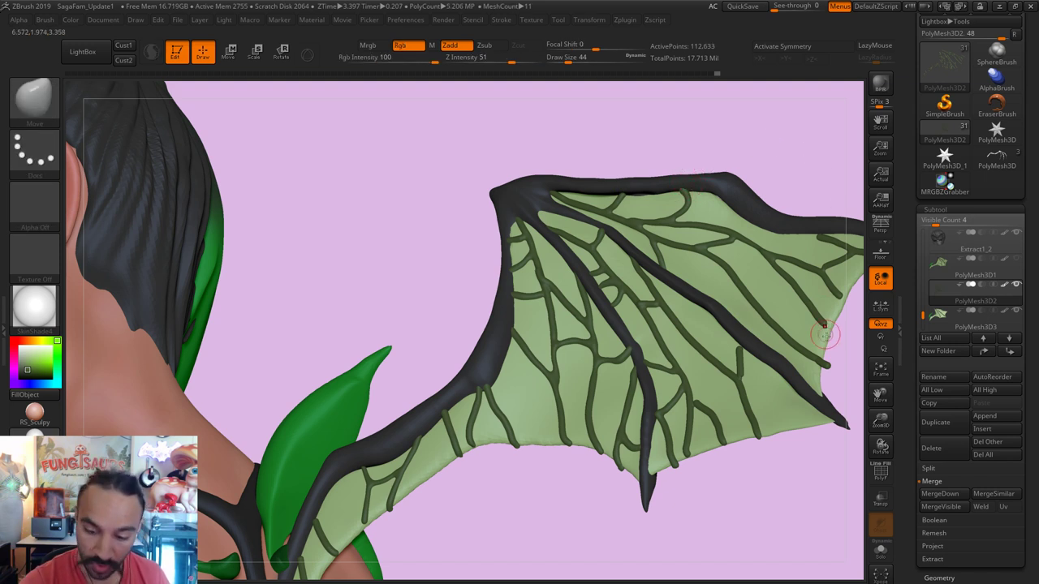
pyautogui.moveTo(858, 360)
pyautogui.mouseDown()
pyautogui.moveTo(753, 496)
pyautogui.moveTo(505, 492)
pyautogui.moveTo(681, 387)
pyautogui.moveTo(634, 376)
pyautogui.moveTo(639, 352)
pyautogui.moveTo(628, 351)
pyautogui.moveTo(631, 389)
pyautogui.moveTo(643, 361)
pyautogui.mouseUp()
pyautogui.hotkey('ctrl', 'shift')
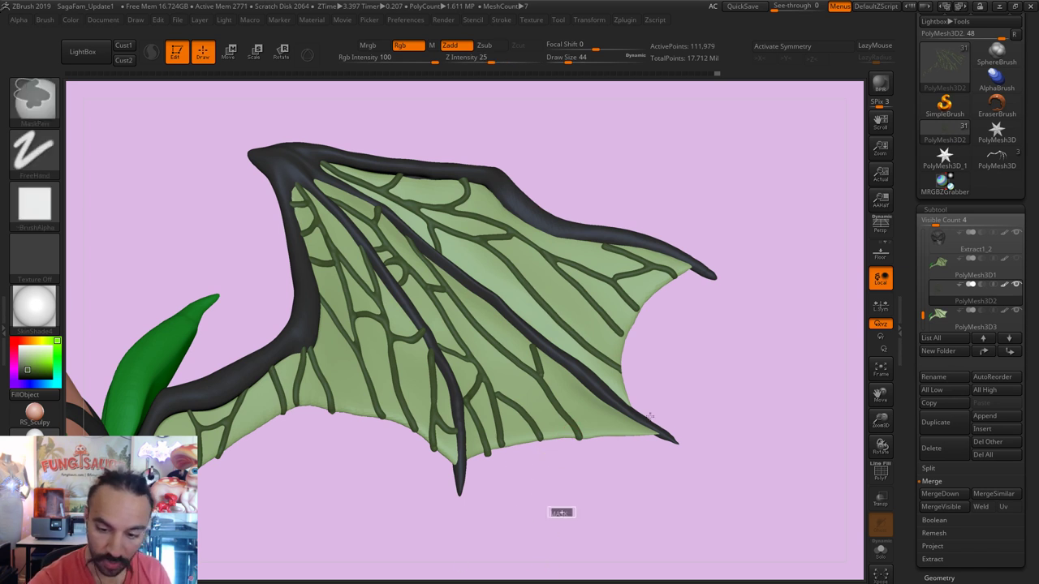
pyautogui.moveTo(622, 344)
pyautogui.keyDown('shift'); pyautogui.mouseDown()
pyautogui.moveTo(624, 372)
pyautogui.moveTo(619, 328)
pyautogui.moveTo(632, 349)
pyautogui.moveTo(625, 337)
pyautogui.mouseUp(); pyautogui.keyUp('shift')
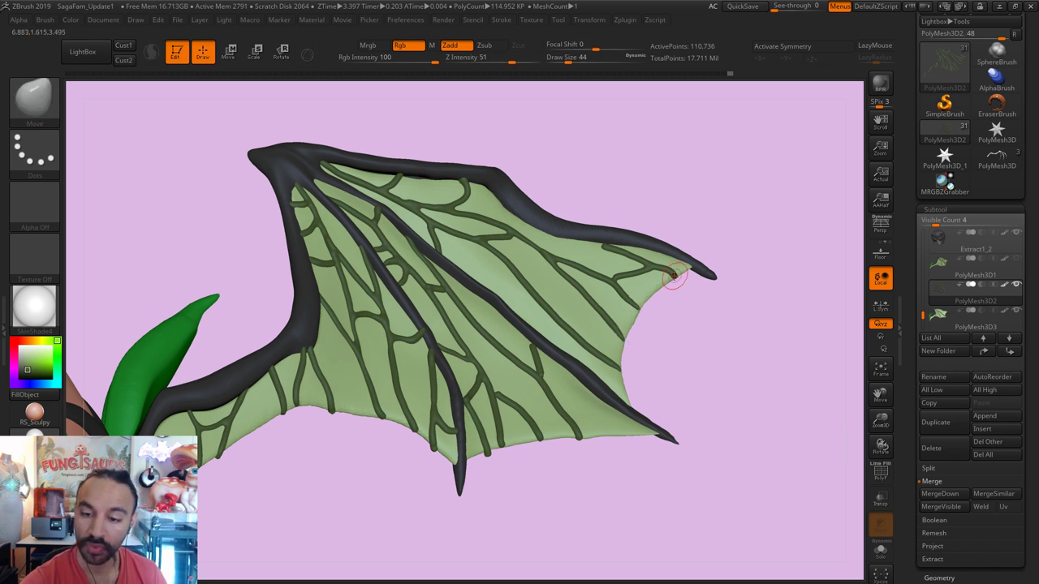
# Step: Smooth the wing, setting Inflate draw size 49 and Move draw size 25
pyautogui.press('shift')
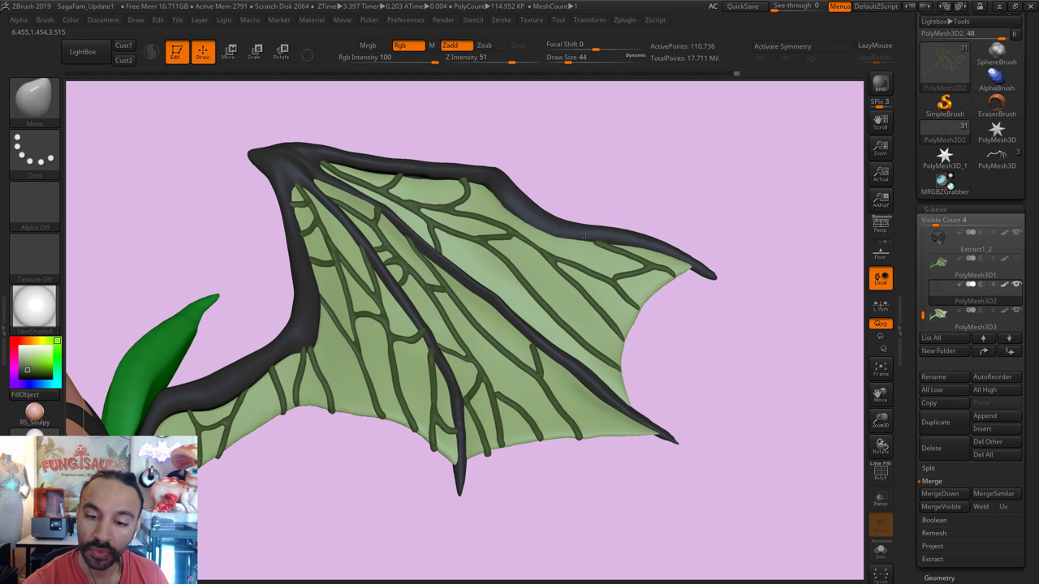
pyautogui.press('shift')
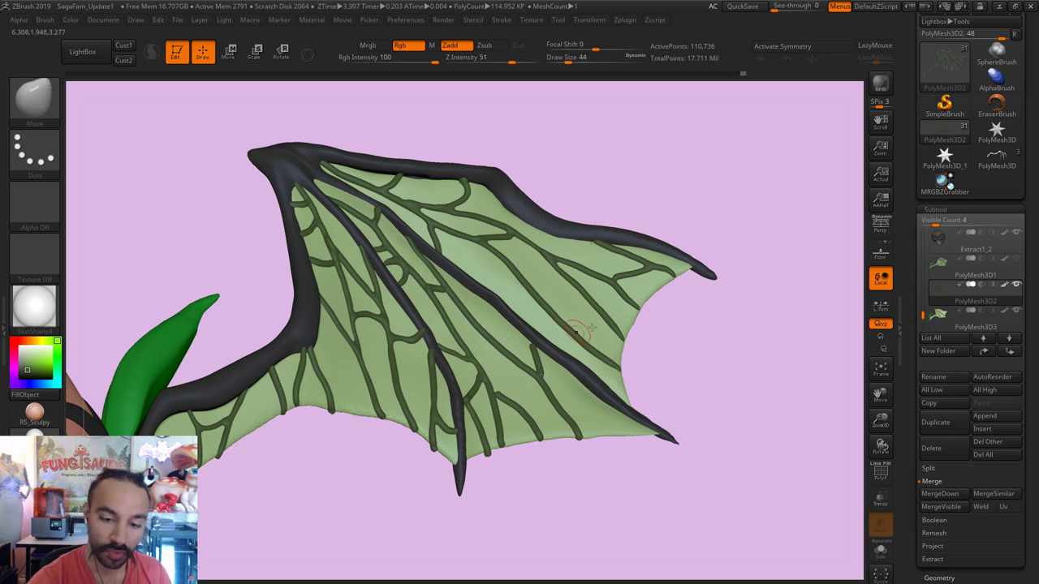
pyautogui.press('shift')
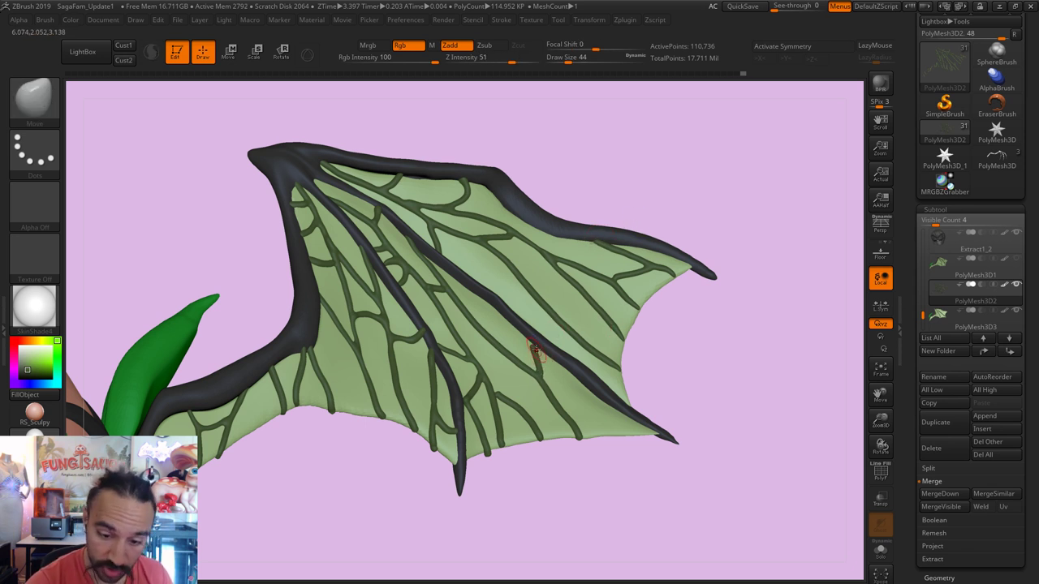
pyautogui.press('shift')
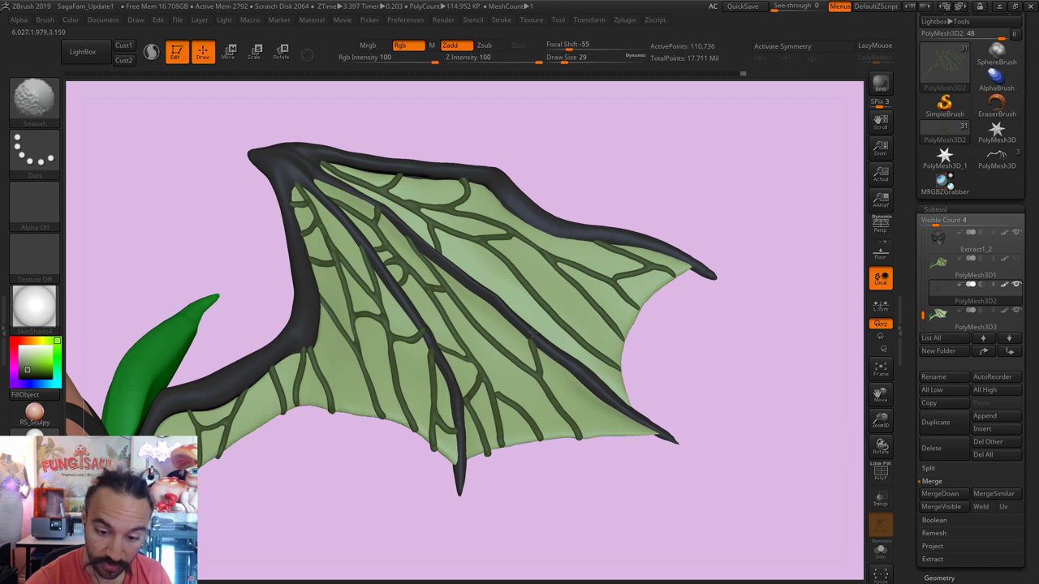
pyautogui.write('bins')
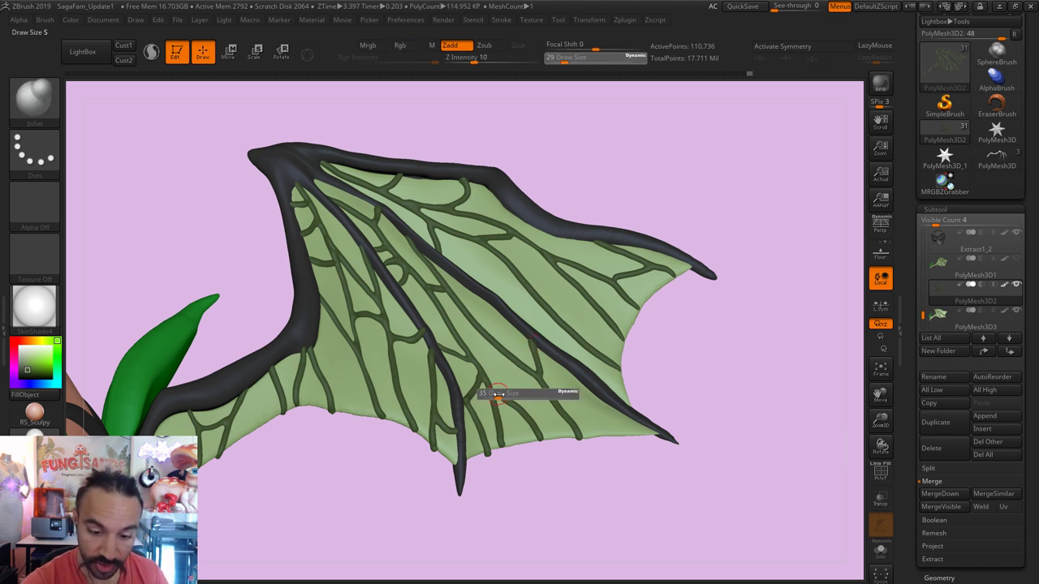
pyautogui.write('49')
pyautogui.press('Return')
pyautogui.press('ctrl')
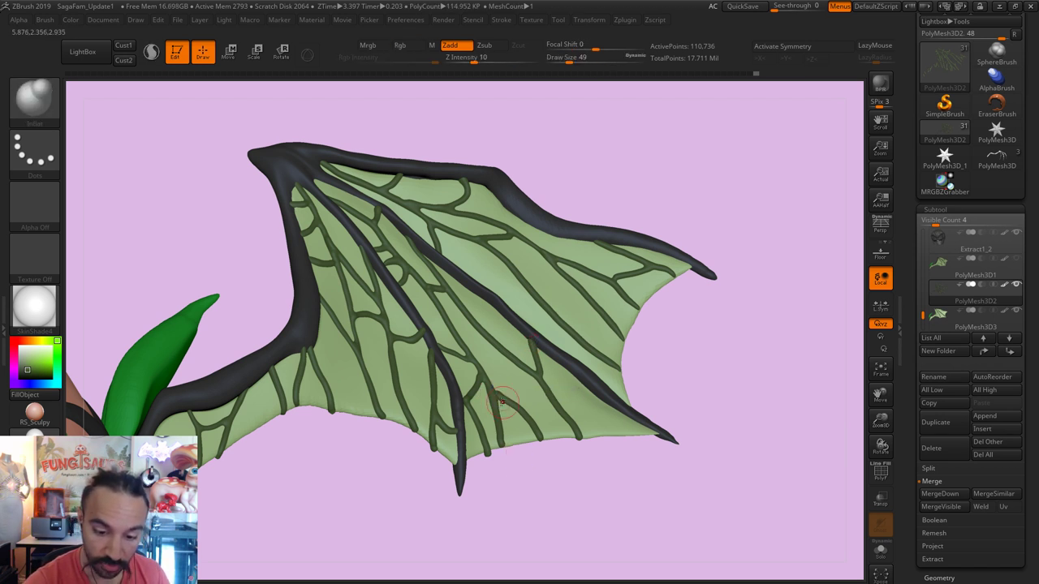
pyautogui.press('ctrl')
pyautogui.press('shift')
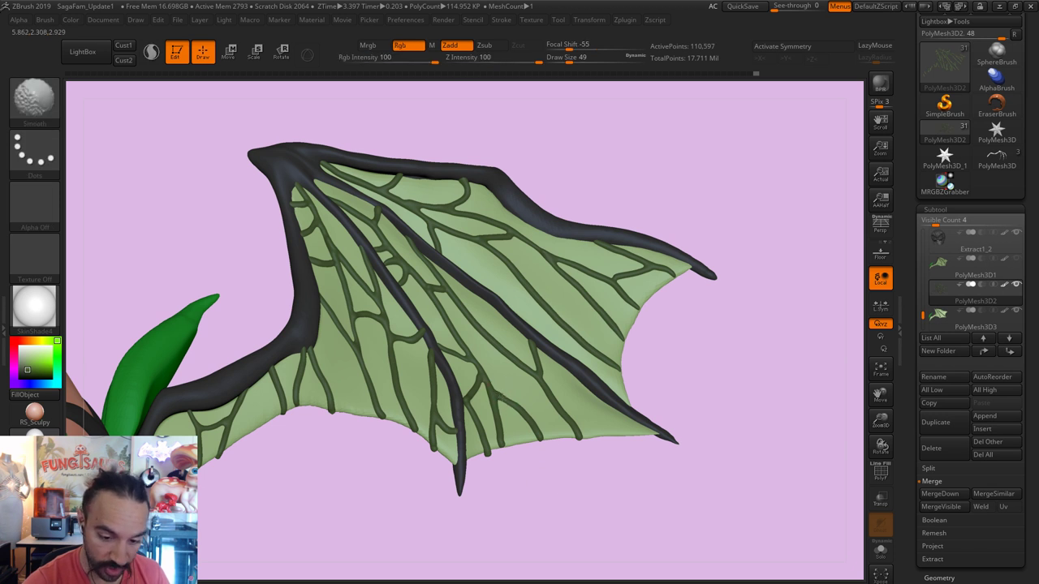
pyautogui.write('bmvs25')
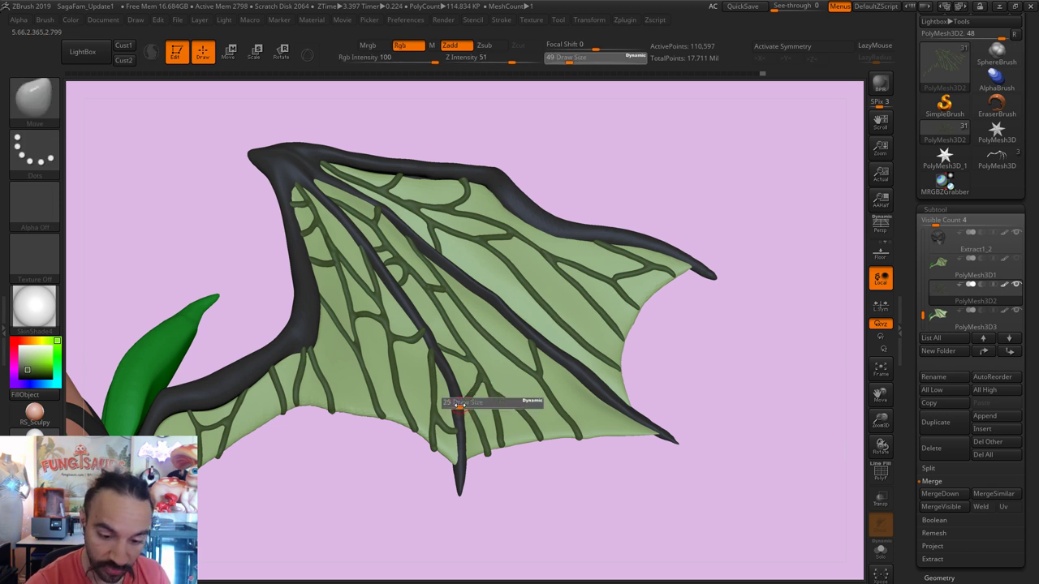
pyautogui.press('Return')
# Step: Smooth the wing membrane and ribs further, then gently inflate the veins
pyautogui.press('shift')
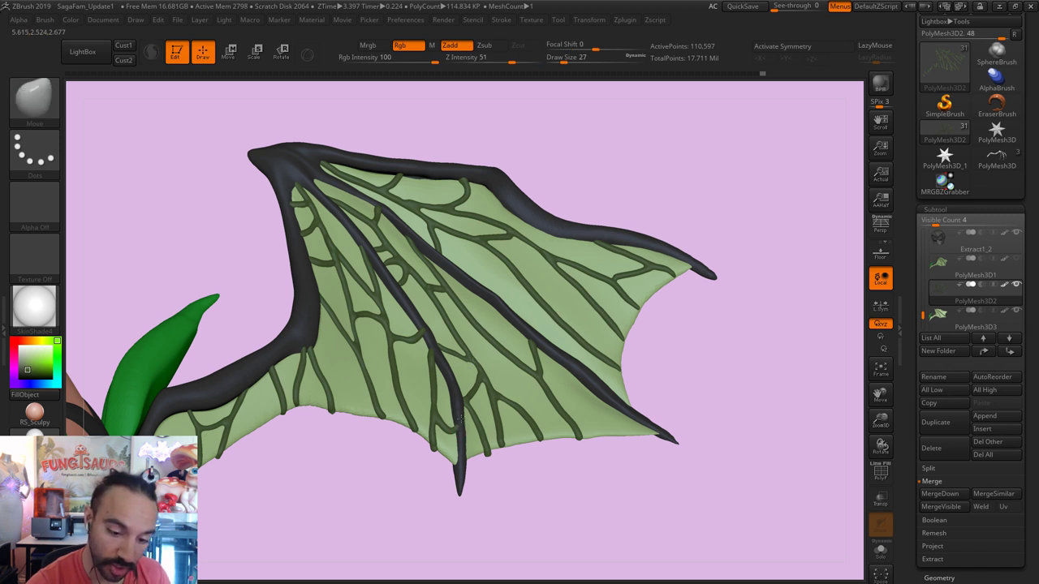
pyautogui.press('shift')
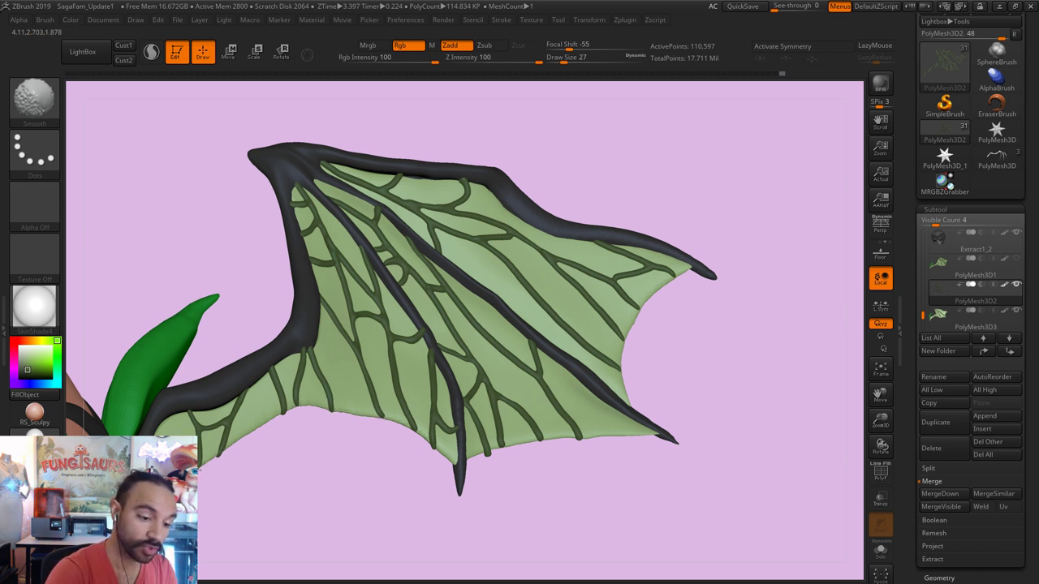
pyautogui.press('shift')
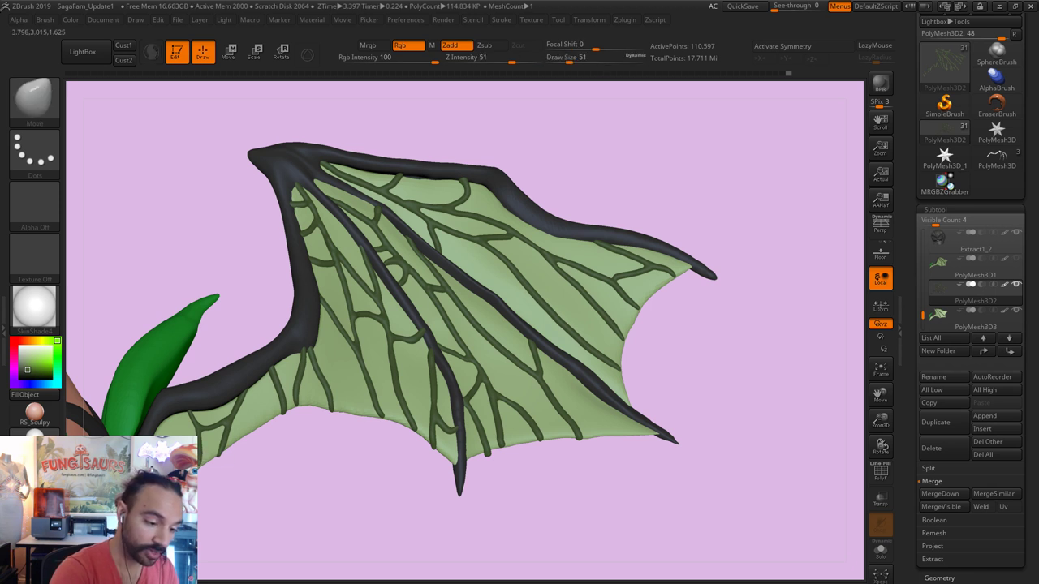
pyautogui.press('shift')
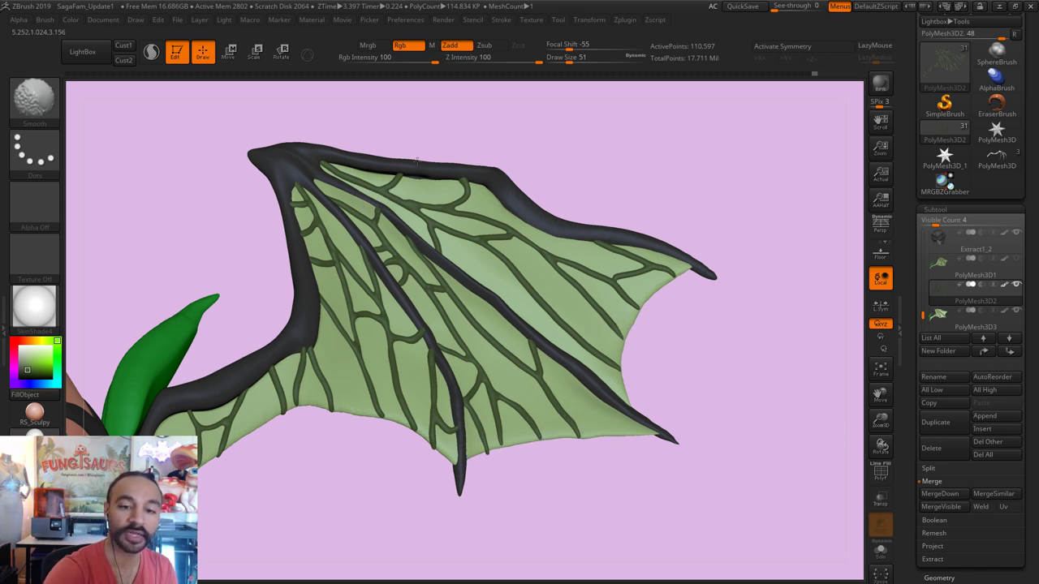
pyautogui.press('b')
pyautogui.press('i')
pyautogui.press('n')
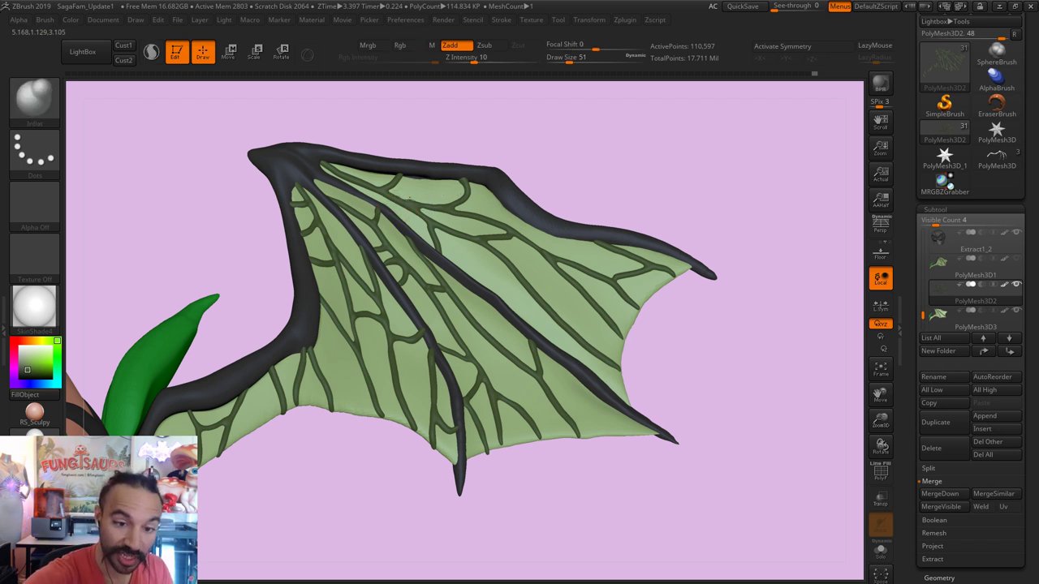
# Step: Smooth the remaining wing surface and clear the mask from the wing
pyautogui.press('ctrl')
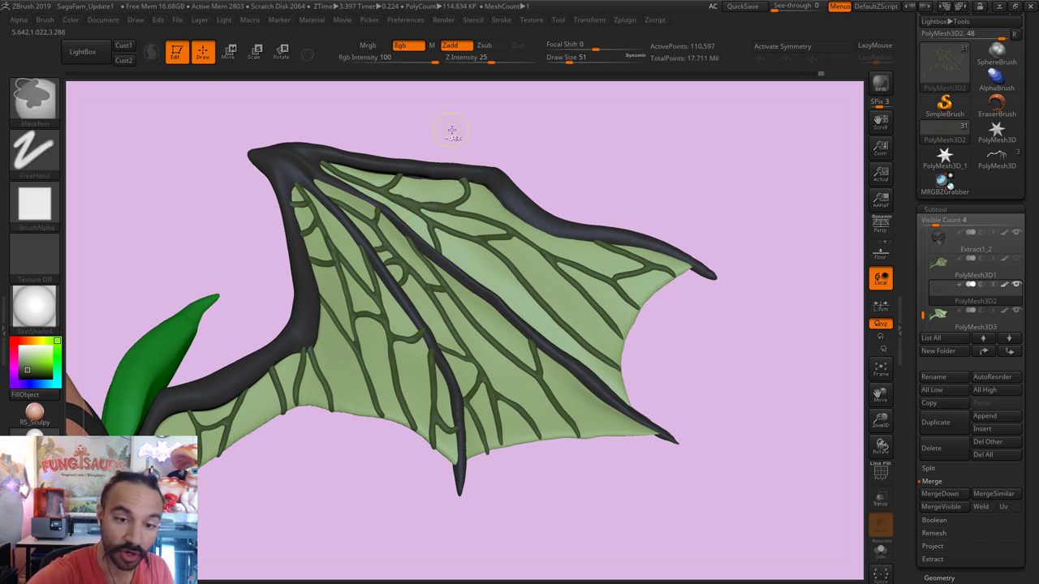
pyautogui.press('shift')
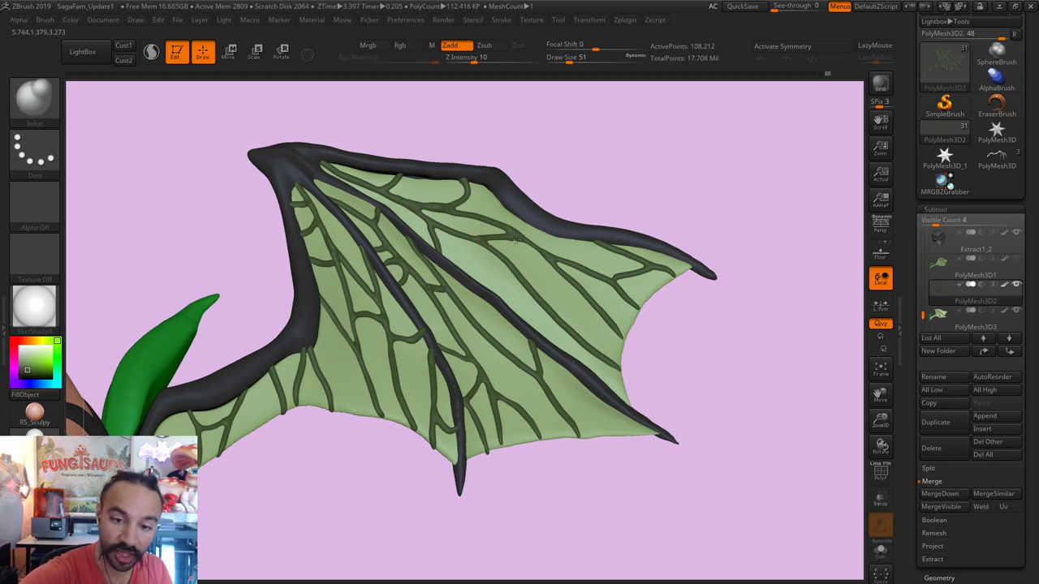
pyautogui.press('ctrl')
pyautogui.press('shift')
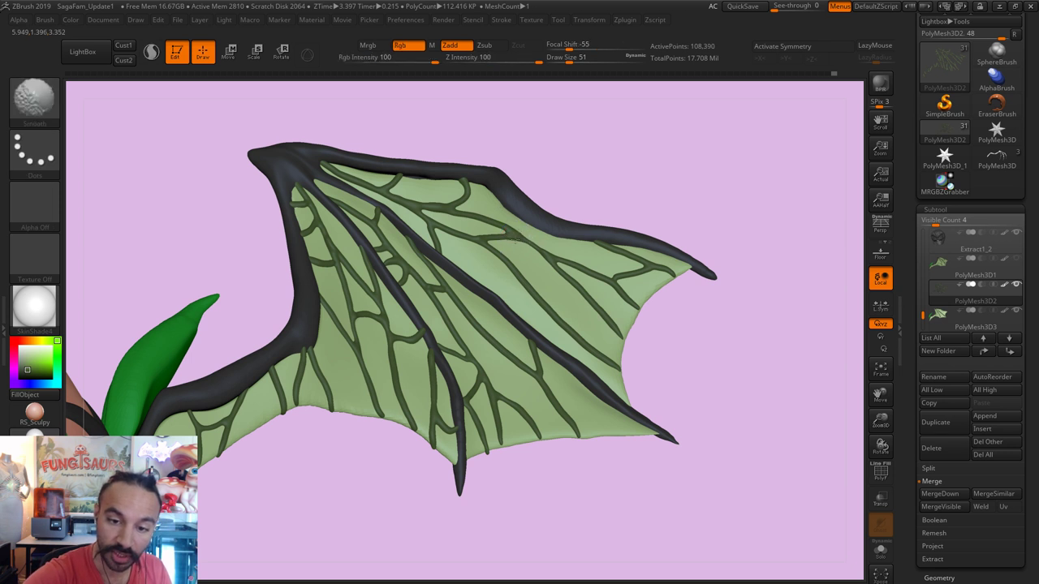
pyautogui.press('shift')
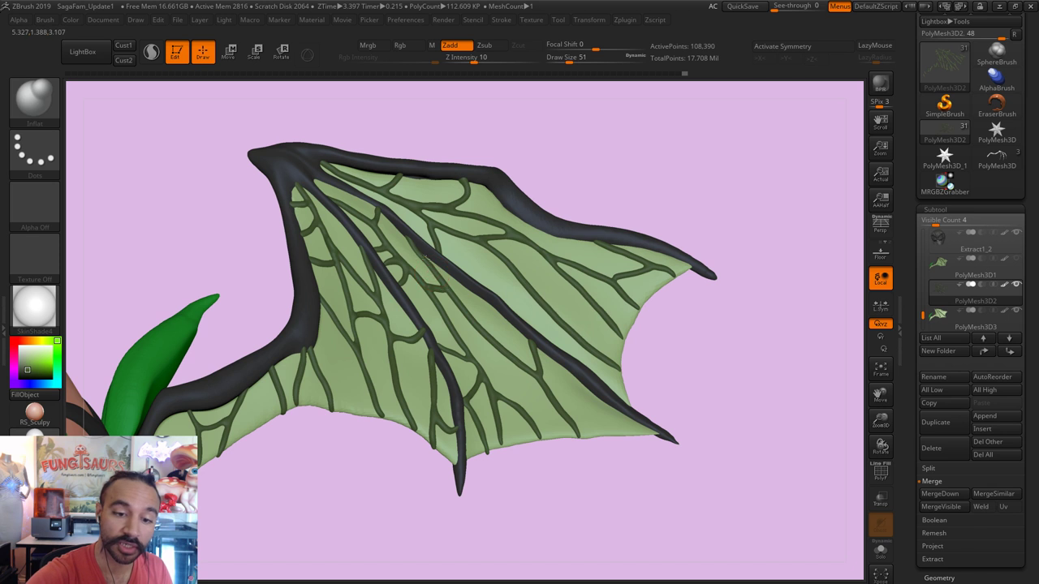
pyautogui.press('shift')
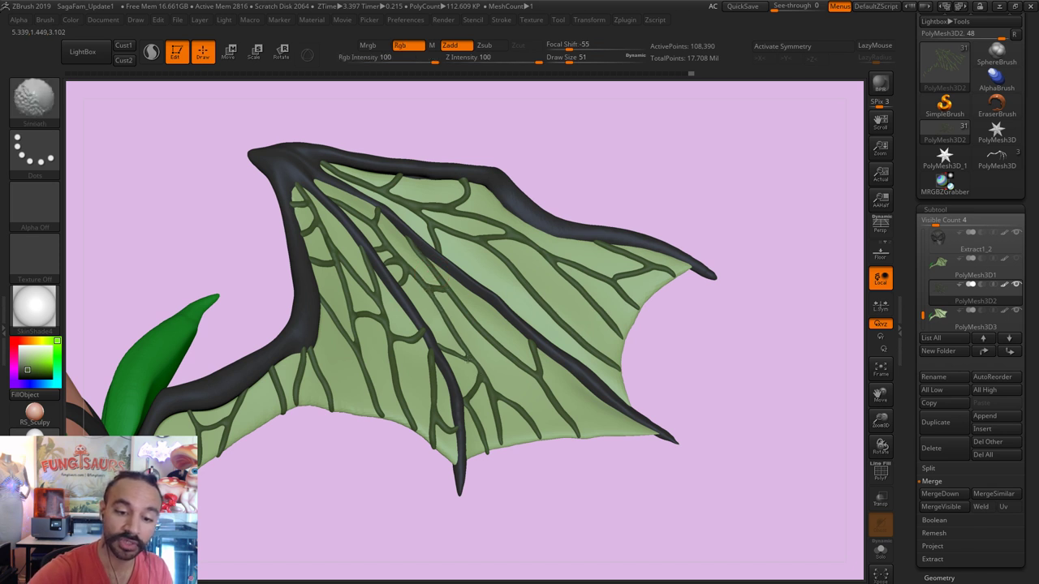
pyautogui.press('shift')
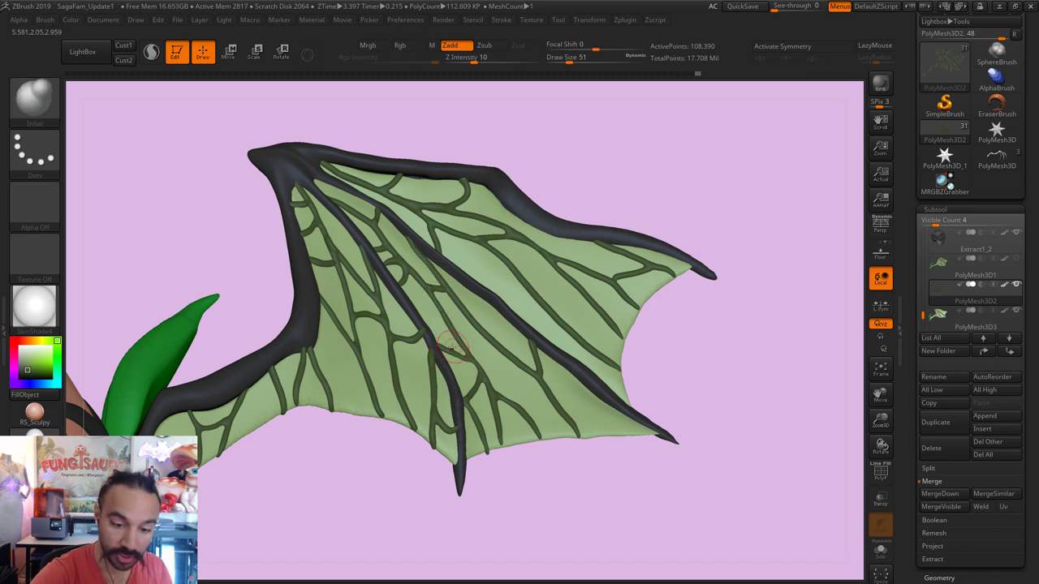
pyautogui.press('shift')
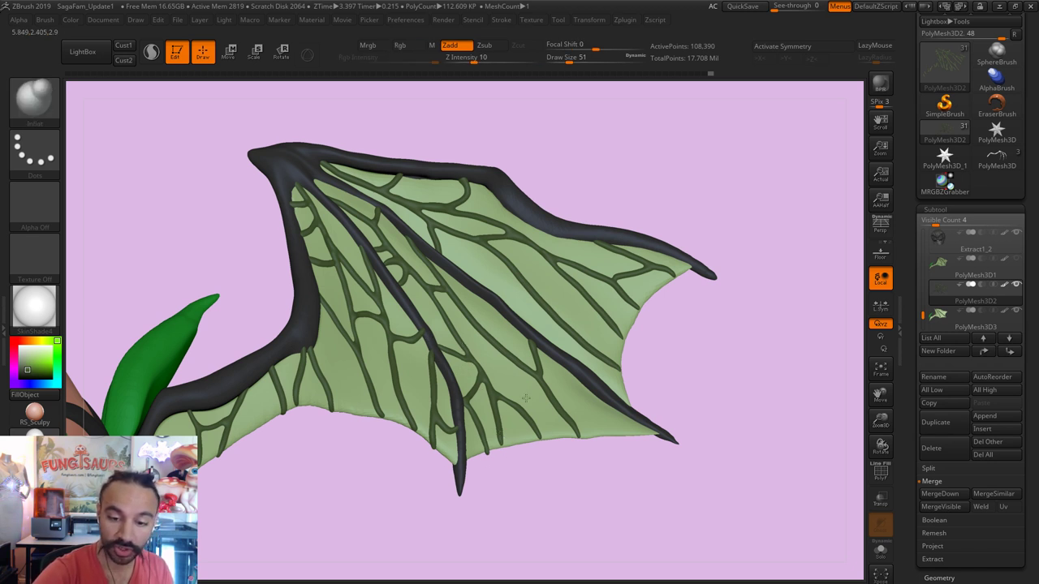
pyautogui.keyDown('ctrl'); pyautogui.moveTo(630, 464); pyautogui.dragTo(688, 494); pyautogui.keyUp('ctrl')
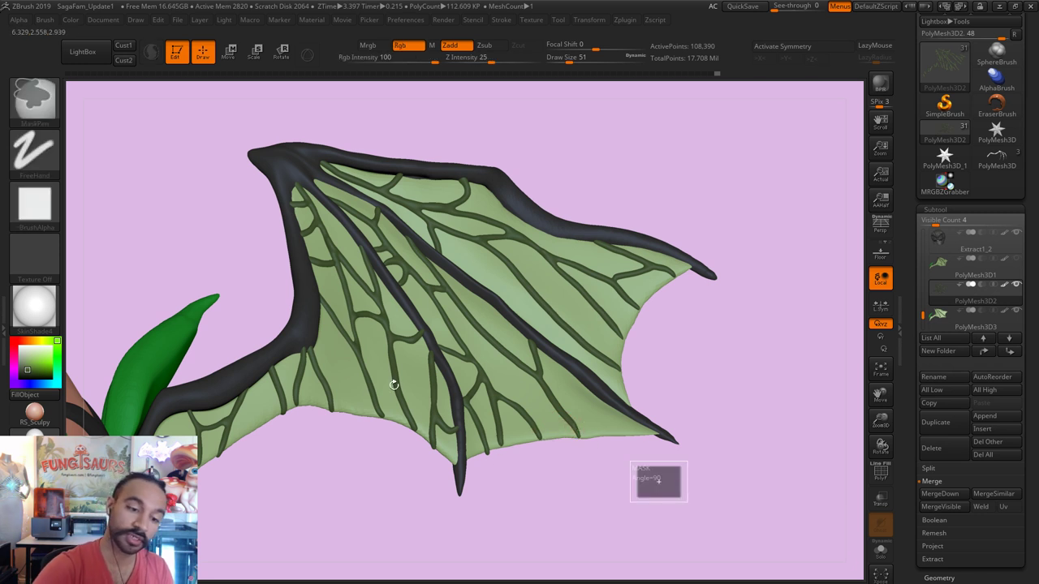
pyautogui.press('shift')
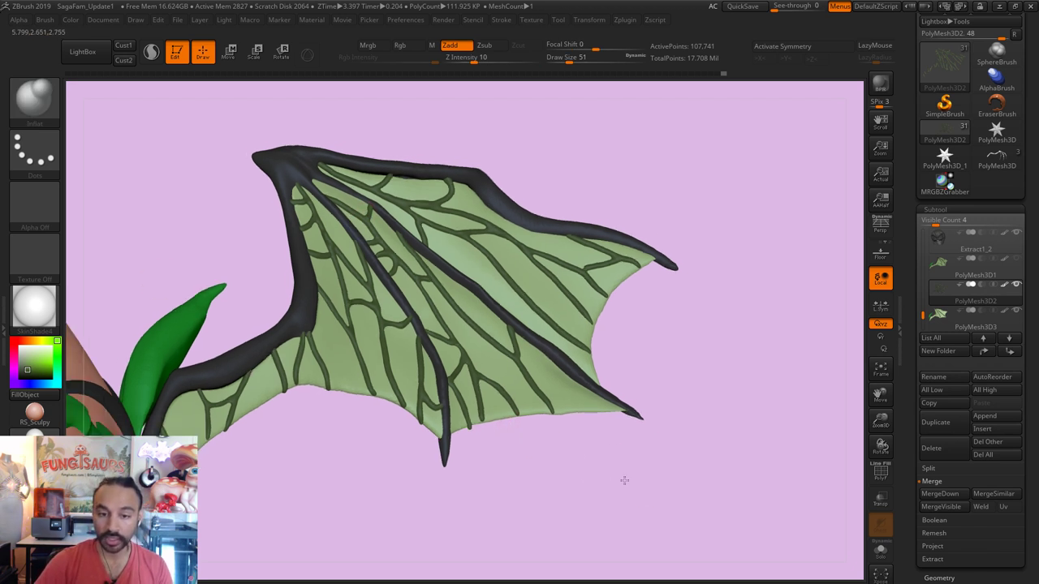
# Step: Turn Solo off and frame the whole character group in view
pyautogui.hotkey('alt', 'shift', 's')
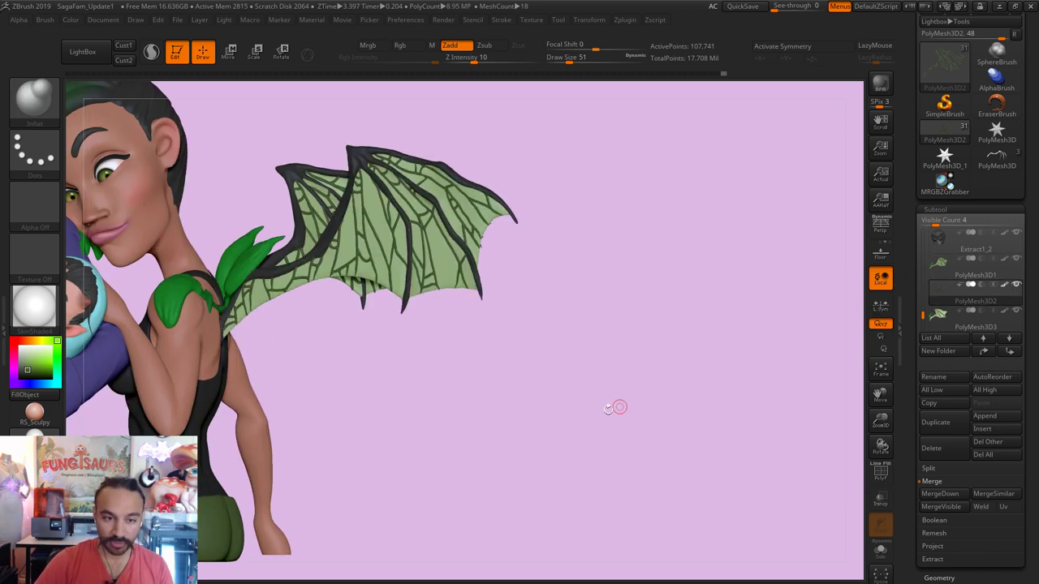
pyautogui.keyDown('alt'); pyautogui.moveTo(635, 463); pyautogui.dragTo(615, 433); pyautogui.keyUp('alt')
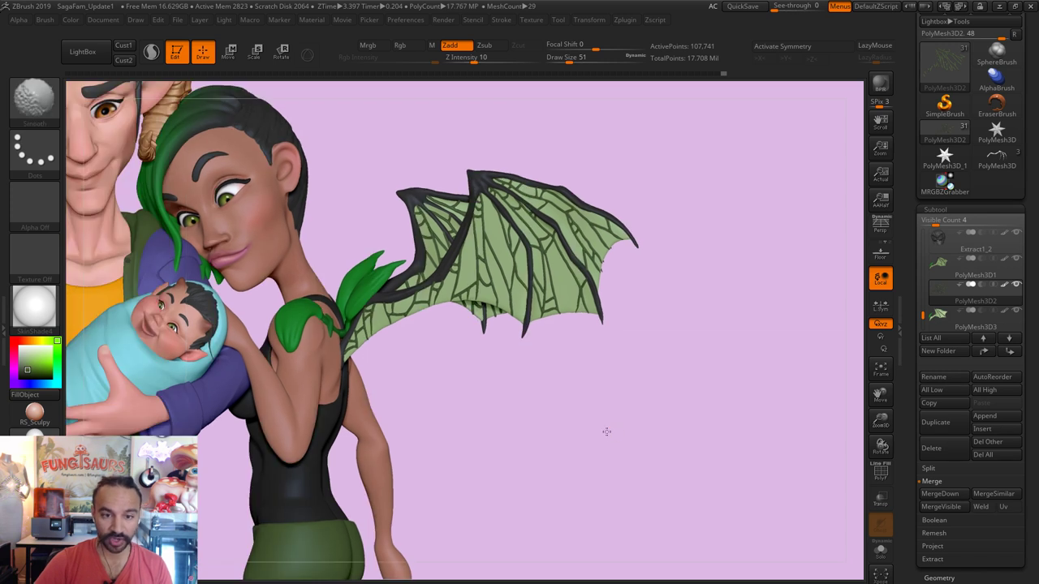
pyautogui.press('f')
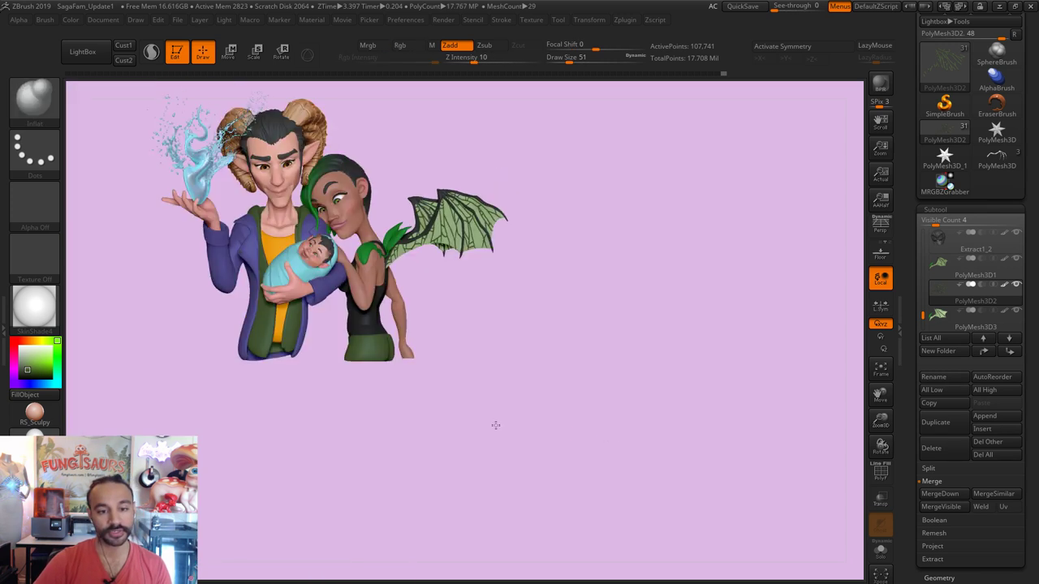
pyautogui.keyDown('alt'); pyautogui.moveTo(497, 425); pyautogui.dragTo(591, 279); pyautogui.keyUp('alt')
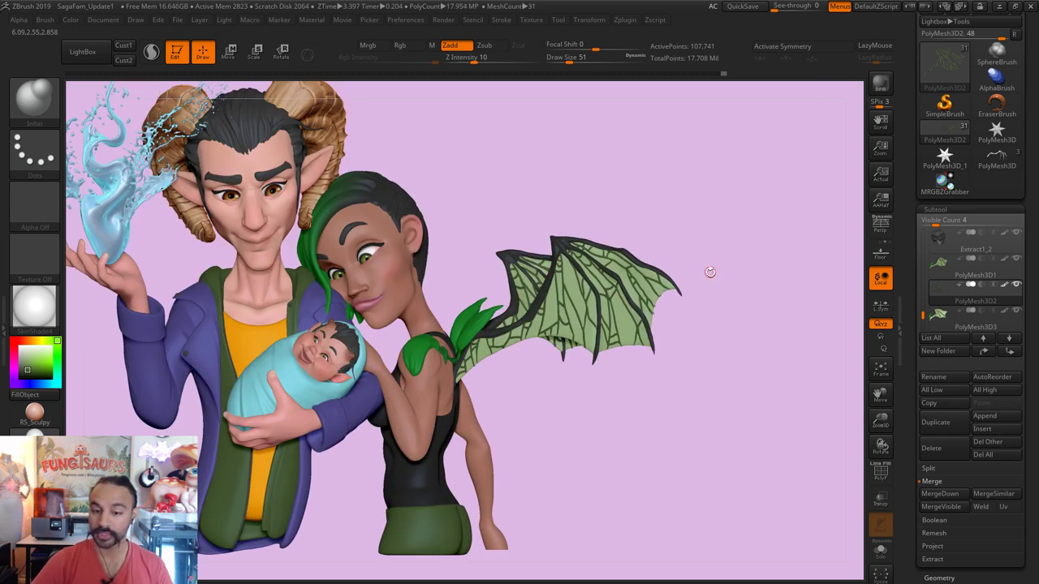
pyautogui.scroll(3, 1021, 61)
# Step: Save the model over Happiness3.ZTL, confirming the replacement
pyautogui.click(985, 36)
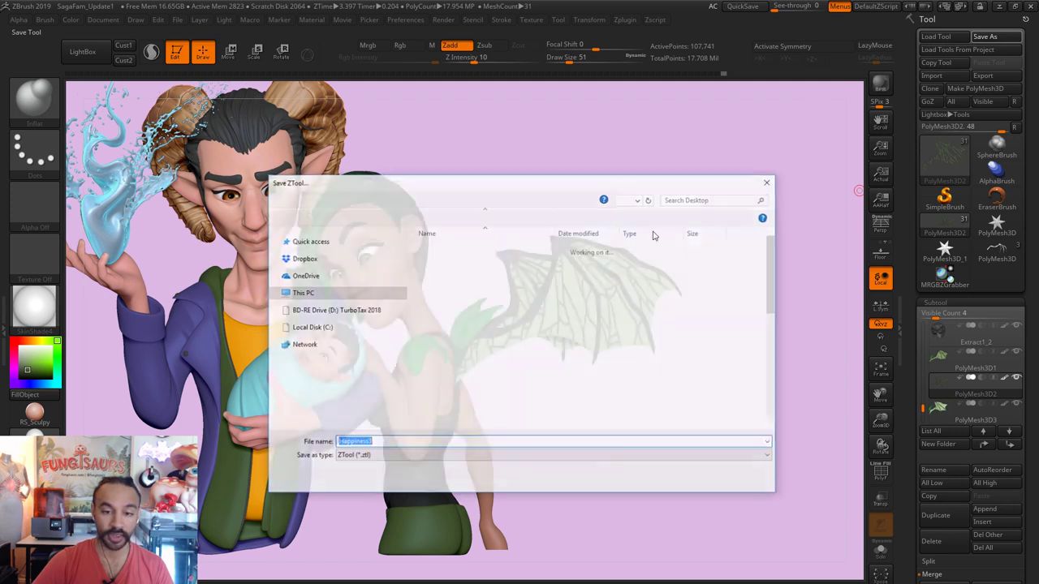
pyautogui.click(691, 479)
pyautogui.click(554, 322)
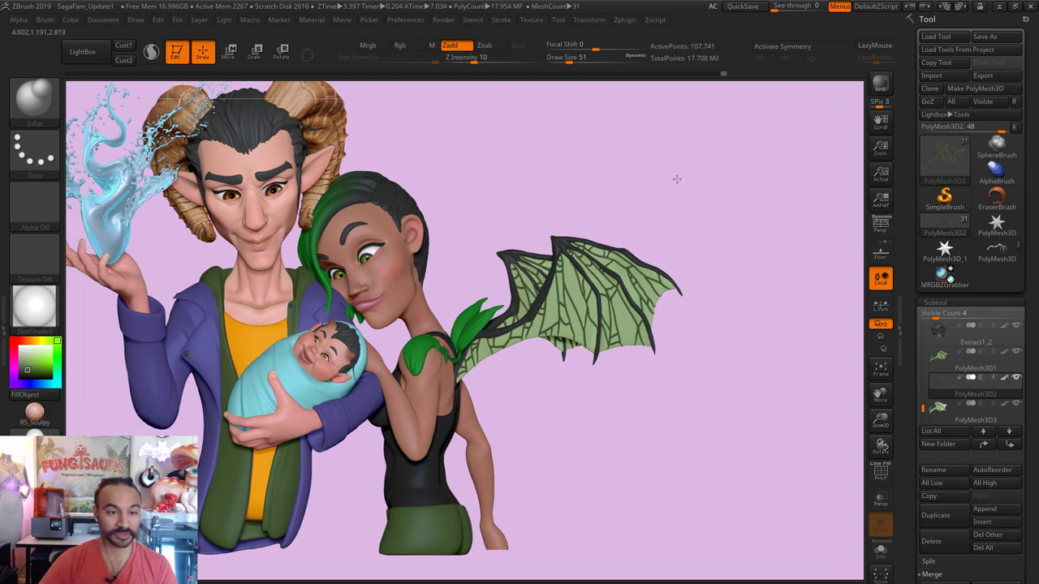
# Step: Select the dark hair subtool and open the brush library filtered to D
pyautogui.scroll(3, 677, 178)
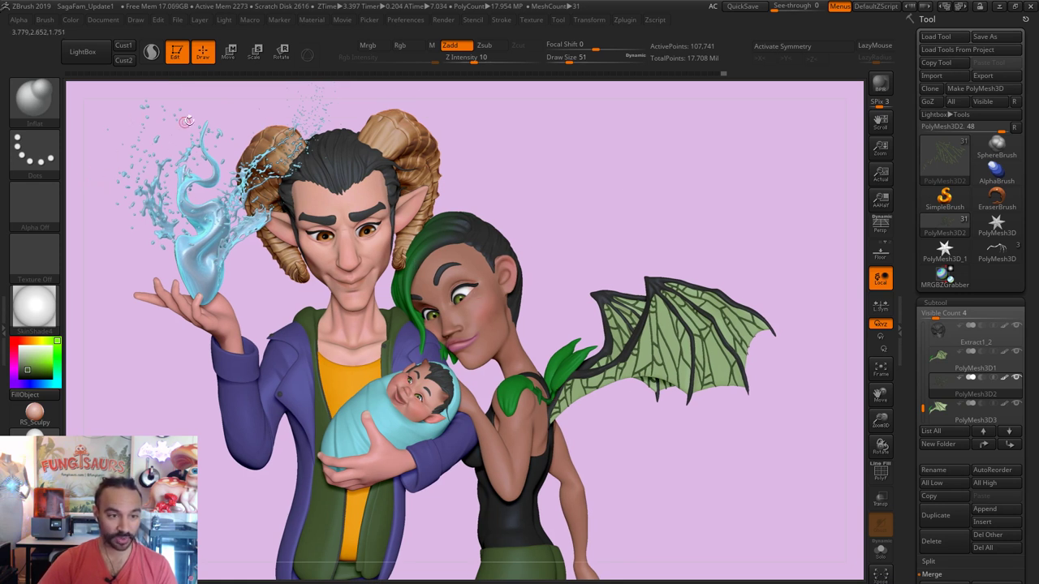
pyautogui.keyDown('alt'); pyautogui.click(501, 291); pyautogui.keyUp('alt')
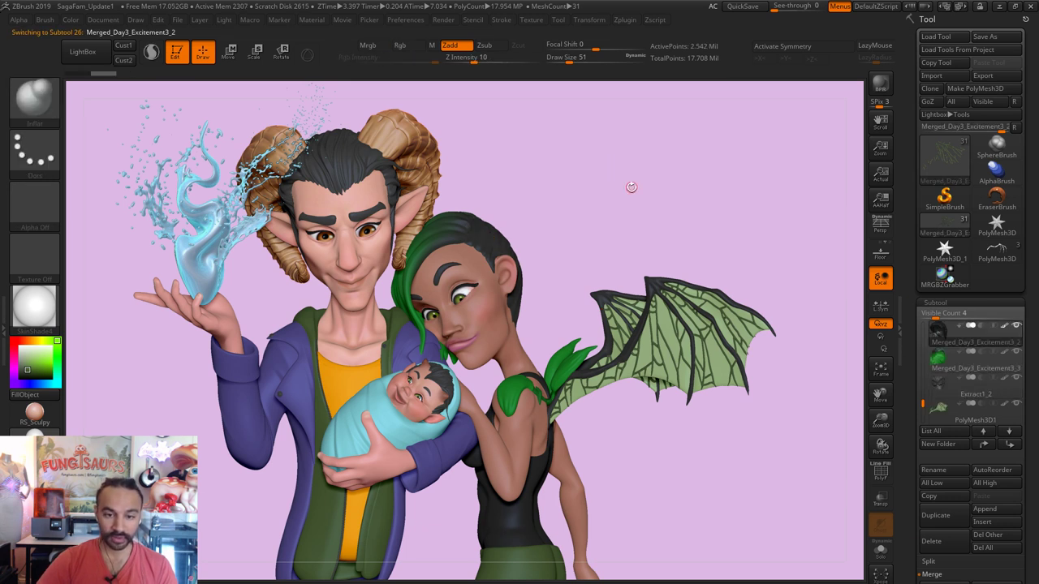
pyautogui.click(34, 99)
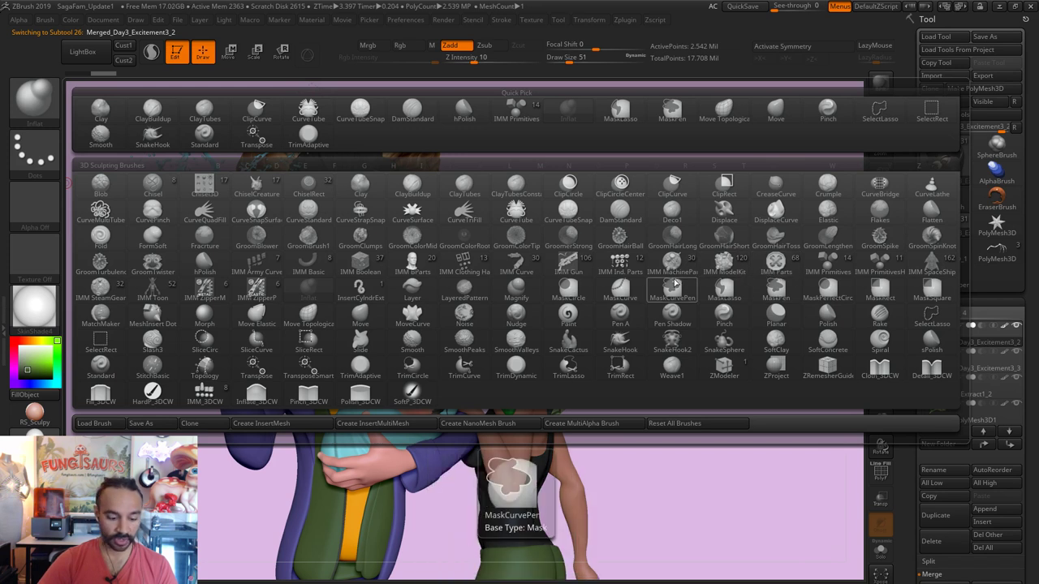
pyautogui.press('d')
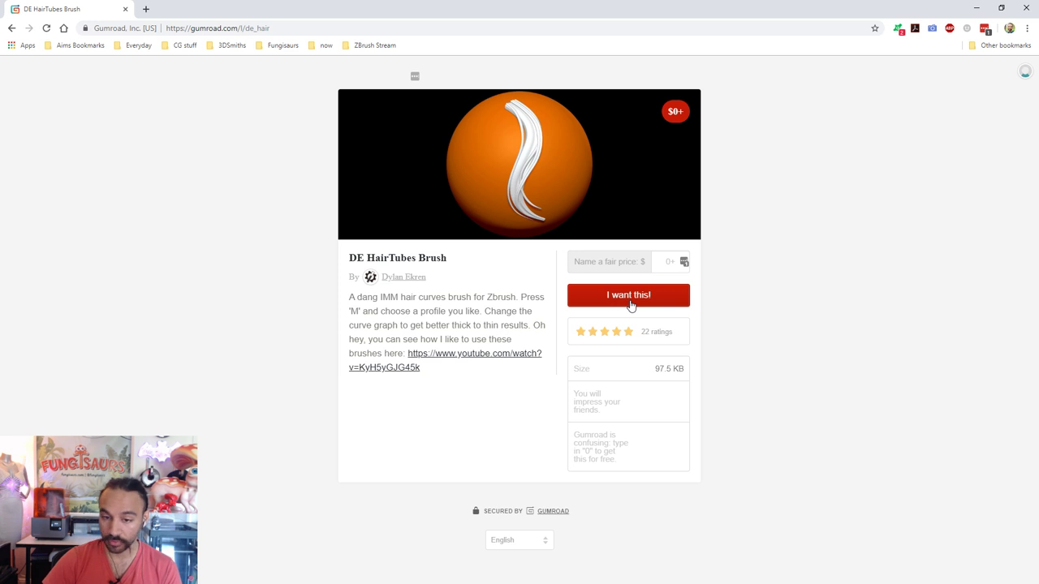
# Step: Request the DE HairTubes brush on Gumroad at price 0 and enter the buyer's e-mail
pyautogui.click(631, 305)
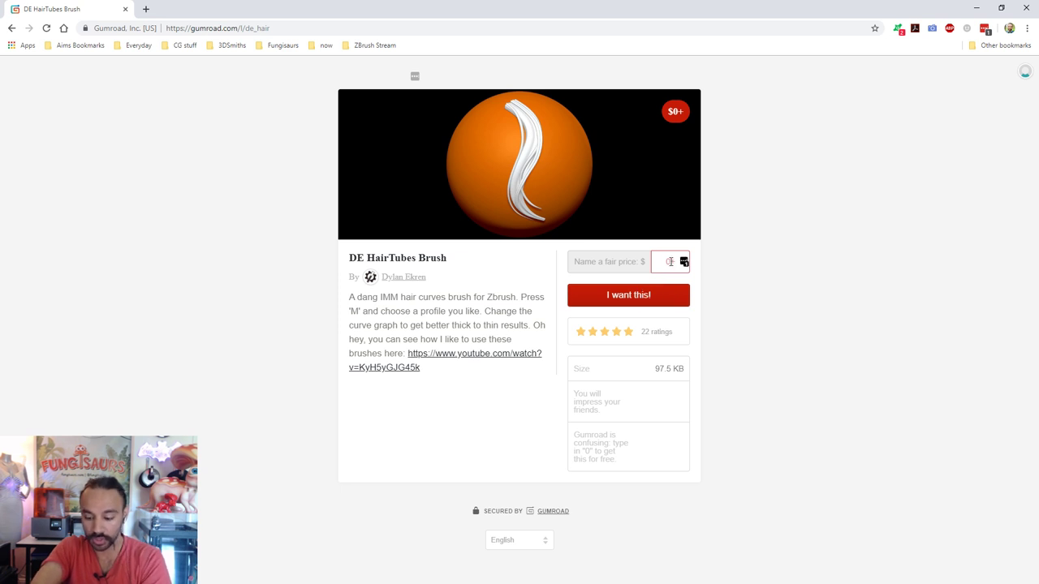
pyautogui.click(650, 301)
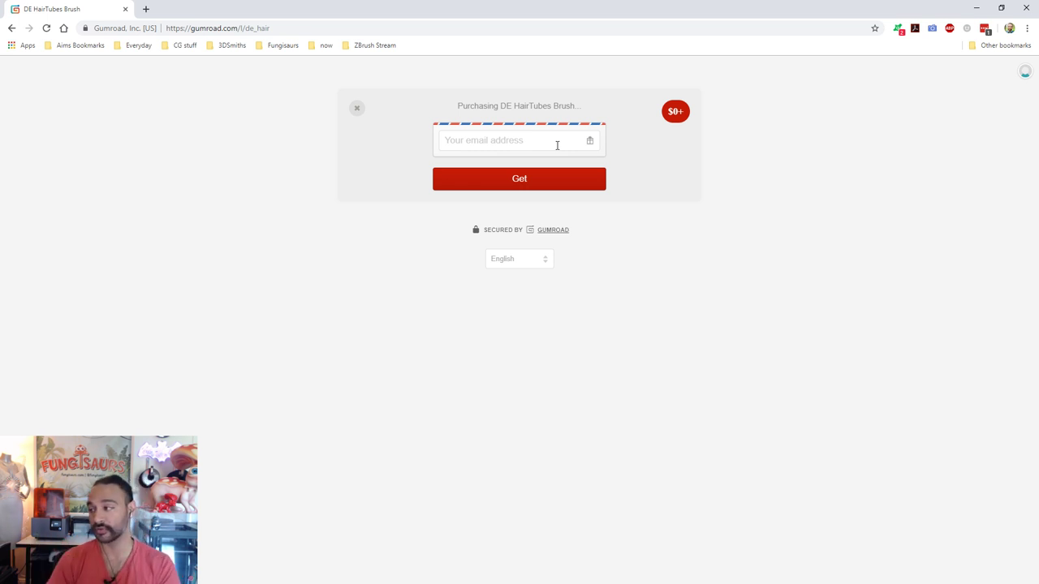
pyautogui.click(557, 145)
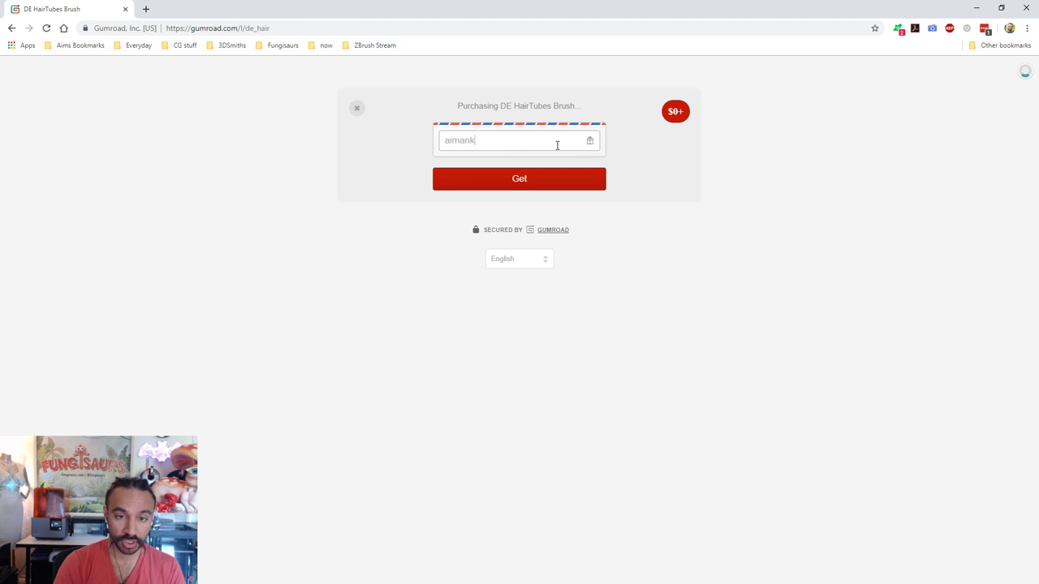
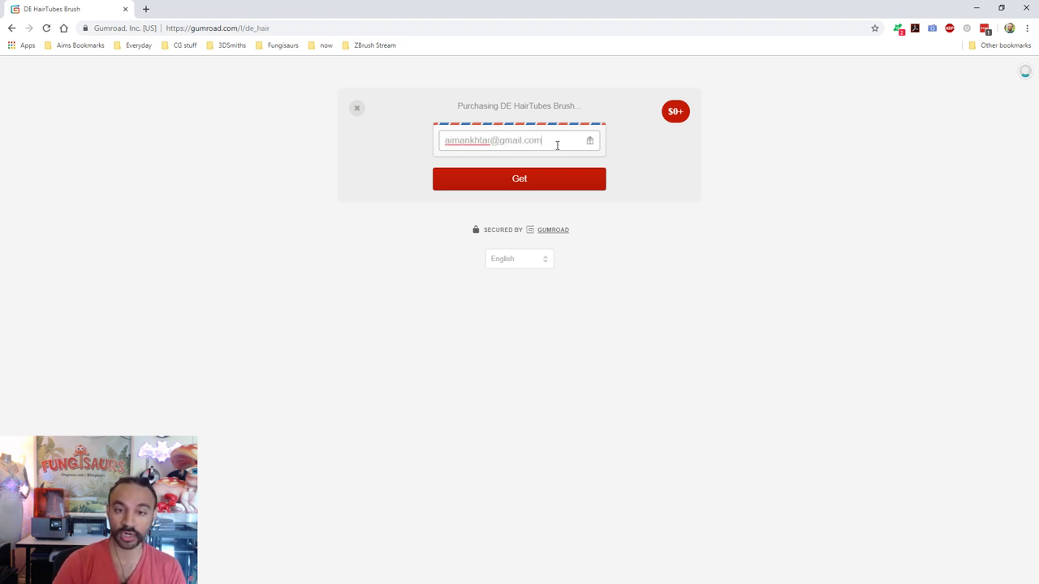
# Step: Submit the e-mail, open the DE_HairTubes_v2 download, and close Chrome
pyautogui.click(552, 180)
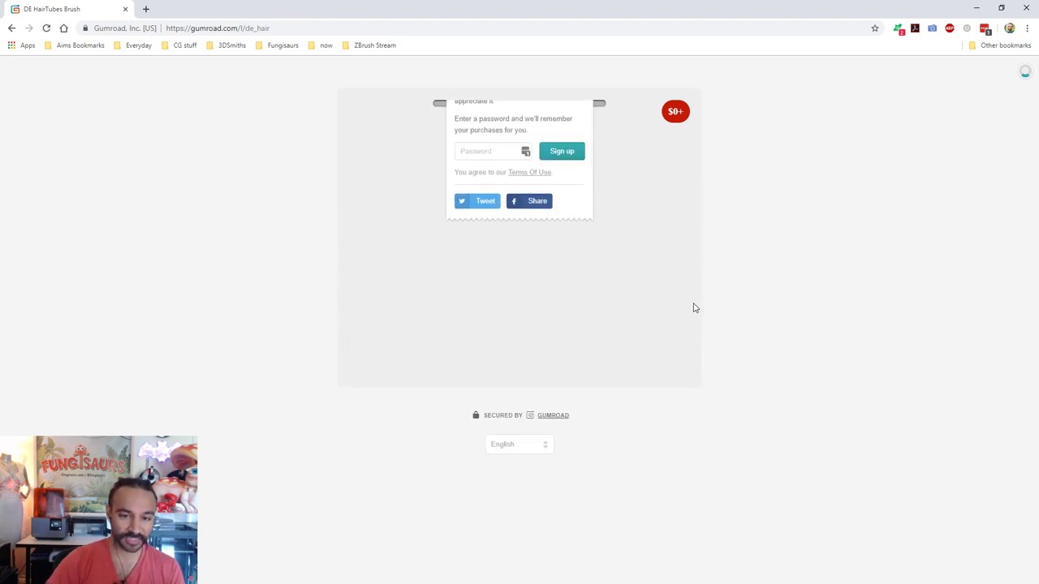
pyautogui.click(487, 158)
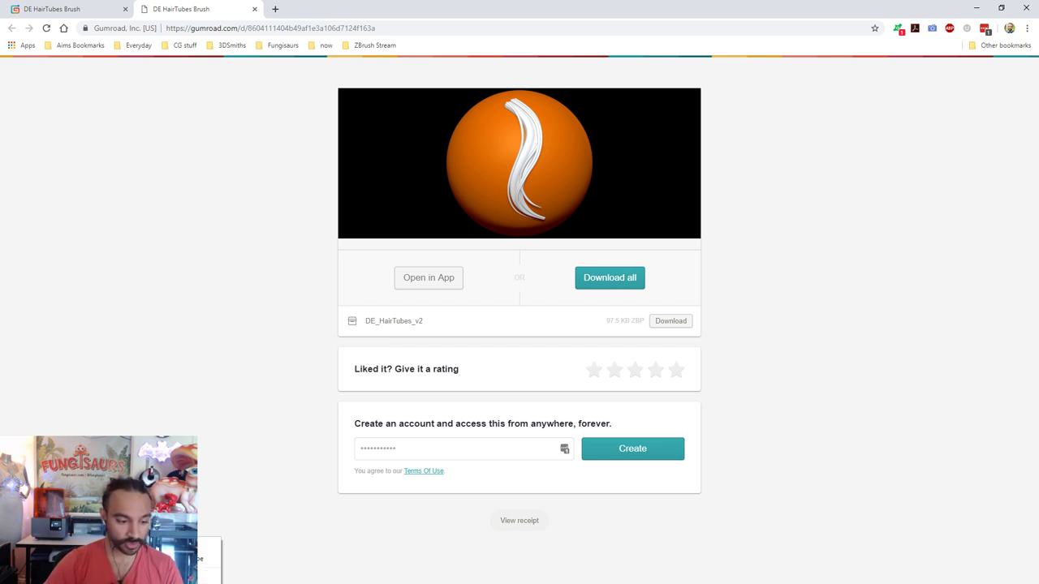
pyautogui.click(1027, 8)
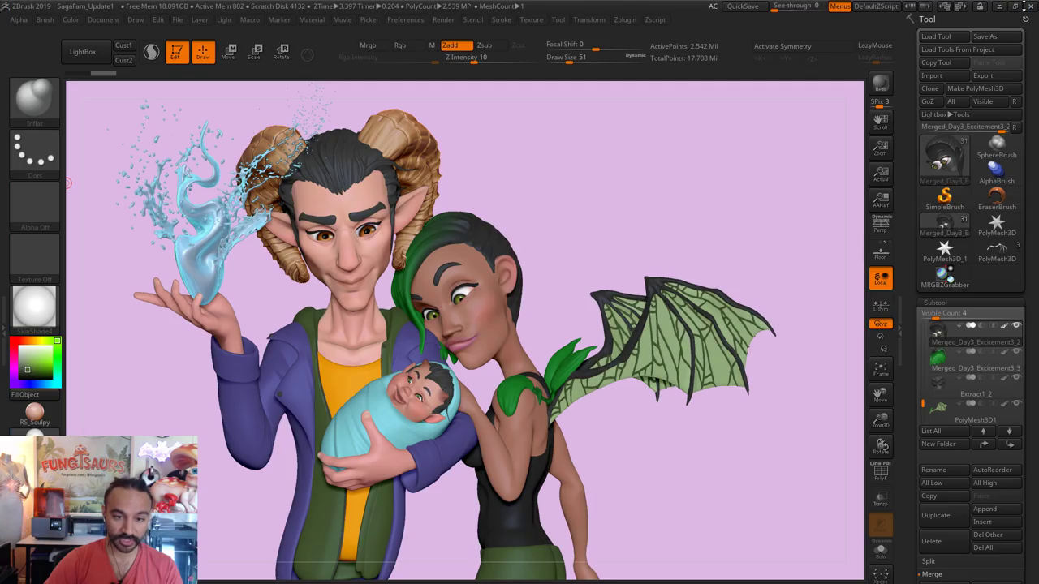
# Step: Load the DE_HairTubes brush file from the Downloads folder via Brush > Load Brush
pyautogui.click(45, 20)
pyautogui.click(73, 40)
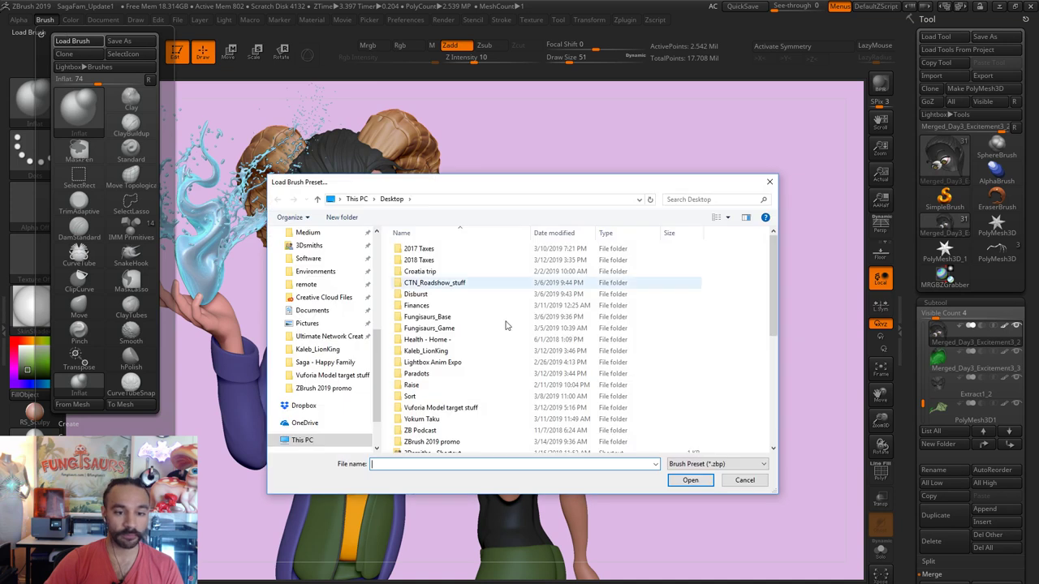
pyautogui.scroll(5, 324, 276)
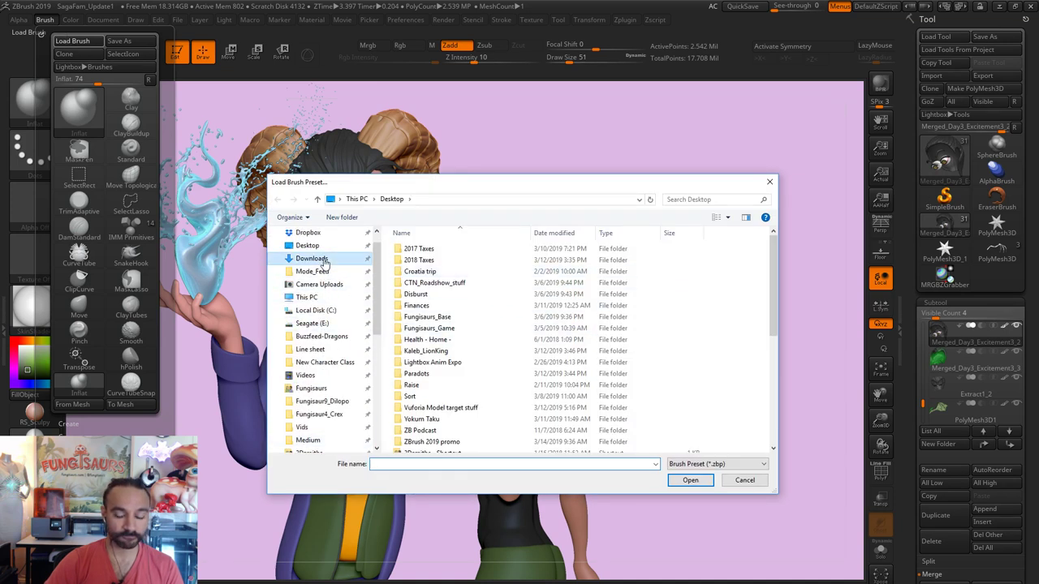
pyautogui.click(325, 259)
pyautogui.click(414, 273)
pyautogui.click(690, 480)
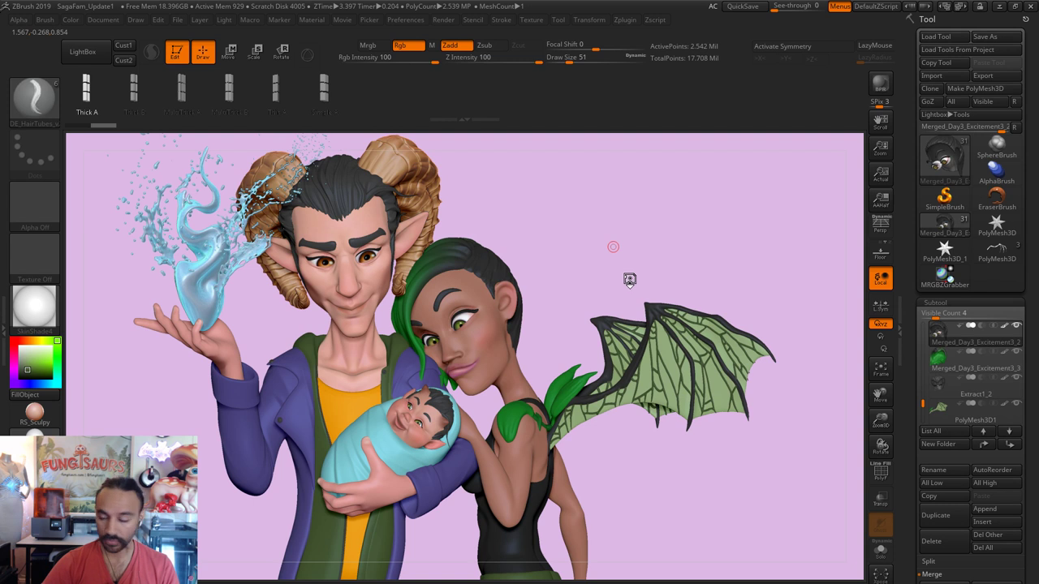
# Step: Select the green hair subtool, test a hair-tube strand on it, then undo it
pyautogui.scroll(3, 552, 259)
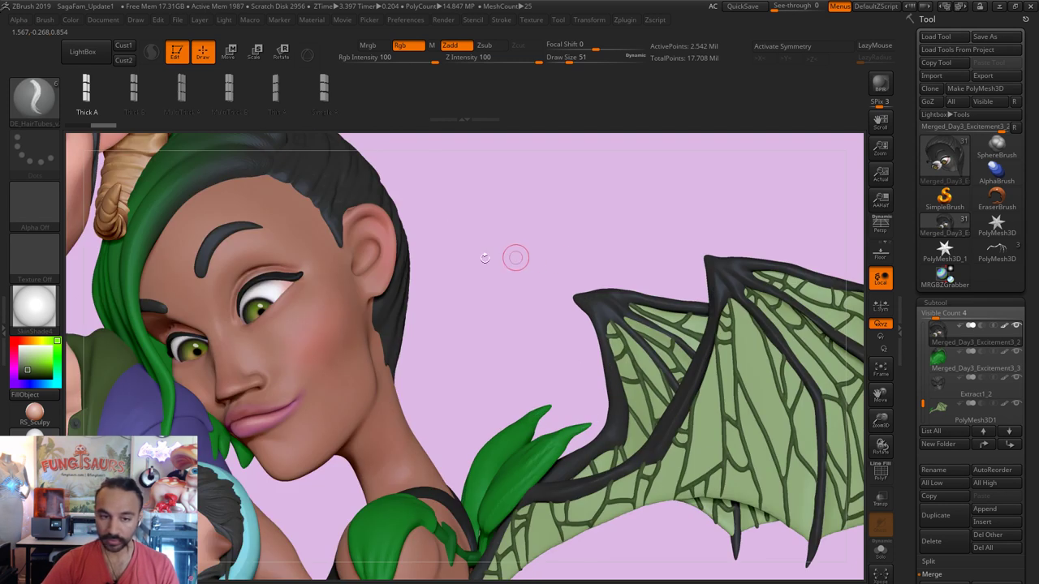
pyautogui.scroll(1, 593, 391)
pyautogui.scroll(-3, 594, 391)
pyautogui.keyDown('alt'); pyautogui.click(404, 320); pyautogui.keyUp('alt')
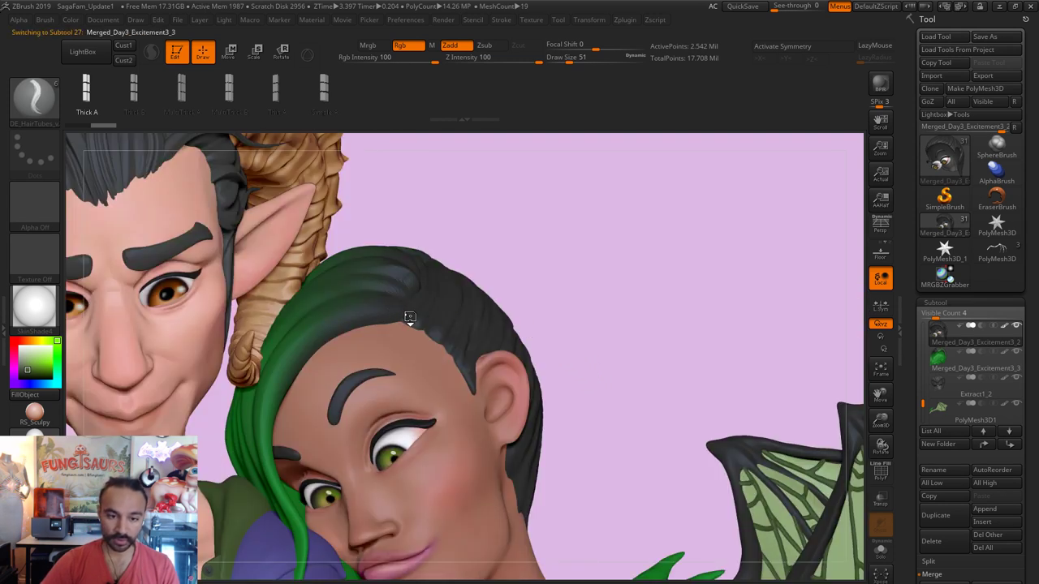
pyautogui.scroll(2, 541, 239)
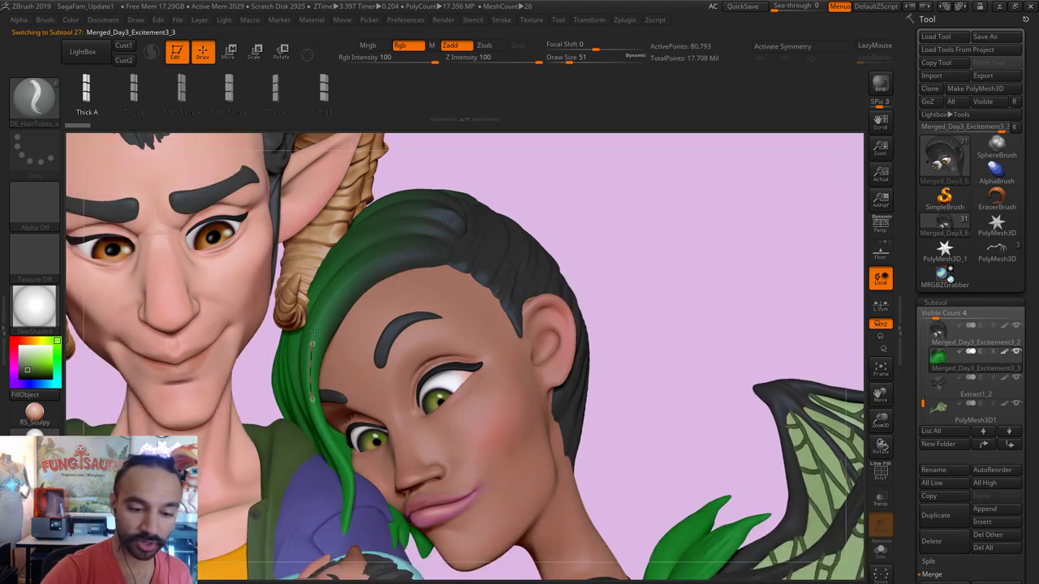
pyautogui.click(471, 327)
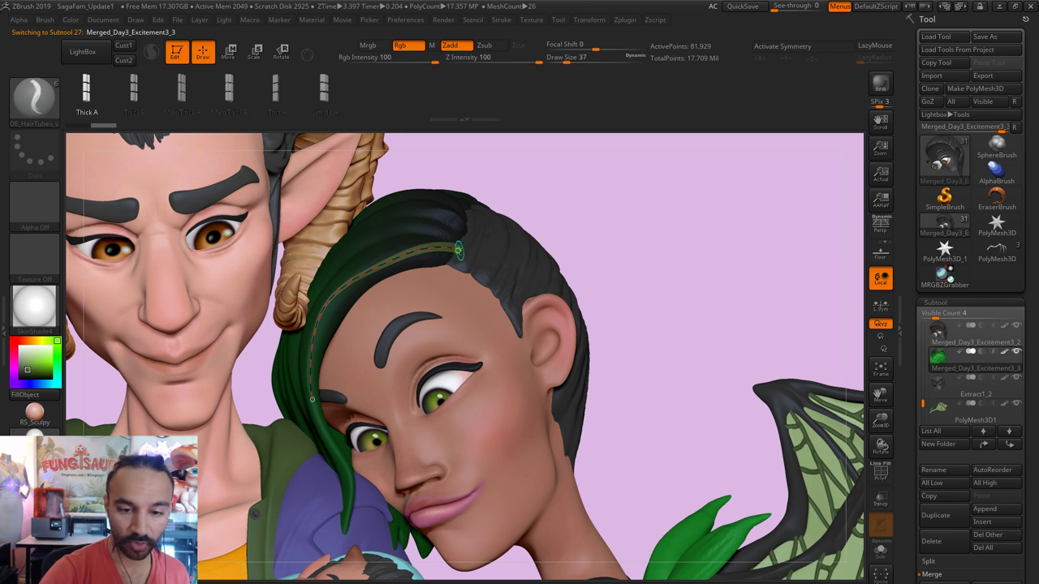
pyautogui.hotkey('ctrl', 'z')
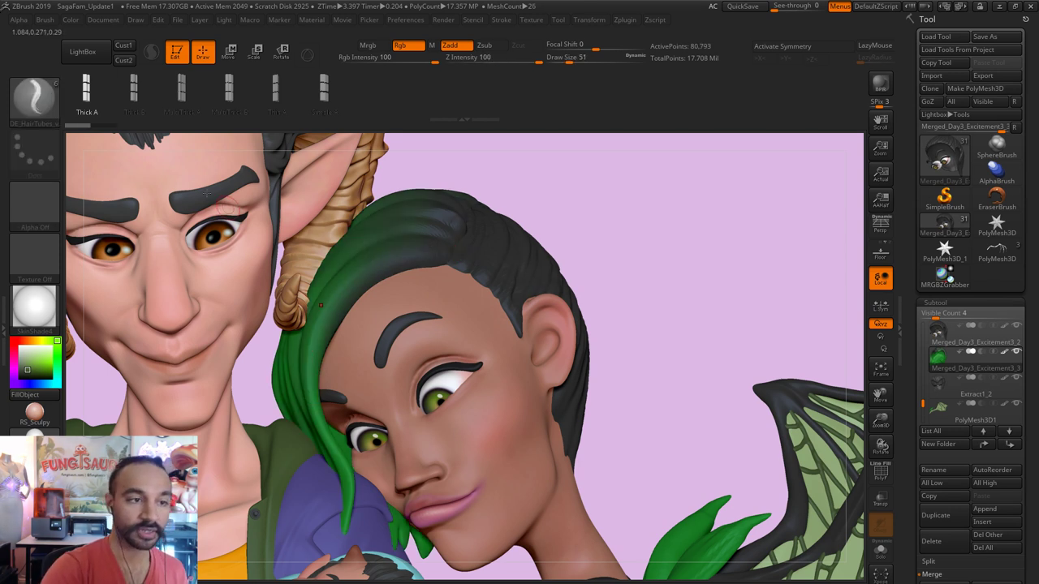
# Step: Inspect the Brush and Stroke curve options, collapsing the brush's curve settings
pyautogui.click(45, 19)
pyautogui.scroll(-5, 96, 325)
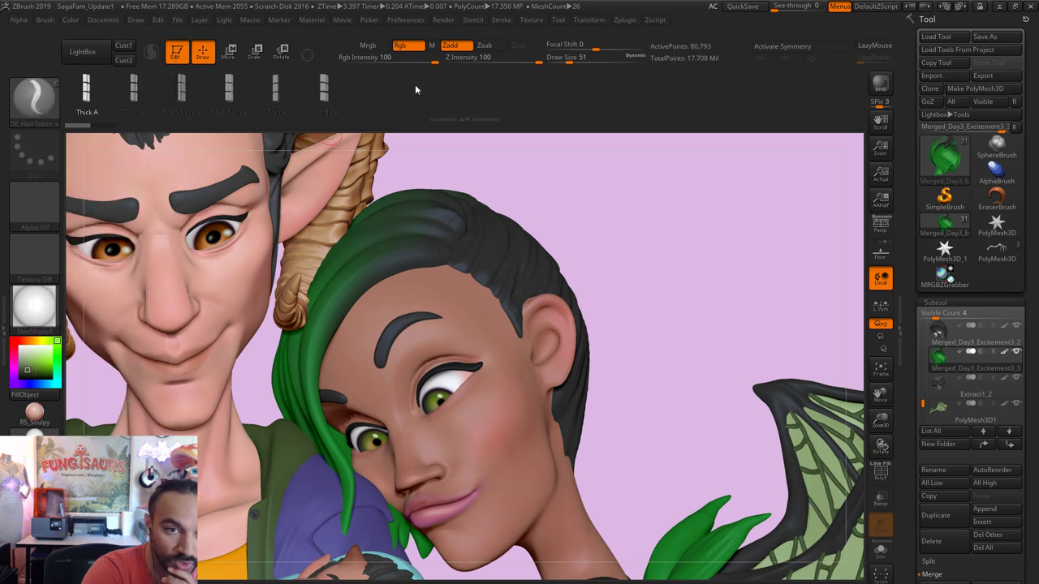
pyautogui.click(511, 21)
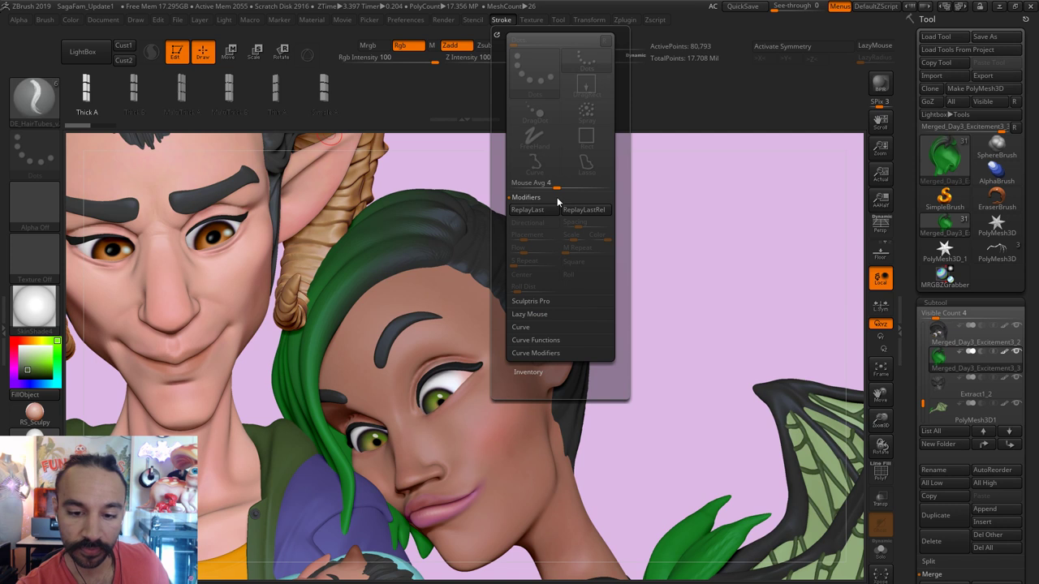
pyautogui.click(553, 236)
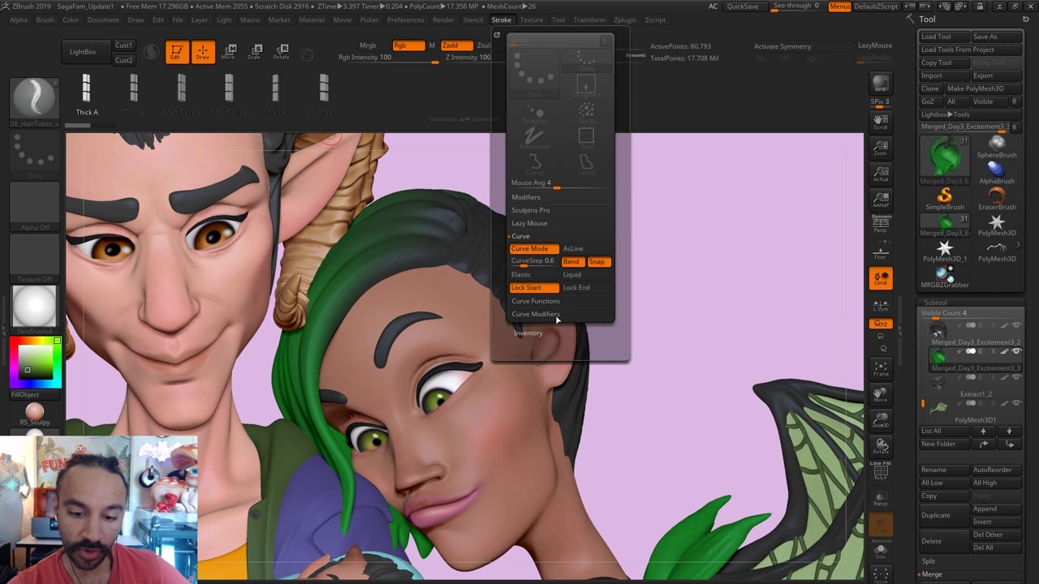
pyautogui.click(557, 199)
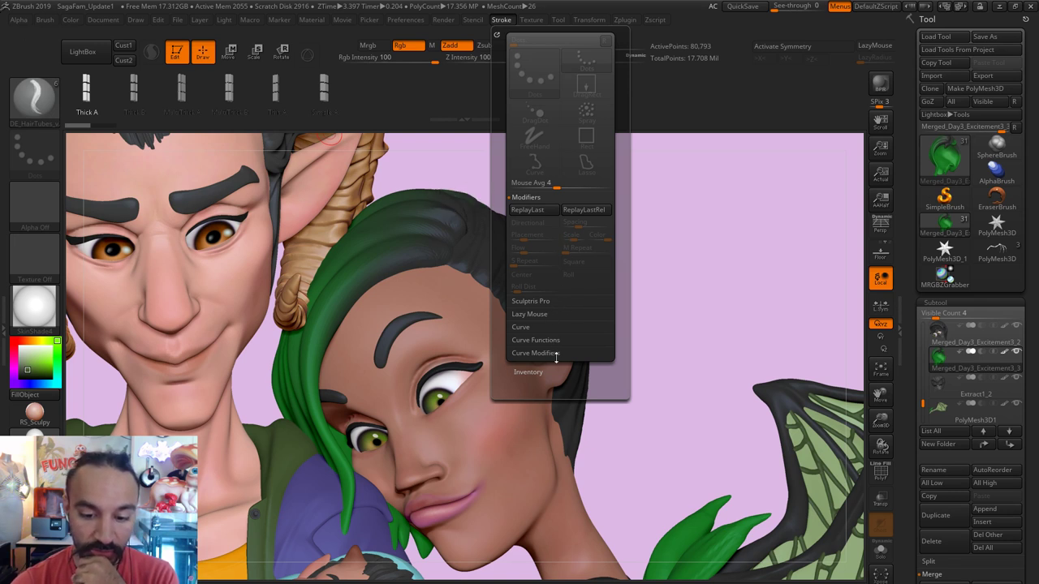
pyautogui.click(44, 20)
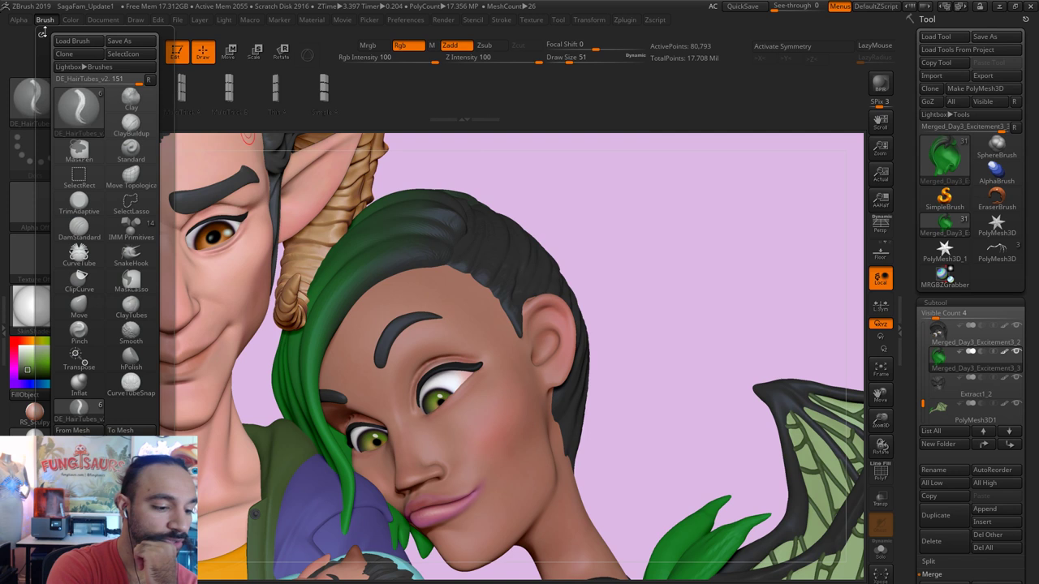
pyautogui.scroll(-5, 87, 308)
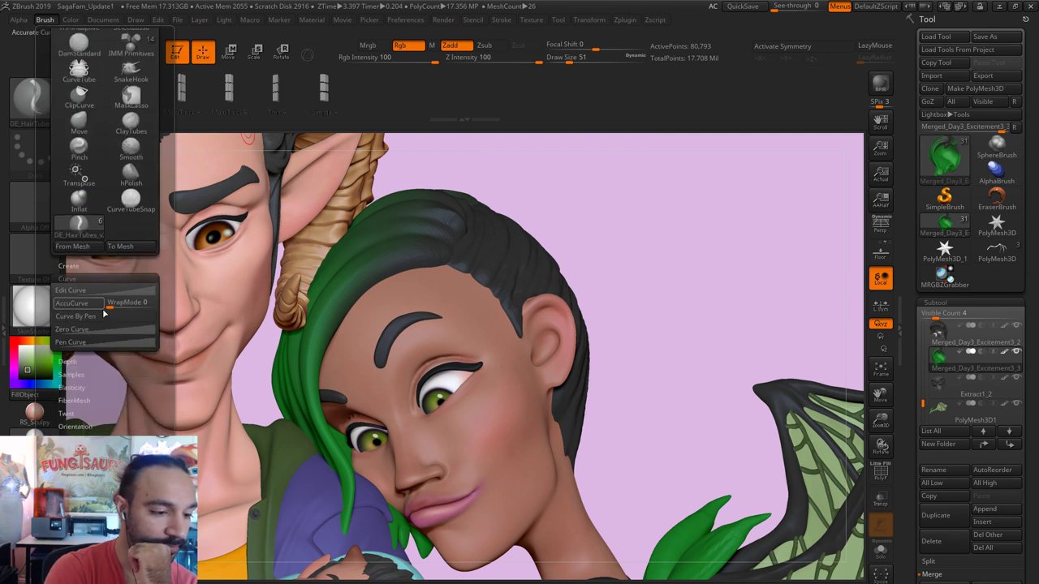
pyautogui.click(87, 279)
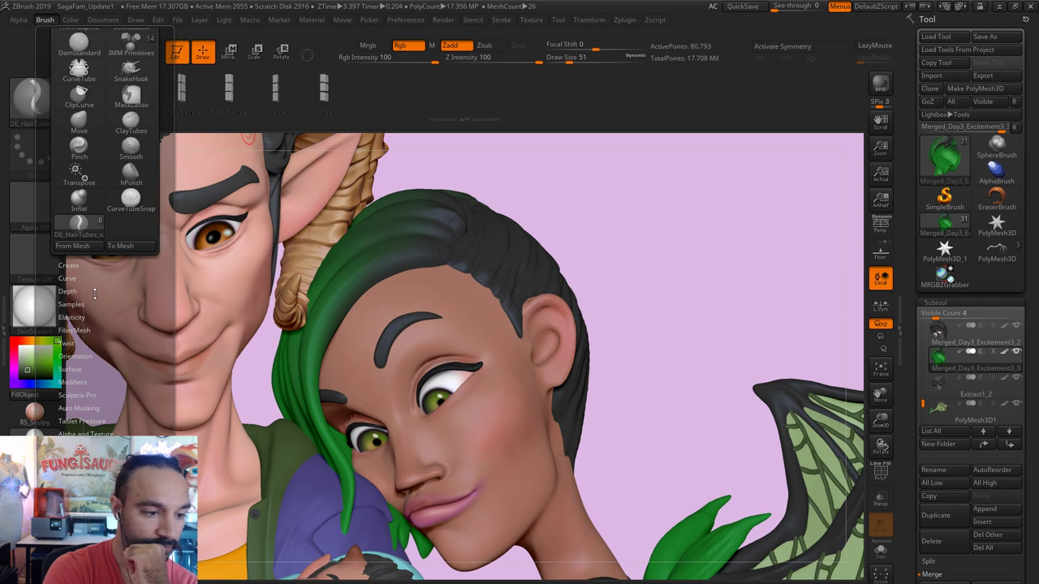
# Step: Expand Stroke > Curve Modifiers > Curve Falloff and bend the graph into a convex curve
pyautogui.click(507, 22)
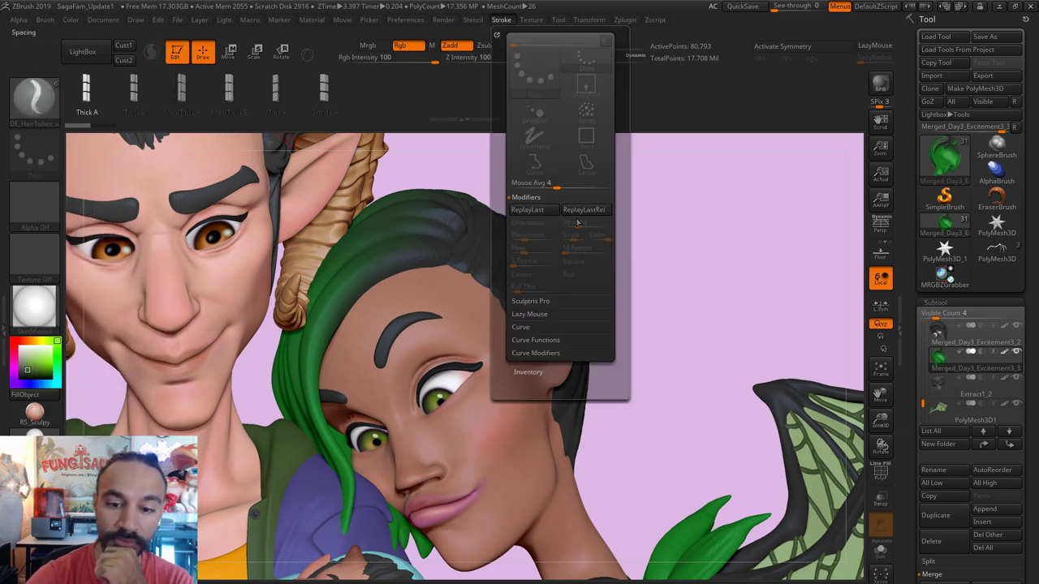
pyautogui.click(546, 328)
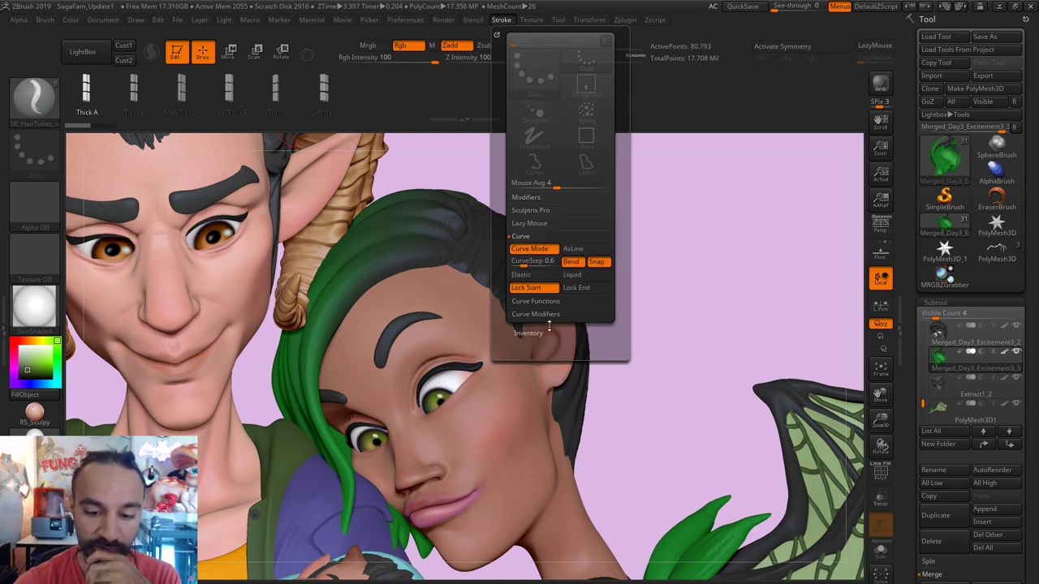
pyautogui.click(542, 224)
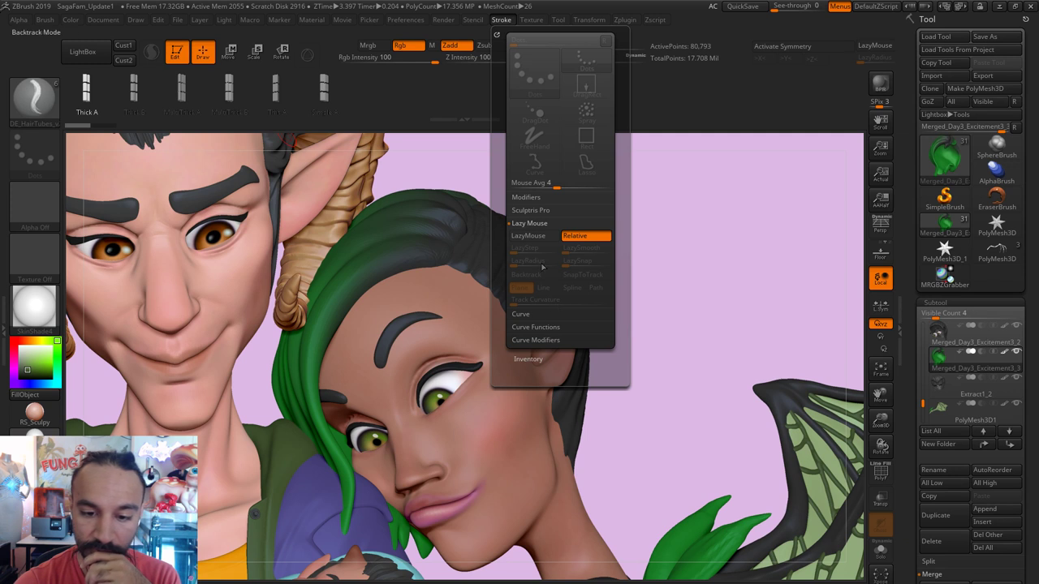
pyautogui.click(549, 199)
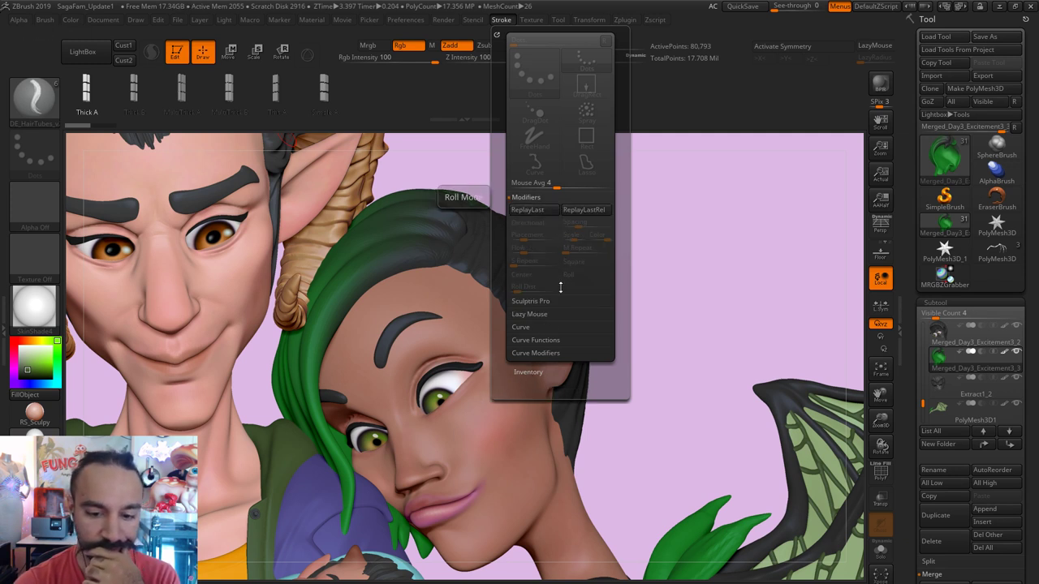
pyautogui.click(557, 355)
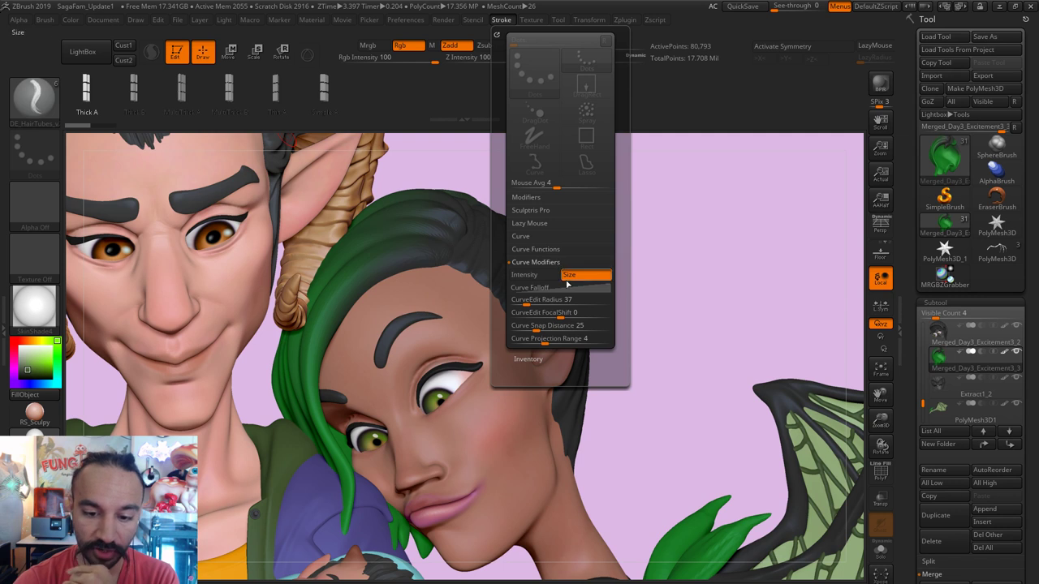
pyautogui.click(580, 288)
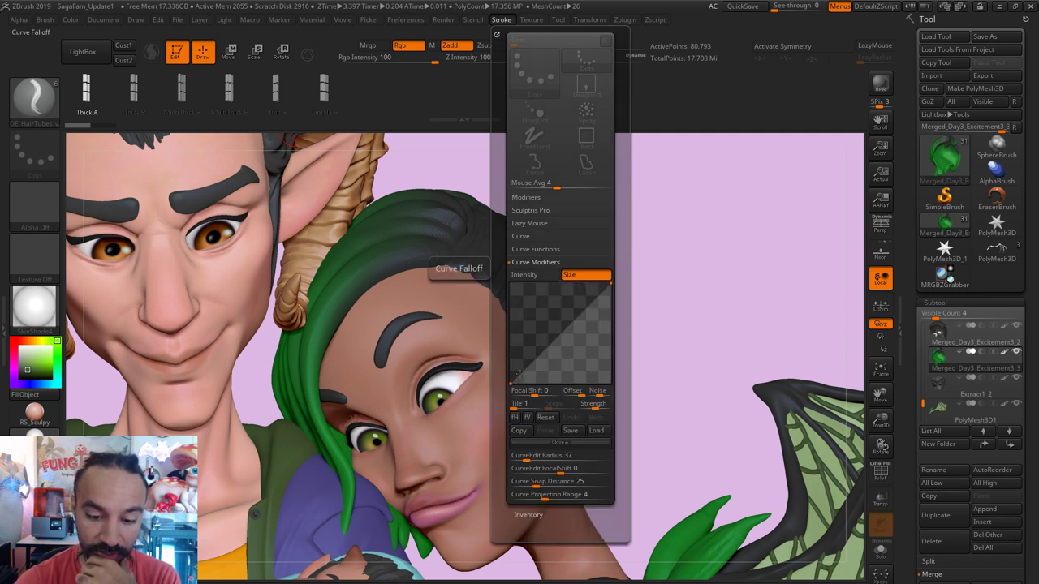
pyautogui.moveTo(518, 372); pyautogui.dragTo(517, 353)
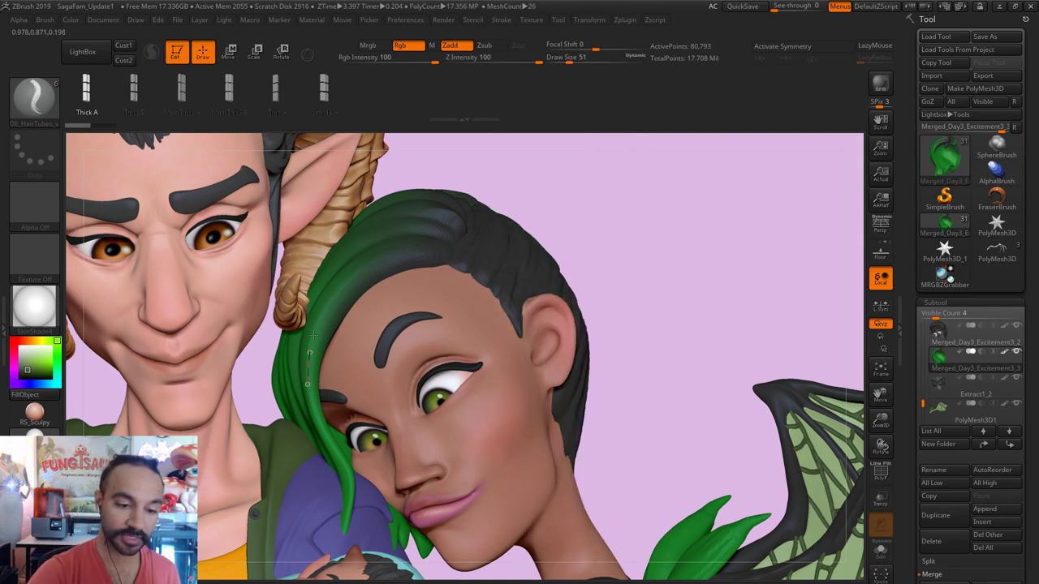
# Step: Adjust the tube thickness and commit a hair tube along the green strand
pyautogui.press('[')
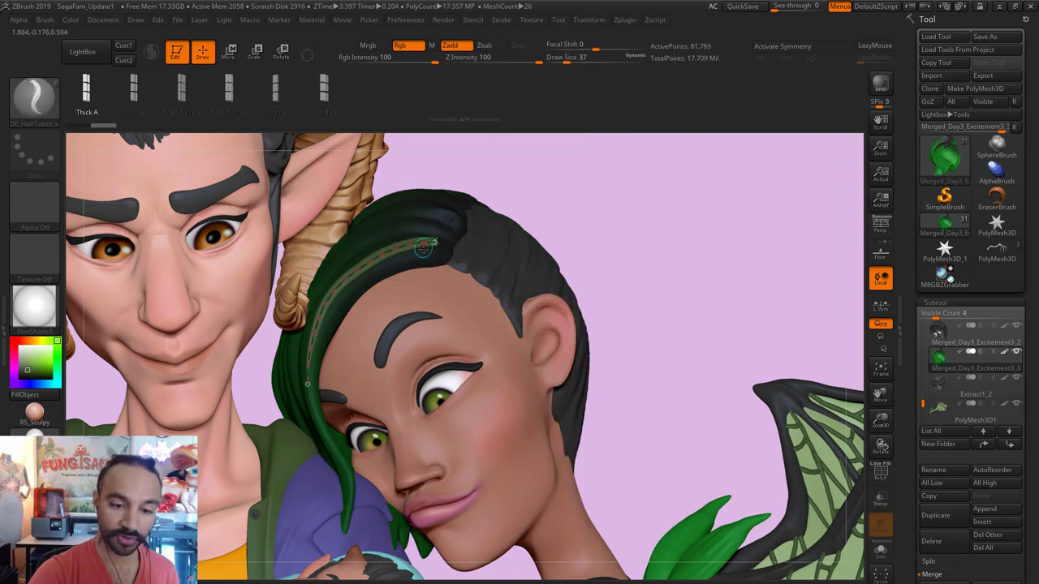
pyautogui.press(']')
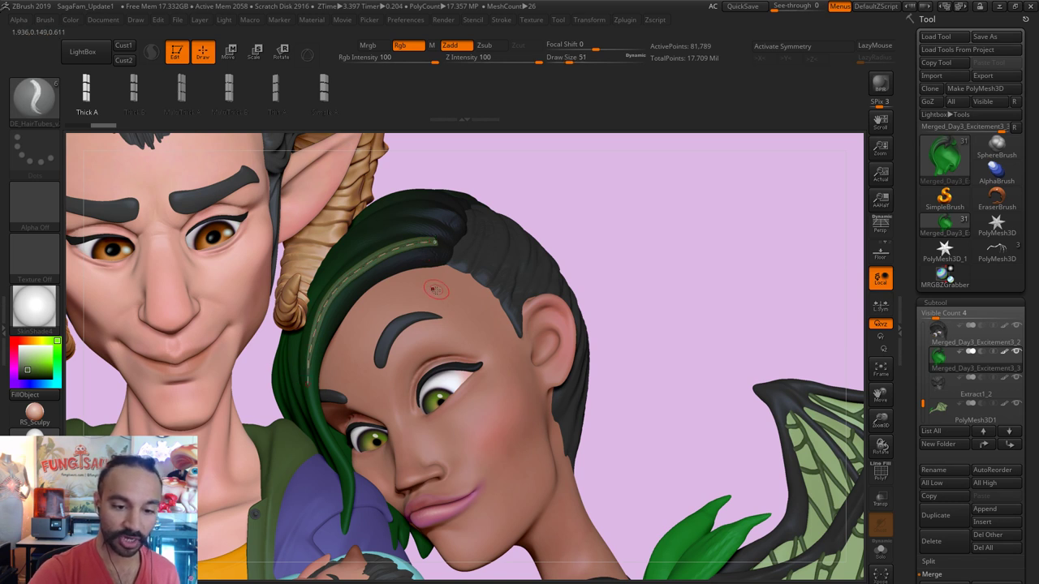
pyautogui.click(649, 209)
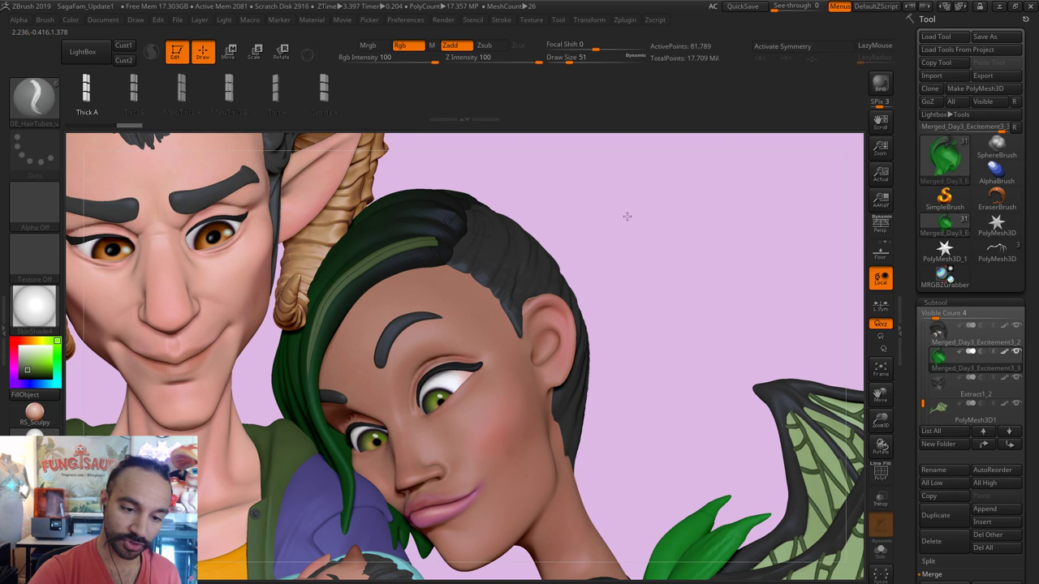
# Step: Reshape the dark hair at the crown and draw a new strand curve along the green hair
pyautogui.scroll(5, 617, 214)
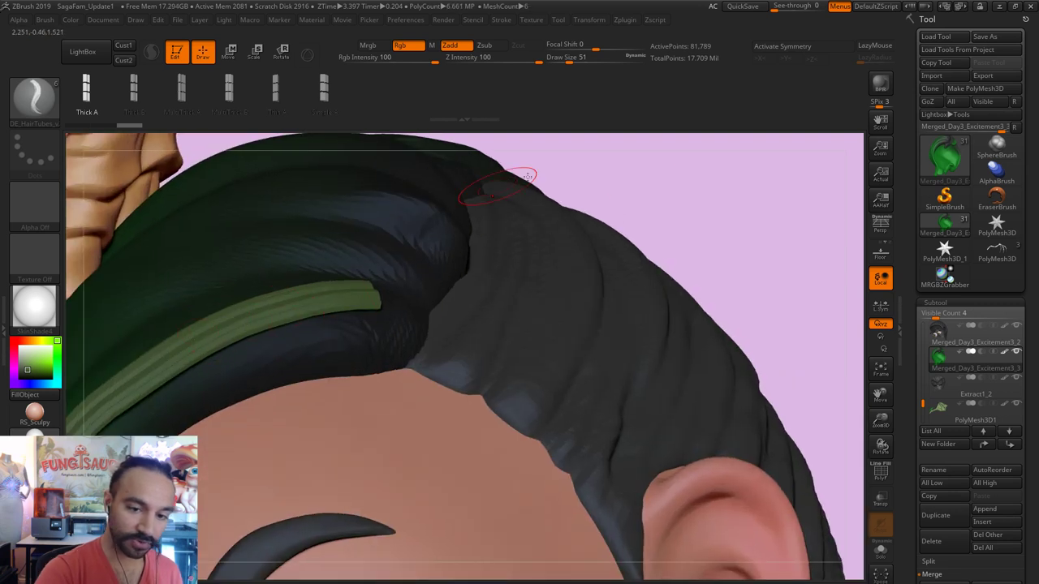
pyautogui.moveTo(652, 162)
pyautogui.mouseDown()
pyautogui.moveTo(504, 268)
pyautogui.moveTo(214, 436)
pyautogui.mouseUp()
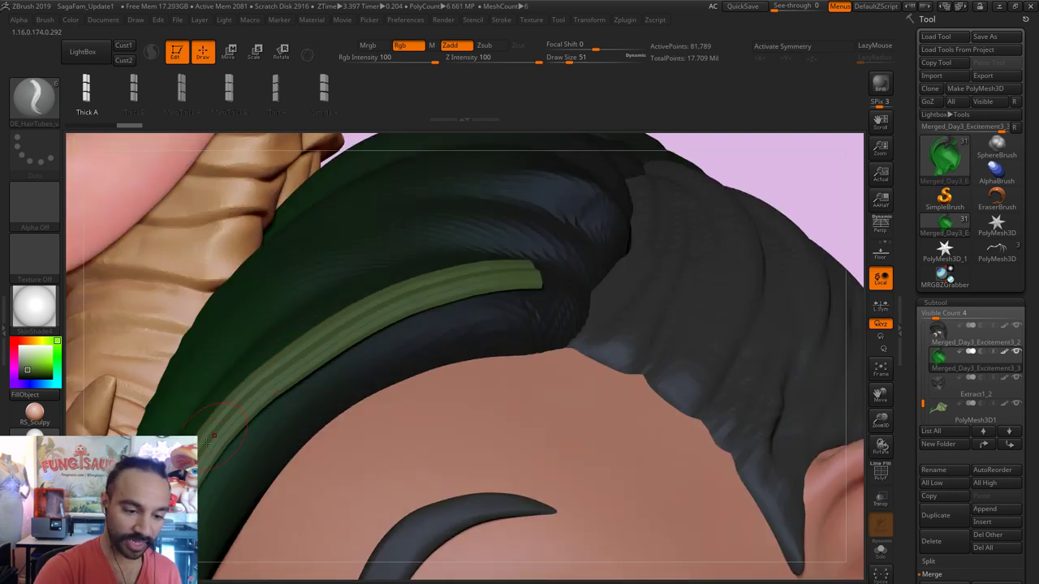
pyautogui.moveTo(779, 243); pyautogui.dragTo(811, 162)
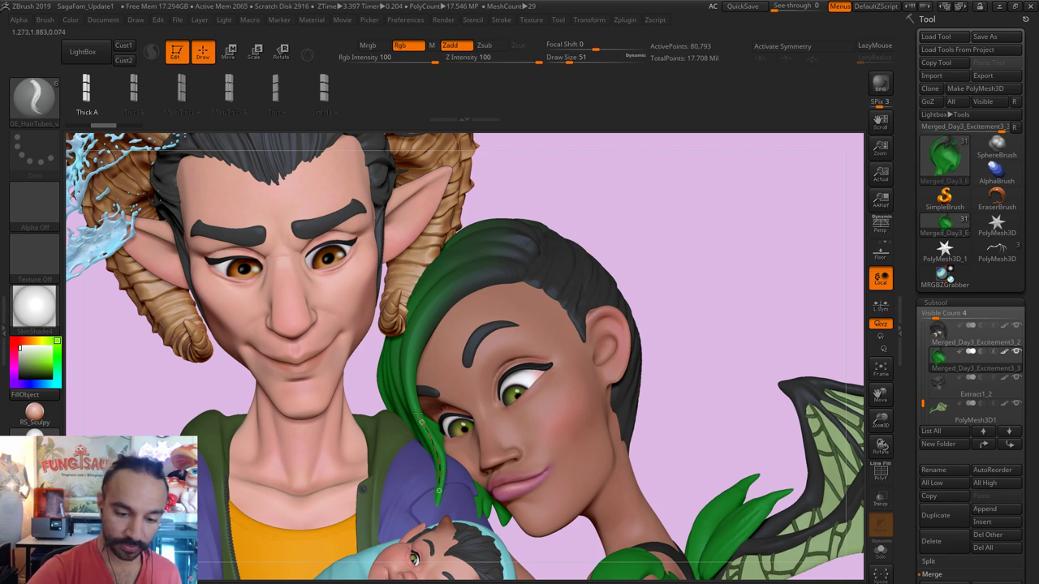
pyautogui.moveTo(463, 278)
pyautogui.mouseDown()
pyautogui.moveTo(529, 269)
pyautogui.moveTo(557, 298)
pyautogui.mouseUp()
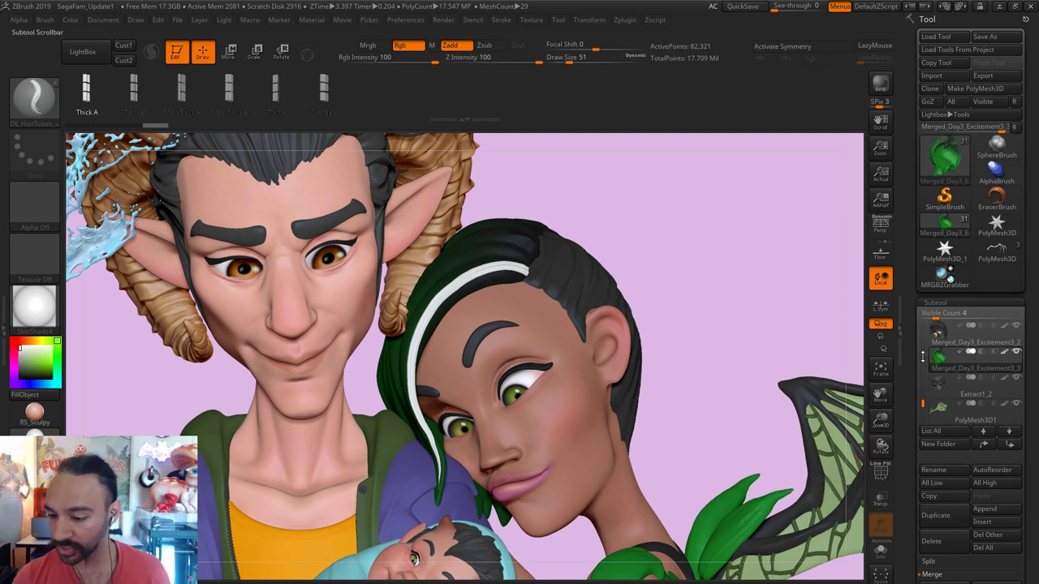
# Step: Solo the green hair with the face visible, then select the body subtool
pyautogui.click(1020, 351)
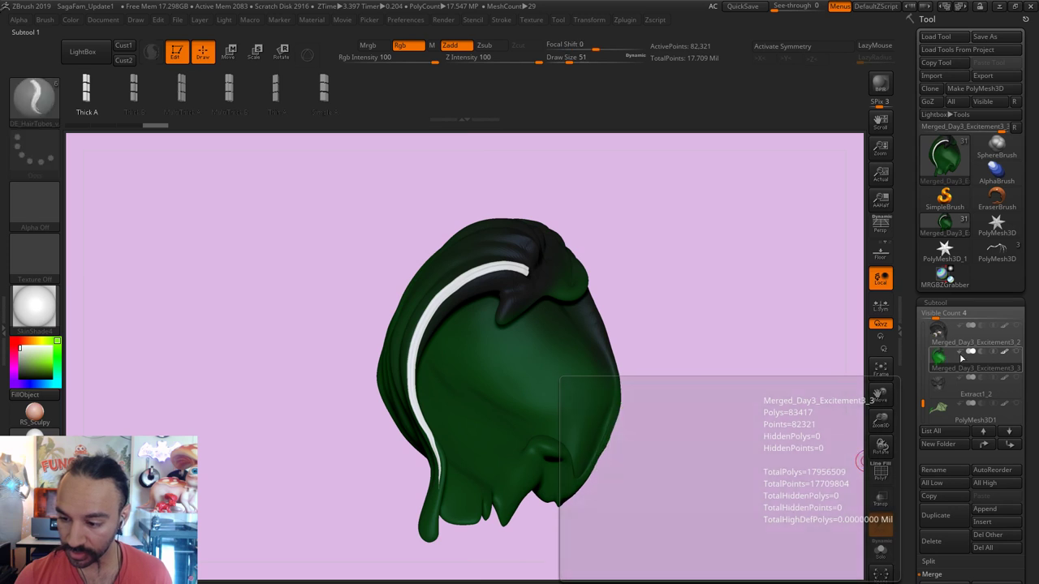
pyautogui.click(1017, 326)
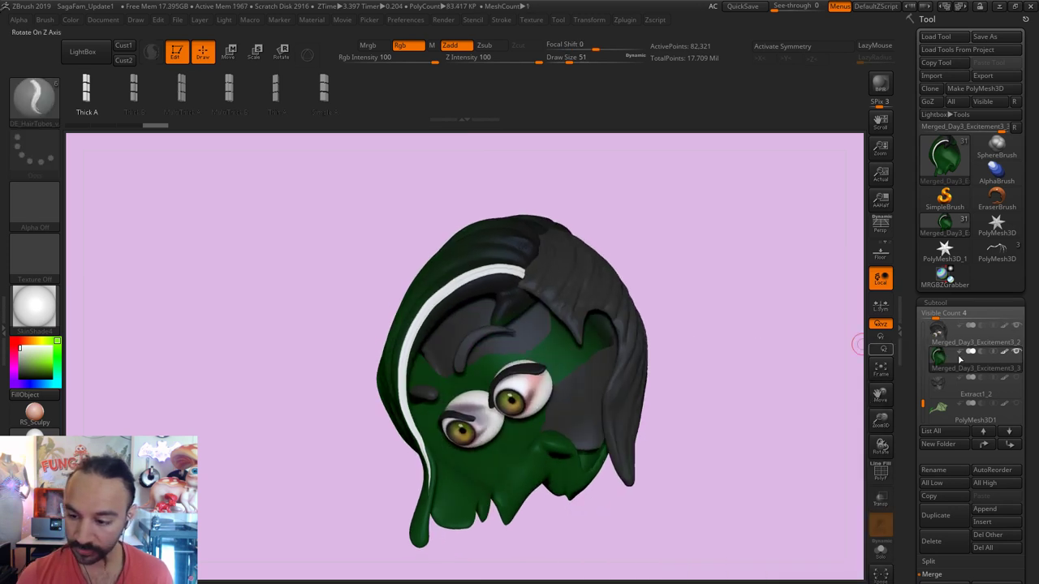
pyautogui.moveTo(923, 403); pyautogui.dragTo(924, 378)
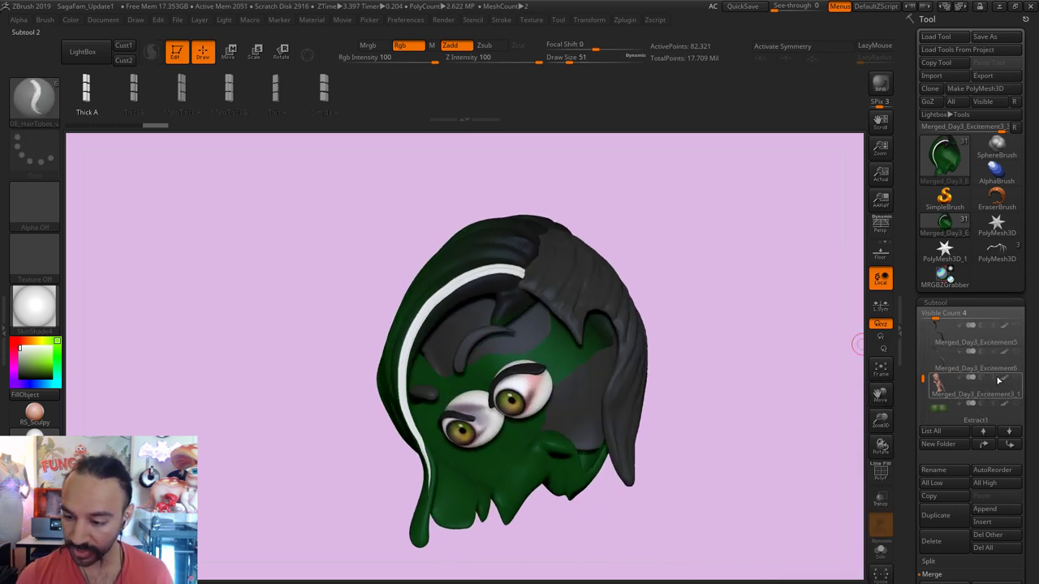
pyautogui.click(974, 375)
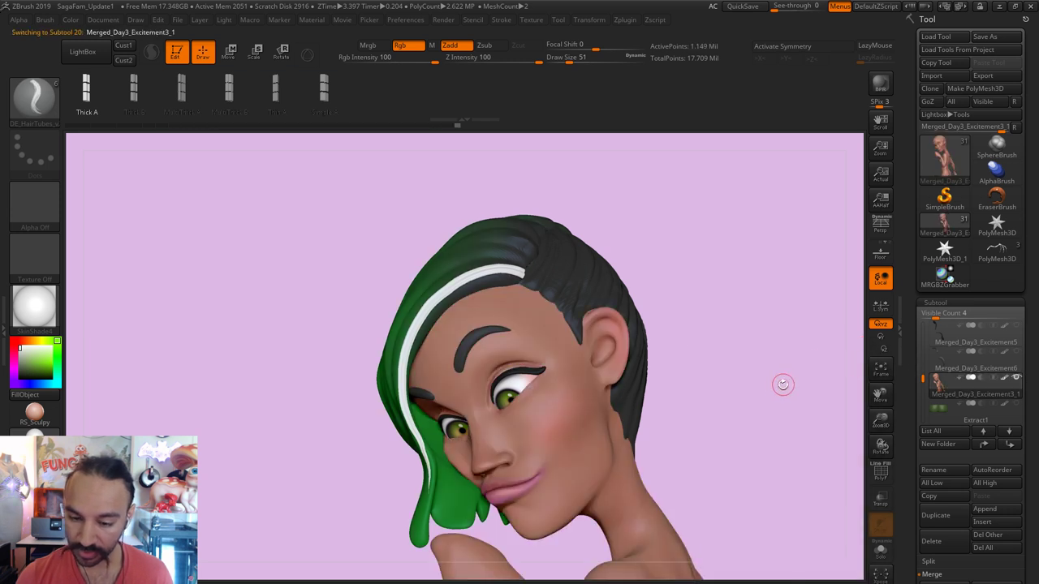
# Step: Hide everything but the head with a Ctrl+Shift lasso, frame it, and reselect the green hair
pyautogui.scroll(-5, 785, 382)
pyautogui.hotkey('ctrl', 'shift')
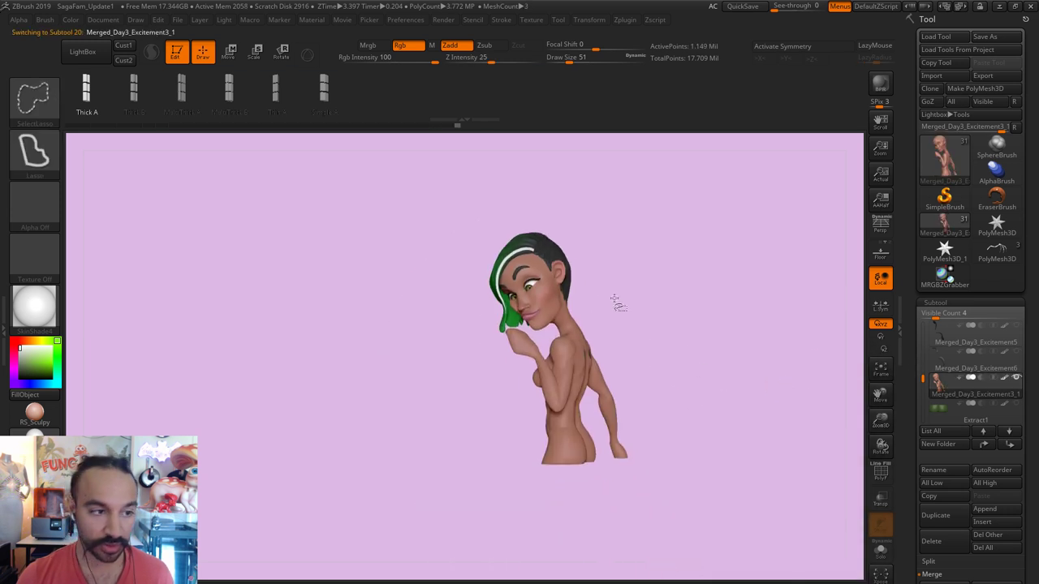
pyautogui.moveTo(617, 302)
pyautogui.mouseDown()
pyautogui.moveTo(645, 327)
pyautogui.moveTo(635, 336)
pyautogui.moveTo(628, 325)
pyautogui.mouseUp()
pyautogui.hotkey('ctrl', 'shift')
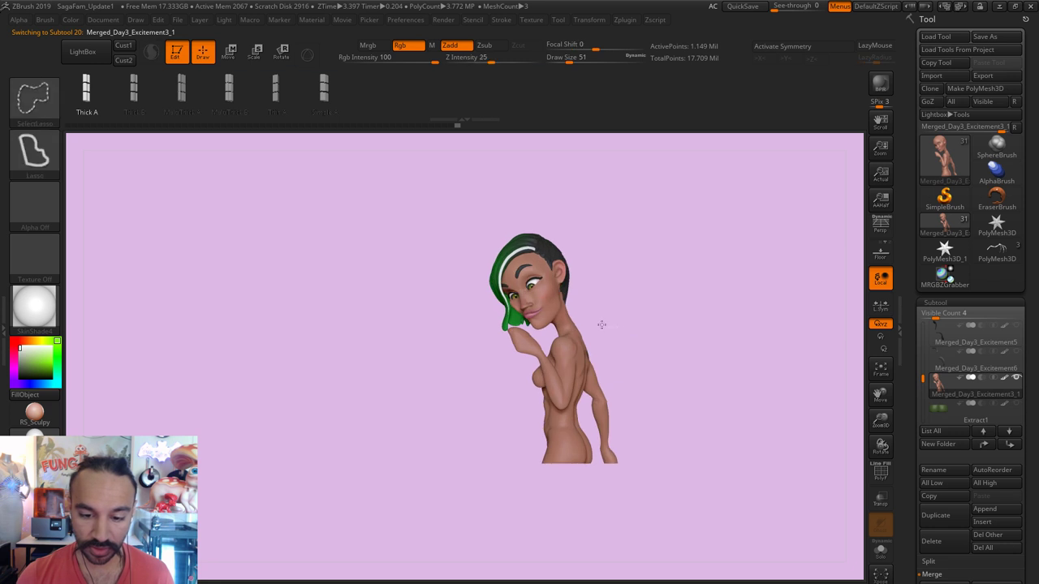
pyautogui.moveTo(496, 324)
pyautogui.keyDown('ctrl'); pyautogui.keyDown('shift'); pyautogui.mouseDown()
pyautogui.moveTo(479, 504)
pyautogui.moveTo(723, 577)
pyautogui.moveTo(771, 559)
pyautogui.mouseUp(); pyautogui.keyUp('shift'); pyautogui.keyUp('ctrl')
pyautogui.press('f')
pyautogui.moveTo(724, 508); pyautogui.dragTo(573, 250)
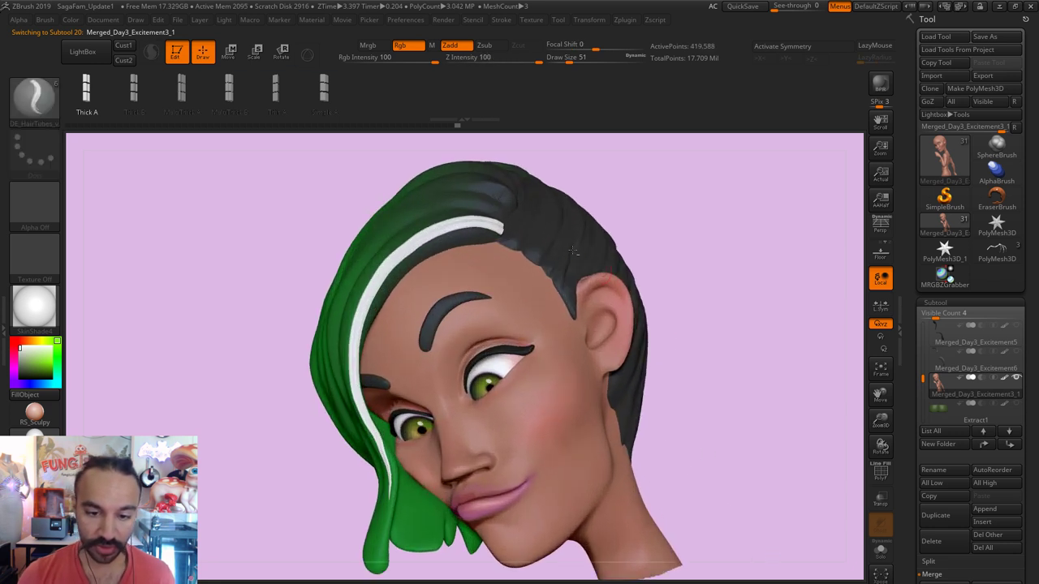
pyautogui.keyDown('alt'); pyautogui.click(488, 209); pyautogui.keyUp('alt')
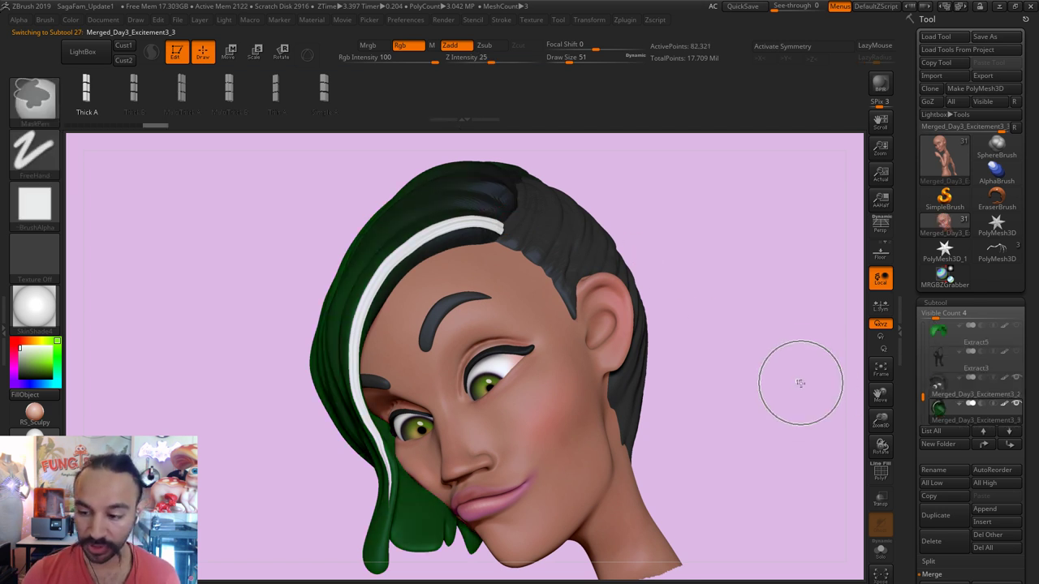
# Step: Add a grey hair-tube strand beside the white one using a different variant at size 68
pyautogui.moveTo(687, 229); pyautogui.dragTo(704, 236)
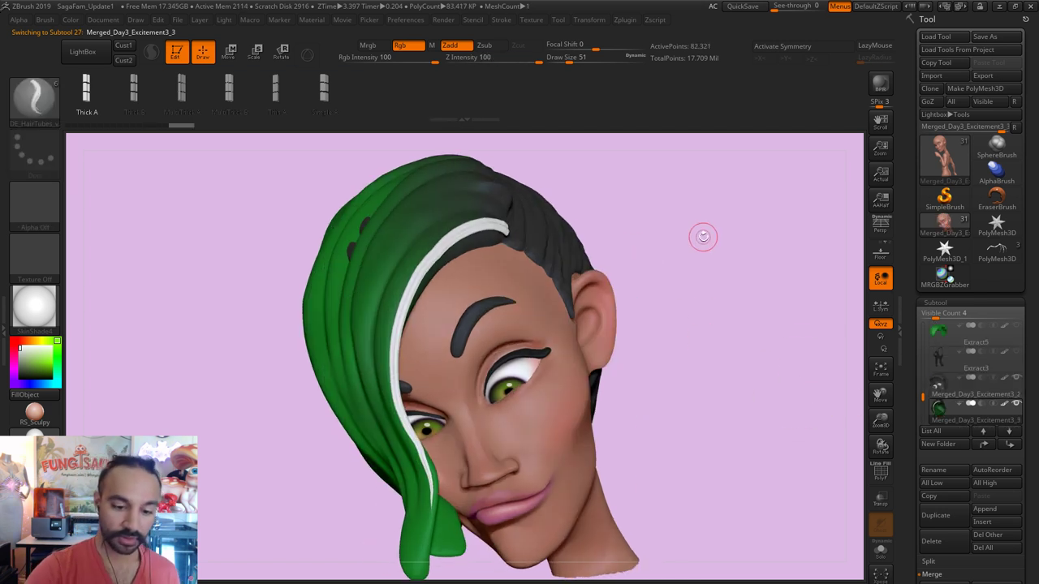
pyautogui.click(133, 89)
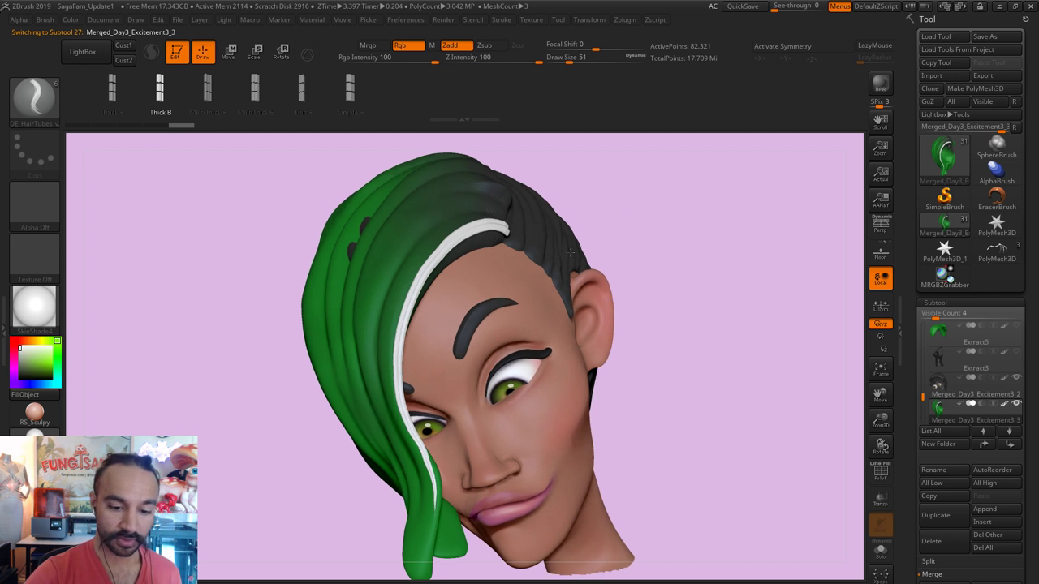
pyautogui.press('s')
pyautogui.moveTo(406, 442); pyautogui.dragTo(417, 444)
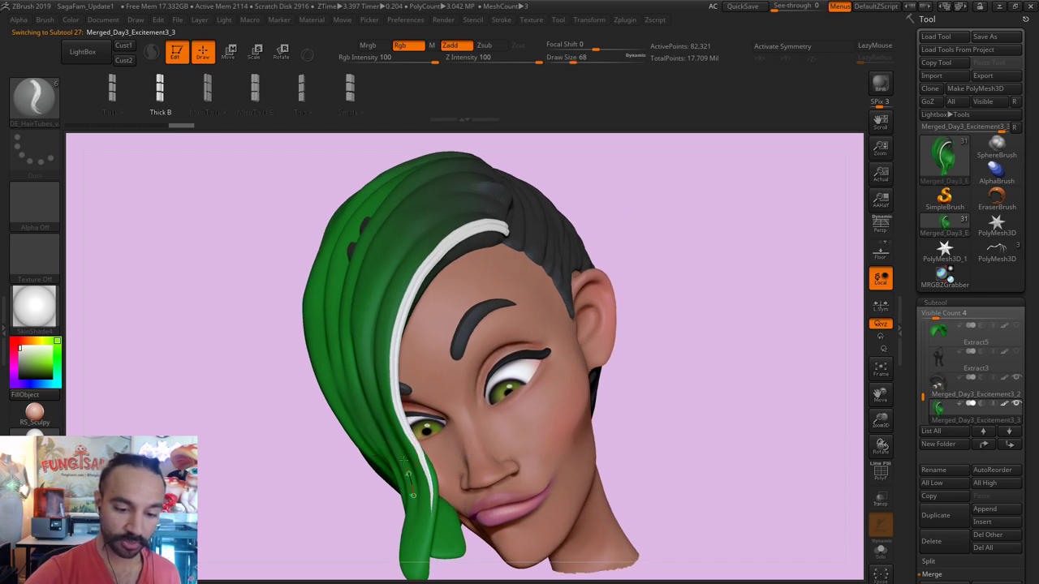
pyautogui.click(615, 204)
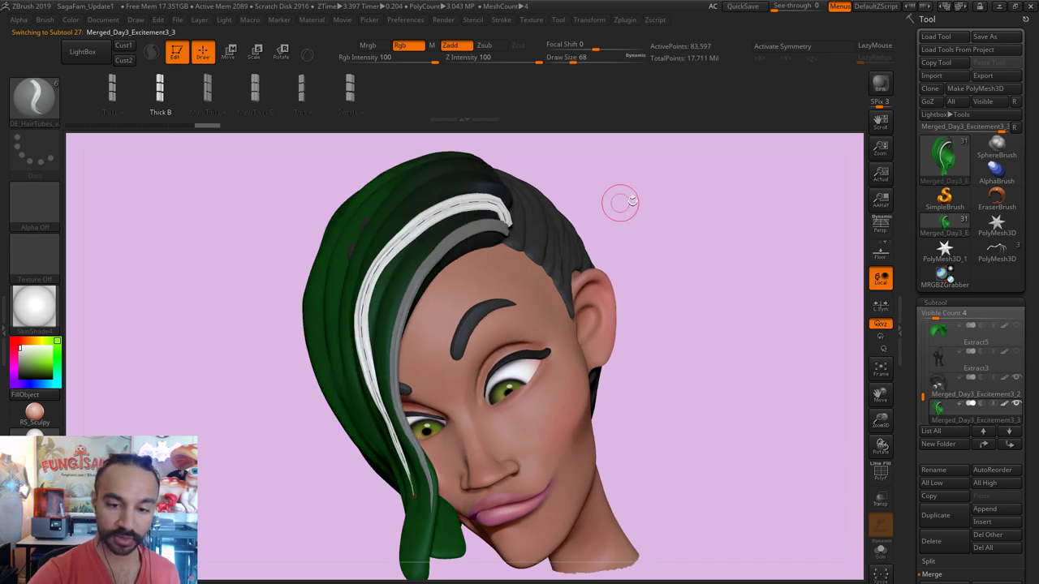
pyautogui.moveTo(631, 203)
pyautogui.mouseDown()
pyautogui.moveTo(369, 365)
pyautogui.moveTo(411, 496)
pyautogui.mouseUp()
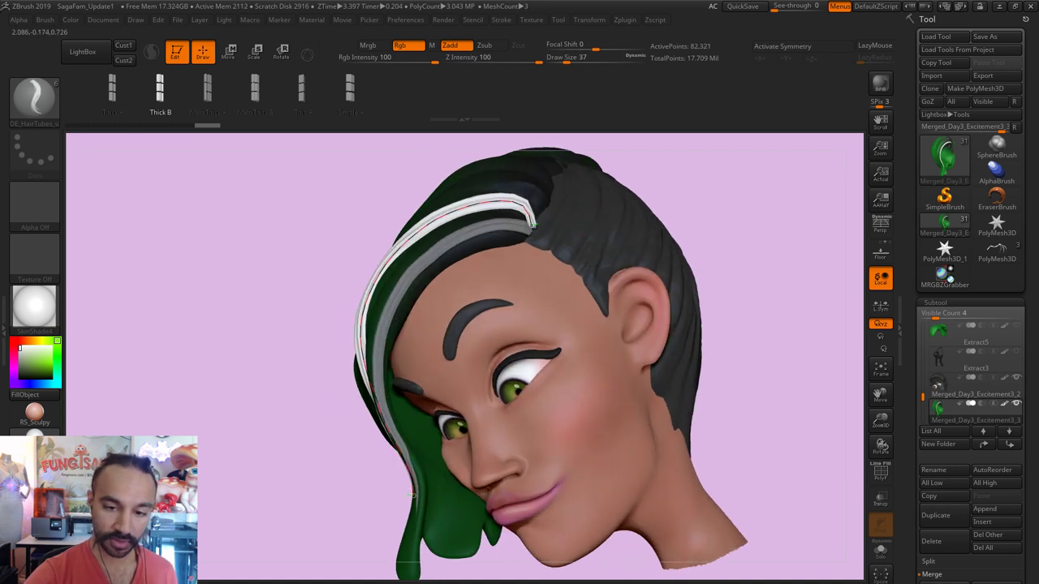
pyautogui.moveTo(243, 341); pyautogui.dragTo(147, 341)
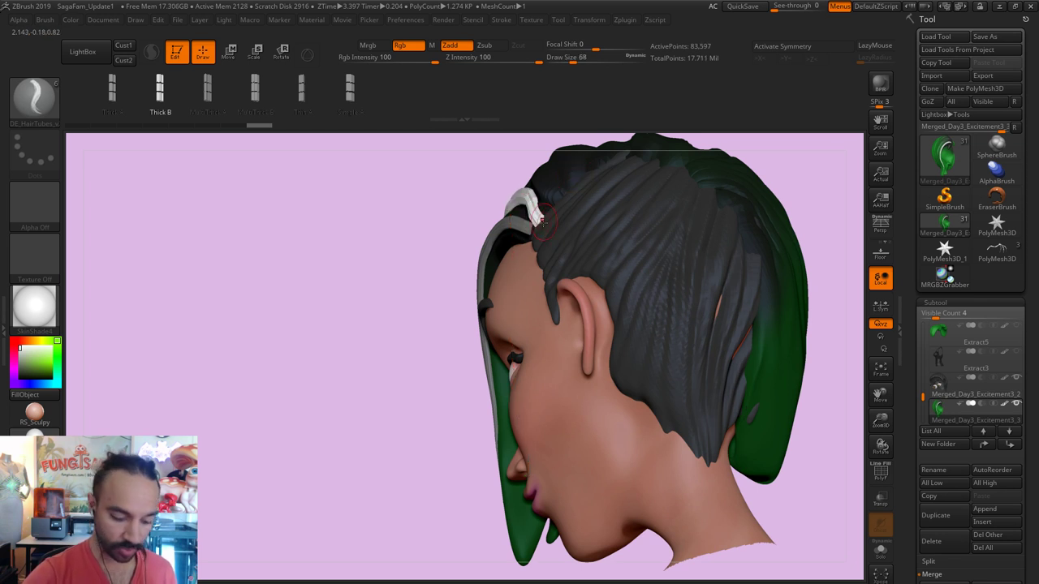
# Step: Switch to the Move brush, reduce its size, and clear the mask from the hair
pyautogui.press('b')
pyautogui.press('m')
pyautogui.press('v')
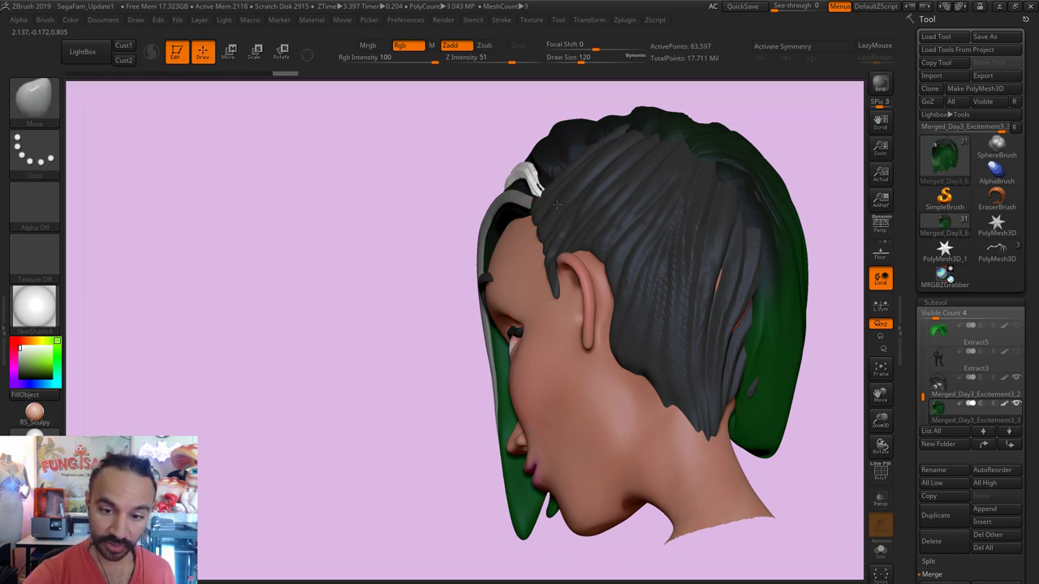
pyautogui.moveTo(433, 181)
pyautogui.mouseDown()
pyautogui.moveTo(543, 185)
pyautogui.moveTo(538, 174)
pyautogui.moveTo(547, 196)
pyautogui.mouseUp()
pyautogui.press('s')
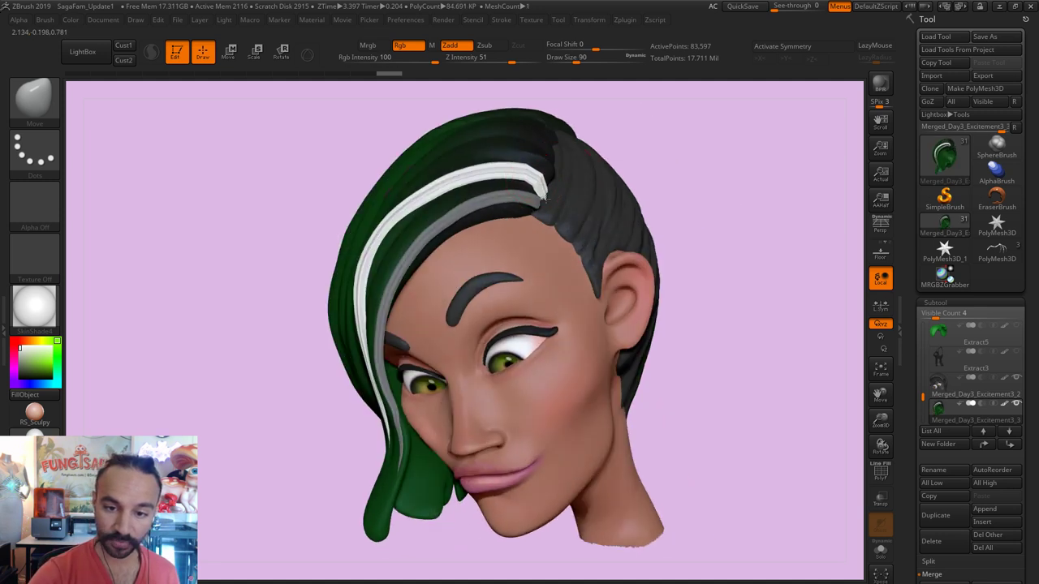
pyautogui.keyDown('ctrl'); pyautogui.moveTo(629, 152); pyautogui.dragTo(635, 158); pyautogui.keyUp('ctrl')
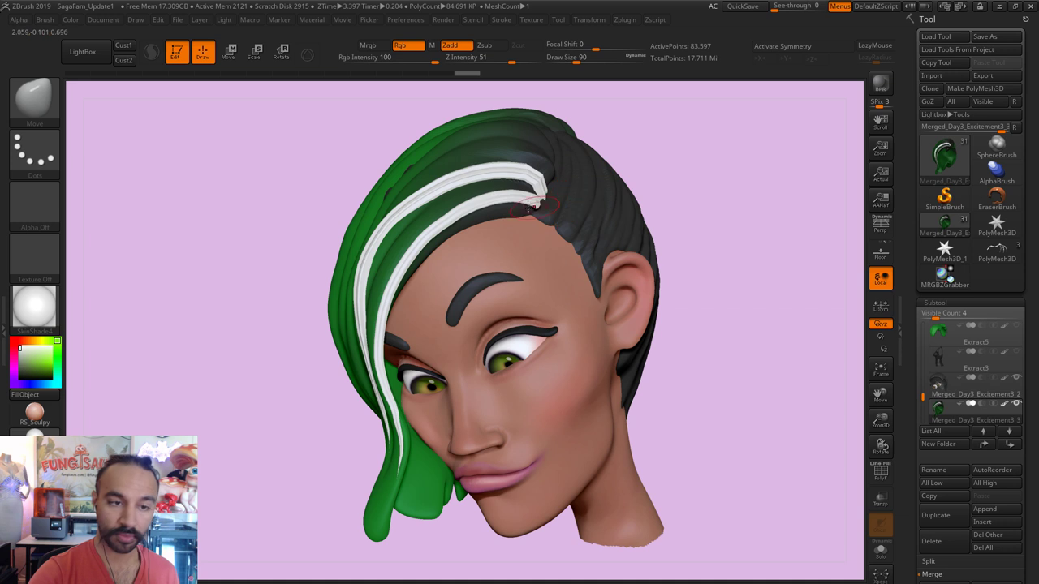
pyautogui.moveTo(642, 104); pyautogui.dragTo(638, 100)
# Step: Mask the hair outside the white tube and zoom in on the forehead hairline
pyautogui.press('r')
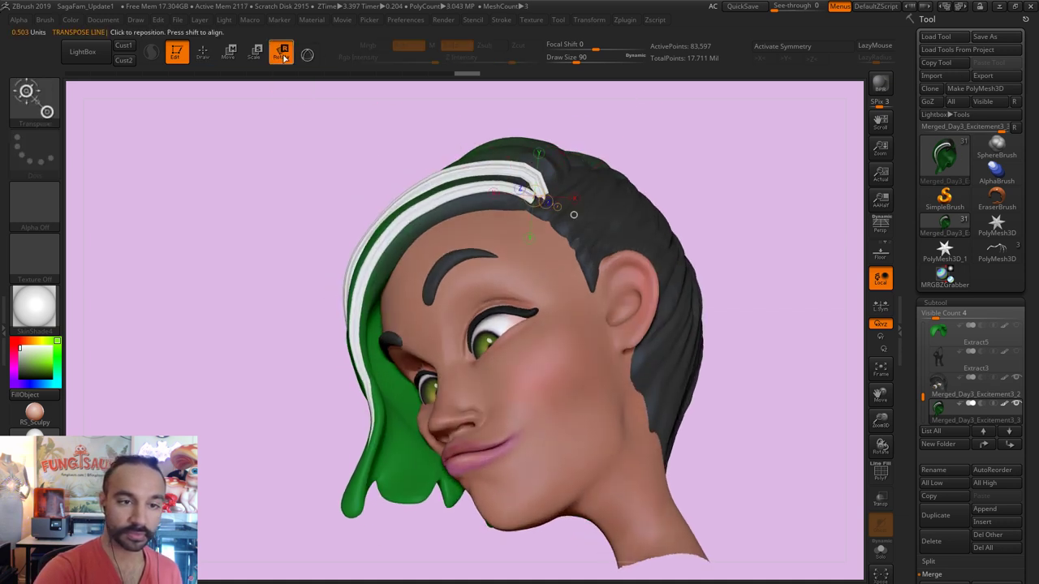
pyautogui.keyDown('ctrl'); pyautogui.moveTo(573, 214); pyautogui.dragTo(550, 157); pyautogui.keyUp('ctrl')
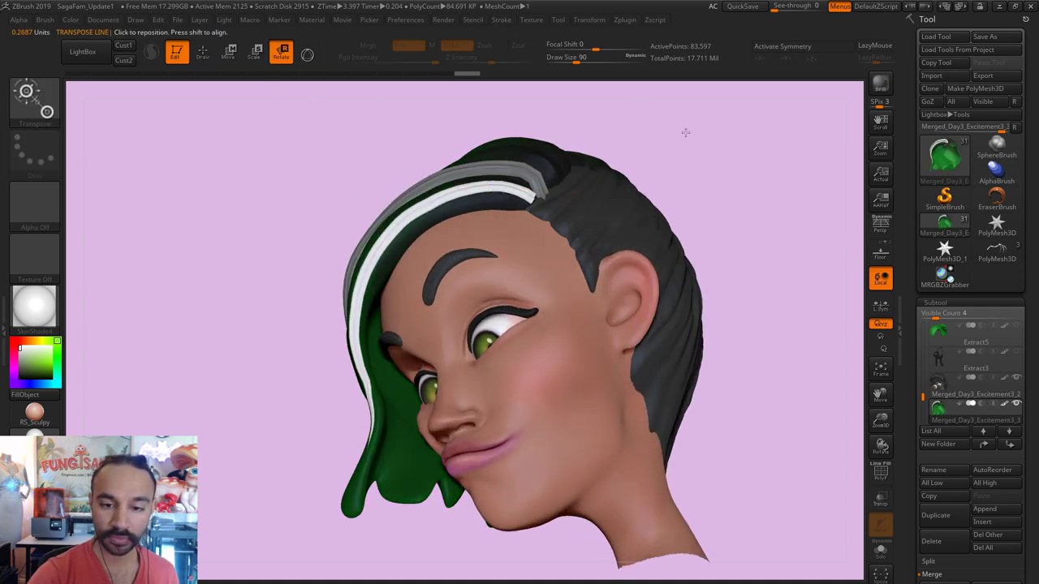
pyautogui.keyDown('alt'); pyautogui.moveTo(684, 133); pyautogui.dragTo(696, 160); pyautogui.keyUp('alt')
pyautogui.moveTo(696, 161); pyautogui.dragTo(405, 171, button='right')
pyautogui.press('q')
pyautogui.moveTo(242, 232)
pyautogui.mouseDown(button='right')
pyautogui.moveTo(490, 234)
pyautogui.moveTo(482, 220)
pyautogui.moveTo(539, 167)
pyautogui.moveTo(514, 174)
pyautogui.moveTo(520, 236)
pyautogui.mouseUp(button='right')
# Step: Reshape the white and grey tube ends into the dark hair at the hairline
pyautogui.press('[')
pyautogui.press(']')
pyautogui.press(']')
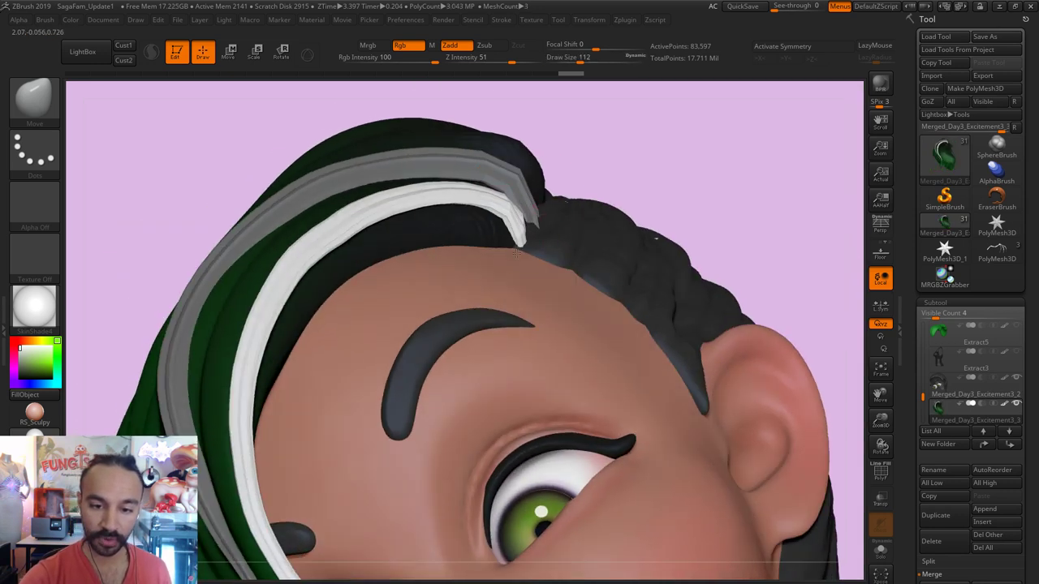
pyautogui.moveTo(659, 155); pyautogui.dragTo(505, 203, button='right')
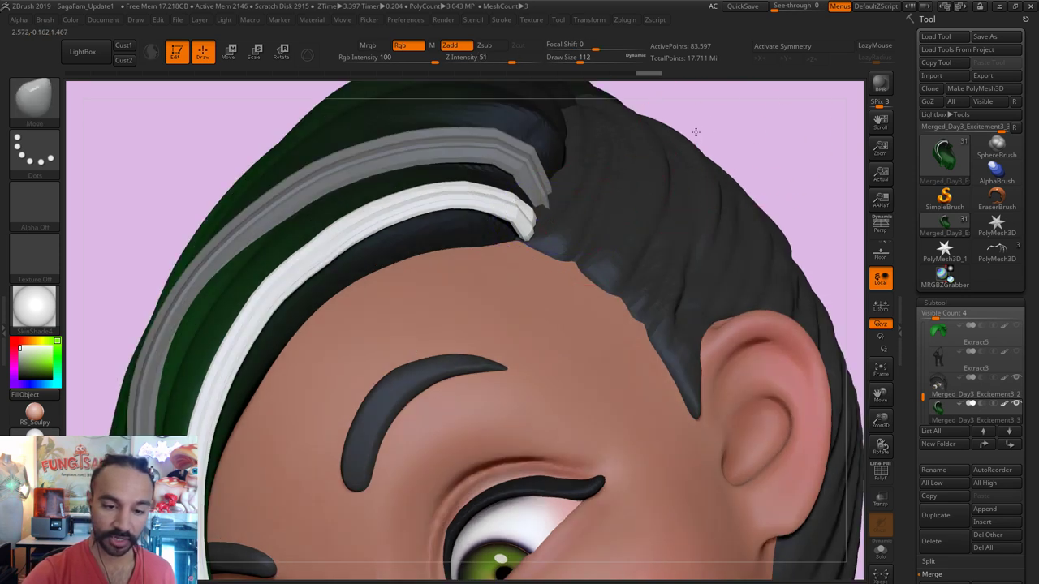
pyautogui.press('f')
pyautogui.press('[')
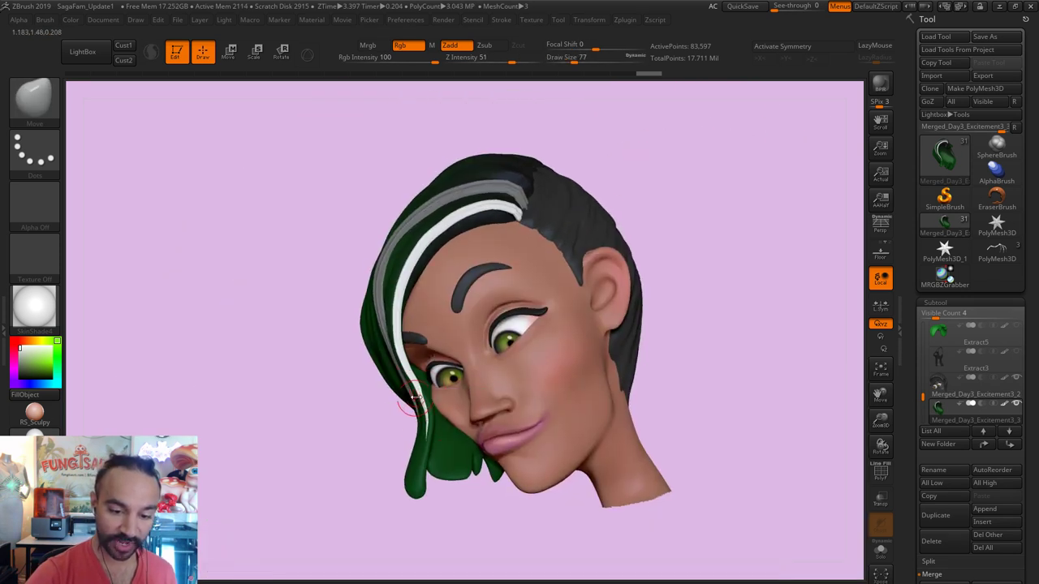
pyautogui.press('[')
pyautogui.moveTo(412, 383); pyautogui.dragTo(531, 499, button='right')
# Step: Clear the hair mask with Ctrl+Shift+A and turn the head back to the front
pyautogui.press(']')
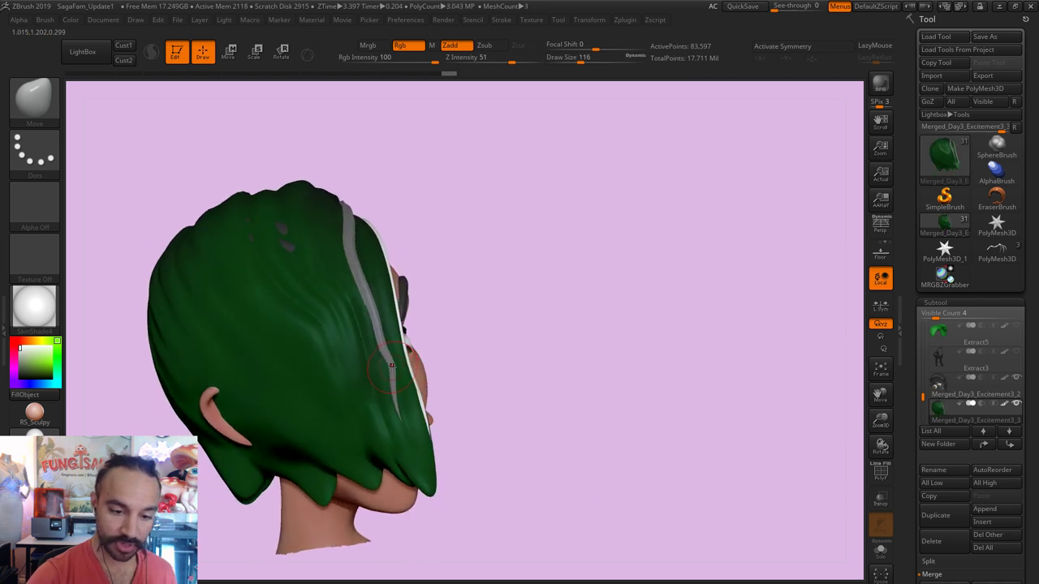
pyautogui.hotkey('ctrl', 'shift', 'a')
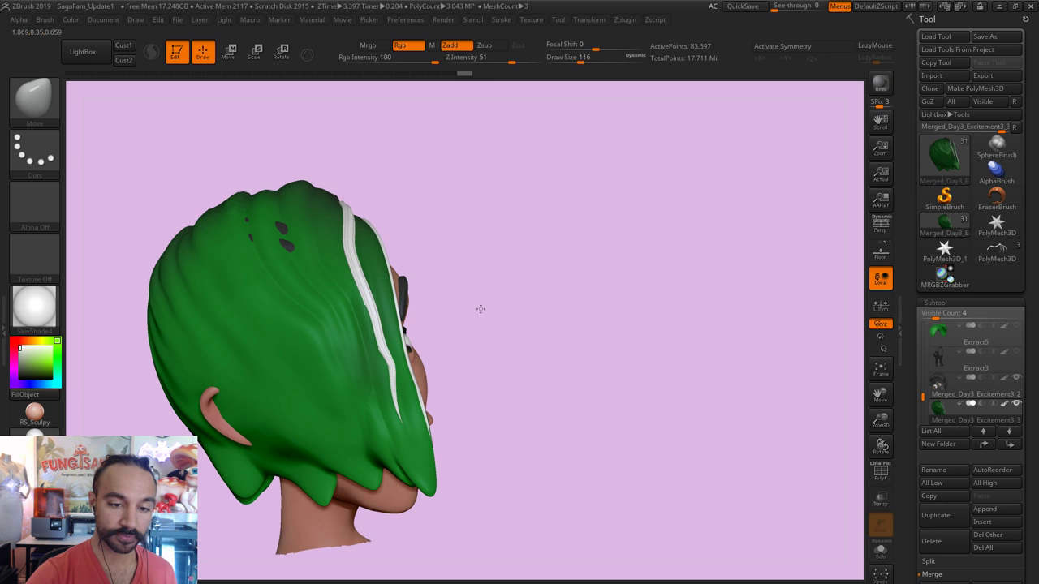
pyautogui.moveTo(481, 309); pyautogui.dragTo(615, 204, button='right')
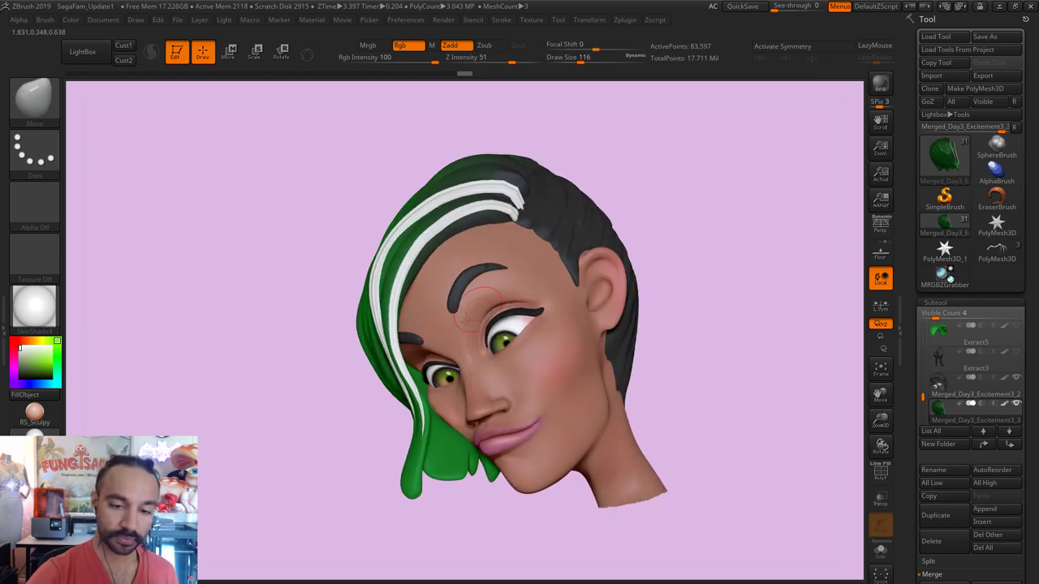
pyautogui.click(47, 118)
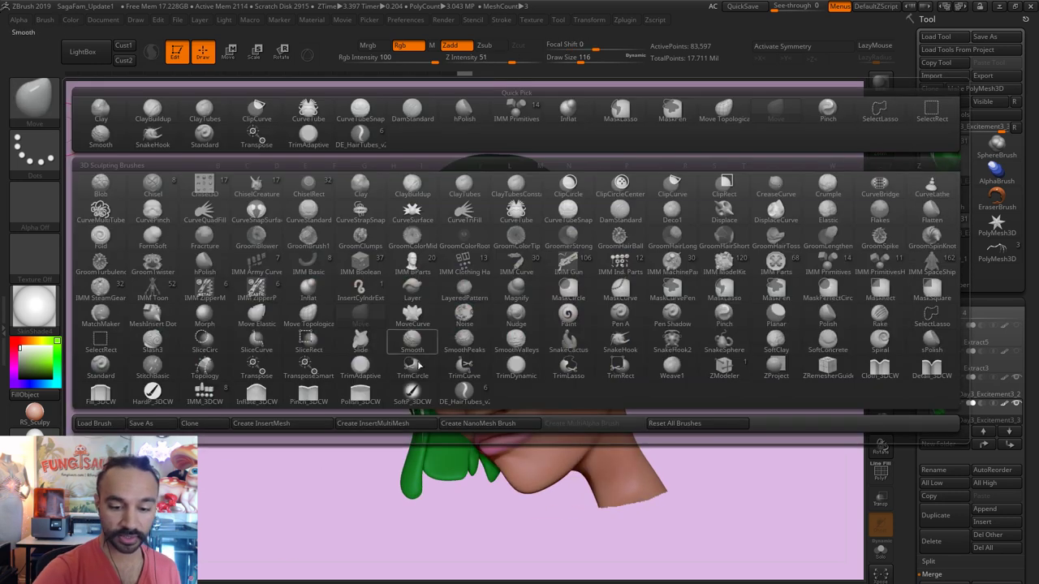
# Step: Pick the DE_HairTubes brush from the library and shrink its Draw Size
pyautogui.click(464, 392)
pyautogui.press('s')
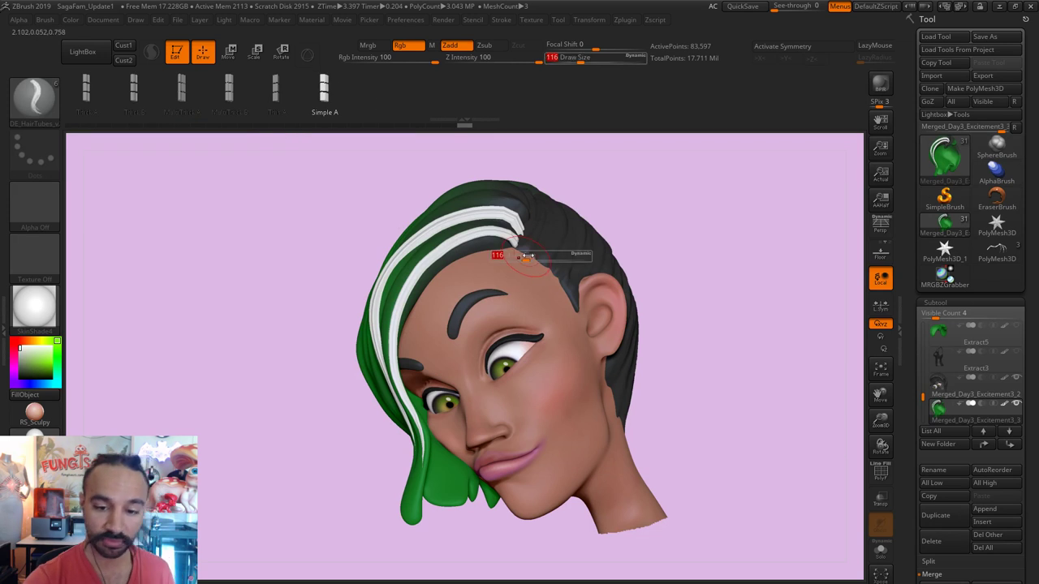
pyautogui.moveTo(526, 256); pyautogui.dragTo(523, 257)
pyautogui.press('s')
pyautogui.click(568, 294)
pyautogui.press('s')
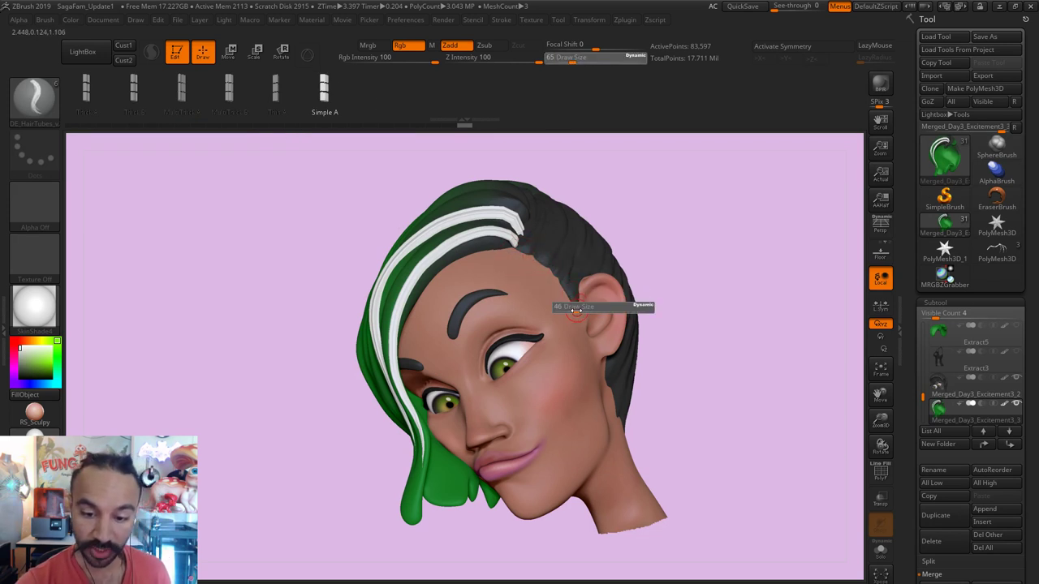
pyautogui.click(573, 317)
# Step: Discard the stray curves and draw a thin white strand up by the ear
pyautogui.click(579, 331)
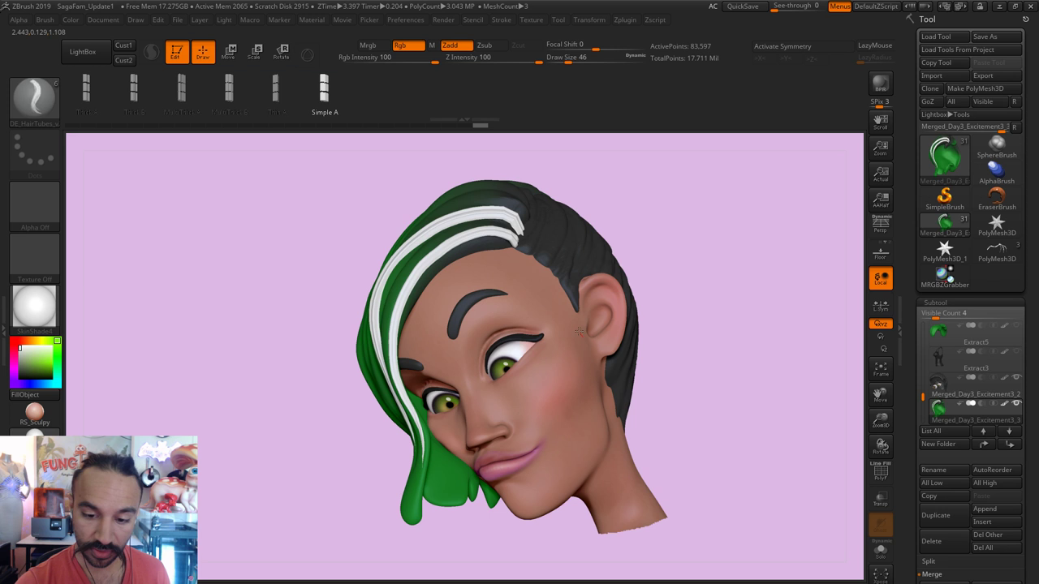
pyautogui.click(583, 338)
pyautogui.press('s')
pyautogui.click(581, 334)
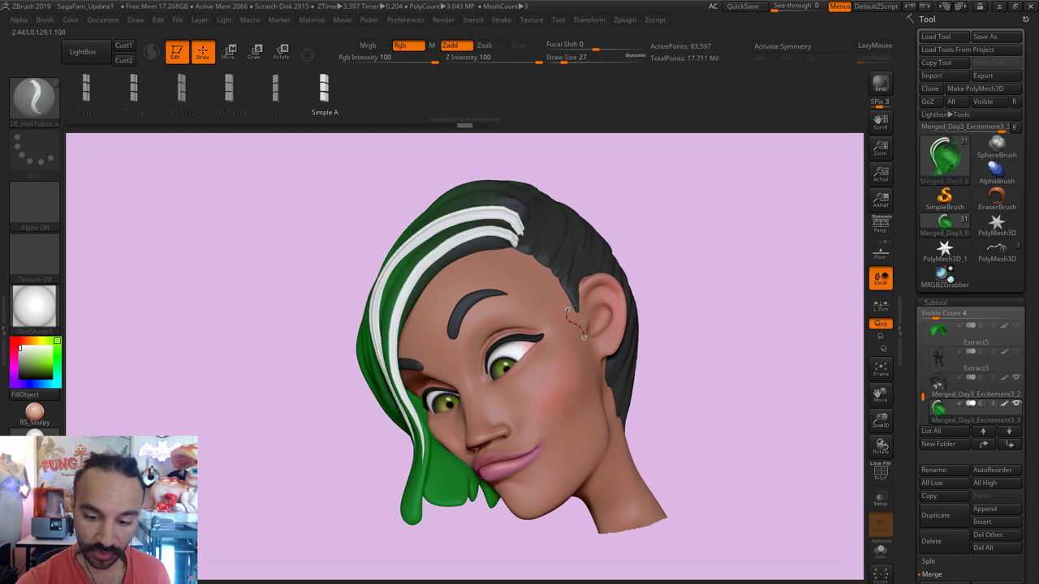
pyautogui.click(582, 336)
pyautogui.moveTo(571, 309); pyautogui.dragTo(578, 266)
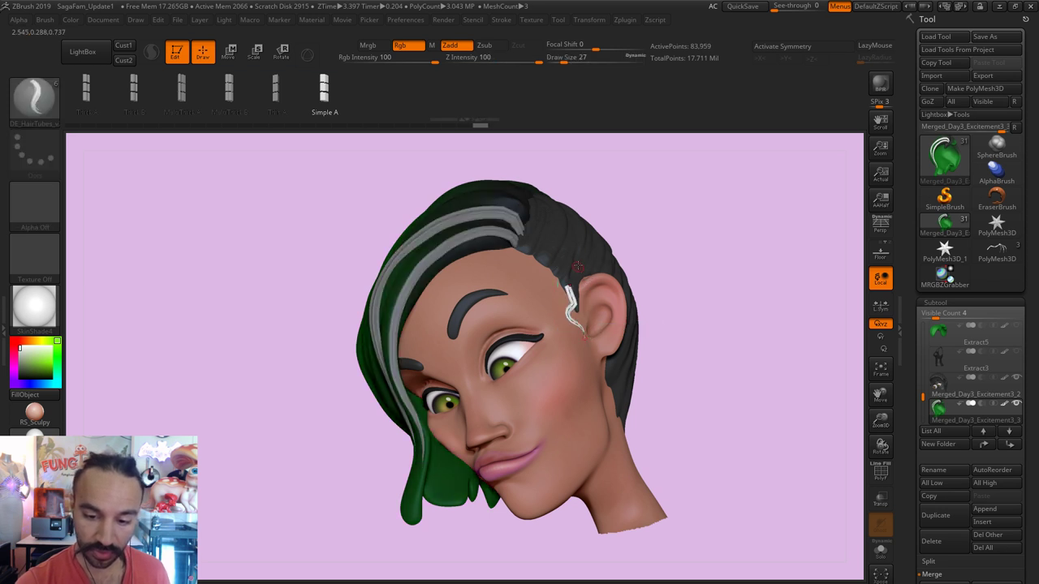
pyautogui.press('s')
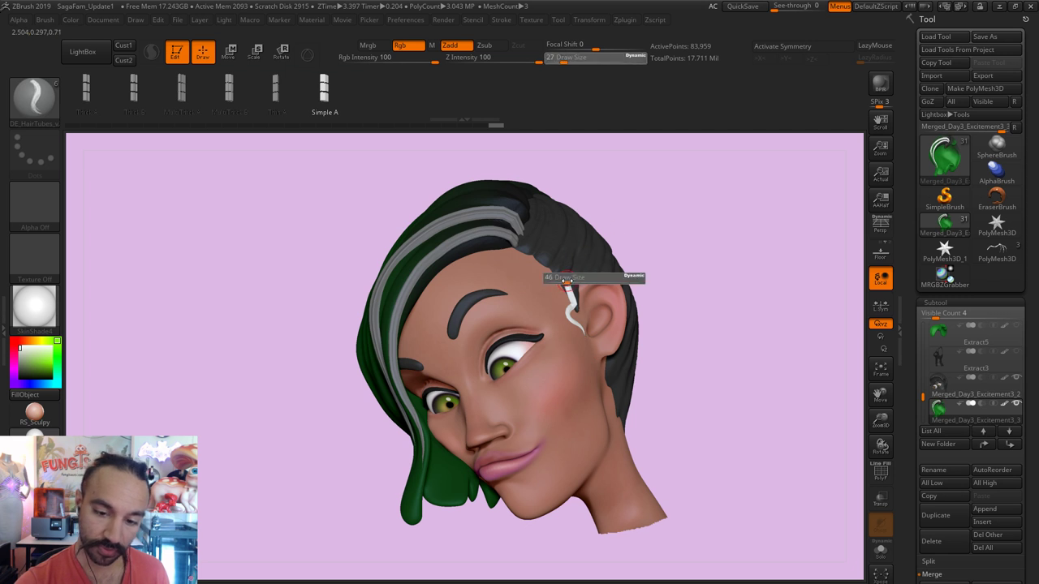
pyautogui.click(569, 276)
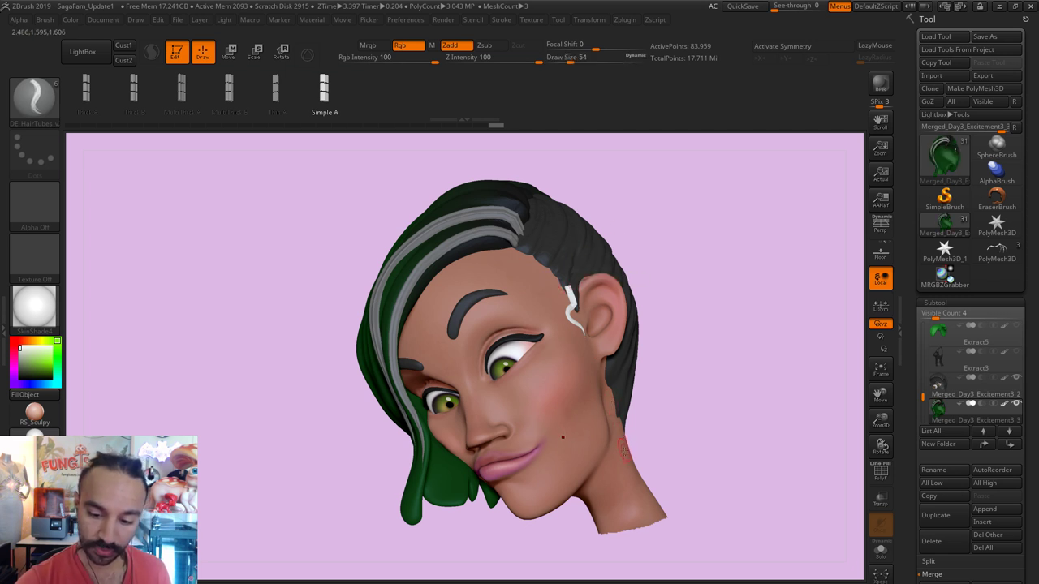
# Step: Turn curves into hair strands on the neck and along the green hair by the cheek
pyautogui.click(619, 422)
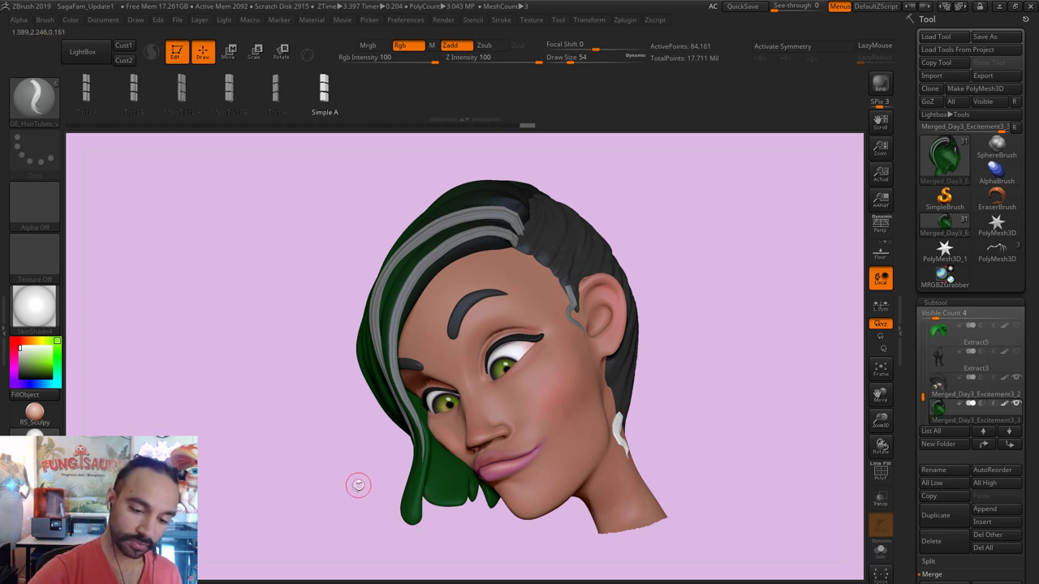
pyautogui.moveTo(358, 486); pyautogui.dragTo(568, 484)
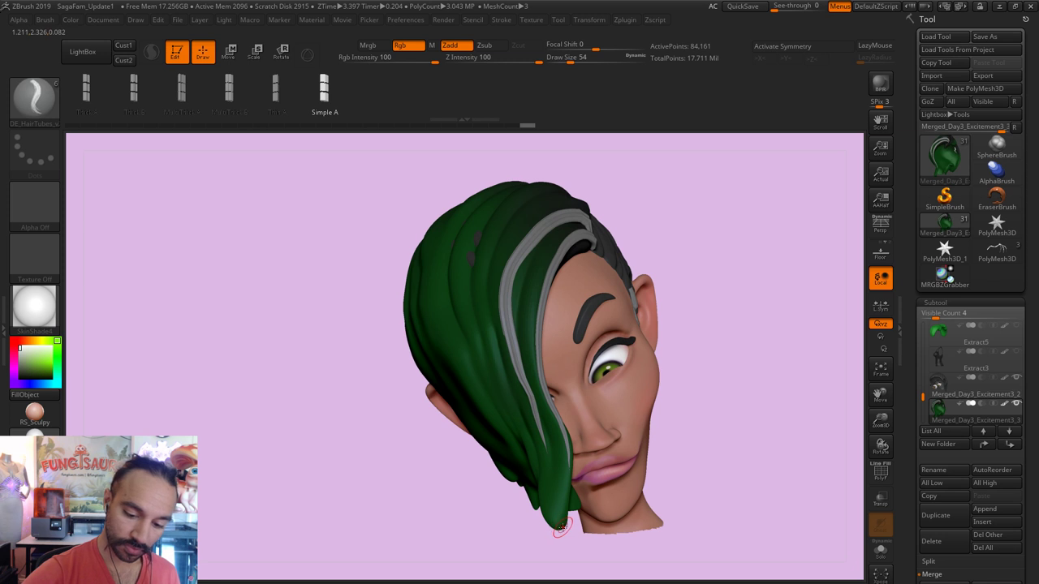
pyautogui.click(542, 420)
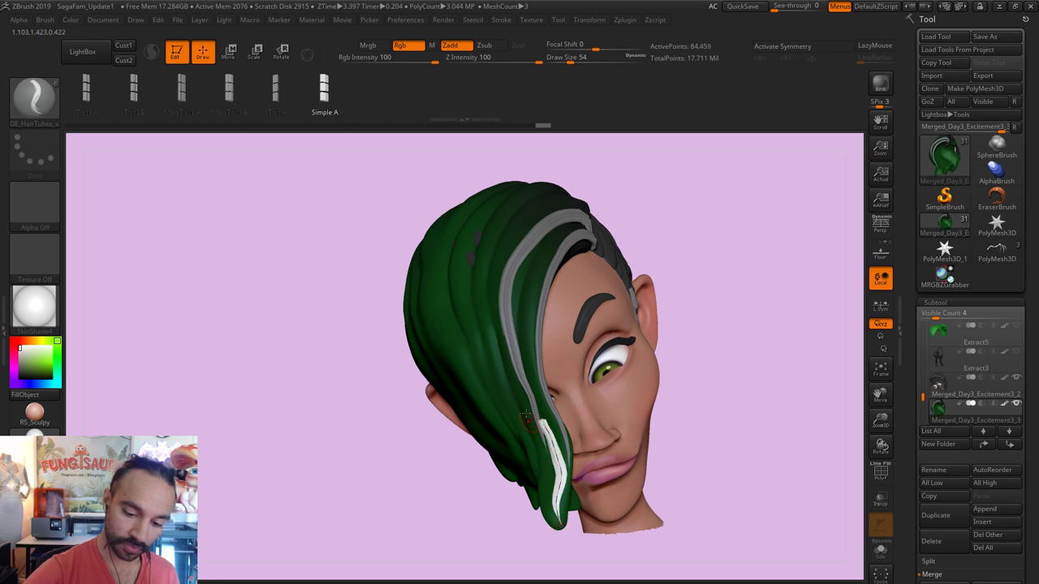
pyautogui.press('b')
pyautogui.press('m')
pyautogui.press('v')
pyautogui.moveTo(682, 360); pyautogui.dragTo(536, 398)
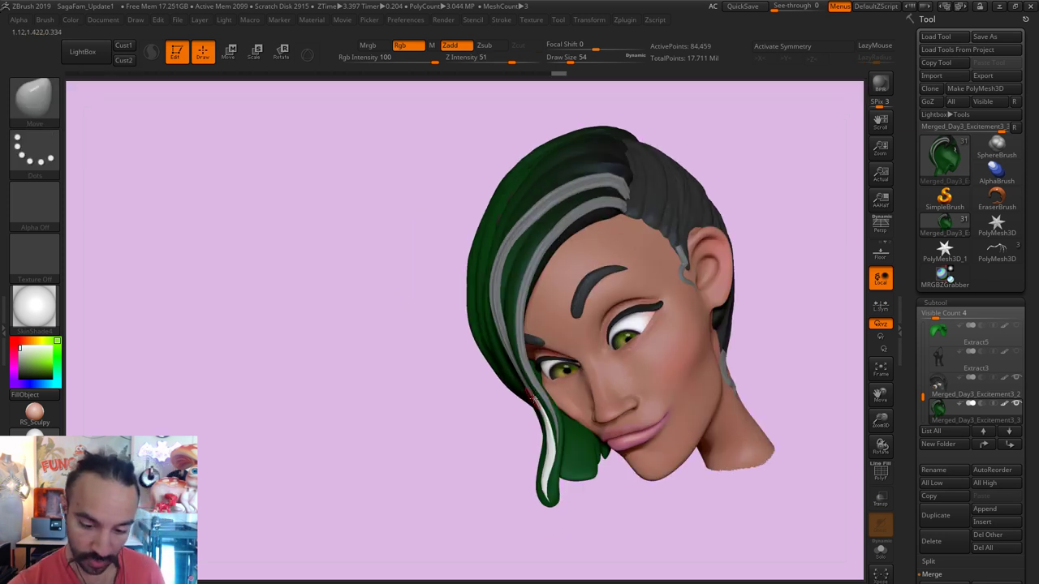
pyautogui.press('s')
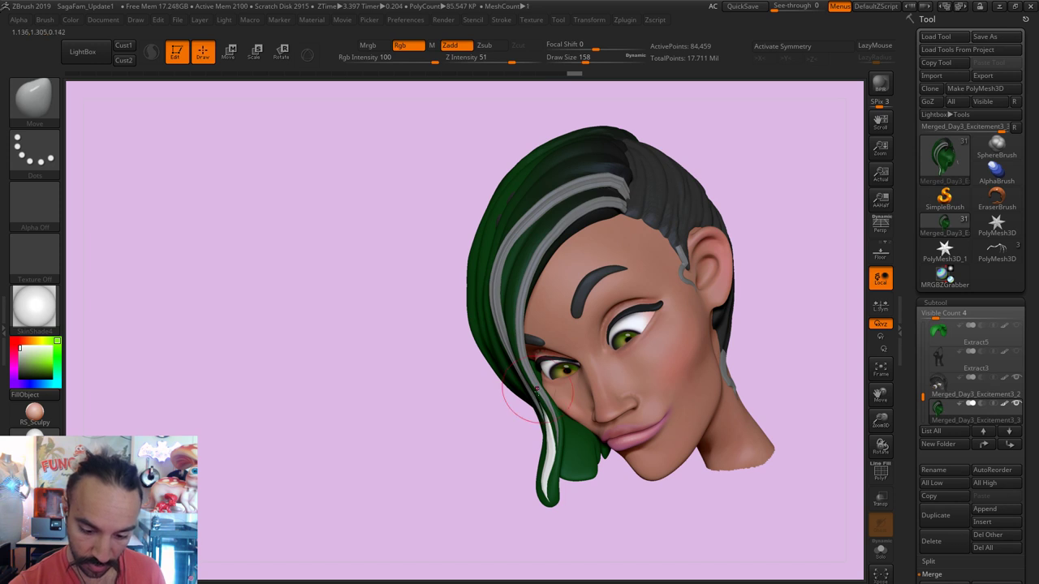
pyautogui.moveTo(530, 469); pyautogui.dragTo(545, 438)
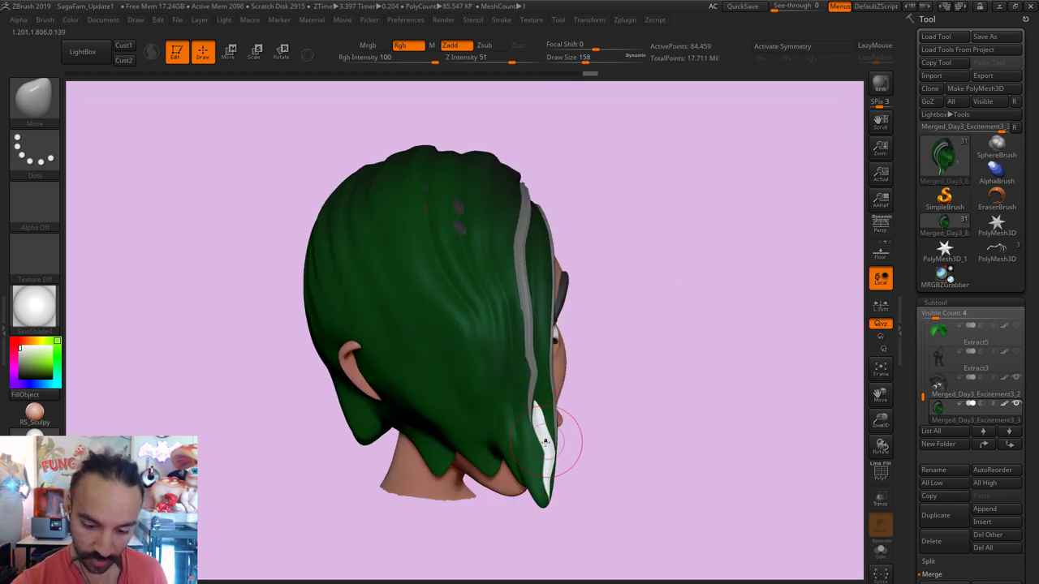
# Step: Reselect DE_HairTubes, draw a Thin strand down the side hair, then choose MultiThick B
pyautogui.click(34, 97)
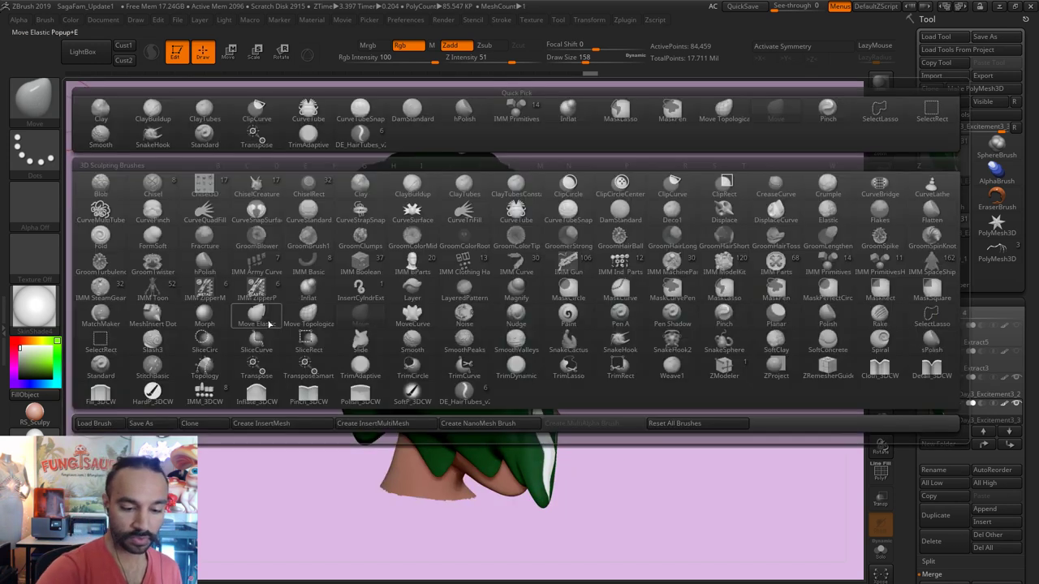
pyautogui.click(471, 399)
pyautogui.click(280, 104)
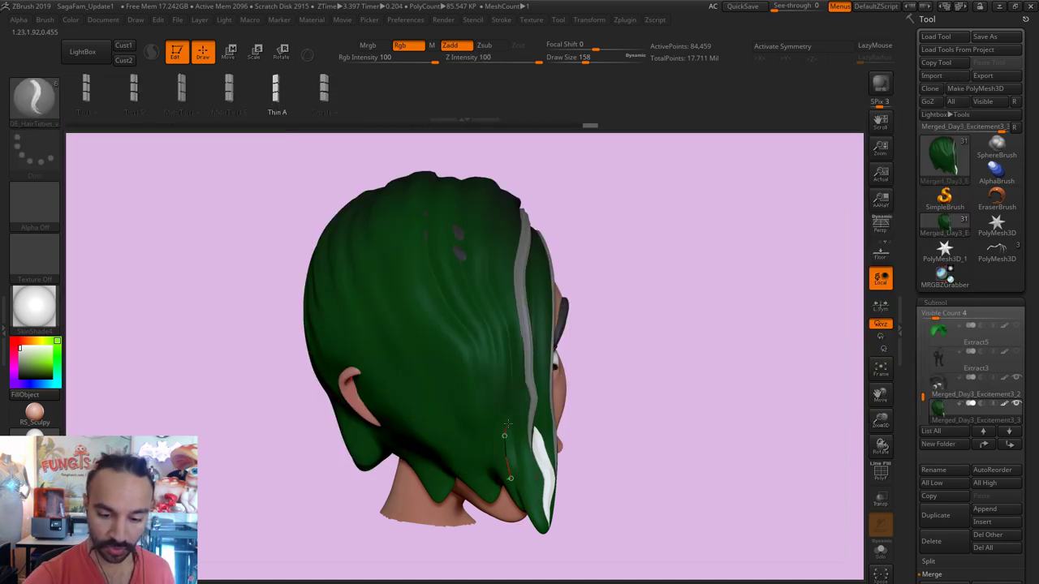
pyautogui.moveTo(513, 375); pyautogui.dragTo(513, 334)
pyautogui.moveTo(502, 286); pyautogui.dragTo(505, 430)
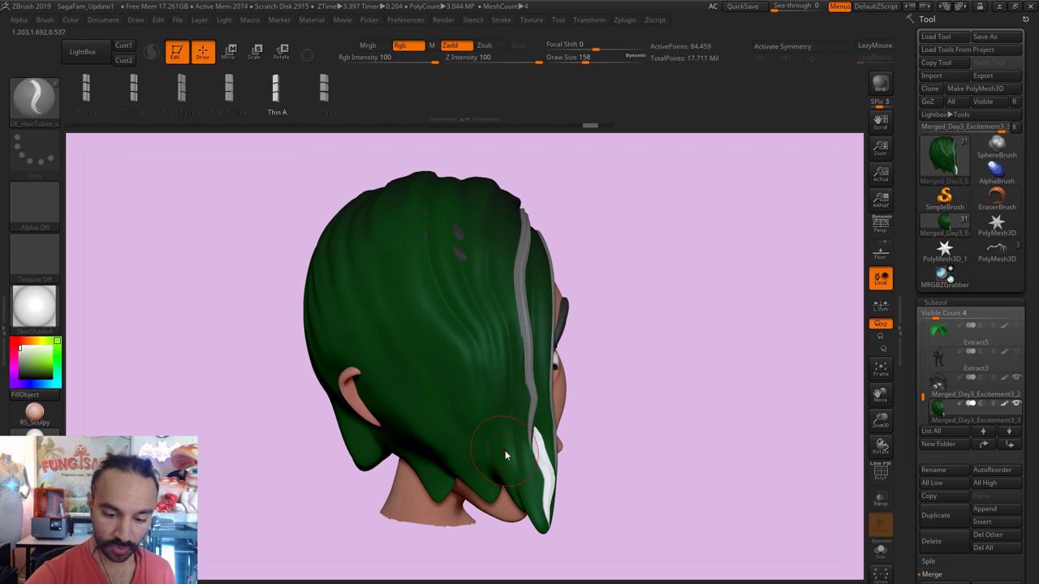
pyautogui.click(231, 91)
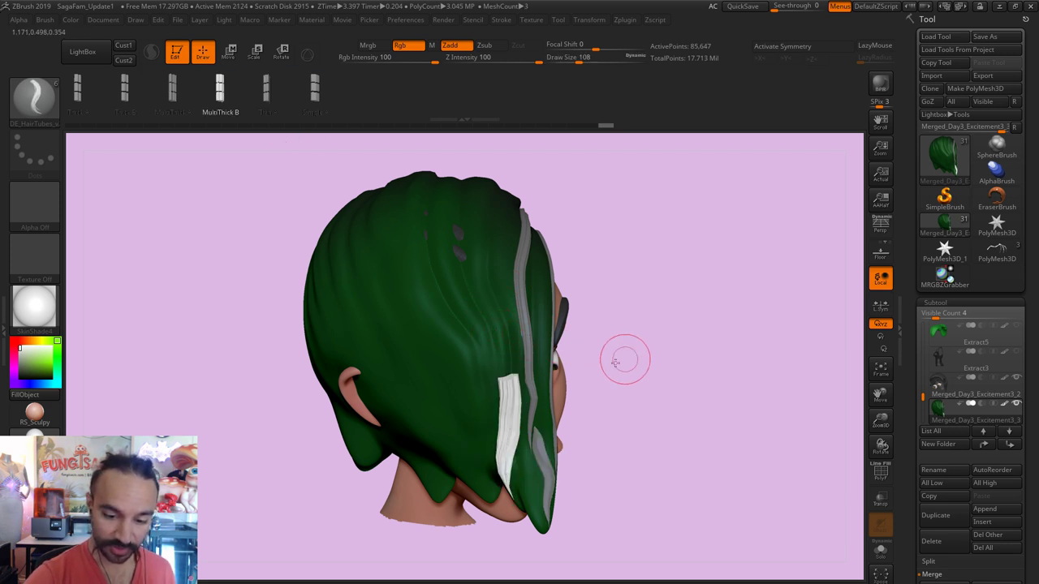
# Step: Pull the white cheek strand further down with the Move brush and clear the mask
pyautogui.moveTo(615, 362); pyautogui.dragTo(519, 373)
pyautogui.press('b')
pyautogui.press('m')
pyautogui.press('v')
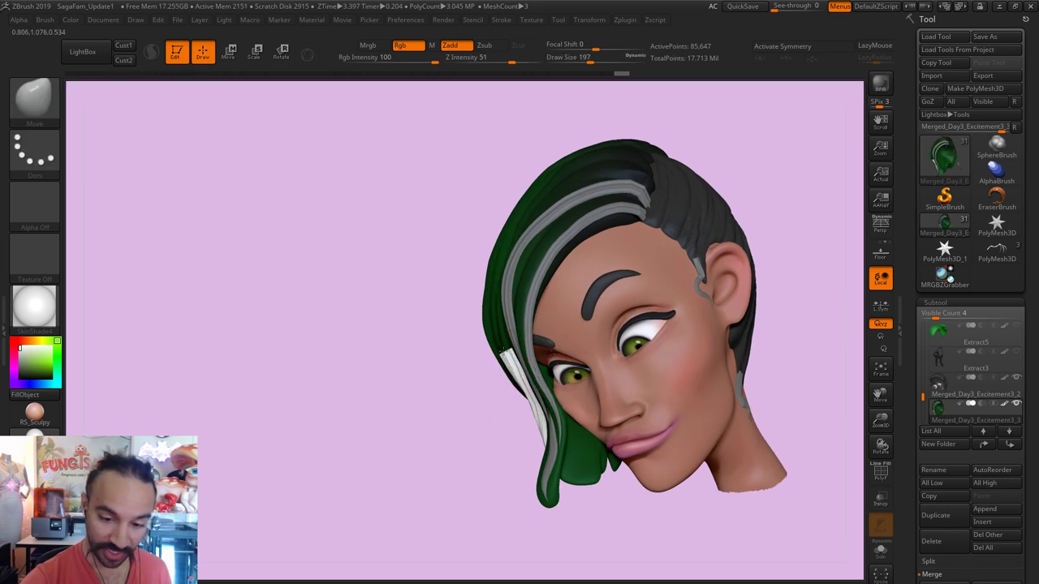
pyautogui.moveTo(524, 370)
pyautogui.mouseDown()
pyautogui.moveTo(523, 418)
pyautogui.moveTo(495, 441)
pyautogui.moveTo(528, 436)
pyautogui.moveTo(513, 390)
pyautogui.moveTo(500, 418)
pyautogui.mouseUp()
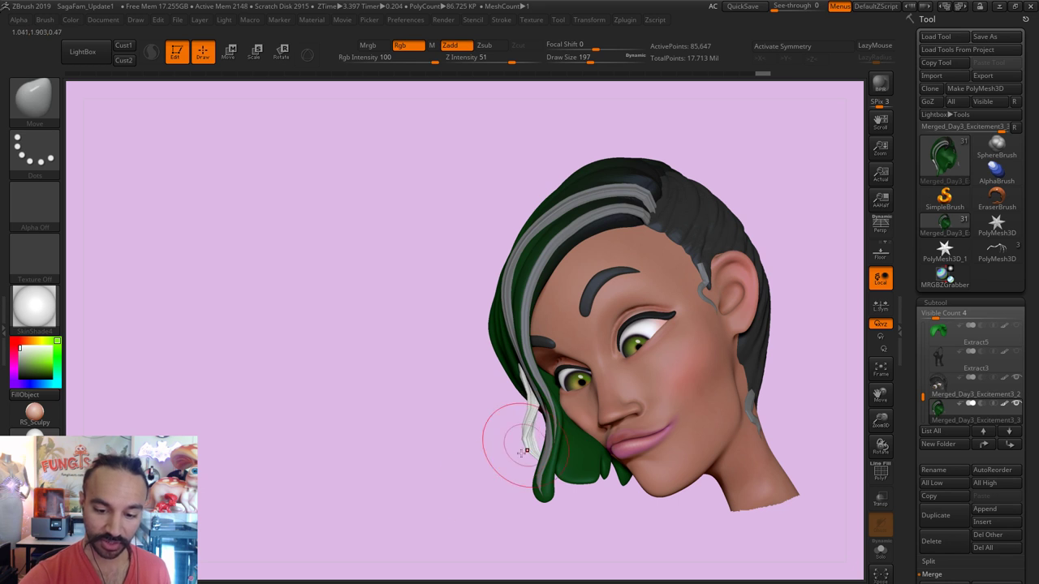
pyautogui.keyDown('ctrl'); pyautogui.moveTo(445, 482); pyautogui.dragTo(463, 469); pyautogui.keyUp('ctrl')
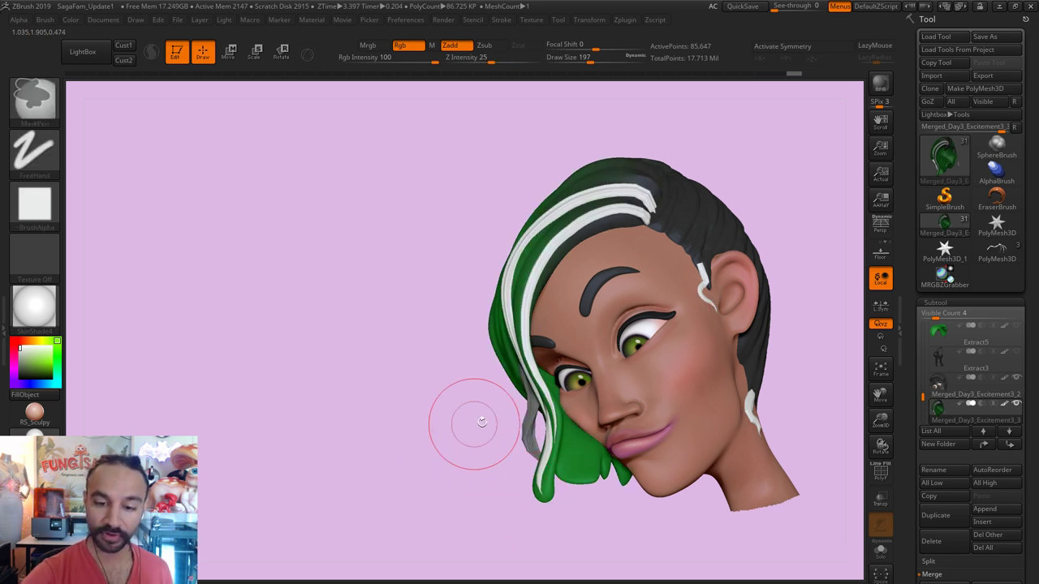
pyautogui.click(45, 112)
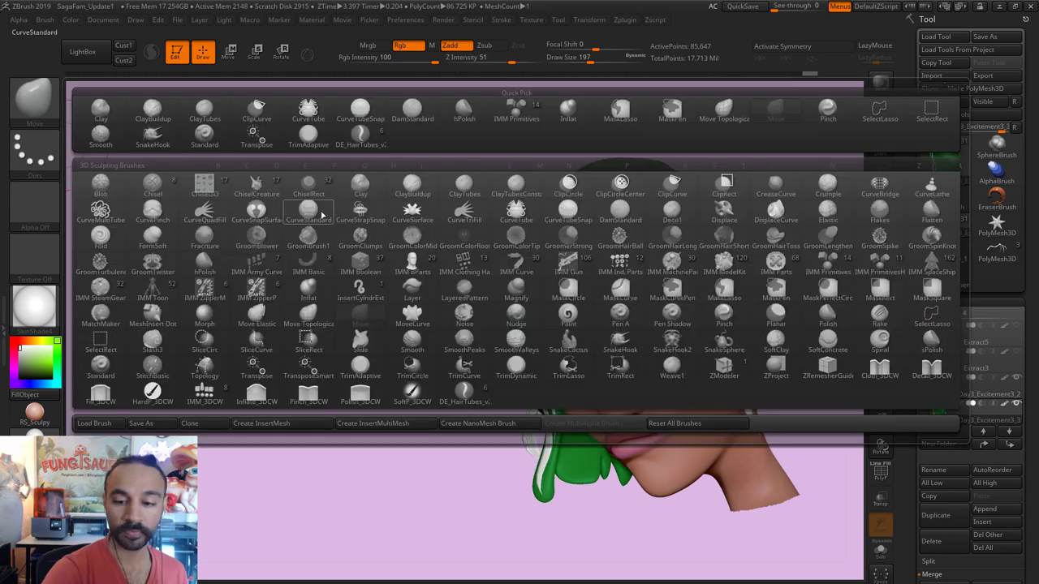
# Step: Select the DE_HairTubes brush and reduce its Draw Size to 74
pyautogui.click(462, 397)
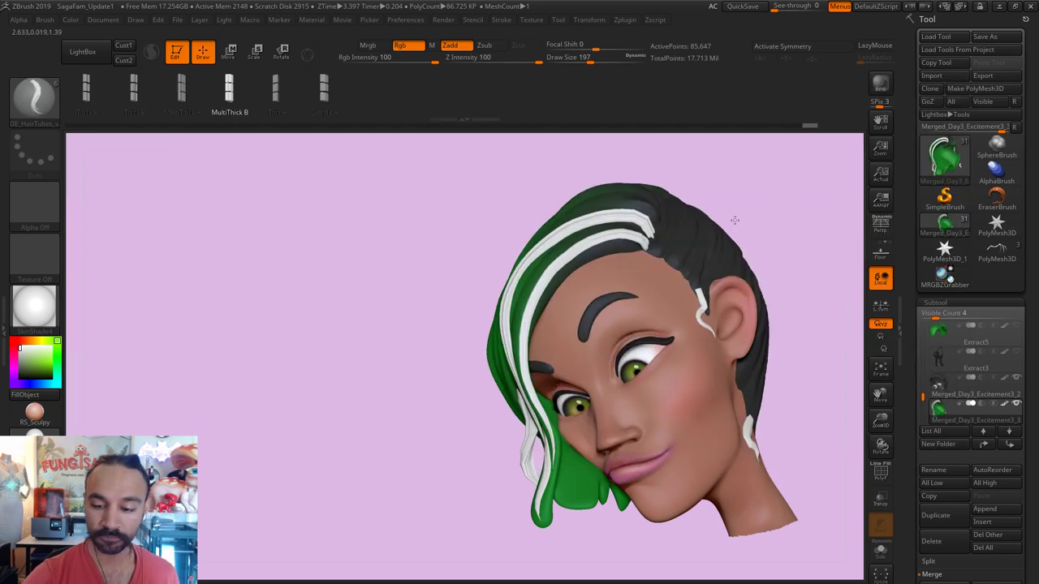
pyautogui.press('s')
pyautogui.moveTo(720, 371); pyautogui.dragTo(703, 371)
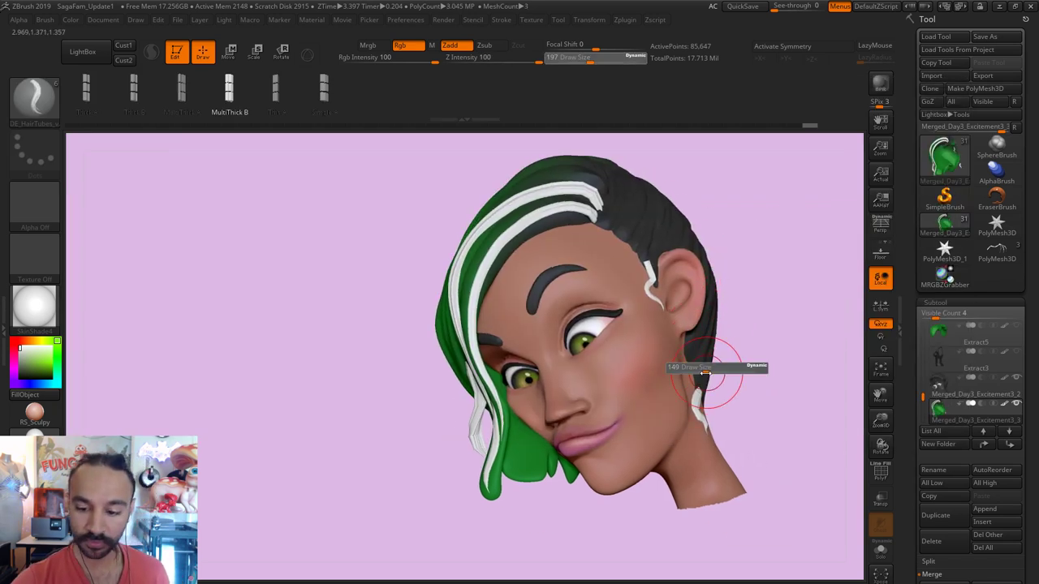
pyautogui.moveTo(726, 401)
pyautogui.mouseDown(button='right')
pyautogui.moveTo(715, 381)
pyautogui.moveTo(725, 406)
pyautogui.mouseUp(button='right')
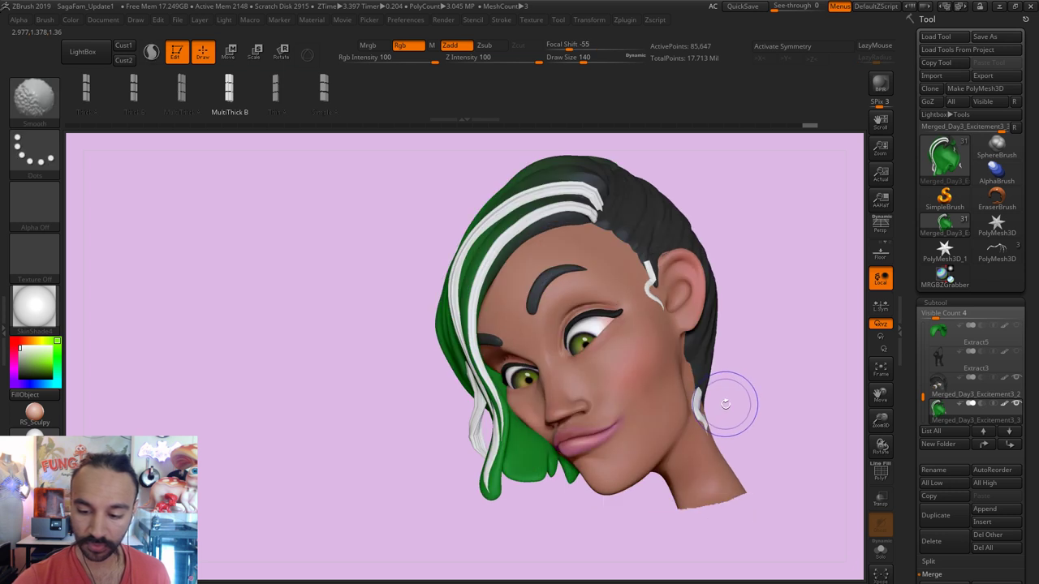
pyautogui.press('s')
pyautogui.moveTo(726, 413); pyautogui.dragTo(715, 412)
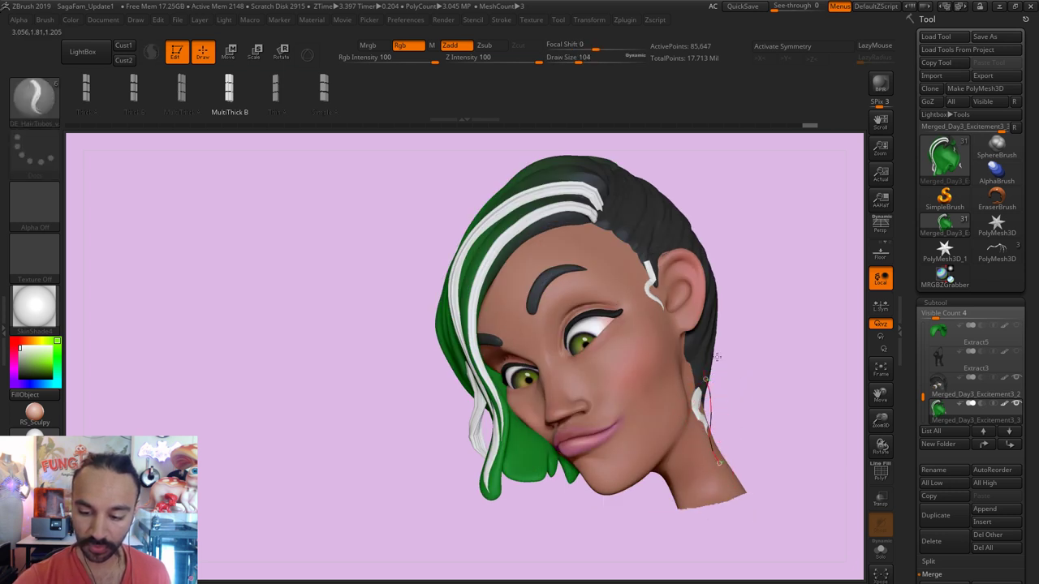
pyautogui.press('s')
pyautogui.moveTo(726, 365); pyautogui.dragTo(716, 364)
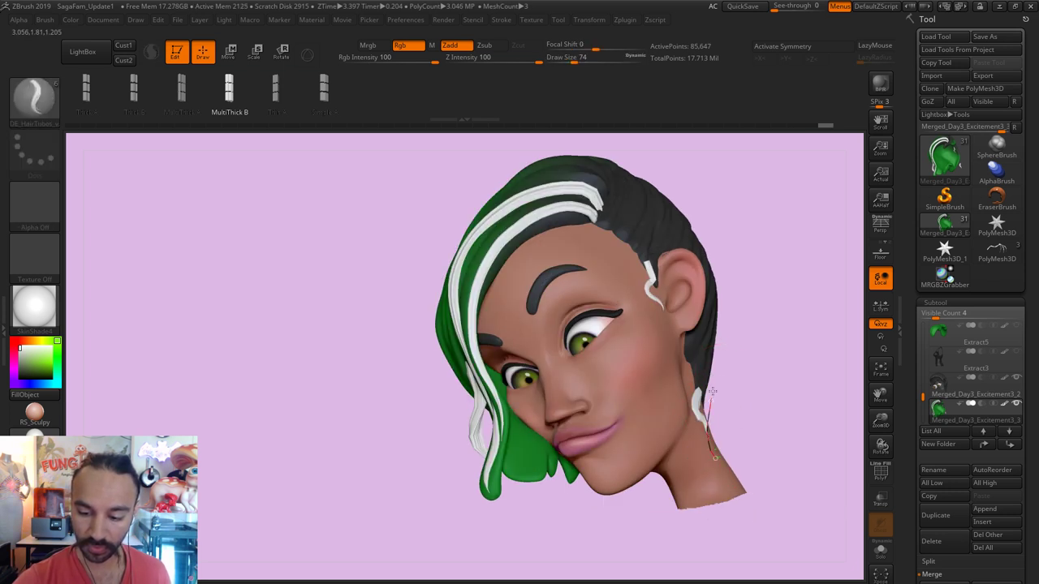
# Step: Draw a white hair tube down the neck behind the ear, redrawing it once
pyautogui.click(728, 342)
pyautogui.moveTo(744, 366); pyautogui.dragTo(732, 436, button='right')
pyautogui.moveTo(721, 351); pyautogui.dragTo(727, 428)
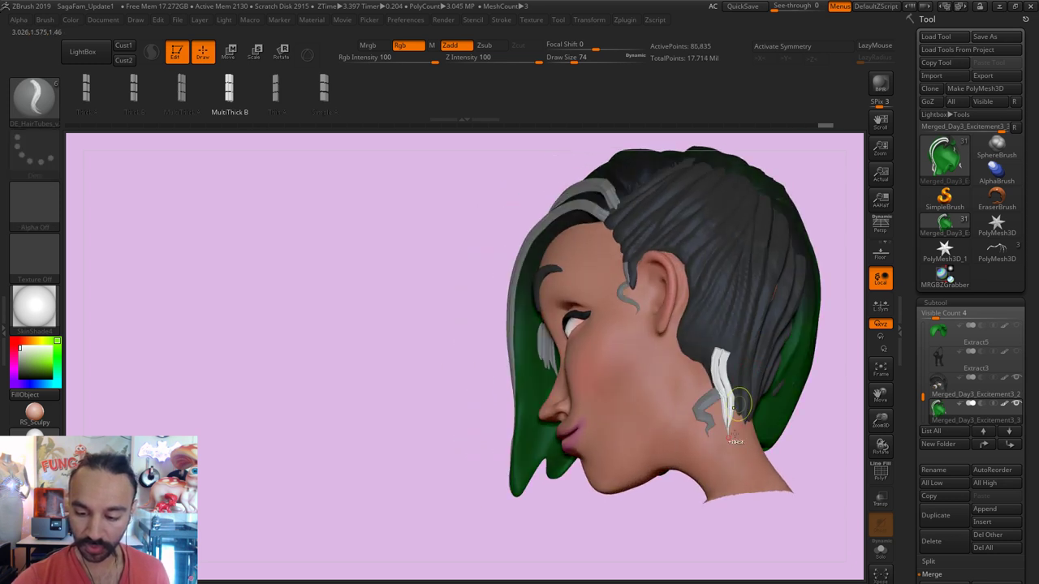
pyautogui.hotkey('ctrl', 'z')
pyautogui.moveTo(730, 302); pyautogui.dragTo(747, 341)
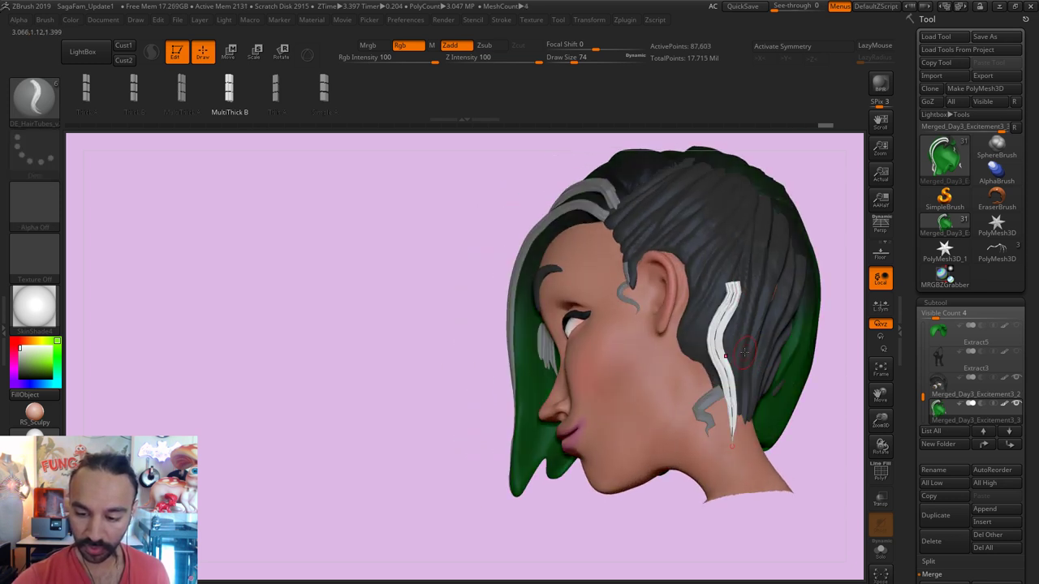
pyautogui.moveTo(827, 341); pyautogui.dragTo(749, 288)
# Step: With the Move brush at size 293, then 158, smooth and shorten the strand's upper part
pyautogui.write('bmv')
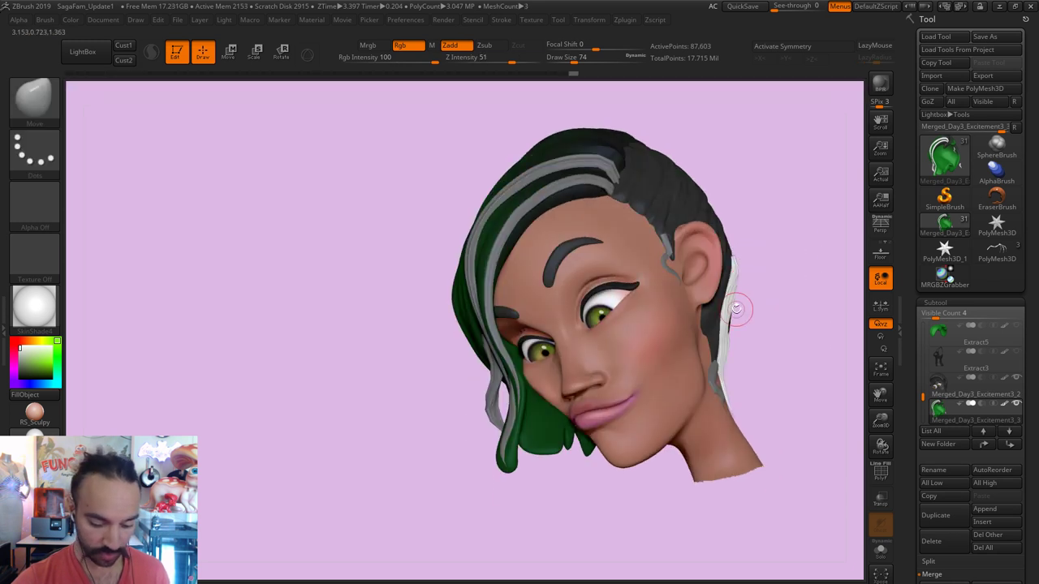
pyautogui.write('s293')
pyautogui.press('Return')
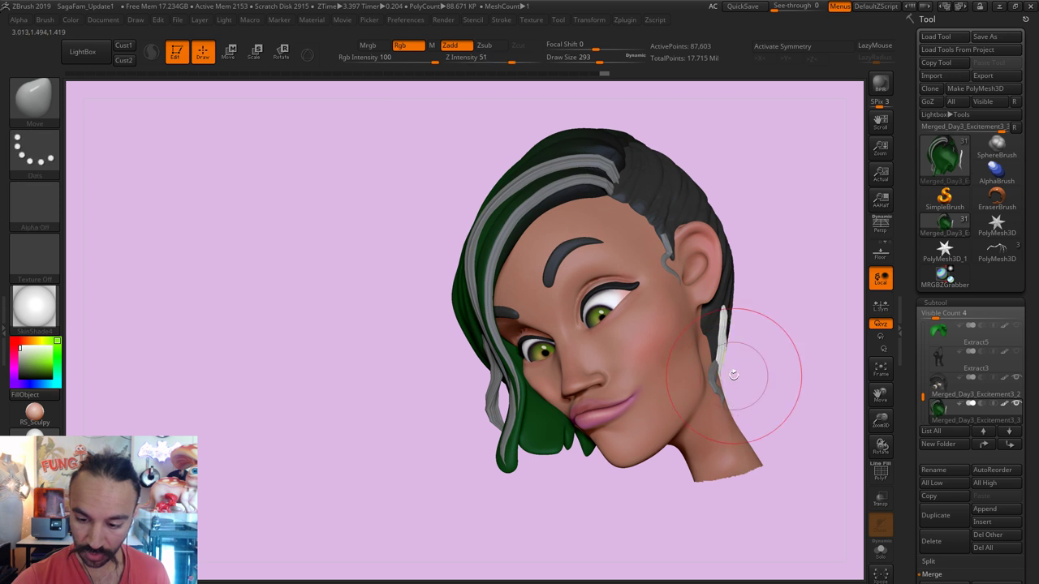
pyautogui.press('[')
pyautogui.press('[')
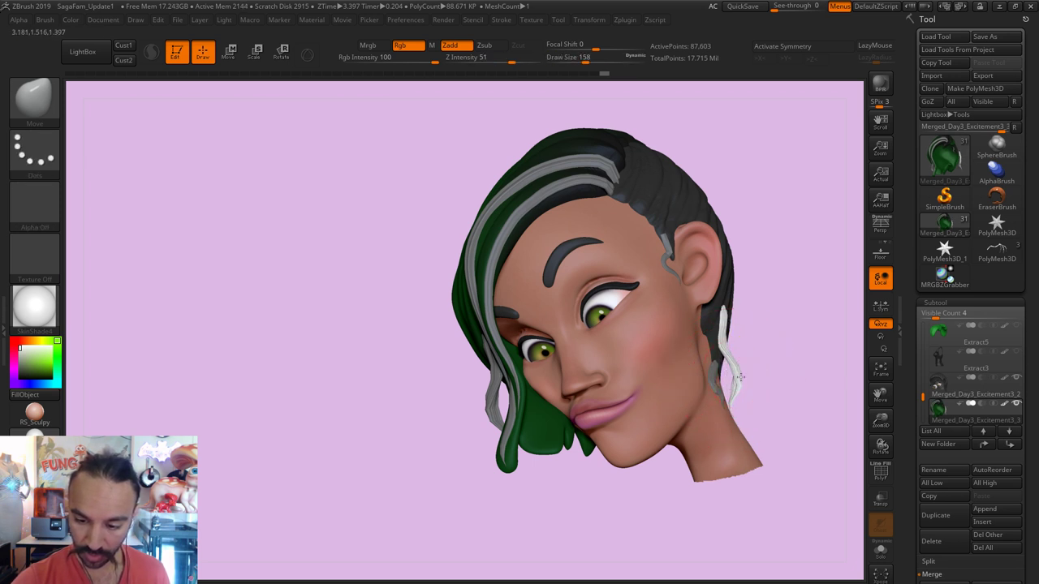
pyautogui.press('shift')
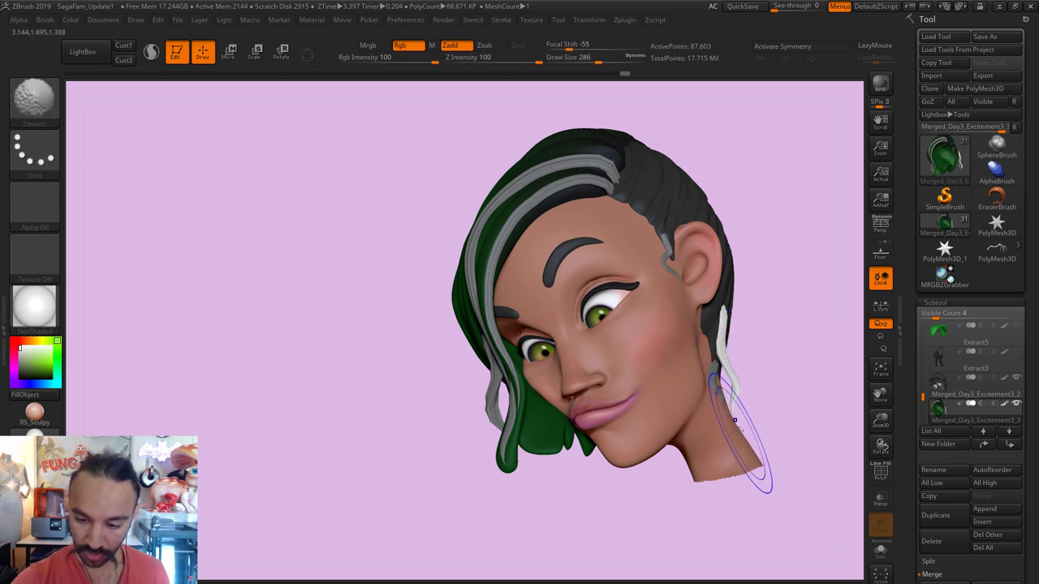
pyautogui.keyDown('shift'); pyautogui.moveTo(735, 419); pyautogui.dragTo(731, 408); pyautogui.keyUp('shift')
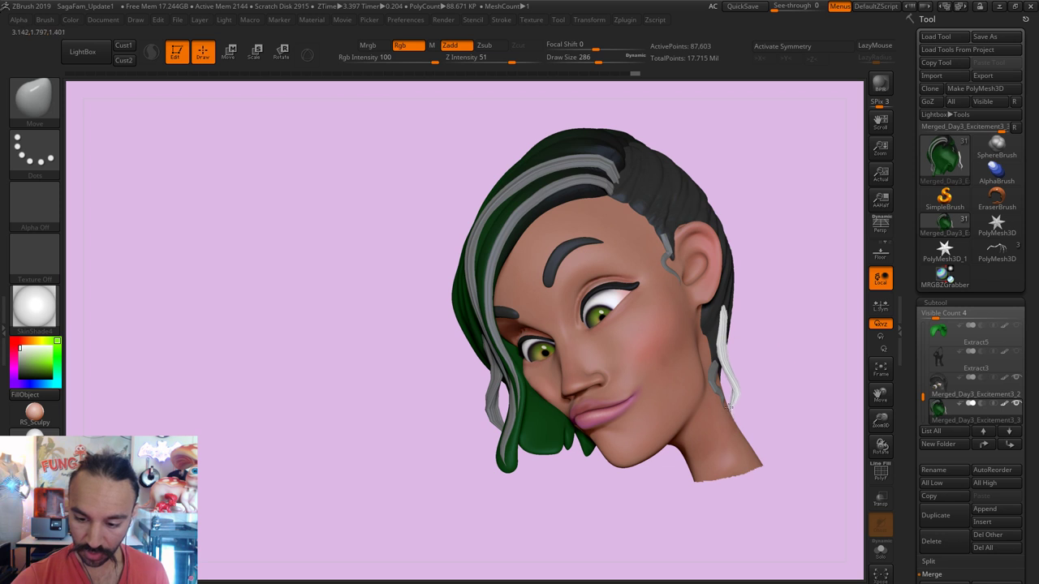
pyautogui.moveTo(742, 371)
pyautogui.keyDown('shift'); pyautogui.mouseDown()
pyautogui.moveTo(747, 347)
pyautogui.moveTo(719, 325)
pyautogui.moveTo(823, 281)
pyautogui.mouseUp(); pyautogui.keyUp('shift')
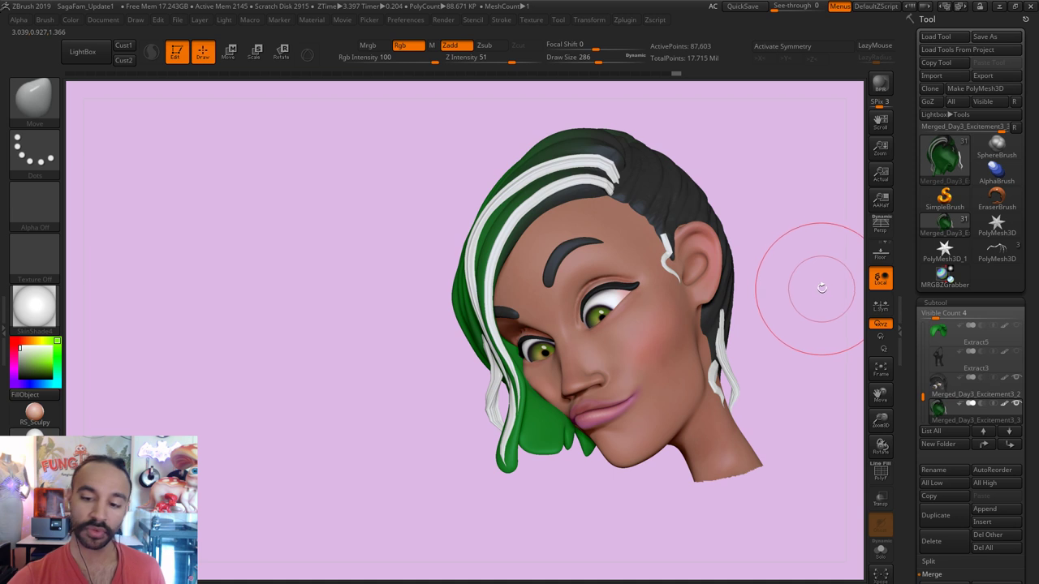
# Step: Choose the DE_HairTubes_v2 brush and set Draw Size to 94, viewing the head top
pyautogui.click(34, 97)
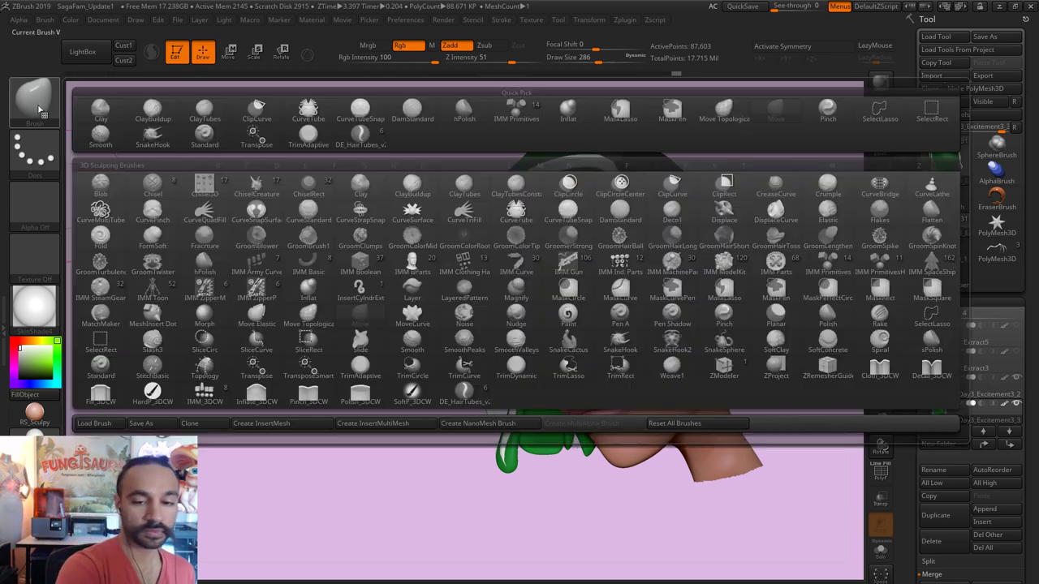
pyautogui.click(34, 97)
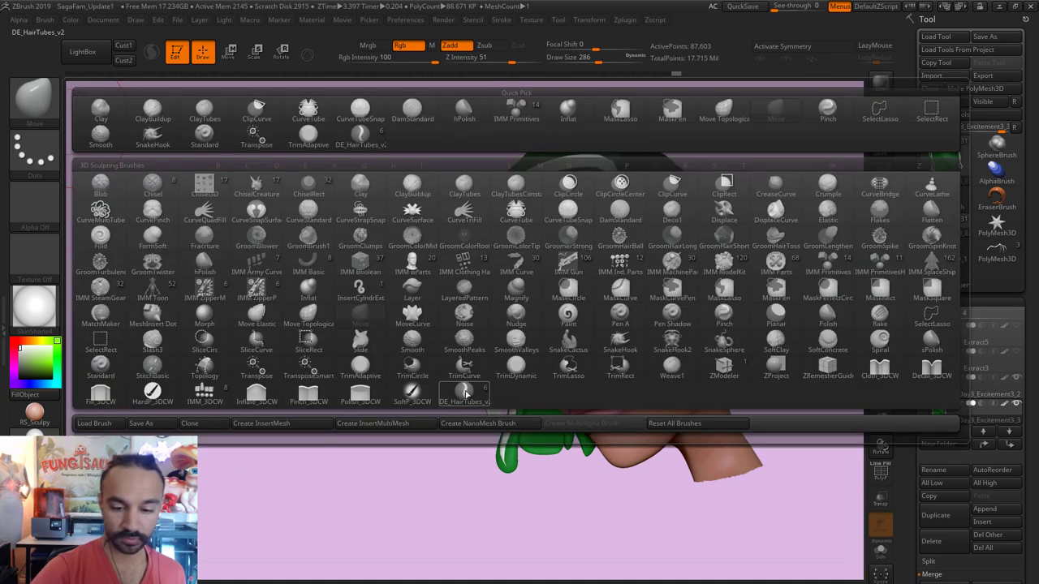
pyautogui.click(470, 394)
pyautogui.moveTo(782, 204); pyautogui.dragTo(796, 267)
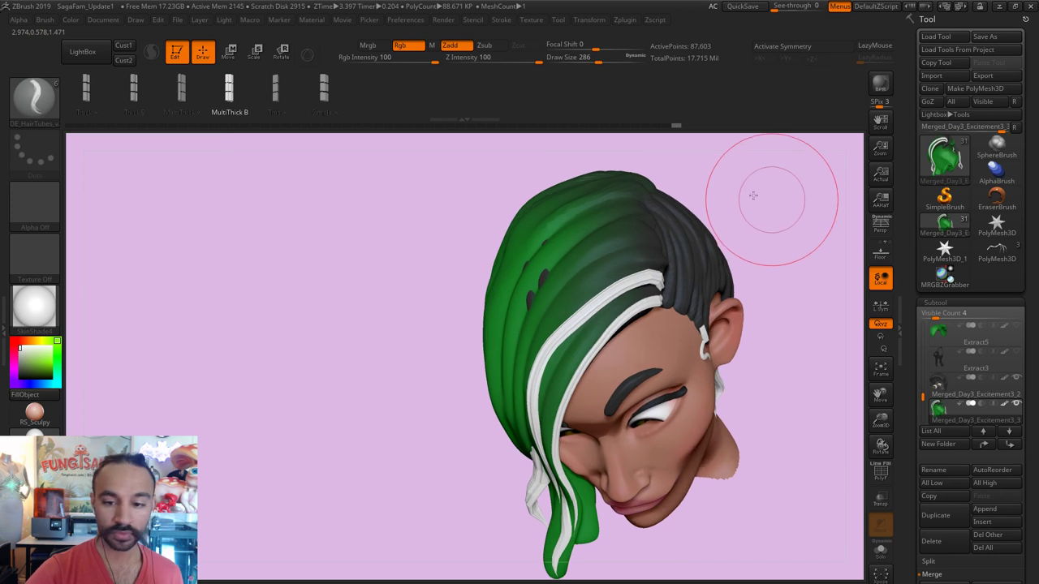
pyautogui.moveTo(754, 194); pyautogui.dragTo(627, 248)
pyautogui.press('s')
pyautogui.moveTo(487, 396); pyautogui.dragTo(463, 403)
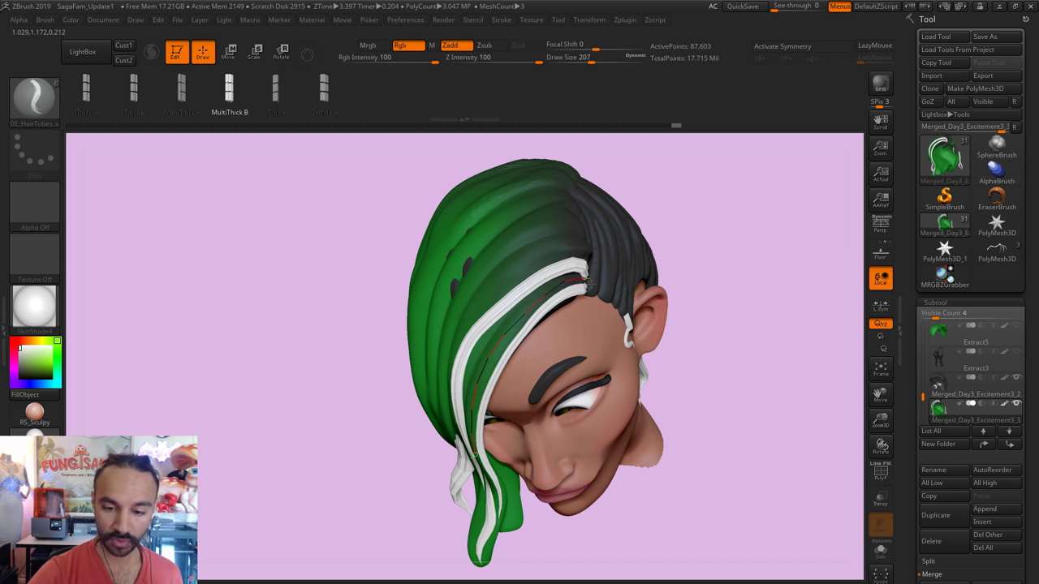
pyautogui.moveTo(686, 244)
pyautogui.mouseDown()
pyautogui.moveTo(700, 200)
pyautogui.moveTo(690, 183)
pyautogui.mouseUp()
pyautogui.press('s')
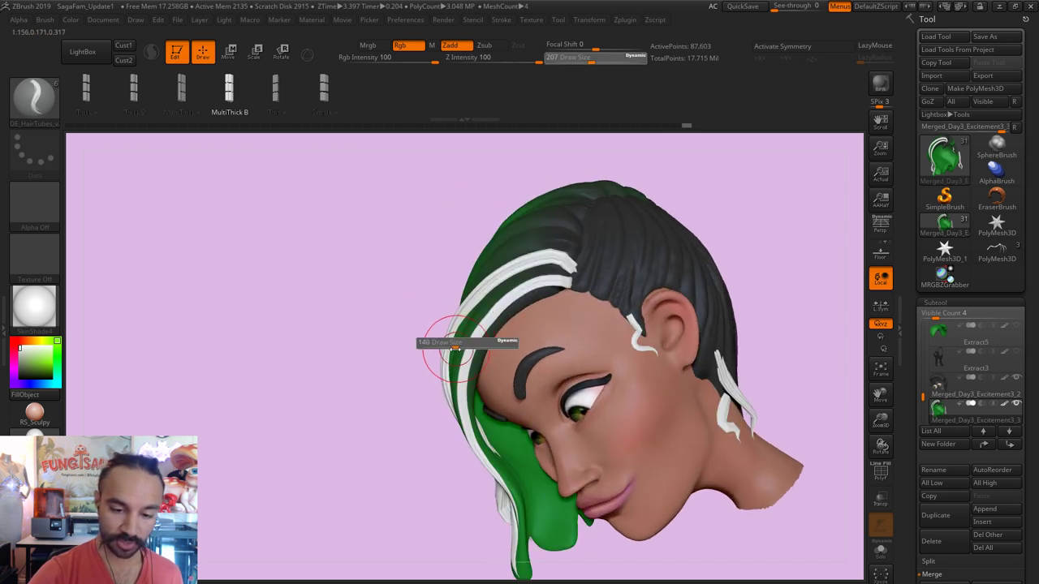
pyautogui.moveTo(454, 348)
pyautogui.mouseDown()
pyautogui.moveTo(430, 341)
pyautogui.moveTo(436, 408)
pyautogui.mouseUp()
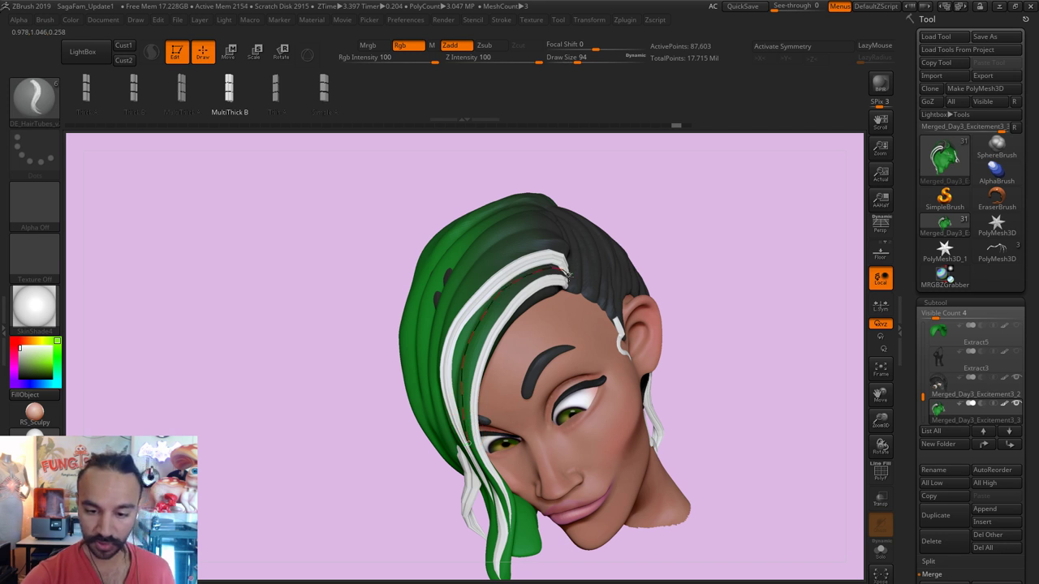
# Step: Draw a hair strand over the top of the head and pull its tip down with Move
pyautogui.moveTo(693, 206); pyautogui.dragTo(619, 273)
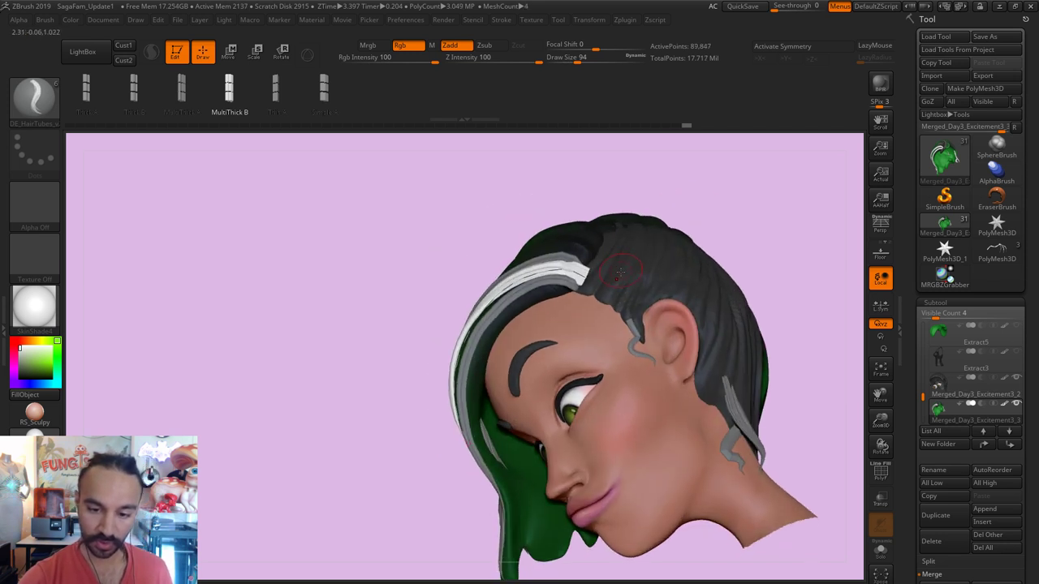
pyautogui.press('b')
pyautogui.press('m')
pyautogui.press('v')
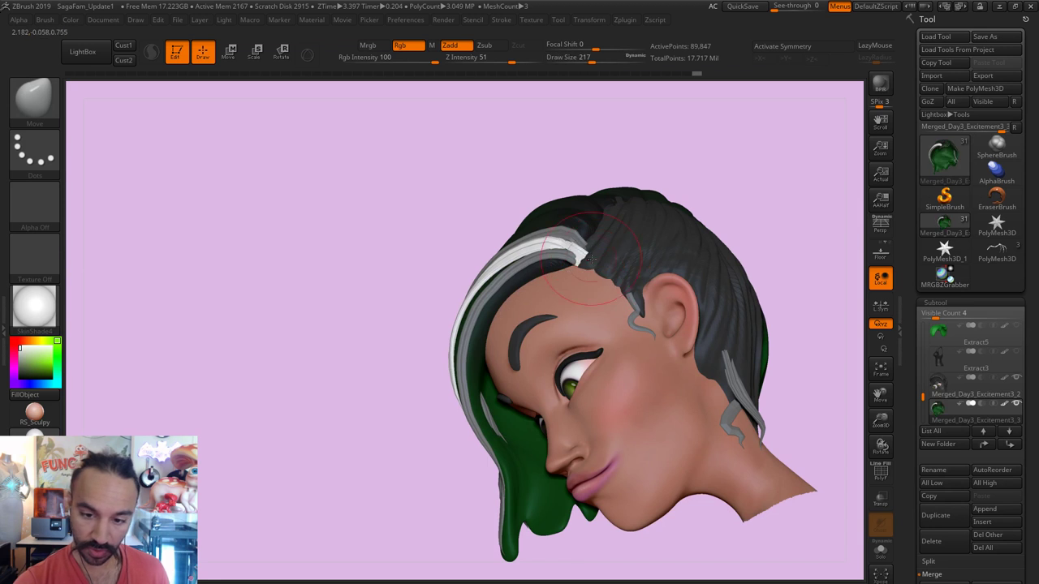
pyautogui.moveTo(766, 139); pyautogui.dragTo(626, 220)
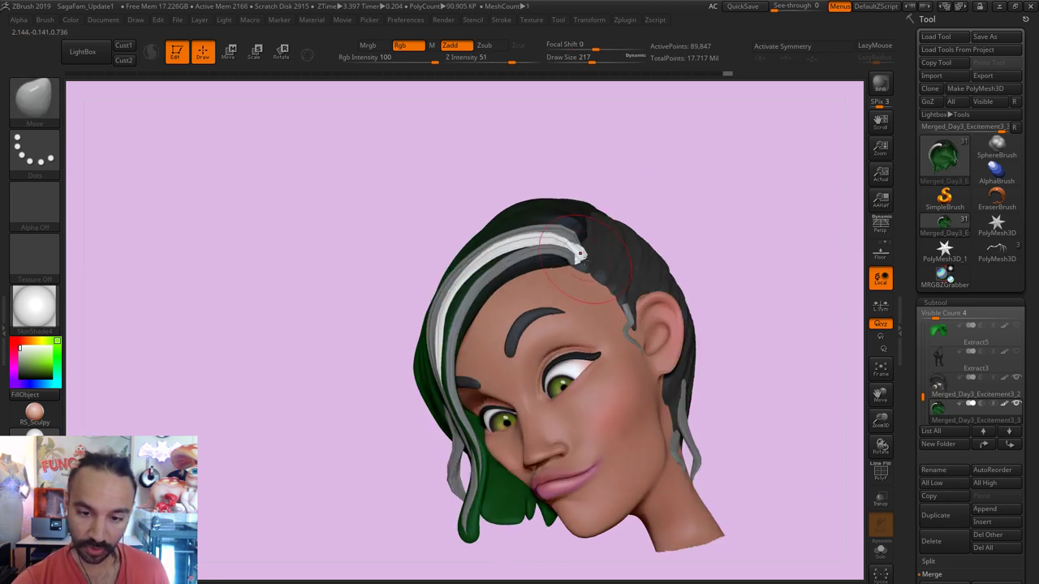
pyautogui.moveTo(576, 248); pyautogui.dragTo(581, 262)
pyautogui.moveTo(649, 190); pyautogui.dragTo(582, 250)
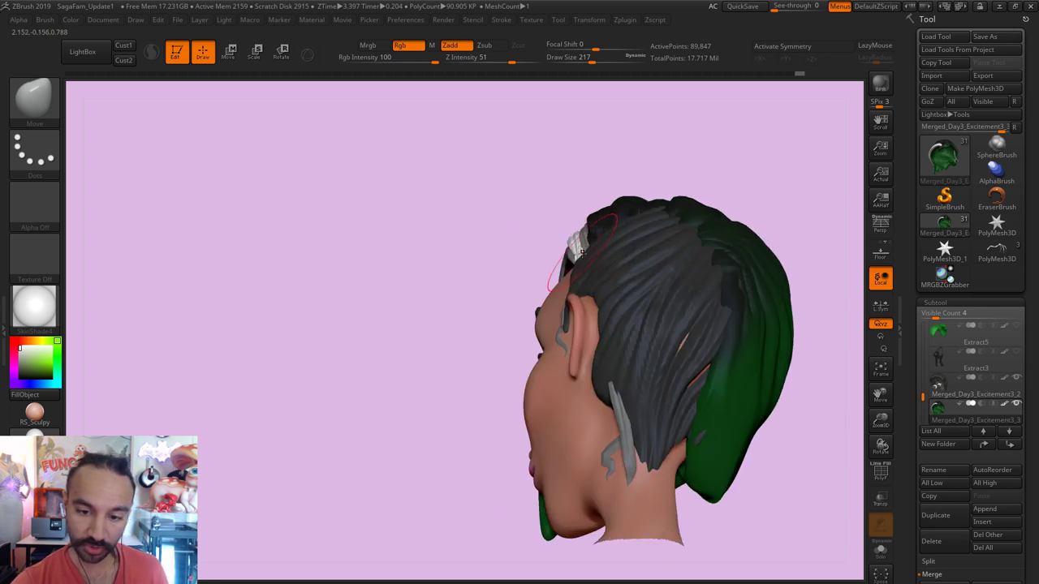
pyautogui.moveTo(563, 174); pyautogui.dragTo(582, 243)
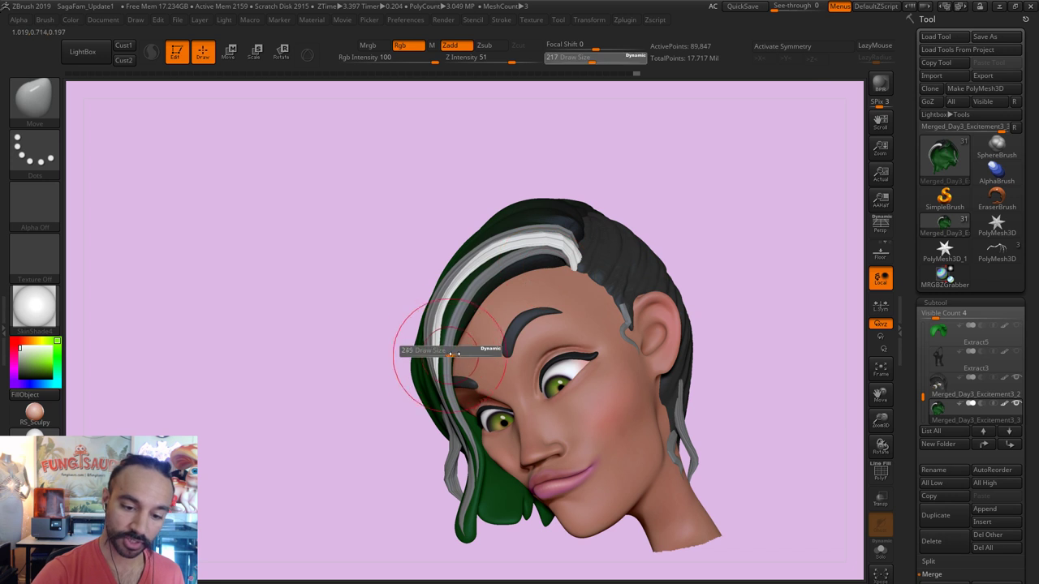
# Step: Mask and smooth the strand at brush sizes 257 and 149, then clear the mask
pyautogui.press('ctrl')
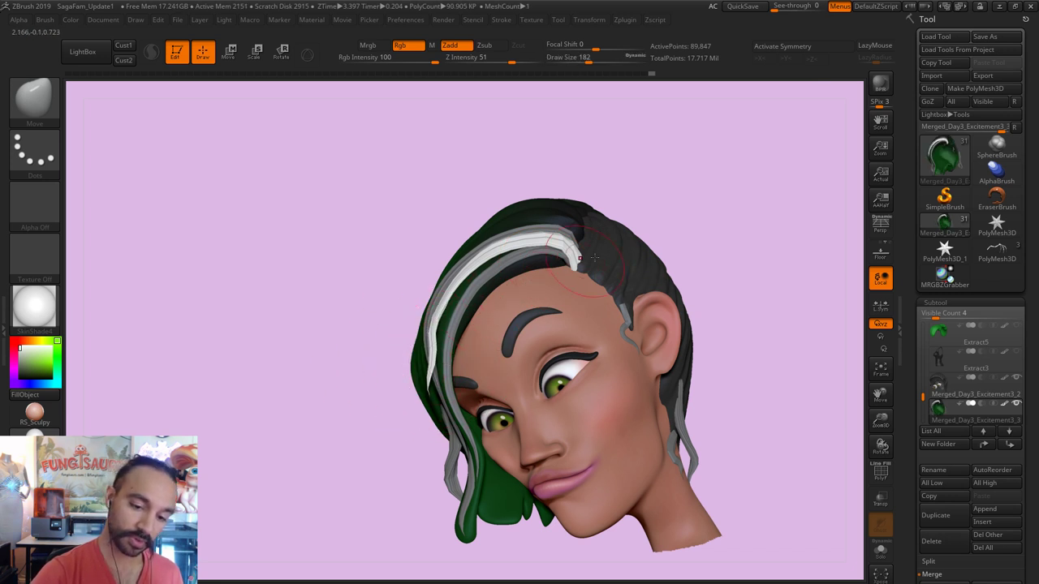
pyautogui.press('shift')
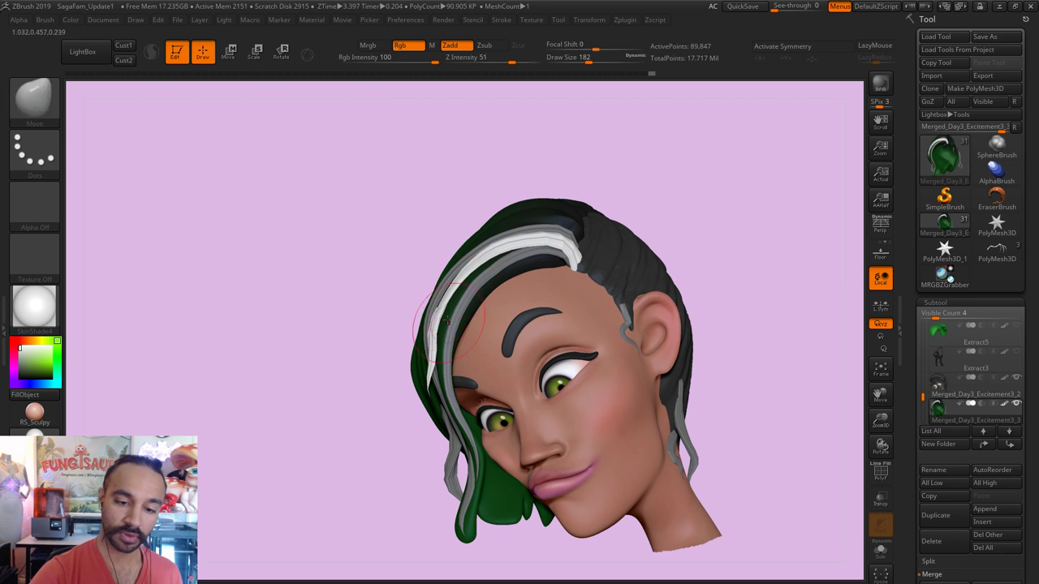
pyautogui.moveTo(388, 303); pyautogui.dragTo(406, 290)
pyautogui.press(']')
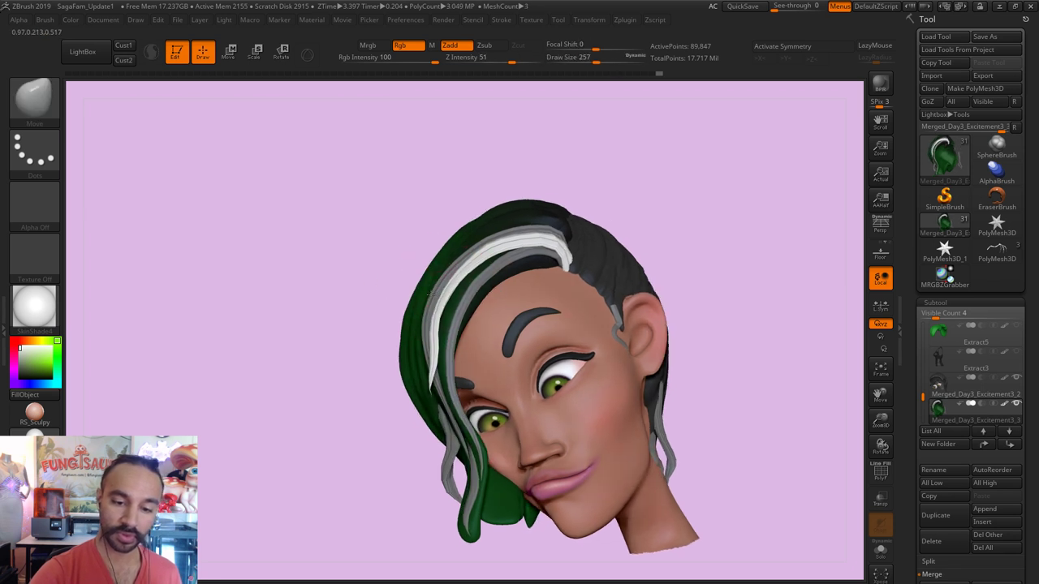
pyautogui.moveTo(538, 235); pyautogui.dragTo(441, 260, button='right')
pyautogui.press('[')
pyautogui.press('[')
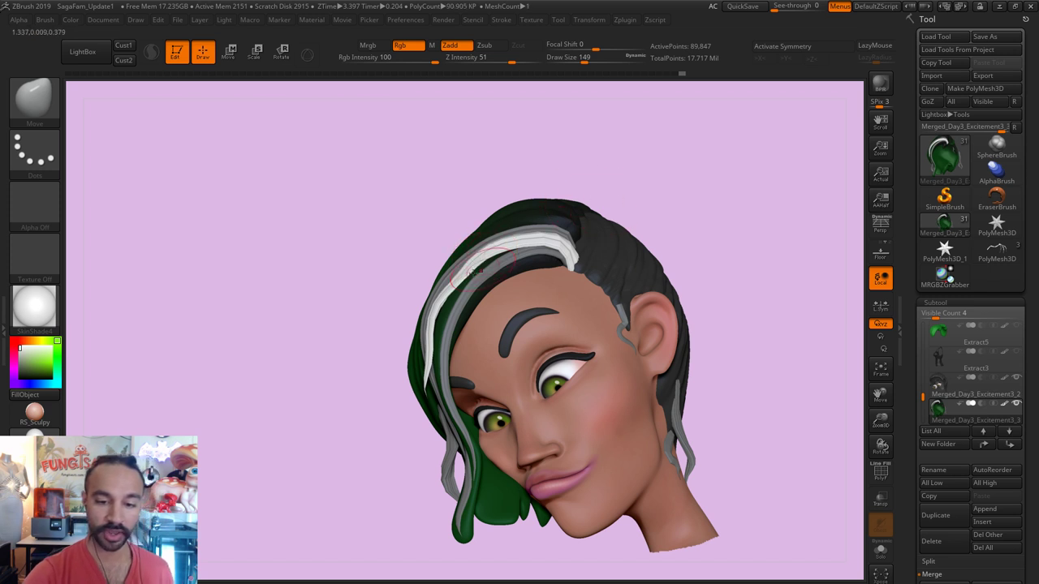
pyautogui.press('shift')
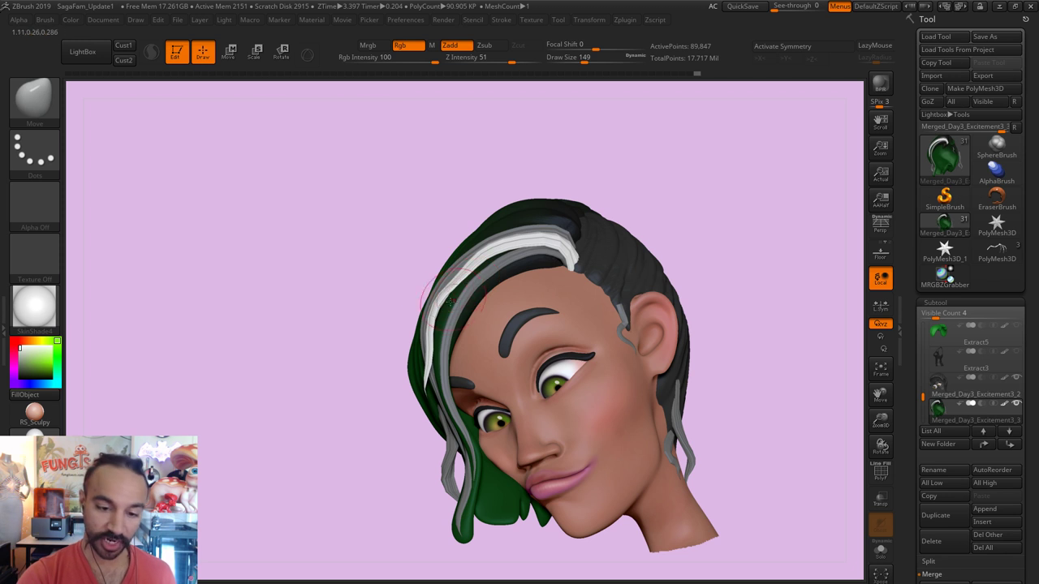
pyautogui.keyDown('ctrl'); pyautogui.moveTo(666, 164); pyautogui.dragTo(725, 285); pyautogui.keyUp('ctrl')
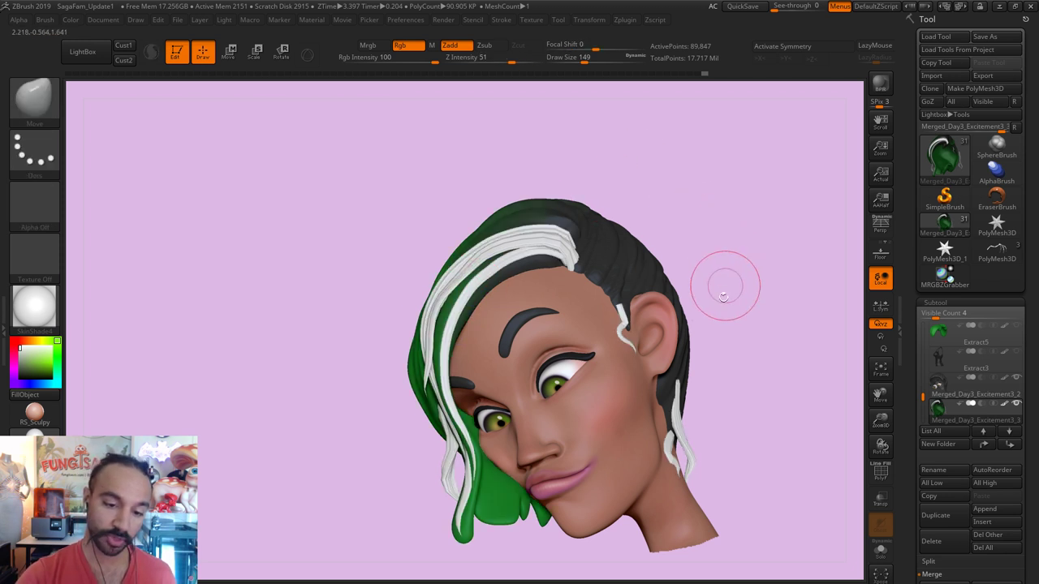
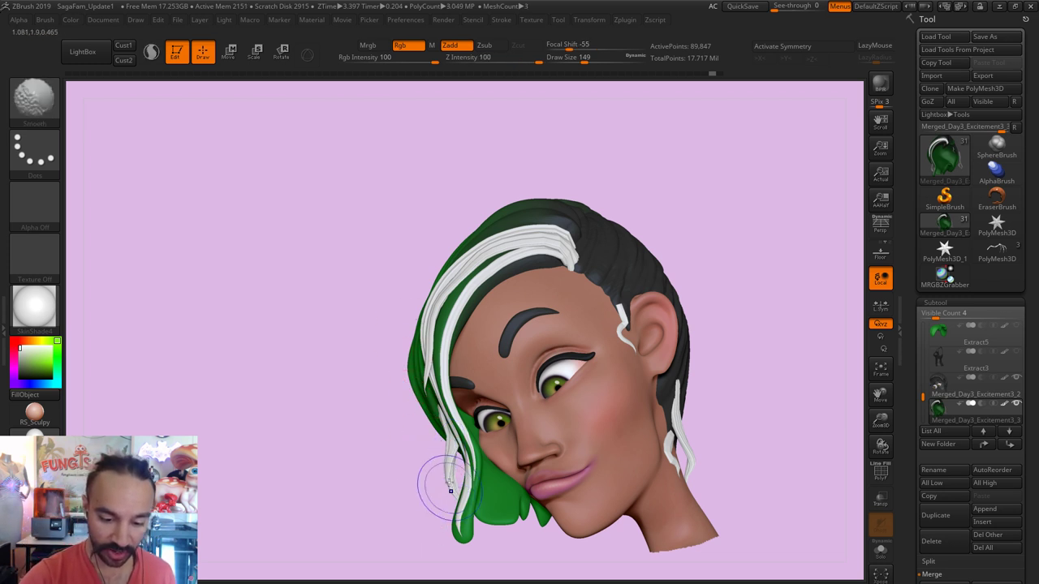
# Step: Select the DE_HairTubes brush with its MultiThick A variant
pyautogui.keyDown('alt'); pyautogui.moveTo(758, 346); pyautogui.dragTo(781, 259); pyautogui.keyUp('alt')
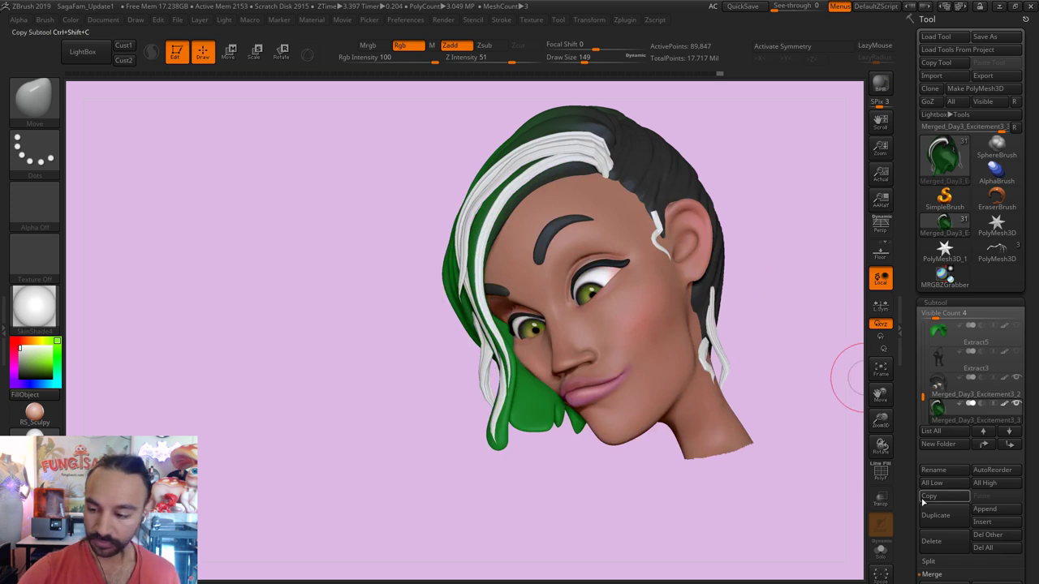
pyautogui.keyDown('alt'); pyautogui.moveTo(674, 528); pyautogui.dragTo(672, 536); pyautogui.keyUp('alt')
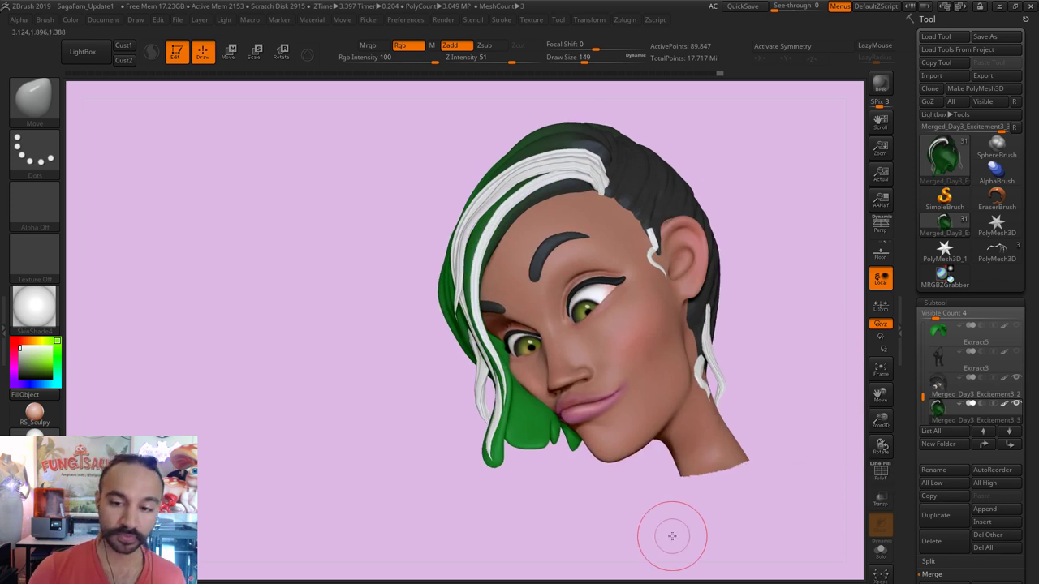
pyautogui.click(45, 110)
pyautogui.click(464, 394)
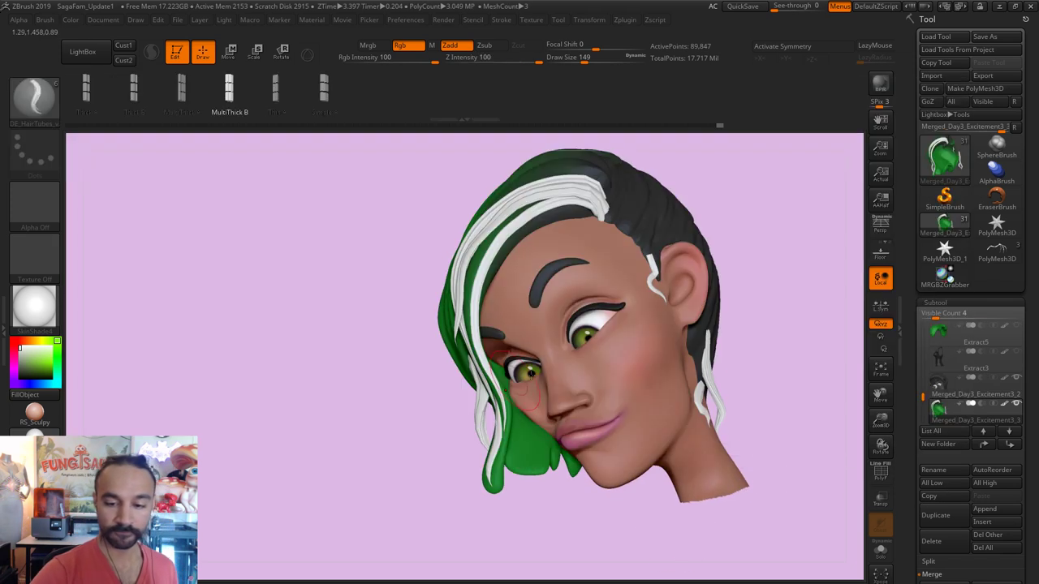
pyautogui.moveTo(755, 304); pyautogui.dragTo(738, 317)
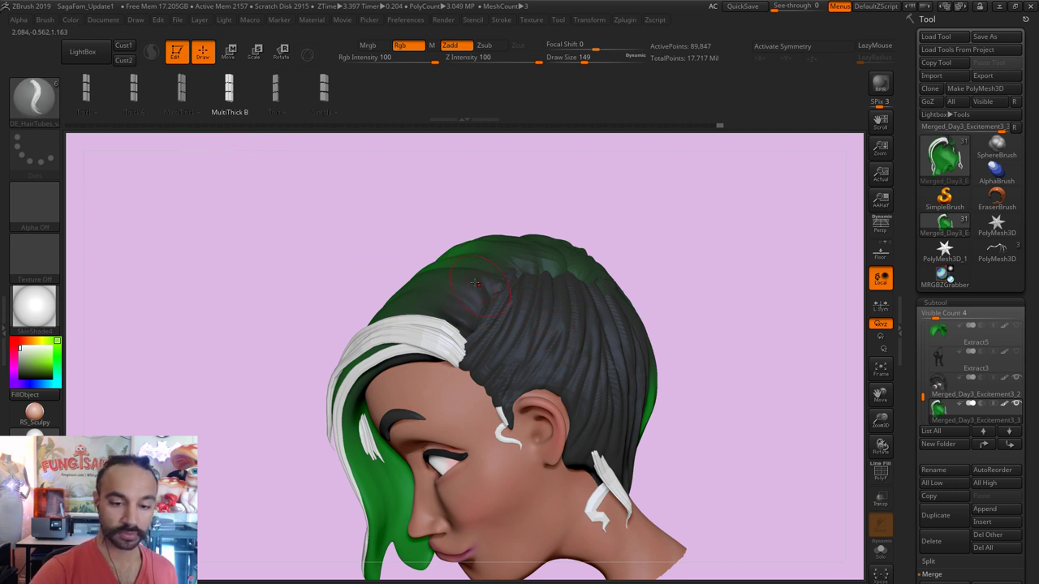
pyautogui.click(212, 90)
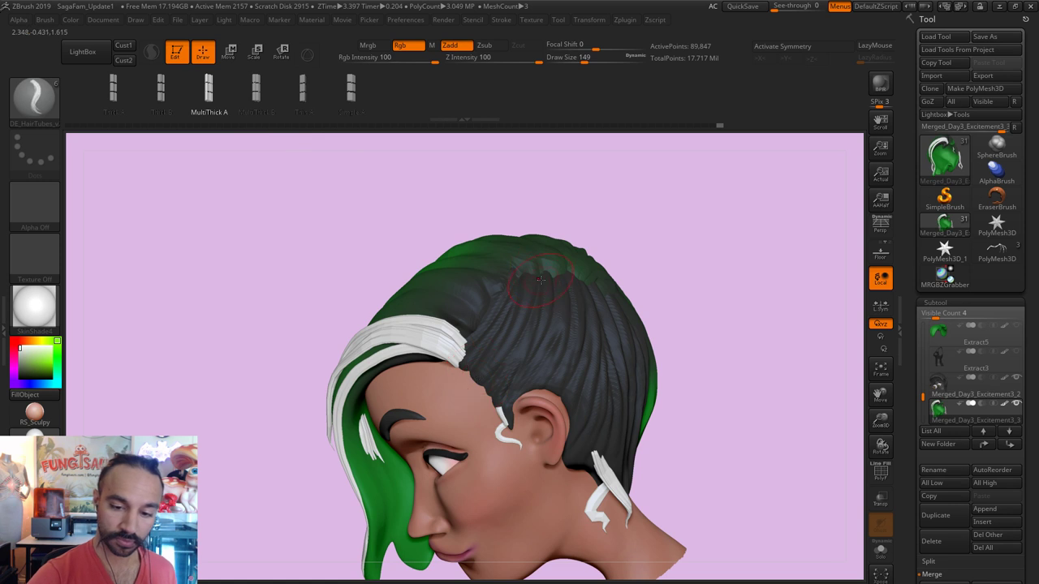
# Step: Draw new tube hair strands across the crown over the dark hair
pyautogui.moveTo(674, 278); pyautogui.dragTo(578, 300)
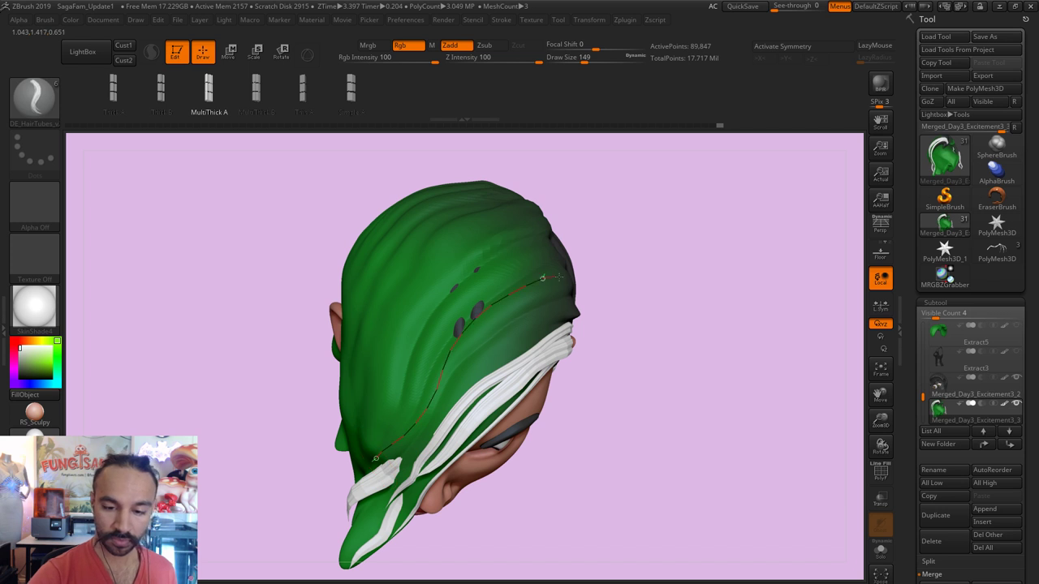
pyautogui.moveTo(559, 278); pyautogui.dragTo(562, 278)
pyautogui.moveTo(655, 260)
pyautogui.mouseDown()
pyautogui.moveTo(614, 250)
pyautogui.moveTo(654, 241)
pyautogui.moveTo(642, 239)
pyautogui.moveTo(509, 231)
pyautogui.moveTo(479, 240)
pyautogui.mouseUp()
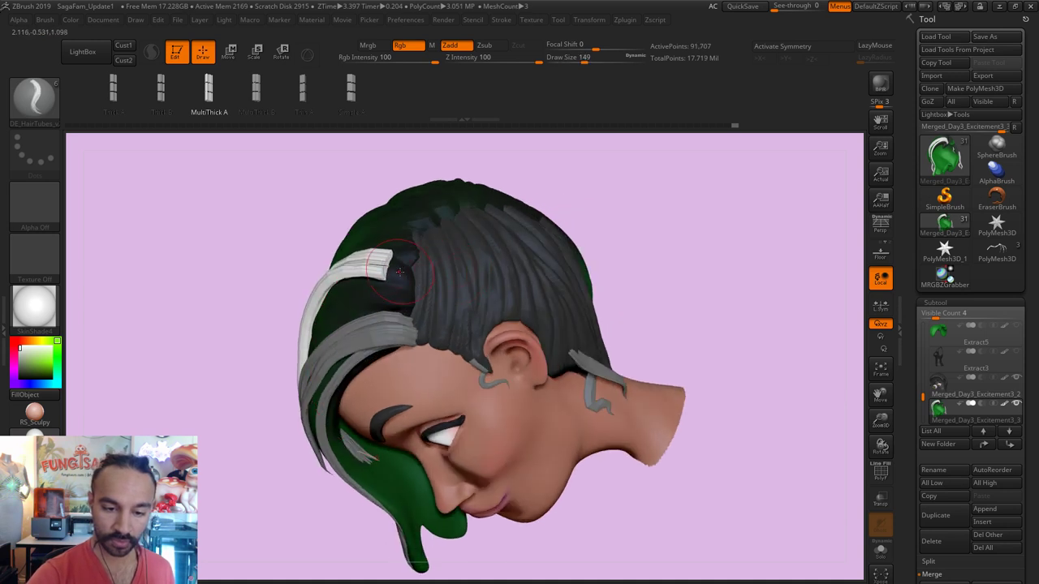
pyautogui.moveTo(431, 295)
pyautogui.mouseDown()
pyautogui.moveTo(357, 276)
pyautogui.moveTo(329, 284)
pyautogui.mouseUp()
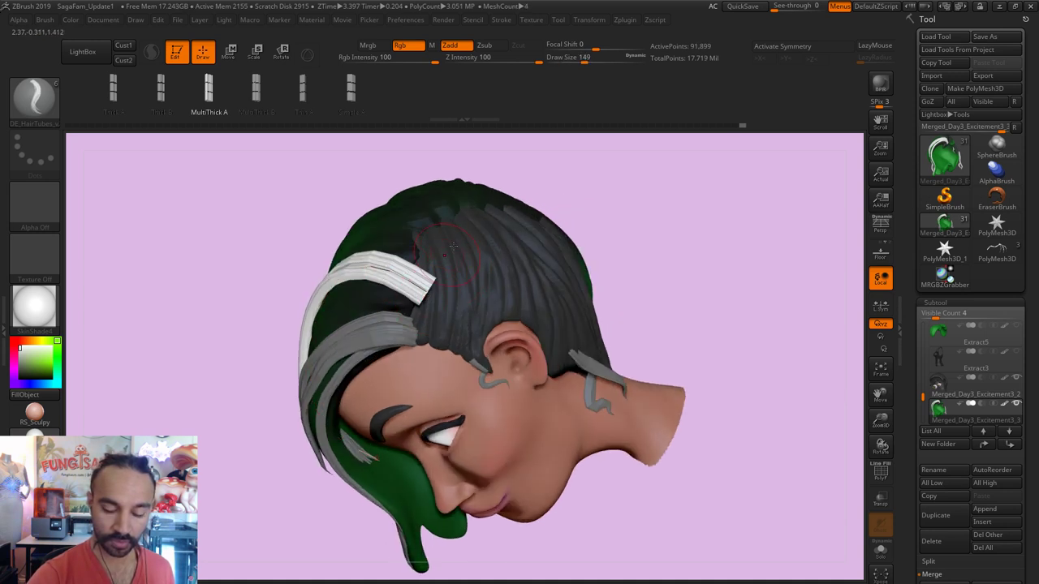
pyautogui.moveTo(568, 187)
pyautogui.mouseDown()
pyautogui.moveTo(585, 145)
pyautogui.moveTo(525, 174)
pyautogui.moveTo(450, 257)
pyautogui.moveTo(414, 266)
pyautogui.mouseUp()
# Step: With the Move brush at size 217, flatten the white strand tip along the crown
pyautogui.press('b')
pyautogui.press('m')
pyautogui.press('v')
pyautogui.press('s')
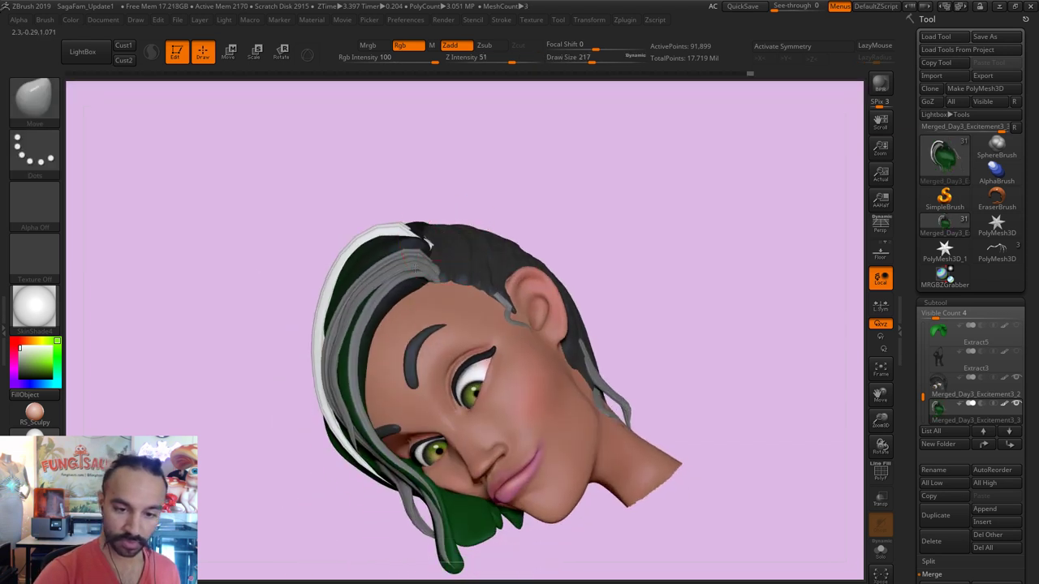
pyautogui.moveTo(364, 204)
pyautogui.mouseDown()
pyautogui.moveTo(430, 197)
pyautogui.moveTo(406, 214)
pyautogui.moveTo(417, 232)
pyautogui.moveTo(431, 231)
pyautogui.mouseUp()
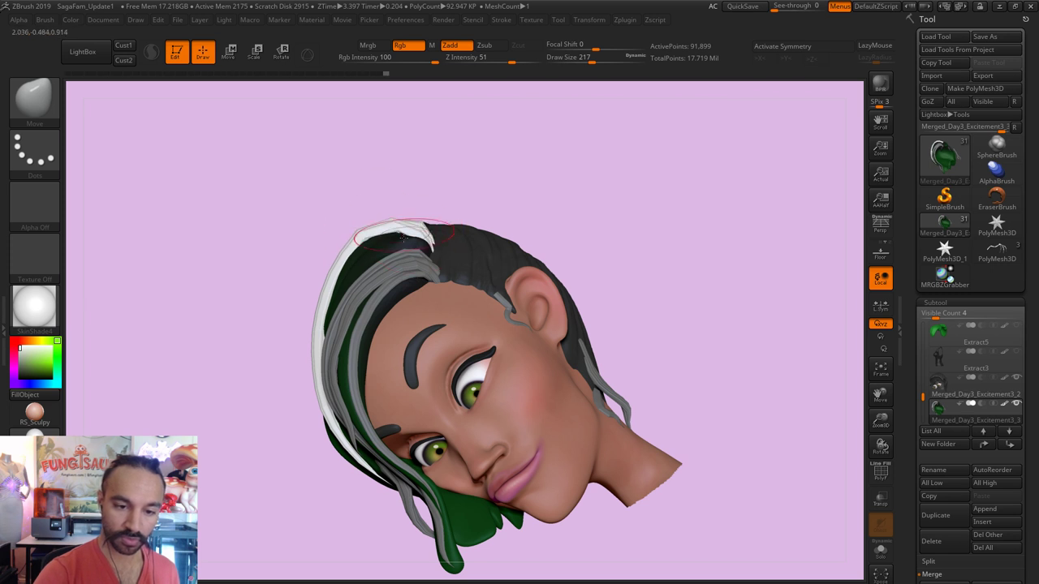
pyautogui.moveTo(439, 168); pyautogui.dragTo(483, 150)
pyautogui.moveTo(501, 385)
pyautogui.mouseDown()
pyautogui.moveTo(592, 294)
pyautogui.moveTo(454, 422)
pyautogui.mouseUp()
# Step: Smooth the left edge of the hair, enlarge the brush to 280, and clear the mask
pyautogui.press('s')
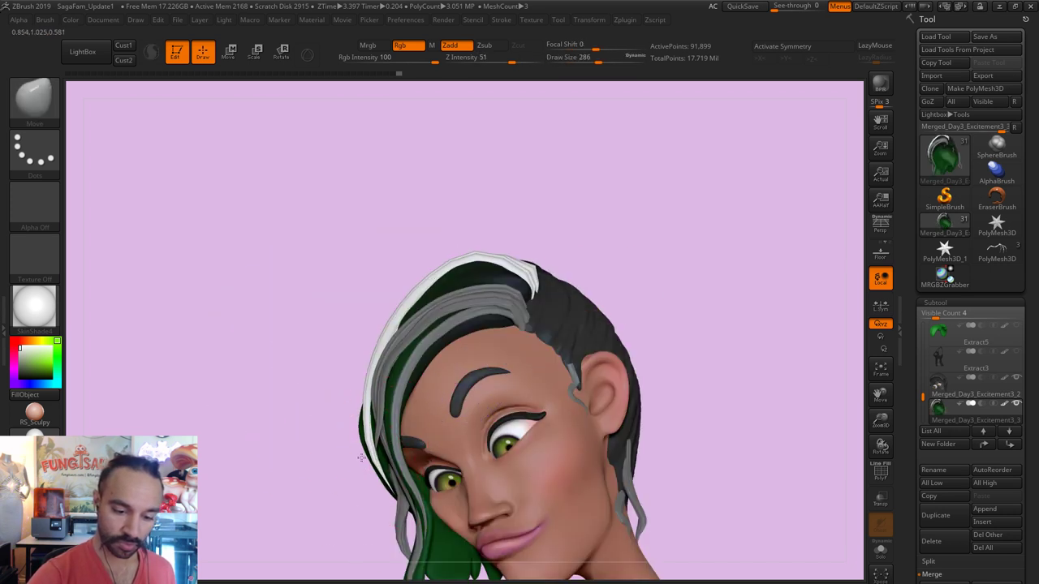
pyautogui.press('shift')
pyautogui.moveTo(384, 497)
pyautogui.keyDown('shift'); pyautogui.mouseDown()
pyautogui.moveTo(348, 440)
pyautogui.moveTo(371, 492)
pyautogui.moveTo(359, 505)
pyautogui.mouseUp(); pyautogui.keyUp('shift')
pyautogui.press('s')
pyautogui.moveTo(371, 443); pyautogui.dragTo(359, 436)
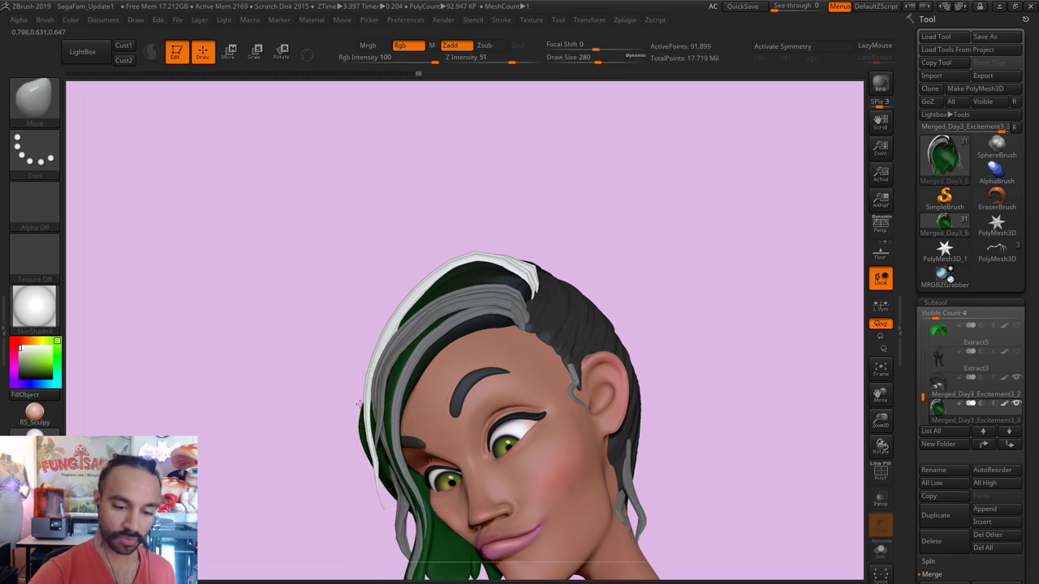
pyautogui.moveTo(603, 223); pyautogui.dragTo(670, 179)
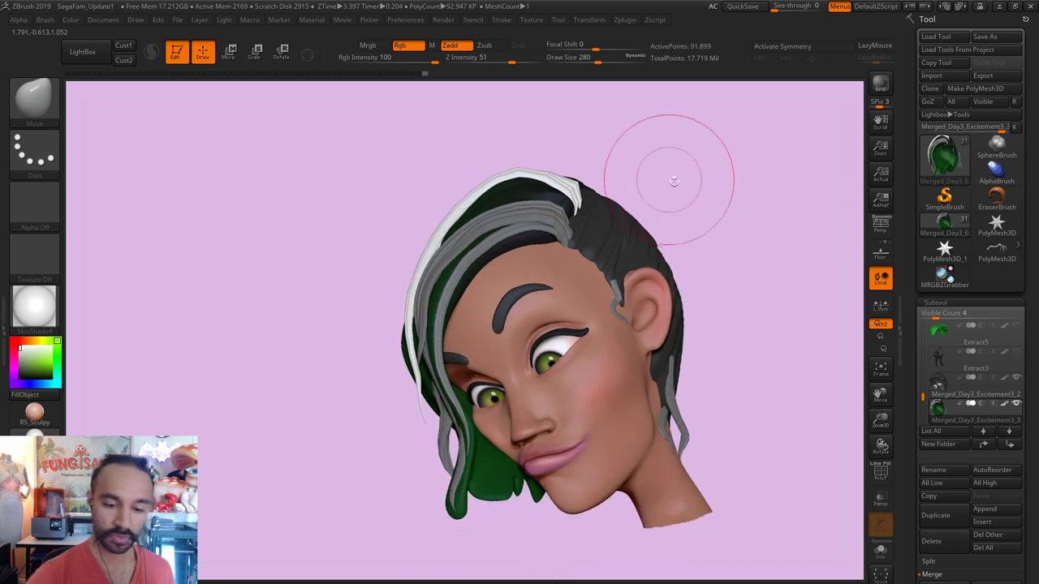
pyautogui.keyDown('ctrl'); pyautogui.moveTo(706, 229); pyautogui.dragTo(731, 237); pyautogui.keyUp('ctrl')
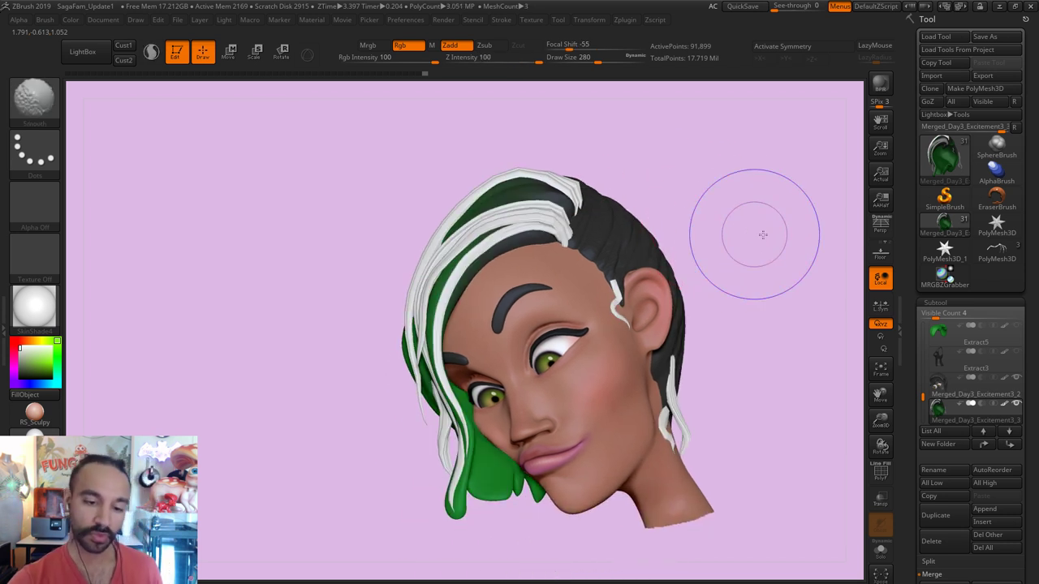
pyautogui.keyDown('alt'); pyautogui.moveTo(794, 223); pyautogui.dragTo(820, 221); pyautogui.keyUp('alt')
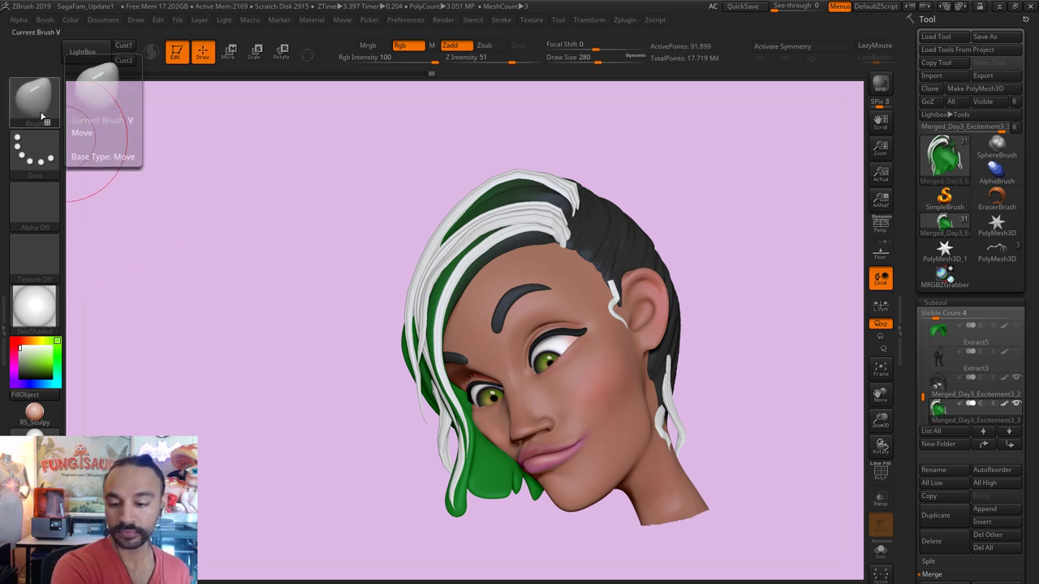
# Step: Shrink the brush to 54 and pick the earring piece with Transpose
pyautogui.moveTo(509, 241); pyautogui.dragTo(630, 285, button='right')
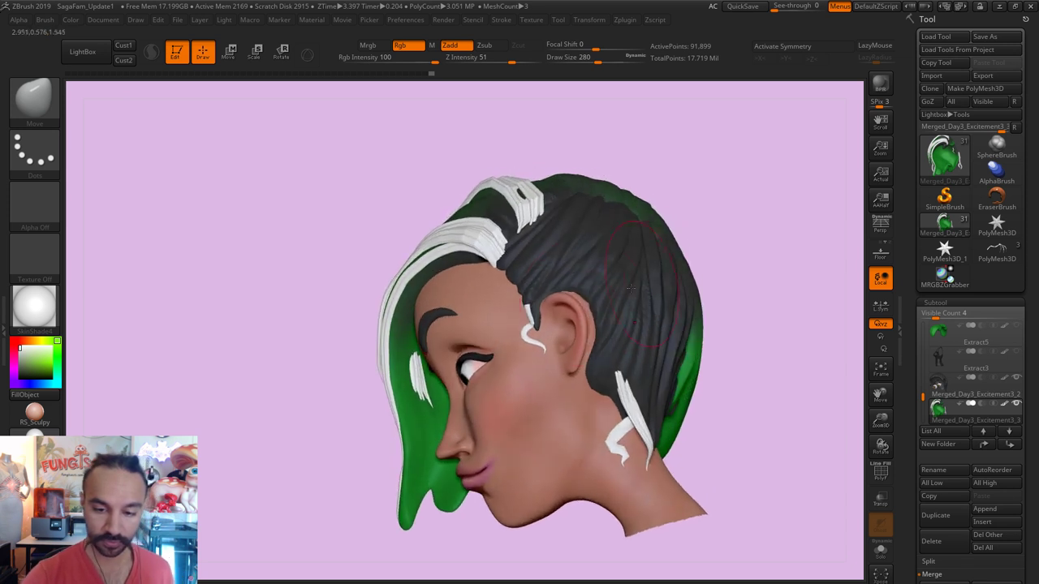
pyautogui.press('s')
pyautogui.moveTo(529, 311); pyautogui.dragTo(509, 311)
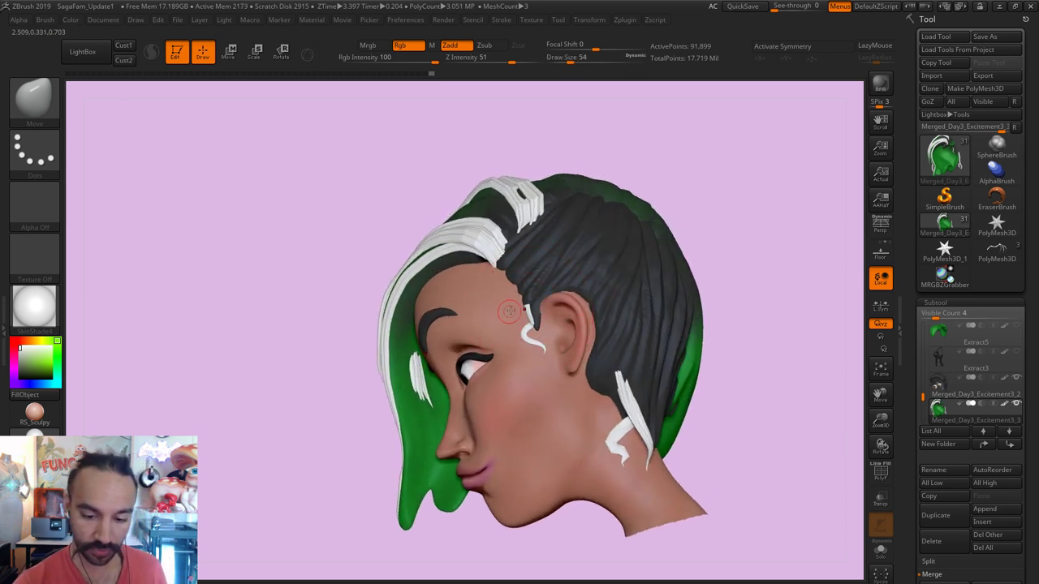
pyautogui.click(281, 52)
pyautogui.keyDown('alt'); pyautogui.click(530, 320); pyautogui.keyUp('alt')
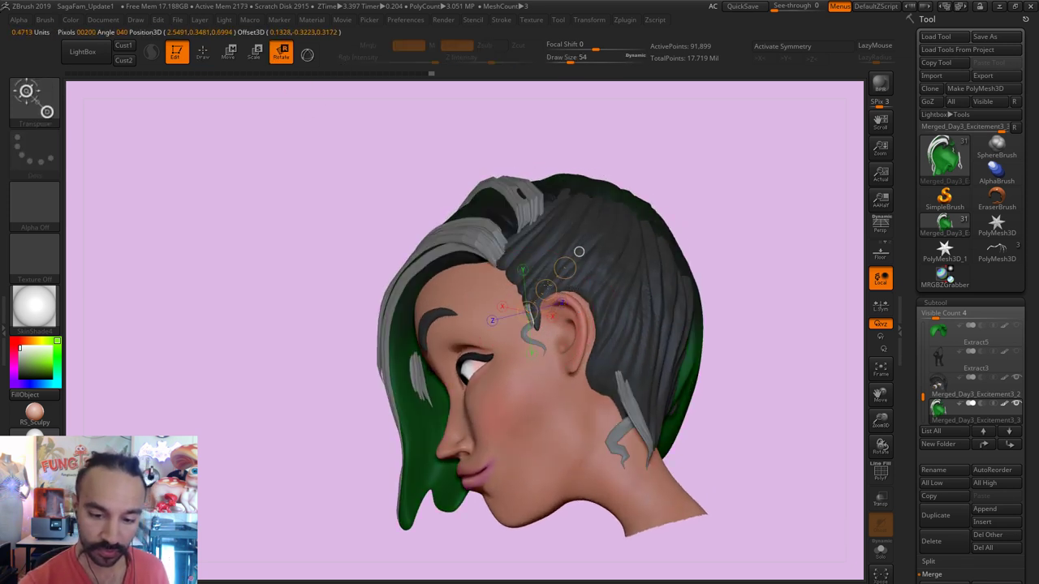
pyautogui.press('b')
pyautogui.press('m')
pyautogui.press('v')
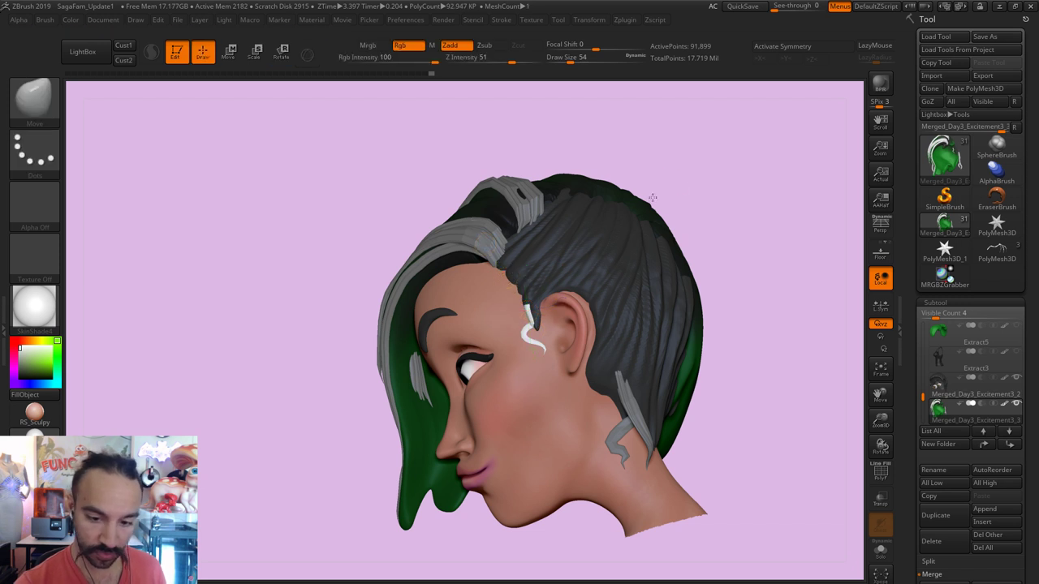
# Step: Adjust the earring's position by the ear, clear the mask, and shrink the brush to 23
pyautogui.moveTo(349, 300); pyautogui.dragTo(526, 299)
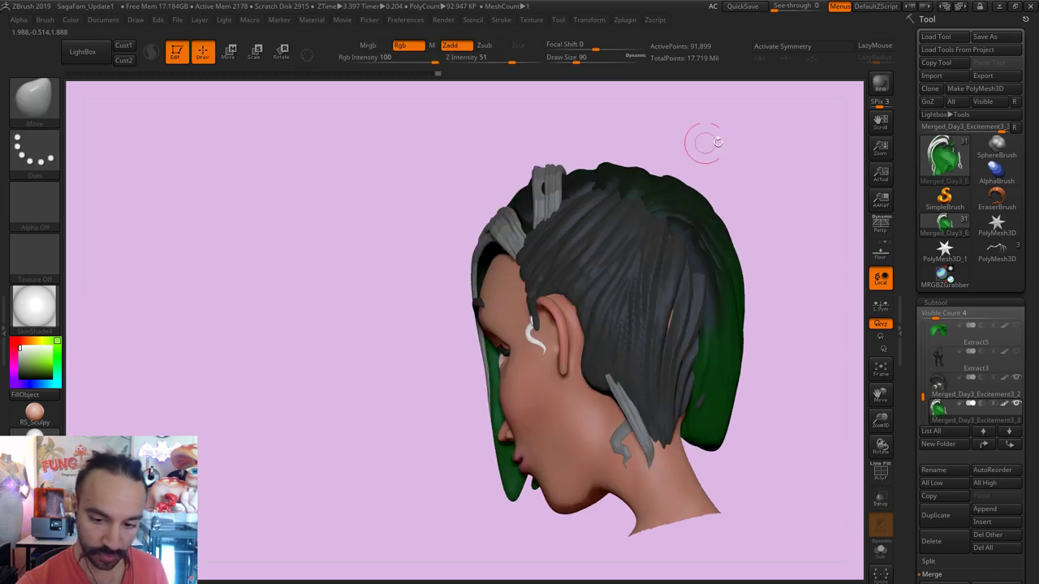
pyautogui.moveTo(718, 142); pyautogui.dragTo(731, 144)
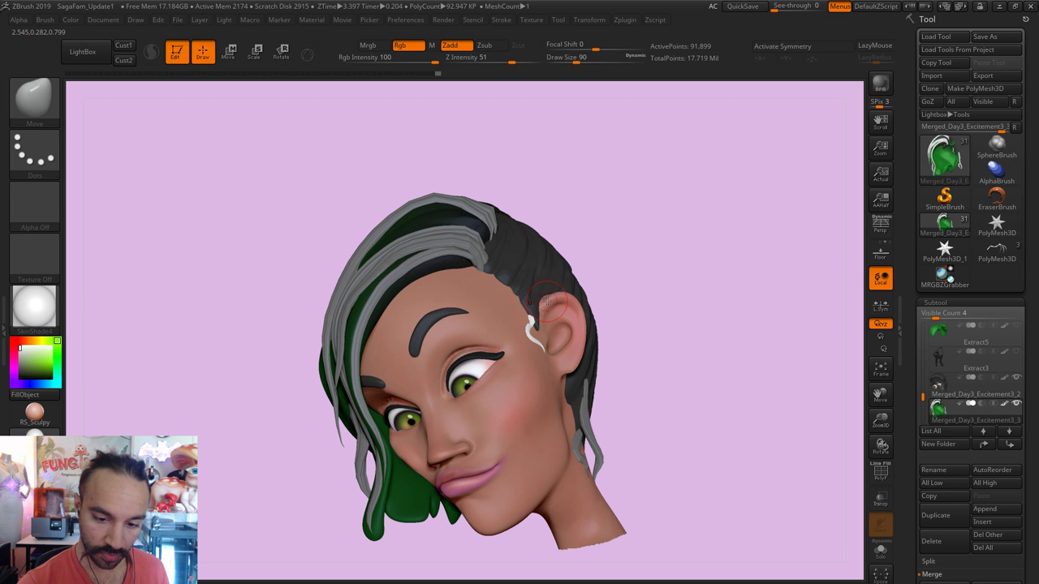
pyautogui.moveTo(548, 301)
pyautogui.mouseDown()
pyautogui.moveTo(535, 291)
pyautogui.moveTo(532, 312)
pyautogui.mouseUp()
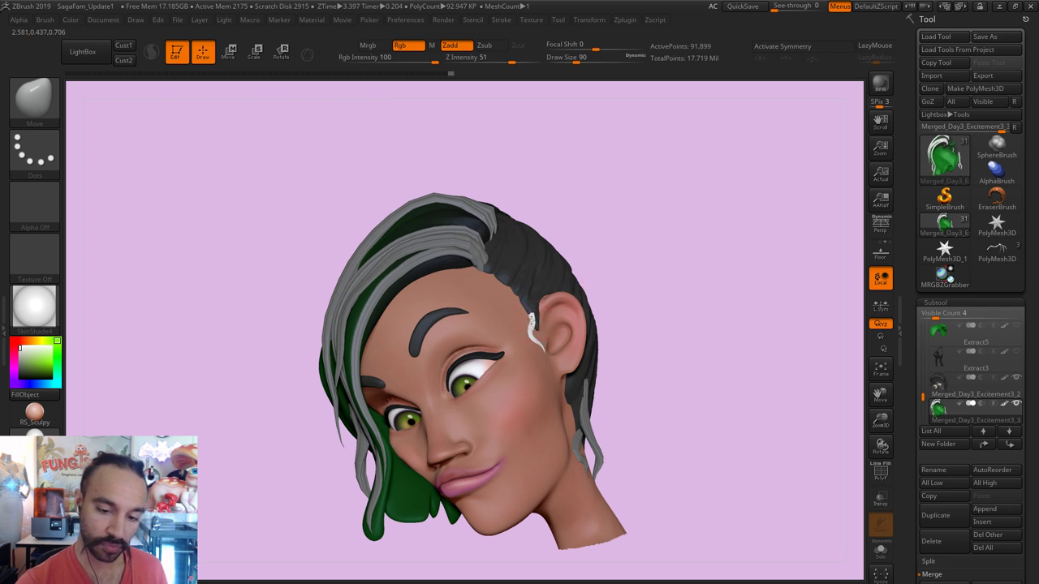
pyautogui.press('[')
pyautogui.press('[')
pyautogui.press('[')
pyautogui.hotkey('ctrl', 'shift', 'a')
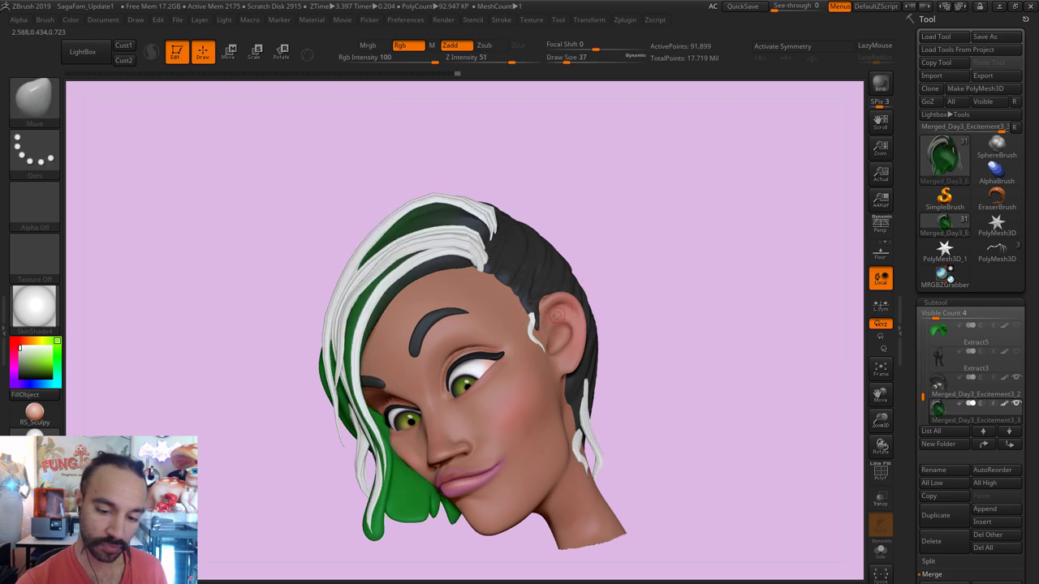
pyautogui.press('[')
pyautogui.press('[')
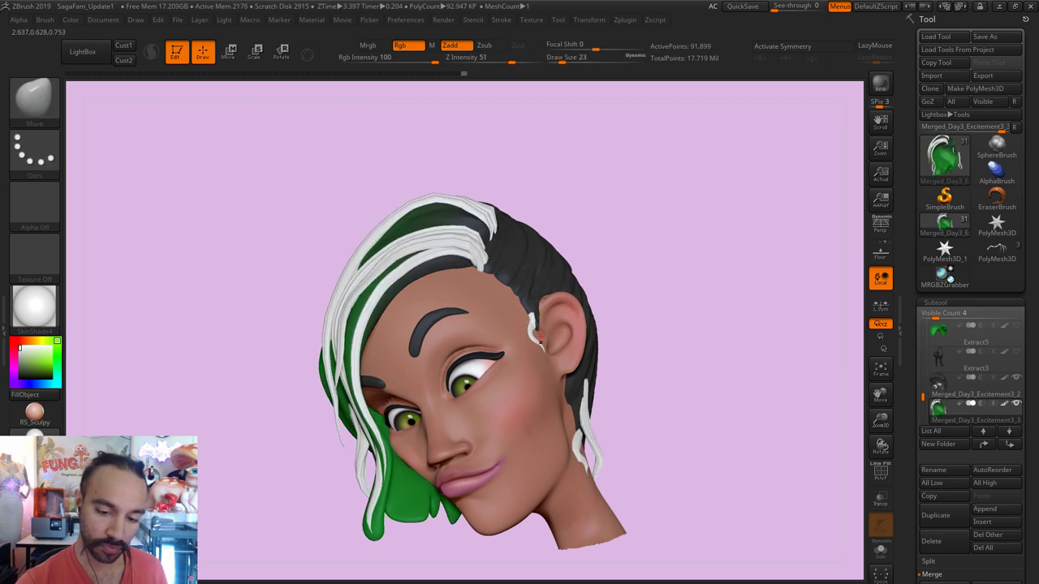
# Step: On the Merged_Day3_Excitement3_2 part, smooth the hair beside the ear with brush size 31
pyautogui.keyDown('alt'); pyautogui.click(535, 333); pyautogui.keyUp('alt')
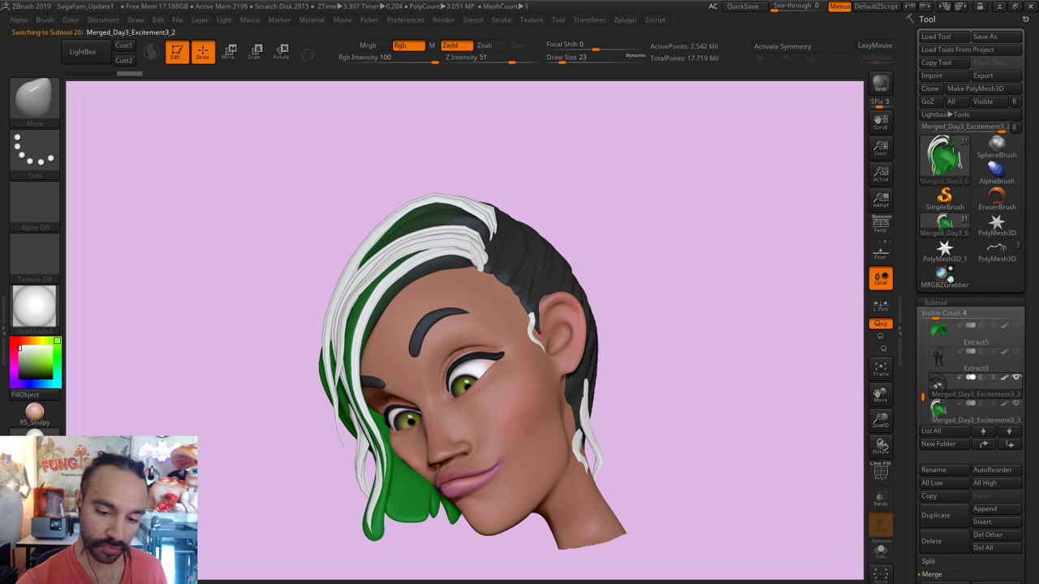
pyautogui.press(']')
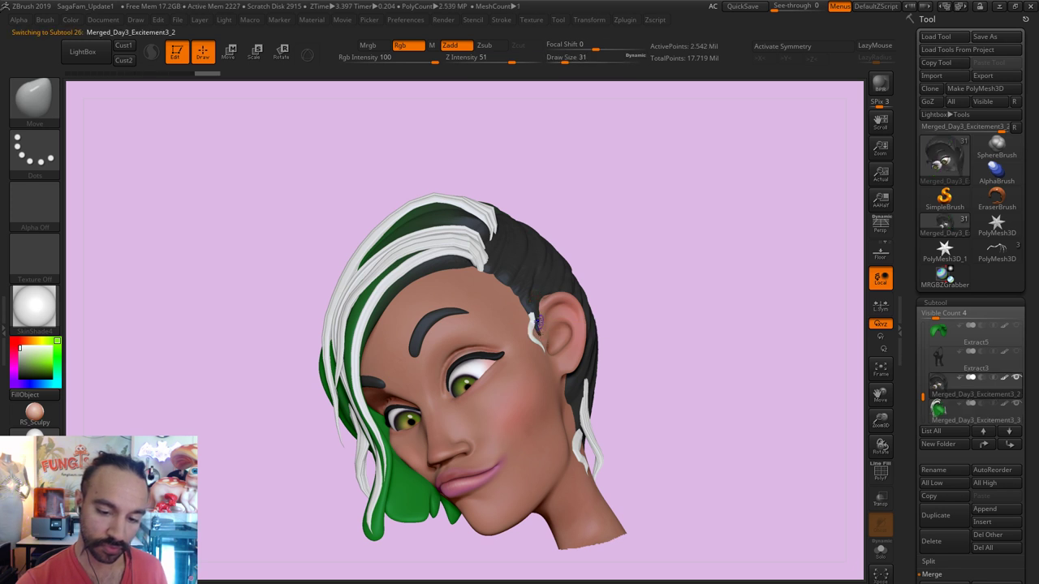
pyautogui.keyDown('shift'); pyautogui.moveTo(533, 323); pyautogui.dragTo(557, 282); pyautogui.keyUp('shift')
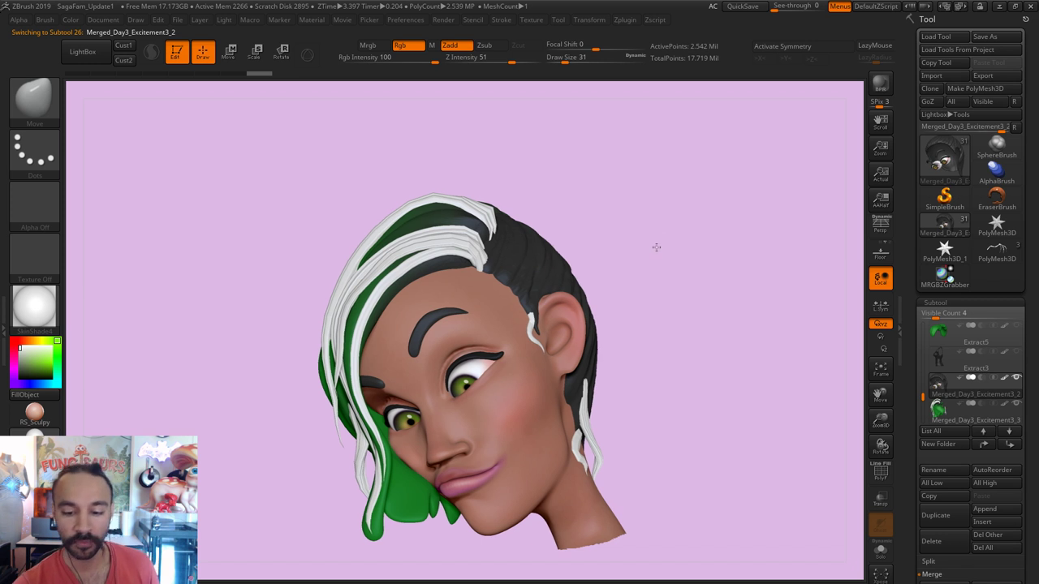
pyautogui.moveTo(656, 246)
pyautogui.mouseDown()
pyautogui.moveTo(598, 359)
pyautogui.moveTo(641, 378)
pyautogui.mouseUp()
pyautogui.press('s')
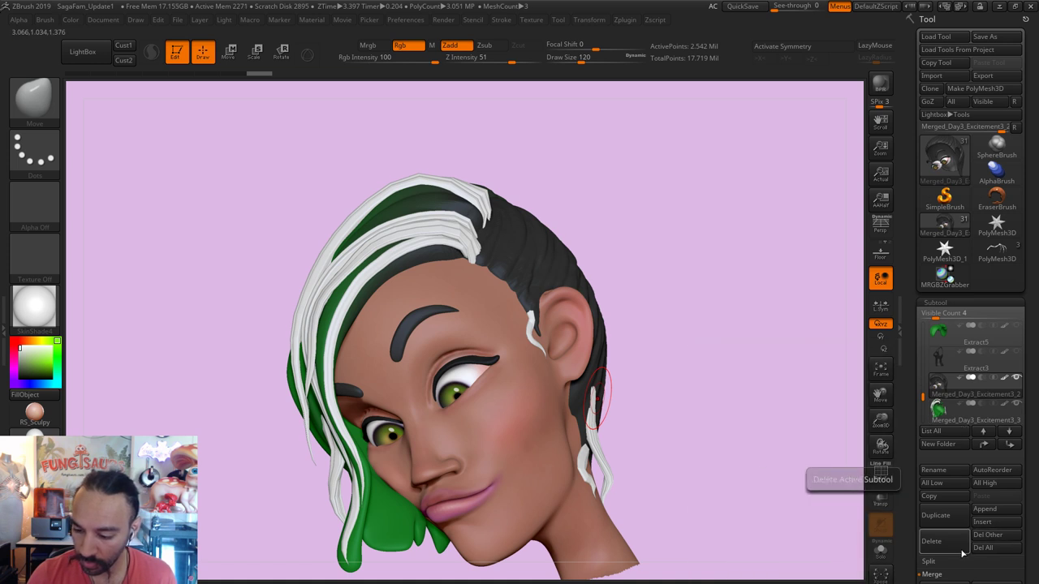
pyautogui.moveTo(699, 250); pyautogui.dragTo(718, 299)
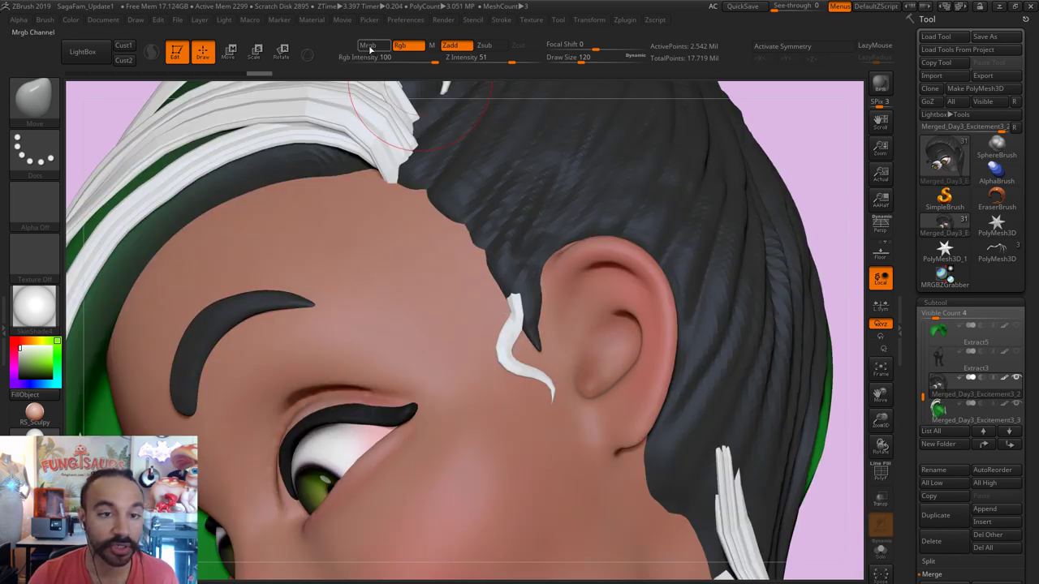
# Step: Anchor a Transpose rotation line on the dark hair, then return to sculpting
pyautogui.click(283, 54)
pyautogui.click(533, 185)
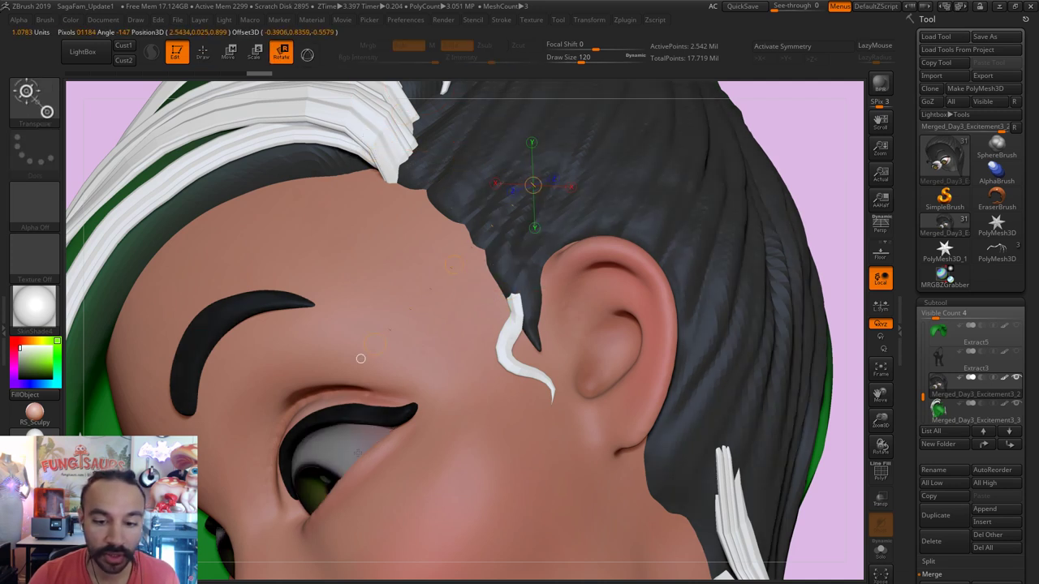
pyautogui.press('q')
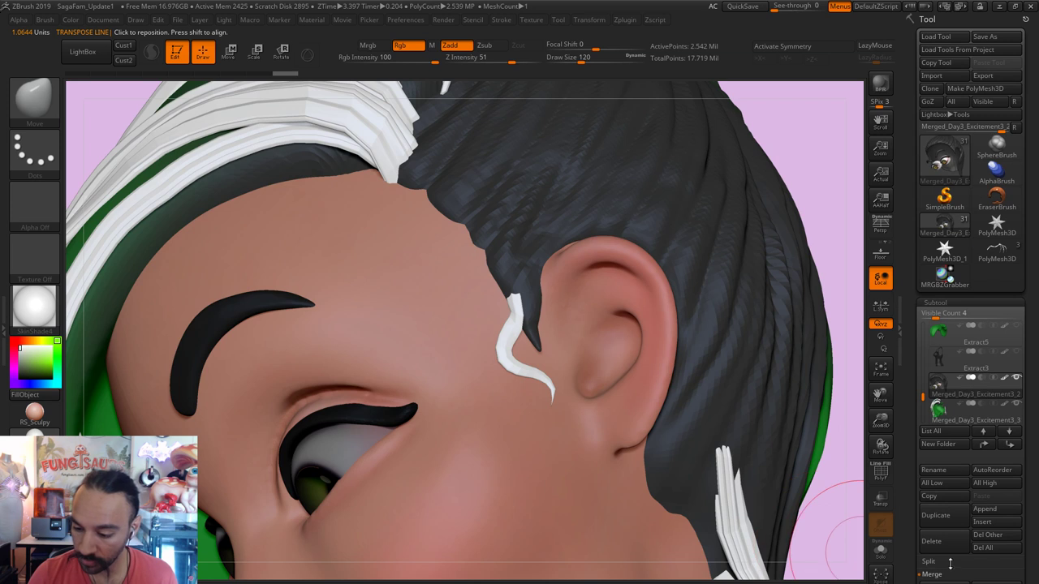
pyautogui.click(953, 563)
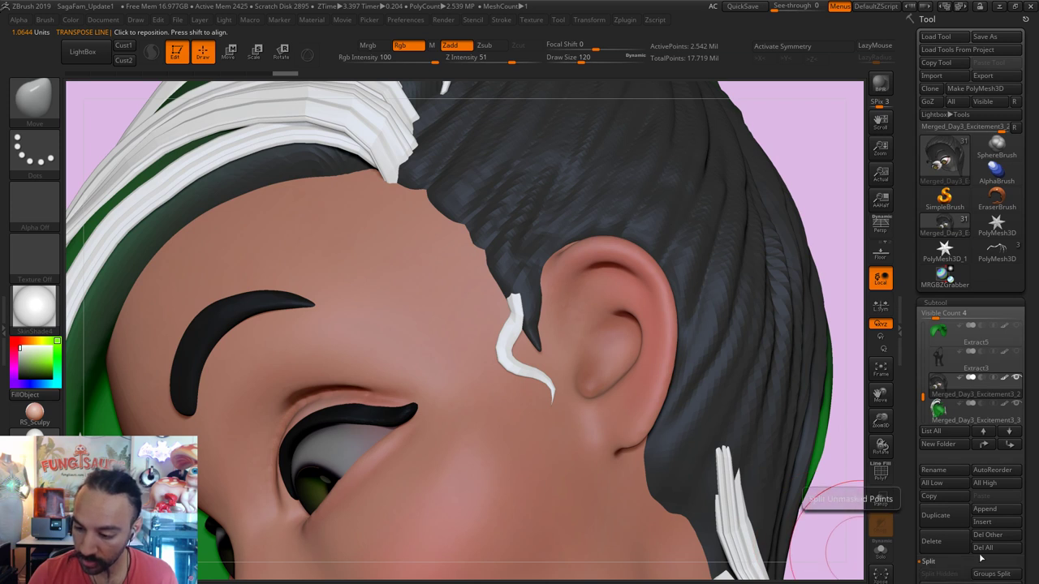
# Step: Divide the new dark hair strands subtool twice to SDiv 3 and delete lower levels
pyautogui.click(946, 405)
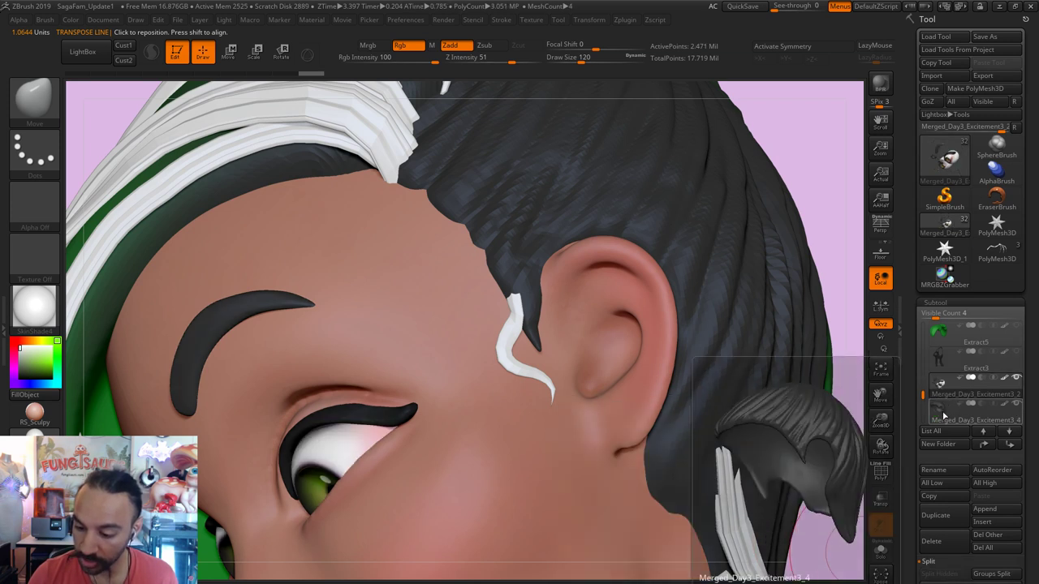
pyautogui.scroll(-2, 1025, 537)
pyautogui.click(935, 226)
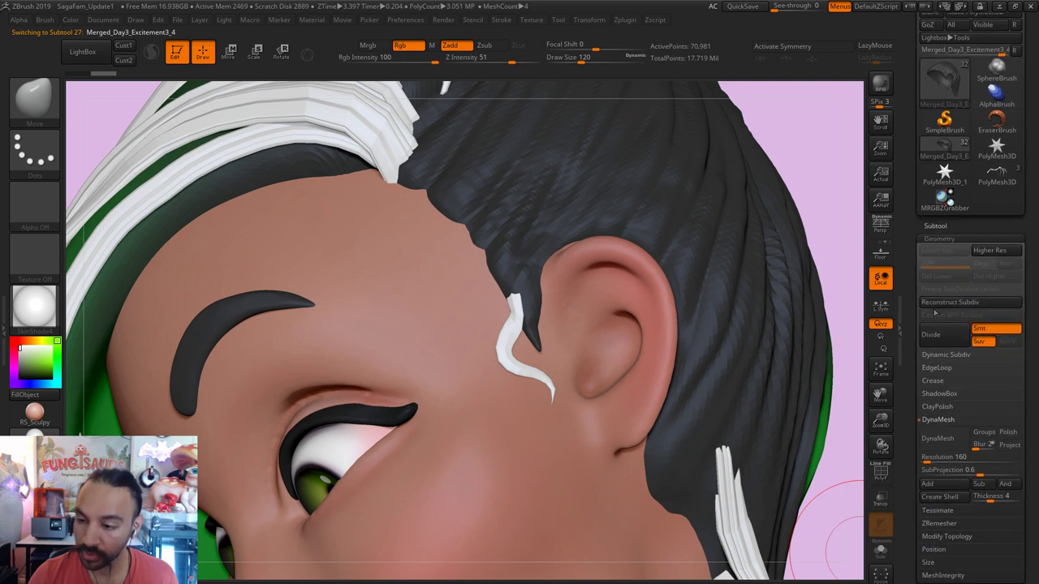
pyautogui.click(937, 339)
pyautogui.click(938, 340)
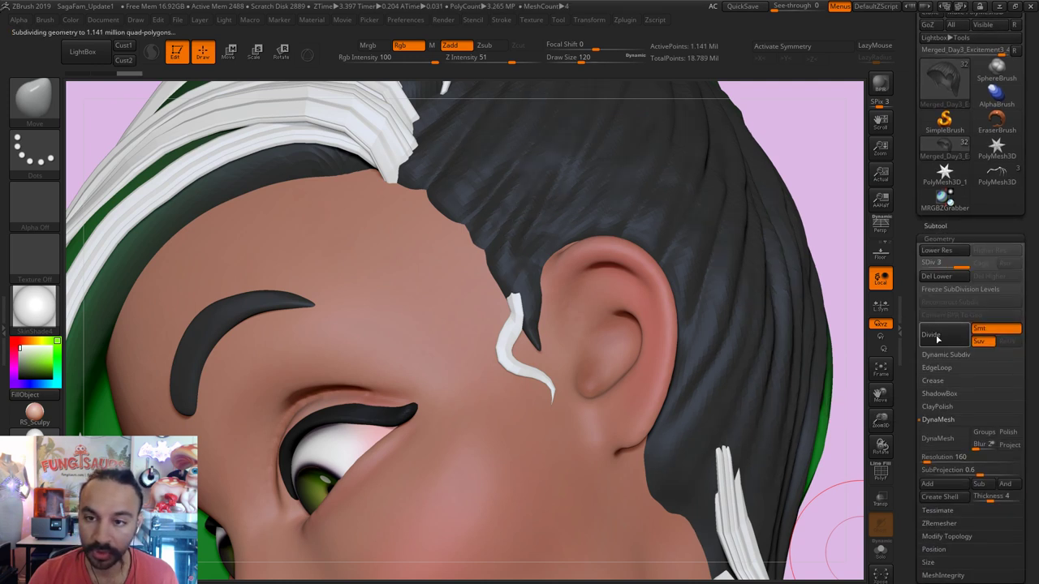
pyautogui.click(936, 276)
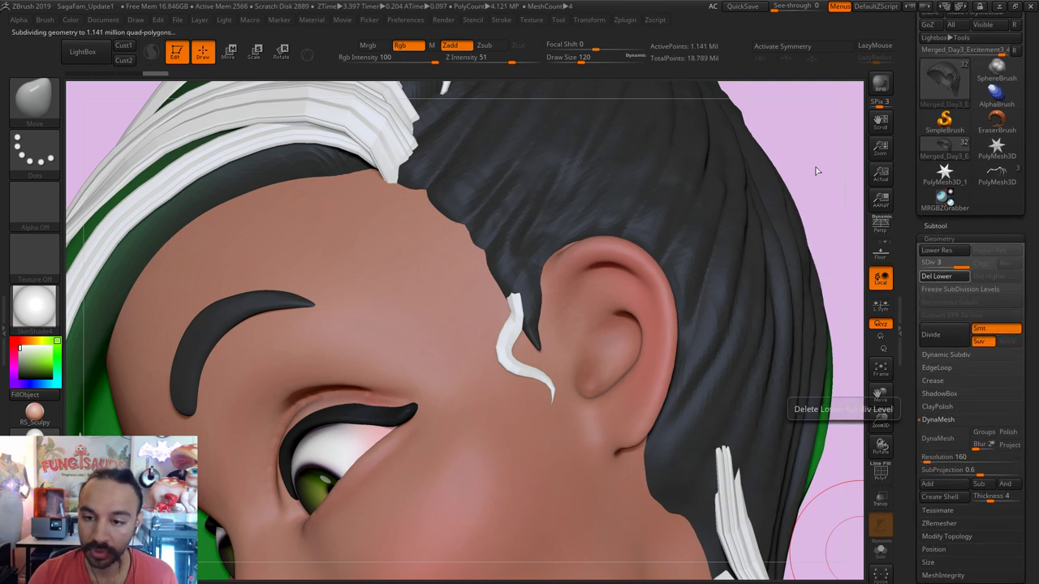
pyautogui.press('f')
pyautogui.moveTo(782, 174); pyautogui.dragTo(739, 355)
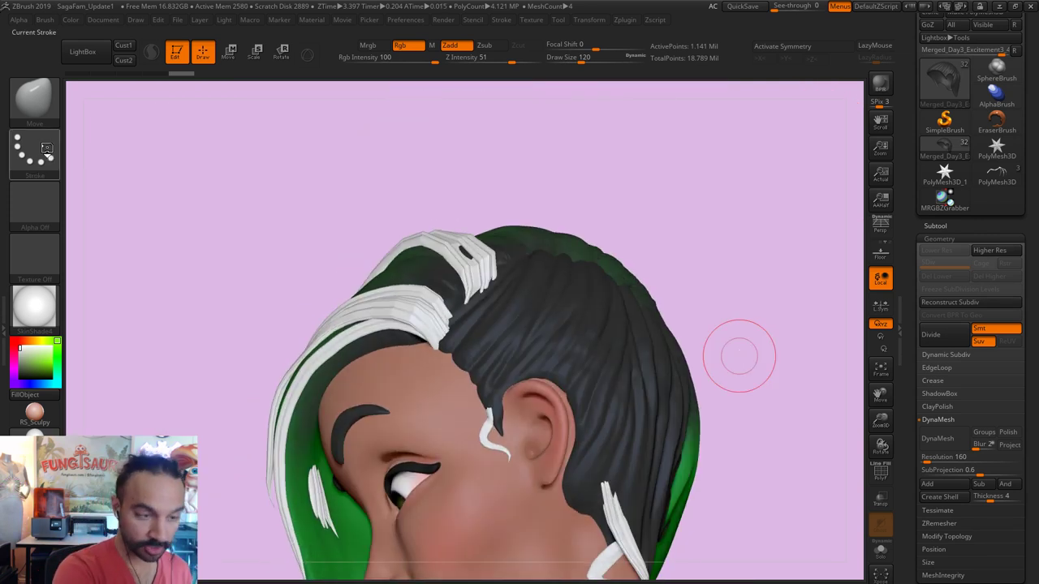
# Step: Set up the Standard brush with FreeHand stroke, Alpha 61, Zadd on and Mrgb off
pyautogui.press('b')
pyautogui.press('s')
pyautogui.press('t')
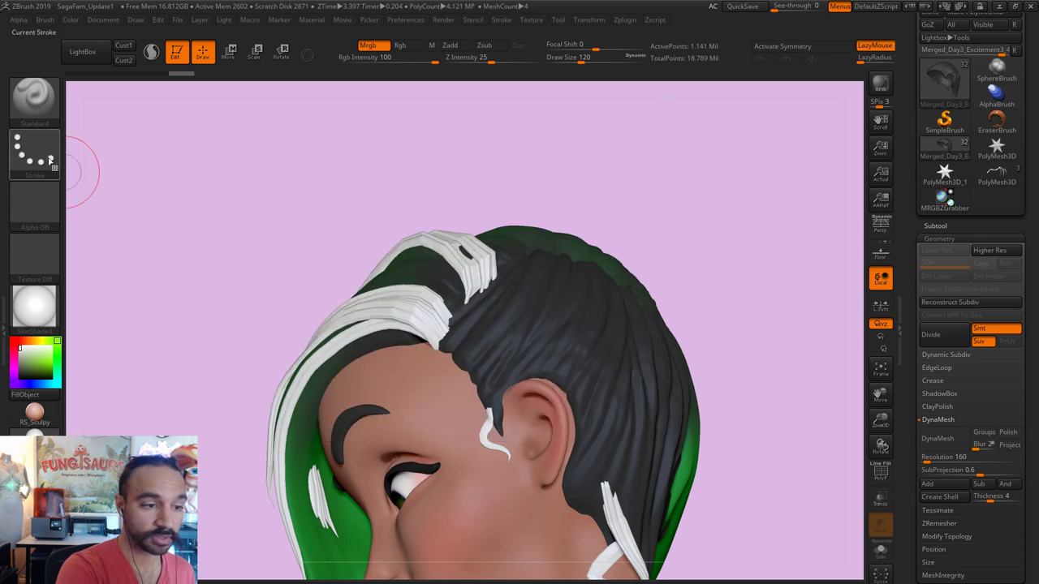
pyautogui.click(51, 160)
pyautogui.click(202, 162)
pyautogui.click(34, 207)
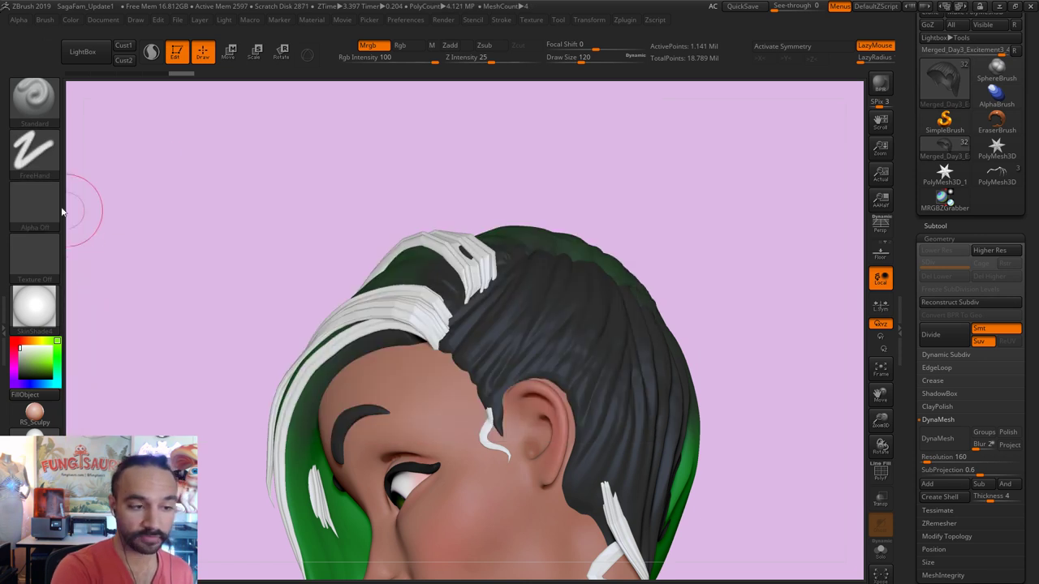
pyautogui.click(47, 213)
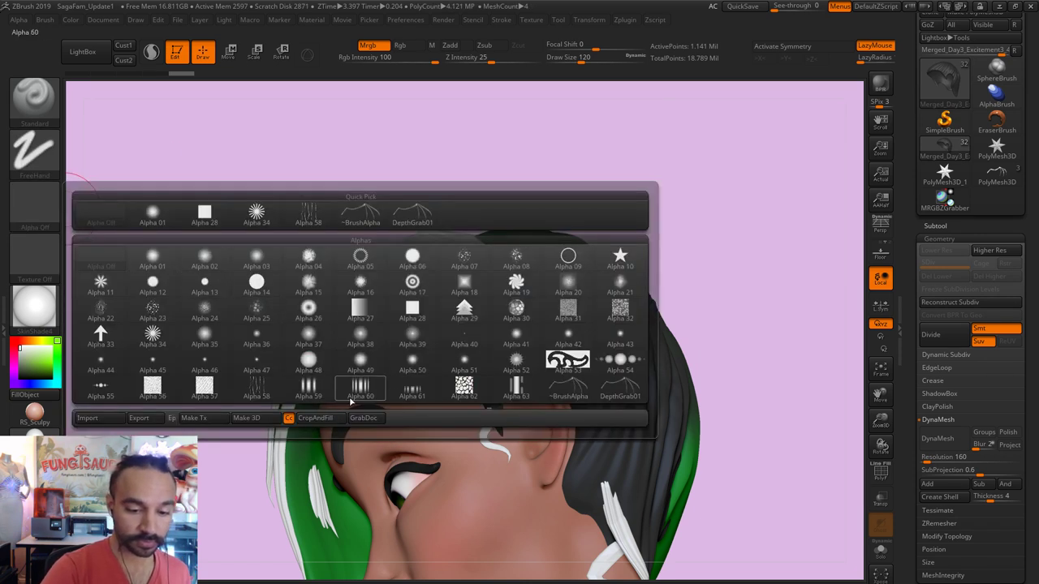
pyautogui.click(414, 393)
pyautogui.press('s')
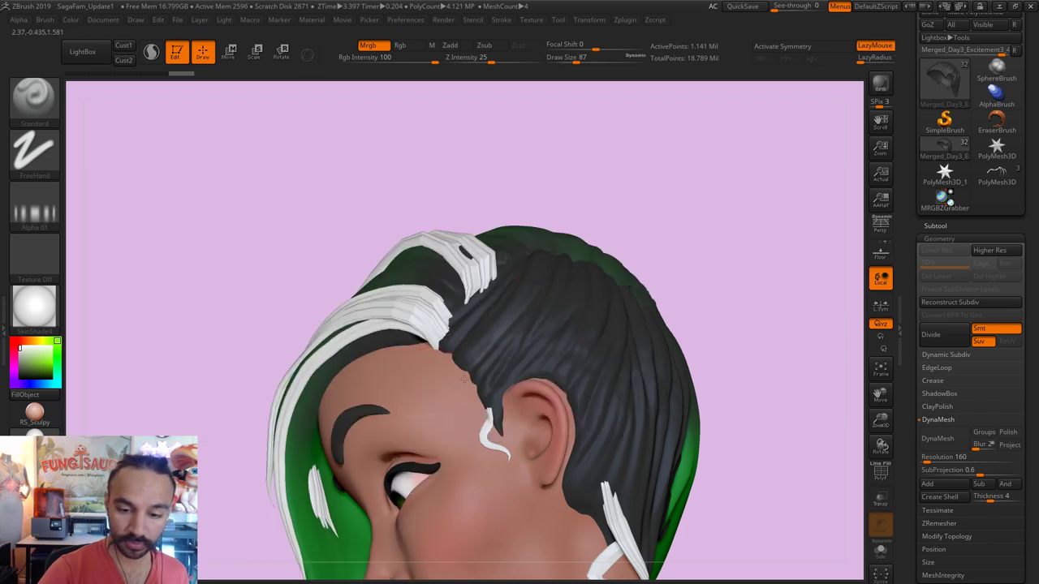
pyautogui.click(451, 46)
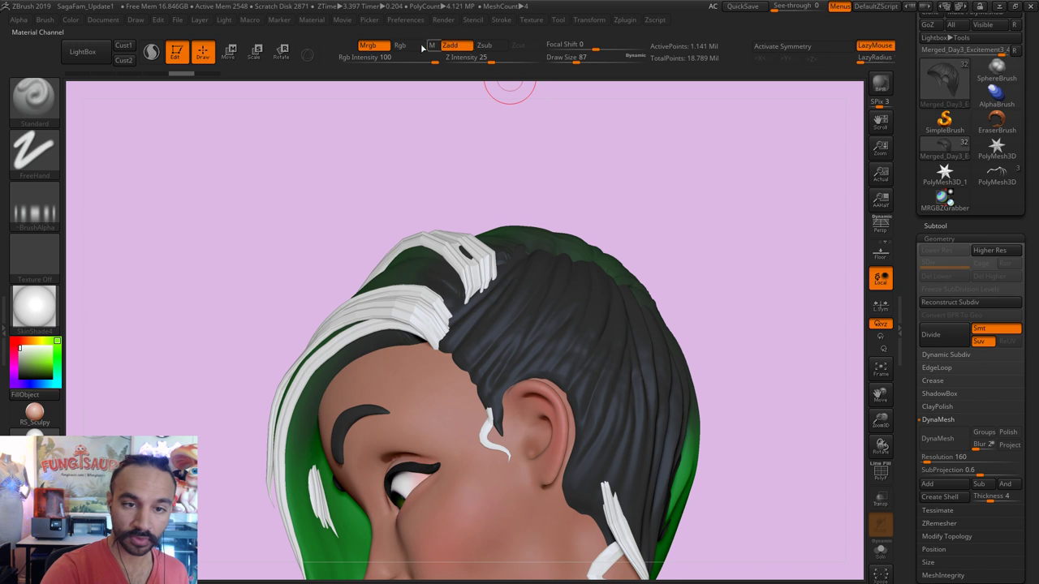
pyautogui.click(375, 45)
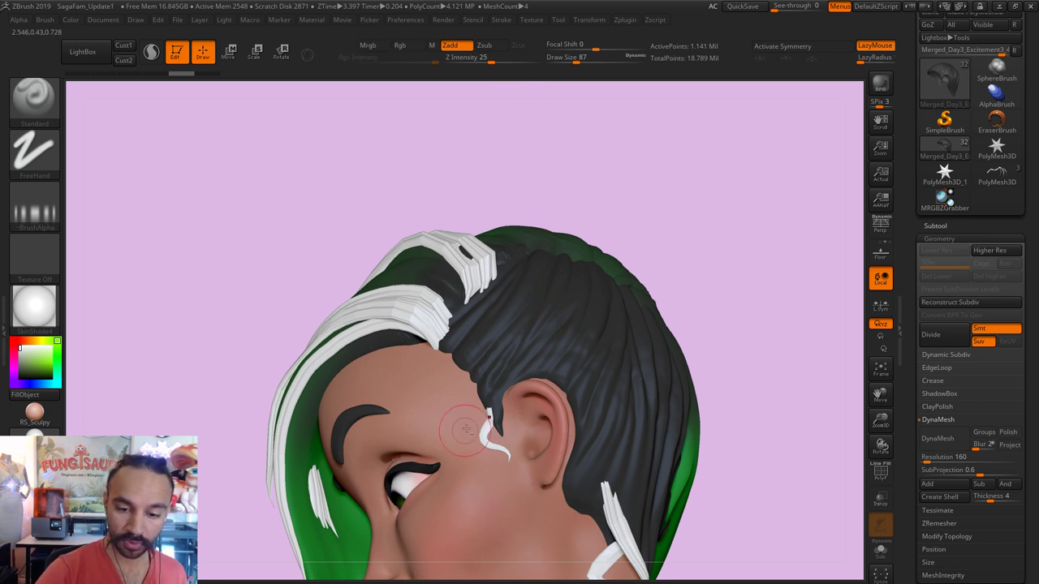
# Step: Sculpt the hair strands at brush size 83, undoing a stray stroke on the neck
pyautogui.press(']')
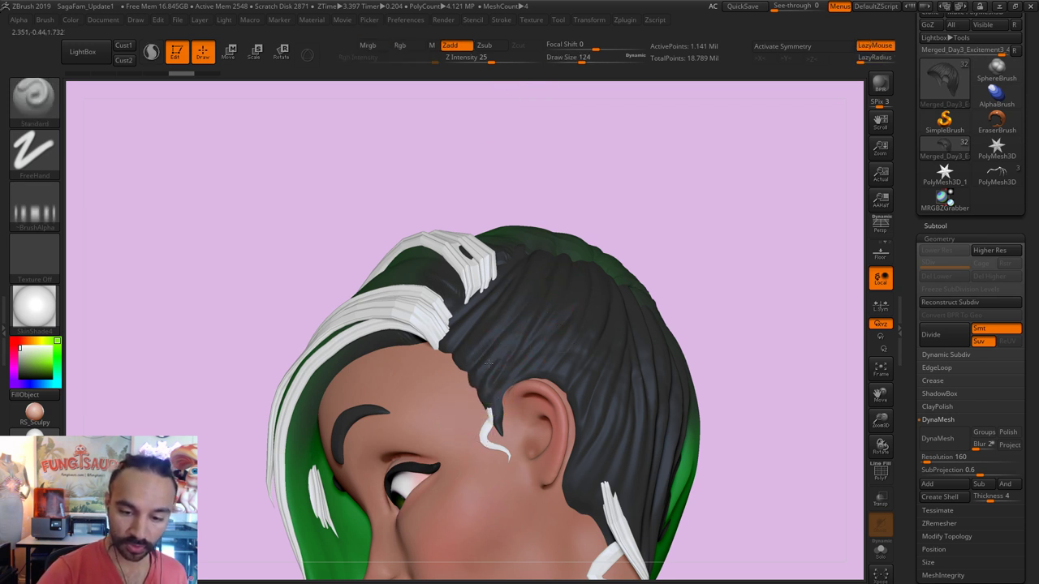
pyautogui.press('s')
pyautogui.click(479, 307)
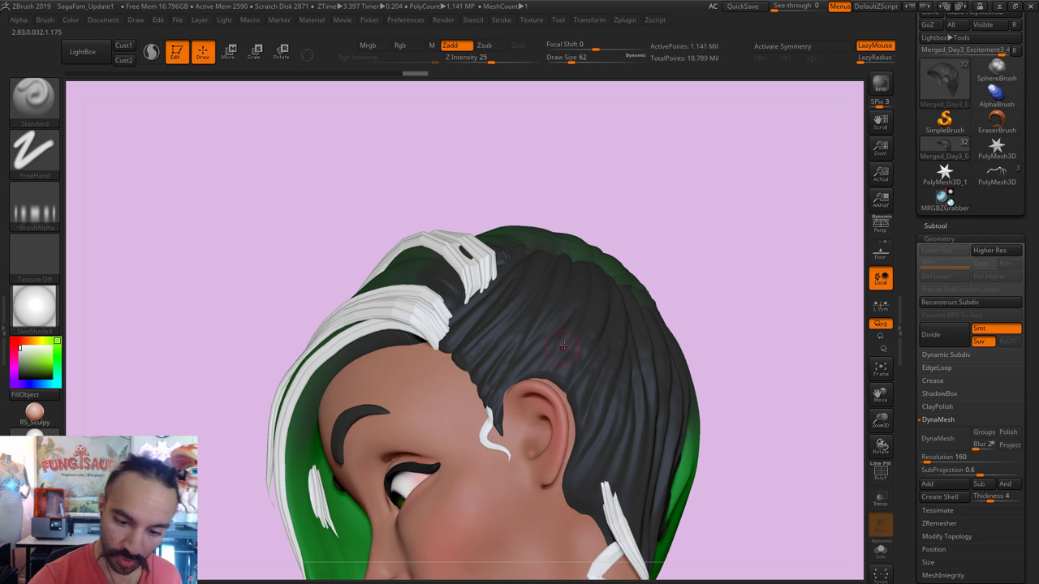
pyautogui.press(']')
pyautogui.moveTo(685, 227); pyautogui.dragTo(505, 314)
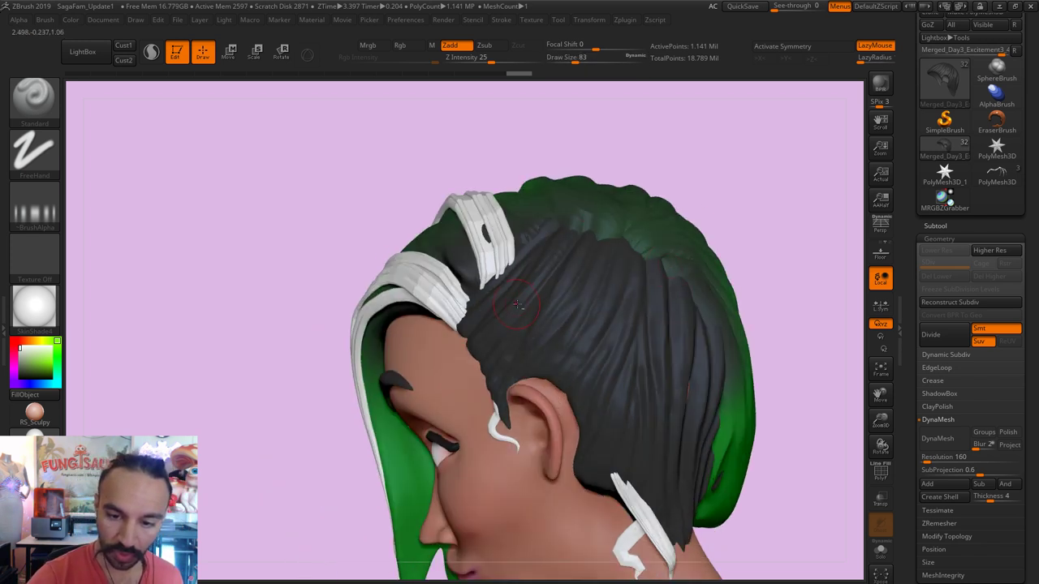
pyautogui.press('shift')
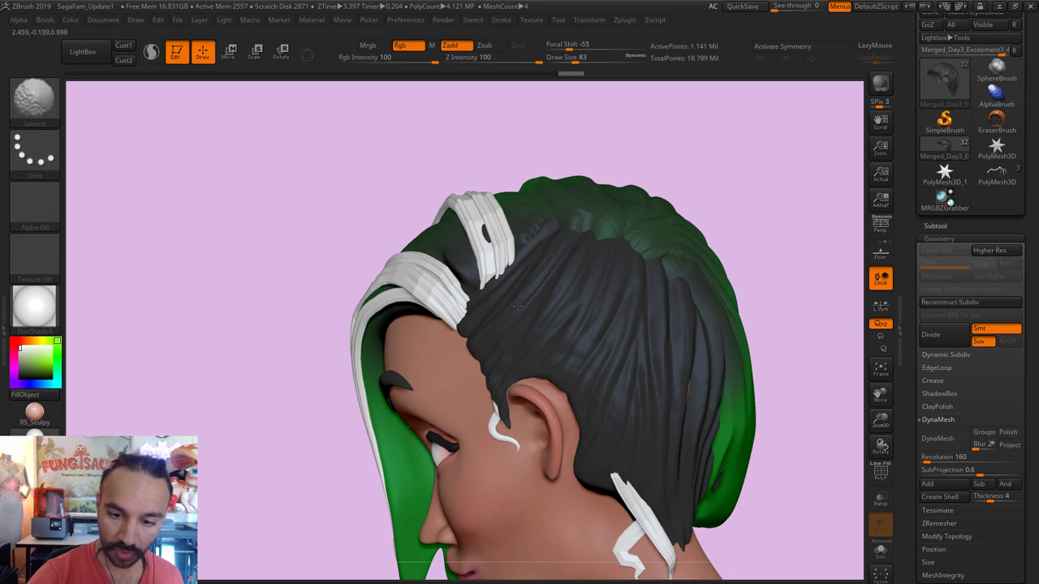
pyautogui.press('shift')
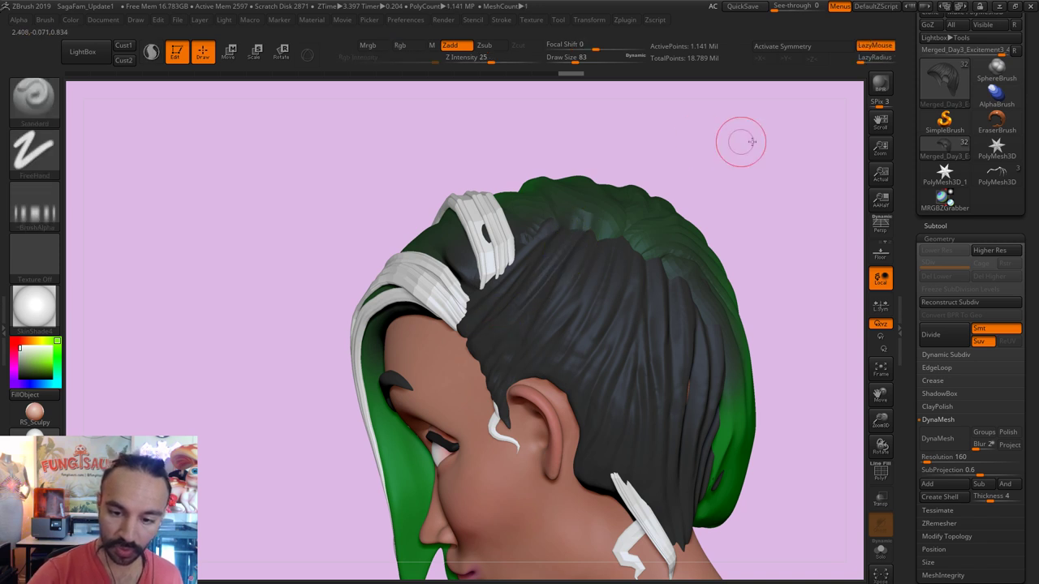
pyautogui.moveTo(741, 141)
pyautogui.mouseDown()
pyautogui.moveTo(776, 123)
pyautogui.moveTo(738, 114)
pyautogui.moveTo(526, 286)
pyautogui.mouseUp()
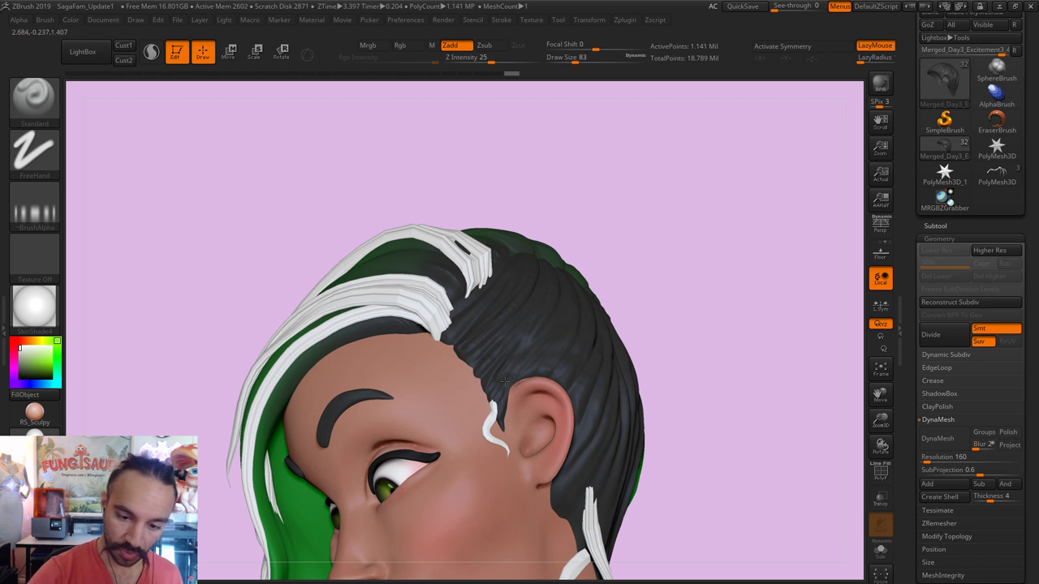
pyautogui.moveTo(696, 267); pyautogui.dragTo(752, 276)
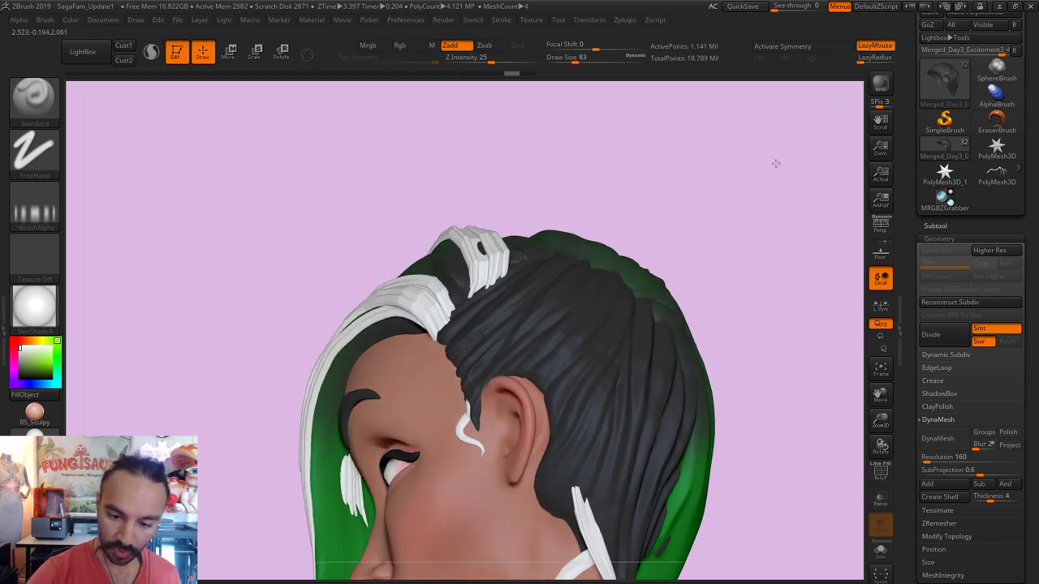
pyautogui.moveTo(776, 163); pyautogui.dragTo(576, 371)
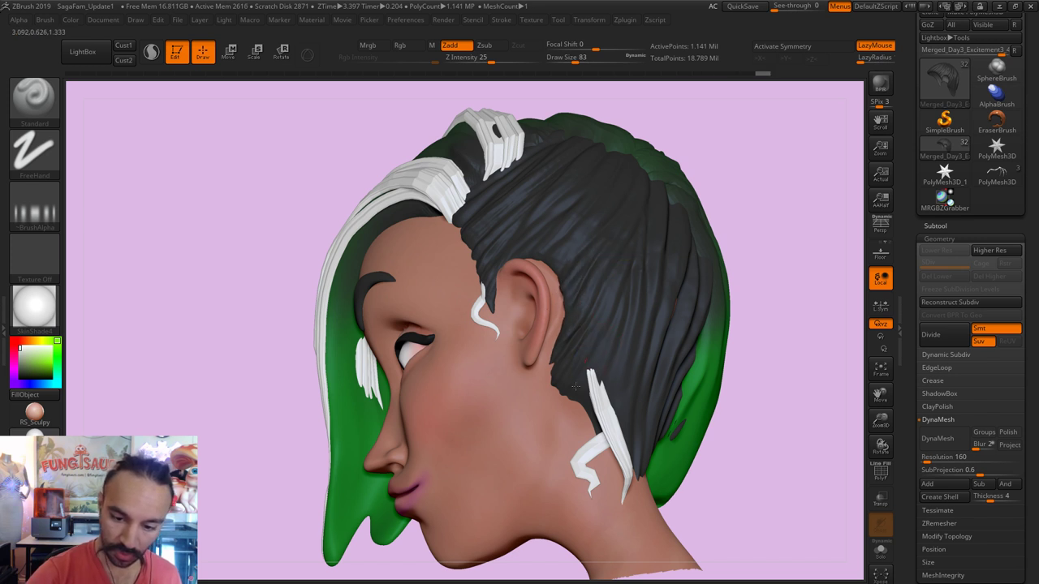
pyautogui.moveTo(586, 374); pyautogui.dragTo(581, 399)
pyautogui.hotkey('ctrl', 'z')
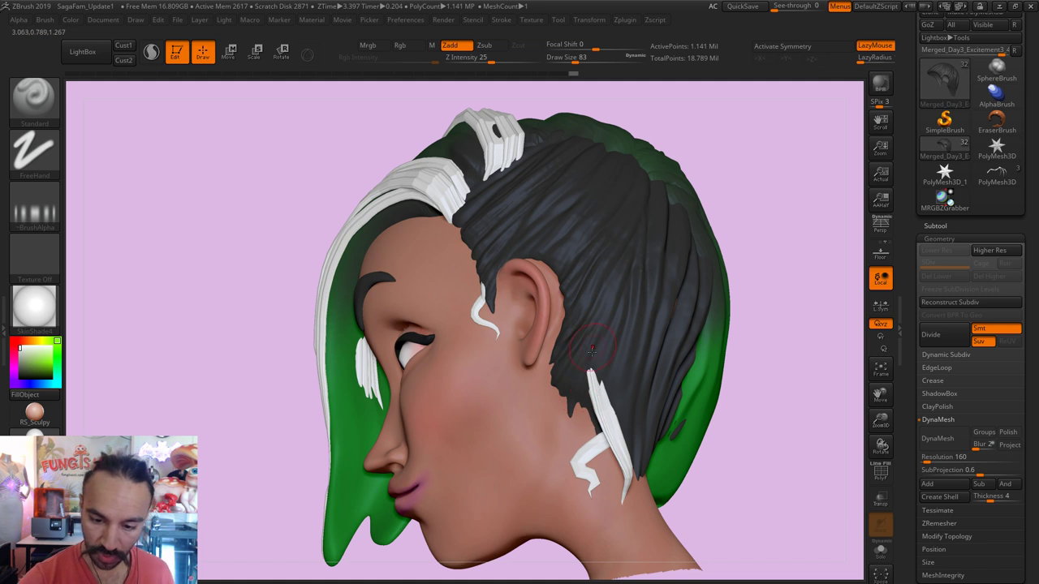
# Step: Smooth the hair strands near the top of the head at size 158, then reduce to 90
pyautogui.moveTo(770, 301); pyautogui.dragTo(636, 477)
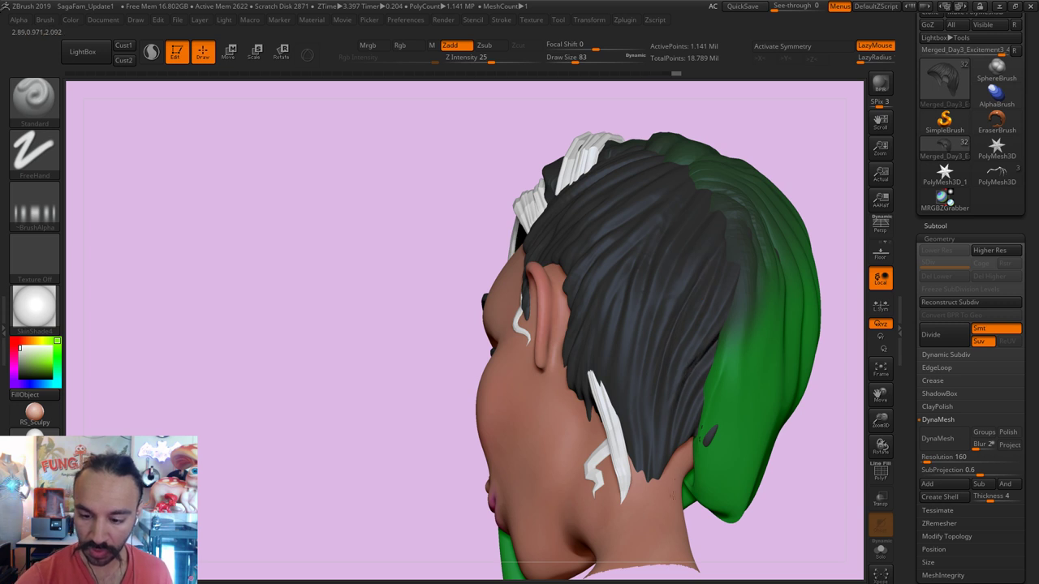
pyautogui.moveTo(835, 296)
pyautogui.mouseDown()
pyautogui.moveTo(726, 179)
pyautogui.moveTo(645, 267)
pyautogui.mouseUp()
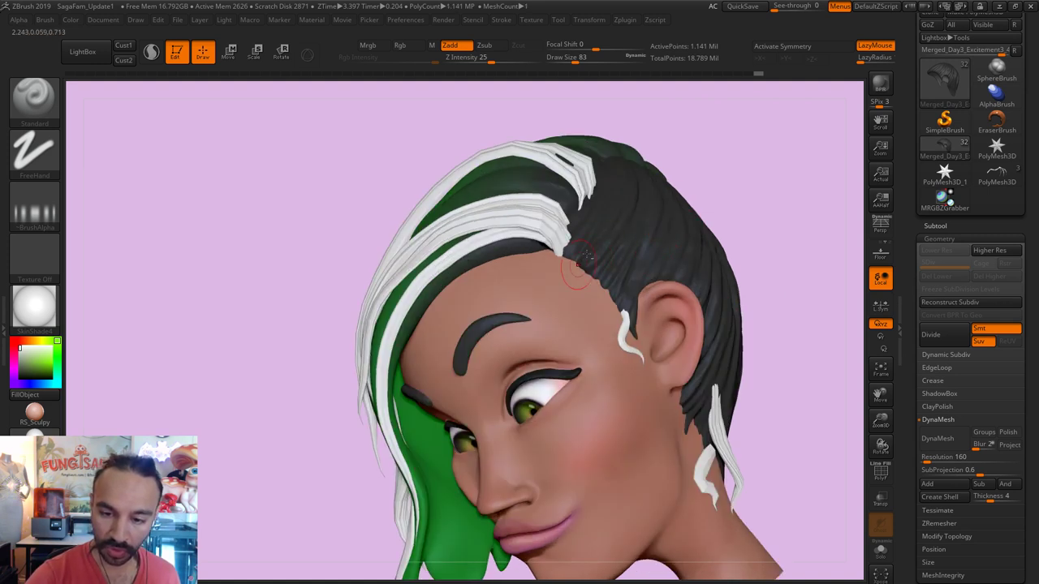
pyautogui.press('s')
pyautogui.moveTo(569, 272); pyautogui.dragTo(633, 272)
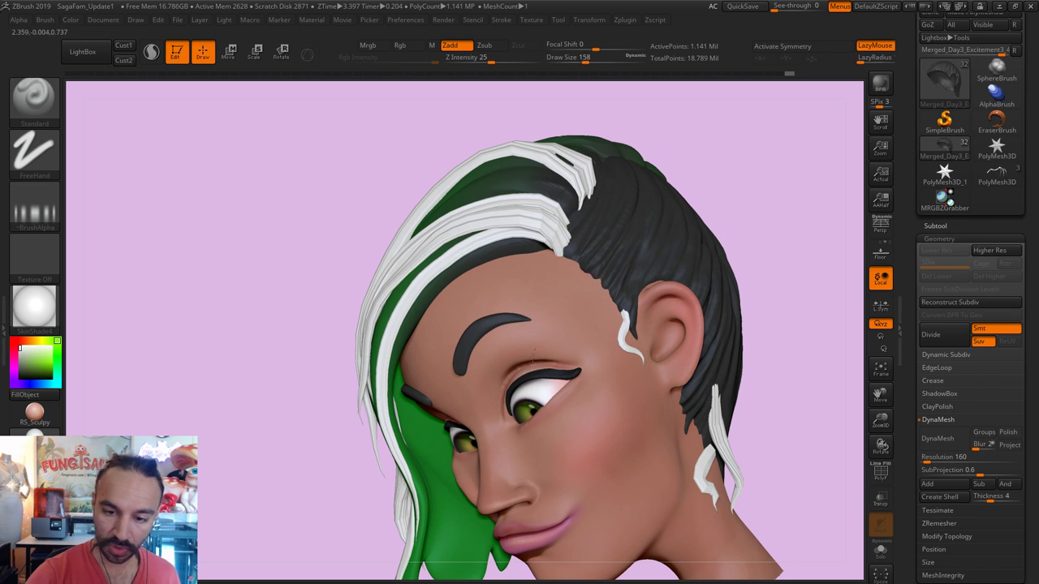
pyautogui.moveTo(479, 422)
pyautogui.keyDown('shift'); pyautogui.mouseDown()
pyautogui.moveTo(561, 268)
pyautogui.moveTo(535, 232)
pyautogui.mouseUp(); pyautogui.keyUp('shift')
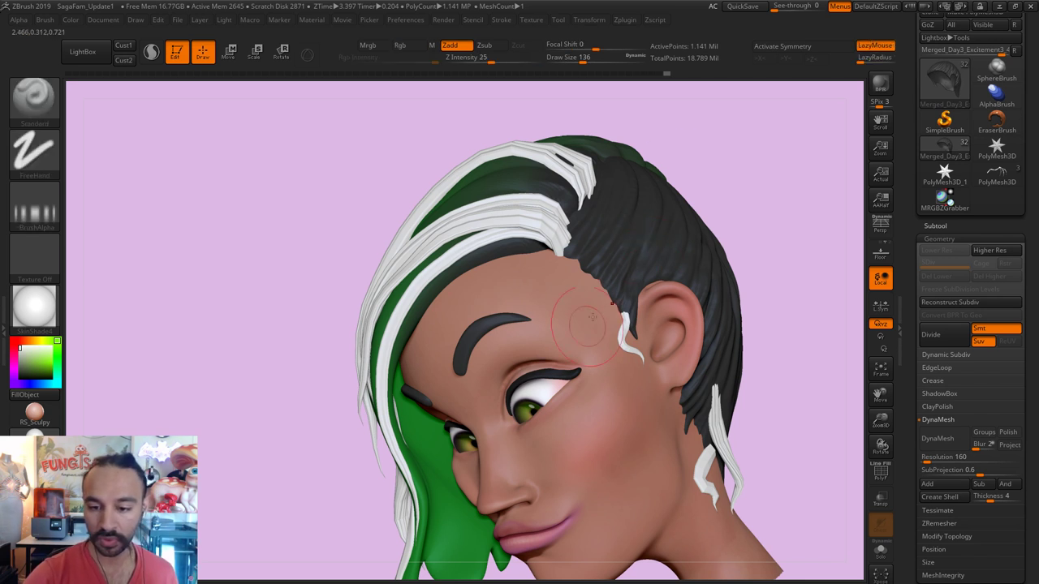
pyautogui.press('s')
pyautogui.moveTo(641, 276); pyautogui.dragTo(617, 276)
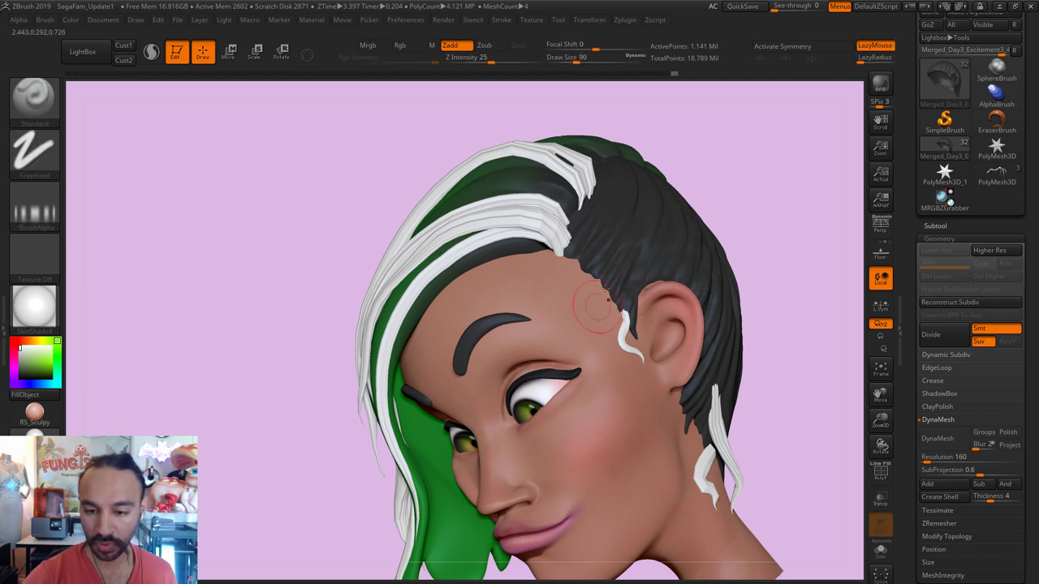
pyautogui.press('shift')
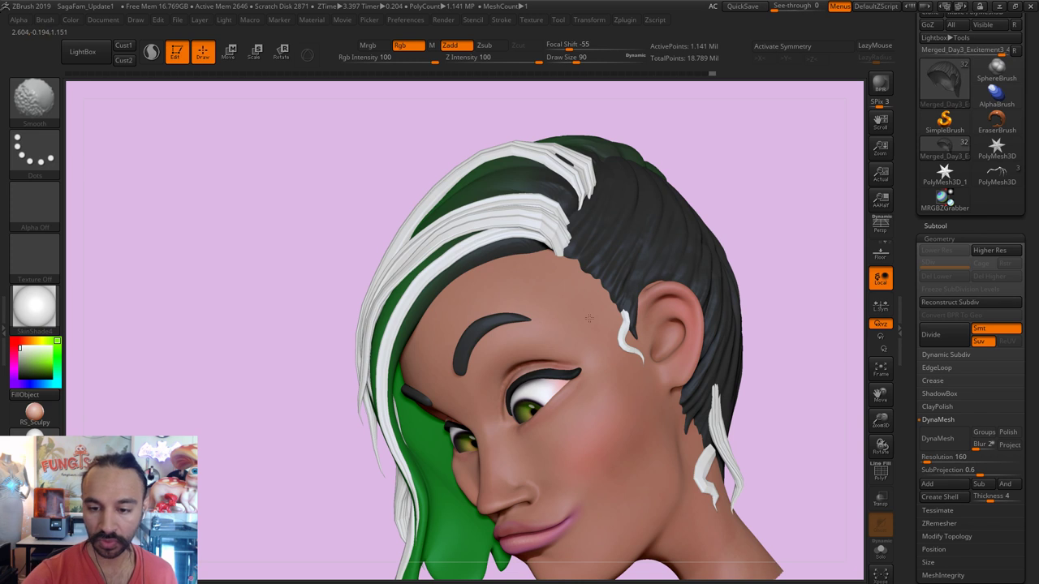
pyautogui.keyDown('shift'); pyautogui.moveTo(826, 192); pyautogui.dragTo(828, 193); pyautogui.keyUp('shift')
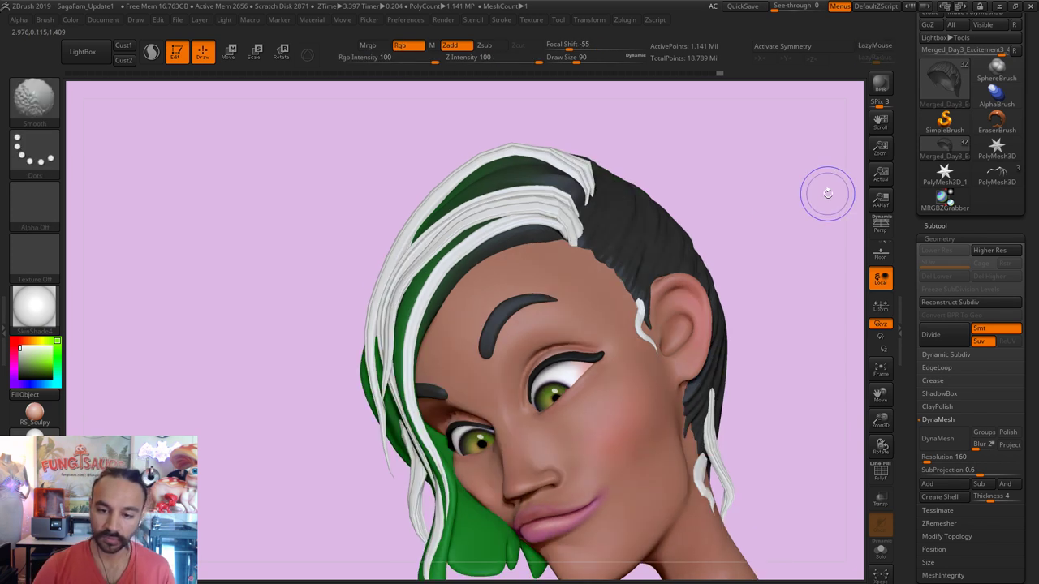
pyautogui.moveTo(837, 239); pyautogui.dragTo(778, 201)
# Step: Make the green hair piece active, isolate it, and enlarge the brush to 116
pyautogui.keyDown('alt'); pyautogui.click(443, 487); pyautogui.keyUp('alt')
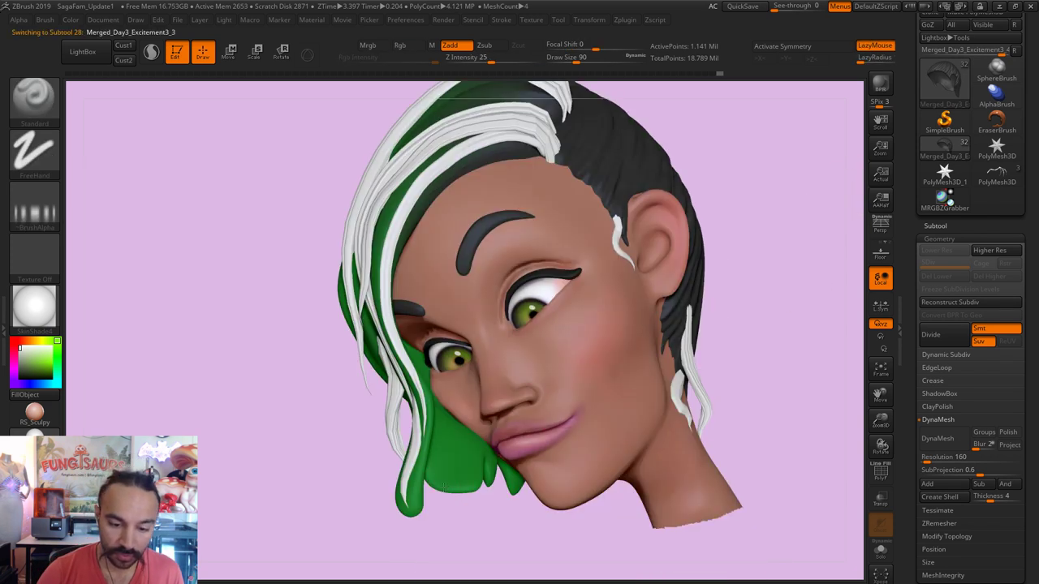
pyautogui.click(880, 552)
pyautogui.moveTo(764, 460); pyautogui.dragTo(756, 464)
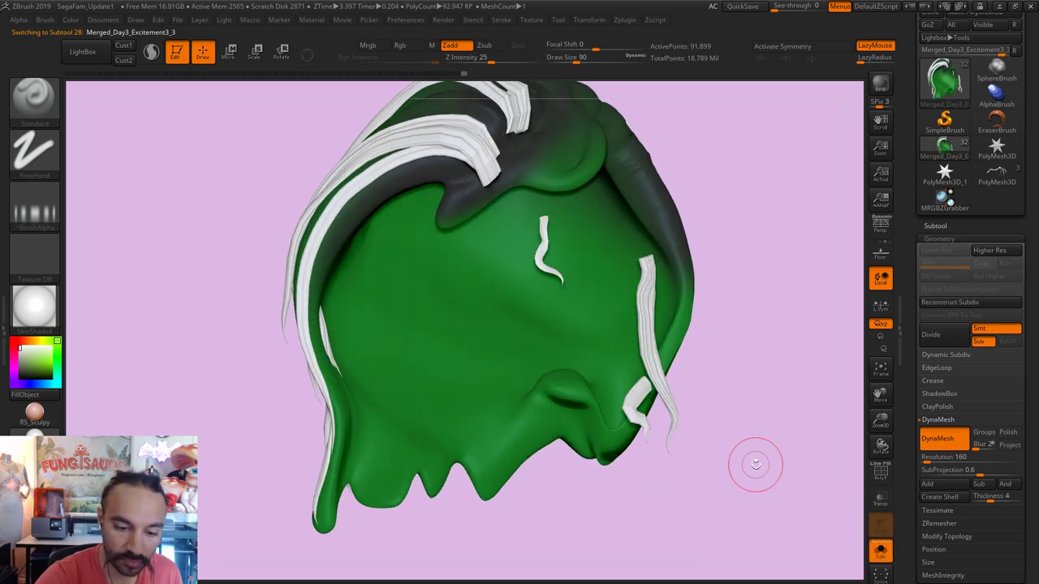
pyautogui.press(']')
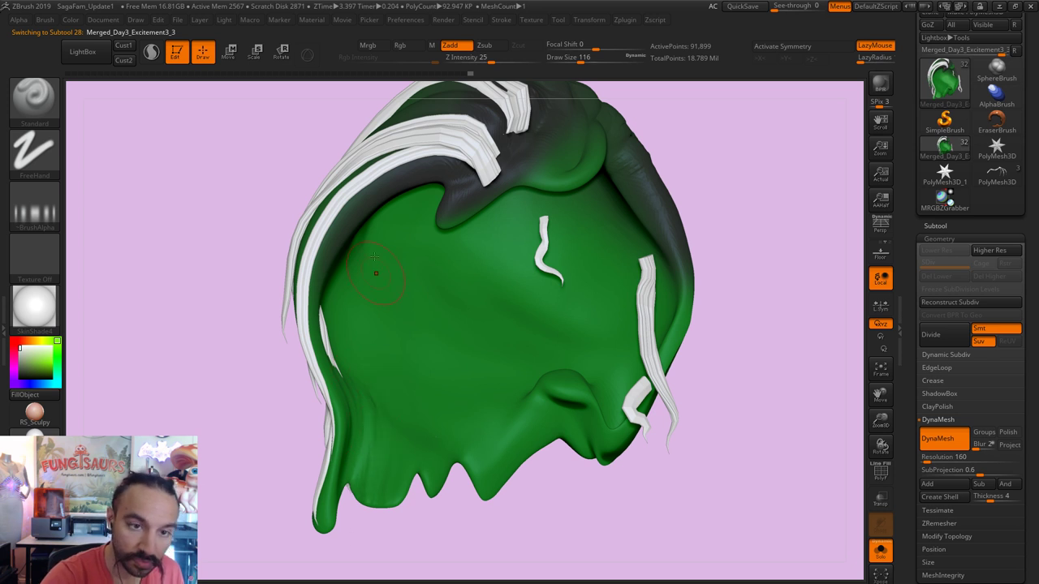
# Step: Set Z Intensity to 35 and hide the white strand pieces
pyautogui.click(499, 61)
pyautogui.keyDown('alt'); pyautogui.moveTo(657, 109); pyautogui.dragTo(722, 47); pyautogui.keyUp('alt')
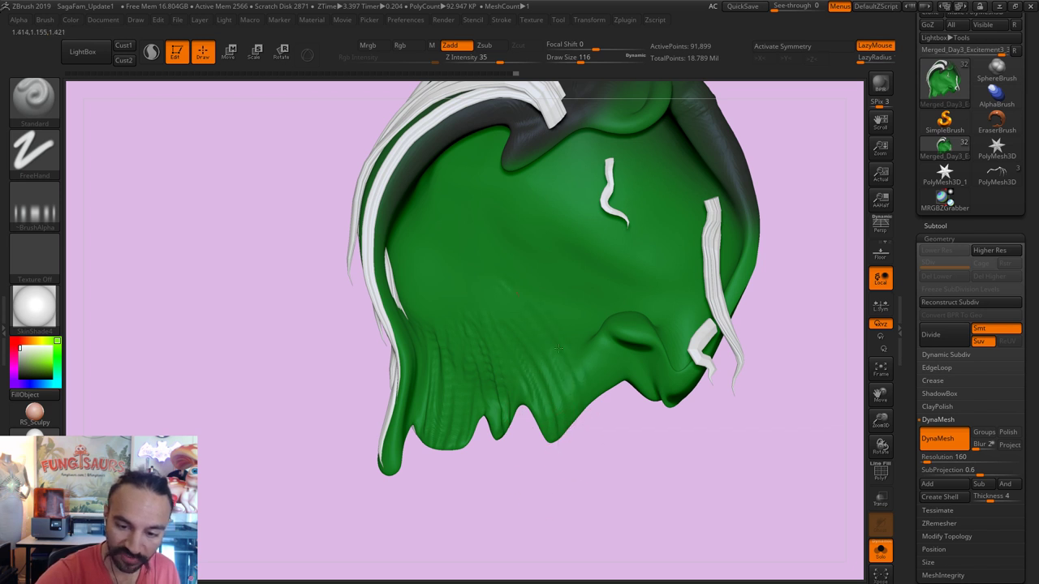
pyautogui.moveTo(427, 495); pyautogui.dragTo(415, 385)
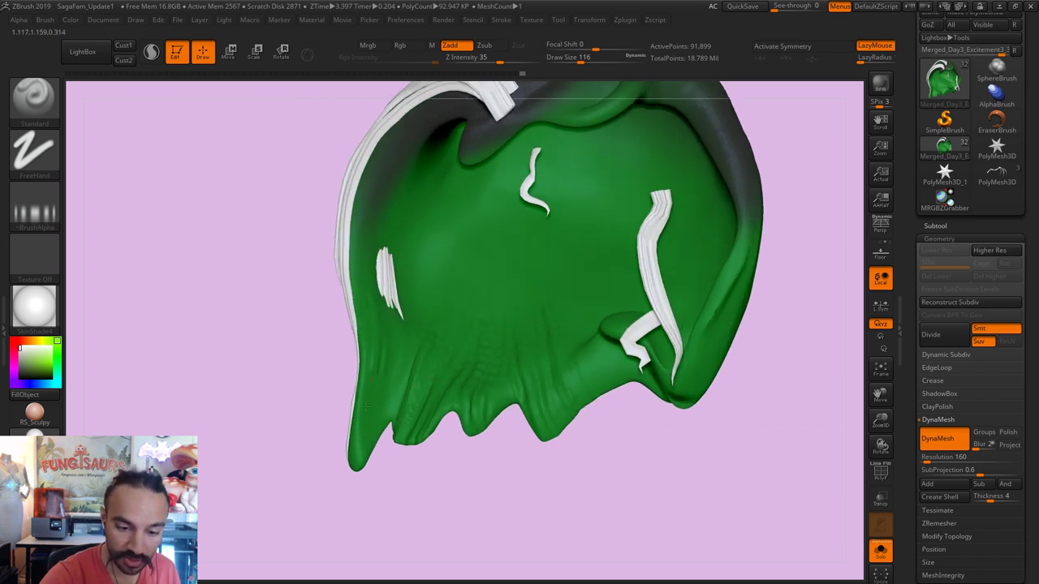
pyautogui.press('ctrl')
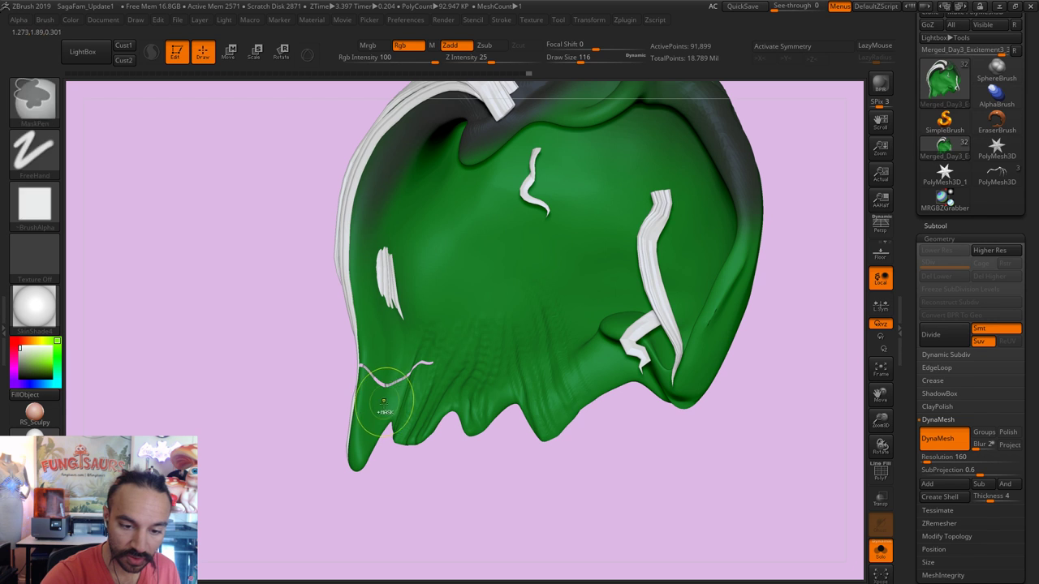
pyautogui.hotkey('ctrl', 'z')
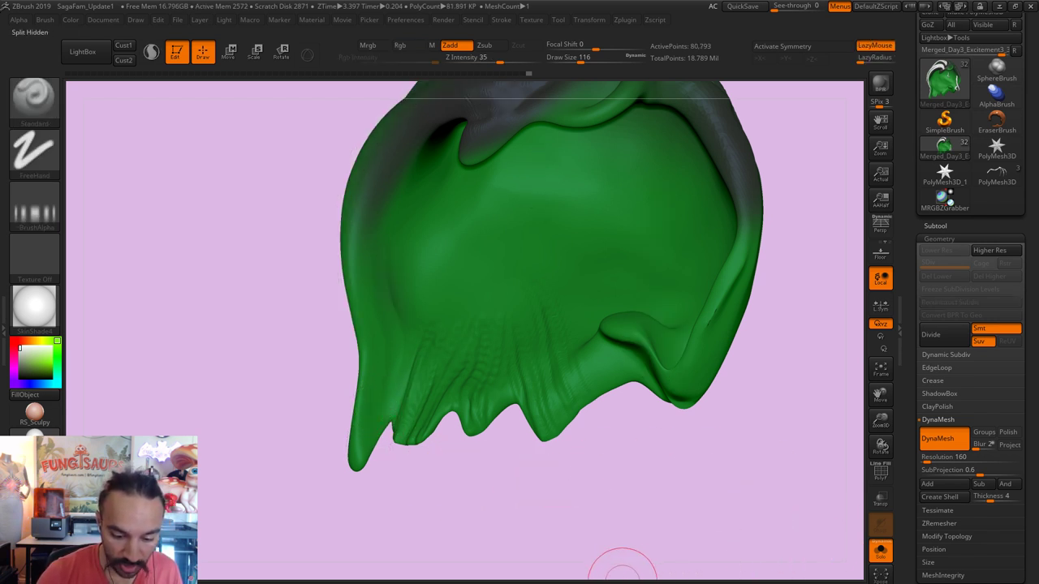
# Step: Divide the green hair mesh twice to SDiv 3, about 1.301 million polygons
pyautogui.click(935, 226)
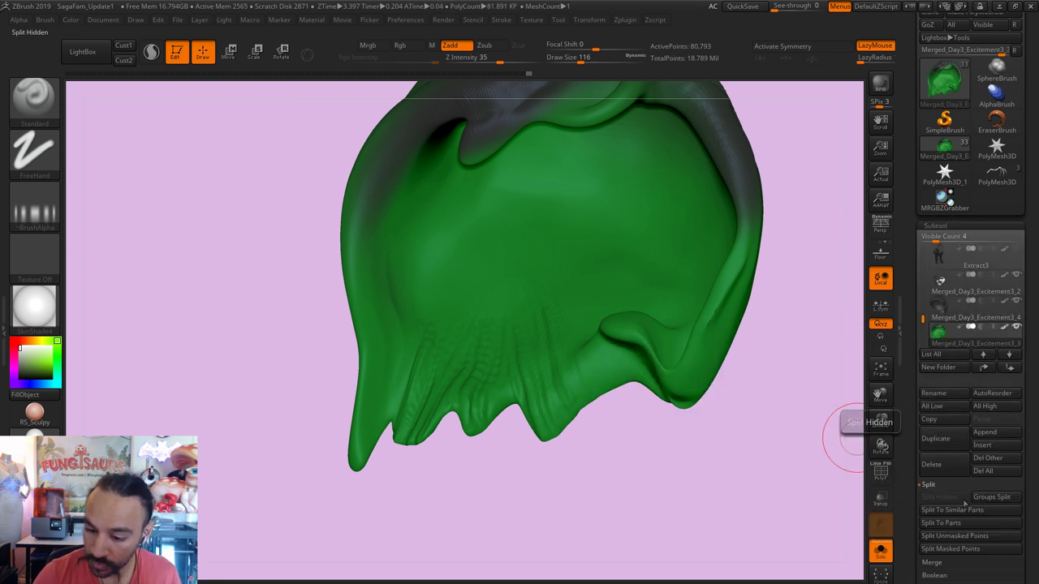
pyautogui.click(935, 226)
pyautogui.click(940, 239)
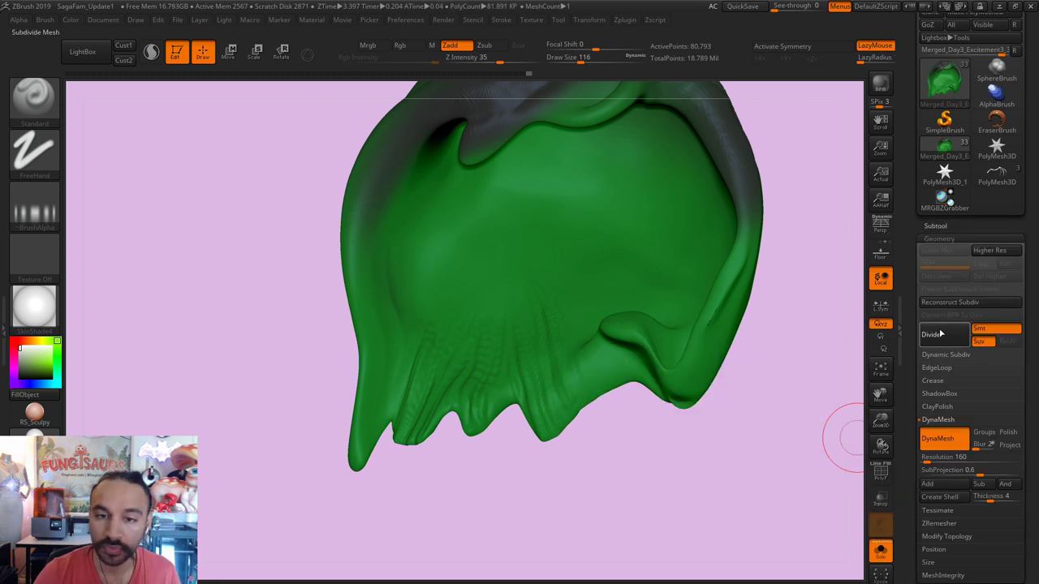
pyautogui.click(933, 334)
pyautogui.click(940, 334)
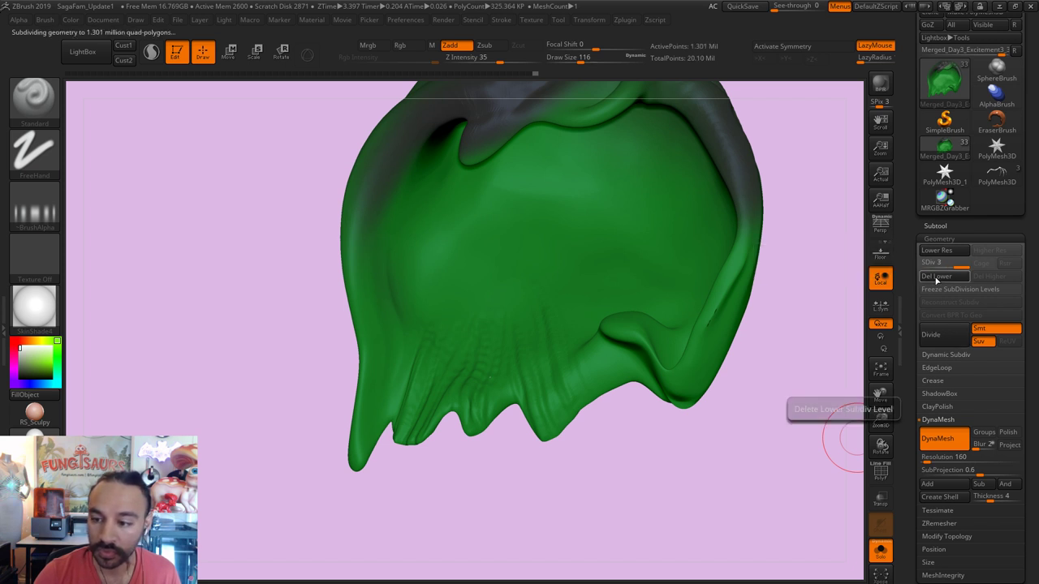
pyautogui.moveTo(794, 172)
pyautogui.mouseDown()
pyautogui.moveTo(840, 190)
pyautogui.moveTo(436, 178)
pyautogui.mouseUp()
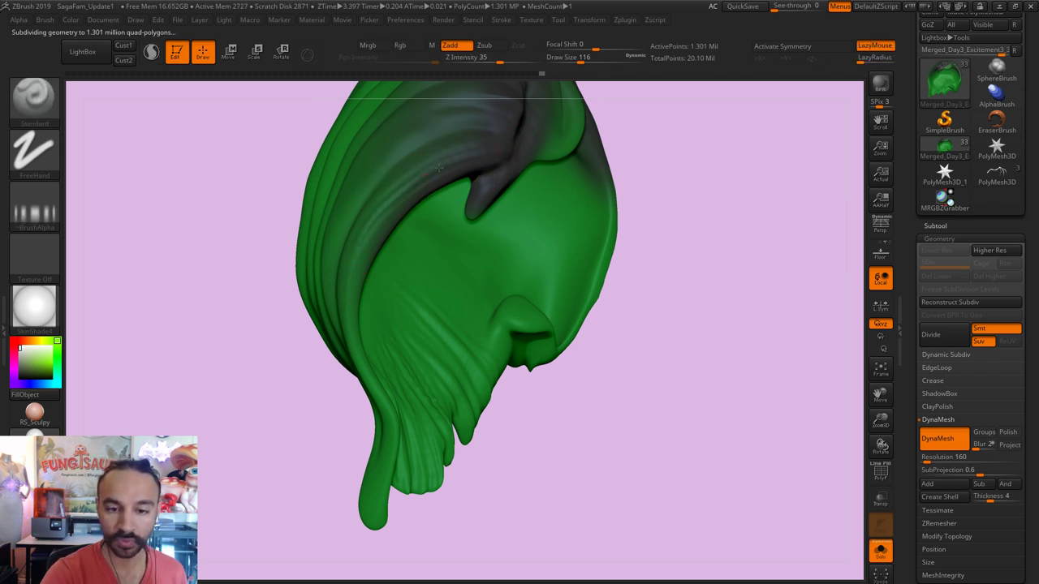
pyautogui.moveTo(645, 139)
pyautogui.keyDown('alt'); pyautogui.mouseDown()
pyautogui.moveTo(737, 204)
pyautogui.moveTo(733, 238)
pyautogui.moveTo(622, 143)
pyautogui.mouseUp(); pyautogui.keyUp('alt')
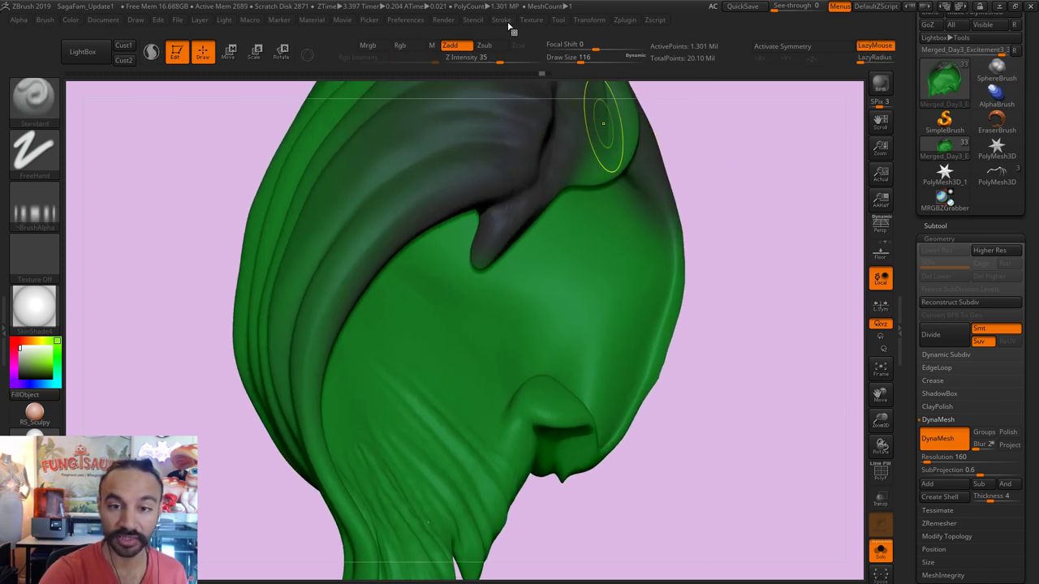
# Step: Lower the Lazy Mouse LazyStep to about 0.04 and mask along the top fold
pyautogui.click(502, 21)
pyautogui.click(529, 223)
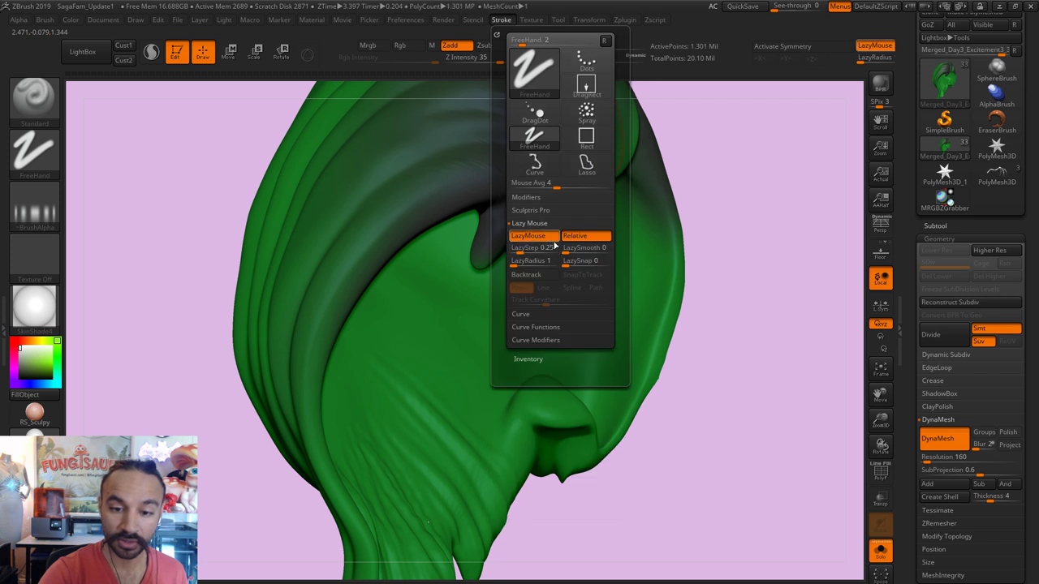
pyautogui.moveTo(533, 248)
pyautogui.mouseDown()
pyautogui.moveTo(515, 252)
pyautogui.moveTo(573, 248)
pyautogui.moveTo(521, 263)
pyautogui.mouseUp()
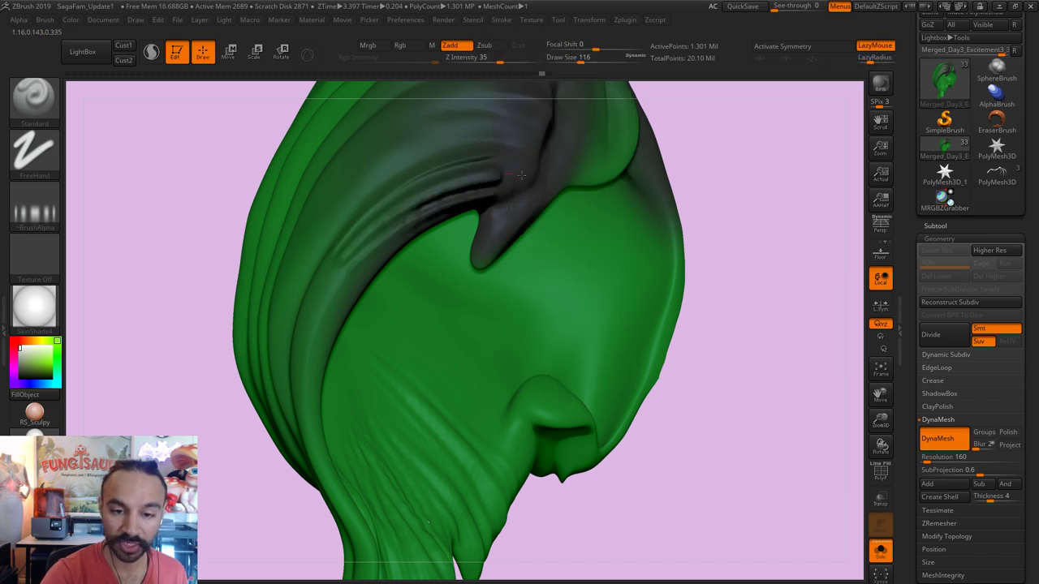
pyautogui.press('ctrl')
pyautogui.keyDown('ctrl'); pyautogui.click(512, 176); pyautogui.keyUp('ctrl')
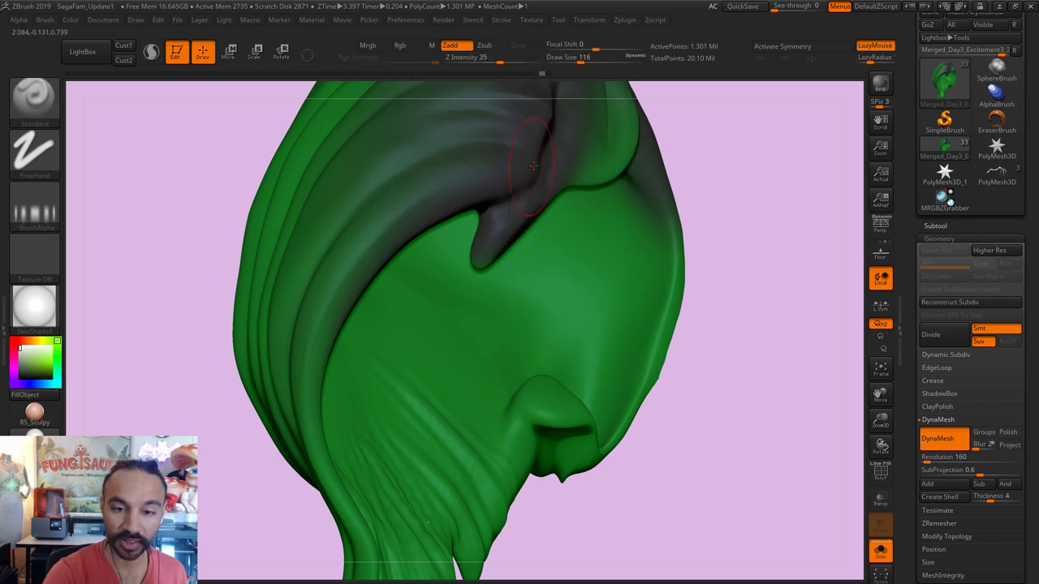
pyautogui.moveTo(540, 163); pyautogui.dragTo(406, 203)
# Step: Strengthen the top-fold mask, smooth the crown grooves, and clear the mask
pyautogui.press('ctrl')
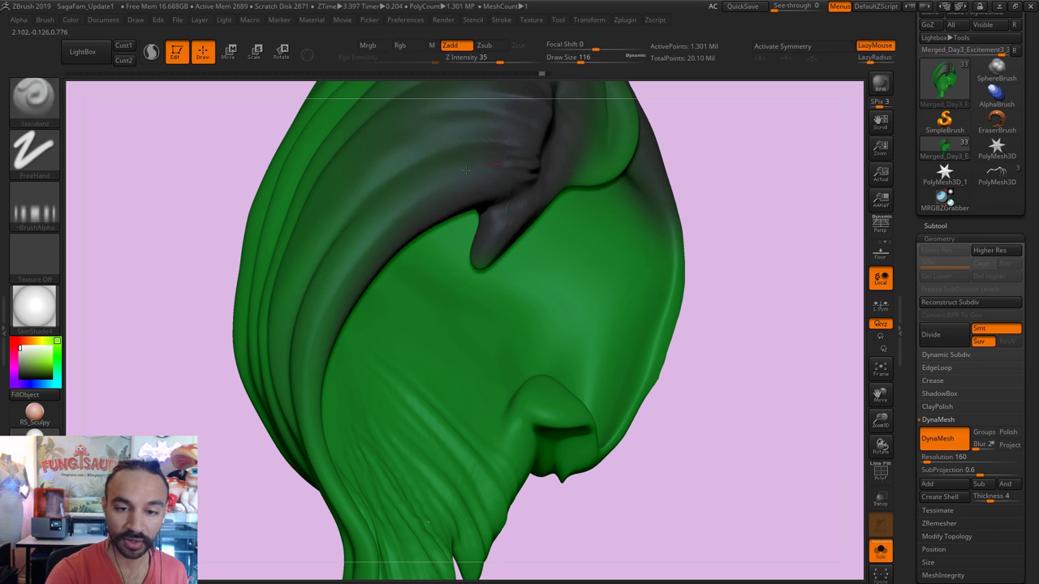
pyautogui.keyDown('ctrl'); pyautogui.moveTo(526, 177); pyautogui.dragTo(424, 206); pyautogui.keyUp('ctrl')
pyautogui.press('shift')
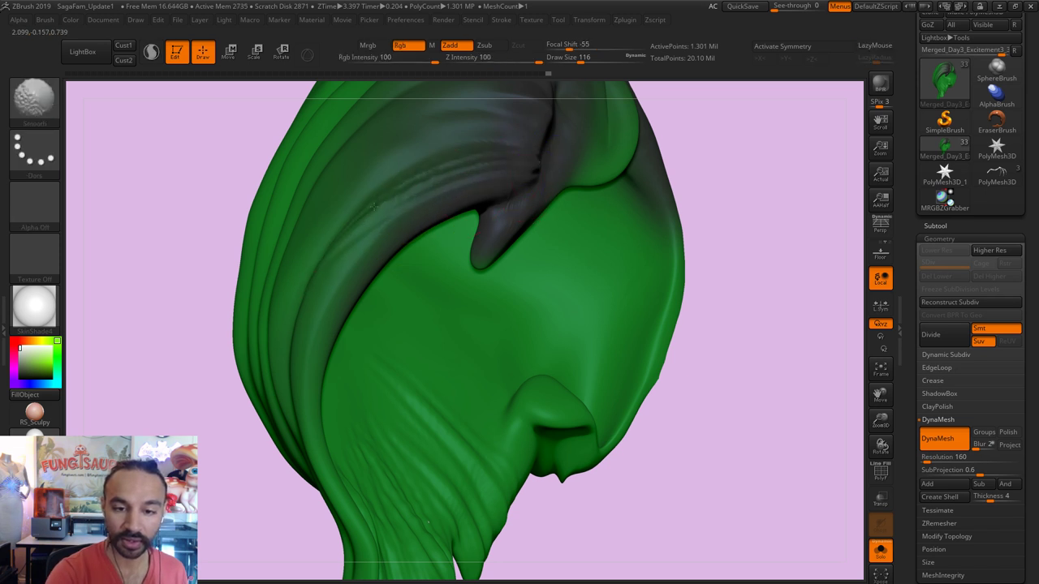
pyautogui.moveTo(707, 174); pyautogui.dragTo(347, 327)
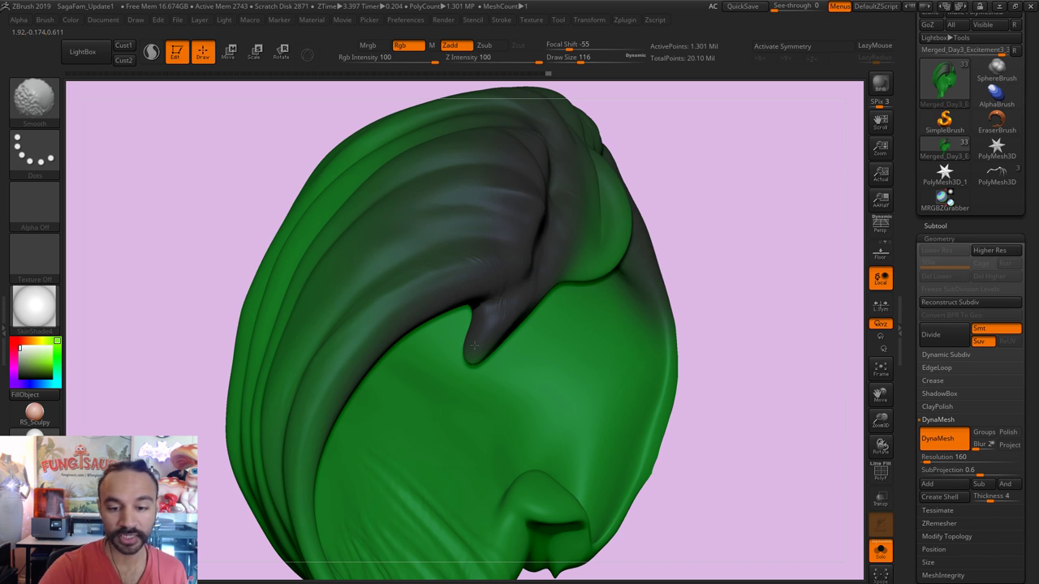
pyautogui.moveTo(686, 321)
pyautogui.keyDown('ctrl'); pyautogui.mouseDown()
pyautogui.moveTo(747, 358)
pyautogui.moveTo(731, 320)
pyautogui.mouseUp(); pyautogui.keyUp('ctrl')
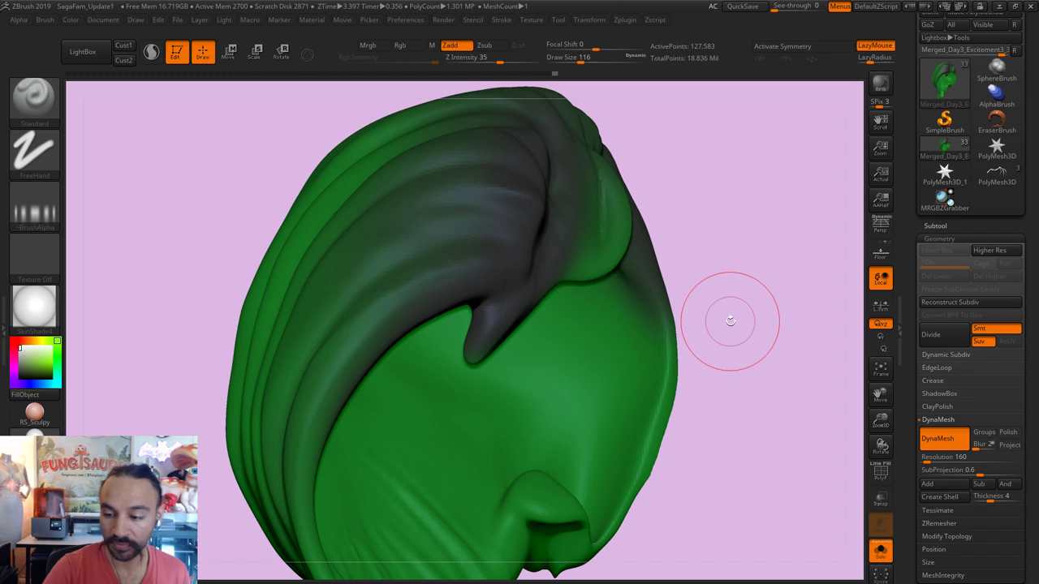
# Step: Remesh the hair piece at a resolution of 400
pyautogui.click(934, 457)
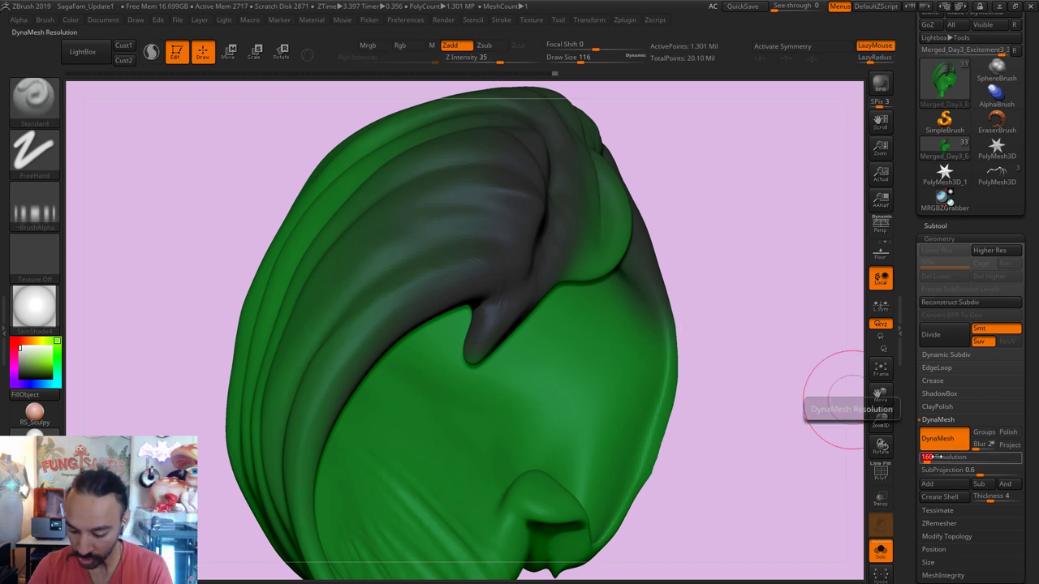
pyautogui.write('400')
pyautogui.press('Return')
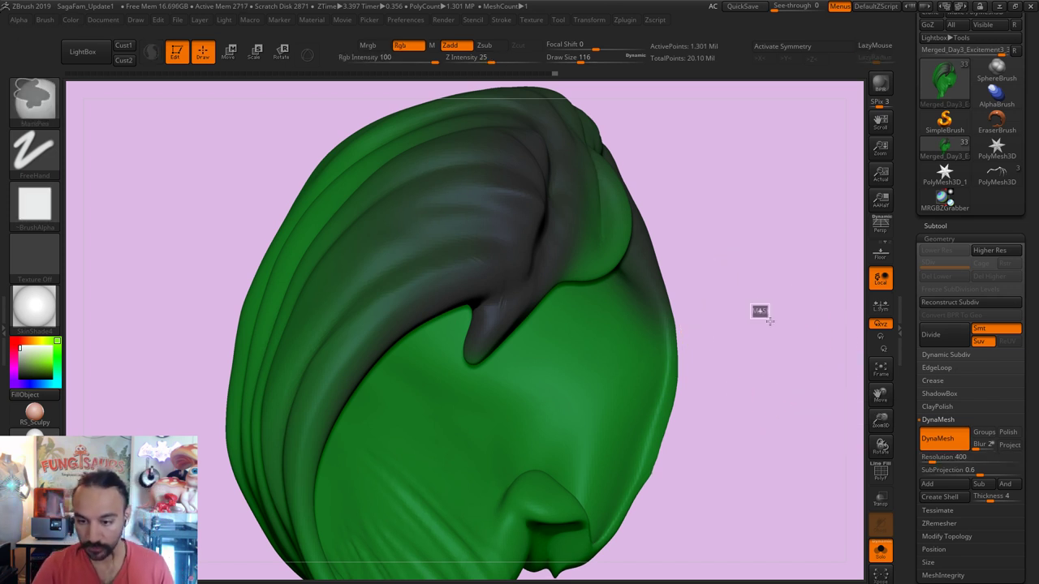
pyautogui.keyDown('ctrl'); pyautogui.moveTo(760, 313); pyautogui.dragTo(767, 321); pyautogui.keyUp('ctrl')
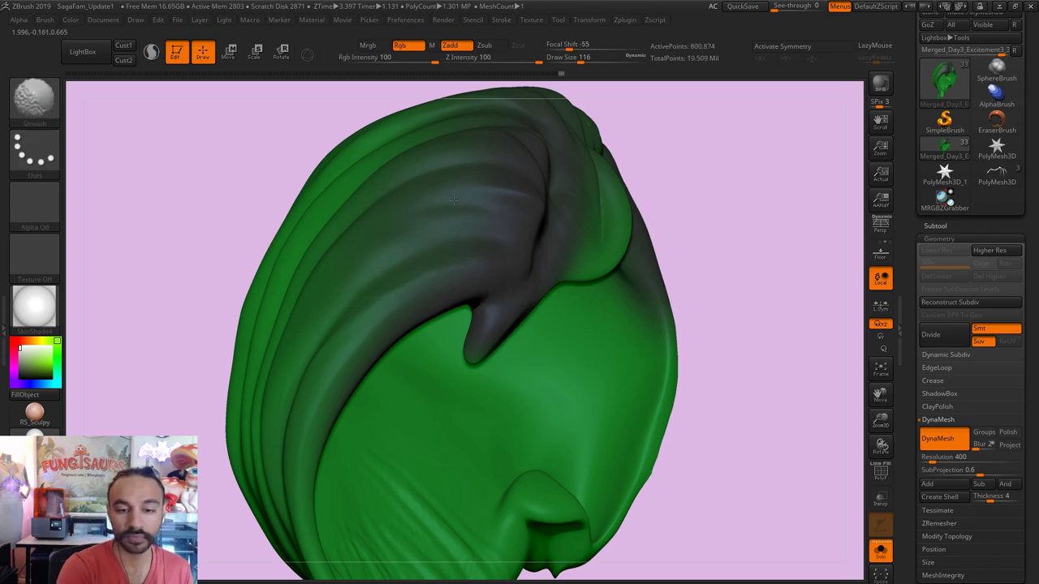
# Step: Sculpt a crease along the dark hair fold and smooth the hair's upper-left edge
pyautogui.moveTo(712, 195)
pyautogui.mouseDown()
pyautogui.moveTo(497, 269)
pyautogui.moveTo(560, 203)
pyautogui.mouseUp()
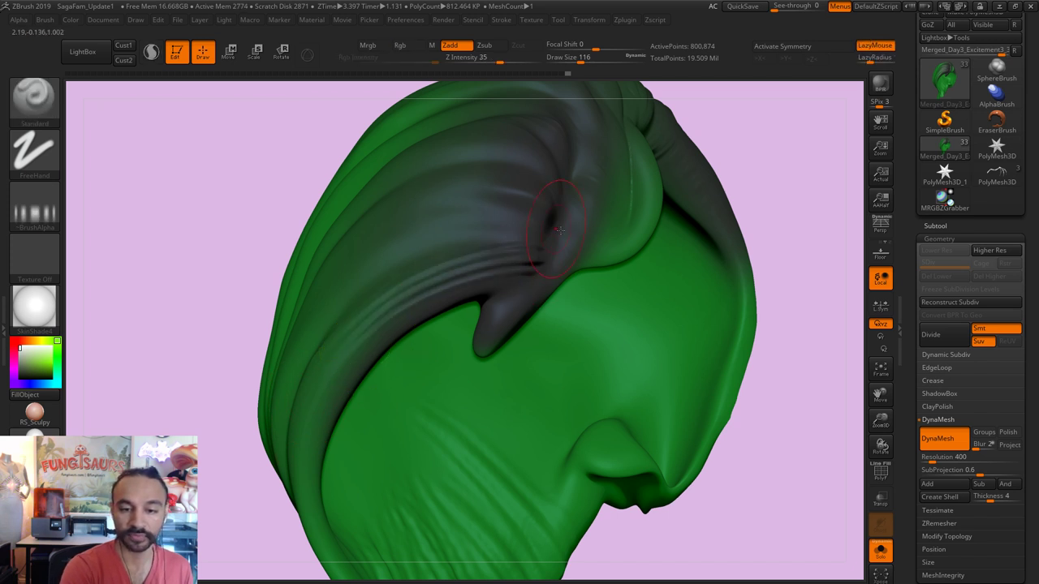
pyautogui.moveTo(253, 357); pyautogui.dragTo(571, 207)
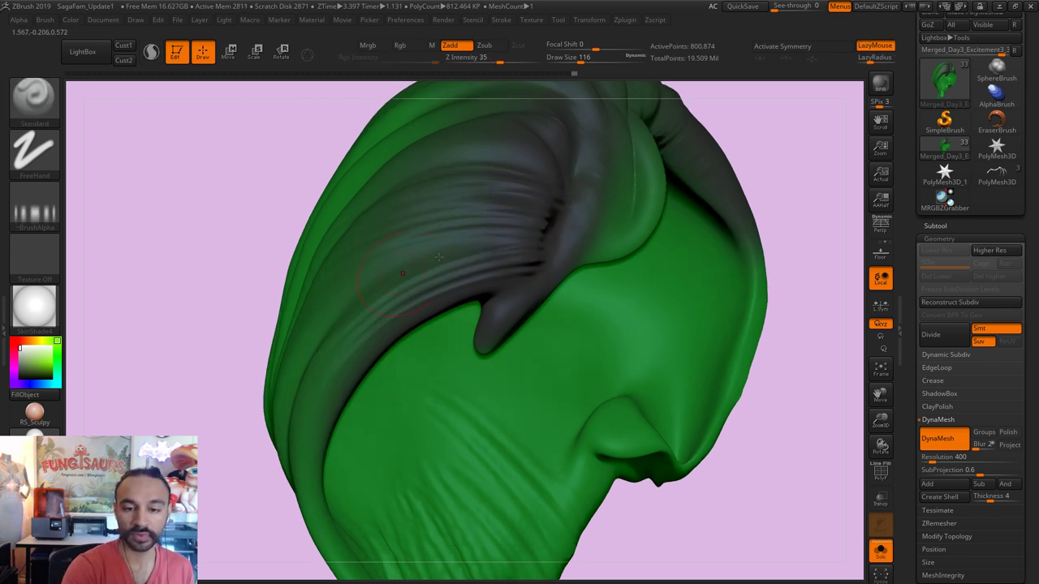
pyautogui.moveTo(796, 198)
pyautogui.mouseDown()
pyautogui.moveTo(800, 186)
pyautogui.moveTo(731, 228)
pyautogui.moveTo(567, 280)
pyautogui.moveTo(398, 268)
pyautogui.mouseUp()
pyautogui.moveTo(554, 264); pyautogui.dragTo(386, 213)
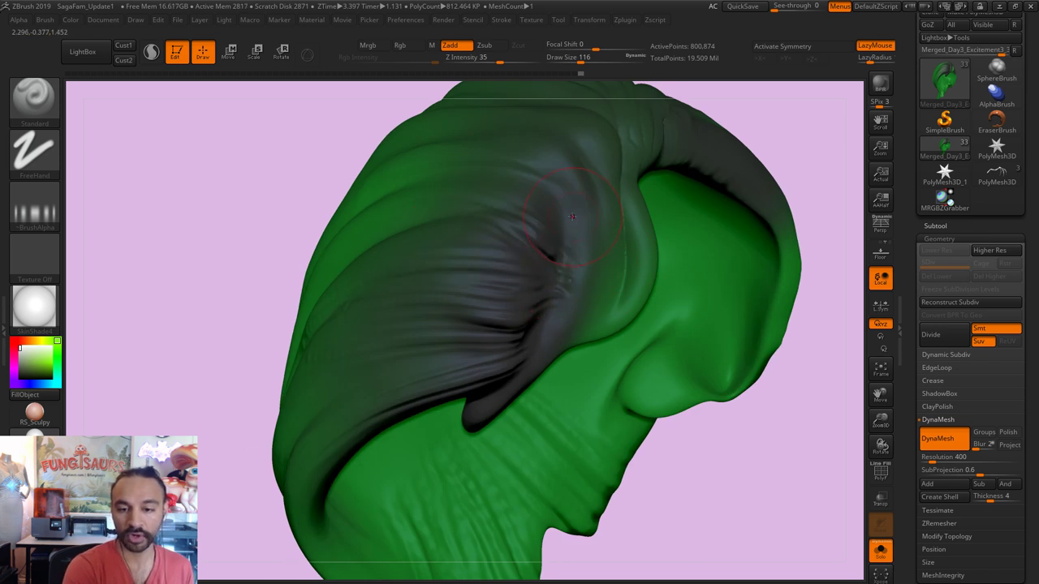
pyautogui.moveTo(758, 116)
pyautogui.mouseDown()
pyautogui.moveTo(784, 176)
pyautogui.moveTo(714, 231)
pyautogui.mouseUp()
pyautogui.press('shift')
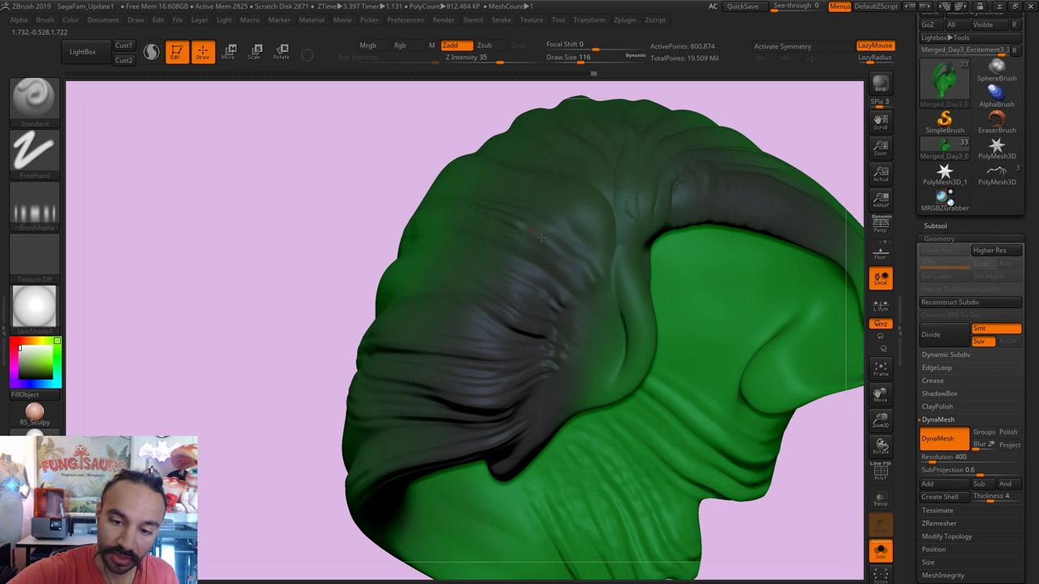
pyautogui.moveTo(476, 135); pyautogui.dragTo(406, 197)
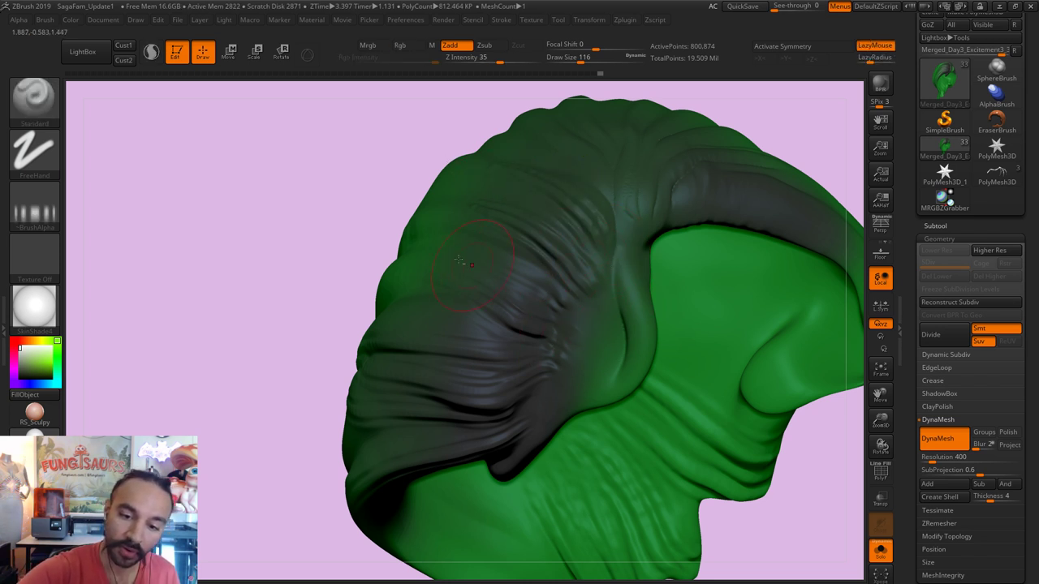
pyautogui.press('shift')
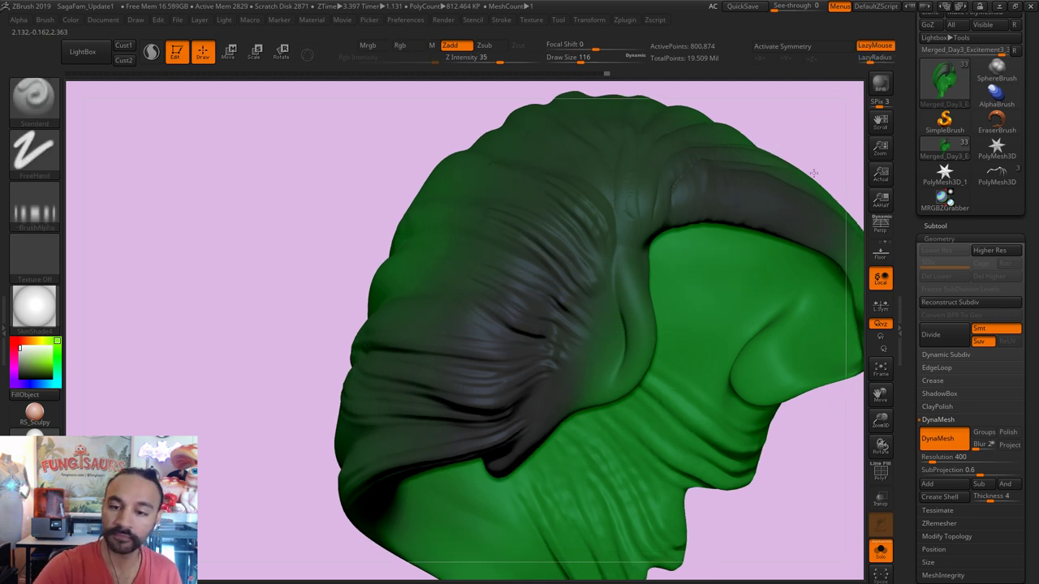
pyautogui.moveTo(817, 170); pyautogui.dragTo(847, 116)
pyautogui.moveTo(814, 435)
pyautogui.mouseDown()
pyautogui.moveTo(744, 452)
pyautogui.moveTo(620, 313)
pyautogui.mouseUp()
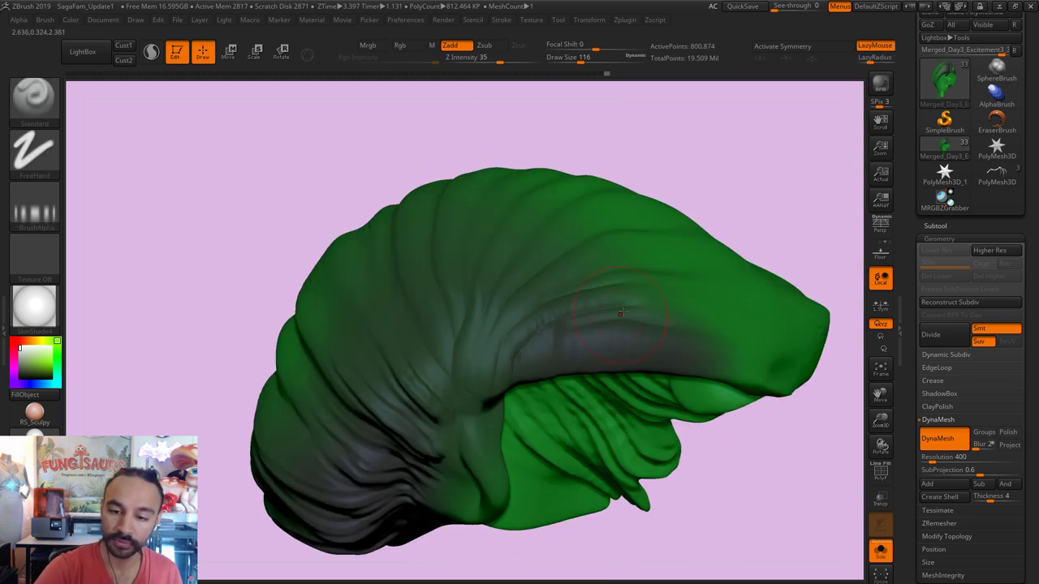
# Step: Crease the side of the hair at brush size 97, then use the Standard brush at size 65
pyautogui.press('shift')
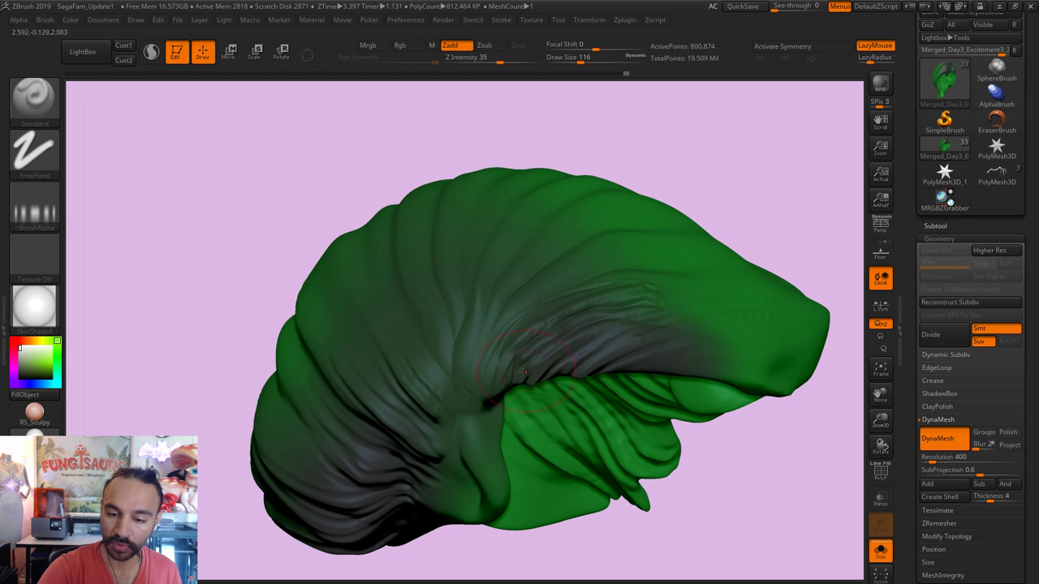
pyautogui.press('shift')
pyautogui.press('shift')
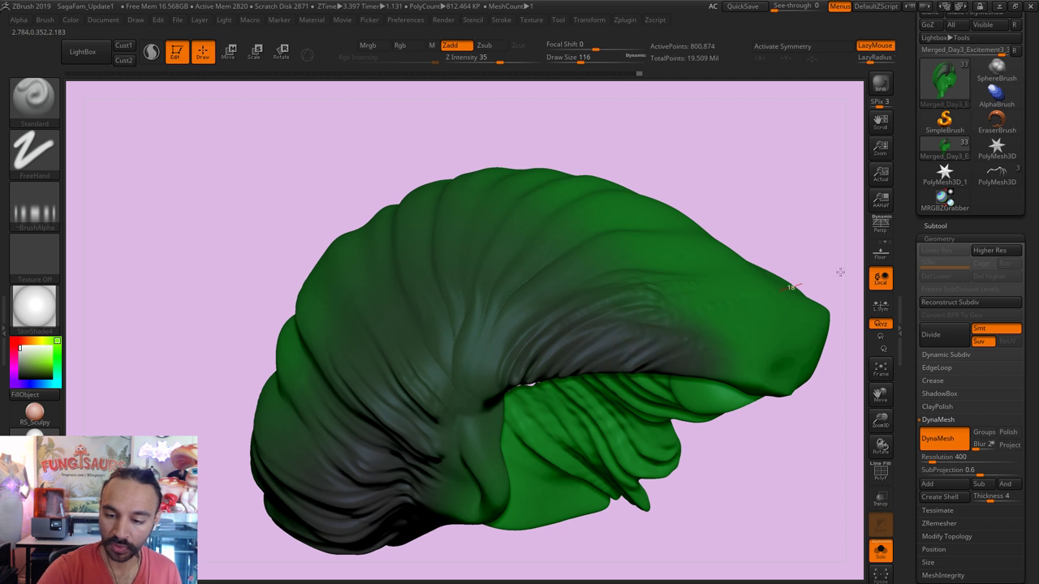
pyautogui.moveTo(806, 214); pyautogui.dragTo(498, 347)
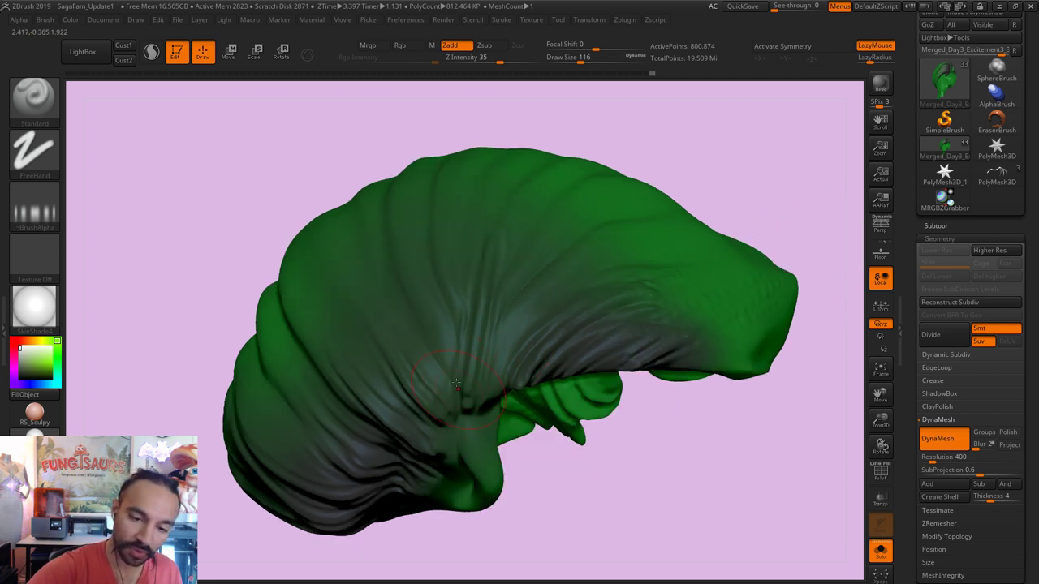
pyautogui.press('[')
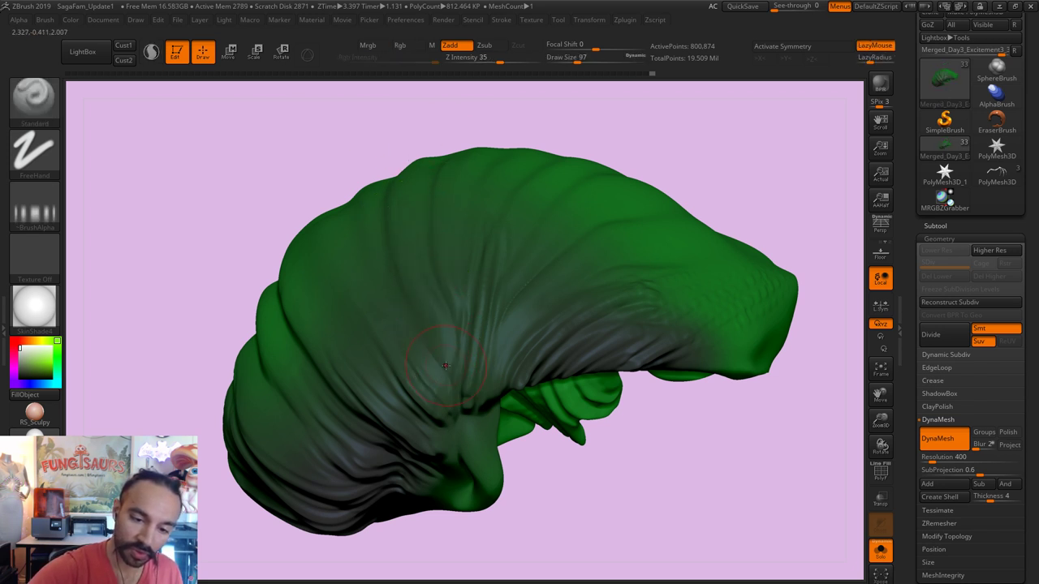
pyautogui.moveTo(452, 357); pyautogui.dragTo(412, 262)
pyautogui.press('shift')
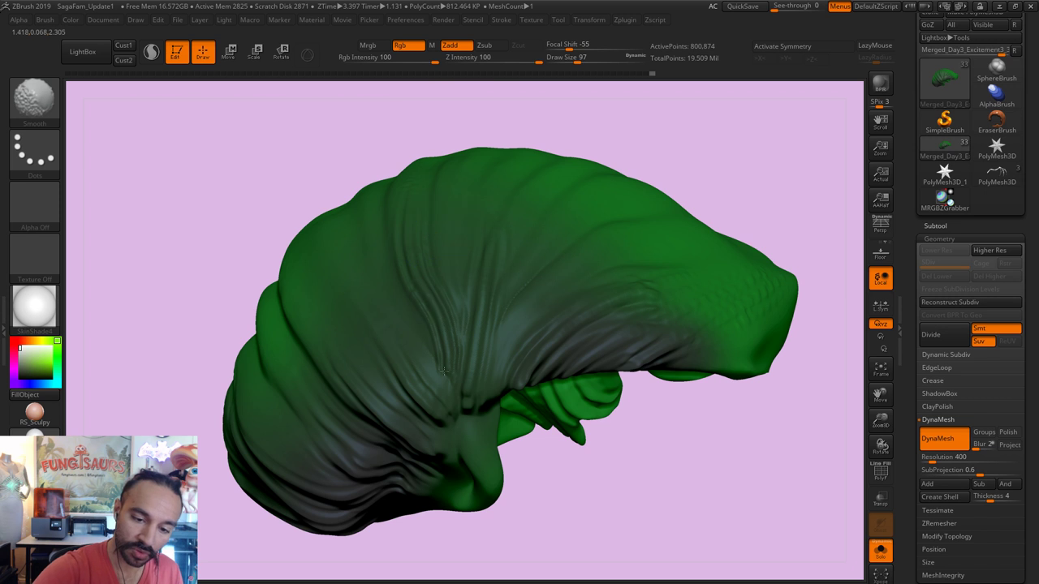
pyautogui.press('l')
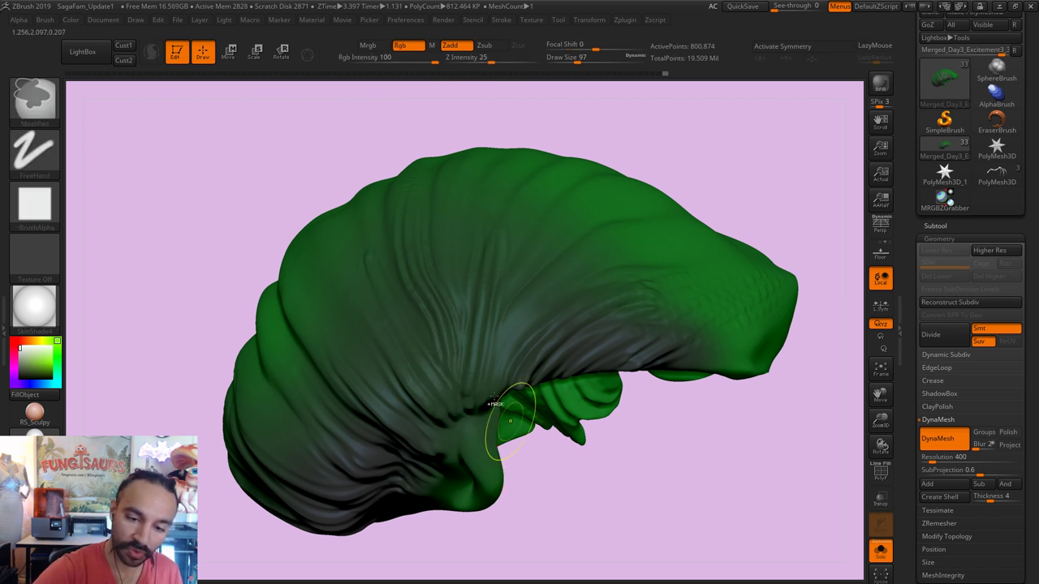
pyautogui.press('s')
pyautogui.moveTo(527, 310); pyautogui.dragTo(525, 310)
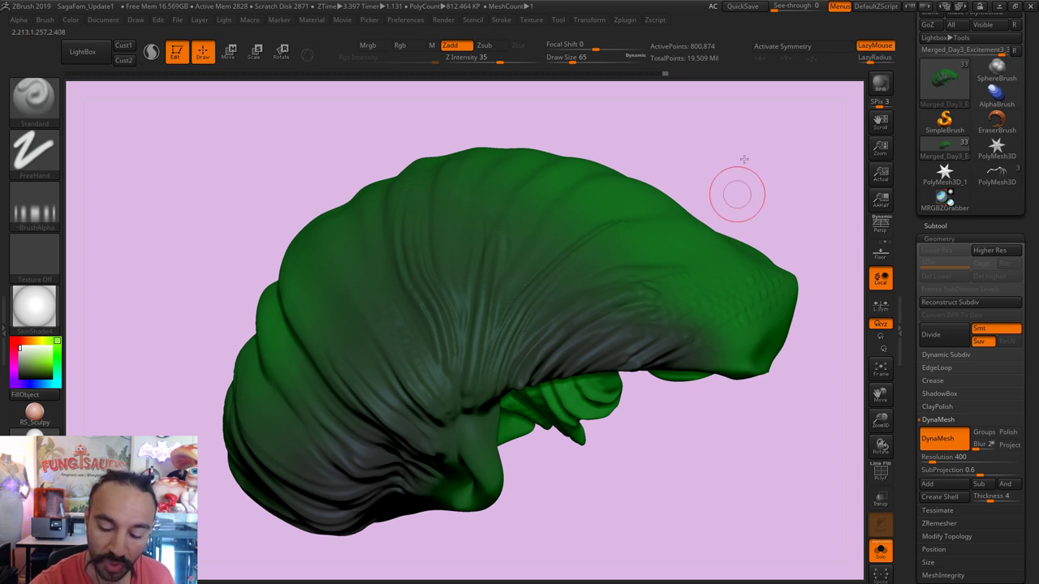
# Step: Turn Solo off, smooth the dent in the hair, and select the white hair strands
pyautogui.moveTo(744, 159); pyautogui.dragTo(698, 167)
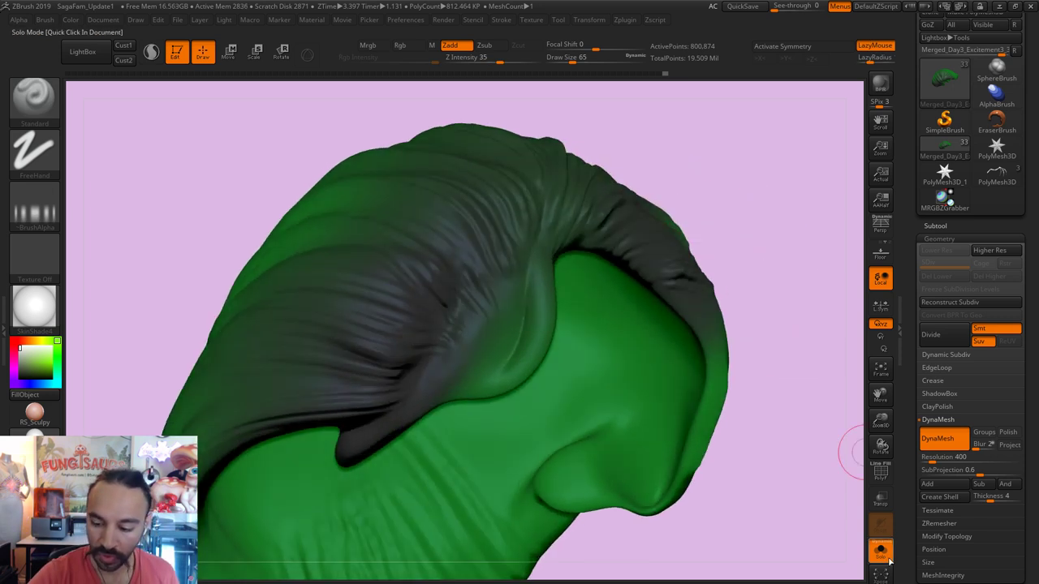
pyautogui.click(888, 560)
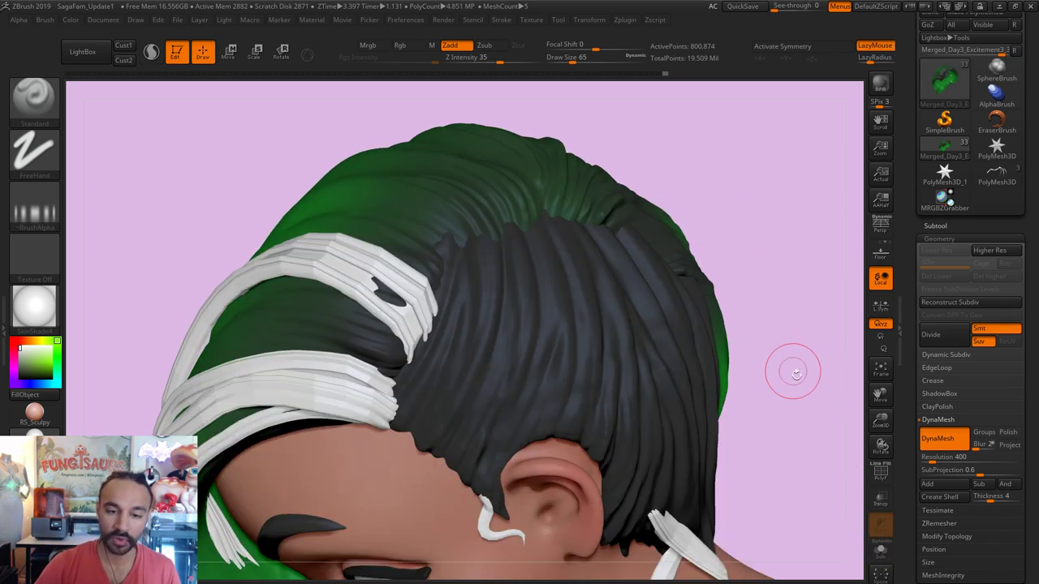
pyautogui.press('ctrl')
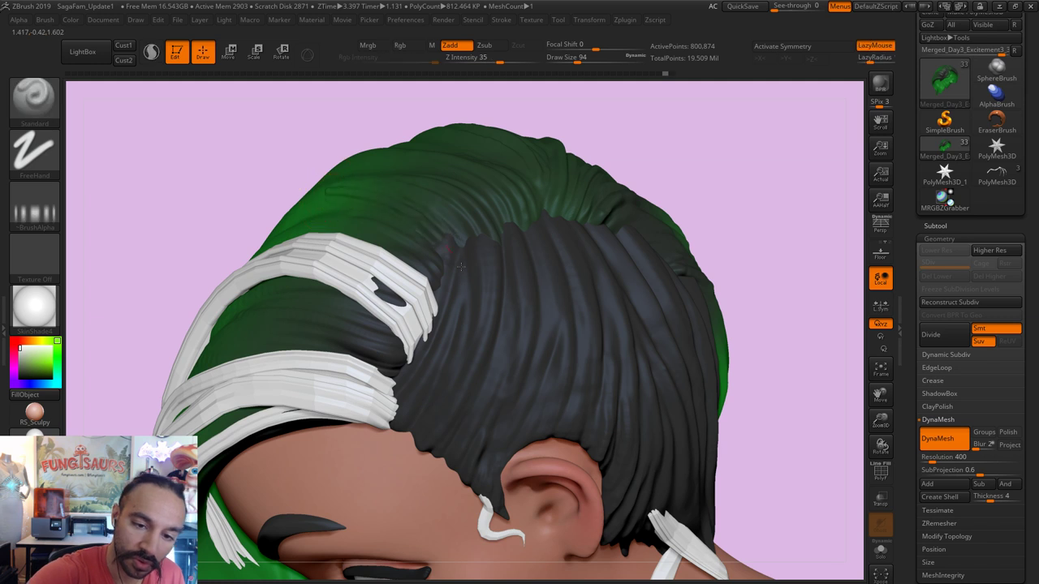
pyautogui.moveTo(459, 347)
pyautogui.mouseDown()
pyautogui.moveTo(379, 285)
pyautogui.moveTo(337, 270)
pyautogui.moveTo(434, 309)
pyautogui.moveTo(395, 282)
pyautogui.moveTo(364, 280)
pyautogui.moveTo(412, 319)
pyautogui.mouseUp()
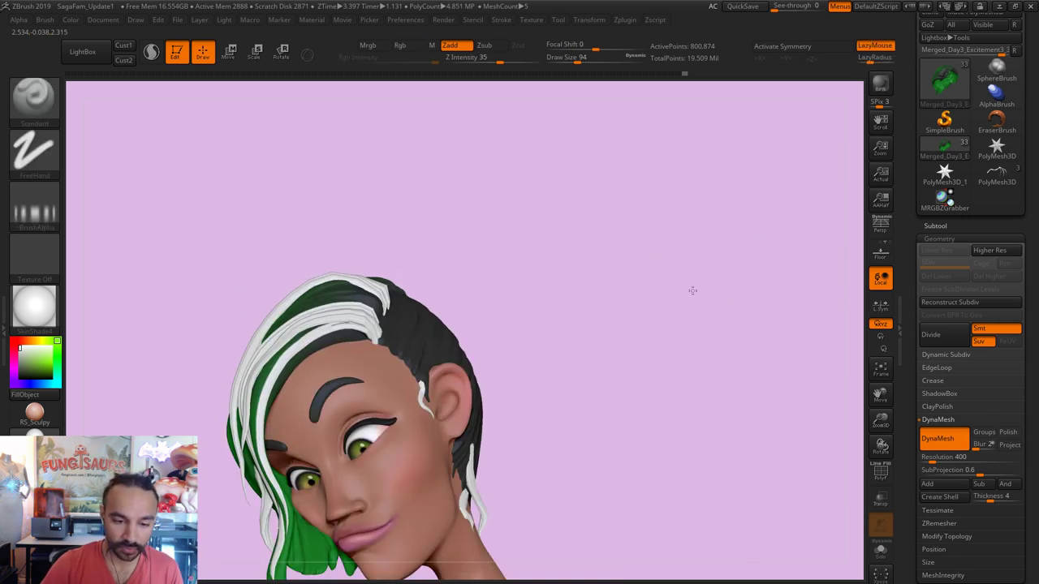
pyautogui.moveTo(691, 290); pyautogui.dragTo(458, 266)
pyautogui.keyDown('alt'); pyautogui.click(459, 266); pyautogui.keyUp('alt')
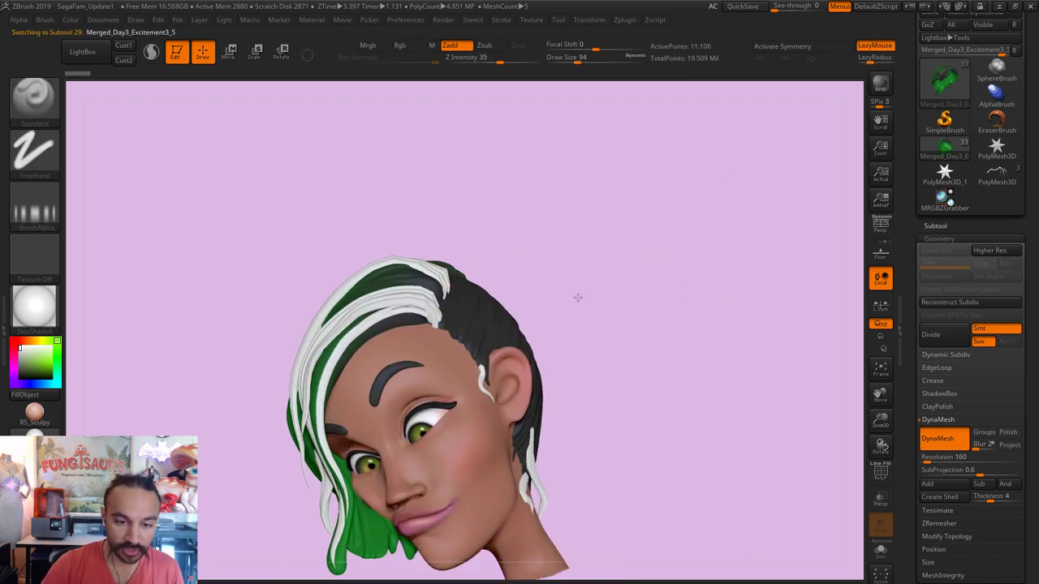
# Step: Frame the white strands and divide them twice to reach SDiv 3
pyautogui.press('f')
pyautogui.keyDown('alt'); pyautogui.moveTo(353, 341); pyautogui.dragTo(487, 301, button='right'); pyautogui.keyUp('alt')
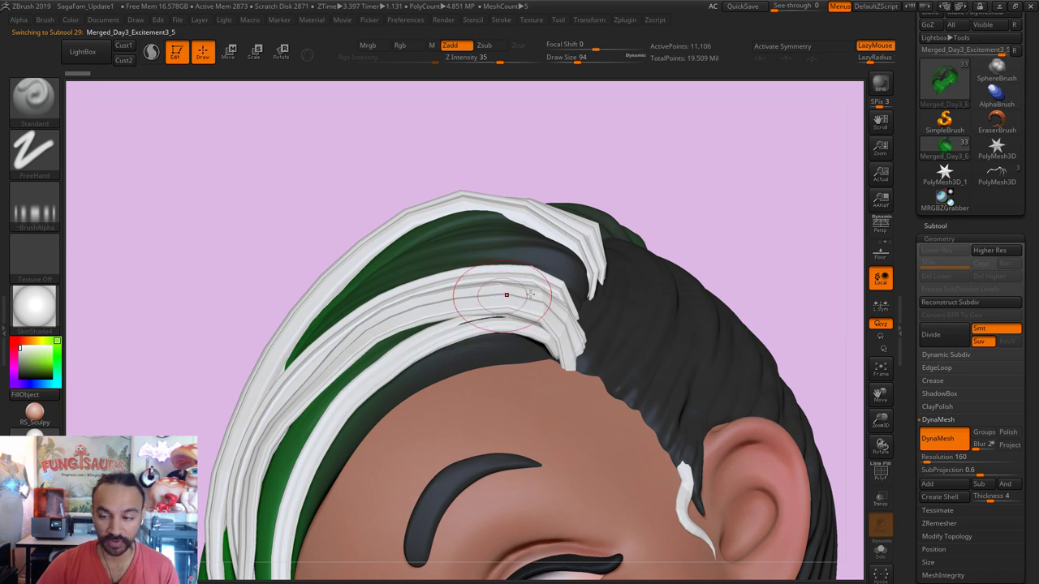
pyautogui.click(945, 340)
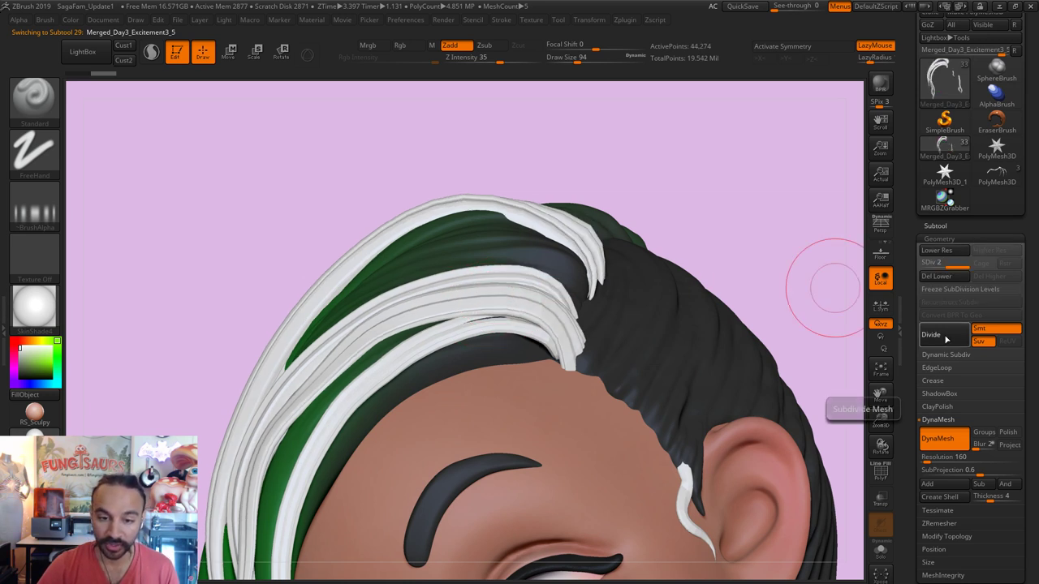
pyautogui.click(946, 339)
# Step: With the Move brush at about size 298, push the left strands and pull the lower strands at the hairline
pyautogui.press('b')
pyautogui.press('m')
pyautogui.press('v')
pyautogui.press('s')
pyautogui.moveTo(467, 212)
pyautogui.mouseDown()
pyautogui.moveTo(548, 199)
pyautogui.moveTo(411, 216)
pyautogui.moveTo(525, 296)
pyautogui.moveTo(371, 325)
pyautogui.mouseUp()
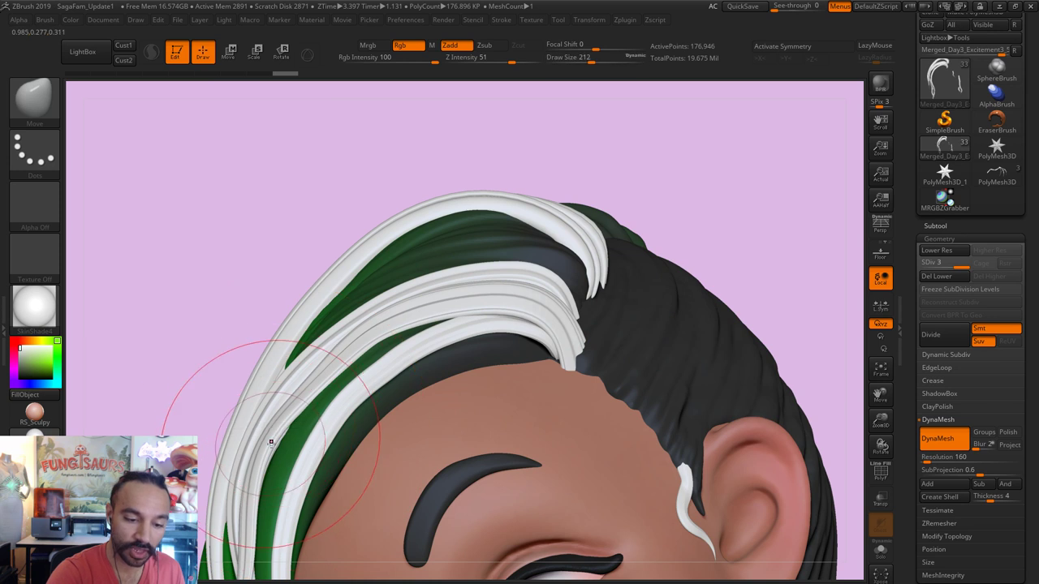
pyautogui.moveTo(271, 442); pyautogui.dragTo(268, 422)
pyautogui.press('s')
pyautogui.moveTo(556, 350); pyautogui.dragTo(586, 350)
pyautogui.moveTo(564, 352); pyautogui.dragTo(550, 346)
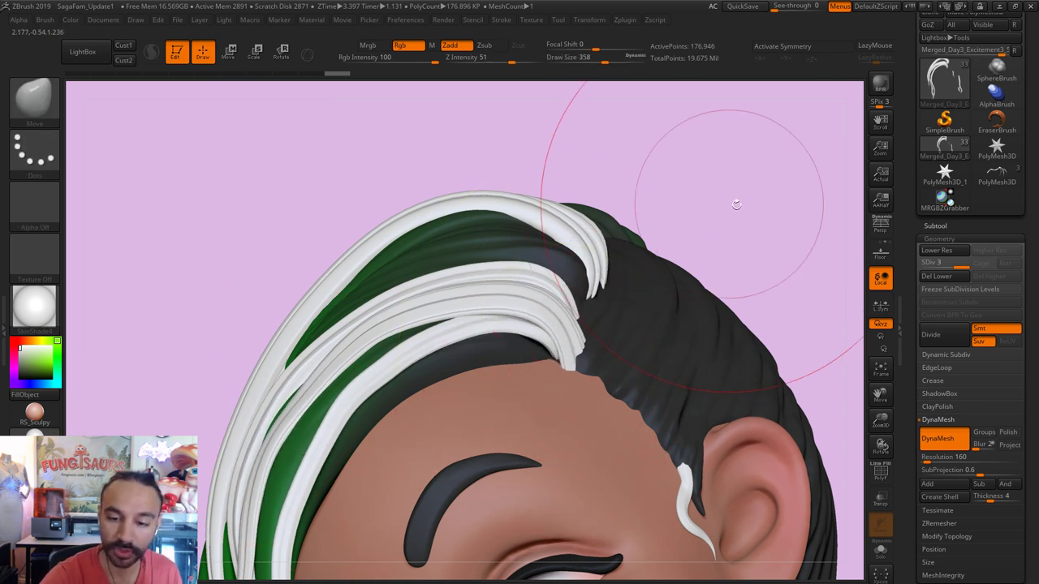
# Step: Reduce the Move brush to size 177 and check the strands from the side and front
pyautogui.moveTo(735, 203)
pyautogui.mouseDown()
pyautogui.moveTo(569, 285)
pyautogui.moveTo(656, 303)
pyautogui.mouseUp()
pyautogui.press('s')
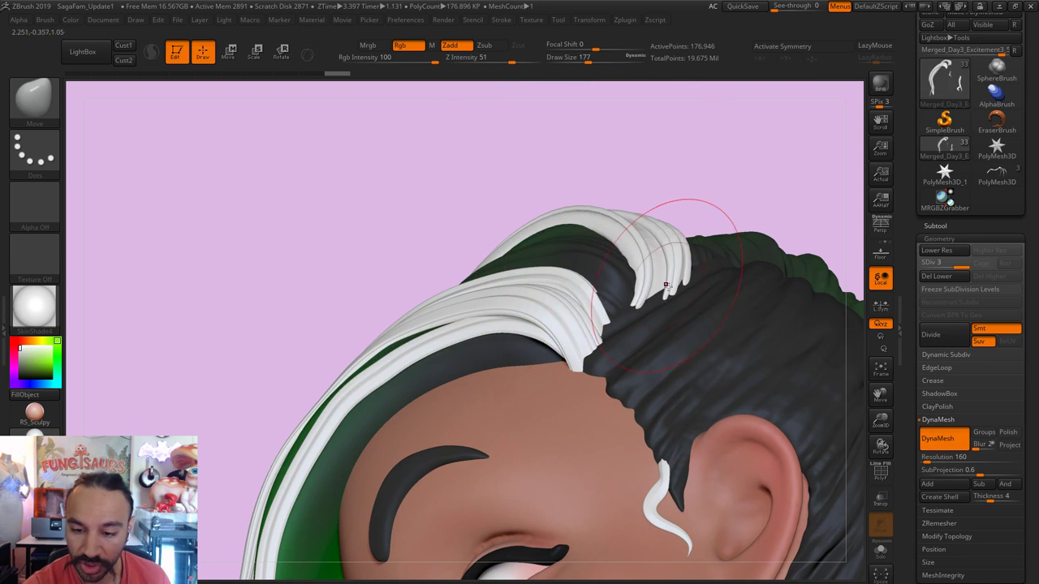
pyautogui.moveTo(747, 181); pyautogui.dragTo(673, 244)
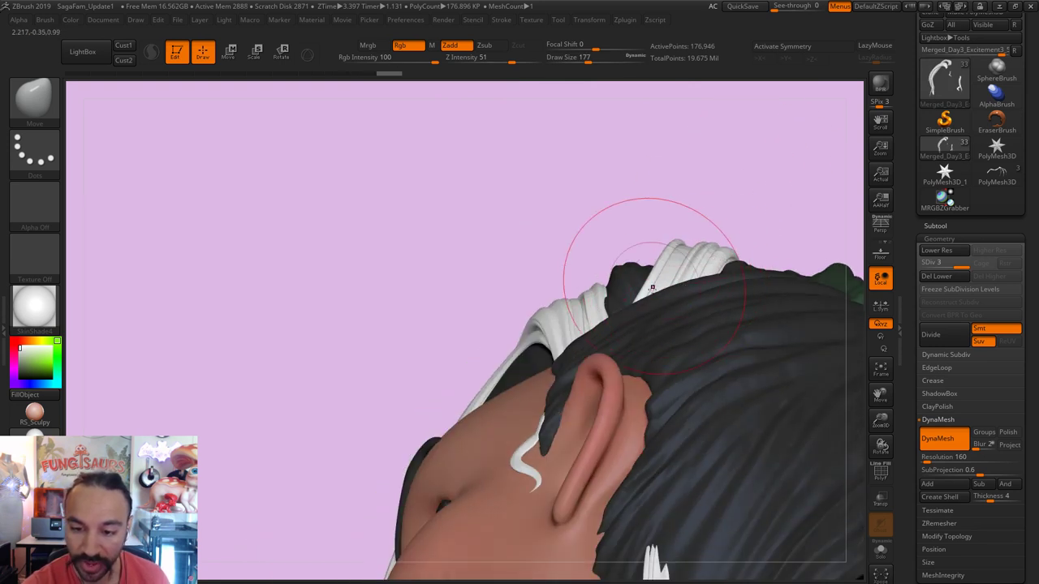
pyautogui.moveTo(788, 203); pyautogui.dragTo(784, 158)
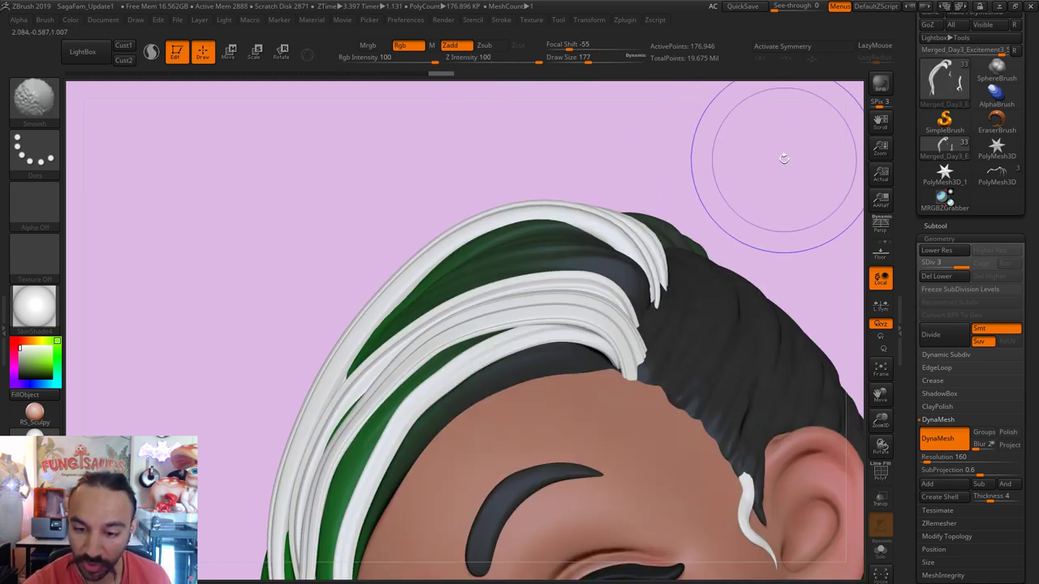
pyautogui.press('f')
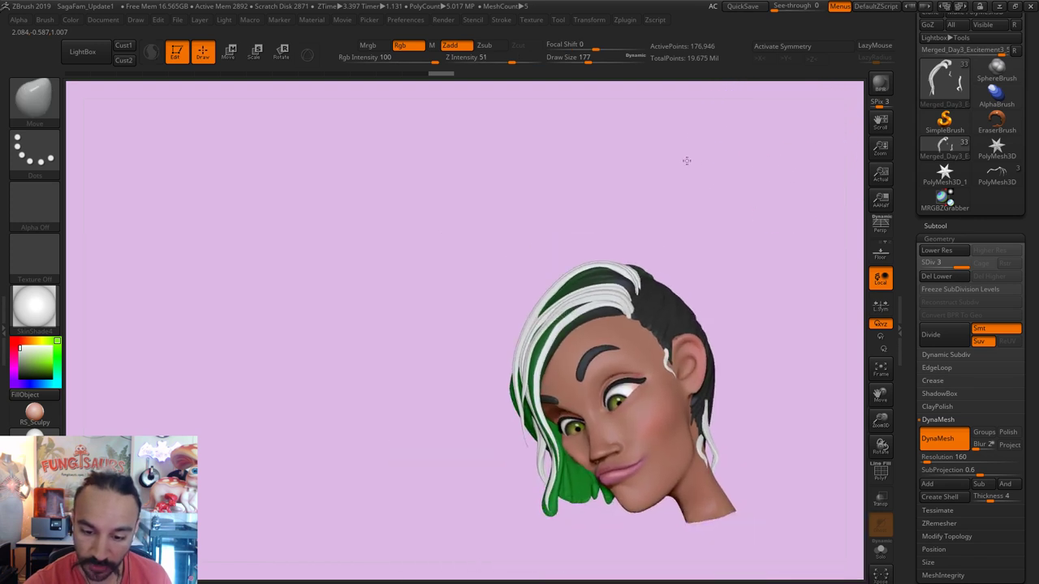
pyautogui.keyDown('alt'); pyautogui.moveTo(684, 157); pyautogui.dragTo(700, 148); pyautogui.keyUp('alt')
# Step: Sample the dark hair colour, enable Mrgb, and FillObject the white strands with it
pyautogui.press('b')
pyautogui.press('s')
pyautogui.press('t')
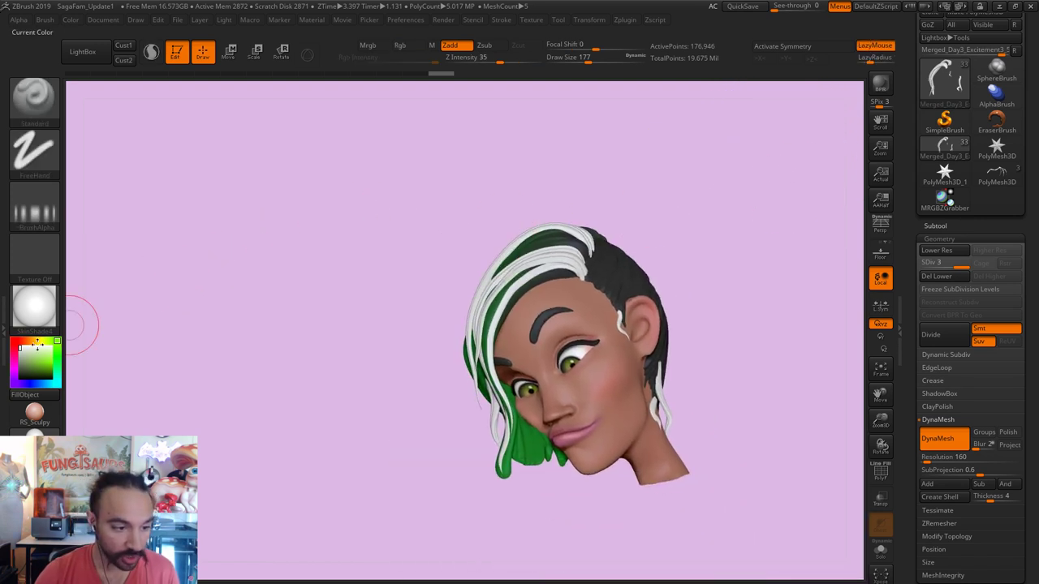
pyautogui.moveTo(28, 372); pyautogui.dragTo(550, 281)
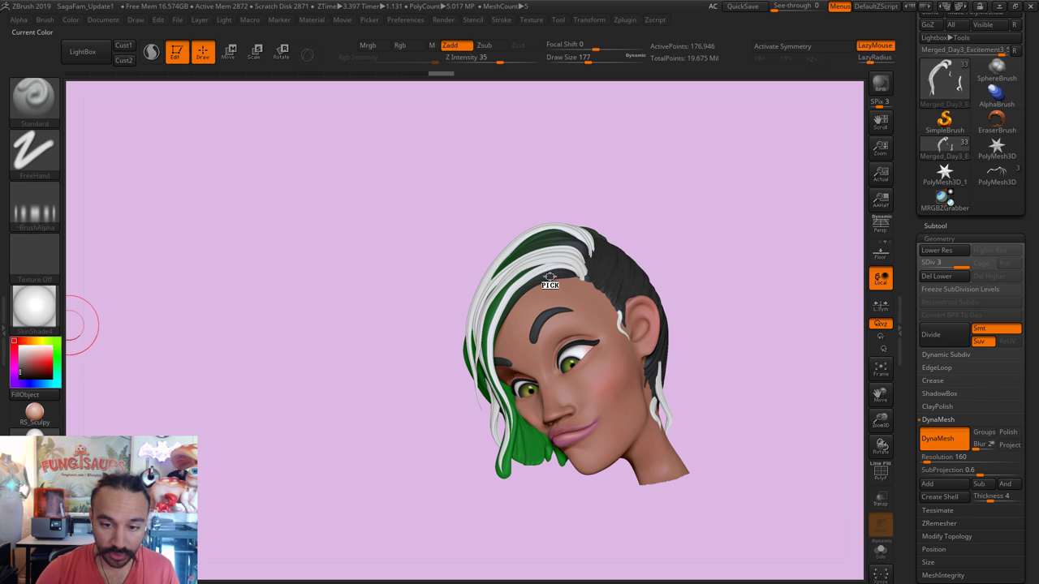
pyautogui.click(368, 45)
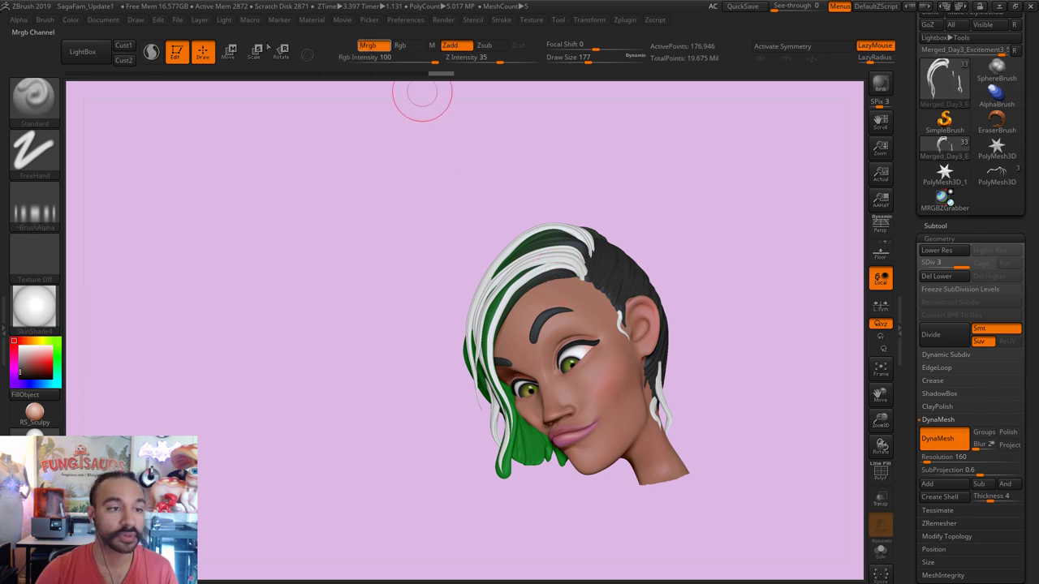
pyautogui.click(73, 19)
pyautogui.click(99, 255)
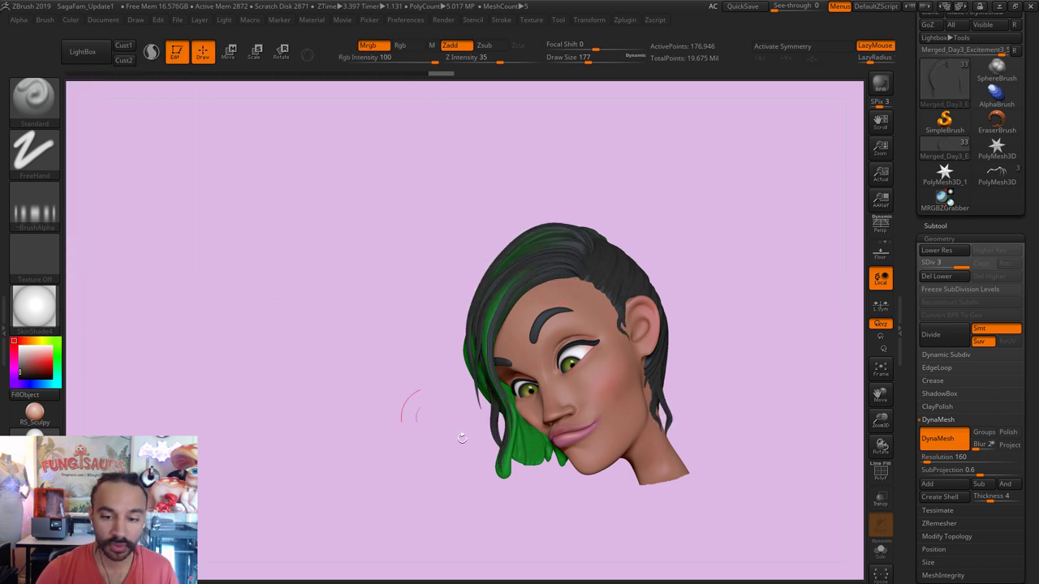
# Step: Sample green from the hair, enlarge the brush to 324, and set the alpha to Off
pyautogui.moveTo(605, 527); pyautogui.dragTo(735, 471)
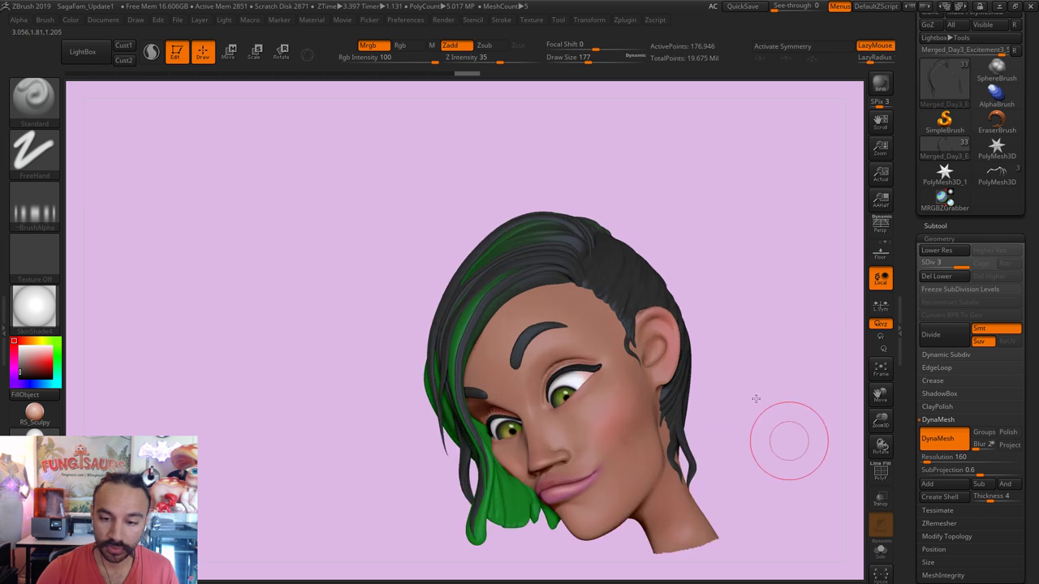
pyautogui.keyDown('alt'); pyautogui.moveTo(788, 434); pyautogui.dragTo(713, 367); pyautogui.keyUp('alt')
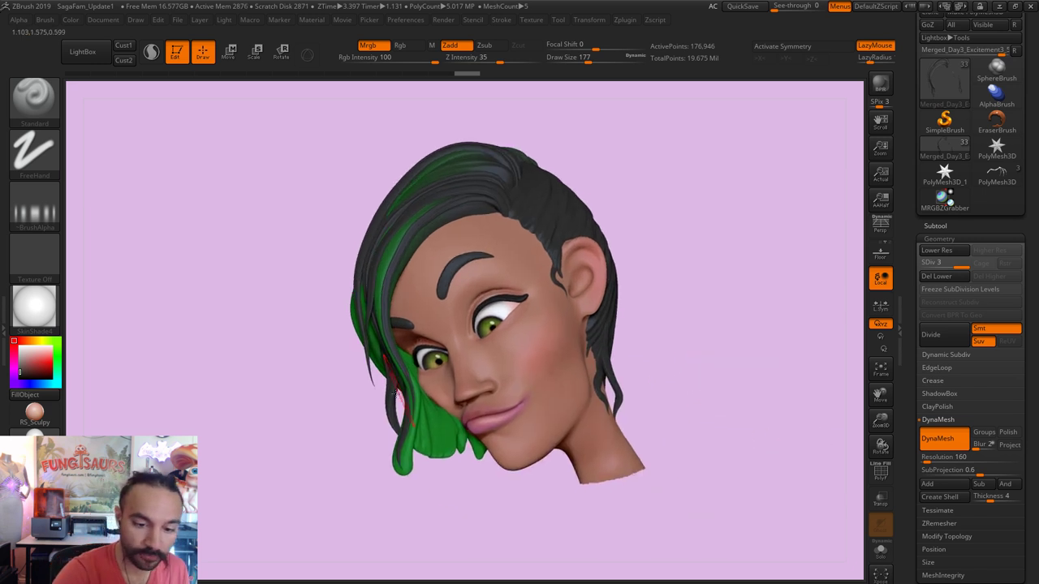
pyautogui.moveTo(39, 357); pyautogui.dragTo(441, 450)
pyautogui.press('s')
pyautogui.click(389, 375)
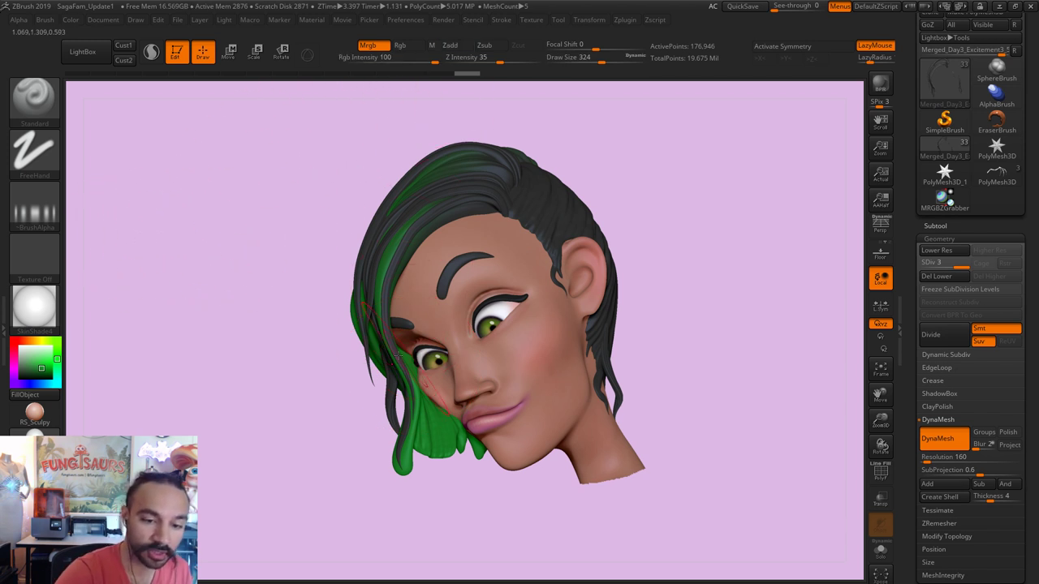
pyautogui.click(34, 212)
pyautogui.click(101, 215)
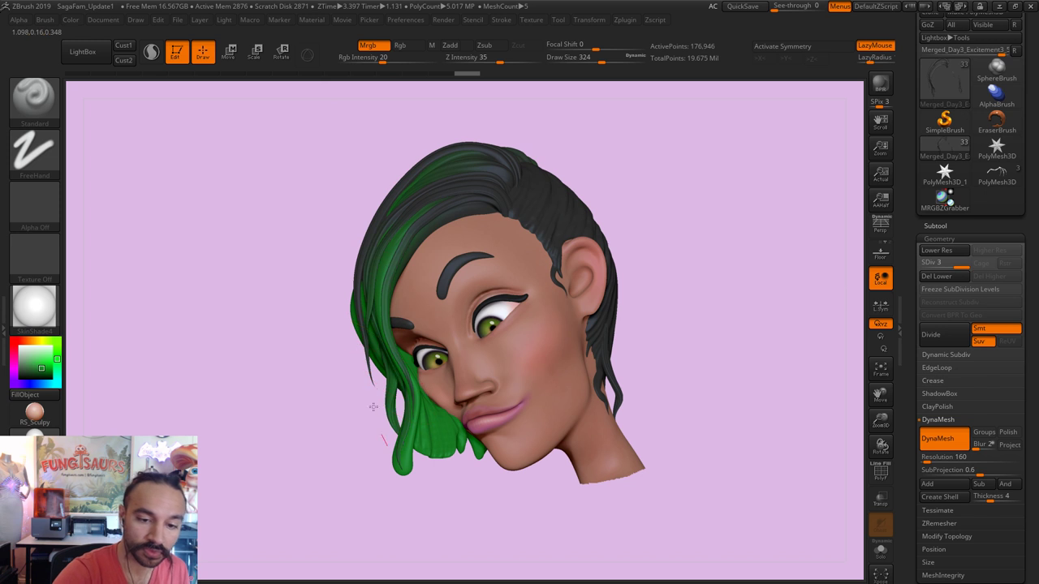
# Step: Orbit around the recoloured hair and shrink the brush to draw size 172
pyautogui.moveTo(371, 463)
pyautogui.mouseDown()
pyautogui.moveTo(355, 440)
pyautogui.moveTo(469, 358)
pyautogui.moveTo(633, 278)
pyautogui.mouseUp()
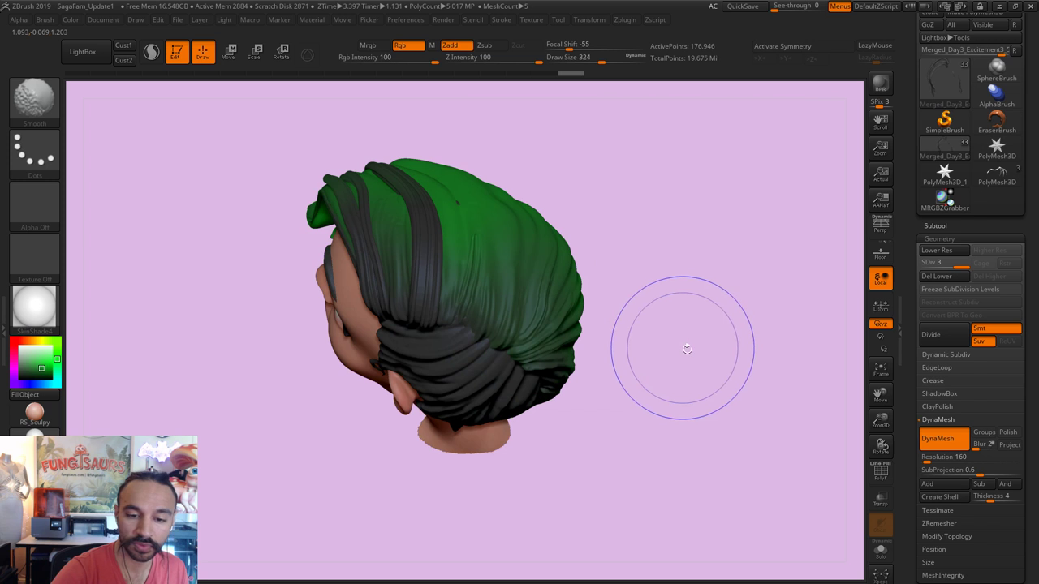
pyautogui.moveTo(686, 349)
pyautogui.mouseDown()
pyautogui.moveTo(705, 263)
pyautogui.moveTo(712, 355)
pyautogui.moveTo(695, 390)
pyautogui.moveTo(755, 417)
pyautogui.moveTo(673, 308)
pyautogui.mouseUp()
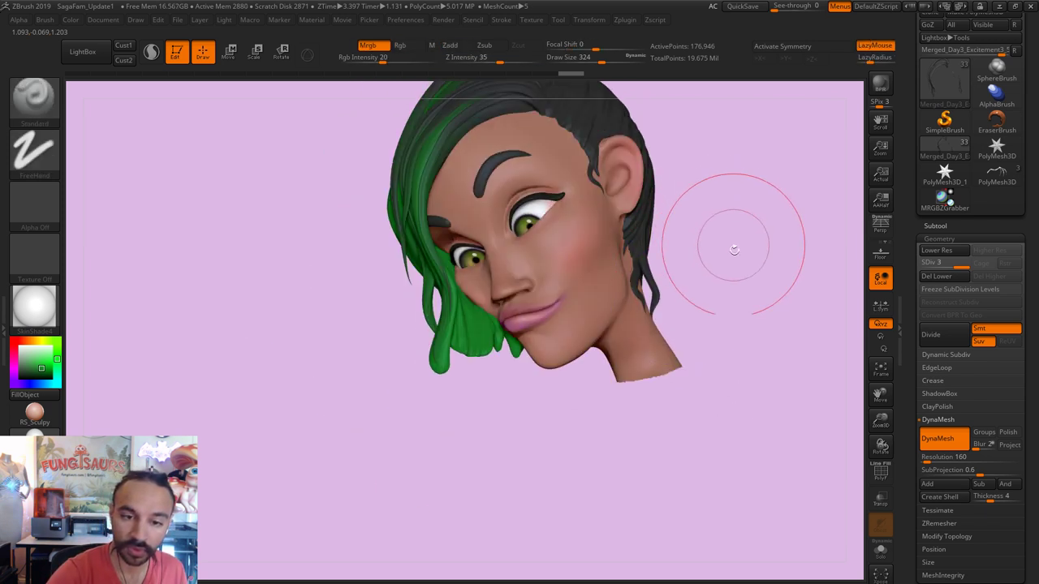
pyautogui.moveTo(733, 246); pyautogui.dragTo(455, 300)
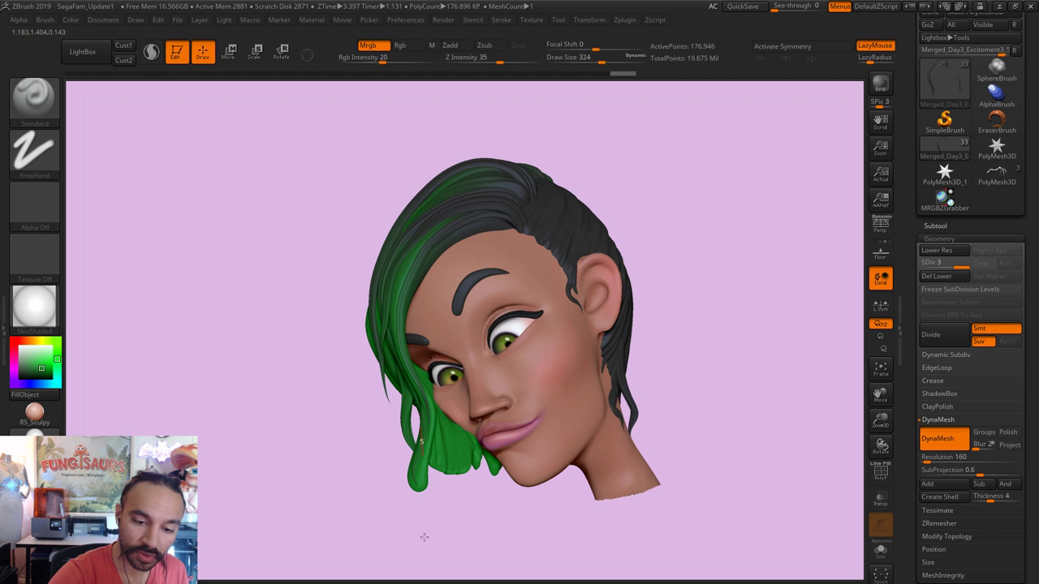
pyautogui.press('[')
pyautogui.press('[')
pyautogui.press('[')
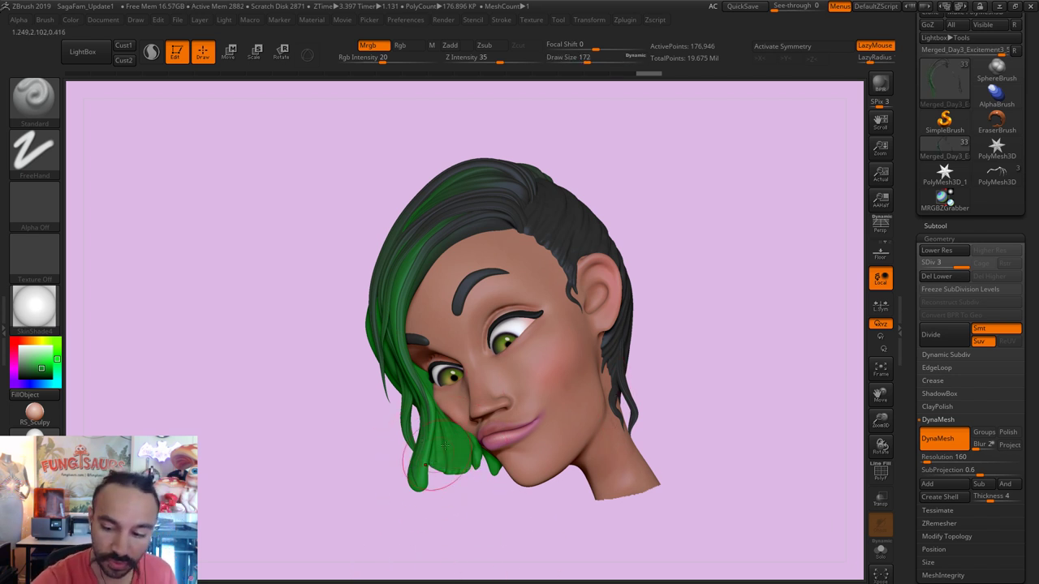
# Step: Bring the other family members back into view and zoom toward the faces
pyautogui.click(935, 225)
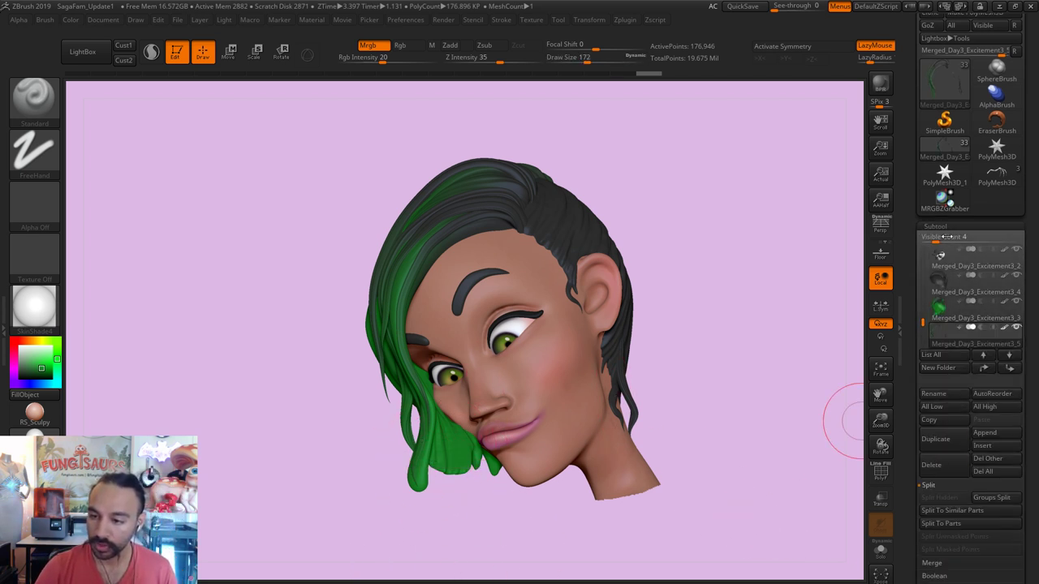
pyautogui.keyDown('shift'); pyautogui.click(1017, 327); pyautogui.keyUp('shift')
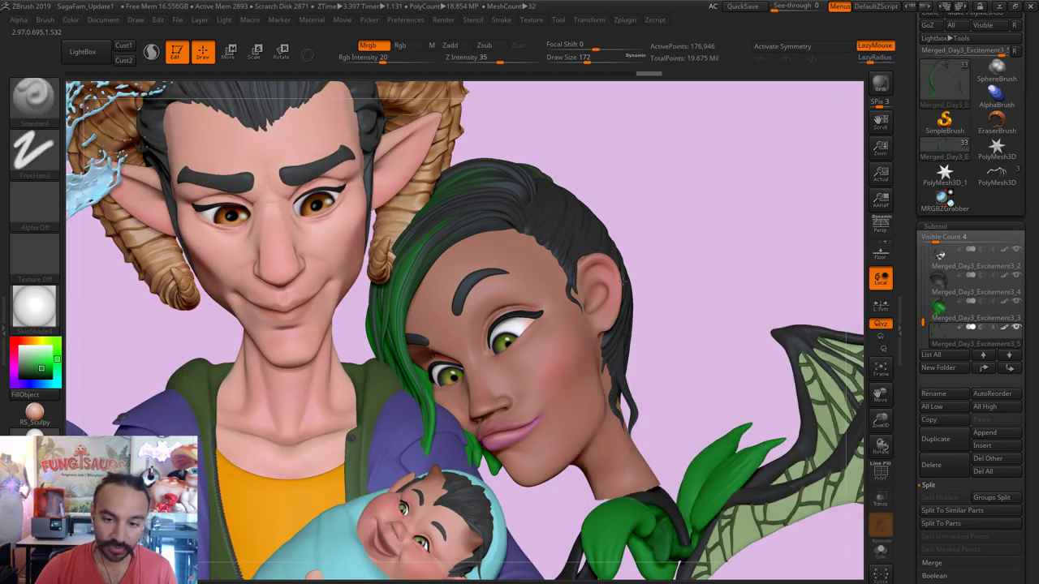
pyautogui.press('f')
pyautogui.press('f')
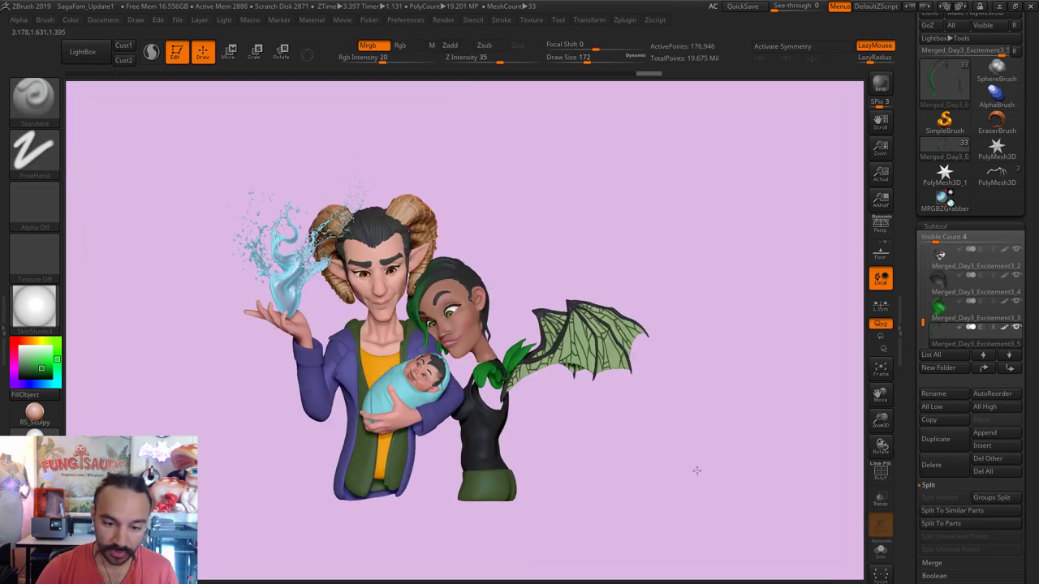
pyautogui.keyDown('ctrl'); pyautogui.moveTo(696, 470); pyautogui.dragTo(697, 389, button='right'); pyautogui.keyUp('ctrl')
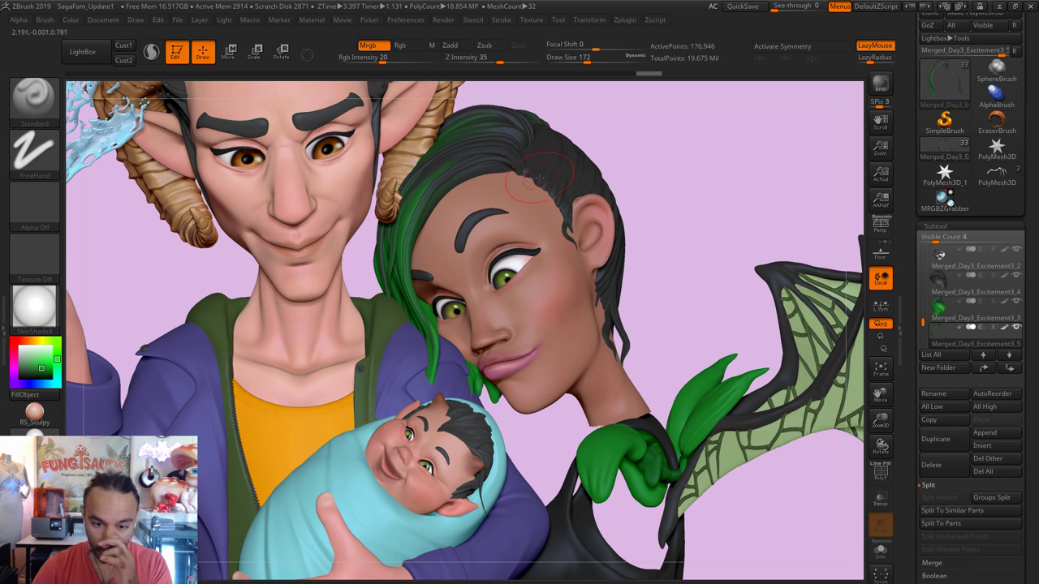
# Step: Select the green strands and shift the hair tip near the chin with the Move brush
pyautogui.keyDown('alt'); pyautogui.click(493, 396); pyautogui.keyUp('alt')
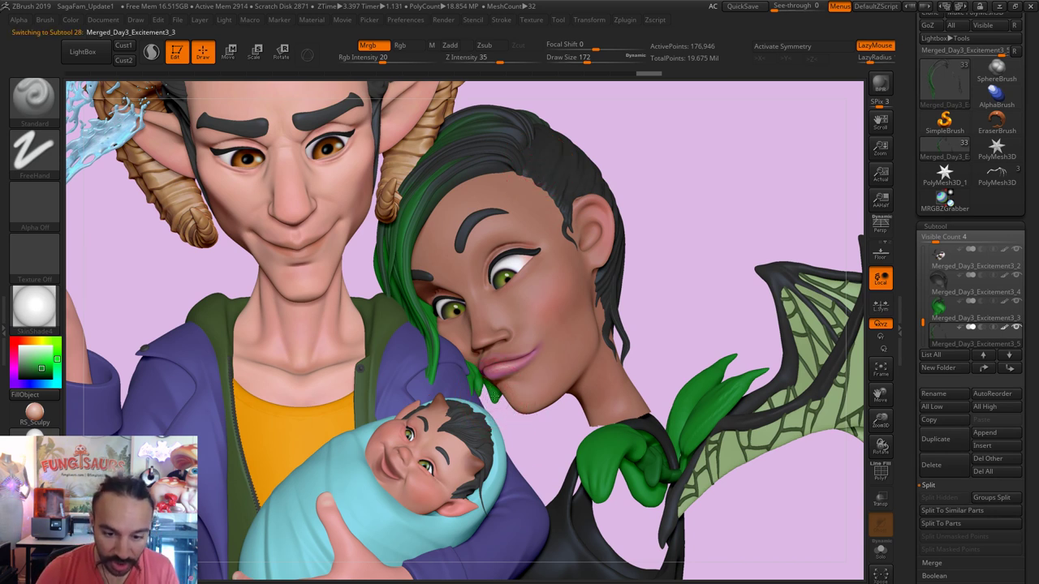
pyautogui.press('[')
pyautogui.press('[')
pyautogui.press('[')
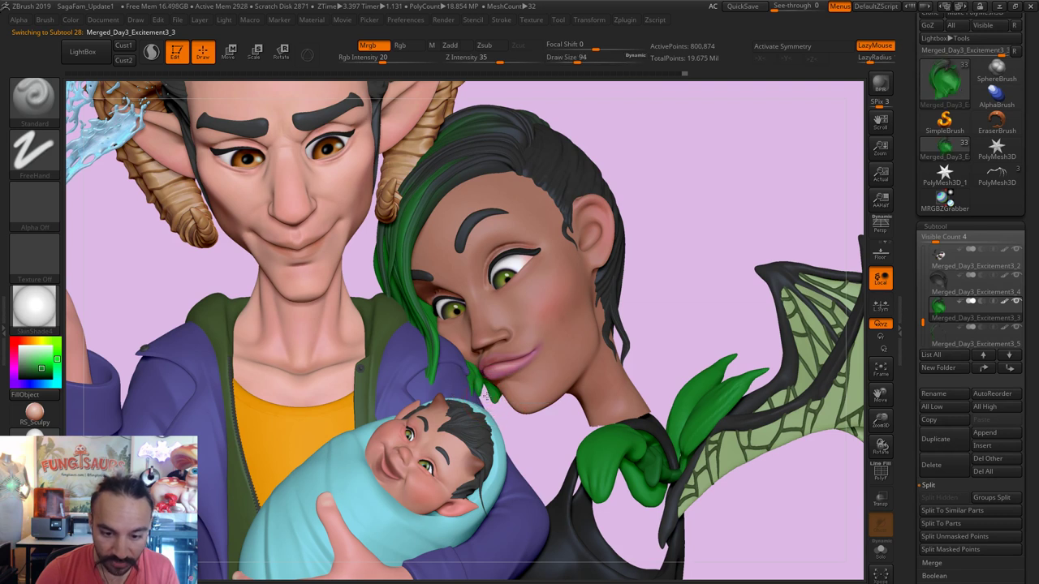
pyautogui.press('b')
pyautogui.press('m')
pyautogui.press('v')
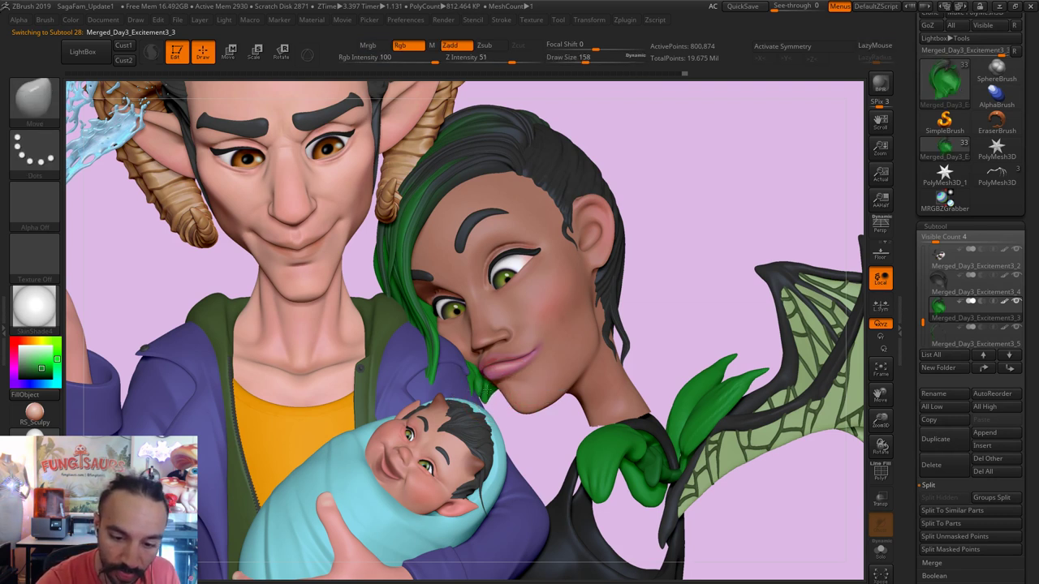
pyautogui.keyDown('shift'); pyautogui.moveTo(504, 372); pyautogui.dragTo(507, 394); pyautogui.keyUp('shift')
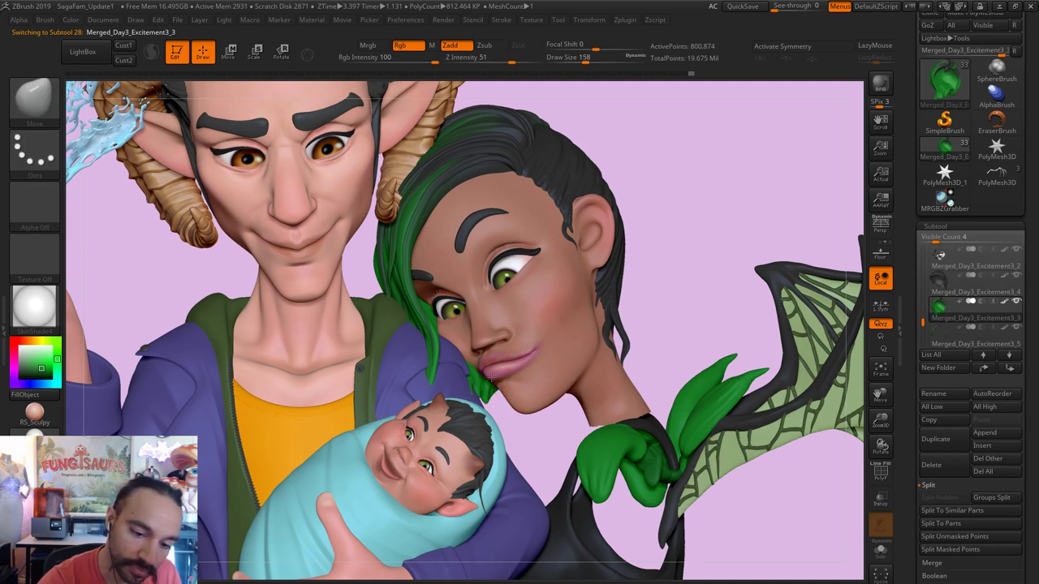
pyautogui.press(']')
pyautogui.press(']')
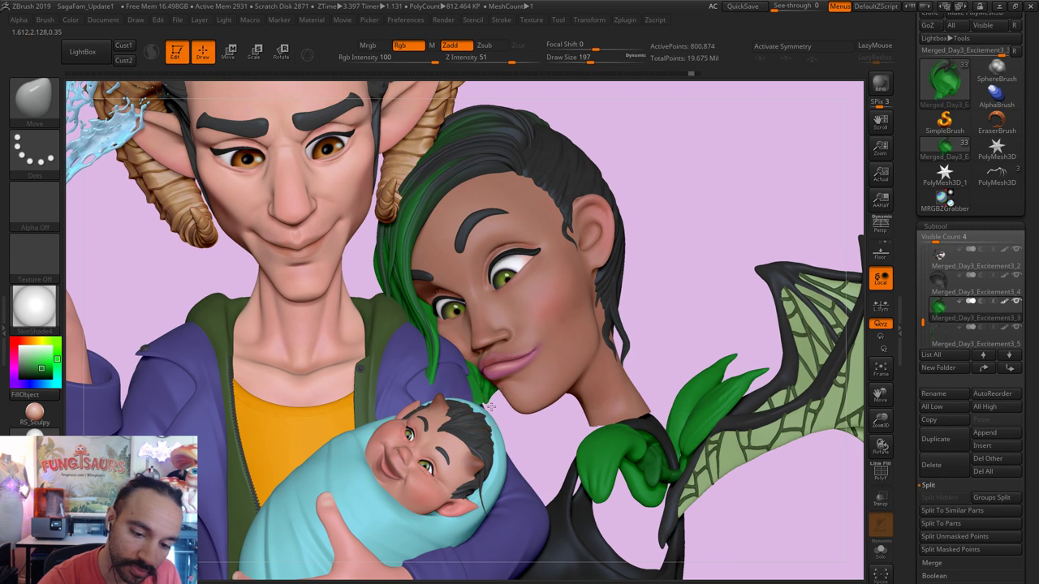
pyautogui.press('s')
pyautogui.moveTo(520, 373); pyautogui.dragTo(487, 373)
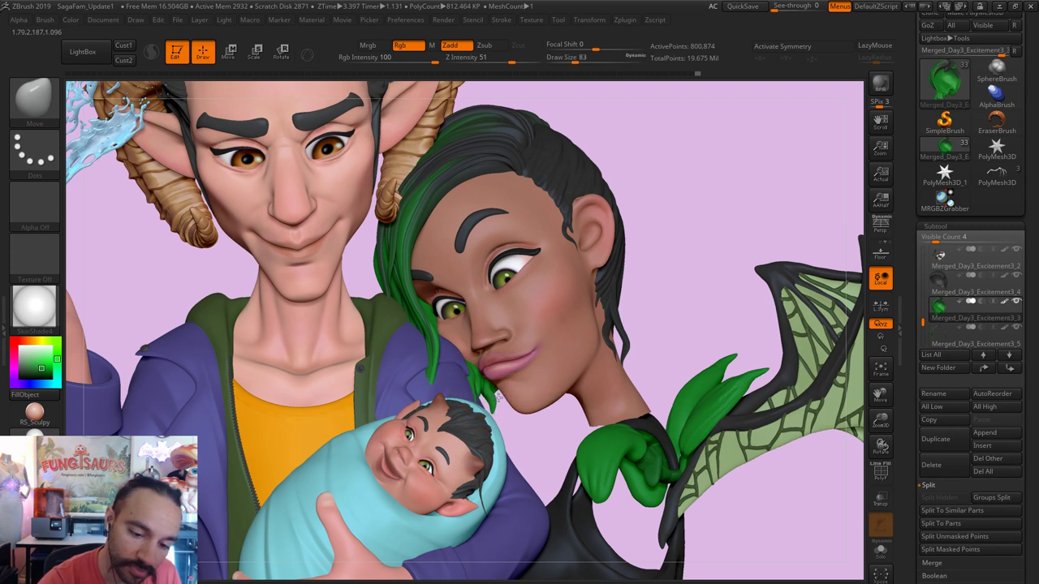
pyautogui.press(']')
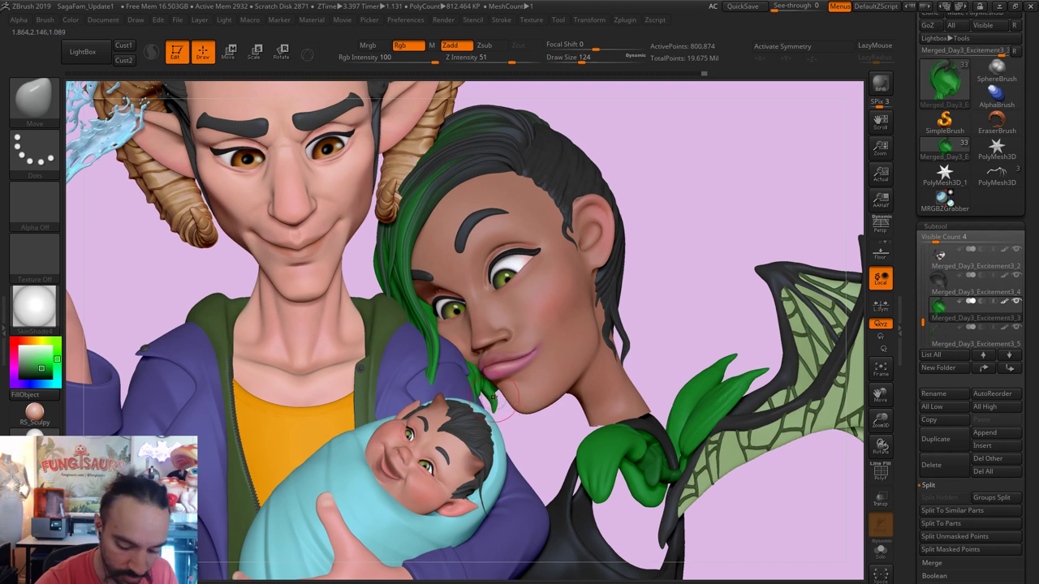
pyautogui.press('ctrl')
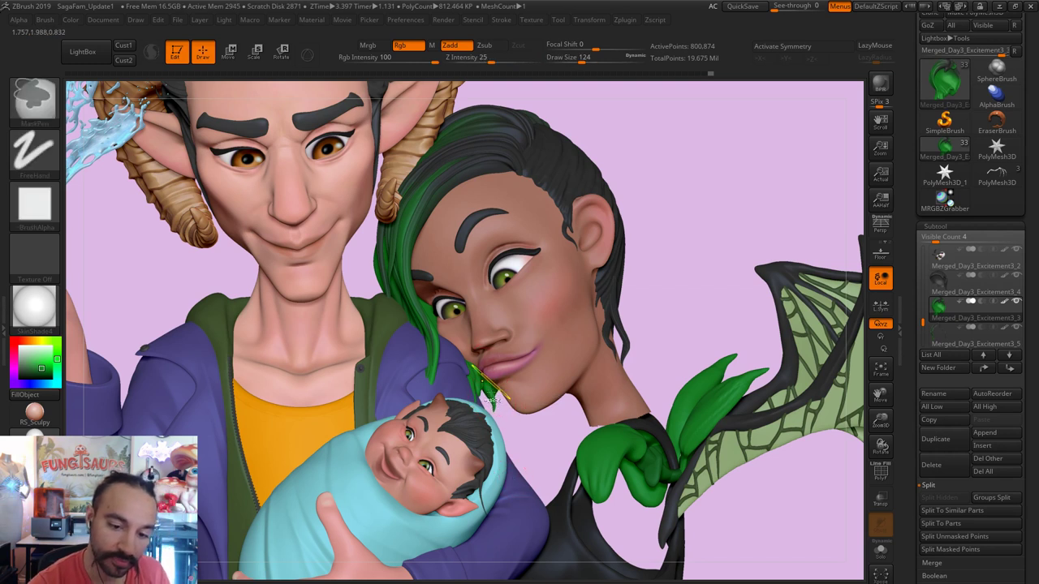
# Step: Pinch the strand tips, then keep reshaping them with the Move brush at varying sizes
pyautogui.press('b')
pyautogui.press('p')
pyautogui.press('i')
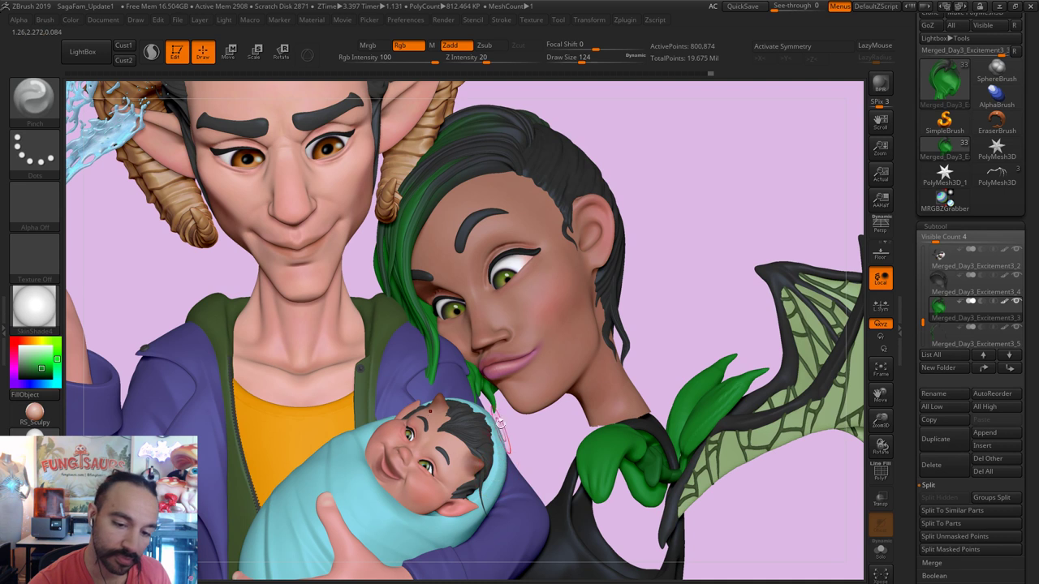
pyautogui.press('b')
pyautogui.press('m')
pyautogui.press('v')
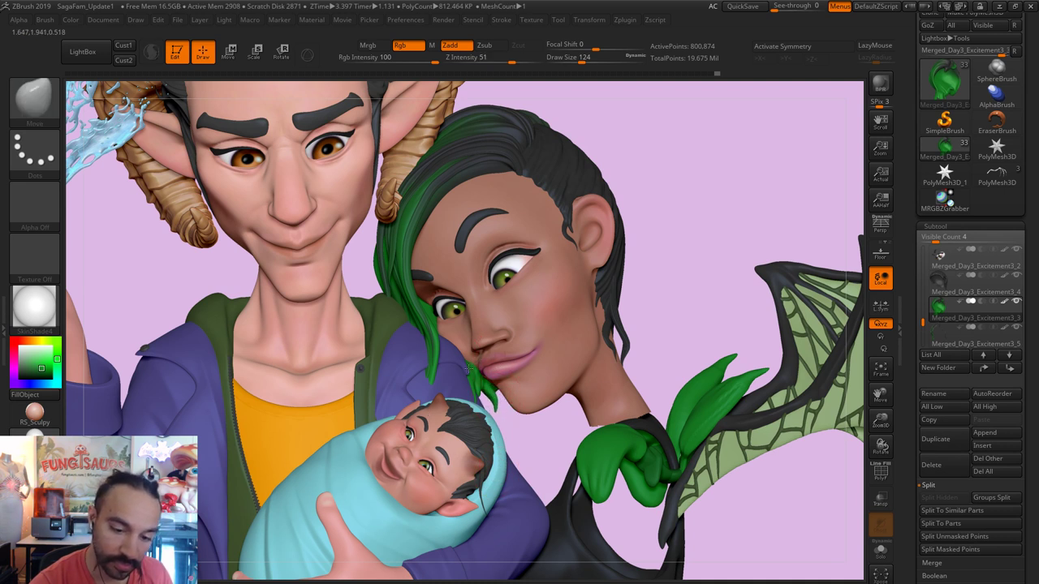
pyautogui.press(']')
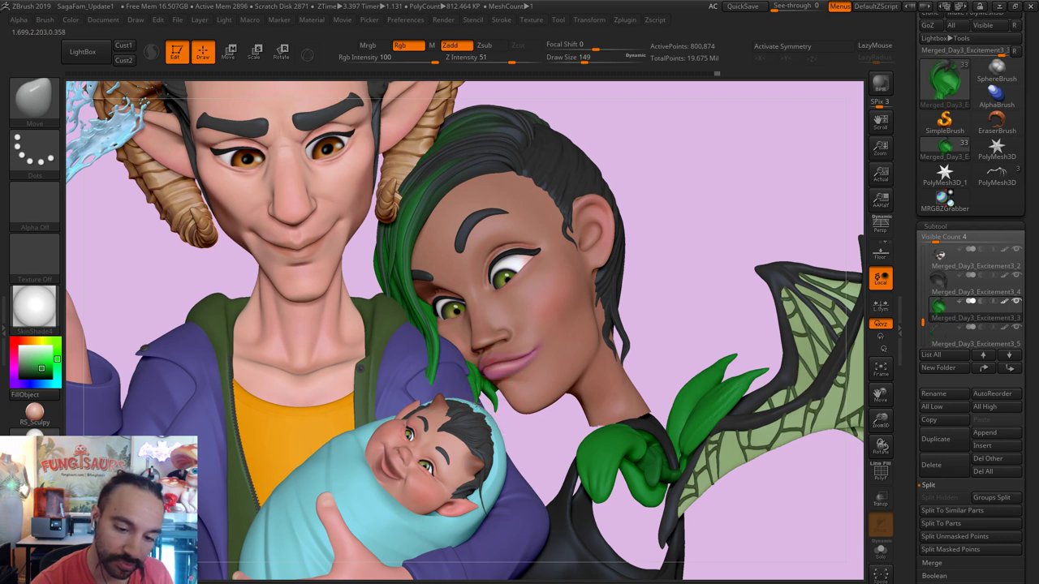
pyautogui.press(']')
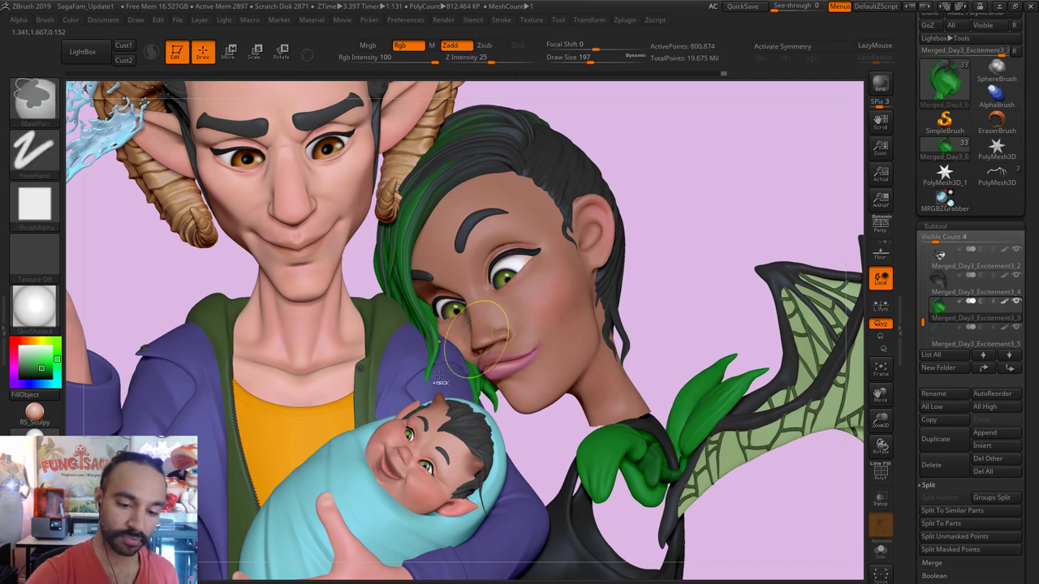
pyautogui.press('[')
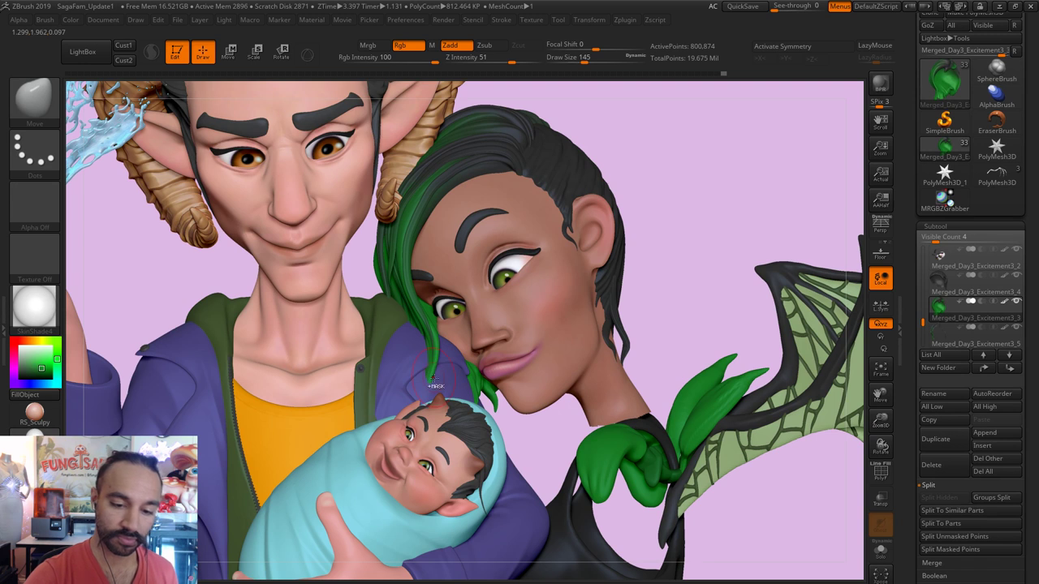
pyautogui.press(']')
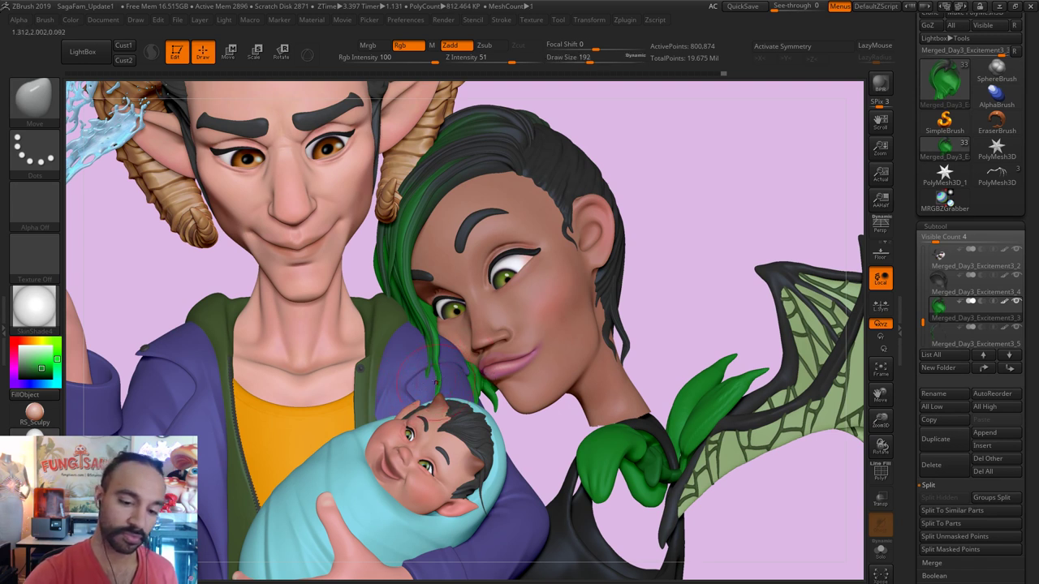
# Step: Smooth the strand tips, then try other brushes, ending on Inflate with a smaller size
pyautogui.press('shift')
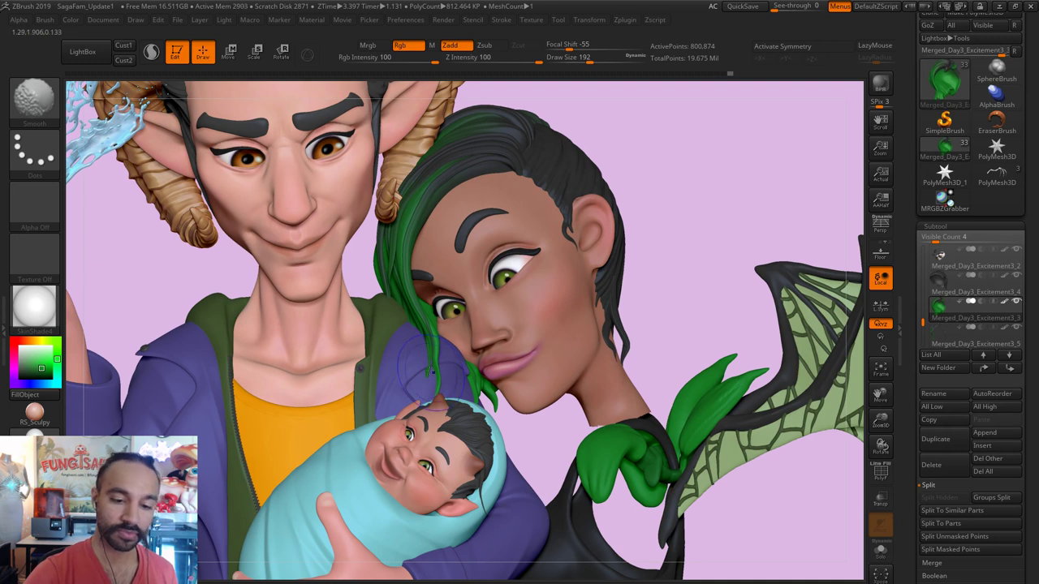
pyautogui.press('[')
pyautogui.press('j')
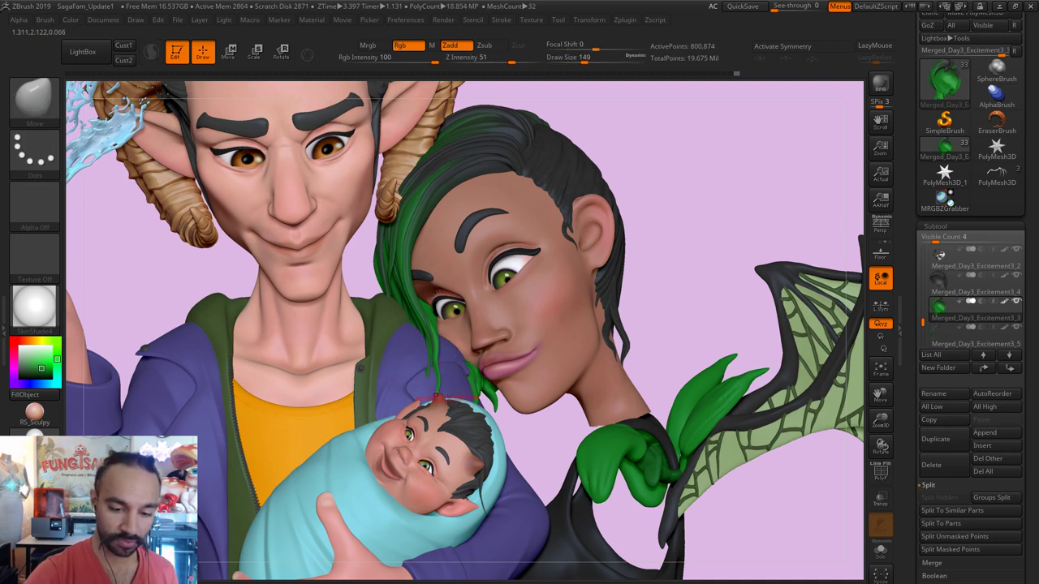
pyautogui.press('b')
pyautogui.press('i')
pyautogui.press('n')
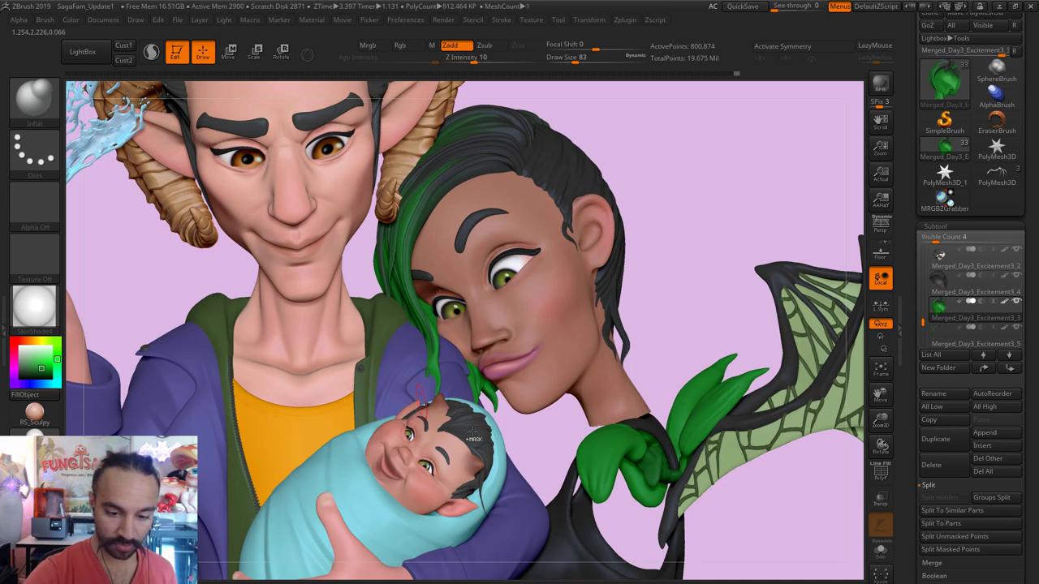
# Step: Select neighbouring subtool 29, set up the Move brush at draw size 140, and orbit to check
pyautogui.keyDown('alt'); pyautogui.click(765, 348); pyautogui.keyUp('alt')
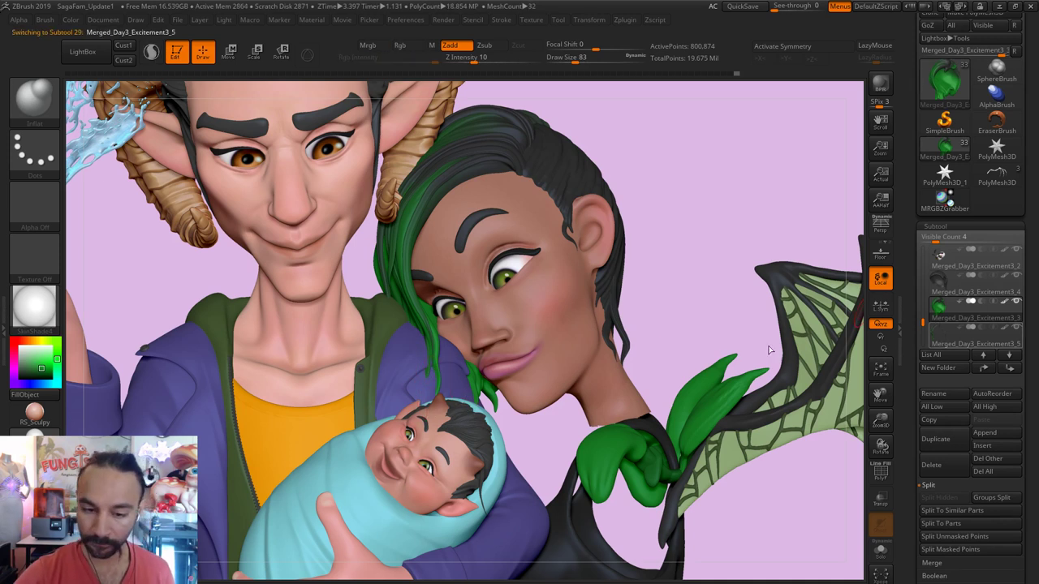
pyautogui.press('b')
pyautogui.press('m')
pyautogui.press('v')
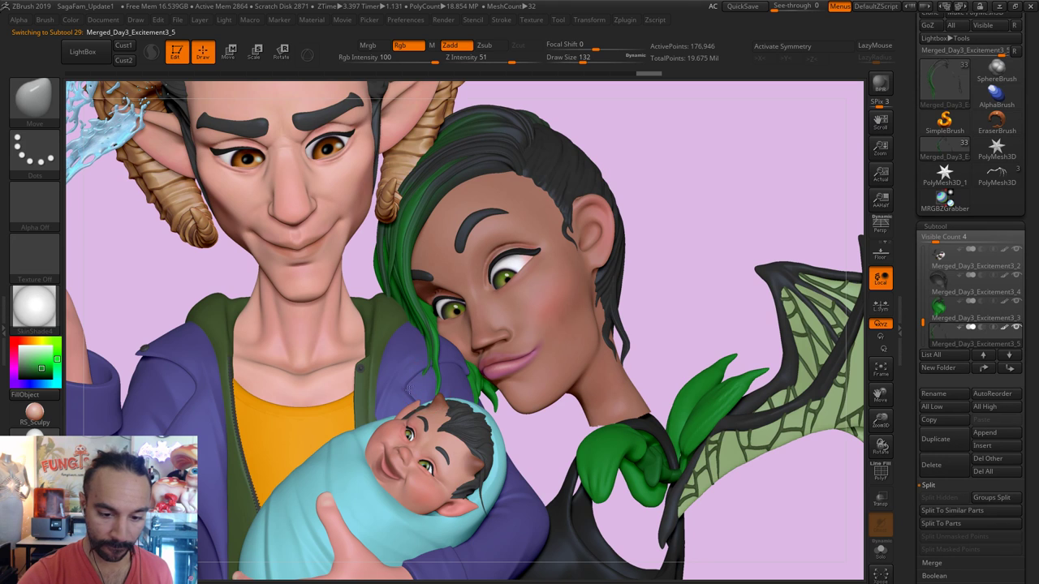
pyautogui.press('s')
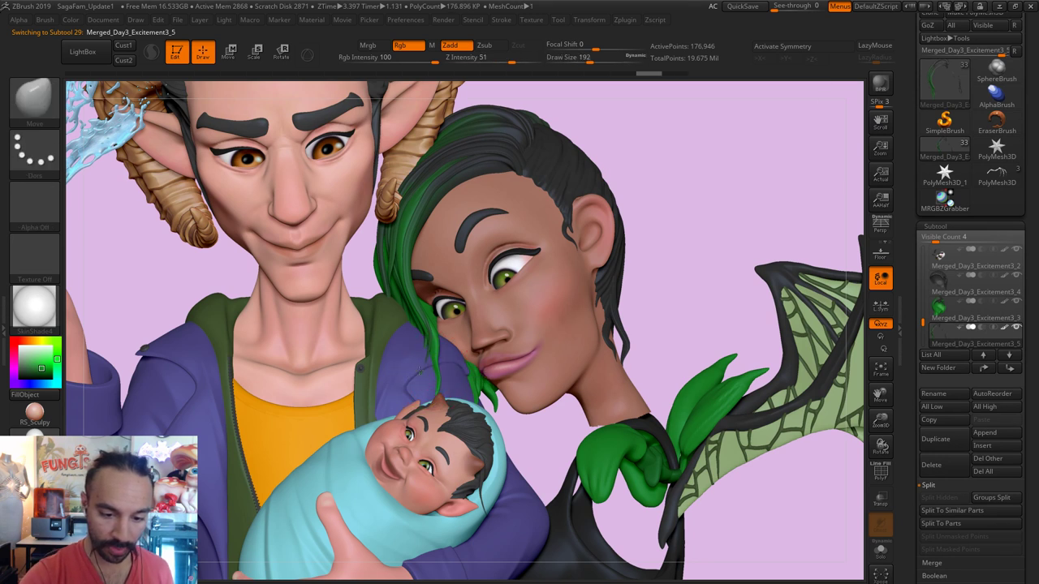
pyautogui.moveTo(426, 369); pyautogui.dragTo(445, 367, button='right')
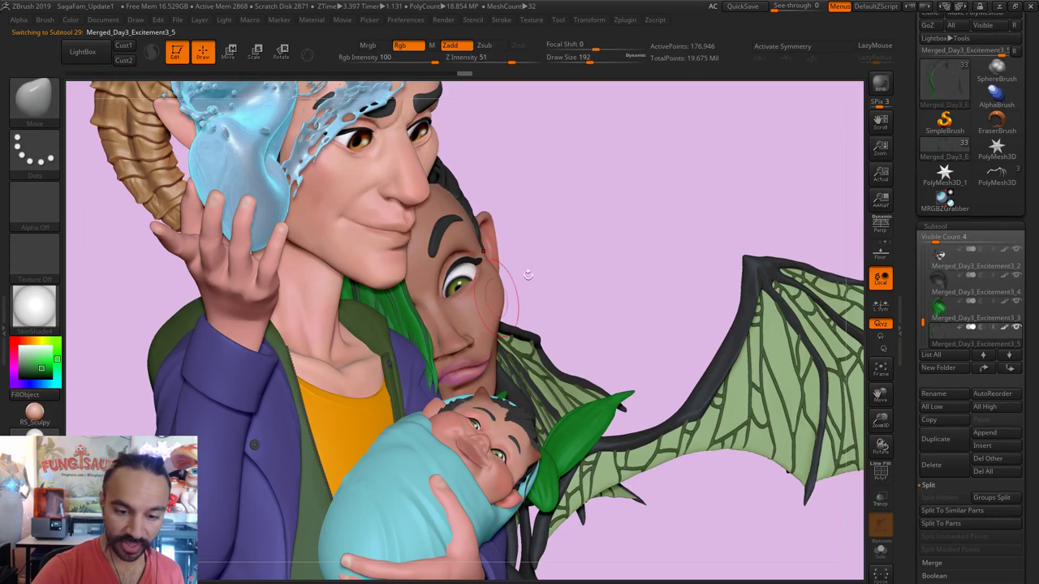
pyautogui.moveTo(435, 378); pyautogui.dragTo(430, 372, button='right')
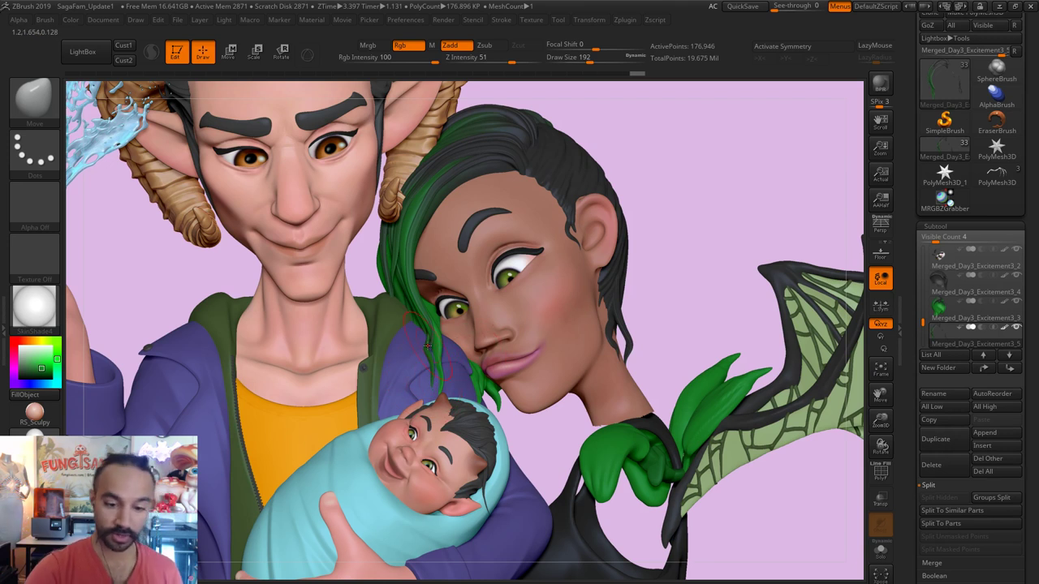
pyautogui.press('[')
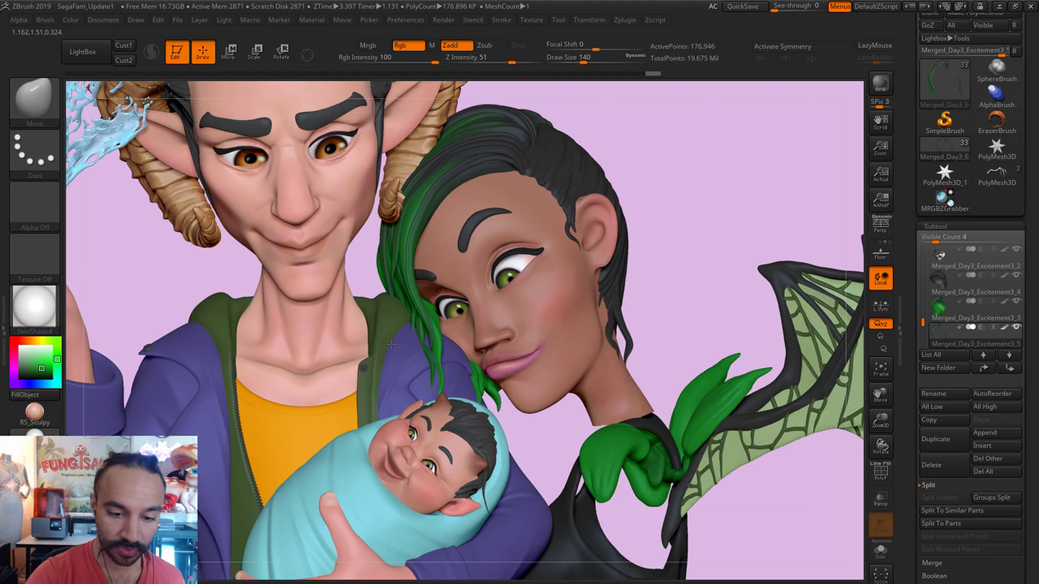
# Step: Solo the hair piece and lasso-mask most of its strands
pyautogui.click(881, 550)
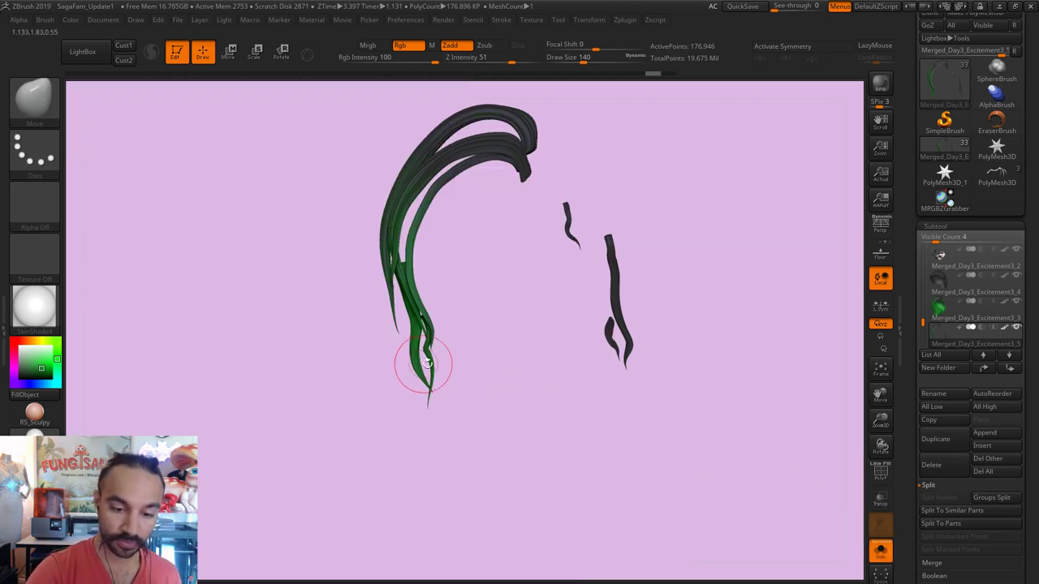
pyautogui.click(880, 551)
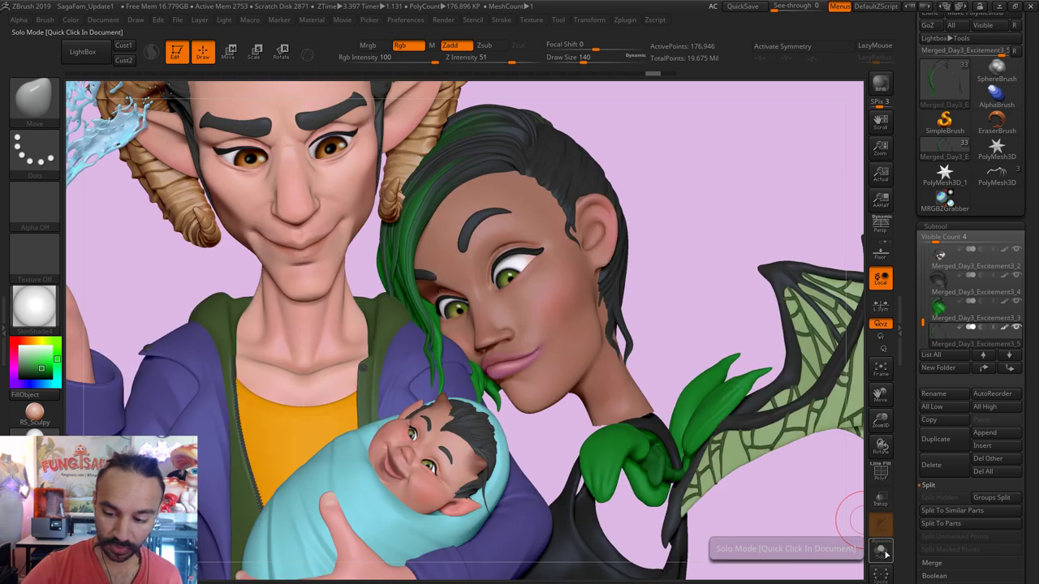
pyautogui.click(881, 551)
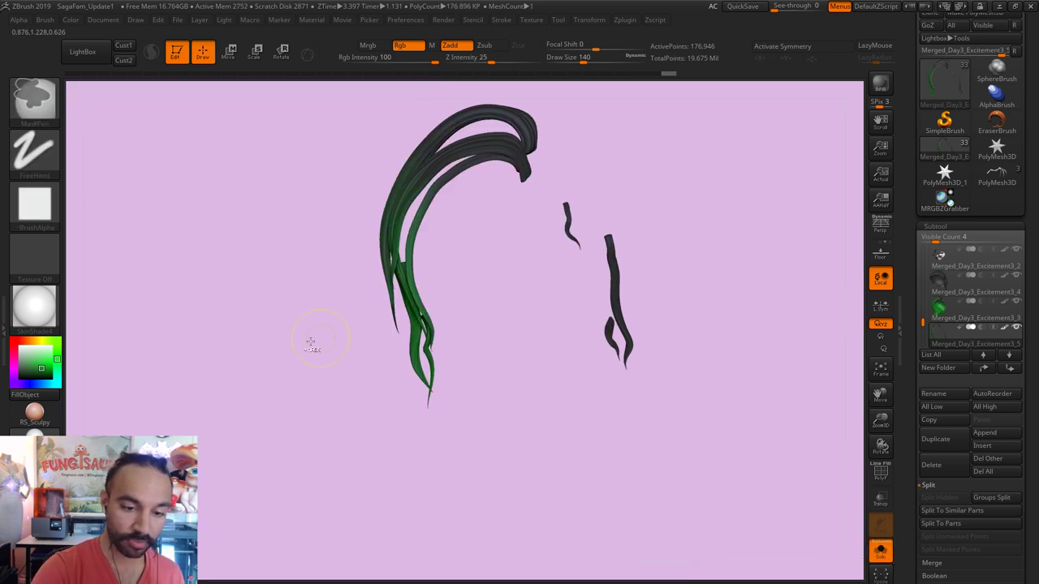
pyautogui.click(34, 98)
pyautogui.click(100, 112)
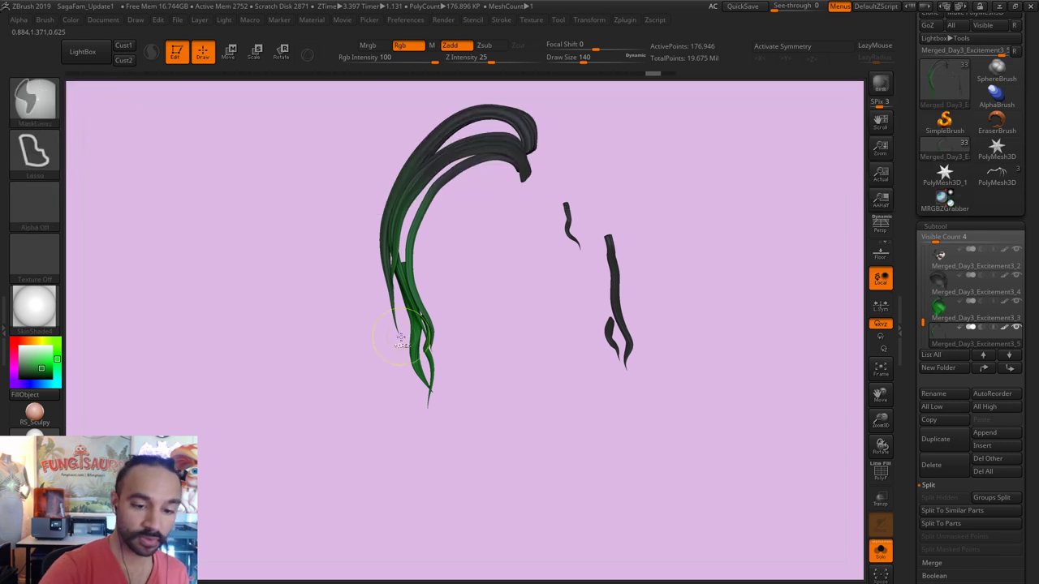
pyautogui.keyDown('ctrl'); pyautogui.moveTo(398, 350); pyautogui.dragTo(399, 324); pyautogui.keyUp('ctrl')
pyautogui.moveTo(390, 285)
pyautogui.keyDown('ctrl'); pyautogui.mouseDown()
pyautogui.moveTo(377, 358)
pyautogui.moveTo(412, 291)
pyautogui.mouseUp(); pyautogui.keyUp('ctrl')
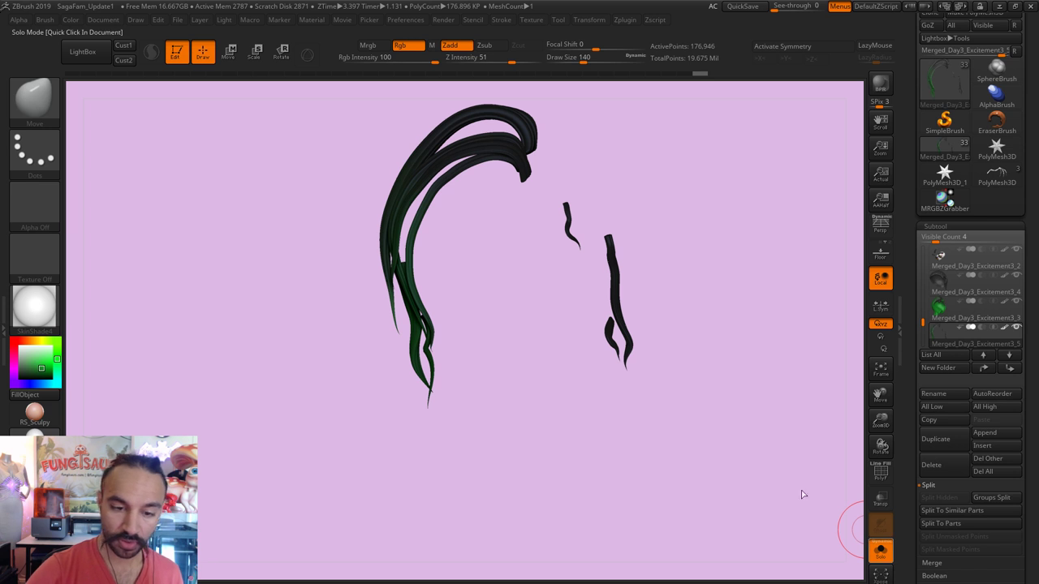
# Step: With all characters visible, rotate the unmasked hair with the gizmo and enlarge the brush
pyautogui.click(881, 552)
pyautogui.press('r')
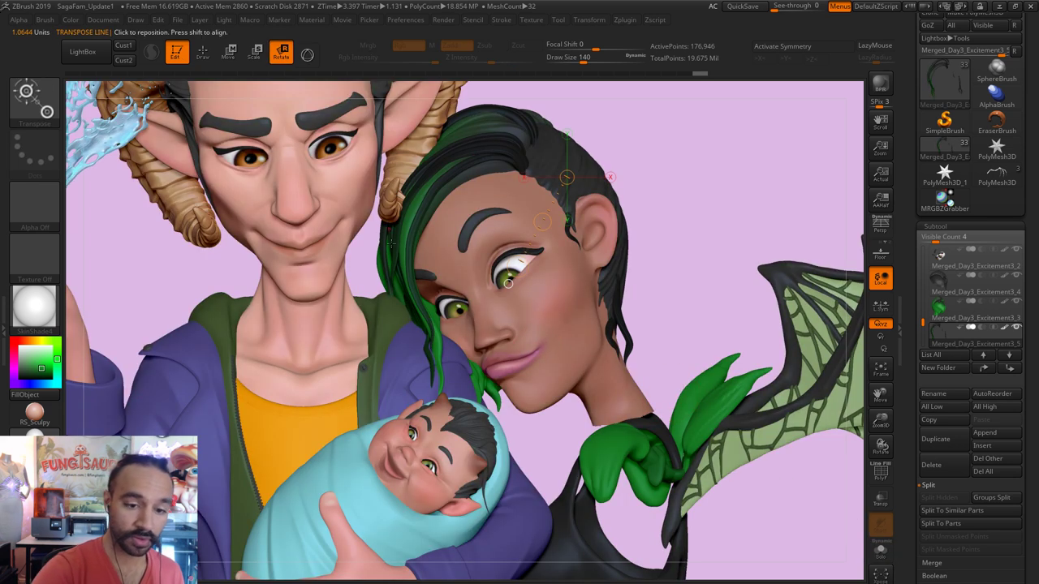
pyautogui.moveTo(390, 254); pyautogui.dragTo(390, 339)
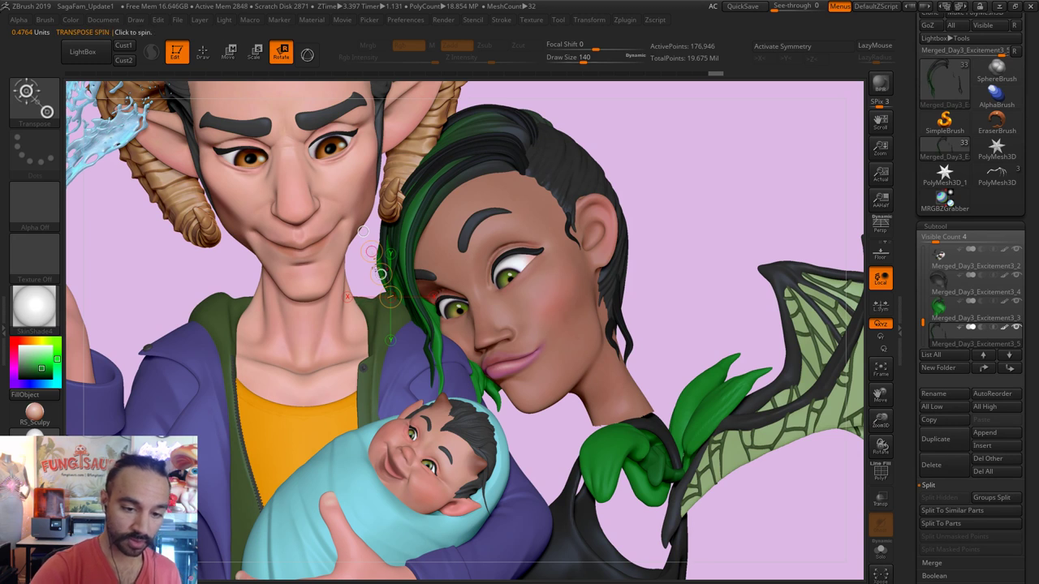
pyautogui.press('q')
pyautogui.press('s')
pyautogui.moveTo(388, 302); pyautogui.dragTo(396, 302)
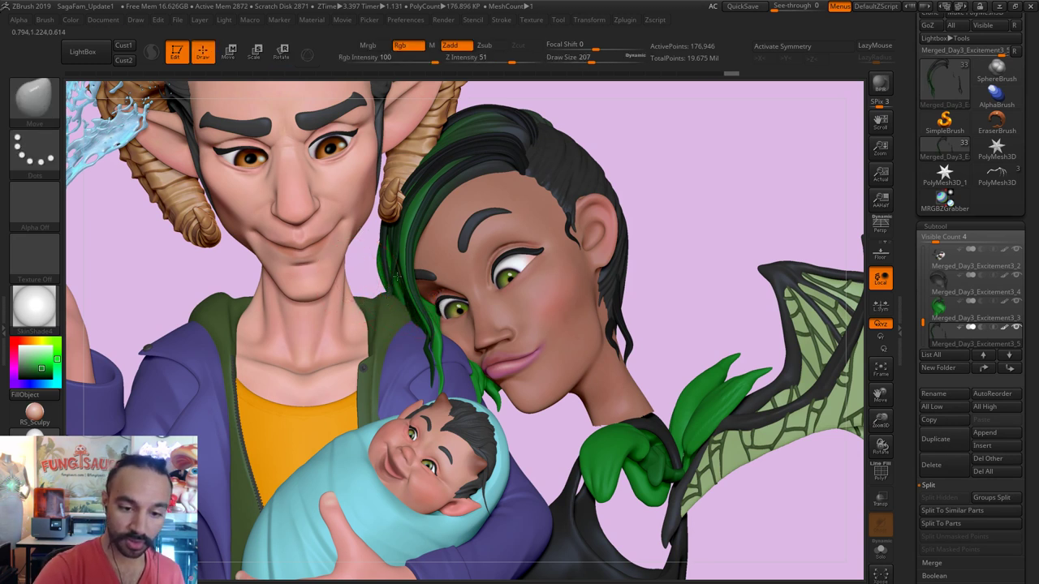
# Step: Smooth the green hair strands, reducing the brush from 234 toward Draw Size 87
pyautogui.moveTo(367, 302); pyautogui.dragTo(403, 288, button='right')
pyautogui.click(881, 550)
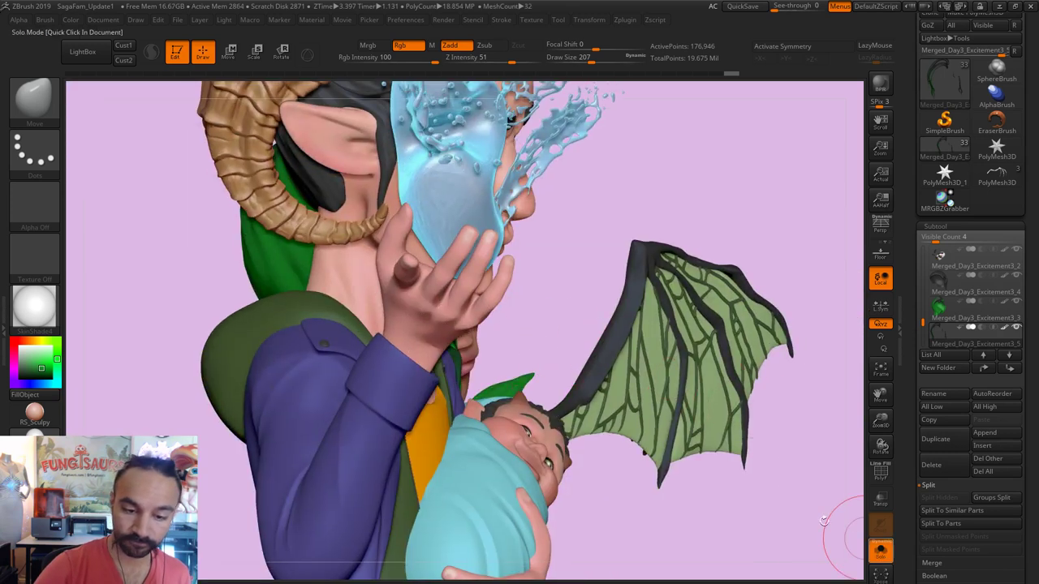
pyautogui.press('s')
pyautogui.moveTo(383, 319); pyautogui.dragTo(394, 320)
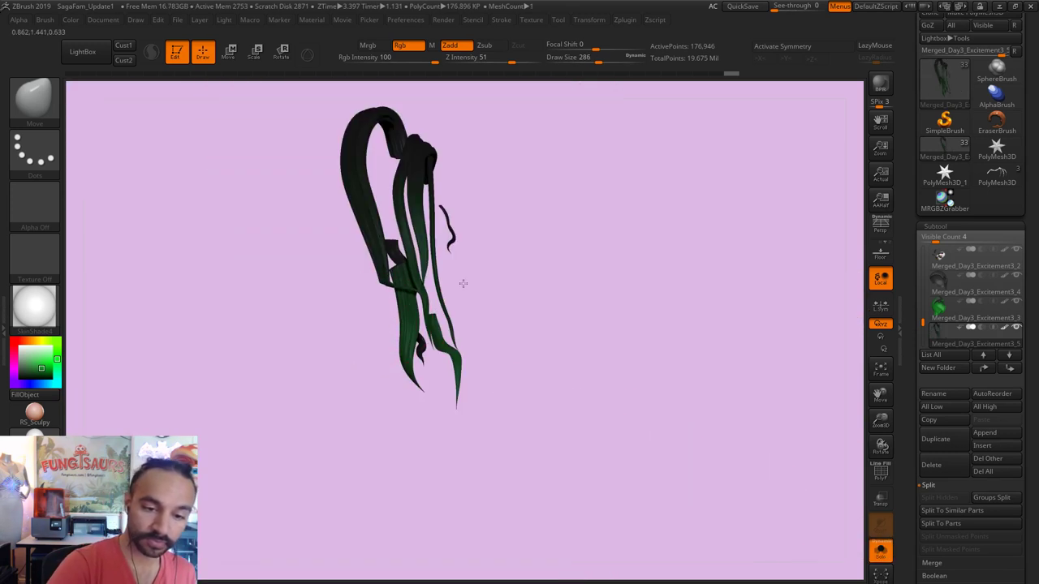
pyautogui.click(882, 547)
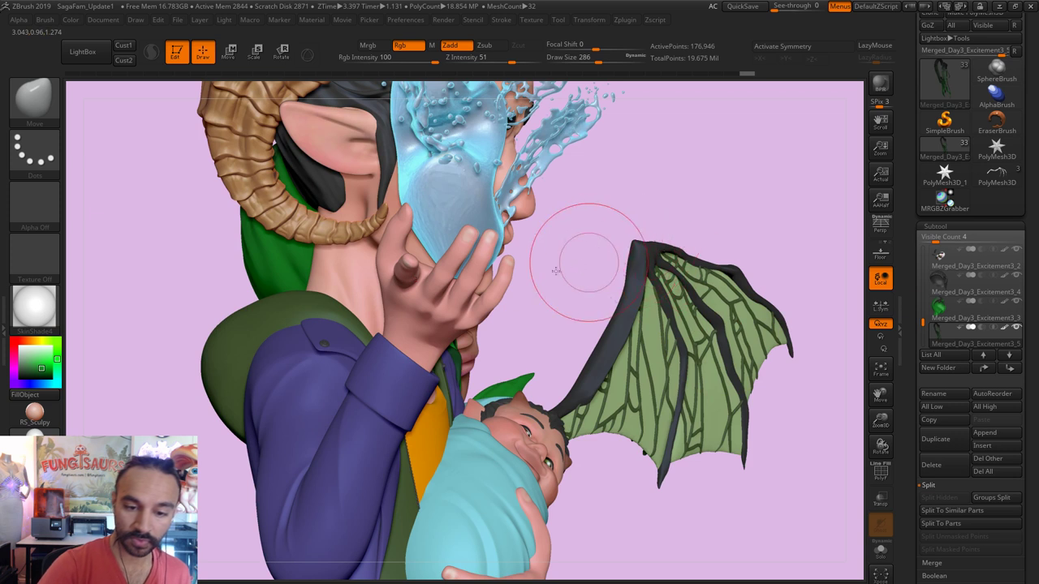
pyautogui.moveTo(503, 274); pyautogui.dragTo(520, 296, button='right')
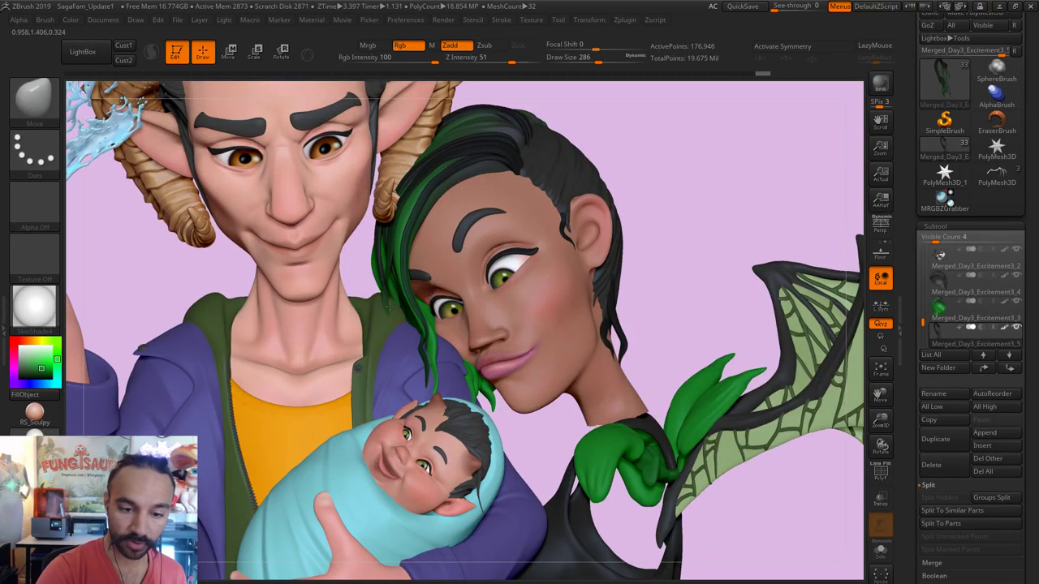
pyautogui.press('[')
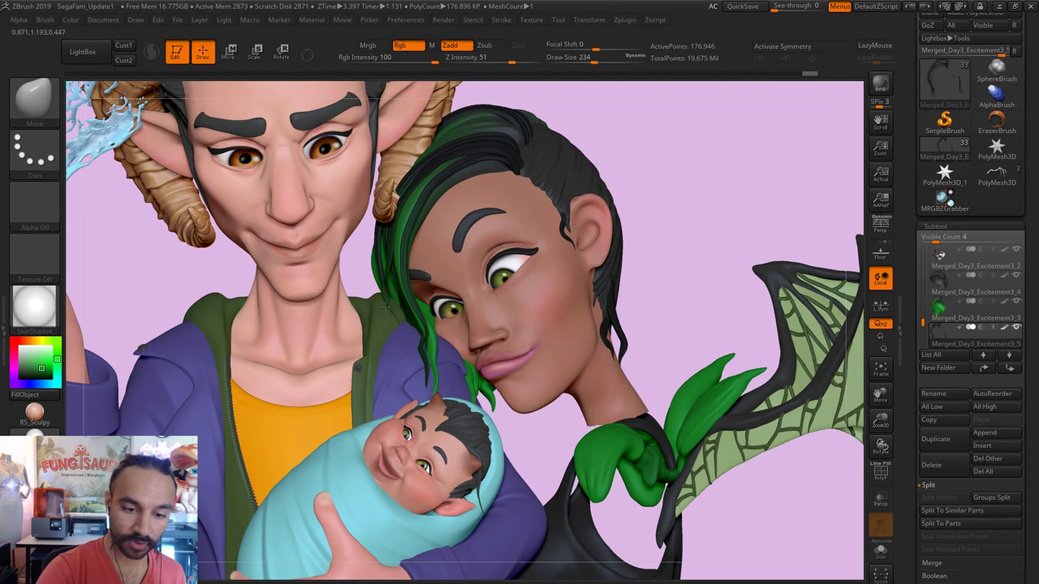
pyautogui.press('shift')
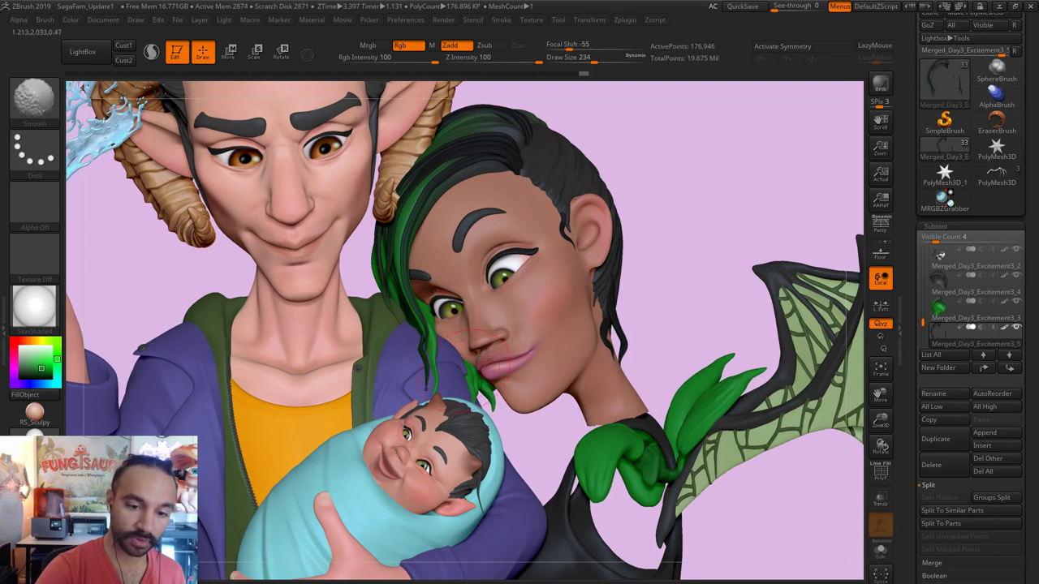
pyautogui.hotkey('ctrl', 'z')
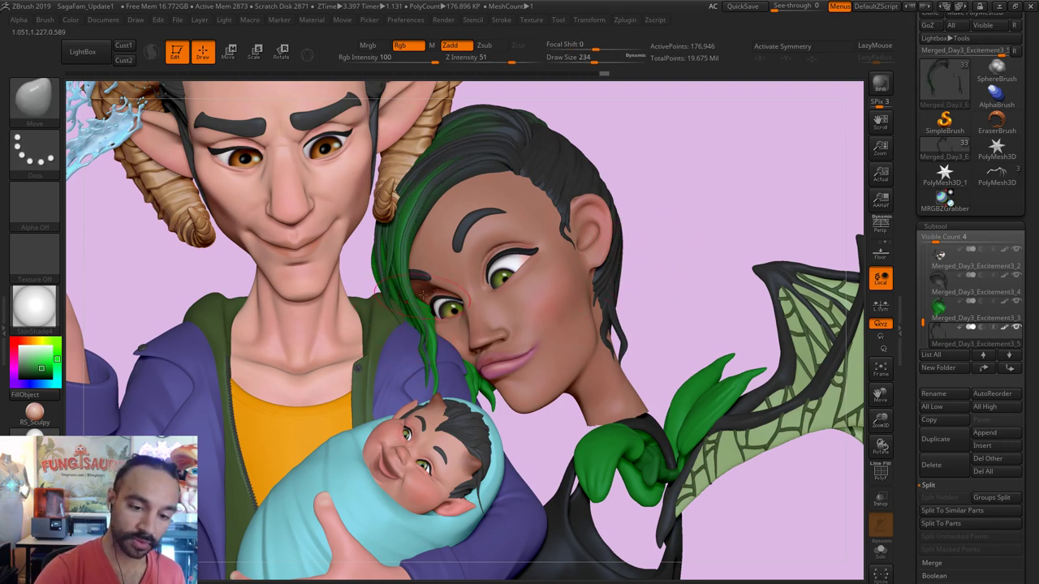
pyautogui.press('s')
pyautogui.press('s')
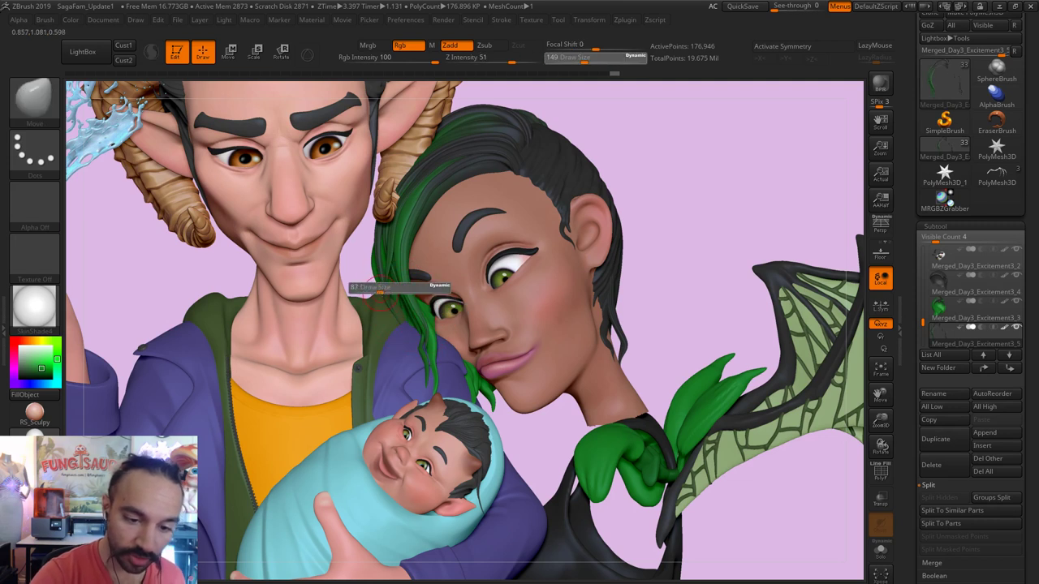
pyautogui.press('shift')
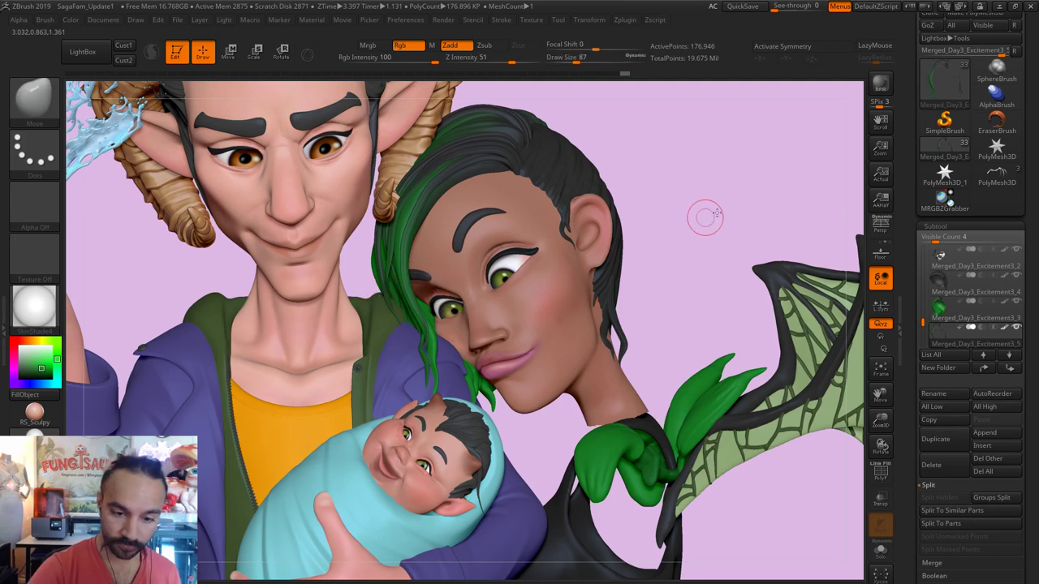
# Step: Mask one strand near her face in Solo view, then turn Solo off
pyautogui.moveTo(653, 231); pyautogui.dragTo(610, 281)
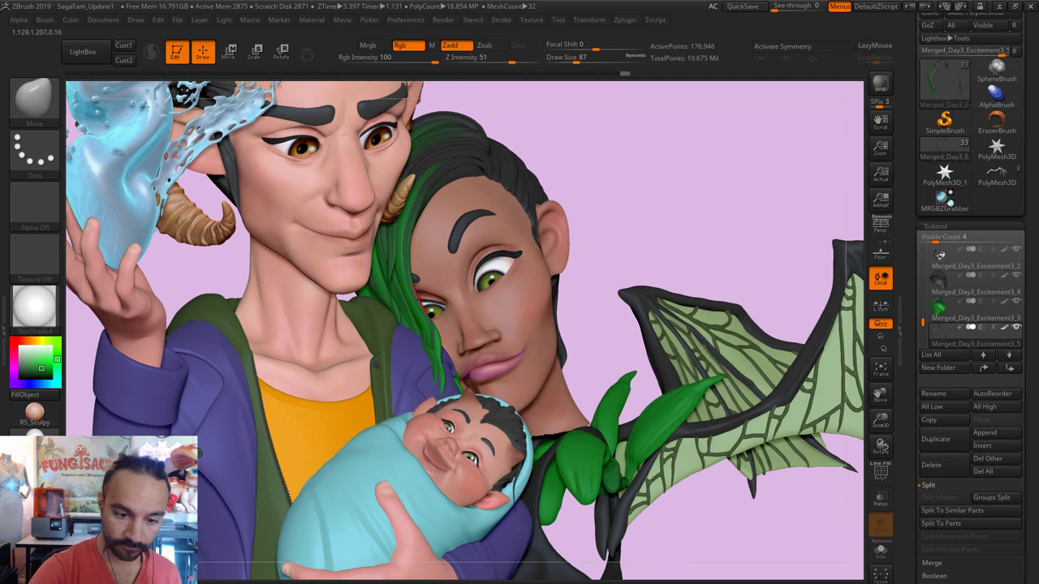
pyautogui.click(881, 551)
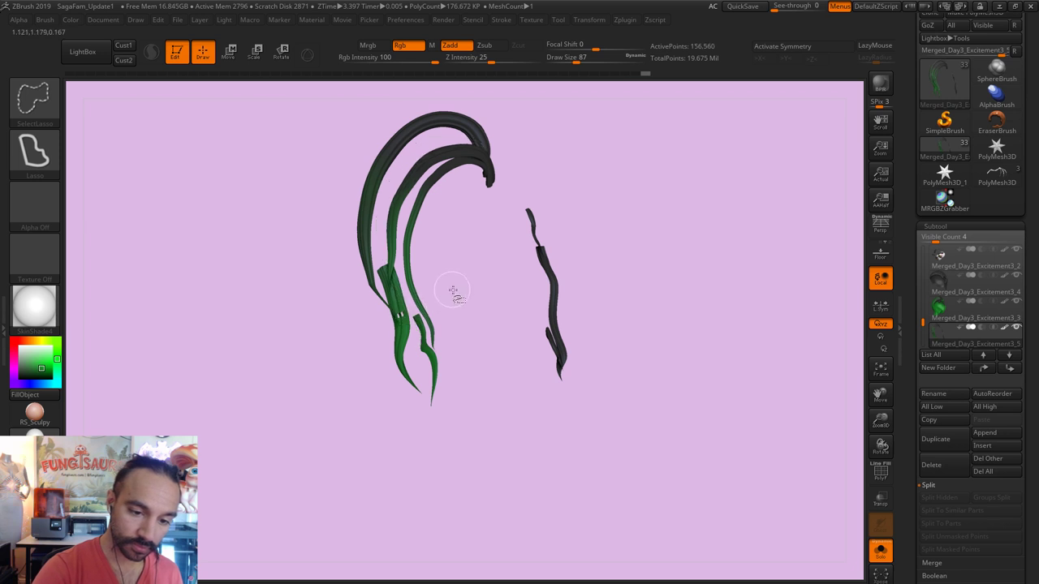
pyautogui.moveTo(459, 281)
pyautogui.keyDown('alt'); pyautogui.mouseDown()
pyautogui.moveTo(524, 327)
pyautogui.moveTo(413, 315)
pyautogui.moveTo(459, 304)
pyautogui.moveTo(464, 401)
pyautogui.moveTo(361, 277)
pyautogui.moveTo(479, 297)
pyautogui.moveTo(545, 336)
pyautogui.mouseUp(); pyautogui.keyUp('alt')
pyautogui.keyDown('ctrl'); pyautogui.keyDown('shift'); pyautogui.click(413, 315); pyautogui.keyUp('shift'); pyautogui.keyUp('ctrl')
pyautogui.keyDown('ctrl'); pyautogui.keyDown('shift'); pyautogui.click(529, 314); pyautogui.keyUp('shift'); pyautogui.keyUp('ctrl')
pyautogui.click(881, 552)
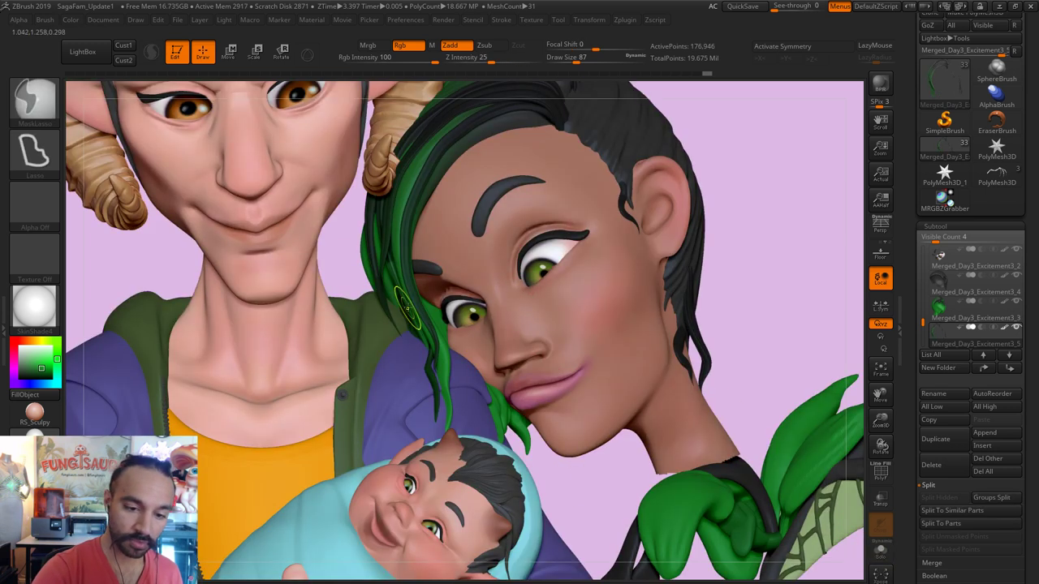
# Step: Clear the mask from the hair and around the woman's face
pyautogui.press('s')
pyautogui.moveTo(432, 334); pyautogui.dragTo(438, 334)
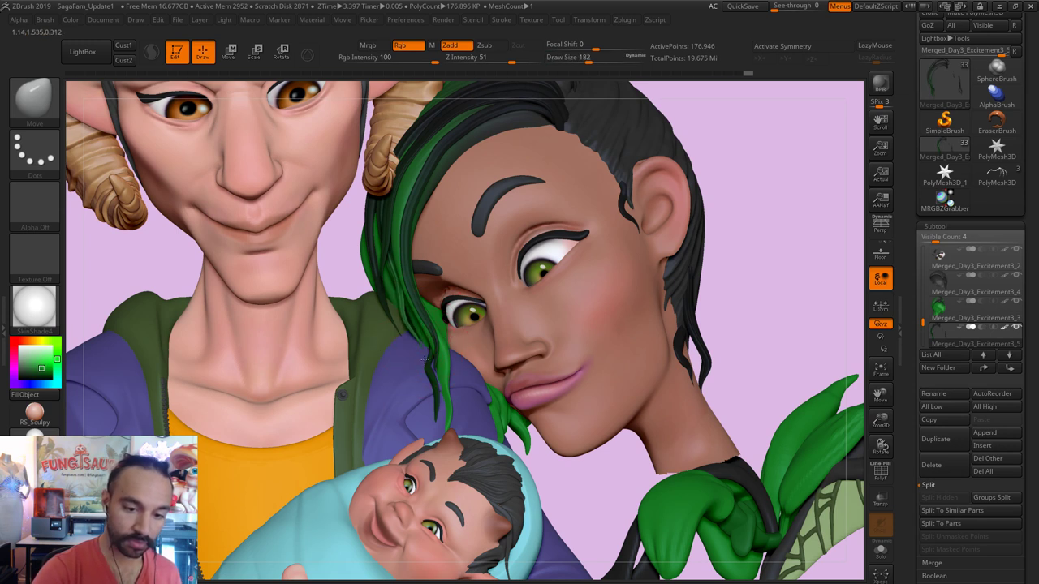
pyautogui.press('s')
pyautogui.moveTo(436, 335); pyautogui.dragTo(421, 335)
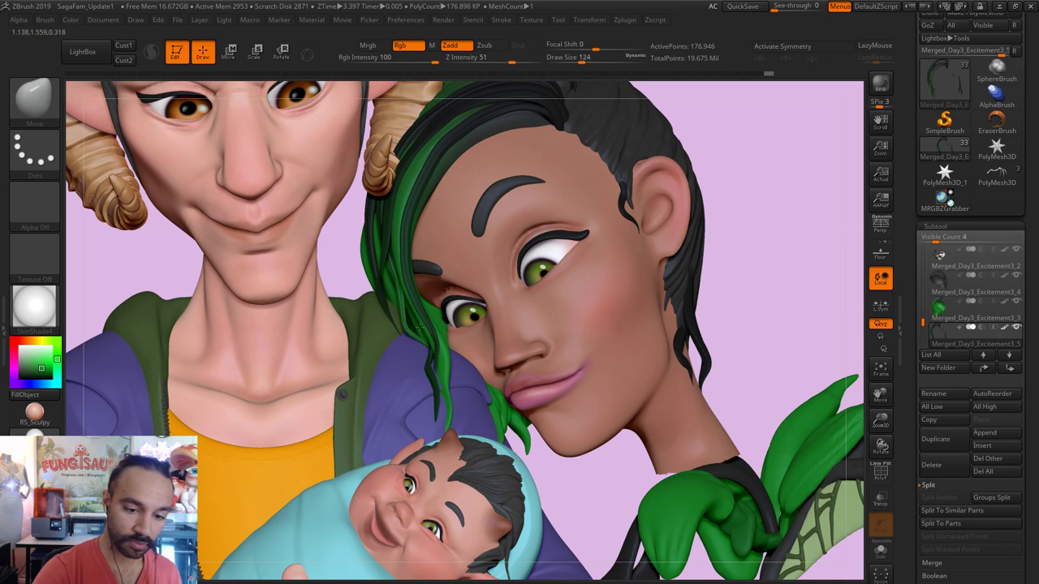
pyautogui.keyDown('ctrl'); pyautogui.moveTo(754, 251); pyautogui.dragTo(790, 271); pyautogui.keyUp('ctrl')
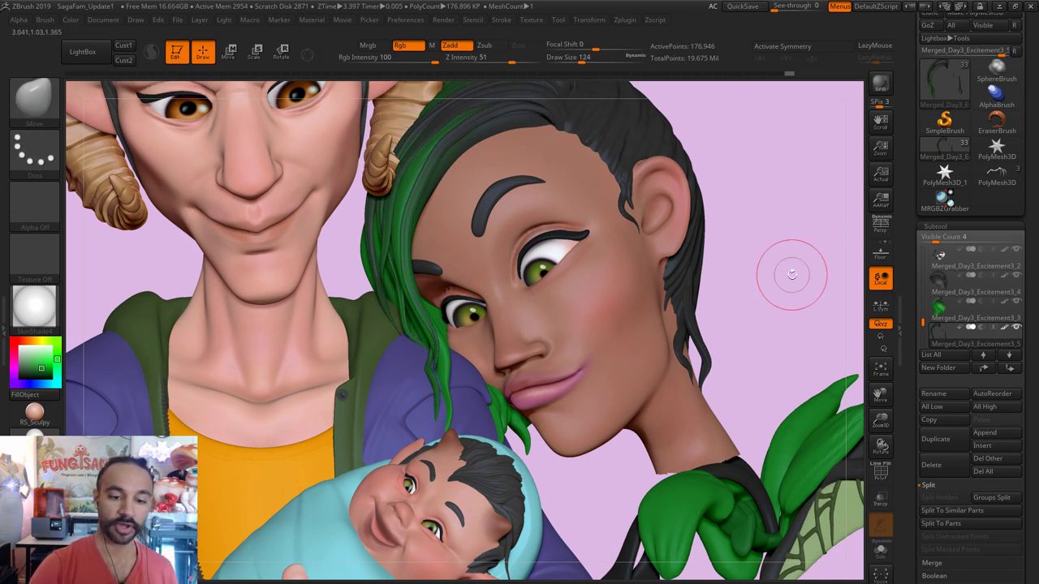
pyautogui.keyDown('ctrl'); pyautogui.click(692, 264); pyautogui.keyUp('ctrl')
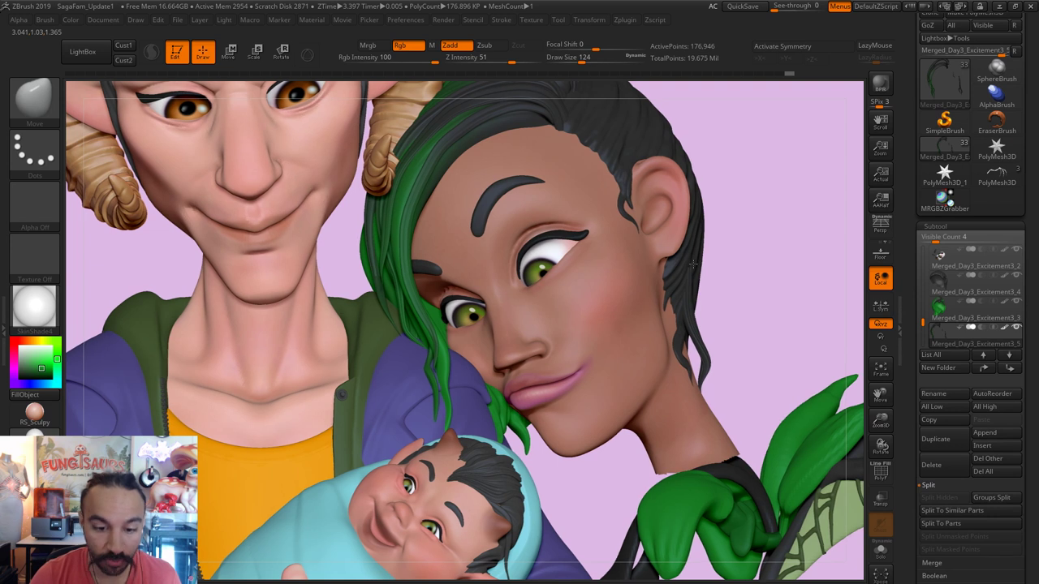
# Step: Smooth the green hair strands beside her face at brush size 104
pyautogui.press('f')
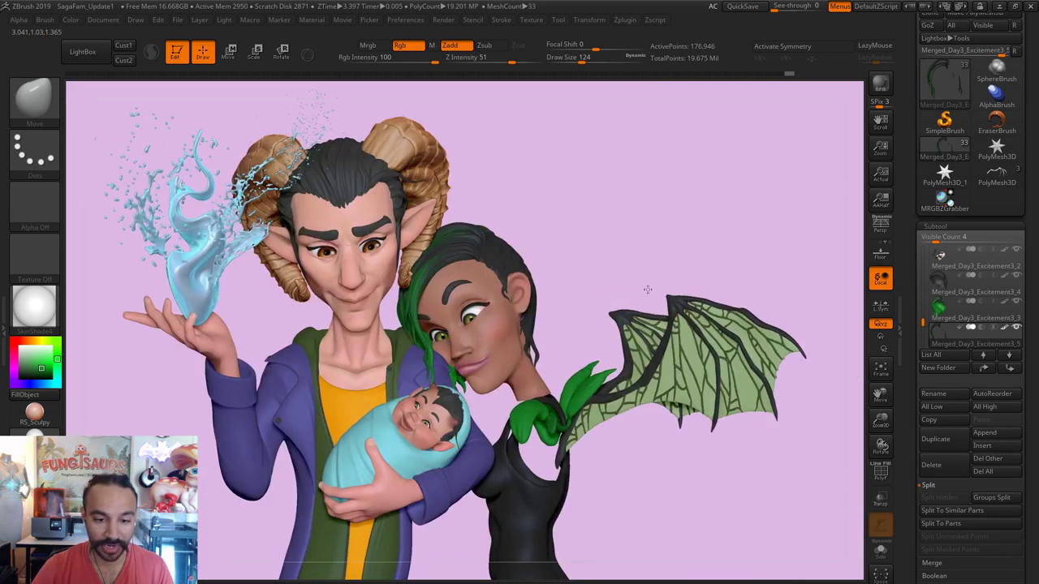
pyautogui.scroll(3, 647, 290)
pyautogui.press('s')
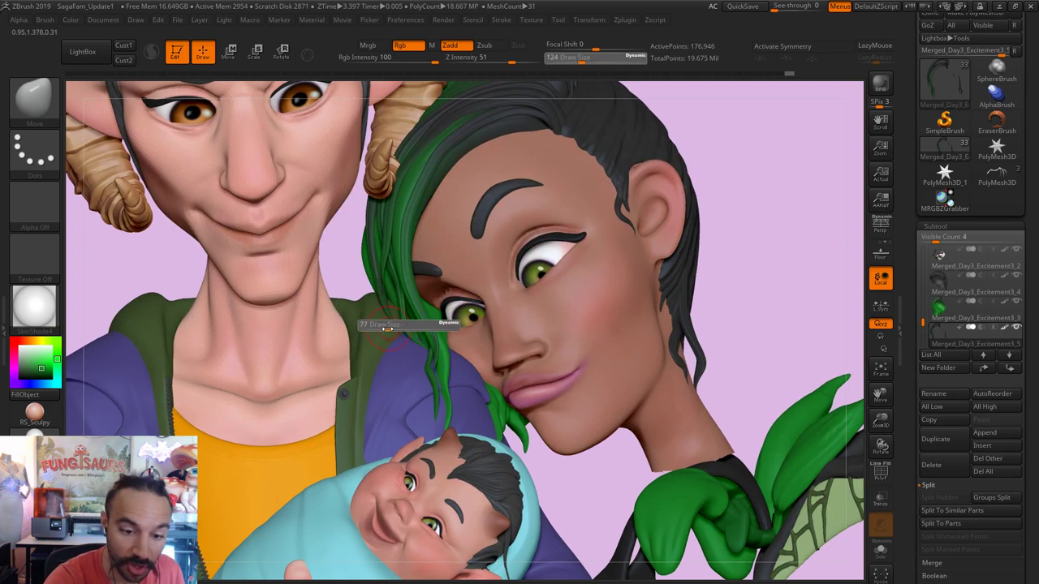
pyautogui.moveTo(382, 326); pyautogui.dragTo(397, 331)
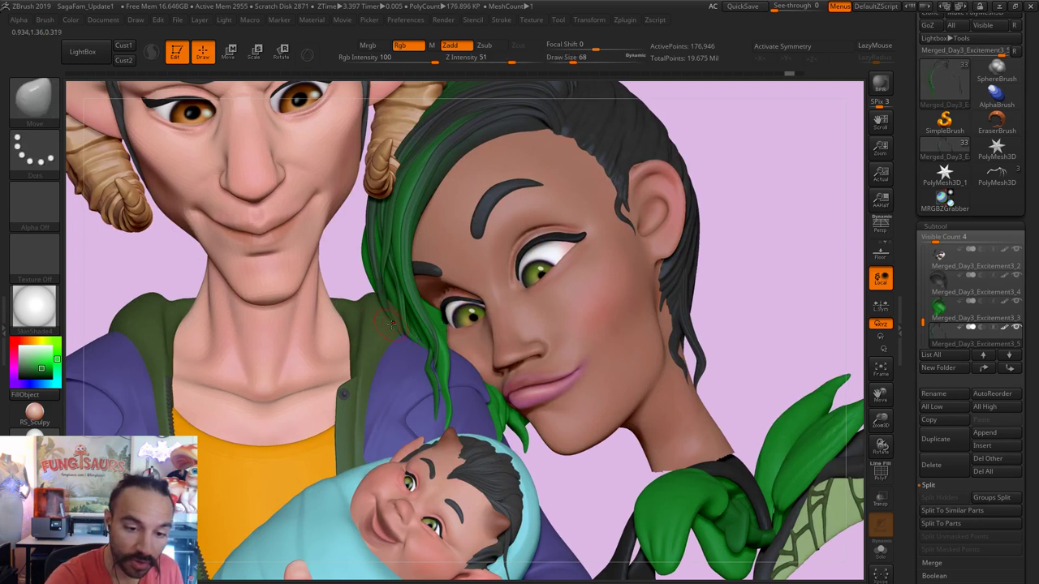
pyautogui.press('s')
pyautogui.moveTo(365, 308); pyautogui.dragTo(375, 311)
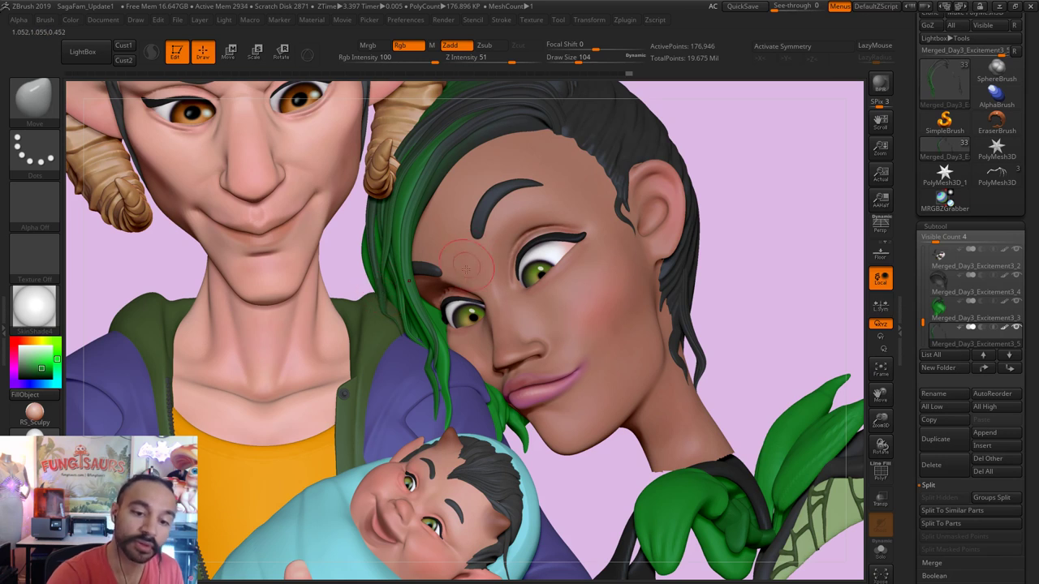
pyautogui.keyDown('shift'); pyautogui.moveTo(367, 317); pyautogui.dragTo(371, 288); pyautogui.keyUp('shift')
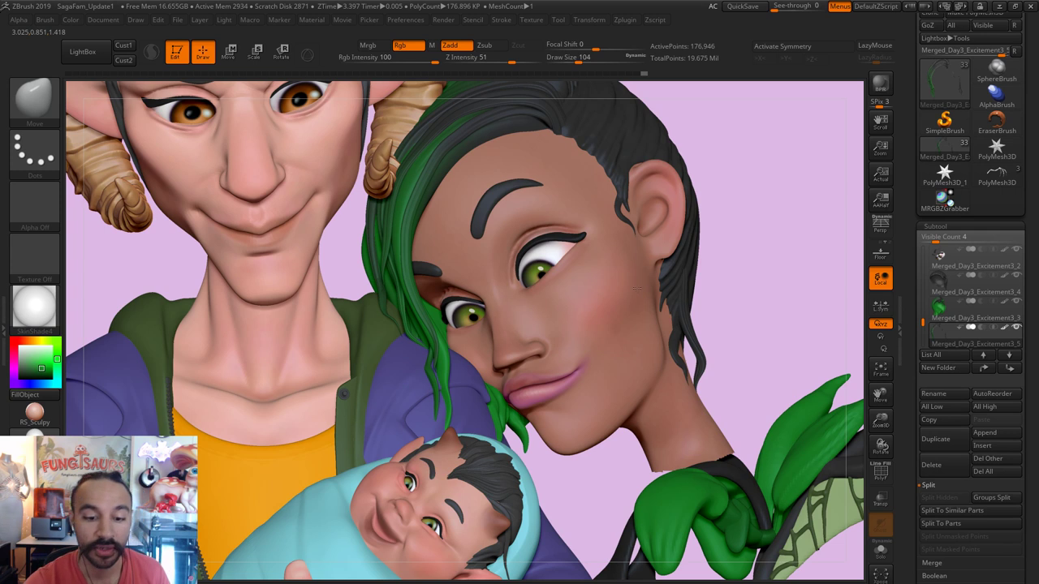
# Step: Frame the figures and select the woman's dark hair as the working subtool
pyautogui.moveTo(610, 287)
pyautogui.keyDown('ctrl'); pyautogui.mouseDown(button='right')
pyautogui.moveTo(641, 268)
pyautogui.moveTo(677, 281)
pyautogui.mouseUp(button='right'); pyautogui.keyUp('ctrl')
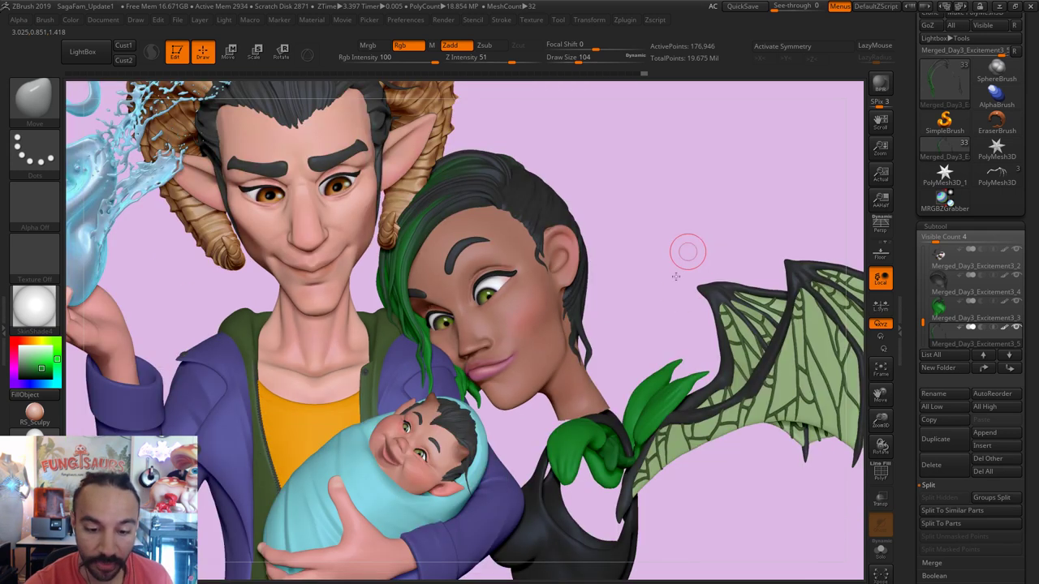
pyautogui.keyDown('ctrl'); pyautogui.moveTo(584, 319); pyautogui.dragTo(586, 322, button='right'); pyautogui.keyUp('ctrl')
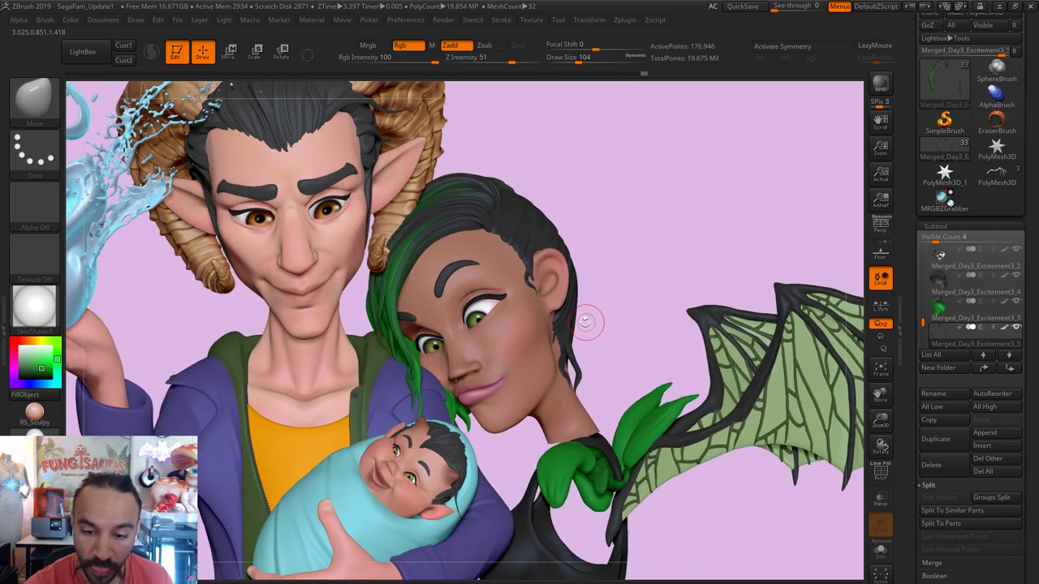
pyautogui.keyDown('alt'); pyautogui.click(540, 223); pyautogui.keyUp('alt')
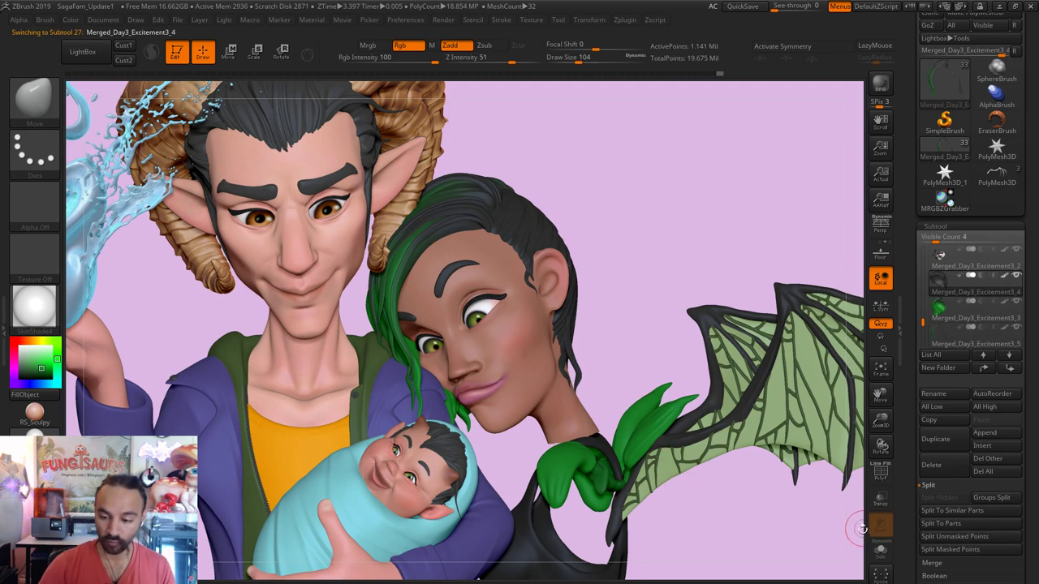
# Step: Solo the dark hair, turn it toward a front view, and select the woman's head
pyautogui.click(880, 552)
pyautogui.press('shift')
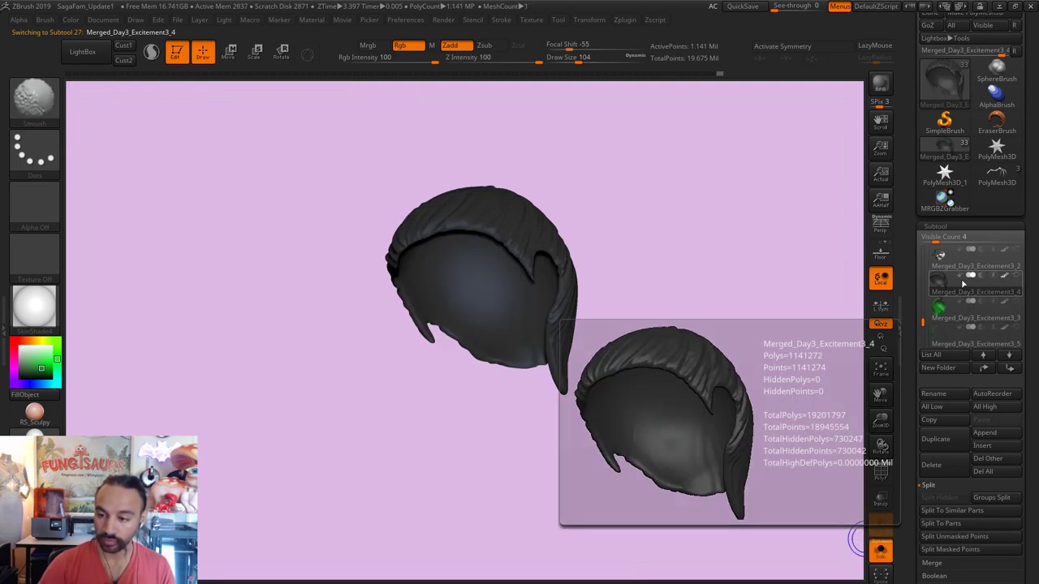
pyautogui.moveTo(940, 282)
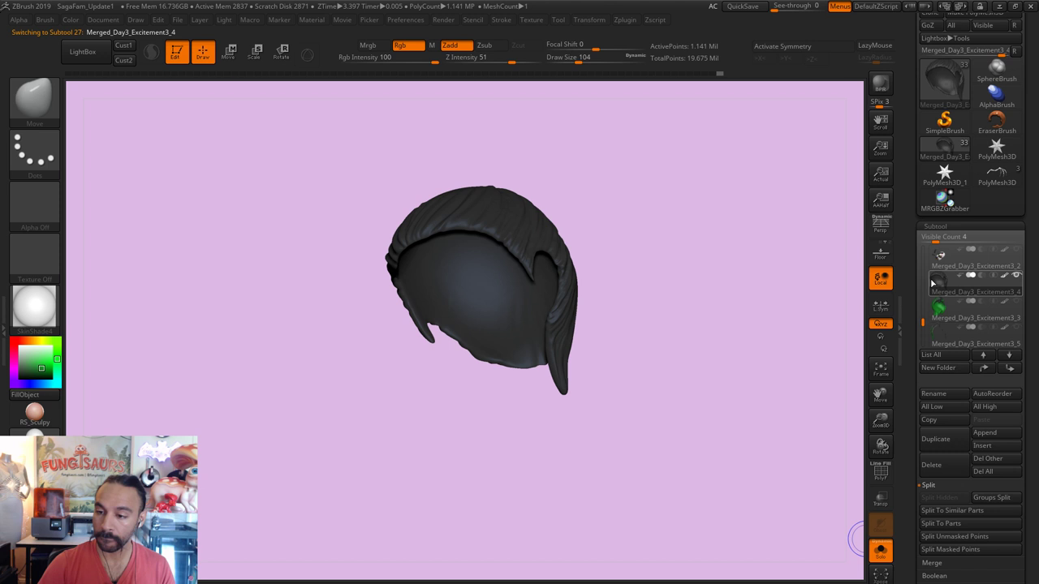
pyautogui.moveTo(779, 301); pyautogui.dragTo(233, 227)
pyautogui.moveTo(922, 322); pyautogui.dragTo(923, 299)
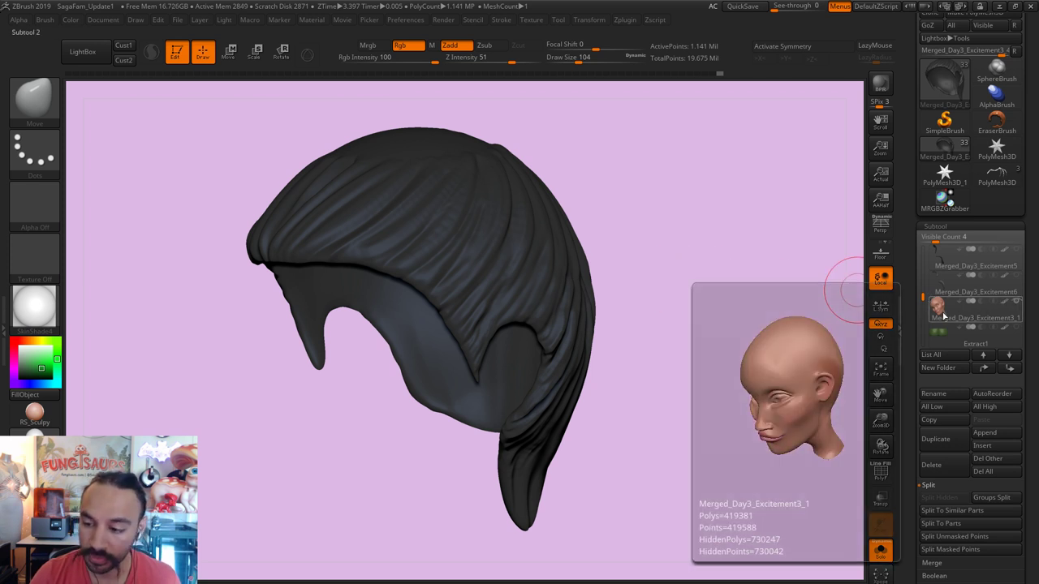
pyautogui.click(946, 314)
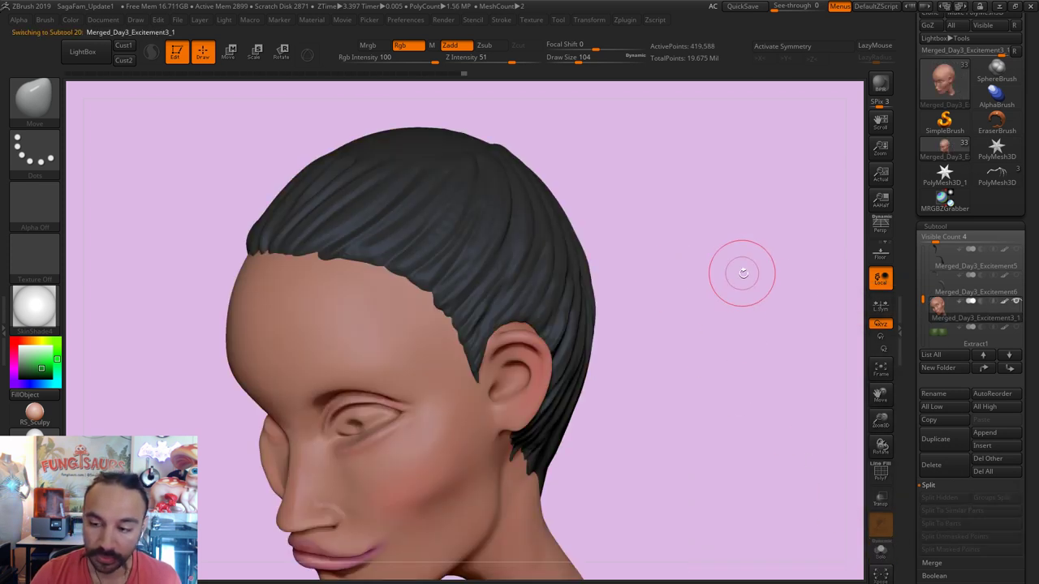
# Step: Step through the Merged_Day3_Excitement4, Merged_Day3_Excitement3_2 and Extract5 subtools
pyautogui.moveTo(922, 300); pyautogui.dragTo(922, 288)
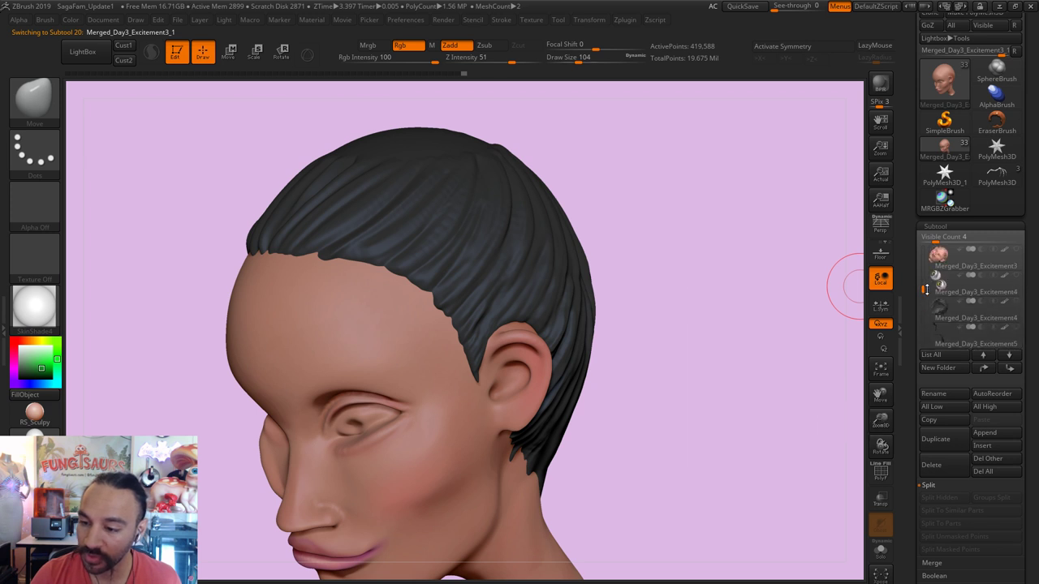
pyautogui.moveTo(940, 286)
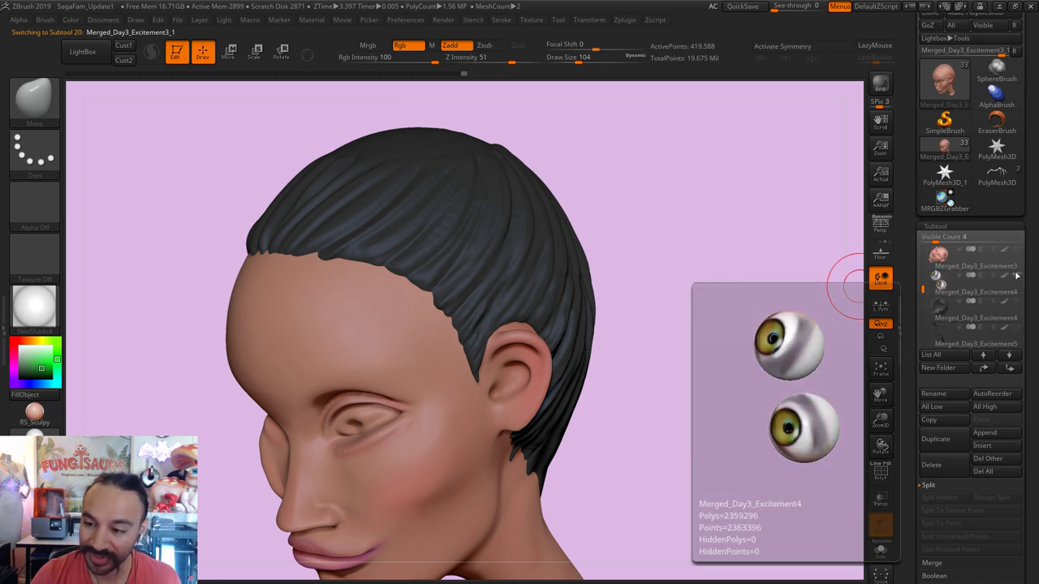
pyautogui.click(942, 284)
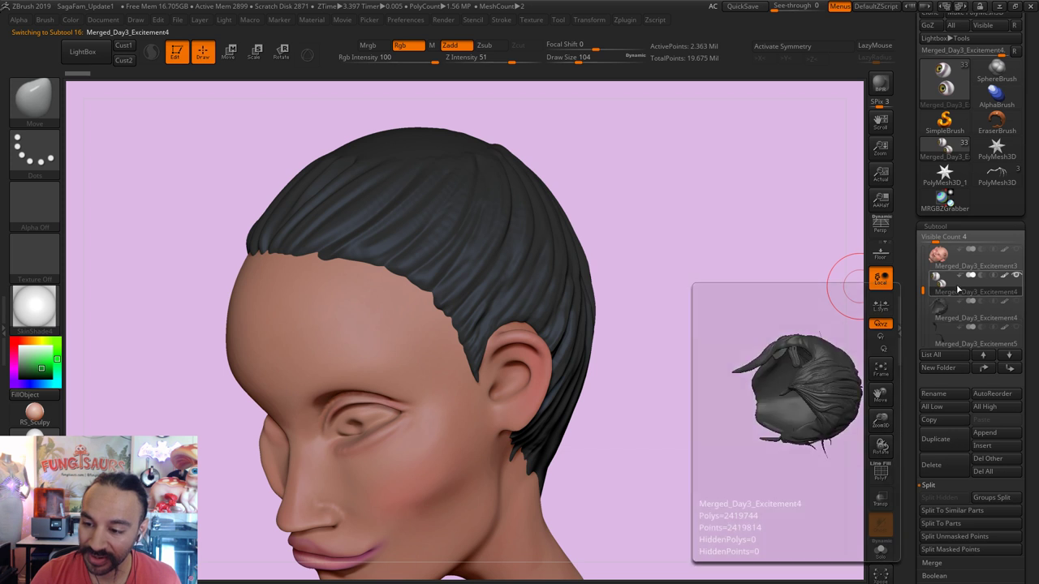
pyautogui.moveTo(922, 290); pyautogui.dragTo(926, 313)
pyautogui.click(941, 312)
pyautogui.moveTo(936, 291)
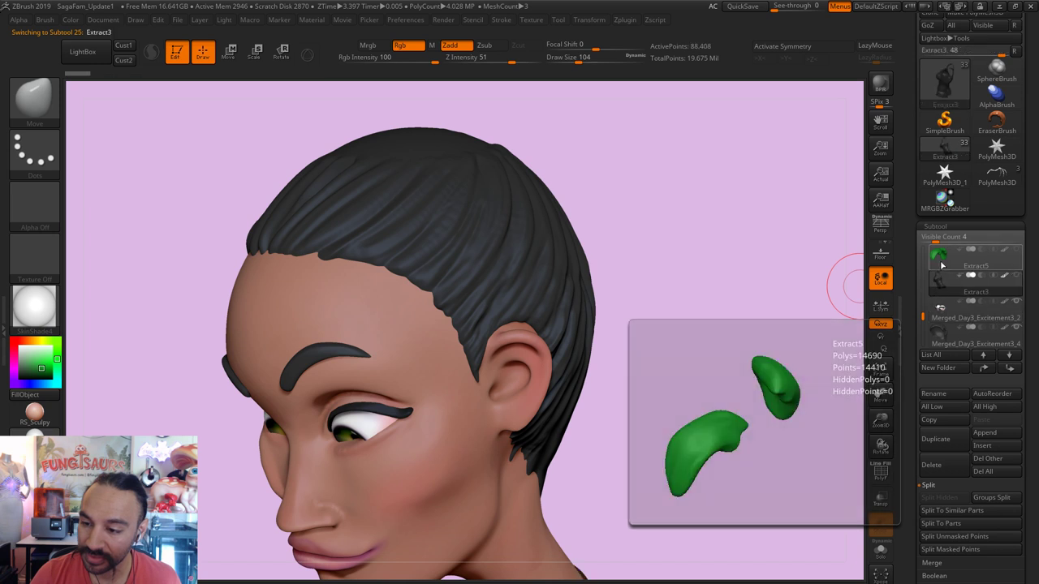
pyautogui.click(942, 265)
# Step: Select the Merged_Day3_Excitement3_4 hair subtool and pick the DE_HairTubes brush at size 136
pyautogui.keyDown('alt'); pyautogui.click(491, 297); pyautogui.keyUp('alt')
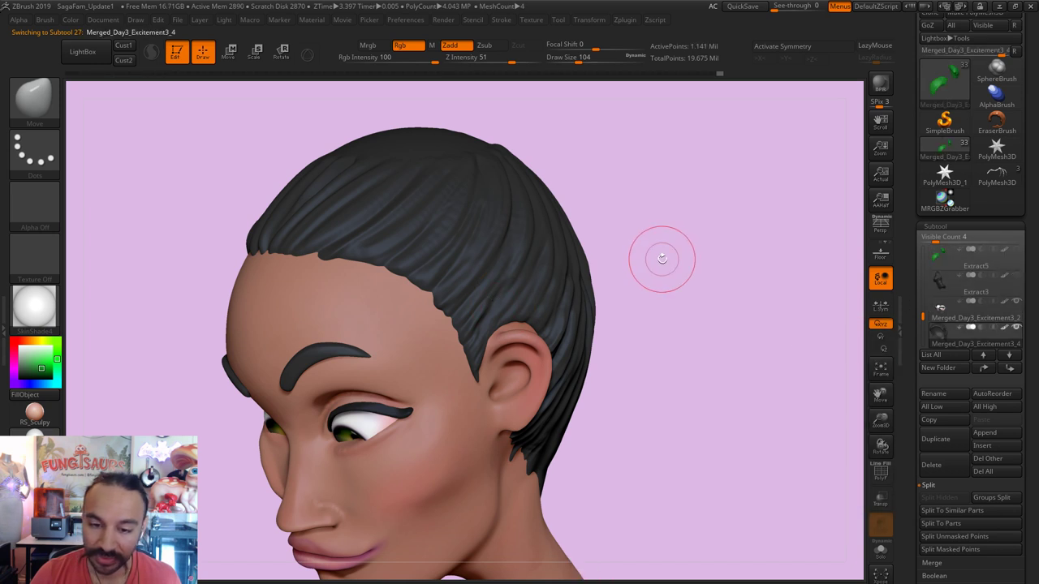
pyautogui.keyDown('alt'); pyautogui.moveTo(661, 260); pyautogui.dragTo(665, 314); pyautogui.keyUp('alt')
pyautogui.click(46, 116)
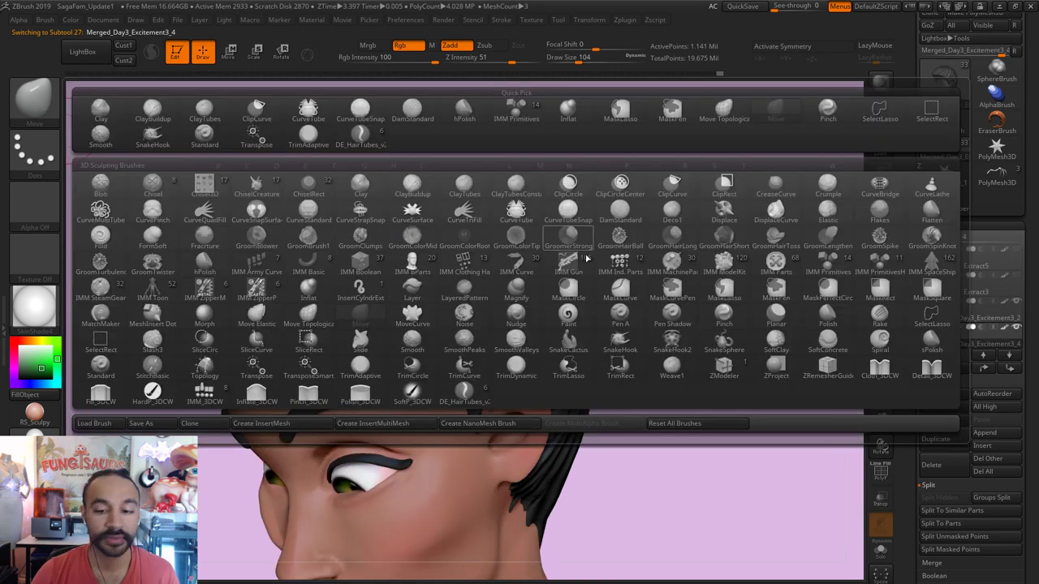
pyautogui.click(464, 392)
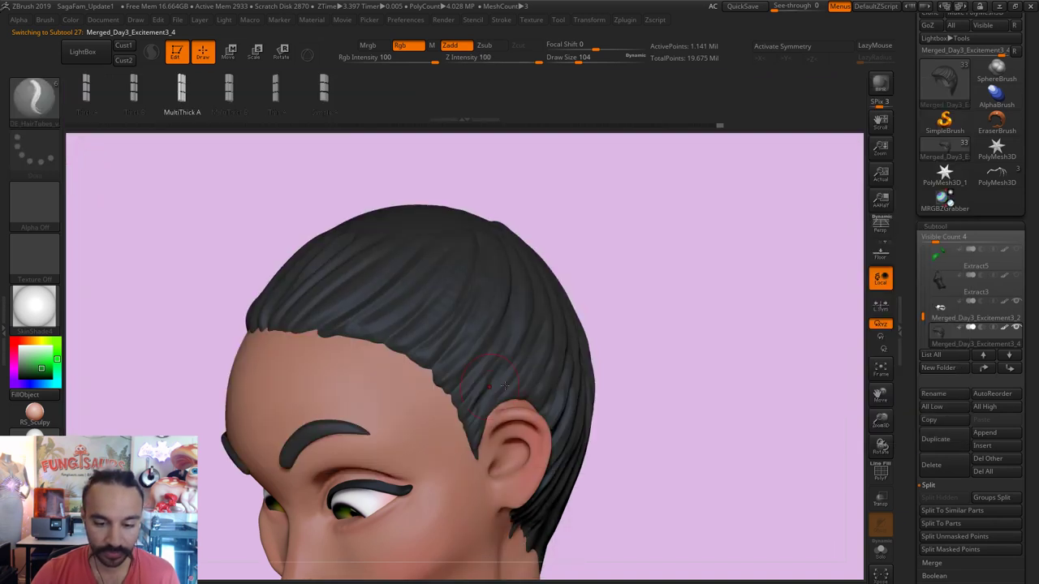
pyautogui.moveTo(587, 228); pyautogui.dragTo(552, 264)
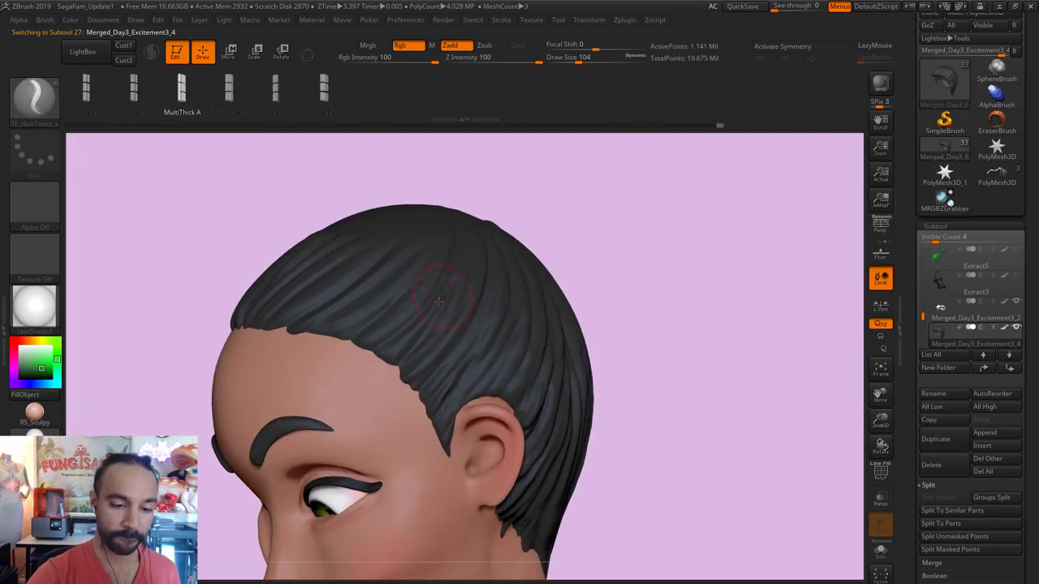
pyautogui.press('s')
pyautogui.moveTo(403, 346); pyautogui.dragTo(405, 347)
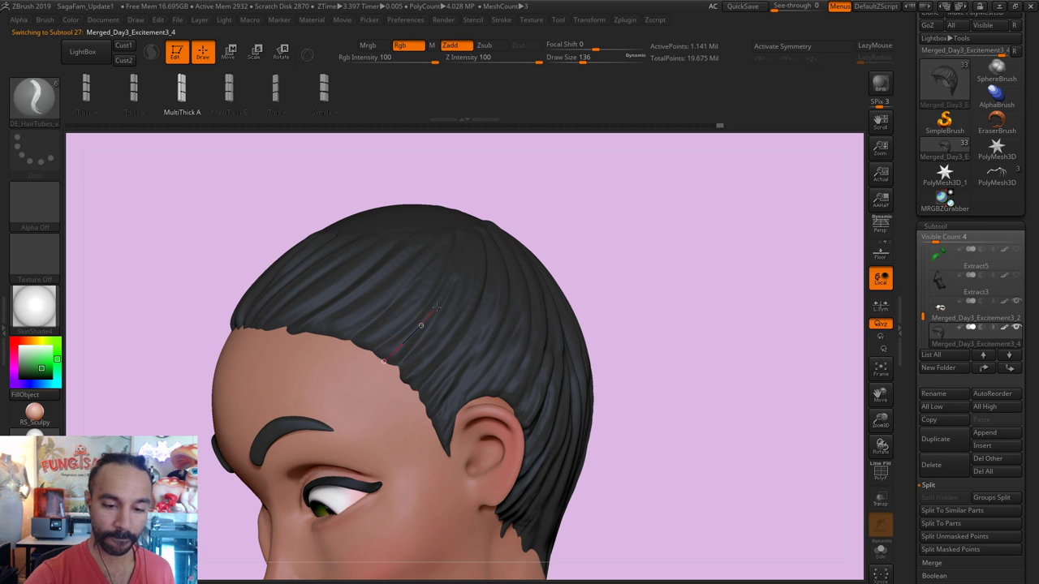
# Step: Draw a green hair strand from the hairline back to the crown at brush size 101
pyautogui.moveTo(604, 190); pyautogui.dragTo(506, 220)
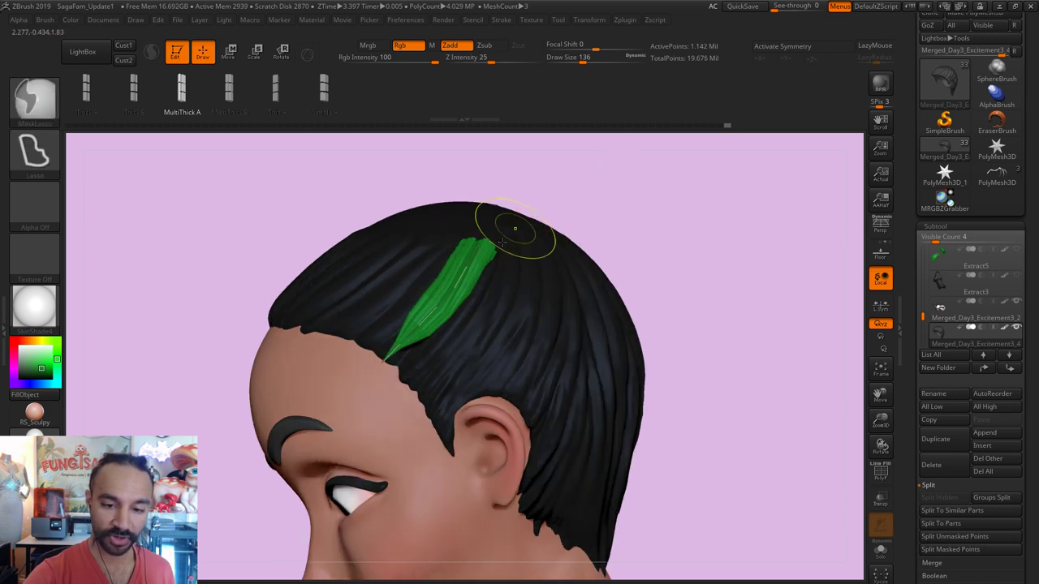
pyautogui.press('s')
pyautogui.click(487, 245)
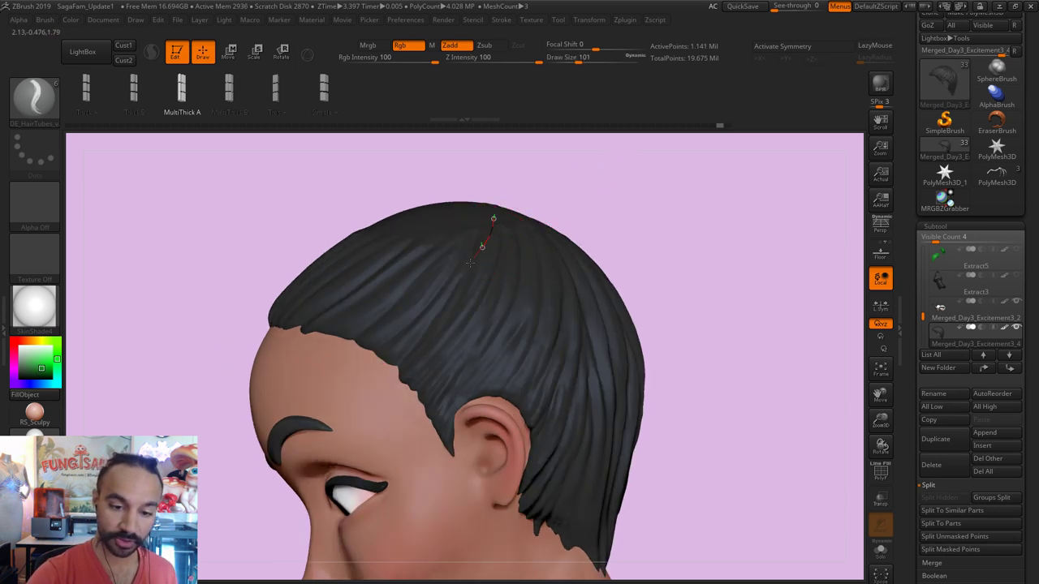
pyautogui.moveTo(381, 356); pyautogui.dragTo(381, 357)
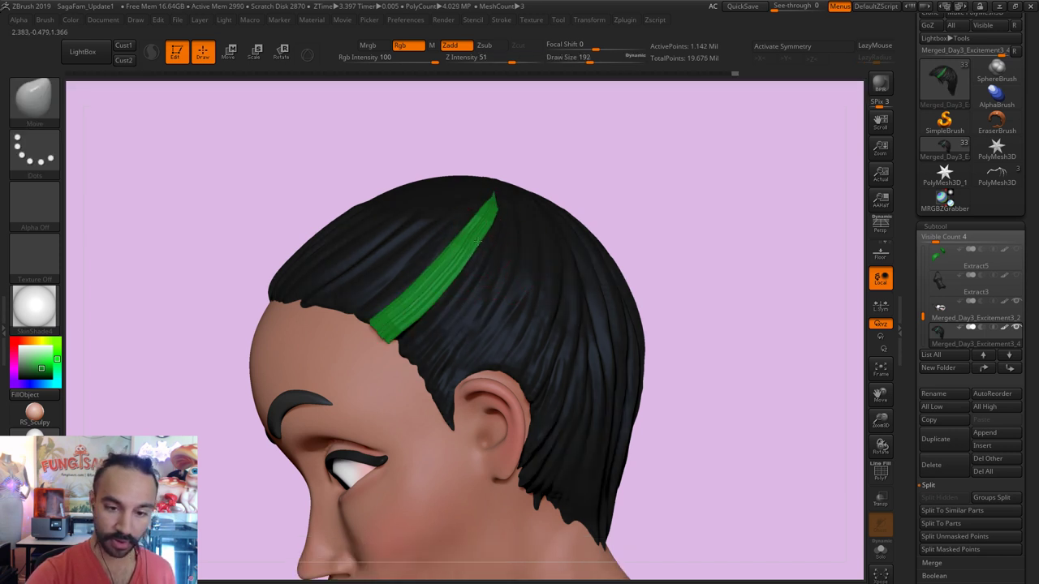
pyautogui.press('b')
pyautogui.press('m')
pyautogui.press('v')
# Step: Reshape the green strand's lower end with the Move brush so it lies along the head
pyautogui.moveTo(662, 177)
pyautogui.mouseDown()
pyautogui.moveTo(677, 155)
pyautogui.moveTo(550, 252)
pyautogui.moveTo(576, 245)
pyautogui.moveTo(561, 268)
pyautogui.mouseUp()
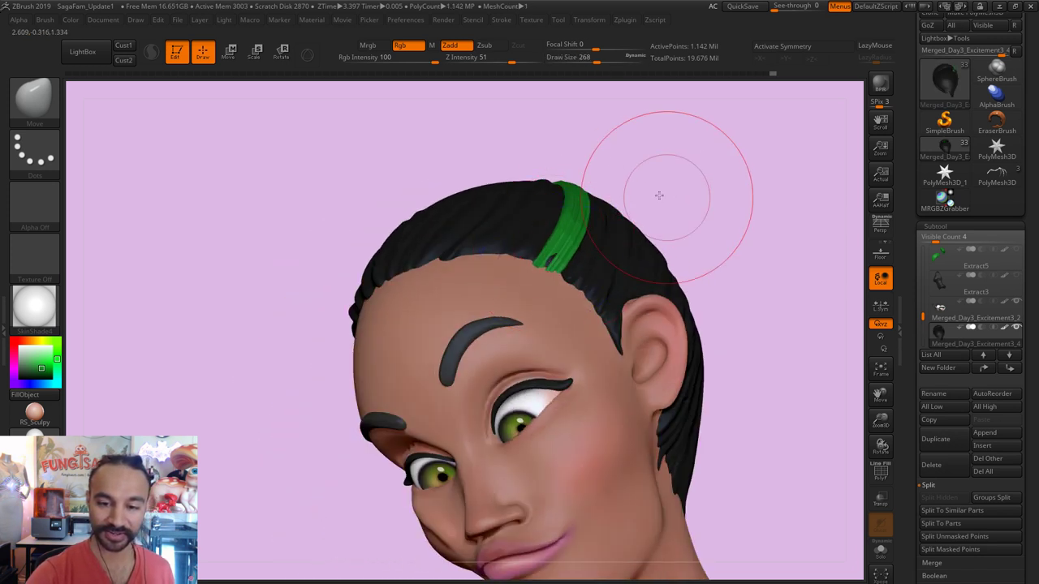
pyautogui.moveTo(660, 198)
pyautogui.mouseDown()
pyautogui.moveTo(552, 258)
pyautogui.moveTo(539, 248)
pyautogui.mouseUp()
pyautogui.press('s')
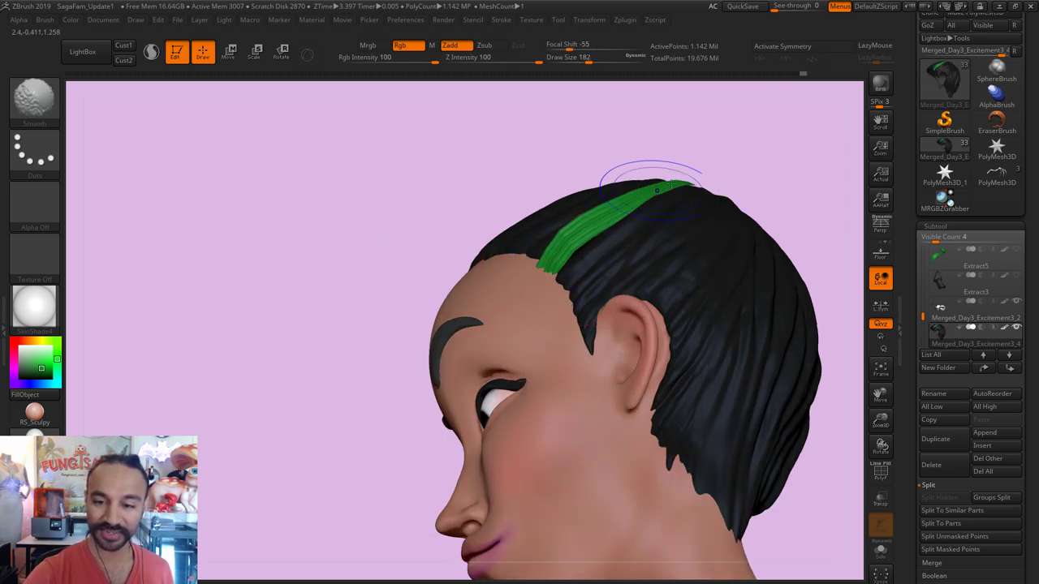
pyautogui.moveTo(758, 172); pyautogui.dragTo(741, 185)
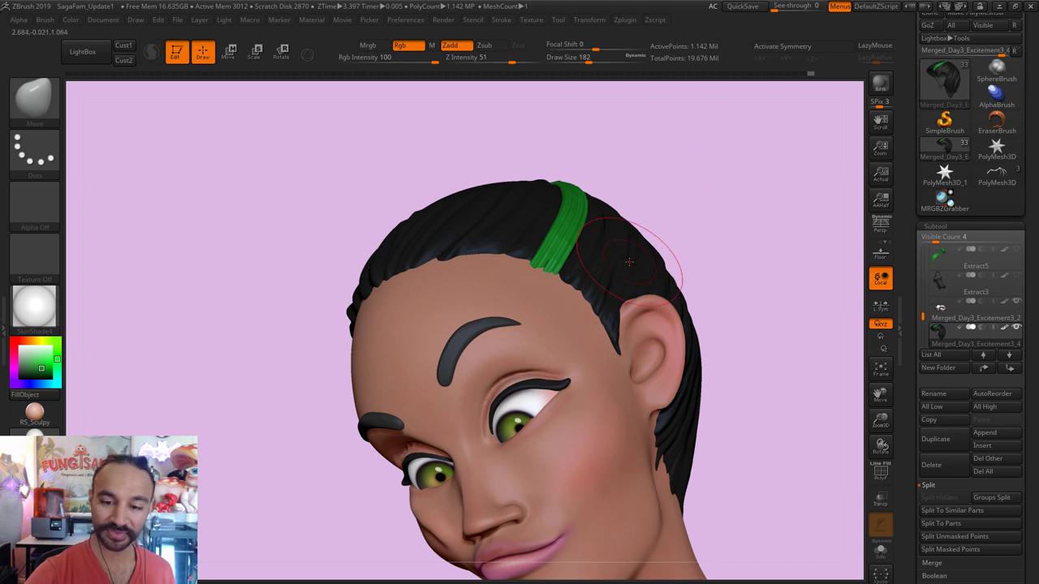
pyautogui.moveTo(540, 272); pyautogui.dragTo(544, 265)
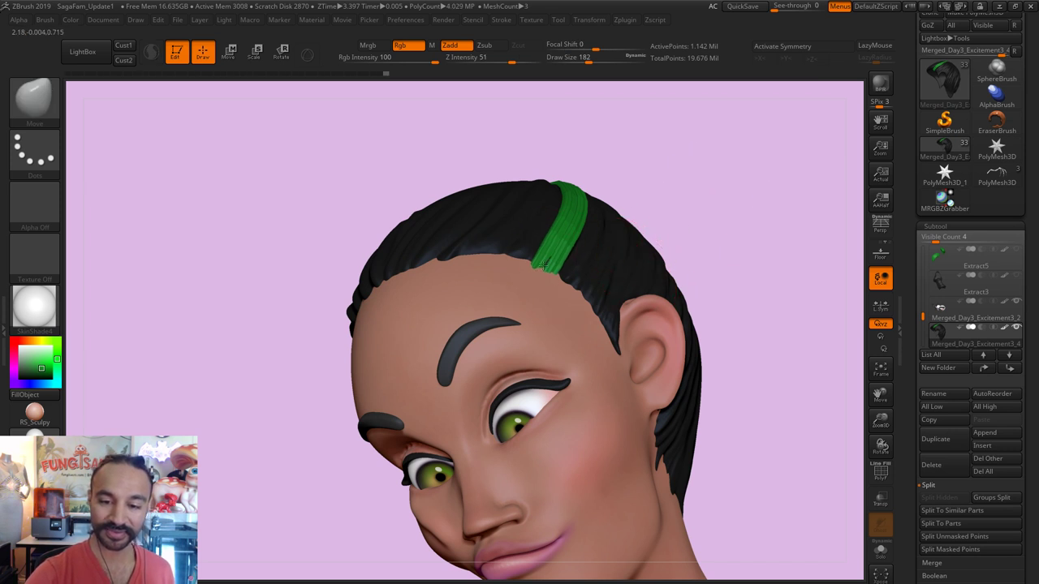
pyautogui.moveTo(650, 181); pyautogui.dragTo(564, 251)
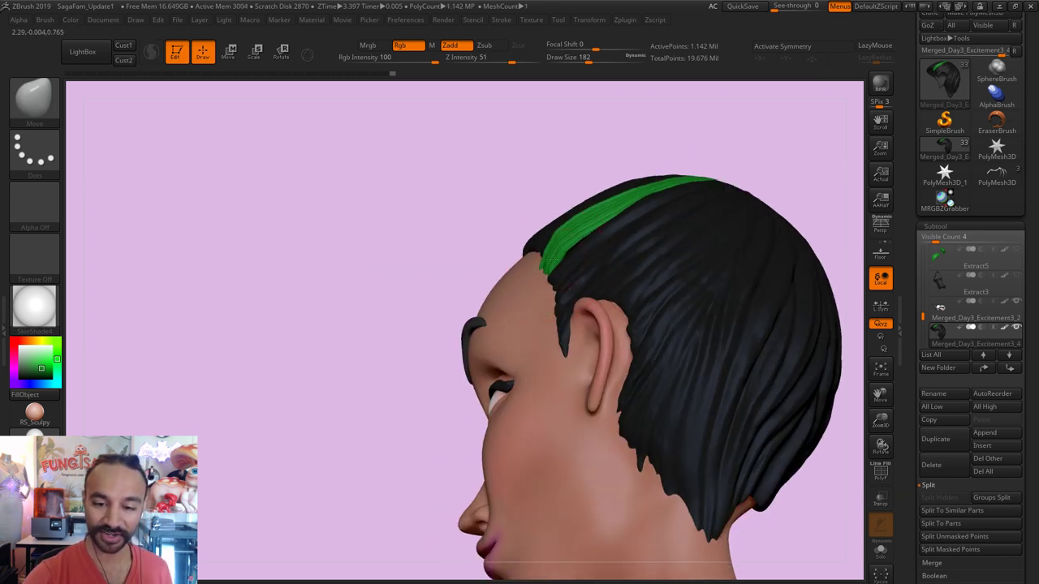
pyautogui.moveTo(579, 167); pyautogui.dragTo(627, 211)
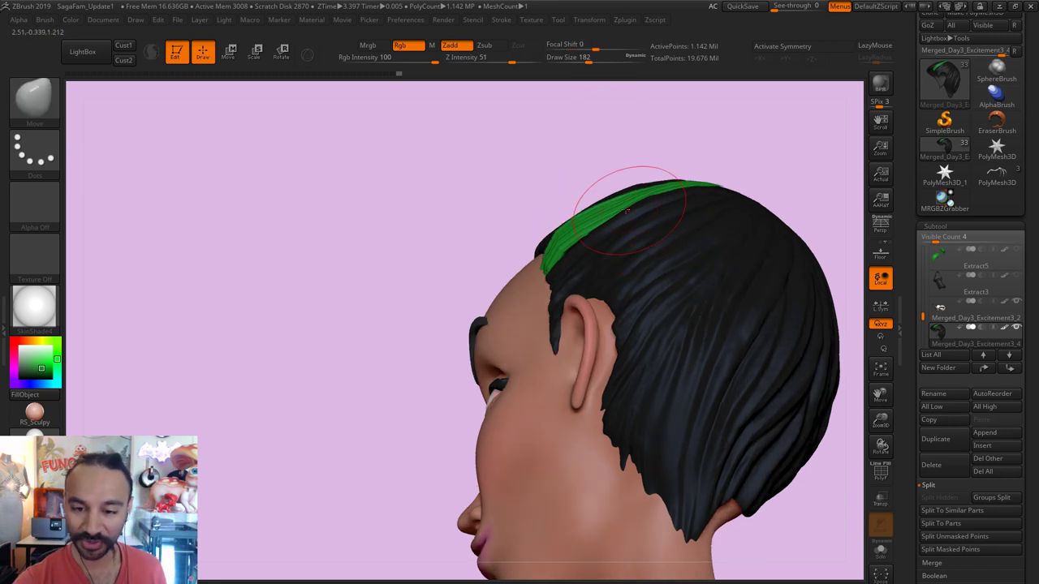
pyautogui.press(']')
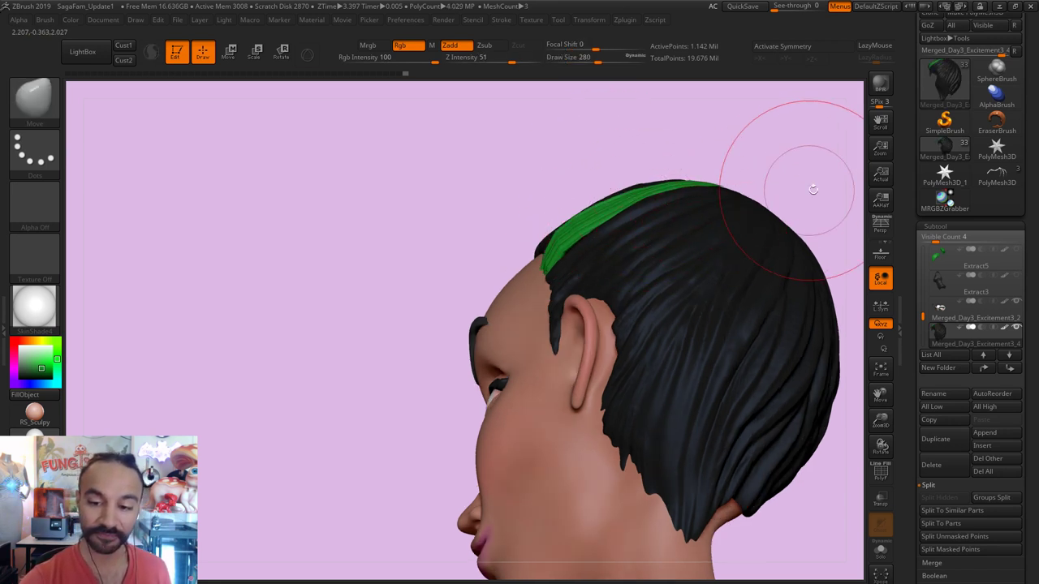
pyautogui.moveTo(812, 189)
pyautogui.mouseDown()
pyautogui.moveTo(824, 213)
pyautogui.moveTo(779, 227)
pyautogui.mouseUp()
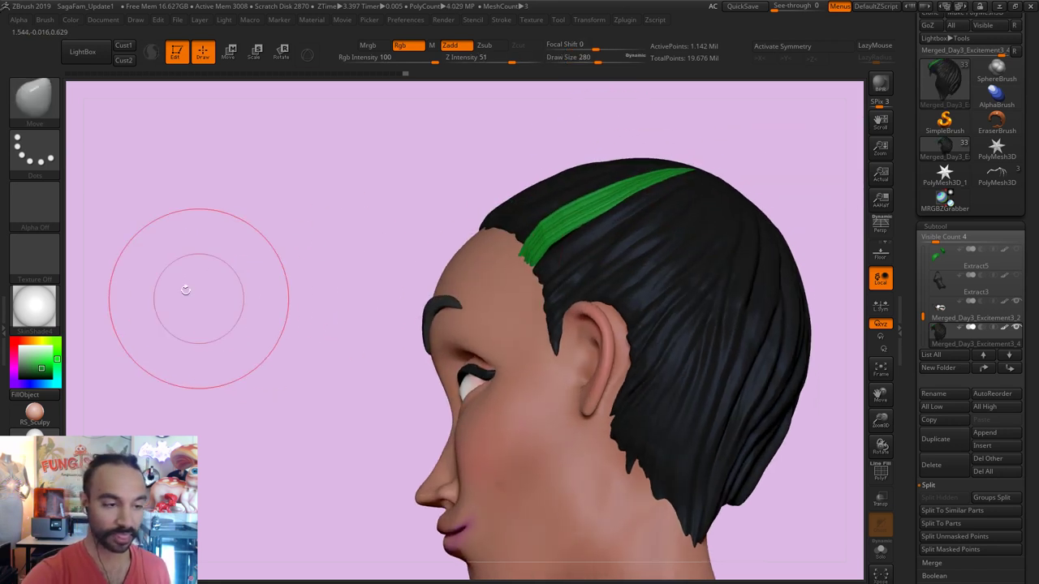
# Step: Draw a second hair strand across the crown with DE_HairTubes_v2 at size 154
pyautogui.click(34, 100)
pyautogui.click(483, 396)
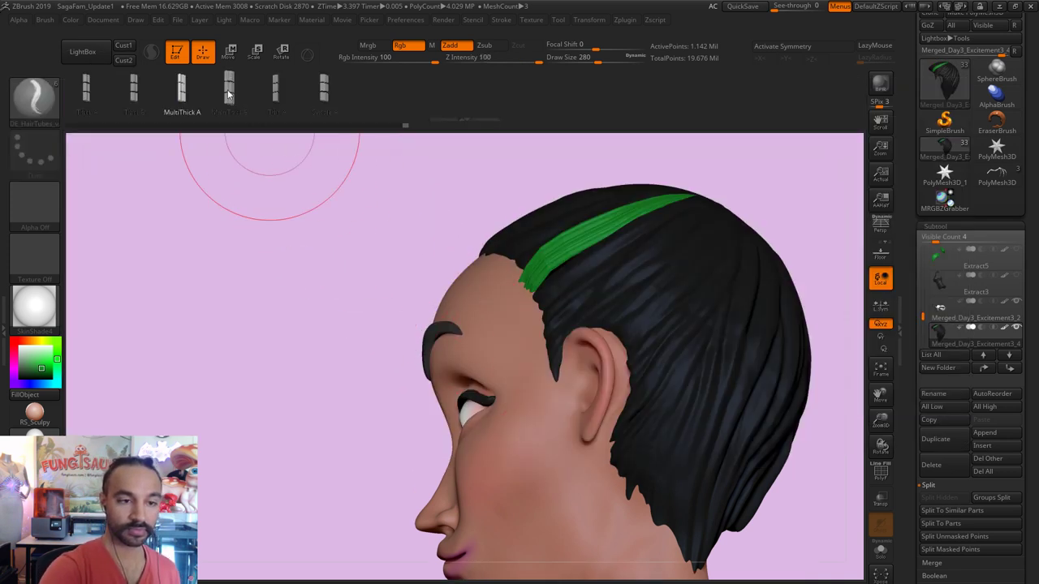
pyautogui.press('s')
pyautogui.moveTo(690, 232); pyautogui.dragTo(677, 233)
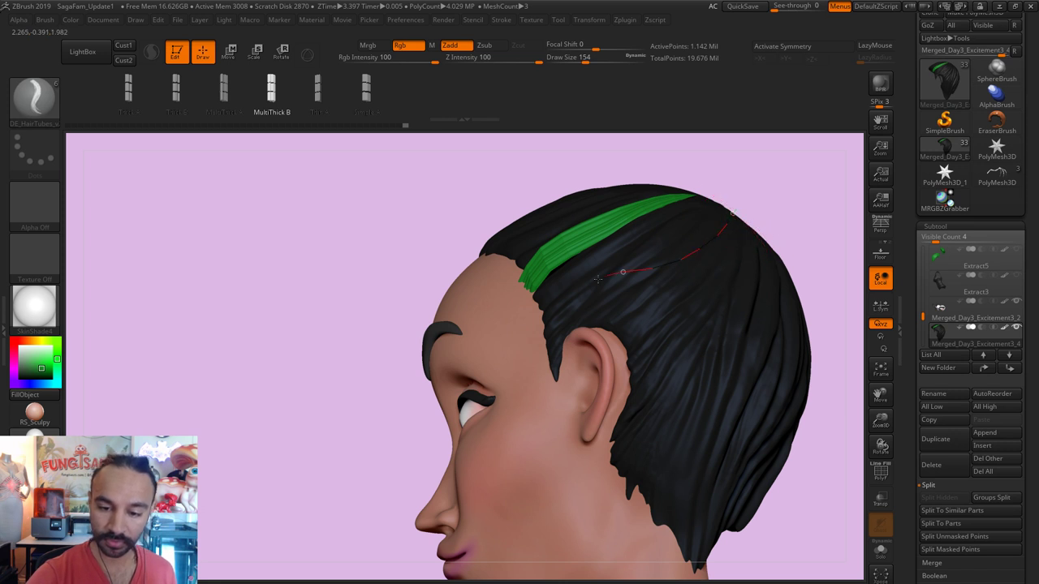
pyautogui.moveTo(561, 329); pyautogui.dragTo(560, 331)
pyautogui.moveTo(800, 197)
pyautogui.mouseDown()
pyautogui.moveTo(817, 200)
pyautogui.moveTo(812, 169)
pyautogui.moveTo(742, 203)
pyautogui.moveTo(722, 243)
pyautogui.mouseUp()
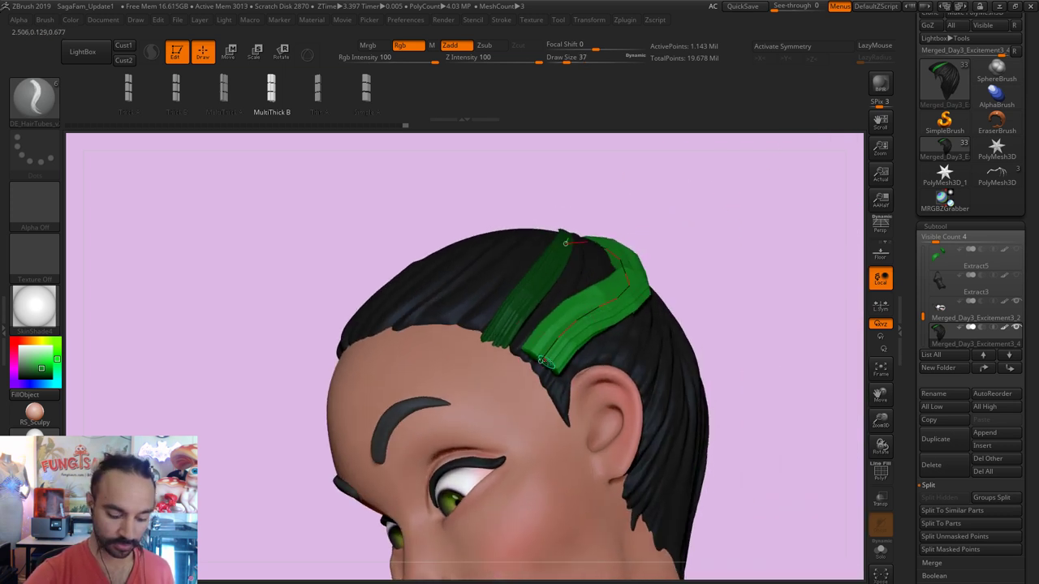
pyautogui.moveTo(542, 361); pyautogui.dragTo(528, 378)
pyautogui.click(607, 337)
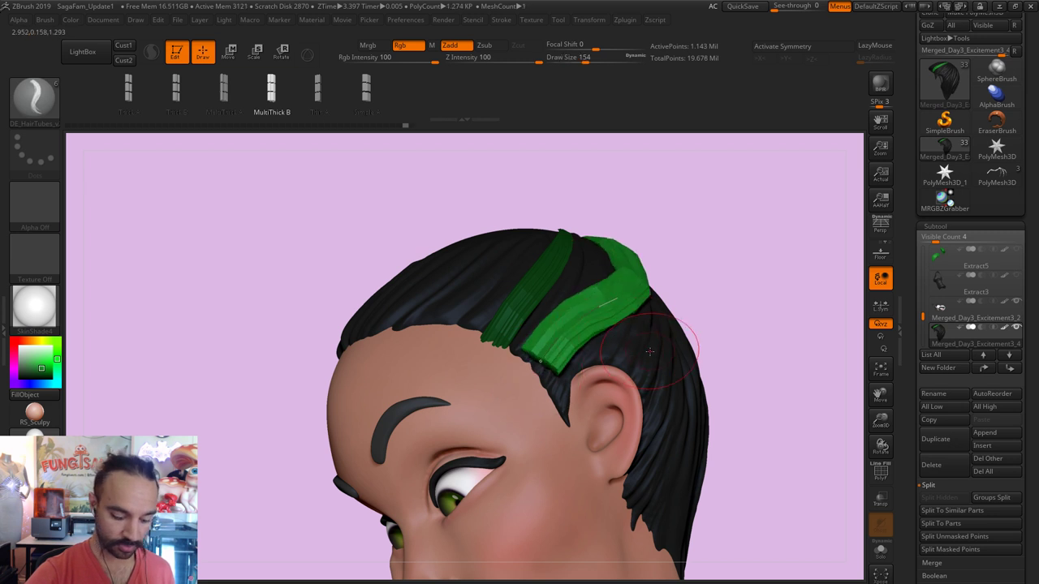
# Step: Smooth the lower green strand into a clean band with the Move brush at size 202
pyautogui.press('b')
pyautogui.press('m')
pyautogui.press('v')
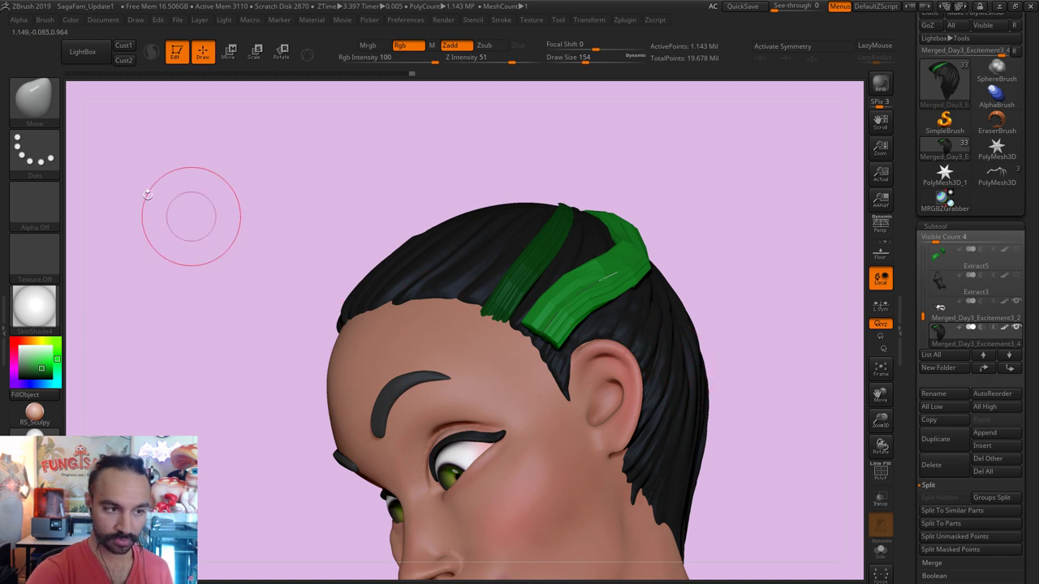
pyautogui.click(34, 98)
pyautogui.click(464, 394)
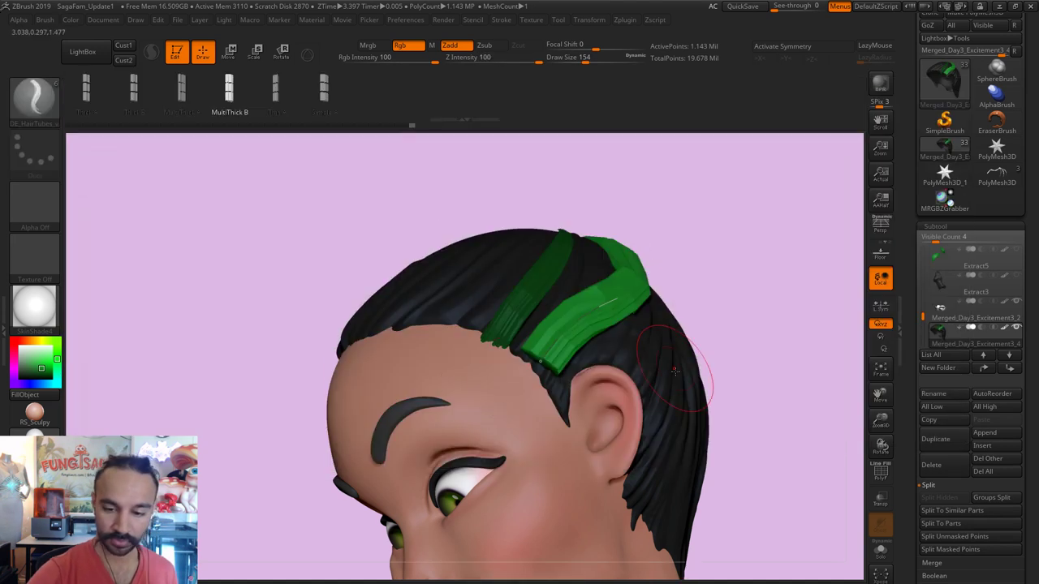
pyautogui.press('b')
pyautogui.press('m')
pyautogui.press('v')
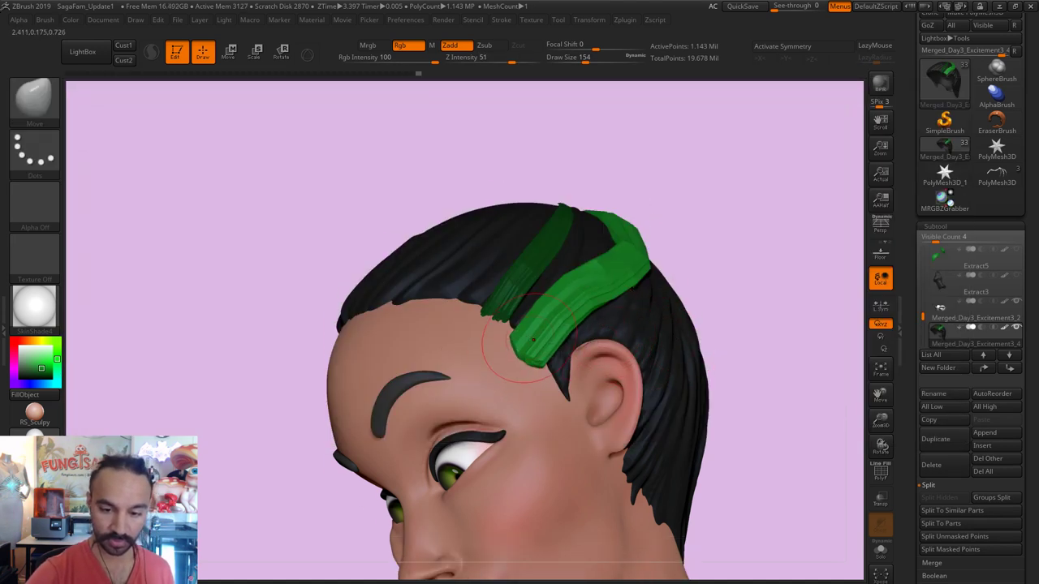
pyautogui.moveTo(733, 237); pyautogui.dragTo(557, 325)
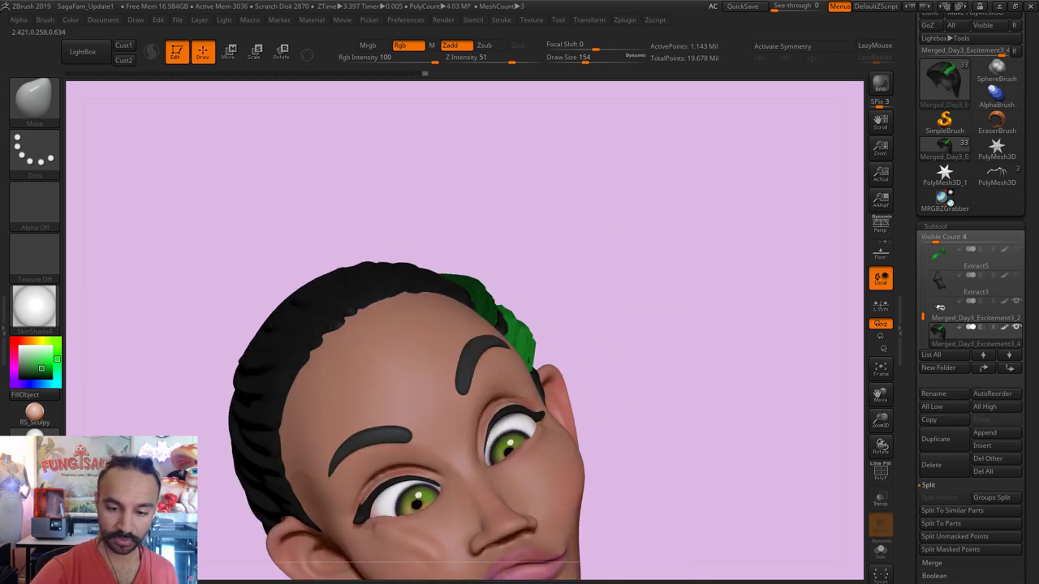
pyautogui.moveTo(490, 332); pyautogui.dragTo(550, 333, button='right')
pyautogui.press(']')
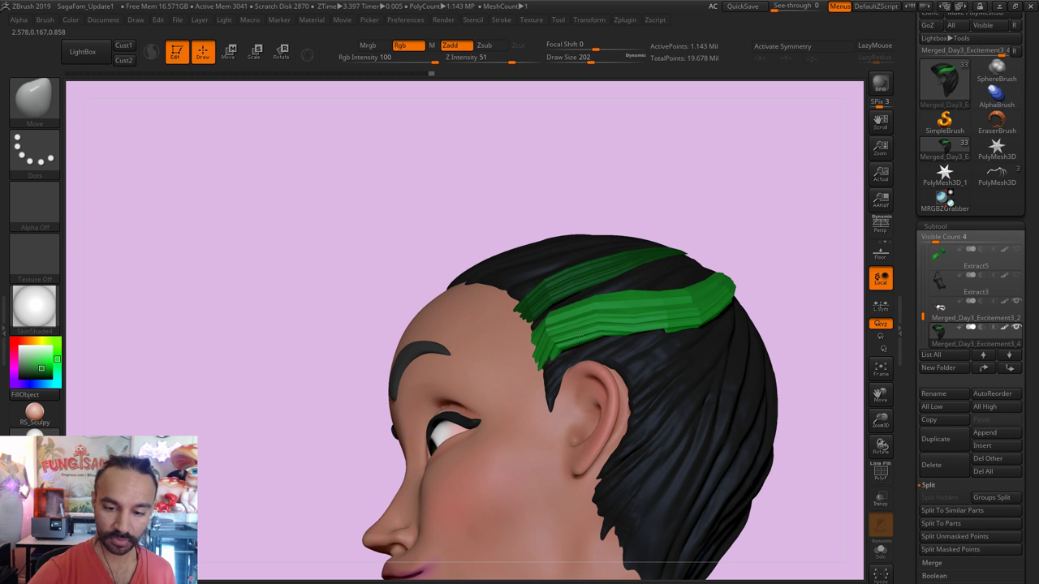
pyautogui.keyDown('shift'); pyautogui.moveTo(551, 333); pyautogui.dragTo(682, 332); pyautogui.keyUp('shift')
# Step: Inspect the green strands from several angles and reselect the hair-tubes brush with MultiThick B
pyautogui.press('b')
pyautogui.press('m')
pyautogui.press('v')
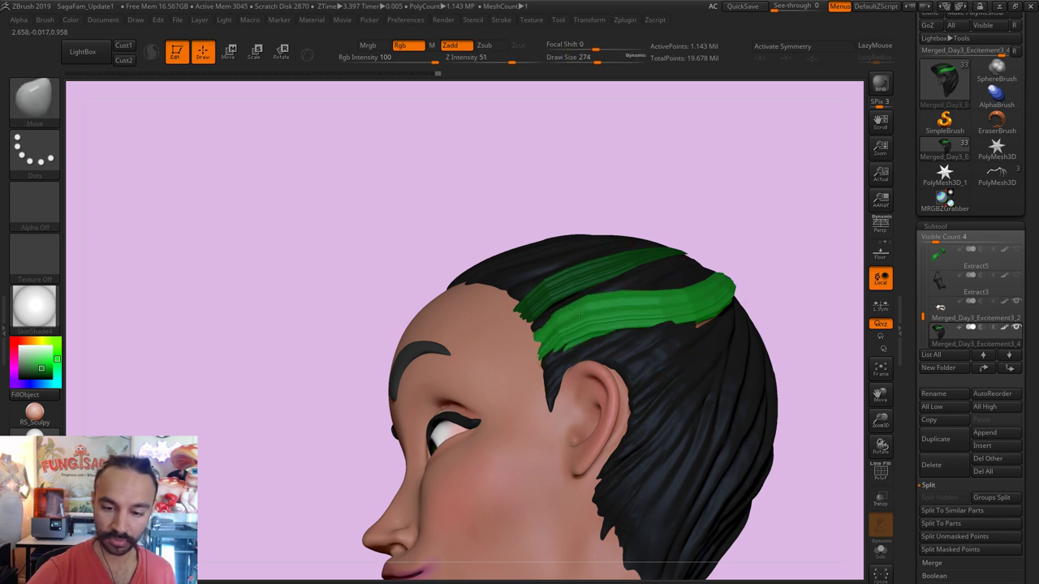
pyautogui.press('[')
pyautogui.press('[')
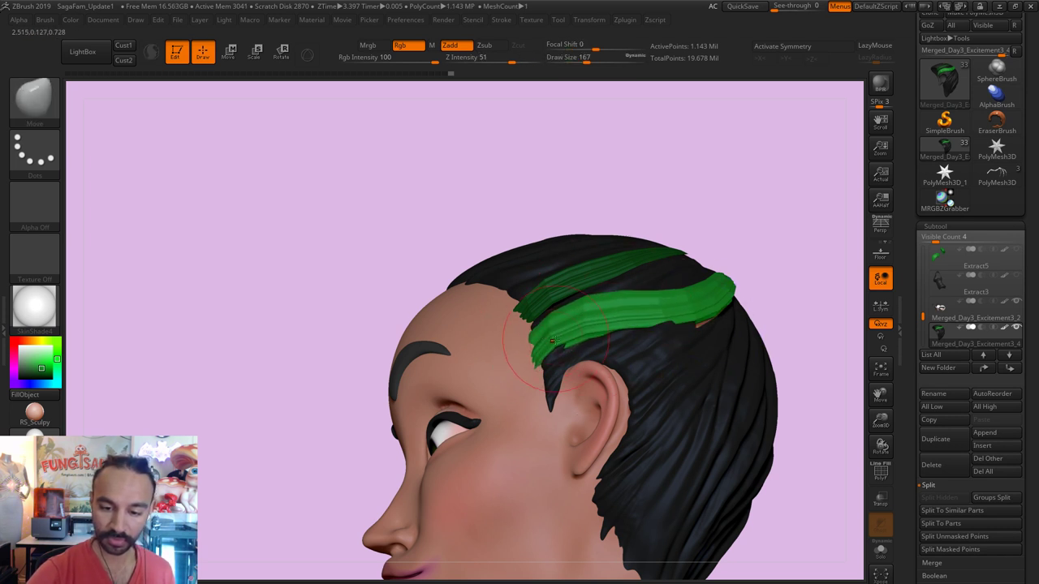
pyautogui.moveTo(763, 264); pyautogui.dragTo(812, 235)
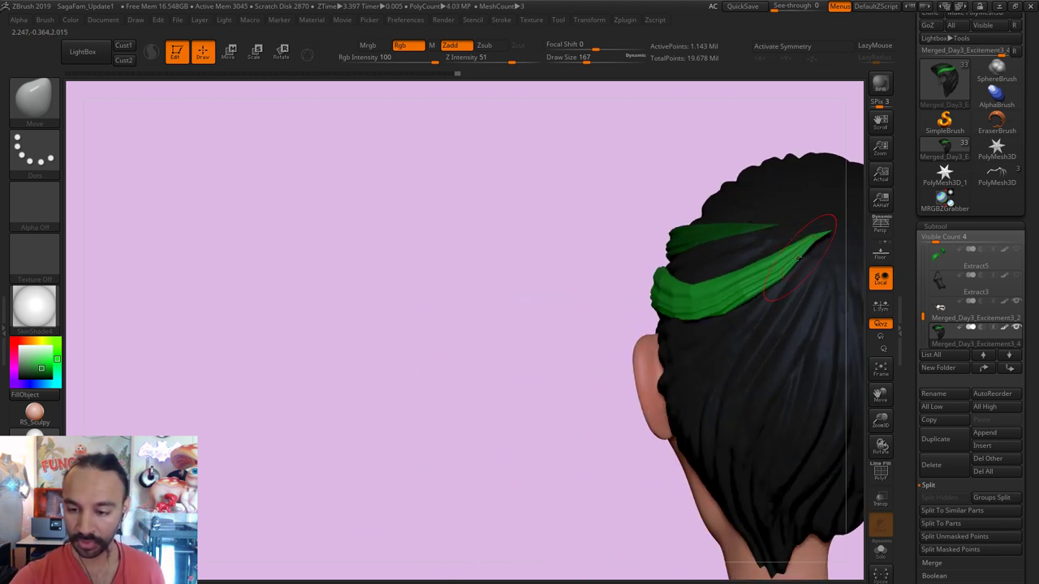
pyautogui.press('s')
pyautogui.moveTo(731, 274); pyautogui.dragTo(762, 270)
pyautogui.moveTo(615, 371); pyautogui.dragTo(730, 301)
pyautogui.moveTo(814, 186); pyautogui.dragTo(685, 278)
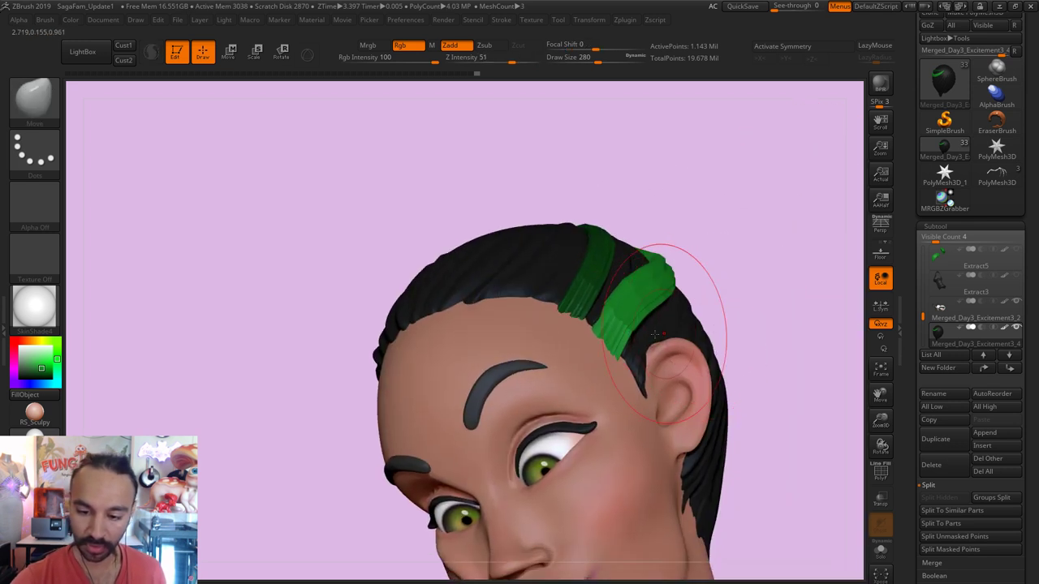
pyautogui.moveTo(628, 257); pyautogui.dragTo(628, 336)
pyautogui.press('s')
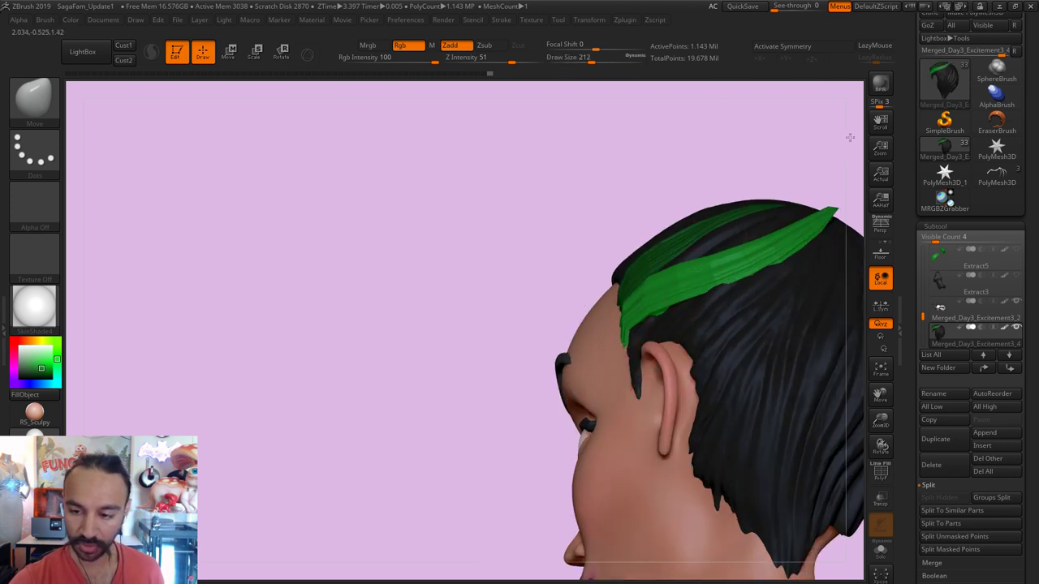
pyautogui.moveTo(756, 158); pyautogui.dragTo(812, 166)
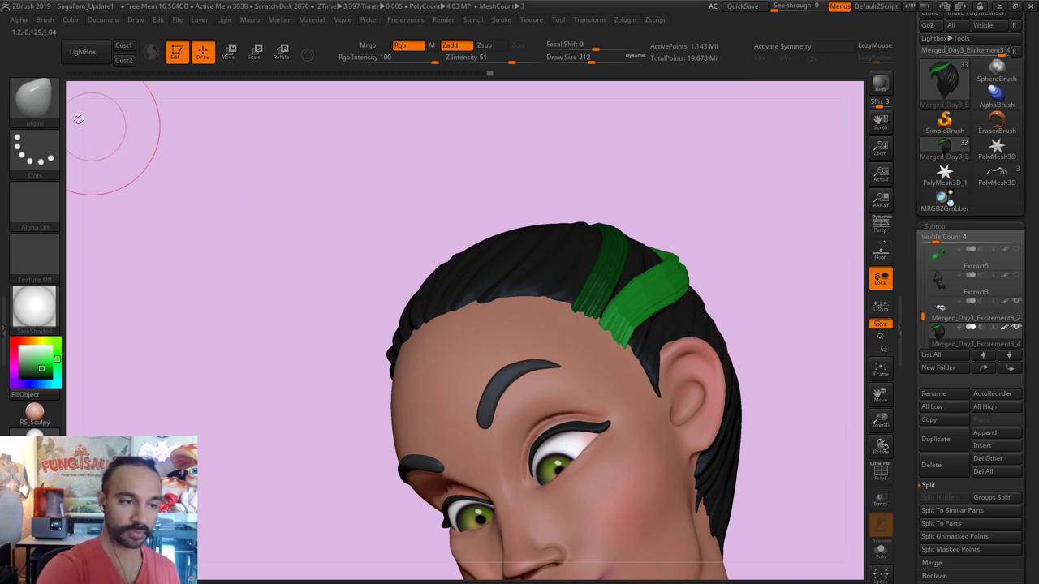
pyautogui.click(34, 97)
pyautogui.click(471, 392)
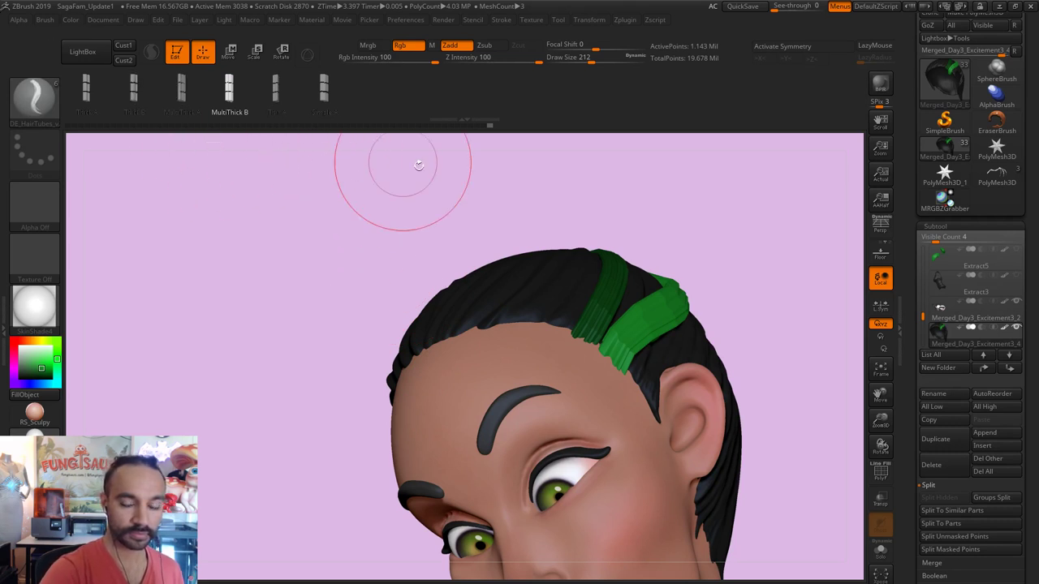
# Step: Draw a third hair strand down the crown at brush size 83
pyautogui.moveTo(610, 211)
pyautogui.mouseDown()
pyautogui.moveTo(549, 322)
pyautogui.moveTo(510, 341)
pyautogui.mouseUp()
pyautogui.press('s')
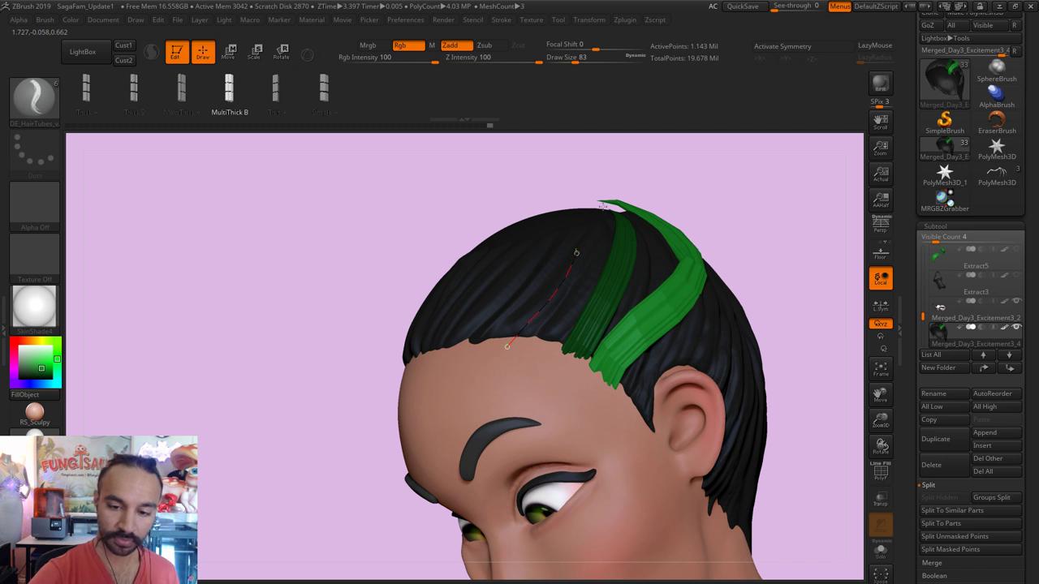
pyautogui.moveTo(614, 163); pyautogui.dragTo(612, 195)
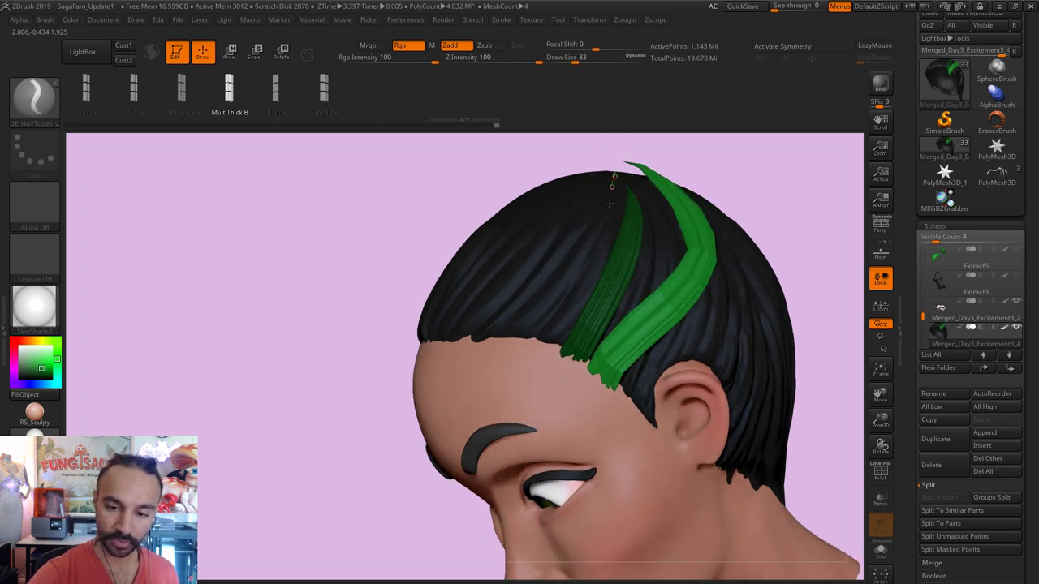
pyautogui.moveTo(514, 350); pyautogui.dragTo(531, 350)
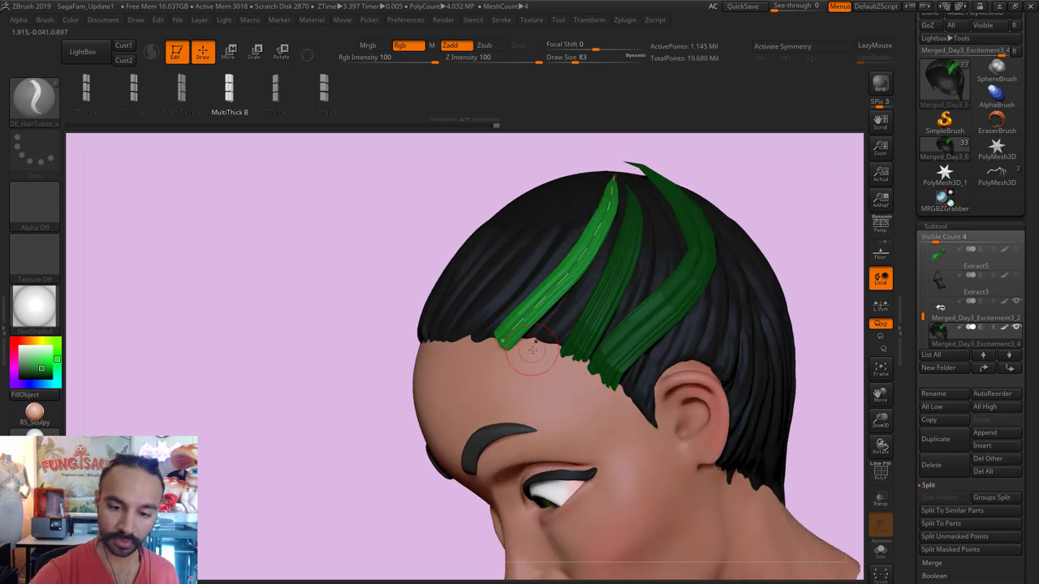
pyautogui.moveTo(778, 183)
pyautogui.mouseDown()
pyautogui.moveTo(719, 153)
pyautogui.moveTo(615, 237)
pyautogui.mouseUp()
pyautogui.press('shift')
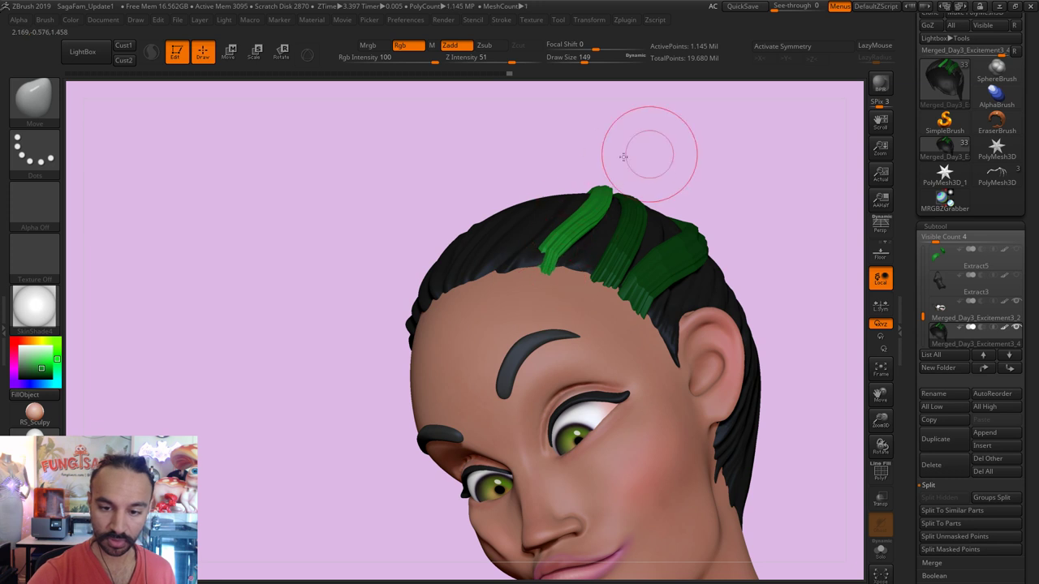
# Step: Nudge the left green strand into shape near the crown with the Move brush
pyautogui.moveTo(649, 151)
pyautogui.mouseDown()
pyautogui.moveTo(573, 232)
pyautogui.moveTo(533, 244)
pyautogui.moveTo(550, 256)
pyautogui.mouseUp()
pyautogui.moveTo(658, 207)
pyautogui.mouseDown()
pyautogui.moveTo(566, 274)
pyautogui.moveTo(589, 239)
pyautogui.moveTo(622, 227)
pyautogui.moveTo(570, 256)
pyautogui.moveTo(560, 244)
pyautogui.moveTo(578, 251)
pyautogui.mouseUp()
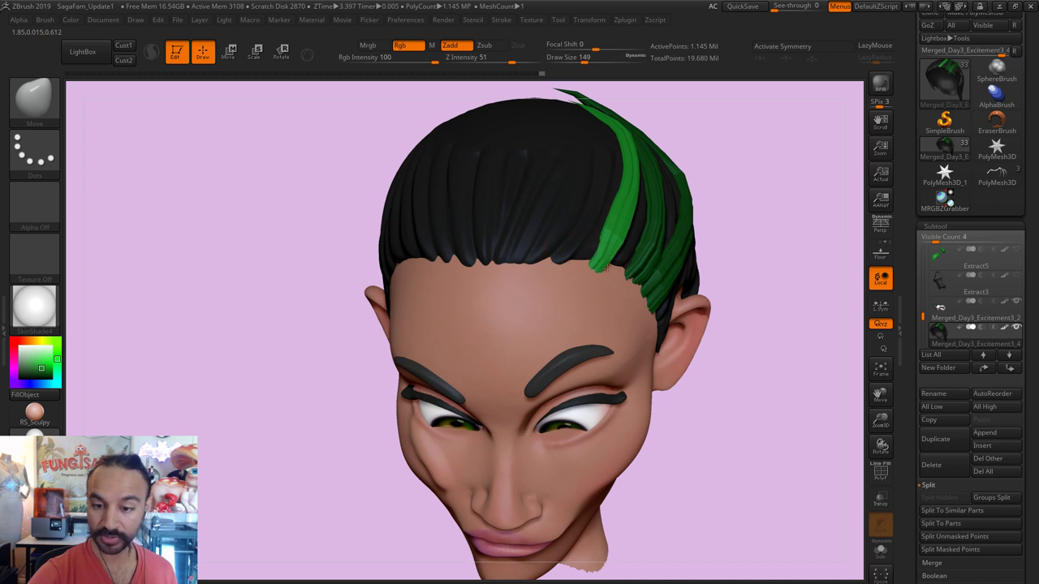
pyautogui.moveTo(726, 174); pyautogui.dragTo(612, 276)
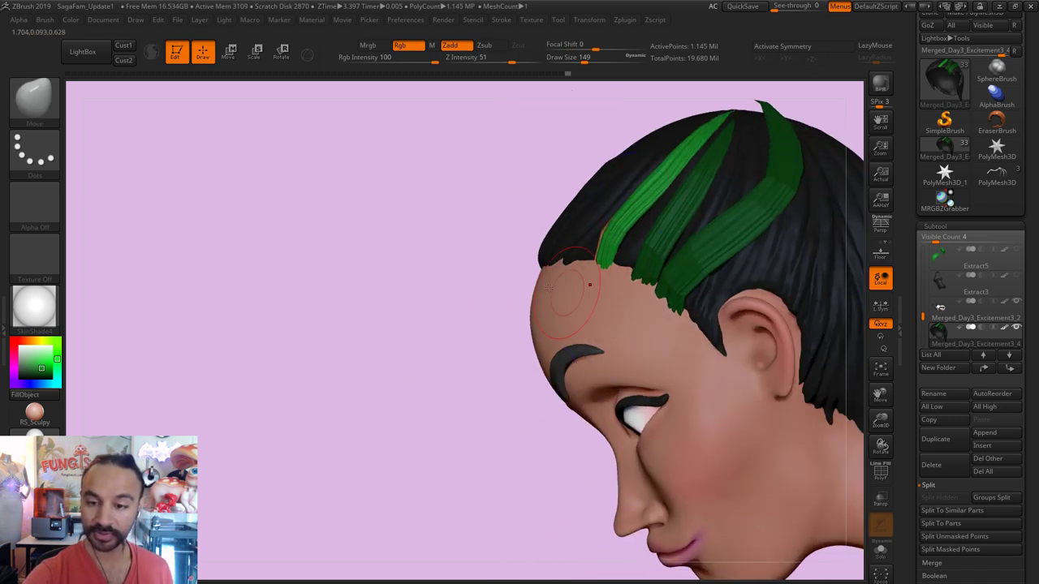
pyautogui.moveTo(452, 294); pyautogui.dragTo(764, 199)
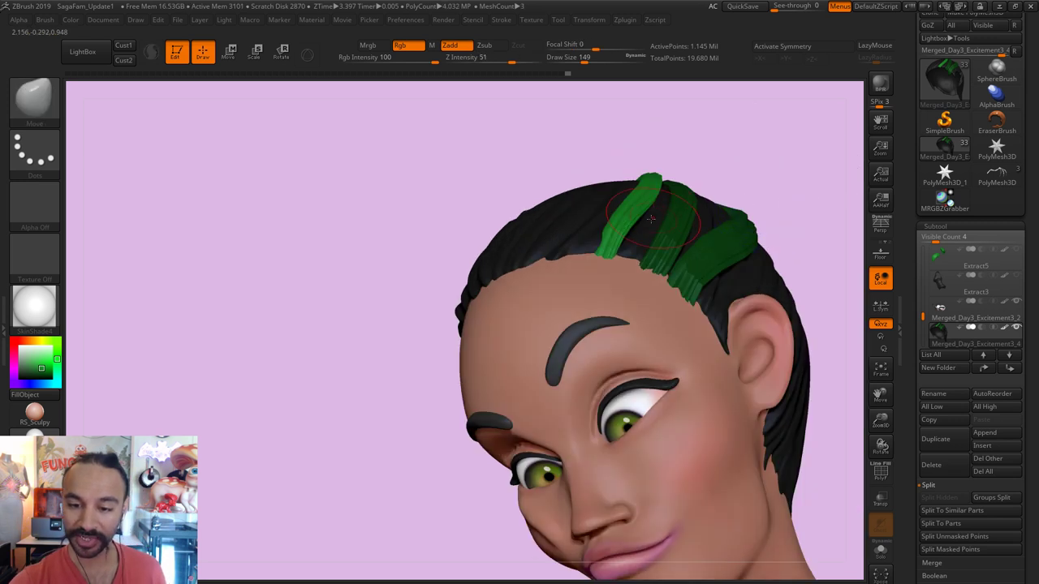
pyautogui.moveTo(617, 235)
pyautogui.mouseDown()
pyautogui.moveTo(674, 229)
pyautogui.moveTo(621, 235)
pyautogui.mouseUp()
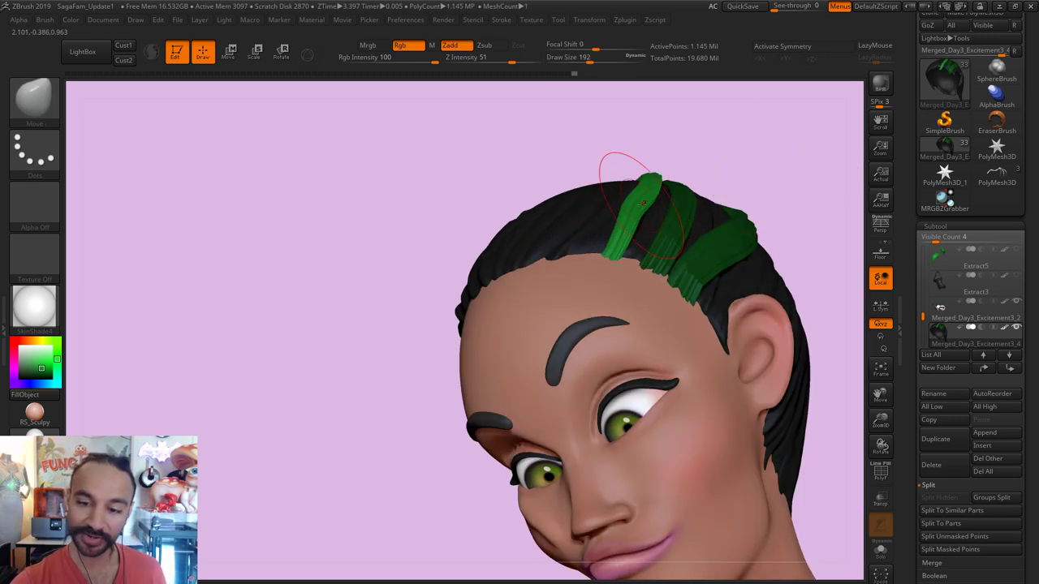
pyautogui.moveTo(637, 191); pyautogui.dragTo(652, 209)
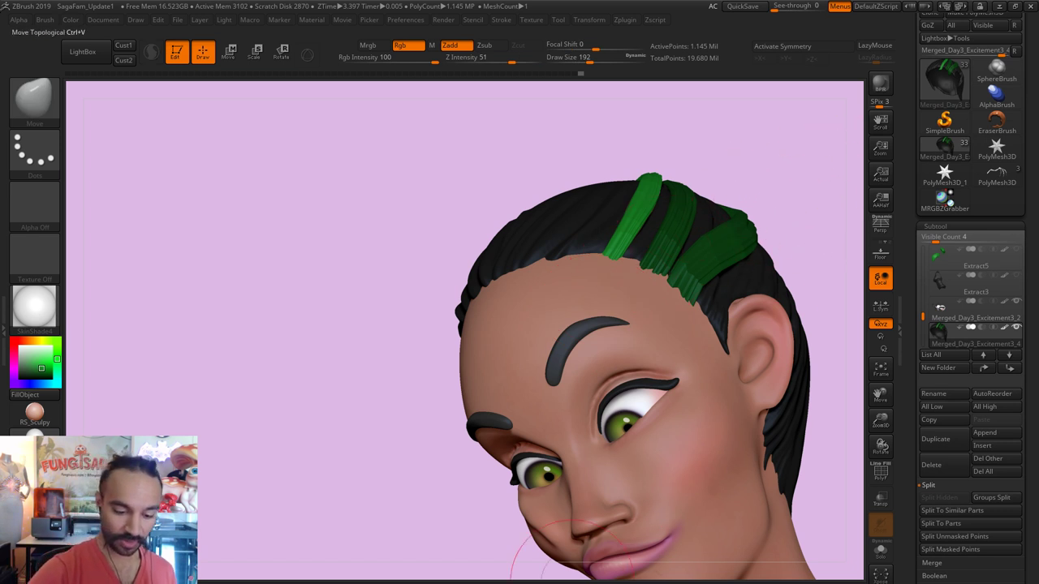
# Step: Straighten the front green strand's kink with Move Topological at size 268
pyautogui.hotkey('ctrl', 'v')
pyautogui.press('s')
pyautogui.moveTo(629, 236)
pyautogui.mouseDown()
pyautogui.moveTo(639, 221)
pyautogui.moveTo(656, 234)
pyautogui.mouseUp()
pyautogui.press('s')
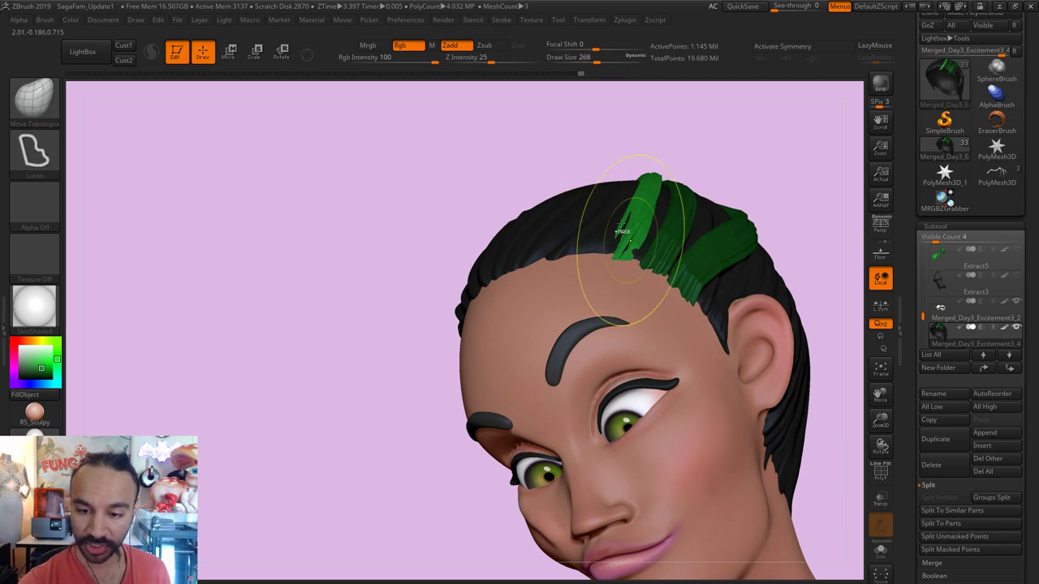
pyautogui.moveTo(667, 184); pyautogui.dragTo(643, 233)
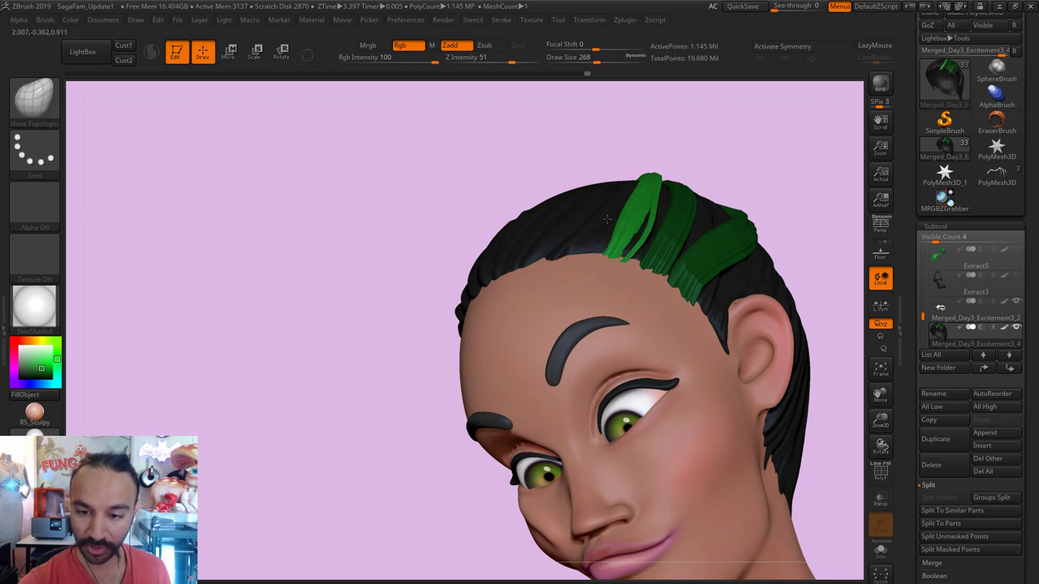
pyautogui.moveTo(719, 158); pyautogui.dragTo(609, 232)
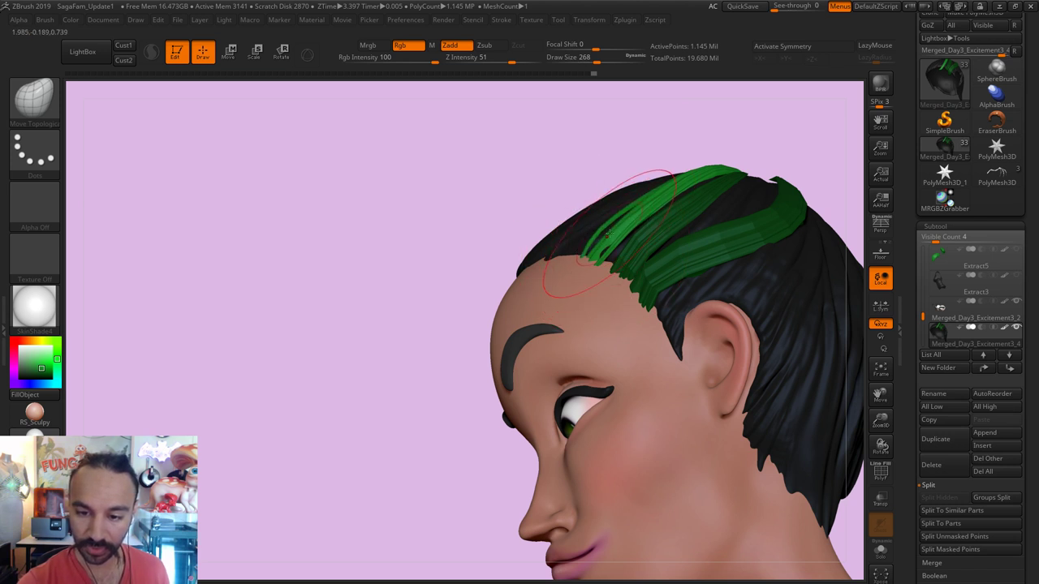
pyautogui.moveTo(742, 128); pyautogui.dragTo(758, 168)
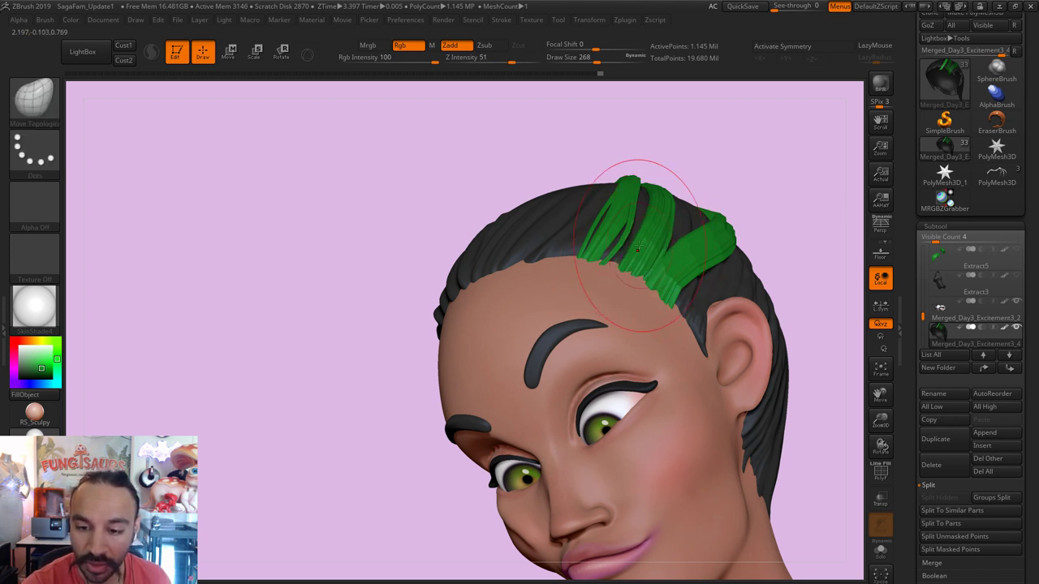
# Step: Reshape the strands at the top of the hair and pull a strand tip outward at size 207
pyautogui.moveTo(641, 185); pyautogui.dragTo(672, 174)
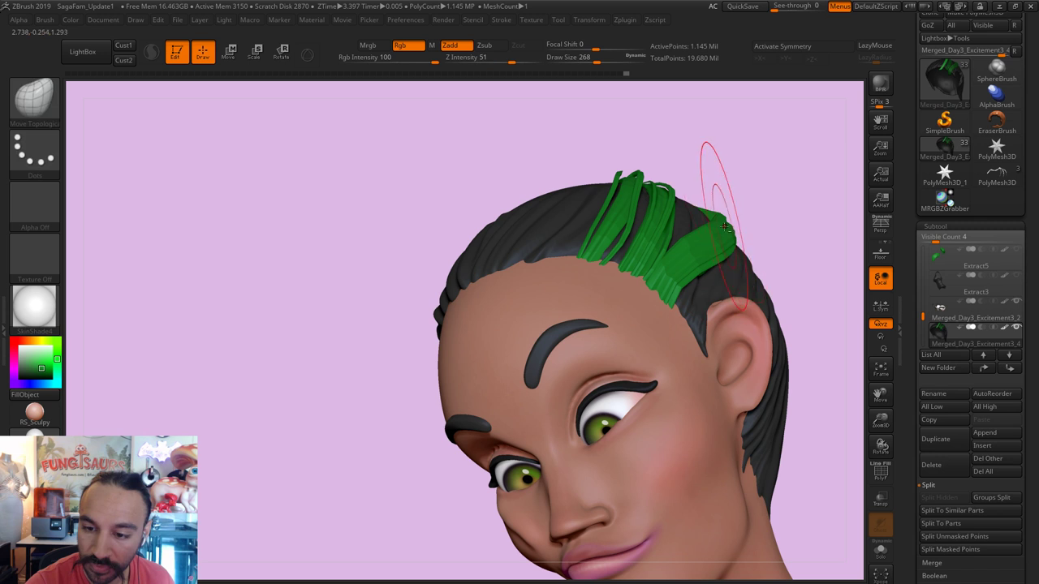
pyautogui.moveTo(752, 206)
pyautogui.mouseDown()
pyautogui.moveTo(758, 153)
pyautogui.moveTo(698, 171)
pyautogui.mouseUp()
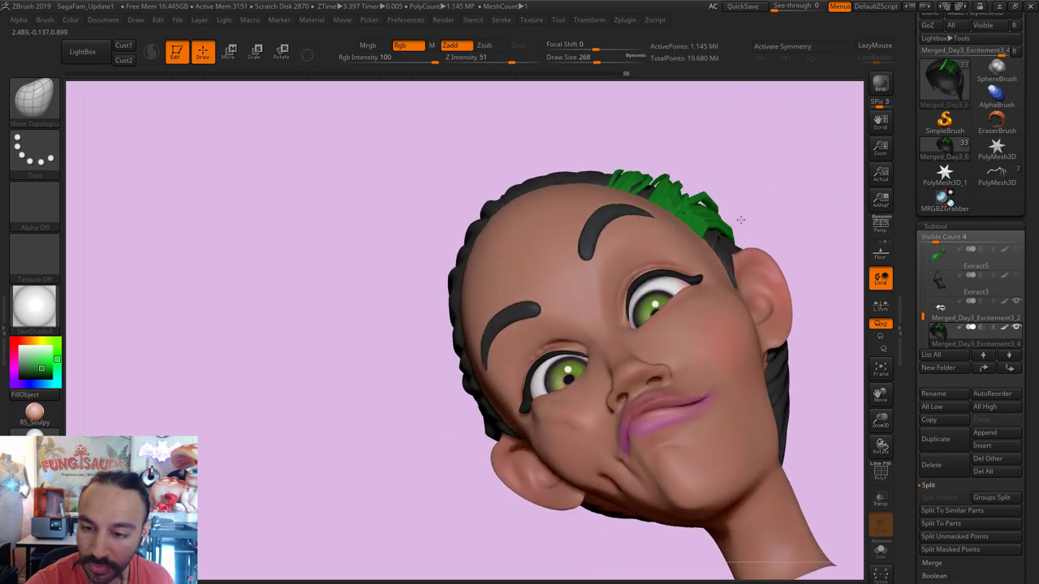
pyautogui.moveTo(735, 177)
pyautogui.mouseDown()
pyautogui.moveTo(722, 207)
pyautogui.moveTo(727, 175)
pyautogui.mouseUp()
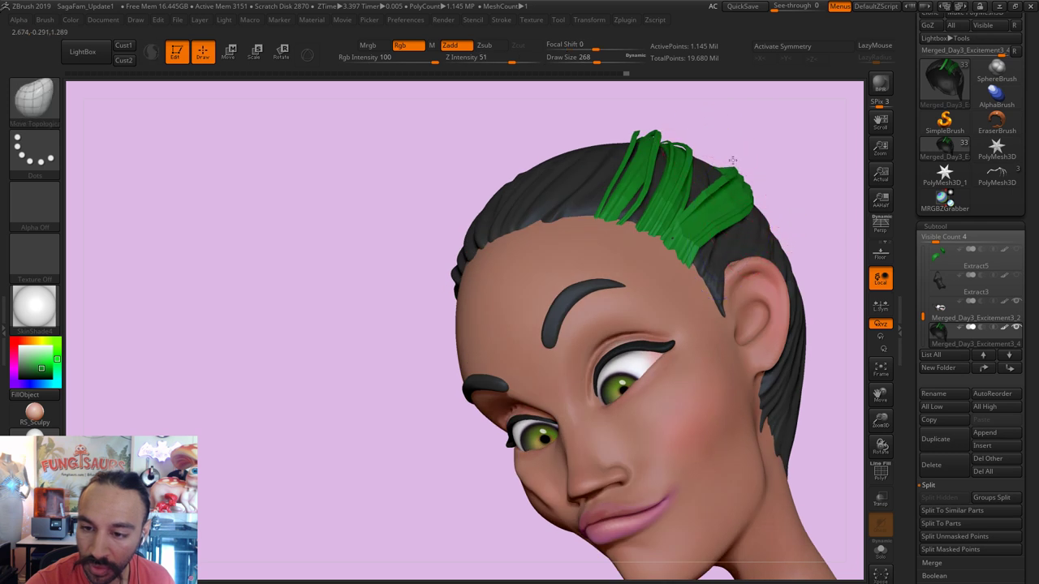
pyautogui.moveTo(723, 154); pyautogui.dragTo(660, 232)
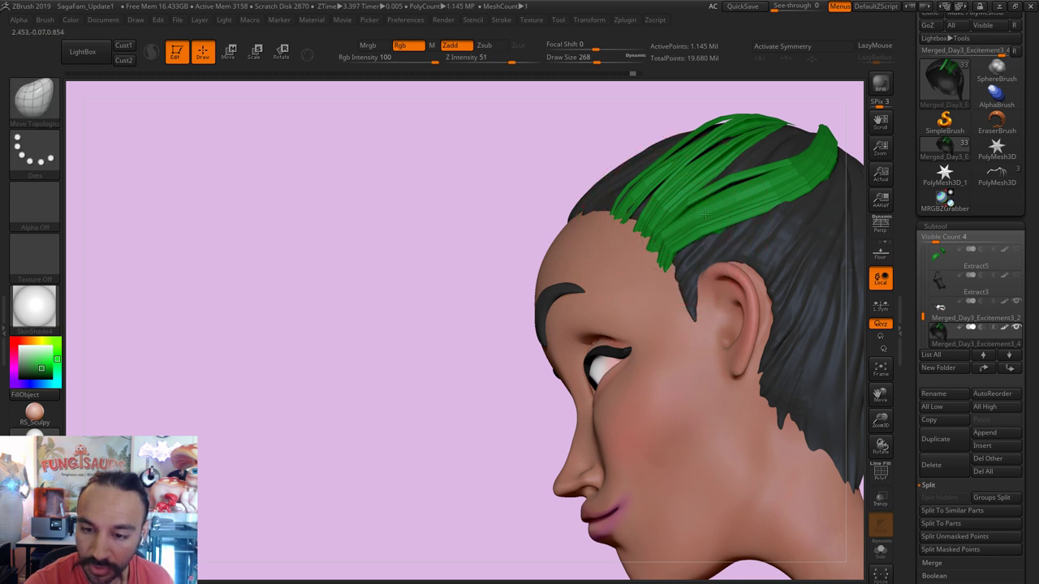
pyautogui.press('[')
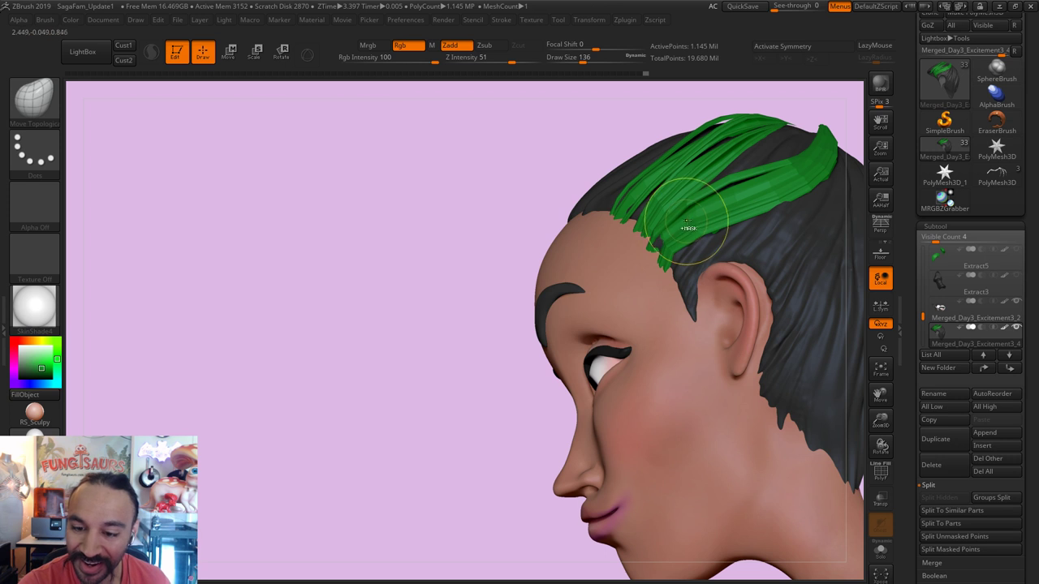
pyautogui.moveTo(870, 111)
pyautogui.mouseDown()
pyautogui.moveTo(837, 143)
pyautogui.moveTo(720, 210)
pyautogui.mouseUp()
pyautogui.press('s')
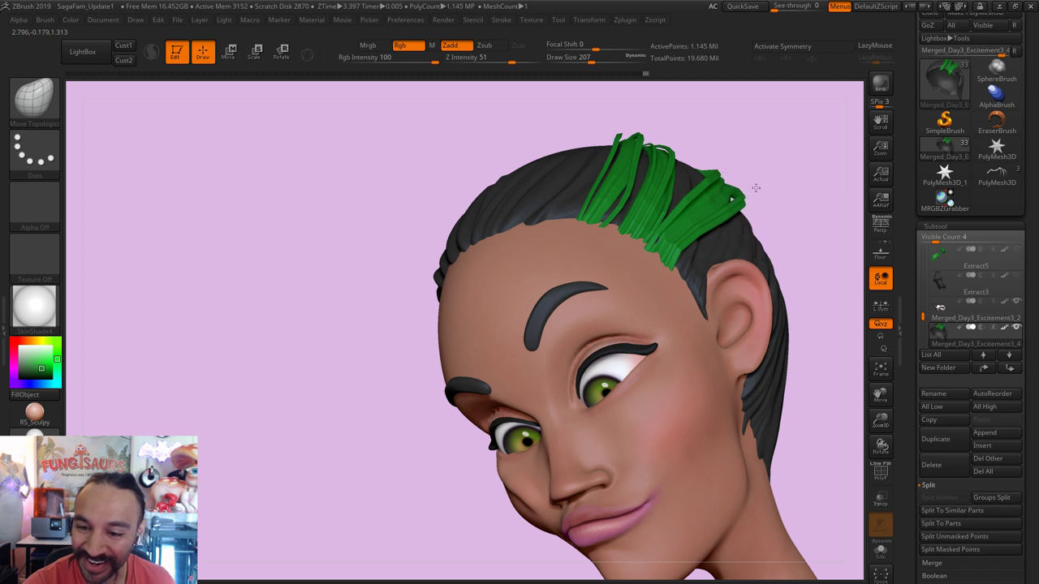
pyautogui.moveTo(727, 212); pyautogui.dragTo(735, 226)
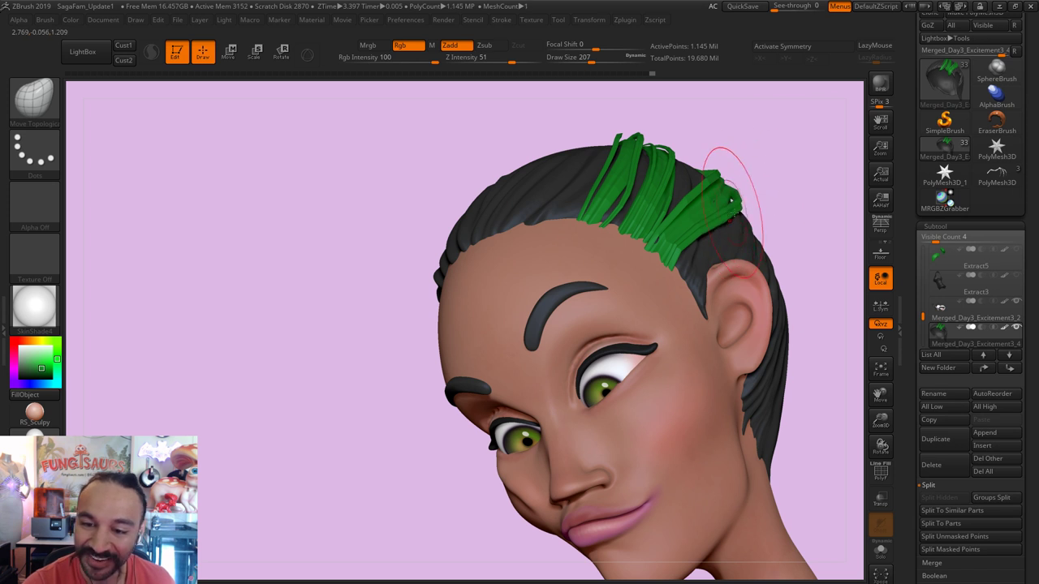
pyautogui.keyDown('alt'); pyautogui.moveTo(789, 193); pyautogui.dragTo(750, 165); pyautogui.keyUp('alt')
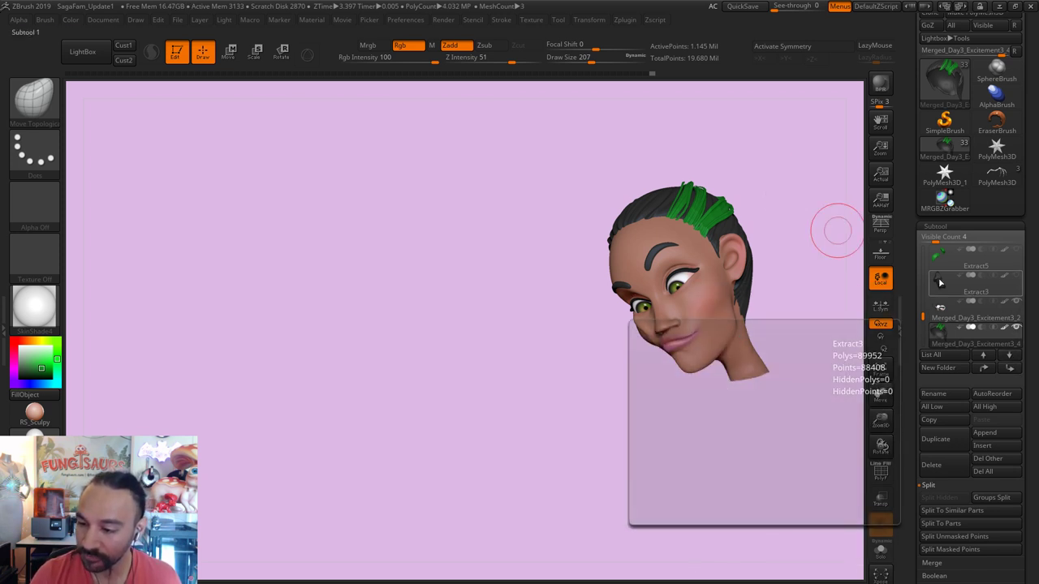
# Step: Select Extract3, turn Solo off to show all subtools, and zoom in on the woman's face
pyautogui.click(970, 291)
pyautogui.keyDown('shift'); pyautogui.click(1016, 277); pyautogui.keyUp('shift')
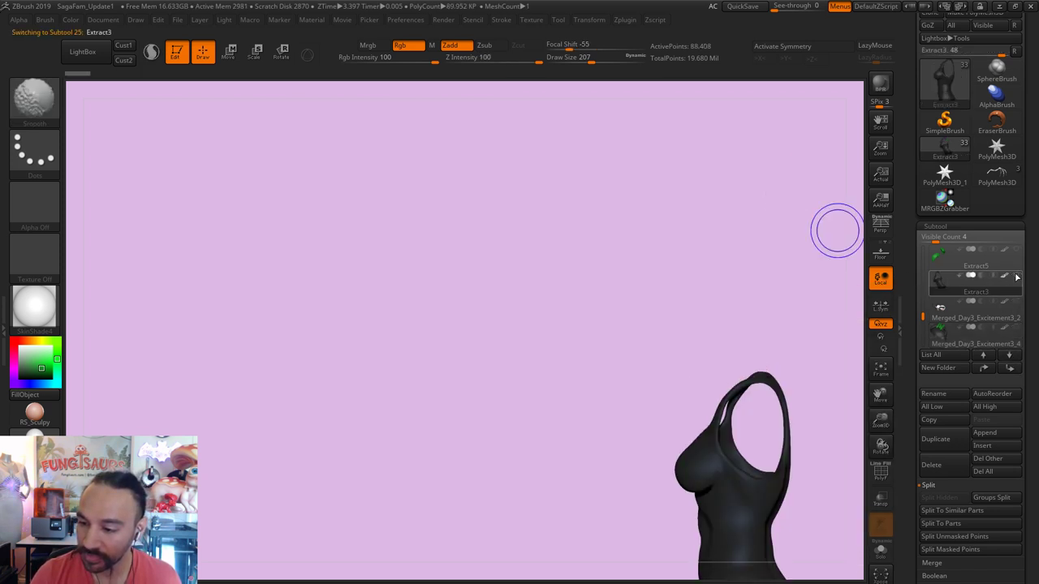
pyautogui.keyDown('shift'); pyautogui.click(1017, 277); pyautogui.keyUp('shift')
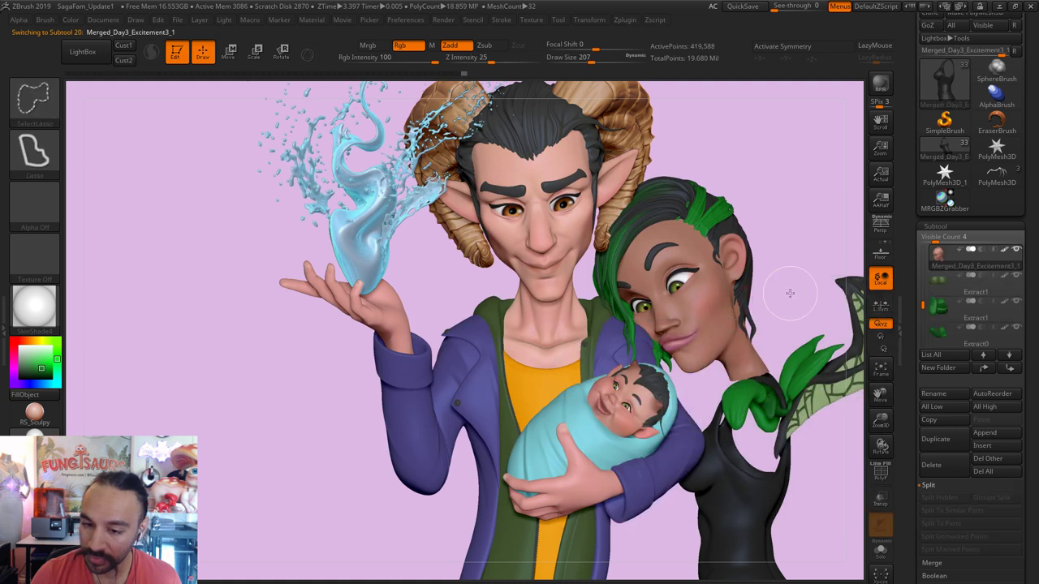
pyautogui.moveTo(605, 258); pyautogui.dragTo(687, 227)
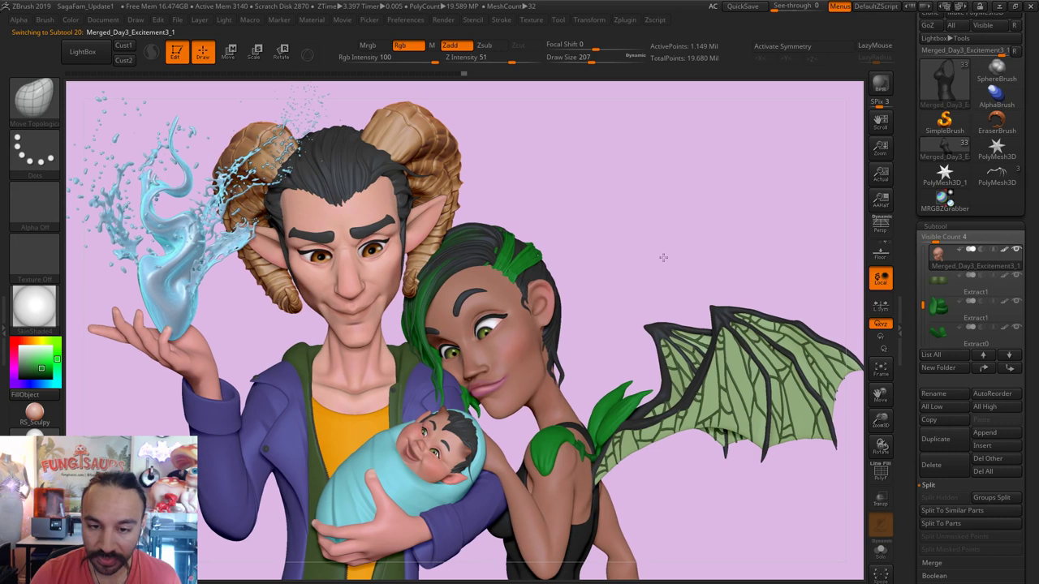
pyautogui.keyDown('ctrl'); pyautogui.moveTo(661, 255); pyautogui.dragTo(740, 414, button='right'); pyautogui.keyUp('ctrl')
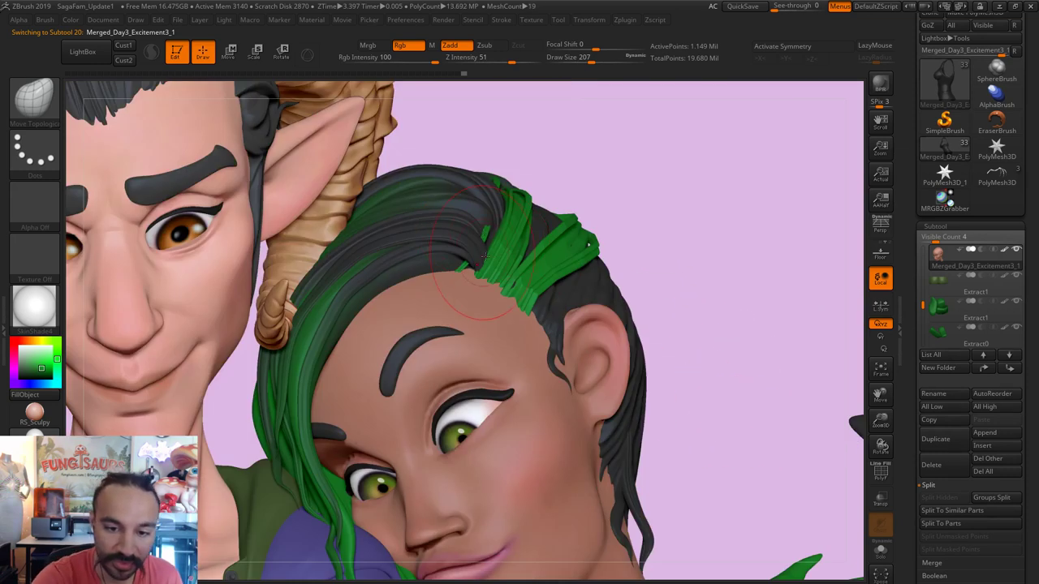
# Step: Switch to the Move brush with draw size 620
pyautogui.press('b')
pyautogui.press('m')
pyautogui.press('v')
pyautogui.press('s')
pyautogui.moveTo(459, 253); pyautogui.dragTo(512, 253)
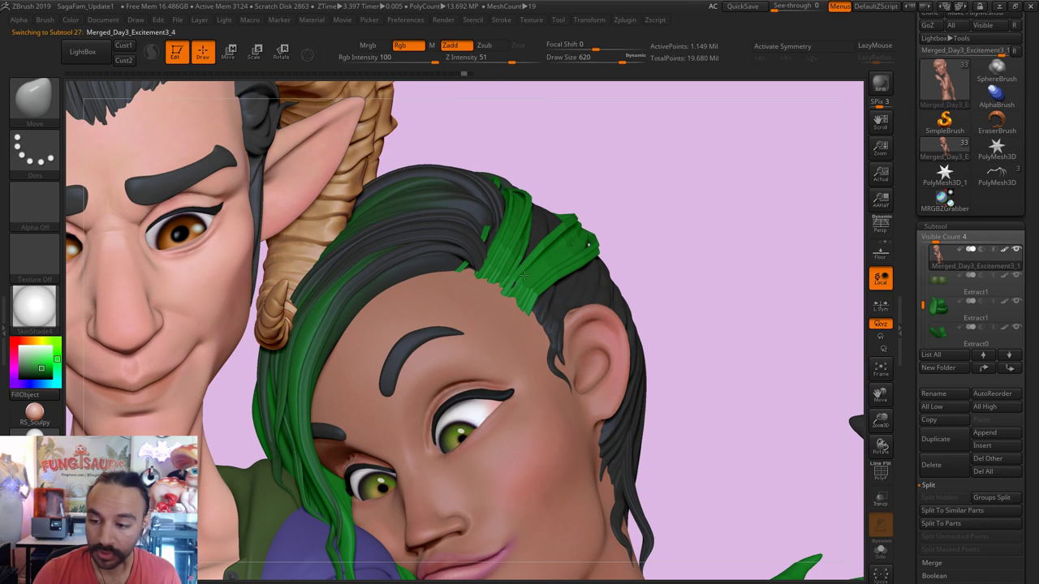
# Step: Split the green crown strands into their own 4,524-point subtool, select it, and show the whole scene
pyautogui.keyDown('alt'); pyautogui.click(641, 325); pyautogui.keyUp('alt')
pyautogui.click(883, 552)
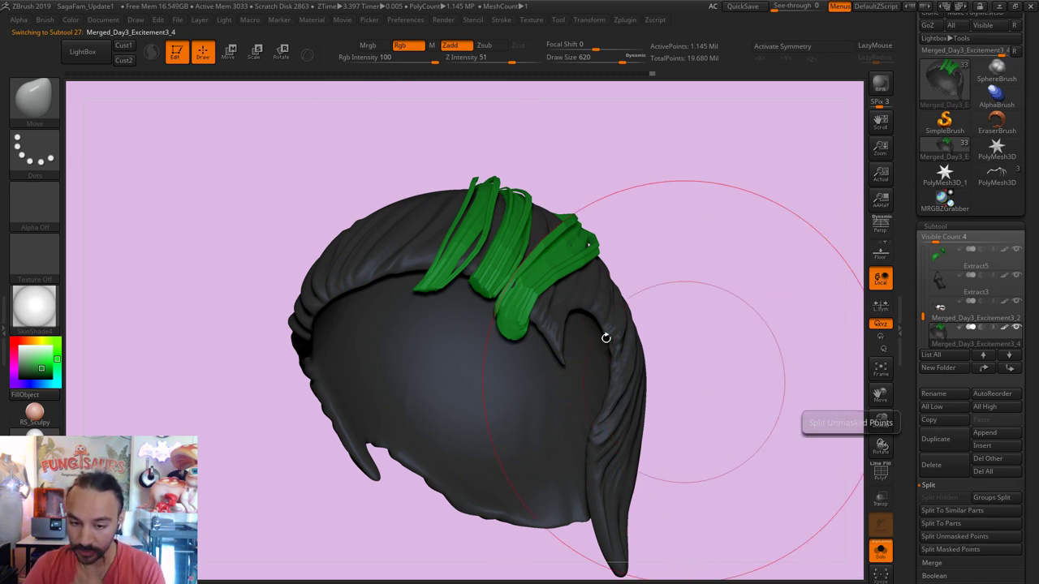
pyautogui.moveTo(438, 84)
pyautogui.keyDown('ctrl'); pyautogui.keyDown('shift'); pyautogui.mouseDown()
pyautogui.moveTo(399, 249)
pyautogui.moveTo(398, 240)
pyautogui.mouseUp(); pyautogui.keyUp('shift'); pyautogui.keyUp('ctrl')
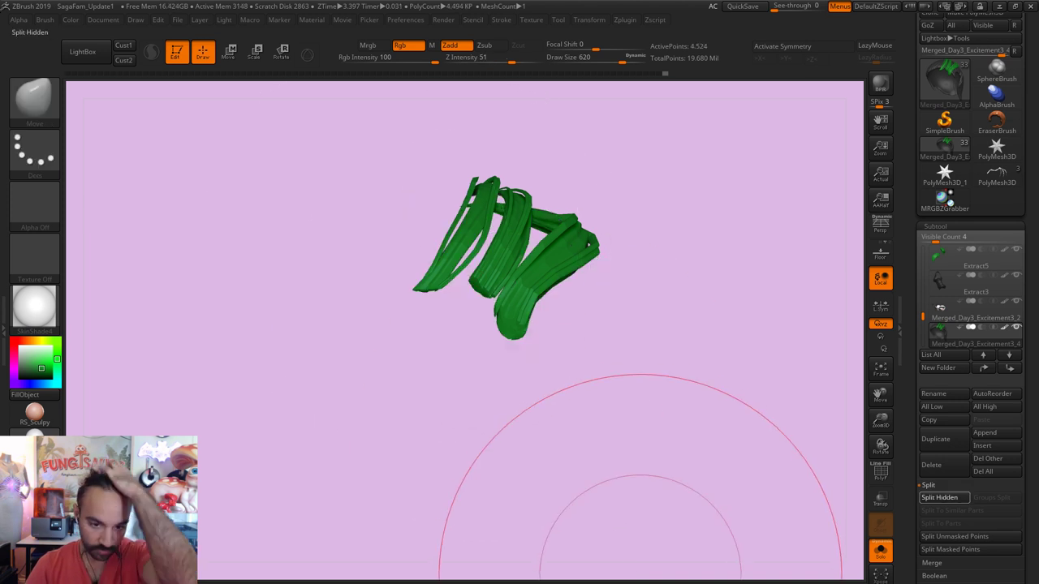
pyautogui.click(942, 497)
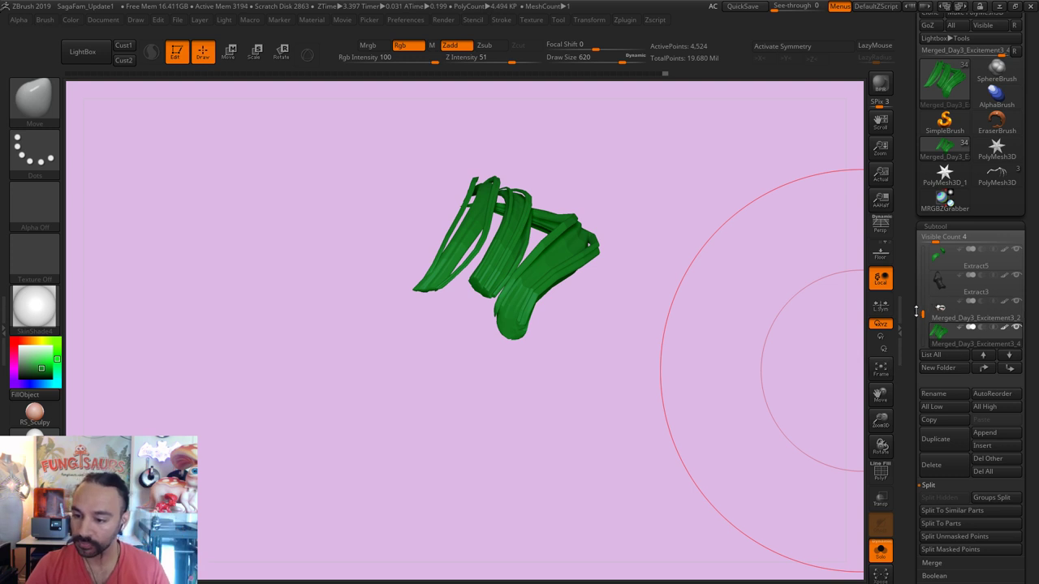
pyautogui.moveTo(918, 313); pyautogui.dragTo(920, 322)
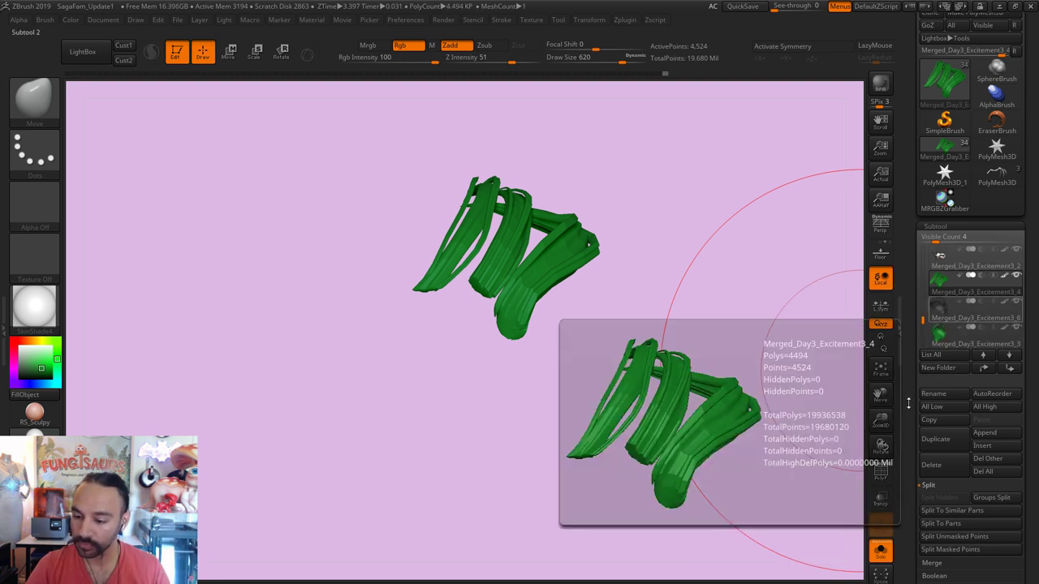
pyautogui.click(937, 286)
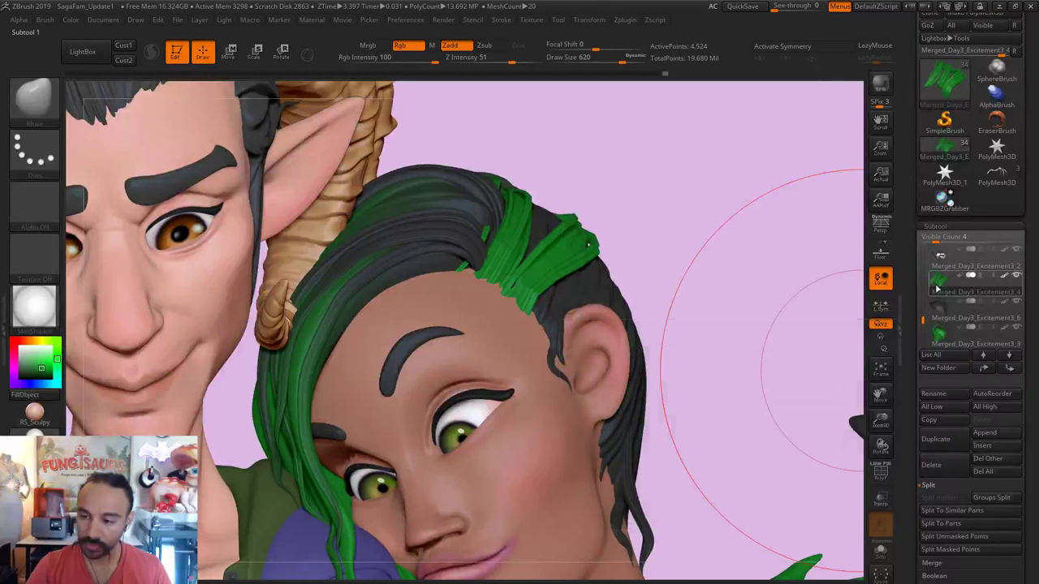
# Step: Switch to the Standard brush and sample the dark grey hair colour
pyautogui.press('b')
pyautogui.press('s')
pyautogui.press('t')
pyautogui.press('c')
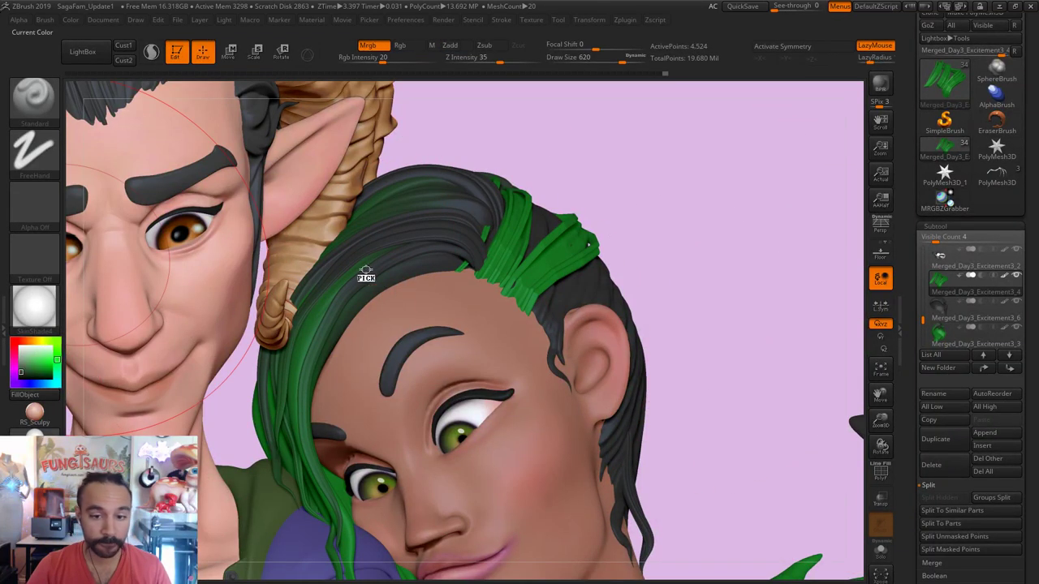
pyautogui.press('c')
# Step: Raise Rgb Intensity to 100 and fill the crown strands with the dark grey colour
pyautogui.click(52, 20)
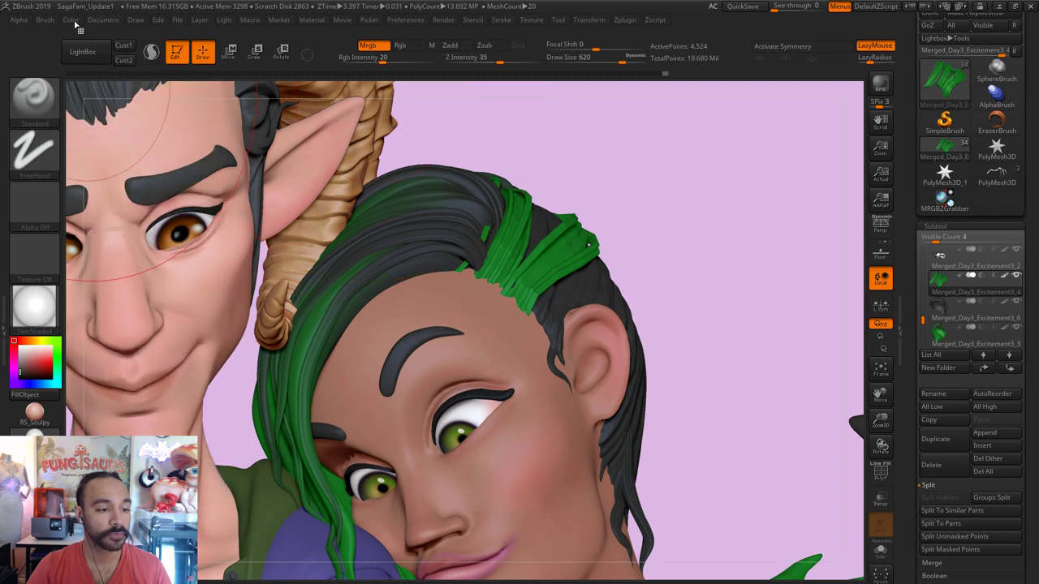
pyautogui.click(72, 21)
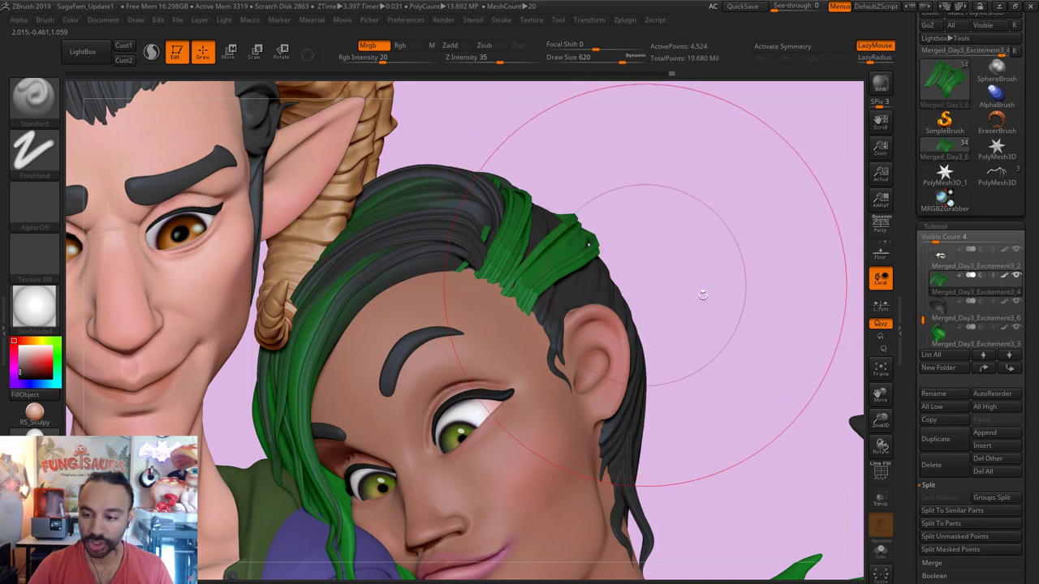
pyautogui.press('ctrl')
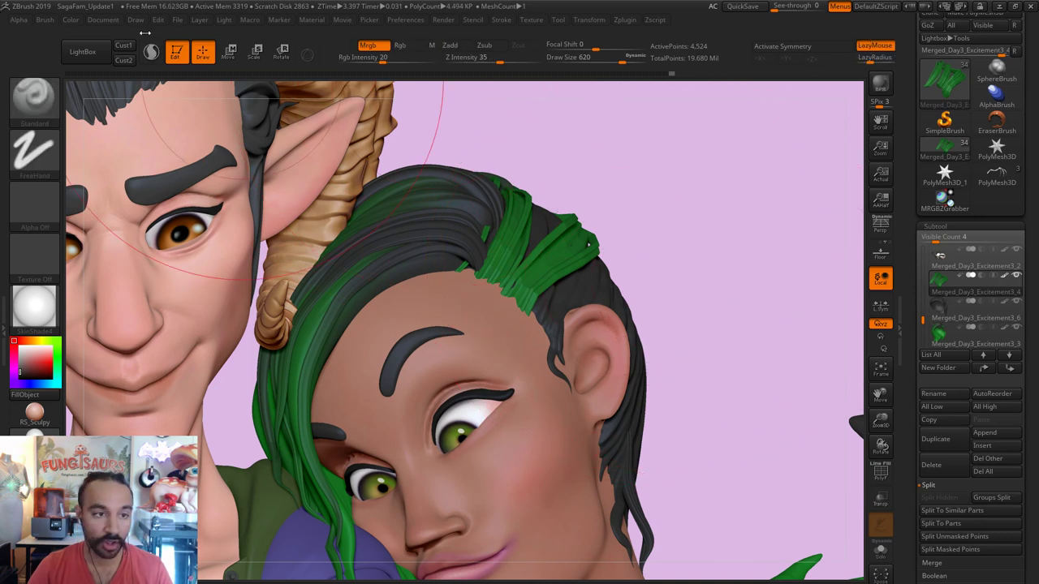
pyautogui.click(71, 19)
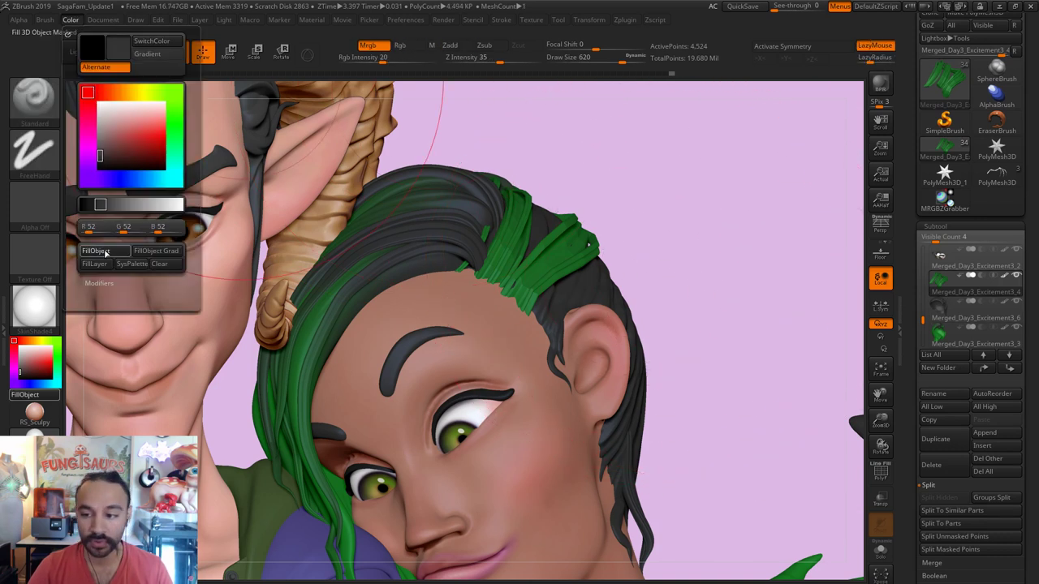
pyautogui.moveTo(381, 57); pyautogui.dragTo(437, 53)
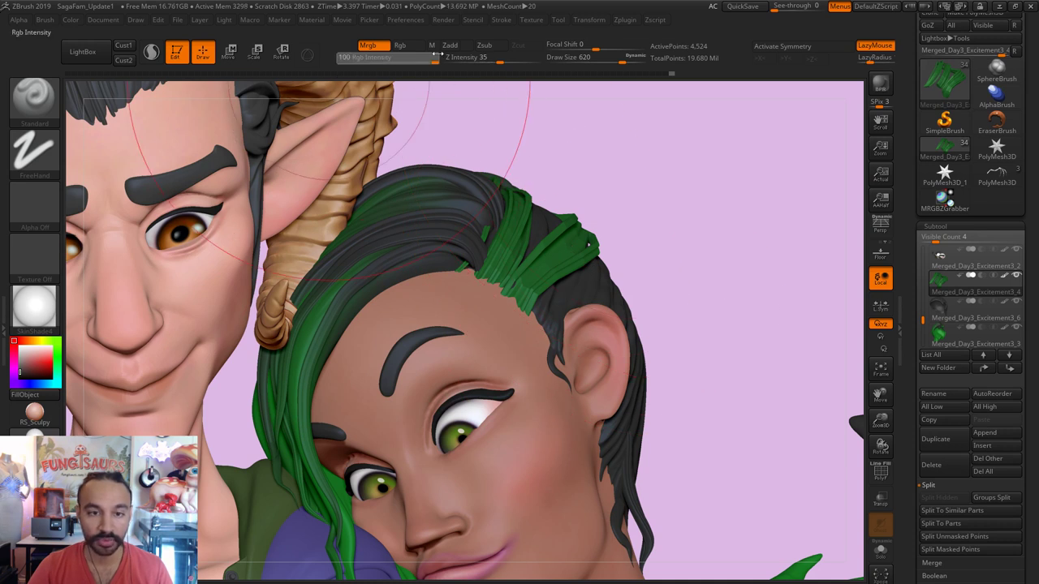
pyautogui.click(71, 20)
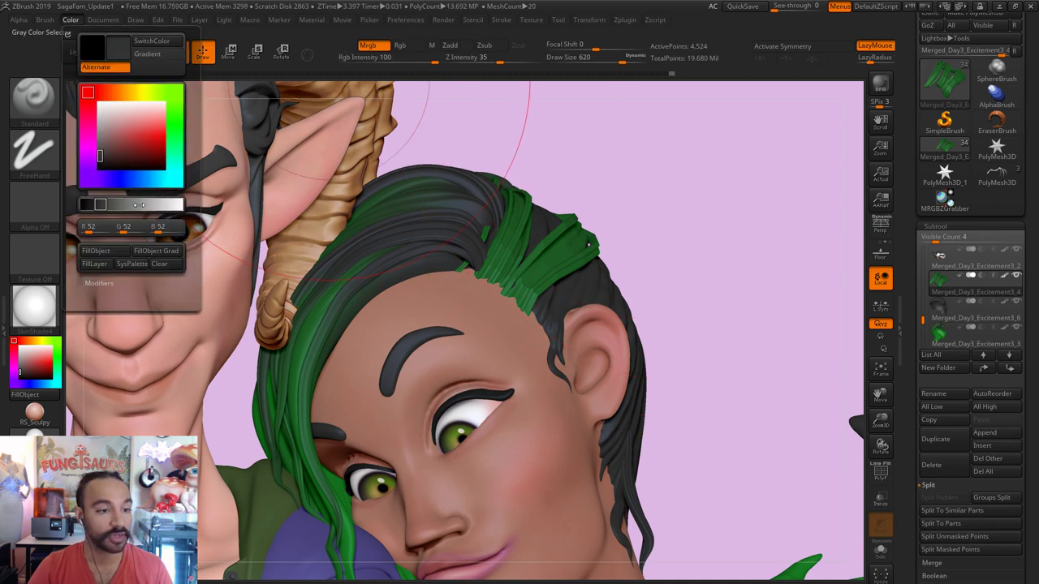
pyautogui.click(106, 251)
# Step: Push the crown strands down toward the ear and temple with the Move brush at size 245
pyautogui.press('b')
pyautogui.press('m')
pyautogui.press('v')
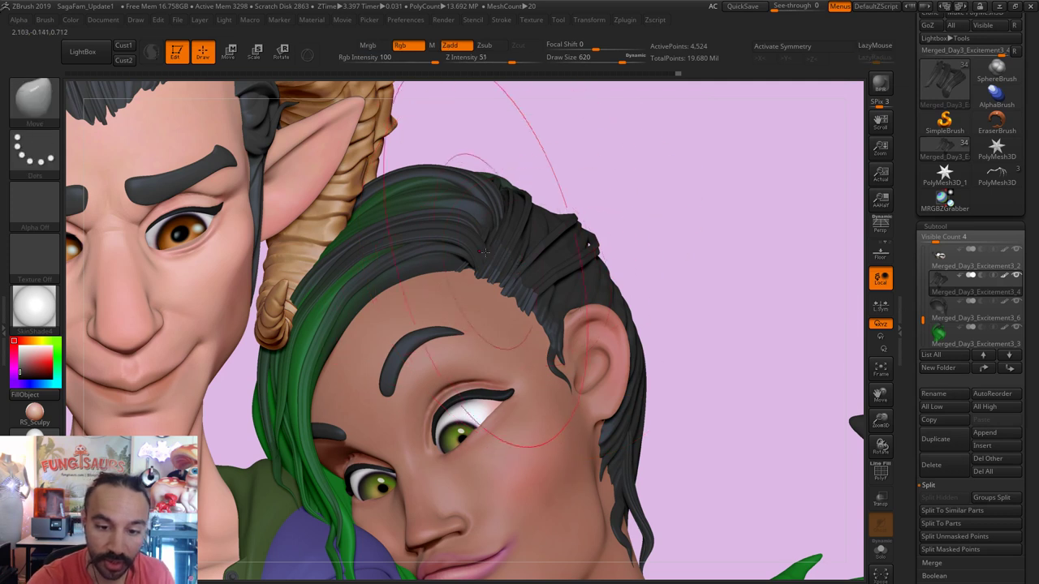
pyautogui.moveTo(494, 251)
pyautogui.mouseDown()
pyautogui.moveTo(525, 270)
pyautogui.moveTo(524, 257)
pyautogui.mouseUp()
pyautogui.press('s')
pyautogui.press('s')
pyautogui.moveTo(504, 227); pyautogui.dragTo(546, 285)
pyautogui.moveTo(698, 268); pyautogui.dragTo(666, 259)
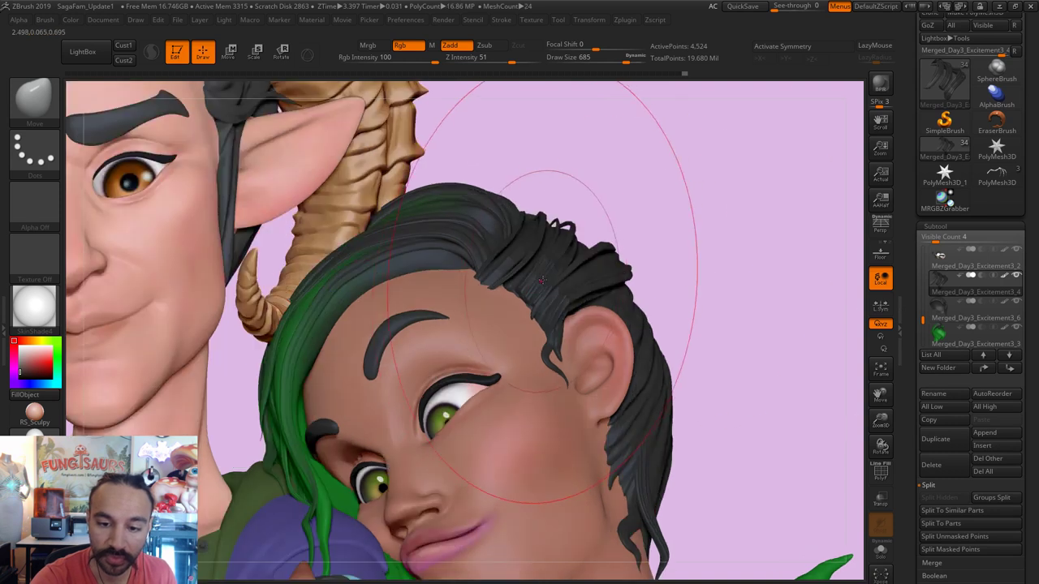
pyautogui.moveTo(561, 232)
pyautogui.mouseDown()
pyautogui.moveTo(528, 257)
pyautogui.moveTo(503, 257)
pyautogui.moveTo(545, 258)
pyautogui.moveTo(560, 296)
pyautogui.mouseUp()
pyautogui.press('s')
pyautogui.press('s')
pyautogui.click(517, 269)
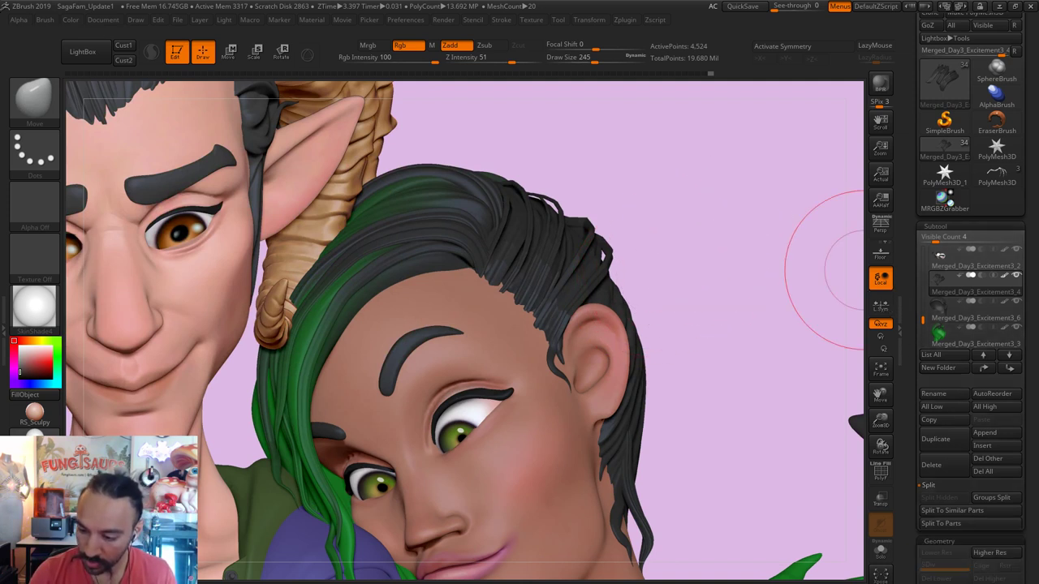
# Step: Divide the strand subtool twice to SDiv 3 and frame the scene
pyautogui.click(935, 227)
pyautogui.click(948, 347)
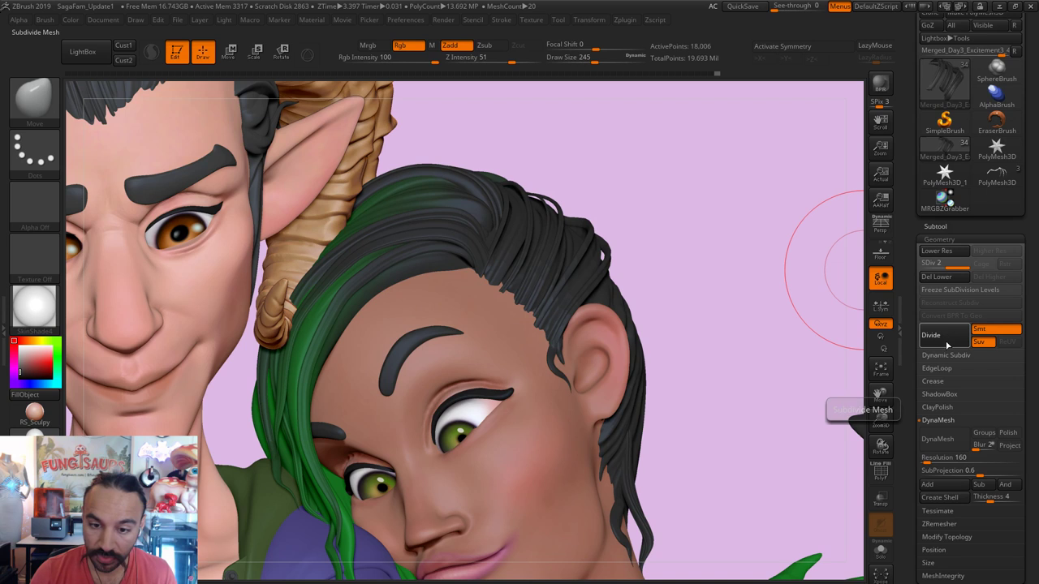
pyautogui.click(933, 345)
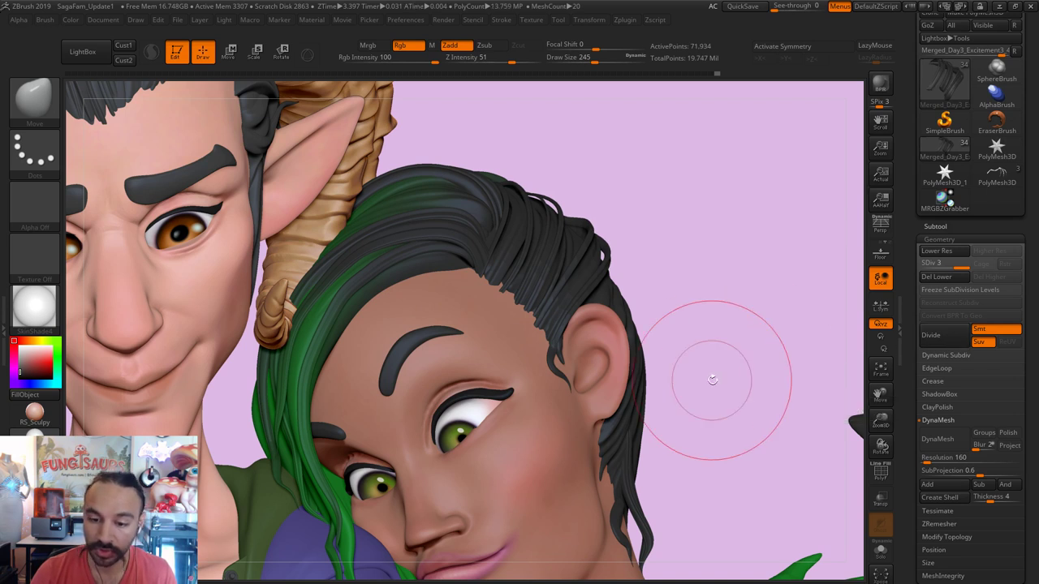
pyautogui.press('f')
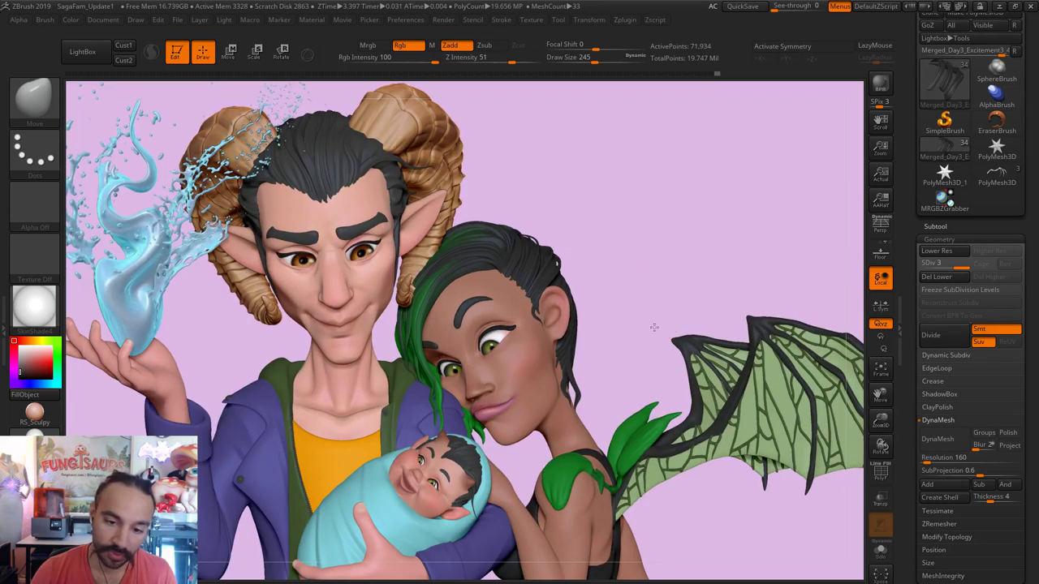
# Step: Push the hair edge along the hairline with the Move brush, resized from 311 to 192
pyautogui.scroll(5, 500, 268)
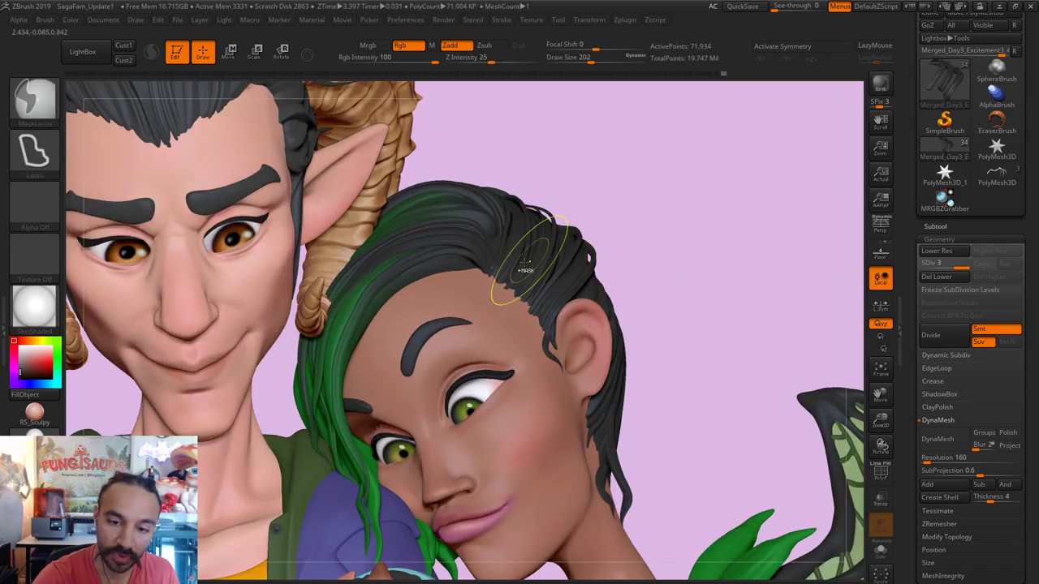
pyautogui.press('s')
pyautogui.moveTo(497, 234); pyautogui.dragTo(513, 248)
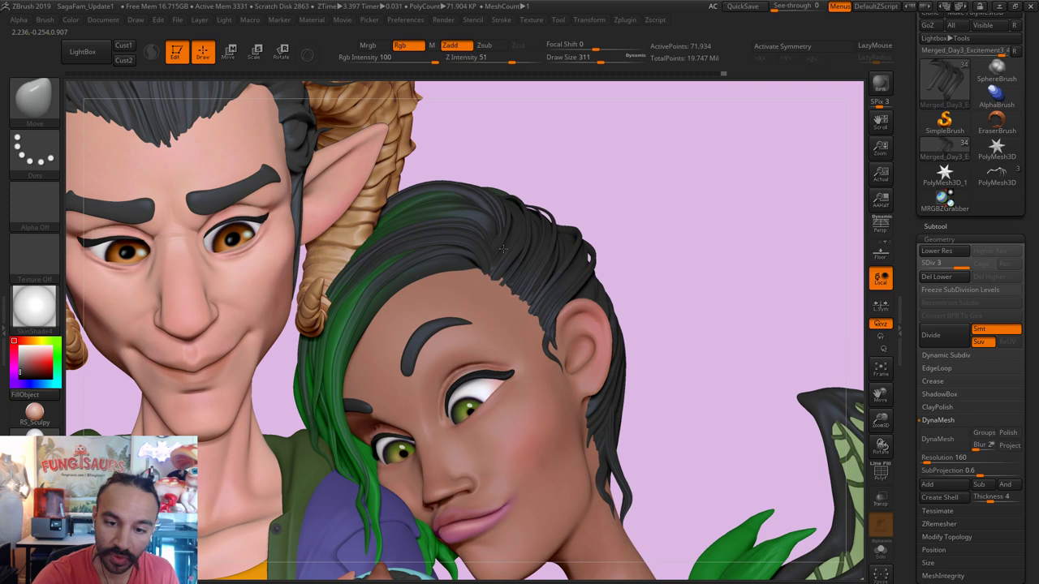
pyautogui.press('s')
pyautogui.moveTo(521, 302); pyautogui.dragTo(510, 302)
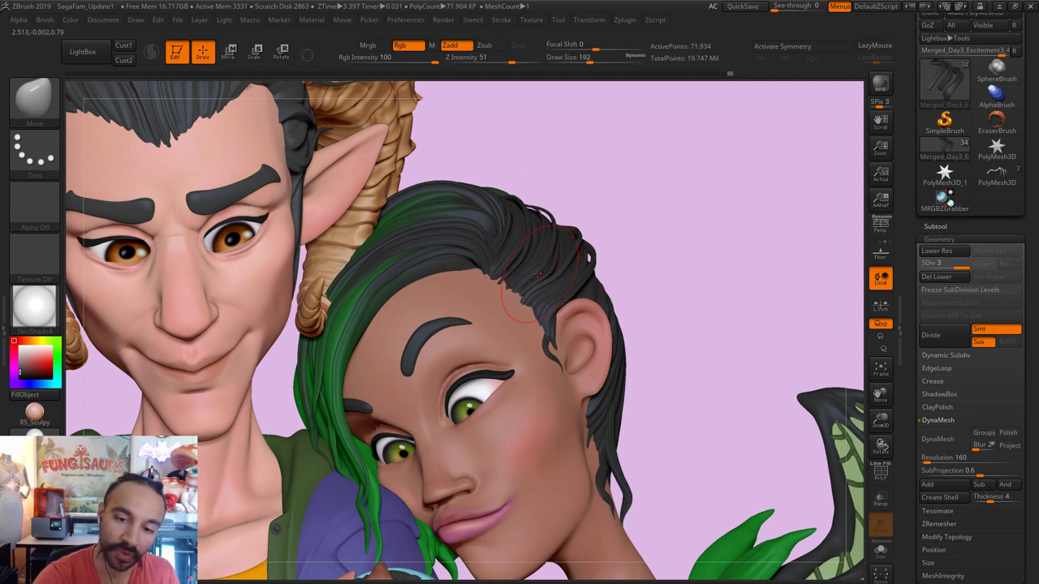
pyautogui.moveTo(536, 280); pyautogui.dragTo(528, 299)
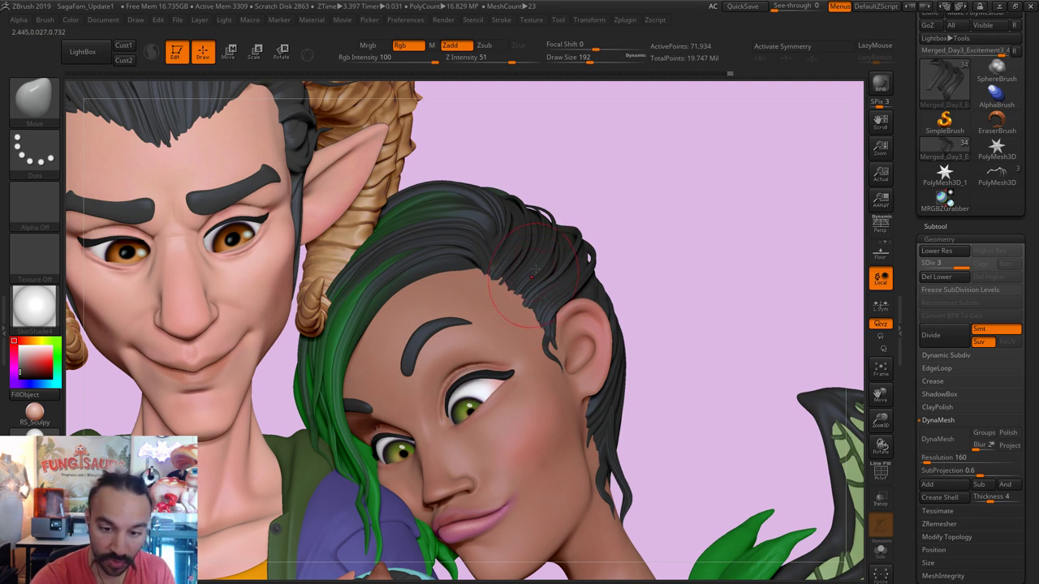
# Step: Inflate the hairline strands with the Inflat brush, smoothing briefly with Shift
pyautogui.press('b')
pyautogui.press('i')
pyautogui.press('n')
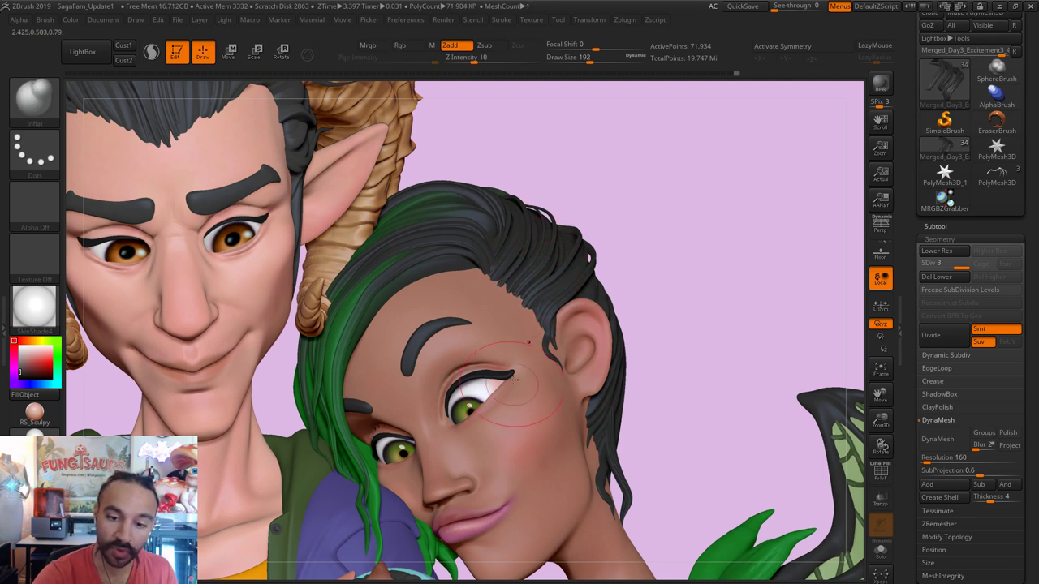
pyautogui.press('shift')
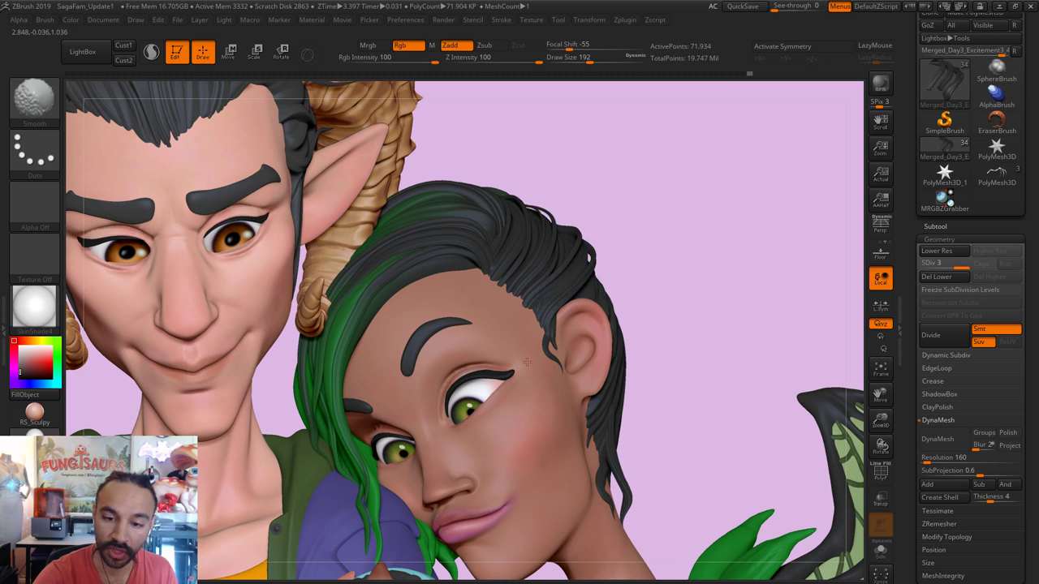
pyautogui.press('shift')
# Step: Make Merged_Day3_Excitement3_5 active and smooth its top strands with brush sizes 112 and 192
pyautogui.keyDown('alt'); pyautogui.click(479, 256); pyautogui.keyUp('alt')
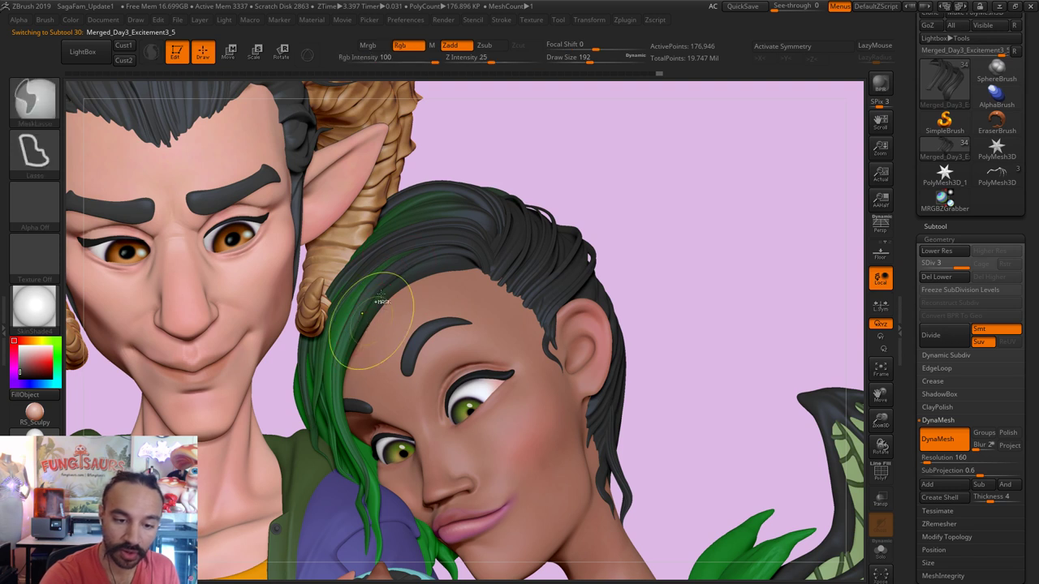
pyautogui.press('shift')
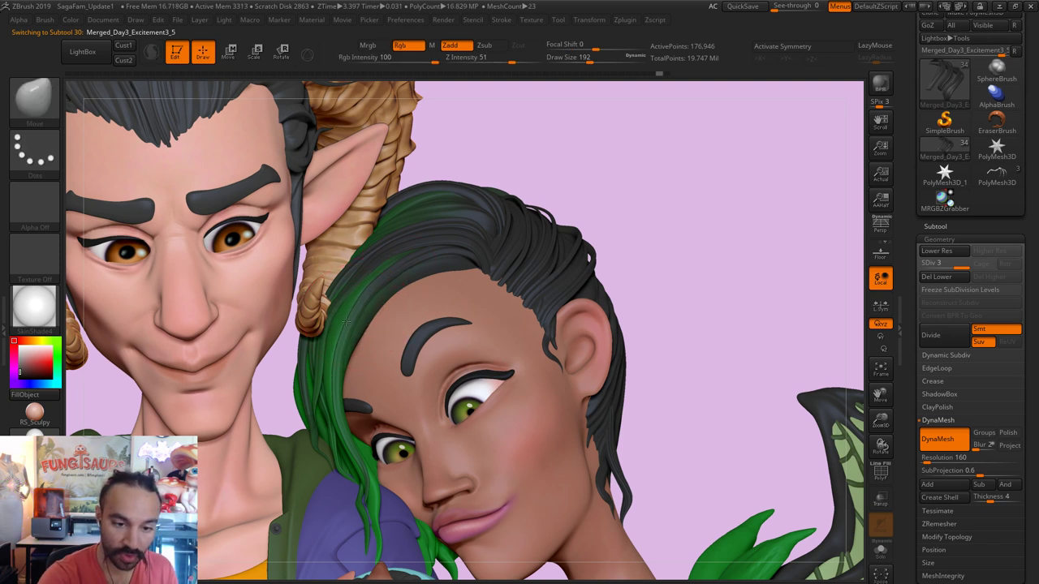
pyautogui.press('s')
pyautogui.moveTo(384, 286)
pyautogui.mouseDown()
pyautogui.moveTo(377, 294)
pyautogui.moveTo(398, 283)
pyautogui.mouseUp()
pyautogui.press('s')
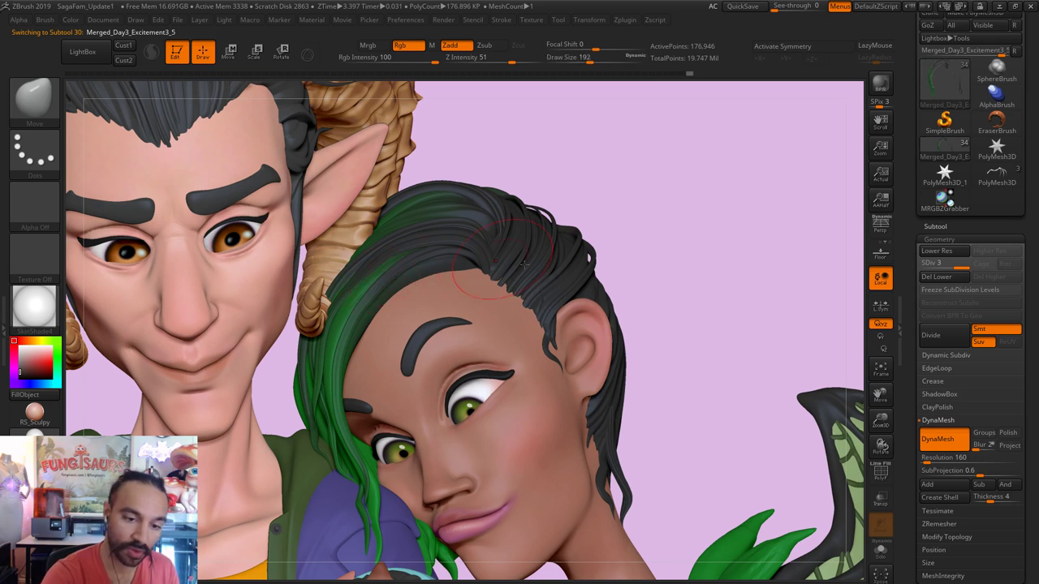
pyautogui.press('shift')
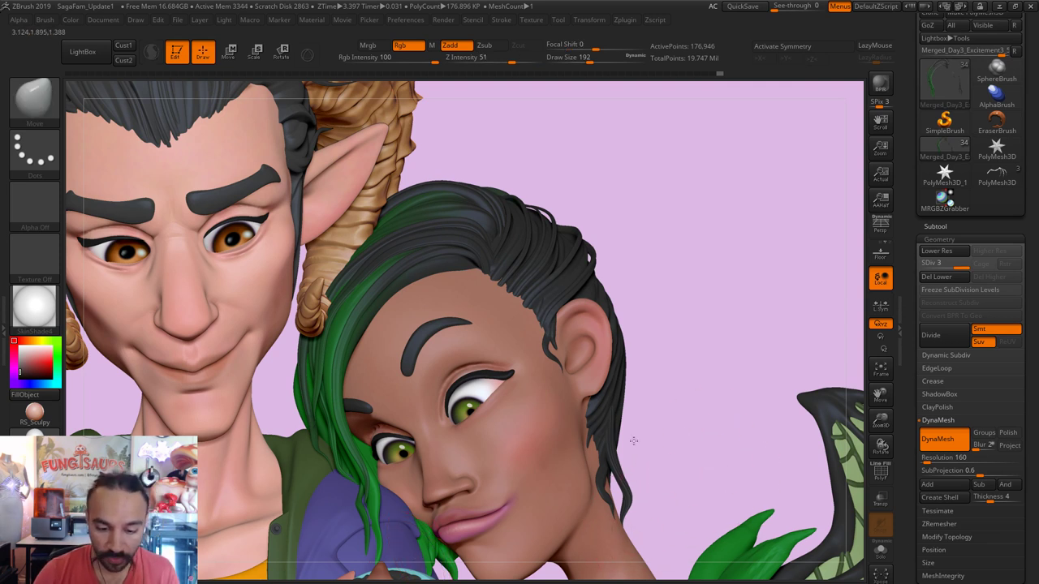
# Step: Save the family scene as the ZTool Happiness3 on the Desktop, overwriting the existing file
pyautogui.press('f')
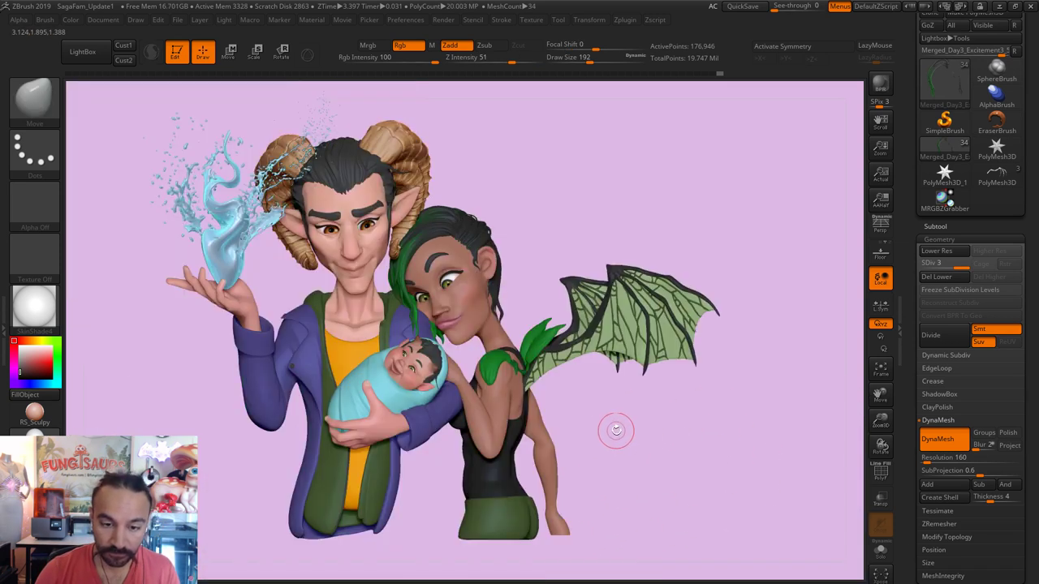
pyautogui.keyDown('alt'); pyautogui.moveTo(616, 431); pyautogui.dragTo(619, 429); pyautogui.keyUp('alt')
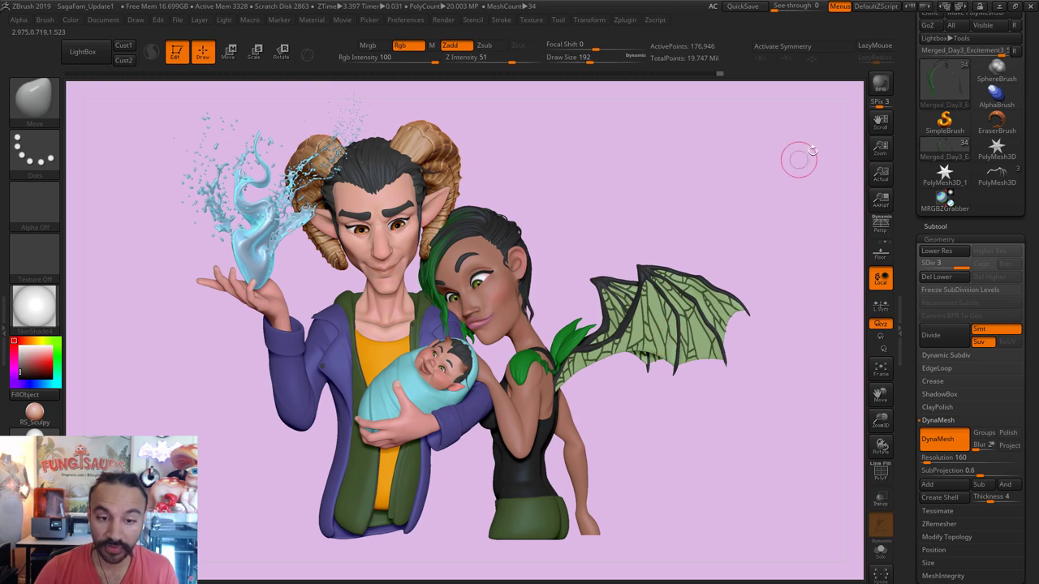
pyautogui.scroll(3, 982, 65)
pyautogui.click(985, 37)
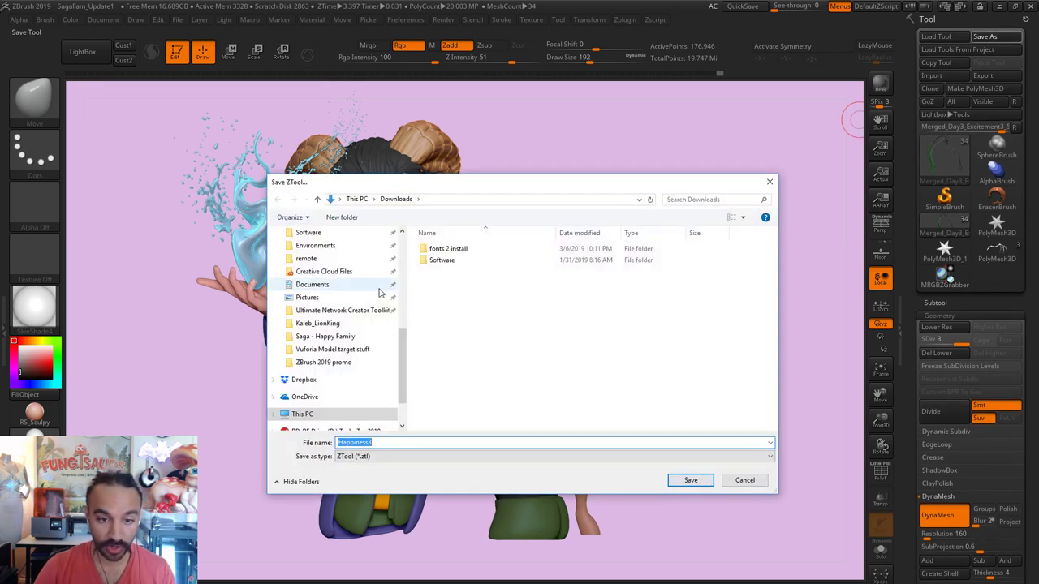
pyautogui.scroll(5, 329, 308)
pyautogui.click(307, 267)
pyautogui.click(706, 485)
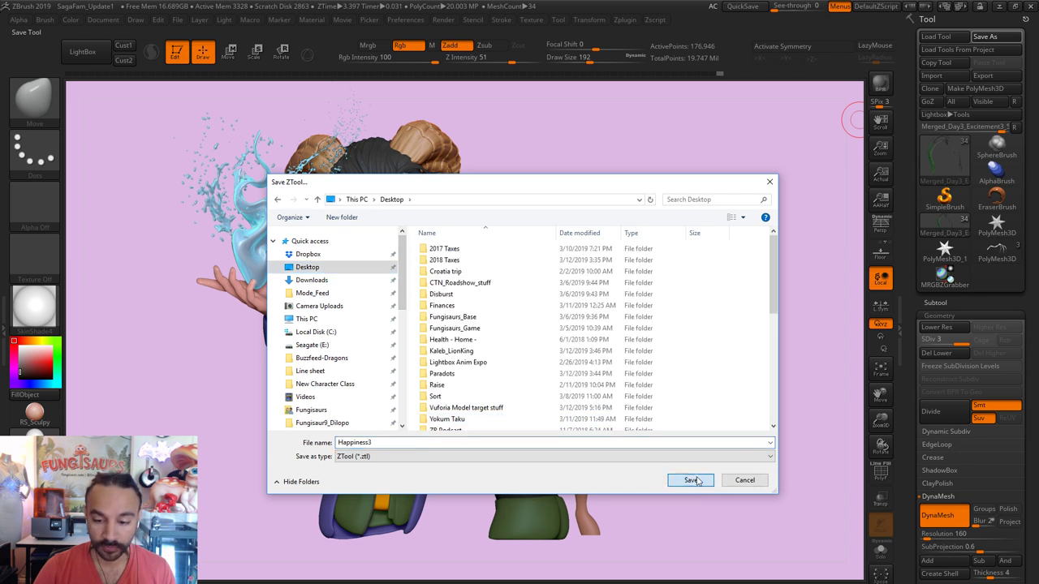
pyautogui.click(553, 326)
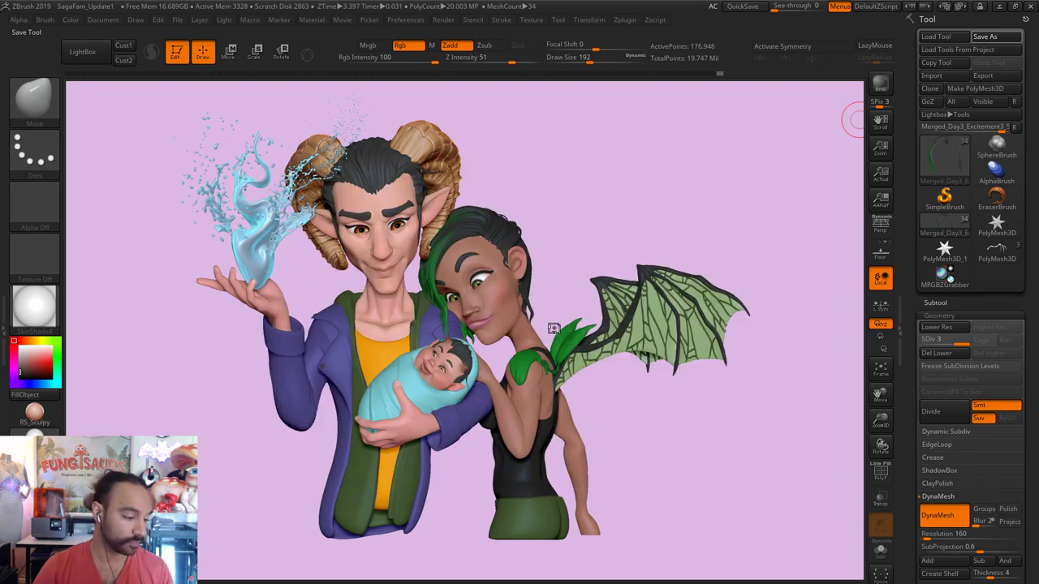
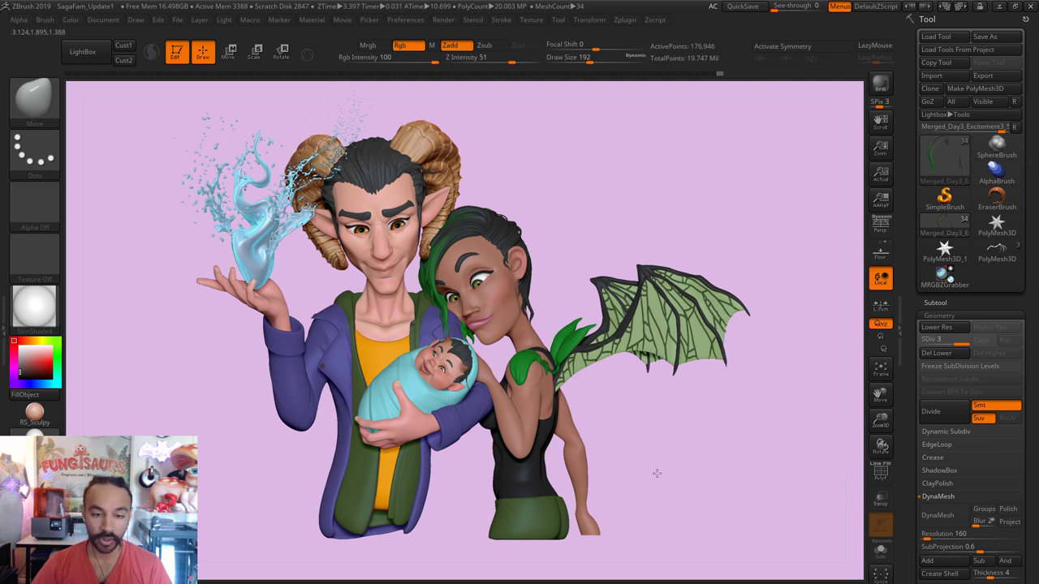
# Step: Zoom in on the family figures and toggle Persp with P repeatedly to compare, leaving perspective enabled
pyautogui.keyDown('ctrl'); pyautogui.moveTo(700, 446); pyautogui.dragTo(707, 448, button='right'); pyautogui.keyUp('ctrl')
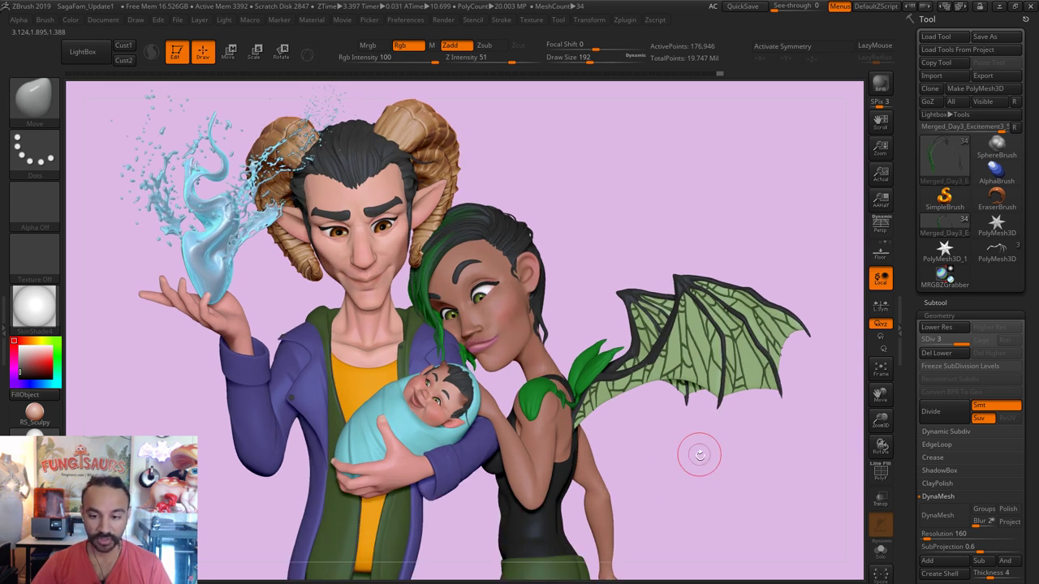
pyautogui.press('p')
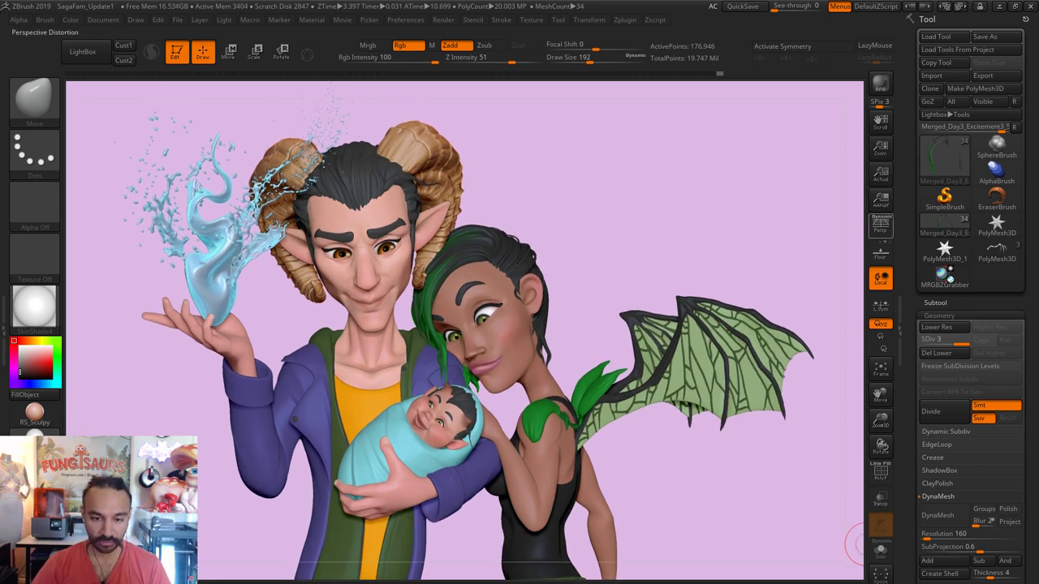
pyautogui.press('p')
pyautogui.press('p')
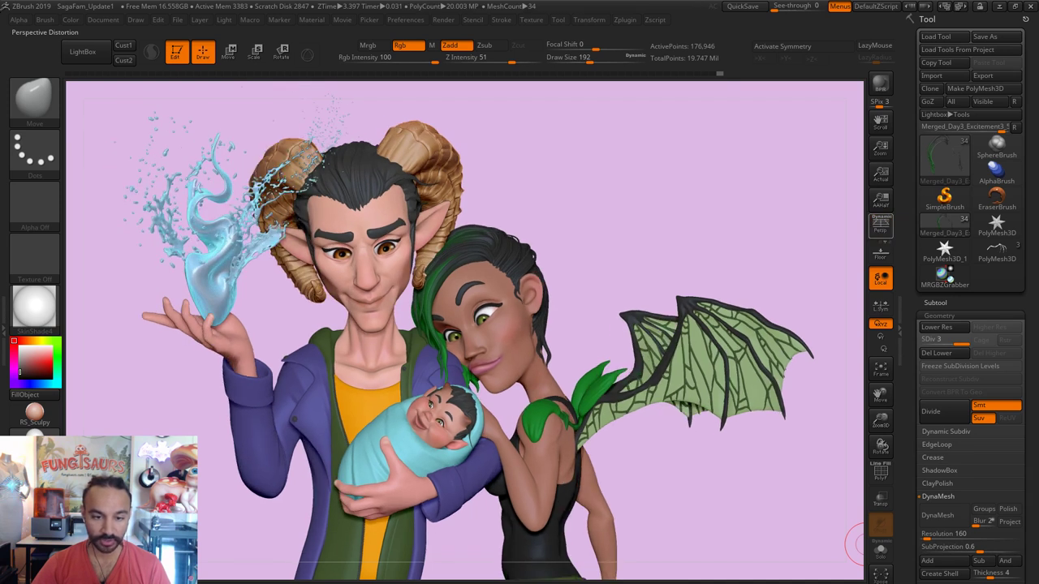
pyautogui.press('p')
pyautogui.press('p')
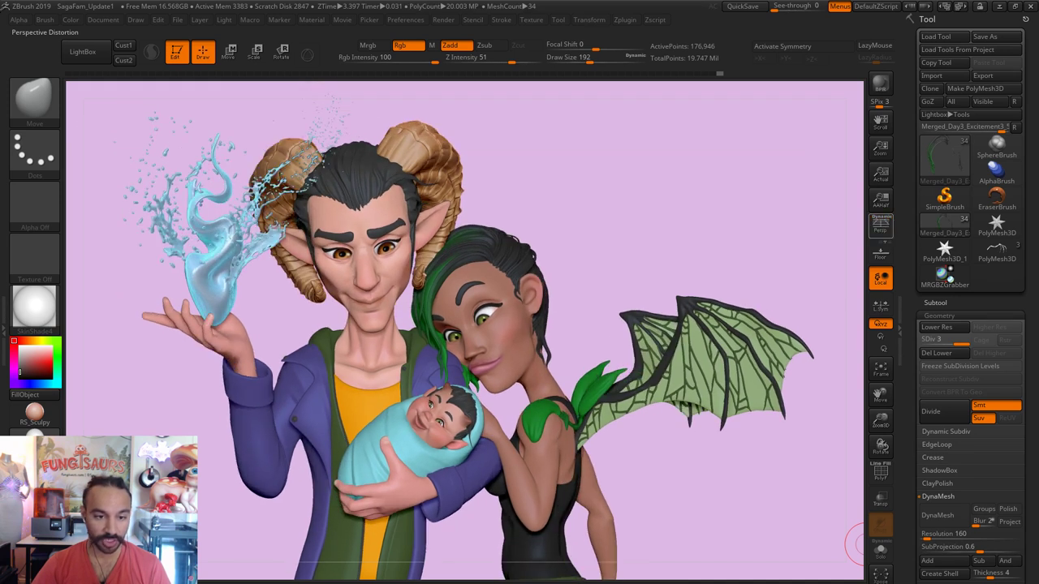
pyautogui.press('p')
pyautogui.press('p')
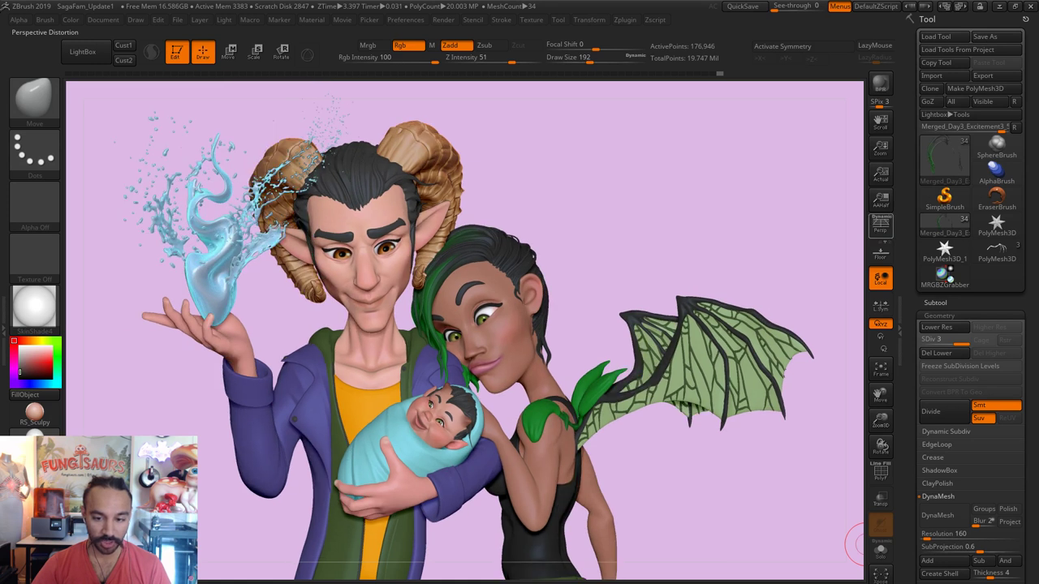
pyautogui.press('p')
pyautogui.press('p')
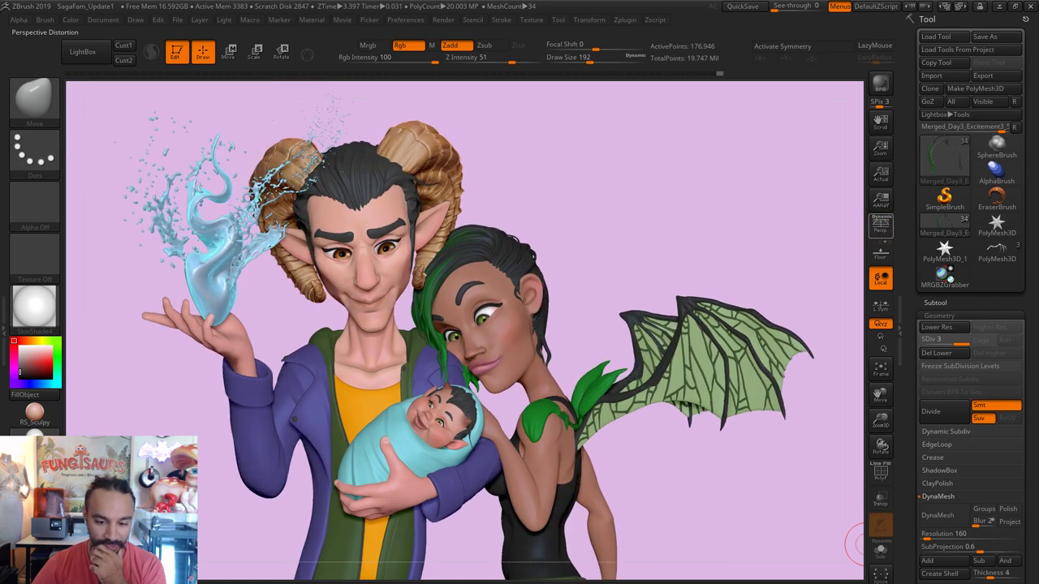
pyautogui.press('p')
pyautogui.press('p')
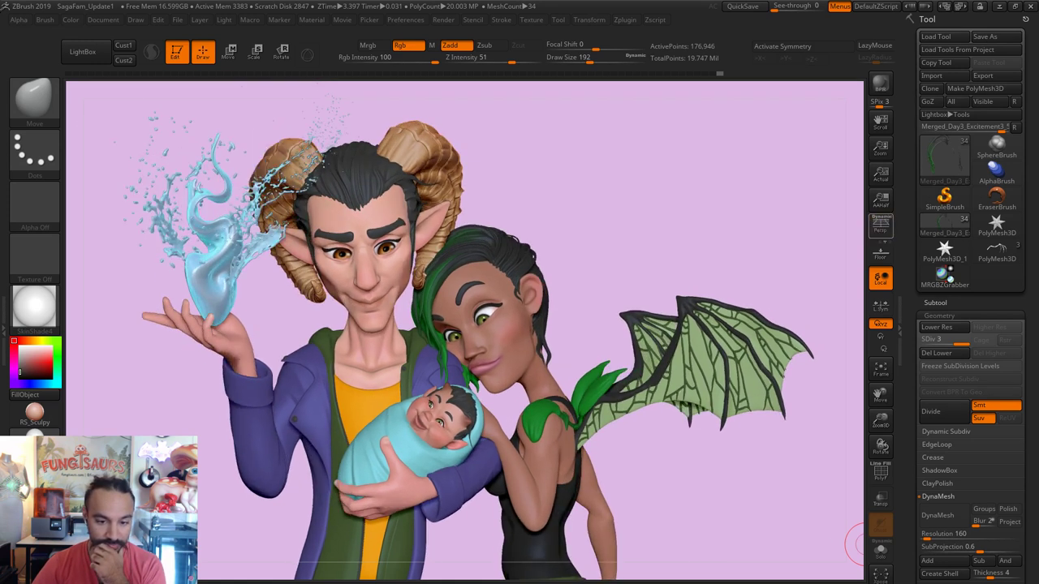
pyautogui.press('p')
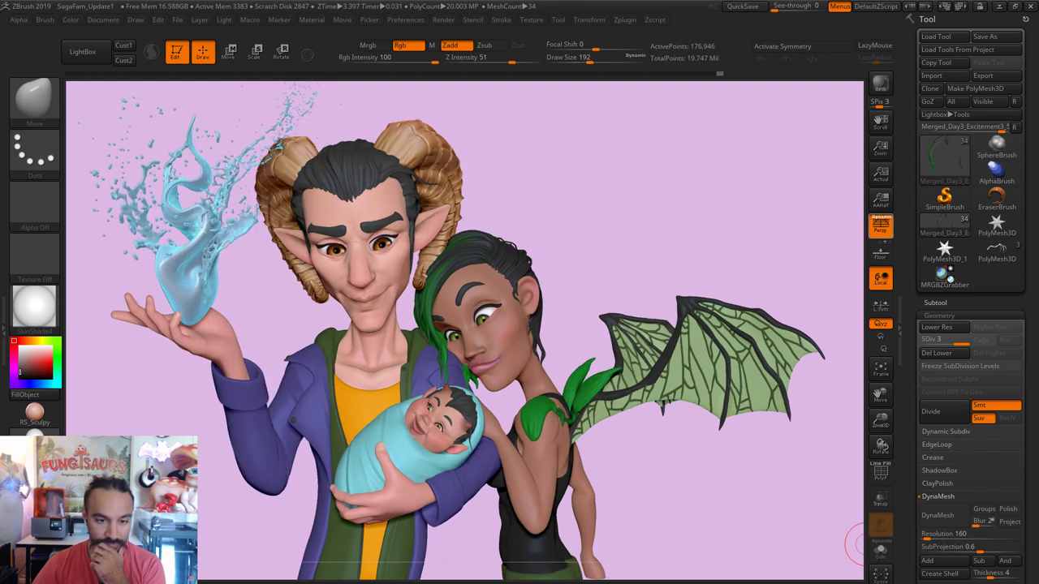
pyautogui.press('p')
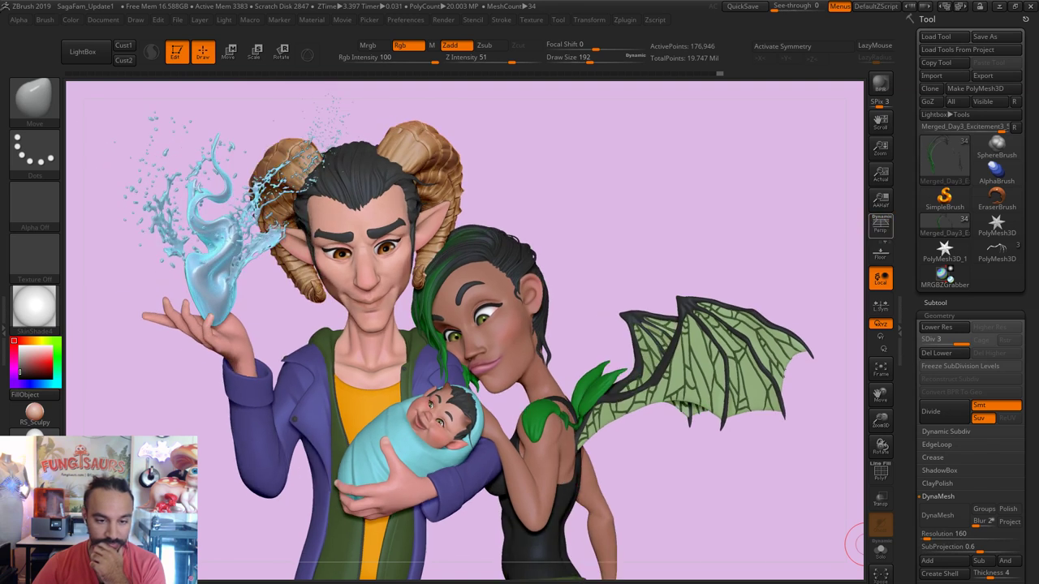
pyautogui.press('p')
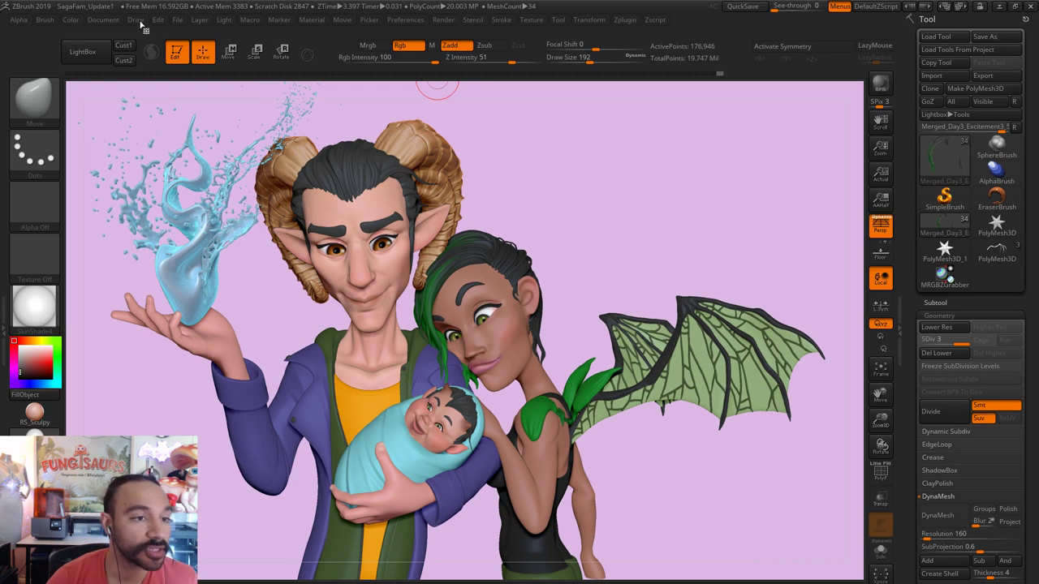
# Step: In the Draw palette, try focal lengths 18, 28 and 50, then settle on 85 mm
pyautogui.click(138, 21)
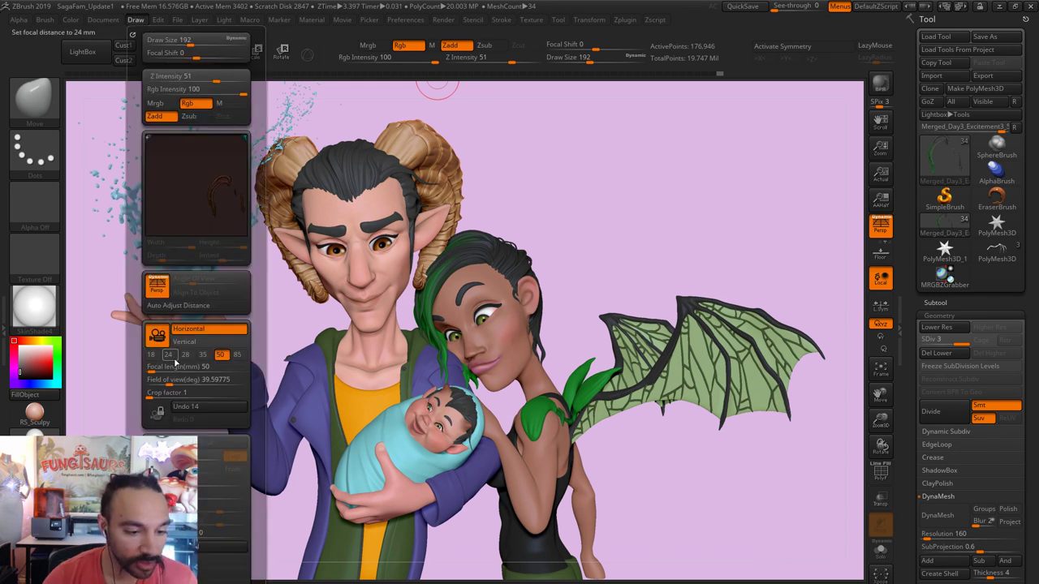
pyautogui.moveTo(158, 367); pyautogui.dragTo(150, 367)
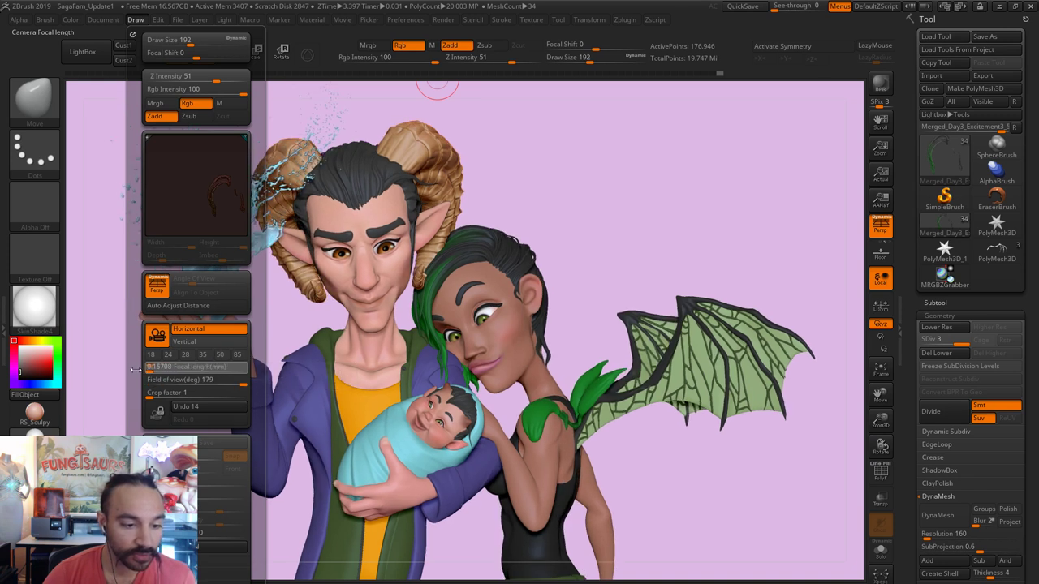
pyautogui.click(151, 355)
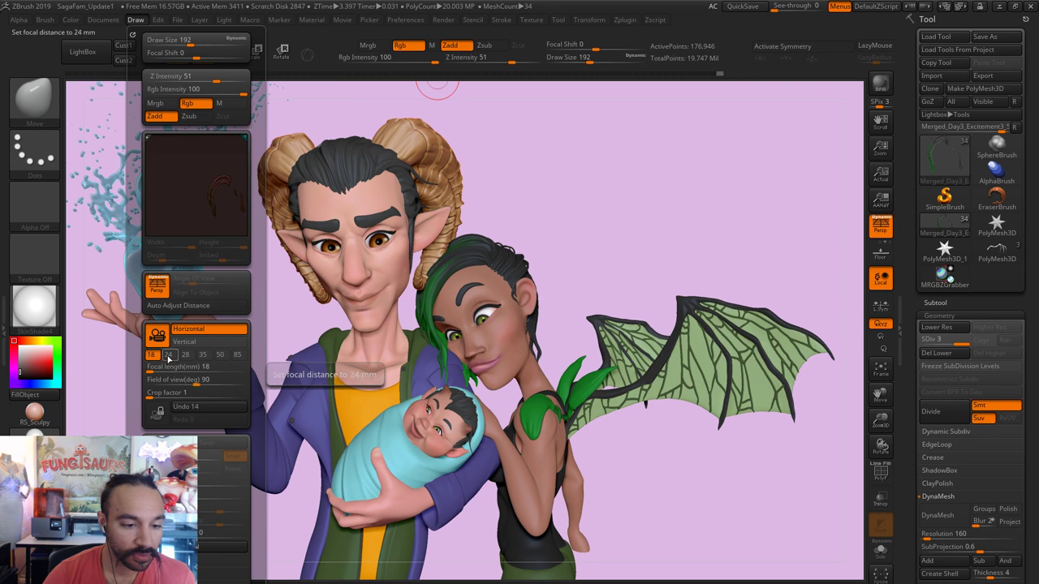
pyautogui.click(185, 354)
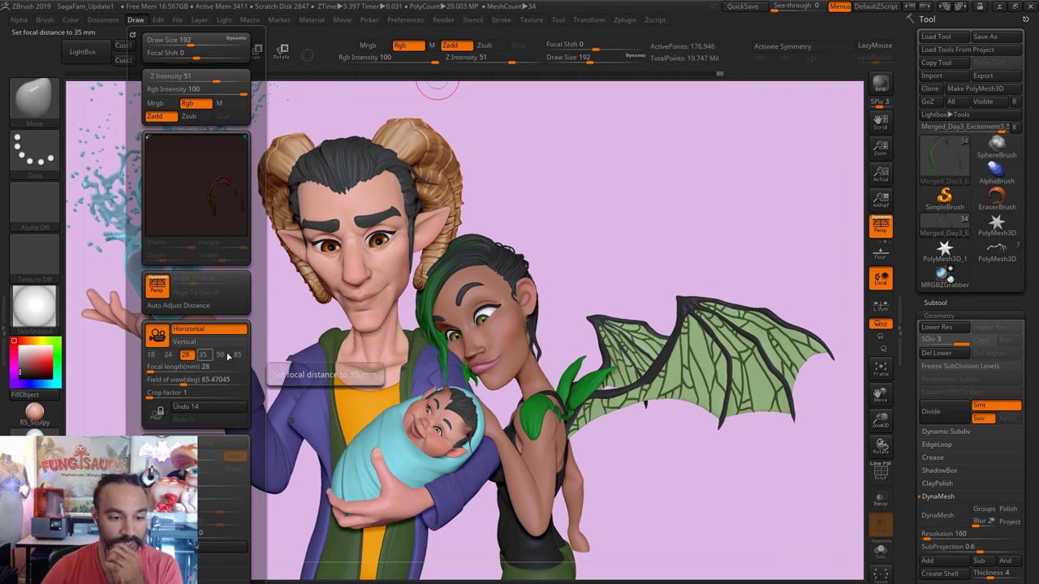
pyautogui.click(201, 354)
pyautogui.click(220, 355)
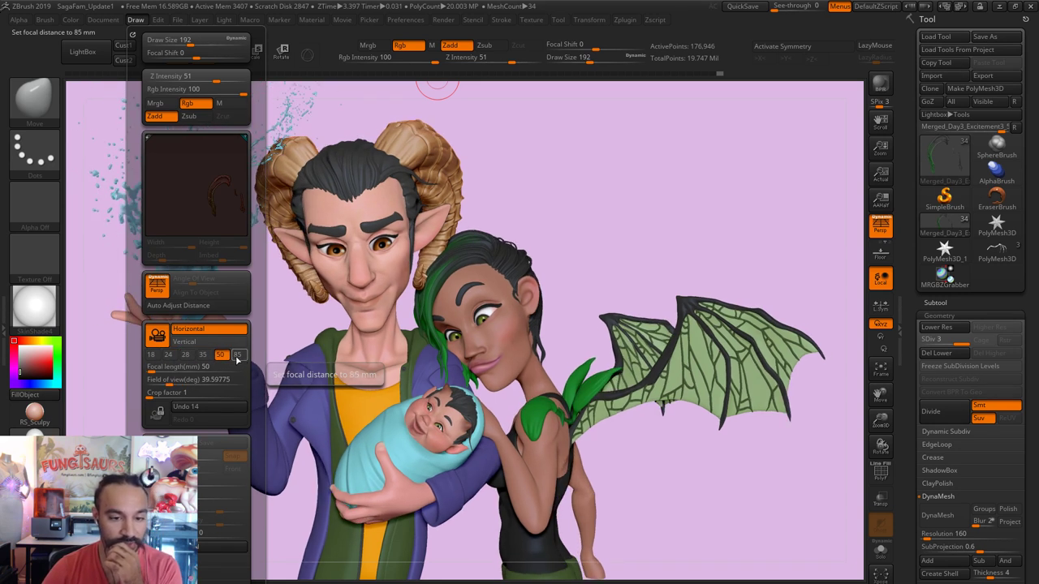
pyautogui.click(237, 354)
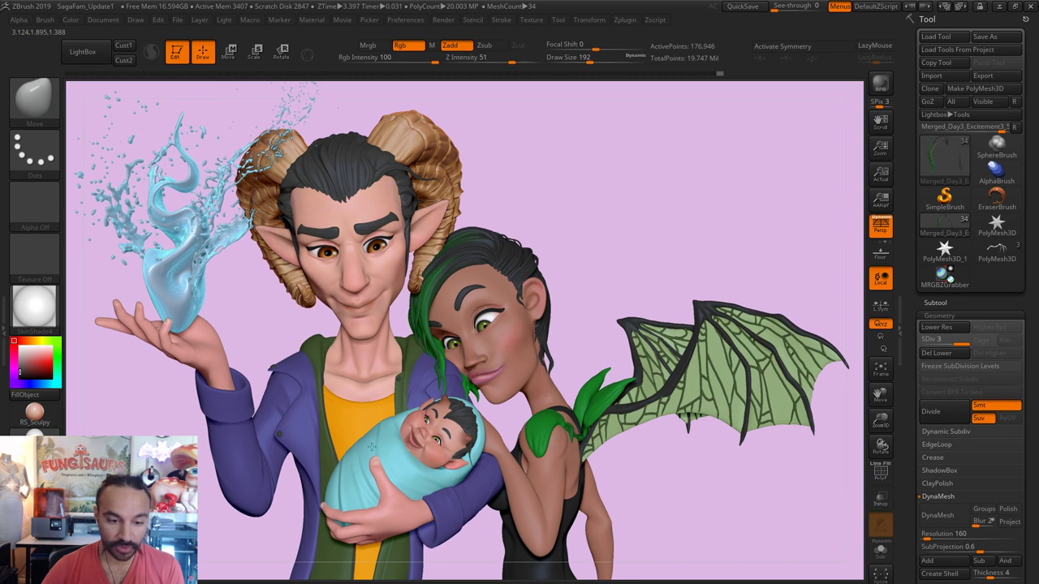
# Step: Set brush size to 108, select the Extract2_2 subtool and briefly toggle Solo on and off
pyautogui.press('s')
pyautogui.moveTo(354, 432); pyautogui.dragTo(311, 422)
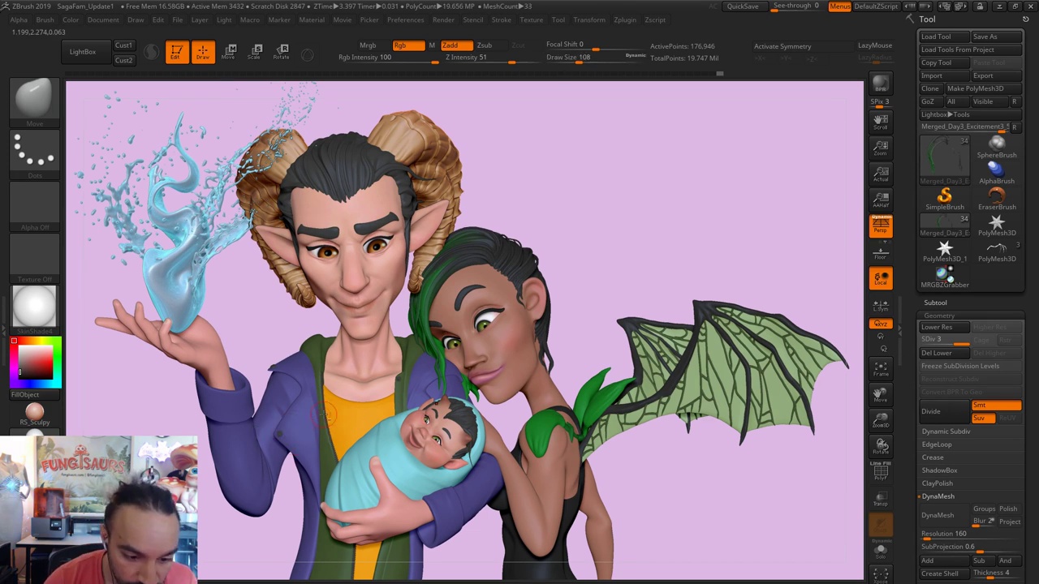
pyautogui.keyDown('alt'); pyautogui.click(323, 416); pyautogui.keyUp('alt')
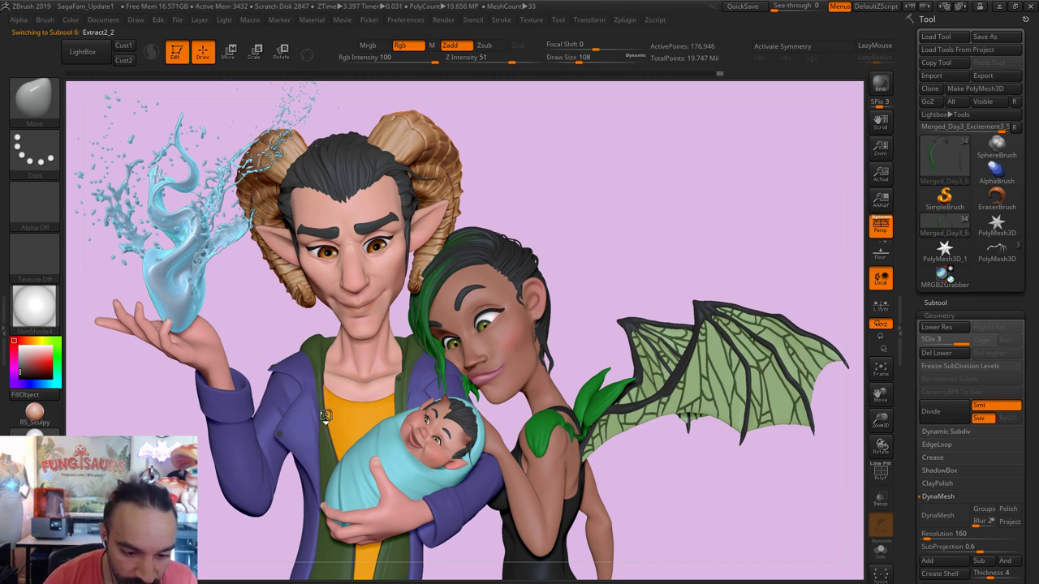
pyautogui.click(882, 553)
pyautogui.click(883, 553)
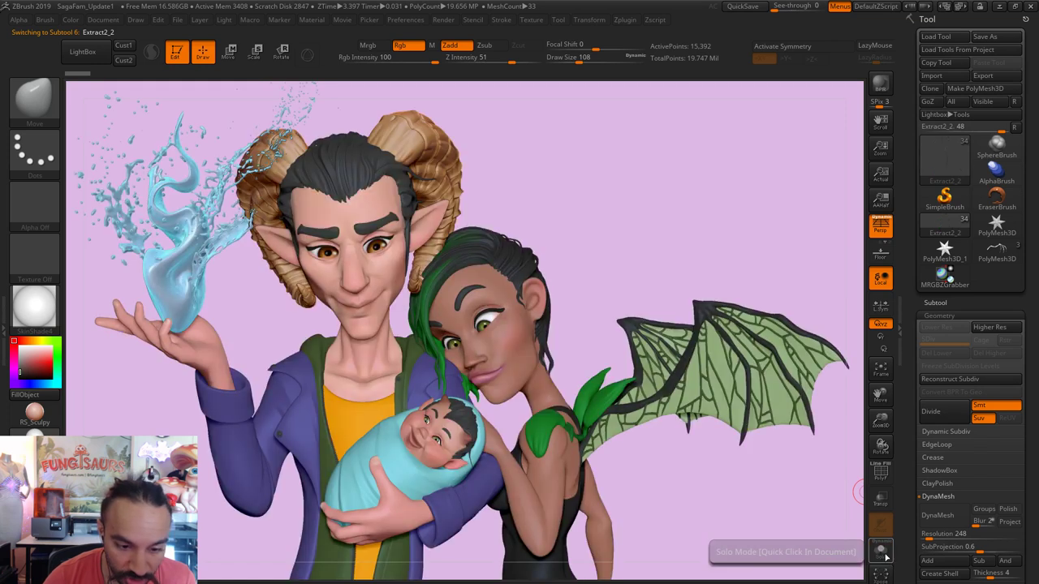
# Step: Inflate the strand slightly in Tool > Deformation and drag a Scale line from neck toward horn
pyautogui.scroll(-3, 1033, 452)
pyautogui.scroll(-2, 971, 489)
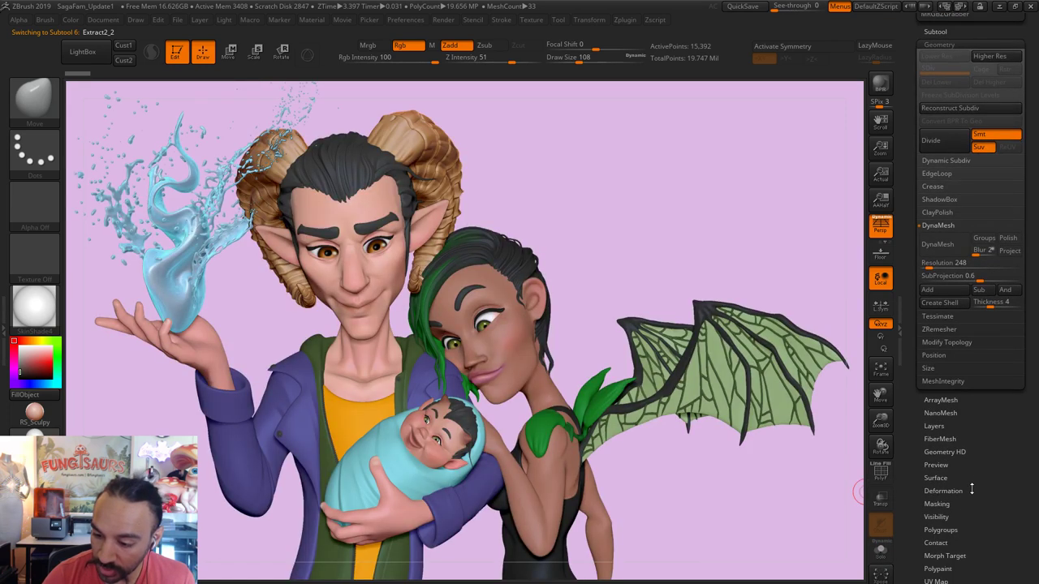
pyautogui.click(943, 491)
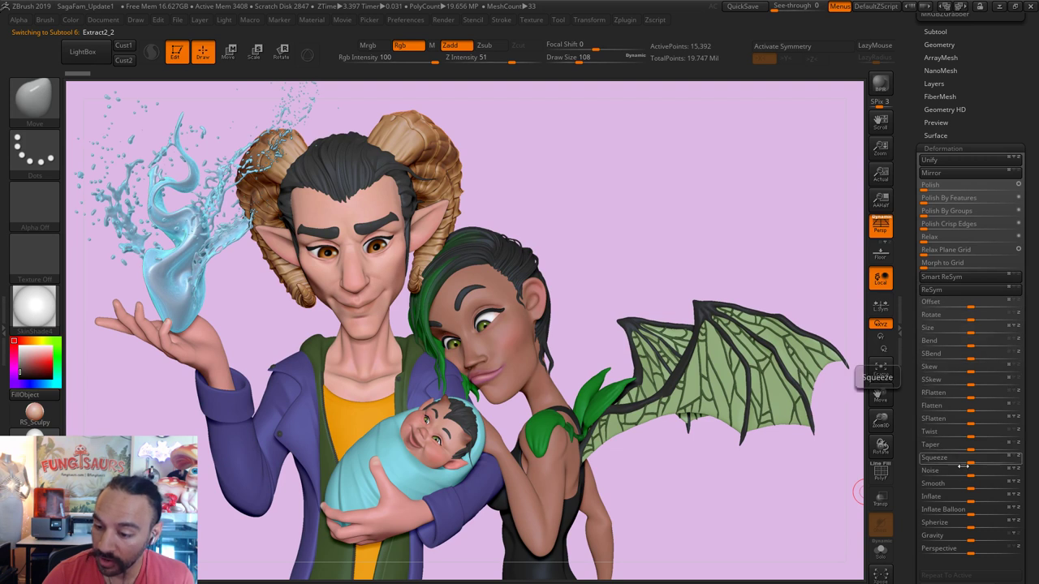
pyautogui.moveTo(972, 500); pyautogui.dragTo(939, 502)
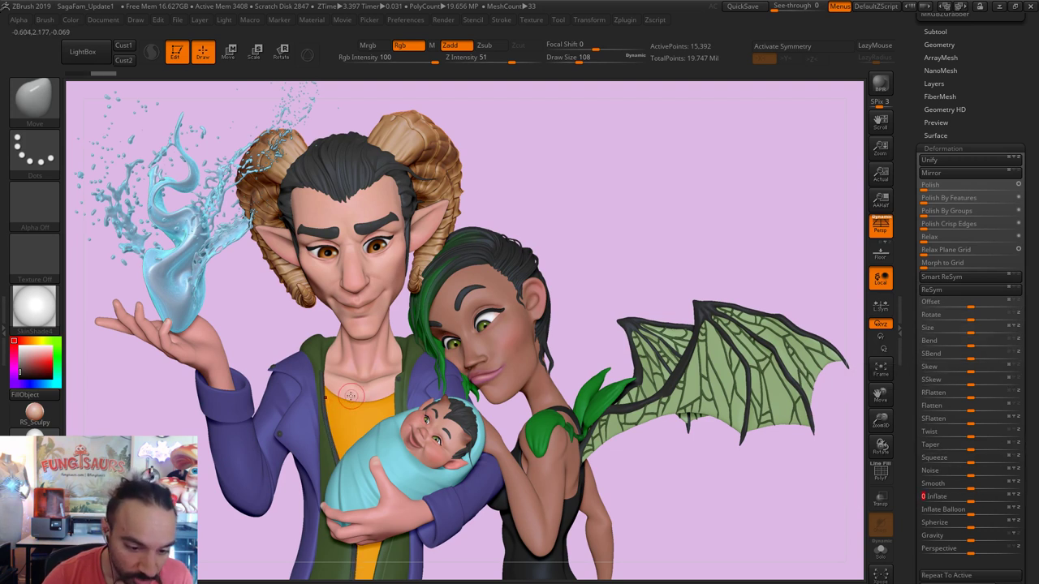
pyautogui.click(253, 53)
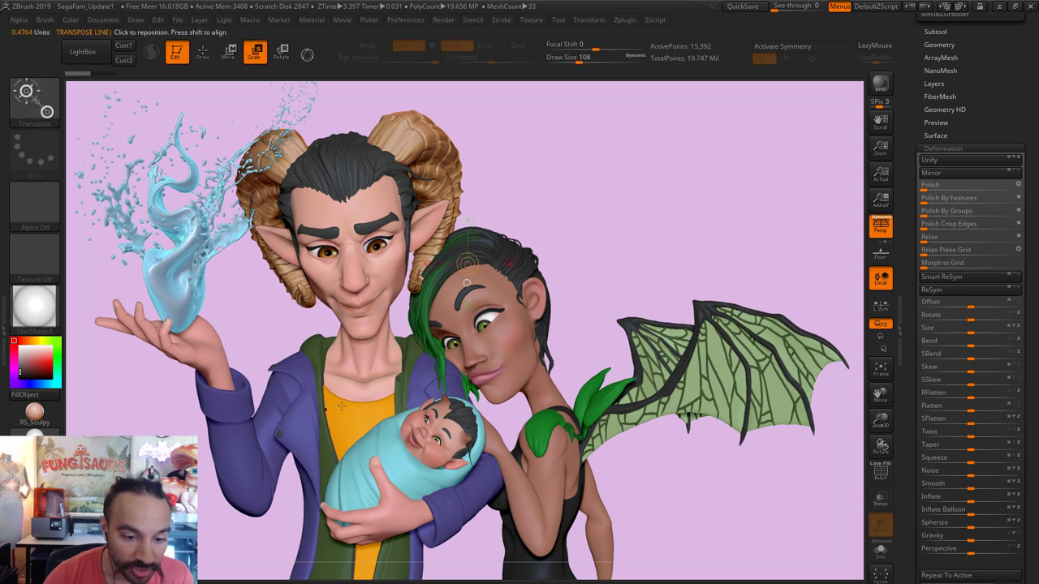
pyautogui.moveTo(321, 371); pyautogui.dragTo(293, 309)
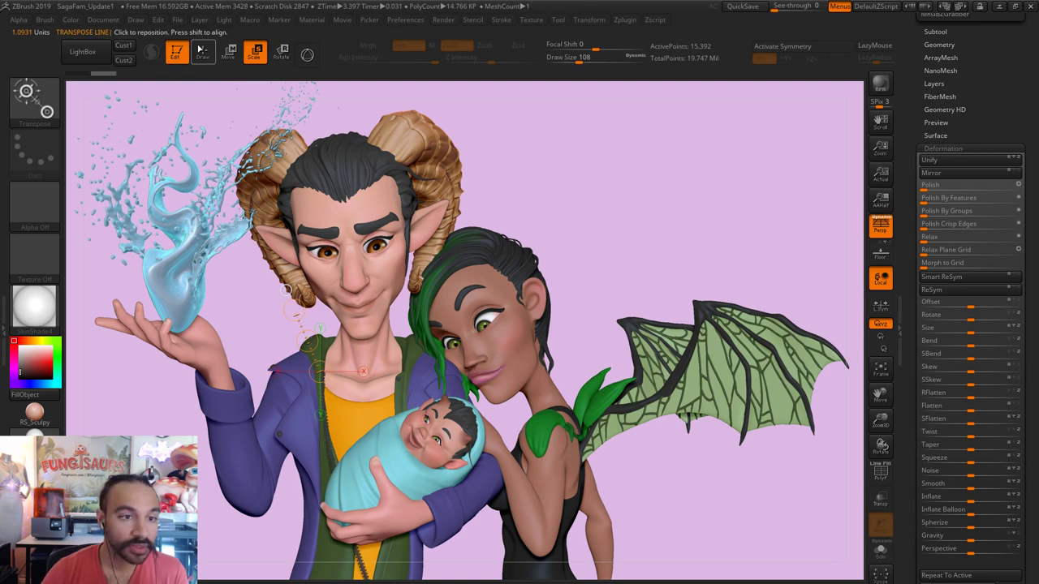
# Step: Return to the Move brush, reframe the figures and lasso-hide the zipper cord below the jacket
pyautogui.press('q')
pyautogui.keyDown('alt'); pyautogui.moveTo(333, 403); pyautogui.dragTo(332, 399); pyautogui.keyUp('alt')
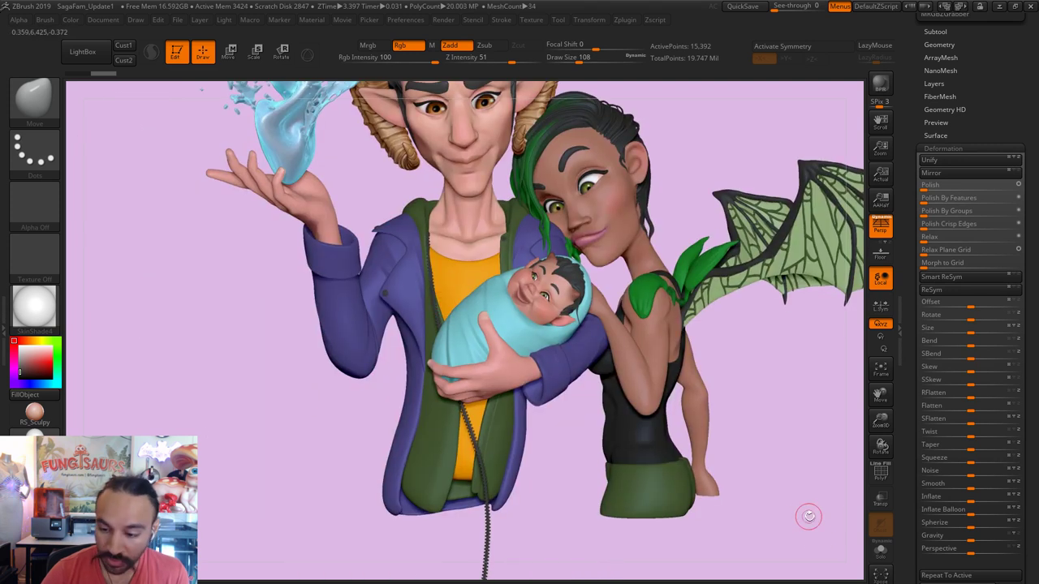
pyautogui.keyDown('alt'); pyautogui.moveTo(587, 545); pyautogui.dragTo(616, 442); pyautogui.keyUp('alt')
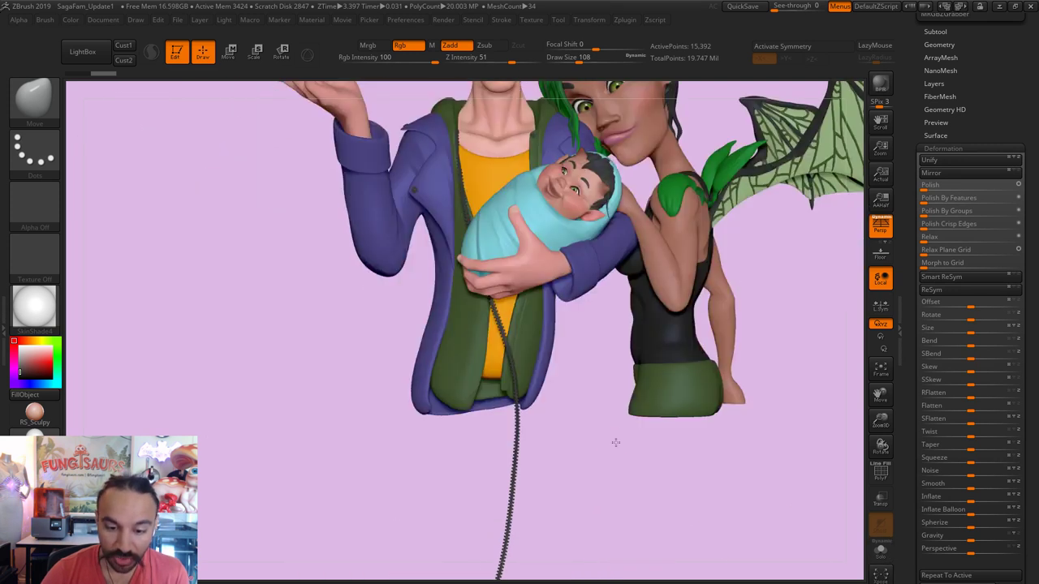
pyautogui.keyDown('alt'); pyautogui.moveTo(521, 437); pyautogui.dragTo(599, 440); pyautogui.keyUp('alt')
pyautogui.hotkey('ctrl', 'shift')
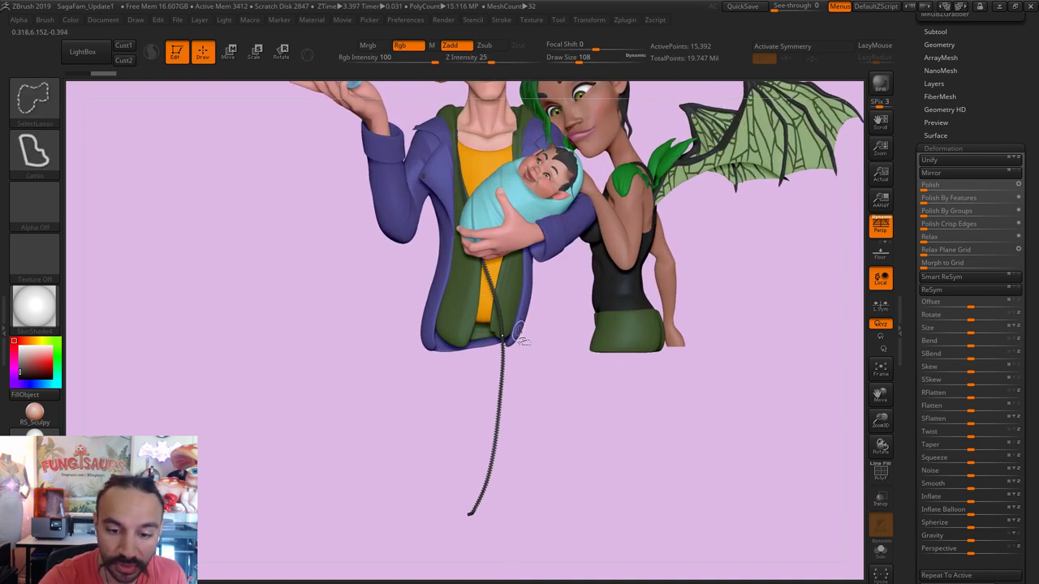
pyautogui.moveTo(543, 340)
pyautogui.keyDown('ctrl'); pyautogui.keyDown('shift'); pyautogui.mouseDown()
pyautogui.moveTo(384, 474)
pyautogui.moveTo(479, 548)
pyautogui.moveTo(631, 504)
pyautogui.mouseUp(); pyautogui.keyUp('shift'); pyautogui.keyUp('ctrl')
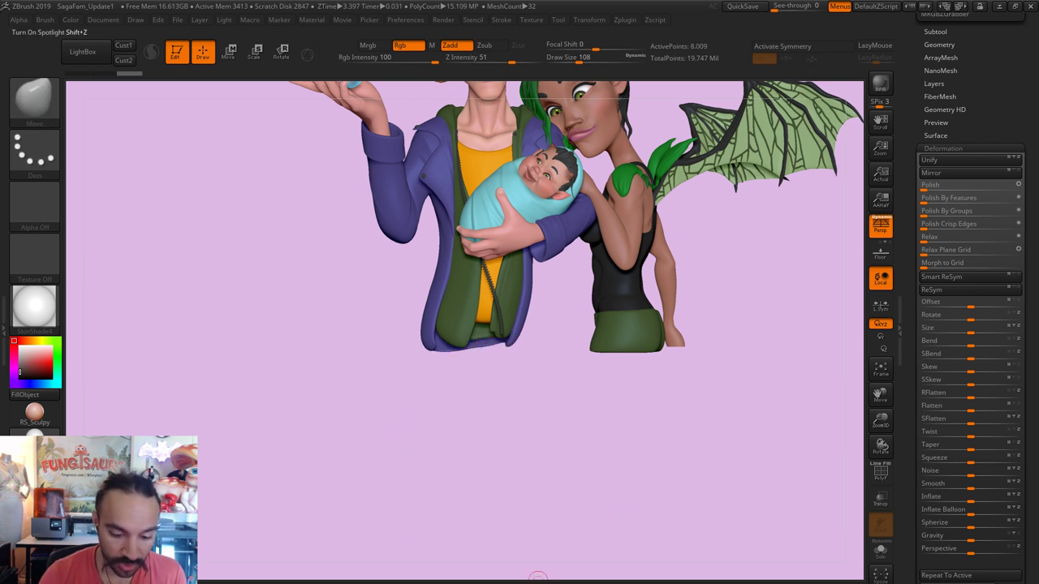
pyautogui.moveTo(575, 441)
pyautogui.keyDown('ctrl'); pyautogui.mouseDown(button='right')
pyautogui.moveTo(681, 421)
pyautogui.moveTo(617, 366)
pyautogui.moveTo(503, 211)
pyautogui.mouseUp(button='right'); pyautogui.keyUp('ctrl')
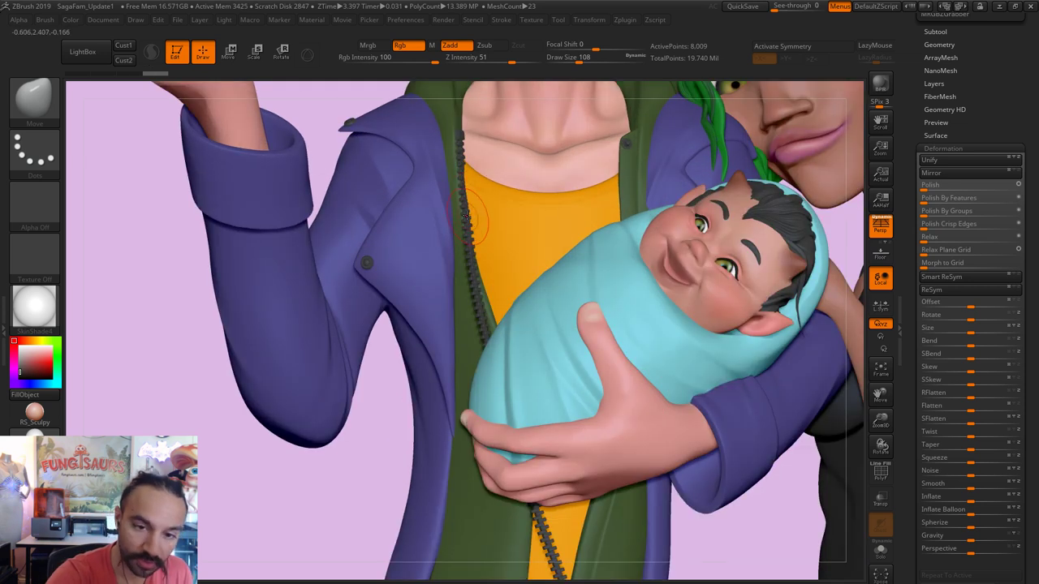
# Step: Adjust the brush size through several values, settling at 293, and show the Subtool list
pyautogui.press('s')
pyautogui.moveTo(465, 167)
pyautogui.mouseDown()
pyautogui.moveTo(476, 167)
pyautogui.moveTo(466, 153)
pyautogui.mouseUp()
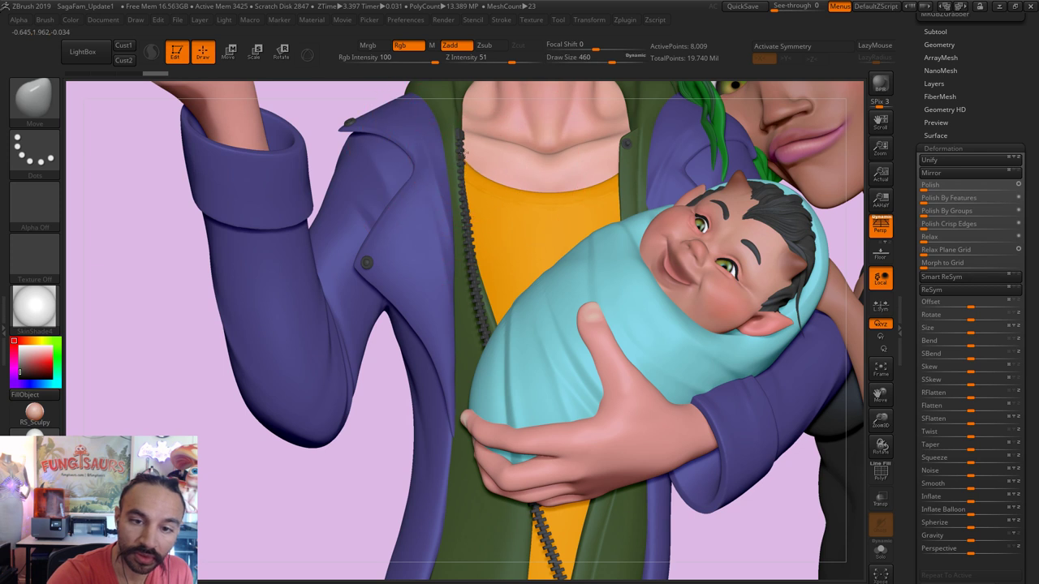
pyautogui.press('s')
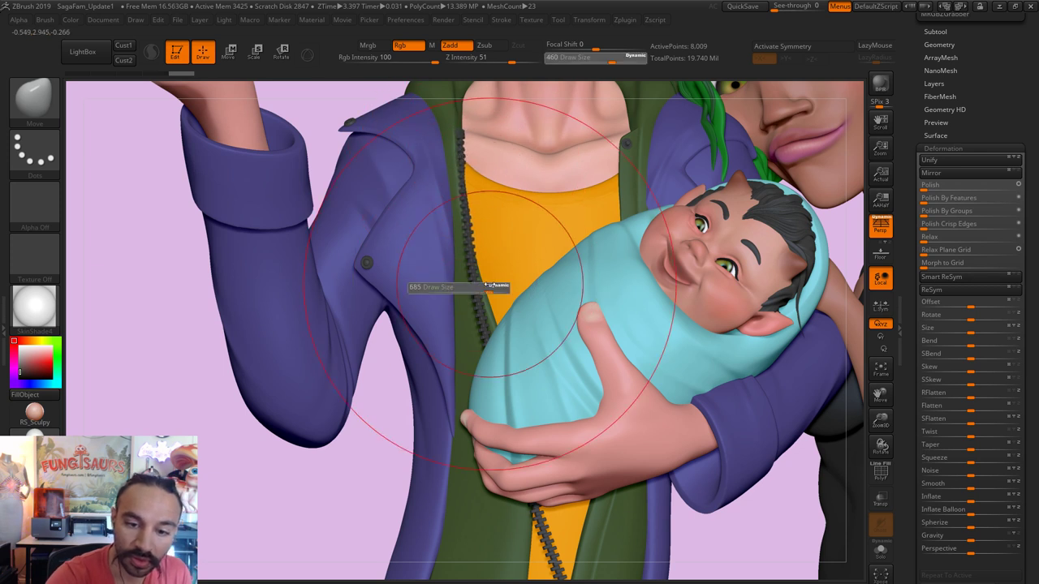
pyautogui.moveTo(456, 289); pyautogui.dragTo(478, 289)
pyautogui.press('s')
pyautogui.moveTo(479, 251); pyautogui.dragTo(451, 251)
pyautogui.press('s')
pyautogui.moveTo(484, 327); pyautogui.dragTo(510, 326)
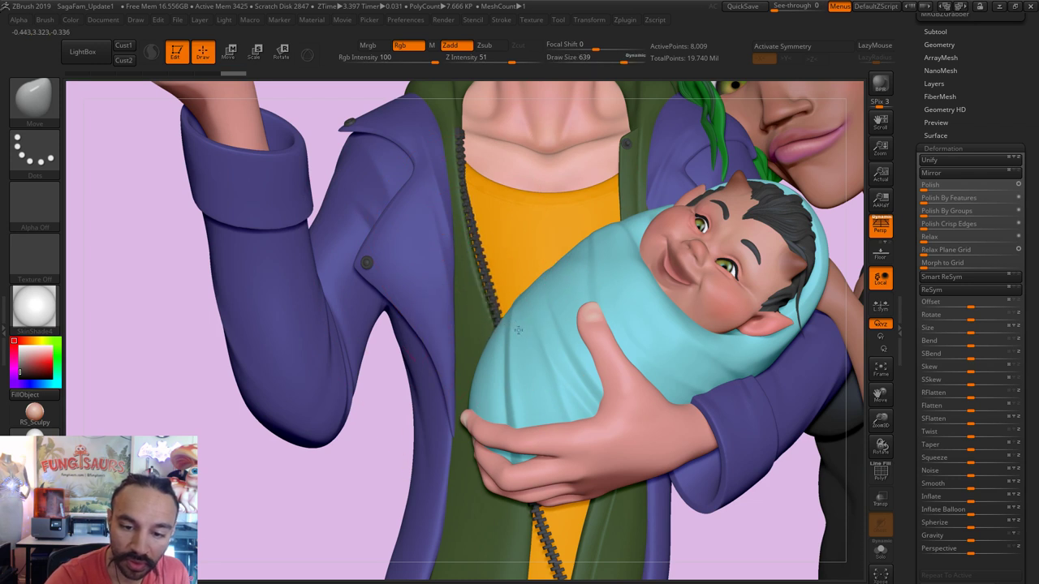
pyautogui.press('s')
pyautogui.moveTo(485, 228); pyautogui.dragTo(469, 230)
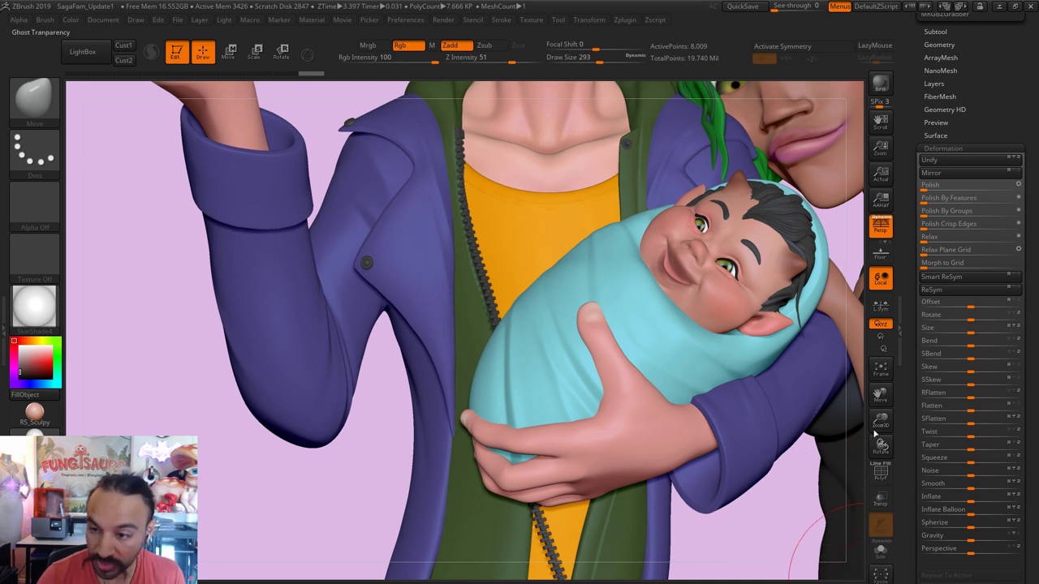
pyautogui.click(935, 31)
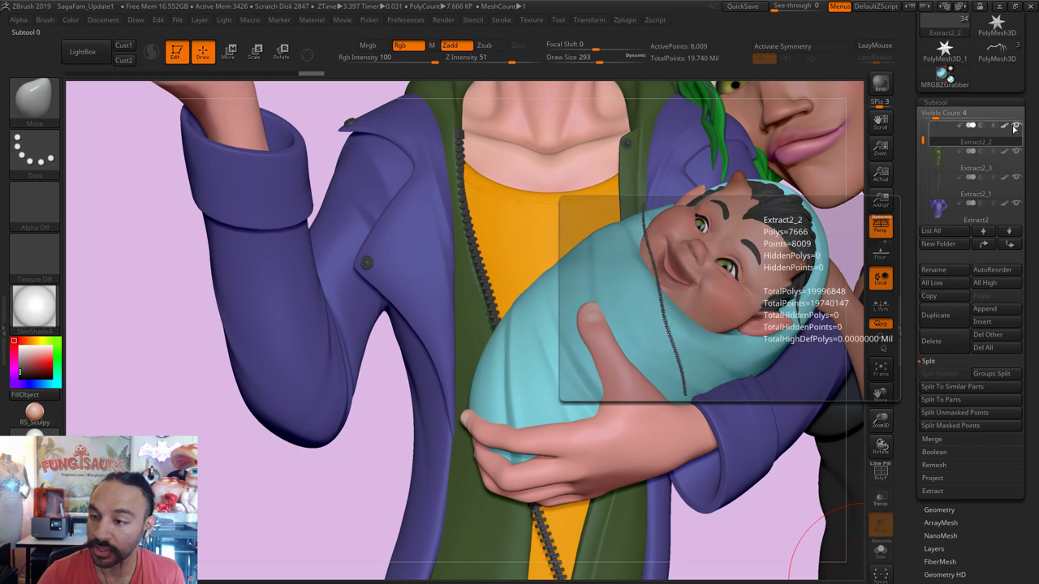
# Step: Solo the zipper subtool with the green jacket visible, turned to its front, brush size 676
pyautogui.click(1015, 127)
pyautogui.click(1016, 151)
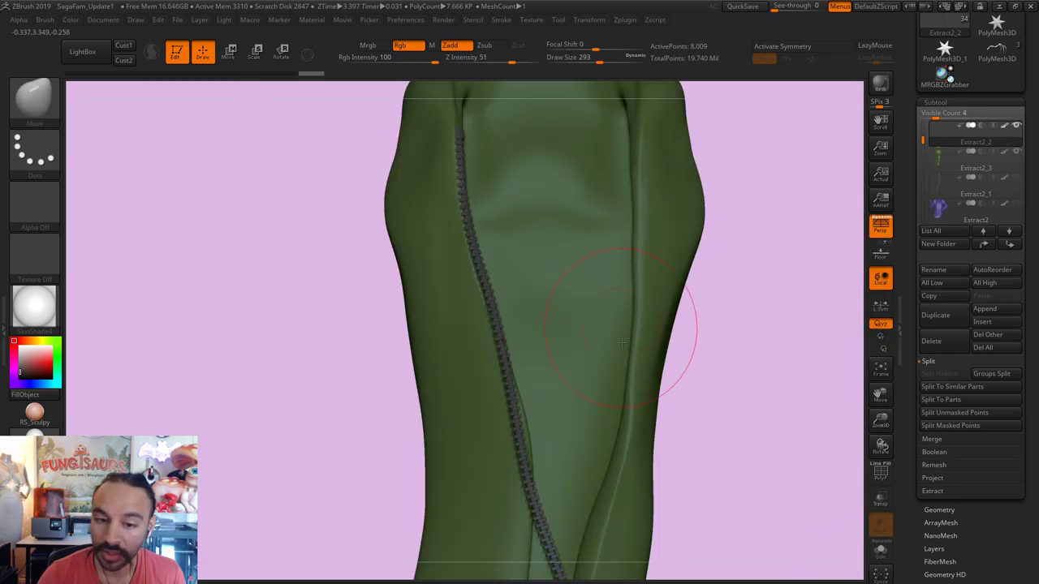
pyautogui.moveTo(622, 343); pyautogui.dragTo(731, 342, button='right')
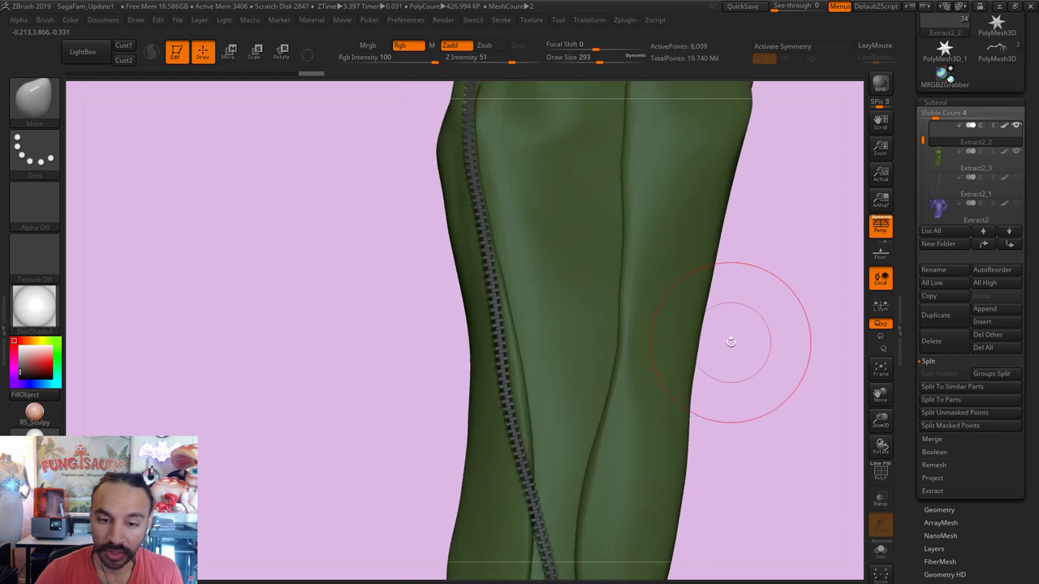
pyautogui.press('s')
pyautogui.moveTo(488, 348); pyautogui.dragTo(527, 365)
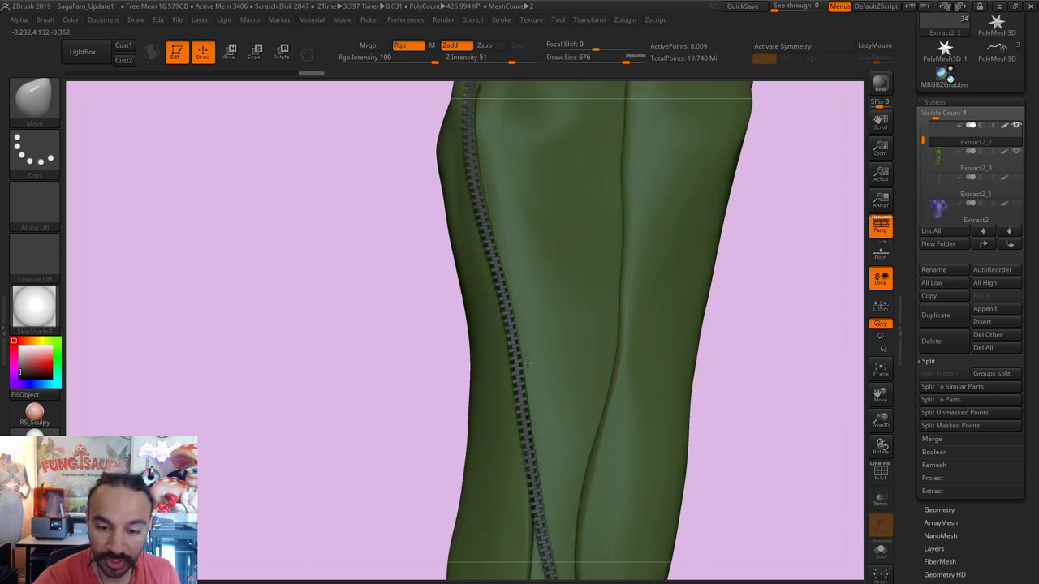
# Step: With the Move brush at size 1000, pull the zipper's lower end left and bend its middle
pyautogui.moveTo(755, 287); pyautogui.dragTo(563, 505, button='right')
pyautogui.press('s')
pyautogui.moveTo(488, 422); pyautogui.dragTo(506, 422)
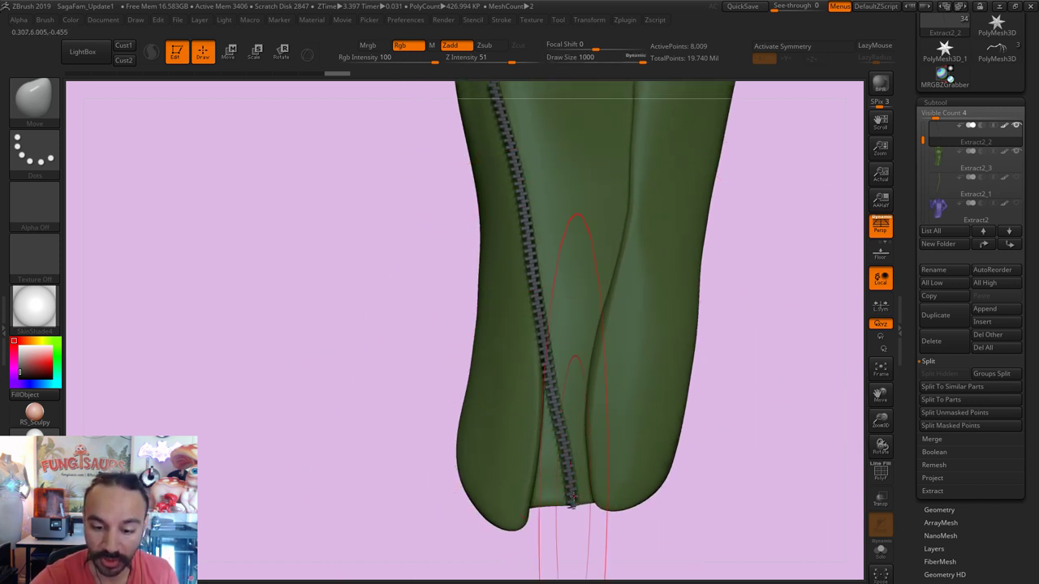
pyautogui.moveTo(573, 501); pyautogui.dragTo(520, 510)
pyautogui.press('s')
pyautogui.moveTo(554, 422)
pyautogui.mouseDown()
pyautogui.moveTo(519, 421)
pyautogui.moveTo(539, 406)
pyautogui.moveTo(544, 381)
pyautogui.mouseUp()
pyautogui.press('s')
pyautogui.moveTo(530, 308); pyautogui.dragTo(539, 293)
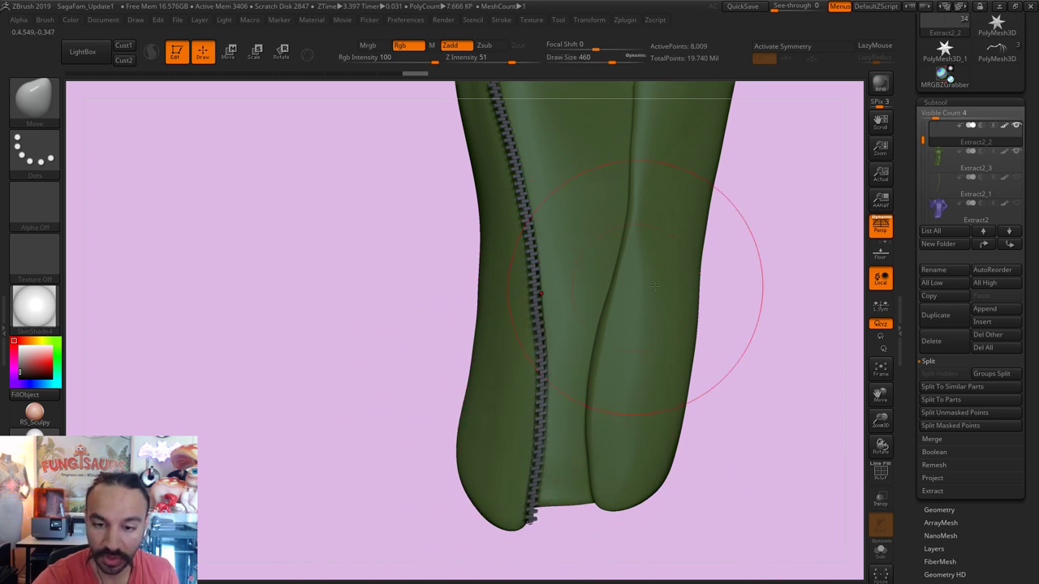
# Step: Pull the zipper's lower end further left to the jacket hem at brush size 1000
pyautogui.moveTo(655, 286); pyautogui.dragTo(554, 308, button='right')
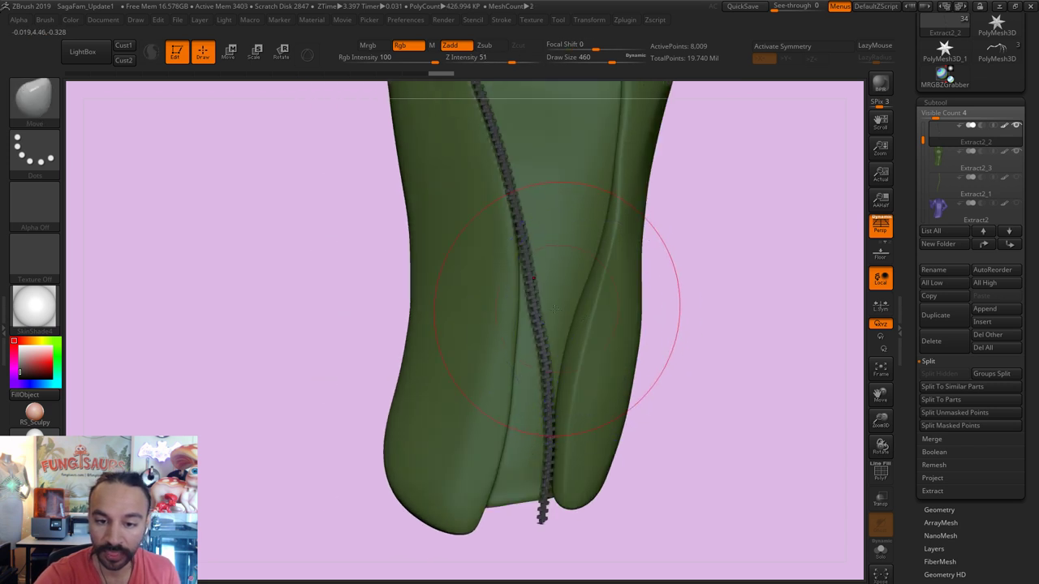
pyautogui.press('s')
pyautogui.moveTo(554, 308); pyautogui.dragTo(601, 309)
pyautogui.moveTo(499, 452); pyautogui.dragTo(467, 501)
pyautogui.press('s')
pyautogui.press('s')
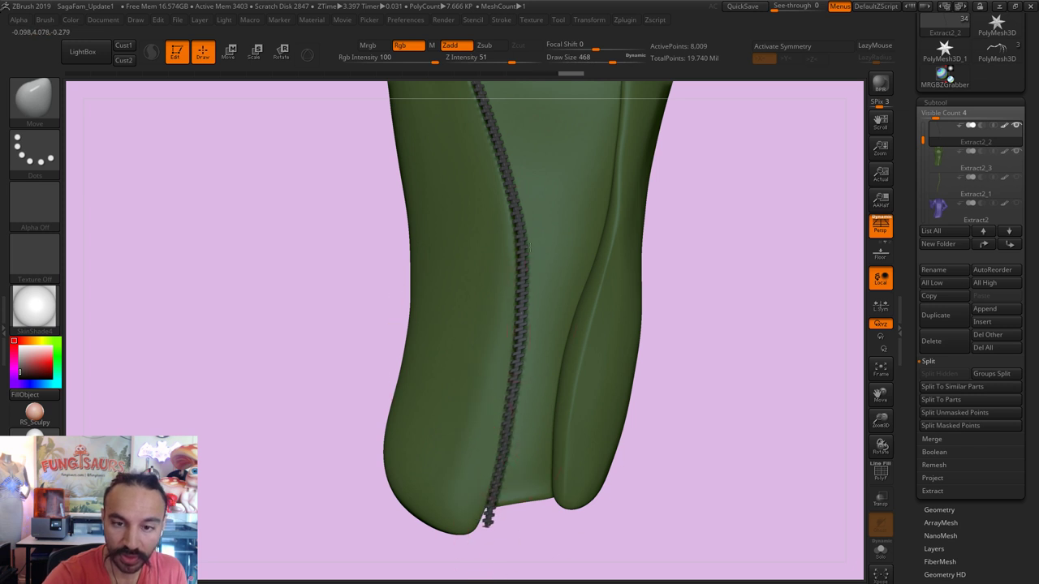
pyautogui.moveTo(741, 249); pyautogui.dragTo(674, 399)
pyautogui.moveTo(940, 134)
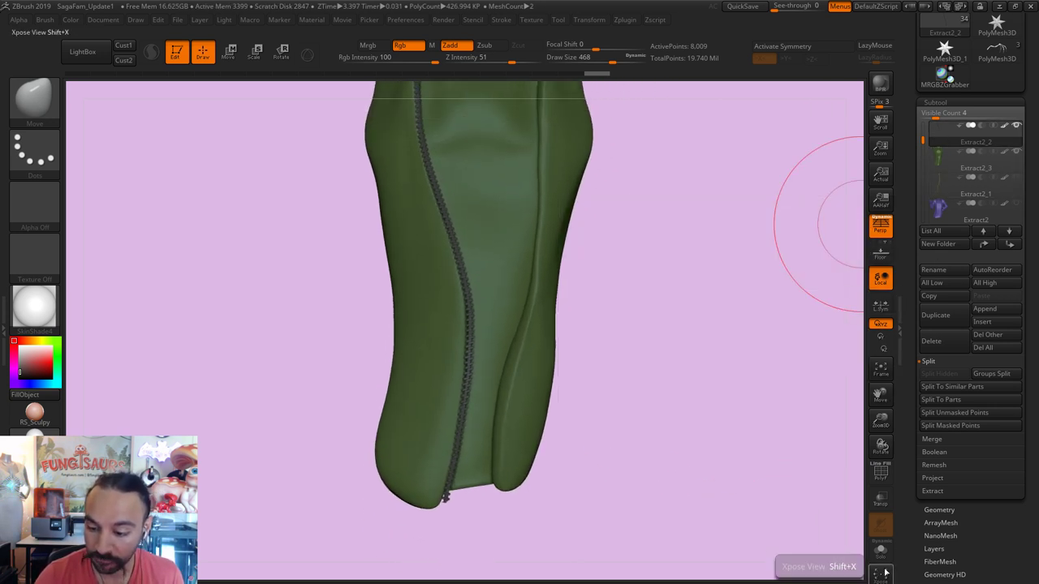
# Step: Delete the old zipper subtool and confirm the deletion
pyautogui.click(946, 342)
pyautogui.click(844, 365)
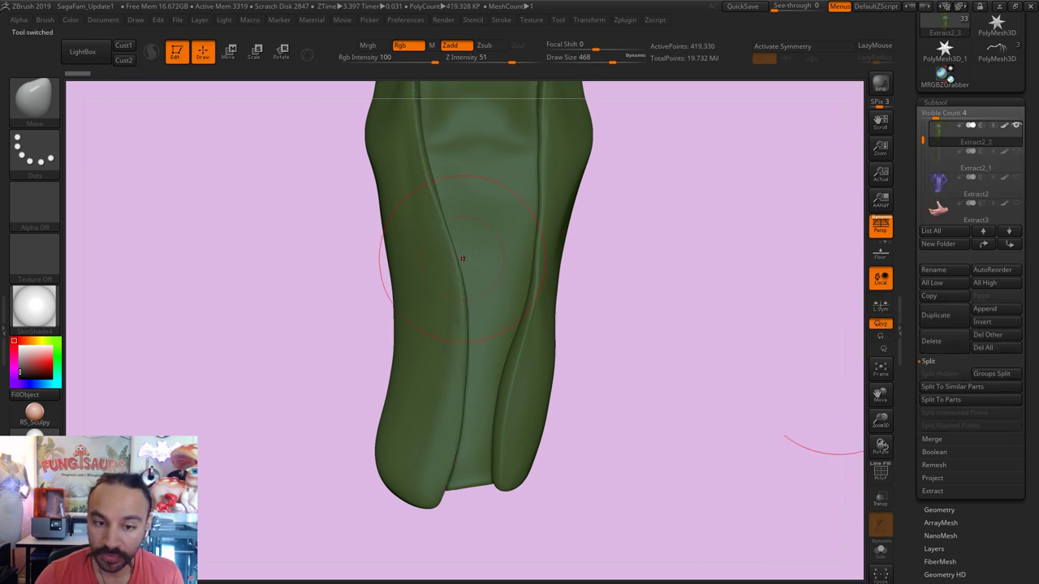
pyautogui.moveTo(682, 323); pyautogui.dragTo(672, 381)
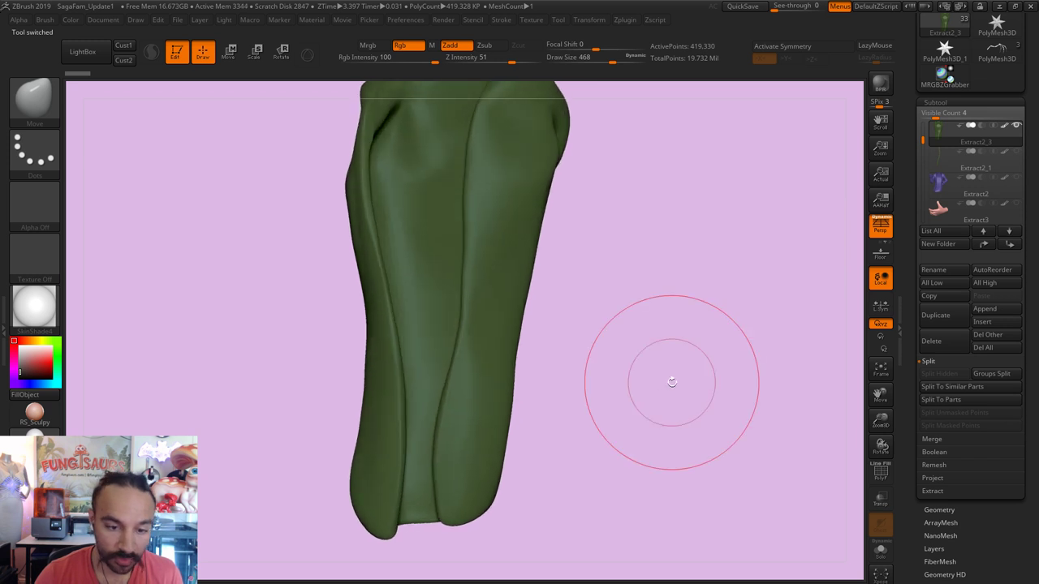
# Step: Polish the green jacket with the hPolish and Smooth brushes at smaller sizes around 68-217
pyautogui.press('b')
pyautogui.press('h')
pyautogui.press('p')
pyautogui.press('s')
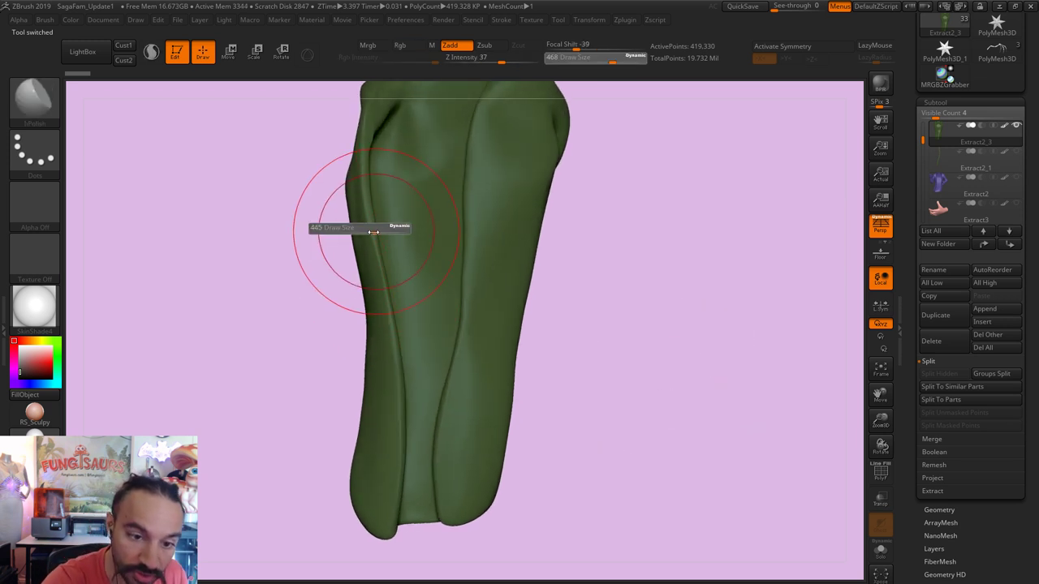
pyautogui.moveTo(395, 226); pyautogui.dragTo(338, 239)
pyautogui.press('s')
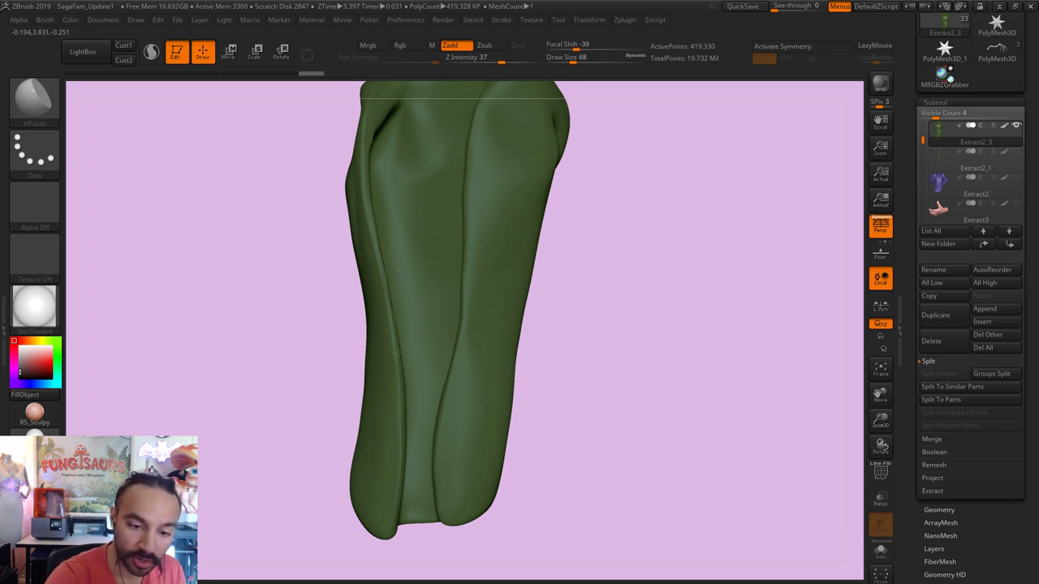
pyautogui.moveTo(400, 356); pyautogui.dragTo(372, 274, button='right')
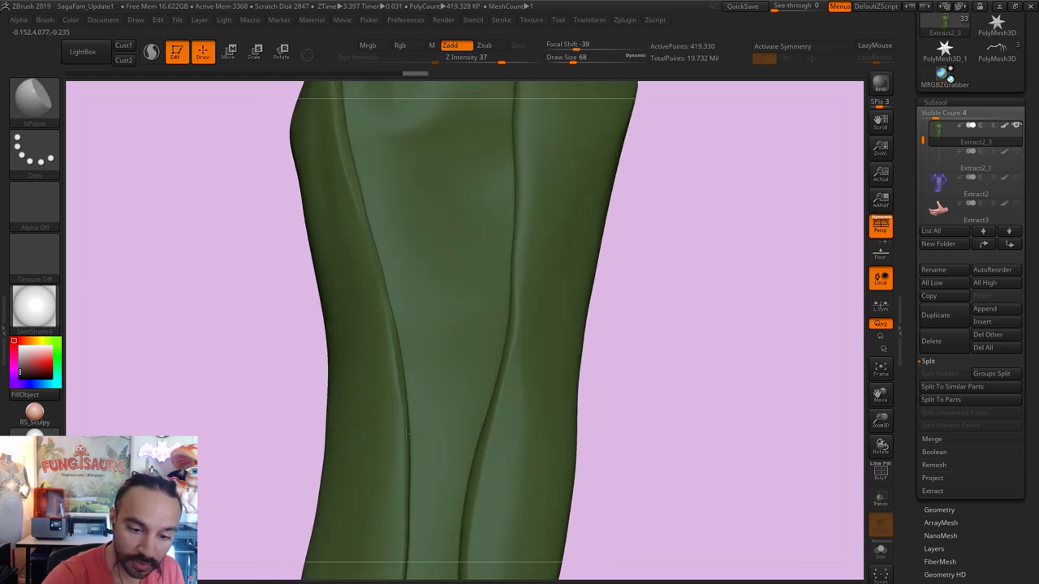
pyautogui.moveTo(406, 432); pyautogui.dragTo(414, 247, button='right')
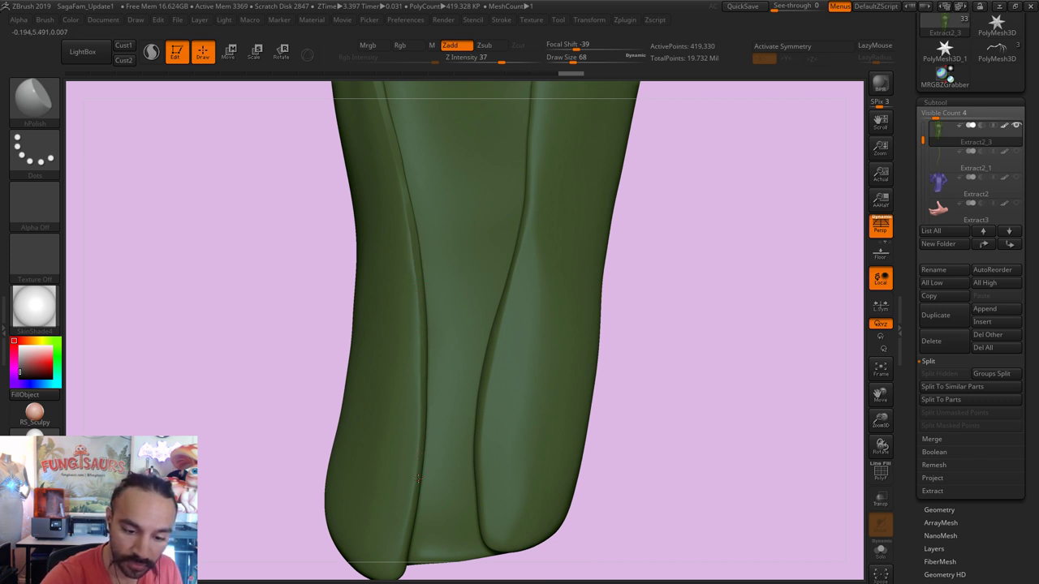
pyautogui.press('s')
pyautogui.press('shift')
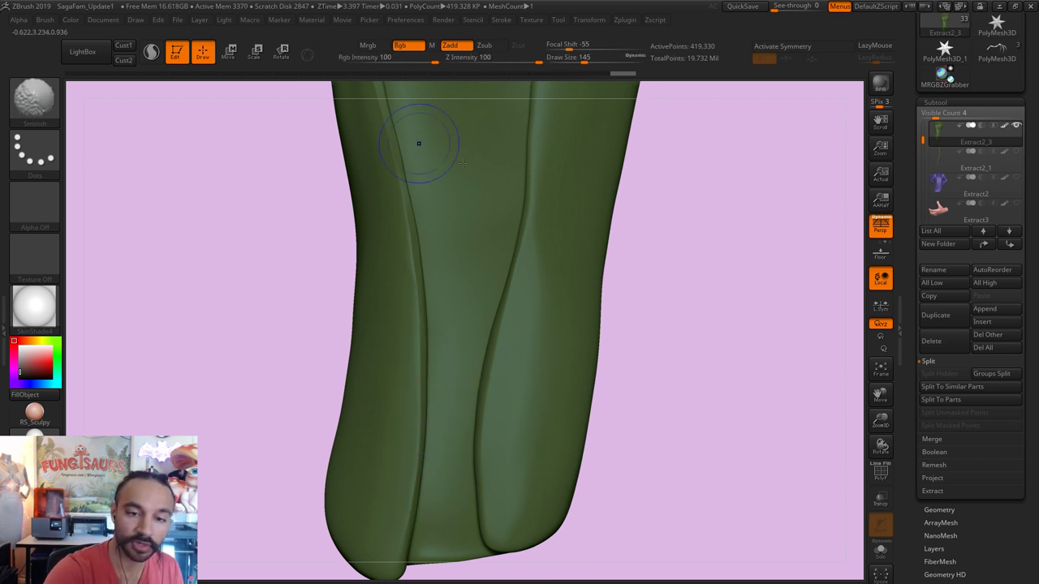
pyautogui.moveTo(419, 144); pyautogui.dragTo(428, 361, button='right')
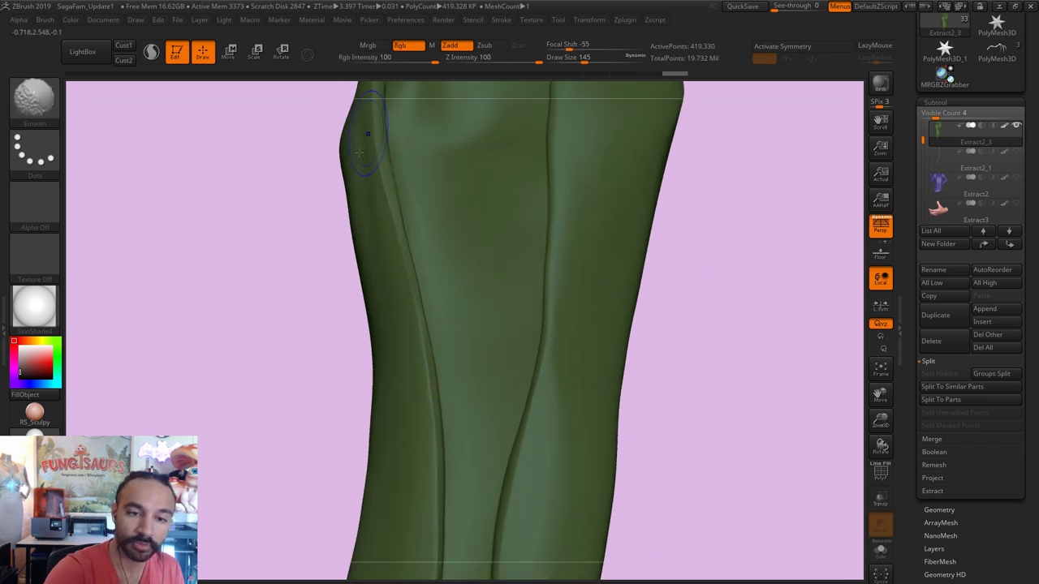
pyautogui.moveTo(360, 152); pyautogui.dragTo(325, 360, button='right')
# Step: Pick the IMM Zipper brush with Semi-Open-Zips and draw a curve along the jacket's left front edge
pyautogui.click(52, 125)
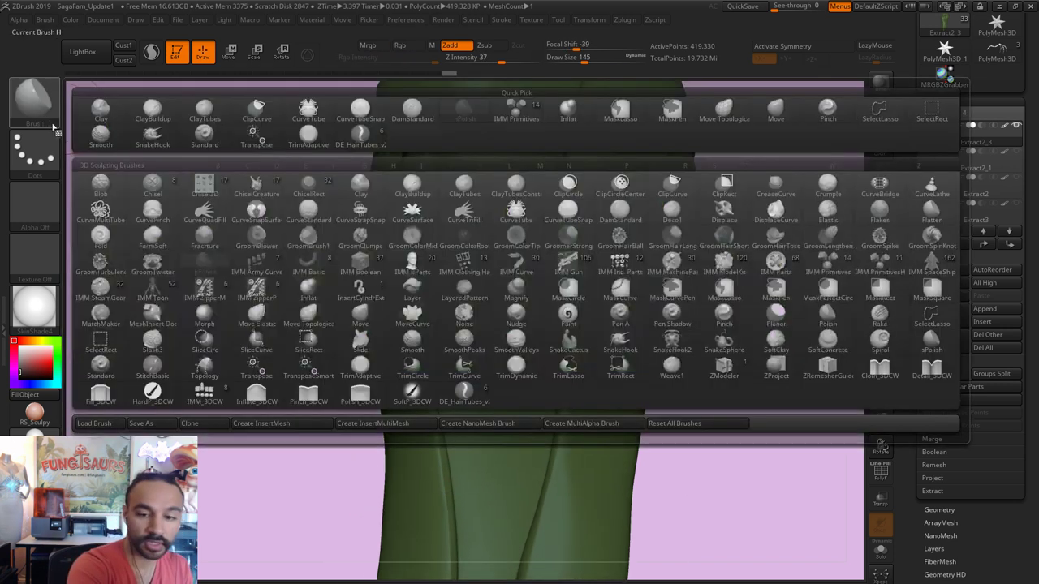
pyautogui.click(464, 264)
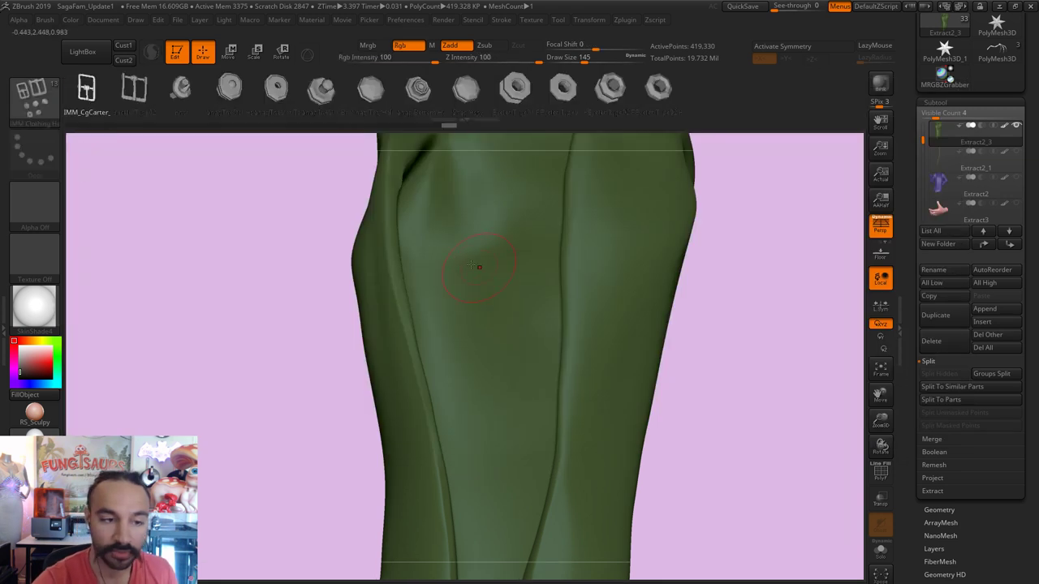
pyautogui.click(35, 96)
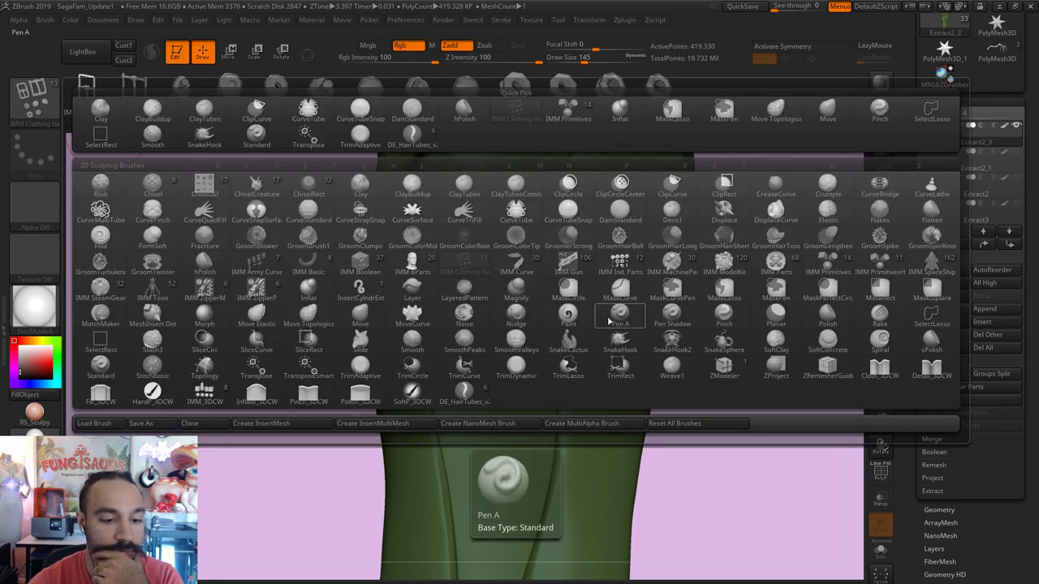
pyautogui.click(267, 292)
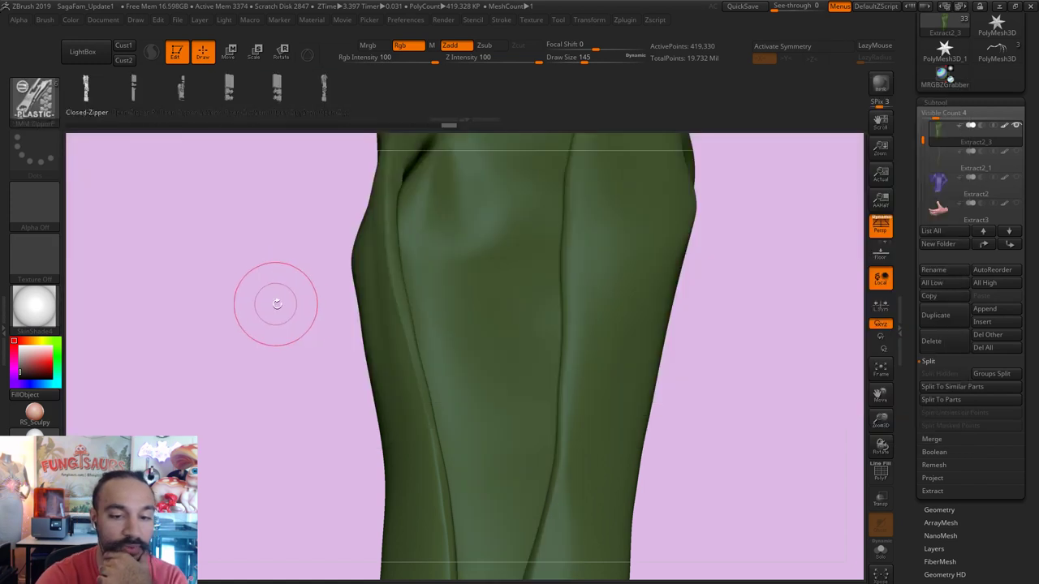
pyautogui.keyDown('alt'); pyautogui.moveTo(341, 314); pyautogui.dragTo(297, 343); pyautogui.keyUp('alt')
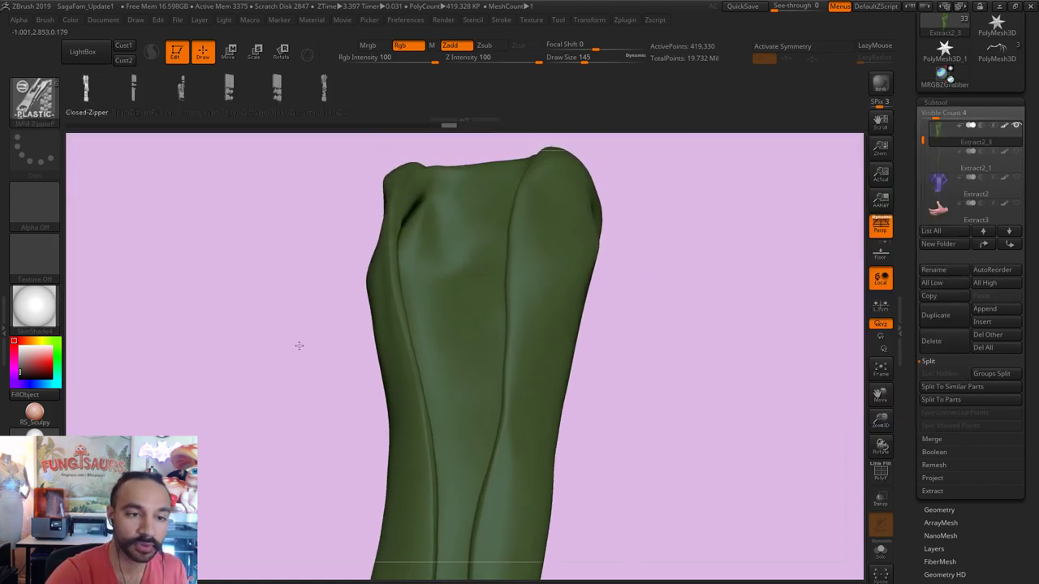
pyautogui.click(231, 89)
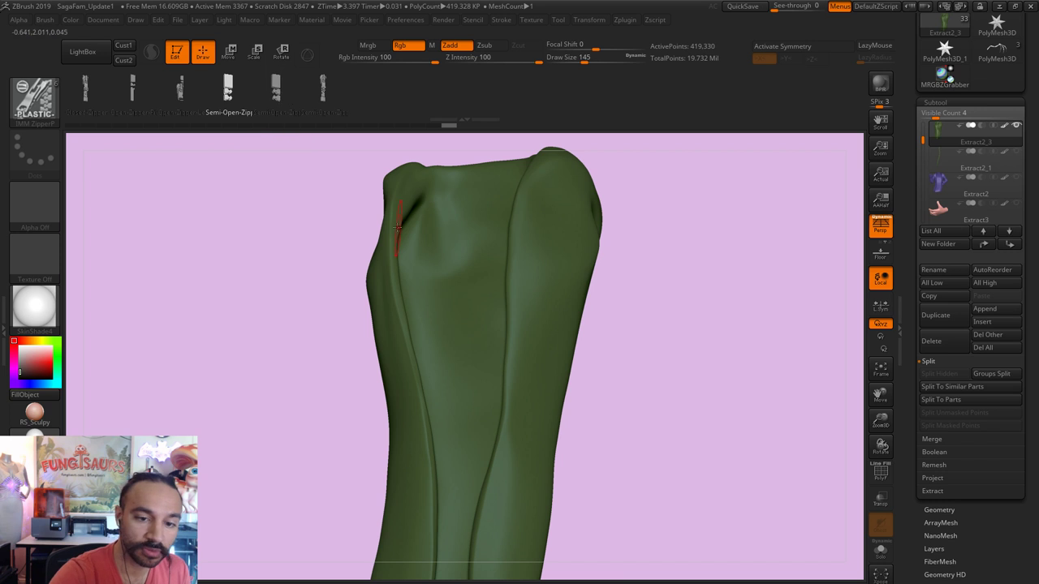
pyautogui.moveTo(406, 327); pyautogui.dragTo(418, 391)
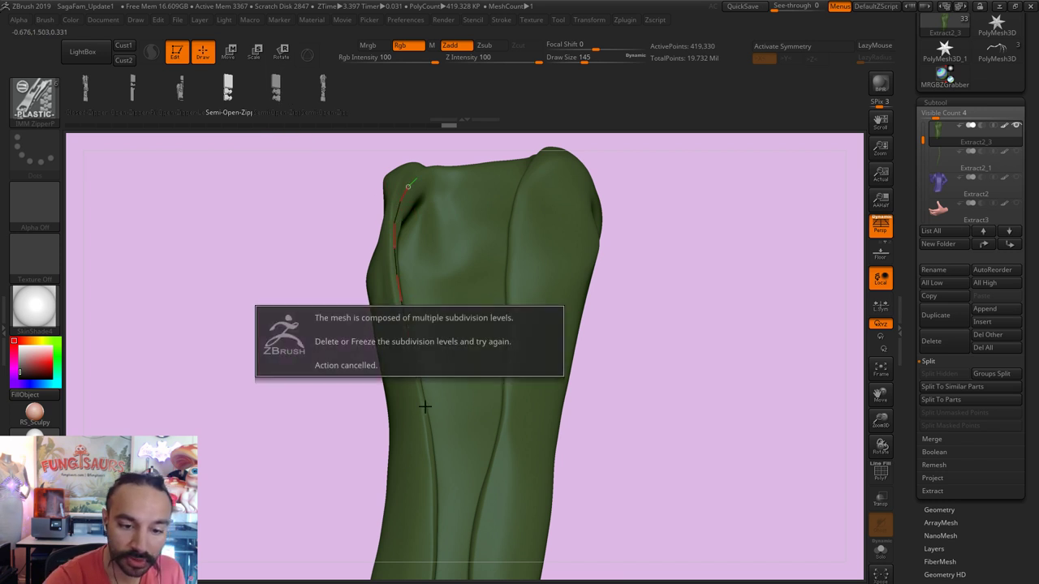
pyautogui.click(939, 510)
# Step: Delete the jacket's lower subdivision levels, insert a trial zipper, then undo it
pyautogui.click(961, 152)
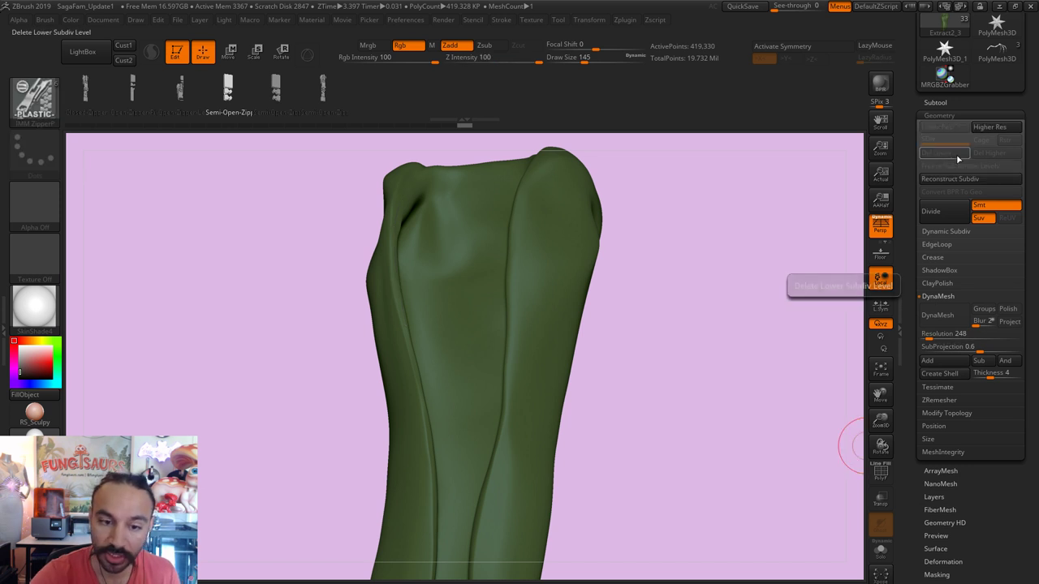
pyautogui.click(429, 417)
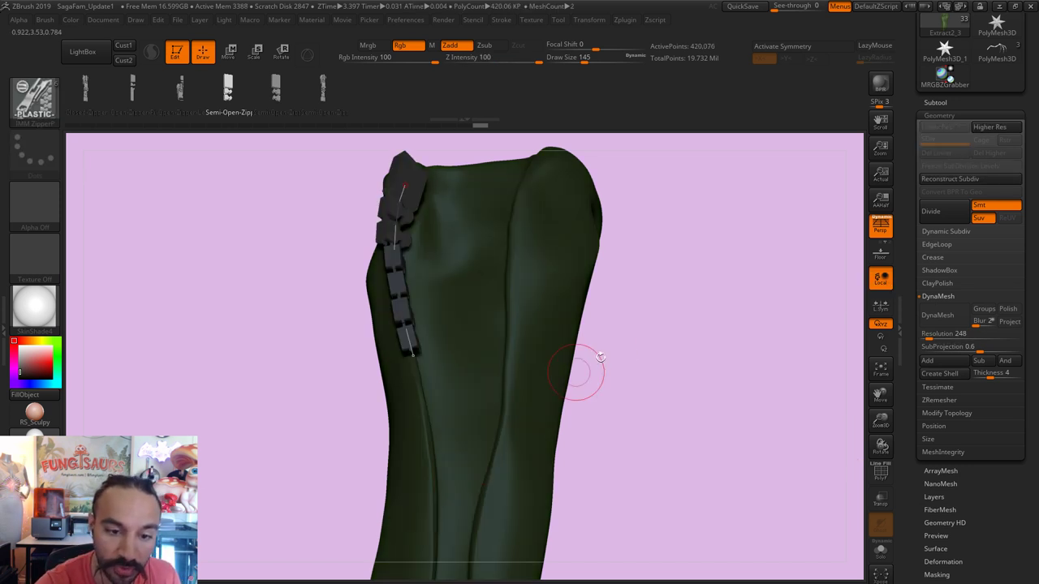
pyautogui.moveTo(580, 371)
pyautogui.mouseDown()
pyautogui.moveTo(703, 341)
pyautogui.moveTo(665, 351)
pyautogui.moveTo(645, 340)
pyautogui.moveTo(674, 320)
pyautogui.moveTo(676, 302)
pyautogui.mouseUp()
pyautogui.hotkey('ctrl', 'z')
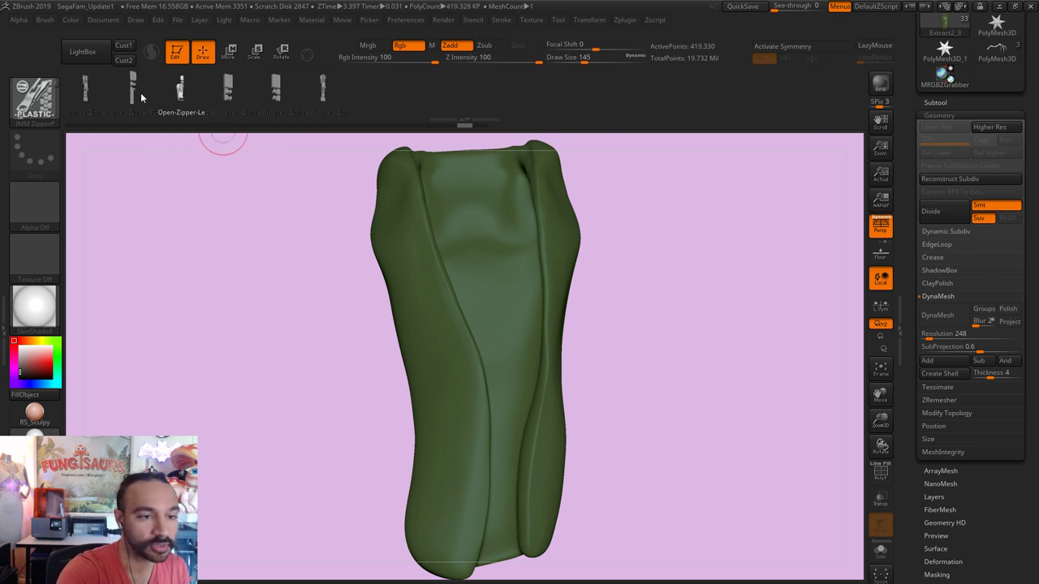
# Step: Retry the zipper along the left seam at brush sizes 77 and 46, undoing each attempt
pyautogui.moveTo(668, 244); pyautogui.dragTo(600, 248)
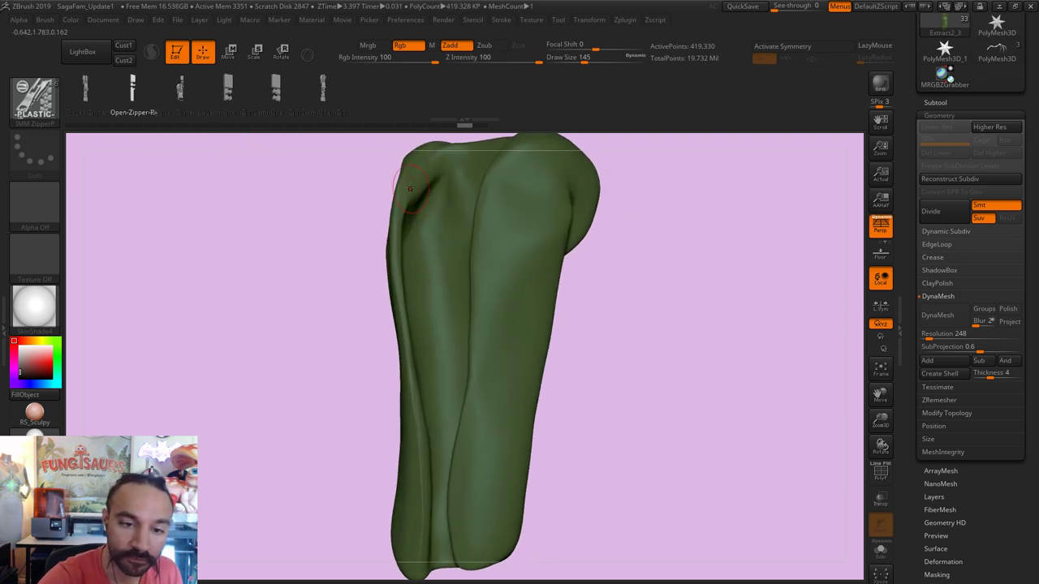
pyautogui.moveTo(365, 234)
pyautogui.mouseDown()
pyautogui.moveTo(392, 167)
pyautogui.moveTo(410, 172)
pyautogui.mouseUp()
pyautogui.press('s')
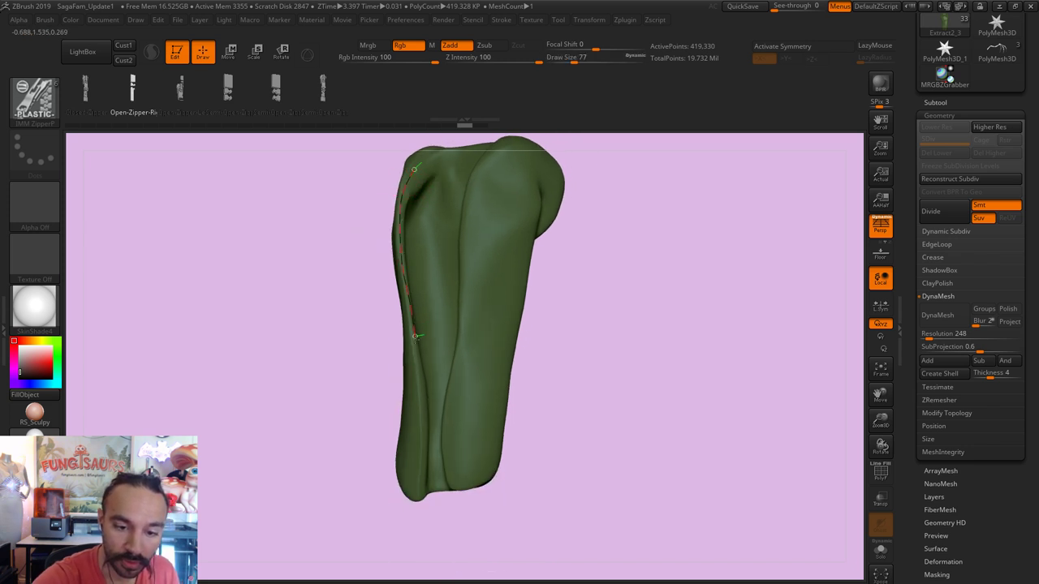
pyautogui.moveTo(420, 493); pyautogui.dragTo(419, 493)
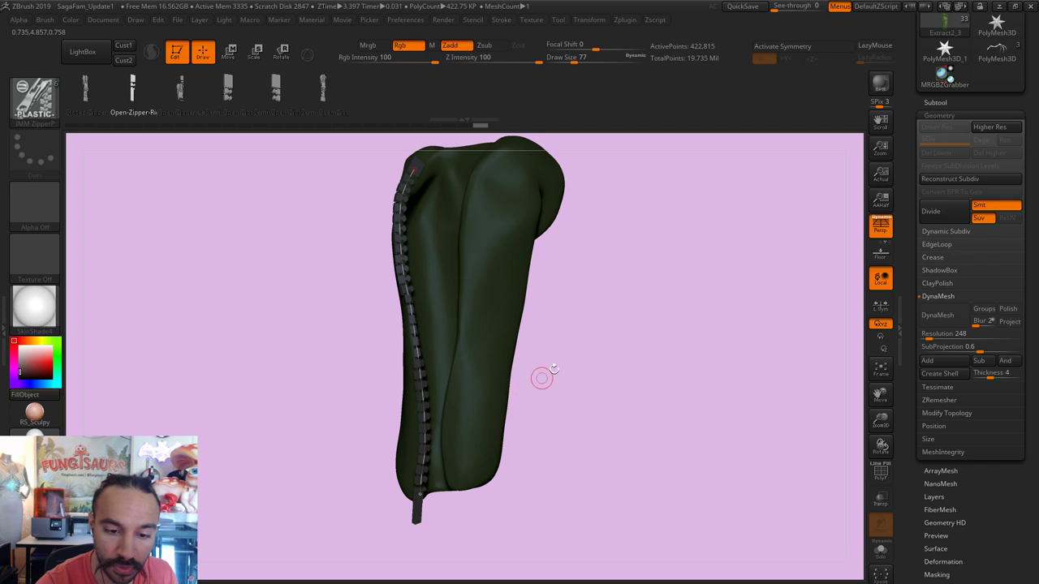
pyautogui.moveTo(541, 375)
pyautogui.mouseDown()
pyautogui.moveTo(578, 343)
pyautogui.moveTo(658, 325)
pyautogui.moveTo(615, 348)
pyautogui.mouseUp()
pyautogui.hotkey('ctrl', 'z')
pyautogui.press('s')
pyautogui.moveTo(422, 172); pyautogui.dragTo(413, 173)
pyautogui.moveTo(313, 271); pyautogui.dragTo(334, 230)
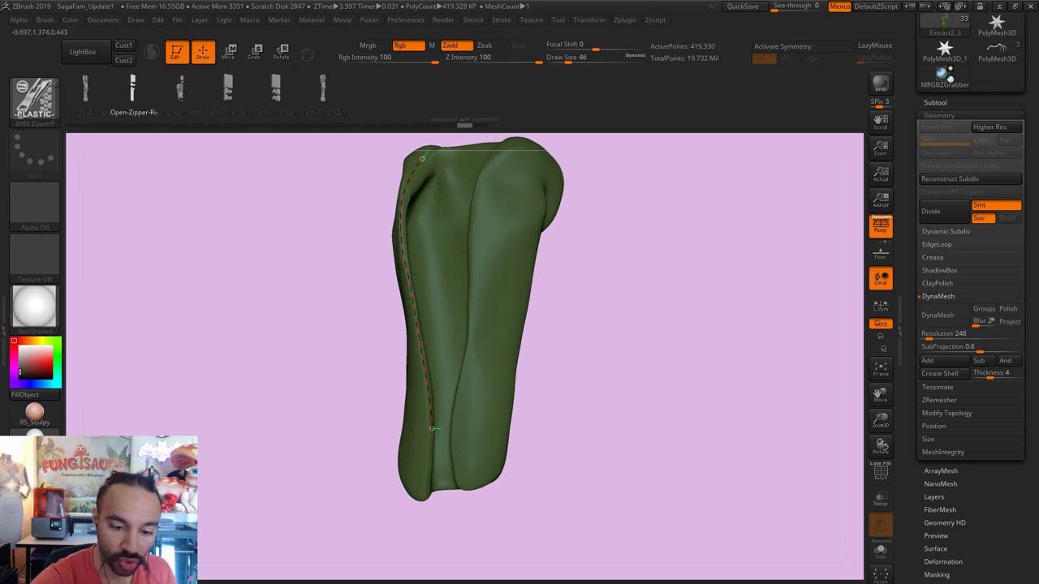
pyautogui.moveTo(424, 491); pyautogui.dragTo(424, 491)
pyautogui.moveTo(580, 355)
pyautogui.mouseDown()
pyautogui.moveTo(647, 323)
pyautogui.moveTo(632, 320)
pyautogui.moveTo(733, 284)
pyautogui.moveTo(733, 301)
pyautogui.moveTo(765, 308)
pyautogui.moveTo(733, 300)
pyautogui.mouseUp()
pyautogui.hotkey('ctrl', 'z')
# Step: Set the Move brush to size 104 with bmvs104 and make Extract2_3 the active subtool
pyautogui.write('bmvs104')
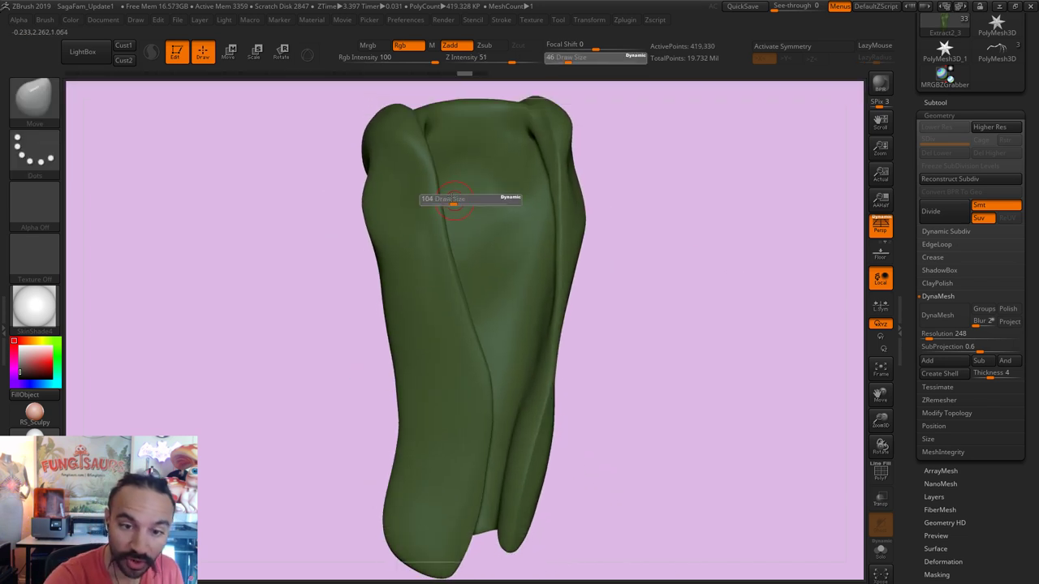
pyautogui.press('Return')
pyautogui.press('shift')
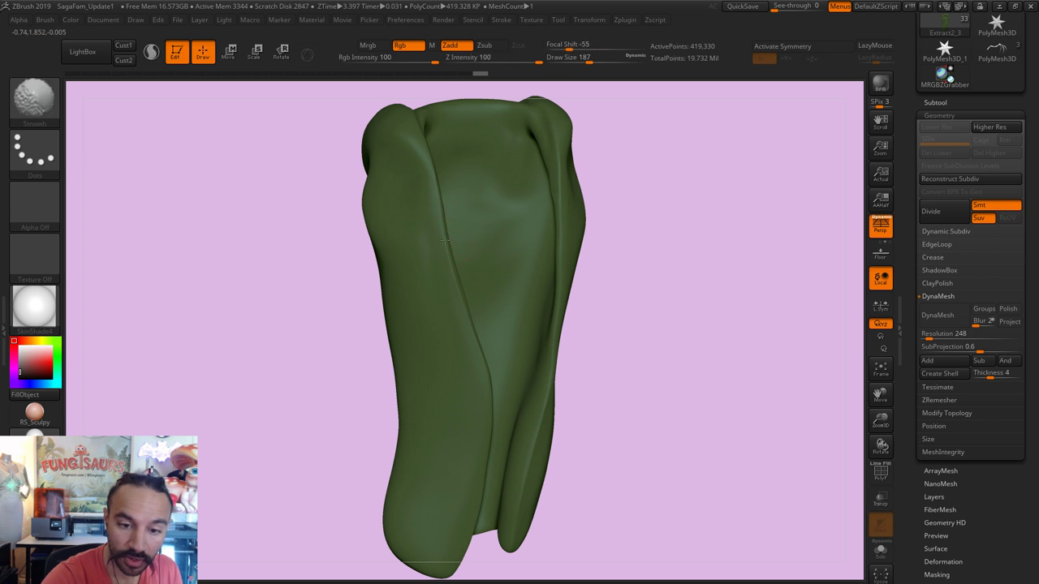
pyautogui.click(935, 102)
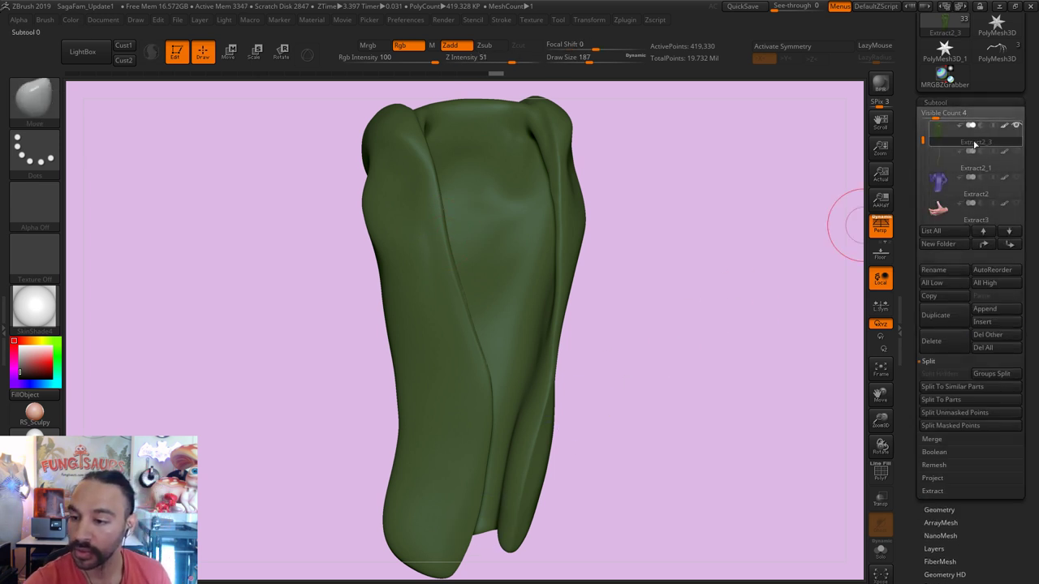
pyautogui.click(941, 159)
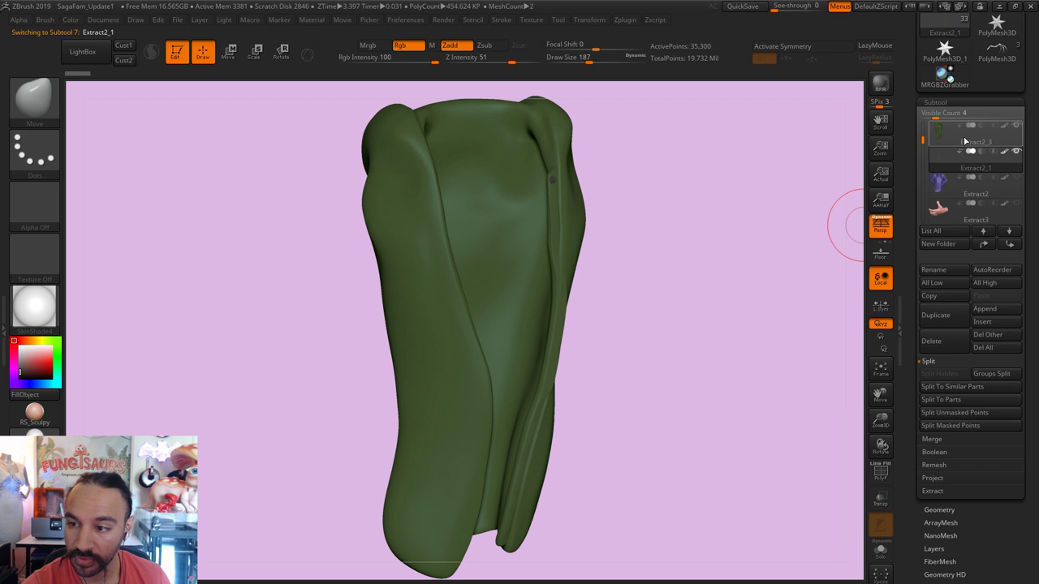
pyautogui.click(942, 134)
pyautogui.moveTo(689, 258)
pyautogui.mouseDown()
pyautogui.moveTo(703, 246)
pyautogui.moveTo(686, 252)
pyautogui.mouseUp()
pyautogui.press('s')
pyautogui.moveTo(583, 336); pyautogui.dragTo(599, 336)
pyautogui.moveTo(425, 284)
pyautogui.mouseDown()
pyautogui.moveTo(364, 329)
pyautogui.moveTo(204, 193)
pyautogui.mouseUp()
# Step: Choose the IMM ZipperM brush at size 39 and lay a zipper down the left seam
pyautogui.click(36, 106)
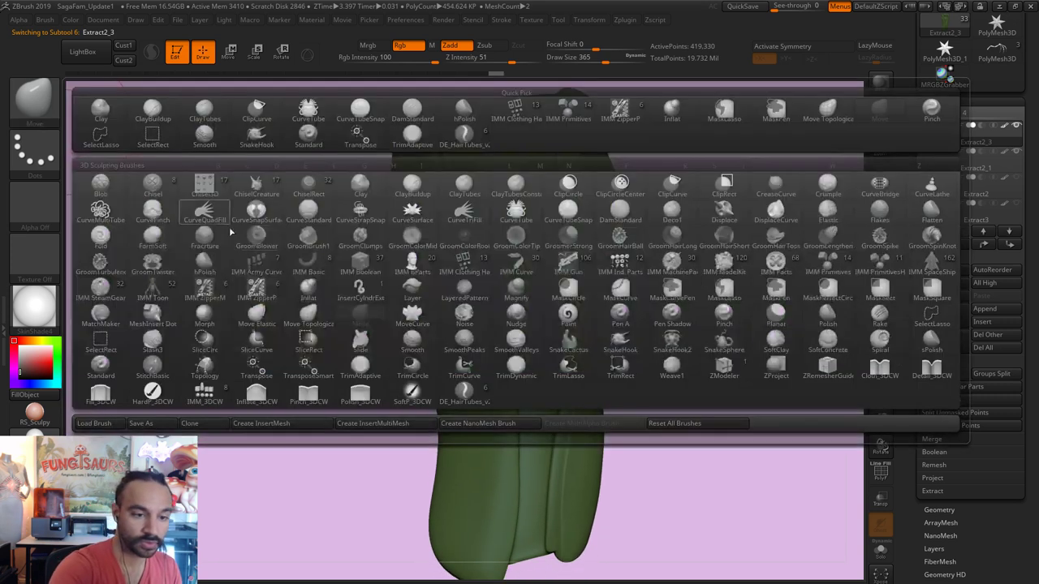
pyautogui.click(256, 270)
pyautogui.click(36, 104)
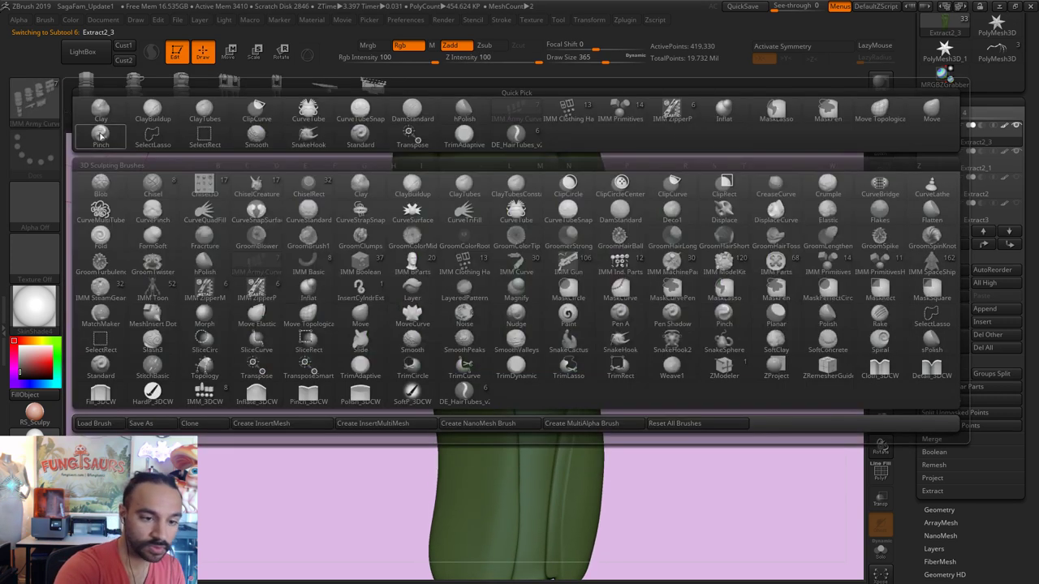
pyautogui.click(210, 289)
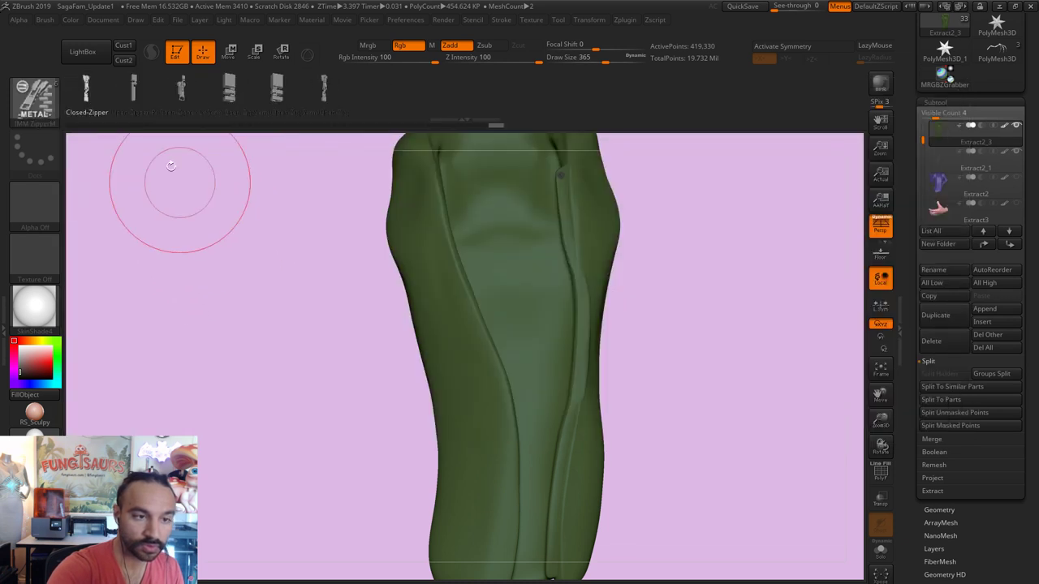
pyautogui.press('f')
pyautogui.press('s')
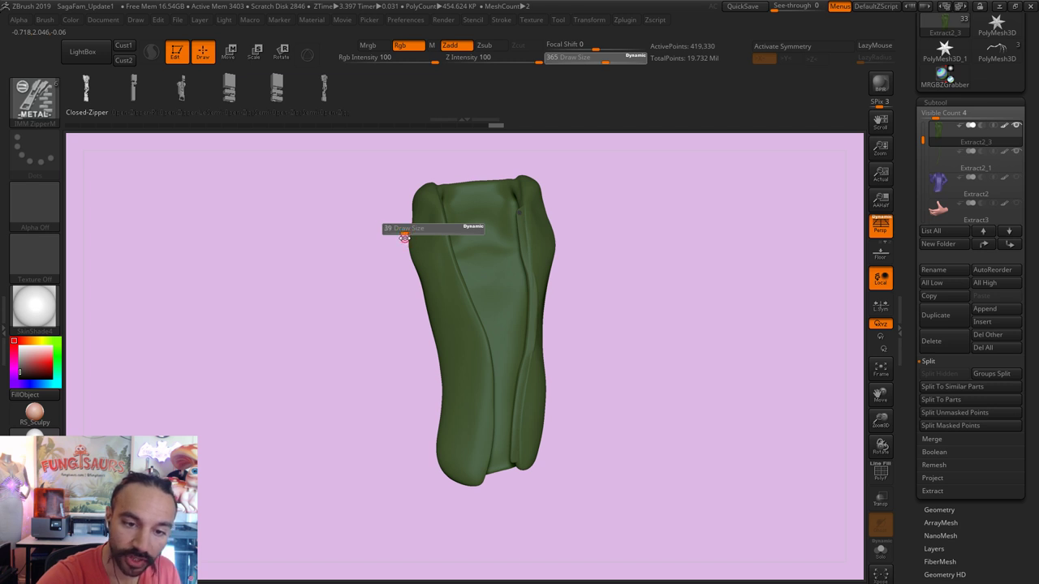
pyautogui.click(404, 233)
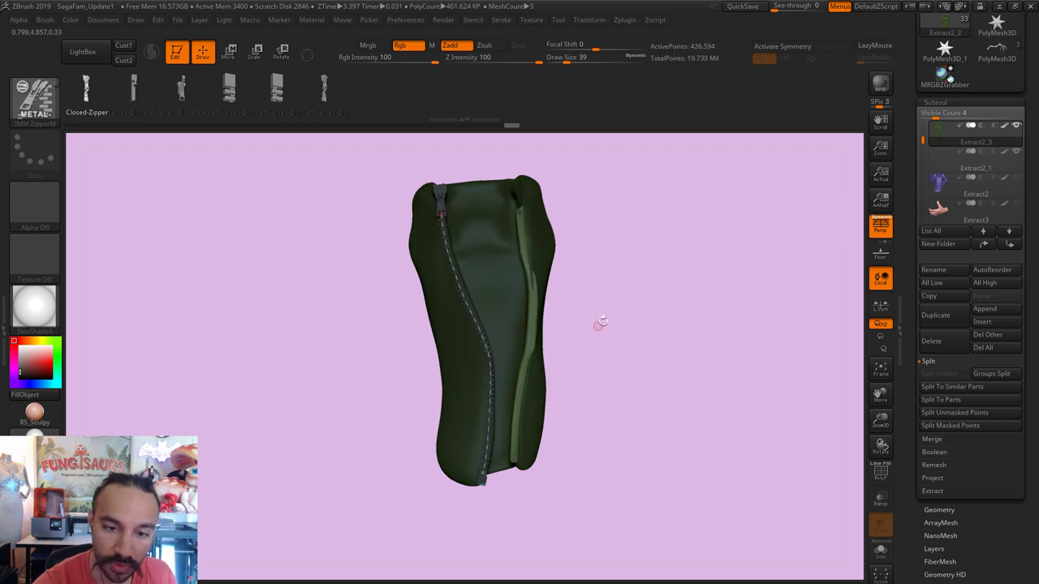
# Step: Undo the zipper and redraw it down the wrap's left seam at brush size 33, then enter Move mode
pyautogui.keyDown('ctrl'); pyautogui.moveTo(628, 312); pyautogui.dragTo(664, 328, button='right'); pyautogui.keyUp('ctrl')
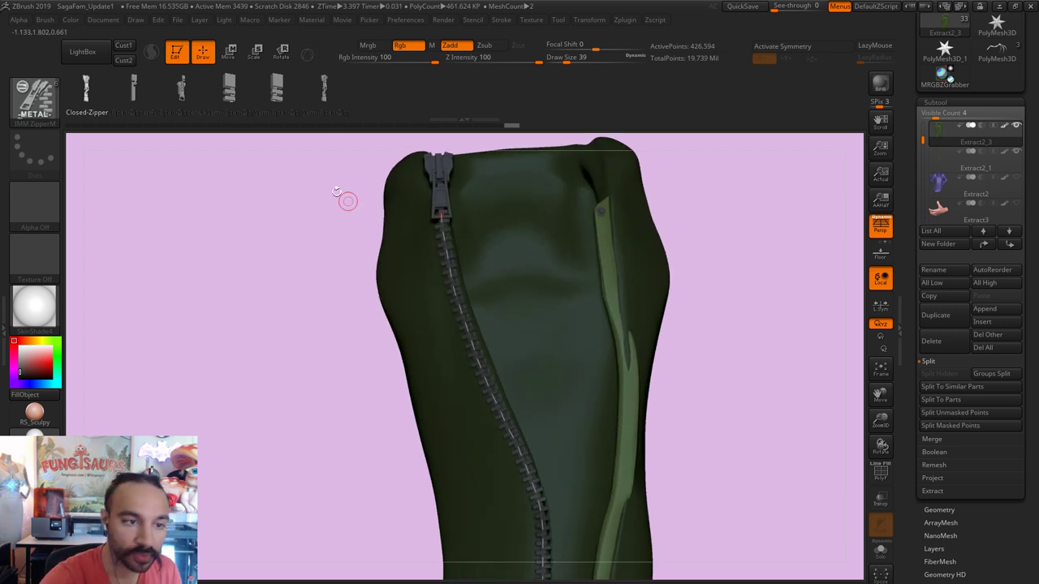
pyautogui.hotkey('ctrl', 'z')
pyautogui.keyDown('ctrl'); pyautogui.moveTo(289, 353); pyautogui.dragTo(243, 352, button='right'); pyautogui.keyUp('ctrl')
pyautogui.press('s')
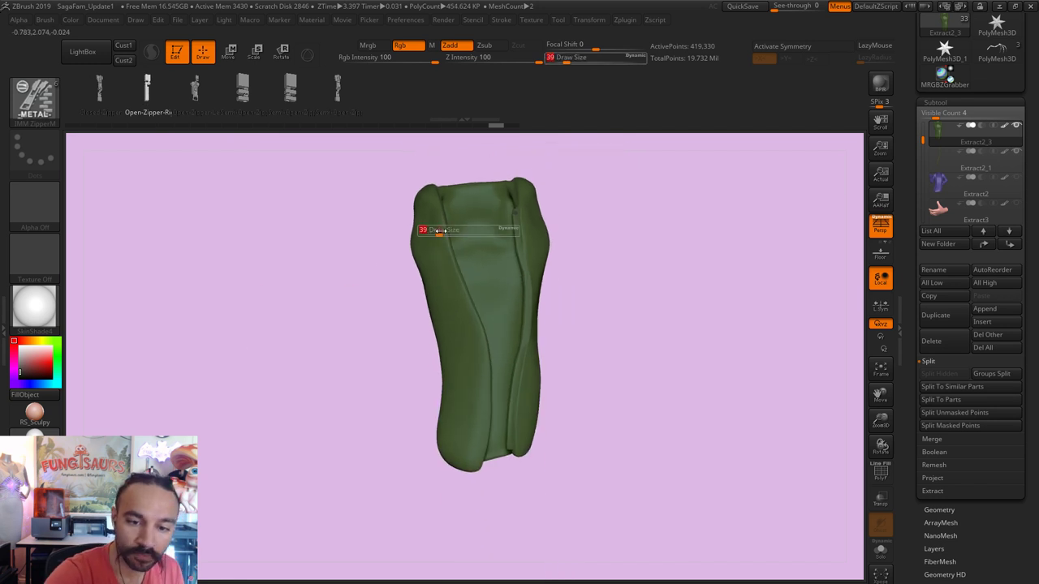
pyautogui.moveTo(437, 231); pyautogui.dragTo(439, 230)
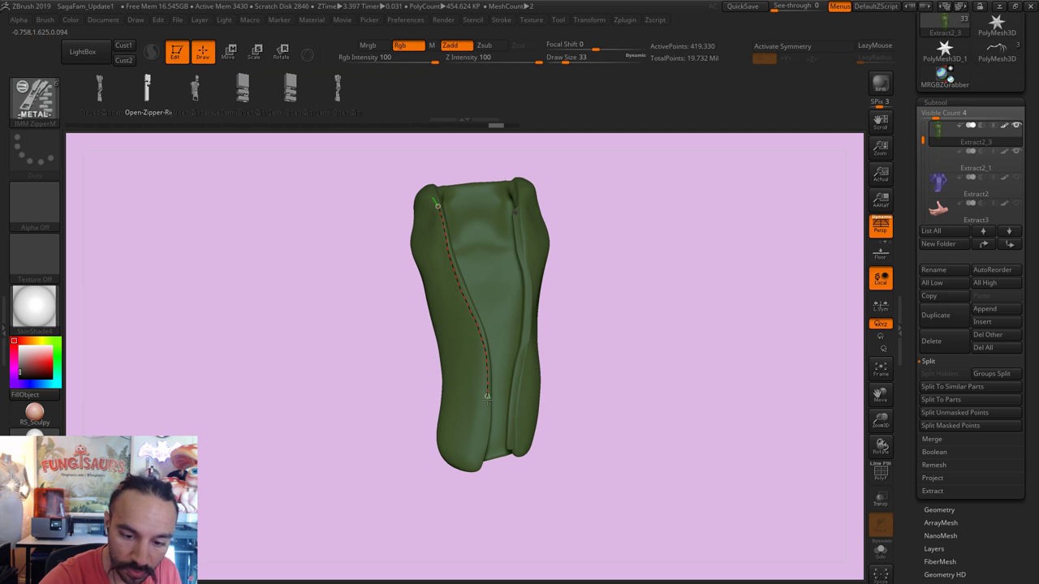
pyautogui.moveTo(479, 462); pyautogui.dragTo(477, 471)
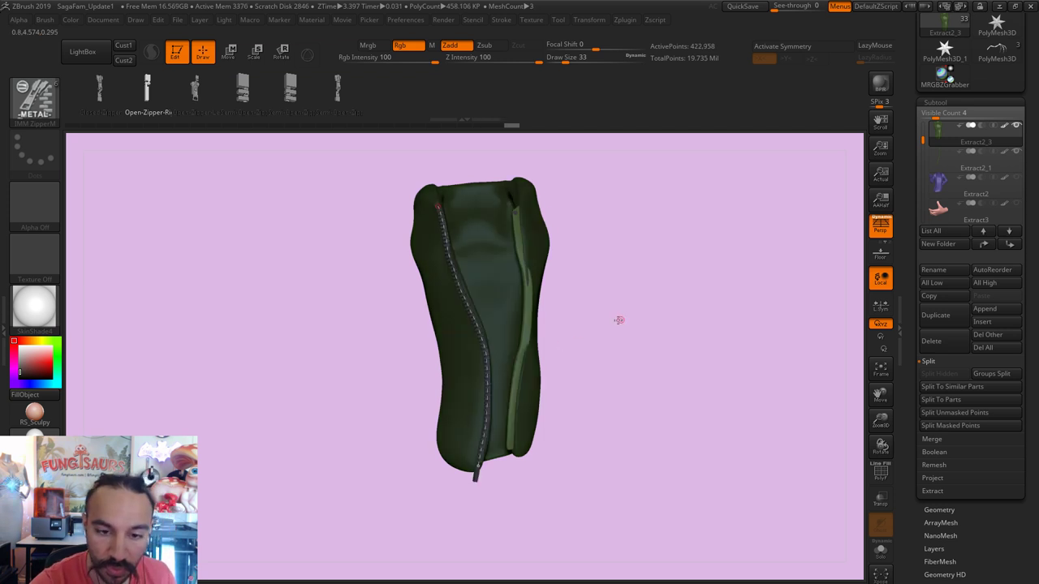
pyautogui.keyDown('ctrl'); pyautogui.moveTo(626, 320); pyautogui.dragTo(570, 304, button='right'); pyautogui.keyUp('ctrl')
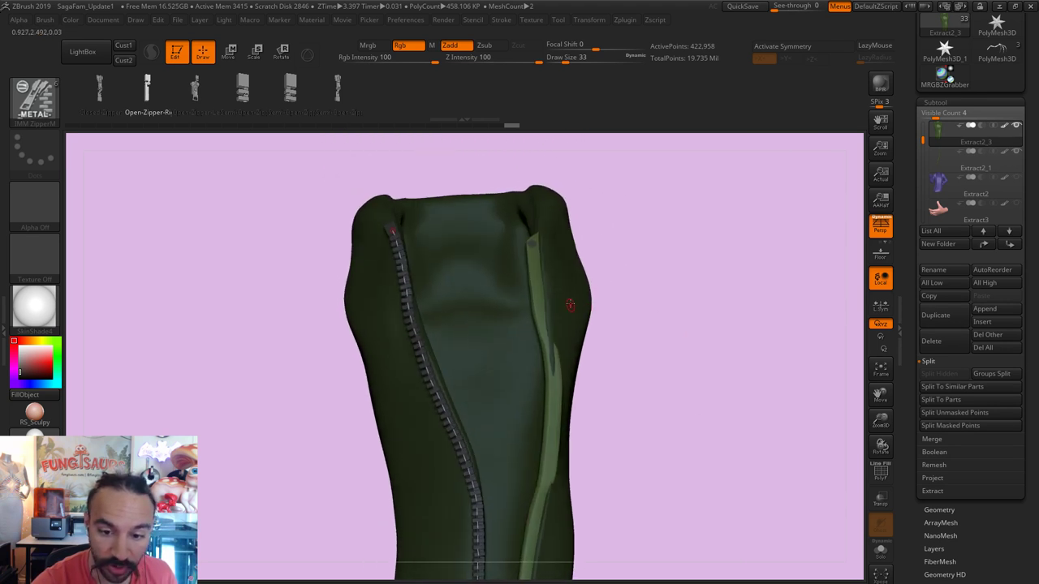
pyautogui.moveTo(698, 285); pyautogui.dragTo(645, 294, button='right')
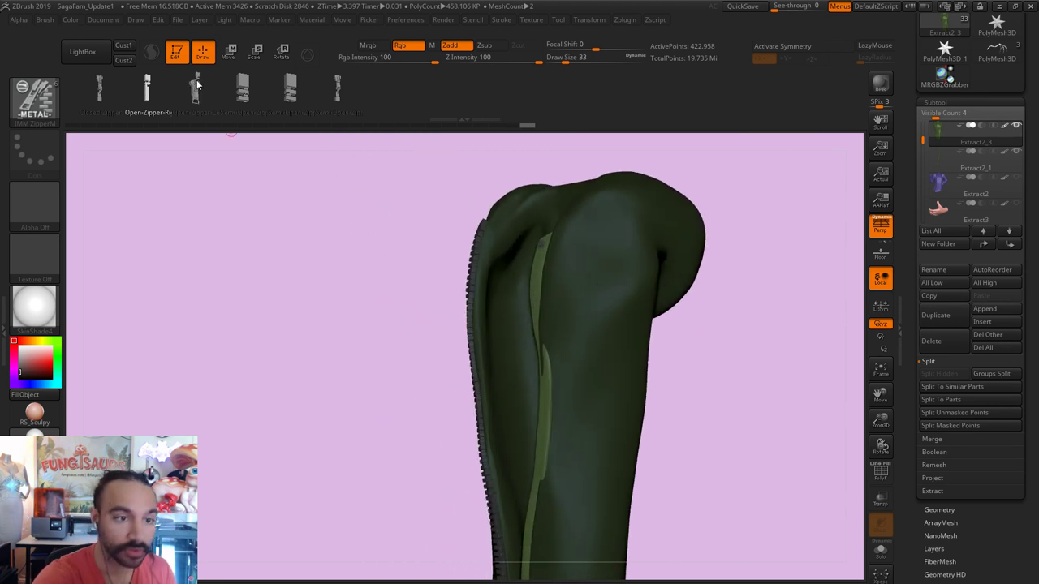
pyautogui.click(229, 51)
# Step: Switch to the Move brush around size 476 and tuck the lining beside the zipper's lower end
pyautogui.moveTo(471, 369); pyautogui.dragTo(389, 372)
pyautogui.moveTo(455, 372); pyautogui.dragTo(668, 367, button='right')
pyautogui.write('qs')
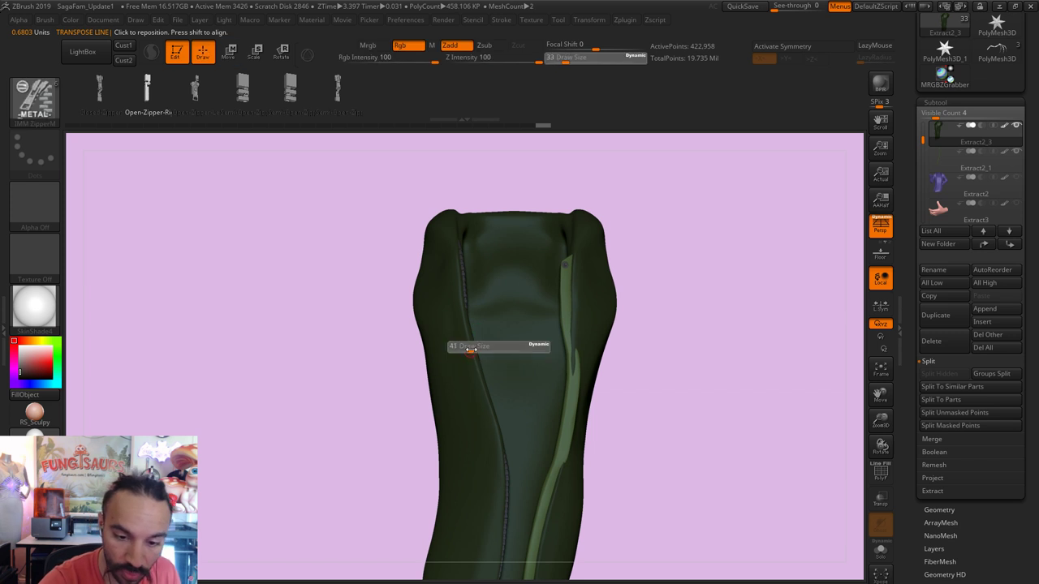
pyautogui.write('685')
pyautogui.press('Return')
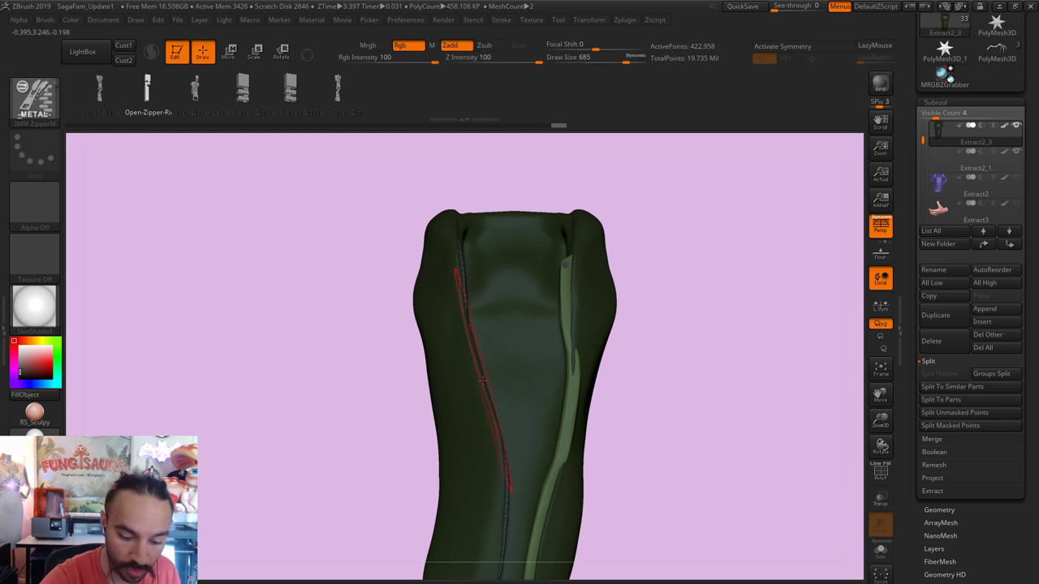
pyautogui.press('b')
pyautogui.press('m')
pyautogui.press('v')
pyautogui.moveTo(489, 360)
pyautogui.mouseDown(button='right')
pyautogui.moveTo(622, 348)
pyautogui.moveTo(463, 341)
pyautogui.mouseUp(button='right')
pyautogui.write('s525')
pyautogui.press('Return')
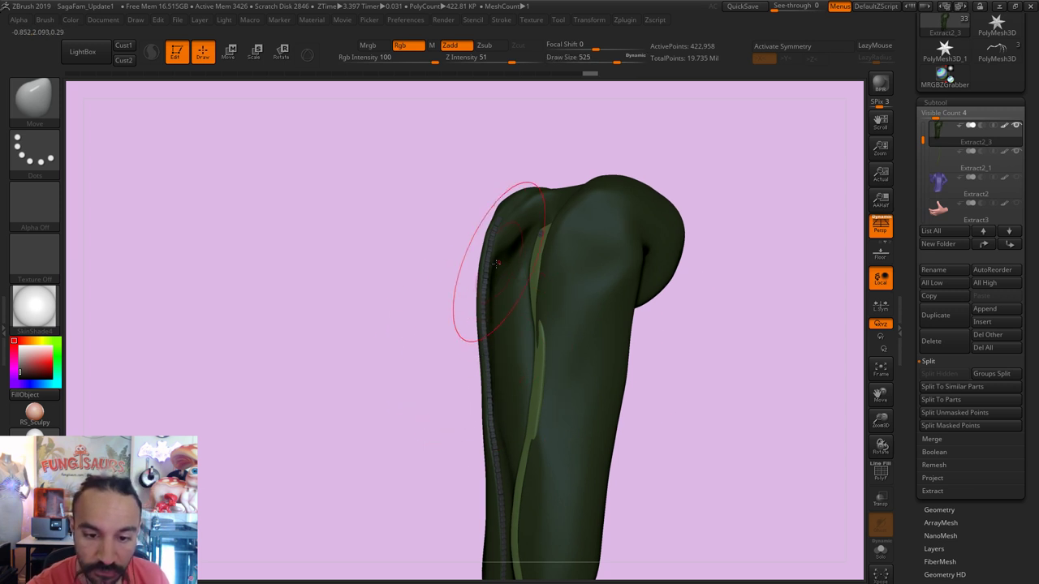
pyautogui.moveTo(466, 323); pyautogui.dragTo(497, 221, button='right')
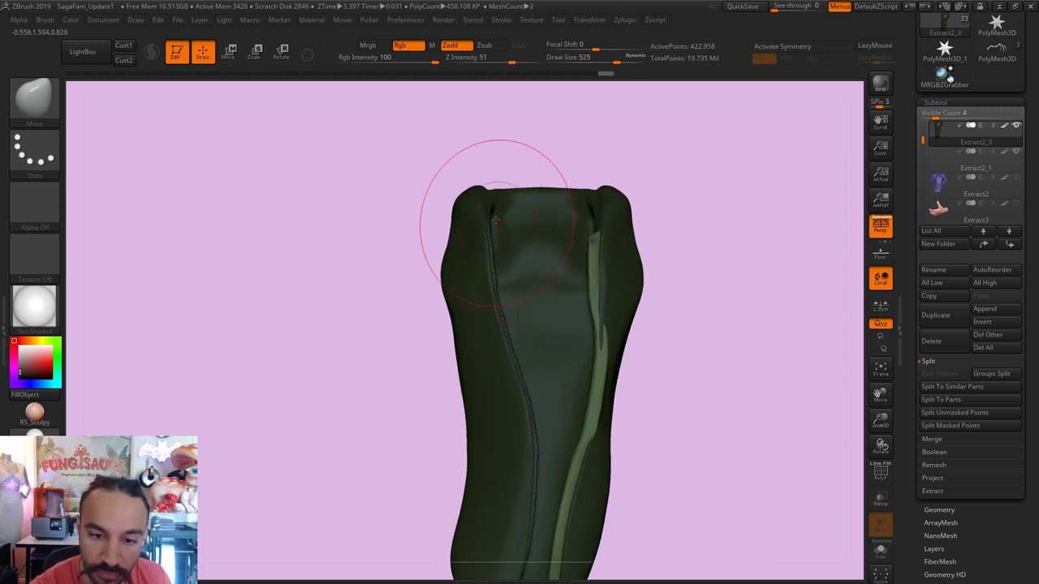
pyautogui.press(']')
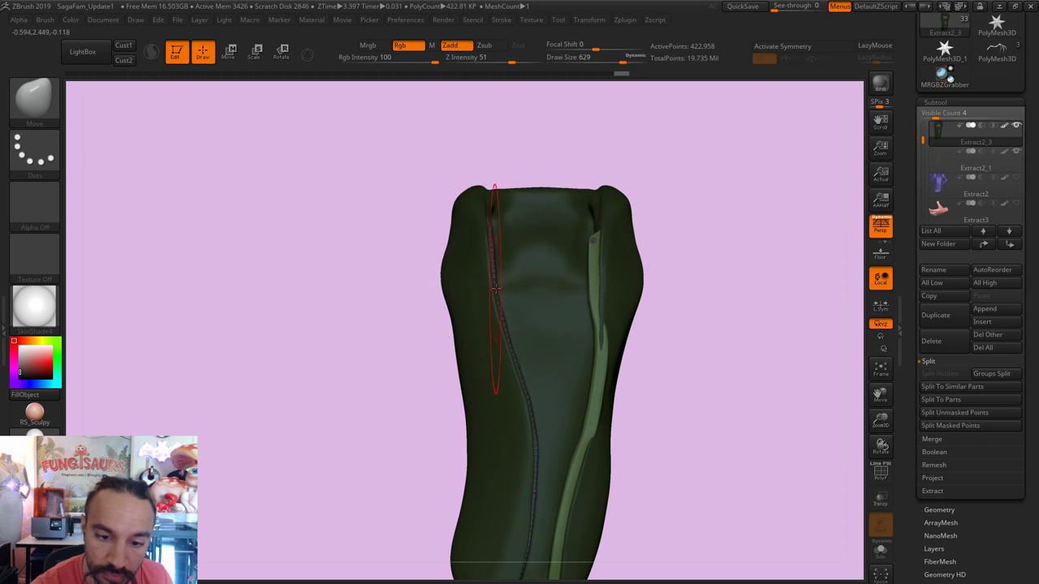
pyautogui.moveTo(707, 216); pyautogui.dragTo(476, 254, button='right')
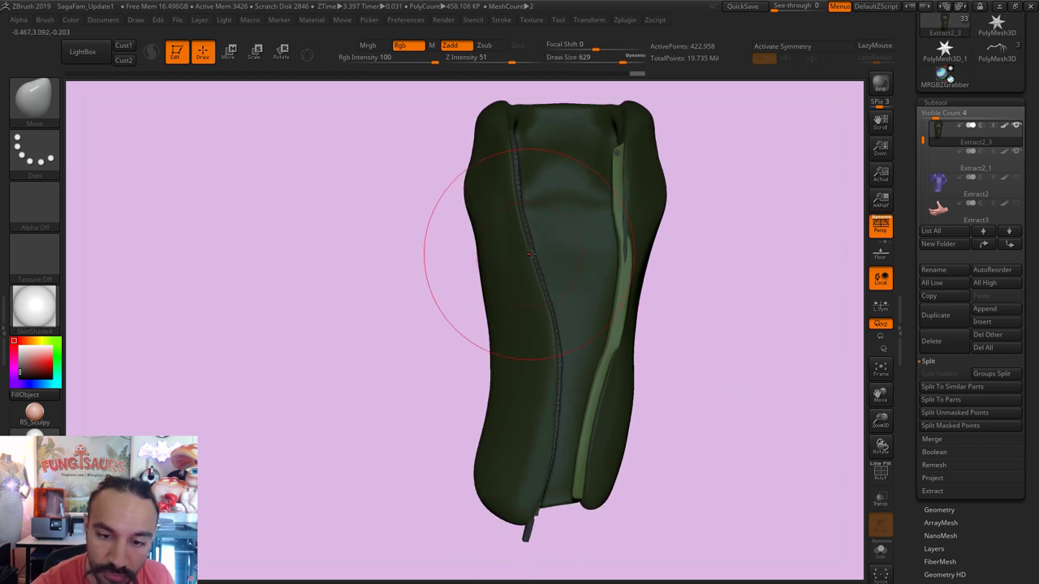
pyautogui.press('[')
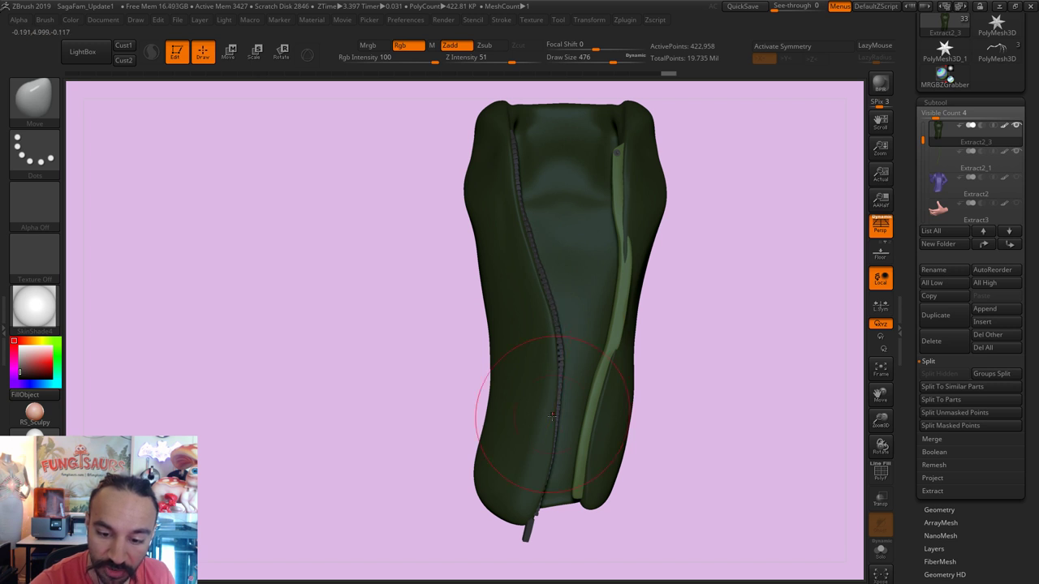
pyautogui.moveTo(552, 416); pyautogui.dragTo(559, 422)
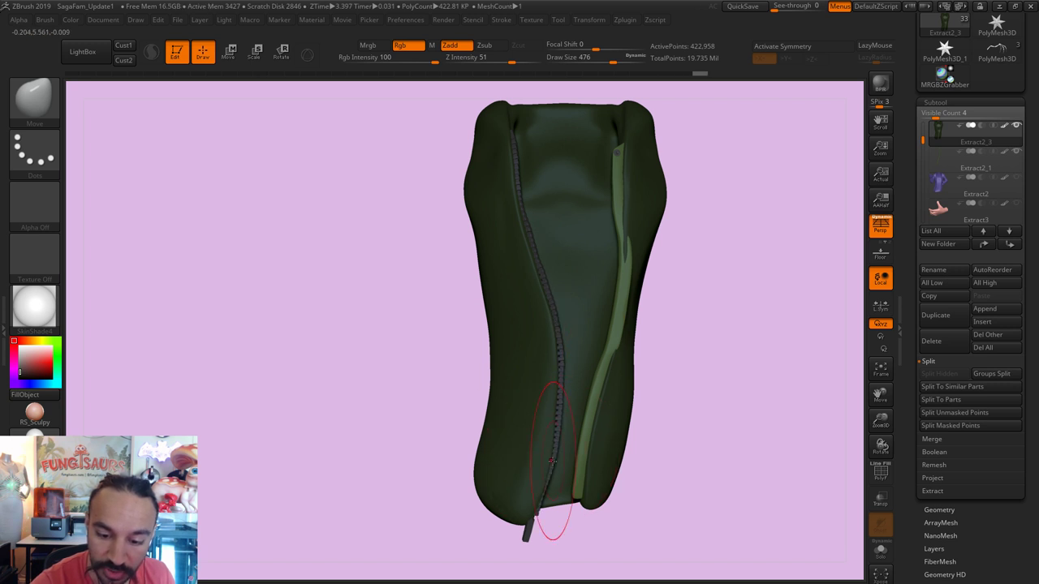
# Step: Push the jacket lining along the zipper edge, varying the brush size between 104 and 567
pyautogui.press('s')
pyautogui.moveTo(528, 497); pyautogui.dragTo(540, 497)
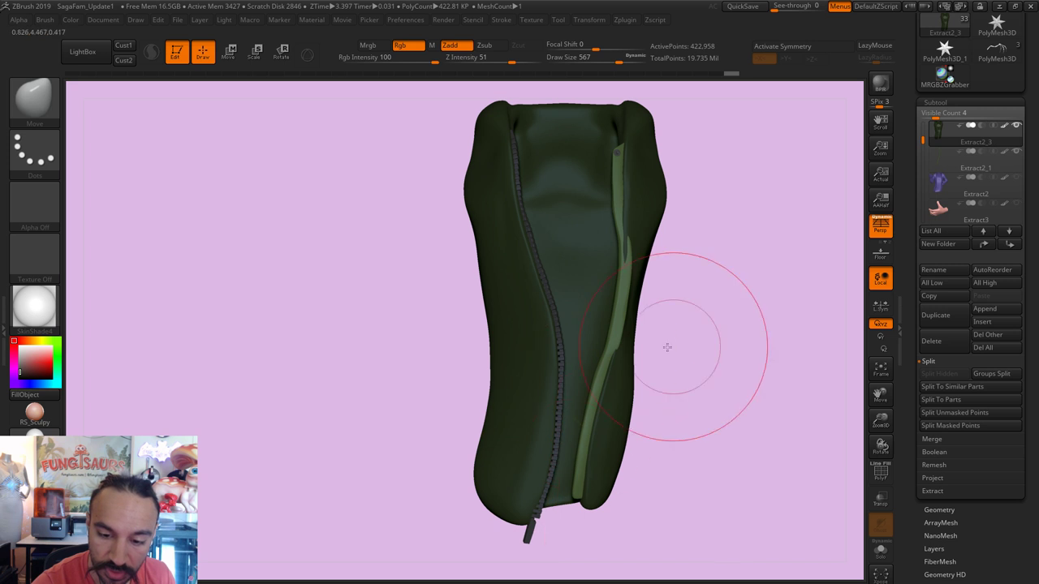
pyautogui.moveTo(668, 348)
pyautogui.mouseDown()
pyautogui.moveTo(592, 389)
pyautogui.moveTo(535, 447)
pyautogui.mouseUp()
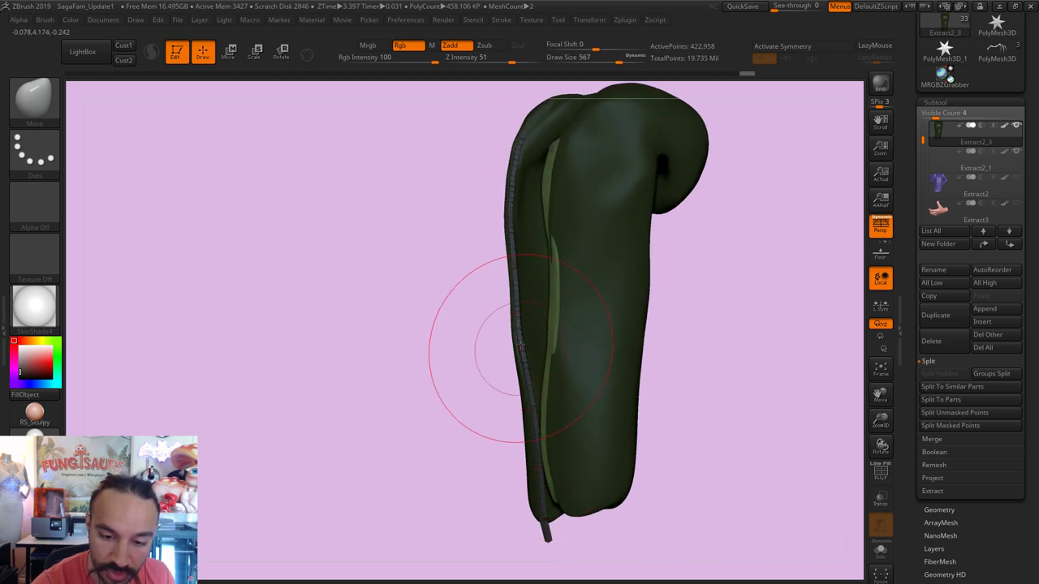
pyautogui.moveTo(487, 343)
pyautogui.mouseDown()
pyautogui.moveTo(510, 313)
pyautogui.moveTo(509, 284)
pyautogui.moveTo(657, 284)
pyautogui.moveTo(709, 320)
pyautogui.moveTo(745, 241)
pyautogui.moveTo(749, 328)
pyautogui.moveTo(496, 348)
pyautogui.moveTo(475, 363)
pyautogui.moveTo(430, 332)
pyautogui.moveTo(455, 268)
pyautogui.mouseUp()
pyautogui.press('s')
pyautogui.press('s')
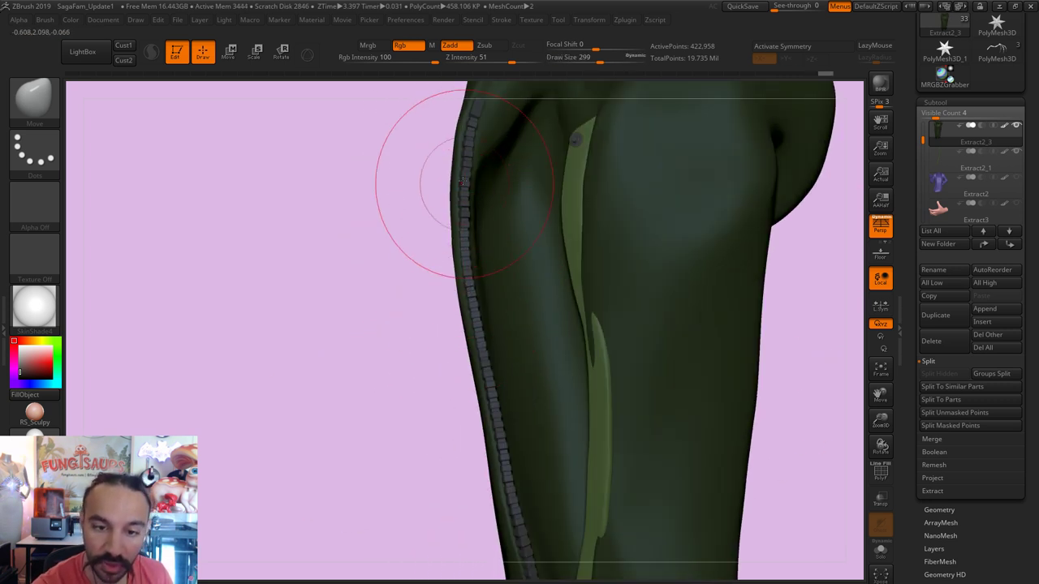
pyautogui.moveTo(395, 213)
pyautogui.mouseDown()
pyautogui.moveTo(365, 376)
pyautogui.moveTo(441, 325)
pyautogui.moveTo(470, 355)
pyautogui.mouseUp()
pyautogui.press('s')
pyautogui.press('s')
pyautogui.press('s')
pyautogui.moveTo(462, 317); pyautogui.dragTo(456, 316)
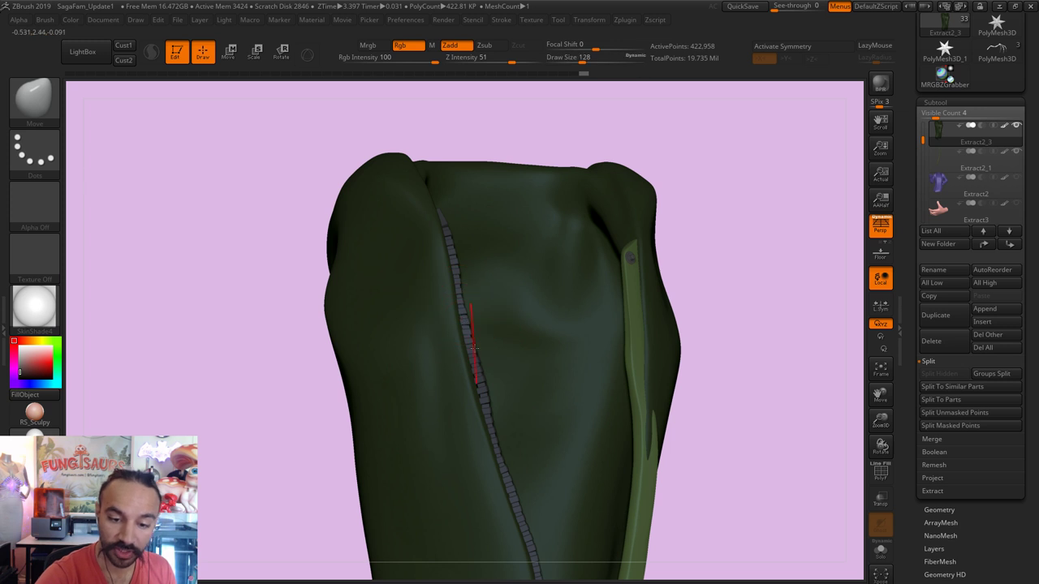
pyautogui.press('s')
pyautogui.moveTo(474, 379); pyautogui.dragTo(481, 378)
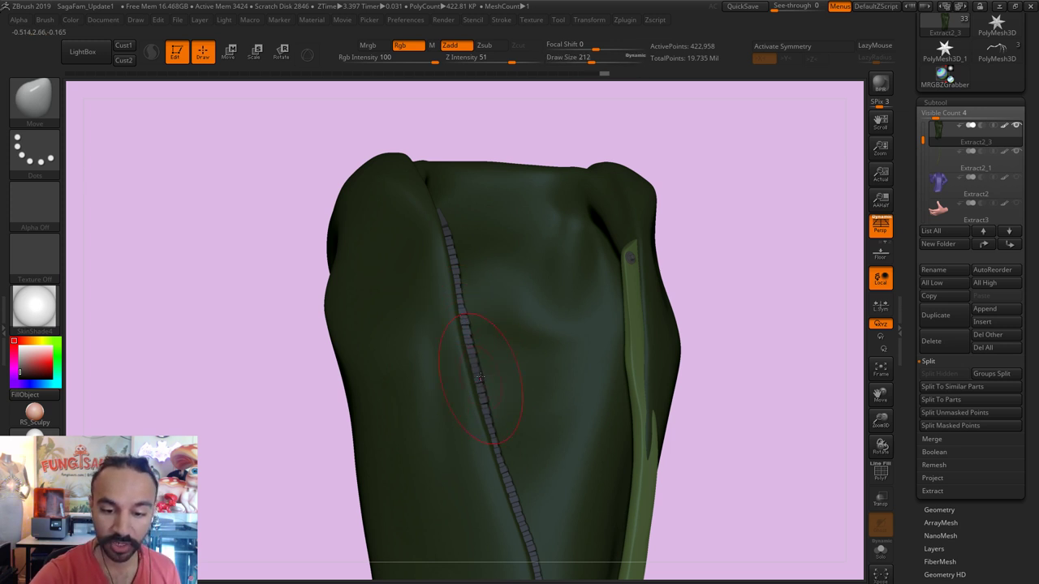
pyautogui.press('s')
pyautogui.moveTo(457, 291); pyautogui.dragTo(464, 319)
pyautogui.press('s')
pyautogui.press('s')
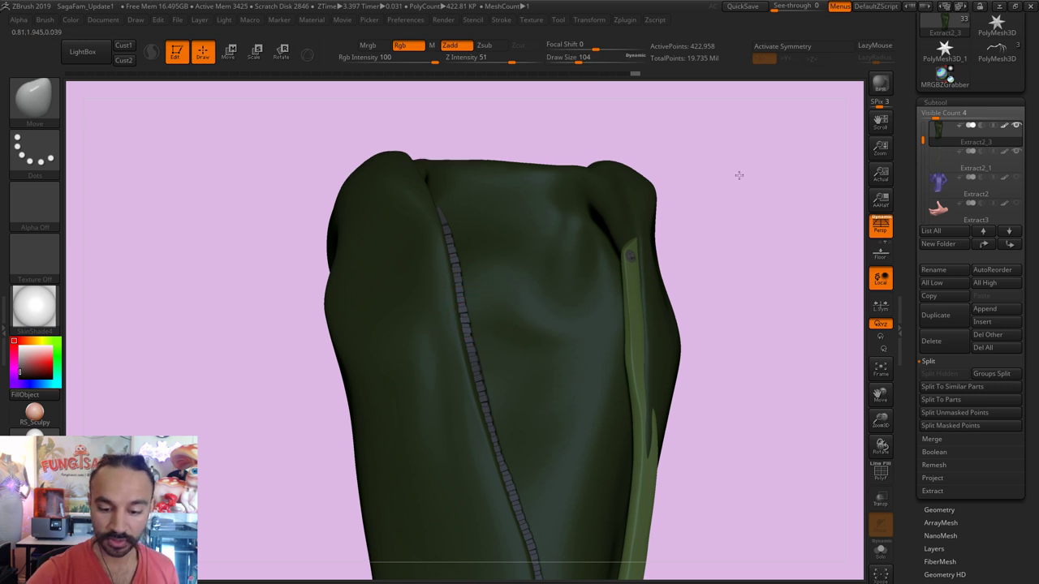
pyautogui.keyDown('alt'); pyautogui.moveTo(682, 439); pyautogui.dragTo(680, 309); pyautogui.keyUp('alt')
pyautogui.press('s')
pyautogui.moveTo(504, 355); pyautogui.dragTo(549, 467)
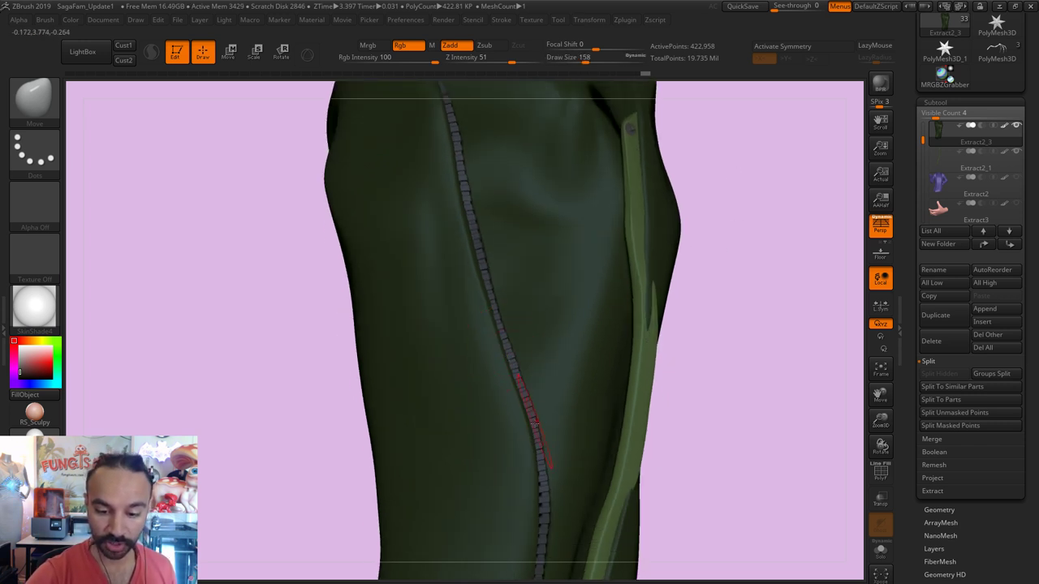
pyautogui.moveTo(699, 426); pyautogui.dragTo(731, 309)
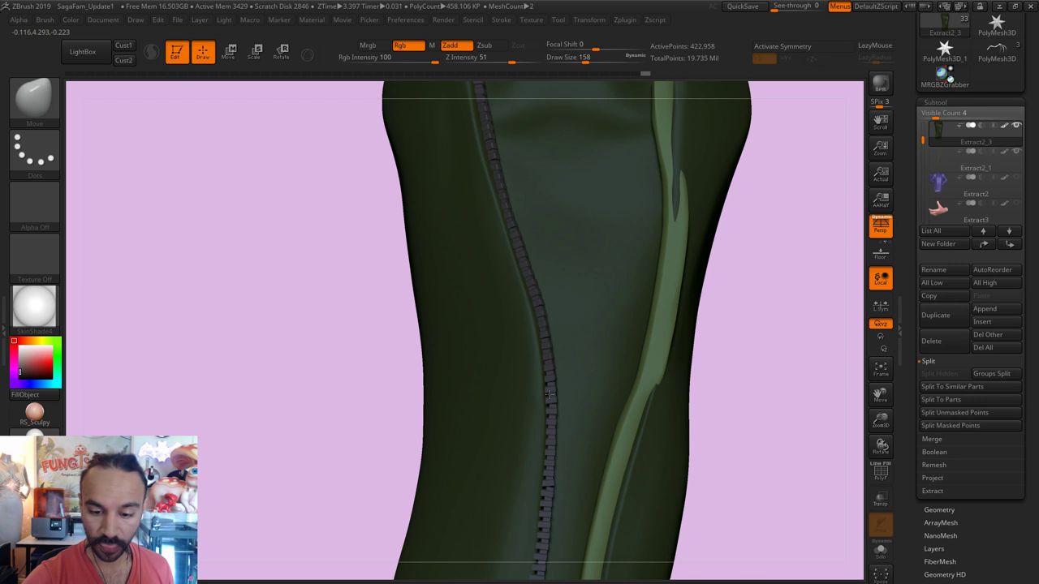
pyautogui.press('s')
pyautogui.moveTo(550, 395); pyautogui.dragTo(557, 396)
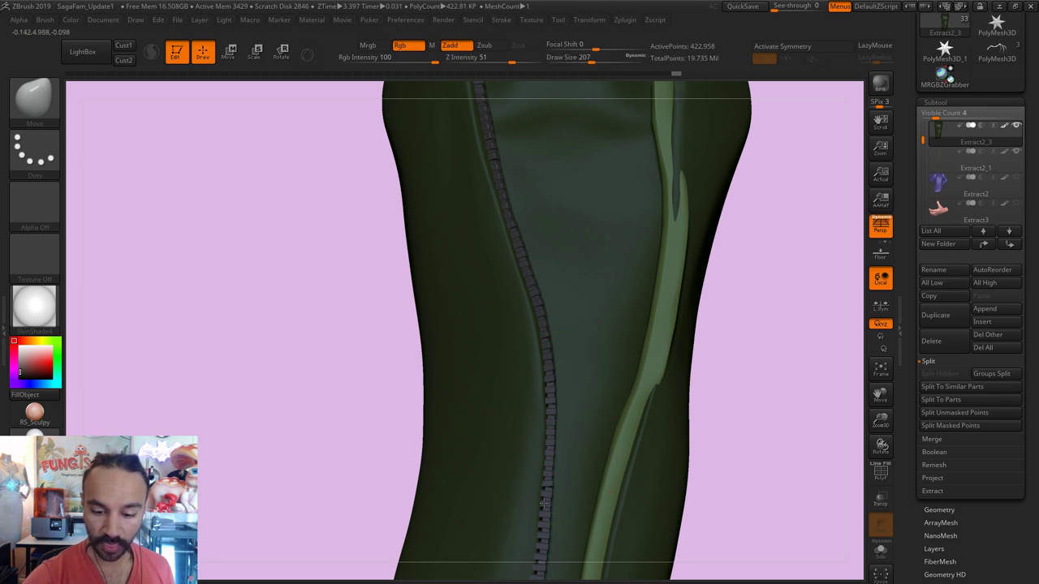
pyautogui.moveTo(833, 222); pyautogui.dragTo(583, 411)
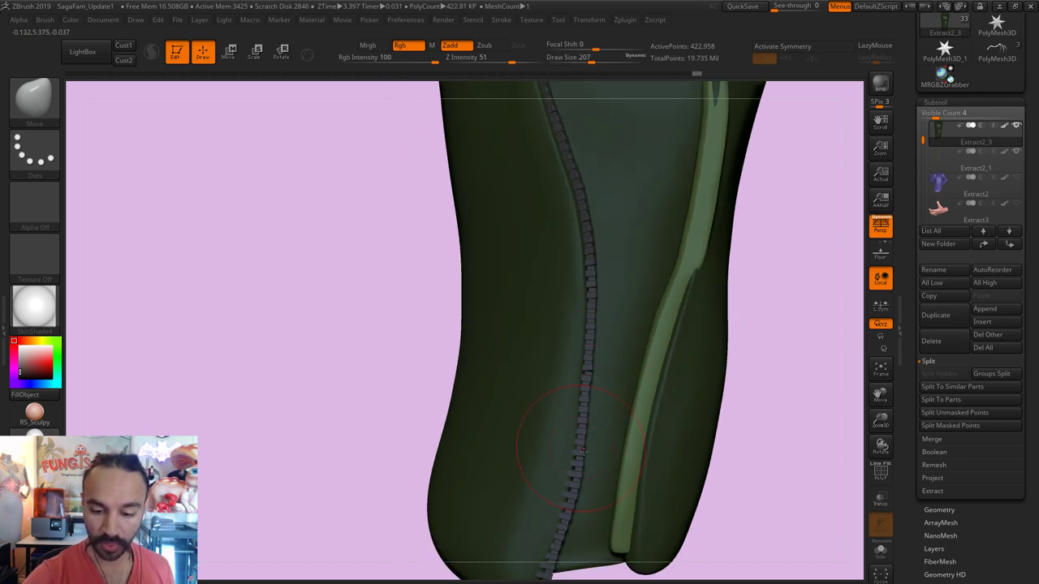
pyautogui.moveTo(791, 244)
pyautogui.mouseDown()
pyautogui.moveTo(770, 269)
pyautogui.moveTo(605, 373)
pyautogui.mouseUp()
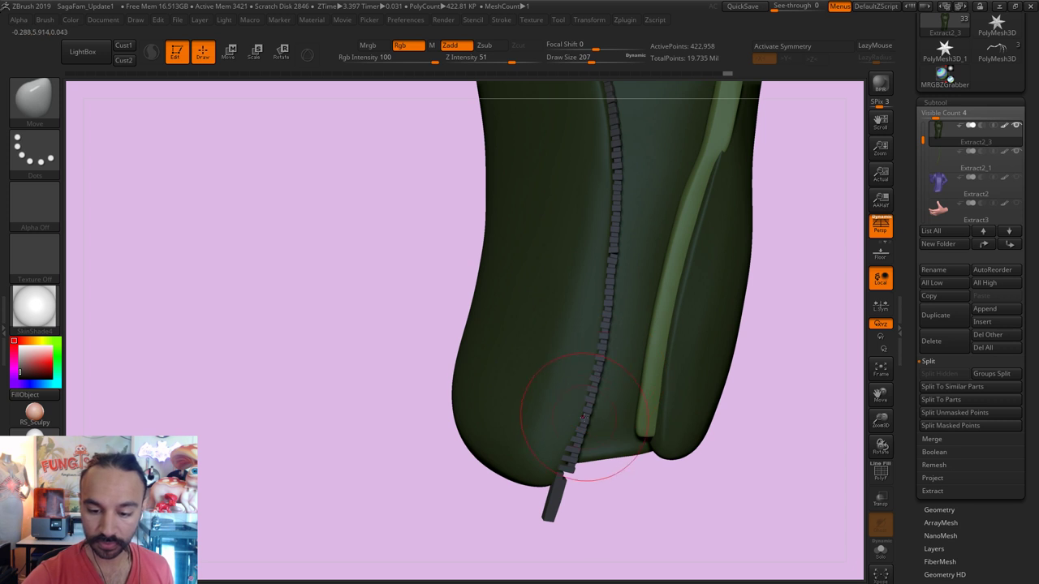
pyautogui.moveTo(614, 476)
pyautogui.mouseDown()
pyautogui.moveTo(560, 461)
pyautogui.moveTo(573, 473)
pyautogui.mouseUp()
pyautogui.press('s')
pyautogui.moveTo(538, 441); pyautogui.dragTo(557, 470)
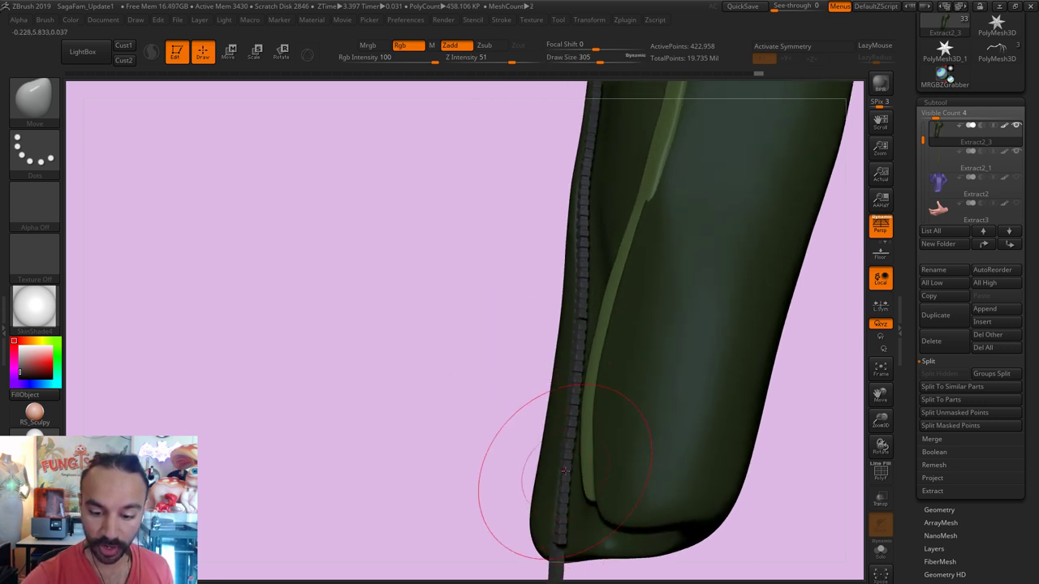
pyautogui.moveTo(498, 371); pyautogui.dragTo(568, 325)
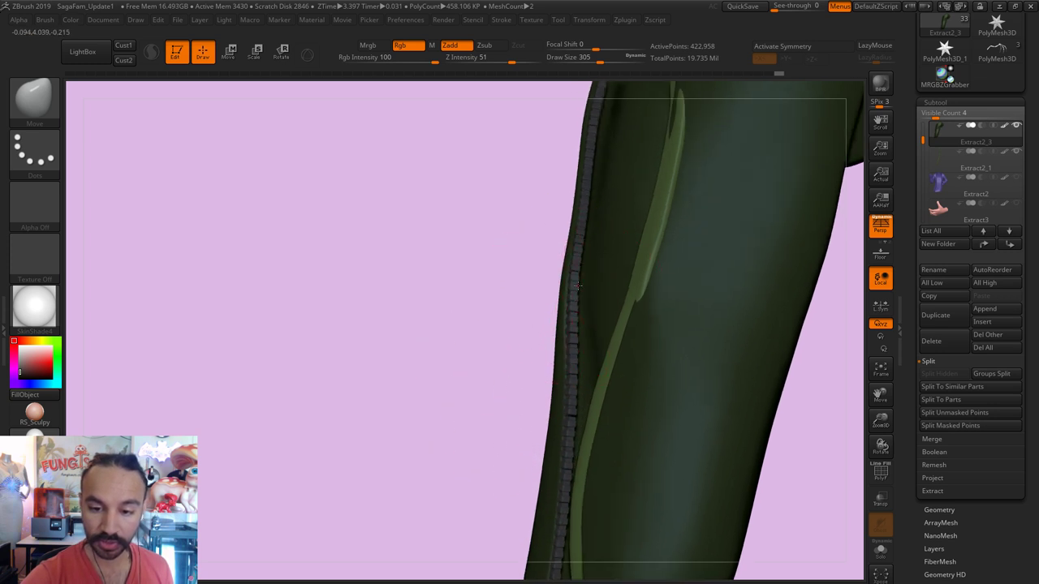
pyautogui.press('s')
pyautogui.moveTo(492, 304)
pyautogui.keyDown('alt'); pyautogui.mouseDown()
pyautogui.moveTo(392, 316)
pyautogui.moveTo(668, 301)
pyautogui.moveTo(733, 328)
pyautogui.moveTo(725, 311)
pyautogui.moveTo(735, 350)
pyautogui.moveTo(725, 358)
pyautogui.mouseUp(); pyautogui.keyUp('alt')
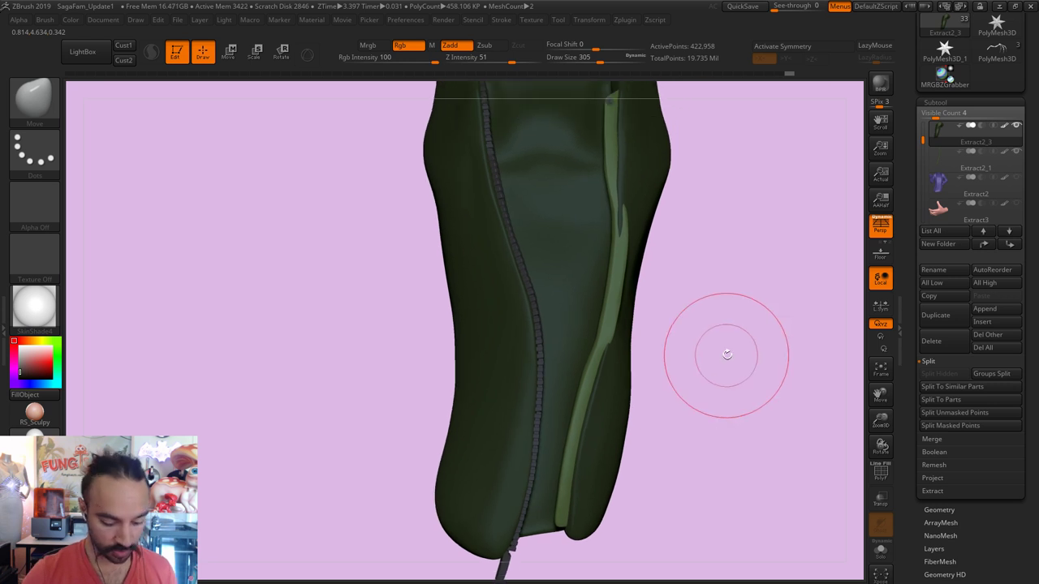
# Step: Switch to the Standard brush and make all subtools visible again
pyautogui.press('1')
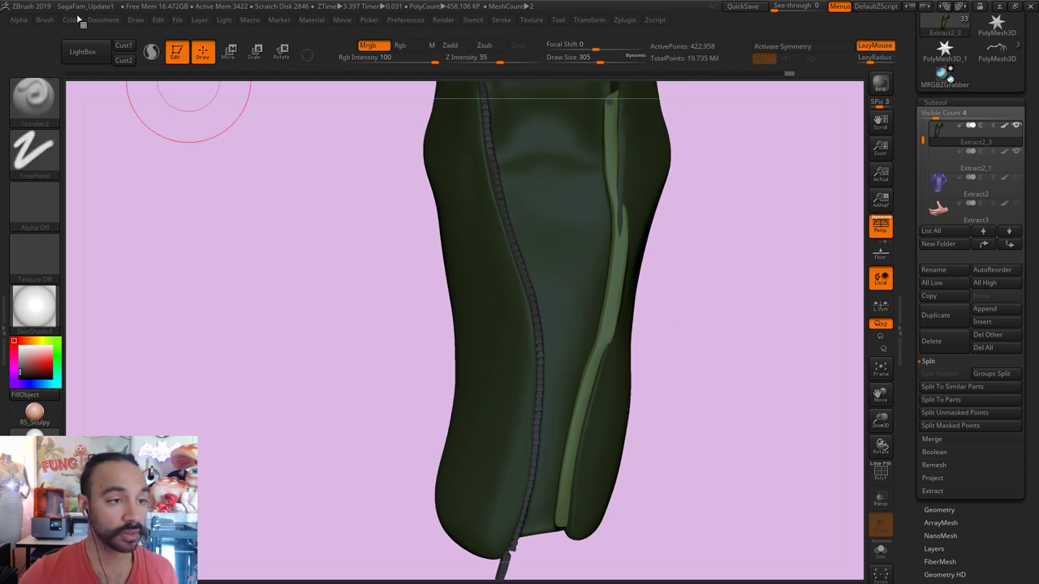
pyautogui.click(81, 21)
pyautogui.moveTo(823, 301); pyautogui.dragTo(861, 393)
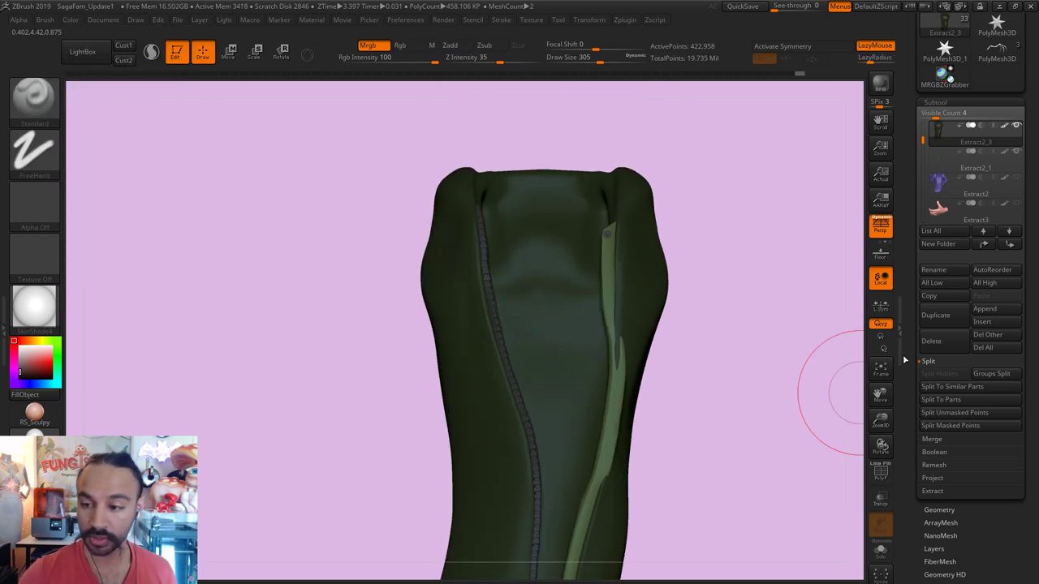
pyautogui.keyDown('shift'); pyautogui.click(1017, 126); pyautogui.keyUp('shift')
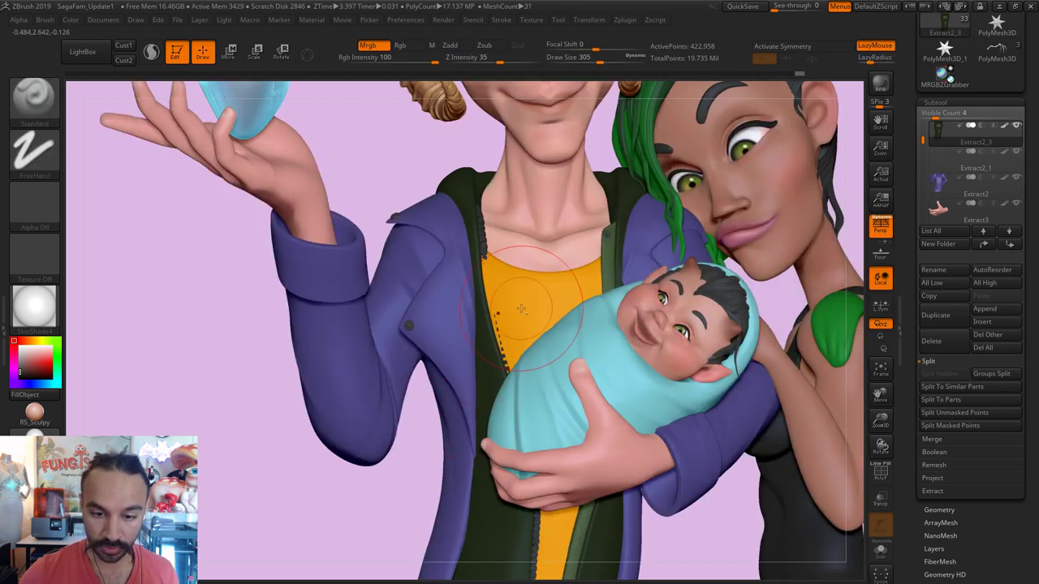
# Step: On PM3D_Cylinder3D1, cut a short DamStandard mark at size 145 beside the jacket zipper
pyautogui.keyDown('alt'); pyautogui.click(697, 496); pyautogui.keyUp('alt')
pyautogui.press('b')
pyautogui.press('d')
pyautogui.press('s')
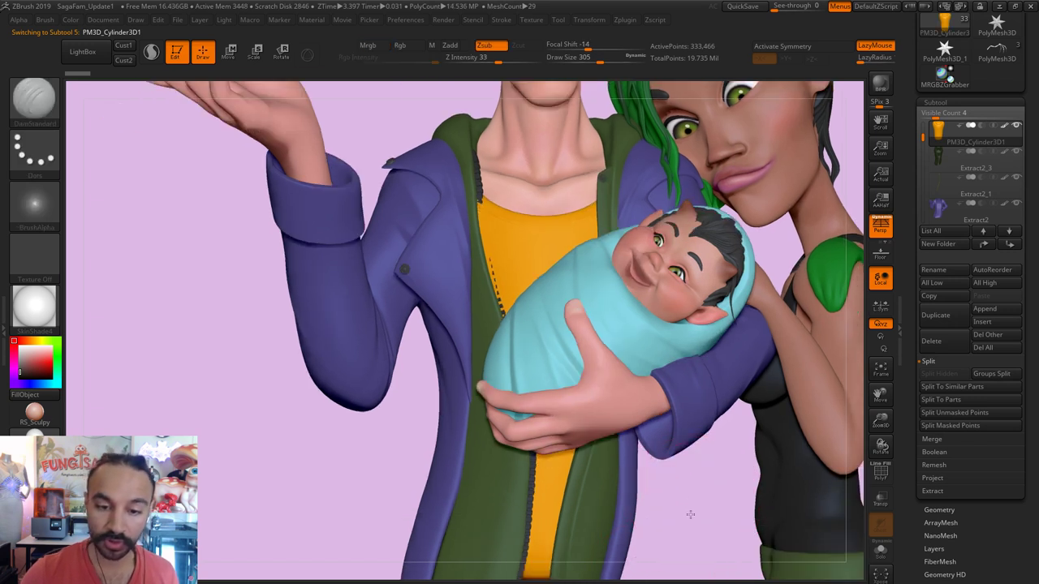
pyautogui.press('s')
pyautogui.click(482, 233)
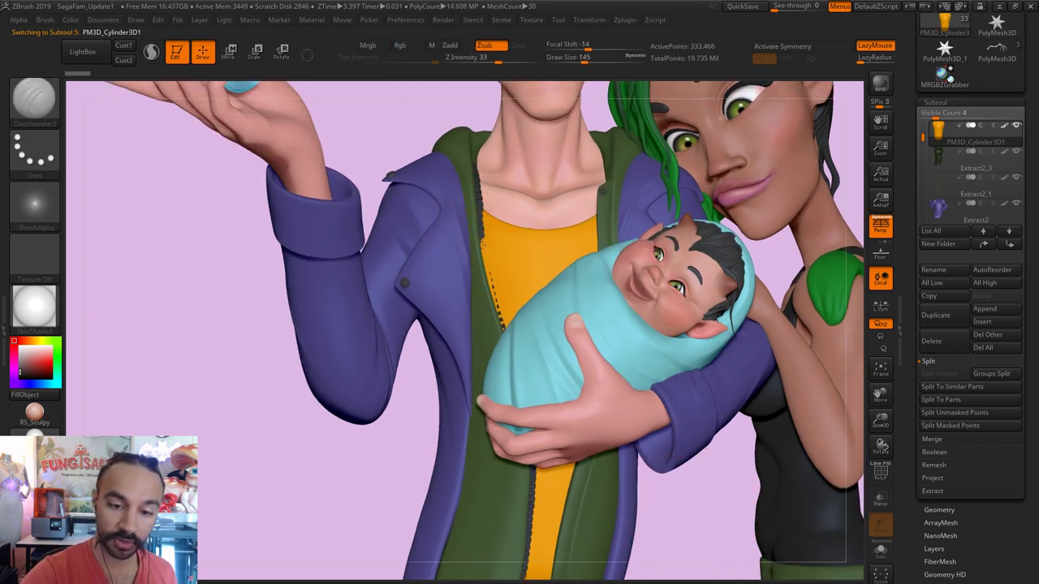
pyautogui.moveTo(493, 305)
pyautogui.mouseDown()
pyautogui.moveTo(502, 309)
pyautogui.moveTo(487, 221)
pyautogui.mouseUp()
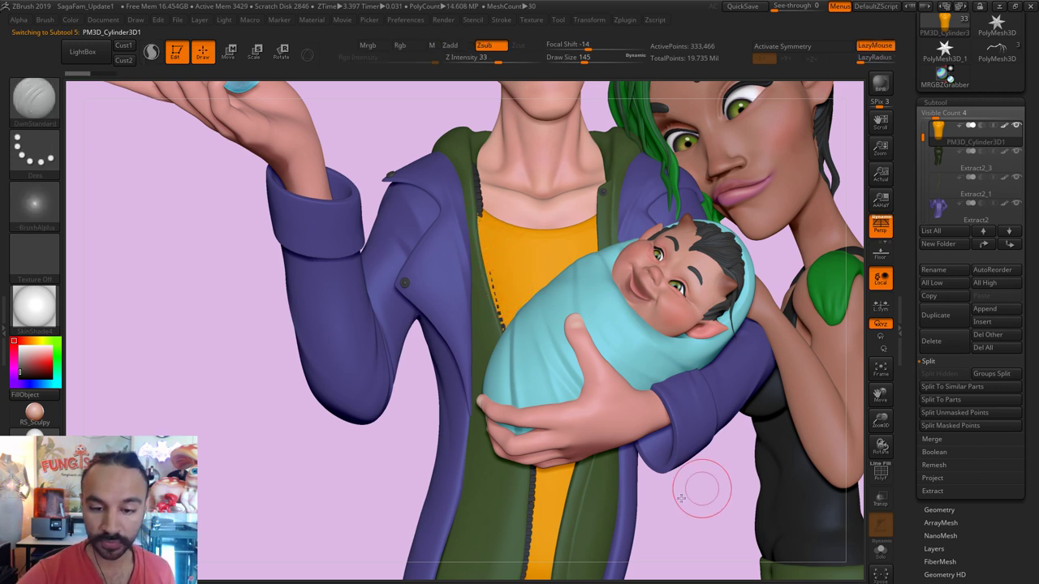
# Step: Select the jacket subtool and return to the Move brush at draw size 318
pyautogui.moveTo(679, 498); pyautogui.dragTo(609, 443)
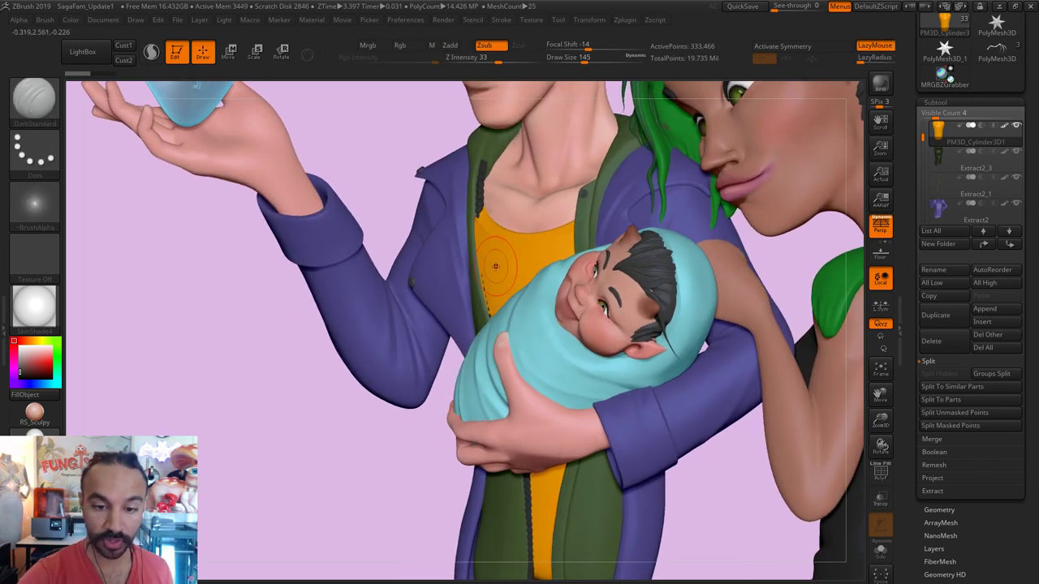
pyautogui.keyDown('alt'); pyautogui.click(479, 187); pyautogui.keyUp('alt')
pyautogui.press('w')
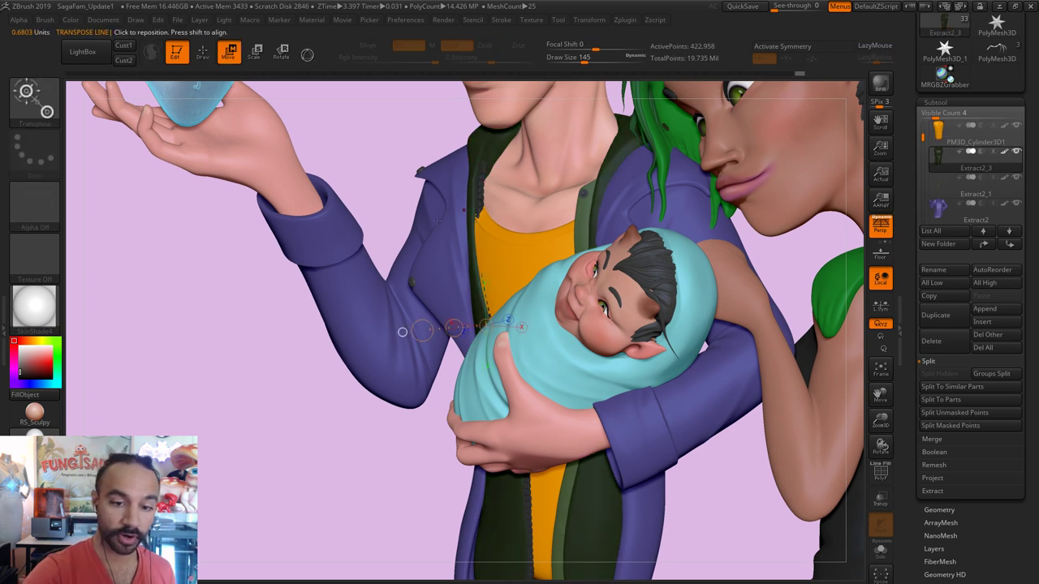
pyautogui.moveTo(430, 285)
pyautogui.mouseDown()
pyautogui.moveTo(512, 280)
pyautogui.moveTo(459, 281)
pyautogui.mouseUp()
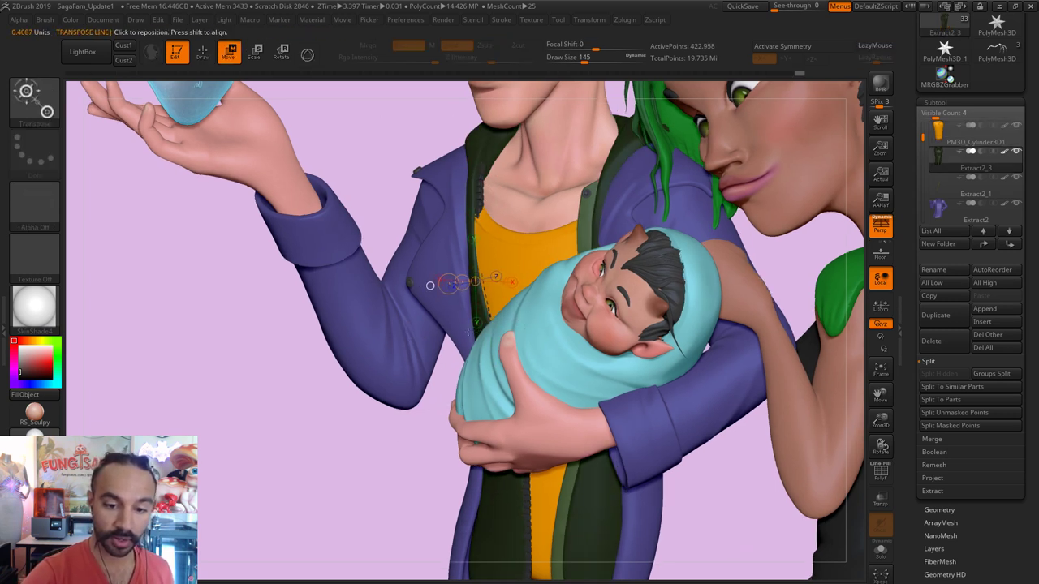
pyautogui.moveTo(438, 448); pyautogui.dragTo(430, 437)
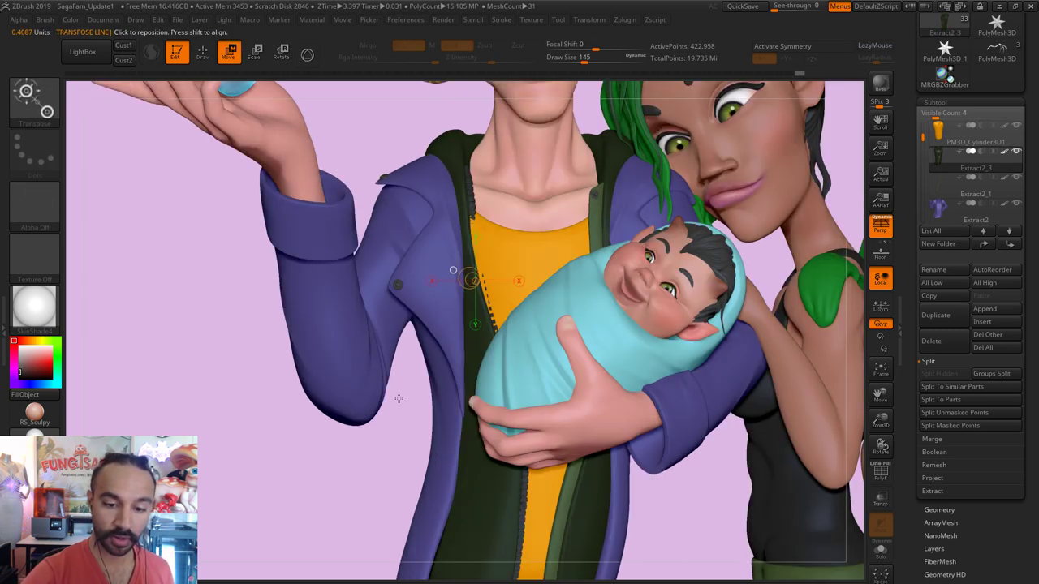
pyautogui.moveTo(399, 398); pyautogui.dragTo(436, 316)
pyautogui.moveTo(480, 264); pyautogui.dragTo(477, 263)
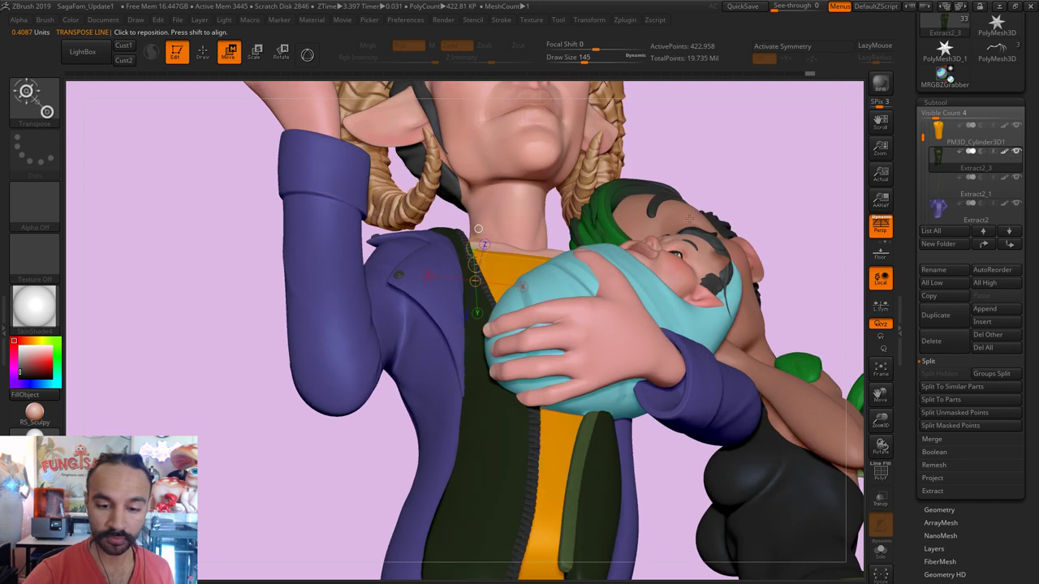
pyautogui.moveTo(478, 229); pyautogui.dragTo(453, 269, button='right')
pyautogui.click(204, 53)
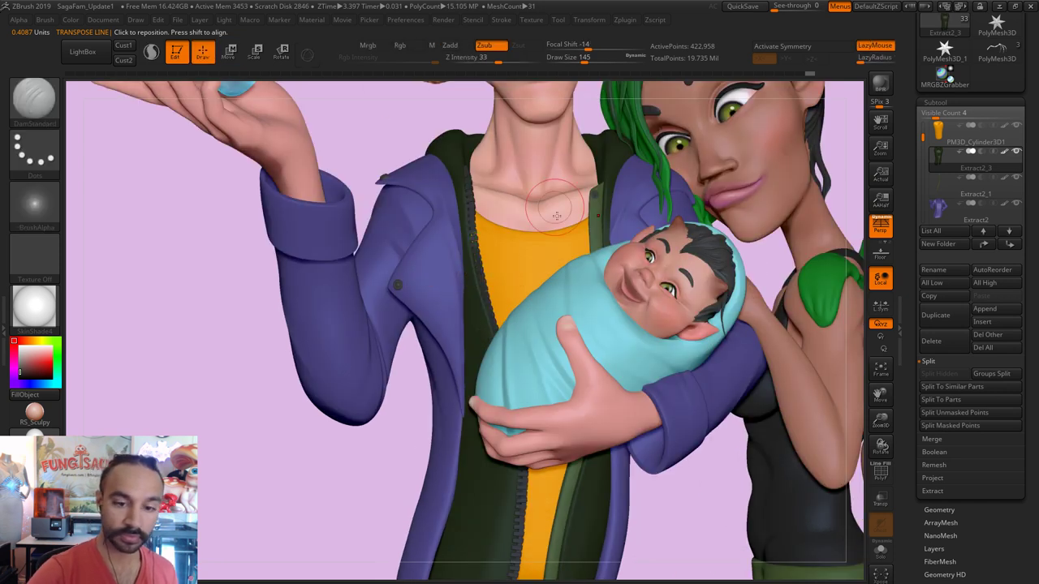
pyautogui.press('s')
pyautogui.moveTo(482, 254); pyautogui.dragTo(512, 253)
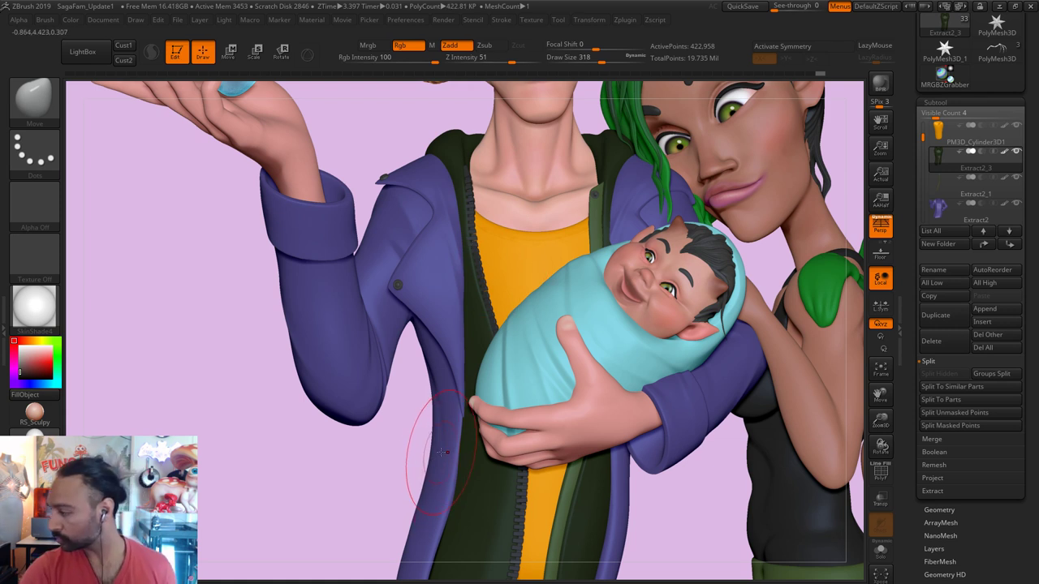
# Step: Shape the jacket's lower hem and back with the Move brush at sizes 274 to 492
pyautogui.keyDown('alt'); pyautogui.moveTo(665, 375); pyautogui.dragTo(665, 262, button='right'); pyautogui.keyUp('alt')
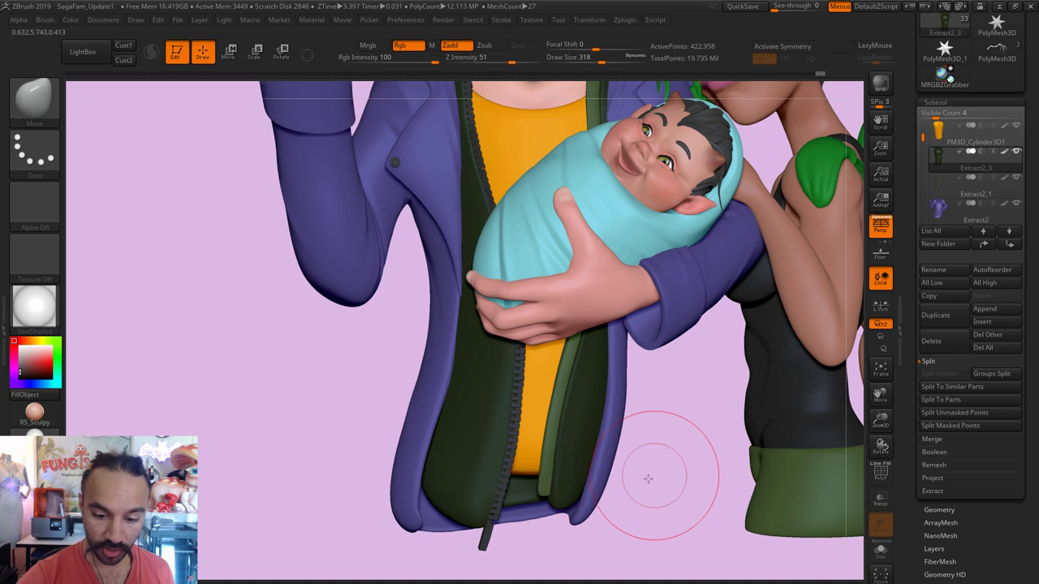
pyautogui.moveTo(654, 476)
pyautogui.mouseDown(button='right')
pyautogui.moveTo(501, 497)
pyautogui.moveTo(568, 528)
pyautogui.moveTo(507, 489)
pyautogui.mouseUp(button='right')
pyautogui.press('s')
pyautogui.click(502, 497)
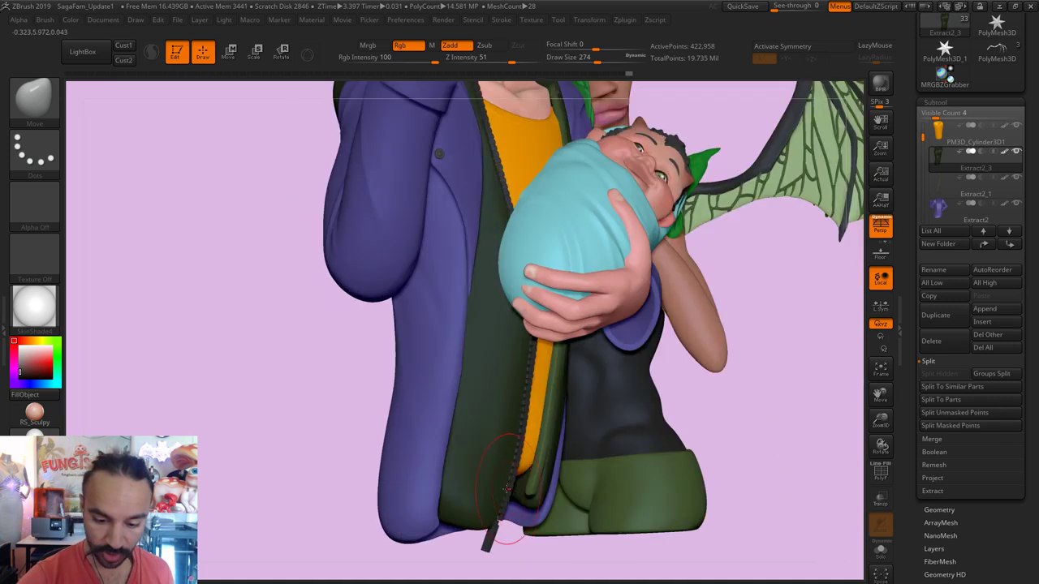
pyautogui.moveTo(766, 348); pyautogui.dragTo(503, 200, button='right')
pyautogui.press('s')
pyautogui.click(499, 203)
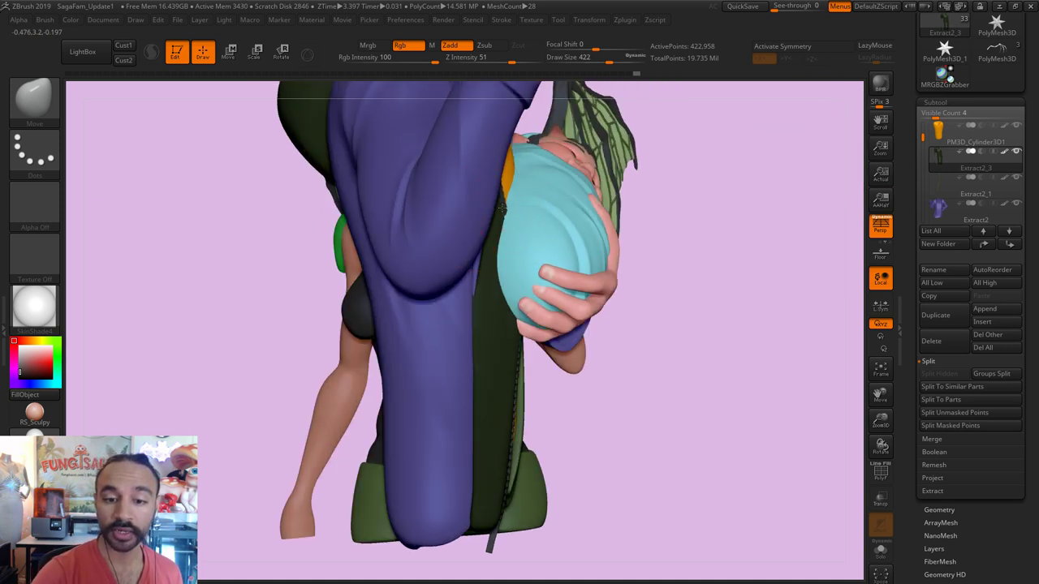
pyautogui.moveTo(661, 327)
pyautogui.mouseDown(button='right')
pyautogui.moveTo(712, 325)
pyautogui.moveTo(684, 361)
pyautogui.moveTo(485, 231)
pyautogui.mouseUp(button='right')
pyautogui.press('s')
pyautogui.click(485, 232)
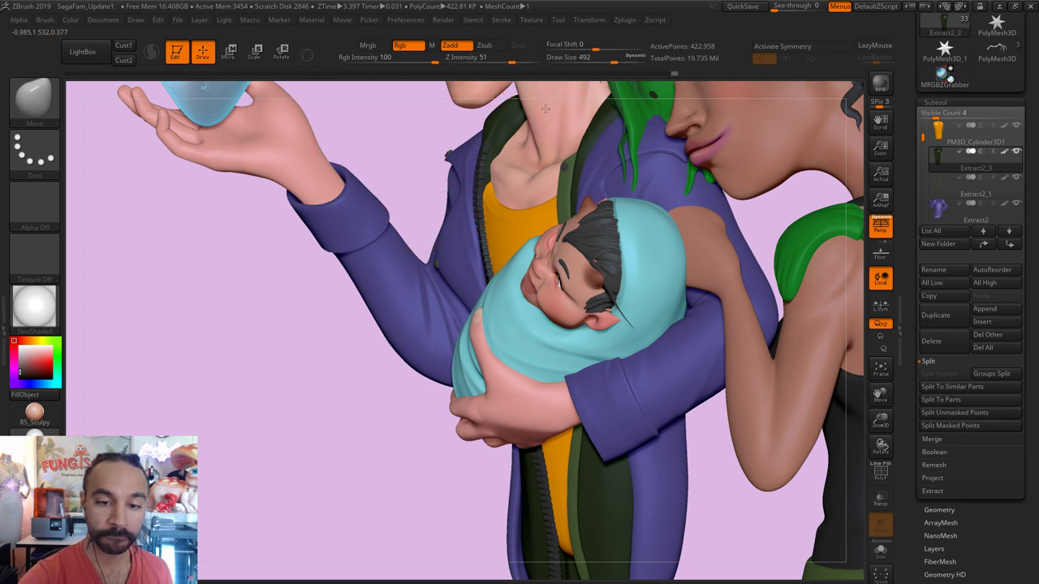
pyautogui.moveTo(578, 165)
pyautogui.mouseDown(button='right')
pyautogui.moveTo(560, 175)
pyautogui.moveTo(573, 167)
pyautogui.mouseUp(button='right')
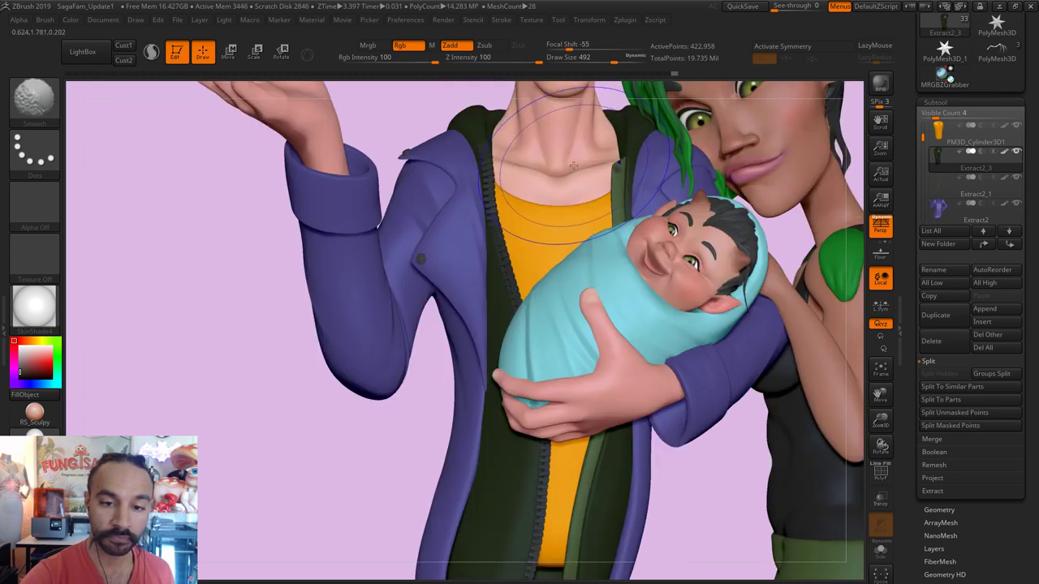
pyautogui.press('s')
pyautogui.click(499, 231)
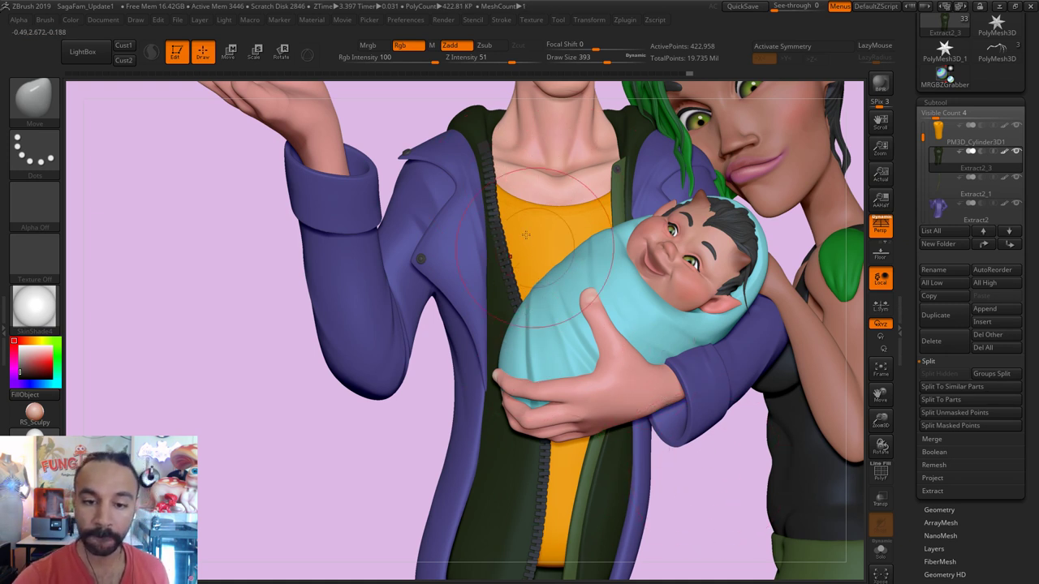
# Step: Push the jacket front around the baby with brush sizes from 1000 down to 245
pyautogui.press('s')
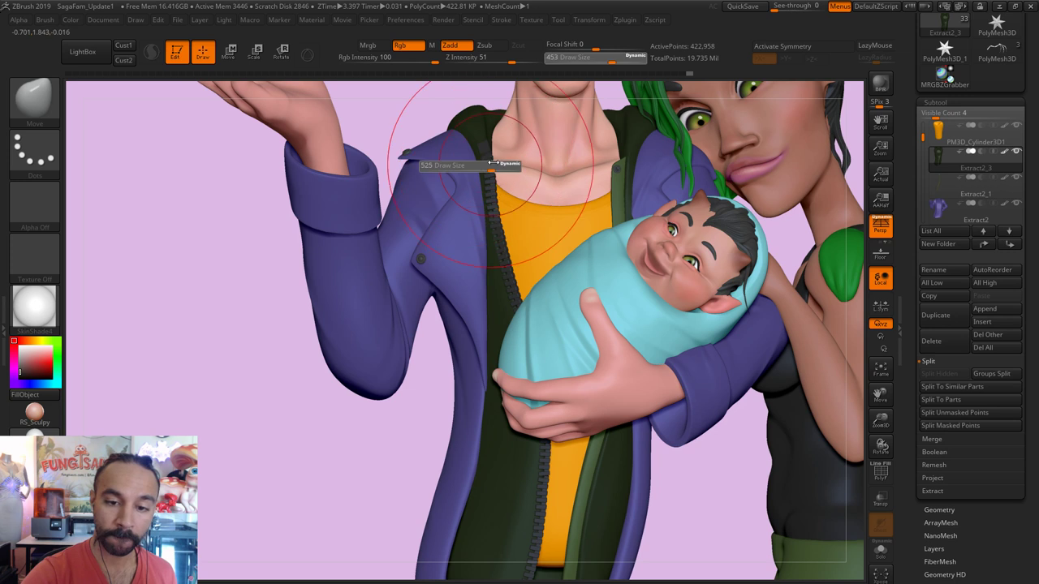
pyautogui.moveTo(492, 163); pyautogui.dragTo(521, 164)
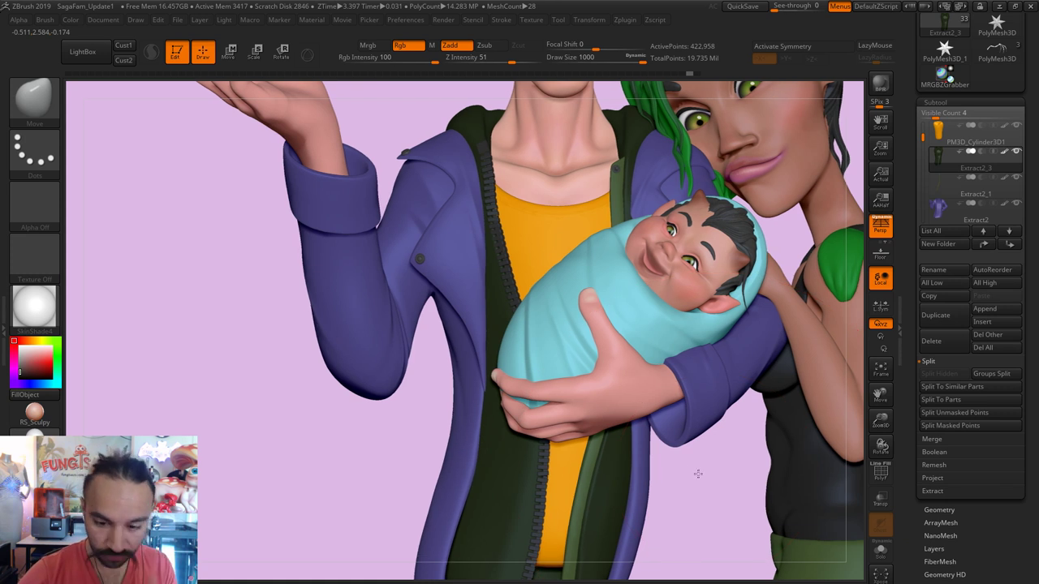
pyautogui.keyDown('alt'); pyautogui.moveTo(696, 476); pyautogui.dragTo(641, 398); pyautogui.keyUp('alt')
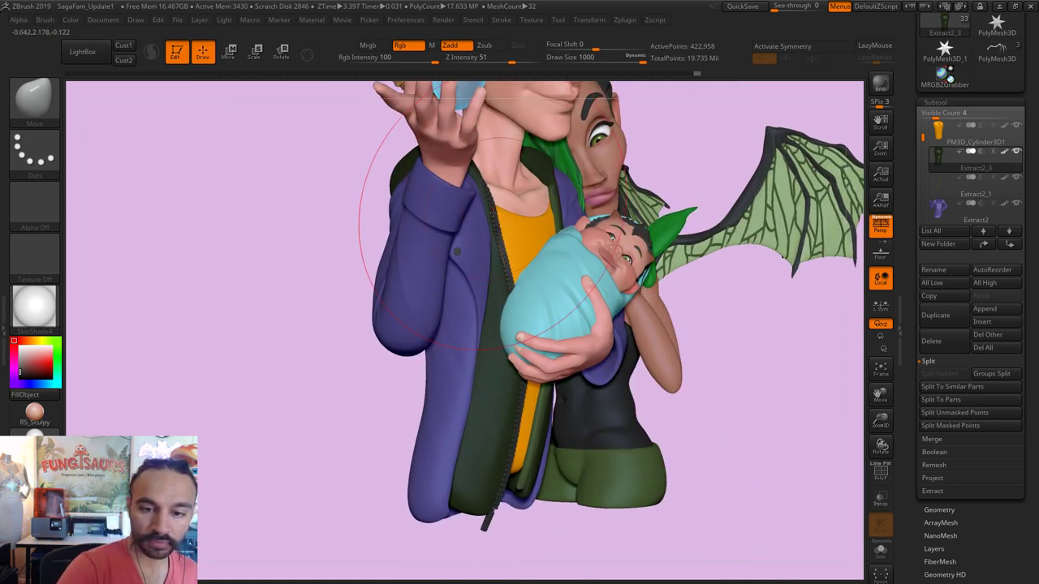
pyautogui.moveTo(703, 398)
pyautogui.mouseDown()
pyautogui.moveTo(477, 167)
pyautogui.moveTo(430, 180)
pyautogui.moveTo(501, 219)
pyautogui.mouseUp()
pyautogui.press('s')
pyautogui.press('s')
pyautogui.press('s')
pyautogui.moveTo(587, 295)
pyautogui.mouseDown()
pyautogui.moveTo(483, 181)
pyautogui.moveTo(427, 177)
pyautogui.moveTo(439, 178)
pyautogui.moveTo(430, 195)
pyautogui.moveTo(483, 185)
pyautogui.mouseUp()
pyautogui.press('s')
pyautogui.press('s')
pyautogui.press('s')
pyautogui.press('s')
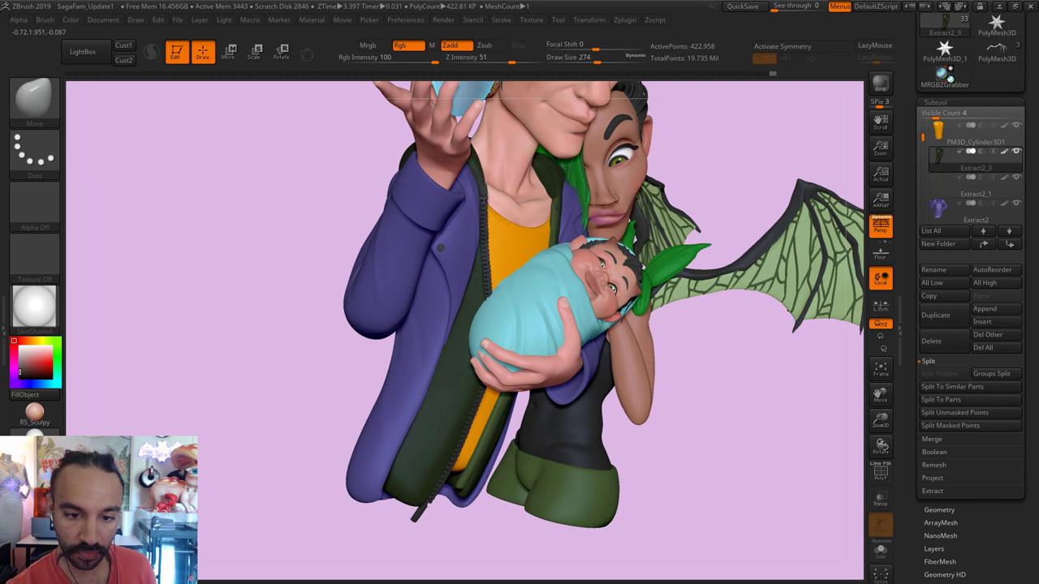
pyautogui.keyDown('ctrl'); pyautogui.moveTo(525, 190); pyautogui.dragTo(503, 186, button='right'); pyautogui.keyUp('ctrl')
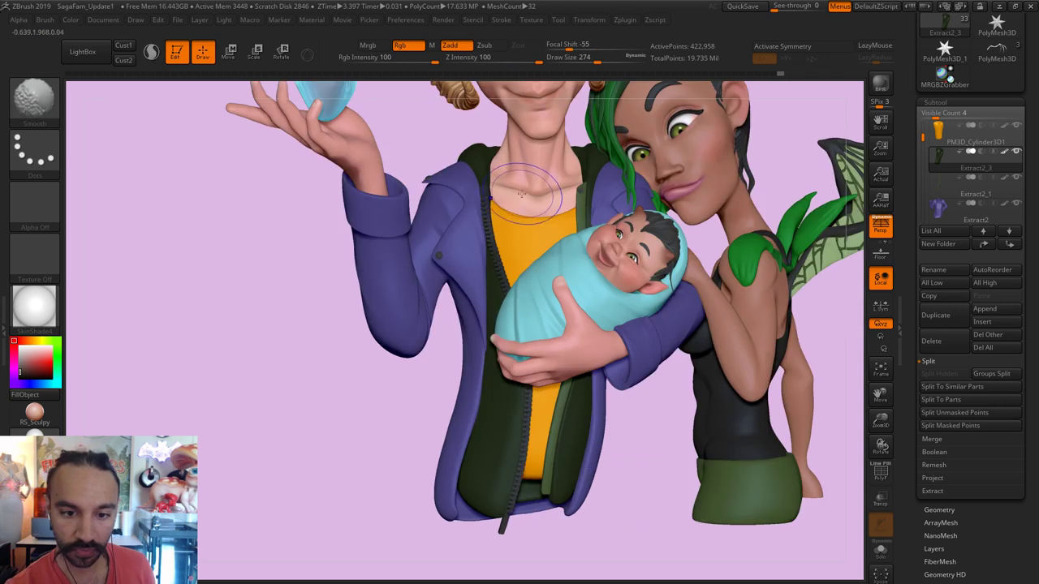
pyautogui.press('s')
pyautogui.moveTo(467, 221)
pyautogui.mouseDown()
pyautogui.moveTo(487, 220)
pyautogui.moveTo(488, 245)
pyautogui.moveTo(471, 250)
pyautogui.moveTo(536, 263)
pyautogui.mouseUp()
pyautogui.press('s')
pyautogui.press('s')
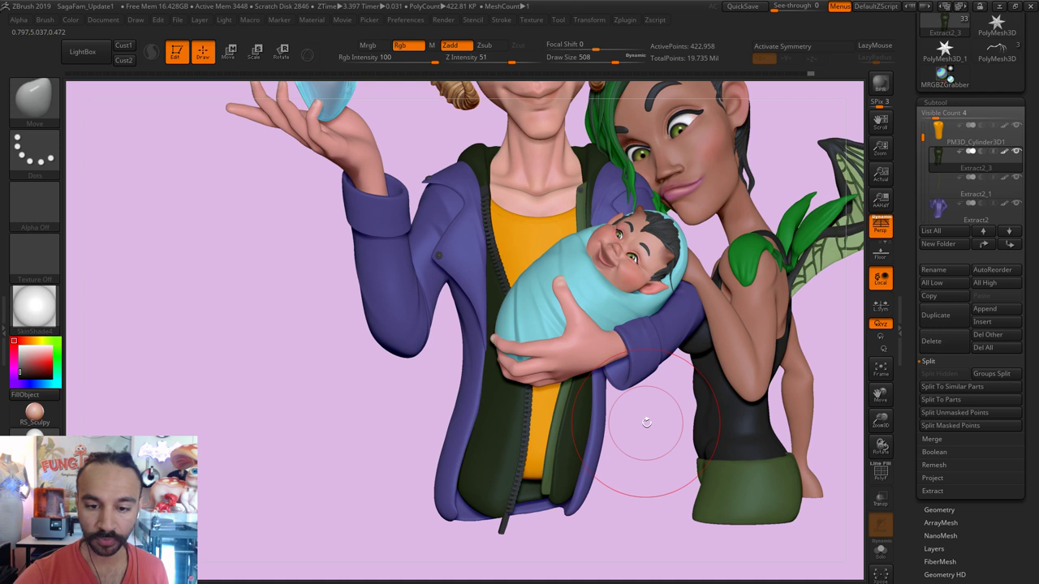
# Step: Solo PM3D_Cylinder3D1 and set DamStandard to size 71 with strength 27
pyautogui.keyDown('alt'); pyautogui.click(560, 284); pyautogui.keyUp('alt')
pyautogui.keyDown('alt'); pyautogui.click(541, 232); pyautogui.keyUp('alt')
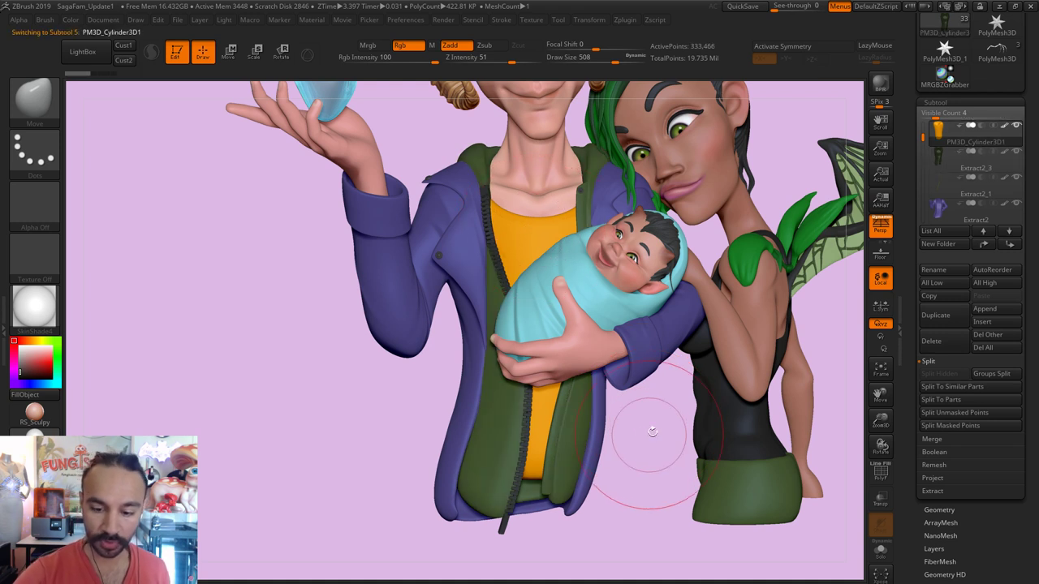
pyautogui.keyDown('alt'); pyautogui.moveTo(673, 449); pyautogui.dragTo(673, 406); pyautogui.keyUp('alt')
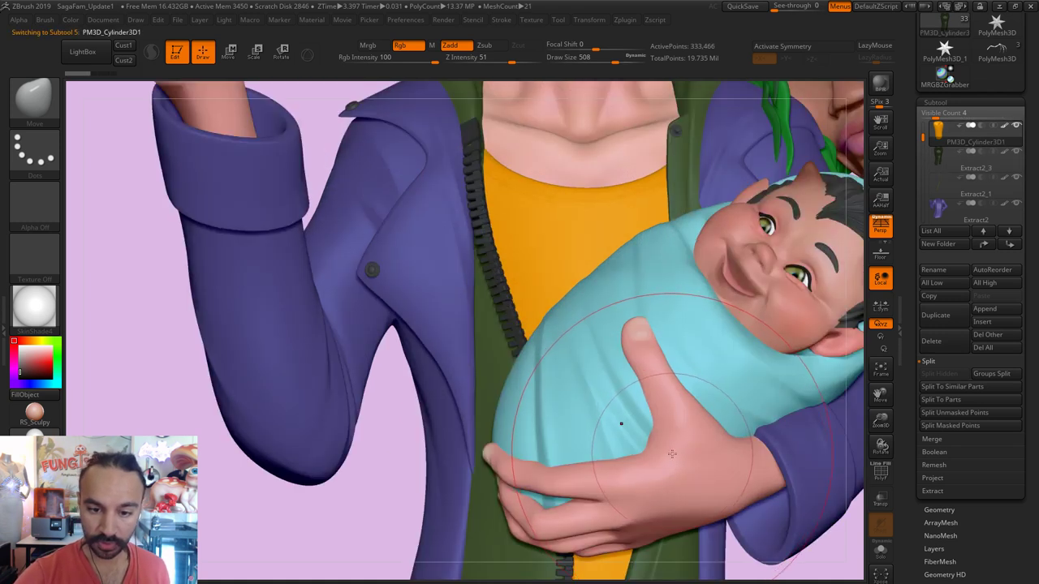
pyautogui.press('b')
pyautogui.press('d')
pyautogui.press('s')
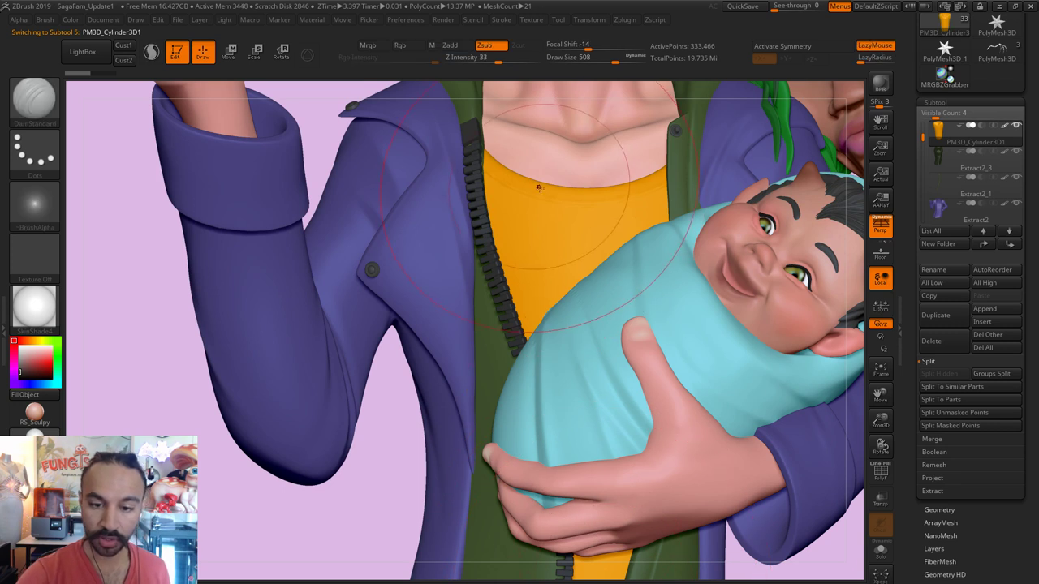
pyautogui.press('s')
pyautogui.moveTo(528, 173); pyautogui.dragTo(477, 172)
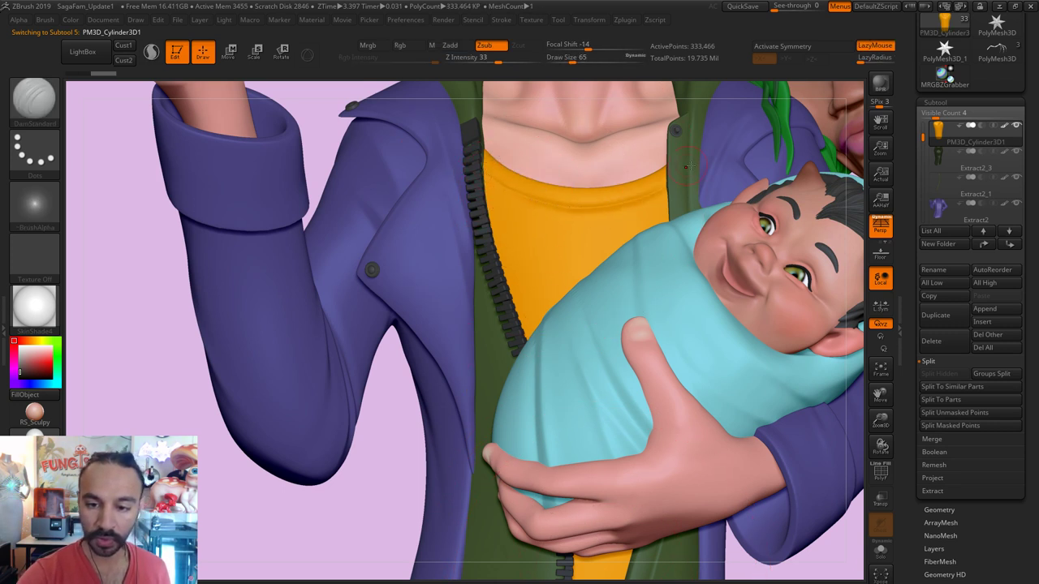
pyautogui.click(880, 551)
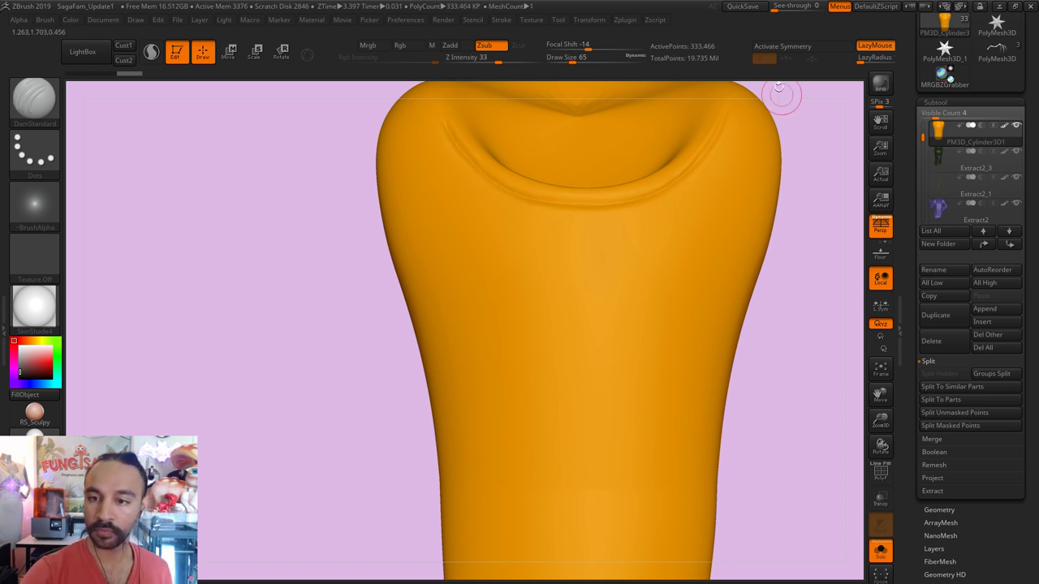
pyautogui.moveTo(484, 57); pyautogui.dragTo(477, 57)
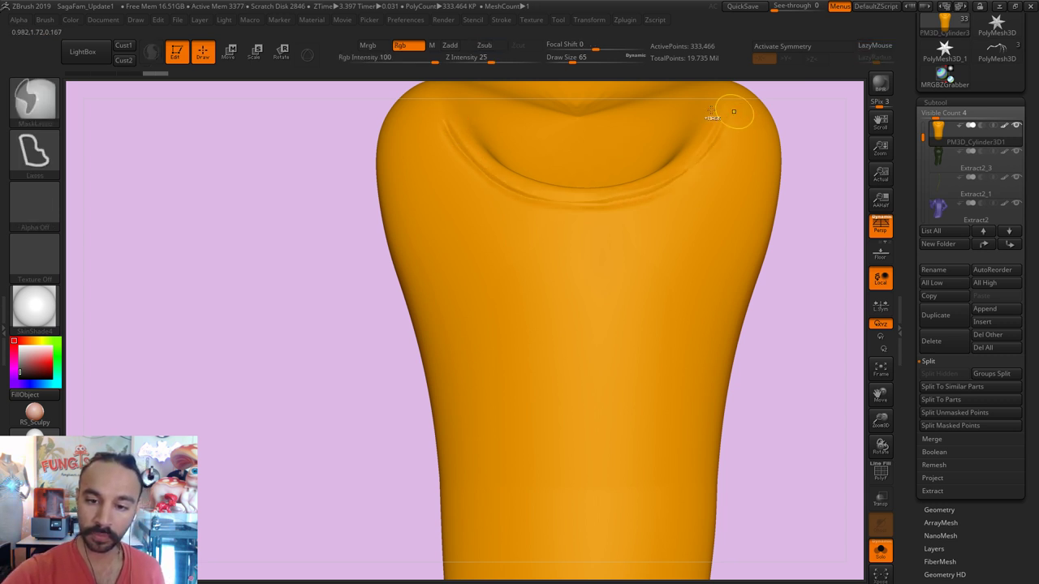
# Step: Carve a short crease along the collar's upper-left rim and smooth the nearby ridges
pyautogui.moveTo(726, 109)
pyautogui.keyDown('shift'); pyautogui.mouseDown()
pyautogui.moveTo(658, 165)
pyautogui.moveTo(708, 143)
pyautogui.mouseUp(); pyautogui.keyUp('shift')
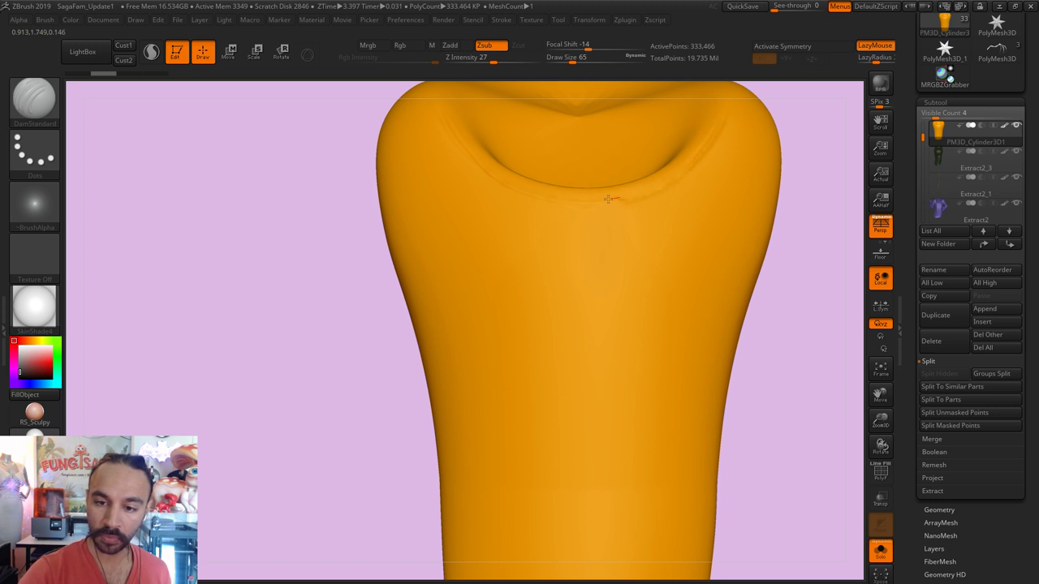
pyautogui.keyDown('shift'); pyautogui.moveTo(474, 161); pyautogui.dragTo(568, 192); pyautogui.keyUp('shift')
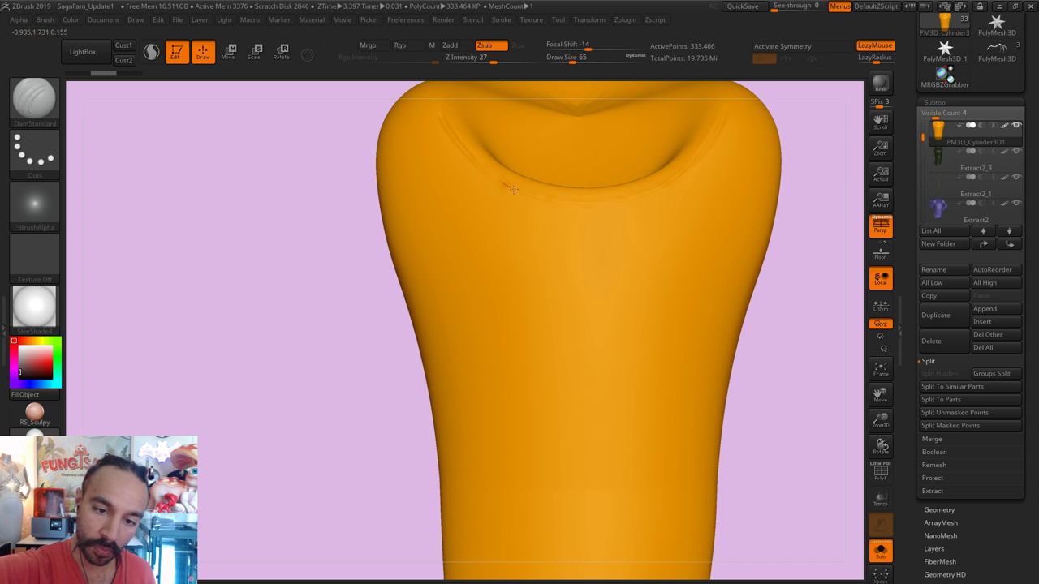
pyautogui.moveTo(459, 142); pyautogui.dragTo(482, 167)
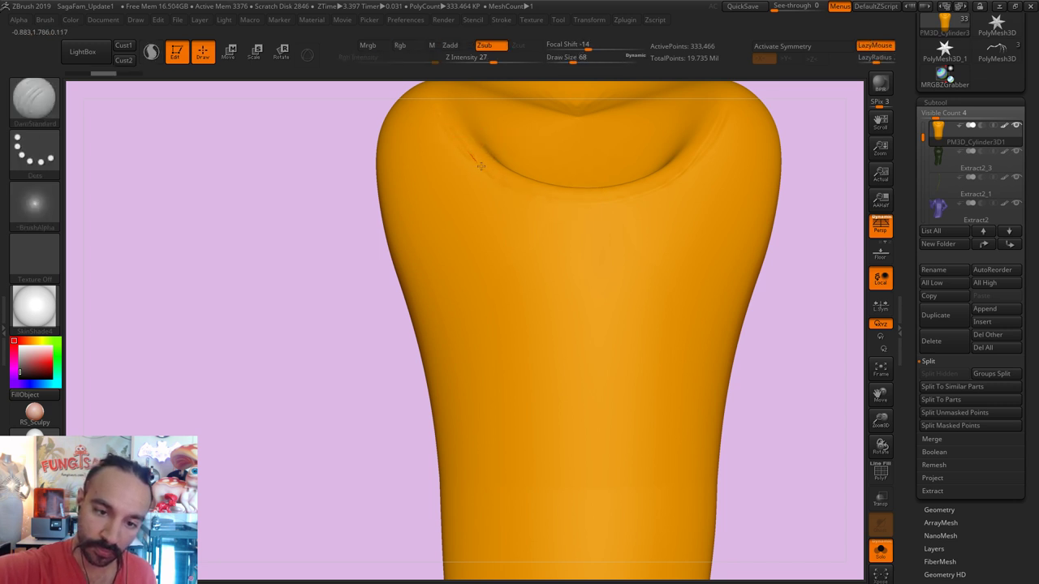
pyautogui.moveTo(800, 248); pyautogui.dragTo(540, 181)
pyautogui.press('shift')
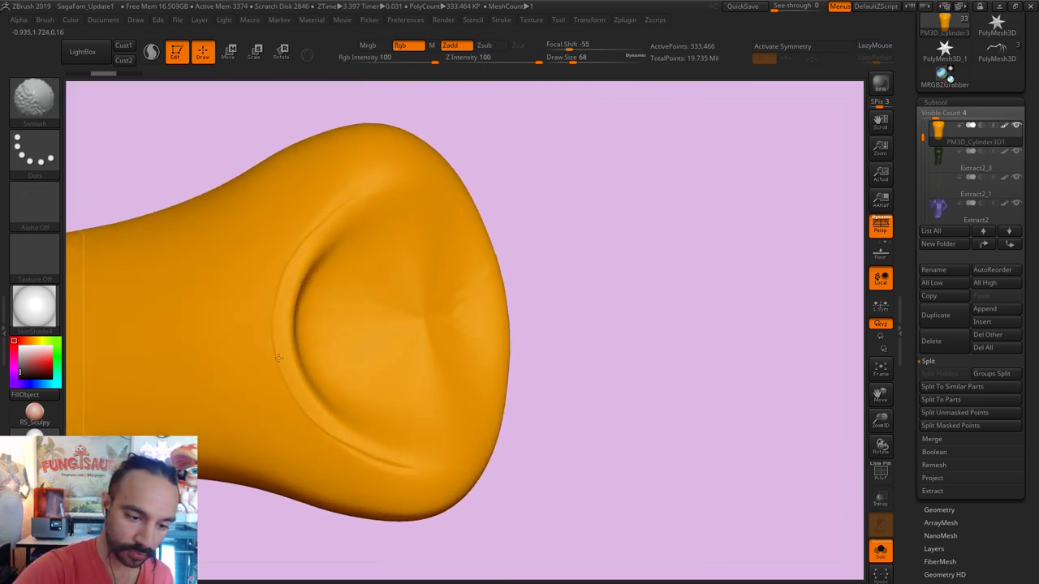
pyautogui.press('s')
pyautogui.moveTo(341, 202); pyautogui.dragTo(351, 203)
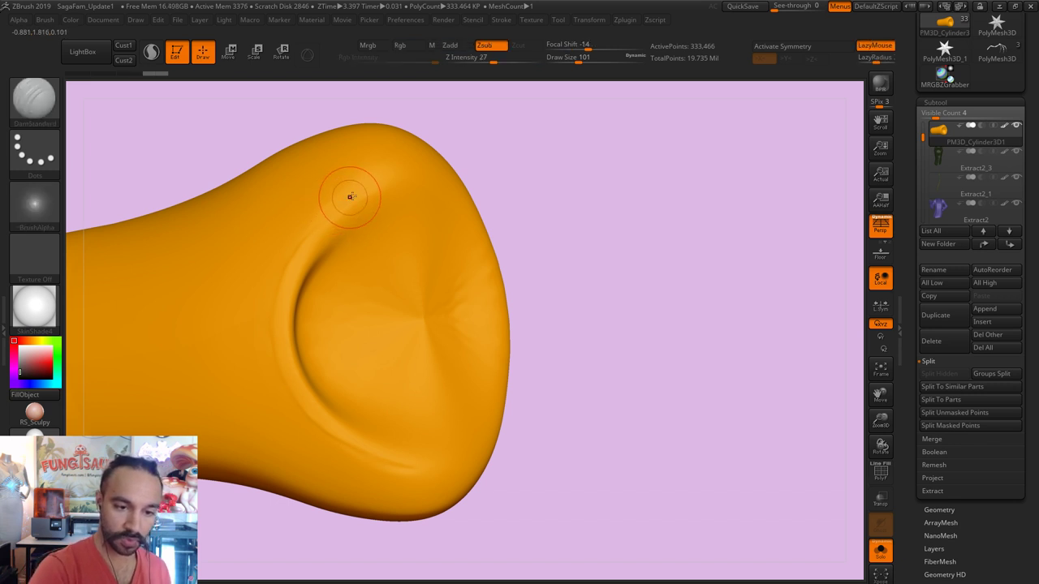
pyautogui.press('s')
pyautogui.moveTo(353, 187); pyautogui.dragTo(365, 185)
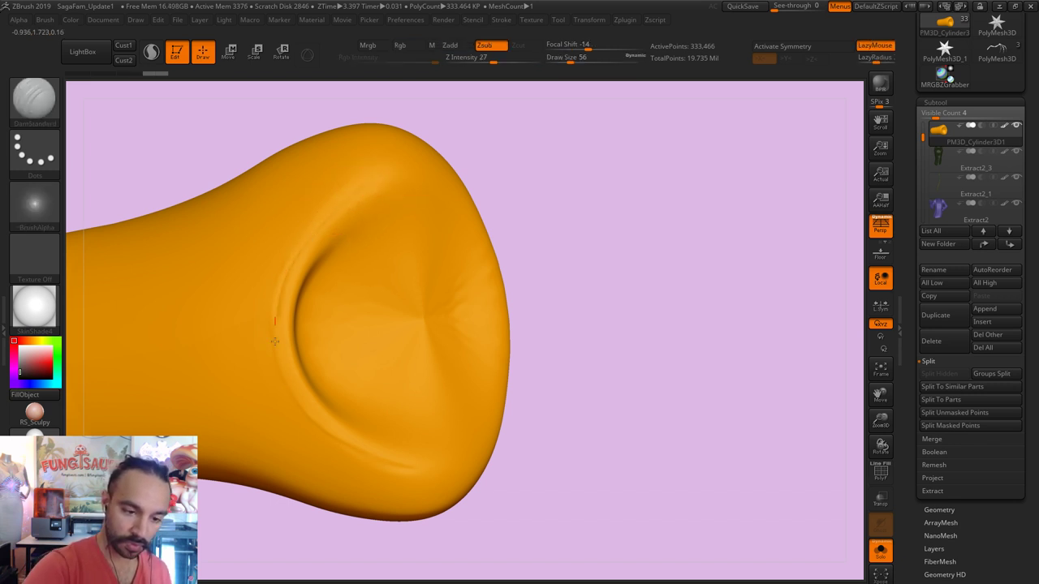
# Step: Carve creases along the lower-left and top rims of the opening, then smooth them
pyautogui.moveTo(275, 341)
pyautogui.mouseDown()
pyautogui.moveTo(296, 411)
pyautogui.moveTo(398, 474)
pyautogui.mouseUp()
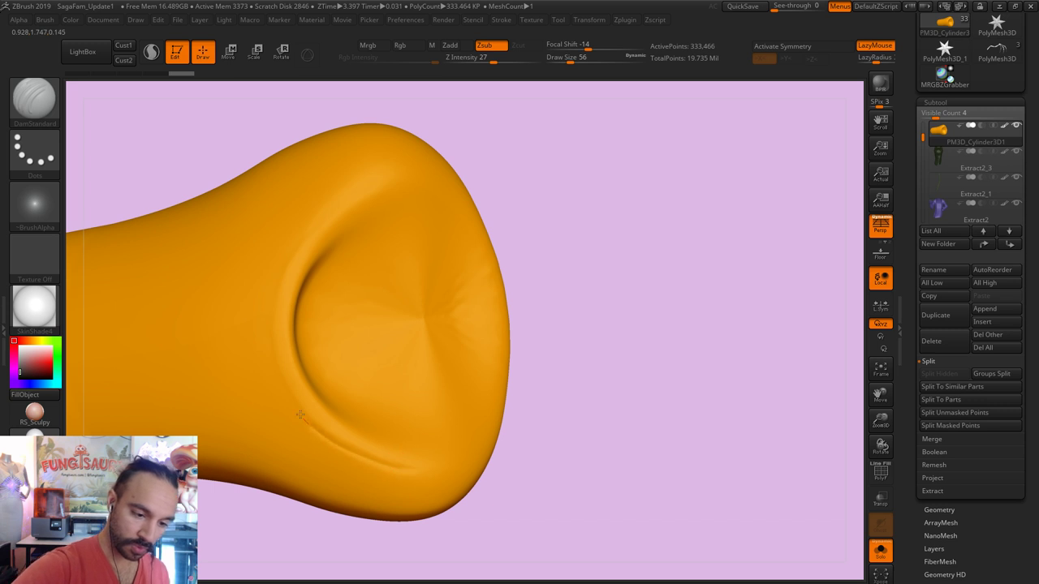
pyautogui.press('s')
pyautogui.moveTo(361, 177)
pyautogui.mouseDown()
pyautogui.moveTo(321, 230)
pyautogui.moveTo(343, 198)
pyautogui.mouseUp()
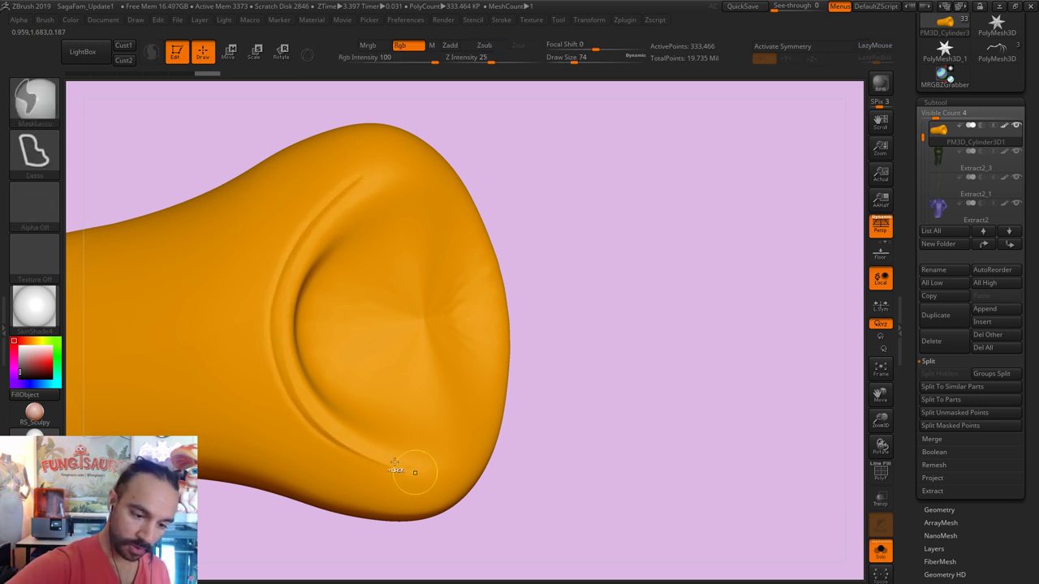
pyautogui.keyDown('shift'); pyautogui.moveTo(412, 471); pyautogui.dragTo(383, 457); pyautogui.keyUp('shift')
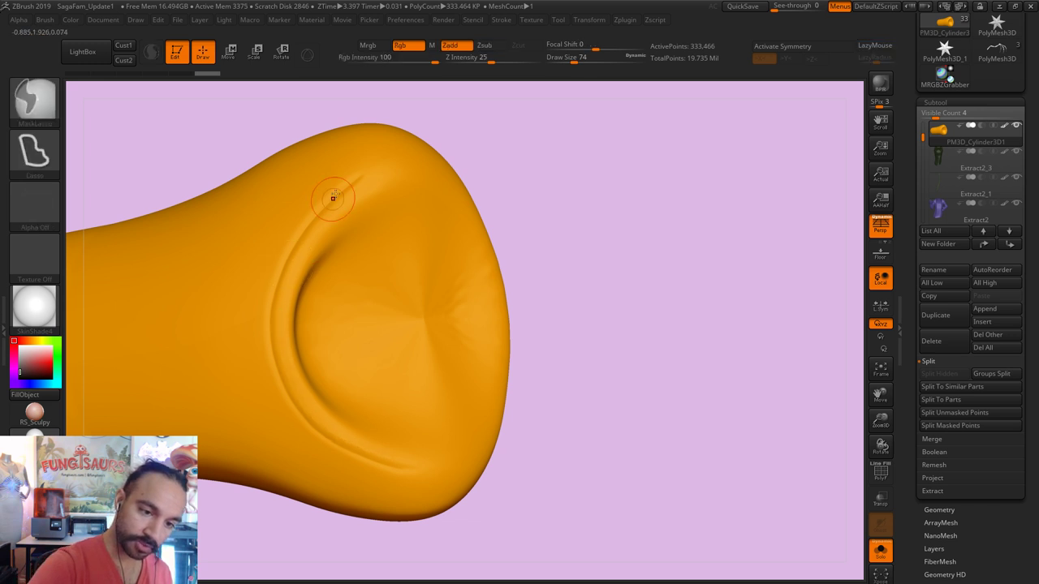
pyautogui.keyDown('shift'); pyautogui.moveTo(332, 197); pyautogui.dragTo(339, 197); pyautogui.keyUp('shift')
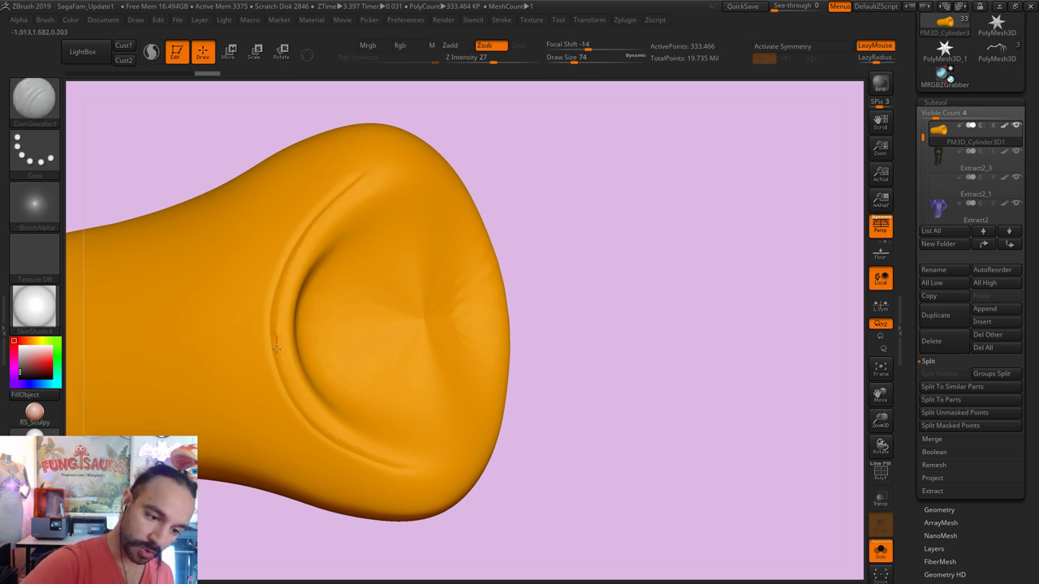
pyautogui.keyDown('shift'); pyautogui.moveTo(434, 475); pyautogui.dragTo(284, 358); pyautogui.keyUp('shift')
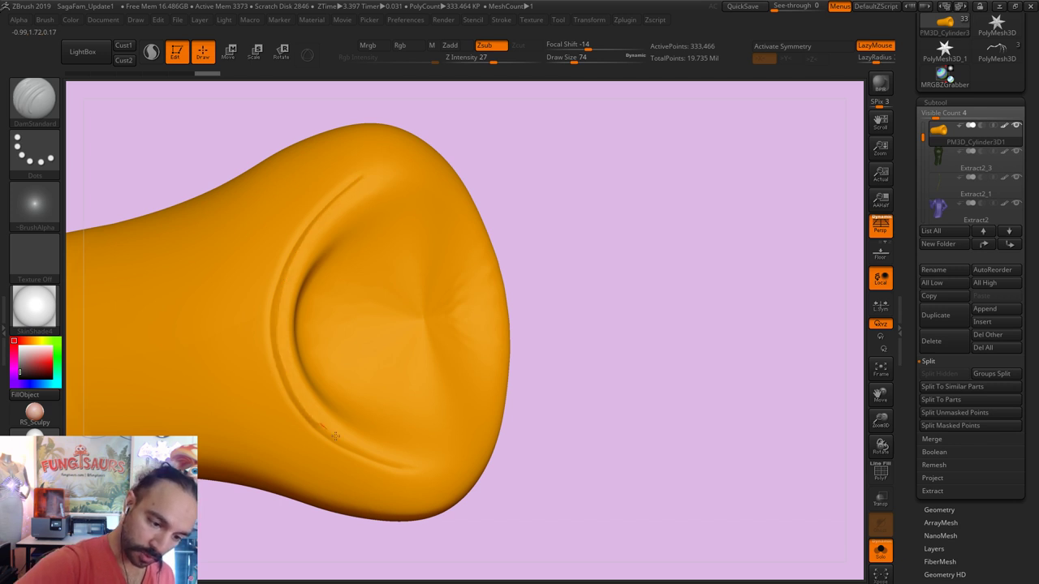
pyautogui.press('shift')
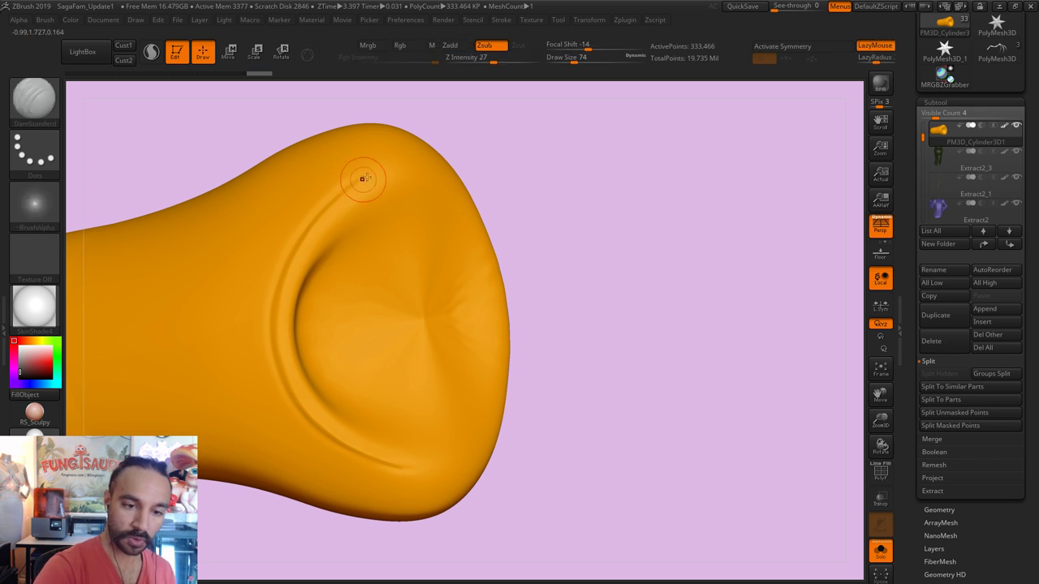
pyautogui.keyDown('alt'); pyautogui.moveTo(360, 179); pyautogui.dragTo(333, 196); pyautogui.keyUp('alt')
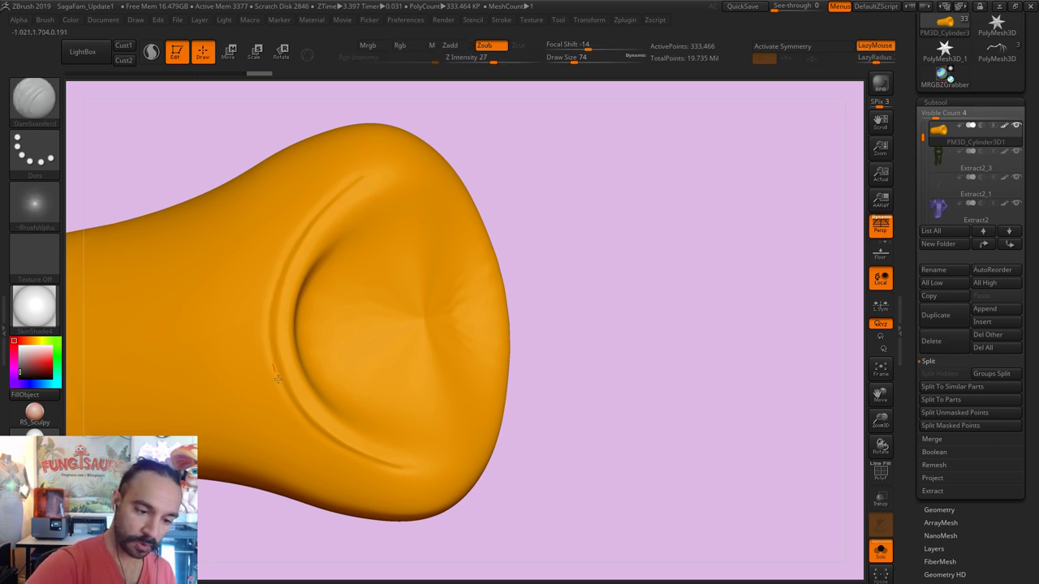
pyautogui.moveTo(337, 446); pyautogui.dragTo(357, 455)
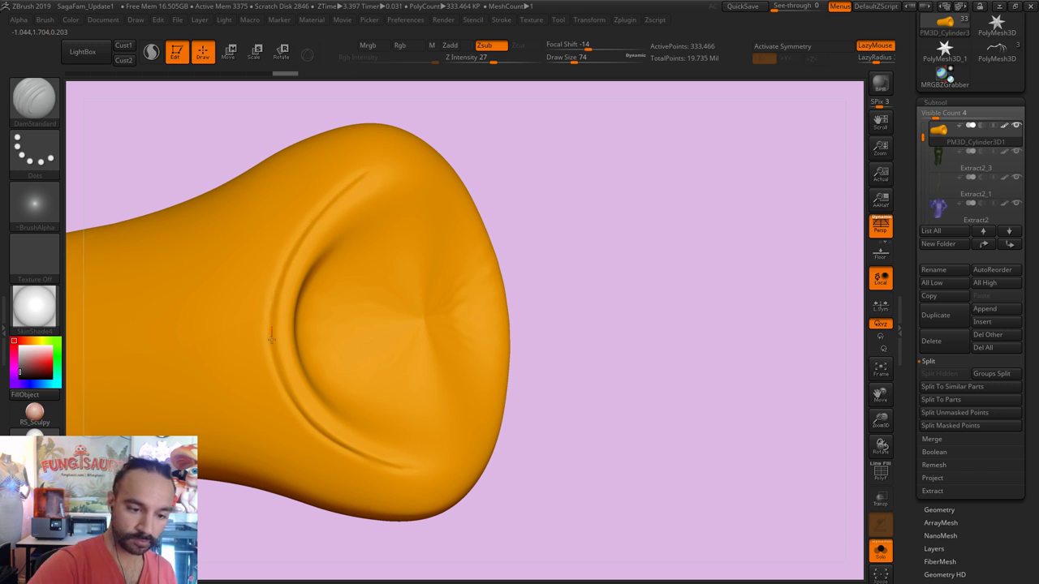
# Step: Polish the crease rim with hPolish at size 62, undoing one stroke
pyautogui.moveTo(528, 365)
pyautogui.mouseDown()
pyautogui.moveTo(684, 174)
pyautogui.moveTo(454, 220)
pyautogui.mouseUp()
pyautogui.press('b')
pyautogui.press('h')
pyautogui.press('p')
pyautogui.press('[')
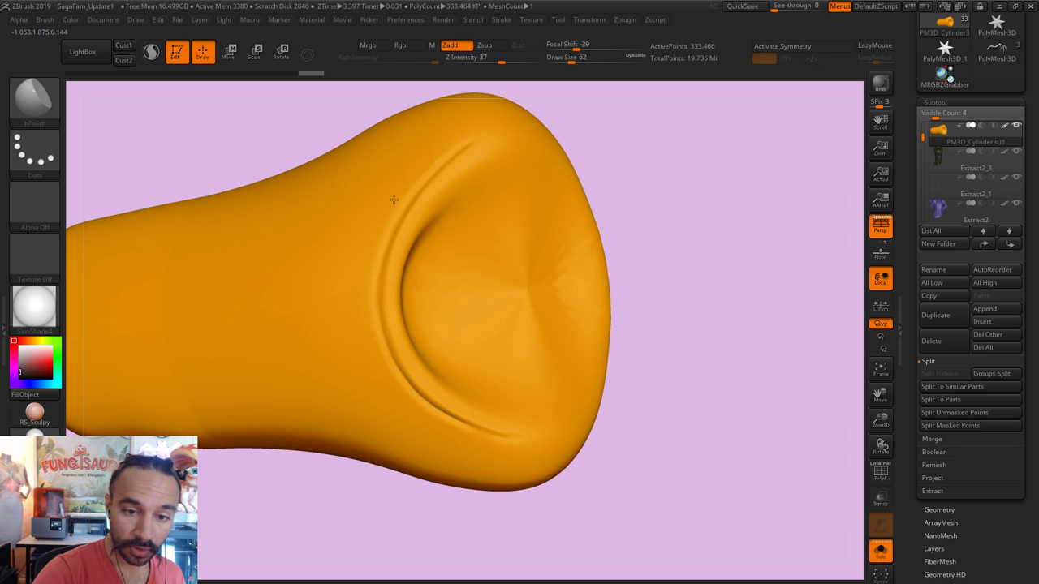
pyautogui.moveTo(388, 210); pyautogui.dragTo(418, 167)
pyautogui.moveTo(375, 243); pyautogui.dragTo(371, 329)
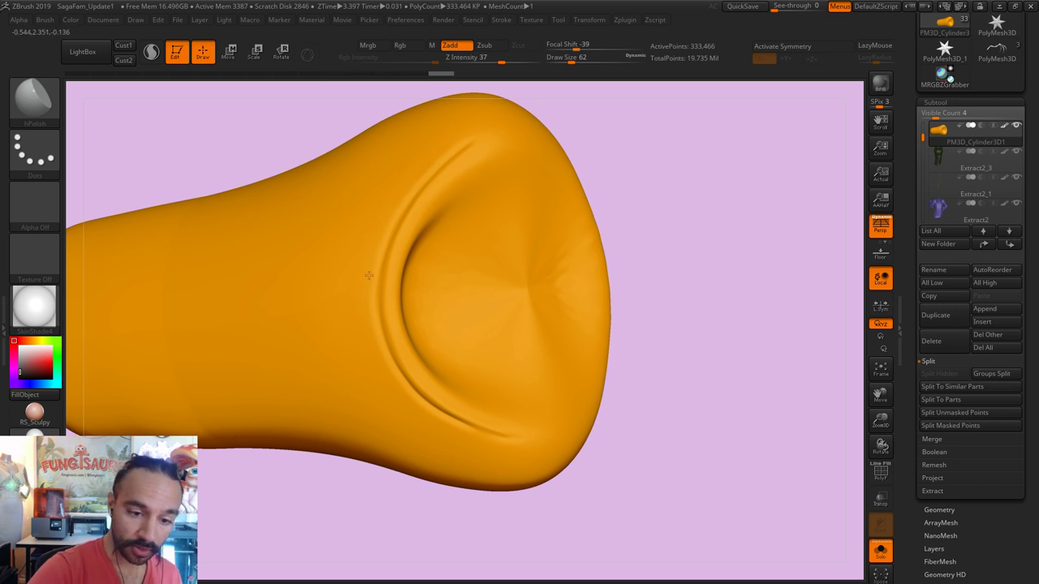
pyautogui.moveTo(402, 412); pyautogui.dragTo(369, 323)
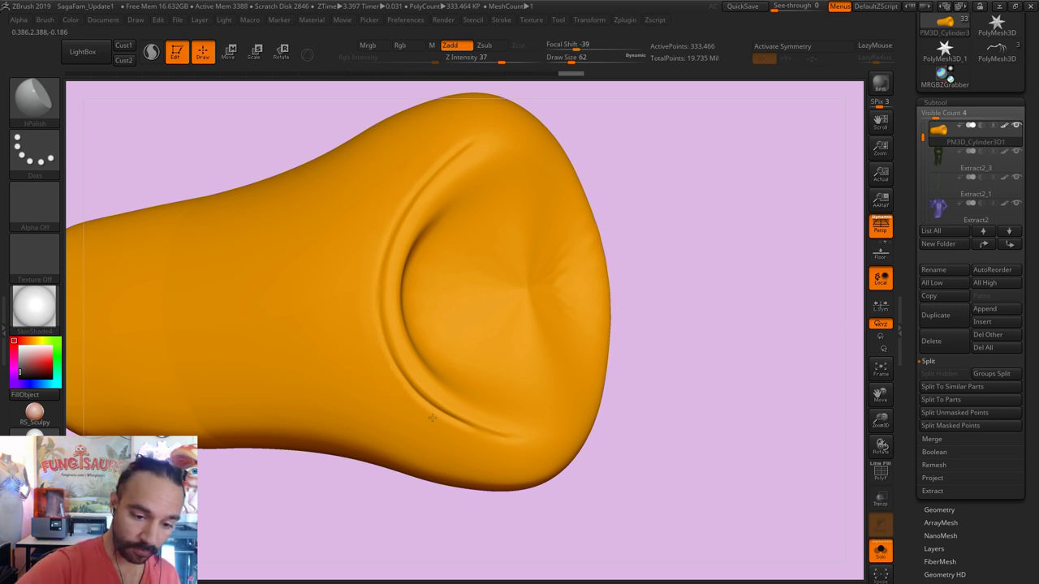
pyautogui.hotkey('ctrl', 'z')
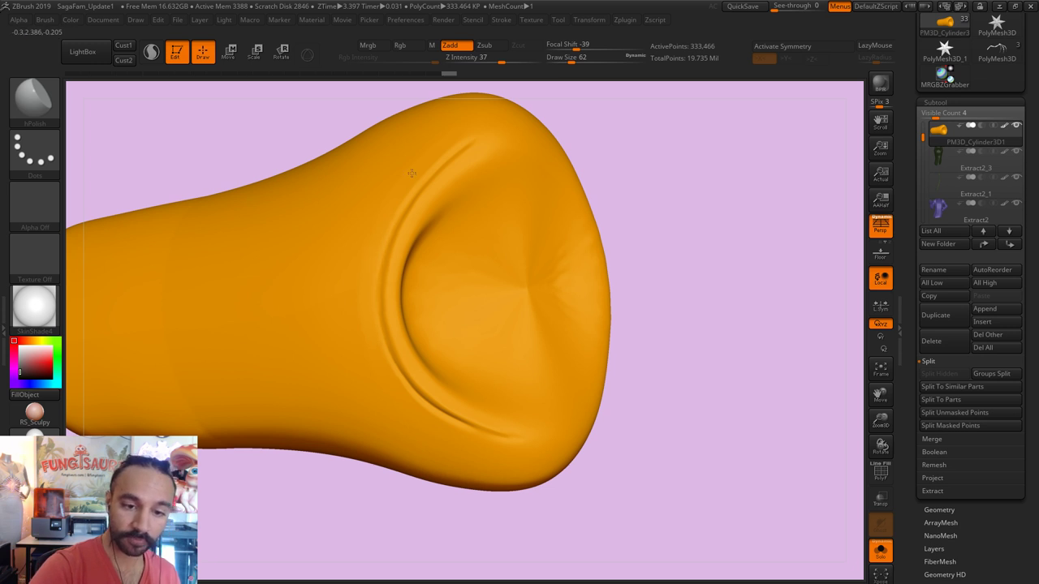
# Step: Smooth the crease rim further and view the whole shirt piece
pyautogui.keyDown('shift'); pyautogui.moveTo(450, 141); pyautogui.dragTo(421, 160); pyautogui.keyUp('shift')
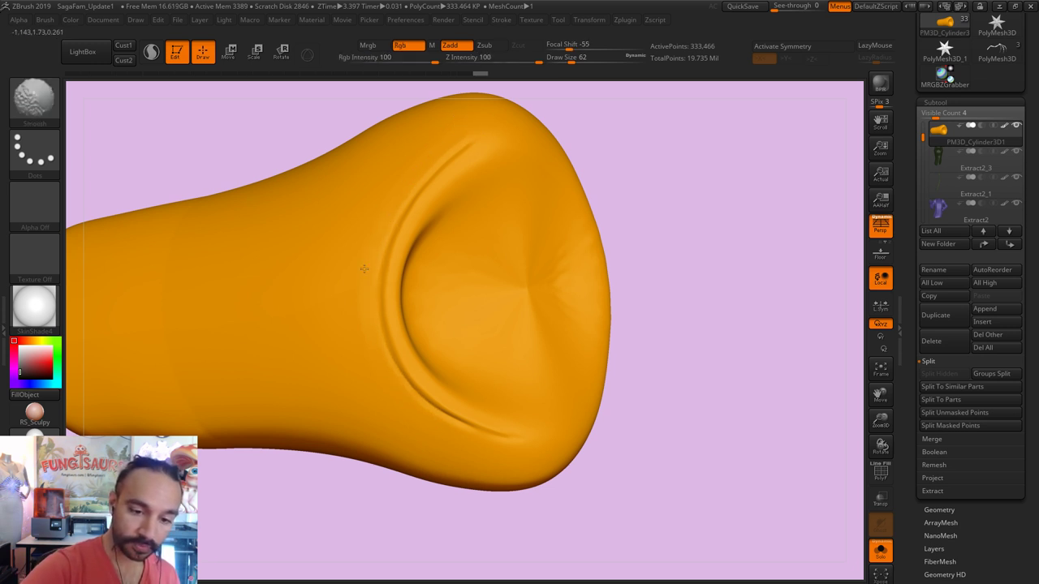
pyautogui.keyDown('shift'); pyautogui.moveTo(365, 268); pyautogui.dragTo(383, 375); pyautogui.keyUp('shift')
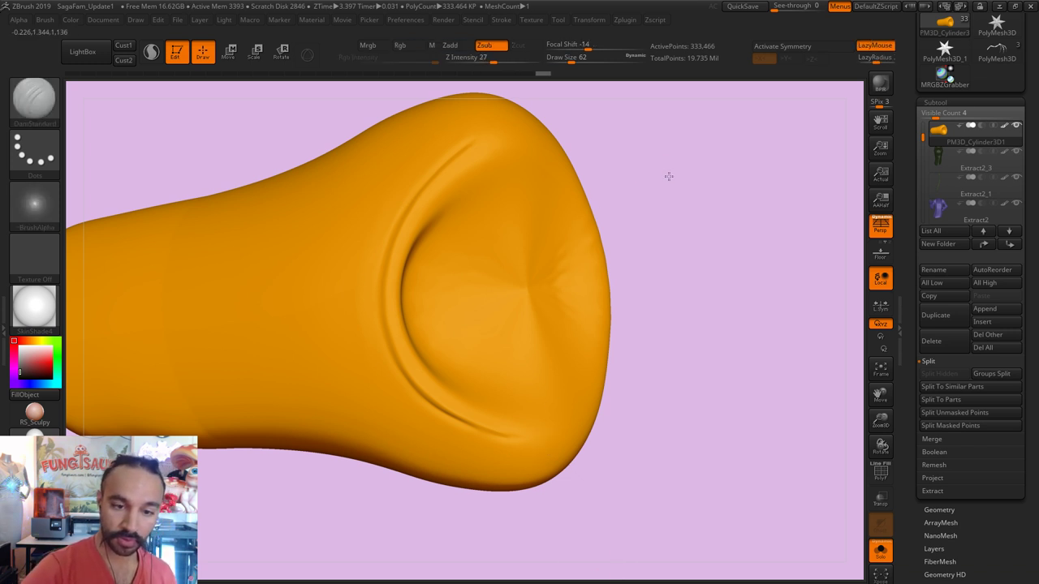
pyautogui.moveTo(669, 173); pyautogui.dragTo(493, 152)
pyautogui.write('ss29')
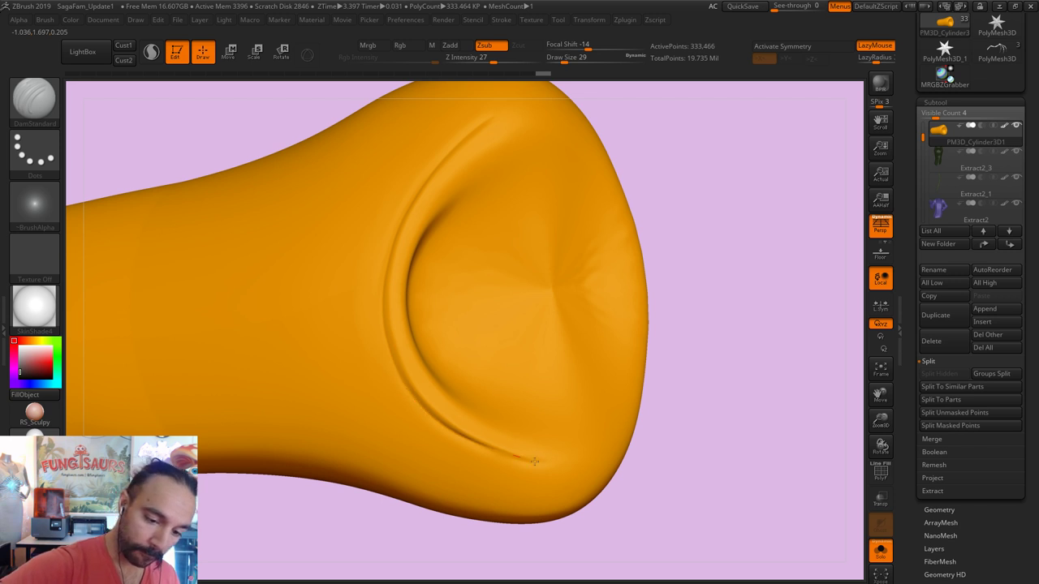
pyautogui.keyDown('alt'); pyautogui.moveTo(687, 269); pyautogui.dragTo(747, 302); pyautogui.keyUp('alt')
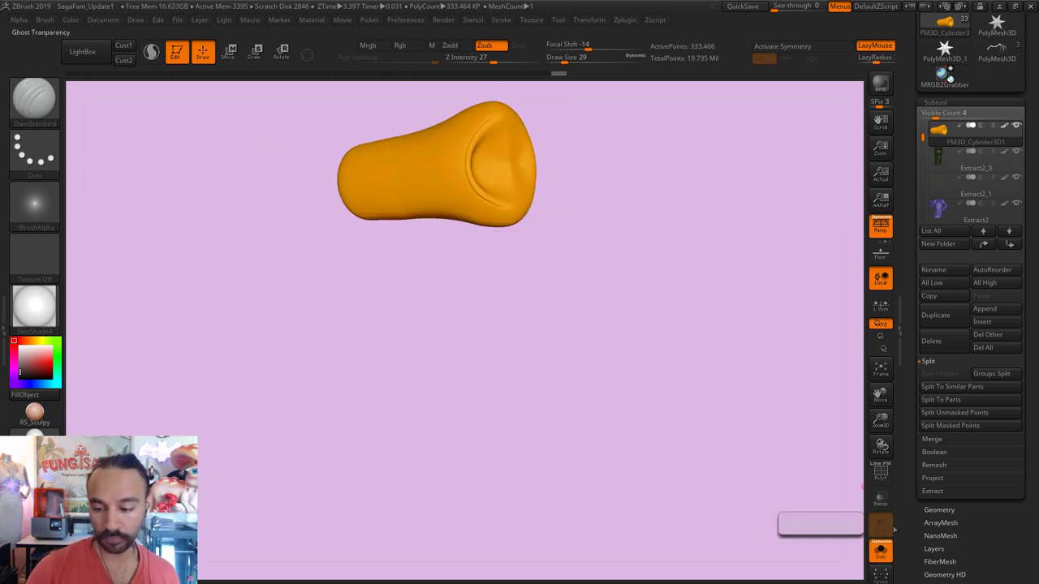
# Step: Turn Solo off and frame the whole family sculpture upright in a front view
pyautogui.click(882, 551)
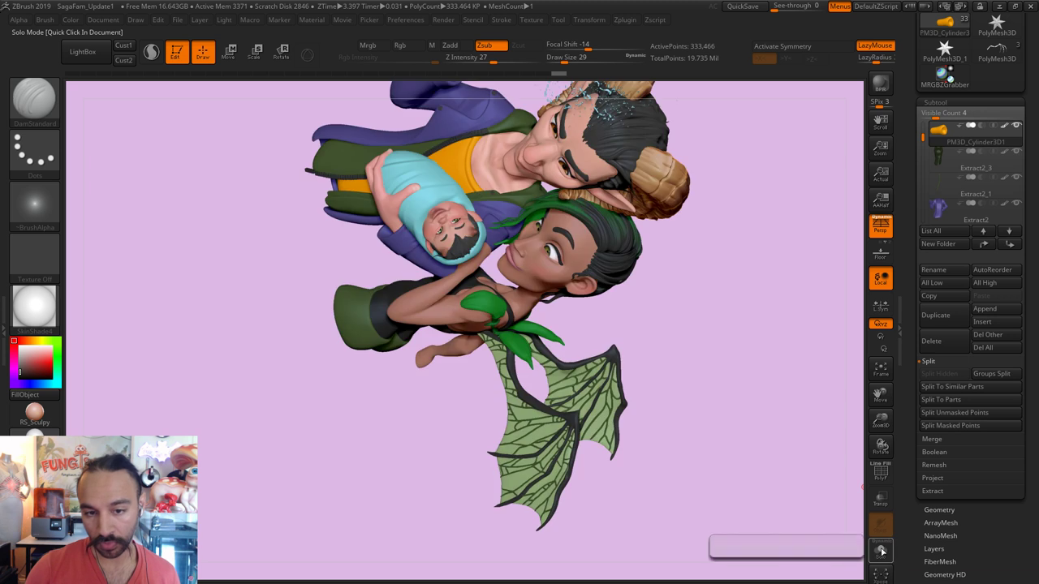
pyautogui.keyDown('alt'); pyautogui.moveTo(703, 425); pyautogui.dragTo(707, 480); pyautogui.keyUp('alt')
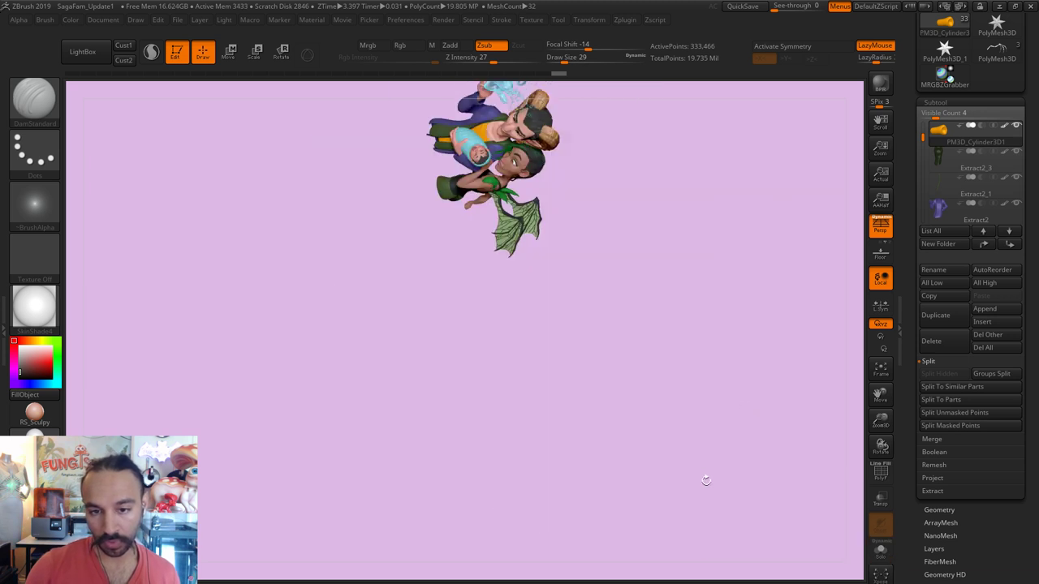
pyautogui.moveTo(694, 332); pyautogui.dragTo(691, 336)
pyautogui.moveTo(698, 405)
pyautogui.mouseDown()
pyautogui.moveTo(673, 304)
pyautogui.moveTo(621, 360)
pyautogui.mouseUp()
pyautogui.keyDown('alt'); pyautogui.moveTo(628, 458); pyautogui.dragTo(638, 431); pyautogui.keyUp('alt')
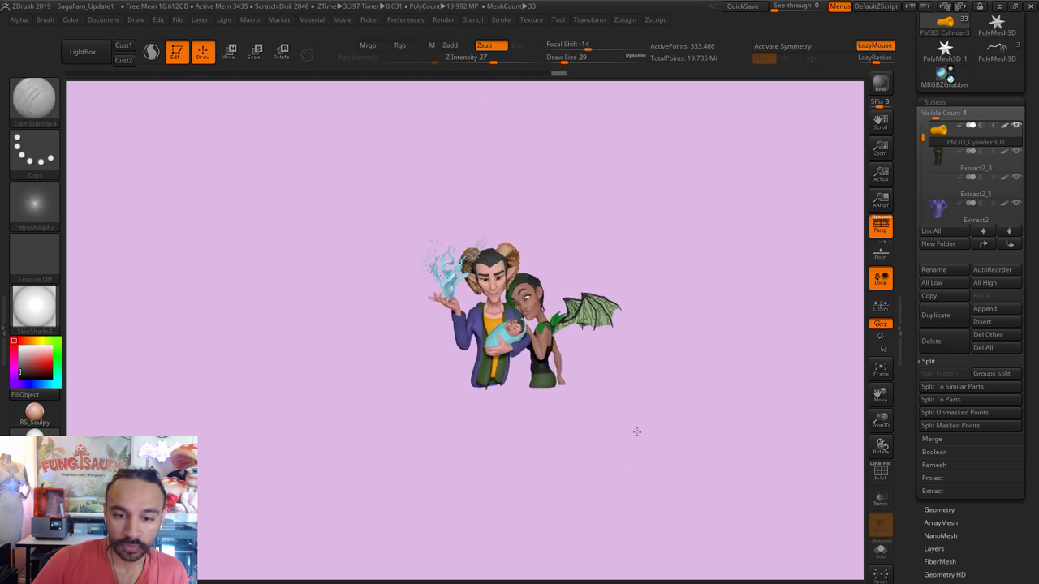
pyautogui.press('f')
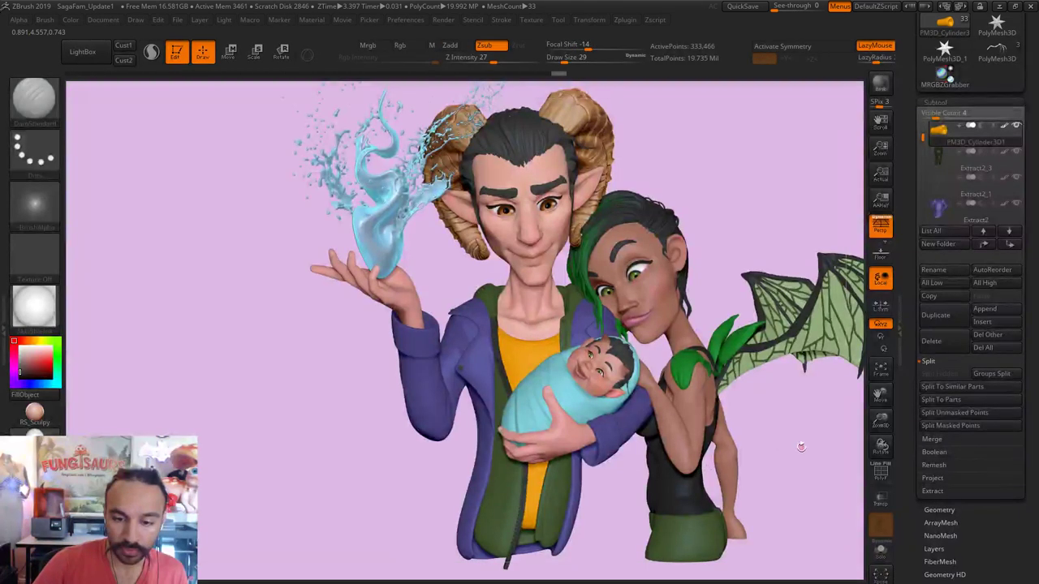
pyautogui.moveTo(733, 467); pyautogui.dragTo(731, 463)
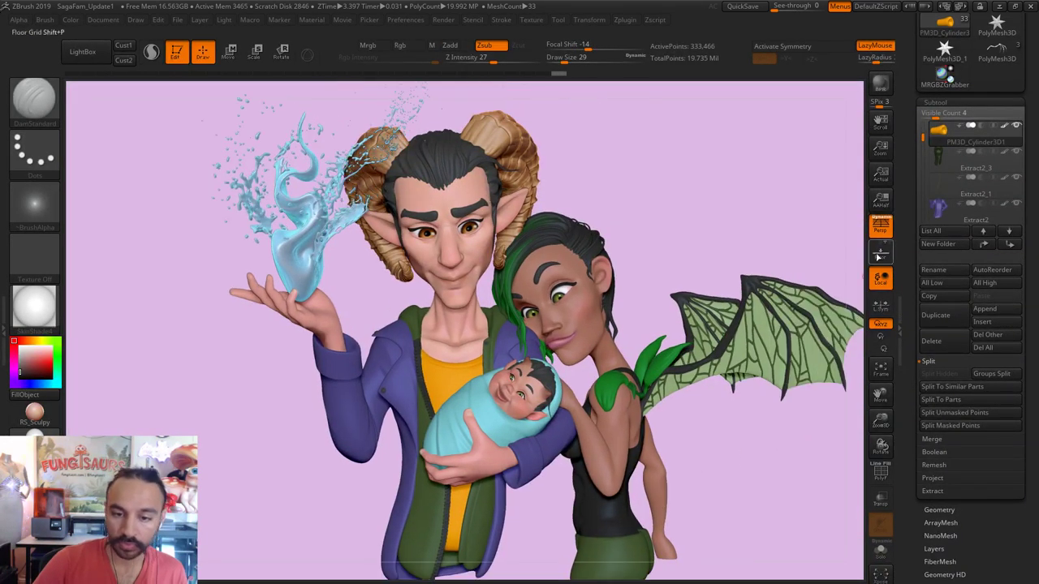
pyautogui.scroll(5, 1033, 54)
# Step: Save the family sculpt over the existing Happiness3 file, then reframe the group
pyautogui.click(984, 36)
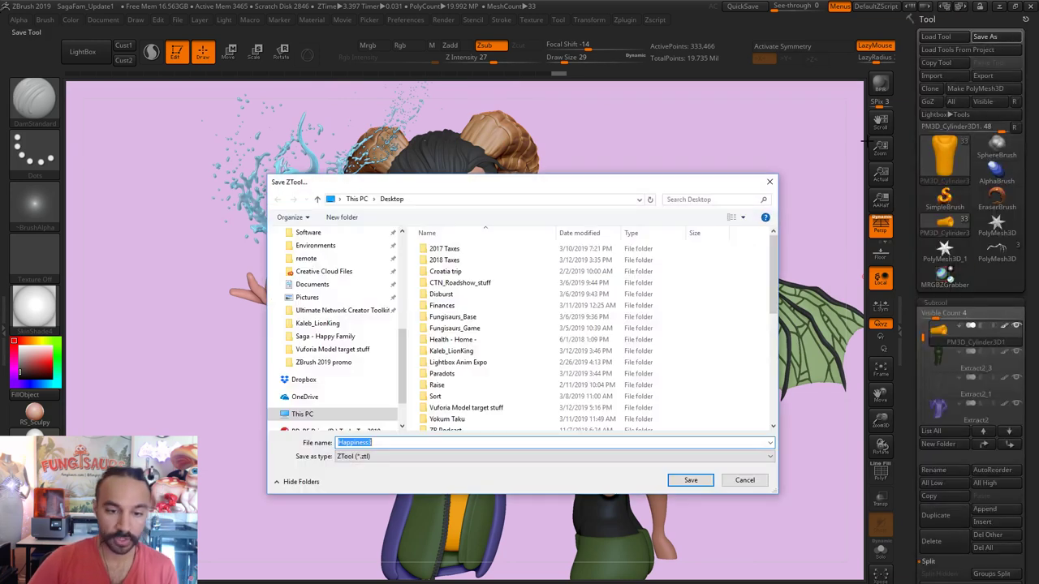
pyautogui.click(691, 481)
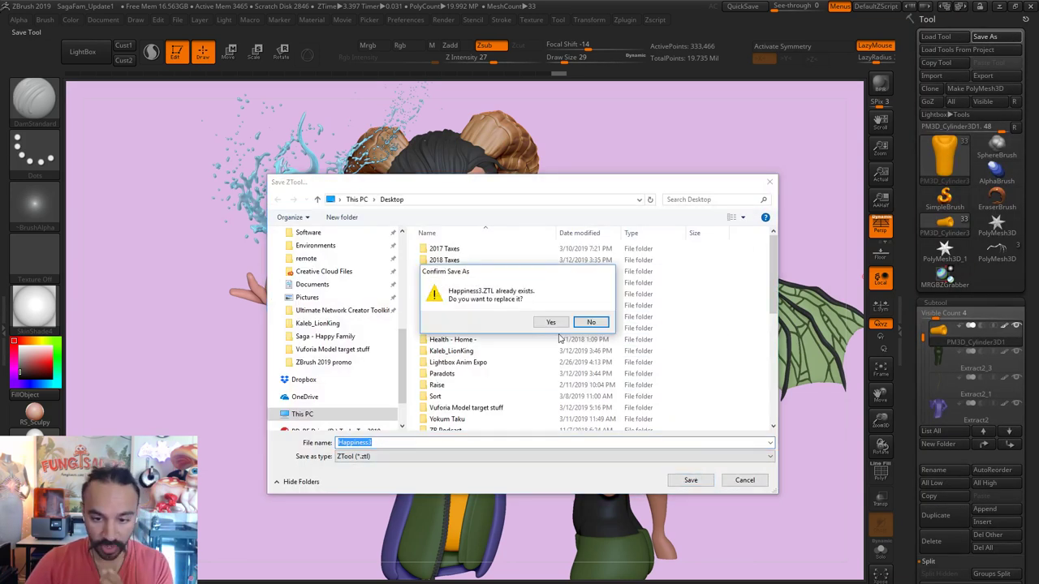
pyautogui.click(559, 322)
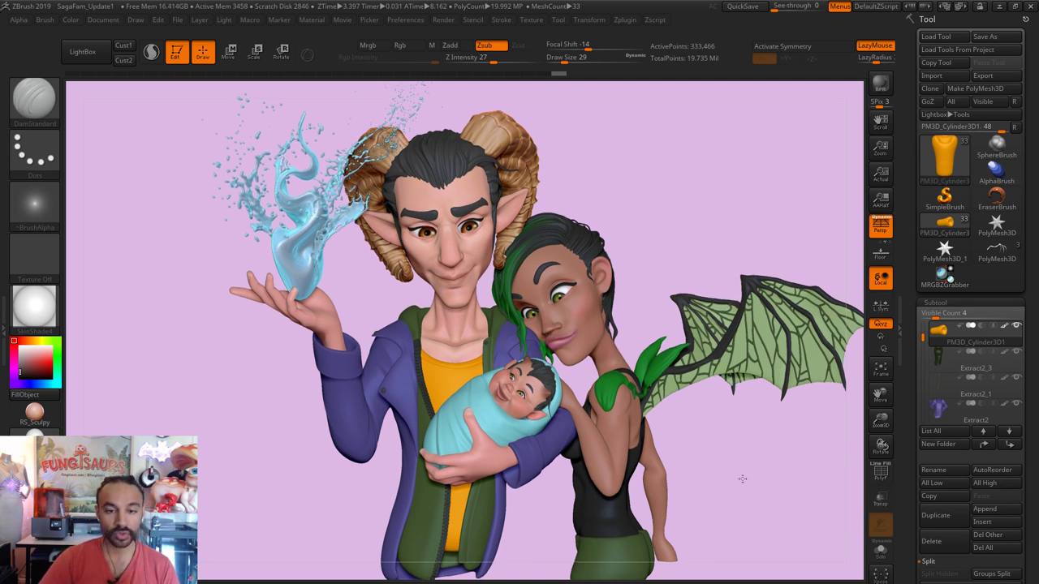
pyautogui.moveTo(737, 484); pyautogui.dragTo(759, 463)
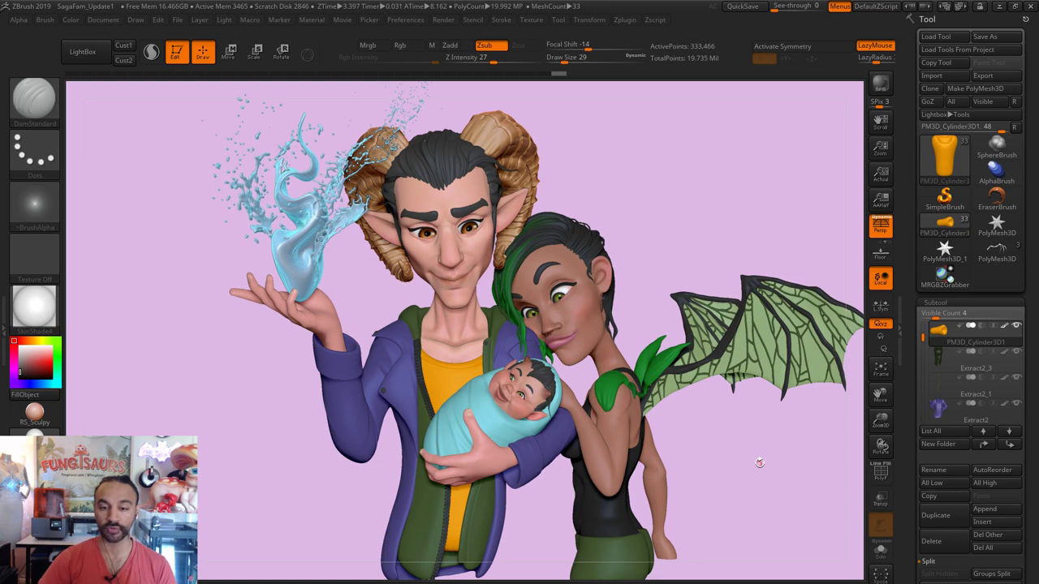
pyautogui.moveTo(731, 497); pyautogui.dragTo(731, 501)
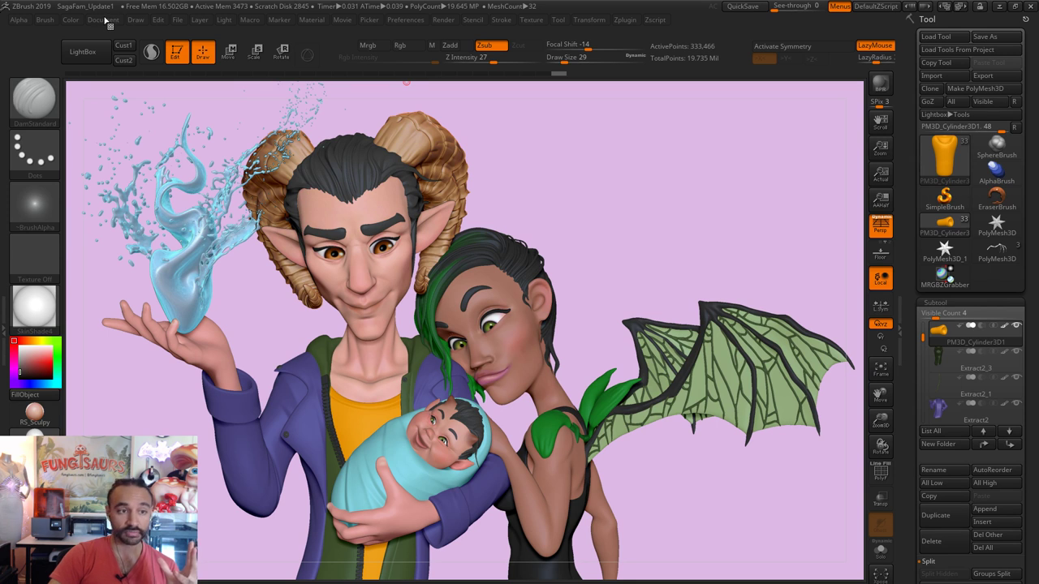
# Step: Set the Render Booleans and External Renderer options, close LightBox, and run a BPR render
pyautogui.click(445, 21)
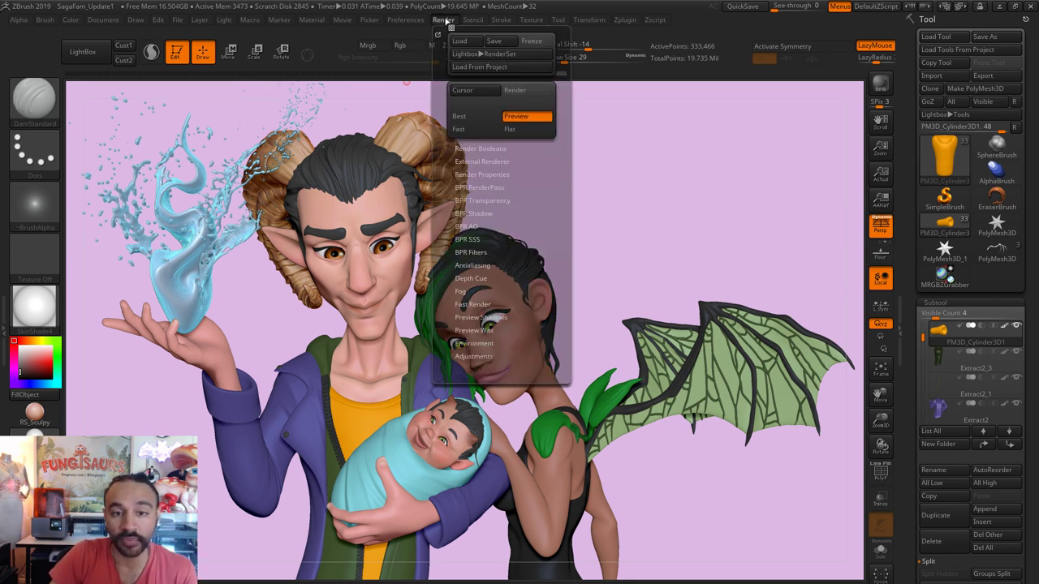
pyautogui.click(497, 148)
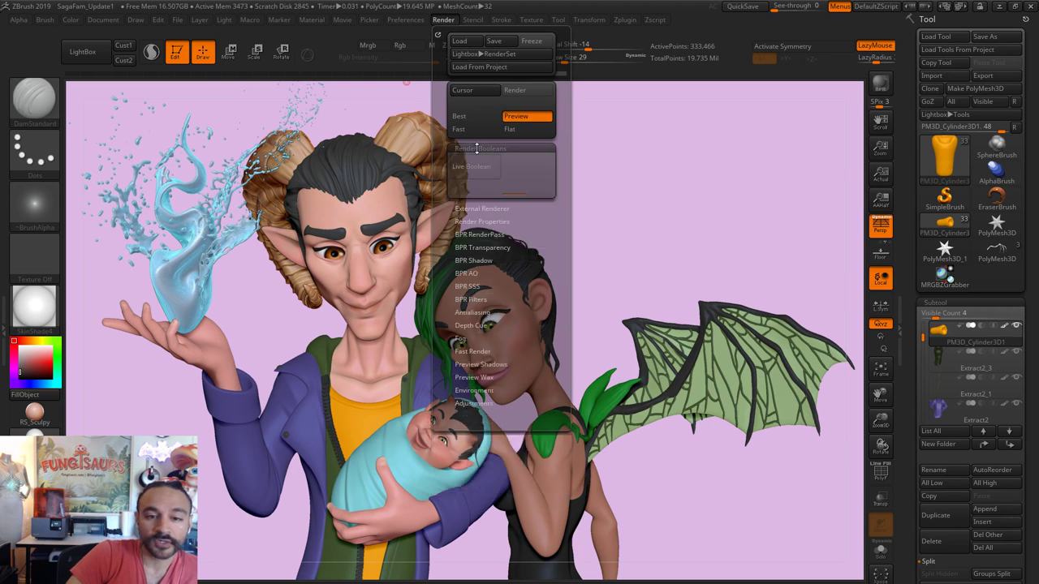
pyautogui.click(476, 149)
pyautogui.click(483, 161)
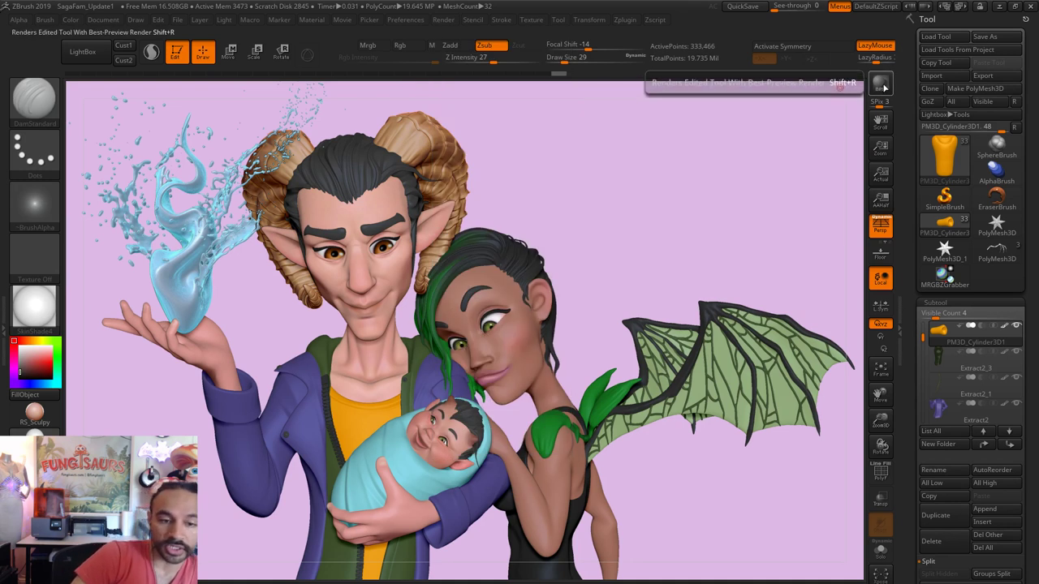
pyautogui.click(84, 55)
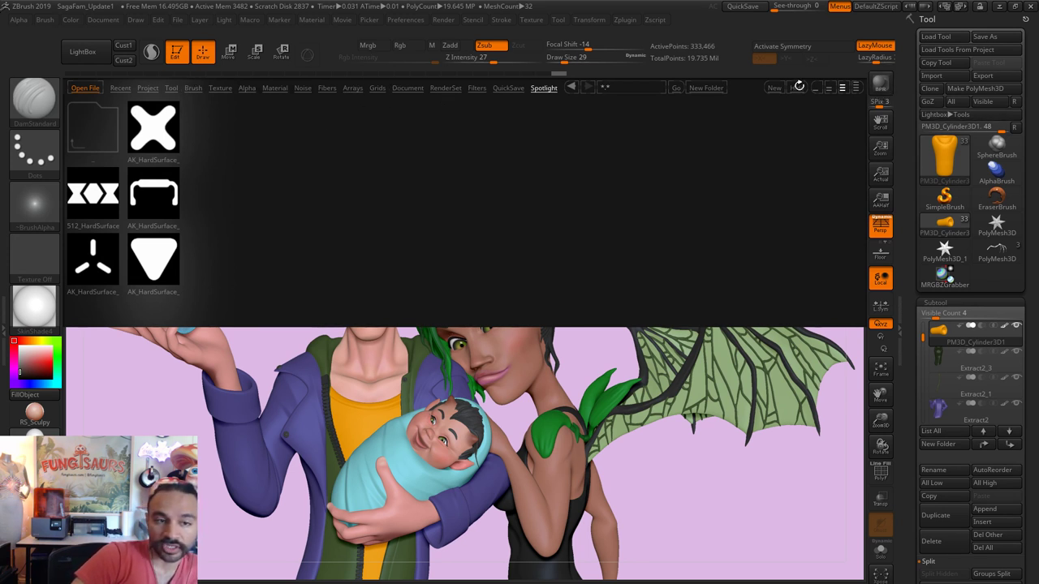
pyautogui.click(798, 86)
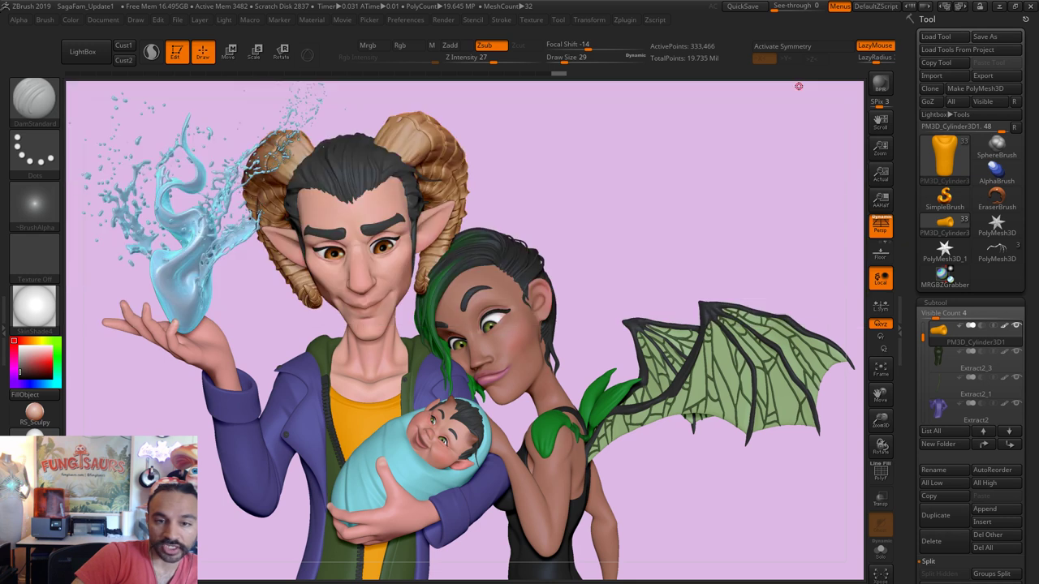
pyautogui.click(882, 89)
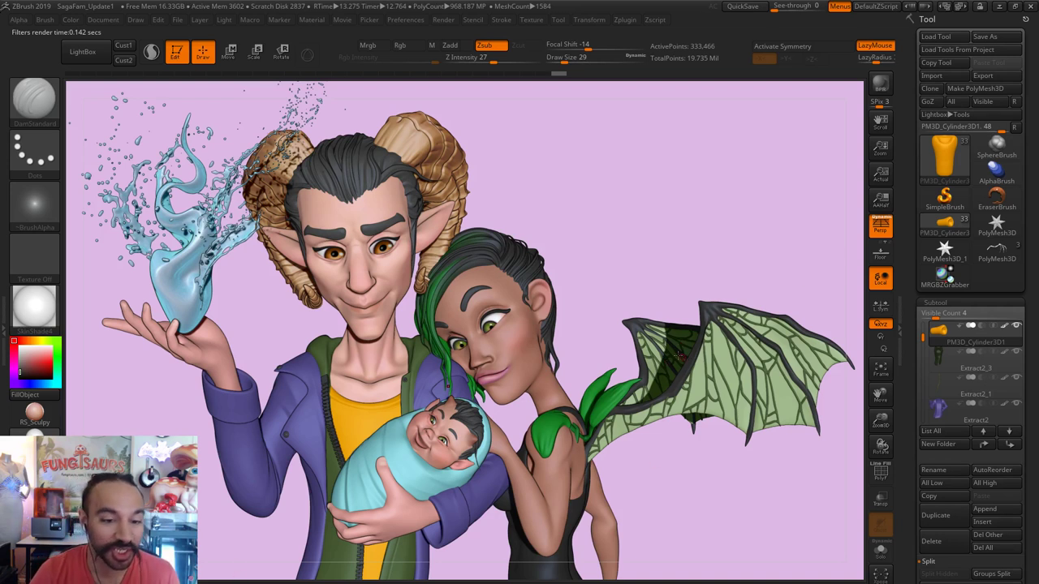
pyautogui.click(82, 51)
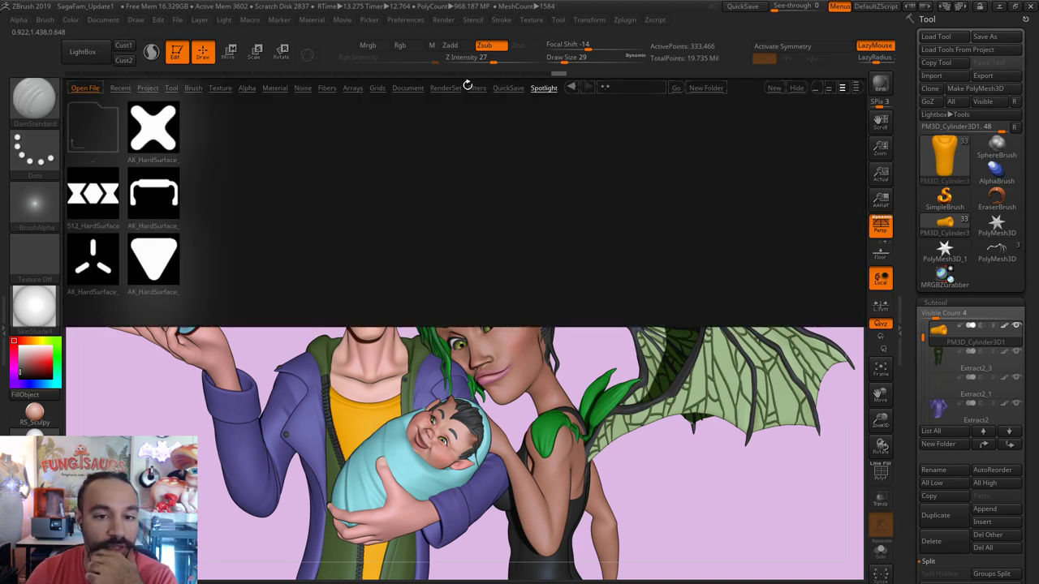
pyautogui.click(457, 89)
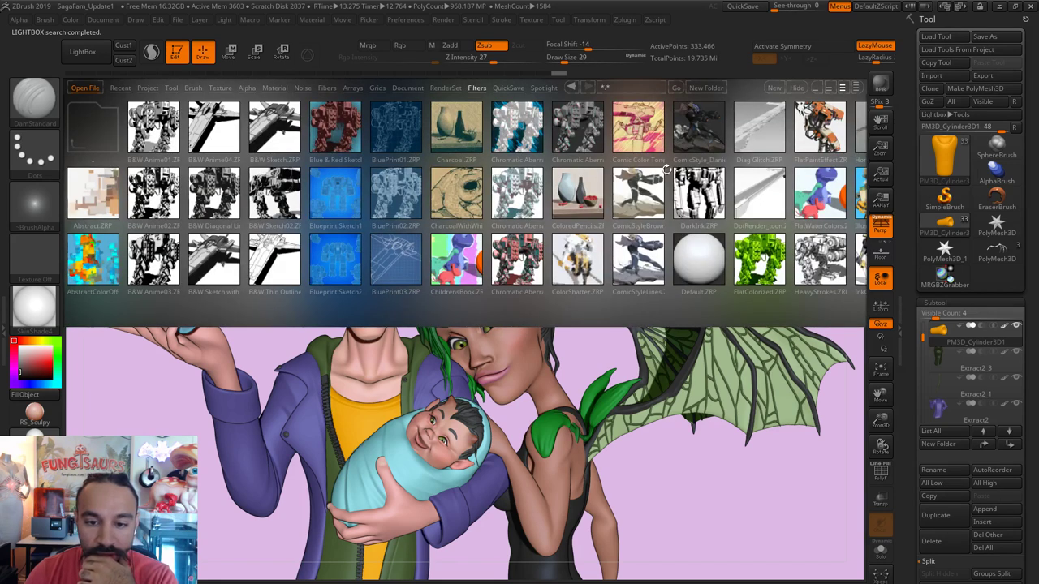
pyautogui.moveTo(623, 213); pyautogui.dragTo(442, 231)
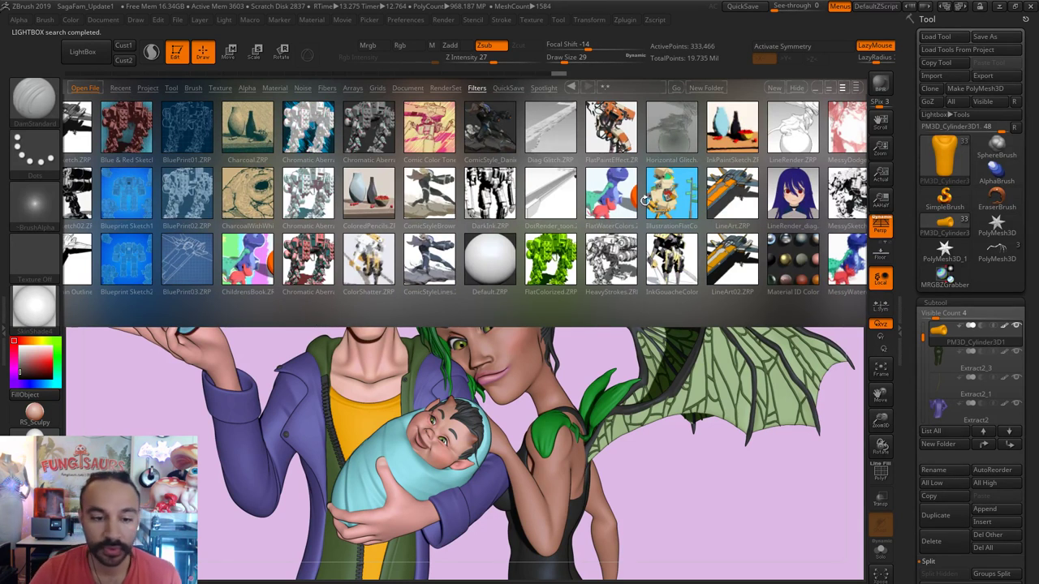
pyautogui.click(778, 88)
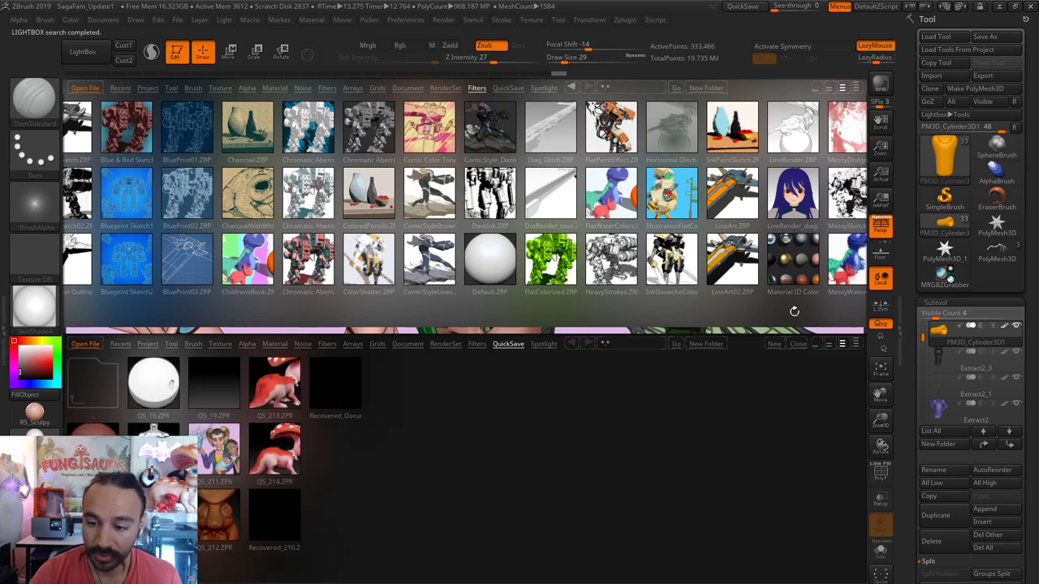
pyautogui.click(798, 345)
pyautogui.click(800, 88)
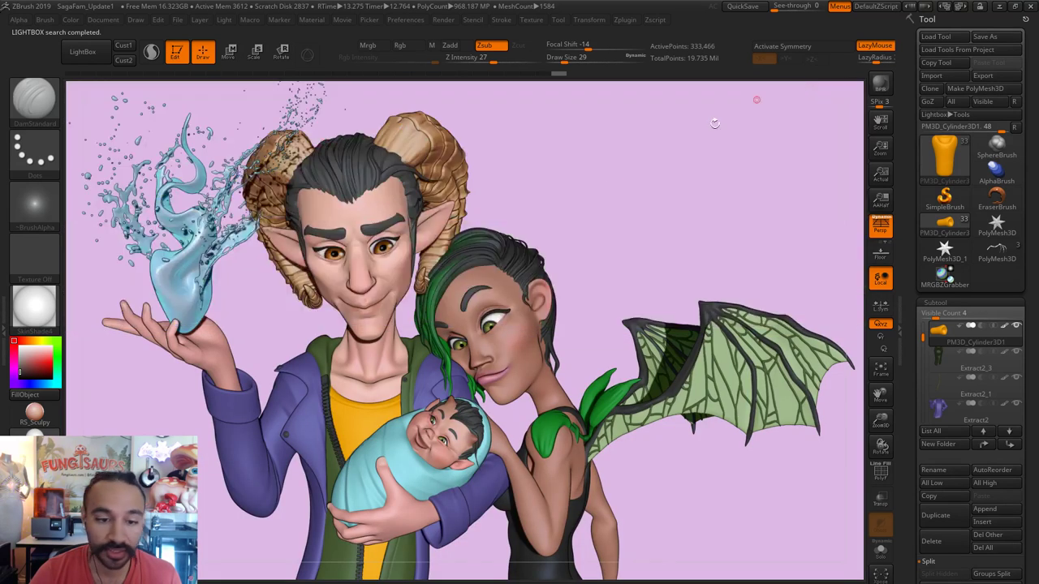
# Step: Look through the Transform, Texture and Light palettes, ending on the Render palette
pyautogui.click(475, 22)
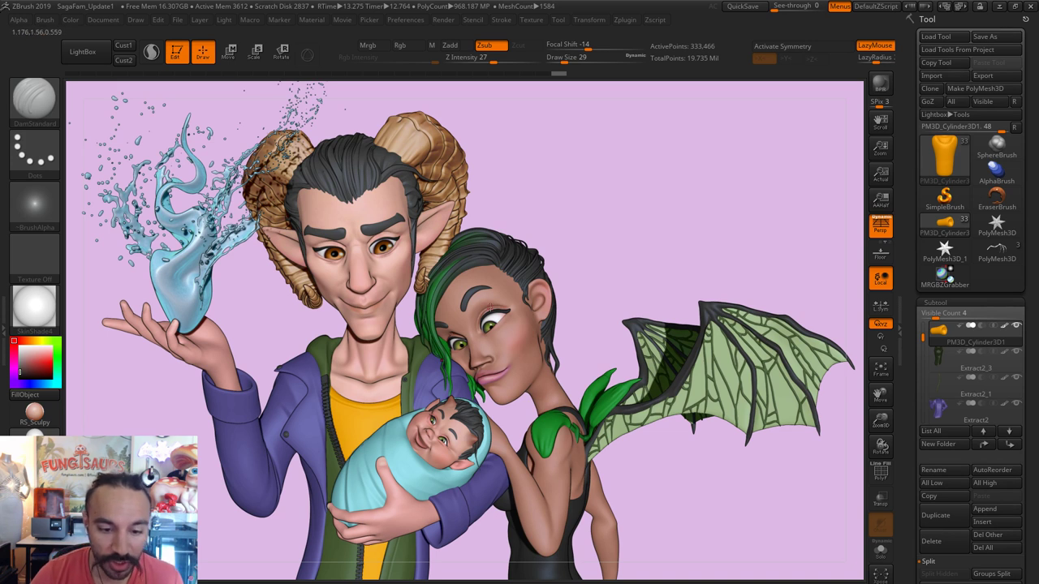
pyautogui.click(592, 20)
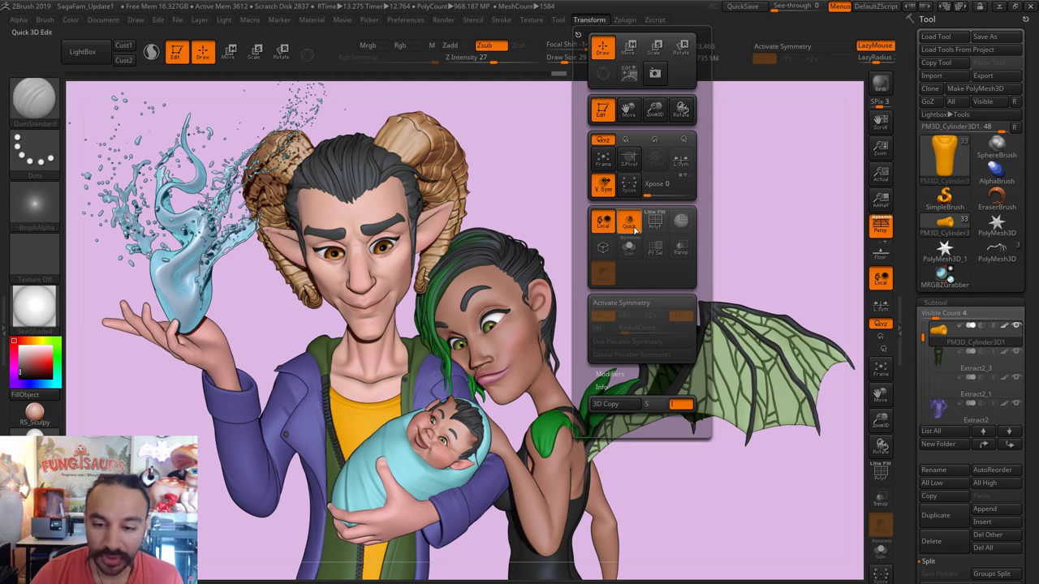
pyautogui.click(532, 21)
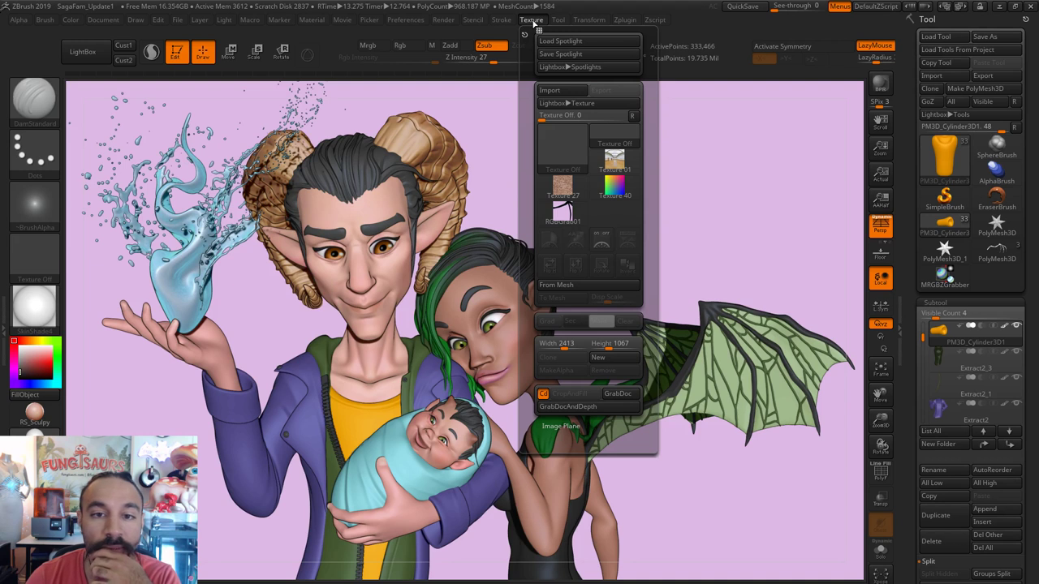
pyautogui.click(224, 20)
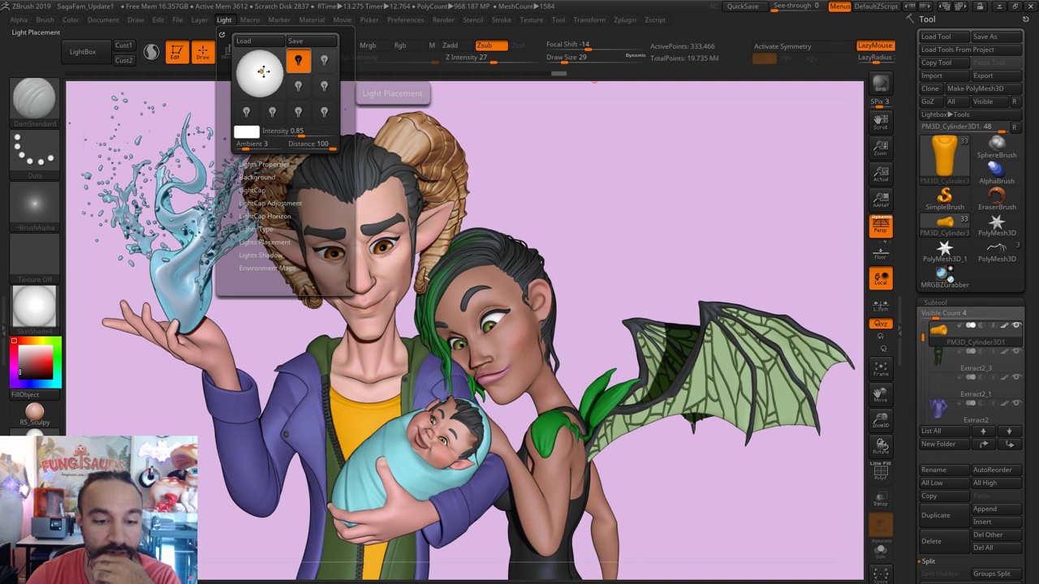
pyautogui.click(529, 20)
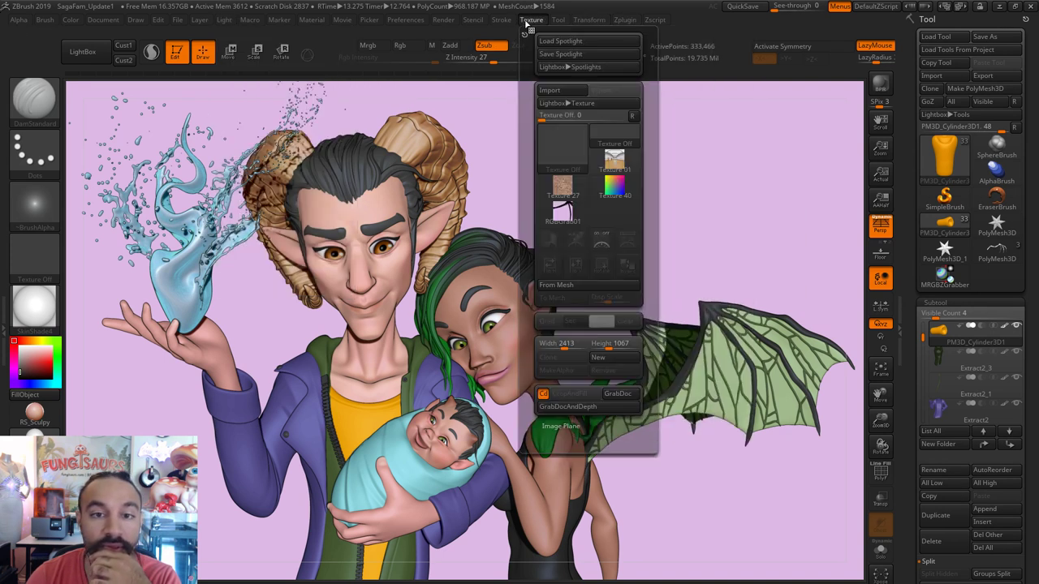
pyautogui.click(444, 20)
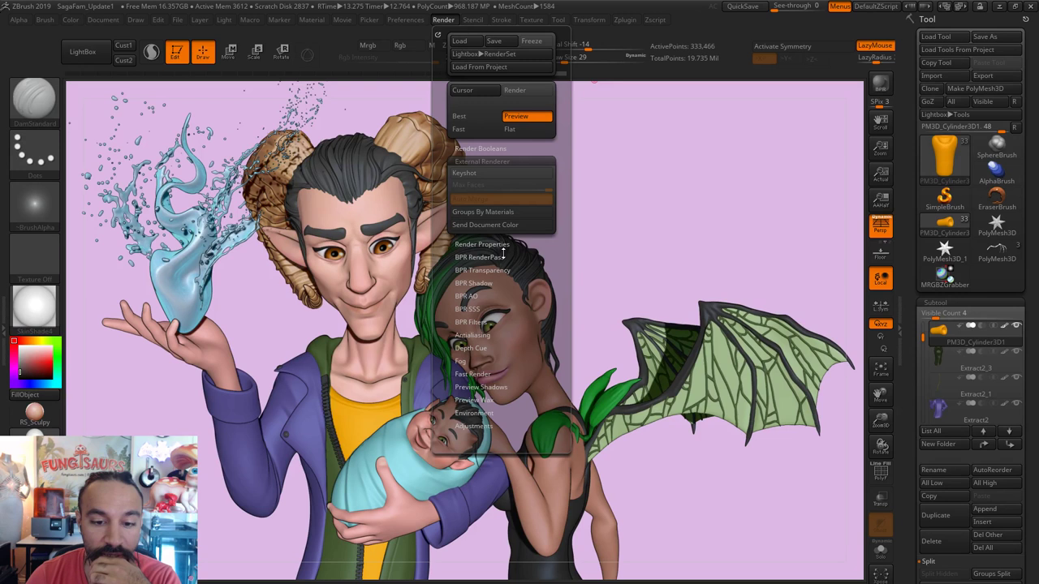
# Step: Lower the BPR Shadow GStrength to 0.365 and adjust the shadow Blur
pyautogui.click(479, 283)
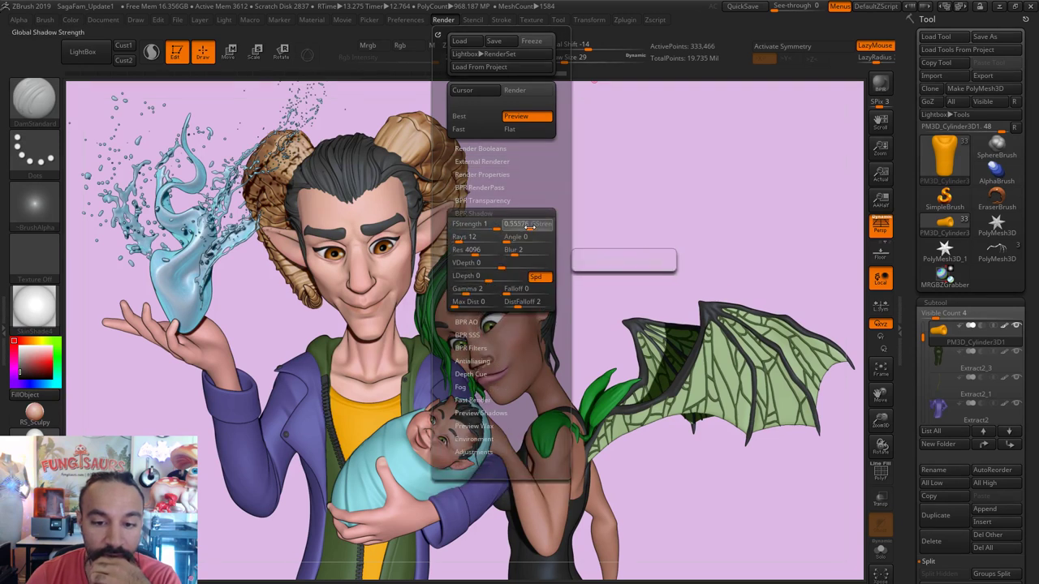
pyautogui.moveTo(526, 225); pyautogui.dragTo(515, 226)
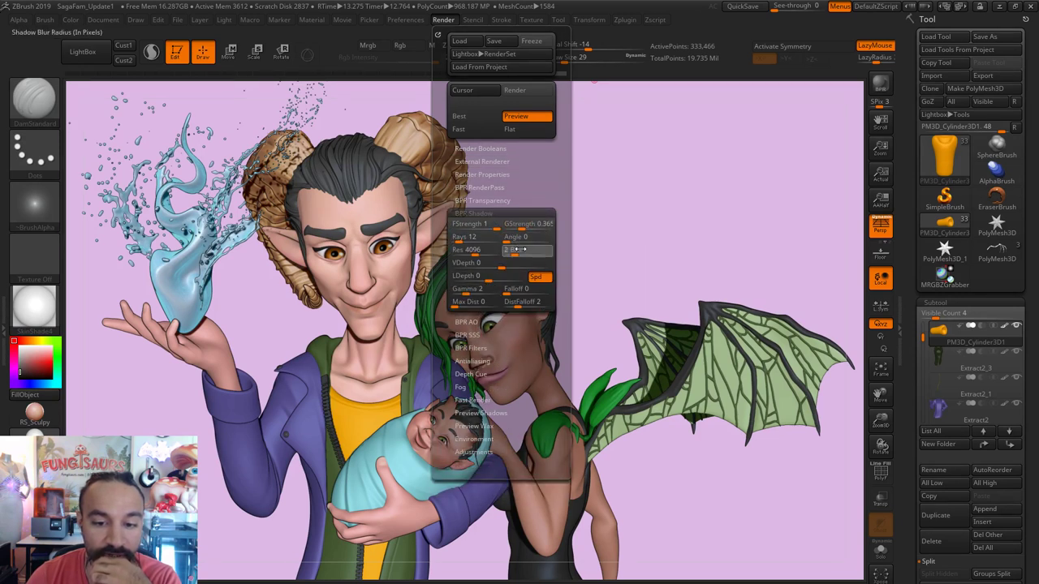
pyautogui.click(526, 250)
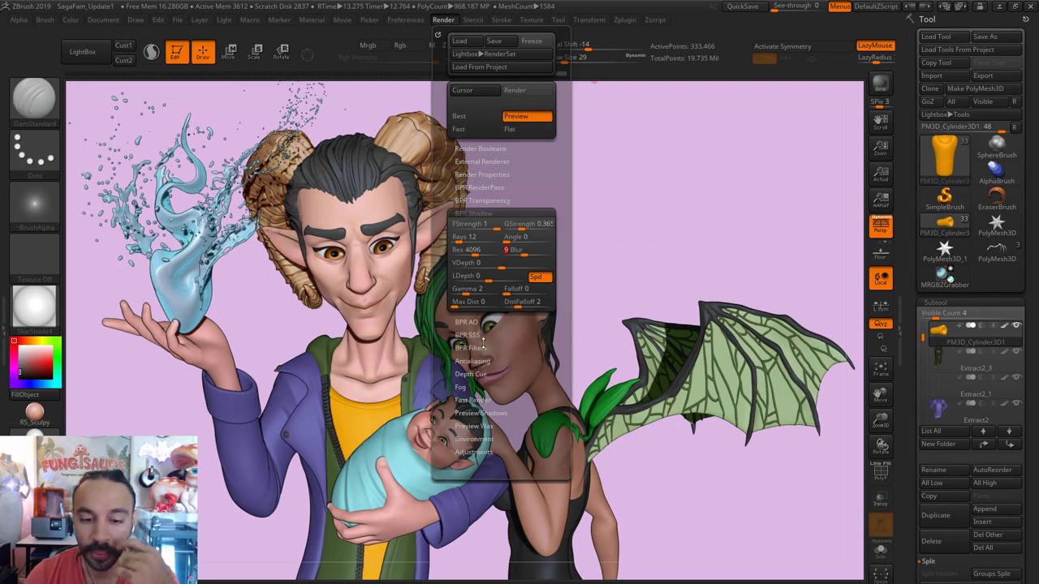
# Step: Turn on AOcclusion and Fog in Render Properties
pyautogui.click(485, 175)
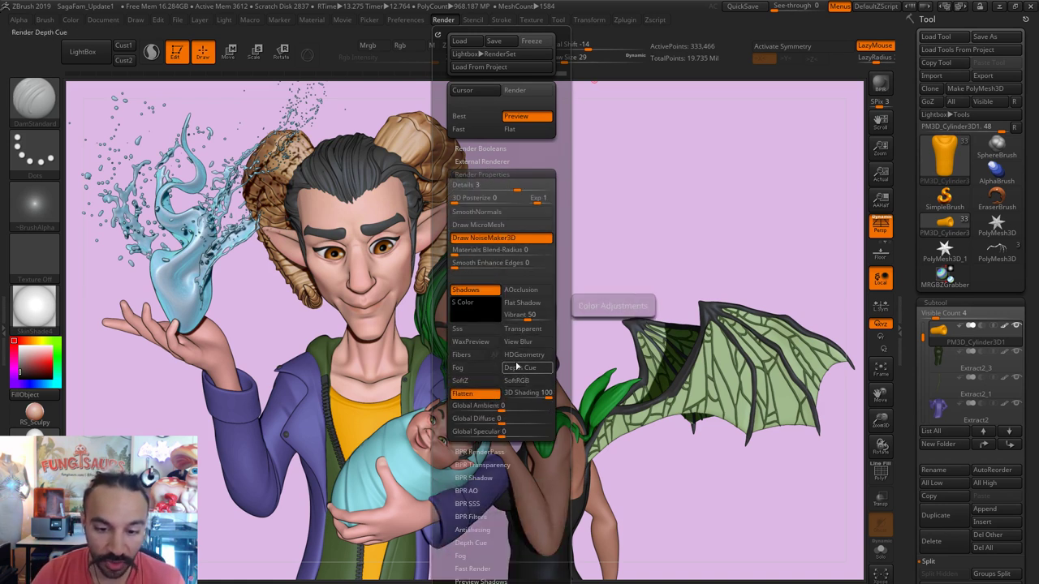
pyautogui.click(522, 297)
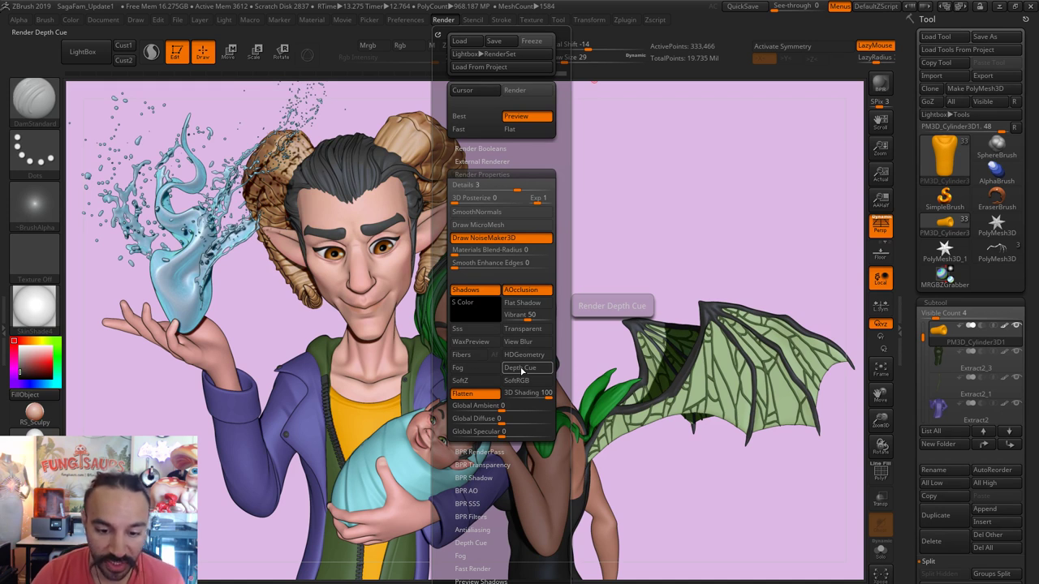
pyautogui.click(493, 370)
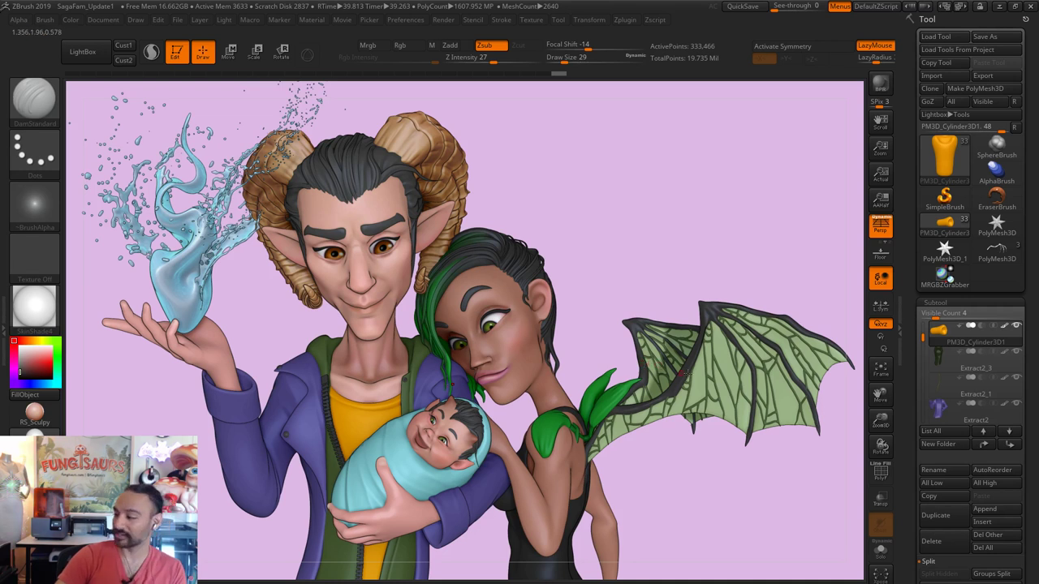
# Step: Re-render the family sculpt with BPR using the new shadow, occlusion and fog settings
pyautogui.moveTo(939, 410)
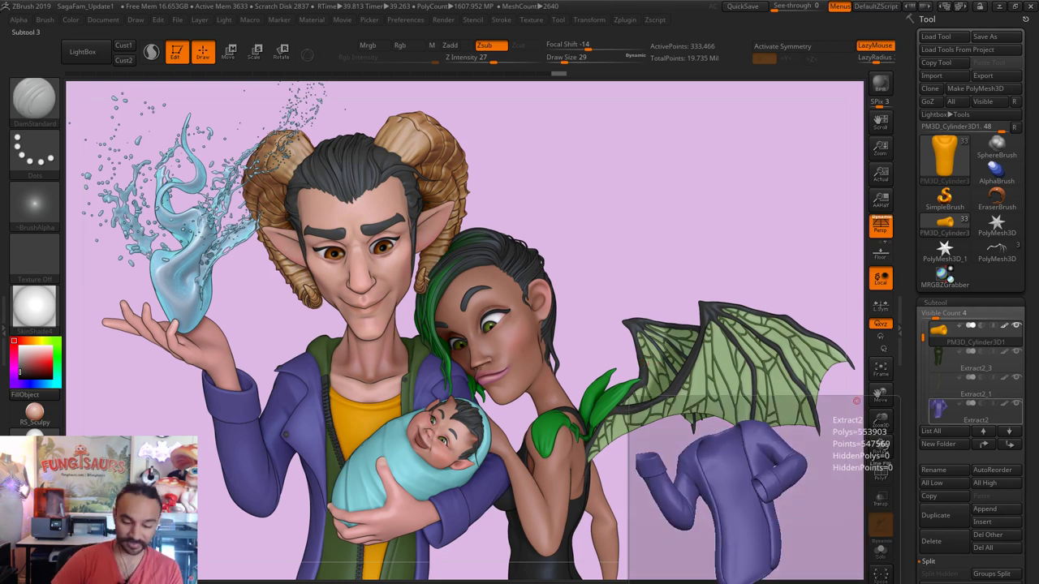